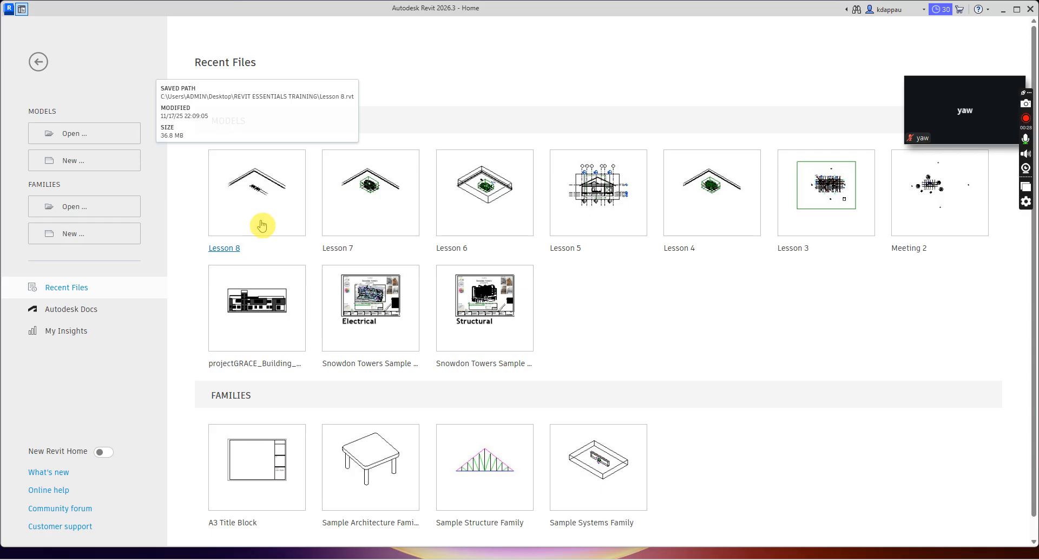
- Open the Lesson 8 project from the recent models
left_click(256, 215)
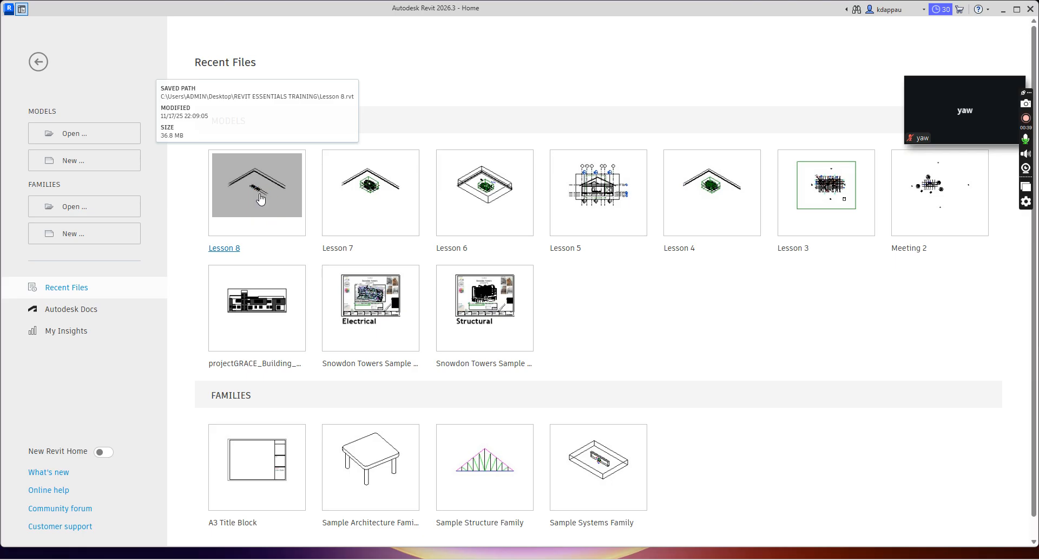
left_click(261, 214)
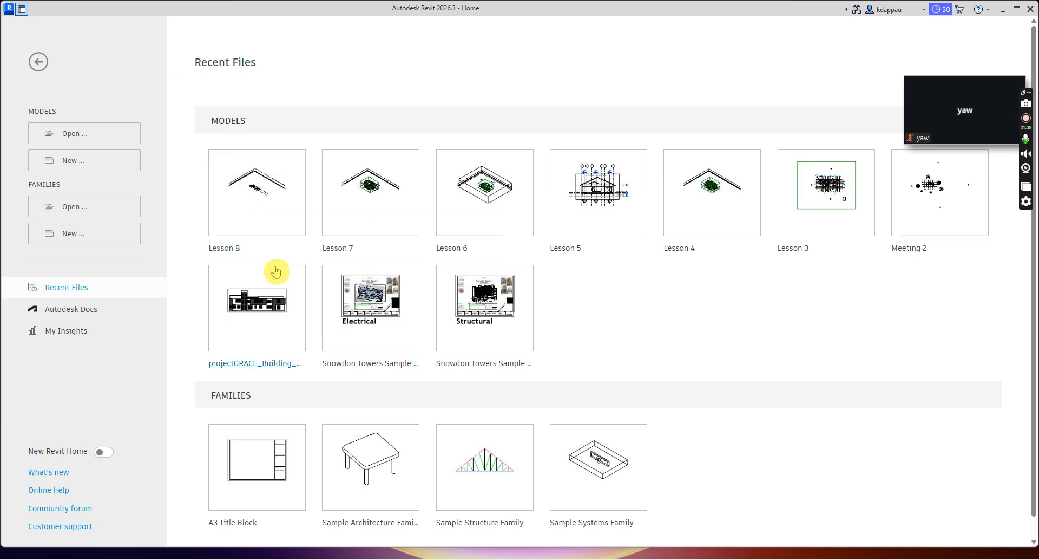
left_click(233, 202)
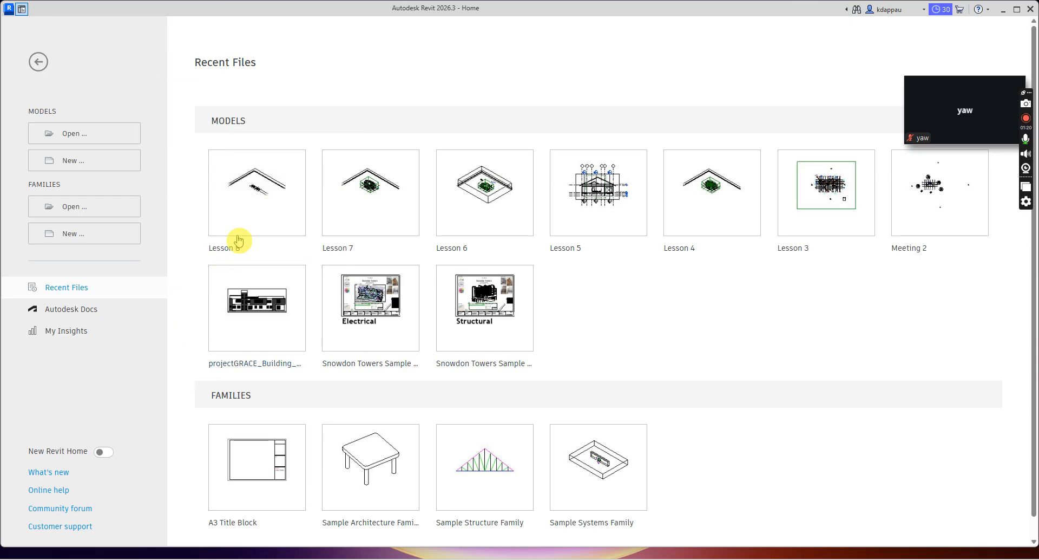
left_click(260, 189)
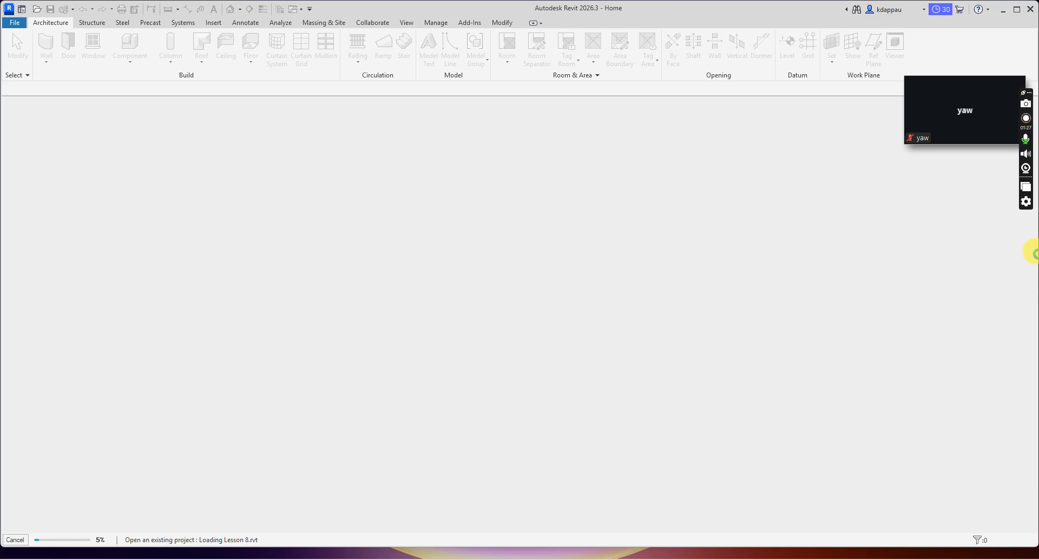
mouse_move(995, 103)
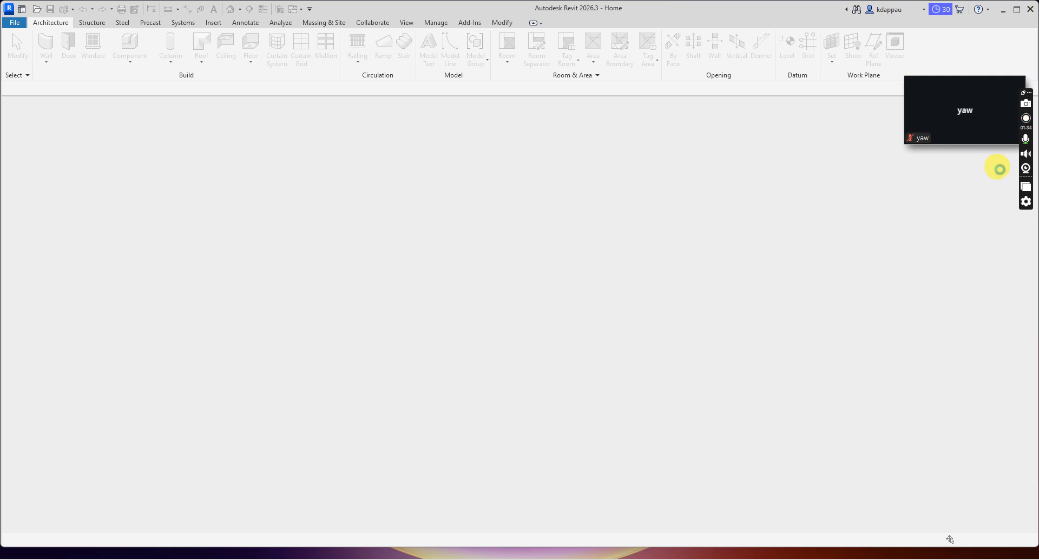
mouse_move(983, 133)
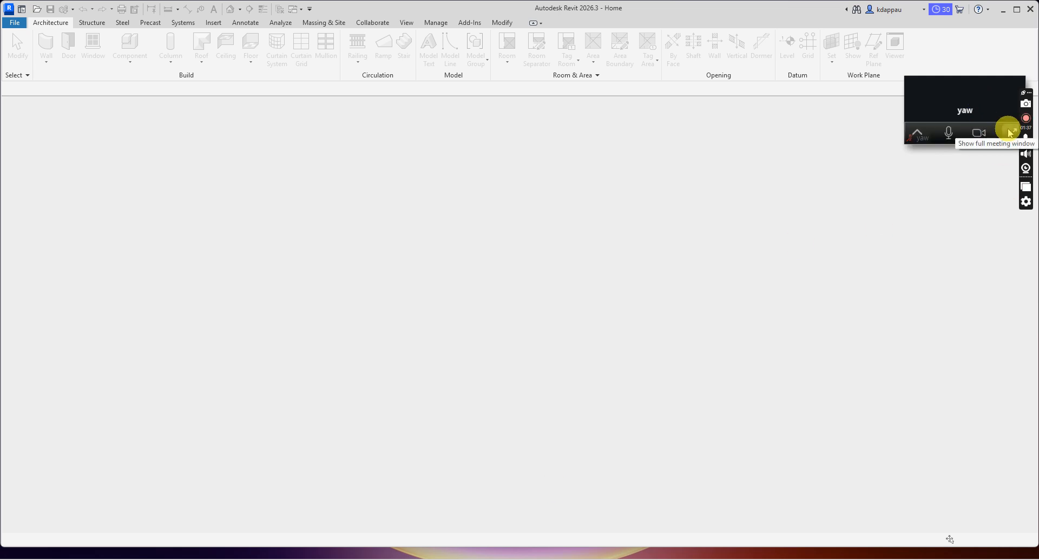
left_click(1011, 132)
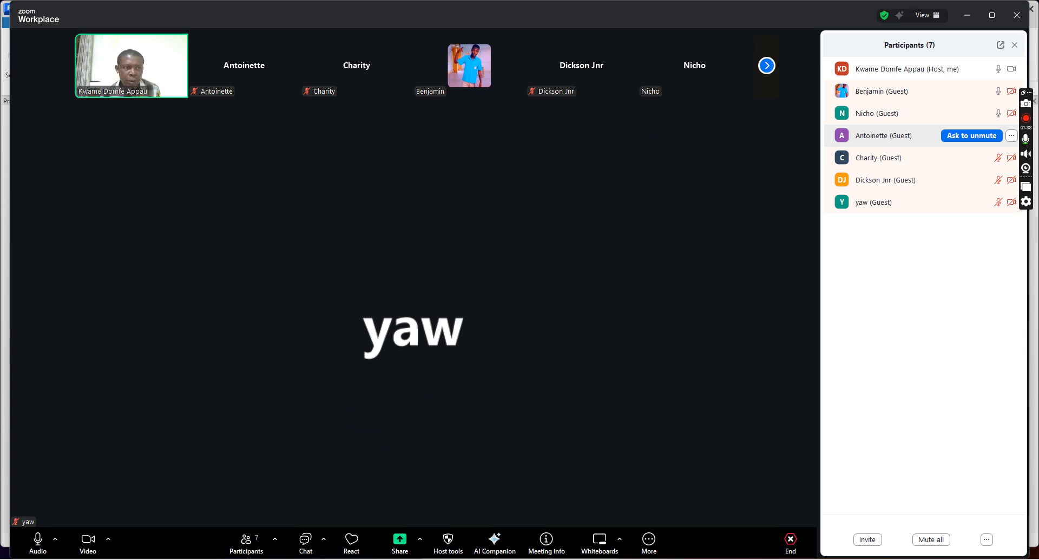
left_click(967, 15)
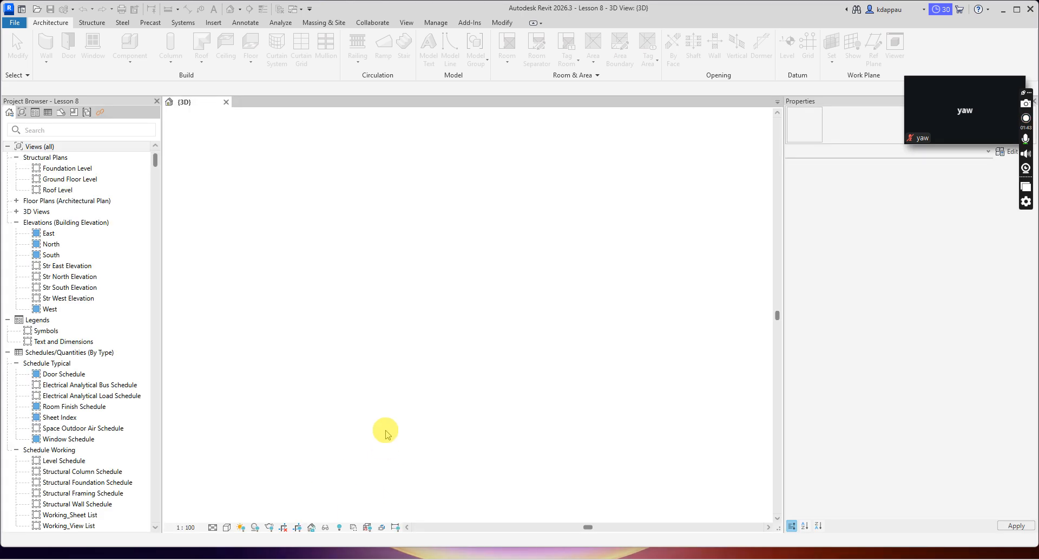
scroll(450, 346, "up", 6)
scroll(465, 298, "up", 2)
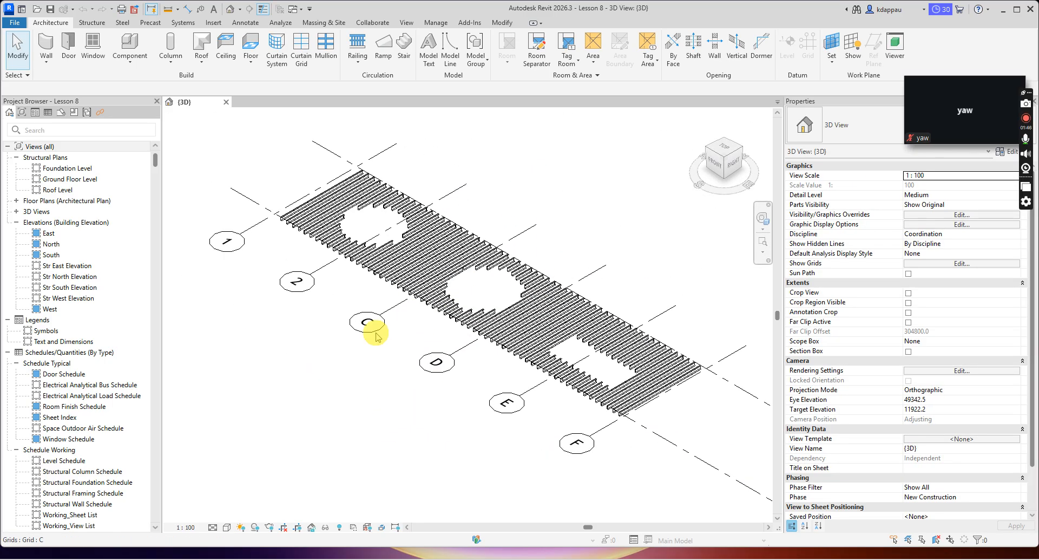
scroll(378, 330, "down", 4)
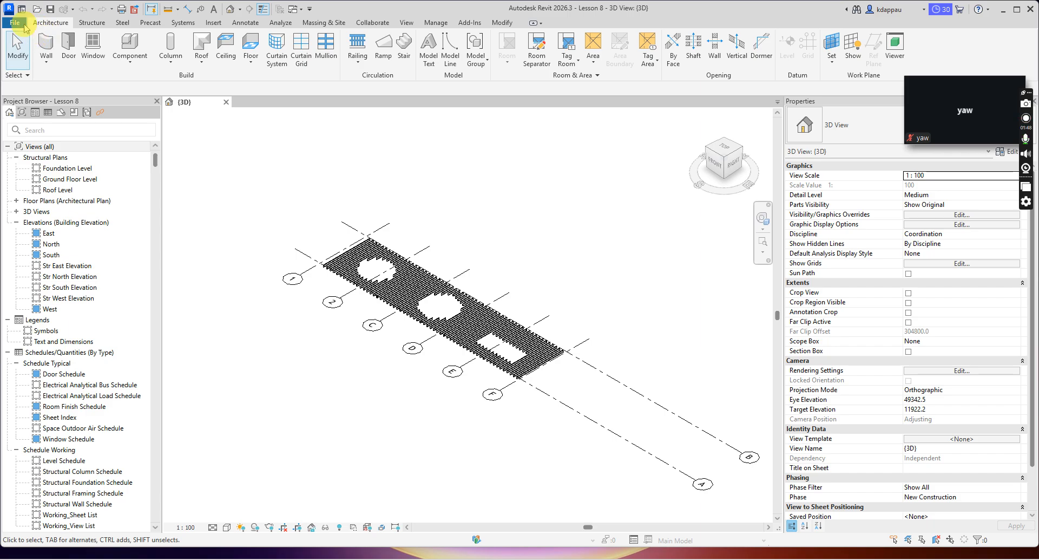
left_click(23, 24)
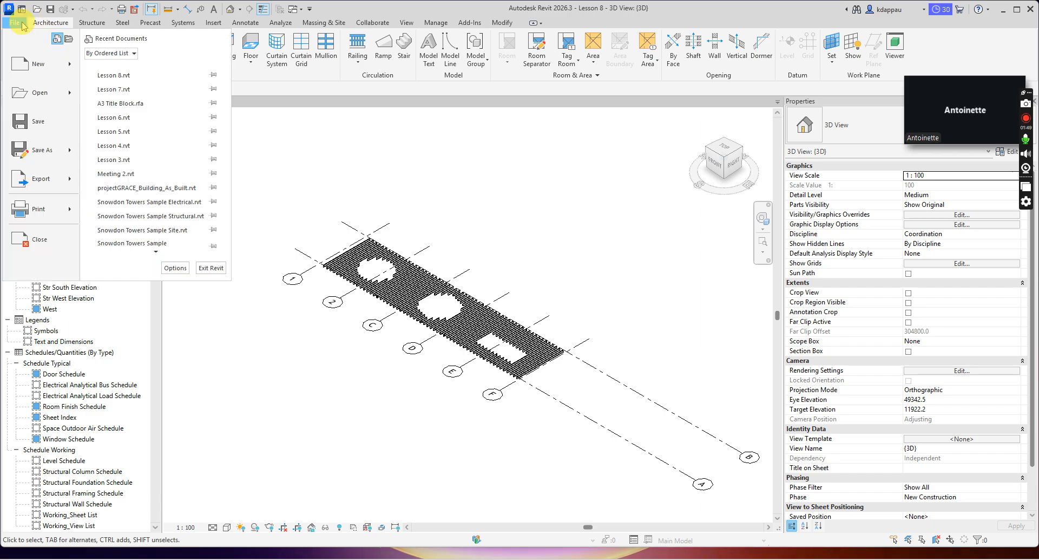
left_click(44, 148)
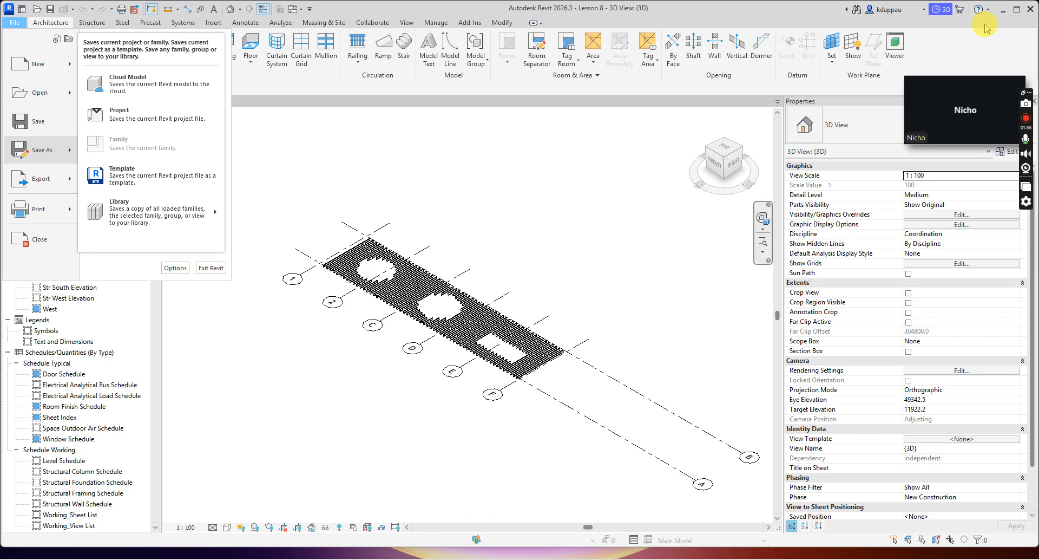
- Switch to the Zoom meeting and share the entire screen with the participants
mouse_move(922, 135)
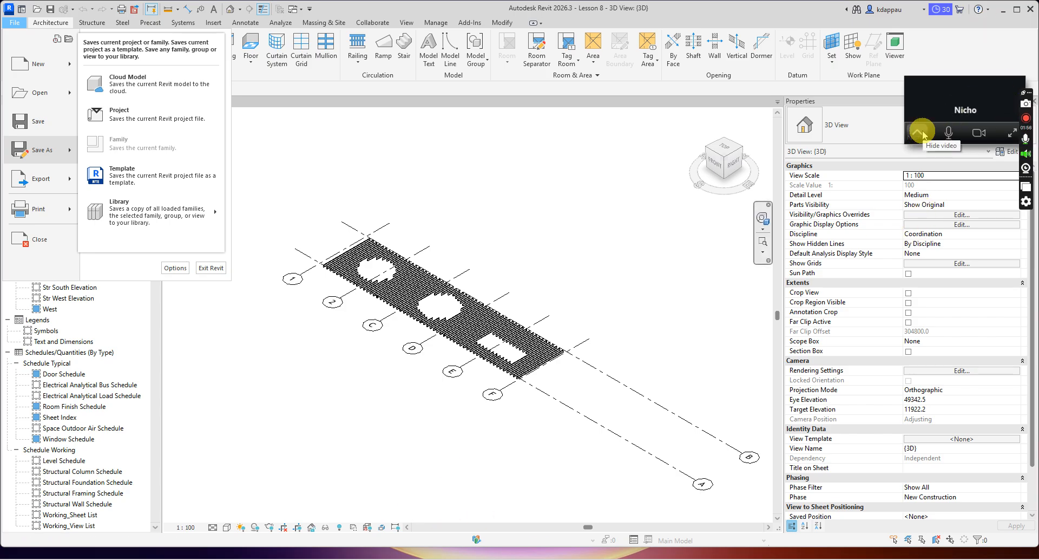
left_click(1011, 133)
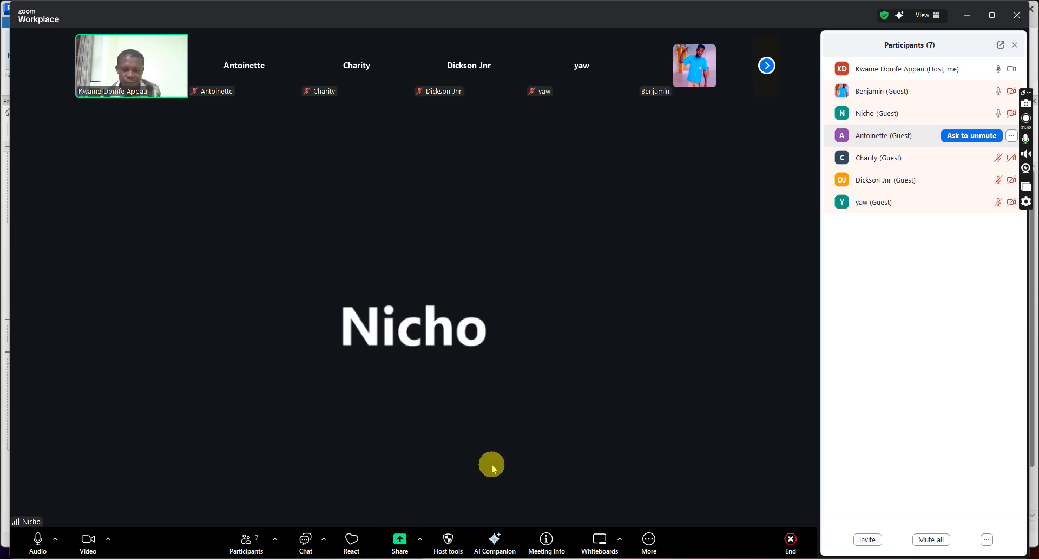
left_click(420, 538)
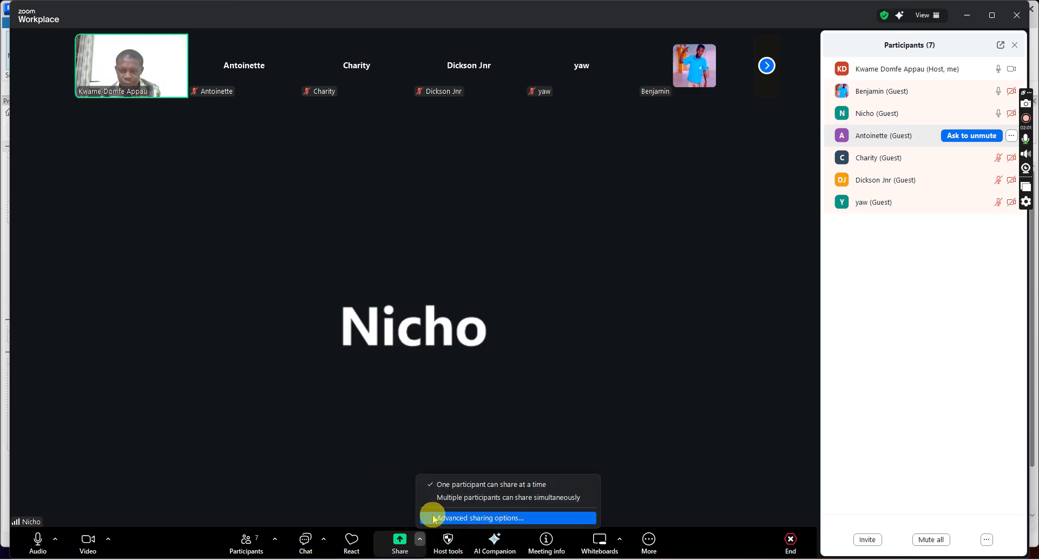
left_click(400, 541)
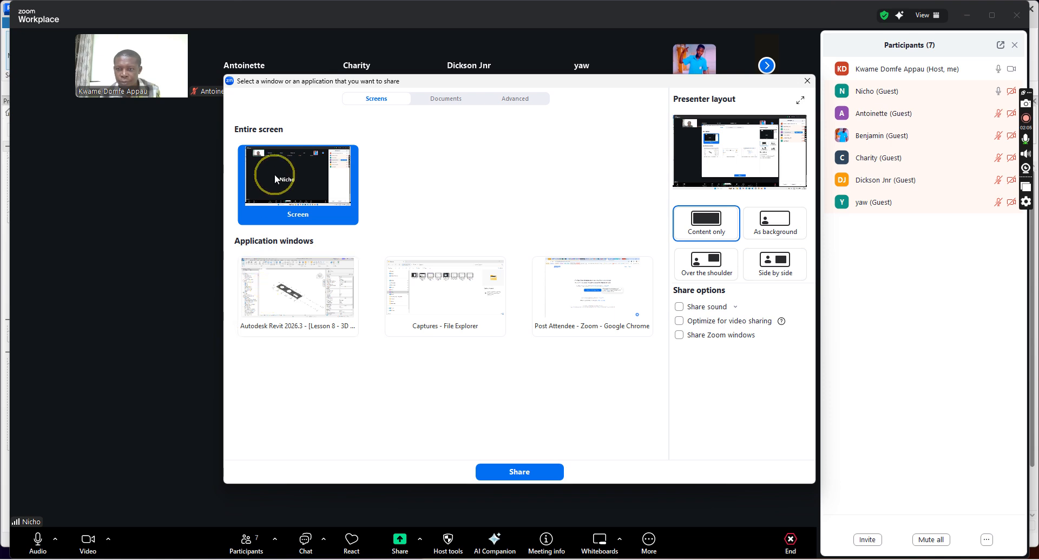
left_click(505, 478)
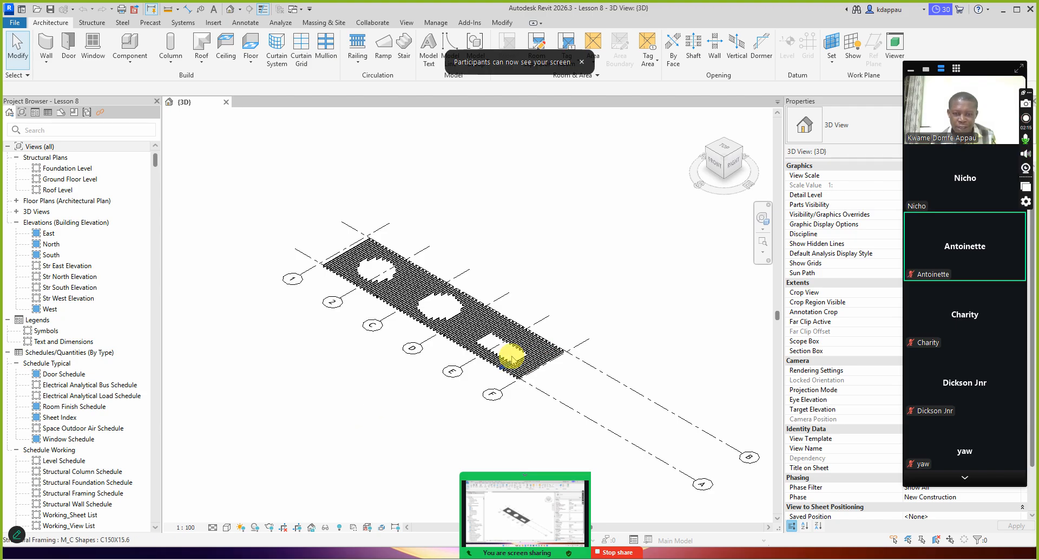
- Save the project as Lesson 9 in the REVIT ESSENTIALS TRAINING folder and minimise the meeting's floating video strip
scroll(395, 287, "up", 2)
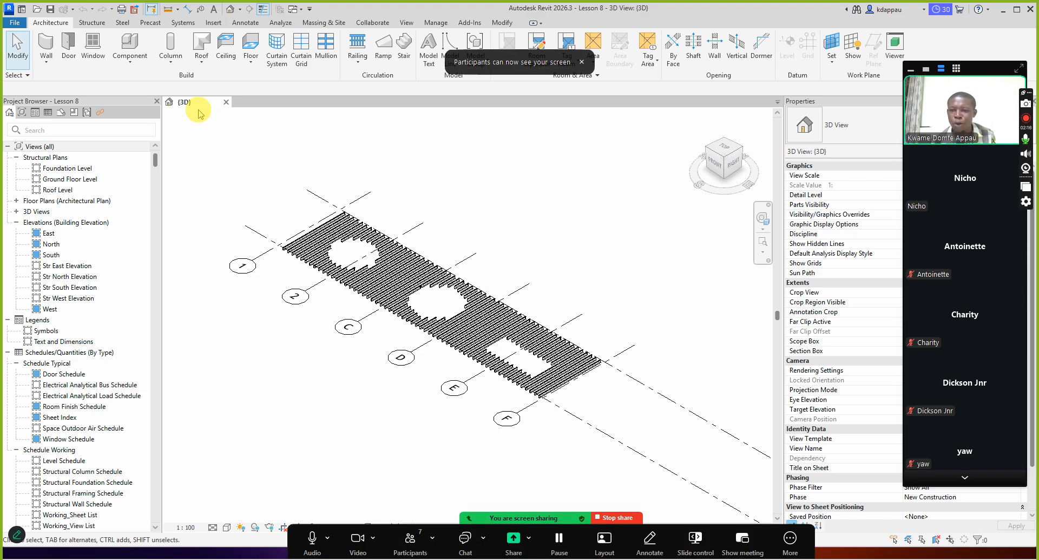
left_click(14, 23)
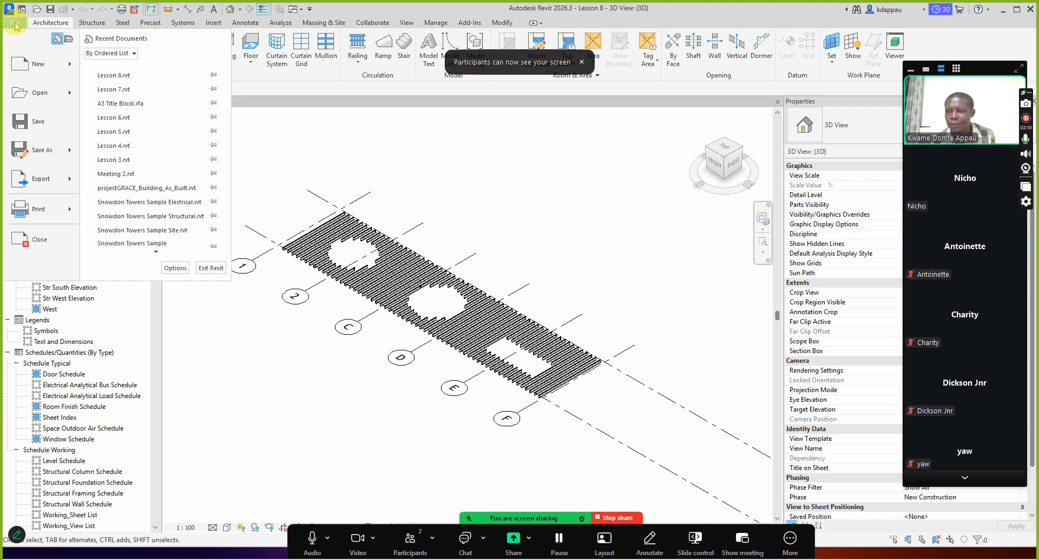
mouse_move(49, 150)
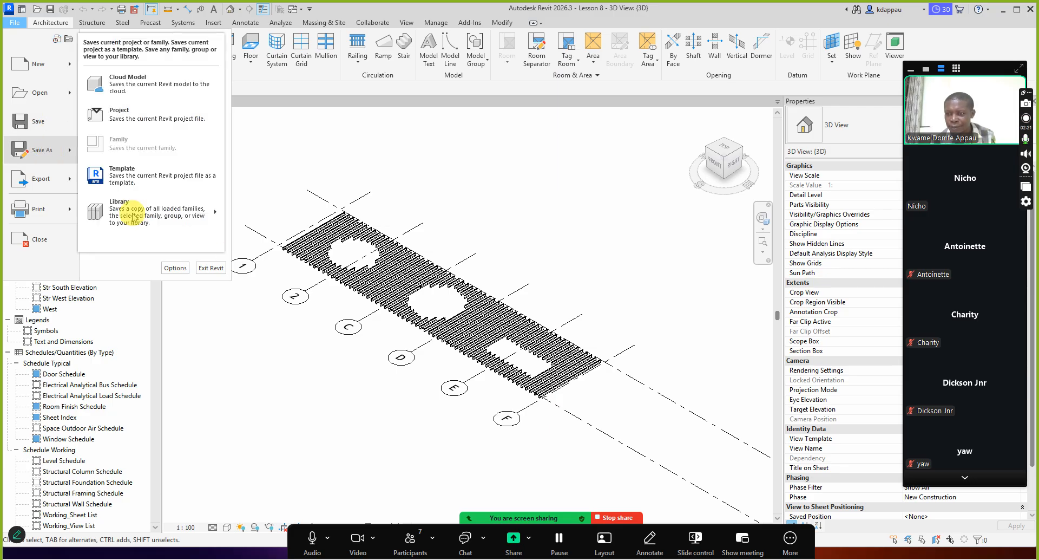
left_click(145, 120)
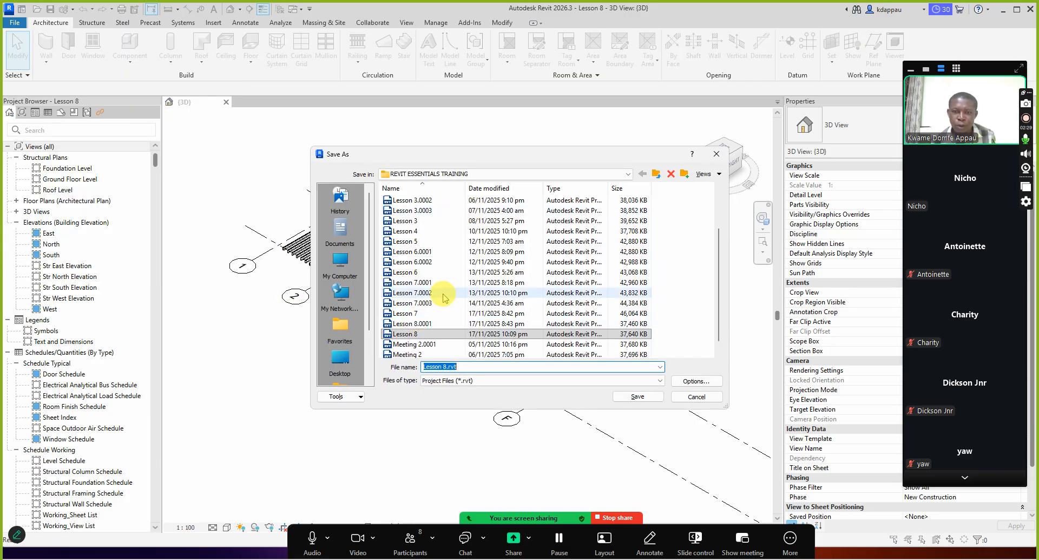
scroll(441, 296, "down", 1)
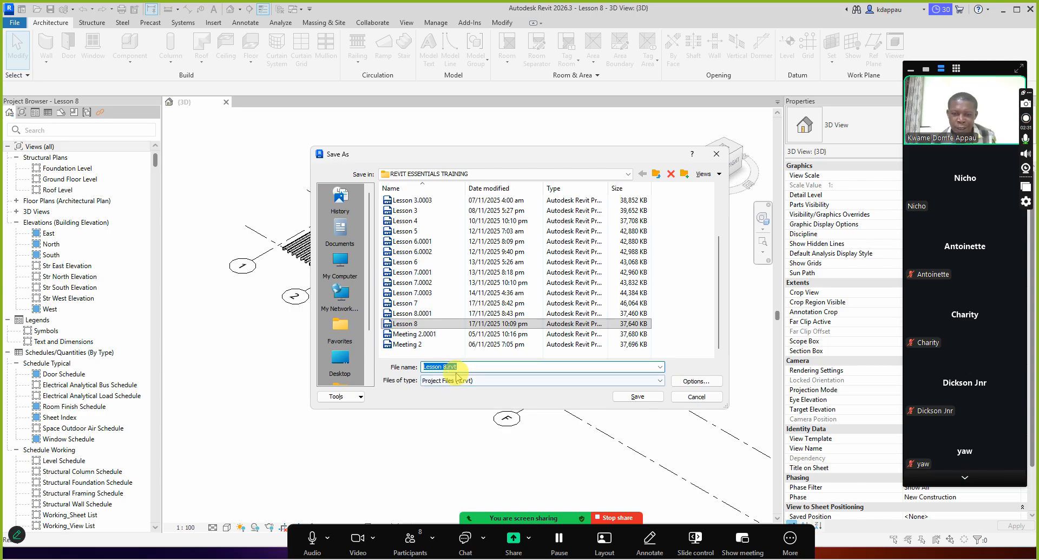
left_click_drag(443, 366, 527, 367)
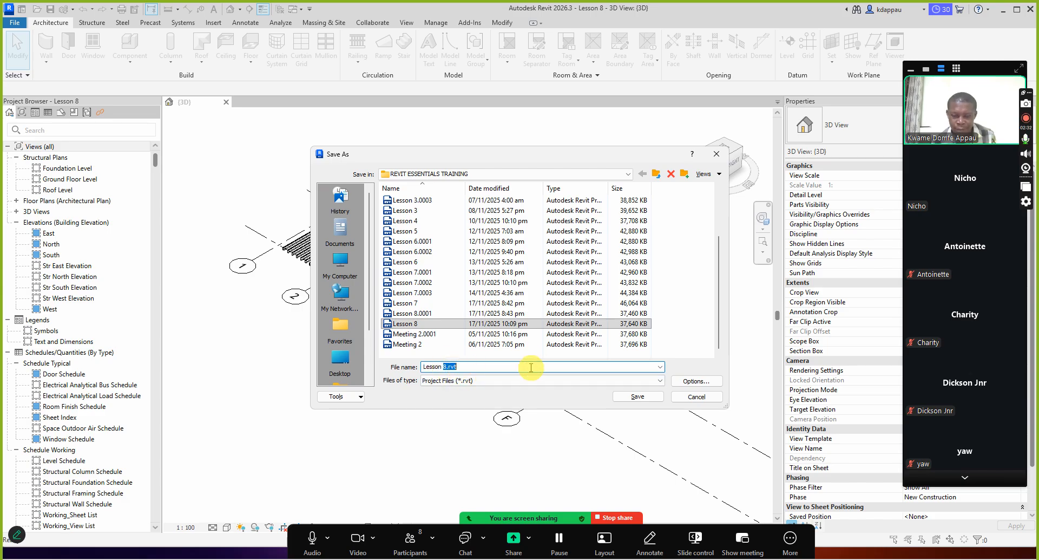
type("9")
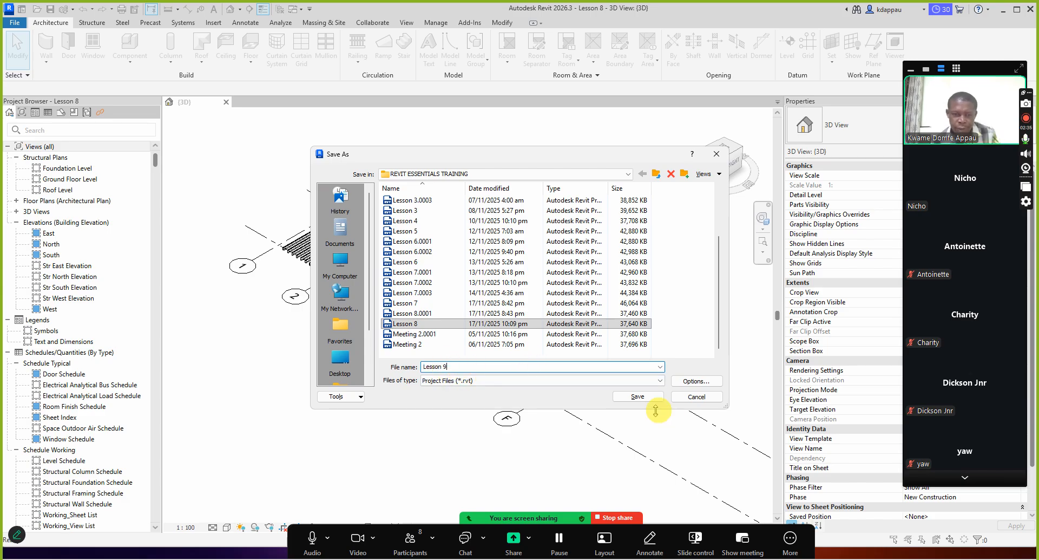
left_click(638, 396)
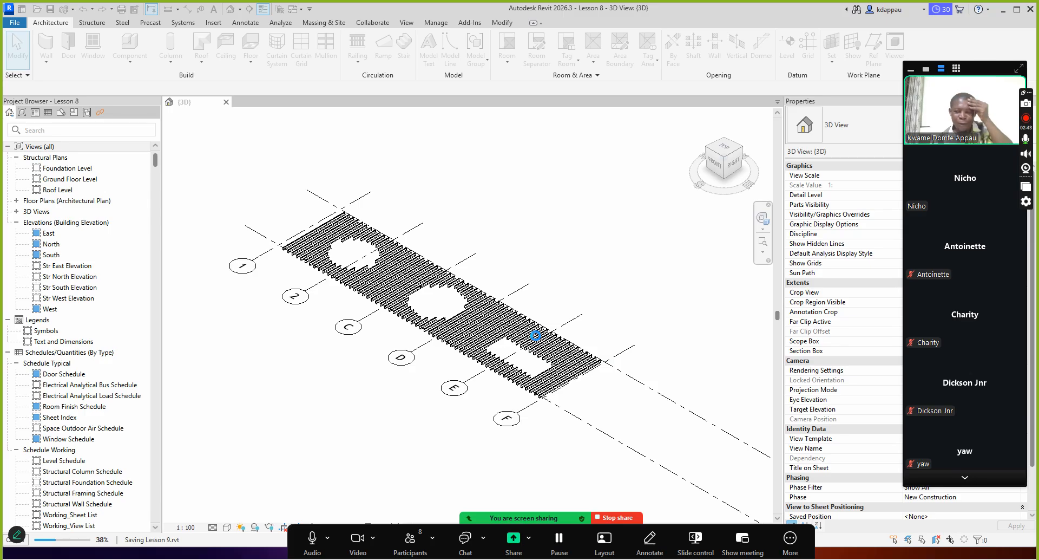
left_click(530, 335)
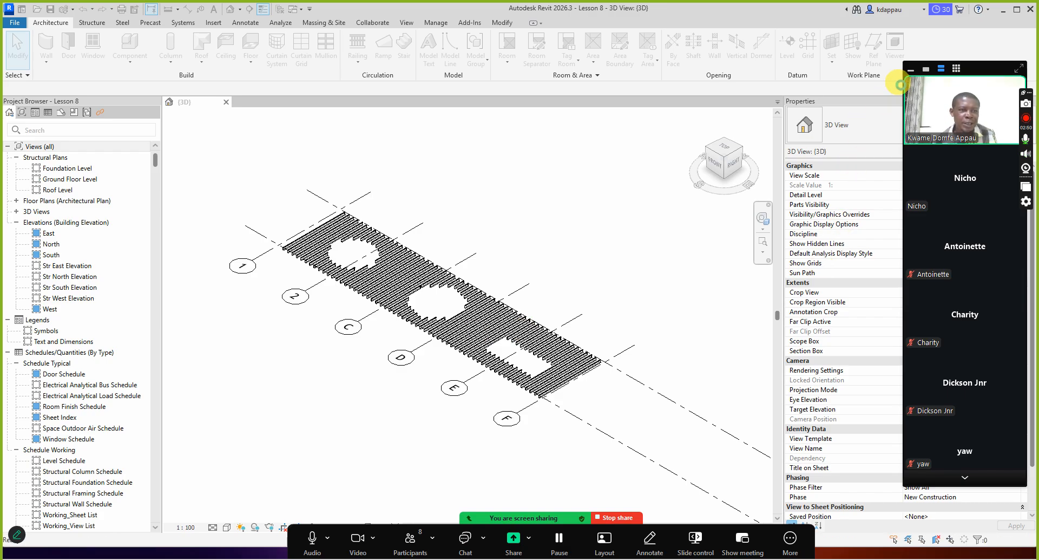
left_click(913, 69)
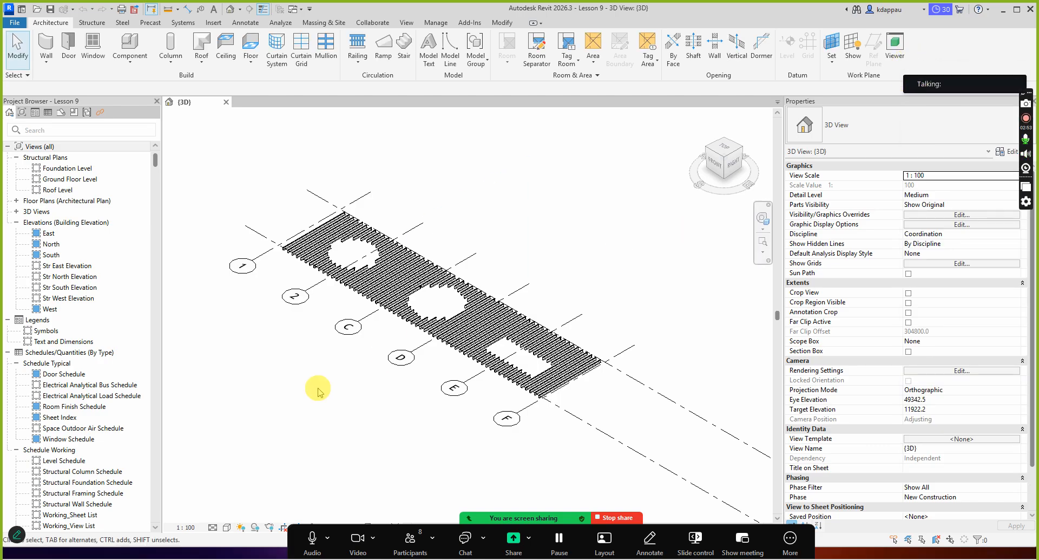
- Open the Str North Elevation view and inspect the level names and heights at the level heads
scroll(347, 376, "down", 3)
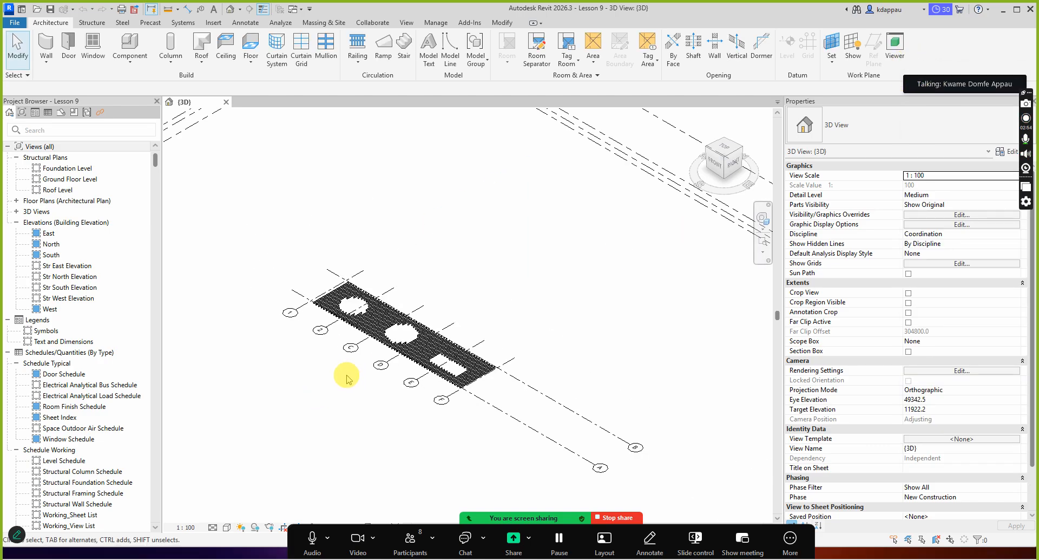
double_click(59, 277)
scroll(383, 355, "down", 2)
scroll(564, 410, "up", 3)
scroll(536, 352, "up", 5)
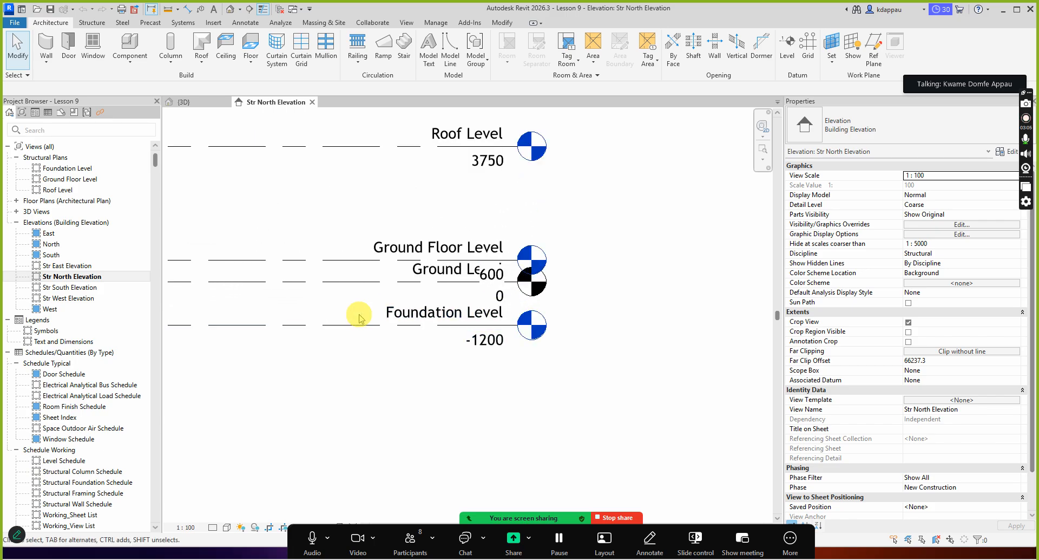
scroll(534, 347, "down", 1)
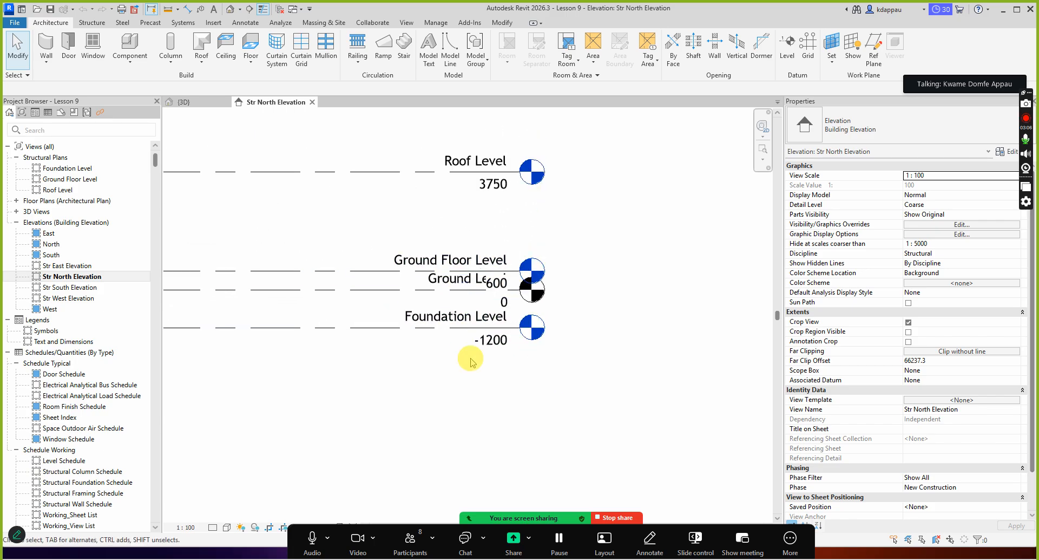
scroll(520, 415, "down", 4)
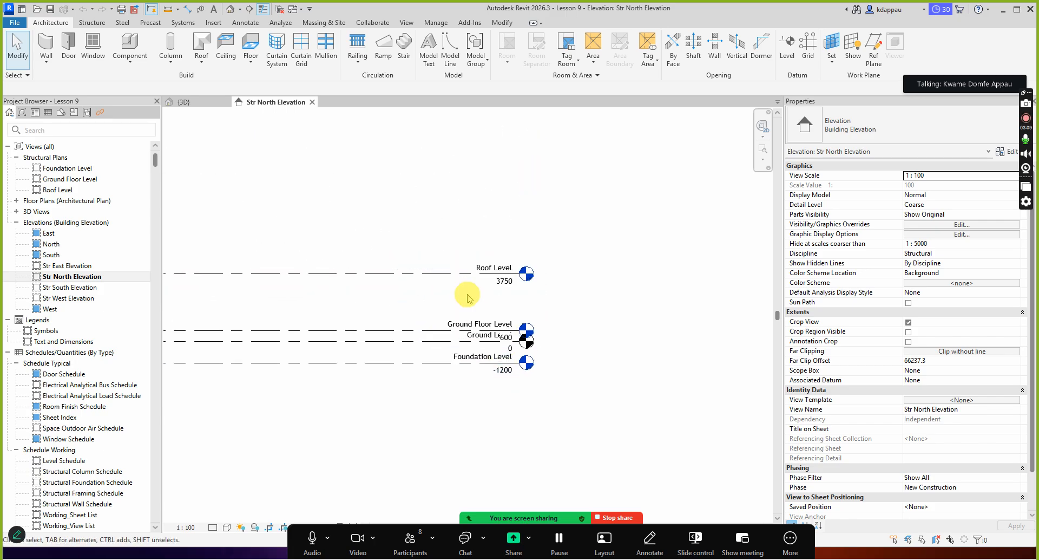
scroll(469, 294, "up", 3)
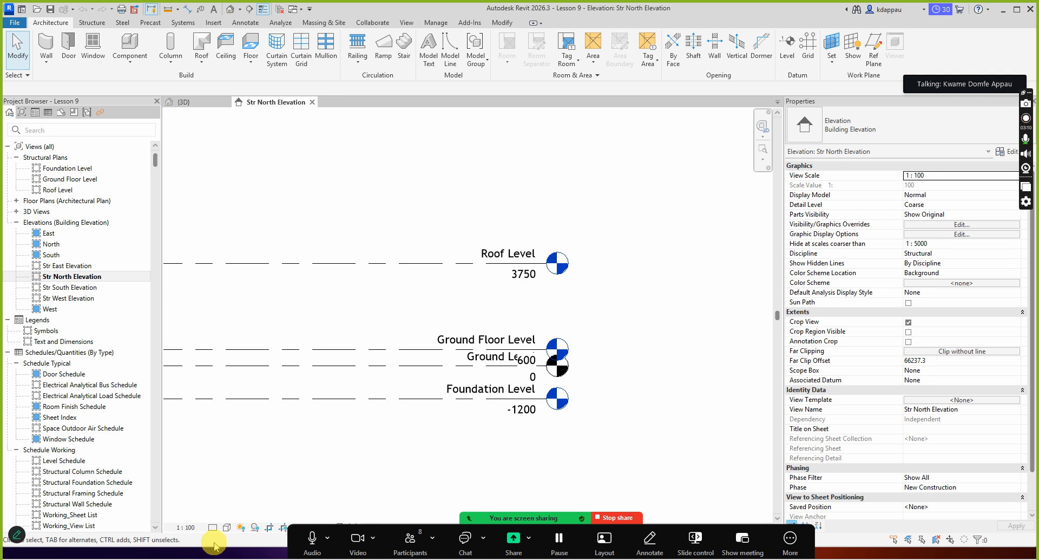
- Set the scale of the Str North Elevation view to 1:50 and check the spacing of the level labels
left_click(185, 526)
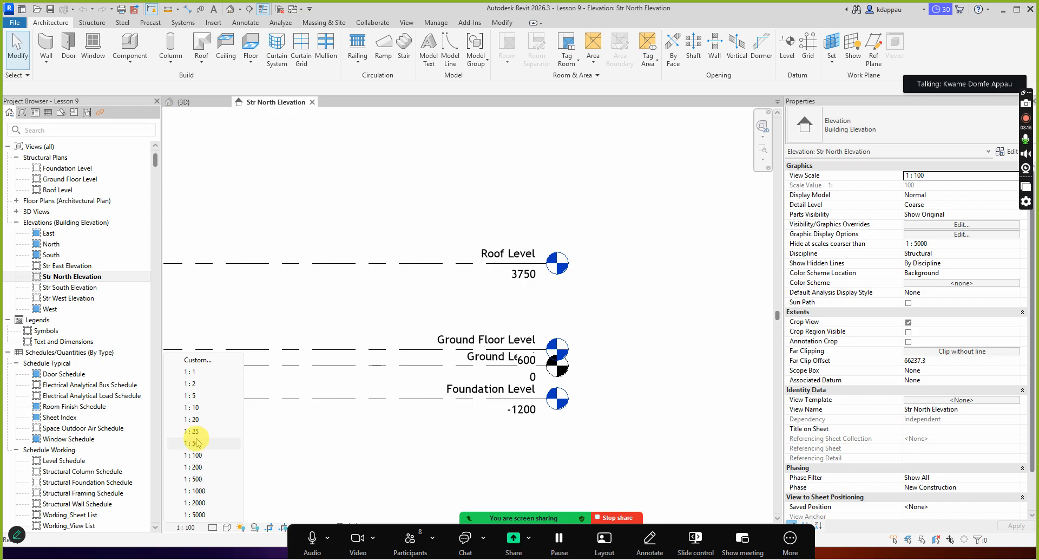
left_click(196, 442)
scroll(520, 400, "down", 3)
scroll(514, 420, "up", 5)
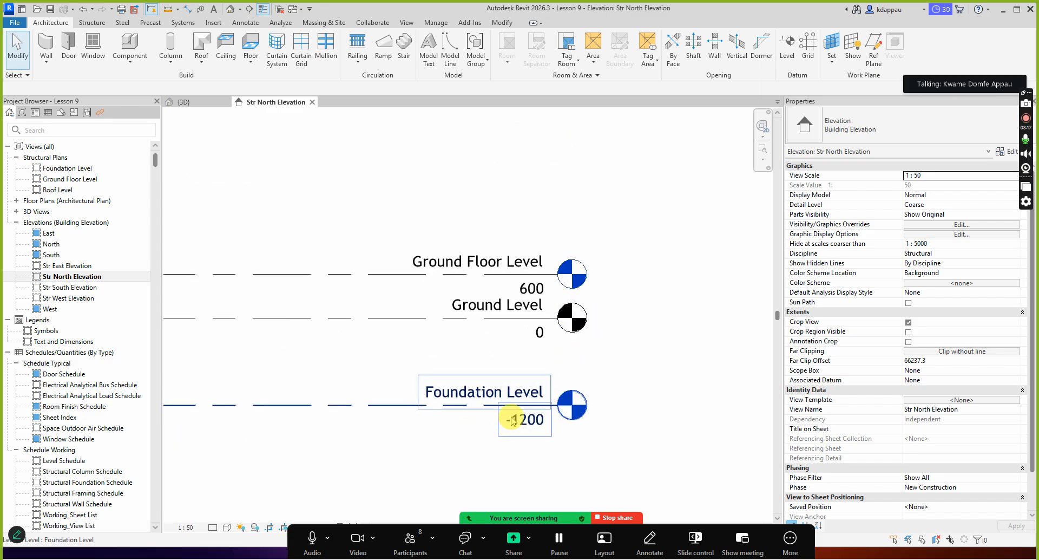
scroll(514, 417, "down", 3)
scroll(524, 399, "up", 4)
scroll(523, 399, "down", 3)
scroll(499, 399, "up", 3)
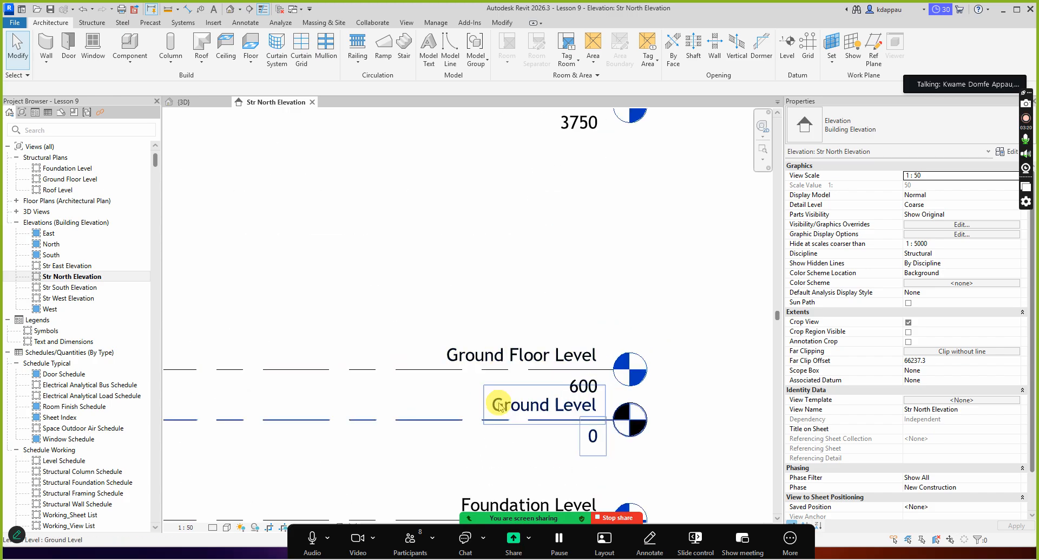
- Examine how far the level lines extend beyond the grid lines in the Str North Elevation view
scroll(499, 406, "down", 3)
scroll(510, 365, "up", 2)
scroll(617, 368, "down", 2)
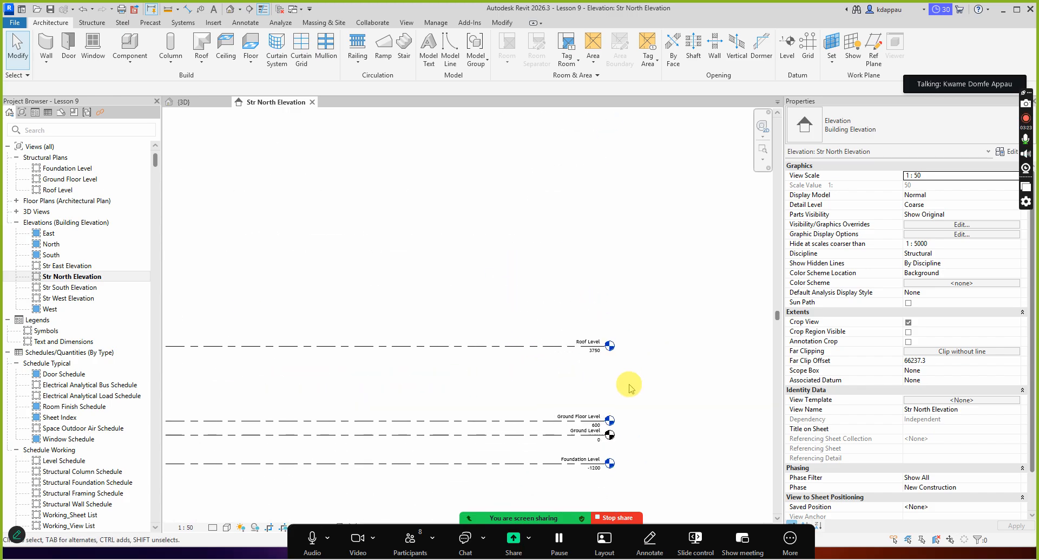
scroll(623, 391, "down", 2)
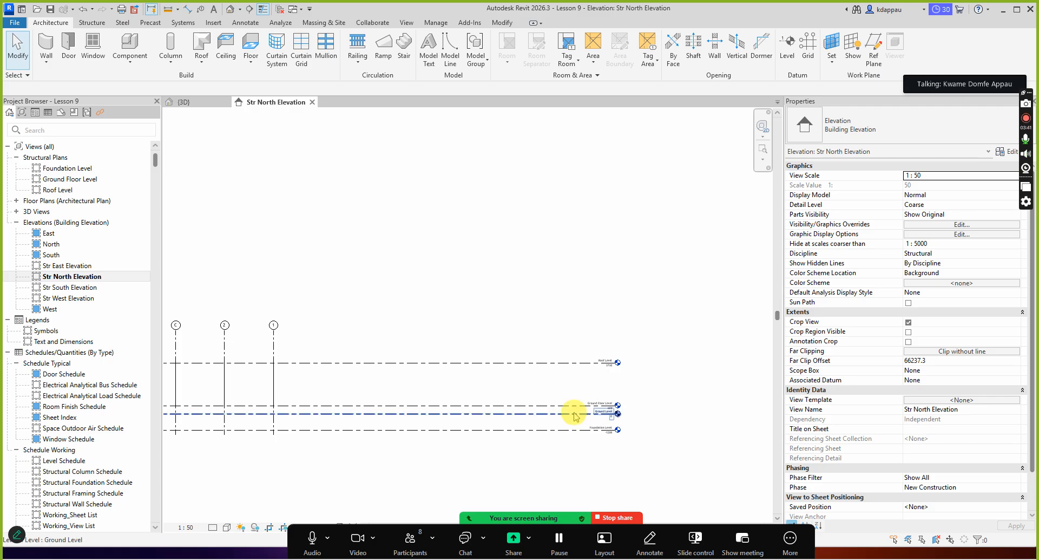
scroll(579, 412, "down", 3)
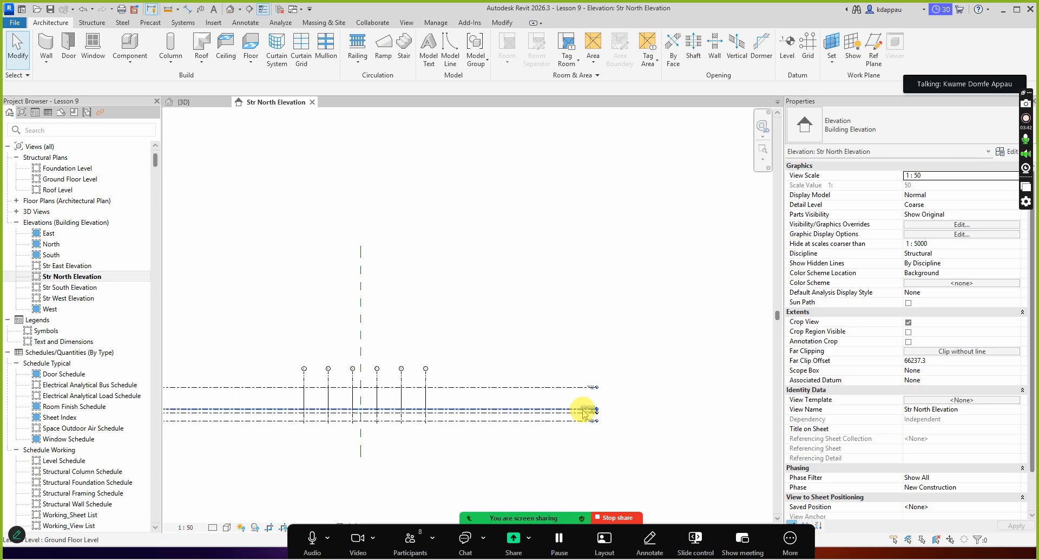
middle_click_drag(585, 412, 682, 407)
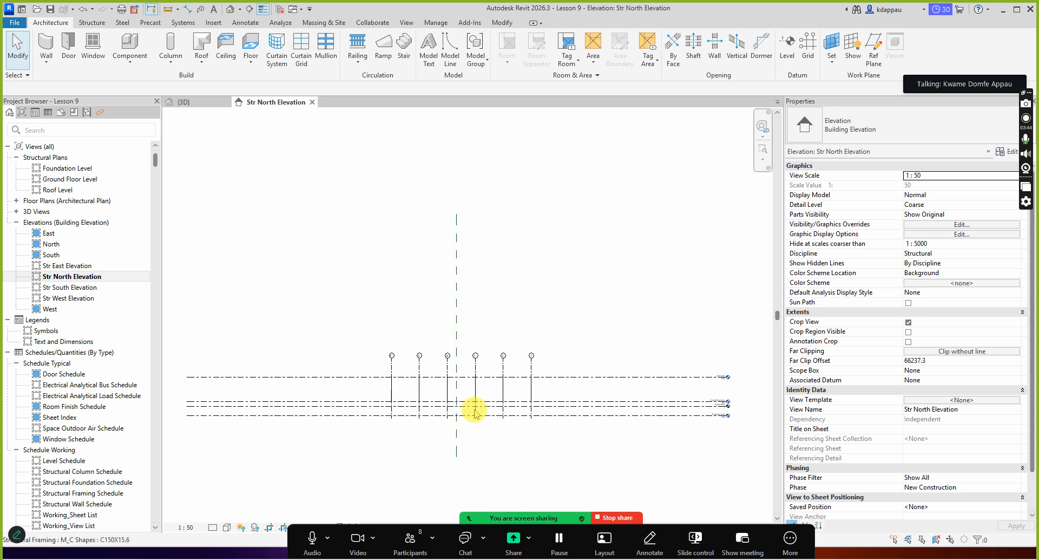
scroll(566, 406, "up", 2)
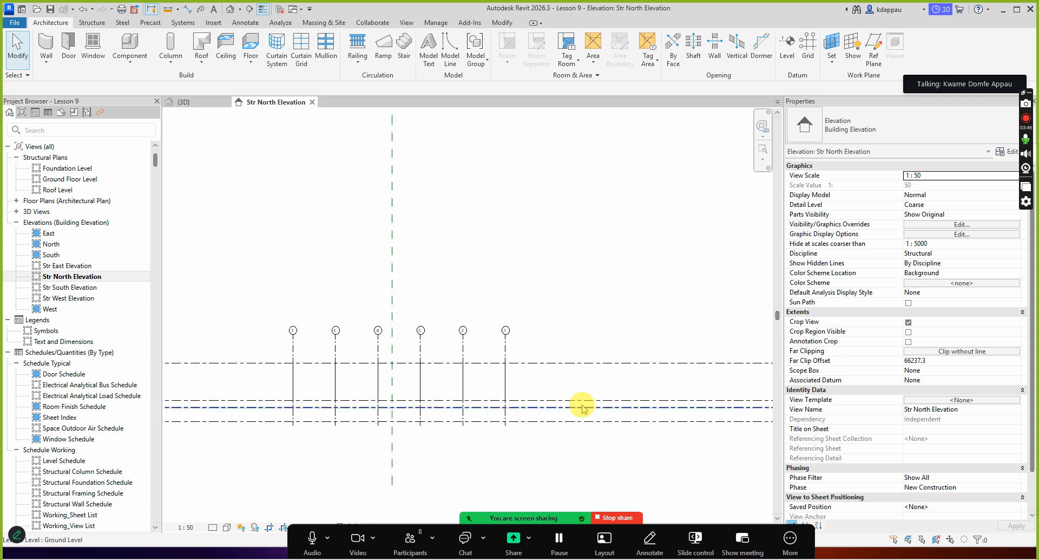
scroll(377, 387, "down", 2)
scroll(282, 395, "up", 2)
scroll(473, 415, "down", 2)
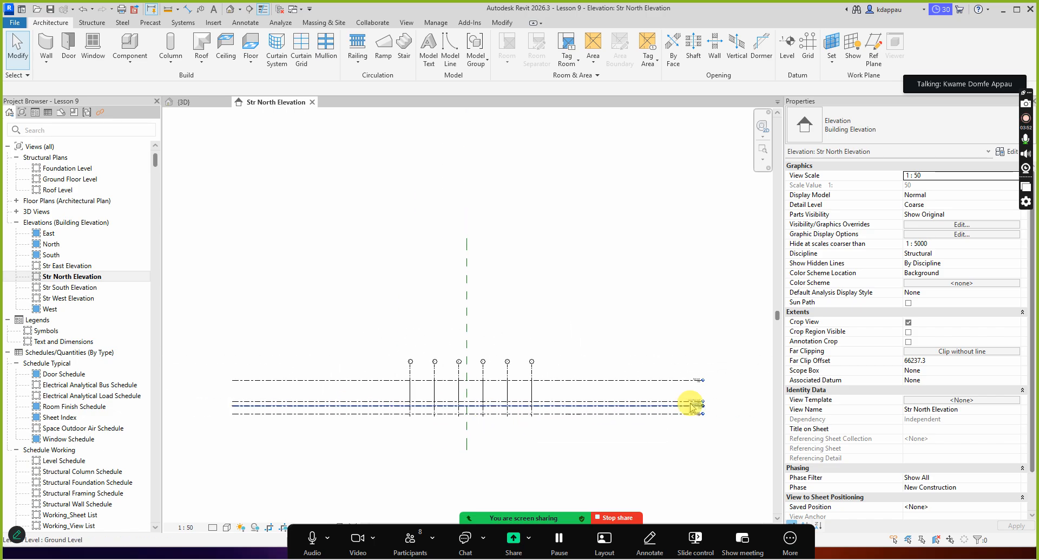
scroll(703, 422, "up", 5)
scroll(580, 359, "down", 3)
scroll(596, 336, "up", 2)
scroll(578, 384, "down", 2)
scroll(578, 383, "down", 2)
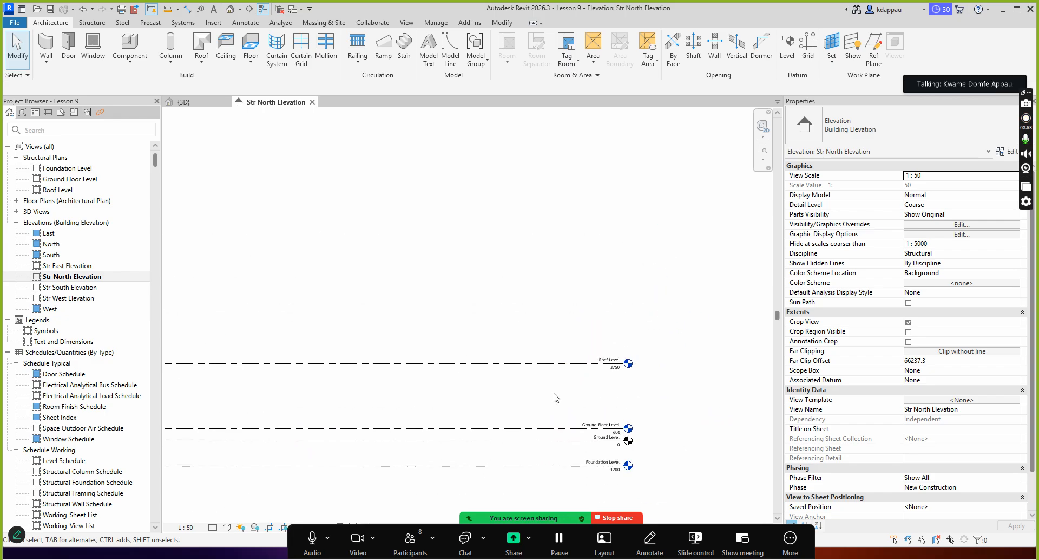
- Examine the grid lines 1 to F and where they cross the levels in the structural north elevation
scroll(554, 396, "down", 2)
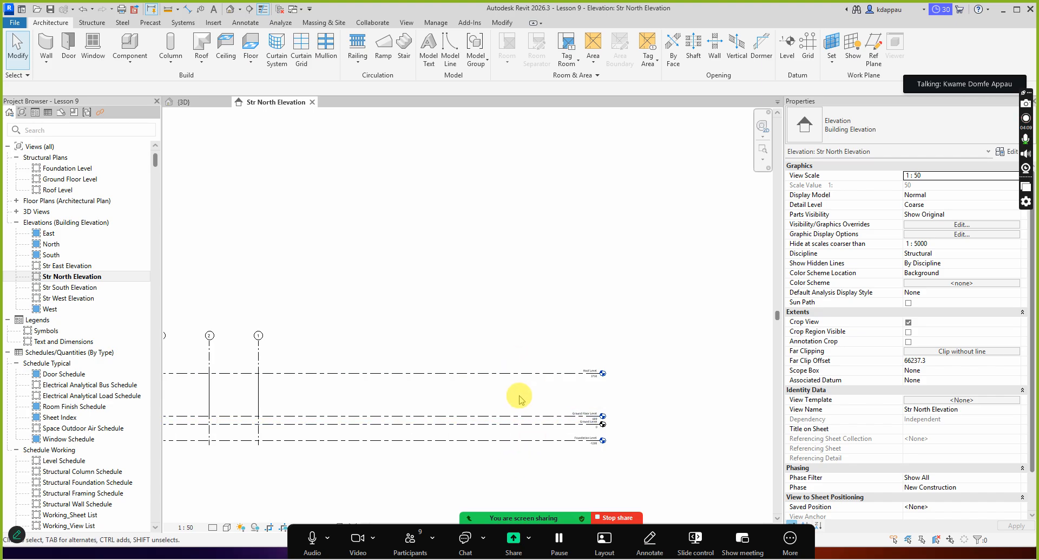
scroll(519, 396, "up", 3)
scroll(508, 385, "down", 3)
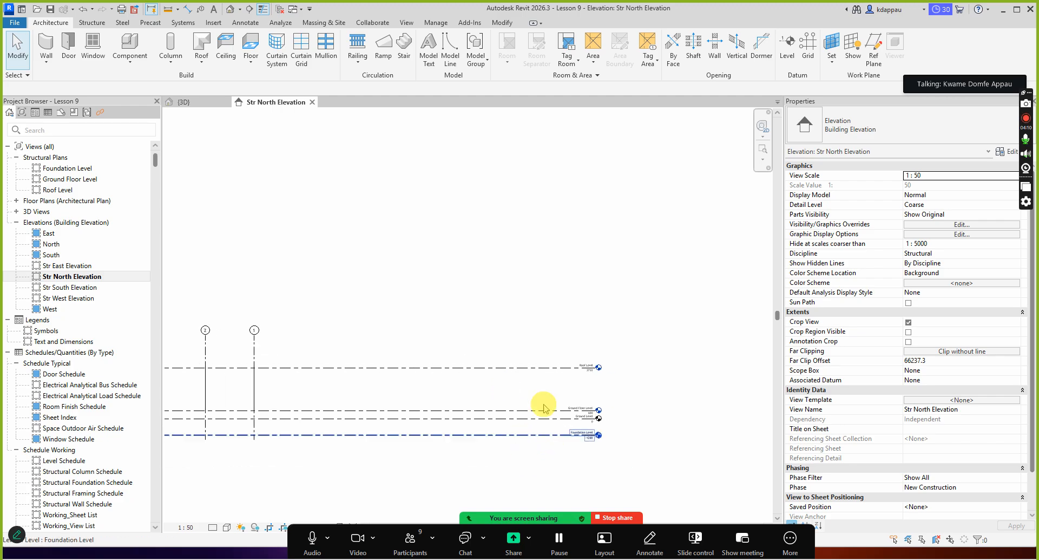
scroll(542, 401, "down", 3)
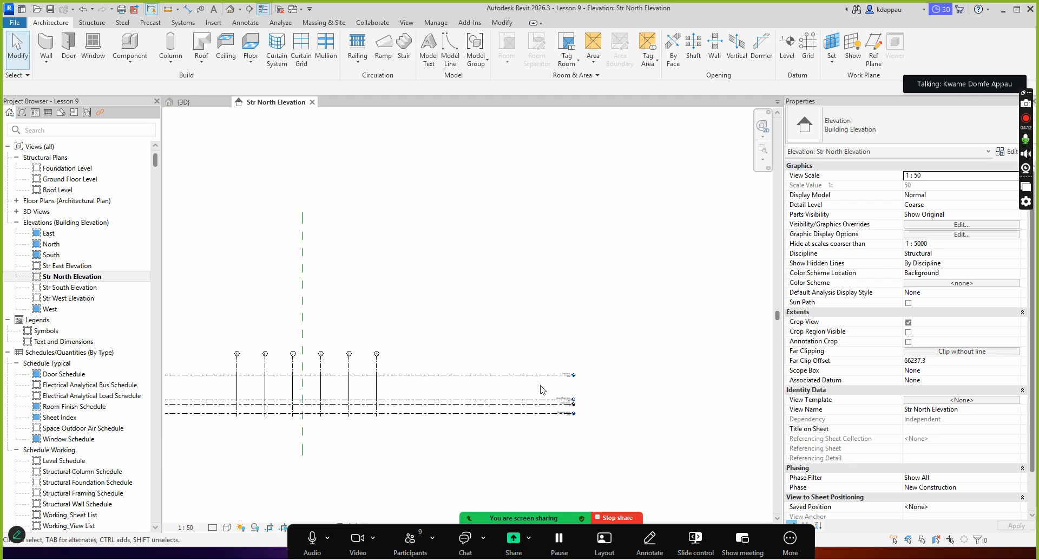
scroll(514, 388, "up", 2)
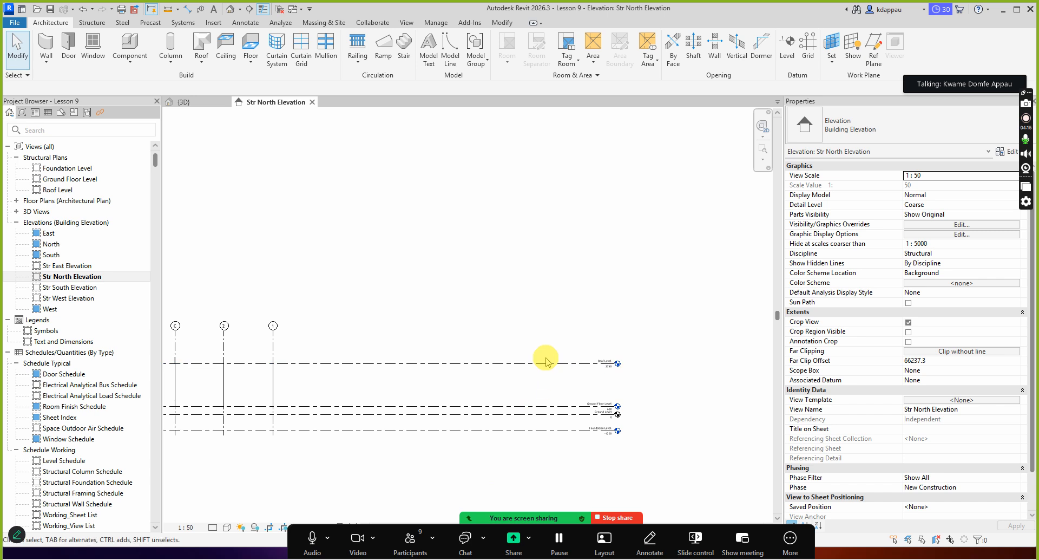
scroll(558, 395, "down", 2)
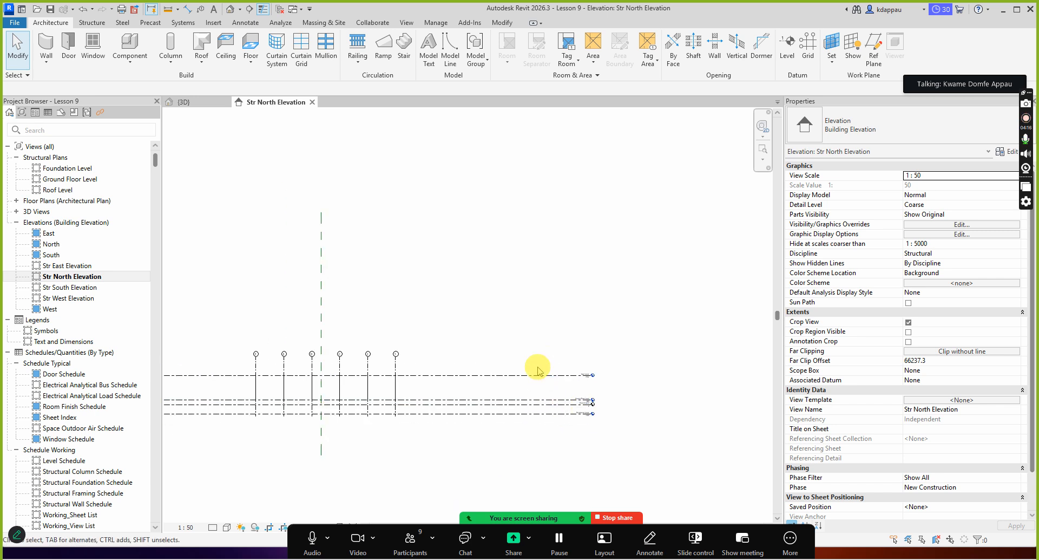
scroll(533, 408, "down", 2)
scroll(361, 404, "up", 3)
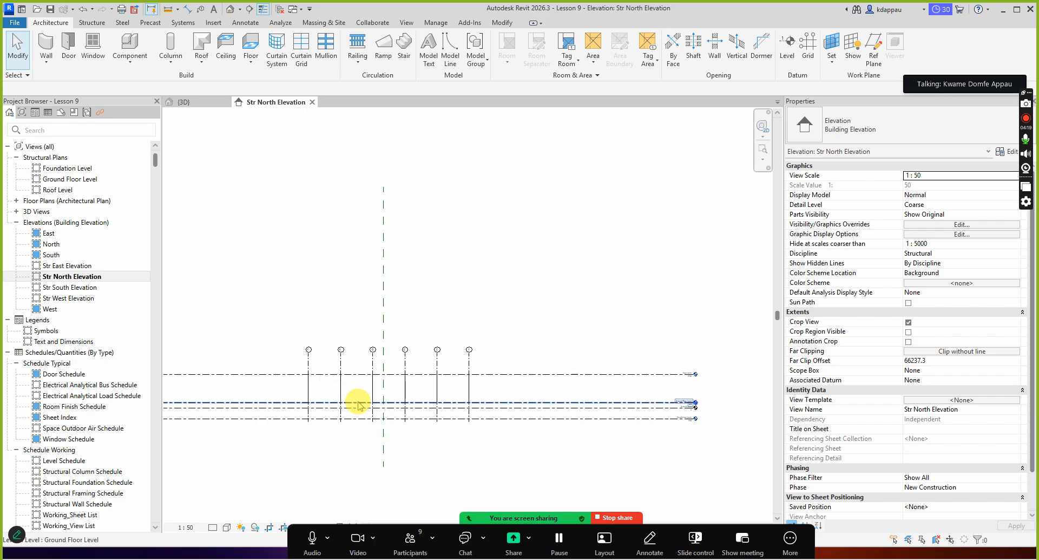
scroll(395, 406, "down", 1)
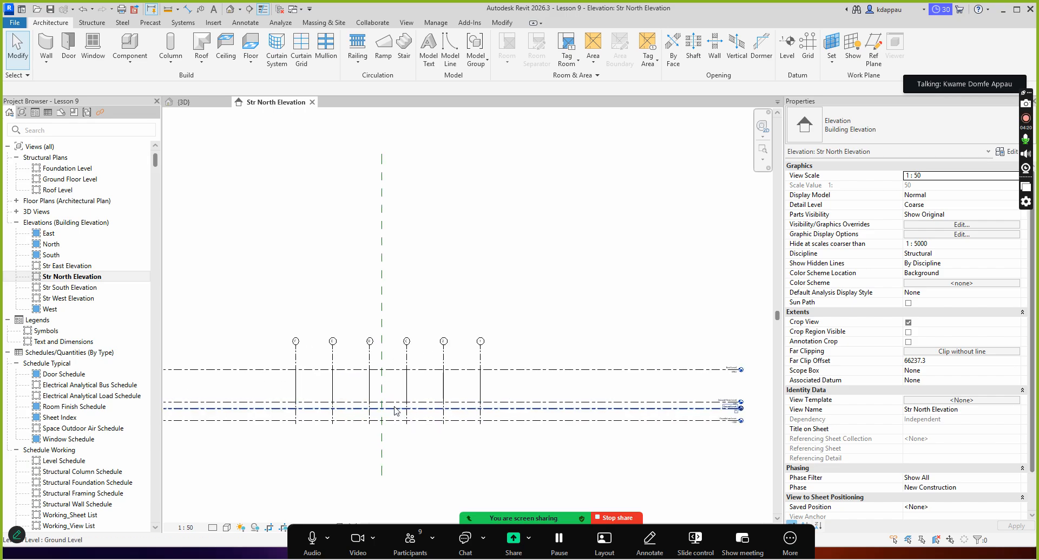
scroll(398, 410, "down", 1)
scroll(398, 410, "up", 5)
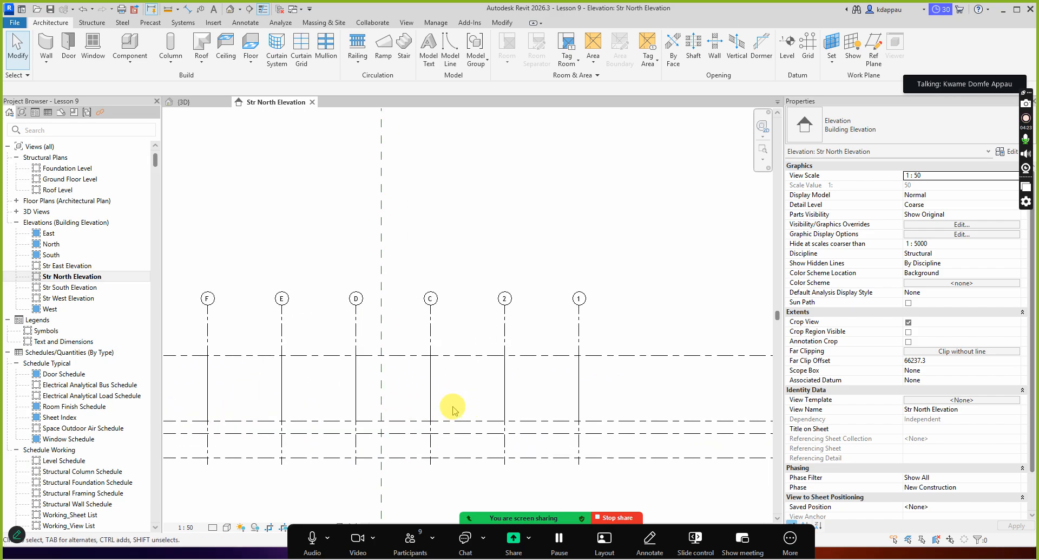
scroll(460, 409, "down", 2)
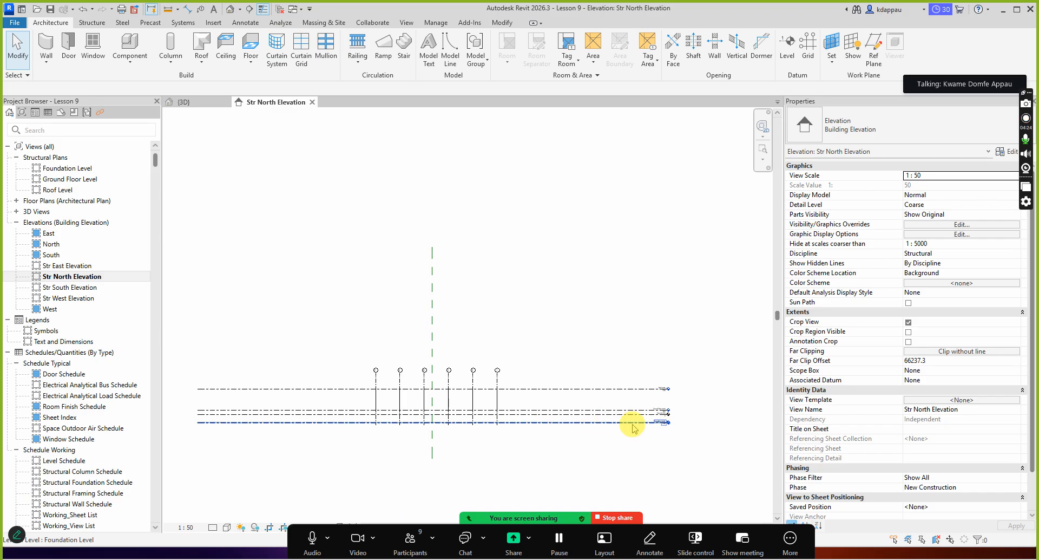
- Check the Foundation, Ground, Ground Floor and Roof level heads and the spacing between these levels
scroll(726, 390, "up", 2)
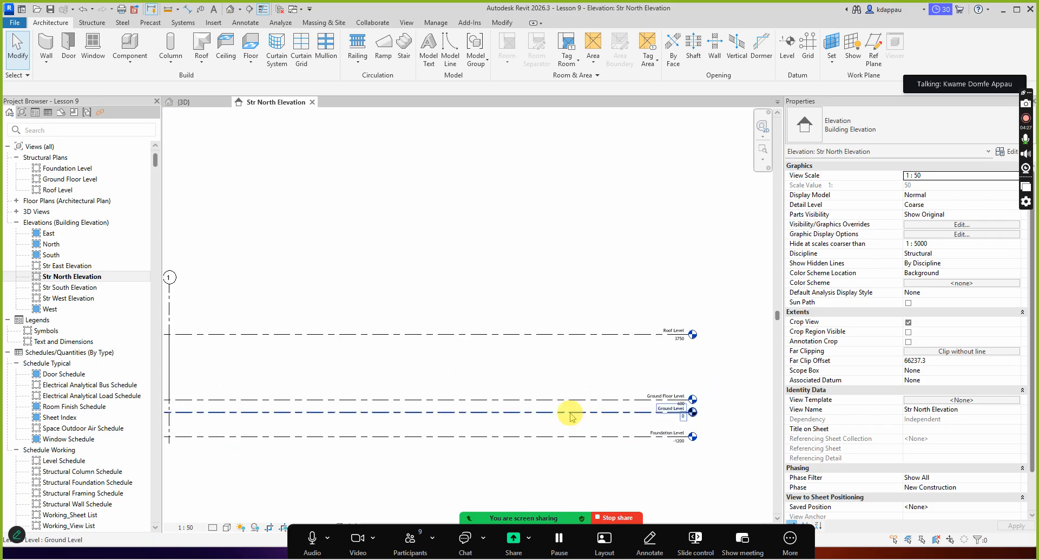
scroll(596, 440, "down", 1)
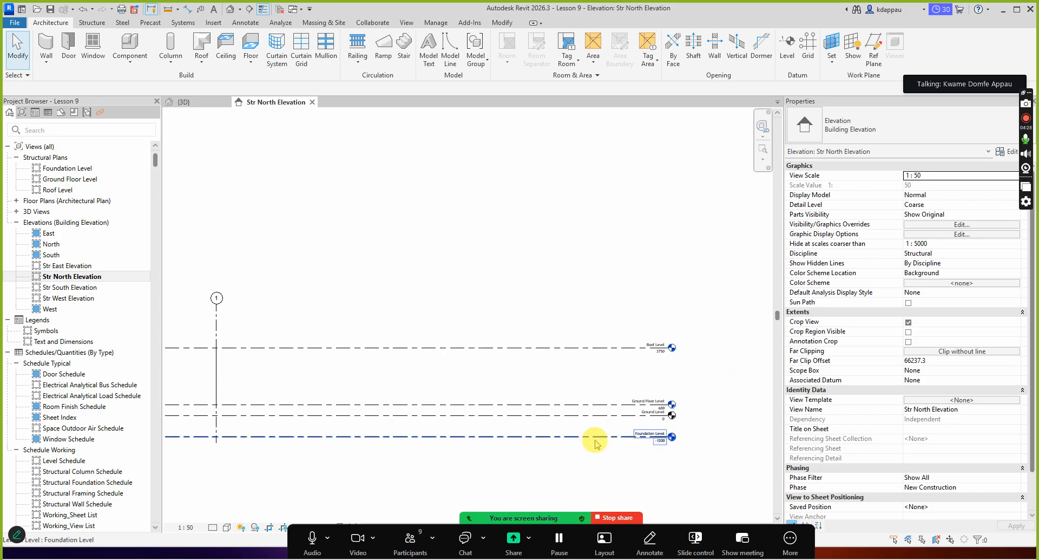
scroll(631, 436, "up", 2)
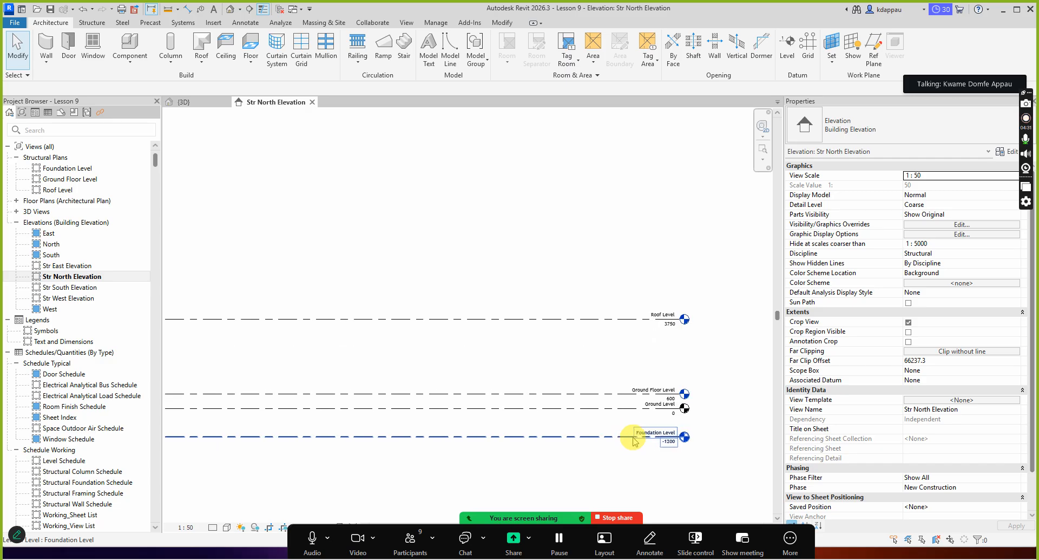
scroll(538, 436, "down", 2)
scroll(566, 429, "up", 2)
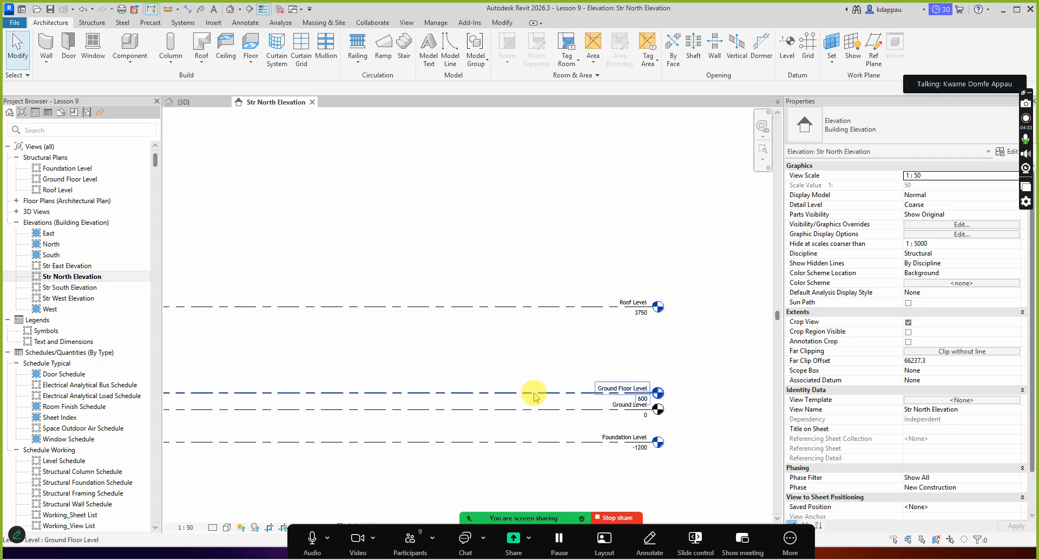
scroll(544, 391, "down", 1)
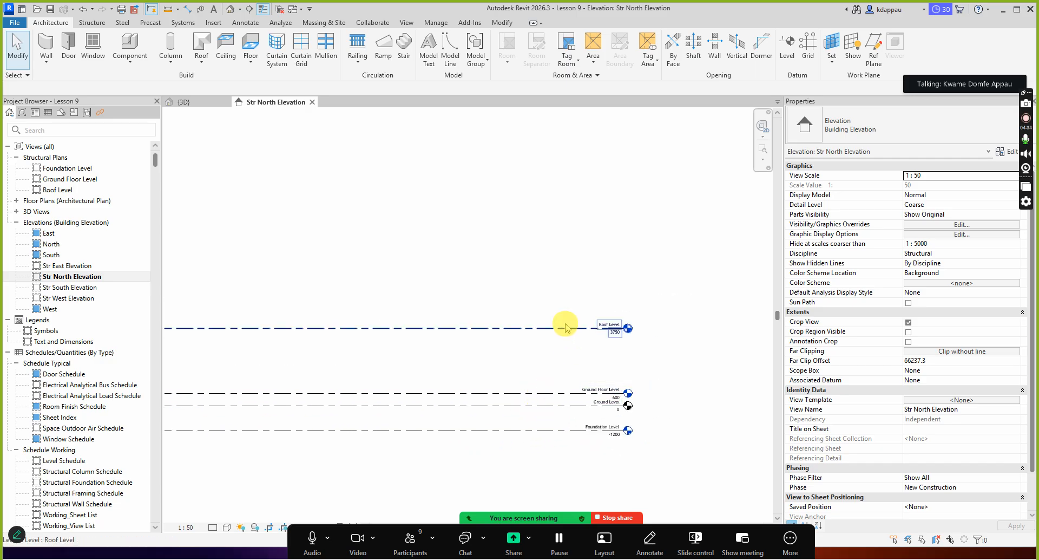
scroll(578, 357, "up", 2)
scroll(556, 428, "down", 2)
scroll(556, 427, "down", 4)
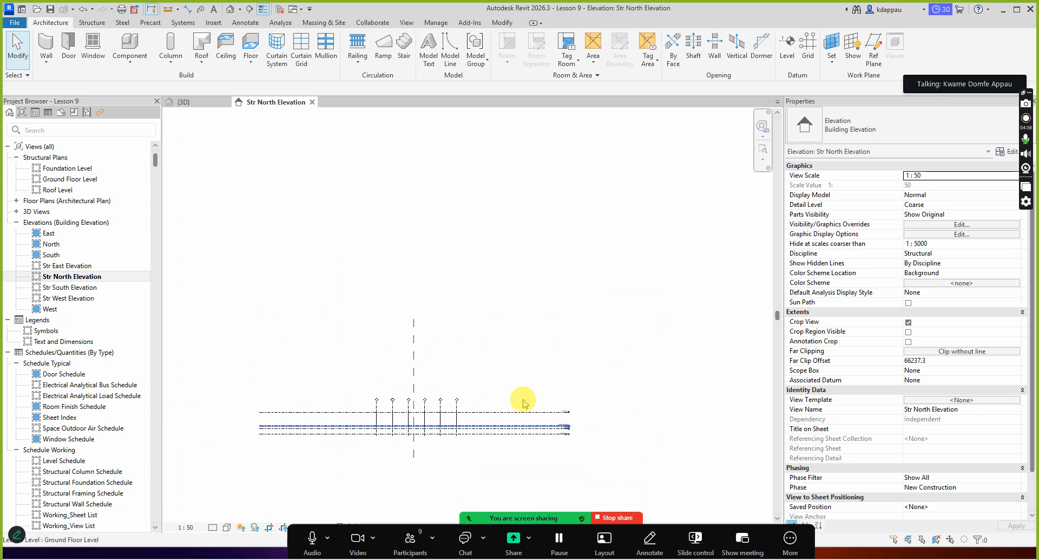
- Open the Ground Floor Level structural plan and check its grids and beam system
double_click(61, 182)
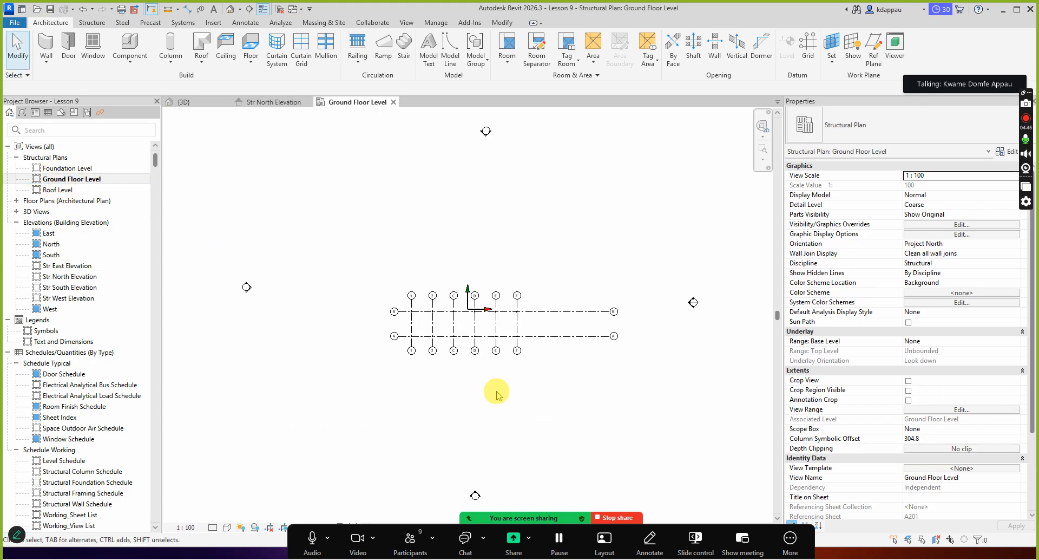
scroll(286, 312, "up", 5)
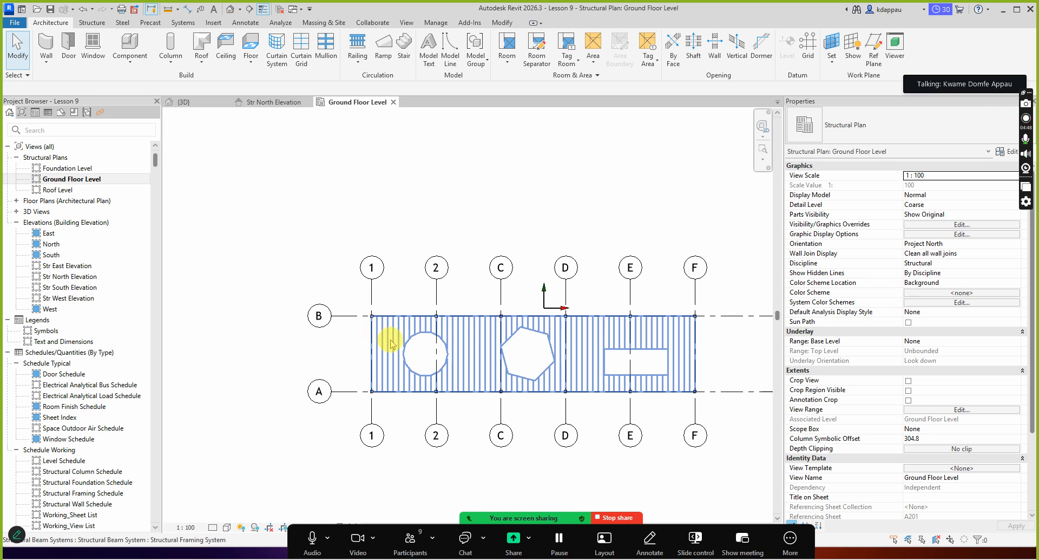
scroll(391, 343, "down", 1)
left_click(397, 371)
key("Delete")
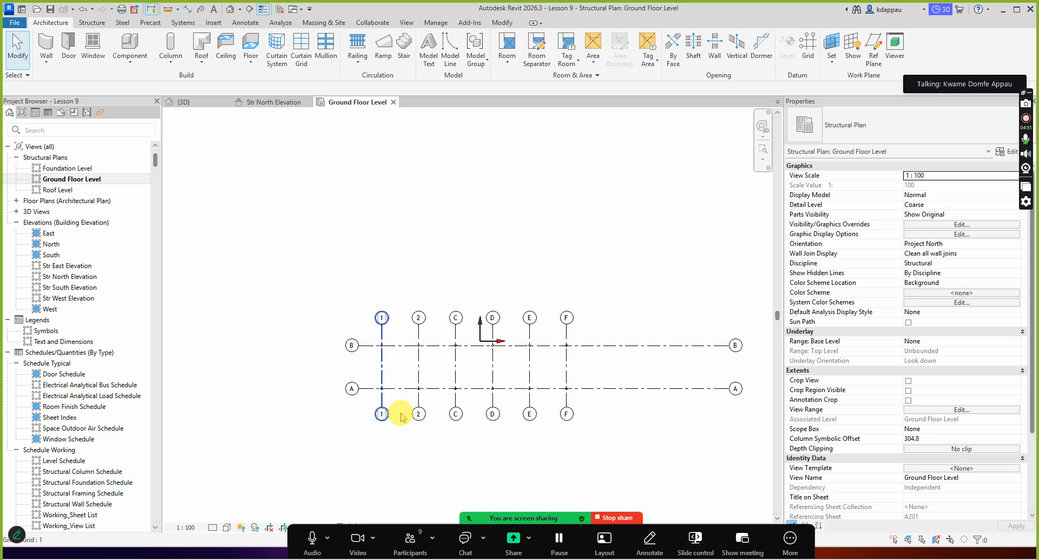
scroll(407, 373, "down", 1)
scroll(378, 338, "up", 5)
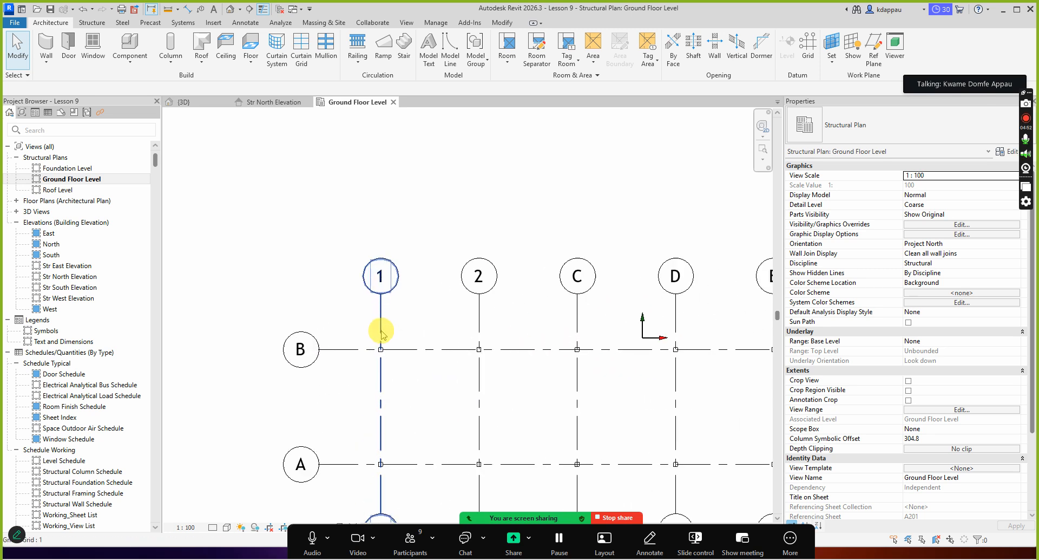
- Inspect grid B, the column positions and the beam system with its openings between grids A and B on the plan
left_click(339, 357)
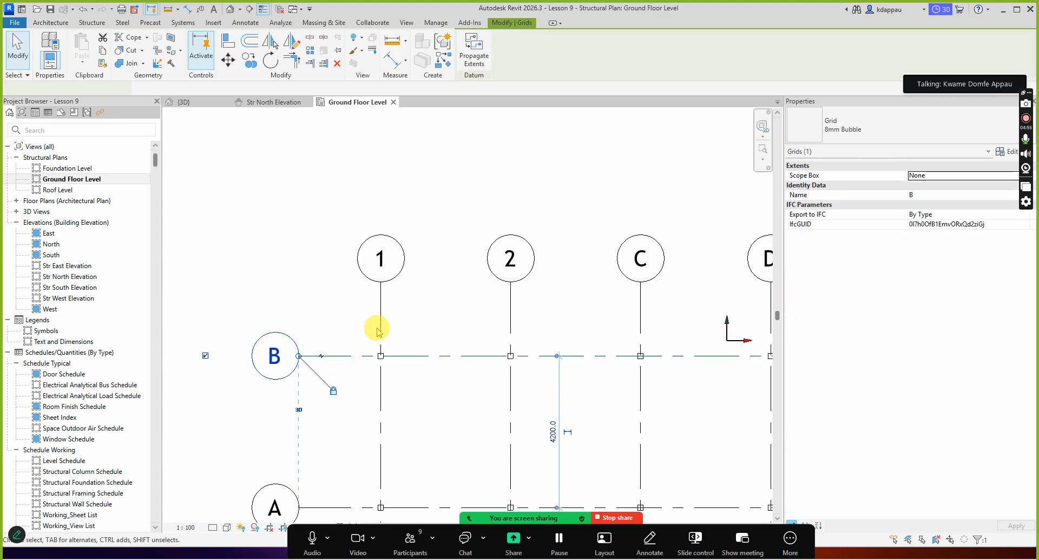
left_click(301, 298)
scroll(315, 334, "down", 2)
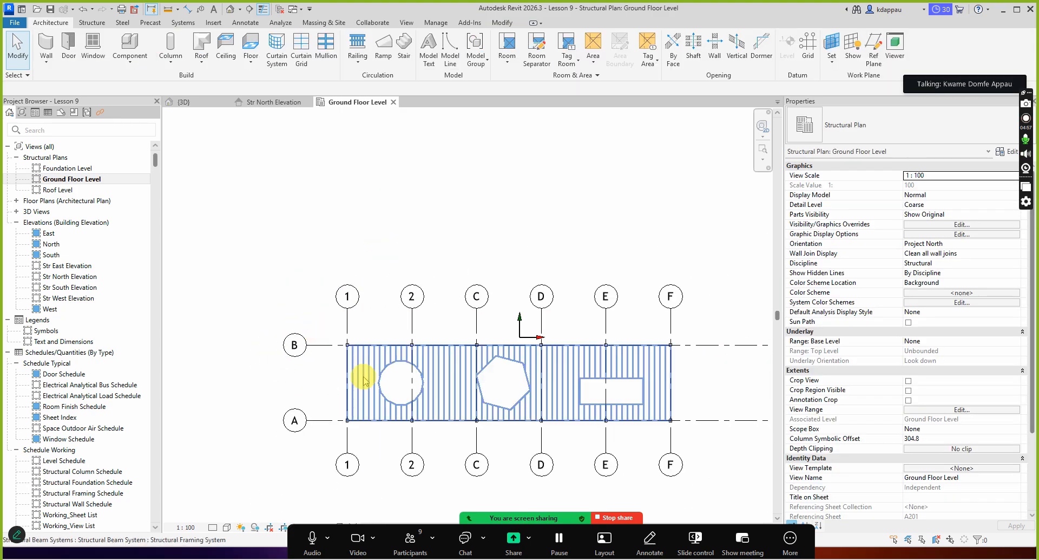
scroll(355, 402, "up", 1)
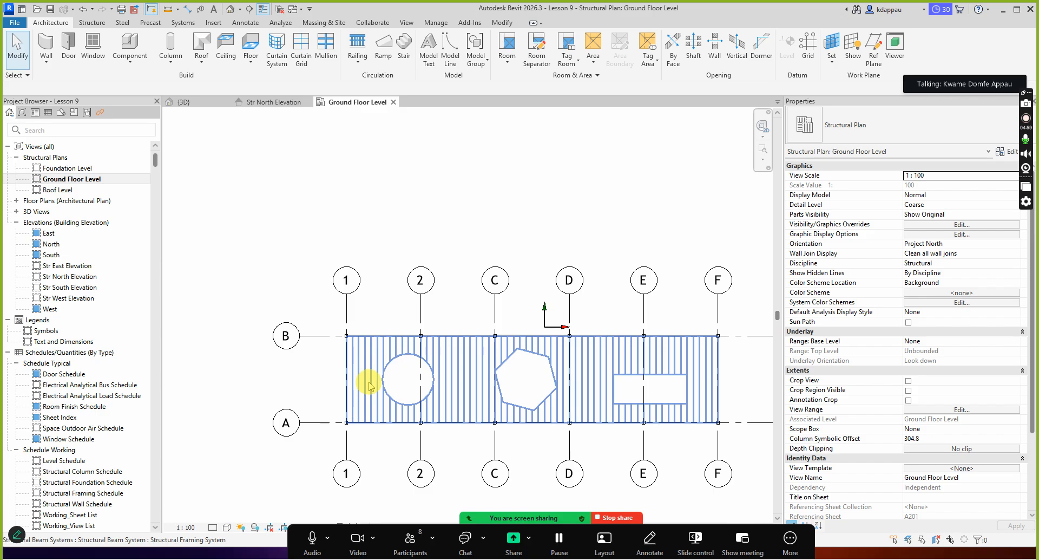
scroll(368, 385, "down", 2)
scroll(377, 405, "up", 2)
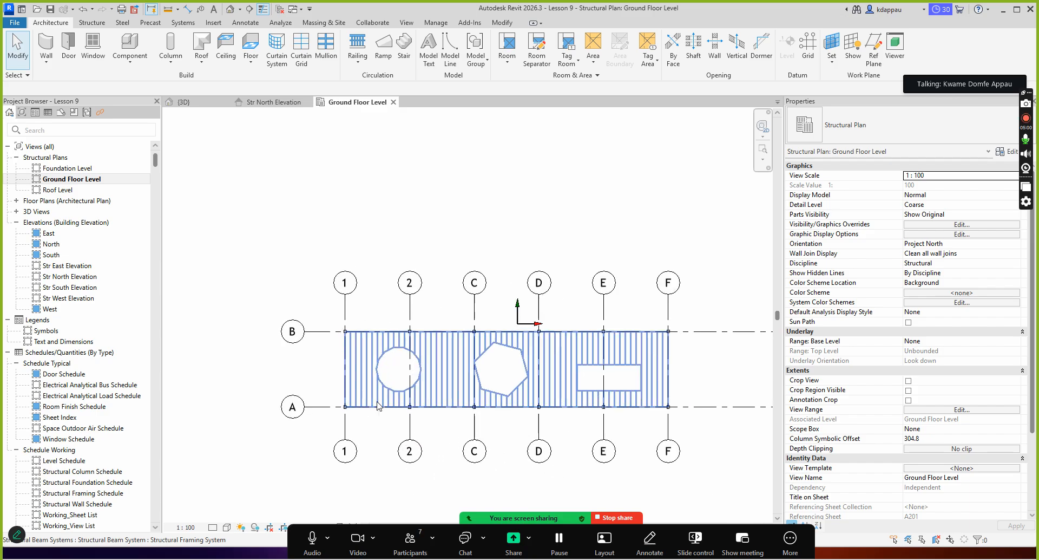
scroll(344, 382, "up", 2)
scroll(333, 350, "down", 3)
scroll(339, 353, "down", 1)
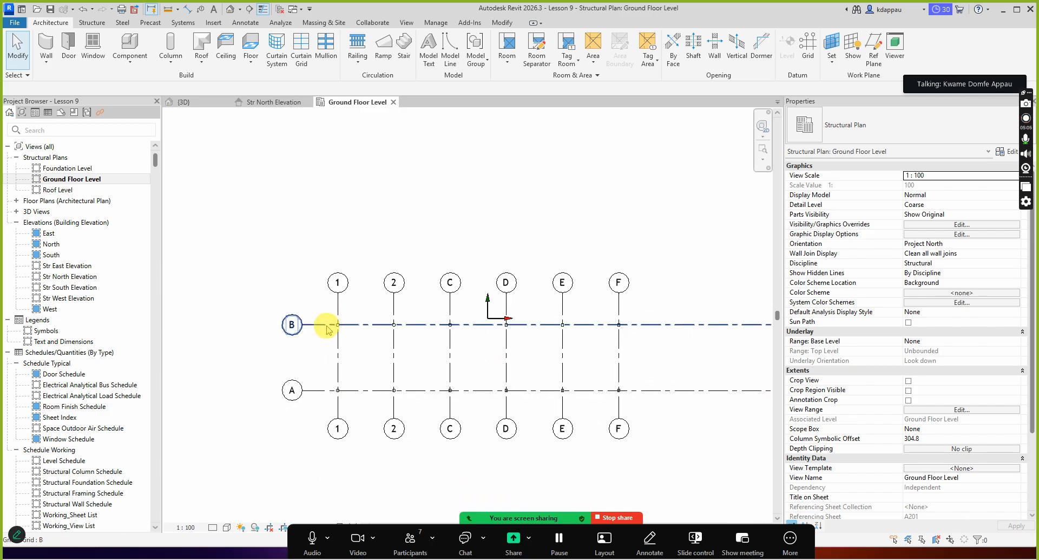
scroll(329, 323, "up", 2)
scroll(367, 322, "down", 2)
scroll(403, 325, "up", 2)
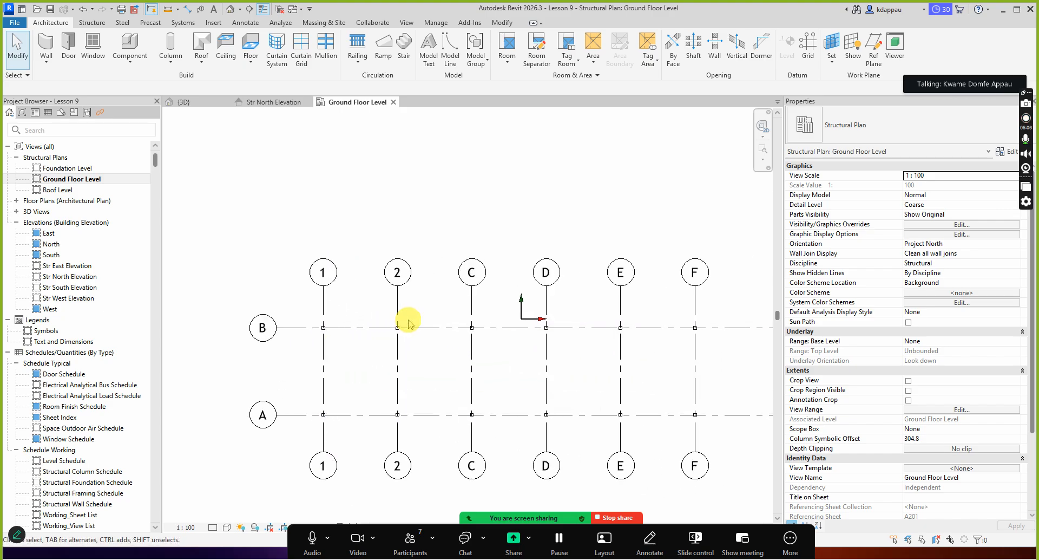
scroll(394, 324, "down", 2)
scroll(405, 327, "up", 1)
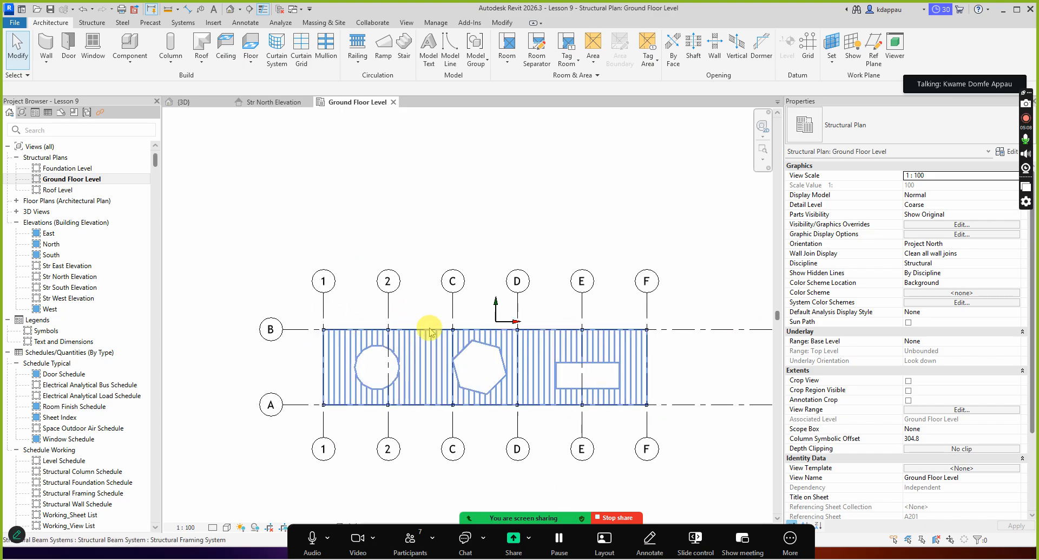
scroll(428, 333, "down", 2)
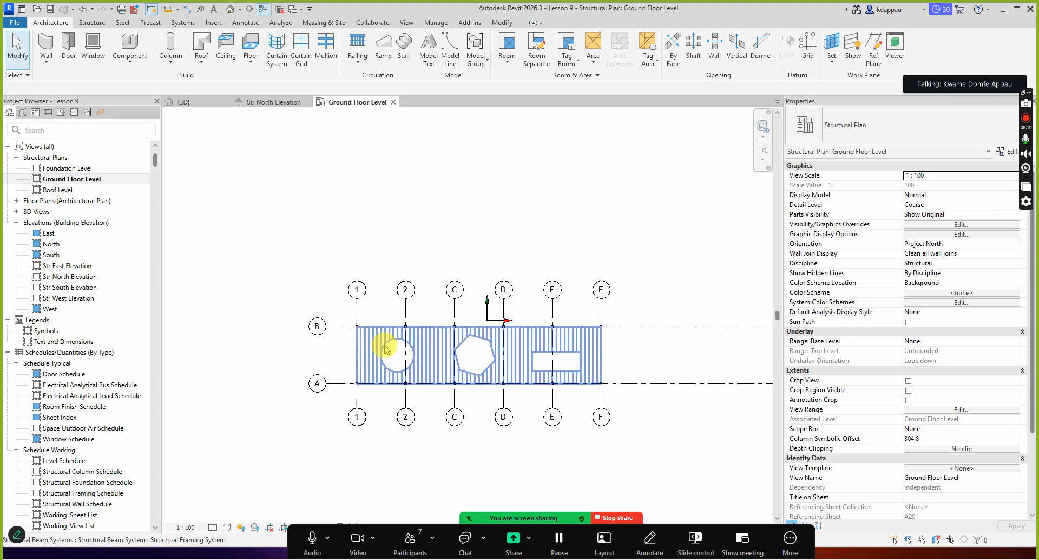
scroll(385, 344, "up", 2)
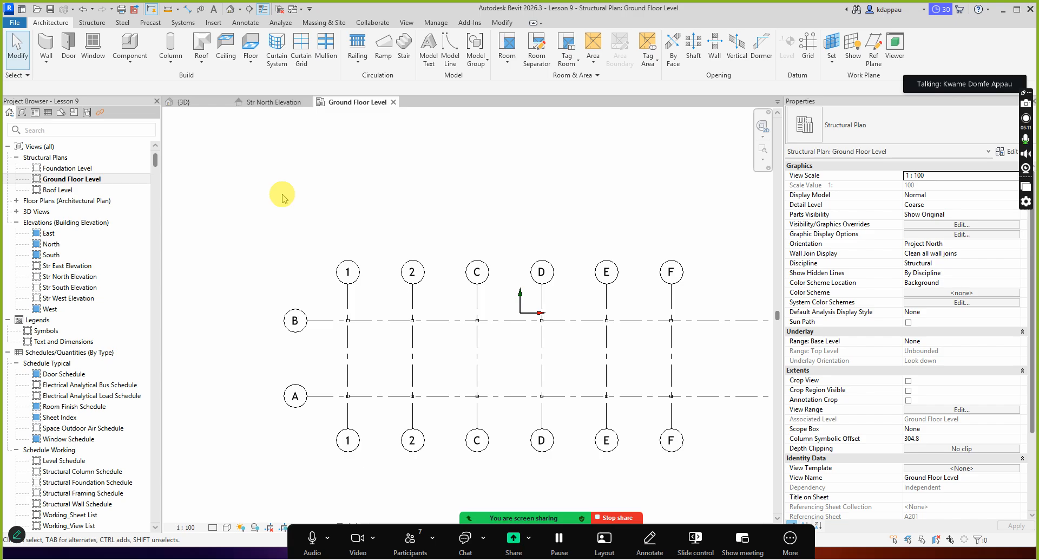
- Open the default 3D view and look over the beam system and its three openings along grids 1 to F
left_click(230, 9)
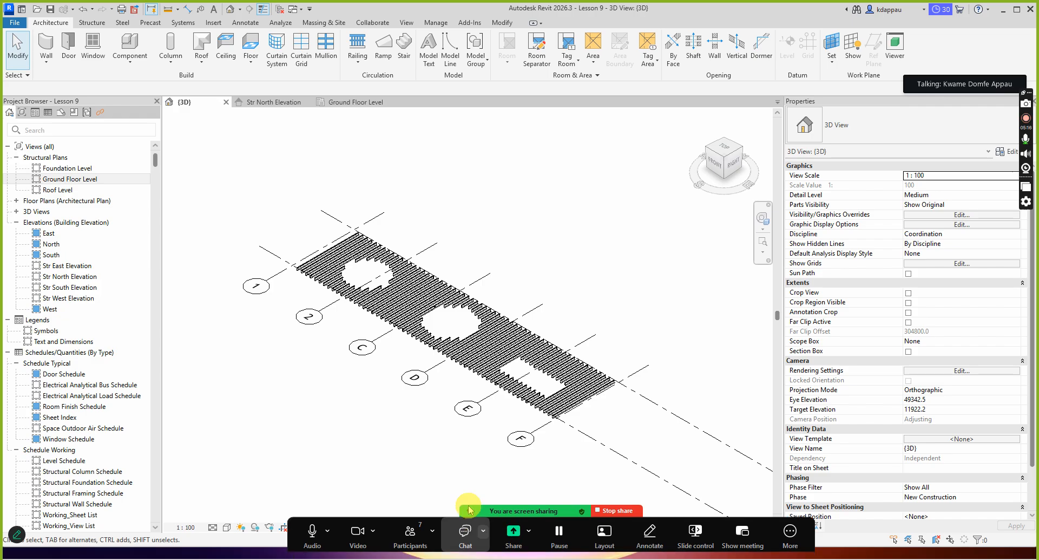
scroll(360, 298, "up", 2)
scroll(341, 289, "up", 2)
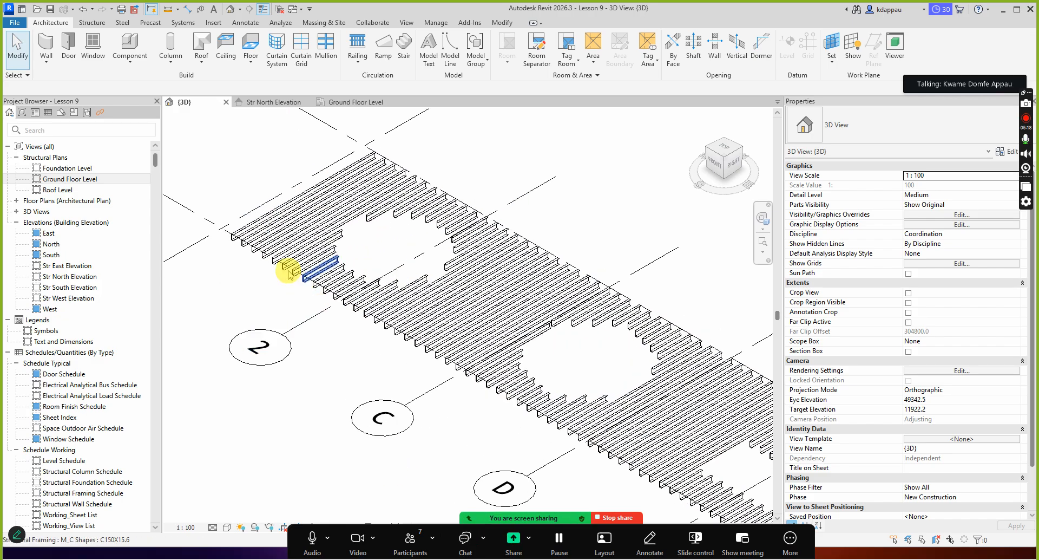
scroll(389, 325, "down", 3)
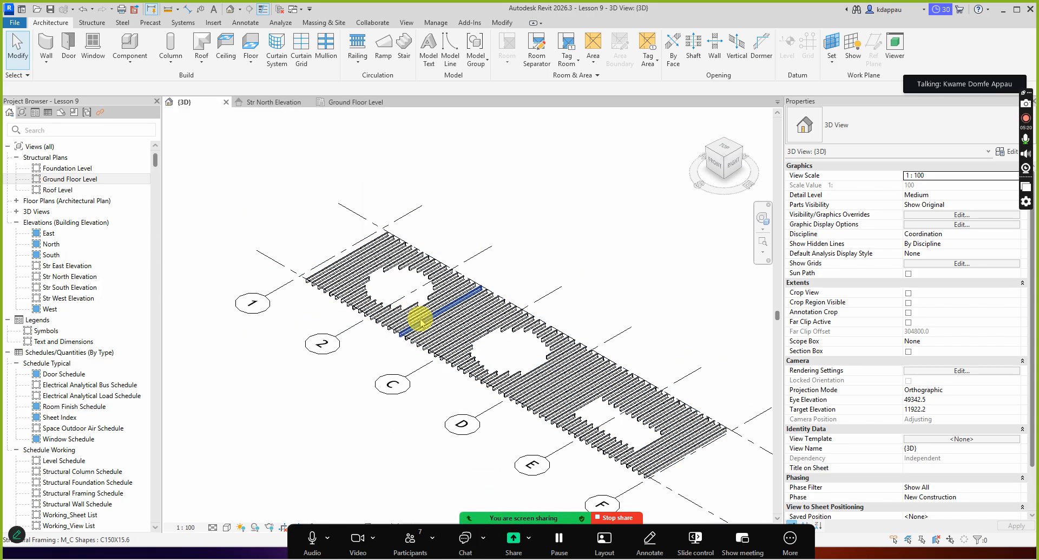
scroll(428, 323, "up", 1)
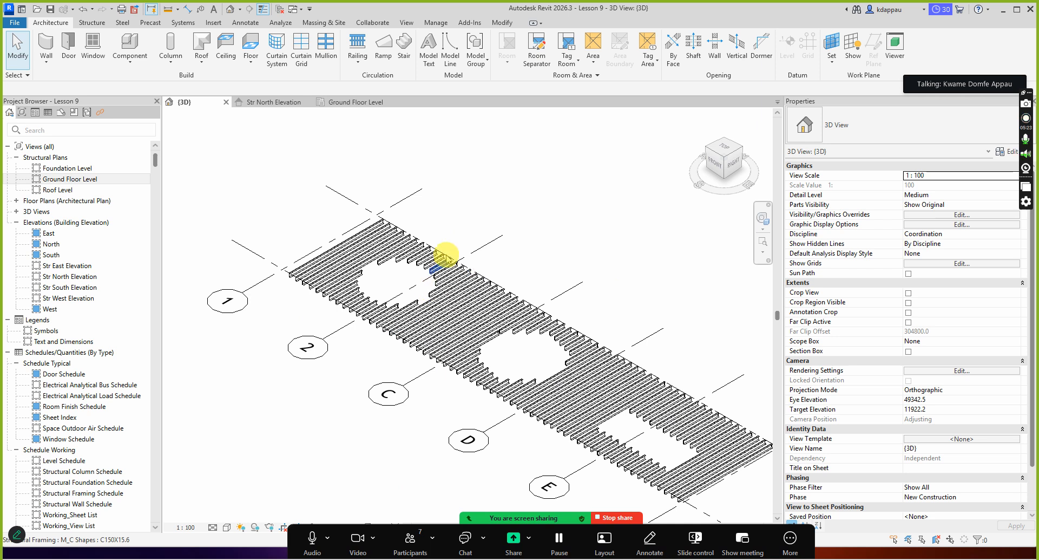
scroll(427, 276, "down", 2)
scroll(398, 311, "up", 2)
scroll(398, 313, "down", 3)
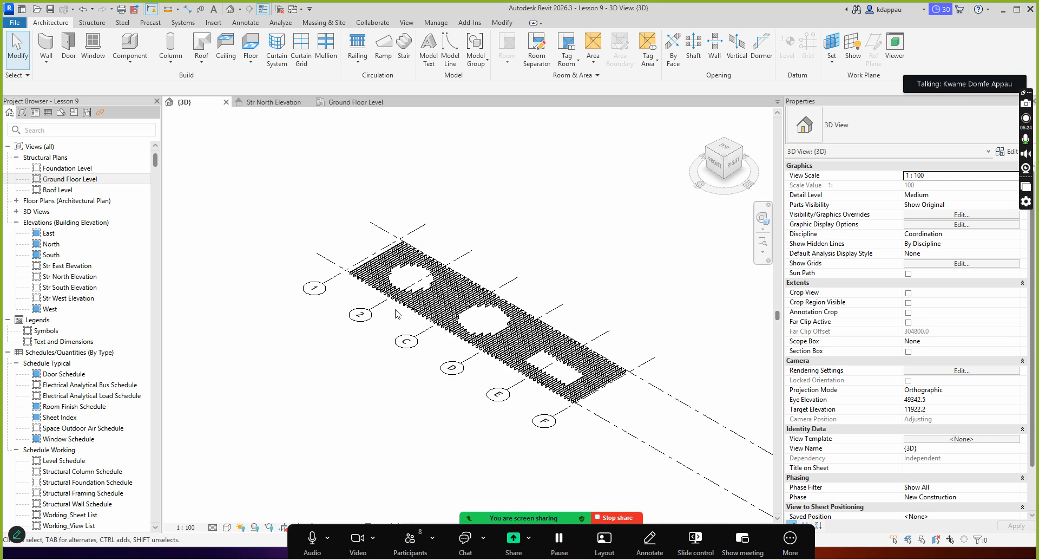
- Examine the beams between grids 1 and 2 and how they stop around the first circular opening
scroll(433, 321, "up", 2)
scroll(331, 255, "up", 1)
scroll(366, 305, "up", 1)
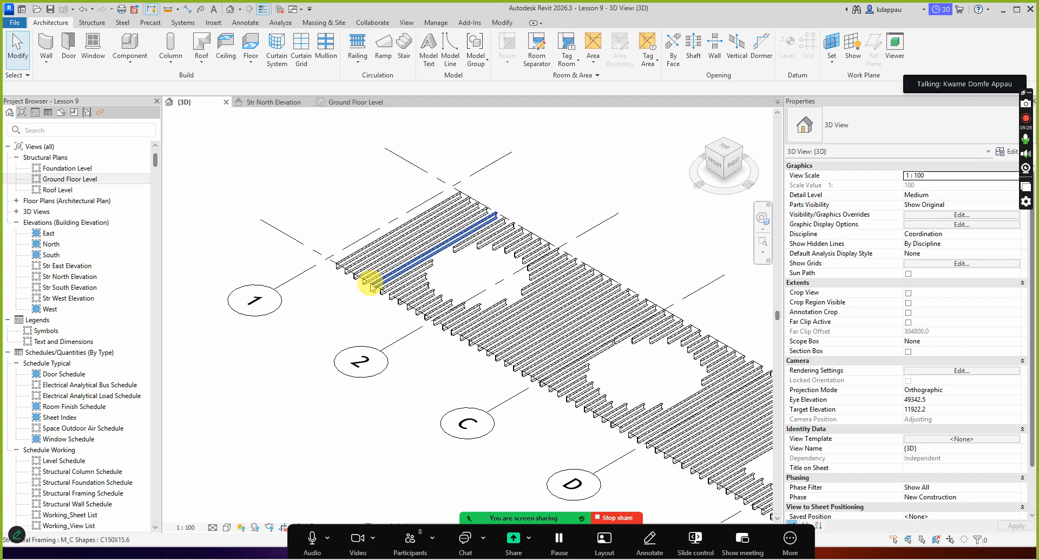
scroll(363, 308, "down", 3)
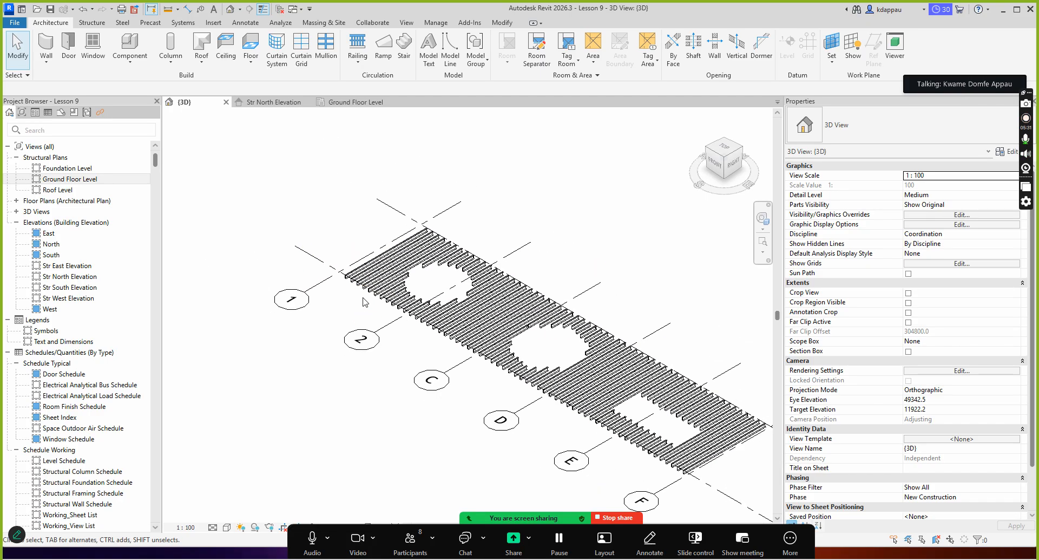
scroll(358, 283, "up", 4)
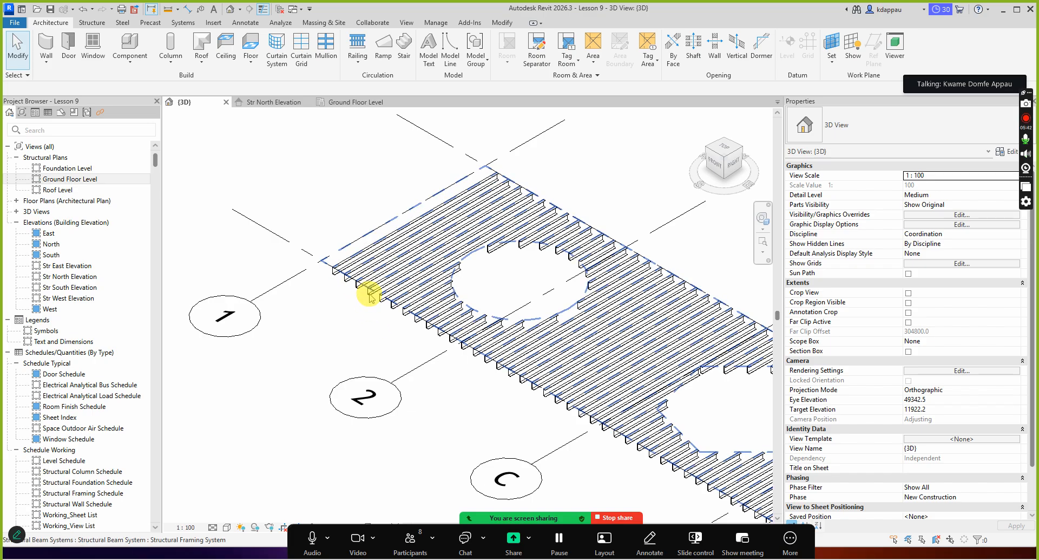
scroll(369, 291, "down", 2)
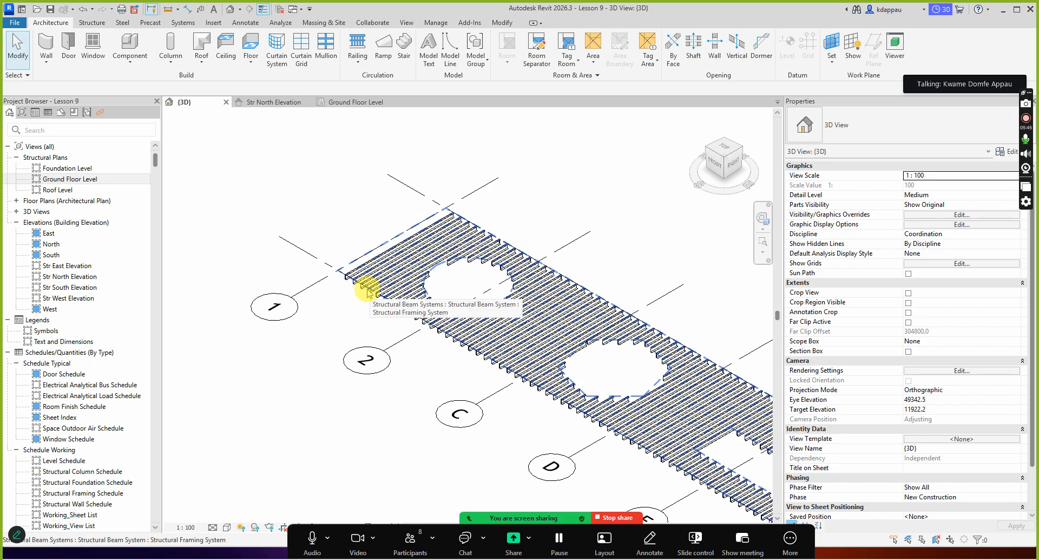
scroll(360, 292, "up", 3)
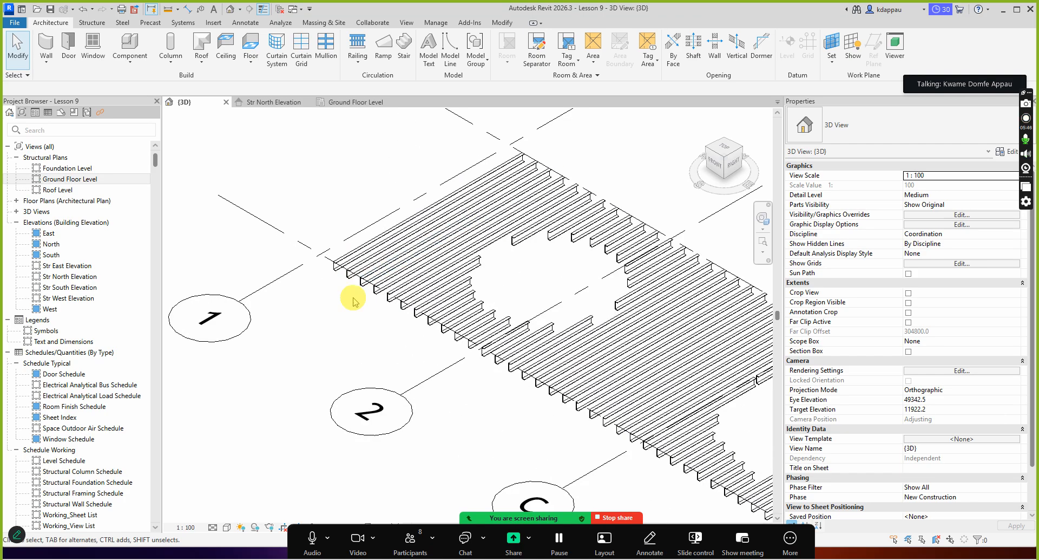
scroll(363, 297, "down", 2)
scroll(360, 303, "up", 2)
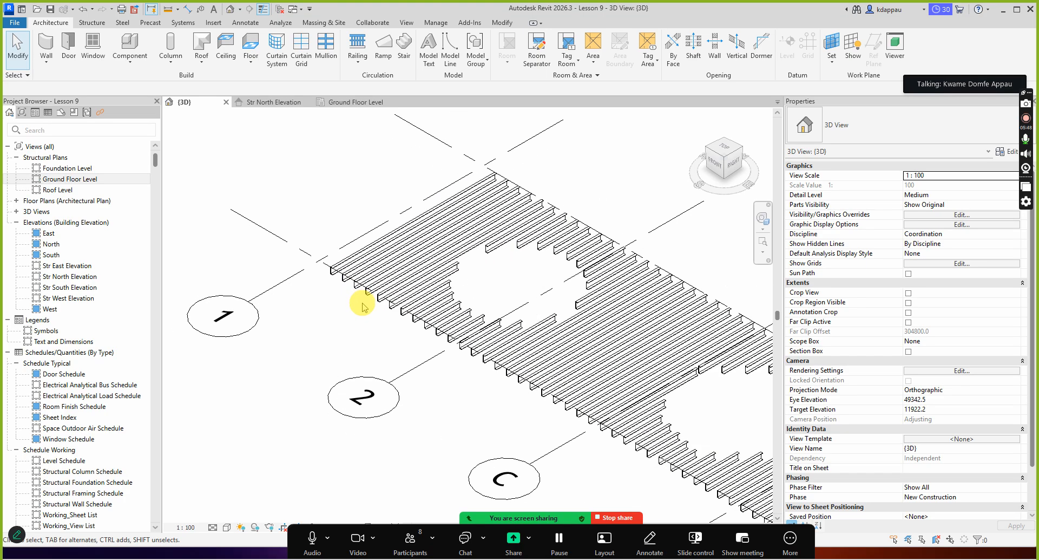
- Inspect the C-shaped beam profiles and their ends near grid 1, and compare them with the whole beam system
scroll(350, 278, "up", 3)
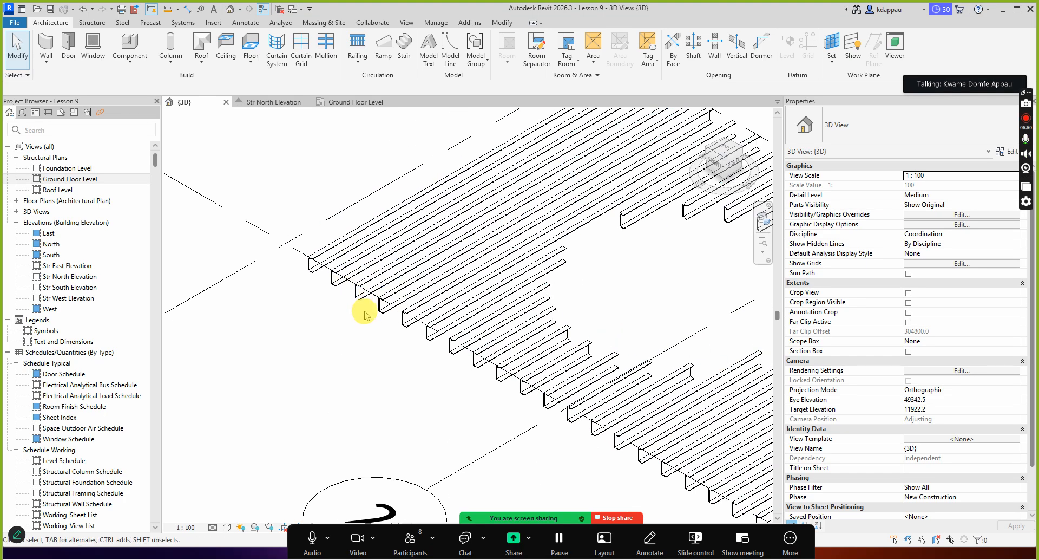
scroll(366, 315, "down", 3)
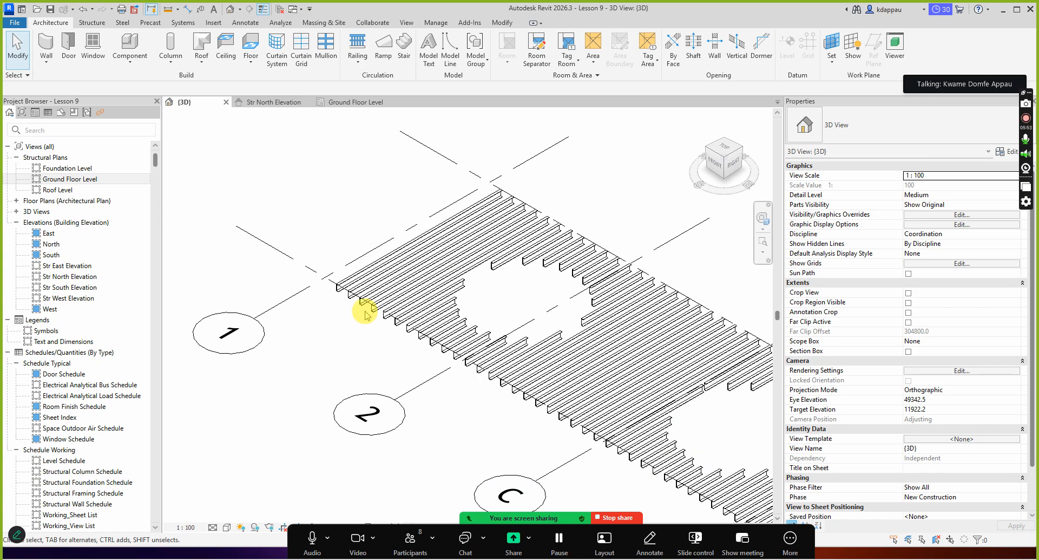
scroll(367, 303, "up", 3)
scroll(343, 295, "up", 2)
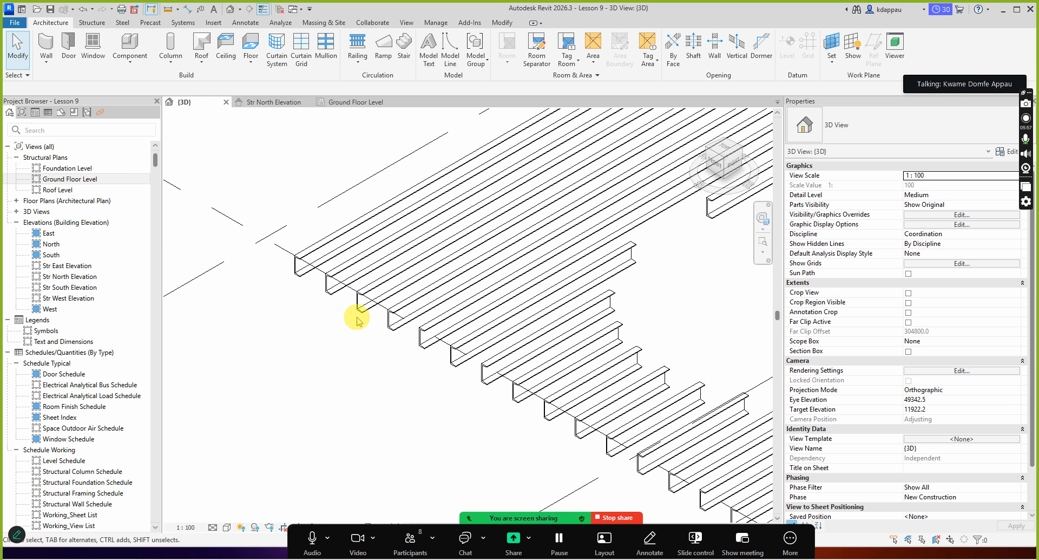
scroll(357, 321, "down", 3)
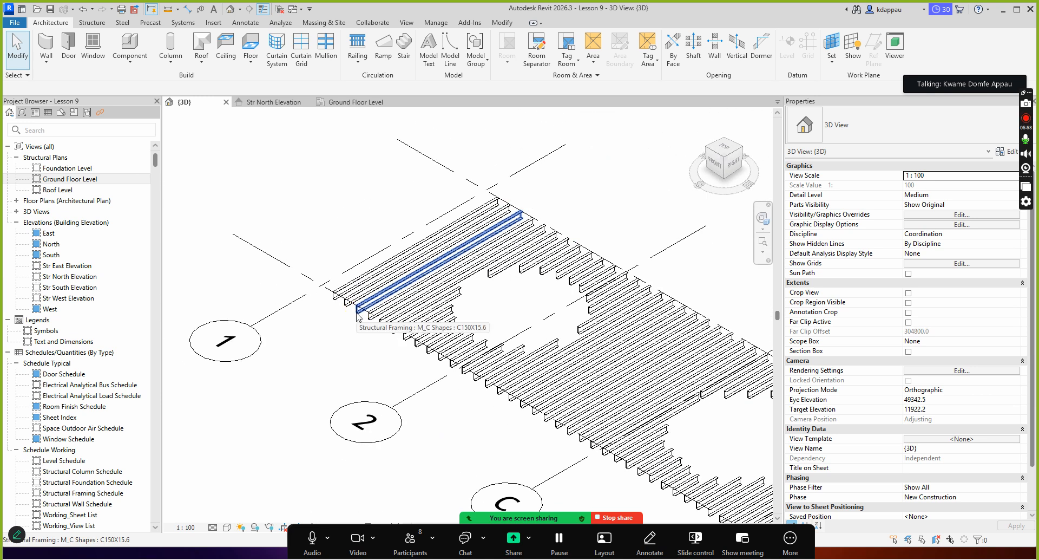
scroll(355, 318, "up", 4)
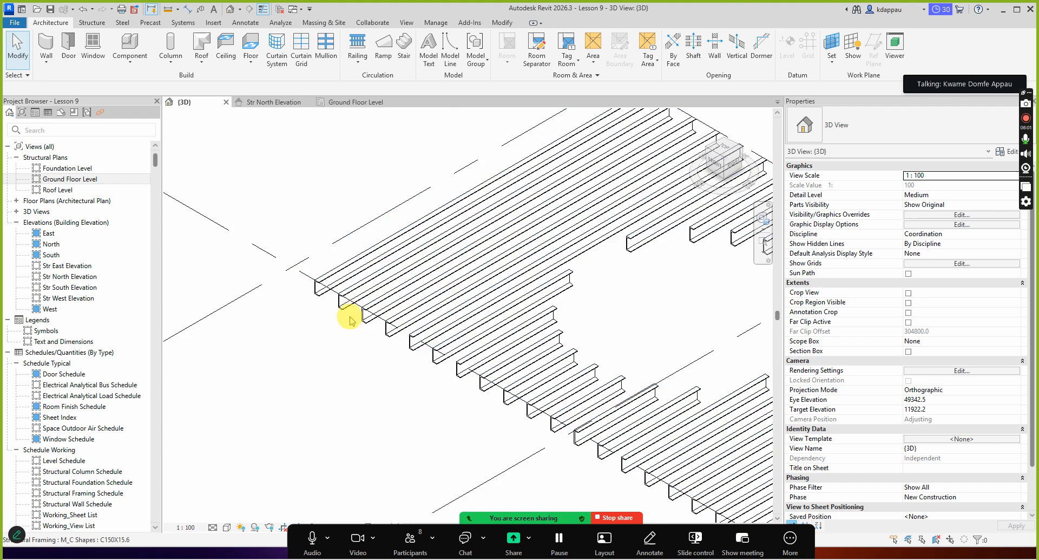
scroll(351, 321, "down", 4)
left_click(352, 317)
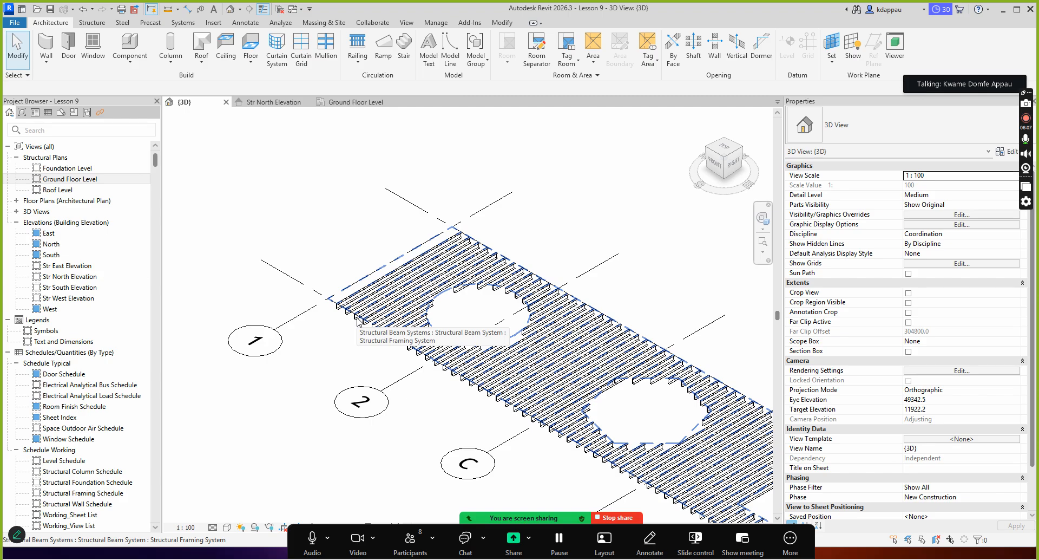
scroll(357, 320, "down", 4)
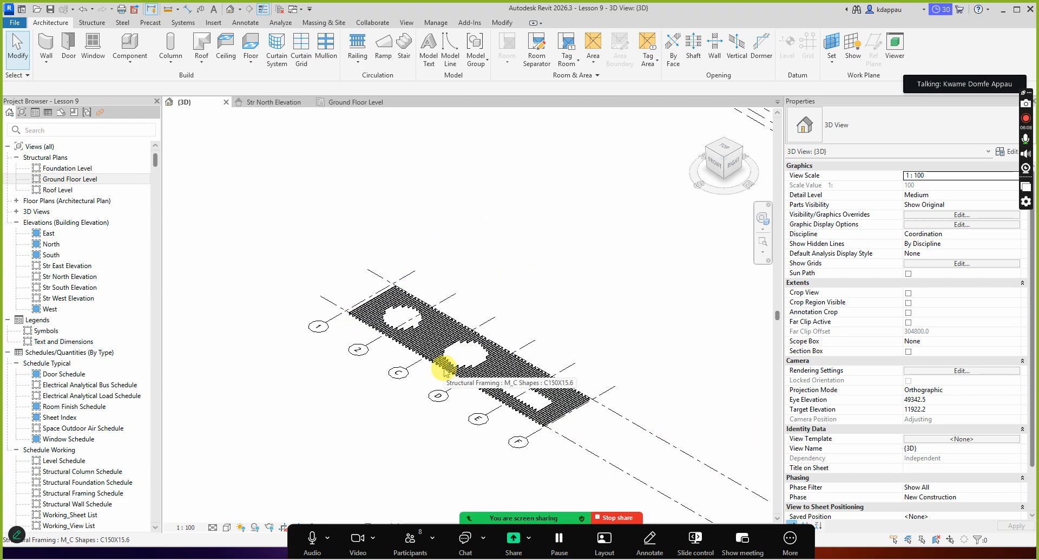
scroll(290, 287, "up", 6)
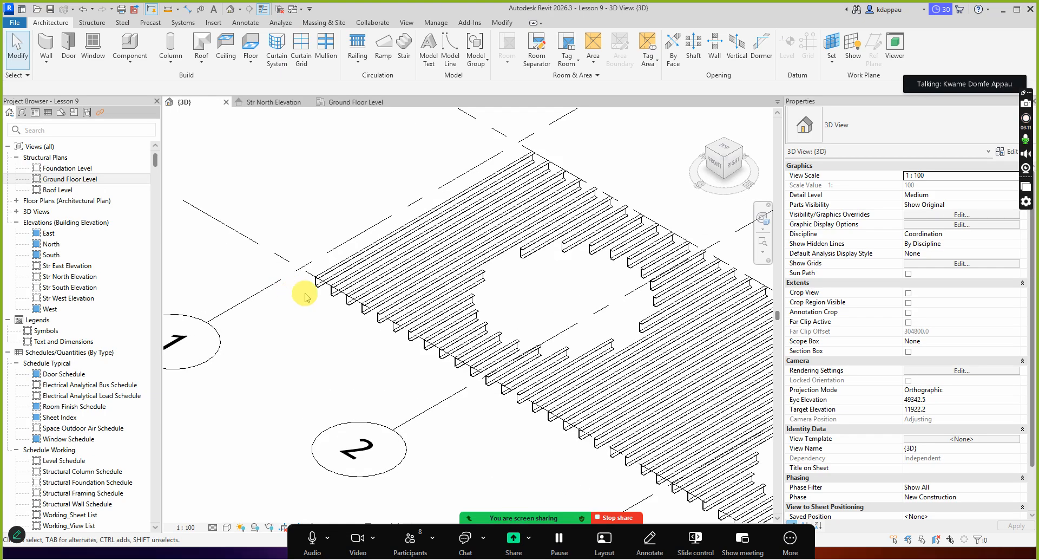
scroll(409, 302, "down", 2)
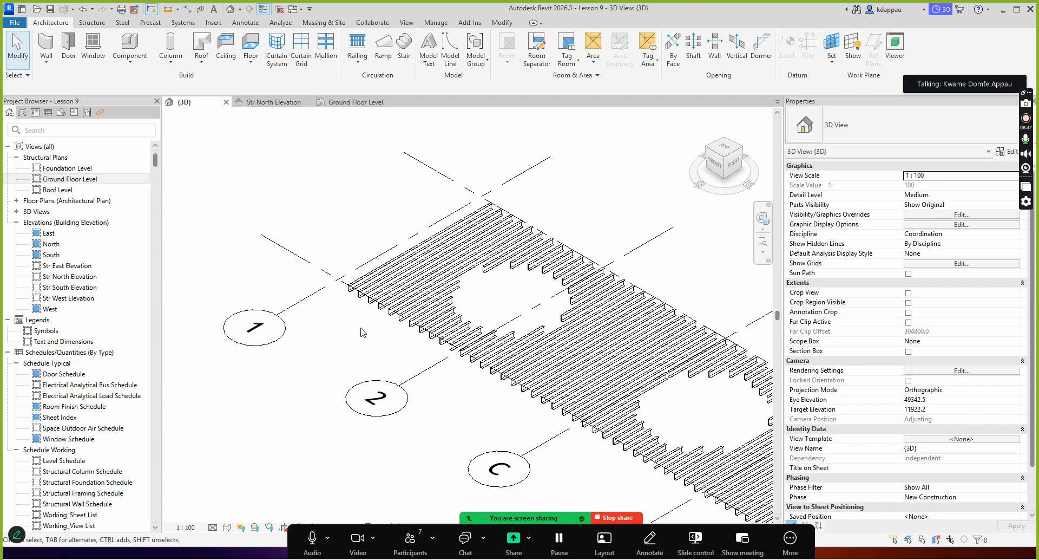
scroll(361, 331, "down", 3)
scroll(361, 332, "down", 2)
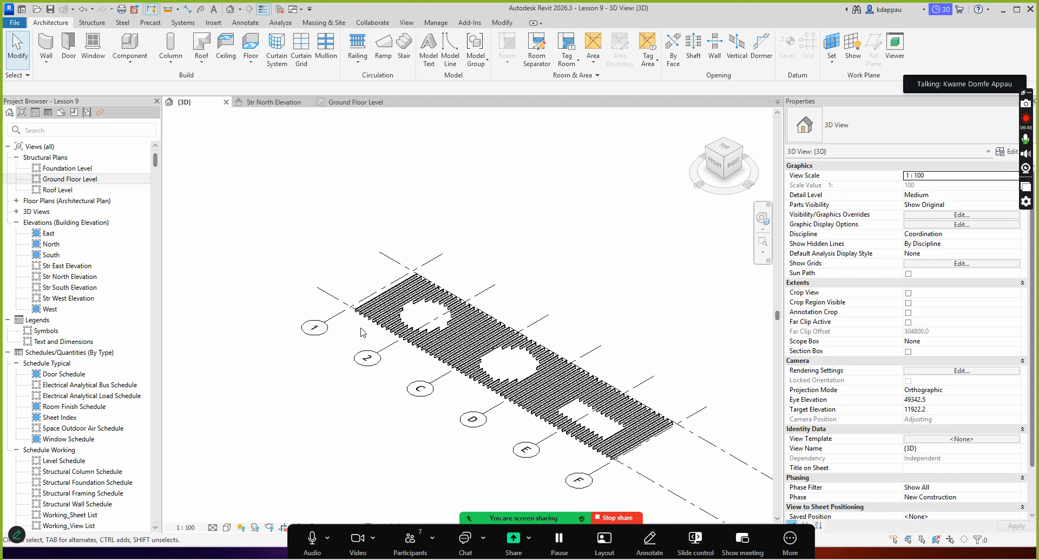
scroll(365, 325, "up", 3)
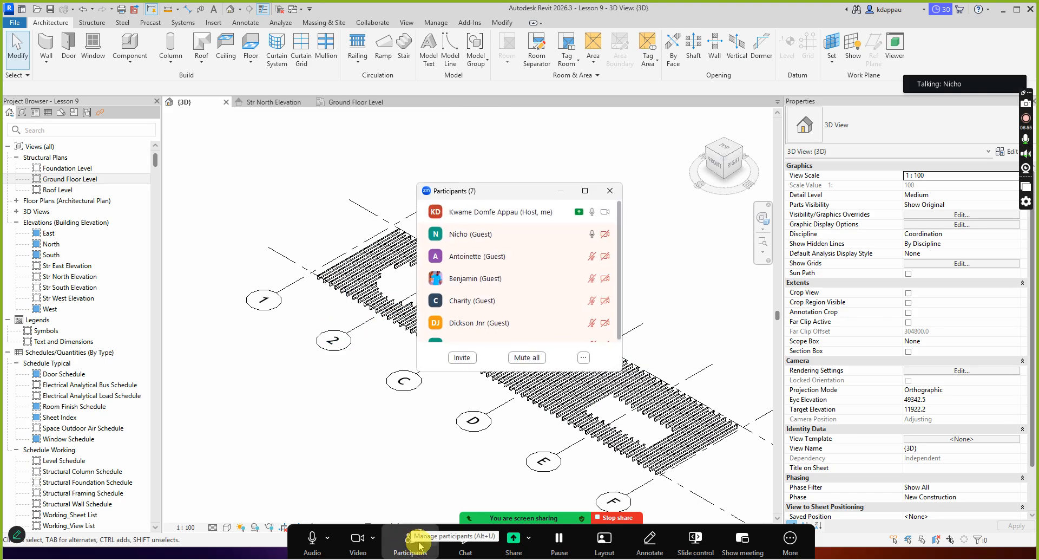
- Look through the meeting's participant list to see who is attending and speaking, and close the list
mouse_move(491, 241)
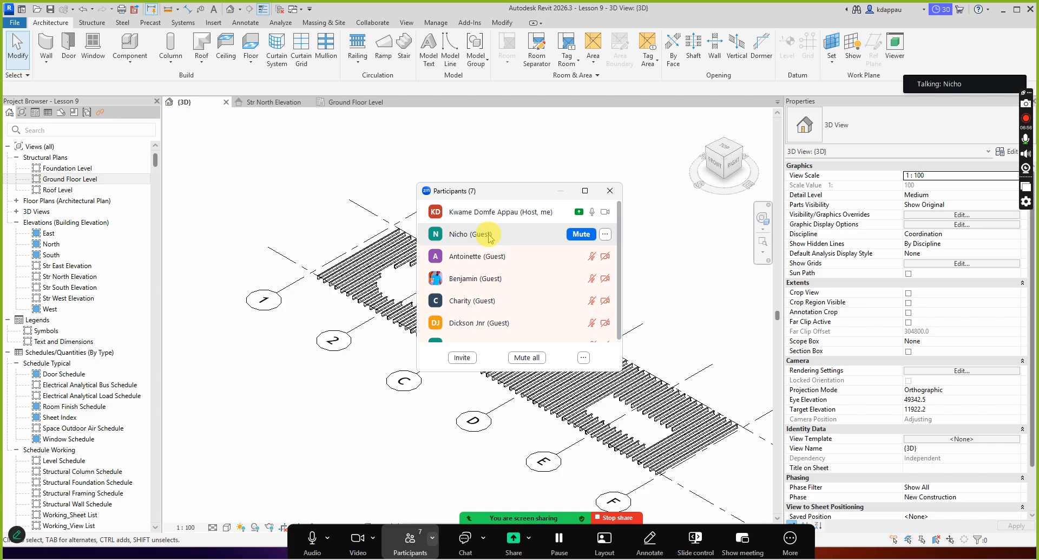
scroll(495, 267, "down", 1)
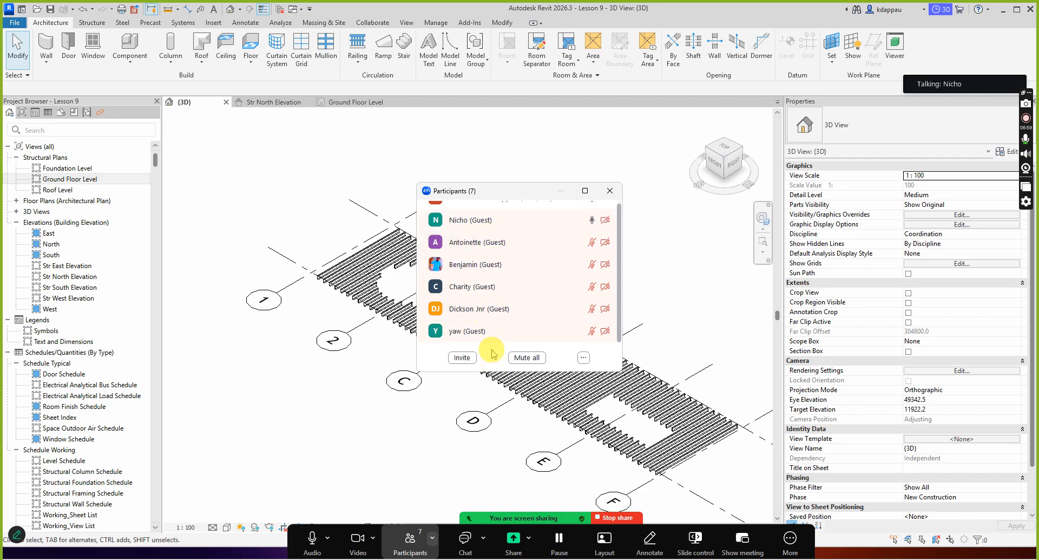
scroll(489, 327, "up", 1)
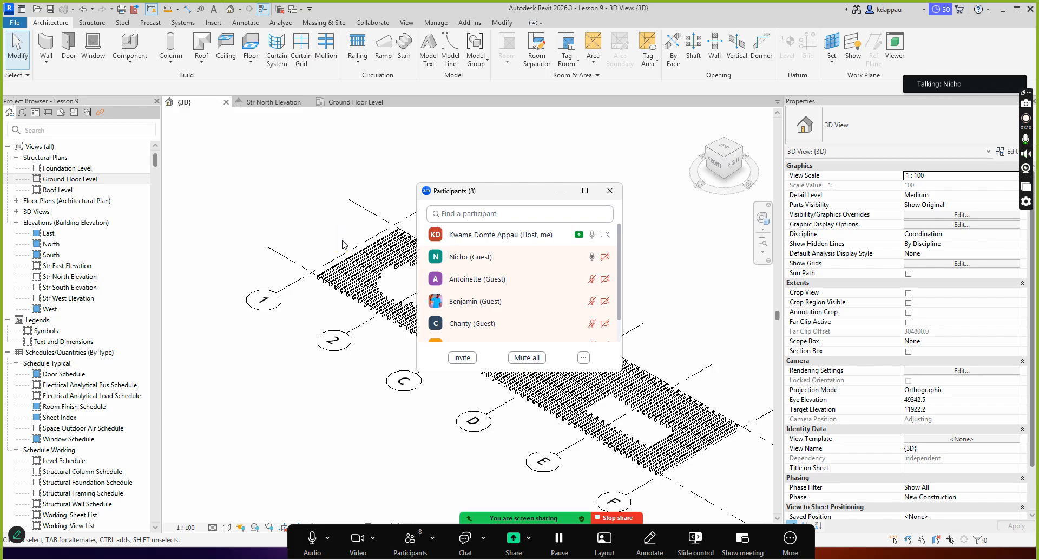
mouse_move(522, 231)
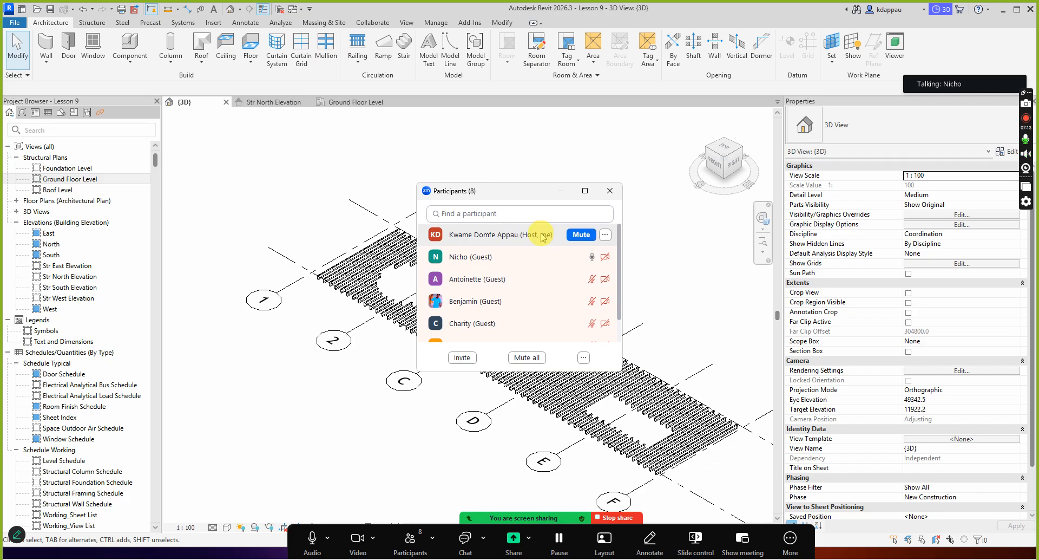
scroll(479, 304, "down", 1)
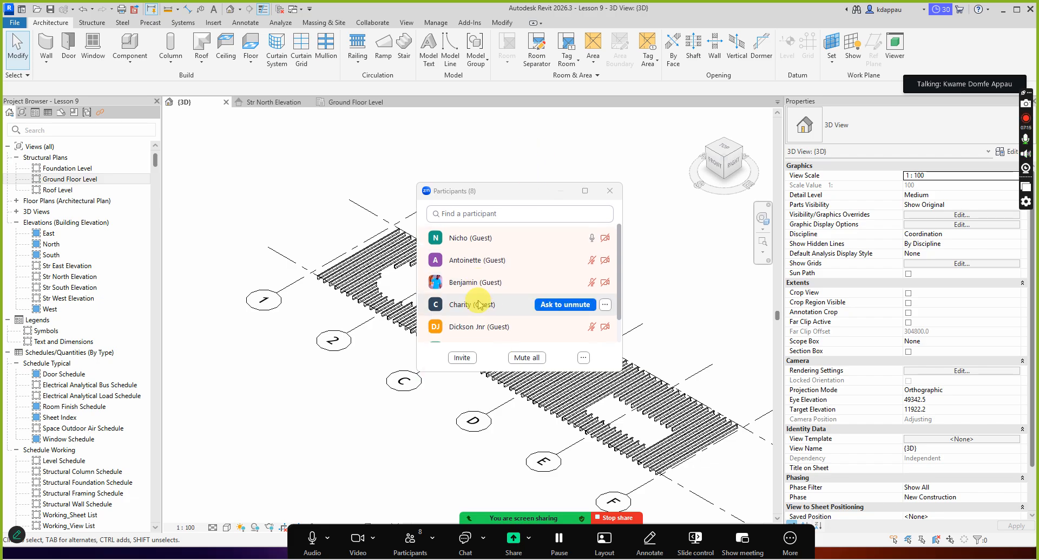
scroll(477, 305, "down", 2)
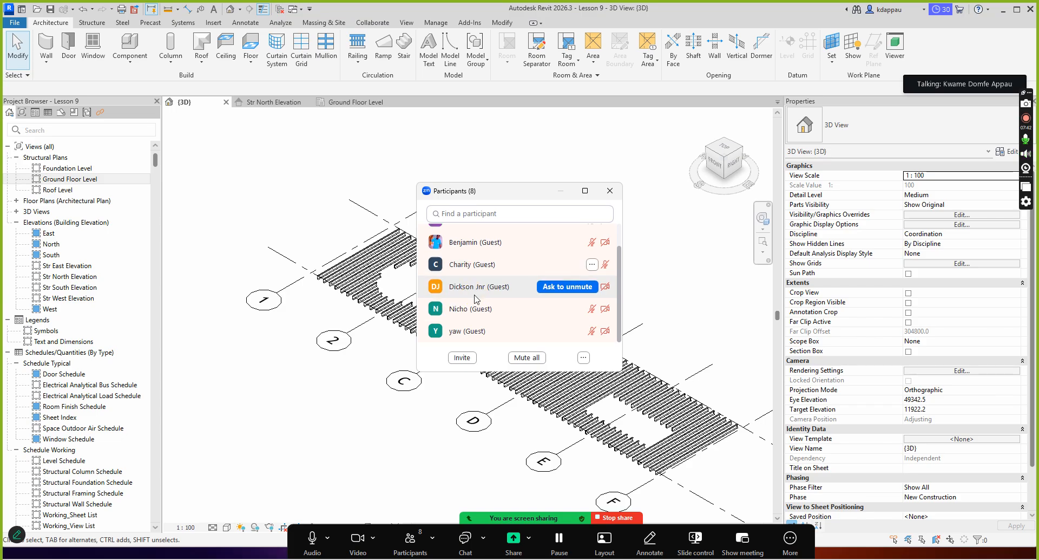
scroll(475, 299, "up", 3)
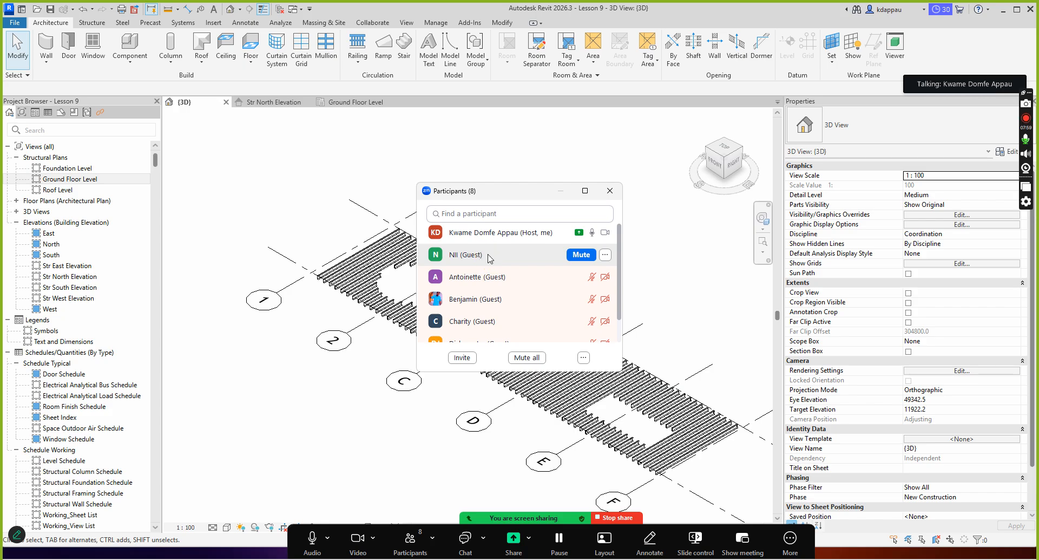
scroll(487, 281, "down", 2)
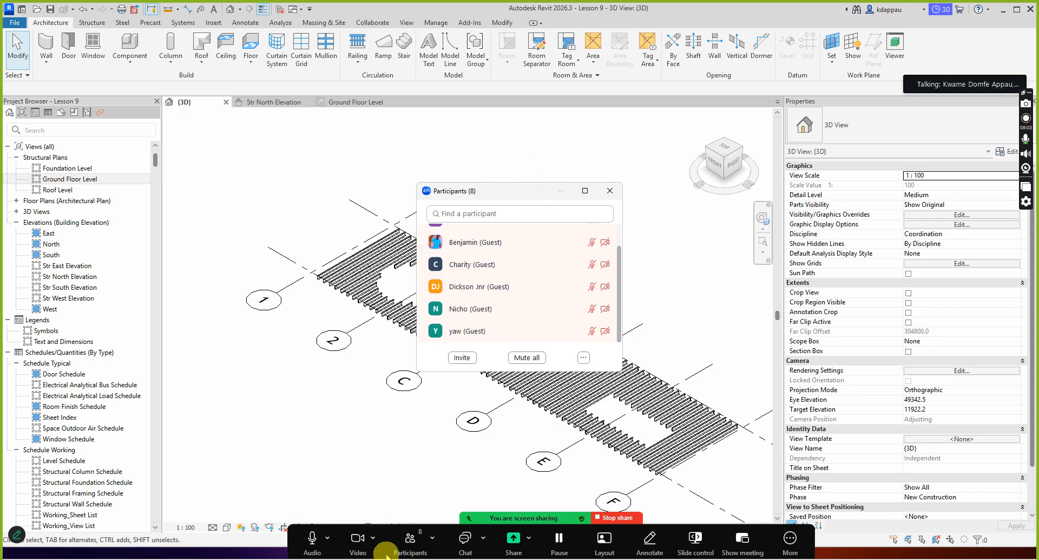
left_click(409, 530)
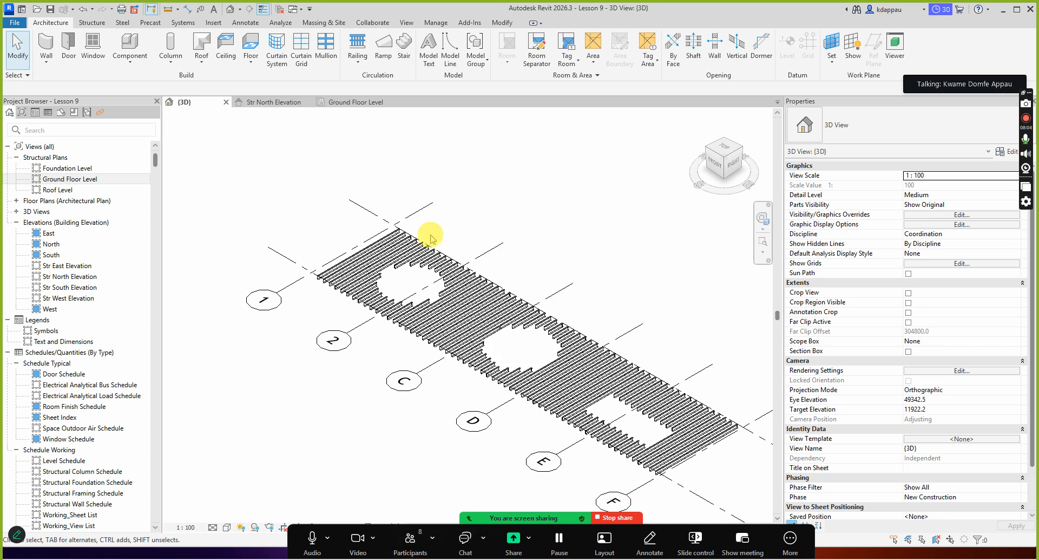
- Review the beam system in 3D against the full extent of grids A and B, ending at the beams beside grid 1
scroll(412, 266, "down", 3)
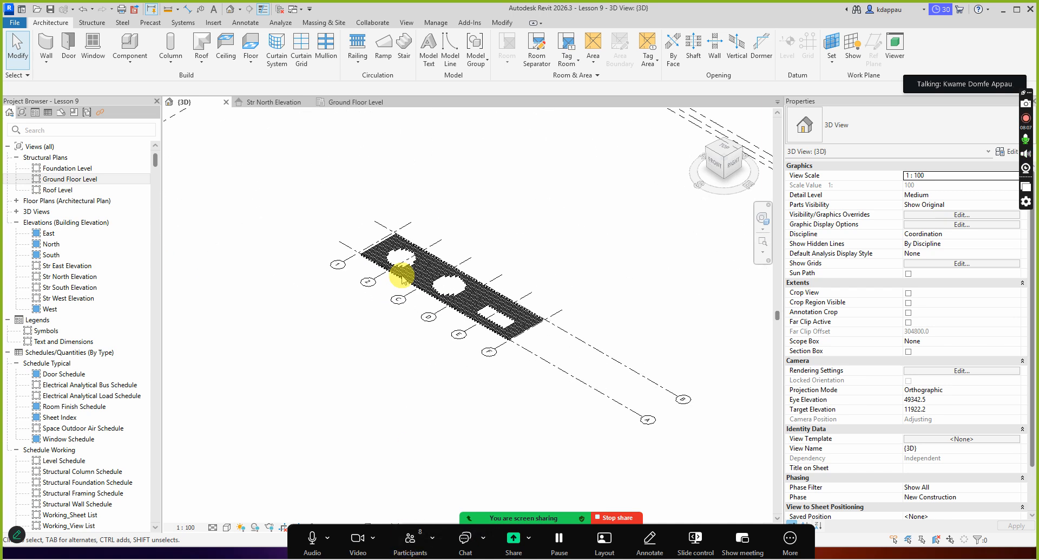
scroll(418, 350, "down", 3)
scroll(449, 310, "up", 4)
scroll(487, 369, "down", 3)
scroll(494, 334, "up", 2)
scroll(500, 324, "down", 3)
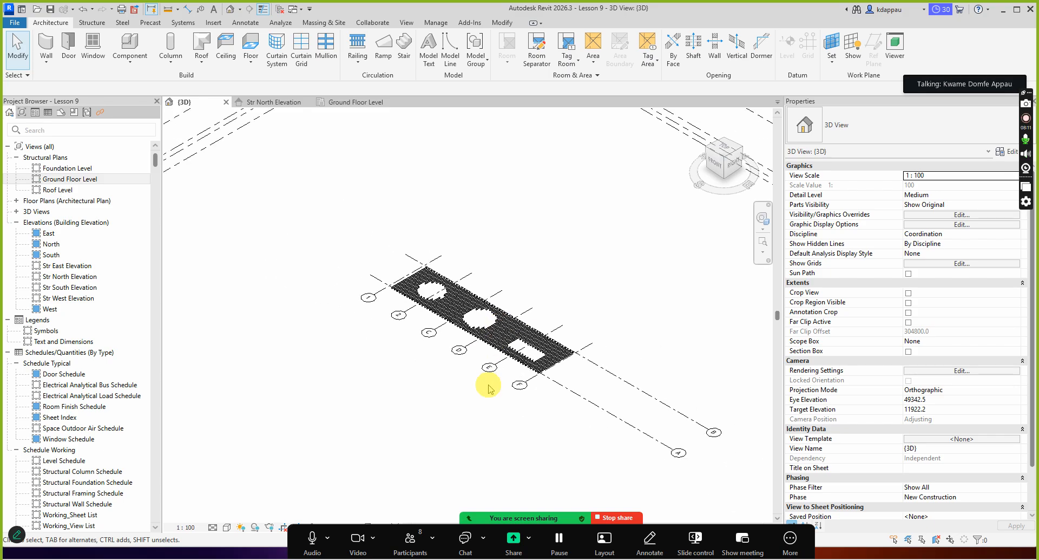
scroll(522, 336, "up", 2)
scroll(472, 379, "down", 2)
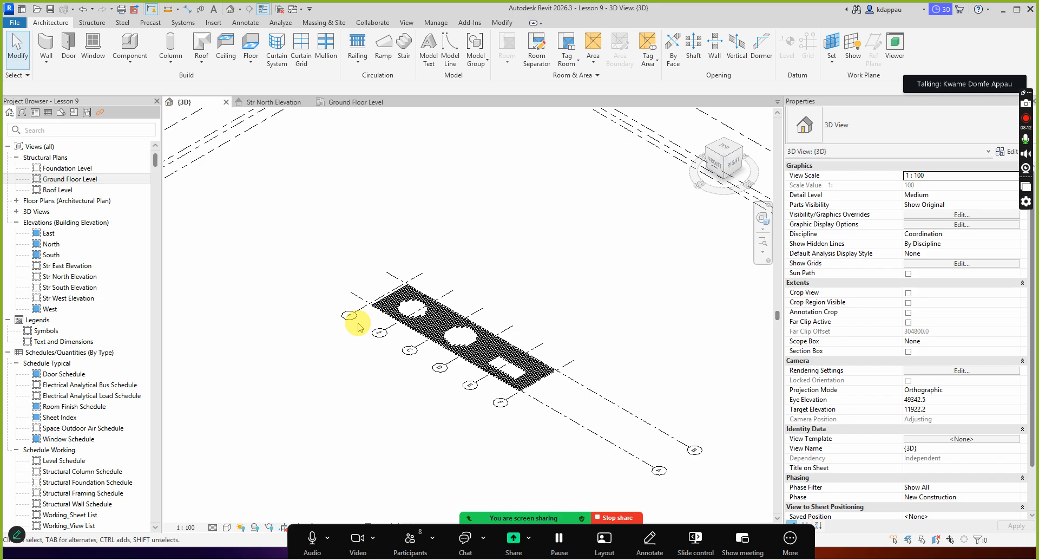
scroll(379, 326, "up", 3)
scroll(374, 254, "up", 2)
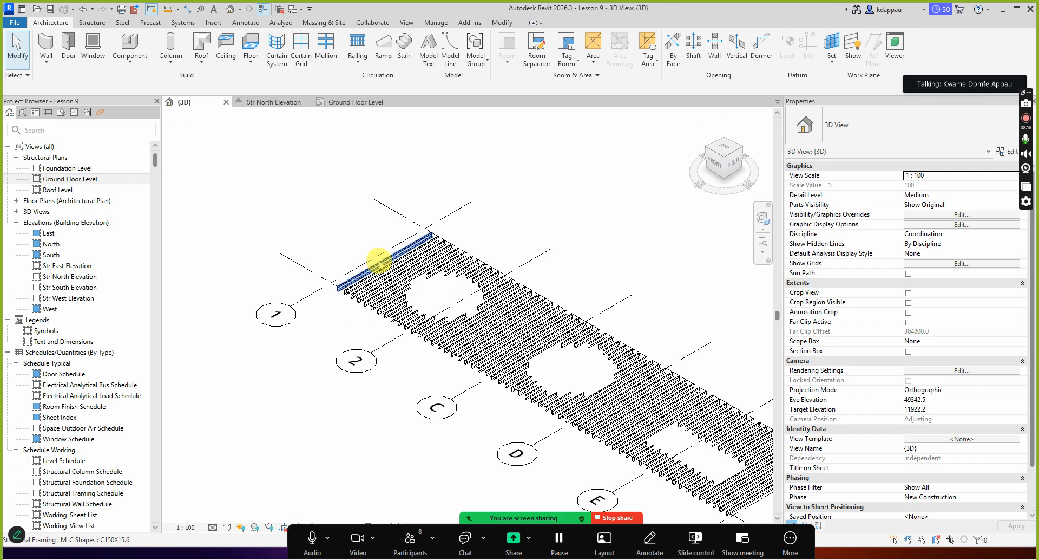
- Delete the whole structural beam system spanning grids A and B from the 3D model
left_click(371, 256)
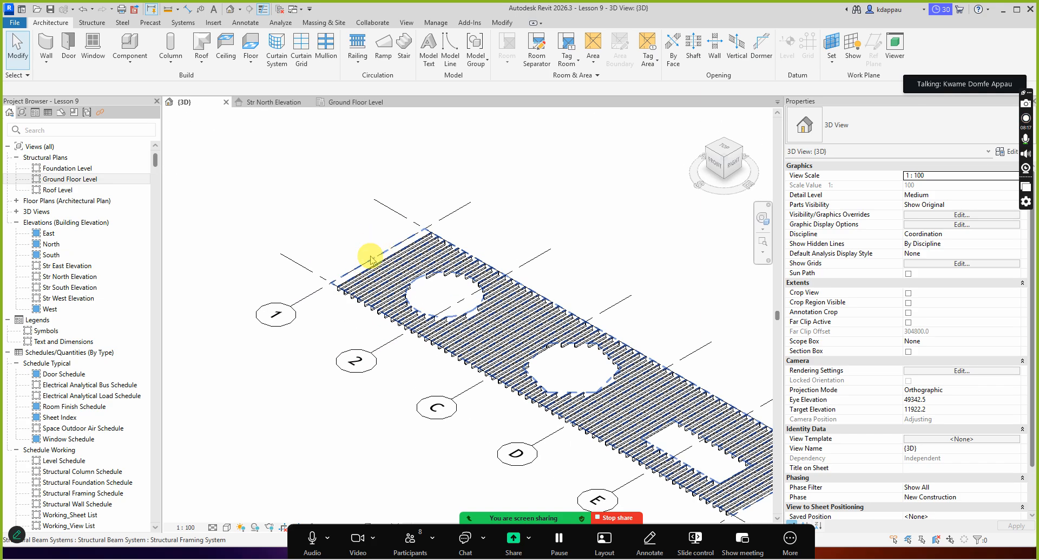
left_click(371, 256)
key("Delete")
scroll(382, 295, "down", 3)
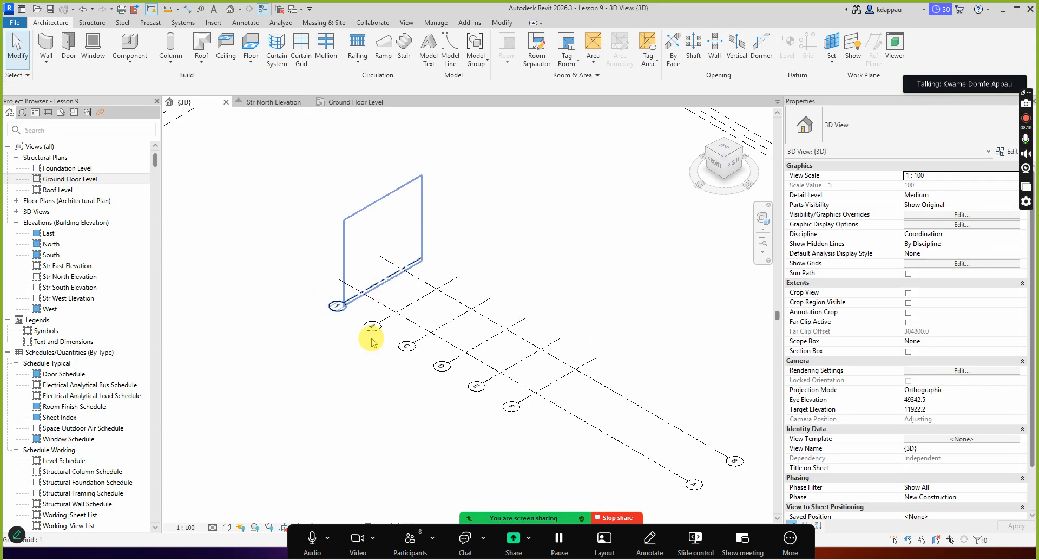
scroll(381, 292, "down", 1)
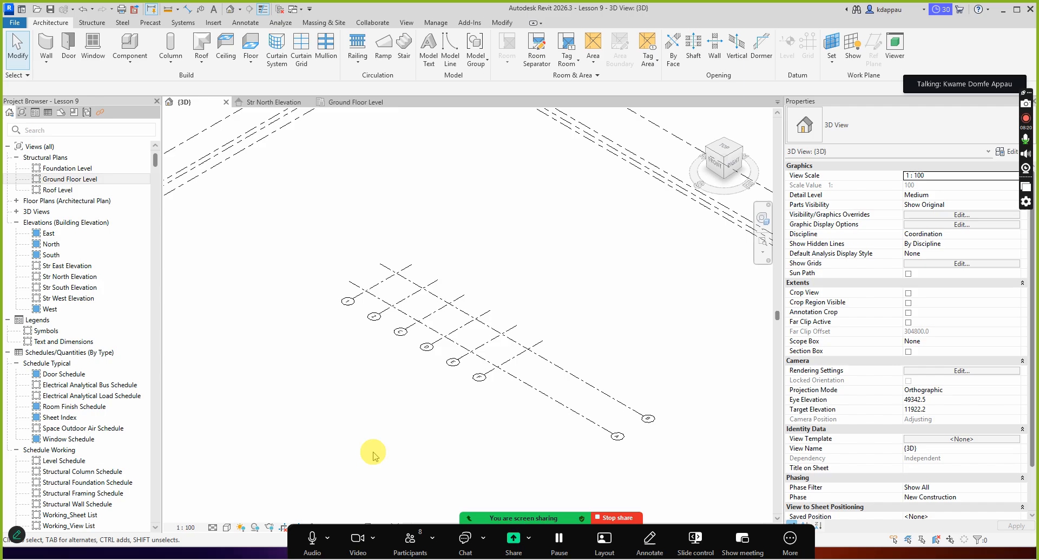
left_click(513, 538)
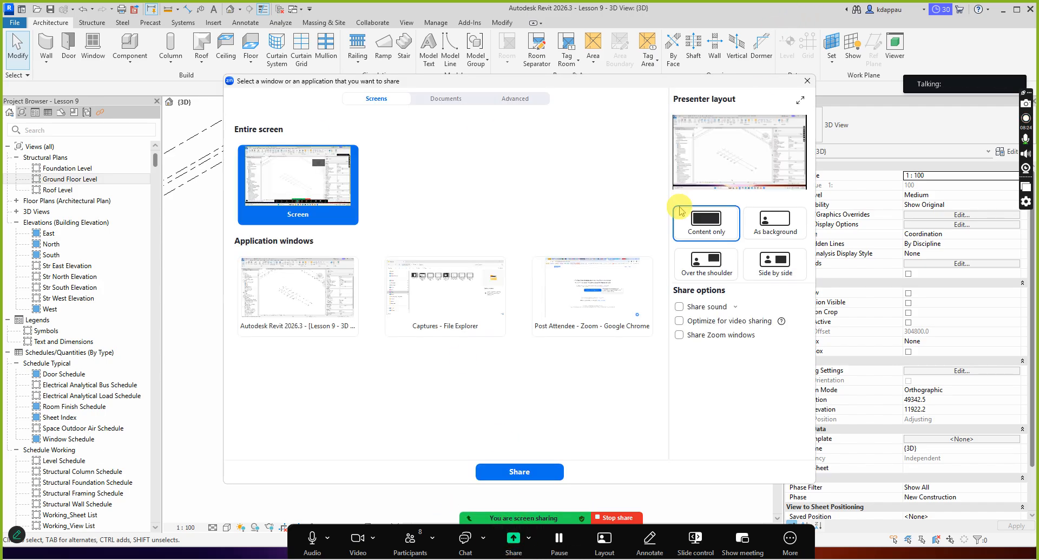
left_click(807, 81)
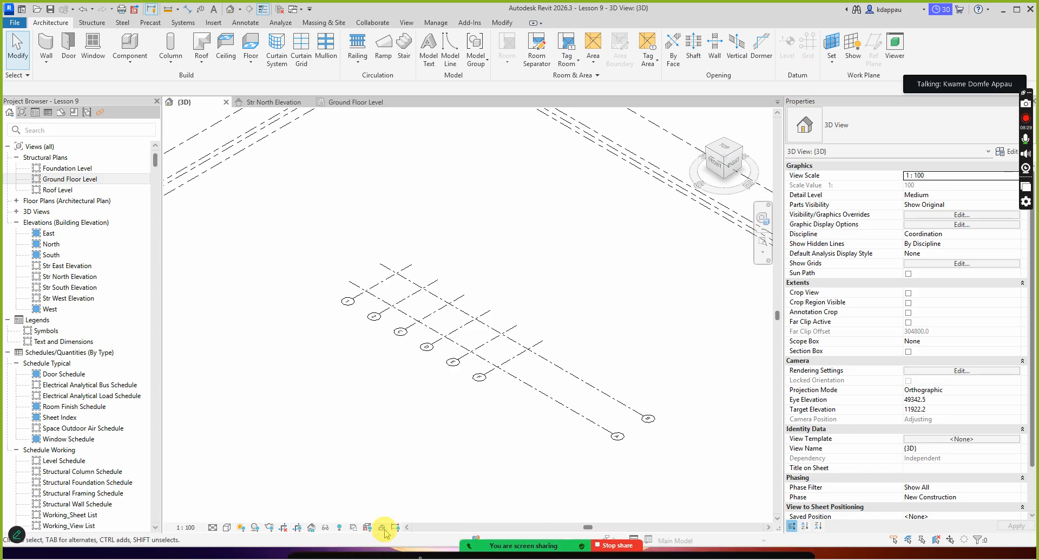
- Reveal the hidden elements, delete all HSS152.4X152.4X7.9 columns in the entire project, and leave the reveal mode
left_click(339, 527)
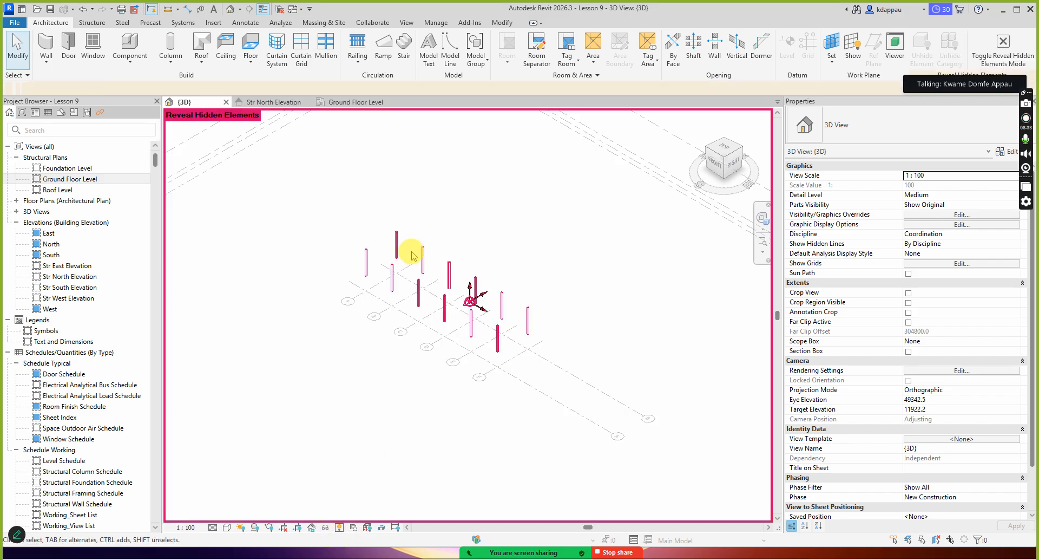
left_click(389, 240)
right_click(355, 206)
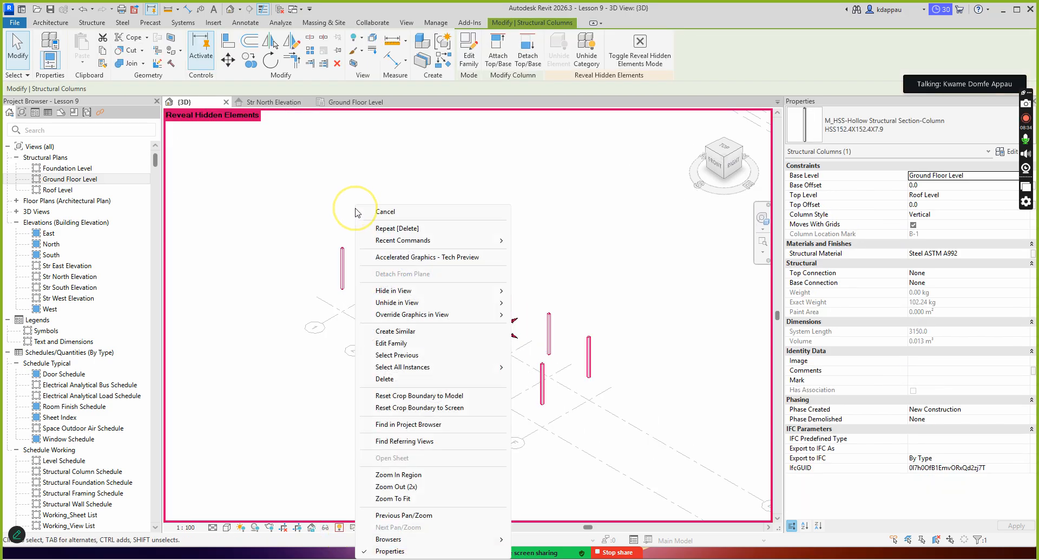
mouse_move(420, 372)
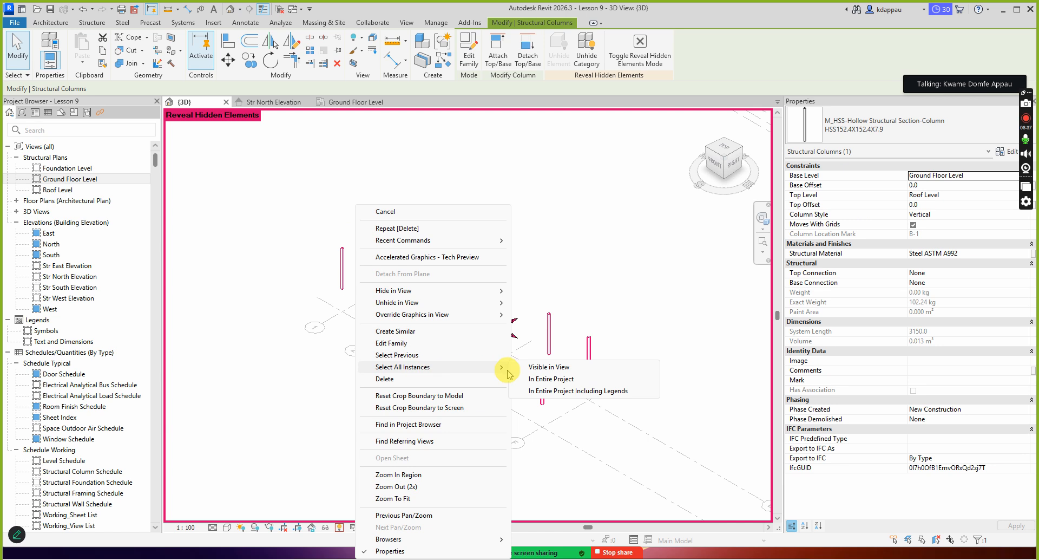
left_click(548, 379)
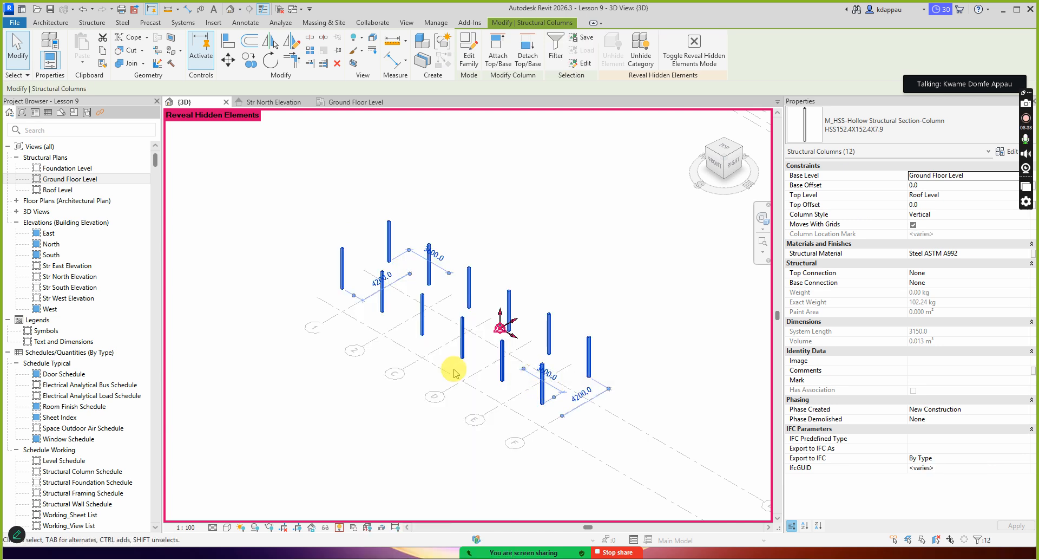
key("Delete")
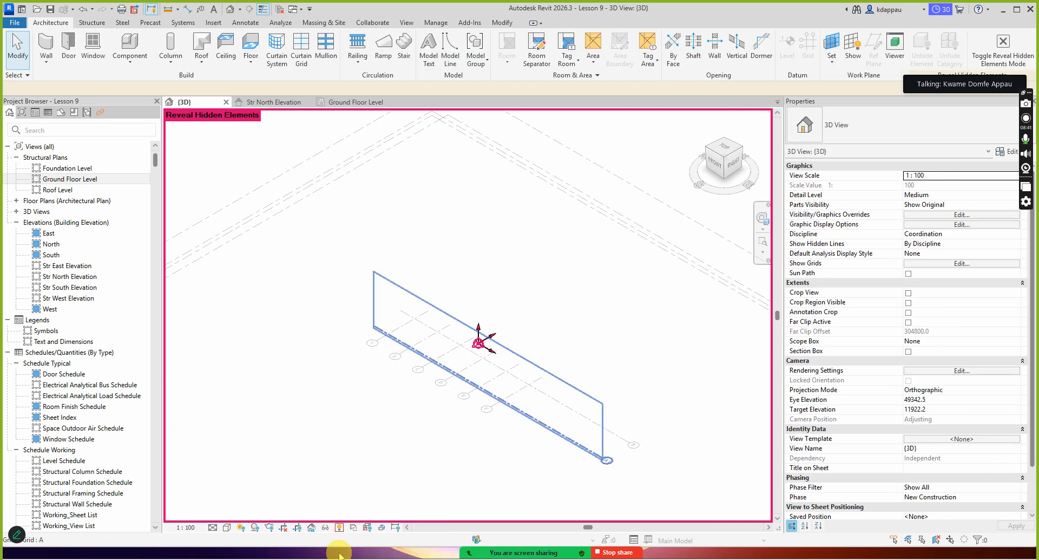
left_click(340, 527)
left_click(342, 529)
- Examine the remaining level planes and grids in the cleared 3D model
scroll(439, 394, "up", 3)
scroll(512, 378, "down", 2)
scroll(405, 354, "down", 3)
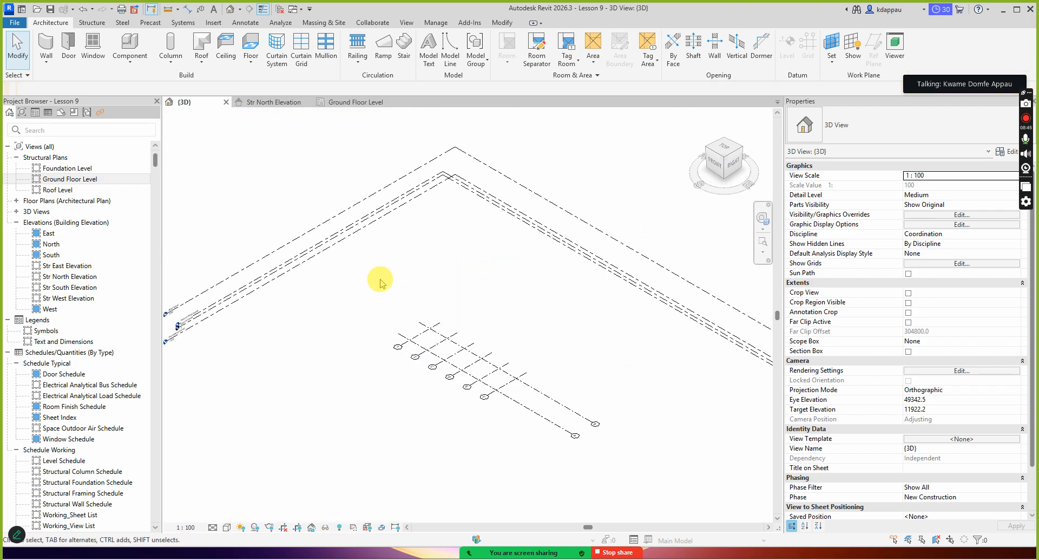
scroll(273, 307, "up", 3)
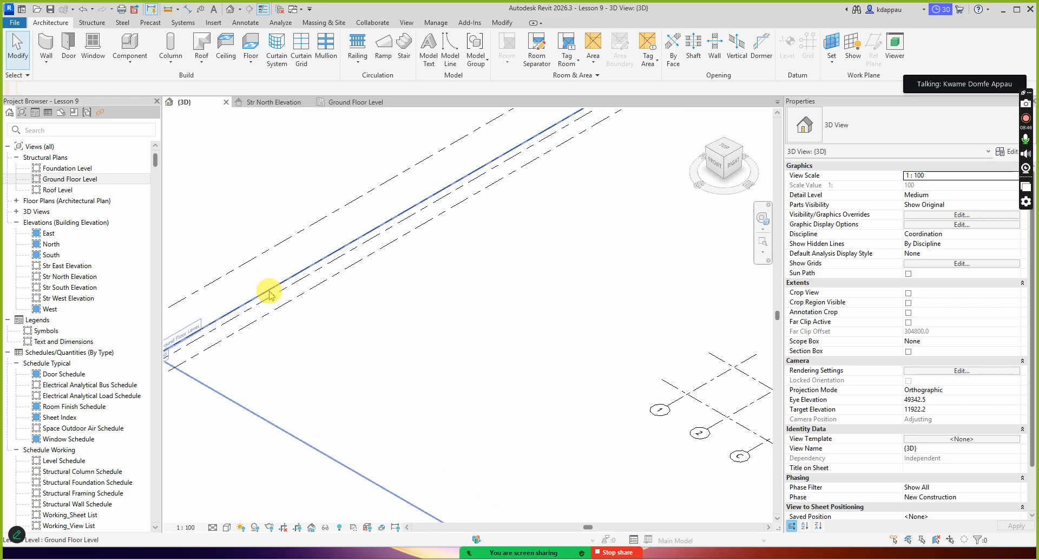
left_click_drag(290, 364, 264, 246)
left_click(261, 217)
scroll(296, 266, "down", 1)
scroll(485, 374, "up", 1)
left_click_drag(607, 440, 439, 258)
left_click(432, 301)
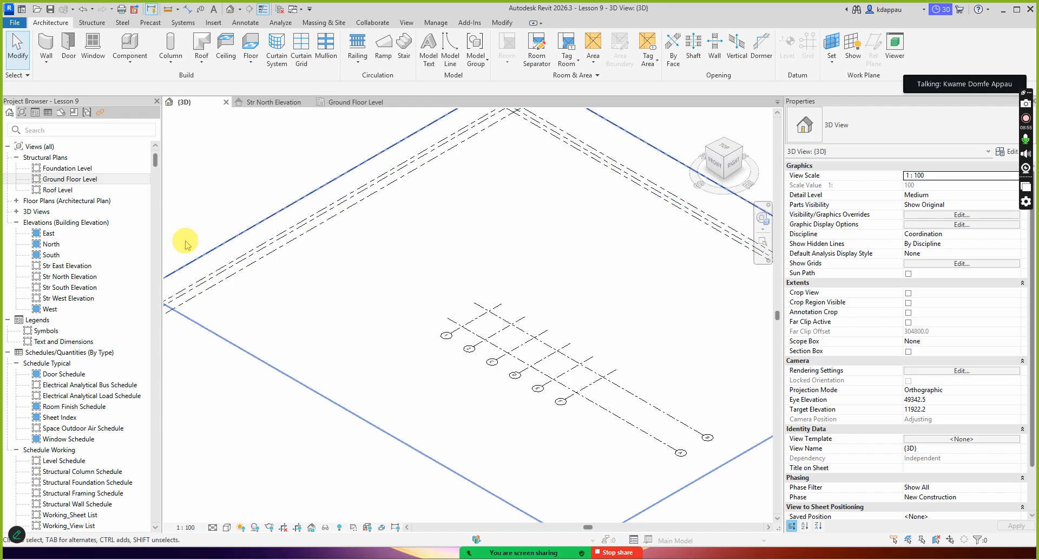
- Open the Ground Floor Level structural plan and rename grid C as 3
double_click(66, 179)
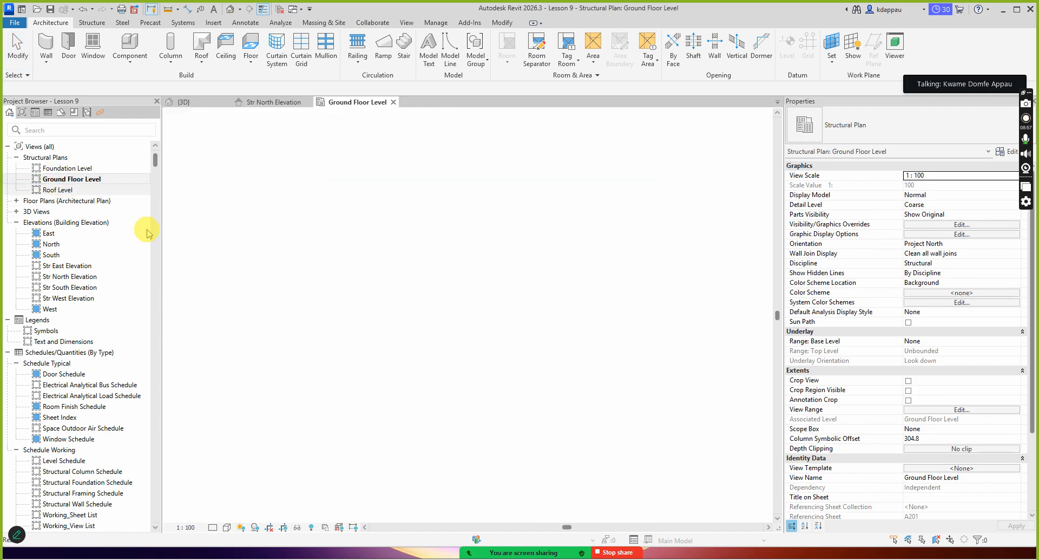
scroll(364, 260, "down", 2)
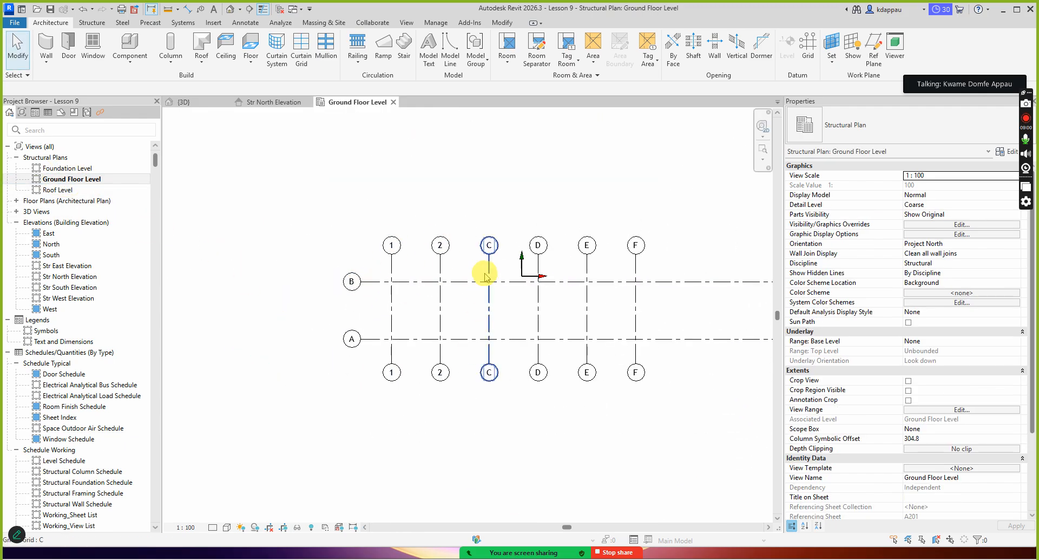
scroll(487, 276, "up", 2)
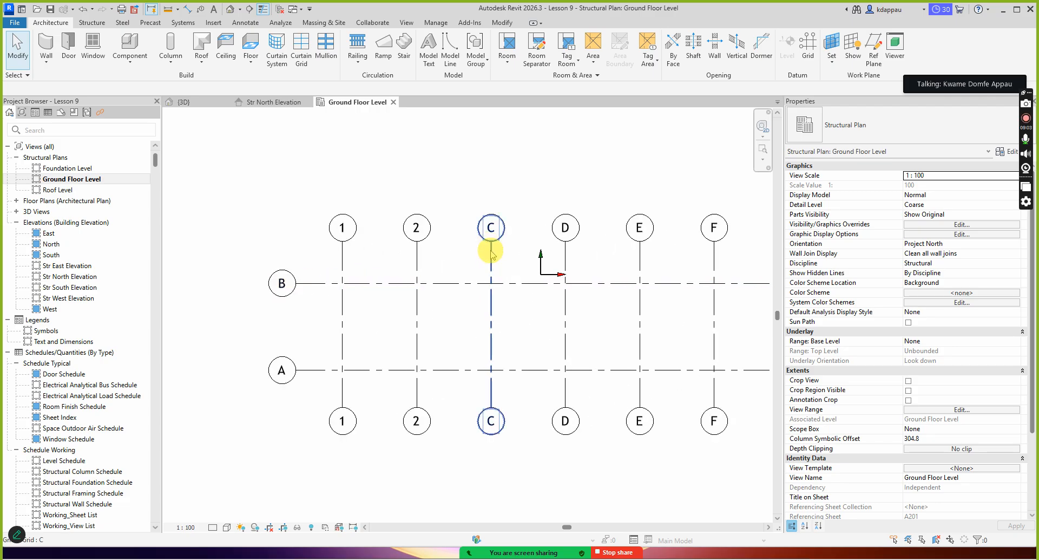
scroll(490, 243, "up", 1)
scroll(487, 268, "down", 2)
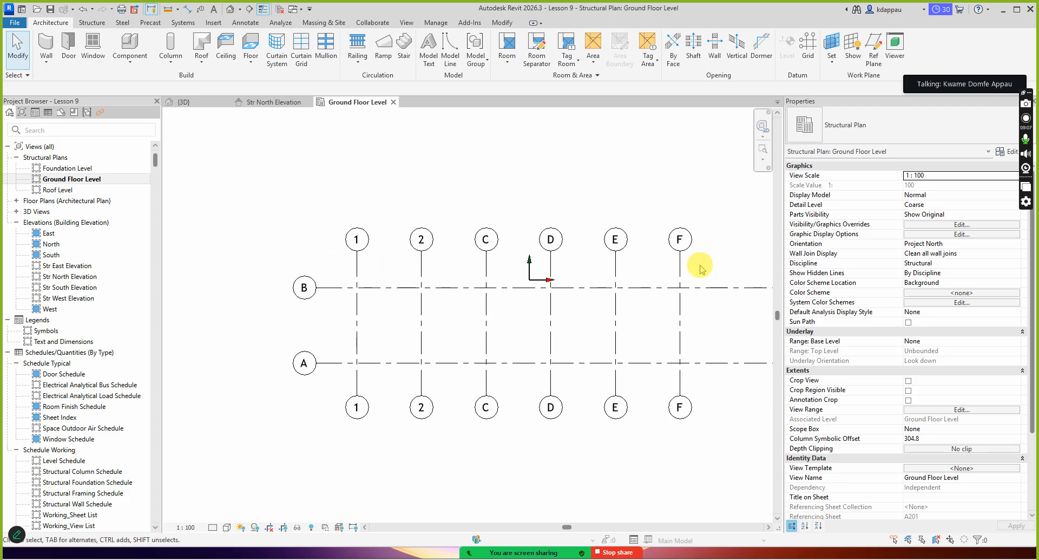
scroll(460, 260, "up", 1)
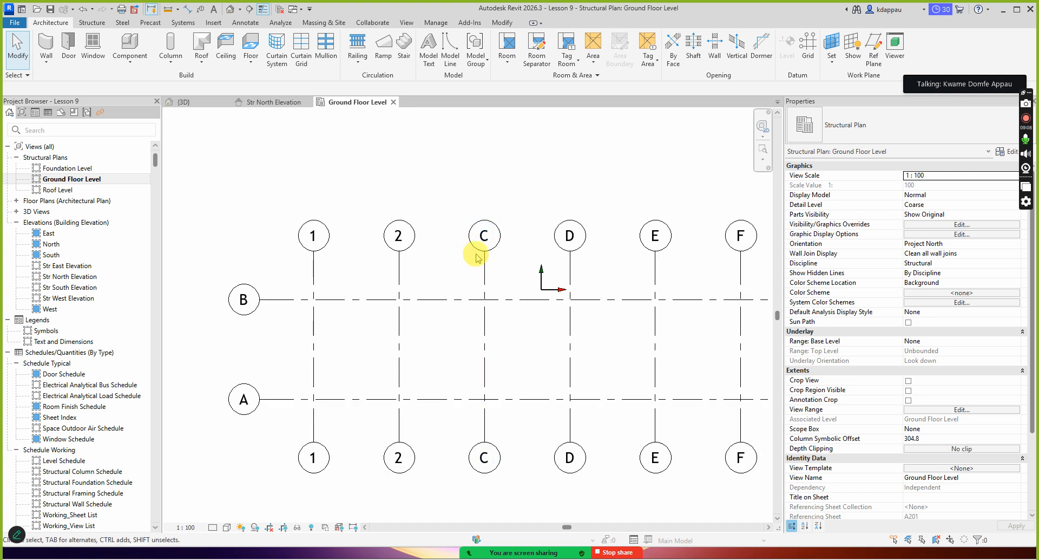
scroll(471, 257, "down", 1)
scroll(479, 258, "up", 1)
left_click(483, 260)
left_click(489, 233)
type("3")
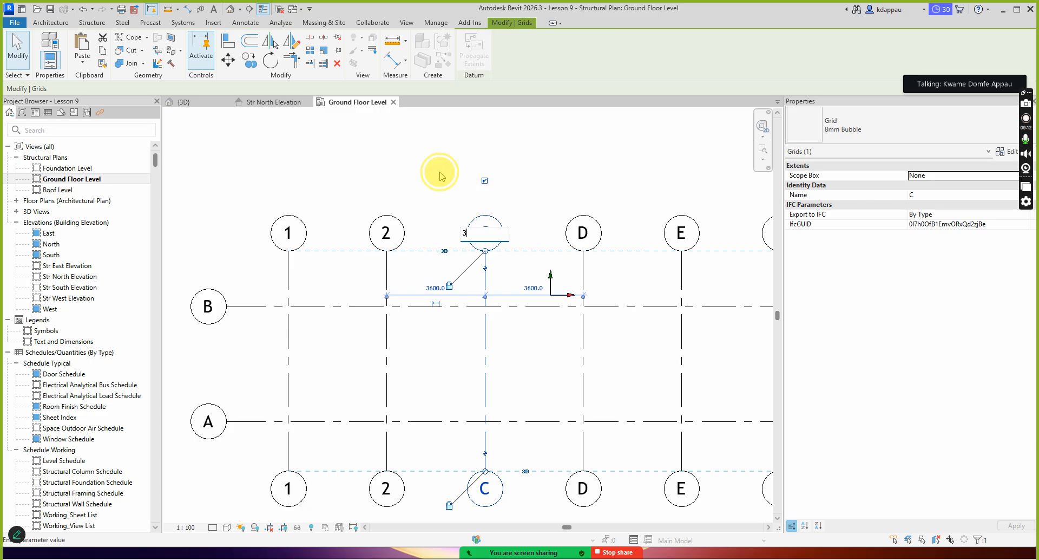
key("Return")
- Rename grid D as 4 and grid E as 5
left_click(583, 235)
left_click(583, 233)
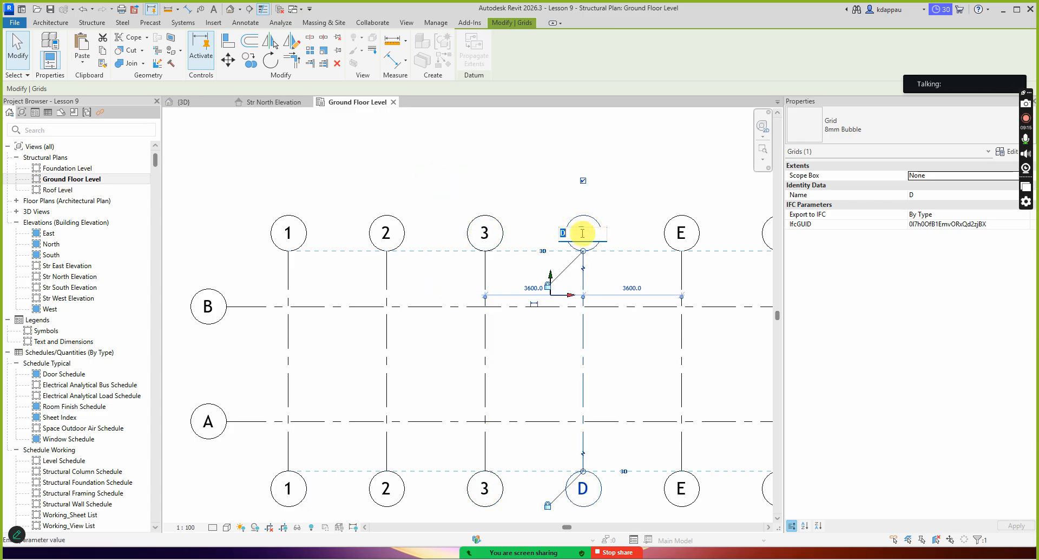
type("4")
key("Return")
key("z")
key("f")
left_click(618, 211)
left_click(625, 211)
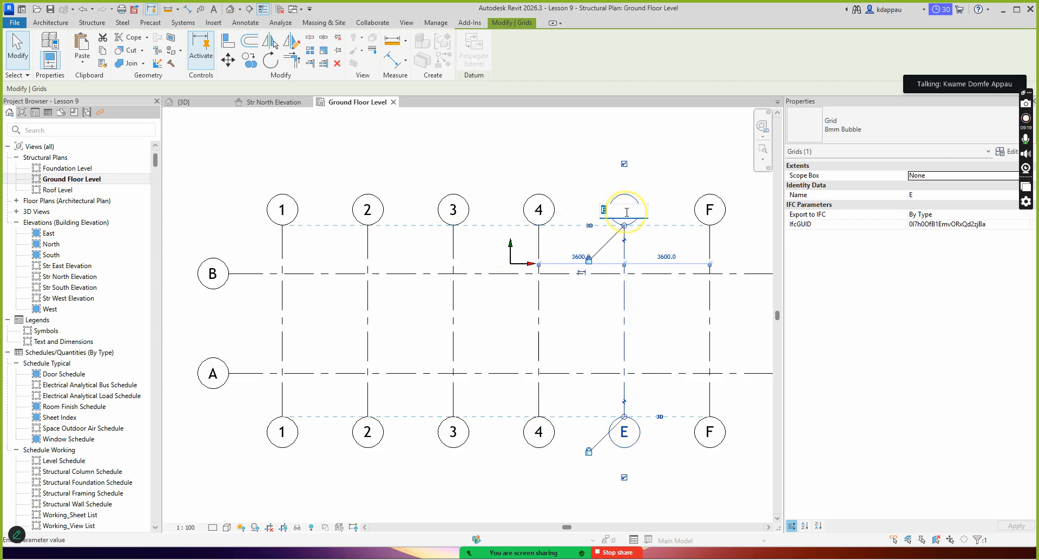
type("5")
key("Return")
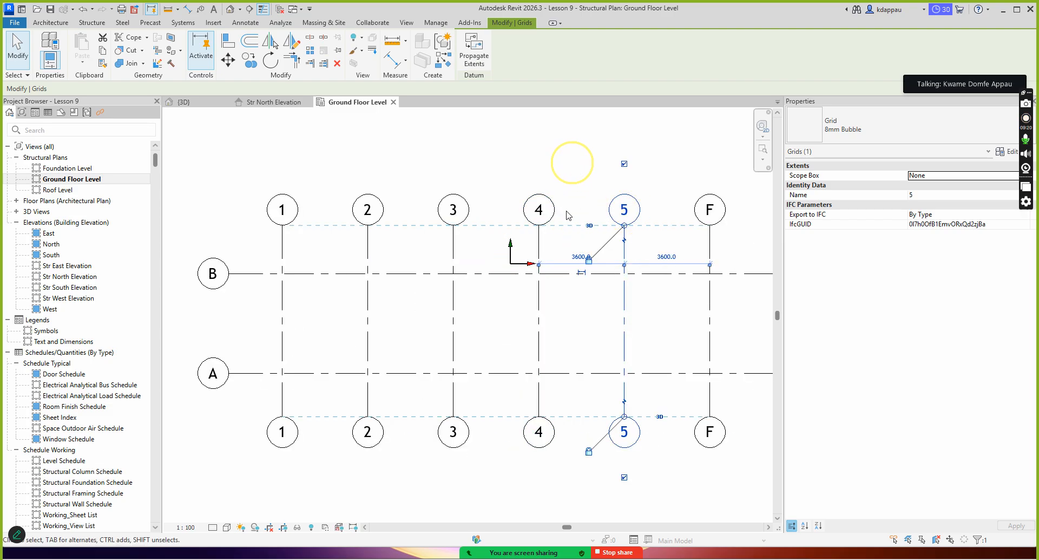
- Rename grid F as 6 and clear the grid selection
scroll(639, 200, "down", 2)
scroll(643, 212, "up", 3)
left_click(659, 219)
left_click(661, 222)
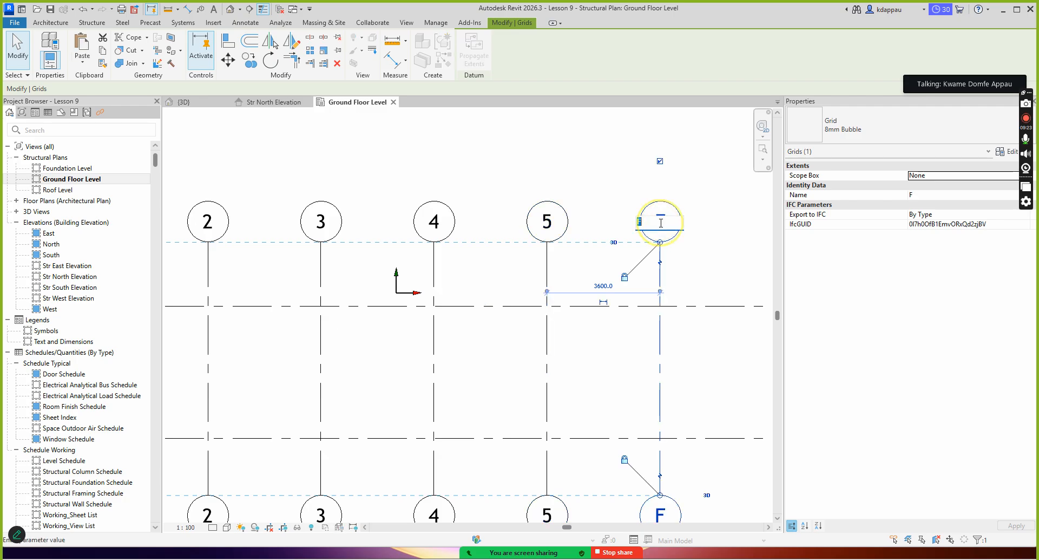
key("Return")
scroll(514, 255, "down", 3)
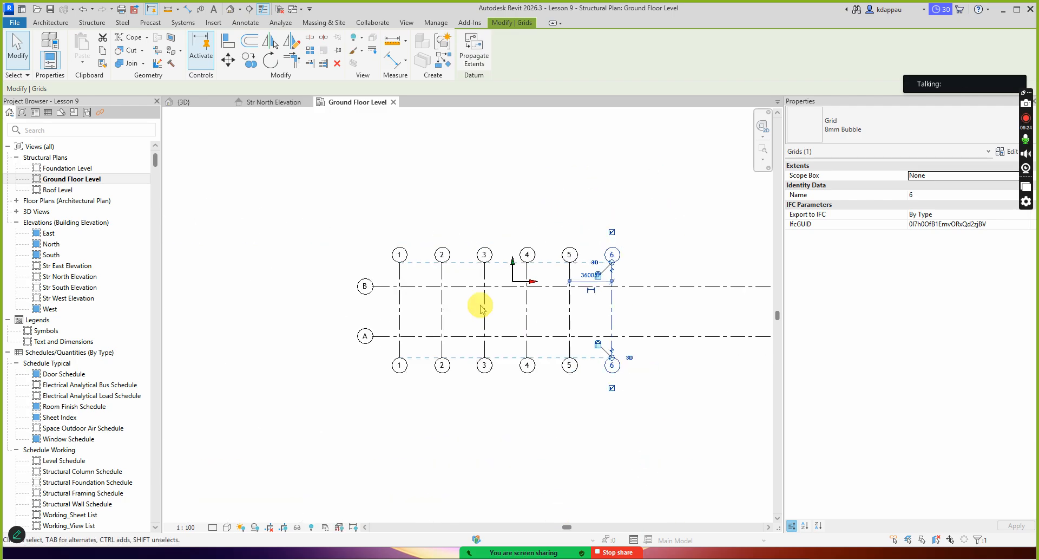
scroll(436, 317, "up", 4)
scroll(343, 355, "down", 3)
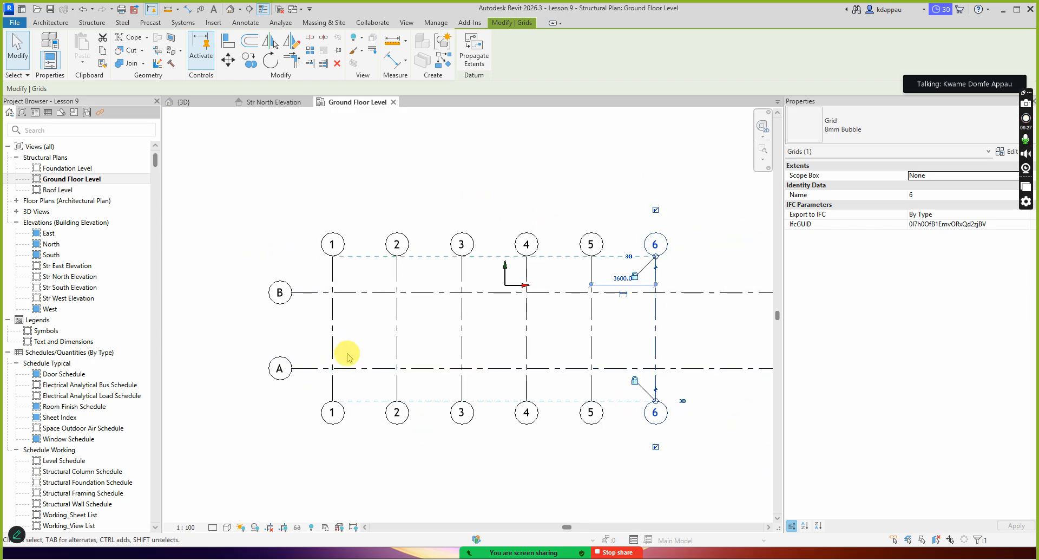
scroll(301, 279, "up", 2)
left_click(301, 279)
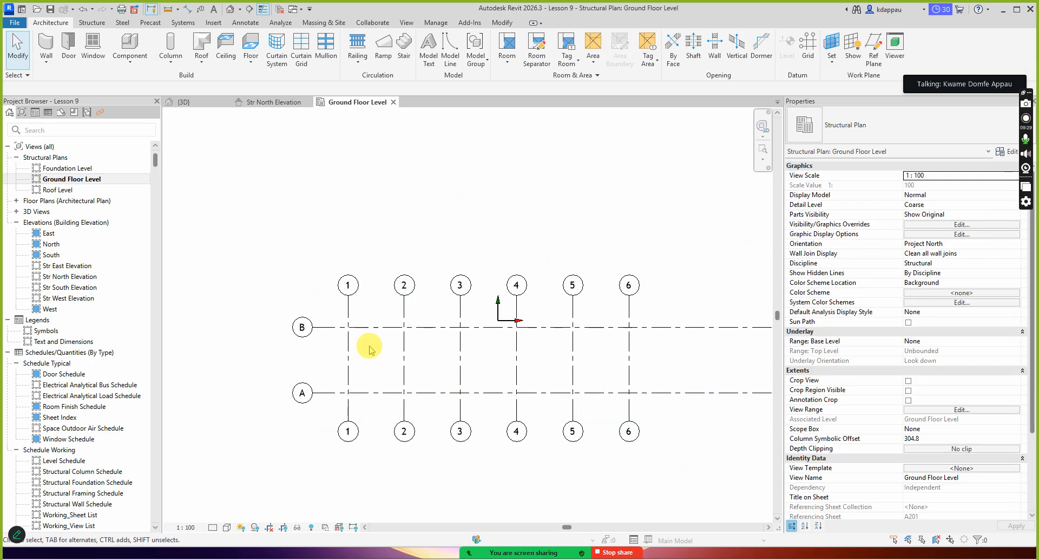
- Review the layout of grids 1 to 6 and A to B in the Ground Floor Level plan
scroll(409, 358, "down", 2)
scroll(402, 366, "up", 3)
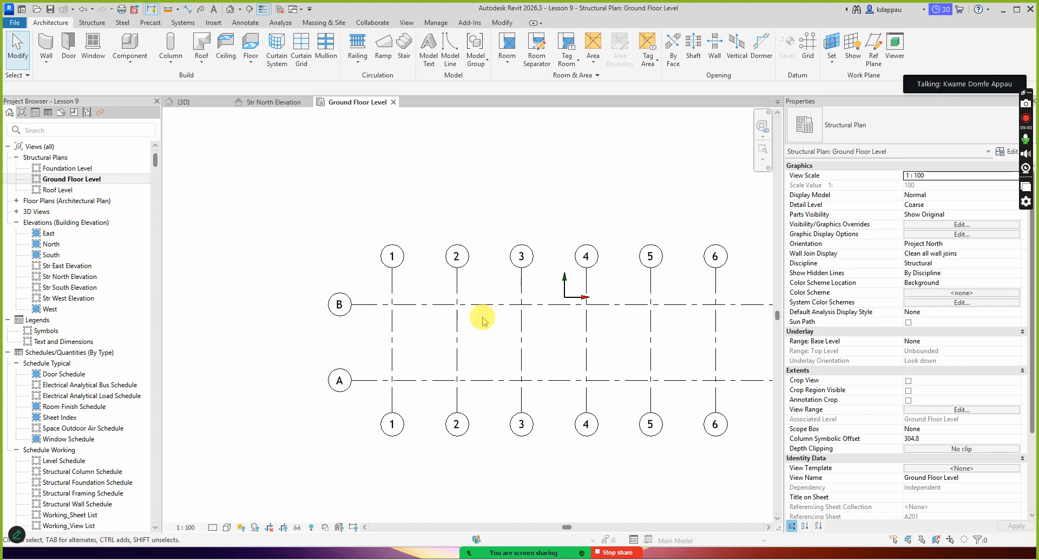
scroll(488, 328, "down", 2)
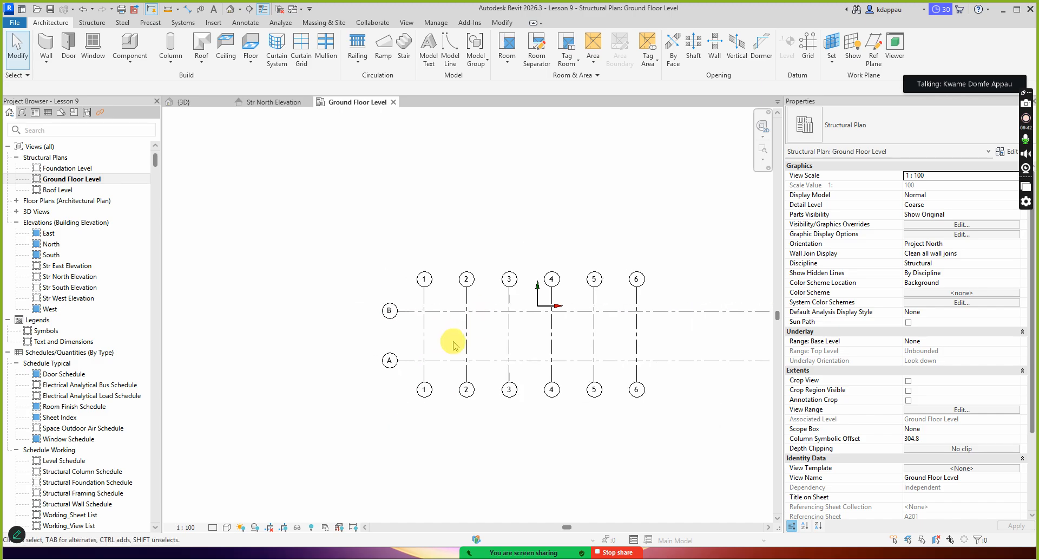
scroll(483, 337, "up", 2)
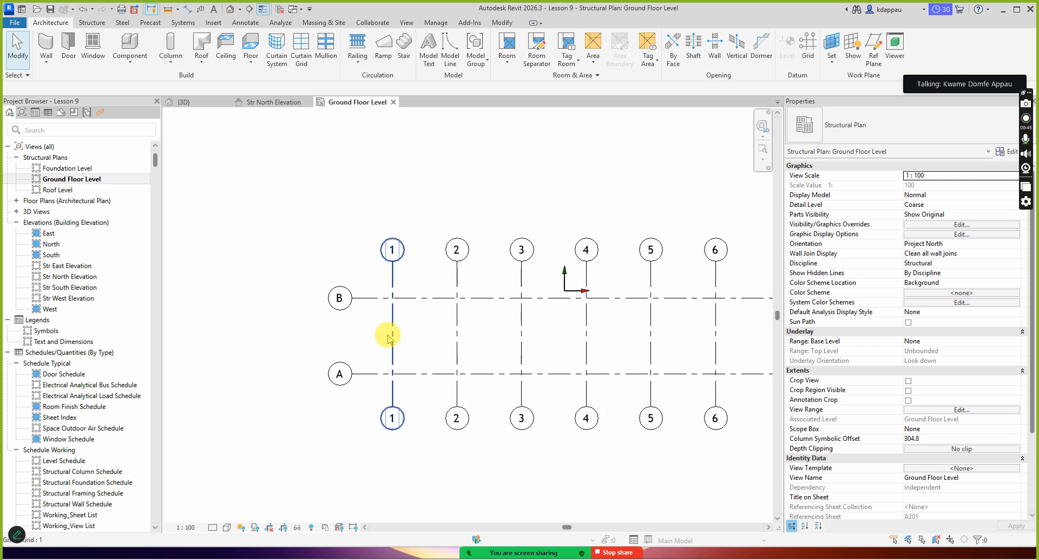
scroll(388, 338, "down", 1)
scroll(400, 354, "down", 3)
scroll(398, 344, "up", 3)
scroll(390, 325, "up", 1)
scroll(378, 339, "down", 2)
scroll(247, 255, "down", 2)
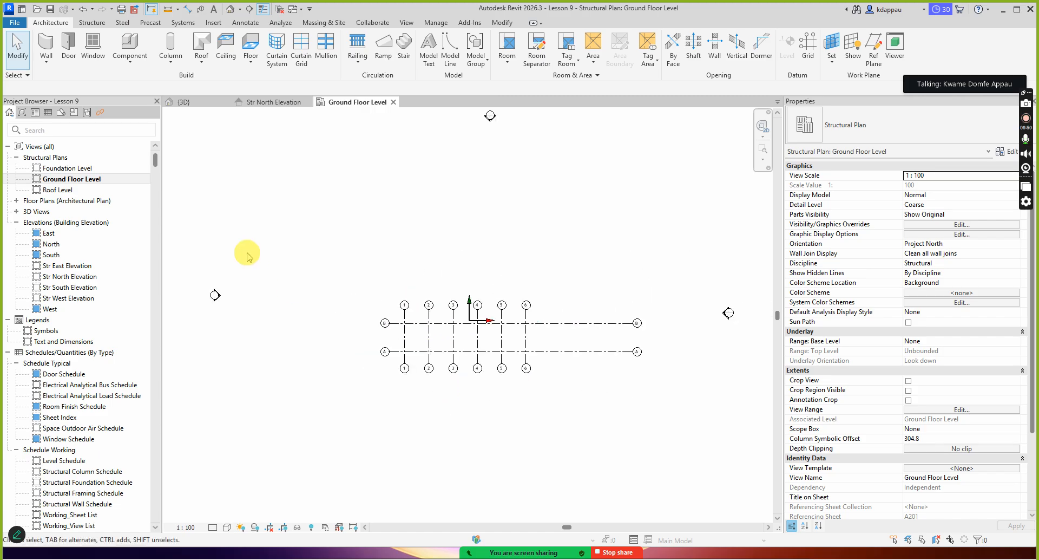
- Inspect the levels and numbered grids in the North elevation, and return to the Ground Floor Level structural plan
left_click(47, 245)
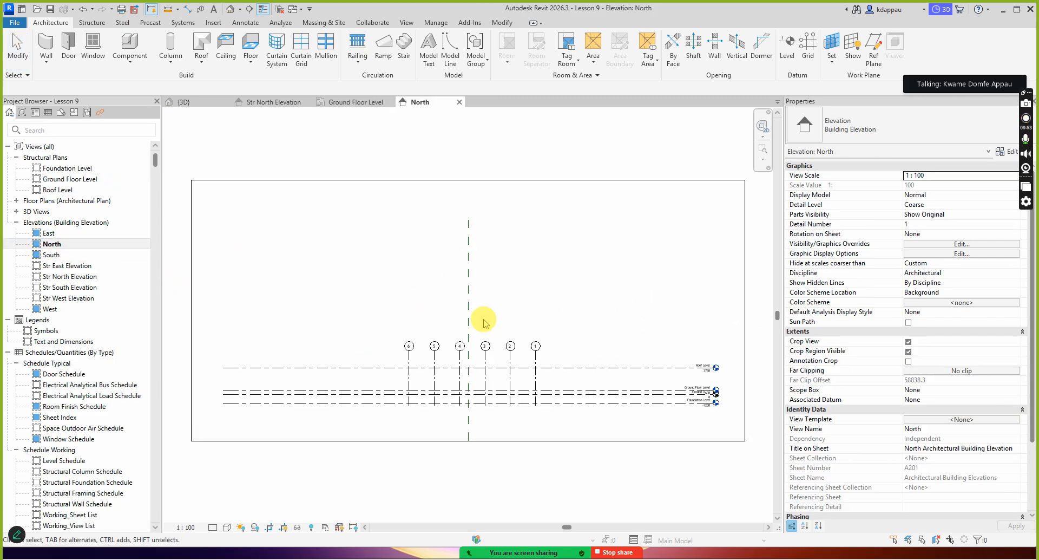
scroll(622, 360, "up", 2)
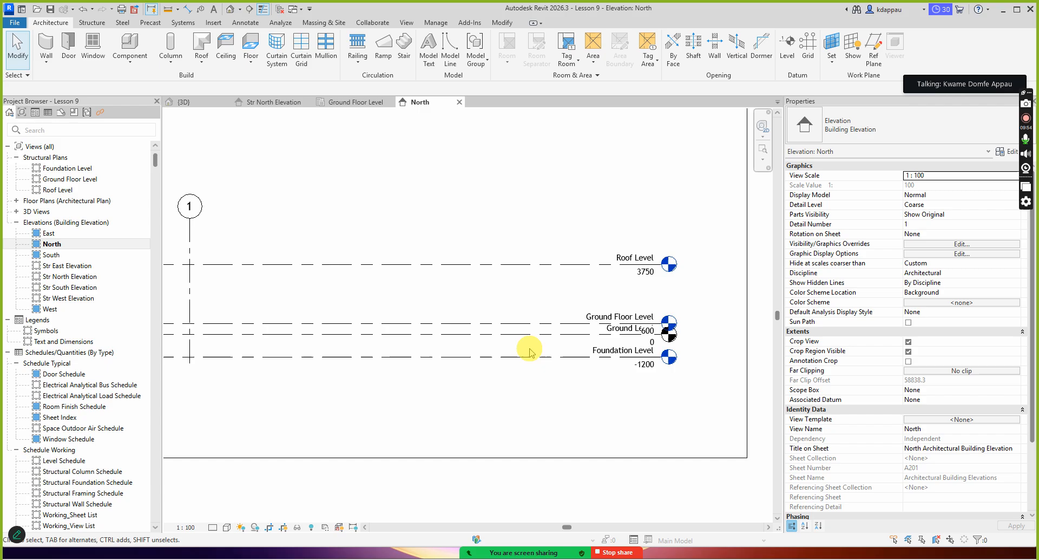
scroll(546, 369, "down", 4)
scroll(464, 311, "up", 3)
scroll(544, 367, "down", 5)
scroll(482, 353, "up", 1)
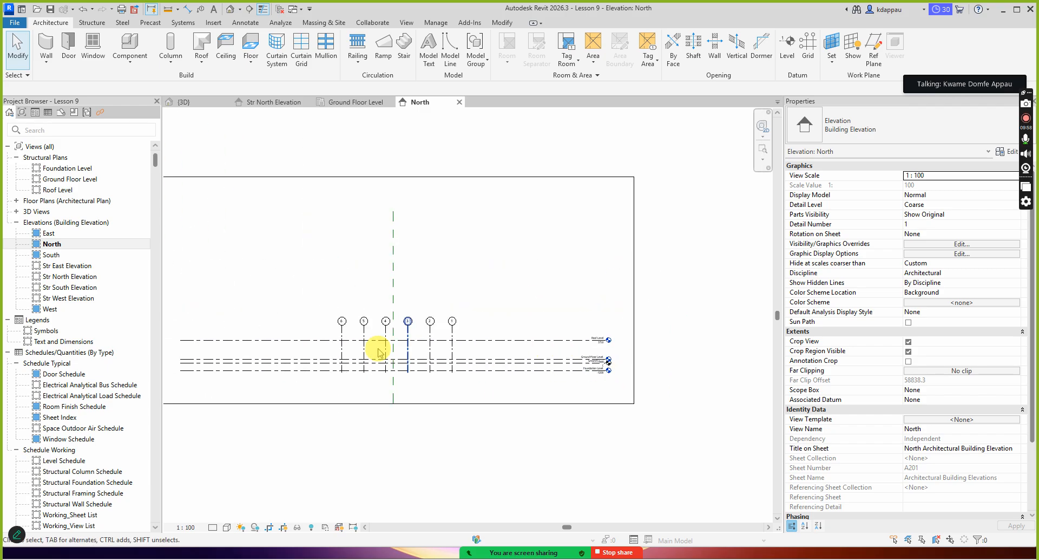
scroll(399, 366, "up", 1)
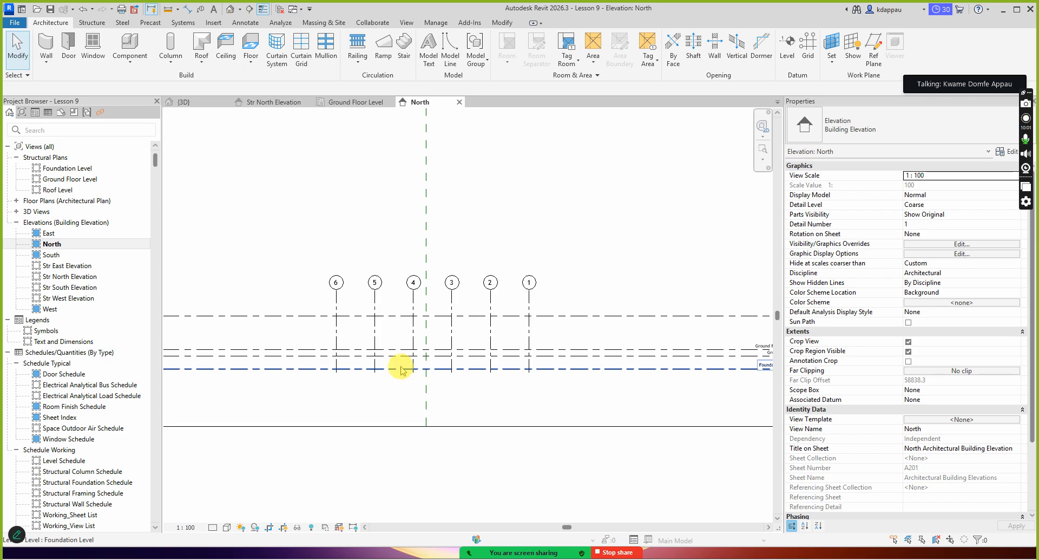
double_click(60, 180)
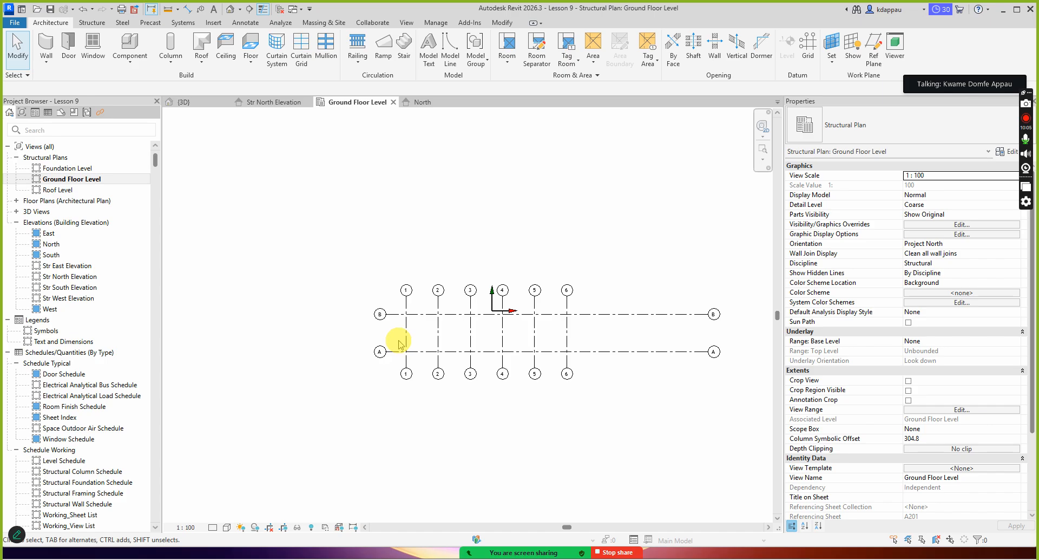
- Examine where grid 1 crosses grids A and B in the Ground Floor Level structural plan
scroll(411, 314, "up", 4)
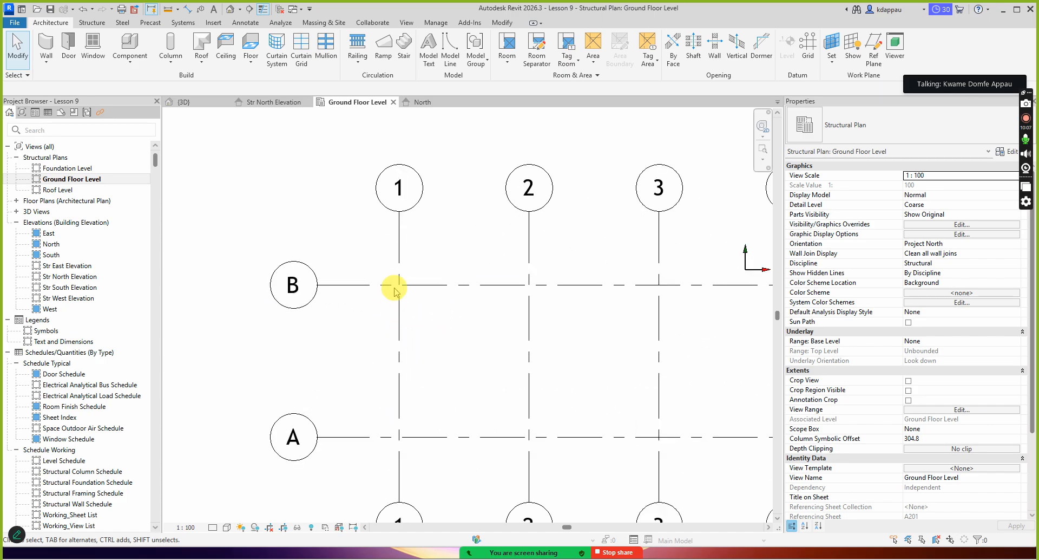
scroll(380, 323, "down", 2)
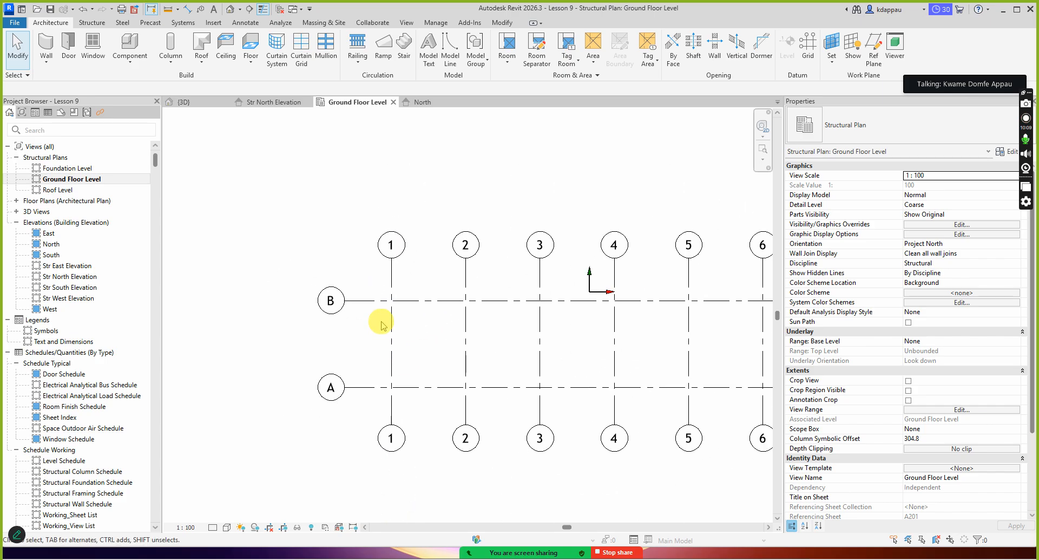
scroll(383, 320, "up", 3)
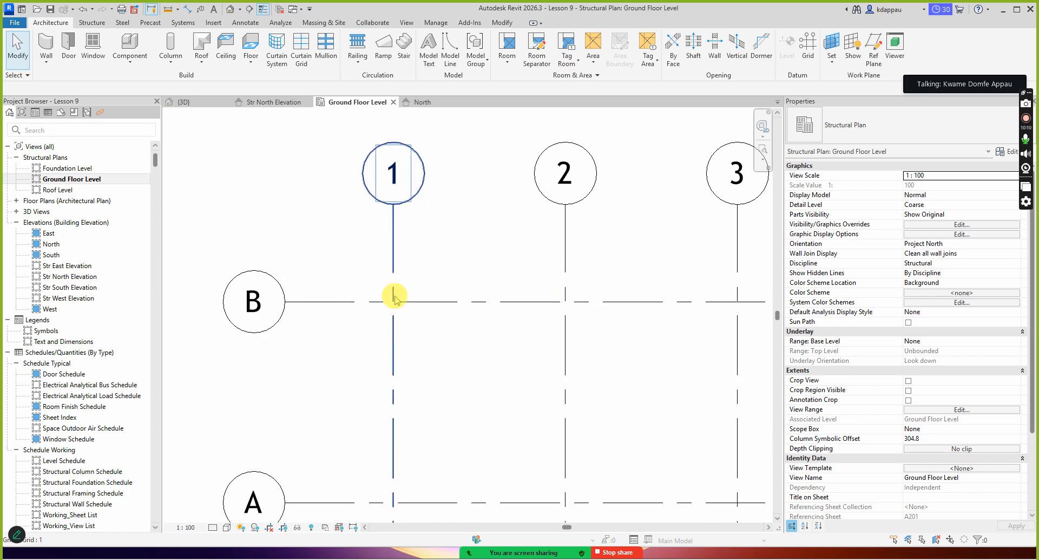
key("Tab")
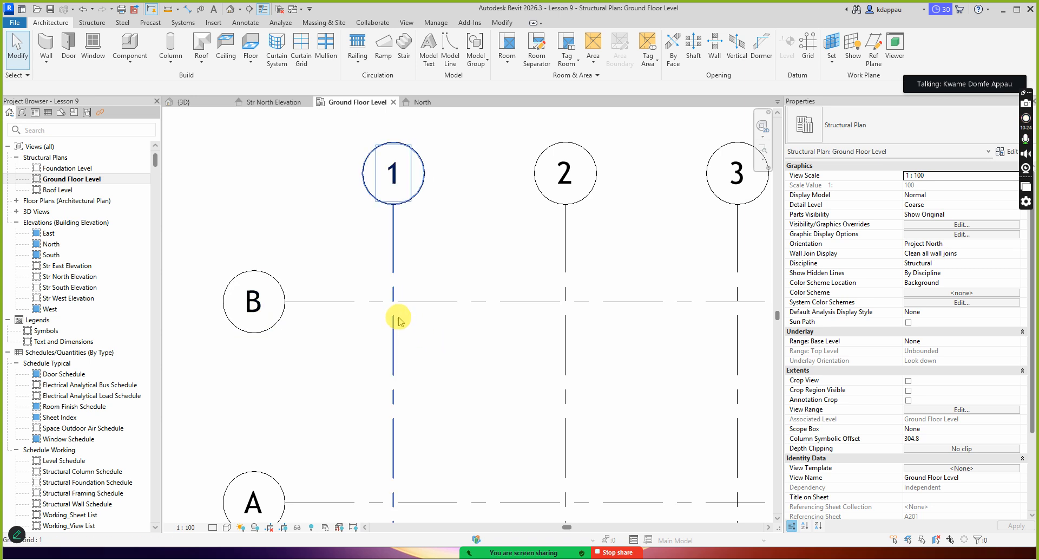
scroll(391, 330, "down", 3)
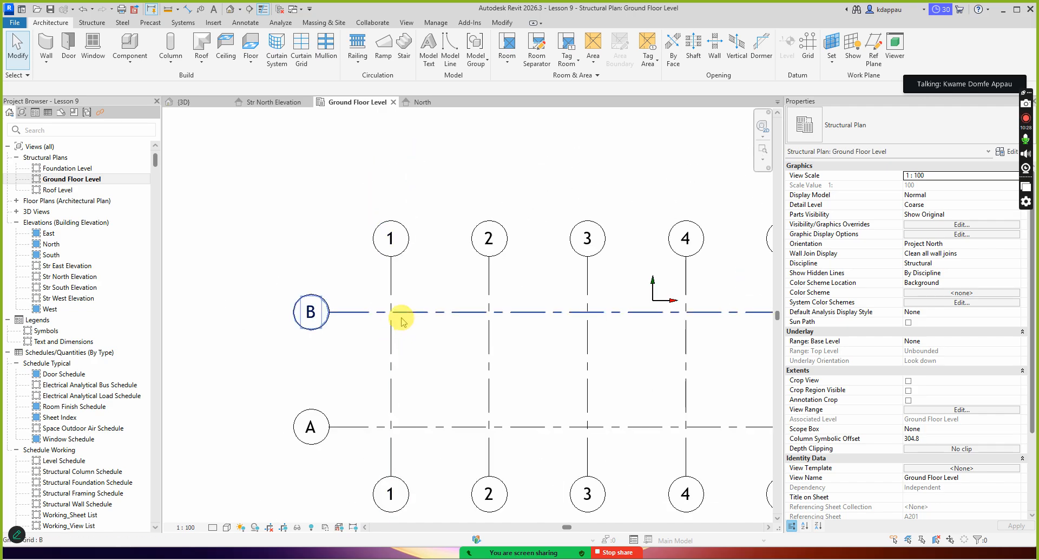
scroll(401, 320, "up", 3)
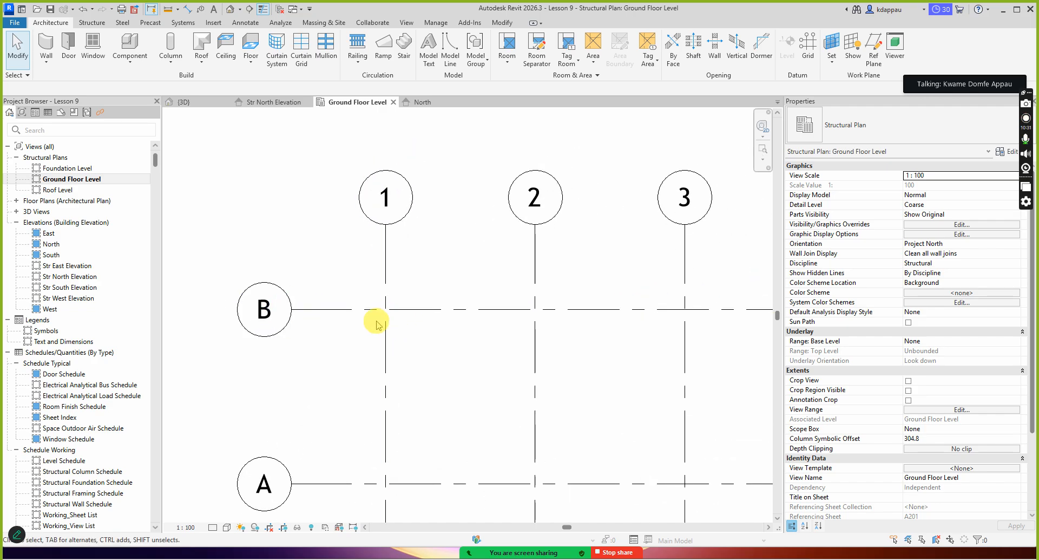
scroll(386, 314, "down", 4)
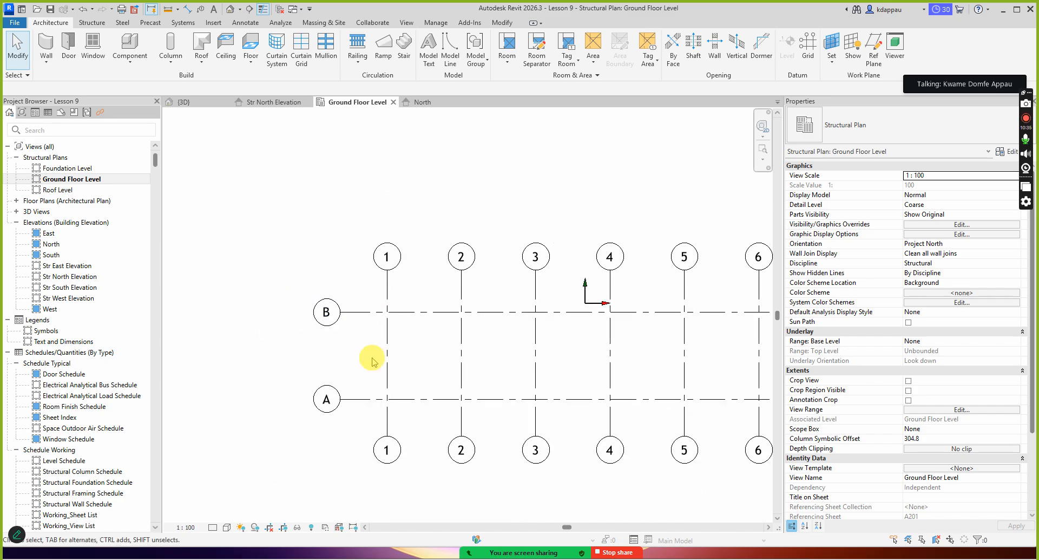
scroll(372, 356, "down", 2)
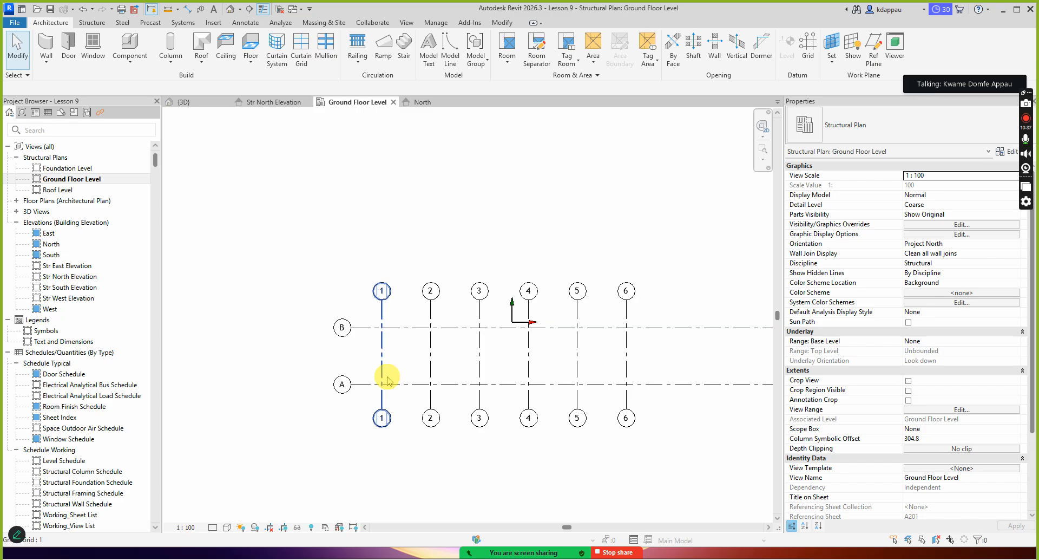
scroll(391, 383, "up", 2)
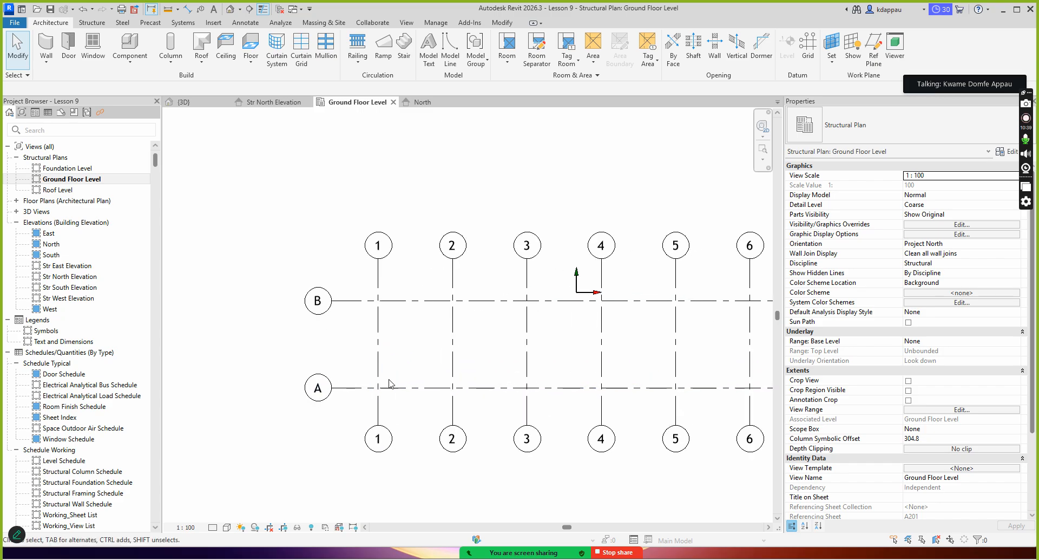
scroll(384, 386, "up", 3)
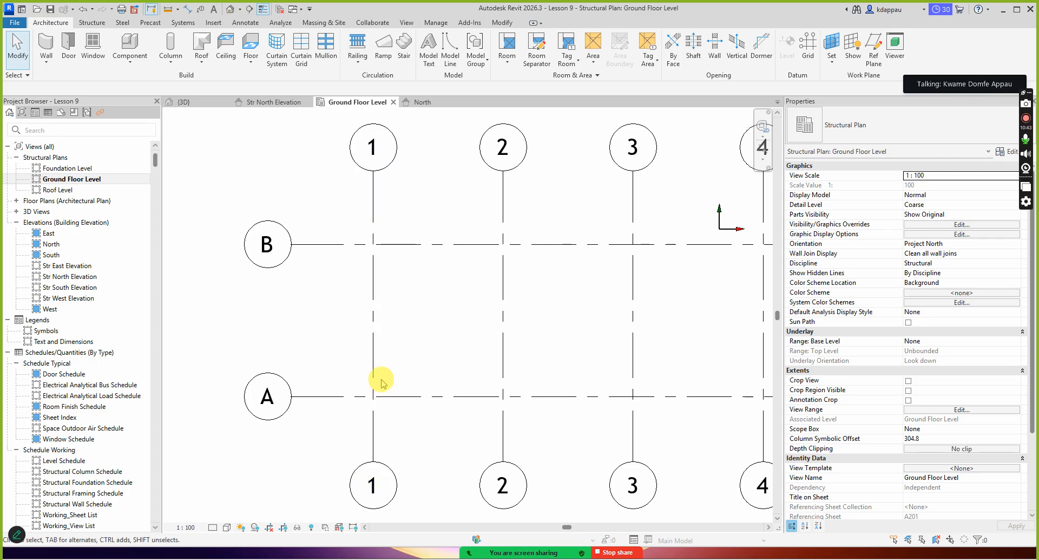
scroll(365, 407, "down", 3)
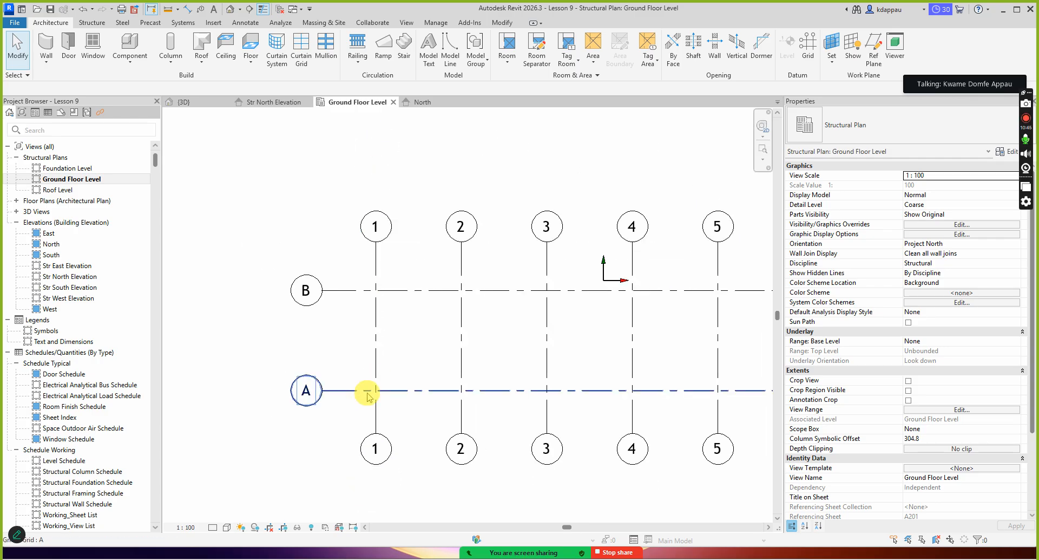
left_click(409, 350)
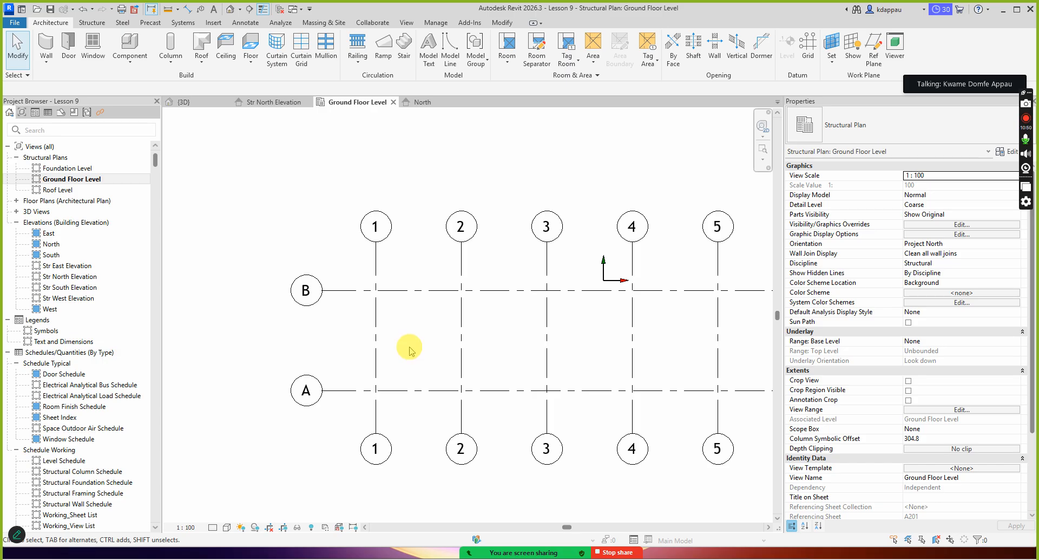
left_click(392, 336)
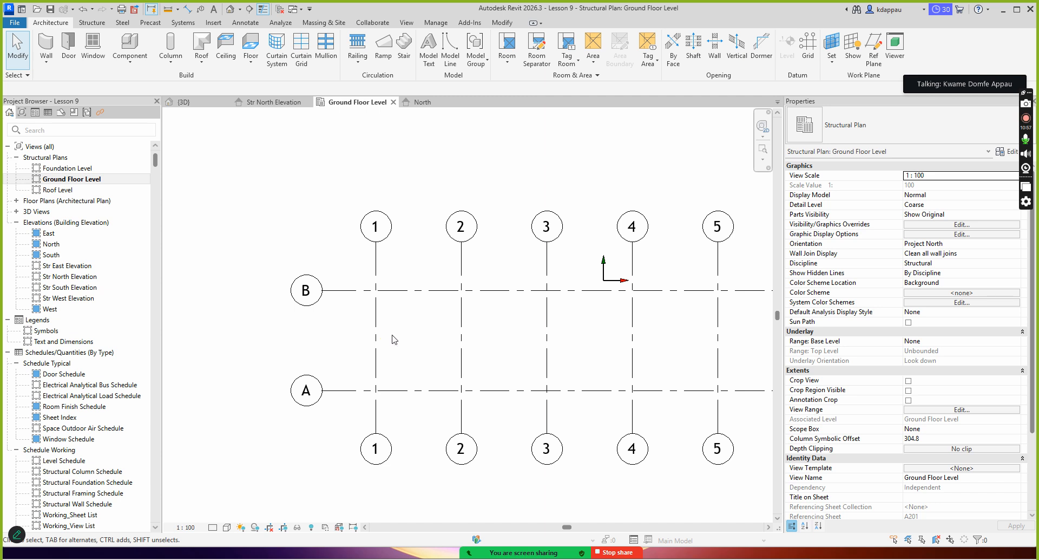
left_click(393, 338)
left_click(392, 319)
left_click(371, 342)
scroll(370, 341, "down", 2)
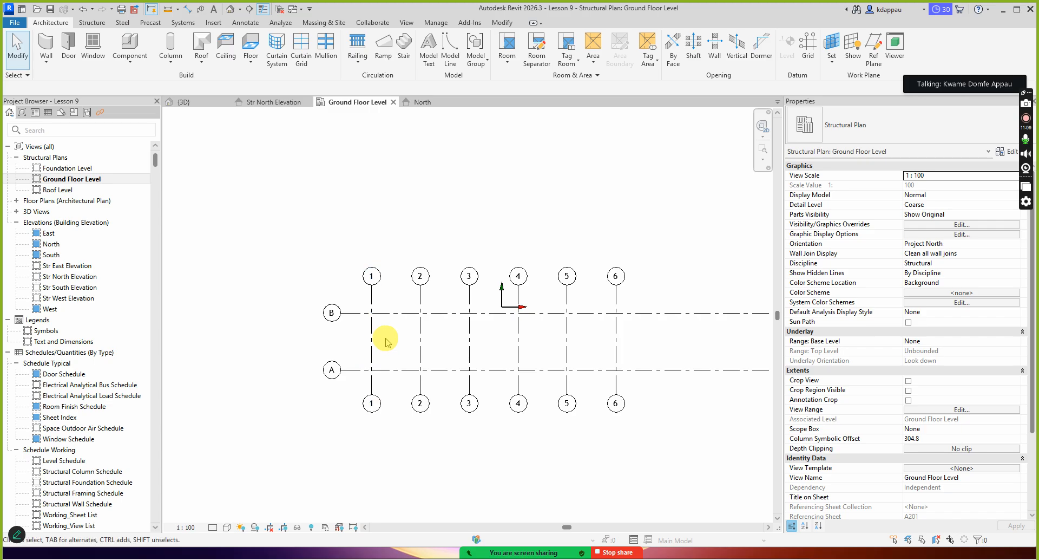
scroll(367, 339, "up", 2)
scroll(360, 337, "up", 1)
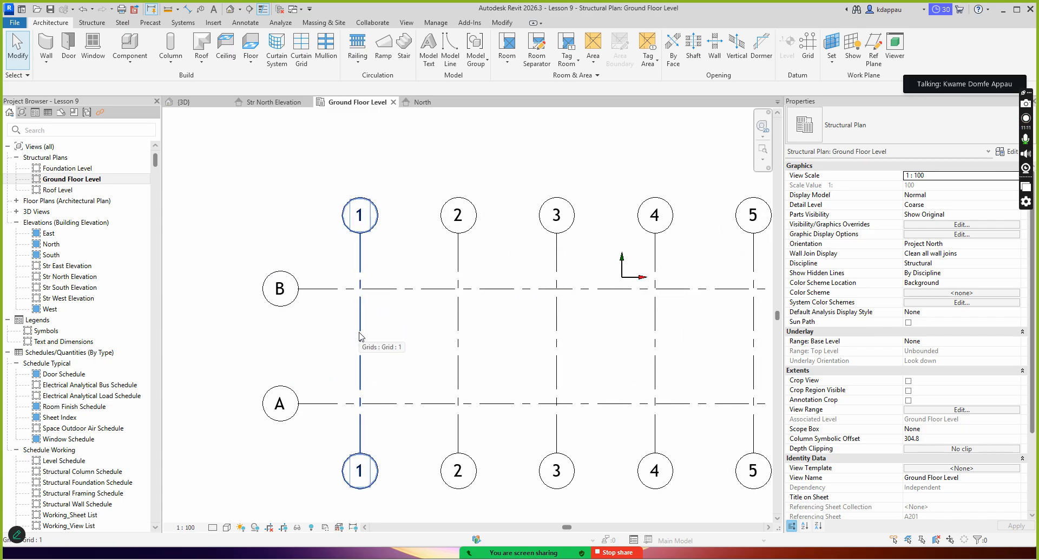
scroll(361, 336, "down", 1)
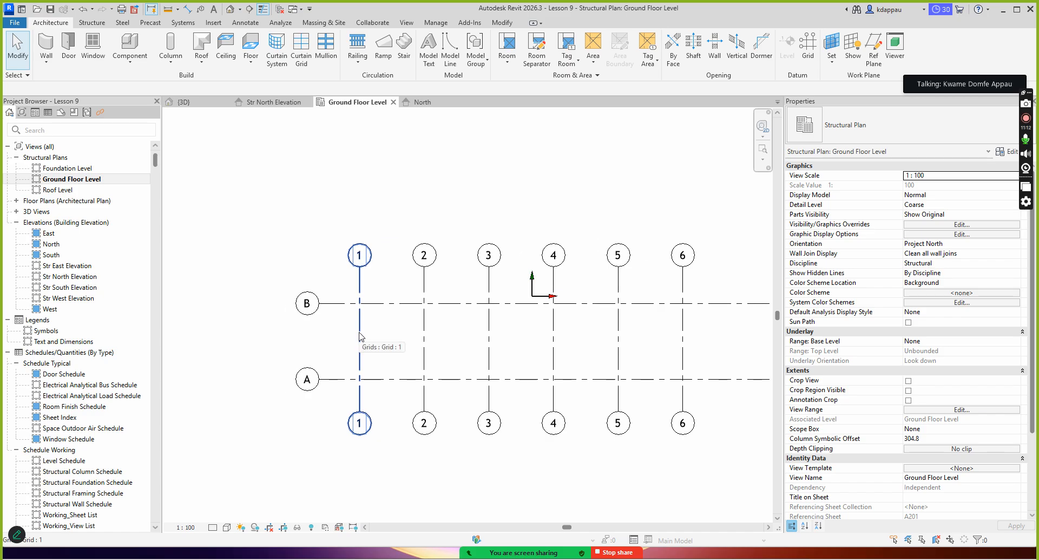
scroll(360, 336, "up", 1)
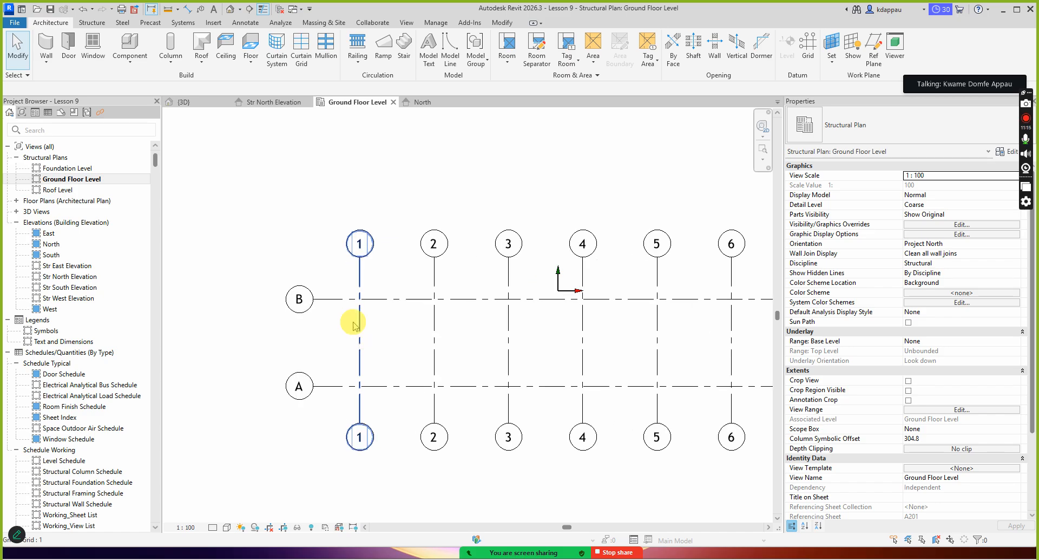
- Bring up the structural tools, open Windows Magnifier and enlarge the screen to 200%
left_click(95, 24)
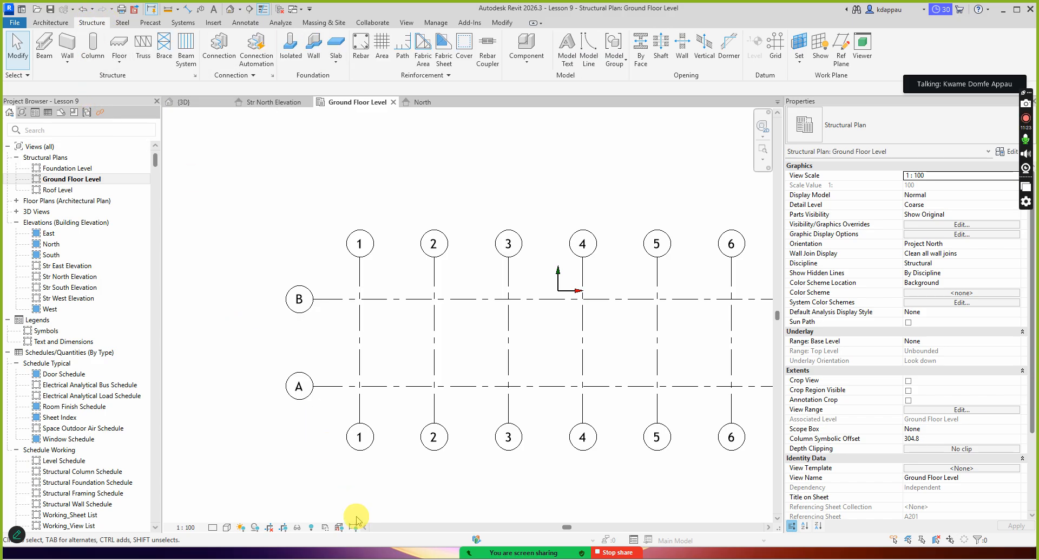
key("super")
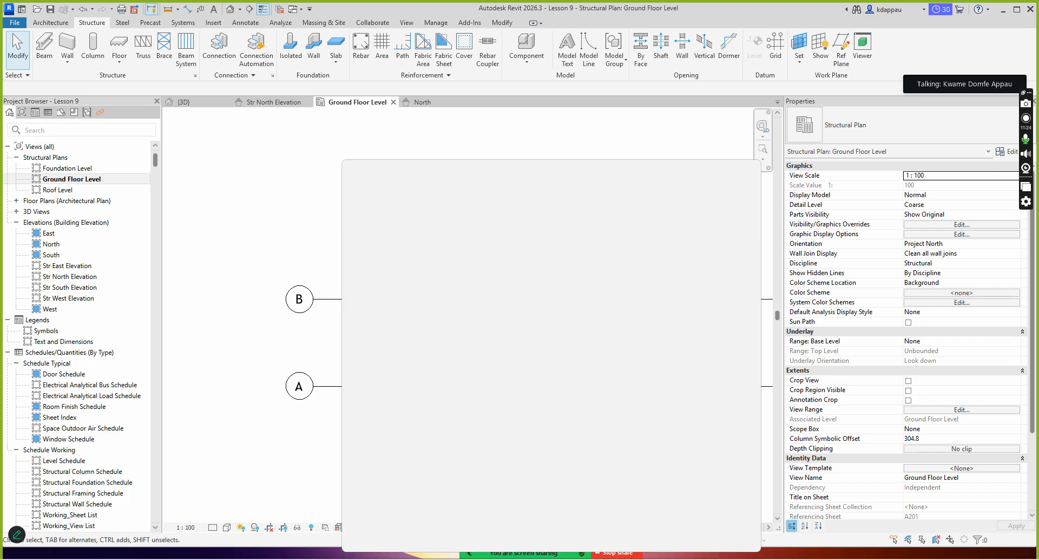
type("ma")
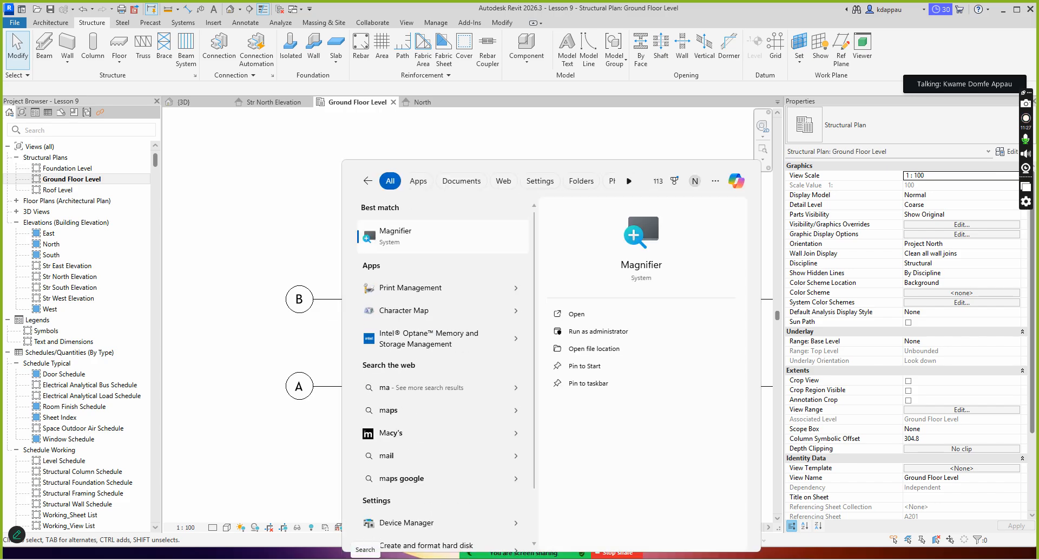
type("g")
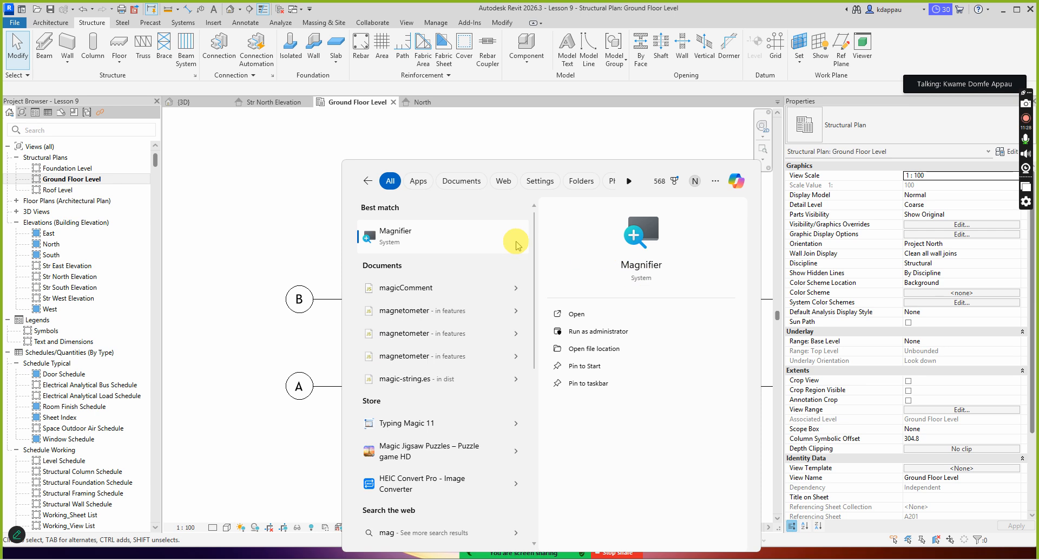
left_click(465, 243)
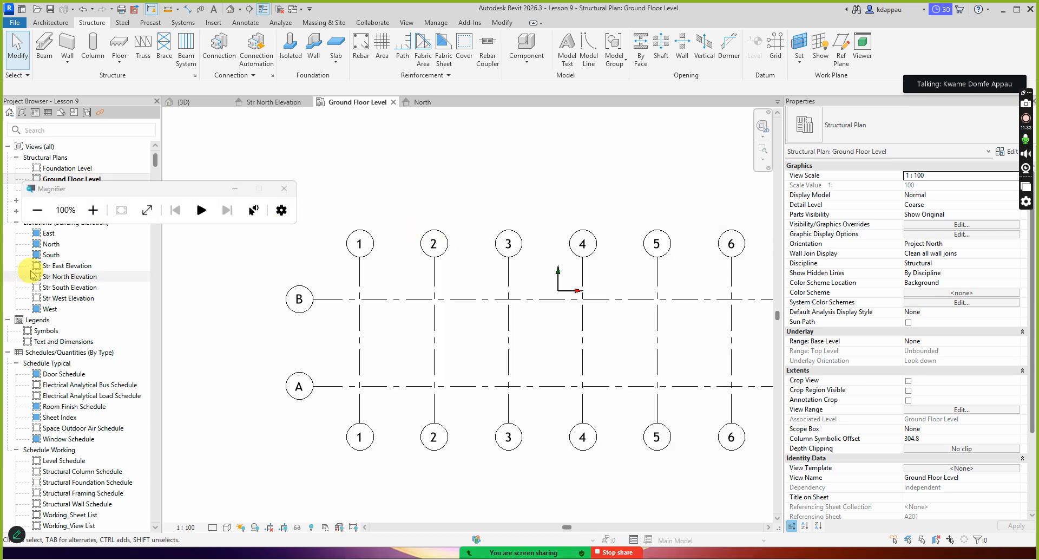
left_click(93, 210)
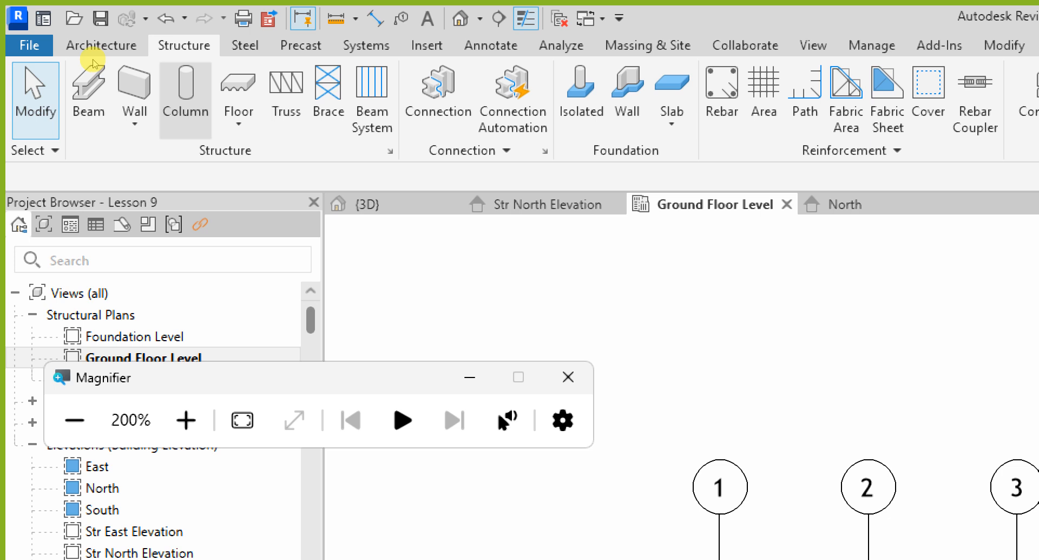
- Start placing a vertical structural column, set it to Height instead of Depth, and put the Magnifier window out of the way
left_click(95, 47)
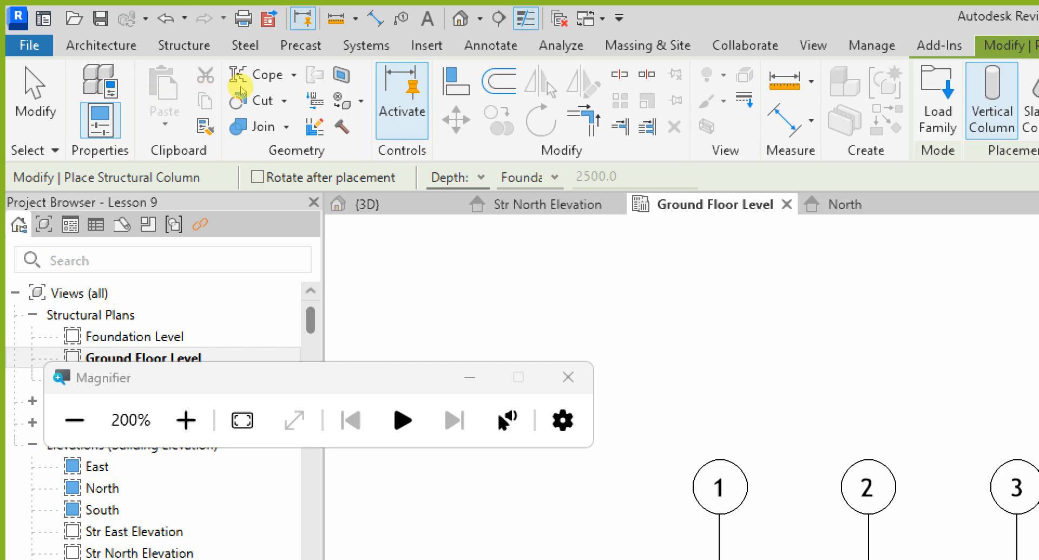
left_click(482, 177)
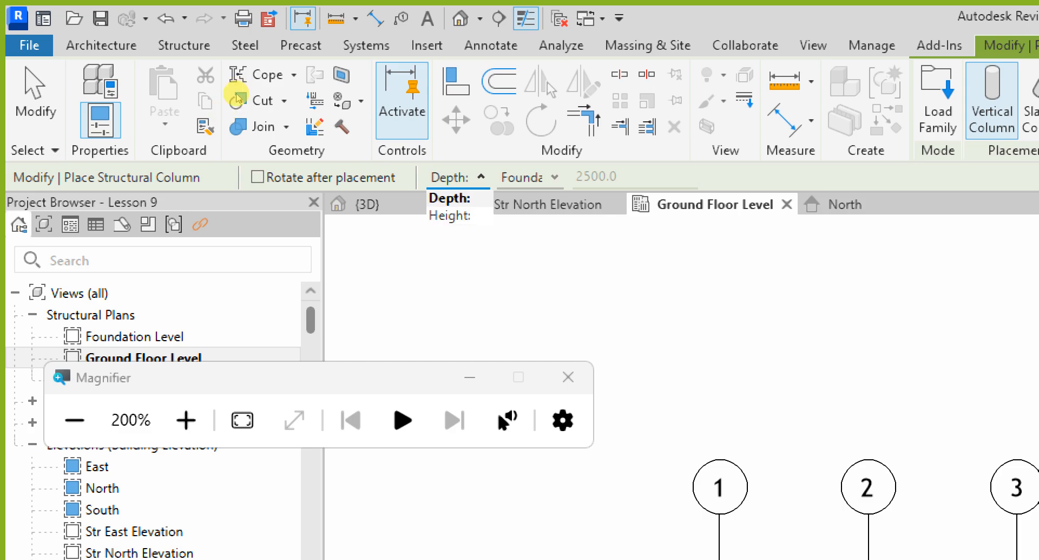
left_click(450, 215)
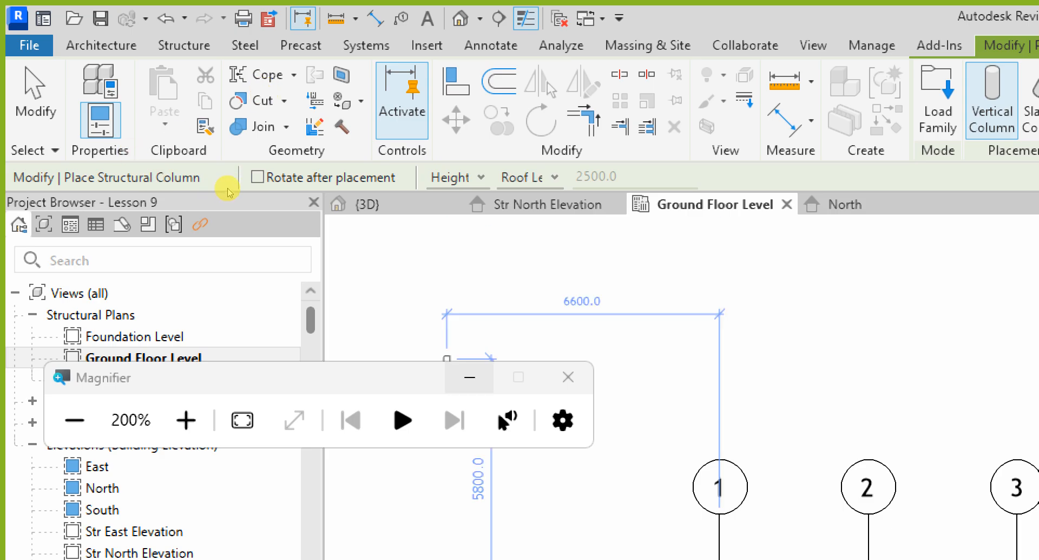
key("super+Escape")
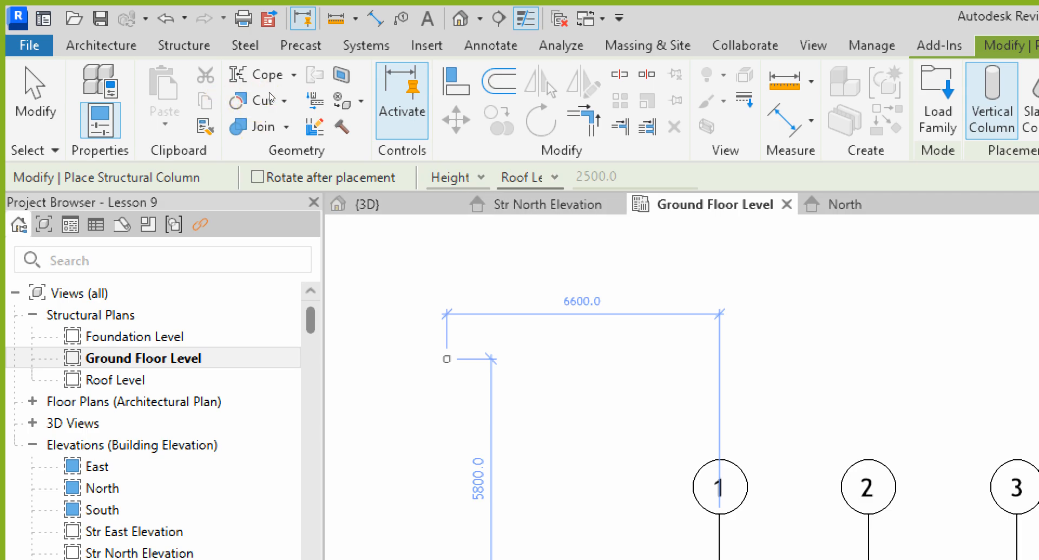
- Go through the available levels for the column's height and choose Roof Level as its top
left_click(539, 179)
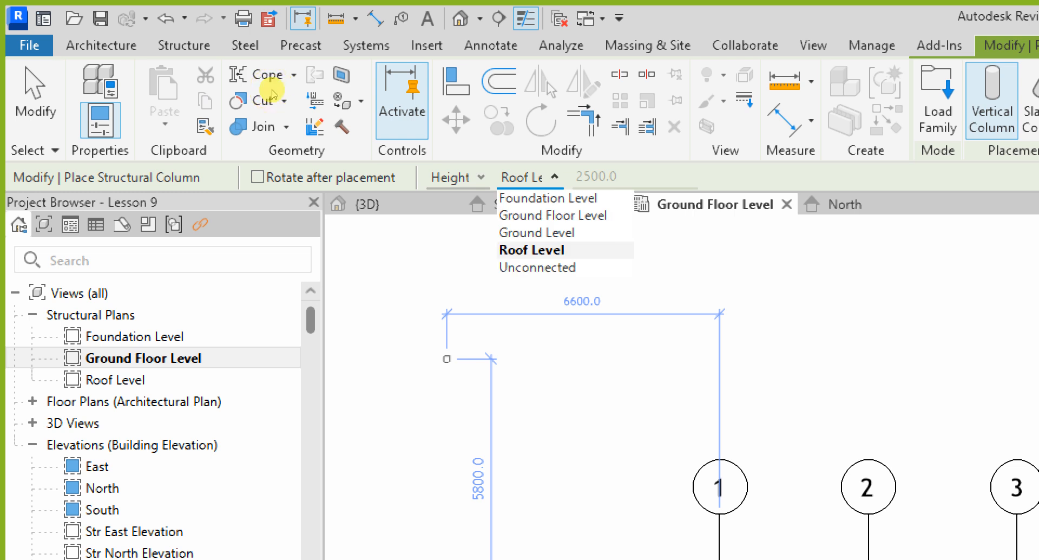
key("Up")
key("Up")
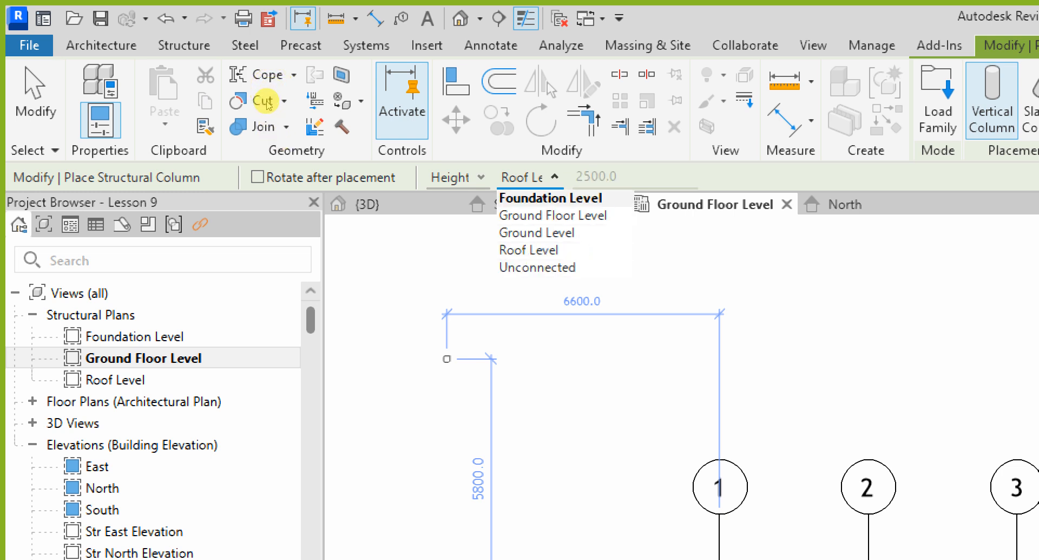
key("Down")
key("Up")
key("Down")
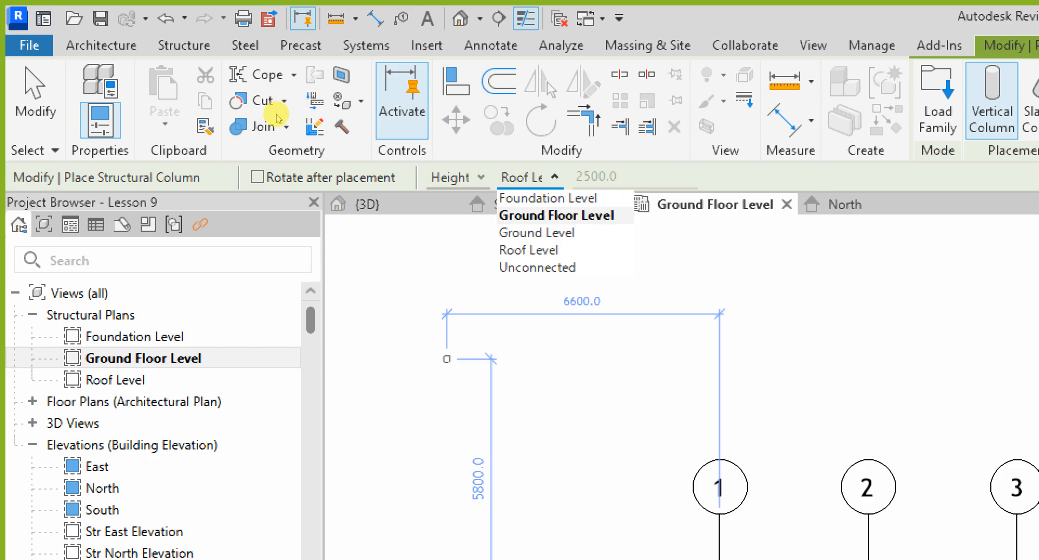
key("Down")
key("Up")
key("Up")
key("Down")
key("Down")
key("Down")
key("Down")
key("Up")
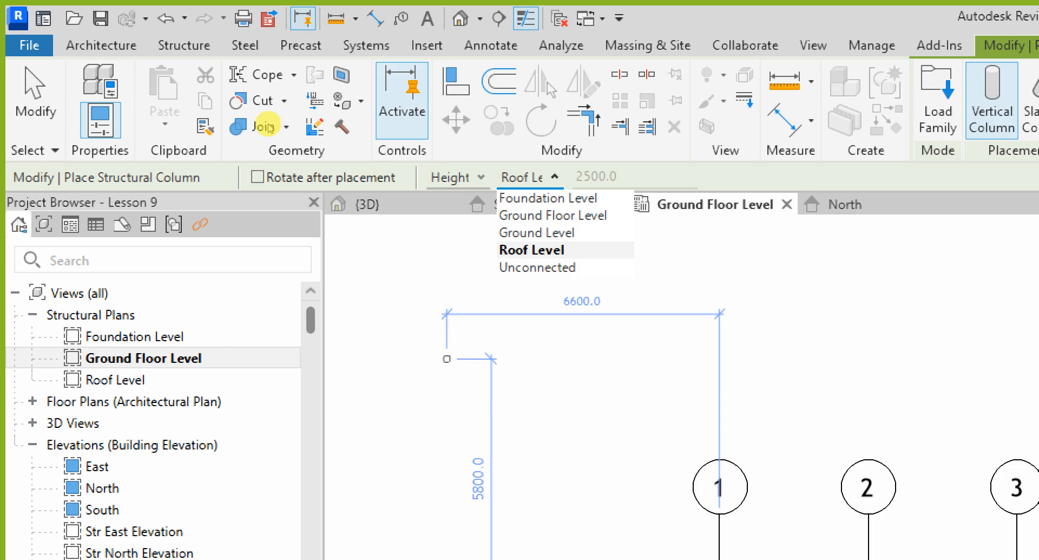
key("Return")
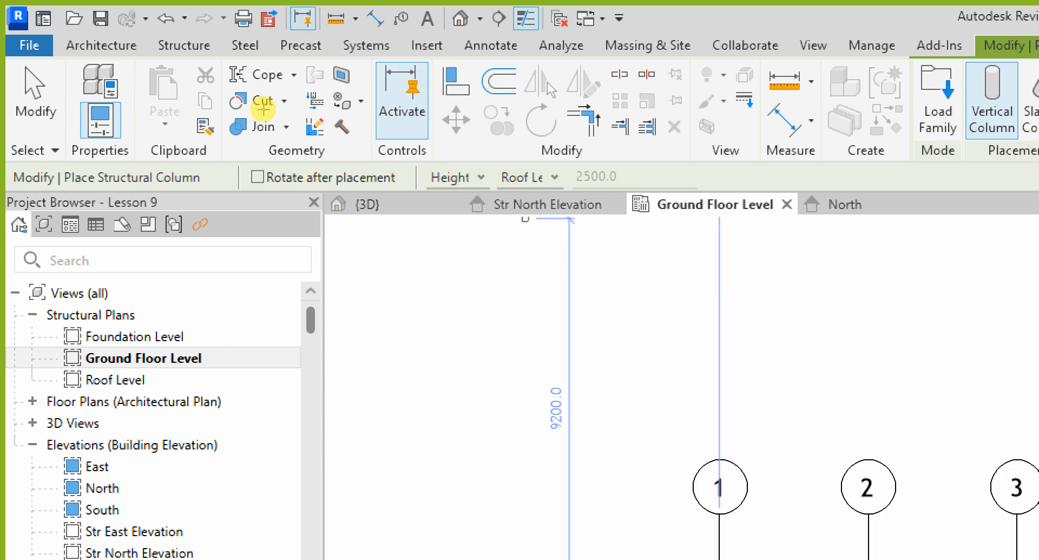
- Examine how the column preview aligns with the intersection of grids 1 and B in the Ground Floor Level plan
scroll(499, 283, "down", 2)
scroll(499, 283, "down", 2)
scroll(531, 362, "down", 2)
scroll(603, 422, "up", 2)
scroll(493, 355, "up", 3)
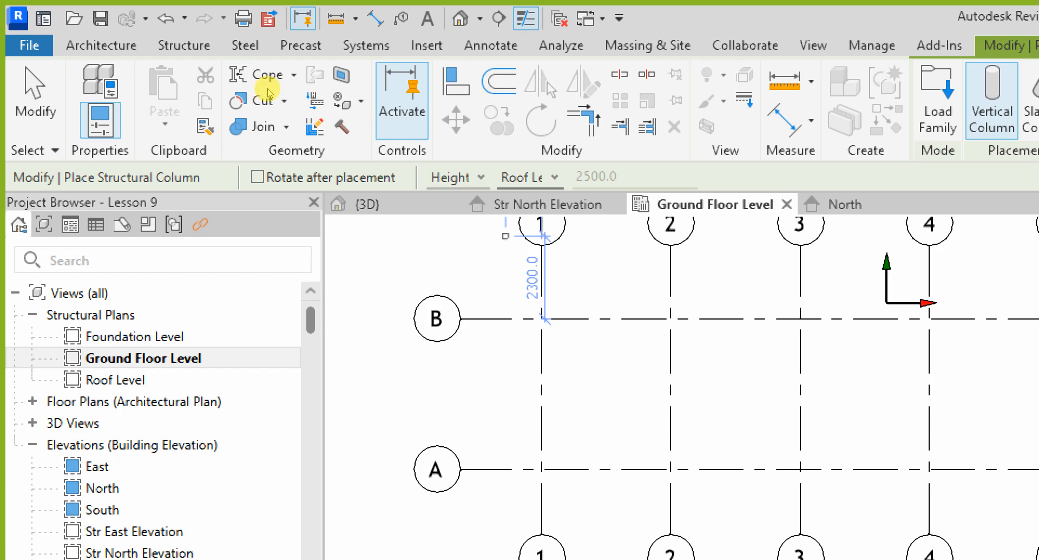
scroll(535, 354, "up", 2)
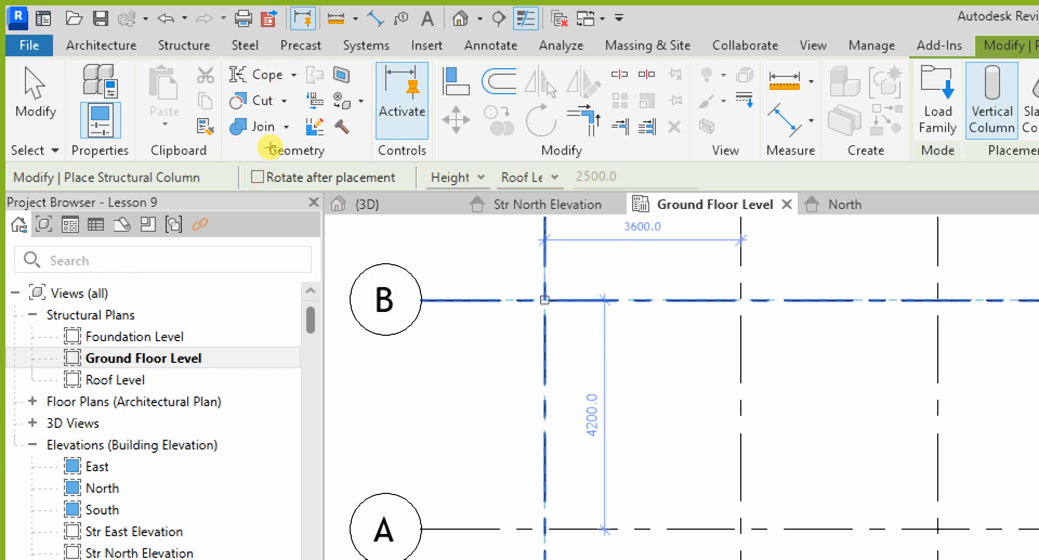
scroll(506, 338, "down", 2)
scroll(552, 329, "up", 3)
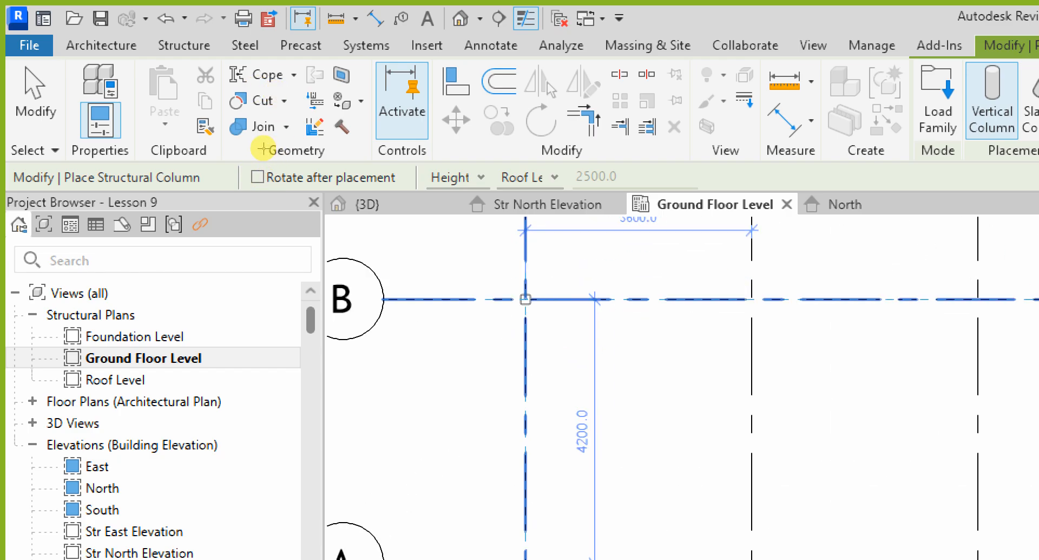
scroll(526, 299, "down", 2)
scroll(468, 372, "down", 3)
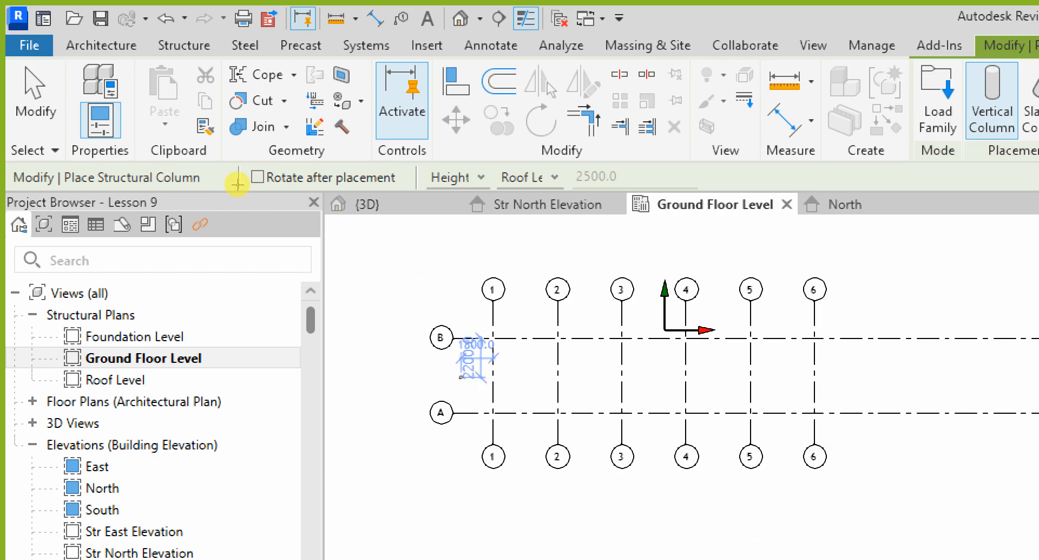
- Place a freestanding structural column between grids A and B, about 1600 outside grid 1 and about 2200 below grid B
scroll(476, 379, "up", 3)
left_click(459, 371)
scroll(487, 378, "up", 3)
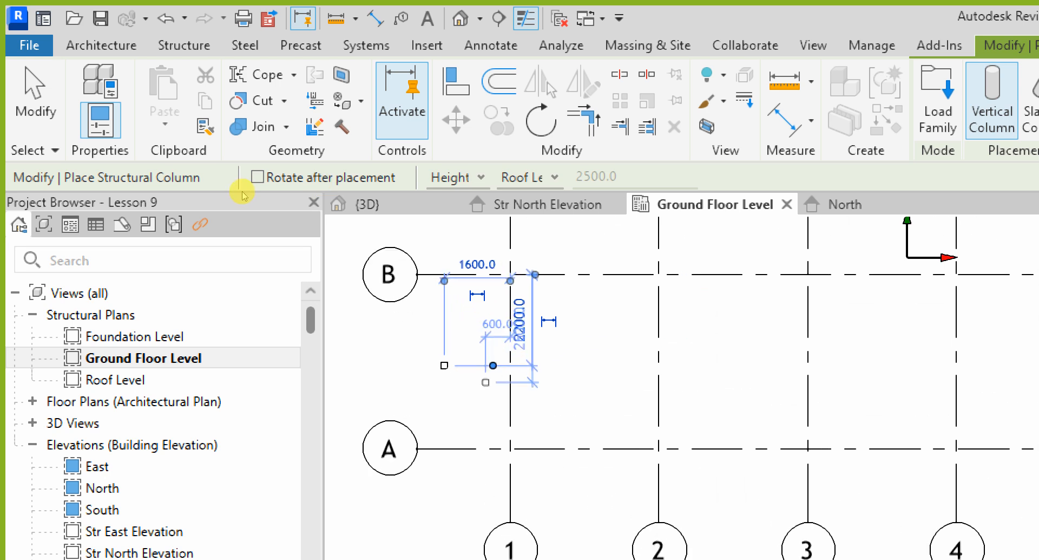
scroll(486, 401, "down", 1)
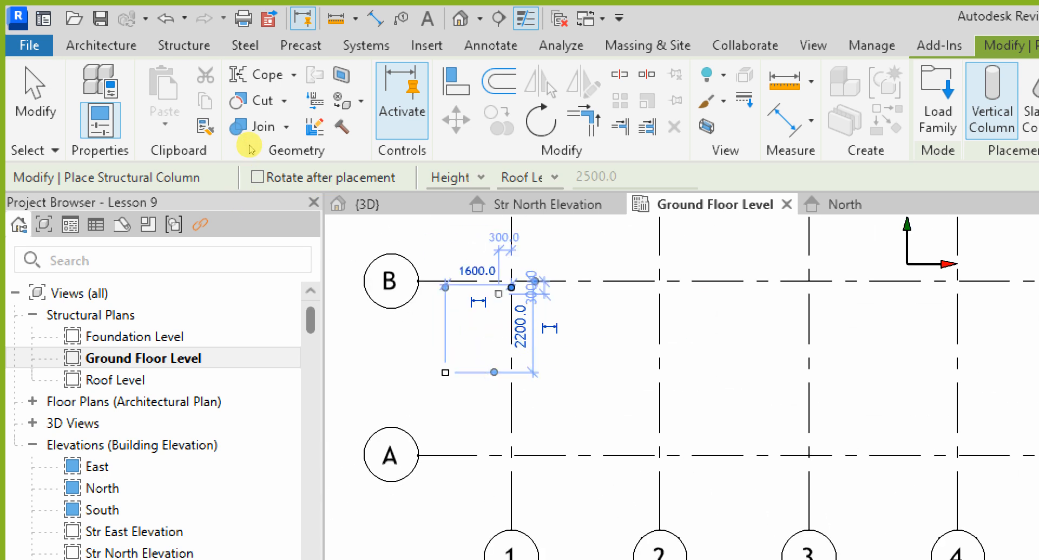
- Place a structural column at the intersection of grids 1 and B
scroll(482, 401, "down", 2)
scroll(508, 304, "up", 2)
scroll(479, 338, "up", 6)
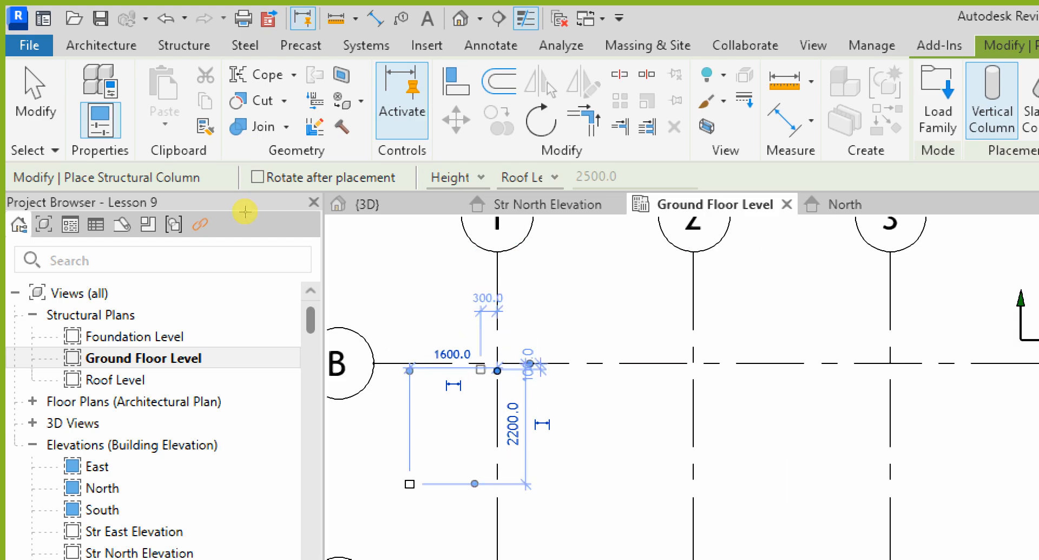
scroll(496, 319, "up", 3)
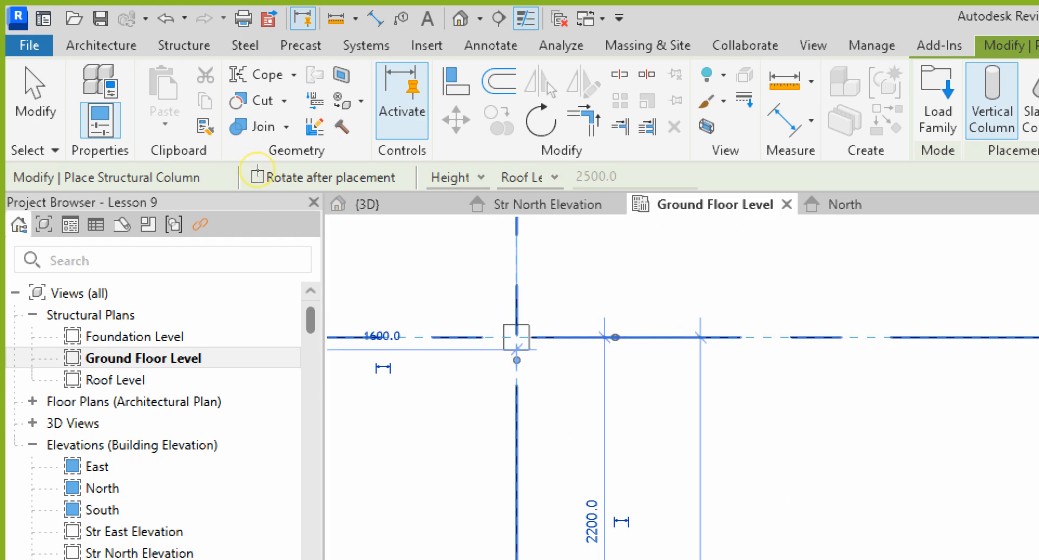
left_click(517, 336)
scroll(477, 288, "down", 8)
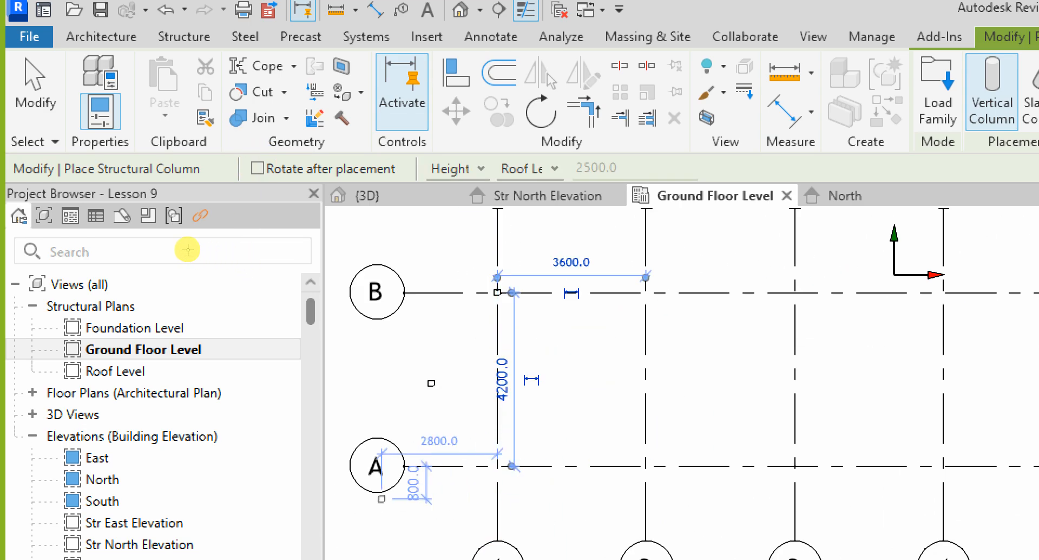
- Place a structural column at the intersection of grids 1 and A
scroll(507, 491, "up", 3)
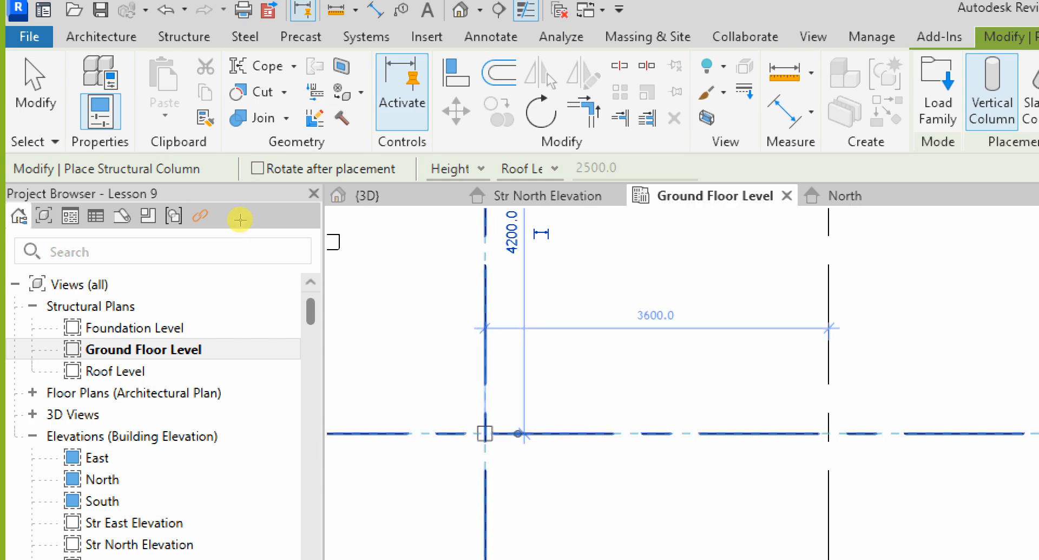
left_click(484, 433)
scroll(485, 422, "down", 4)
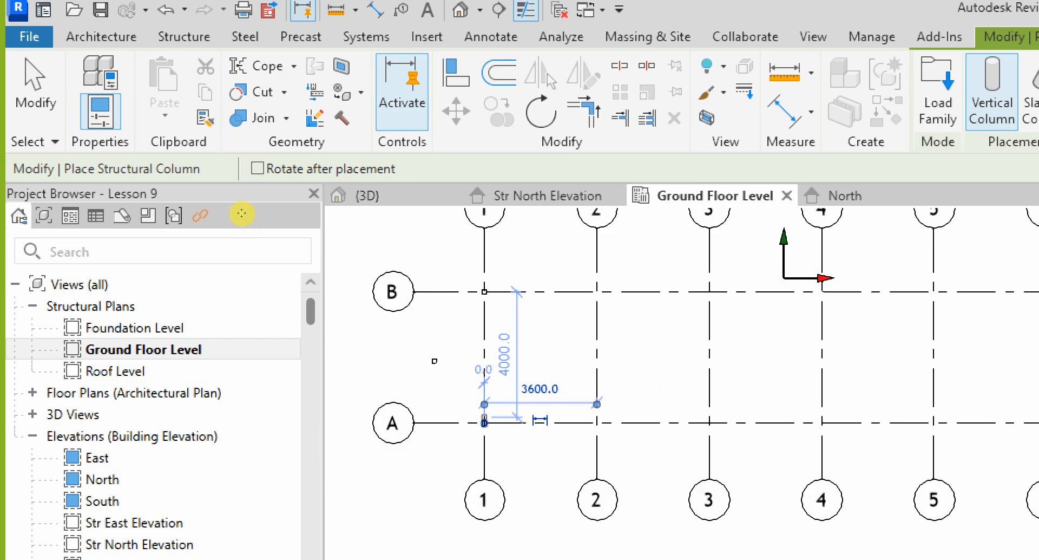
scroll(423, 389, "down", 2)
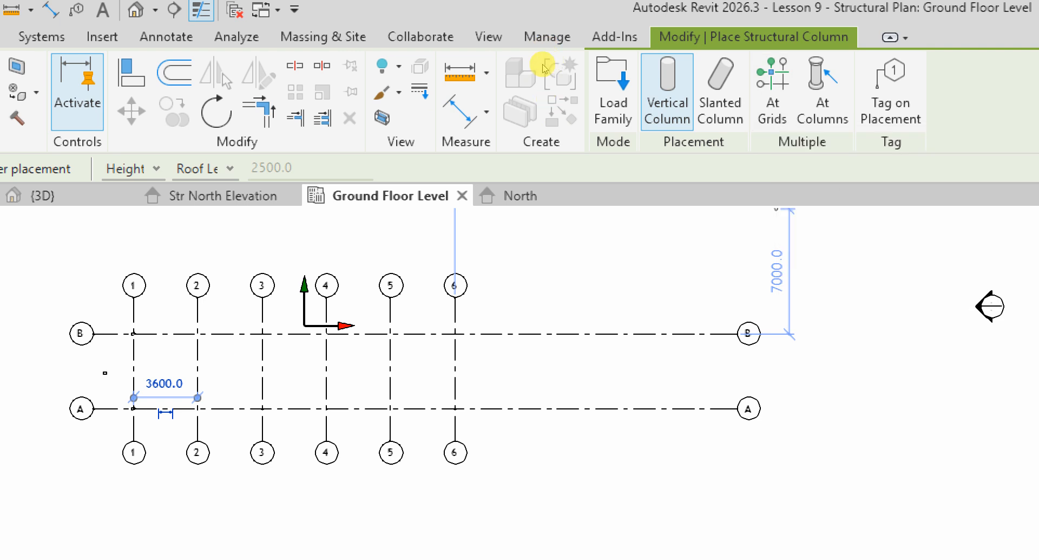
- Start placing columns at grid intersections and select grids 2 to 6 together with grids A and B
left_click(772, 92)
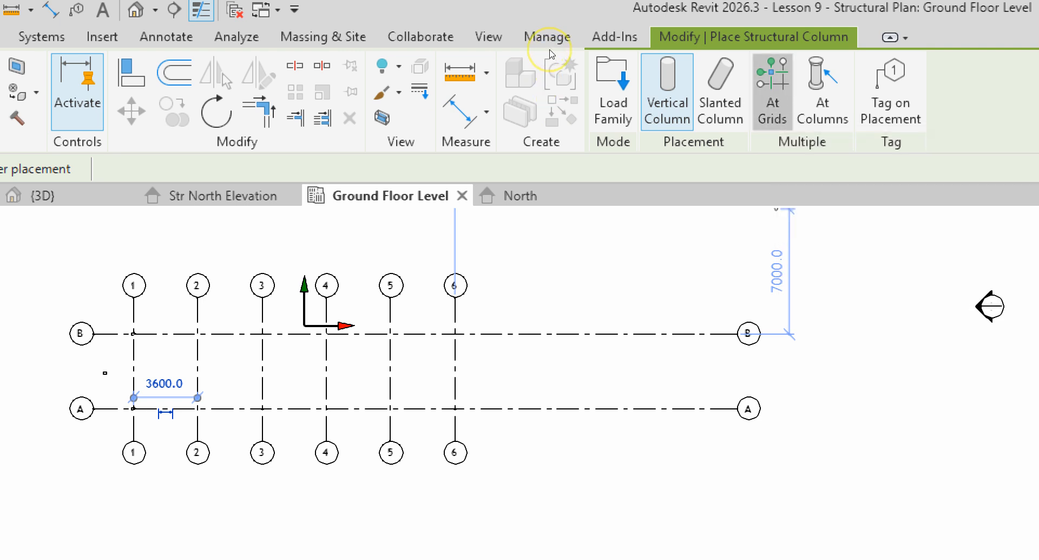
scroll(678, 312, "down", 2)
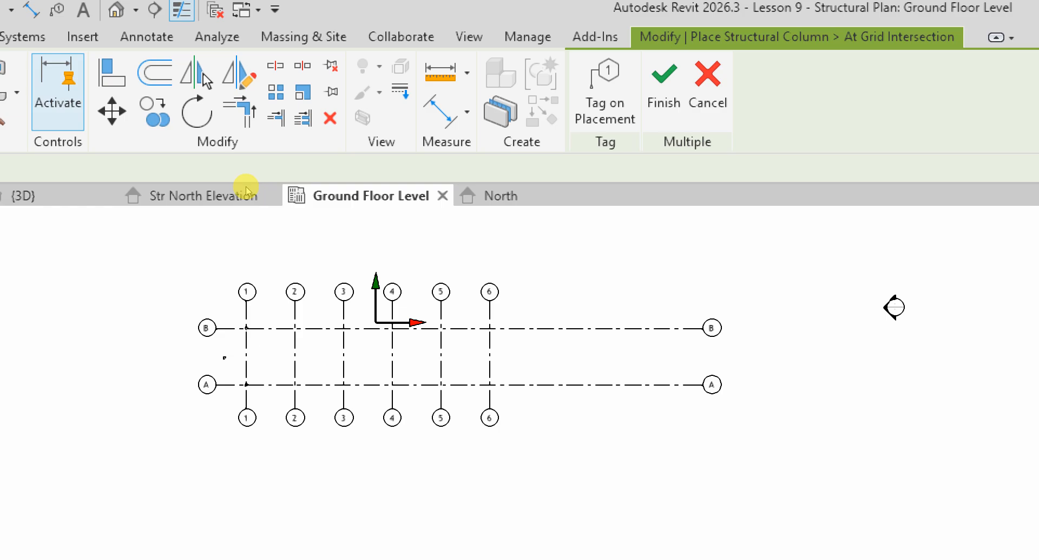
scroll(169, 363, "up", 1)
scroll(322, 312, "up", 1)
left_click_drag(728, 439, 305, 304)
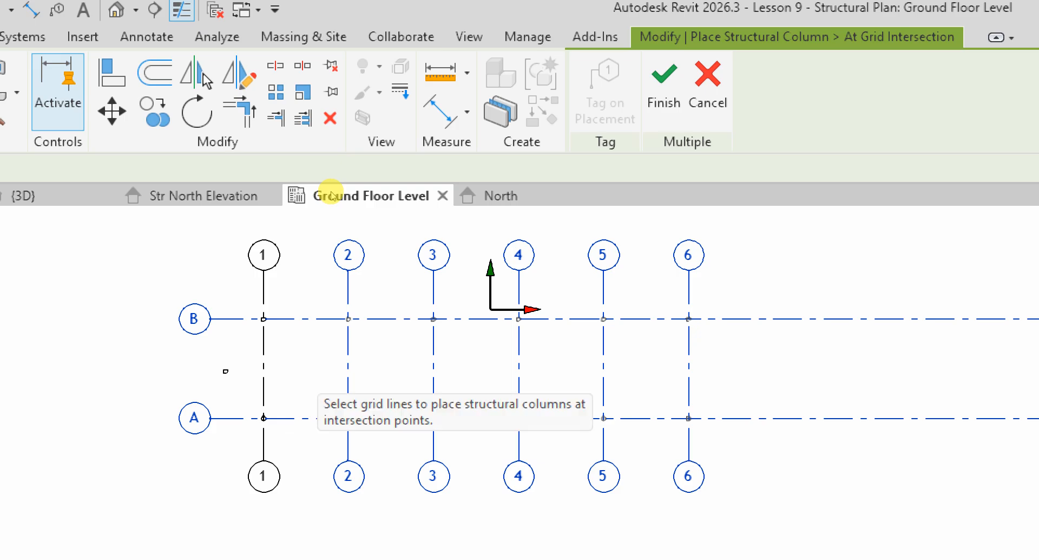
- Check the previewed columns along grids A and B, finish the multiple placement and leave the structural column command
scroll(325, 374, "up", 3)
scroll(359, 177, "up", 4)
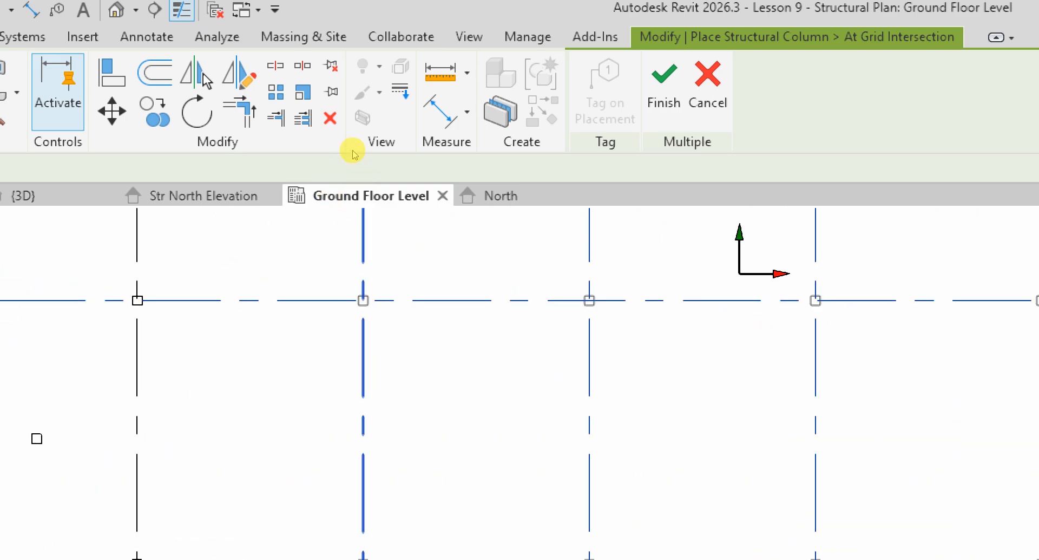
scroll(428, 178, "down", 8)
scroll(573, 172, "up", 5)
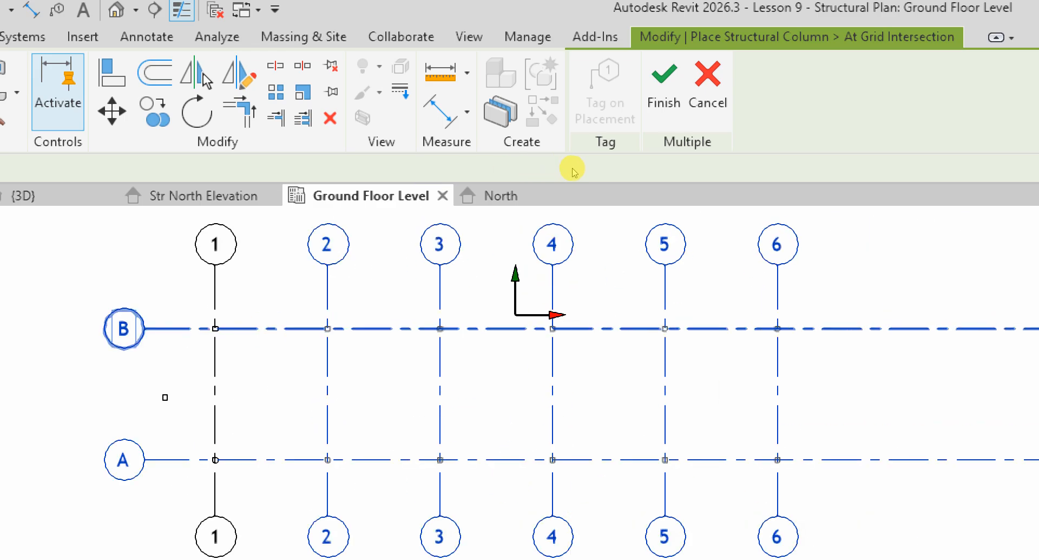
scroll(541, 159, "down", 4)
scroll(388, 225, "up", 4)
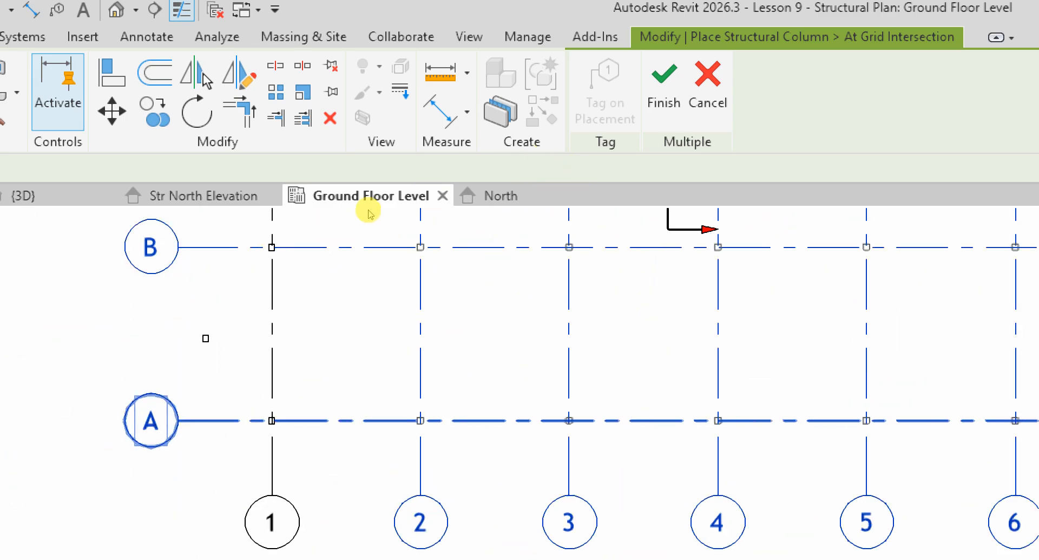
left_click(662, 91)
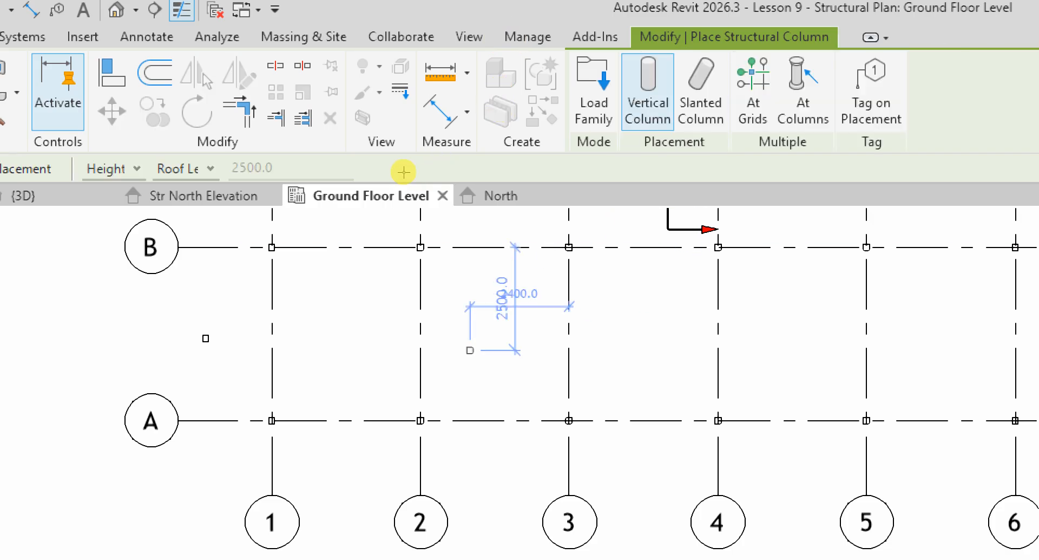
right_click(466, 324)
left_click(511, 335)
right_click(496, 307)
left_click(533, 322)
- Delete the structural column at the intersection of grids 3 and A
scroll(457, 383, "down", 4)
scroll(549, 383, "up", 3)
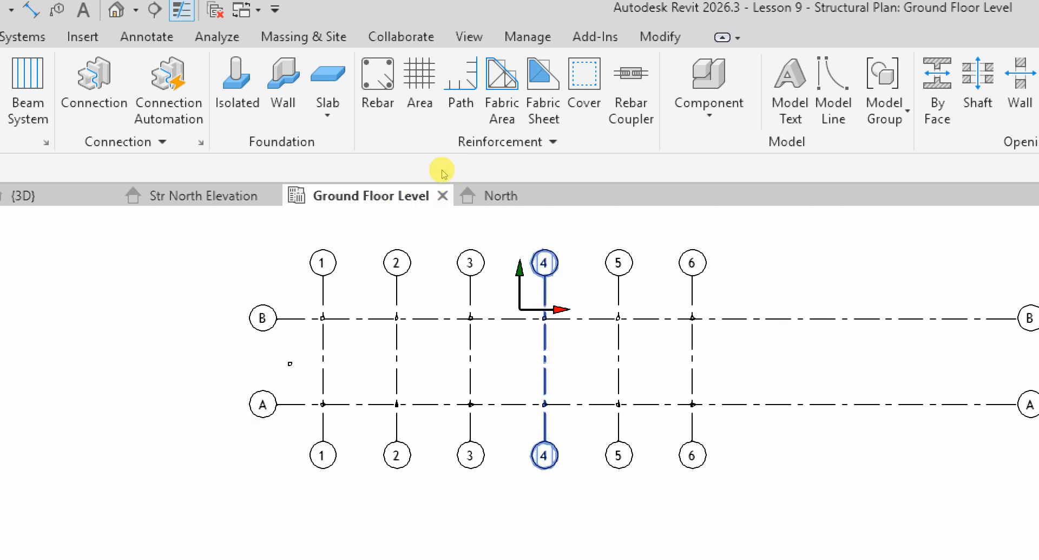
scroll(712, 401, "up", 2)
scroll(544, 174, "down", 2)
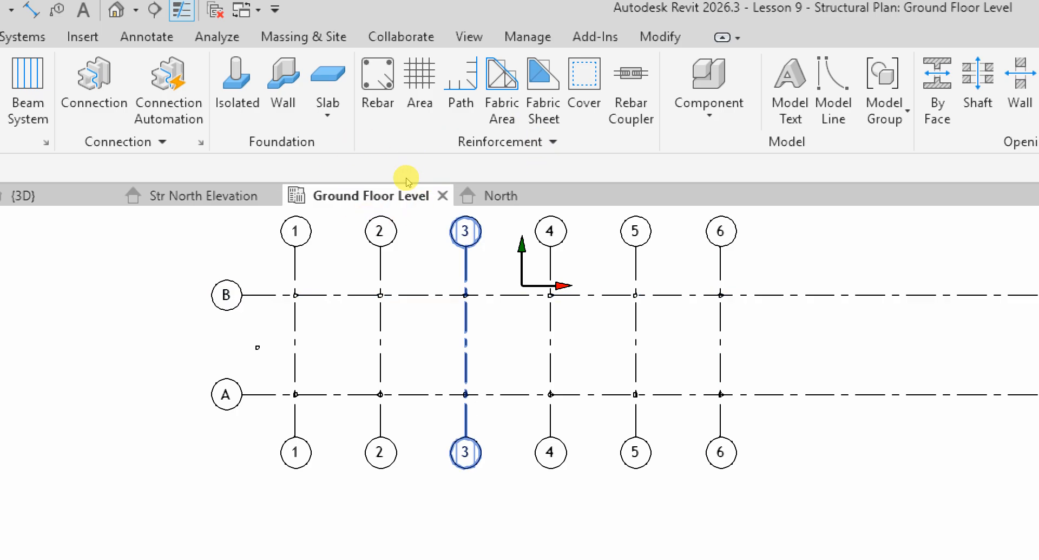
scroll(406, 163, "up", 2)
scroll(413, 211, "up", 3)
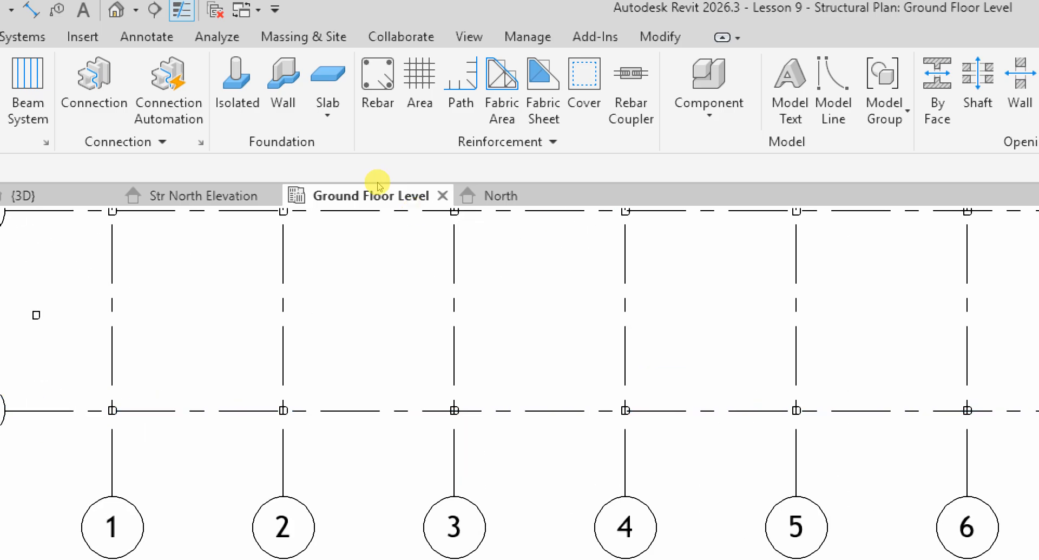
left_click(454, 411)
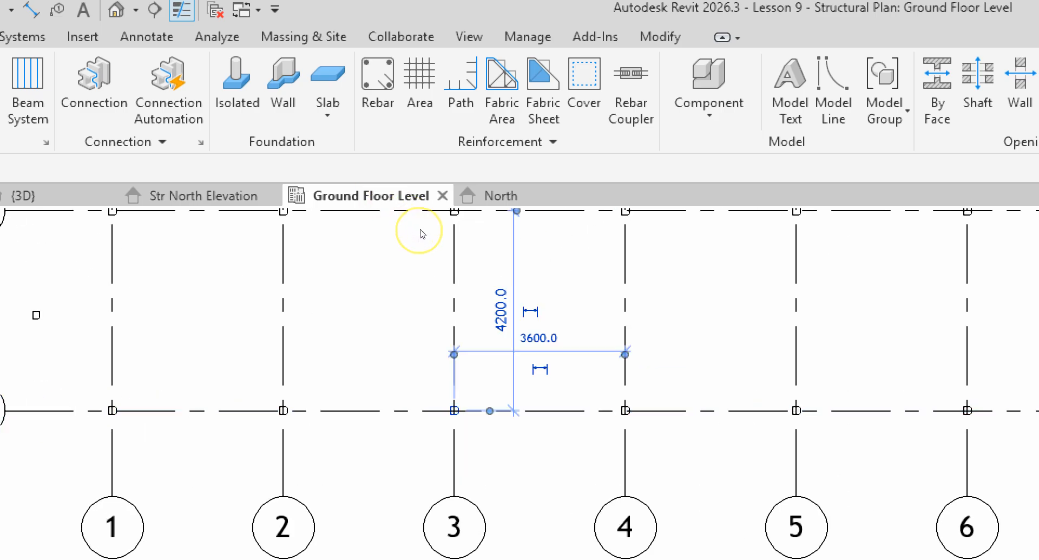
key("Delete")
scroll(408, 389, "down", 3)
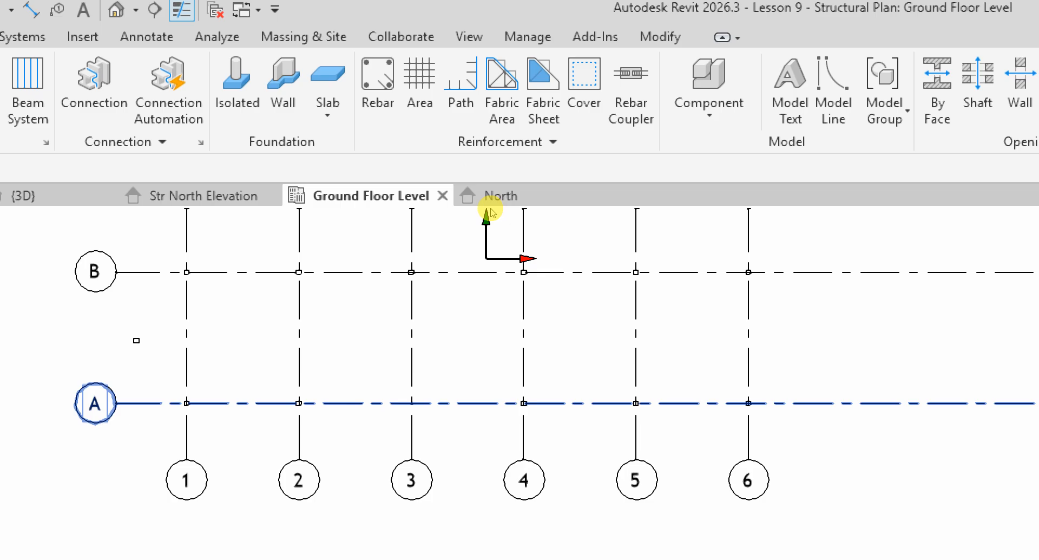
- Delete the structural column at the intersection of grids 5 and A
scroll(626, 403, "up", 2)
left_click_drag(596, 352, 678, 429)
key("Delete")
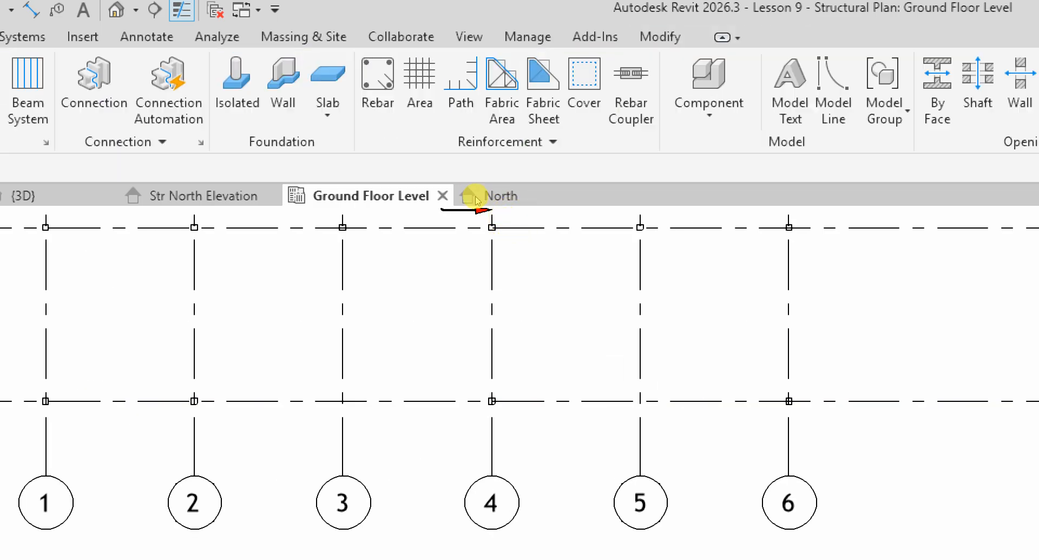
scroll(605, 382, "down", 3)
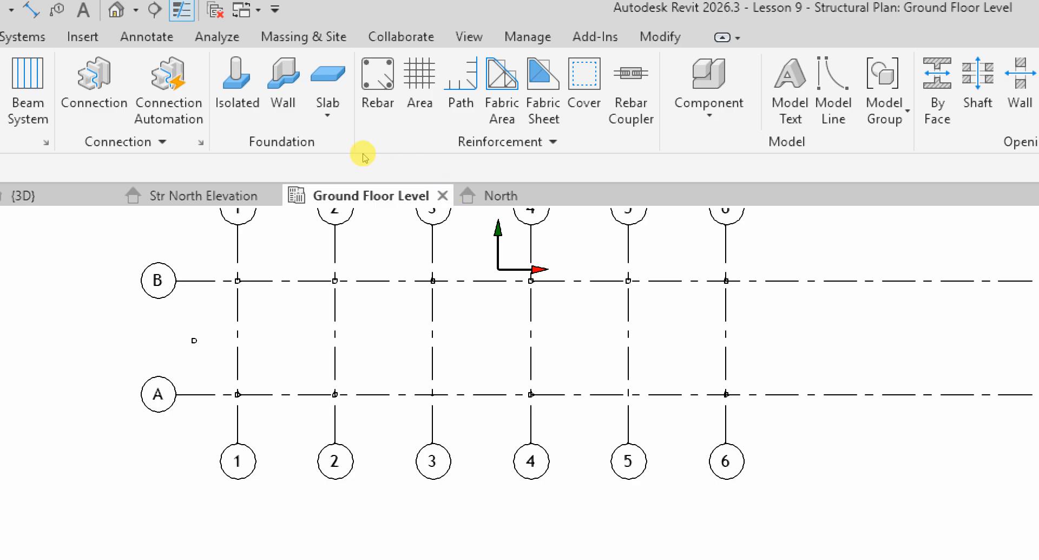
- Select the column at the intersection of grids 3 and B to inspect it, and clear the selection
scroll(404, 262, "up", 2)
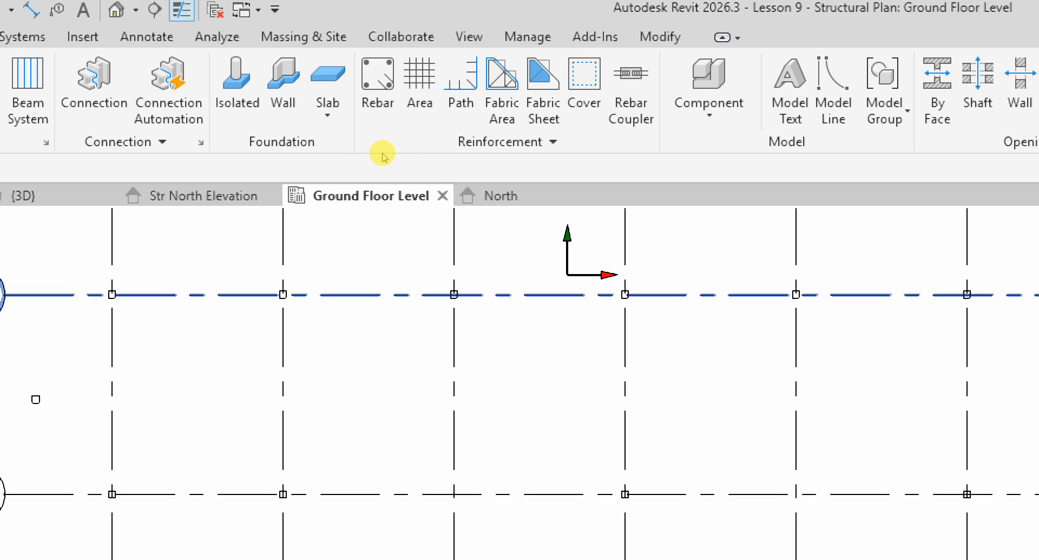
left_click_drag(414, 254, 513, 372)
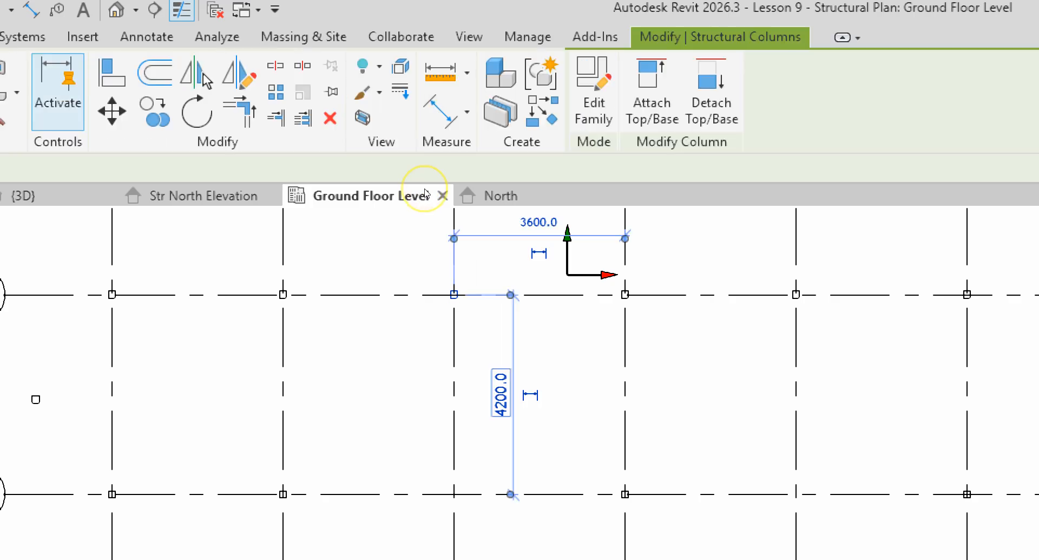
scroll(427, 193, "down", 4)
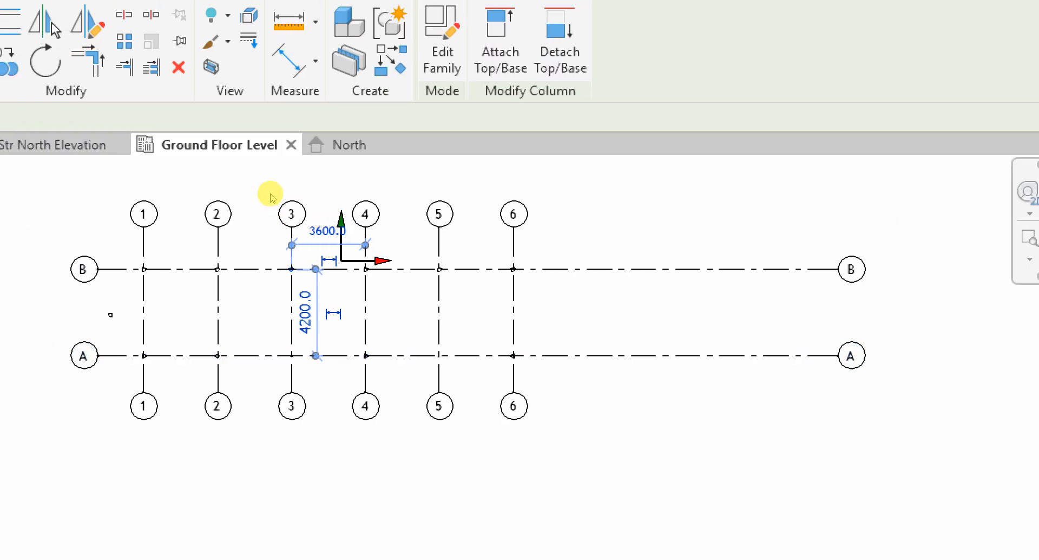
scroll(302, 185, "up", 2)
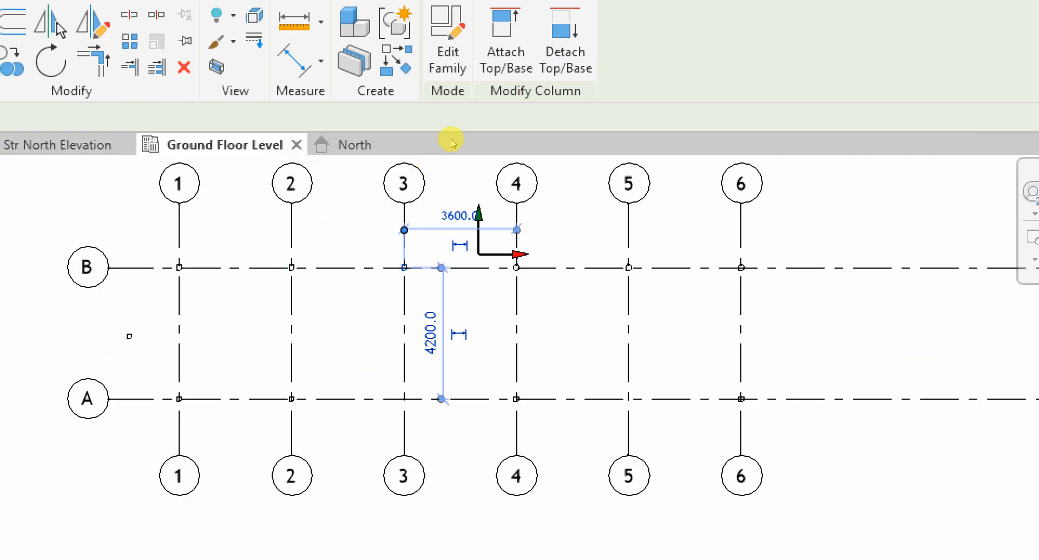
scroll(453, 155, "up", 1)
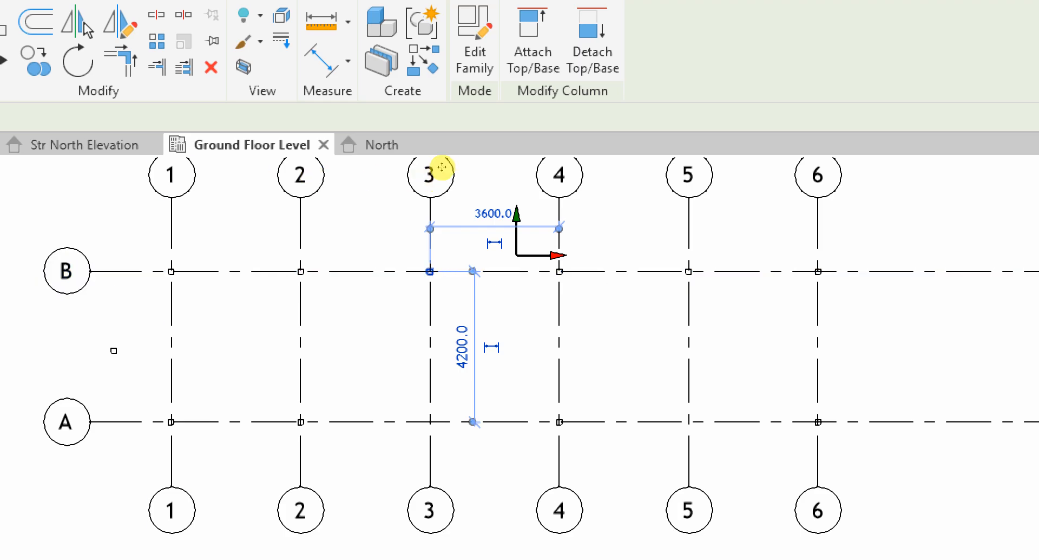
scroll(421, 163, "up", 1)
scroll(448, 163, "up", 4)
middle_click_drag(439, 208, 428, 240)
left_click(427, 206)
scroll(427, 206, "down", 3)
scroll(428, 240, "down", 5)
scroll(486, 240, "down", 3)
scroll(485, 233, "up", 4)
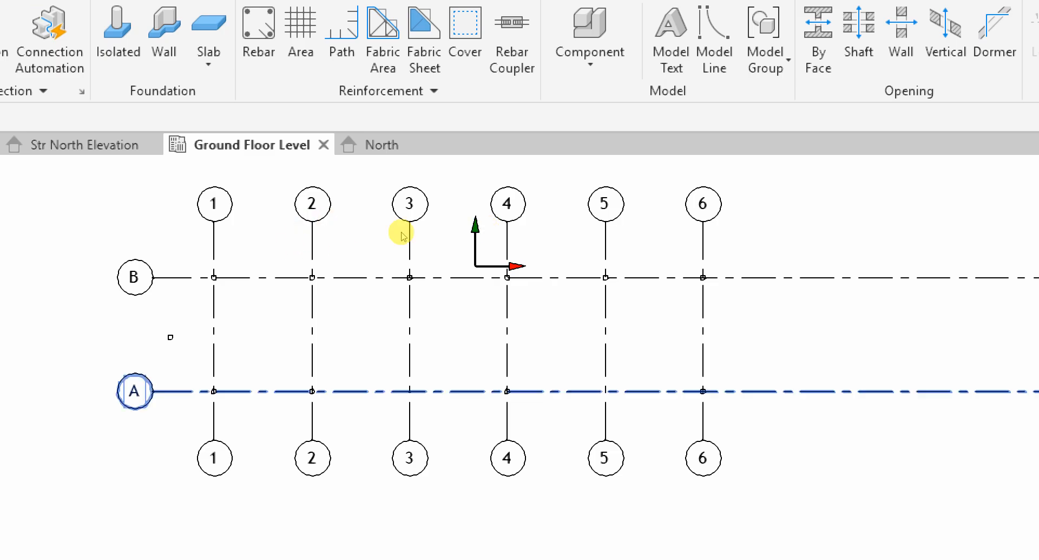
- Select the structural column at the intersection of grids 4 and A
scroll(485, 225, "up", 4)
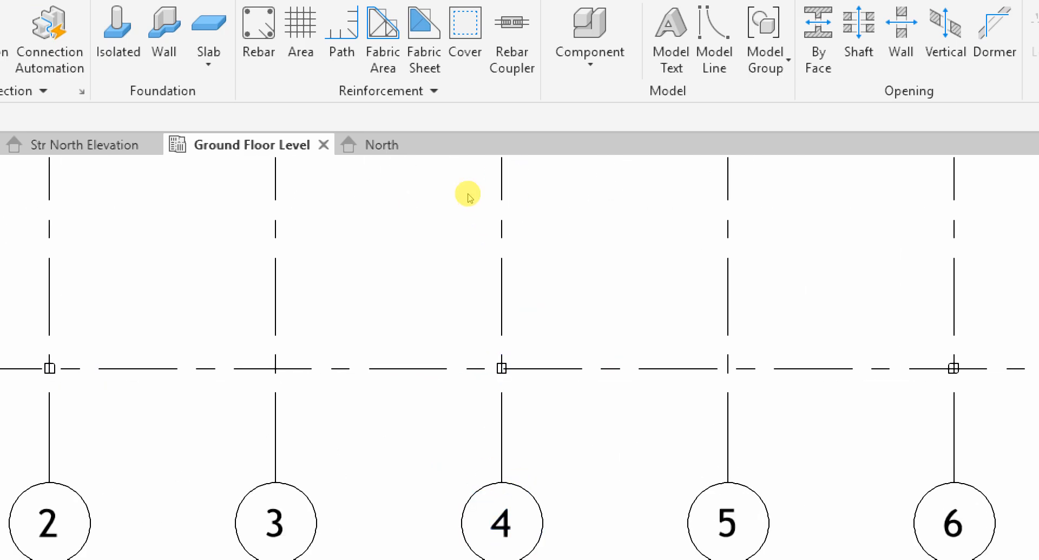
left_click_drag(504, 222, 521, 238)
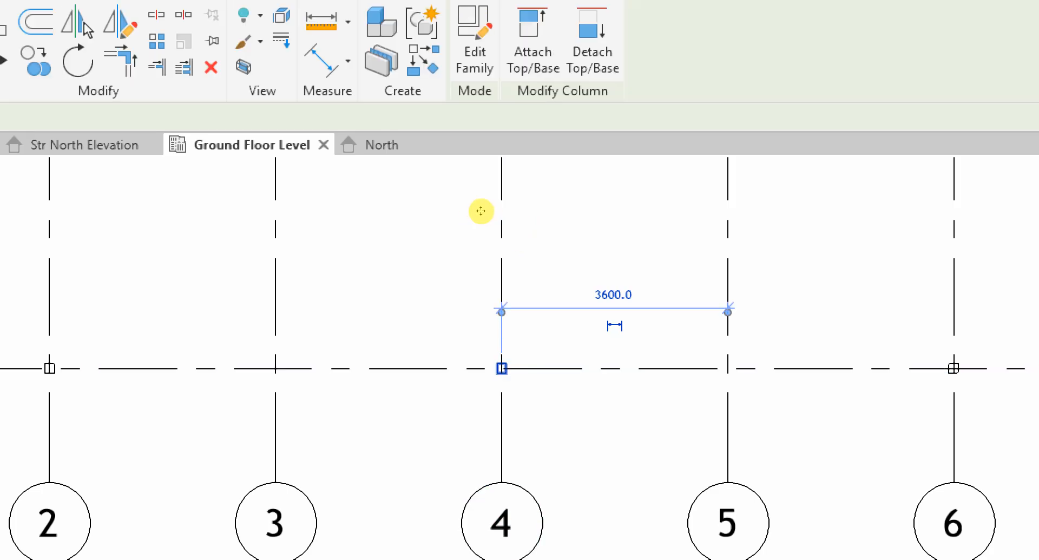
scroll(481, 211, "down", 5)
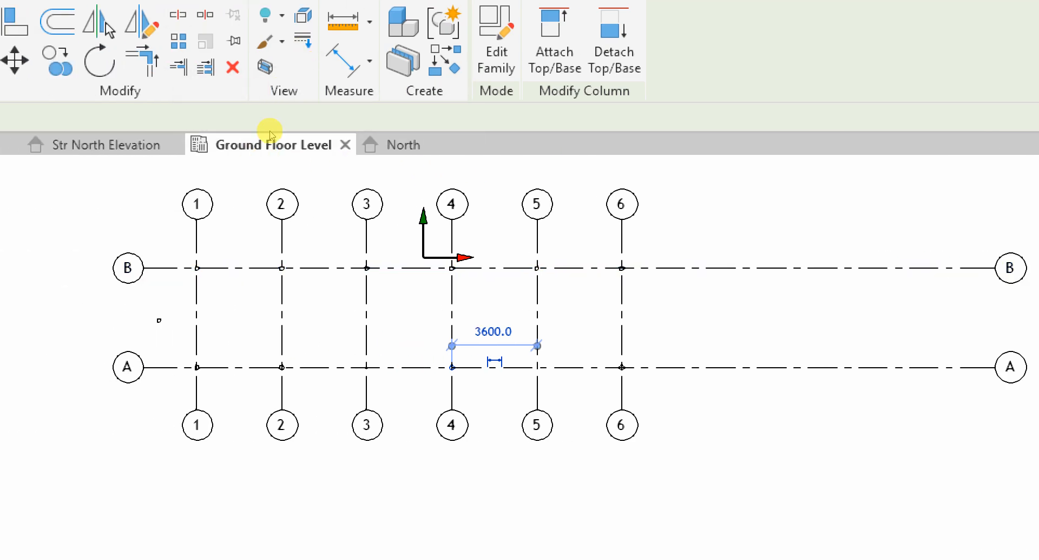
- Clear the current selection and select the structural column at the intersection of grids 3 and B
left_click(340, 155)
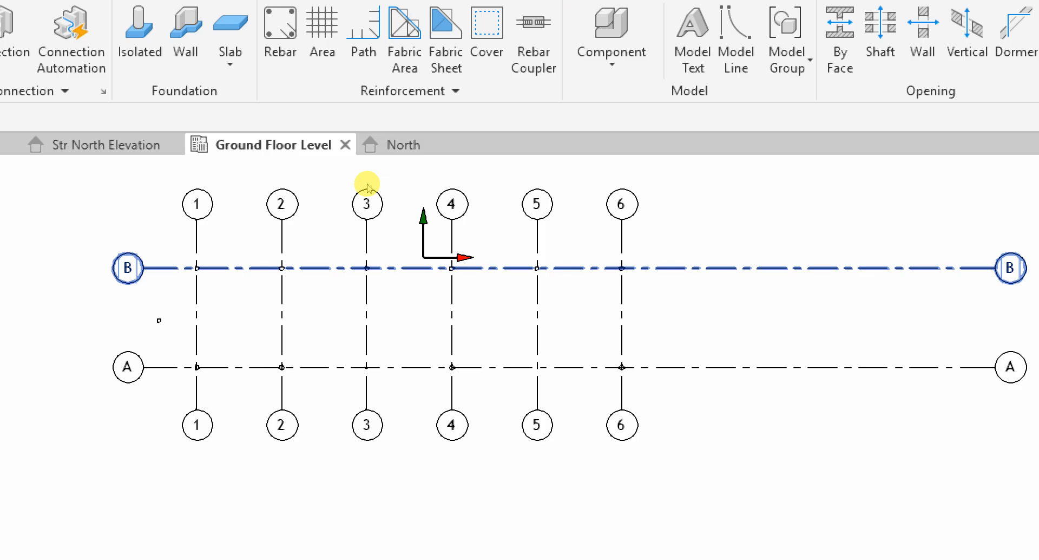
scroll(356, 174, "up", 1)
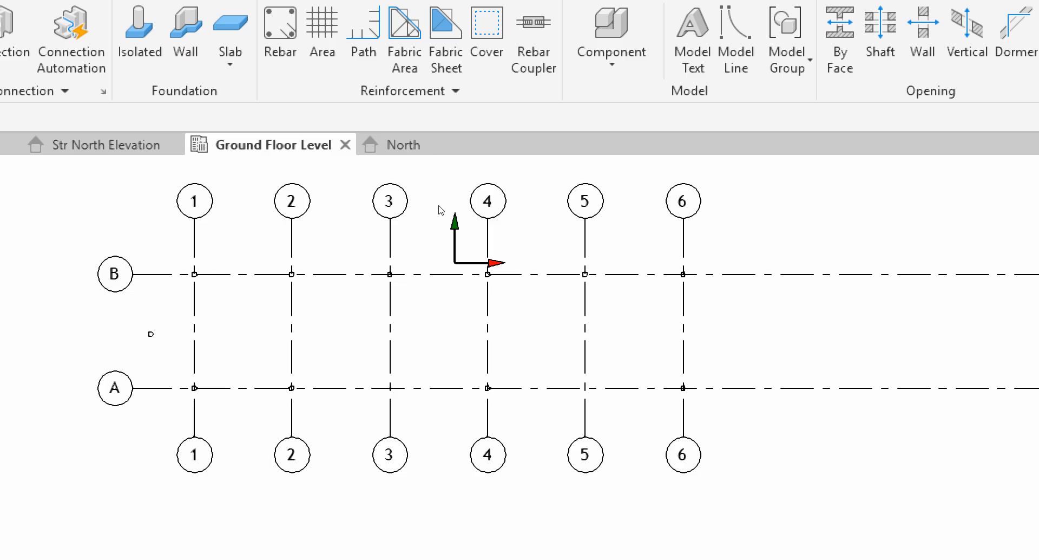
left_click_drag(347, 253, 452, 348)
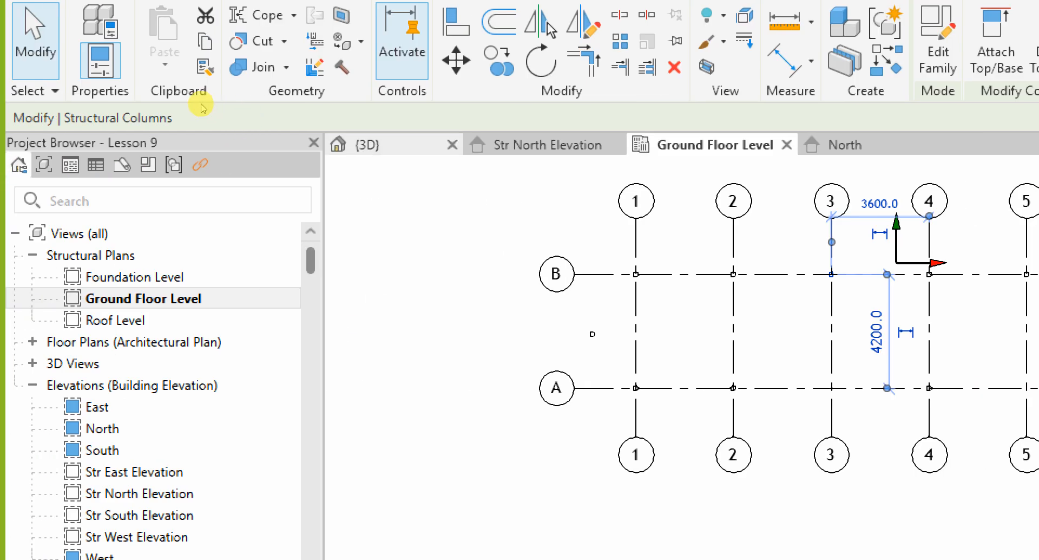
- Switch to the 3D view and turn on Reveal Hidden Elements
key("ctrl+Tab")
scroll(575, 346, "down", 5)
scroll(644, 373, "up", 8)
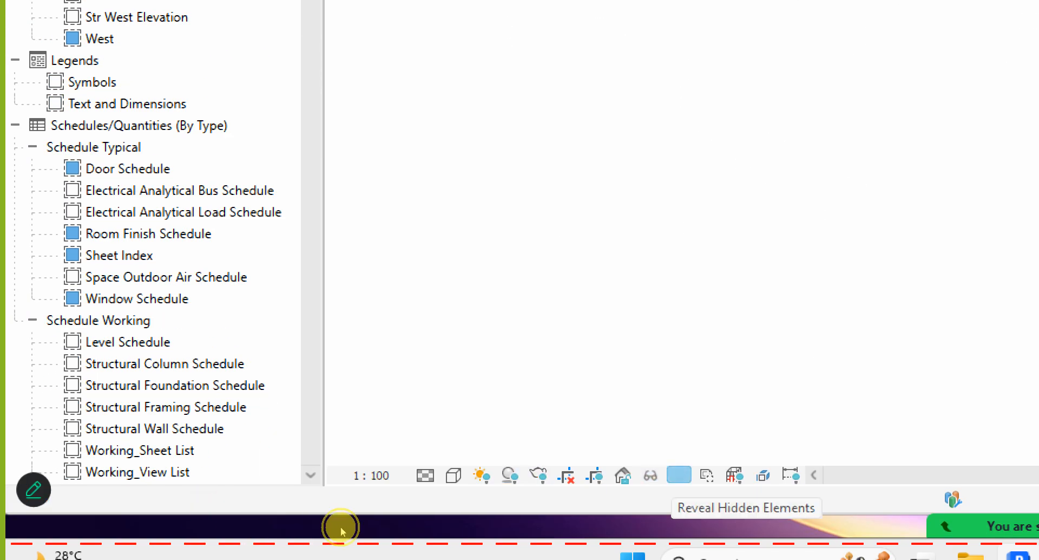
left_click(679, 475)
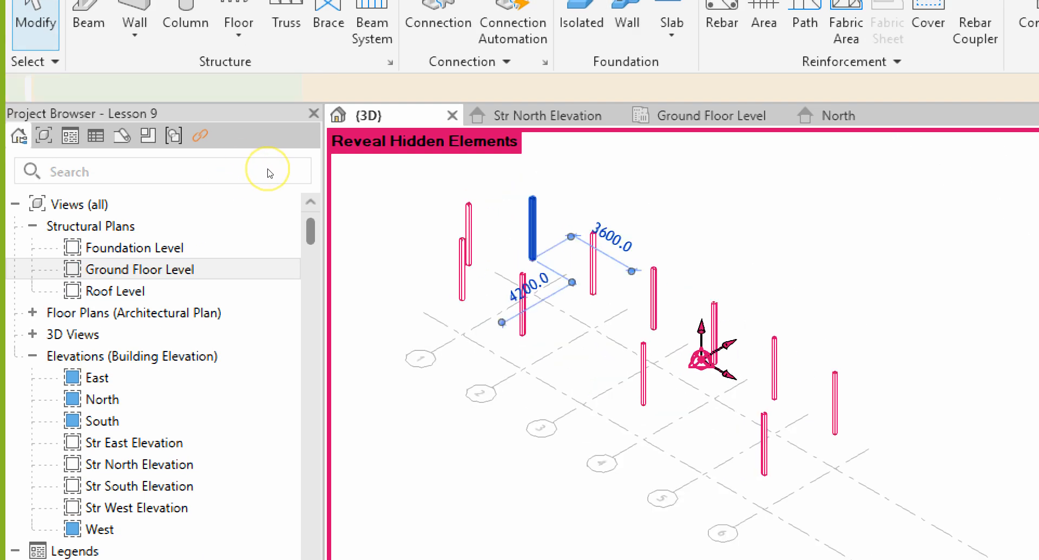
- Select all instances of the structural column in the entire project, unhide their category, and turn off Reveal Hidden Elements
right_click(303, 135)
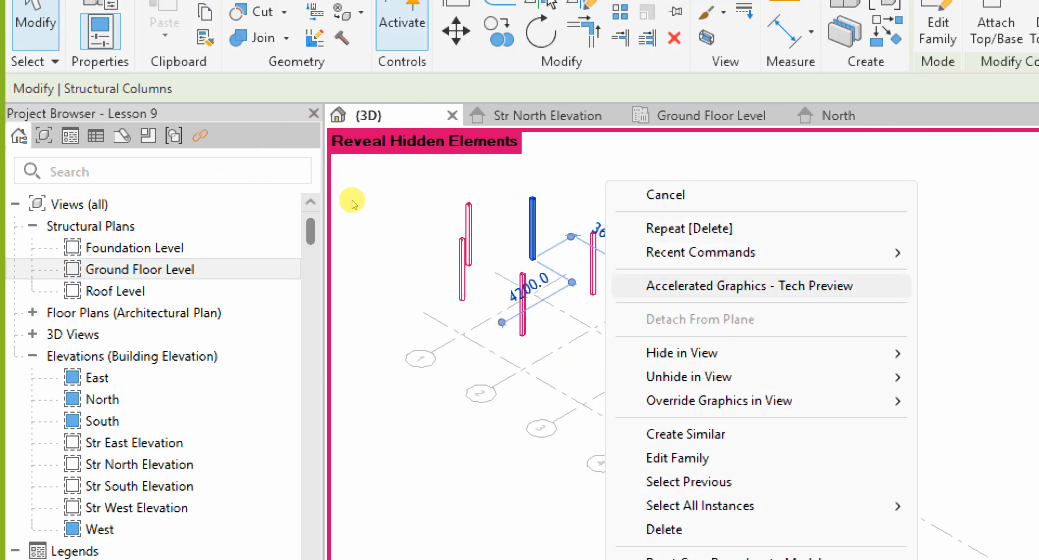
mouse_move(700, 505)
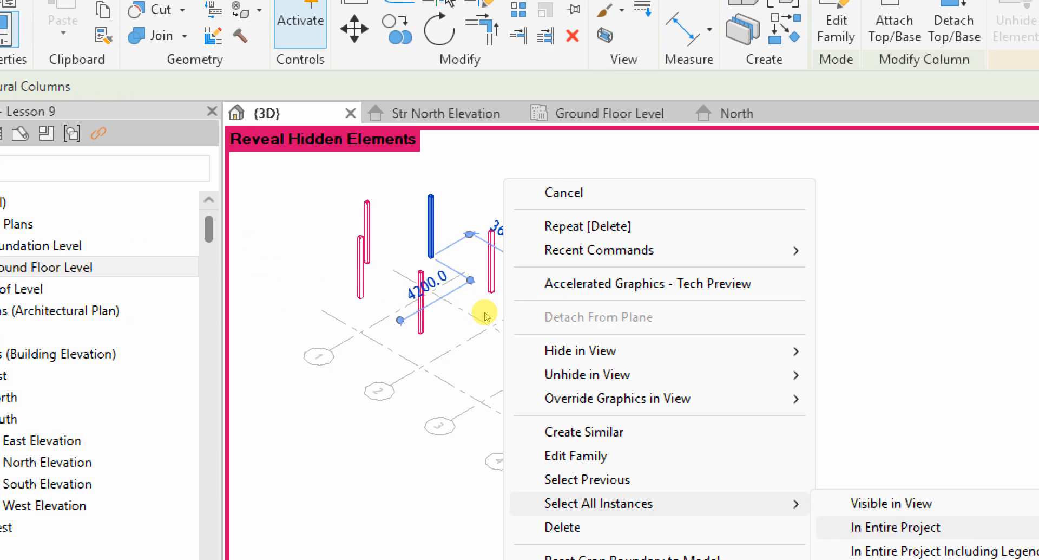
left_click(959, 529)
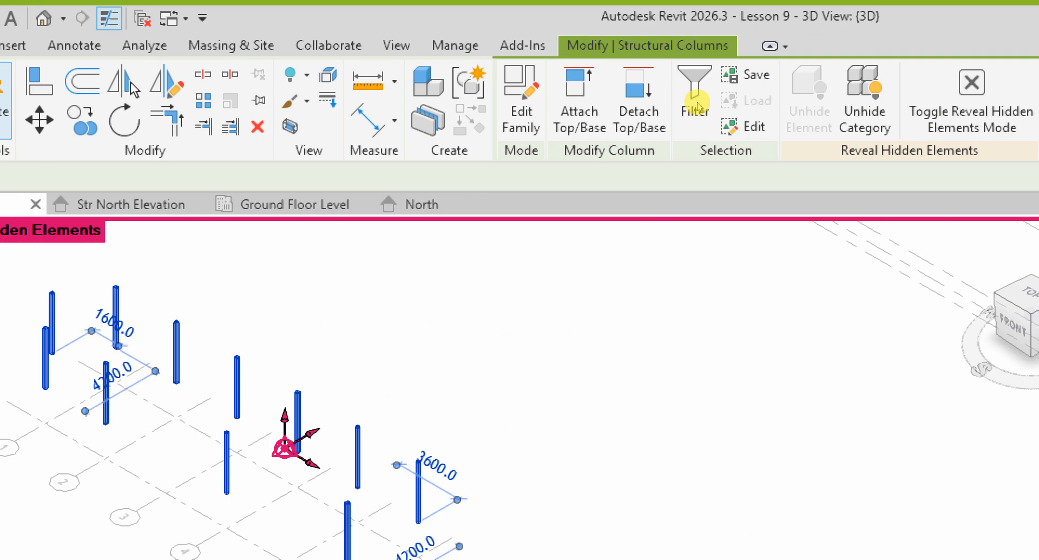
left_click(825, 102)
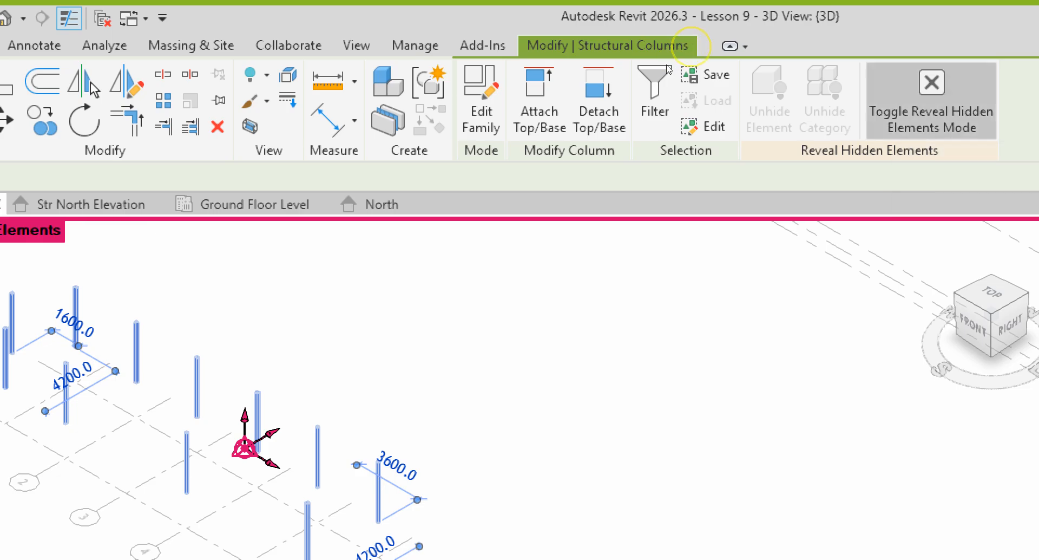
scroll(489, 198, "down", 5)
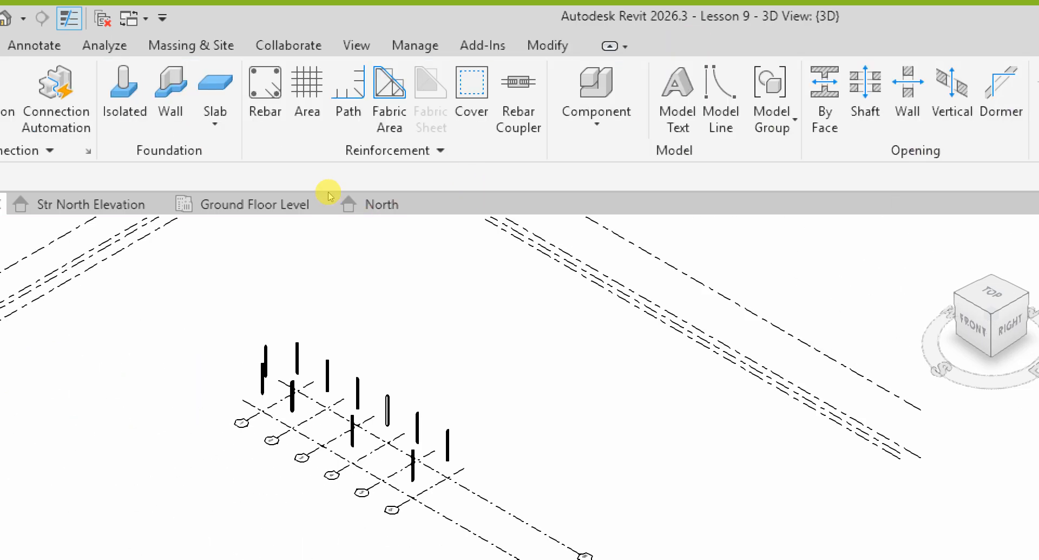
- Select the structural column at the intersection of grids 2 and A in the 3D view
scroll(315, 182, "up", 4)
scroll(418, 214, "up", 3)
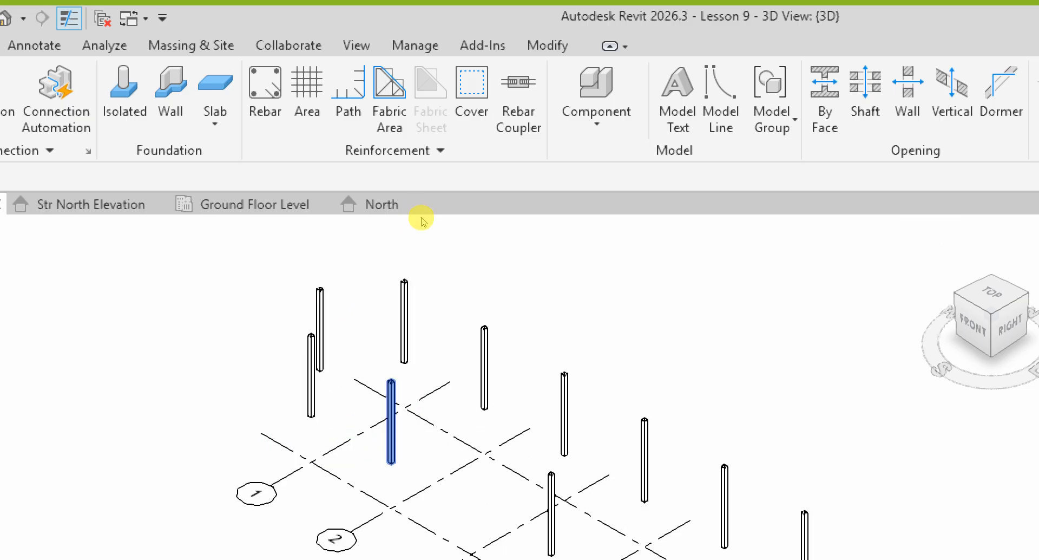
scroll(428, 221, "down", 5)
scroll(432, 221, "up", 4)
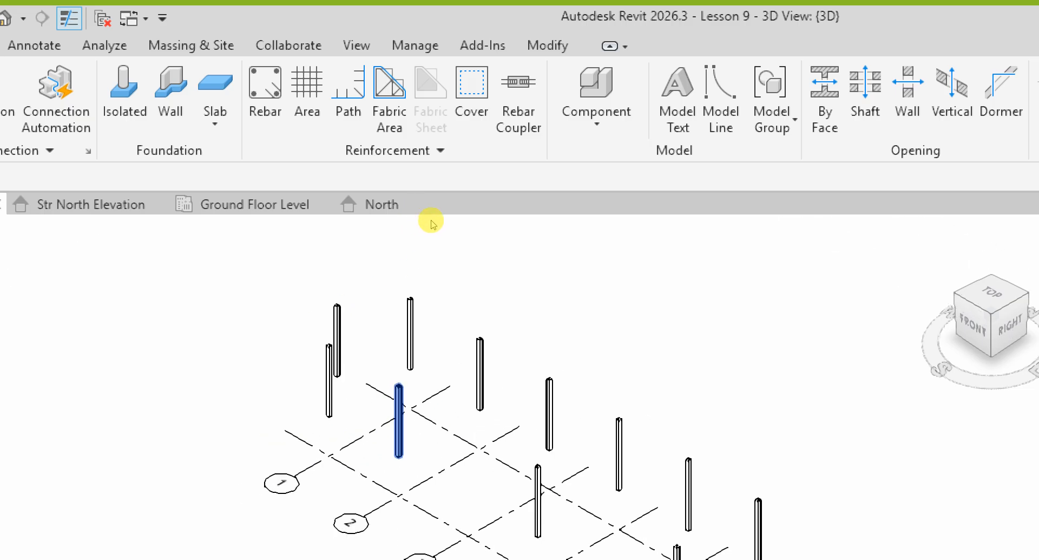
left_click(428, 221)
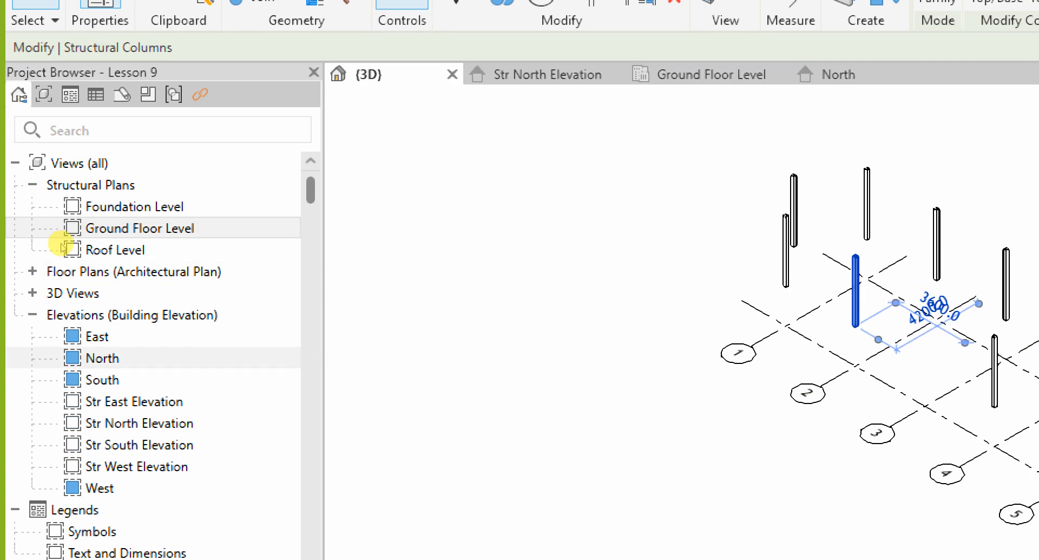
- Open the North elevation, clear the selection, and set the view's detail level to Fine
double_click(49, 245)
scroll(337, 85, "down", 5)
scroll(301, 204, "down", 2)
scroll(328, 239, "up", 7)
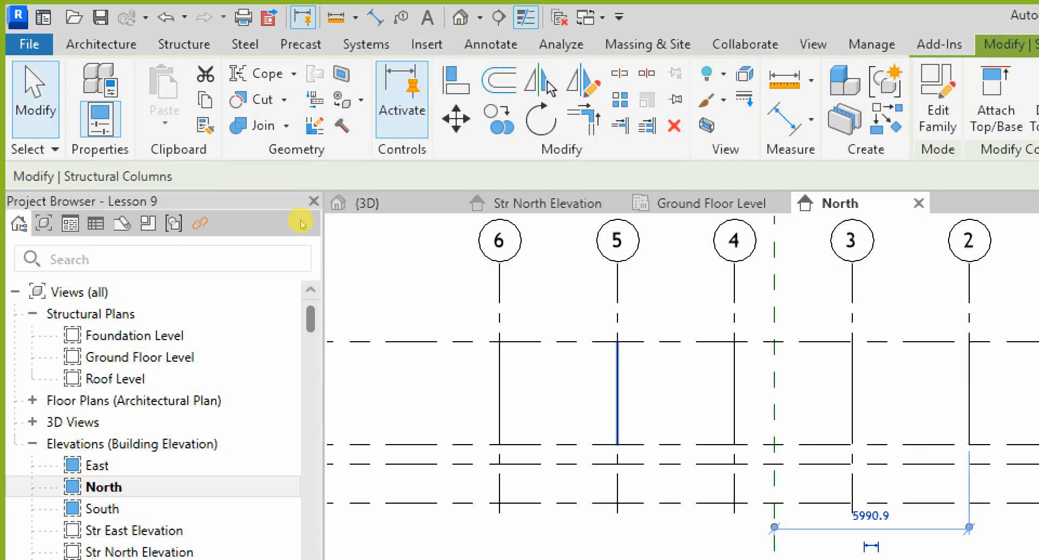
left_click(271, 202)
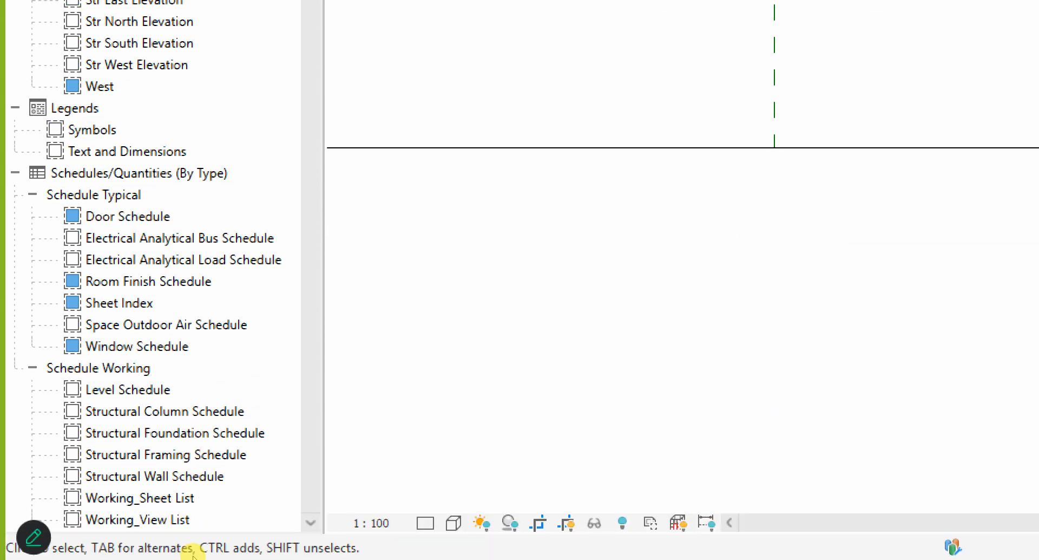
left_click(426, 522)
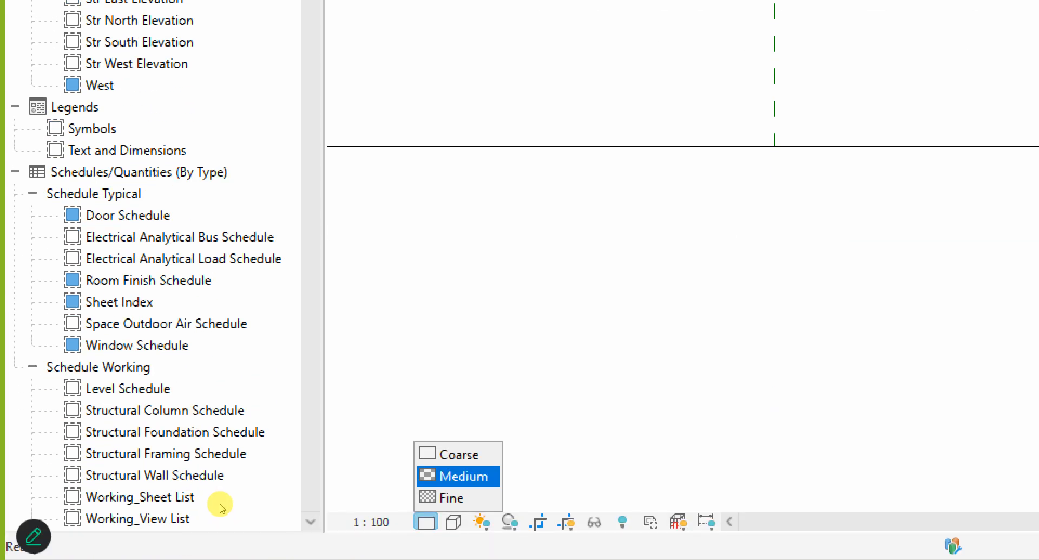
left_click(451, 498)
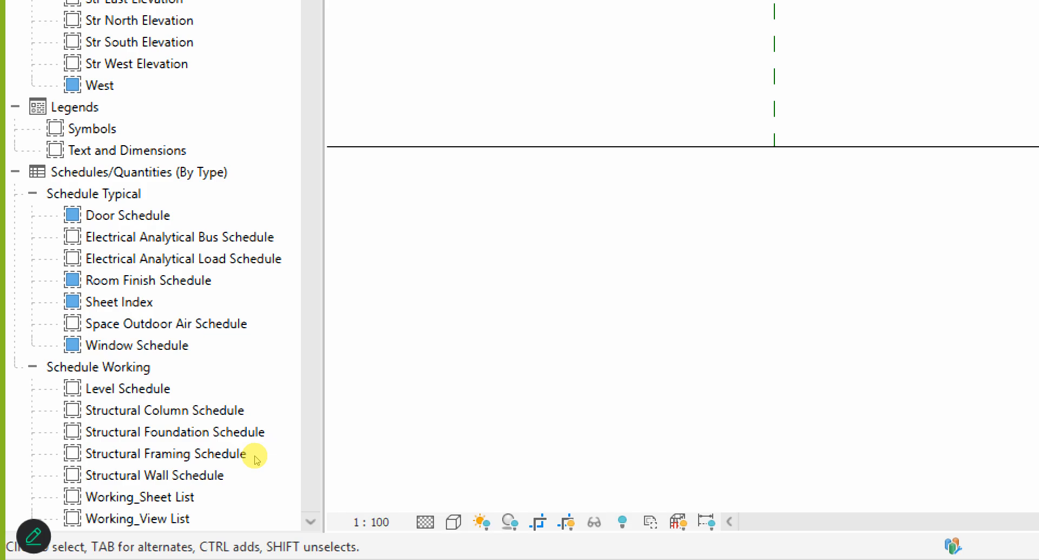
- Examine the columns against the levels in the North elevation, selecting the one at grid 6, and clear the selection
scroll(508, 347, "down", 3)
scroll(482, 211, "up", 5)
scroll(670, 319, "down", 4)
scroll(499, 317, "up", 2)
scroll(626, 353, "up", 4)
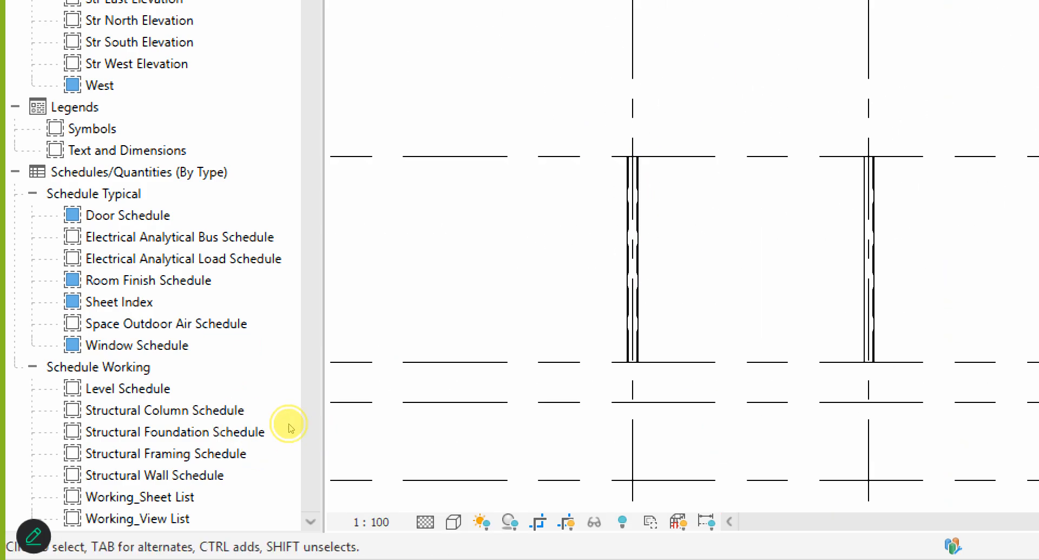
left_click(632, 333)
scroll(613, 336, "down", 5)
scroll(304, 434, "down", 6)
scroll(422, 434, "up", 5)
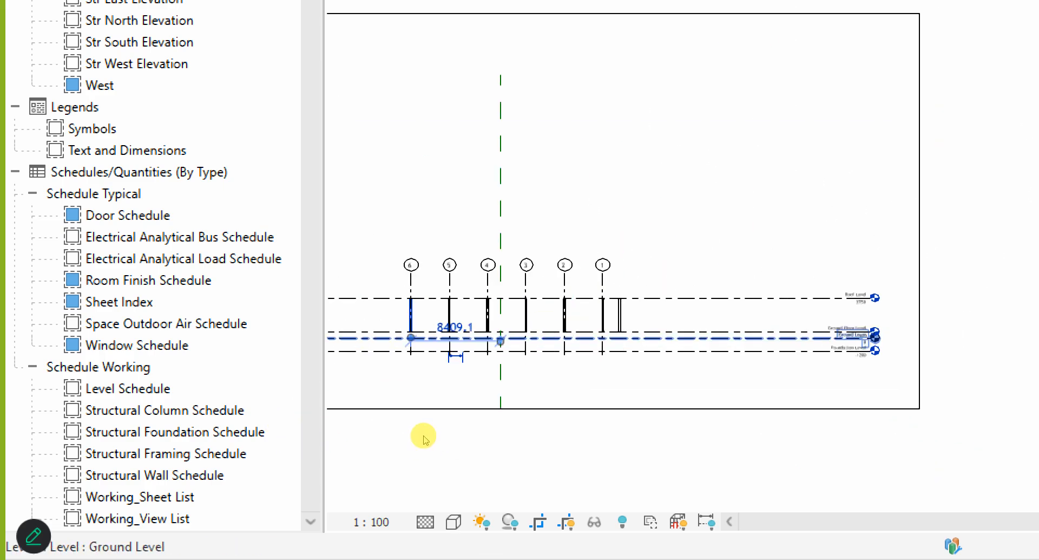
scroll(422, 433, "up", 3)
scroll(418, 421, "down", 5)
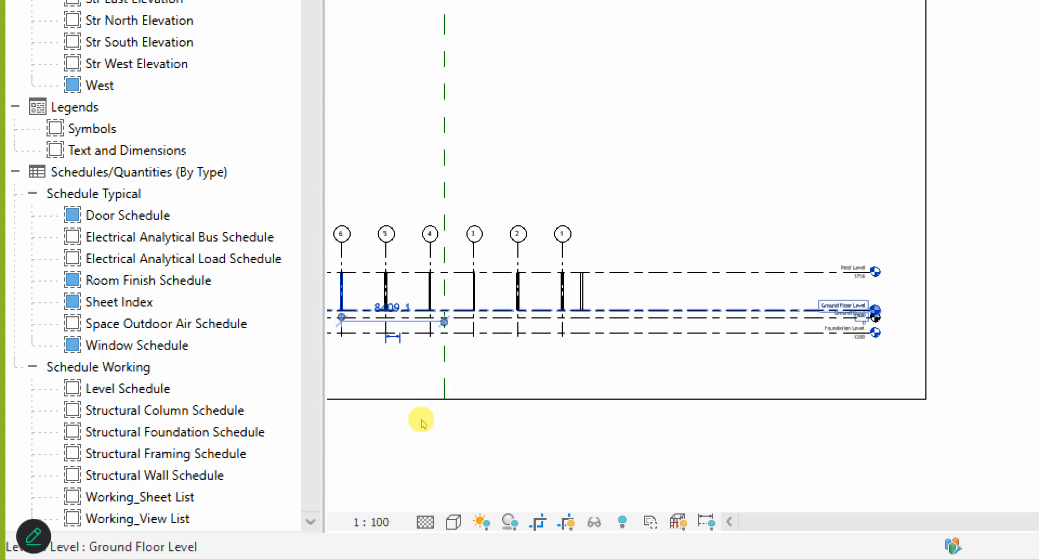
scroll(291, 401, "up", 3)
scroll(319, 408, "up", 6)
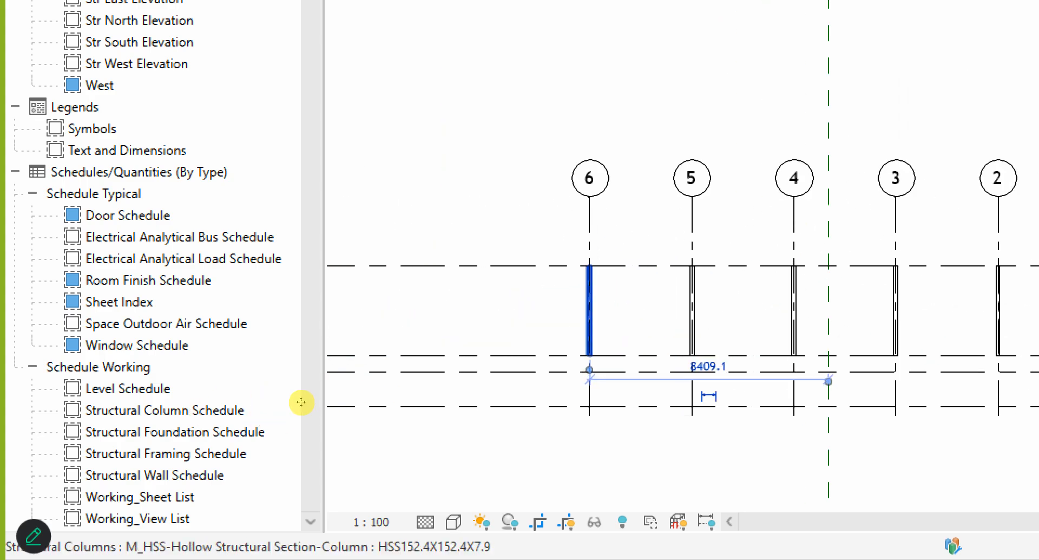
left_click(253, 376)
scroll(277, 421, "down", 5)
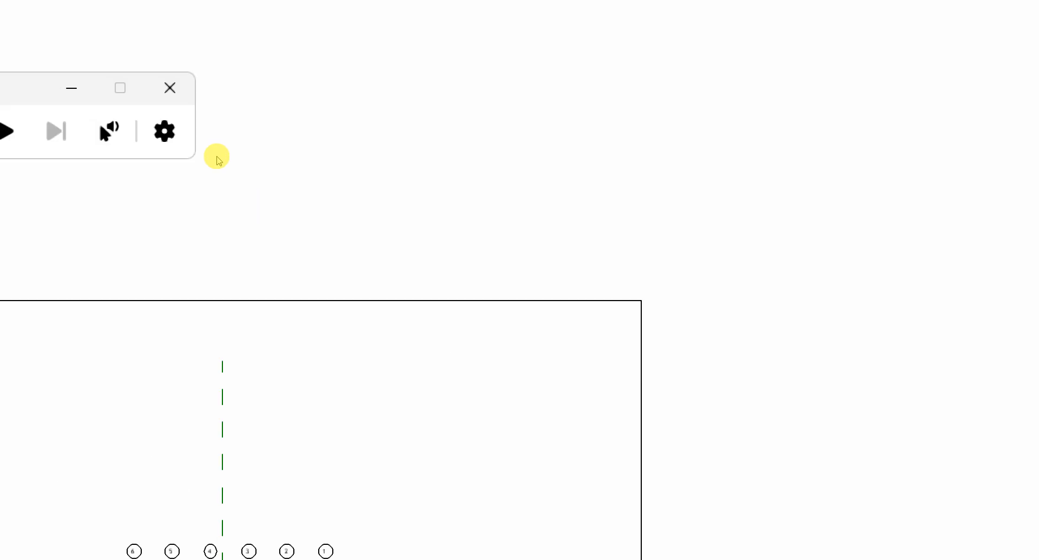
- Reduce the screen Magnifier's zoom to 100%
key("super+minus")
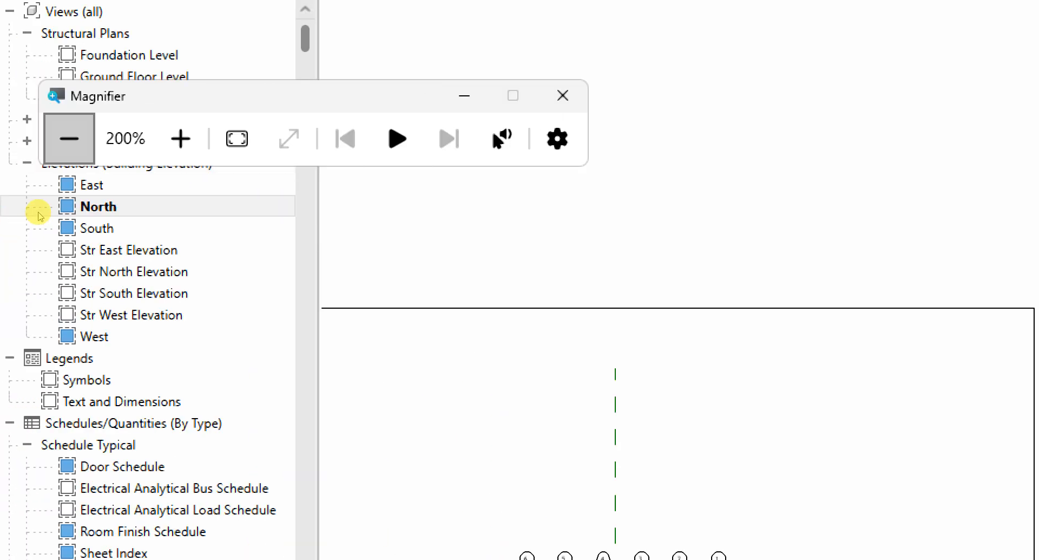
scroll(306, 364, "up", 5)
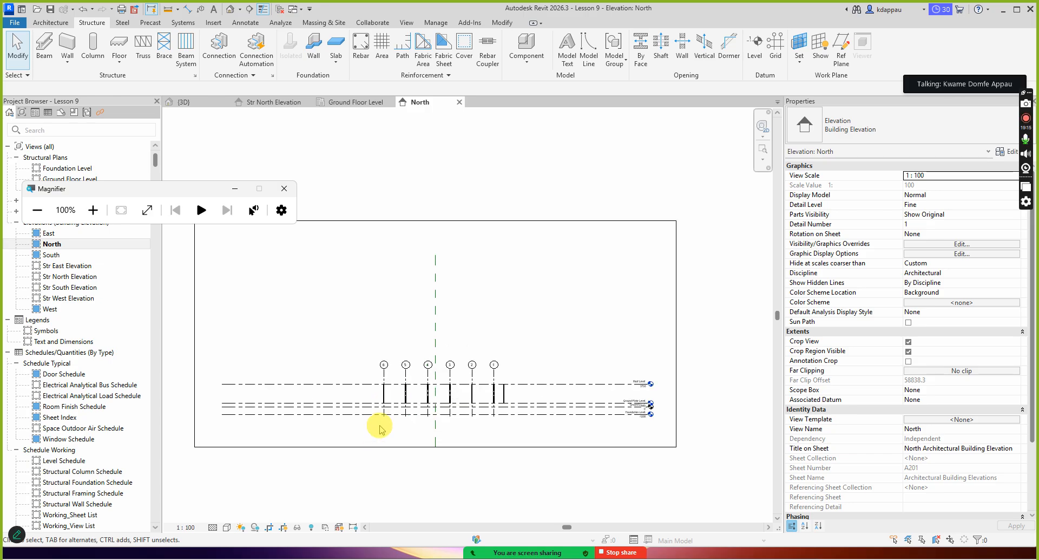
- Open the meeting's participants list, look through the attendees, and close the list to return to the North elevation
mouse_move(485, 558)
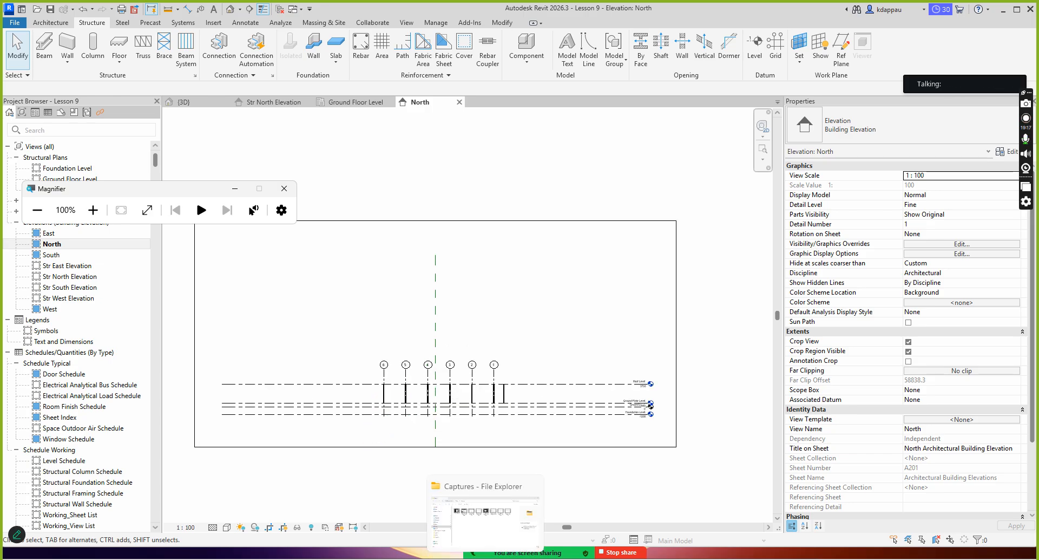
mouse_move(522, 552)
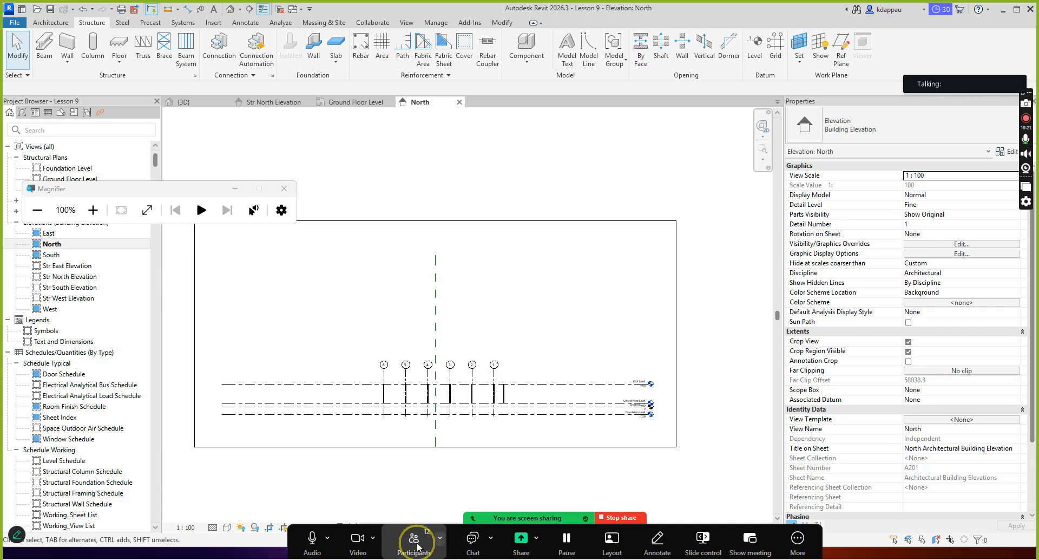
left_click(422, 544)
scroll(484, 328, "down", 3)
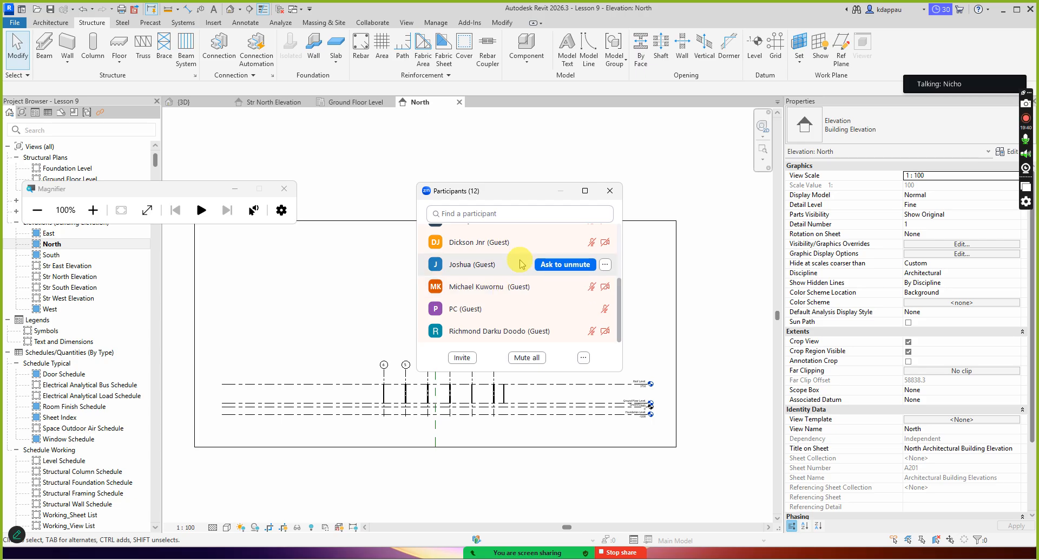
scroll(510, 304, "up", 3)
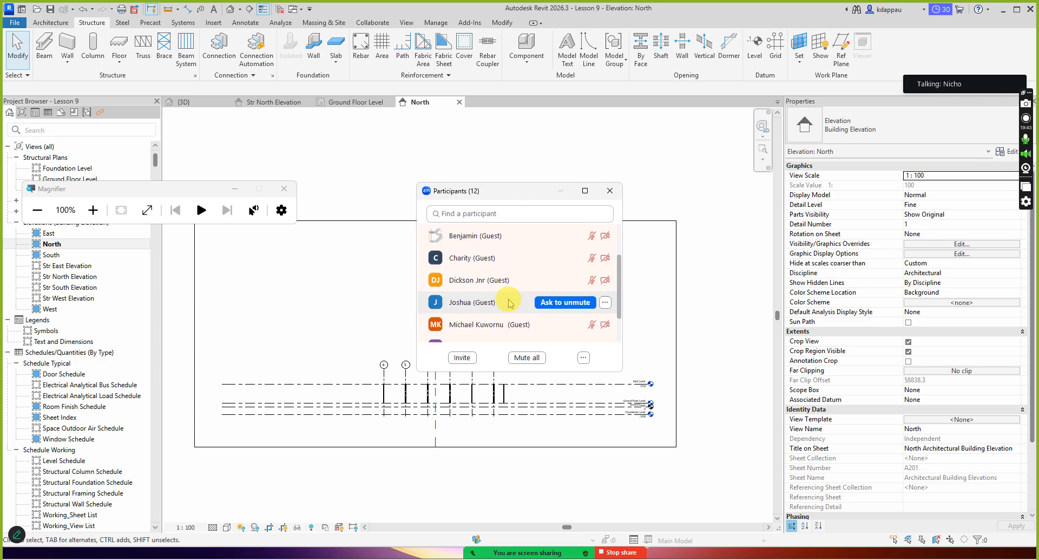
scroll(511, 304, "up", 2)
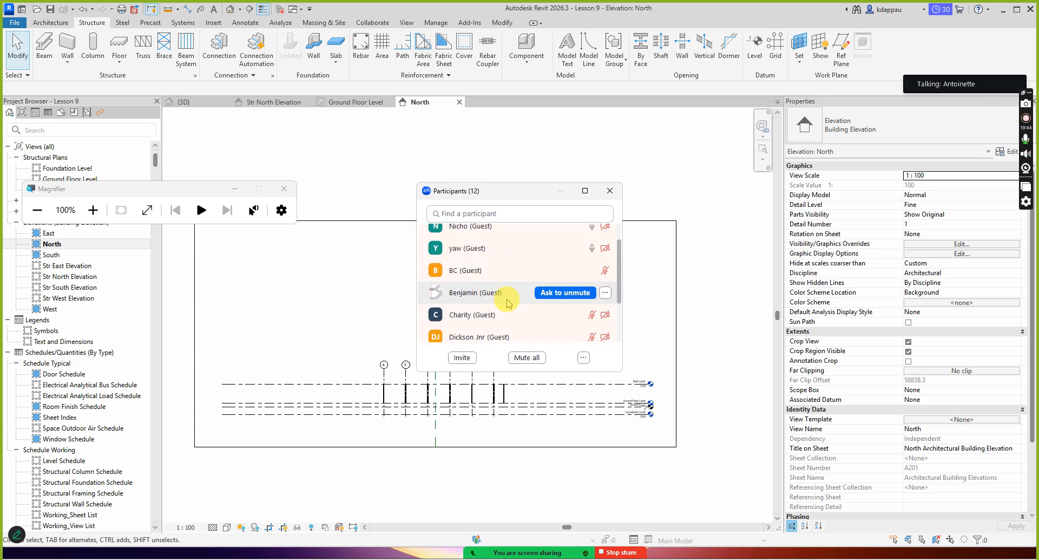
scroll(509, 303, "up", 2)
scroll(509, 303, "up", 1)
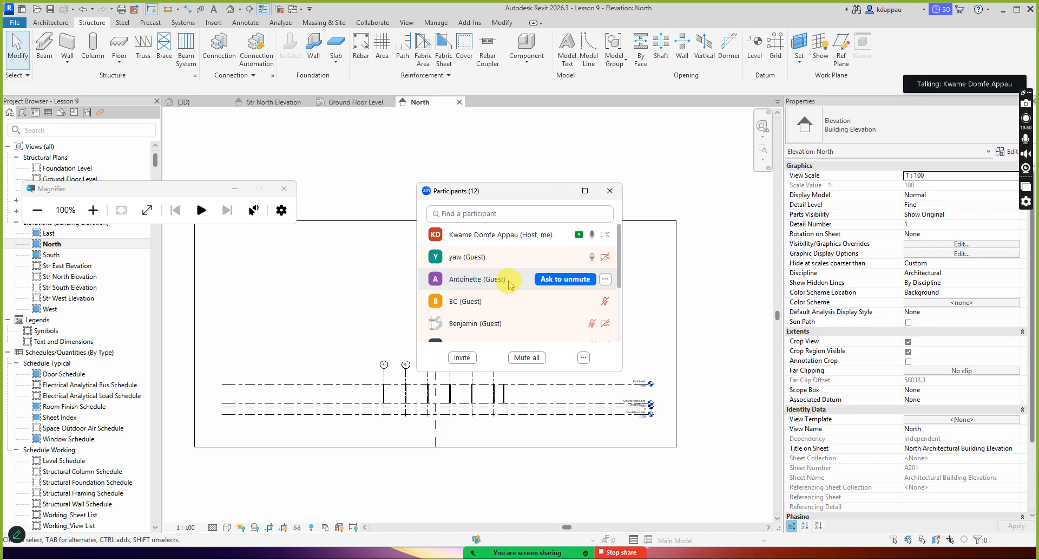
left_click(513, 265)
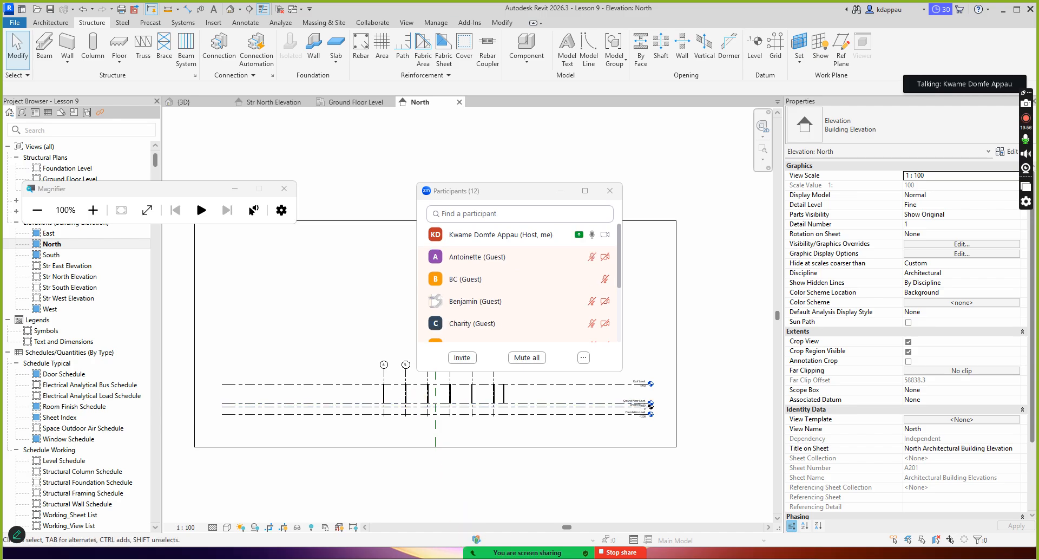
mouse_move(485, 554)
left_click(484, 524)
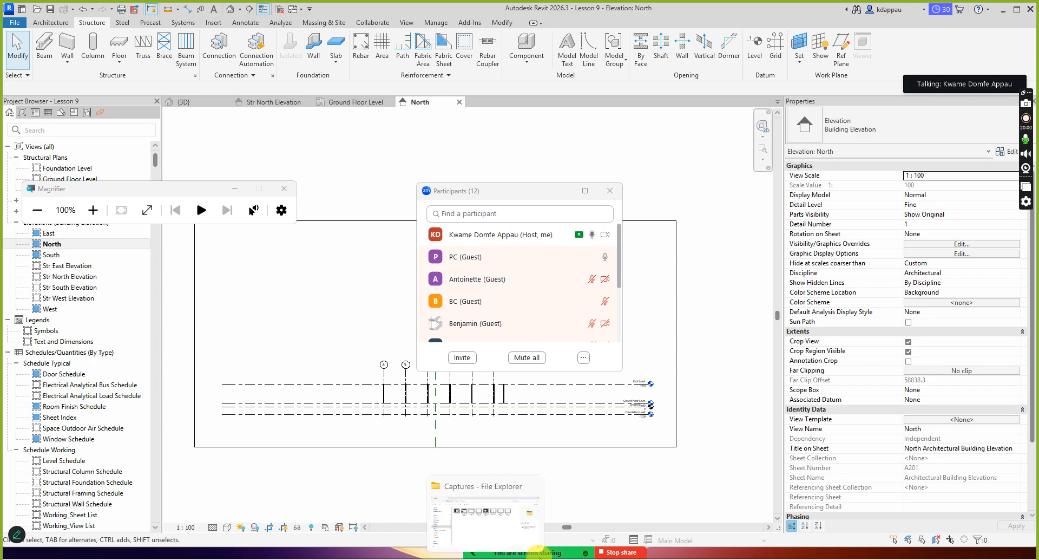
mouse_move(547, 555)
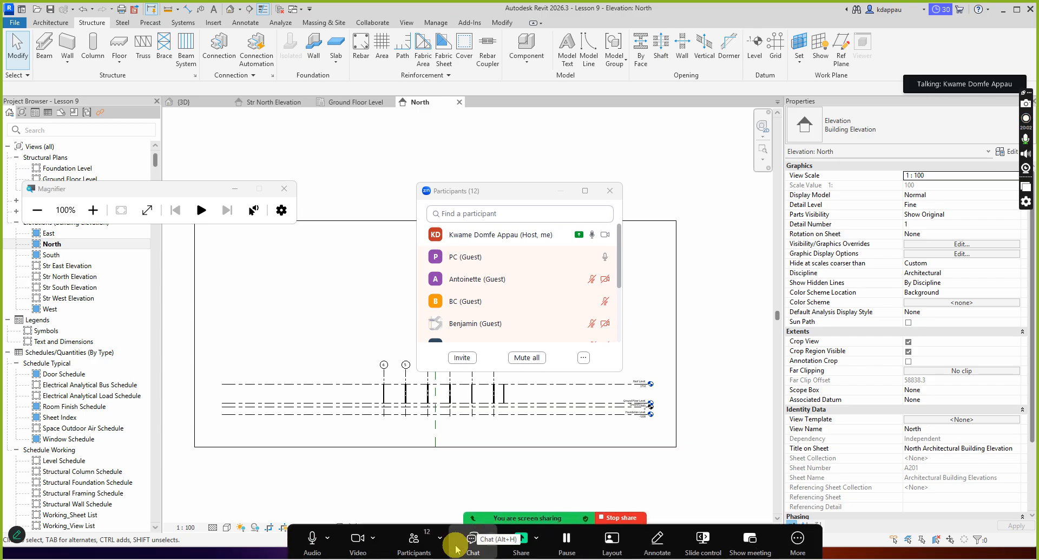
left_click(416, 544)
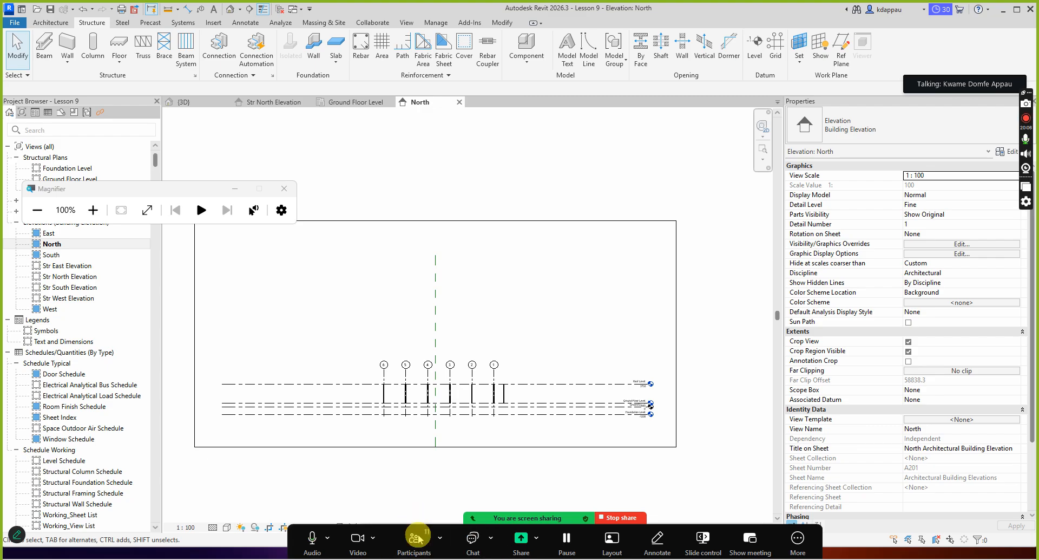
scroll(357, 357, "up", 5)
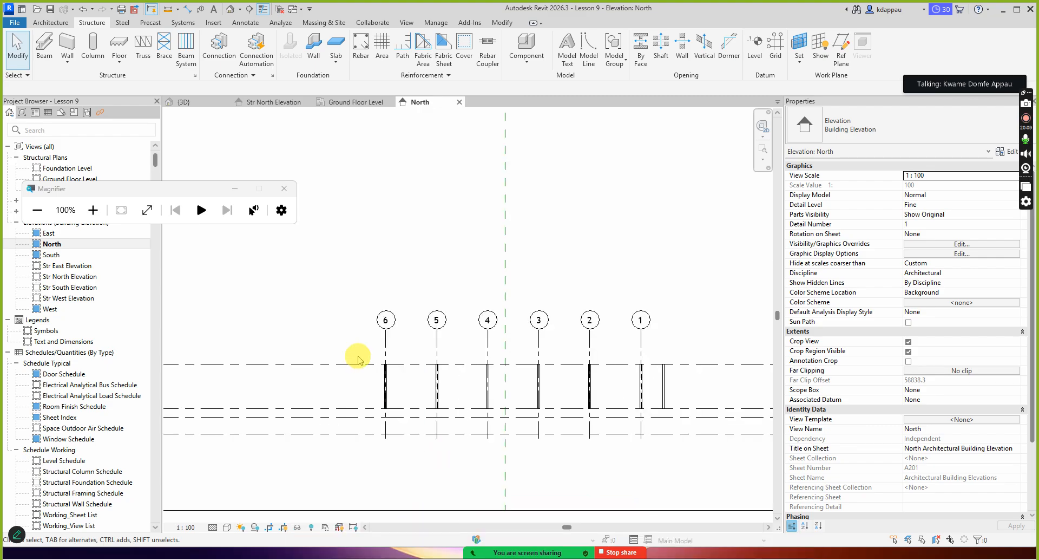
- Examine the columns on grids 6 to 1 against the level lines in the North elevation
scroll(350, 339, "up", 1)
scroll(387, 374, "up", 3)
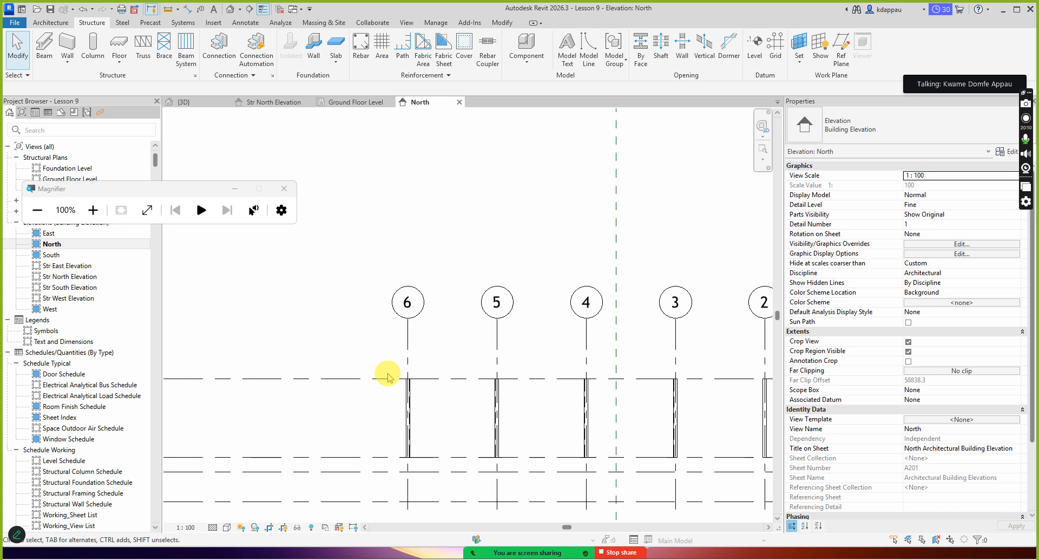
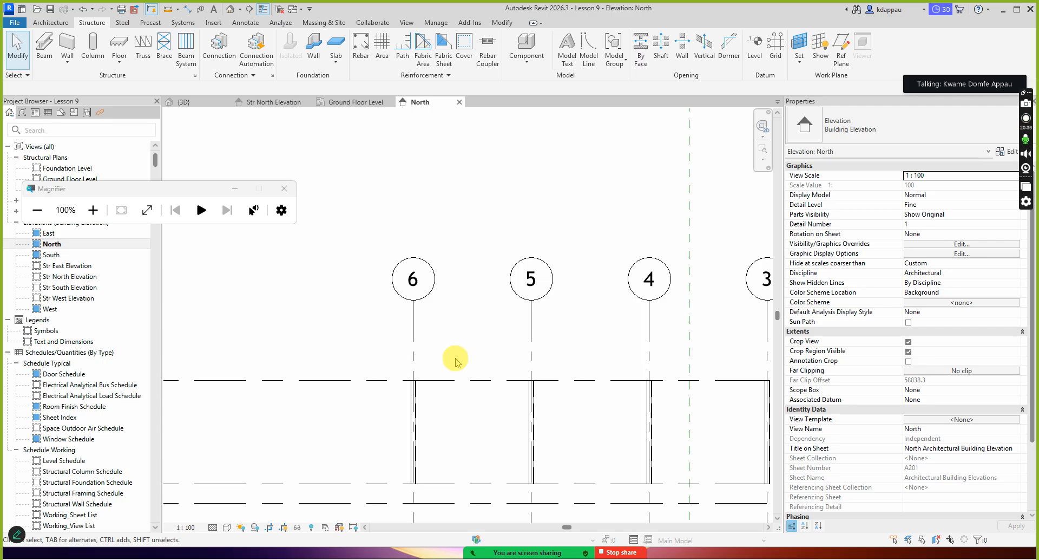
left_click(454, 368)
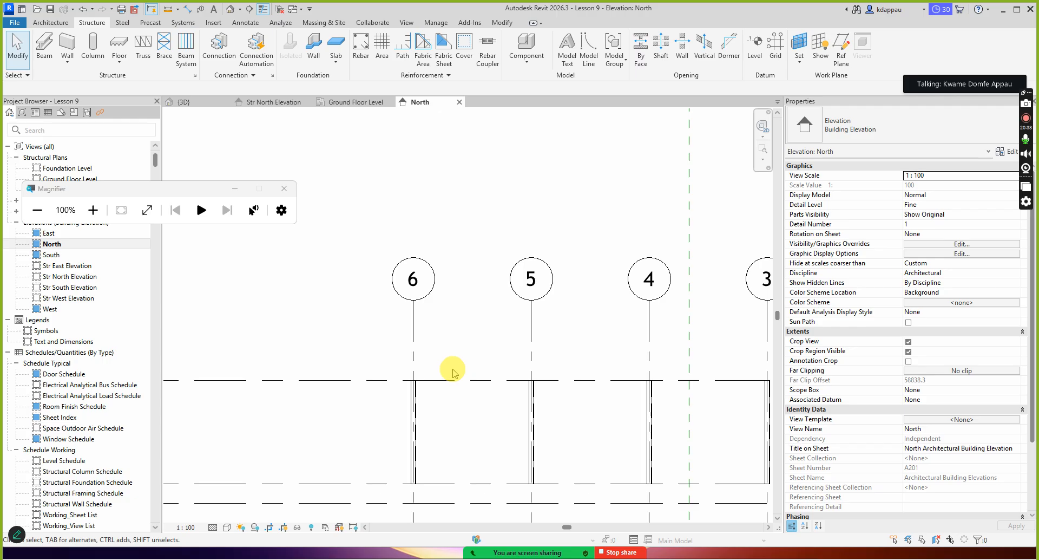
scroll(461, 390, "down", 1)
scroll(468, 393, "up", 2)
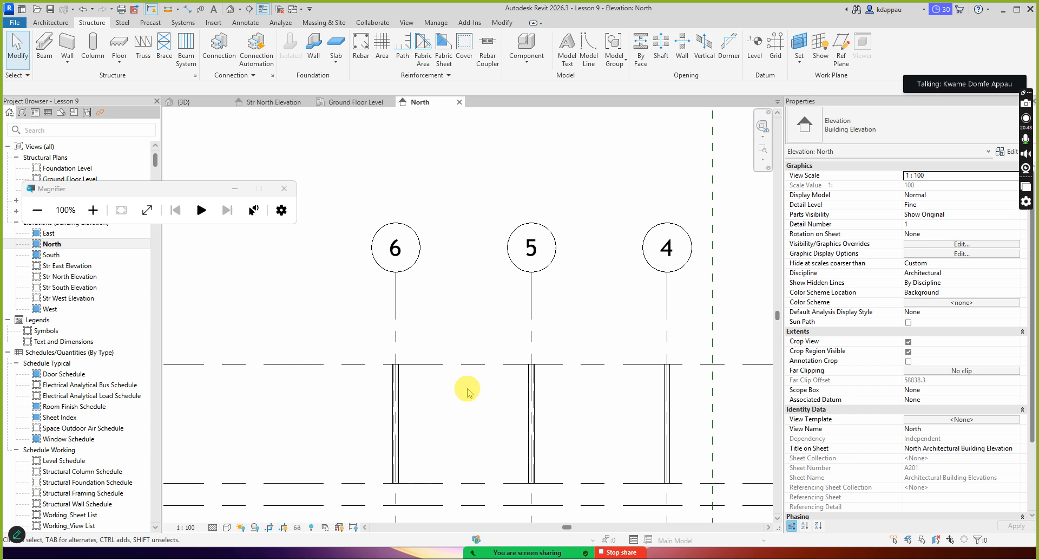
scroll(468, 391, "down", 1)
scroll(446, 390, "down", 1)
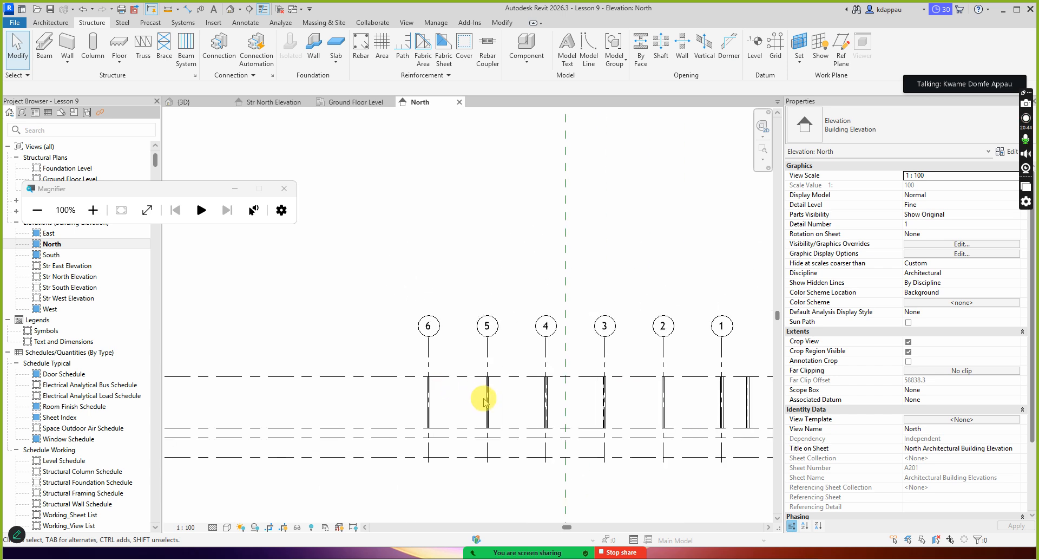
scroll(441, 398, "down", 1)
scroll(476, 401, "up", 1)
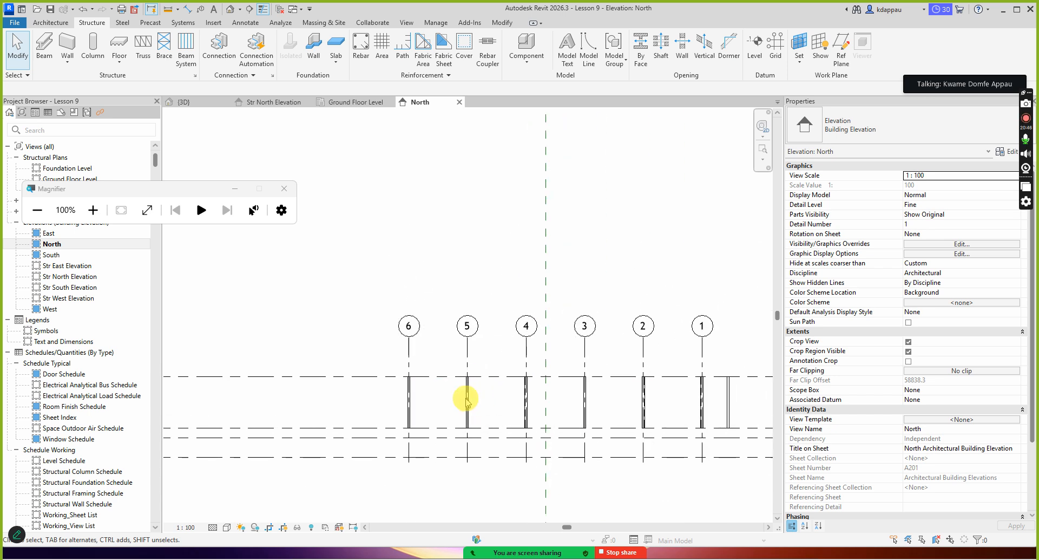
scroll(467, 401, "up", 2)
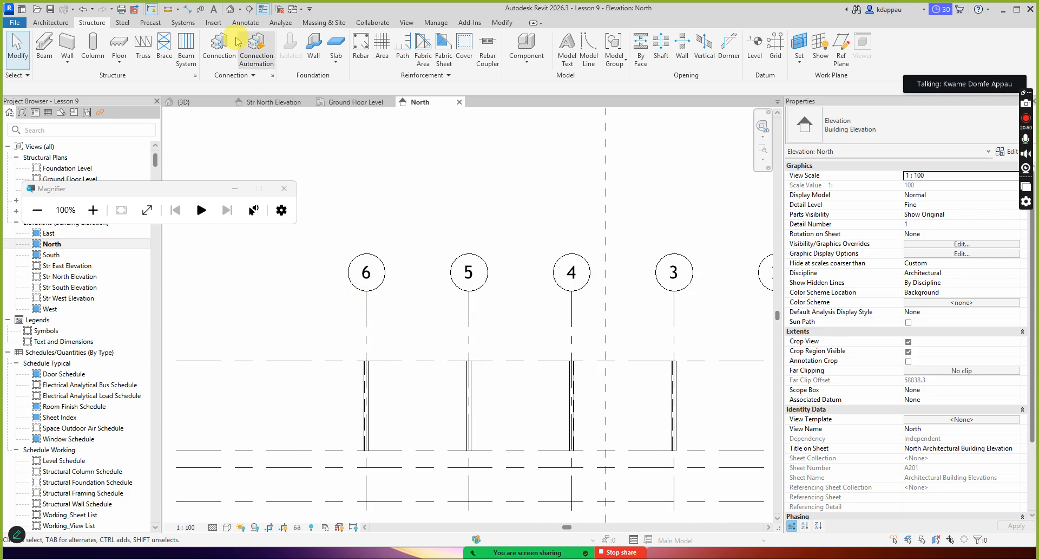
- Switch to the default 3D view and inspect the HSS columns near grids 1 and 2, leaving nothing selected
left_click(232, 10)
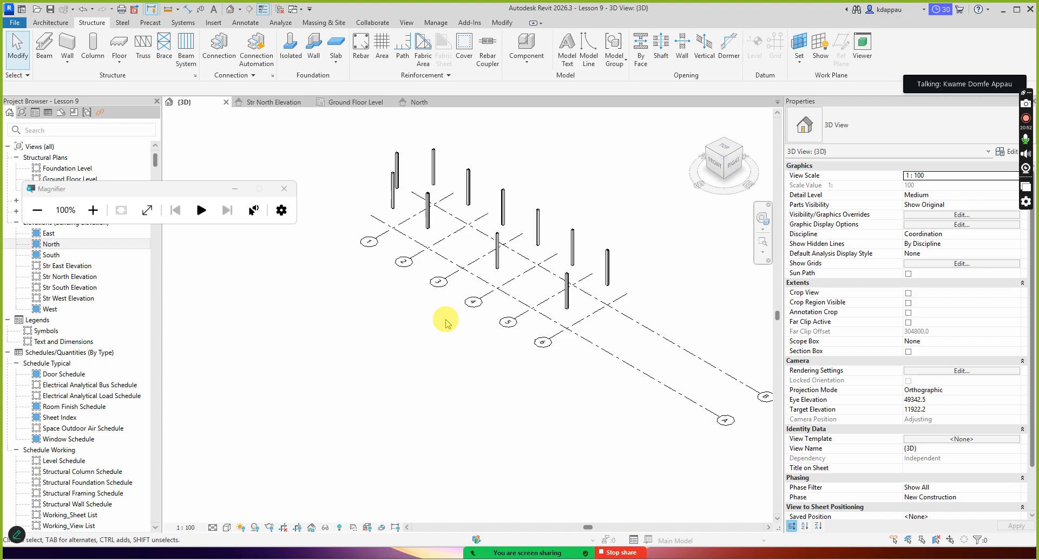
scroll(420, 222, "up", 2)
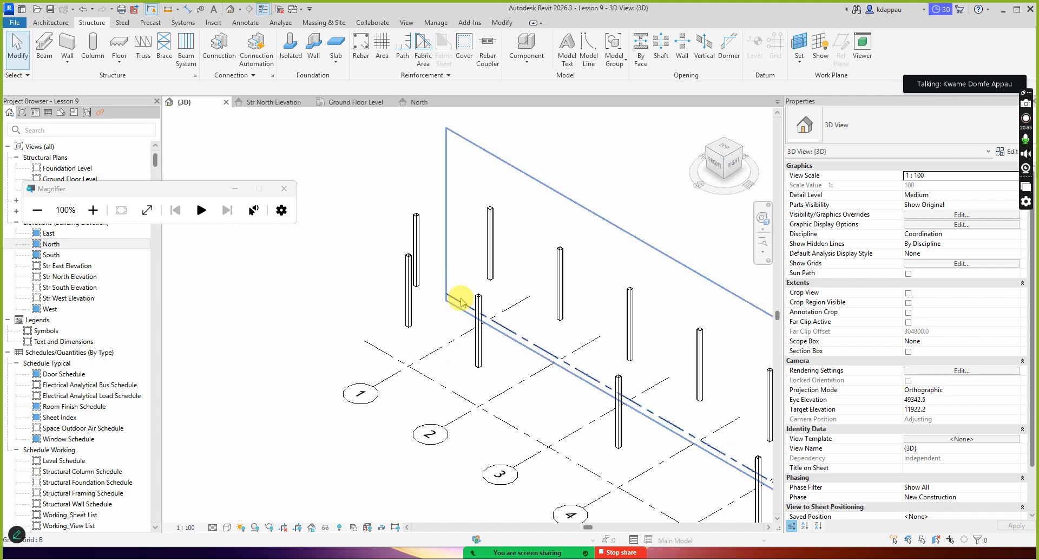
scroll(428, 340, "up", 3)
scroll(417, 325, "up", 2)
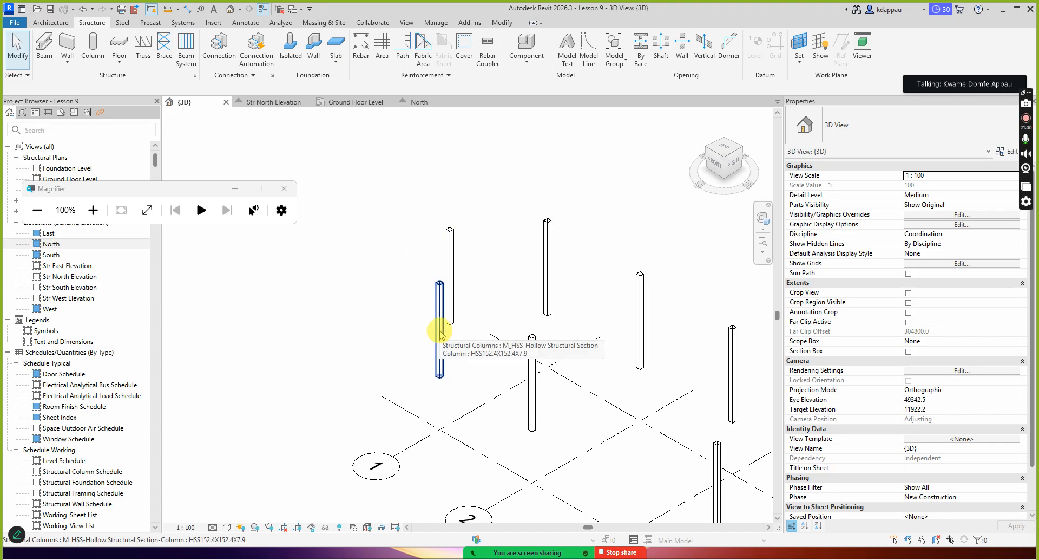
scroll(449, 327, "down", 2)
scroll(455, 333, "up", 2)
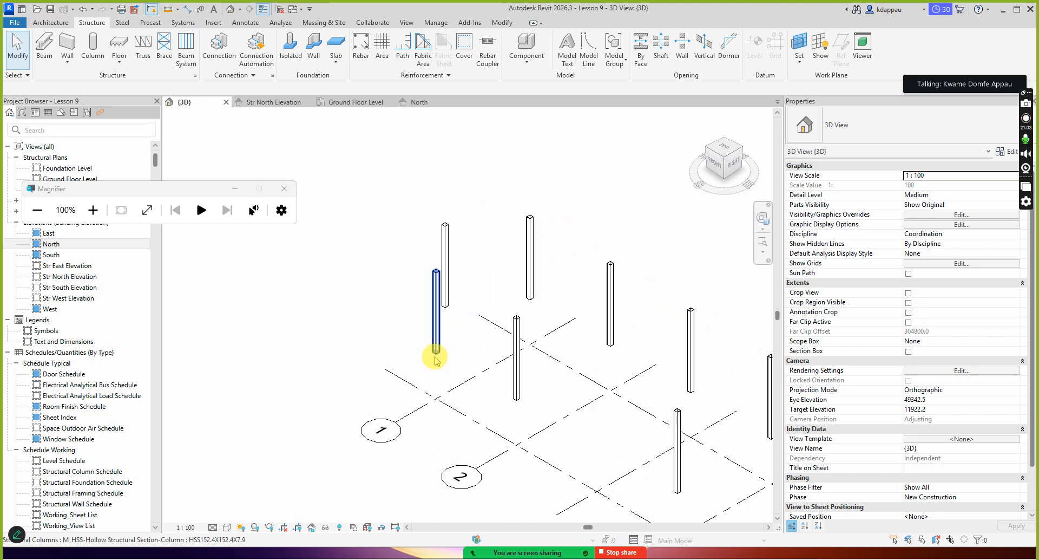
left_click(436, 344)
left_click(420, 335)
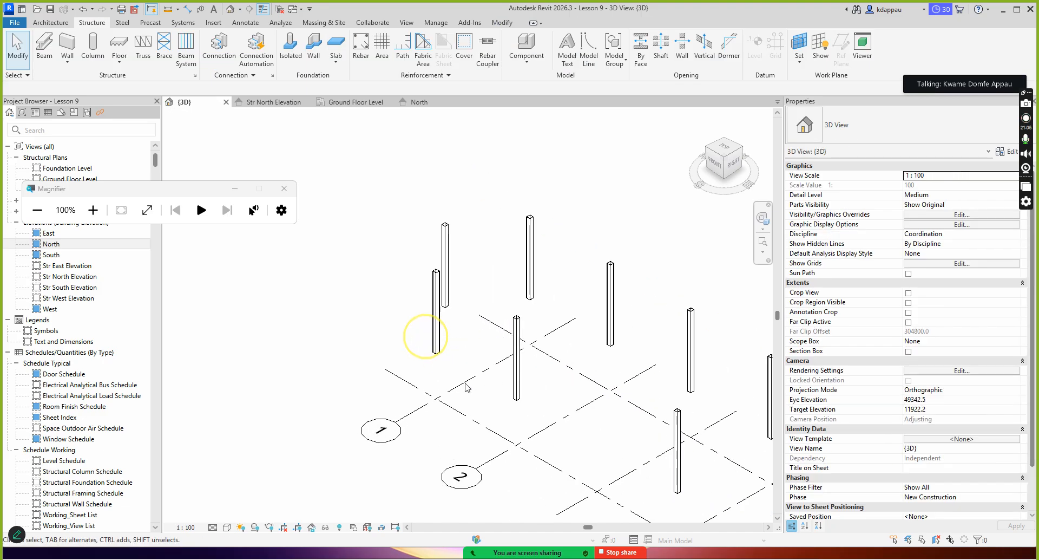
left_click(516, 395)
left_click(380, 308)
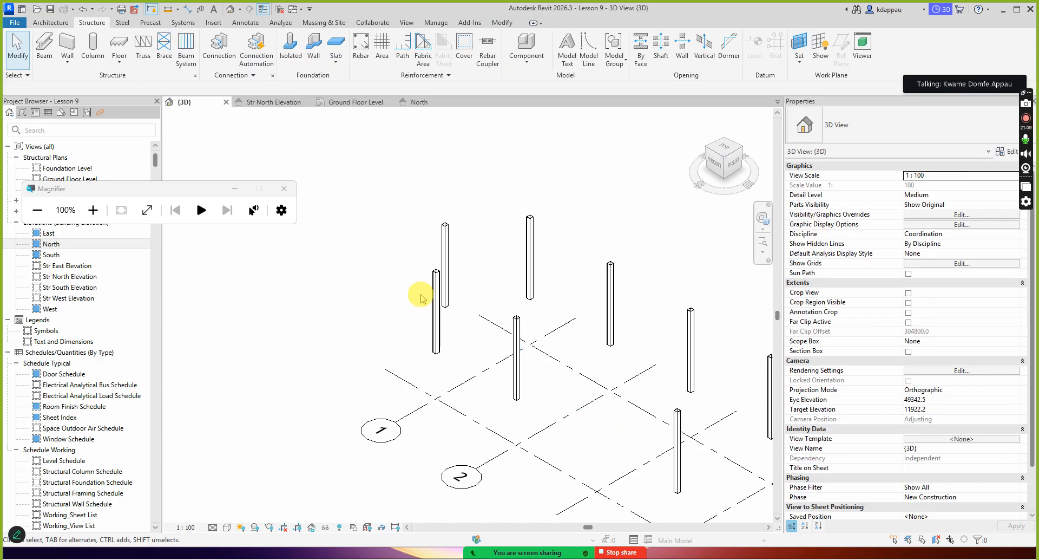
- Examine the column tops up close in 3D and review the overall column layout along the grids
scroll(441, 273, "up", 4)
scroll(445, 253, "down", 4)
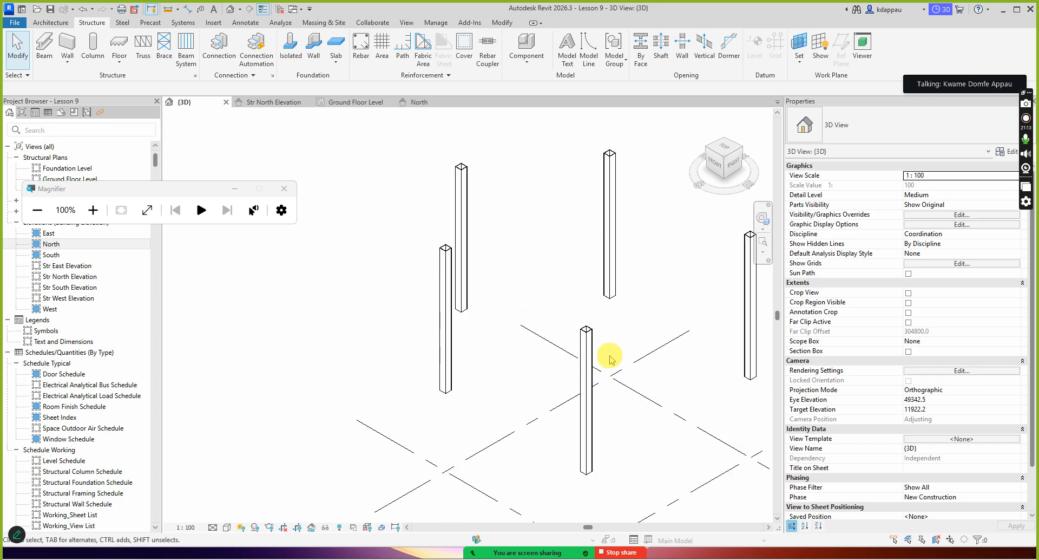
scroll(591, 345, "up", 2)
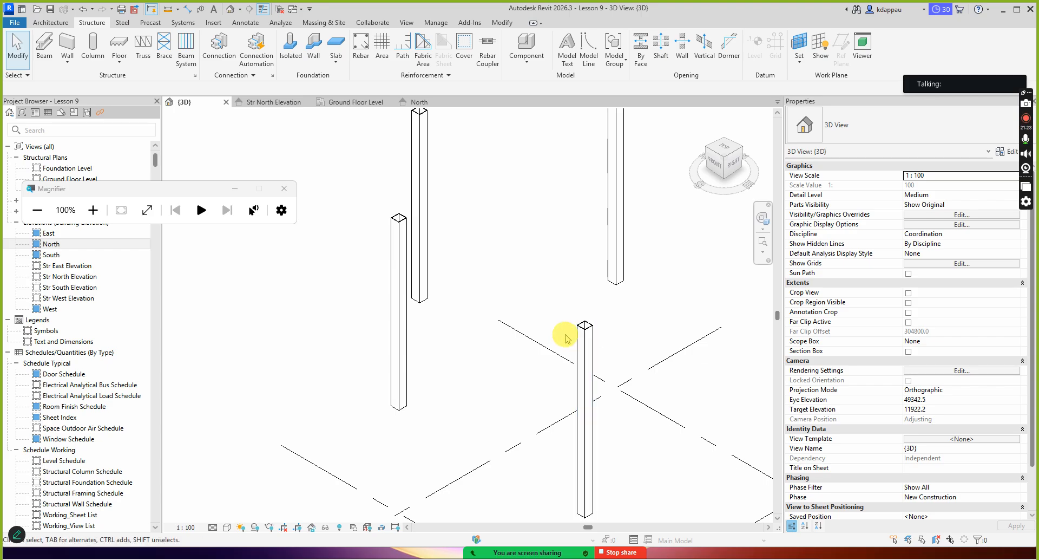
scroll(428, 333, "down", 3)
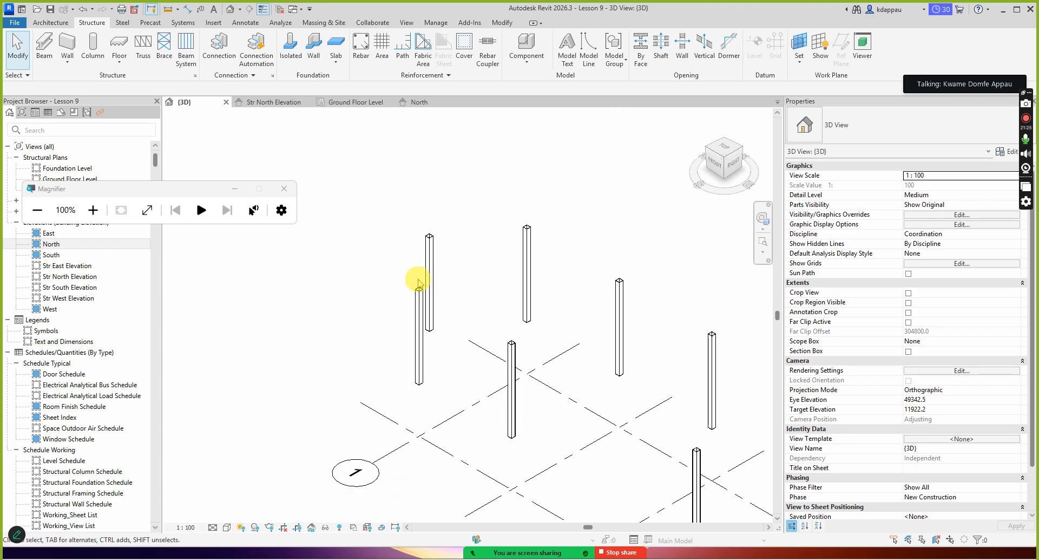
scroll(480, 336, "down", 1)
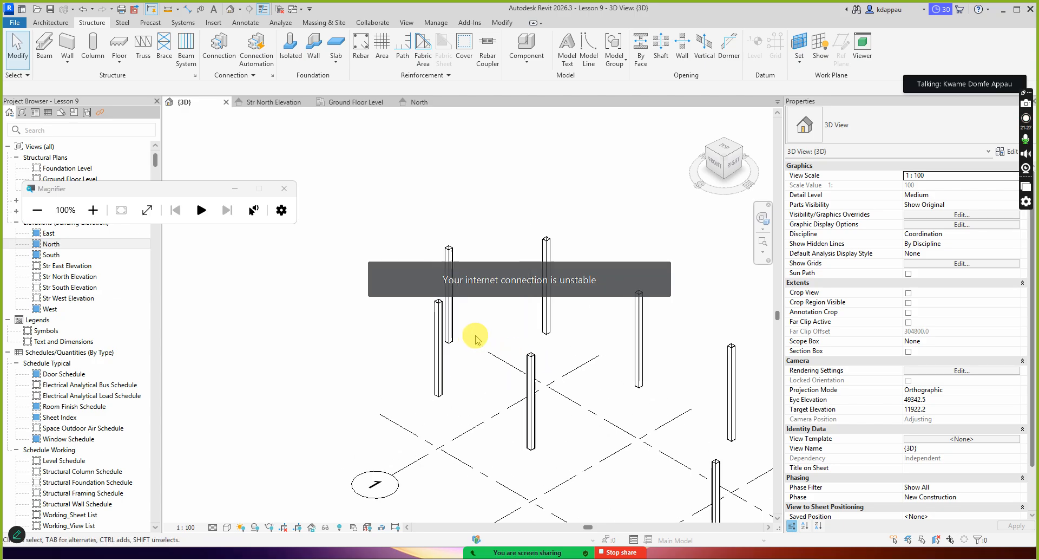
scroll(443, 354, "down", 2)
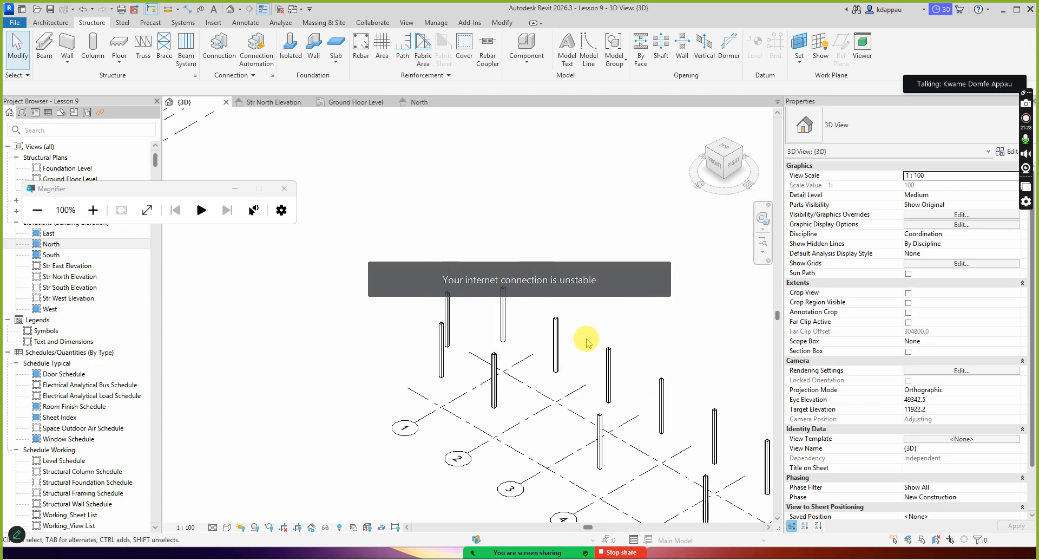
scroll(586, 339, "down", 3)
scroll(411, 359, "up", 2)
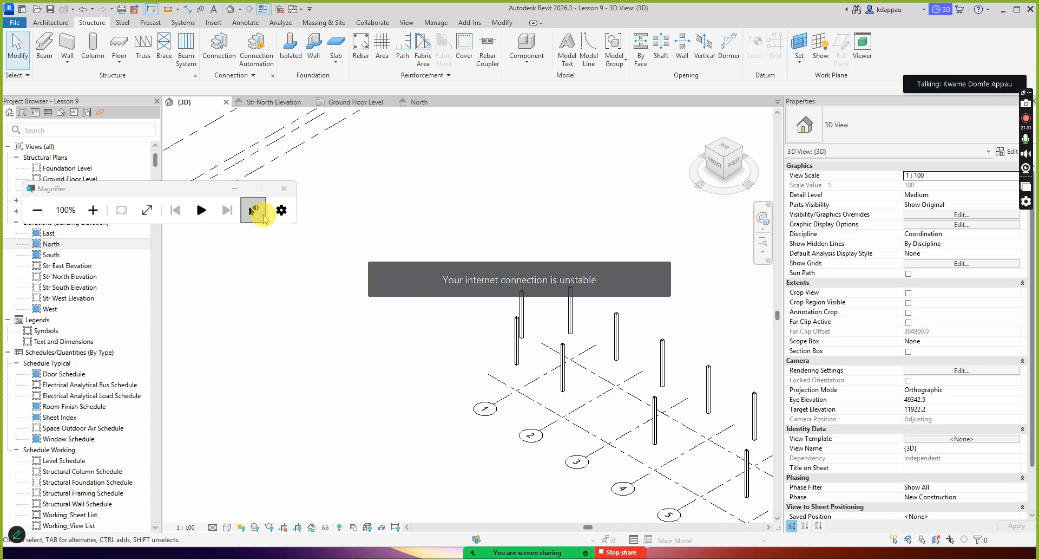
- Place a C150X15.6 beam about 3000 mm long in the 3D view, in the open area beyond grid 1, parallel to grids A and B
left_click(44, 46)
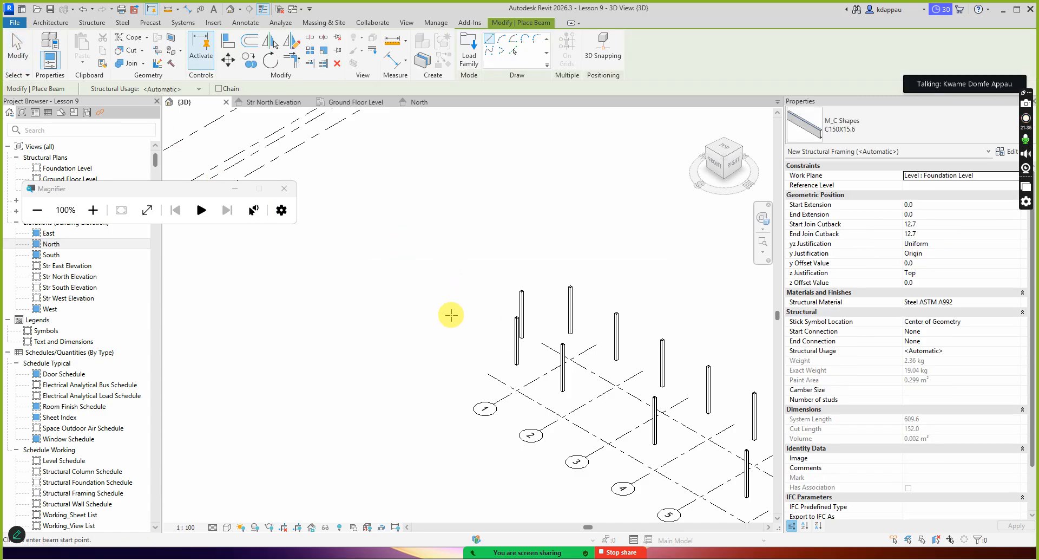
scroll(486, 350, "down", 2)
scroll(506, 341, "up", 3)
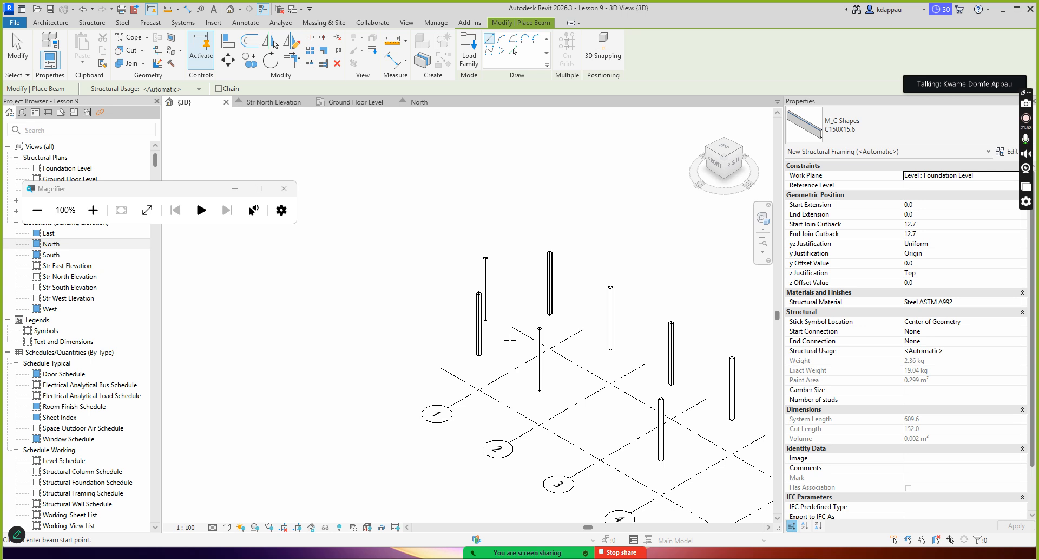
scroll(510, 340, "up", 2)
scroll(515, 297, "up", 1)
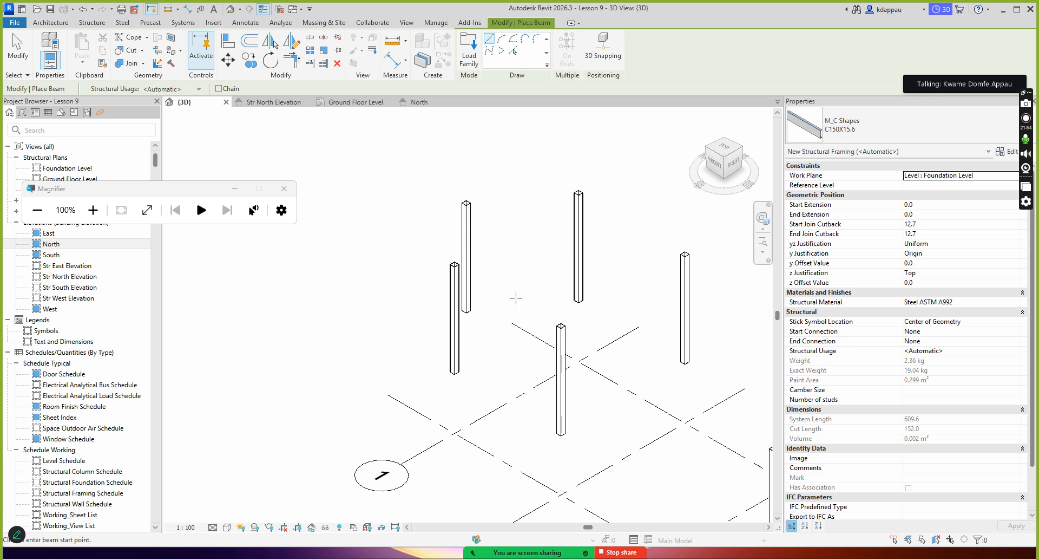
scroll(519, 300, "up", 1)
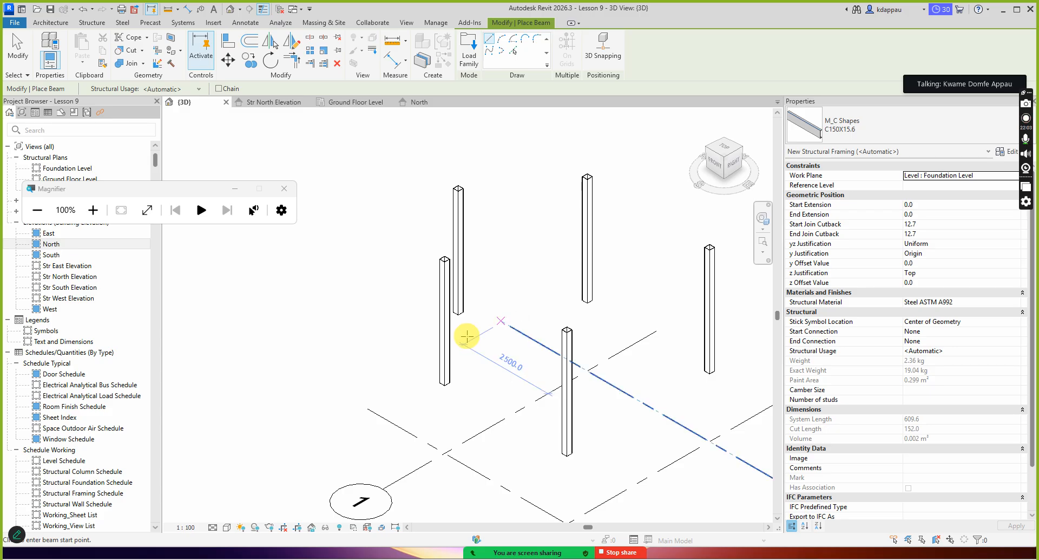
scroll(433, 328, "down", 4)
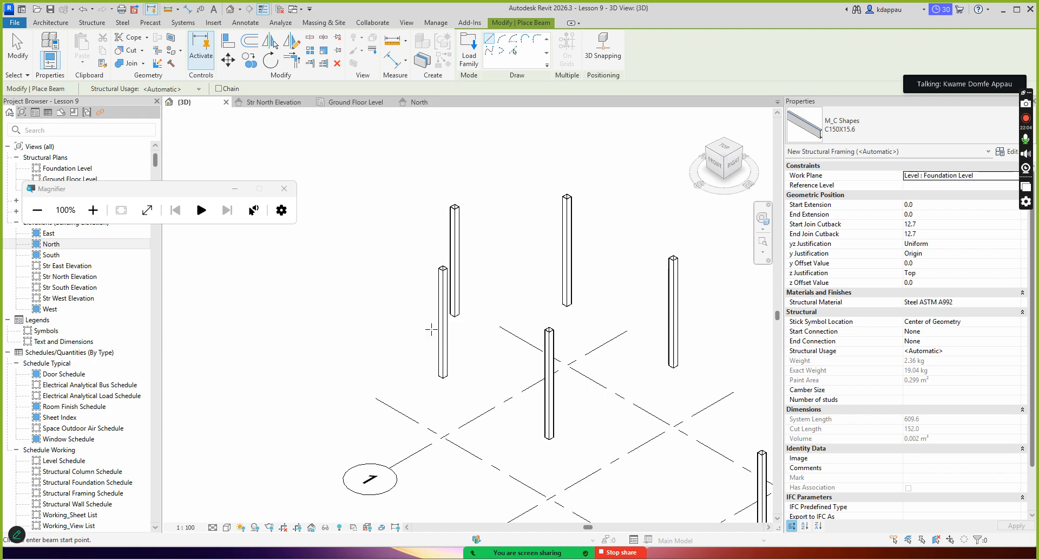
scroll(479, 326, "up", 3)
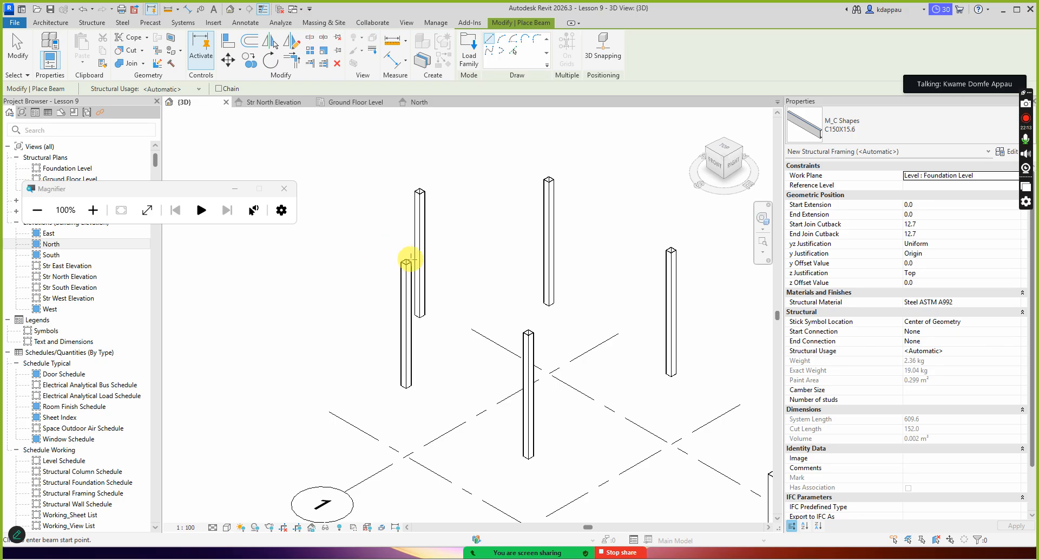
scroll(413, 286, "down", 1)
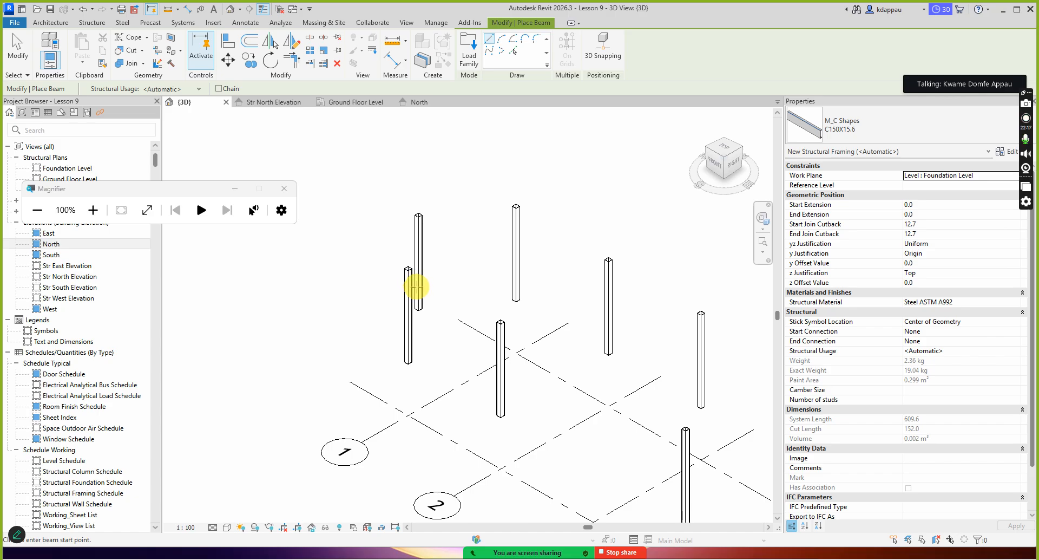
scroll(415, 286, "down", 2)
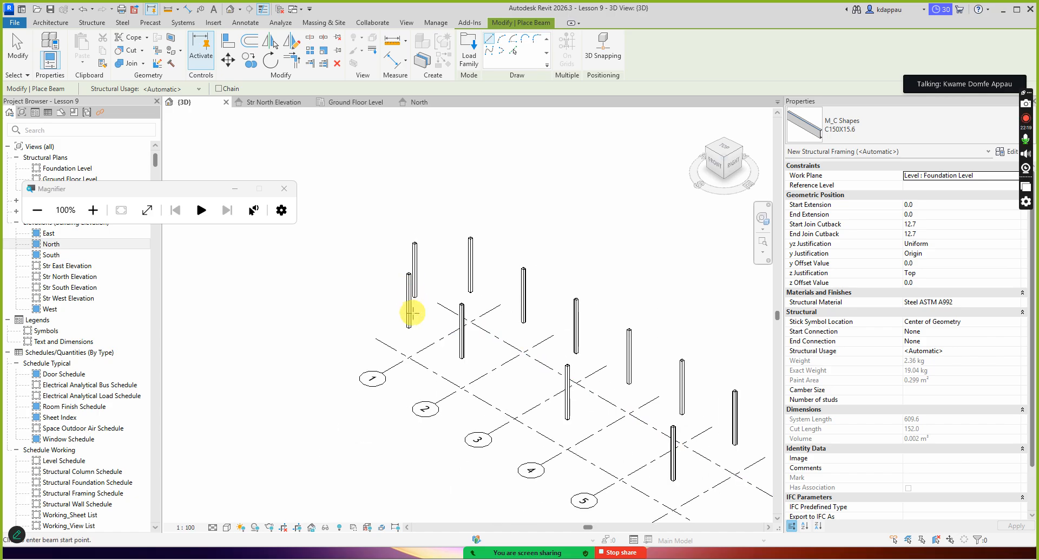
scroll(409, 328, "up", 3)
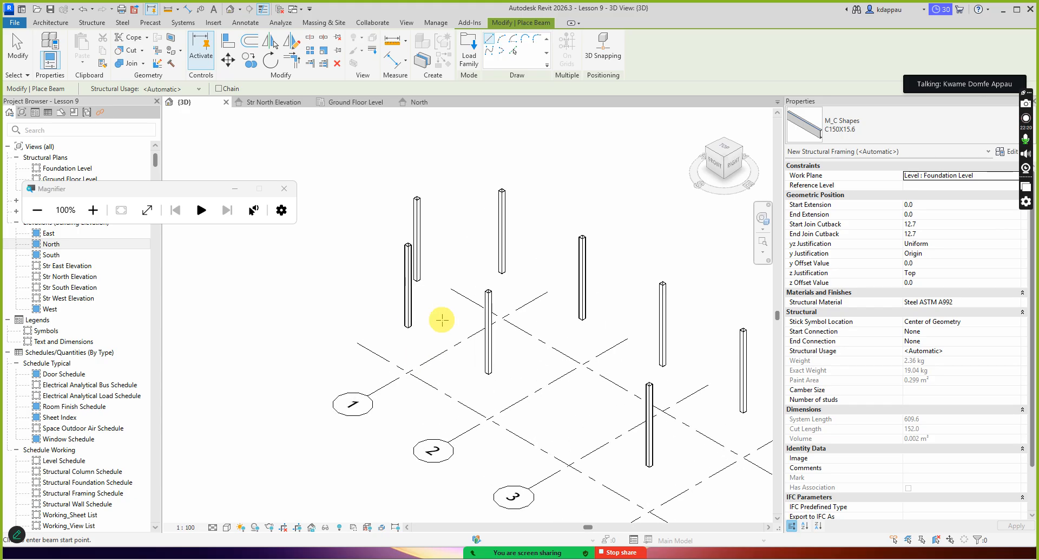
scroll(352, 303, "up", 1)
left_click(326, 275)
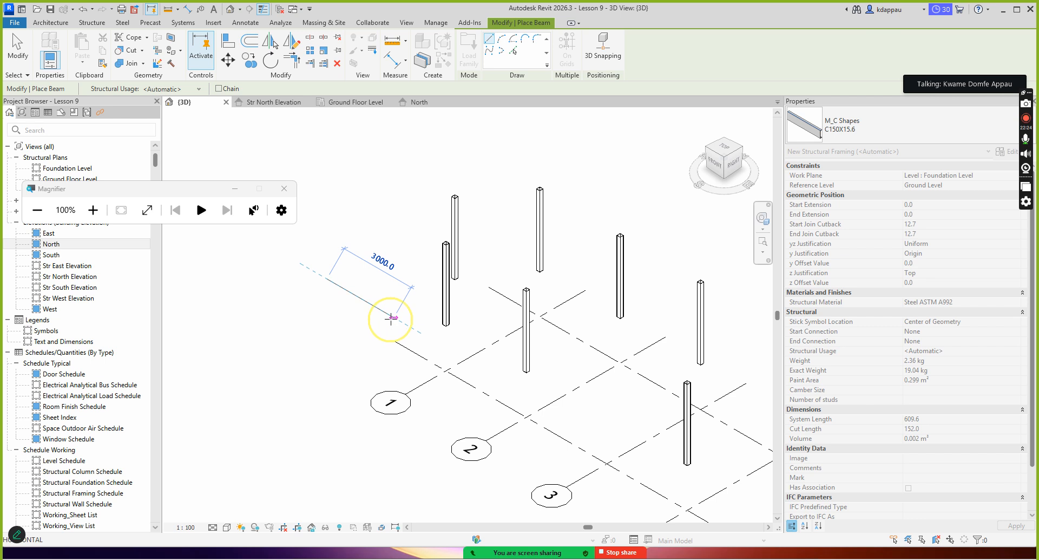
left_click(372, 281)
right_click(356, 222)
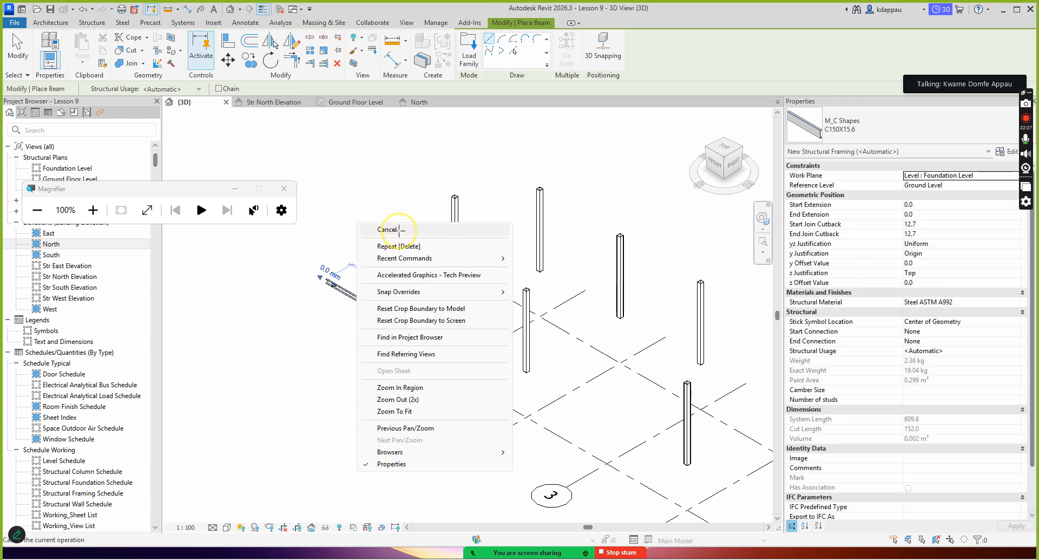
left_click(392, 229)
- Place a second C150X15.6 beam about 2100 mm long beside the first, parallel to grid 1, and exit the Beam command
scroll(407, 271, "down", 2)
scroll(379, 268, "down", 1)
scroll(373, 265, "up", 3)
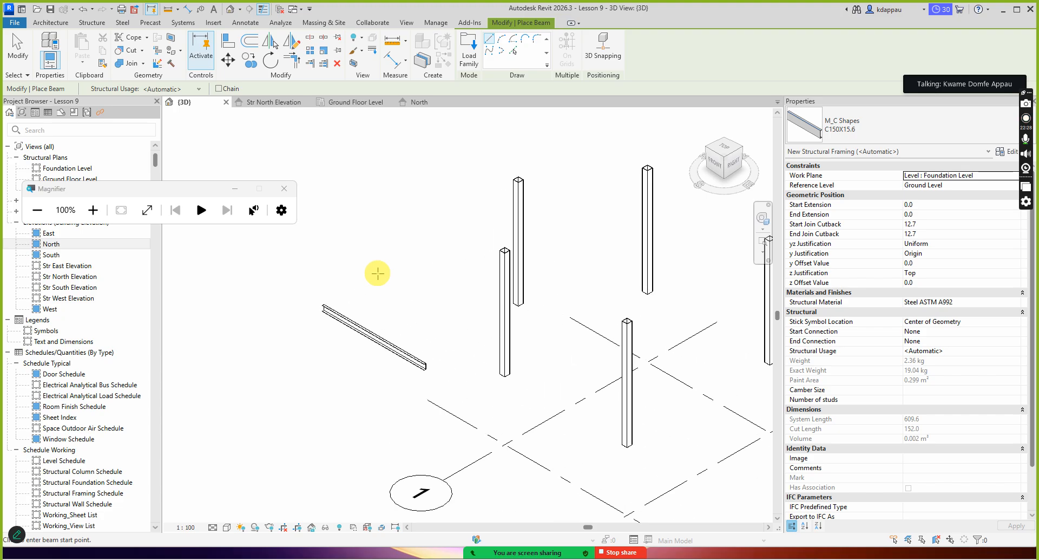
left_click(372, 266)
left_click(441, 224)
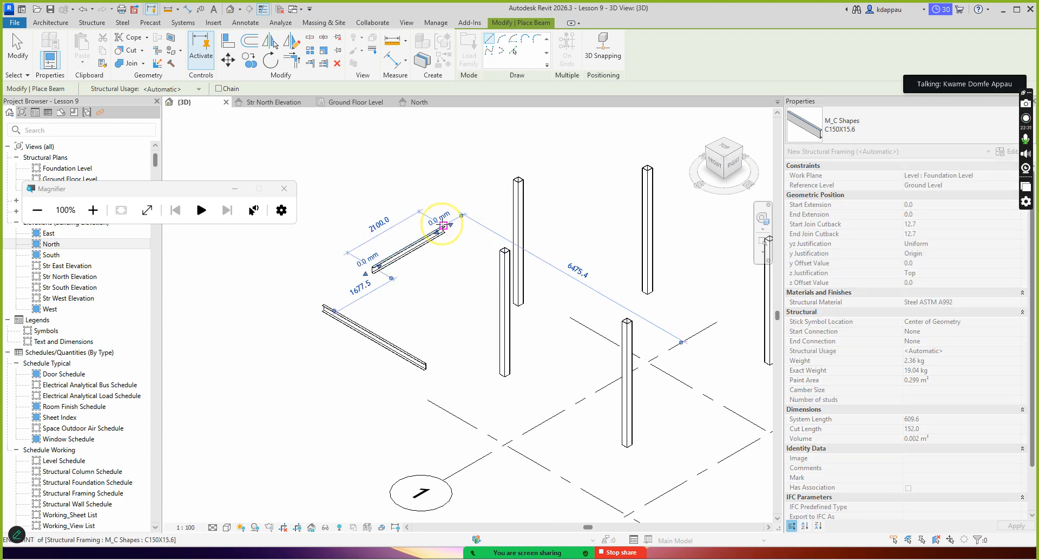
right_click(412, 201)
left_click(443, 208)
right_click(381, 198)
left_click(401, 205)
scroll(414, 266, "down", 2)
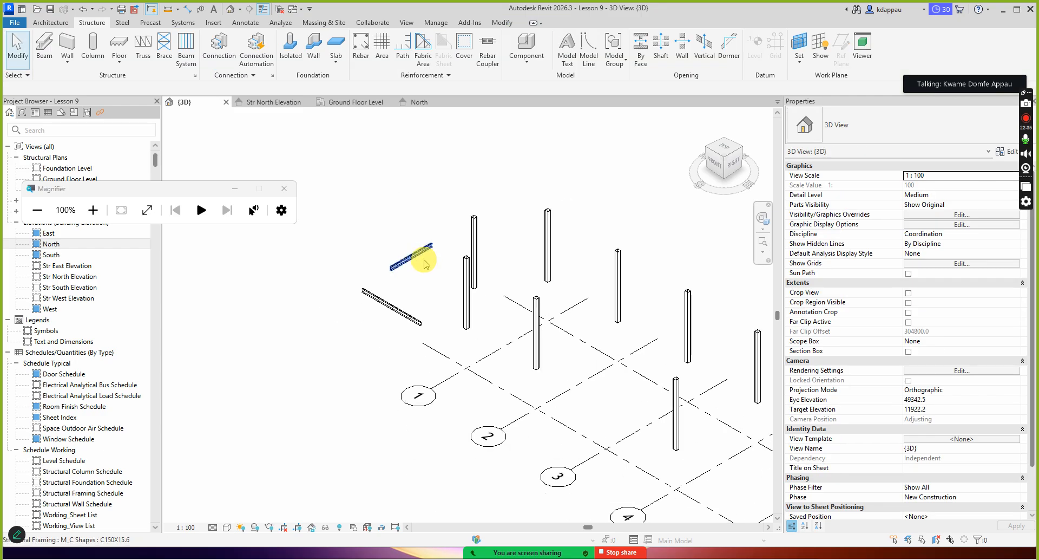
scroll(380, 282, "up", 2)
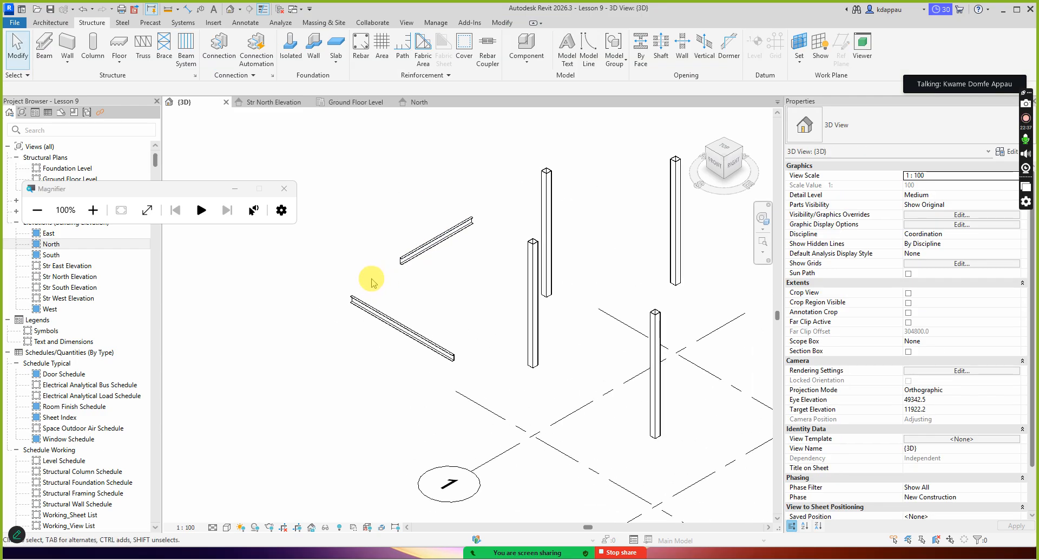
scroll(411, 300, "down", 2)
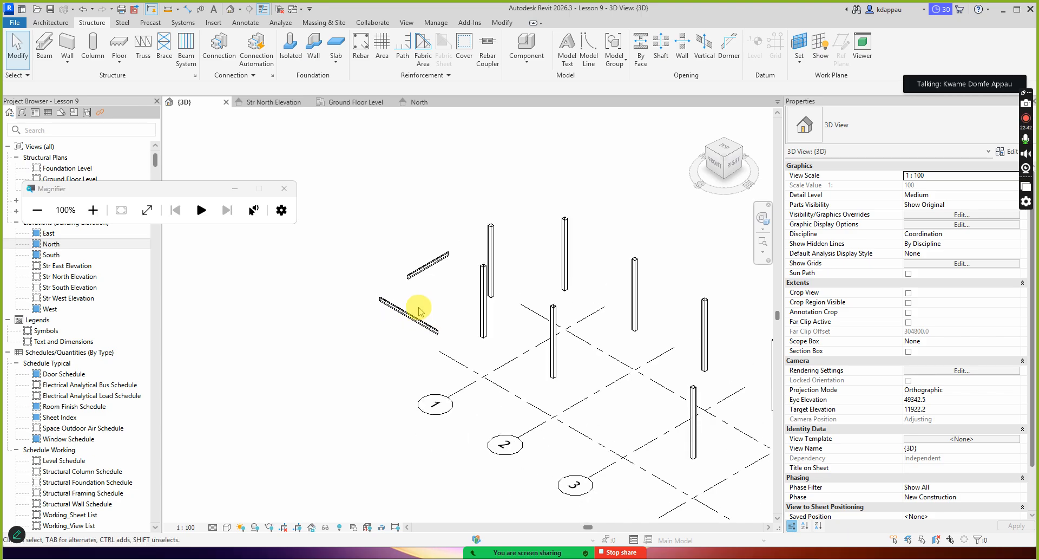
scroll(414, 268, "up", 2)
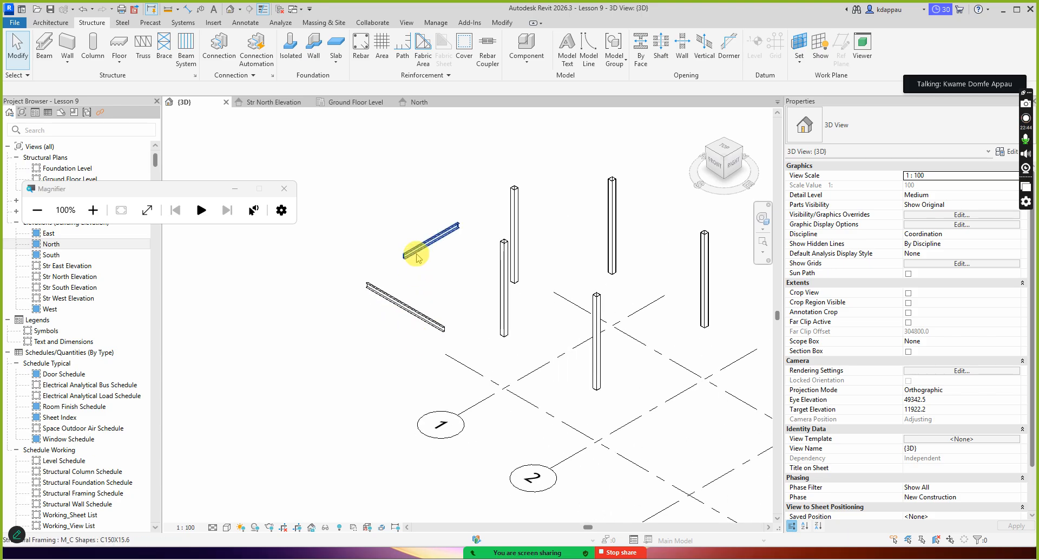
scroll(406, 329, "down", 3)
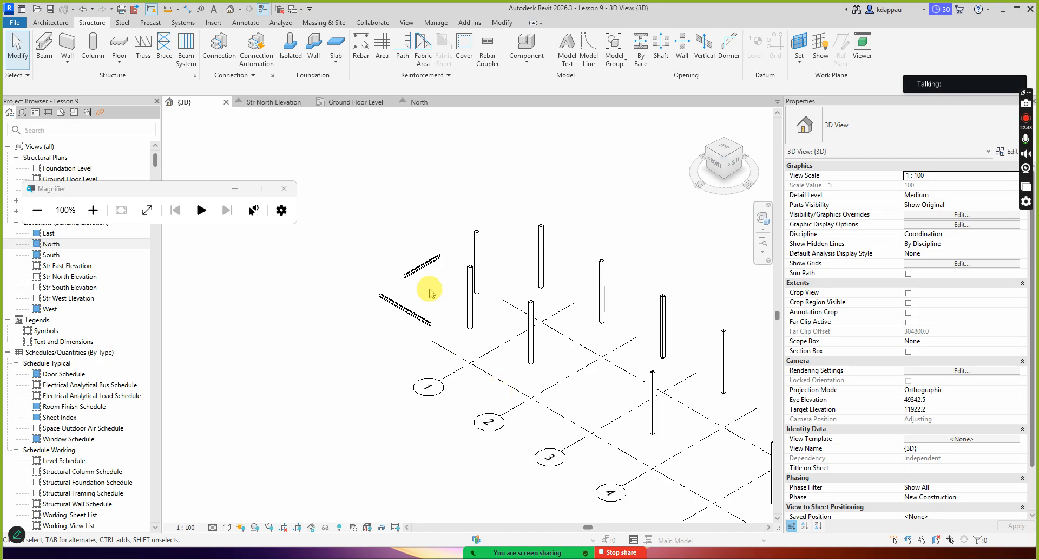
scroll(412, 284, "up", 1)
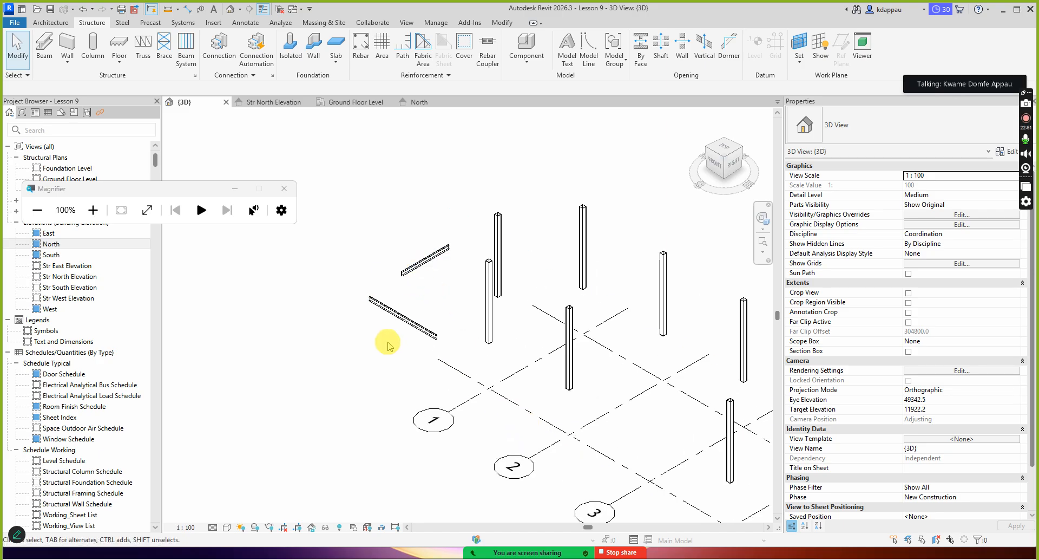
scroll(401, 344, "down", 1)
scroll(501, 414, "up", 1)
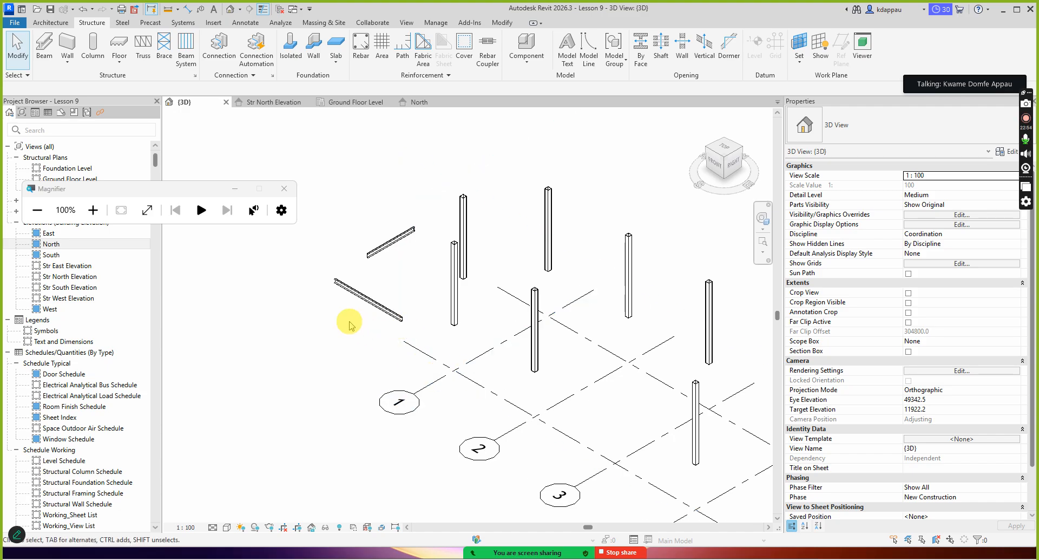
scroll(353, 325, "down", 1)
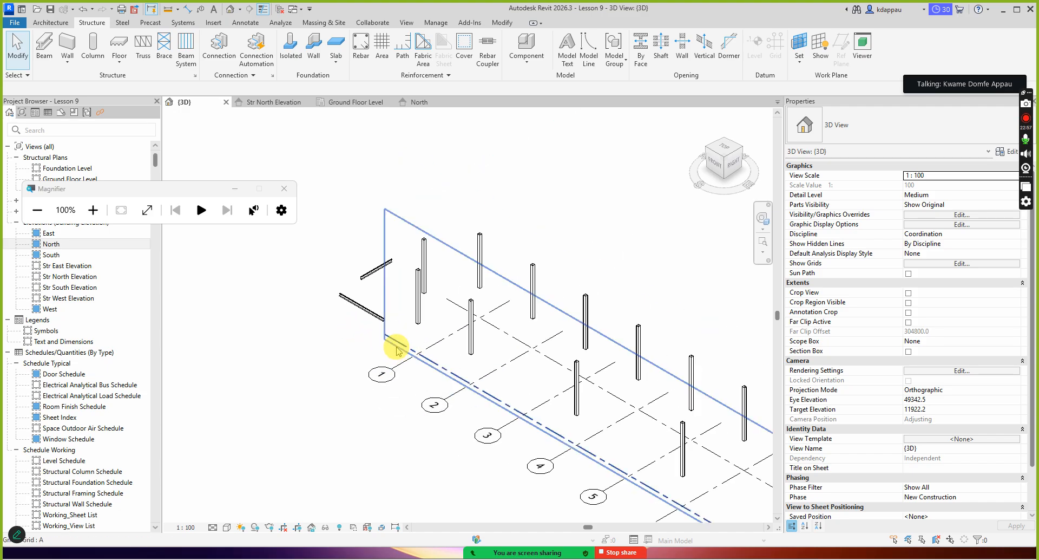
- Use Create Similar on the 3000 mm C150X15.6 beam to place a beam along grid A from grid 1 to grid 2, and exit the command
left_click(366, 314)
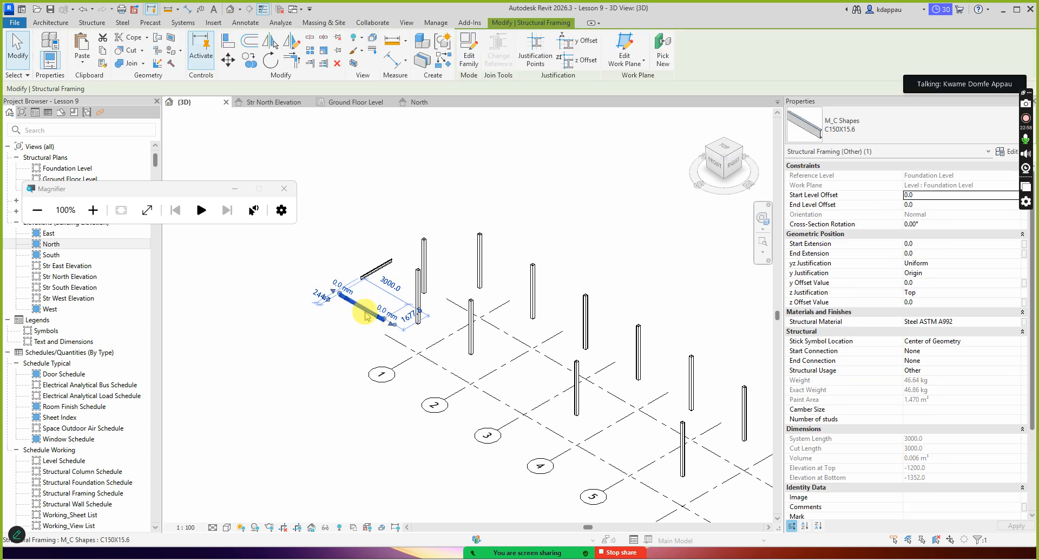
right_click(360, 229)
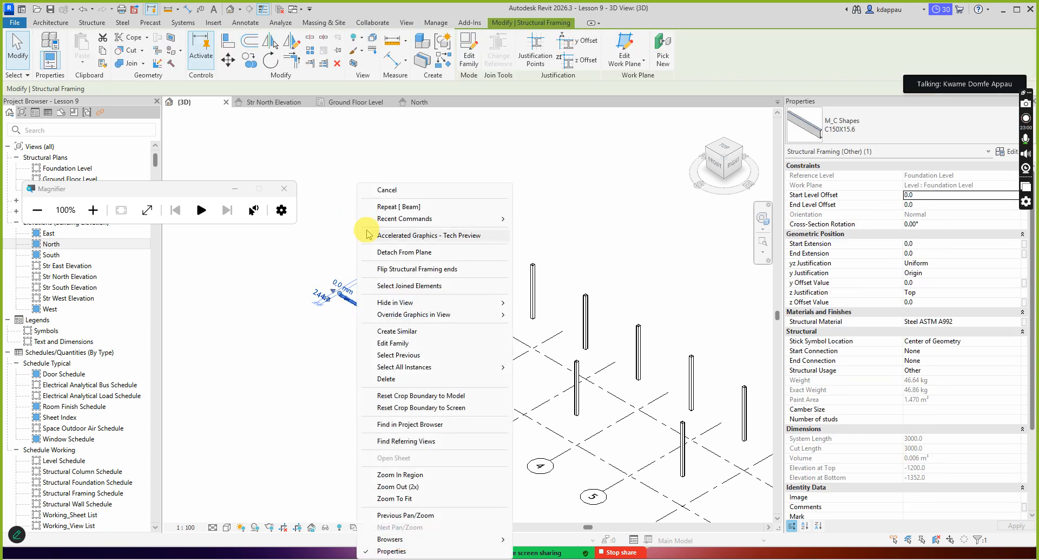
left_click(404, 331)
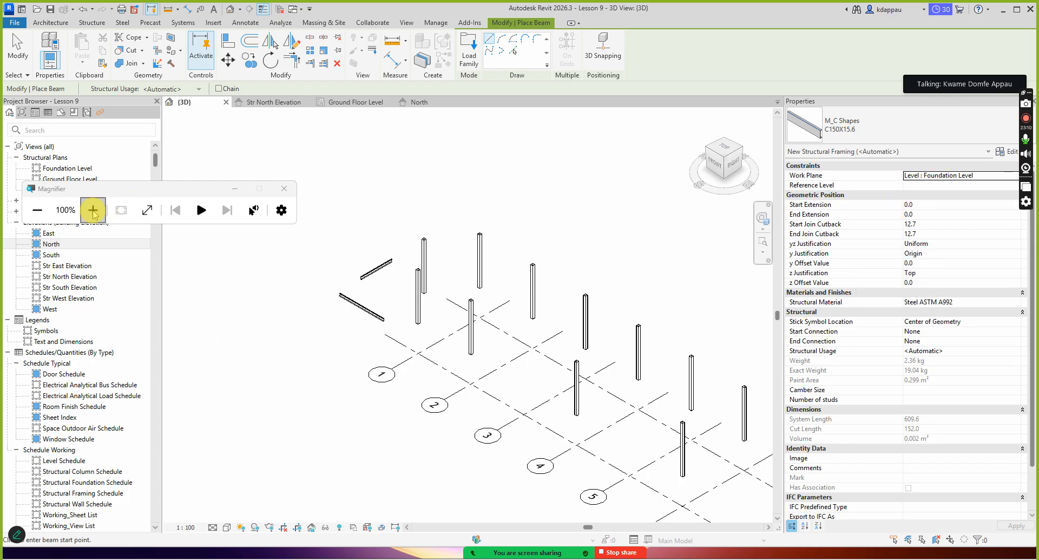
left_click(93, 210)
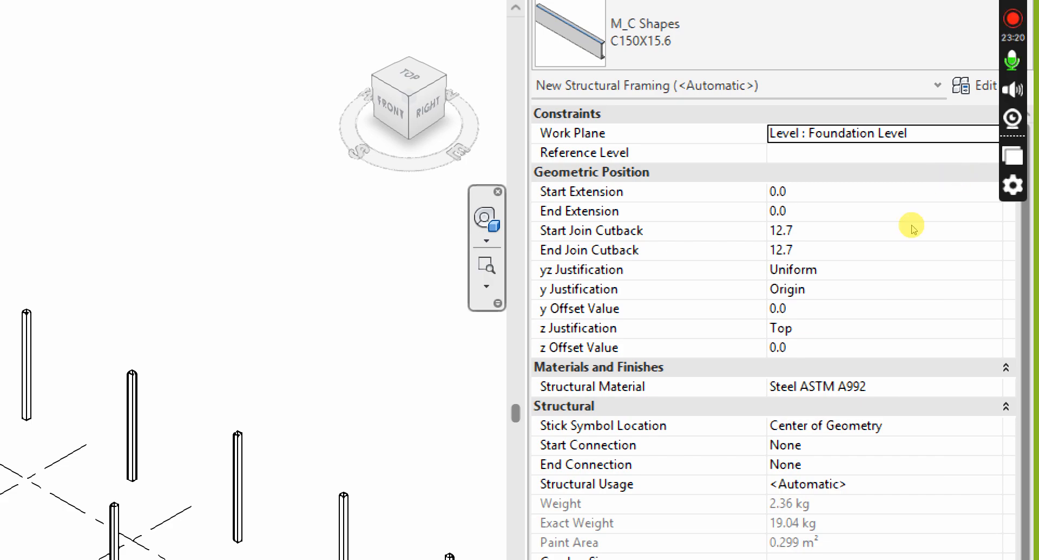
scroll(866, 255, "down", 2)
scroll(425, 308, "down", 7)
scroll(381, 350, "up", 4)
scroll(469, 303, "up", 1)
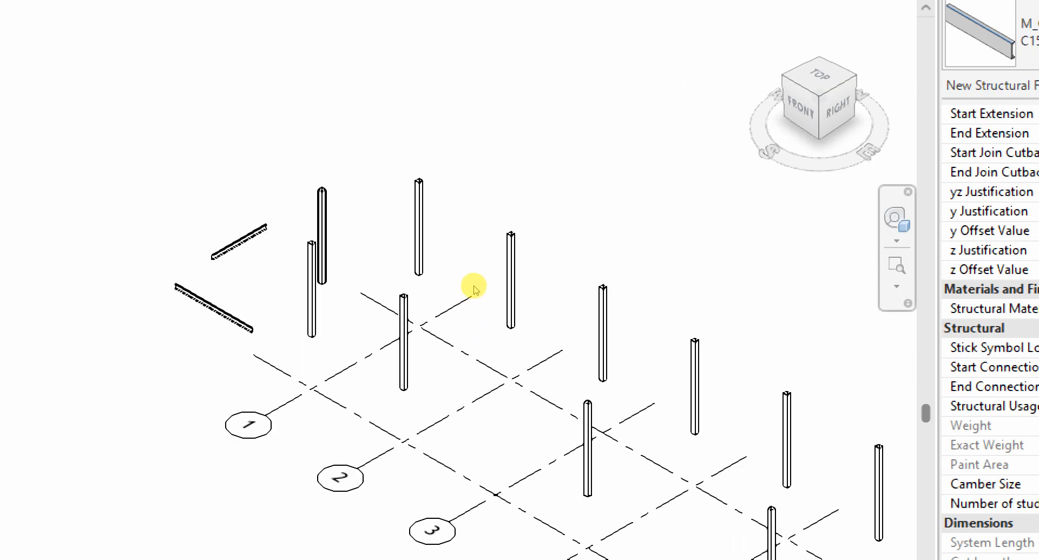
scroll(460, 292, "up", 5)
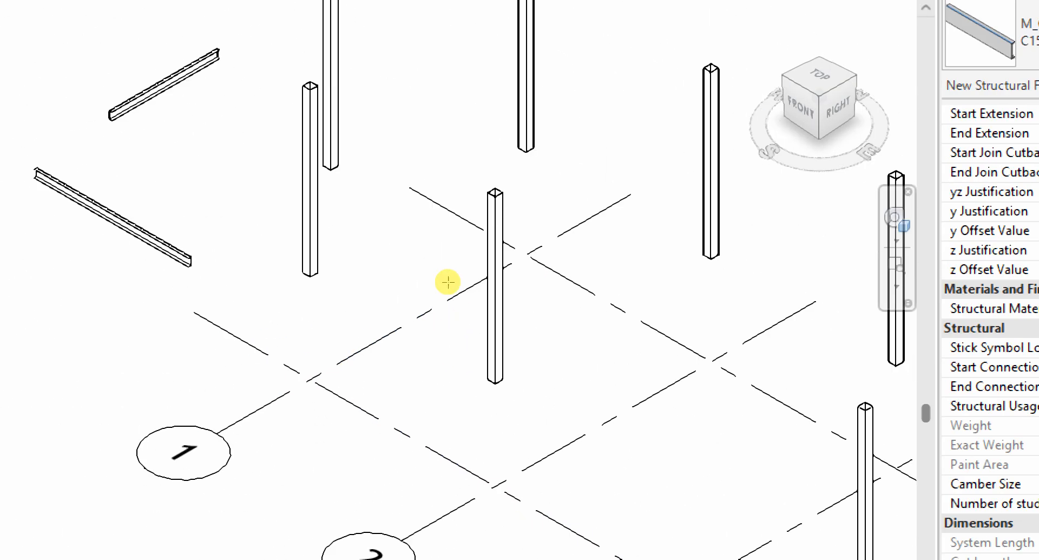
left_click(469, 301)
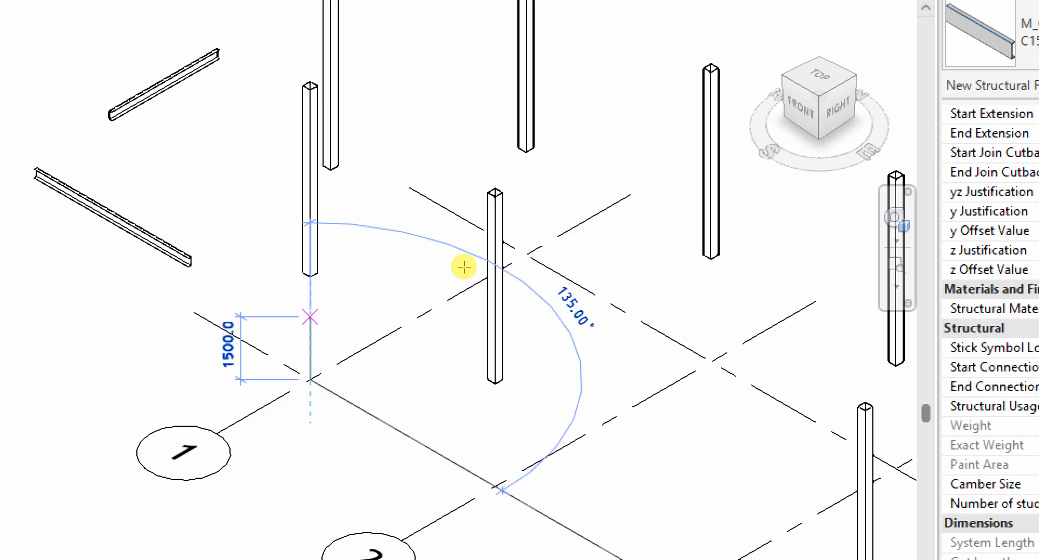
scroll(464, 269, "down", 2)
scroll(521, 317, "up", 2)
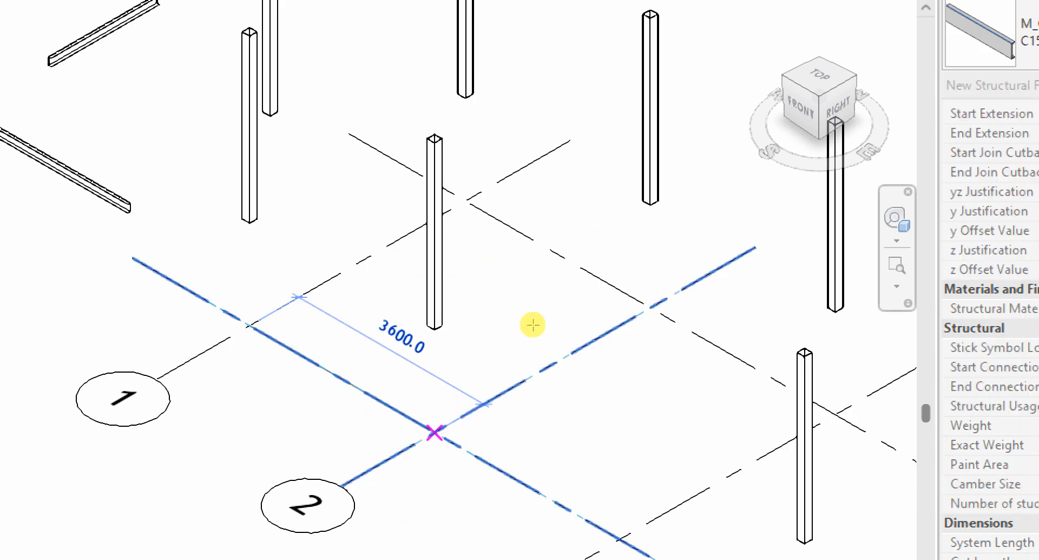
left_click(530, 322)
right_click(470, 216)
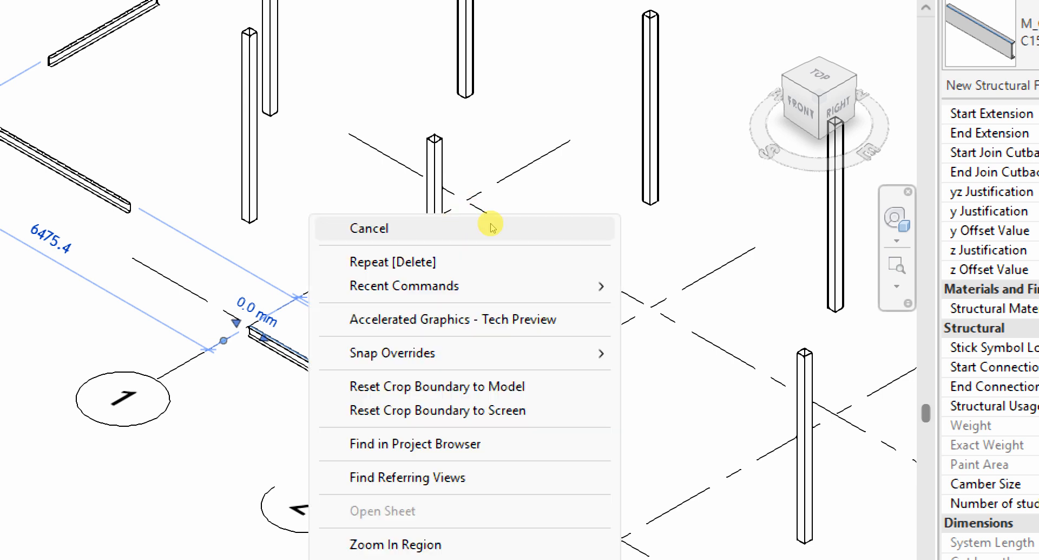
left_click(491, 227)
right_click(504, 231)
left_click(512, 240)
- Show grid A's bubble at its end beyond grid 1 and leave nothing selected
scroll(504, 287, "down", 2)
scroll(501, 283, "down", 2)
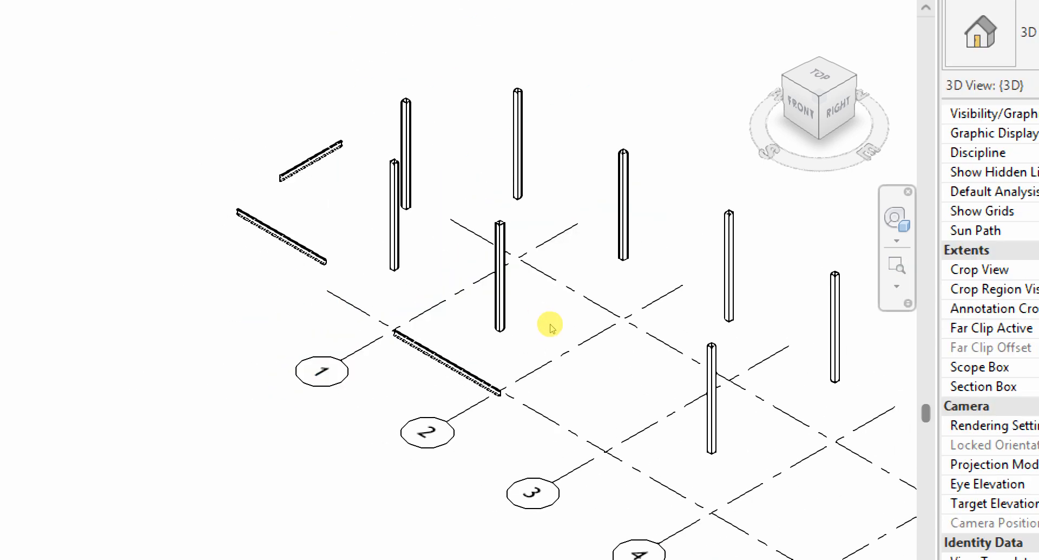
scroll(487, 286, "down", 2)
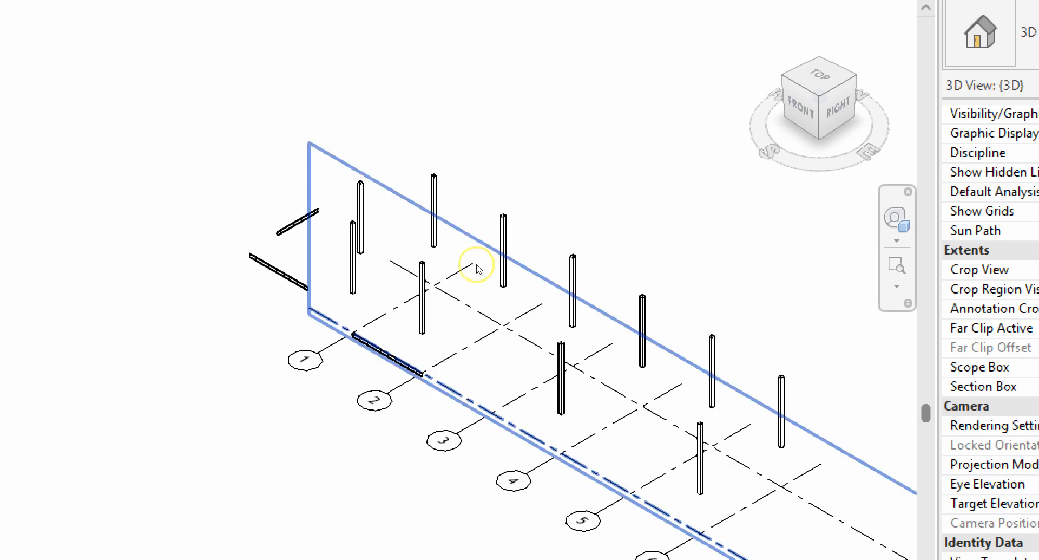
left_click(472, 266)
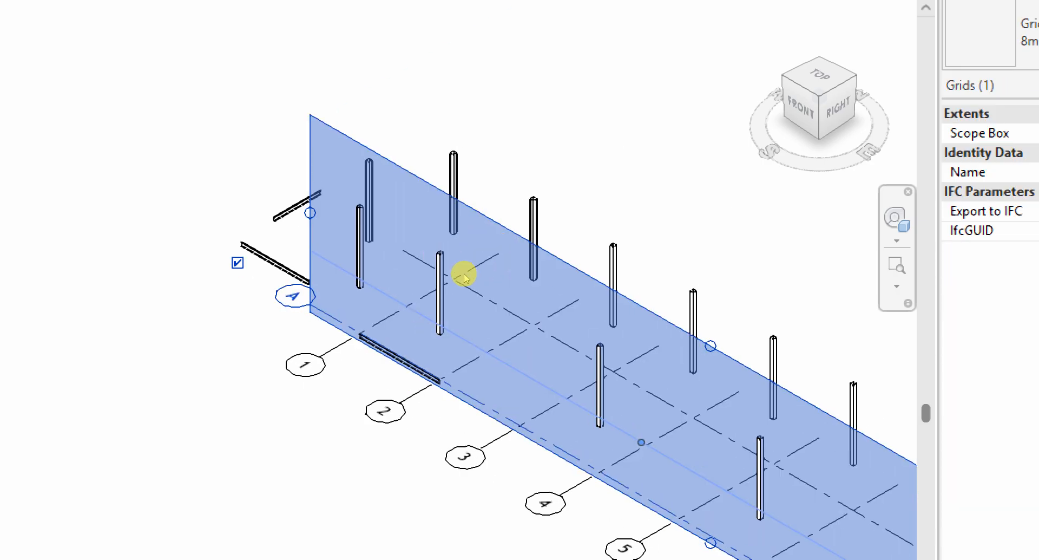
left_click(441, 273)
scroll(440, 274, "up", 4)
scroll(456, 269, "down", 1)
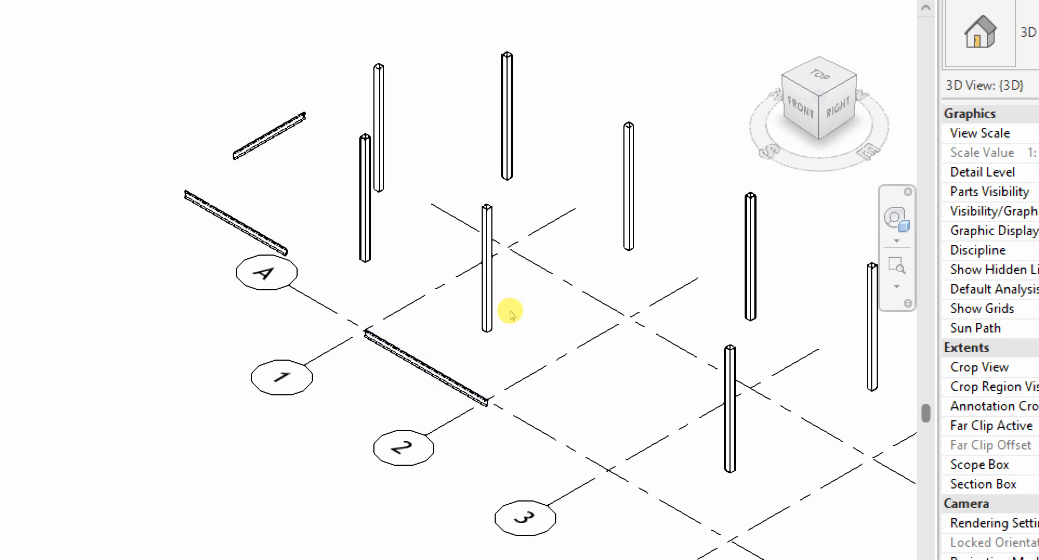
- Select the beam on grid A between grids 1 and 2 and collapse its property groups, keeping only Constraints expanded
scroll(487, 262, "up", 2)
scroll(492, 275, "down", 2)
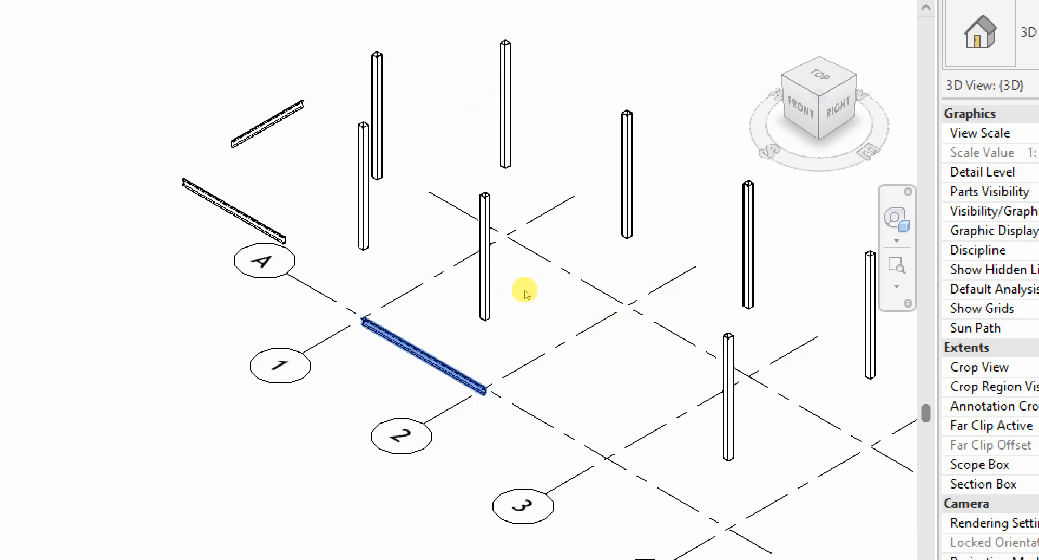
left_click(523, 289)
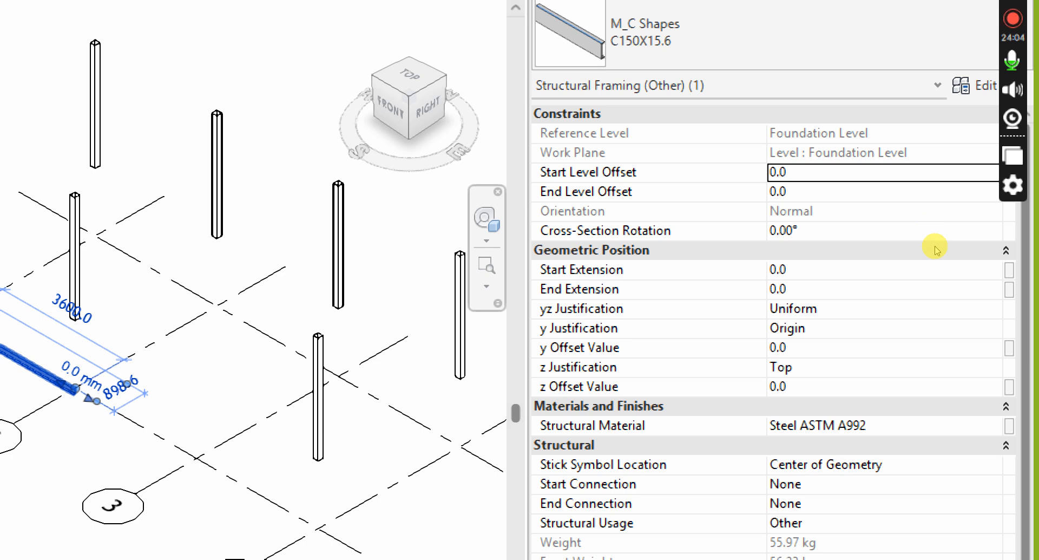
left_click(814, 168)
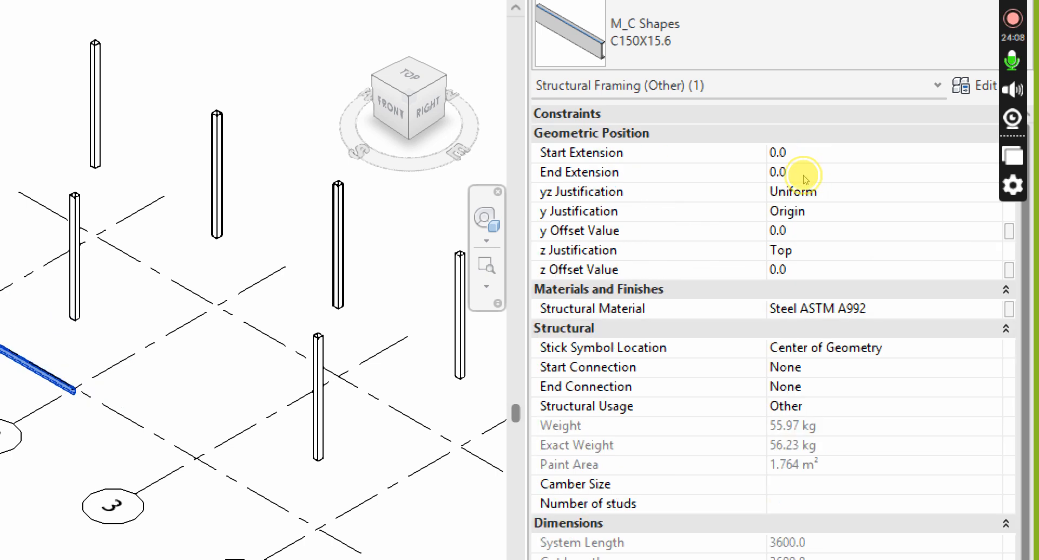
left_click(803, 176)
left_click(807, 180)
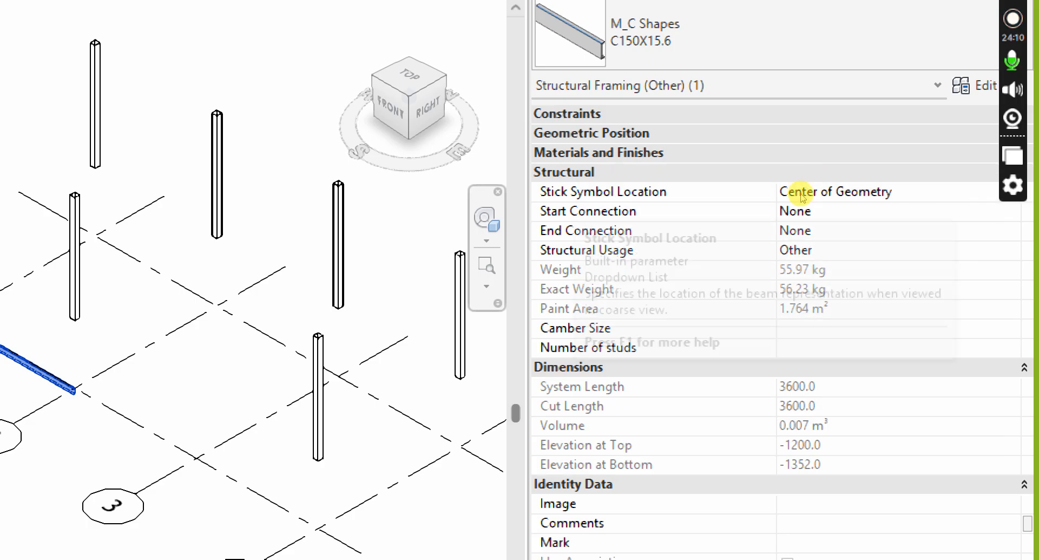
left_click(802, 196)
left_click(802, 209)
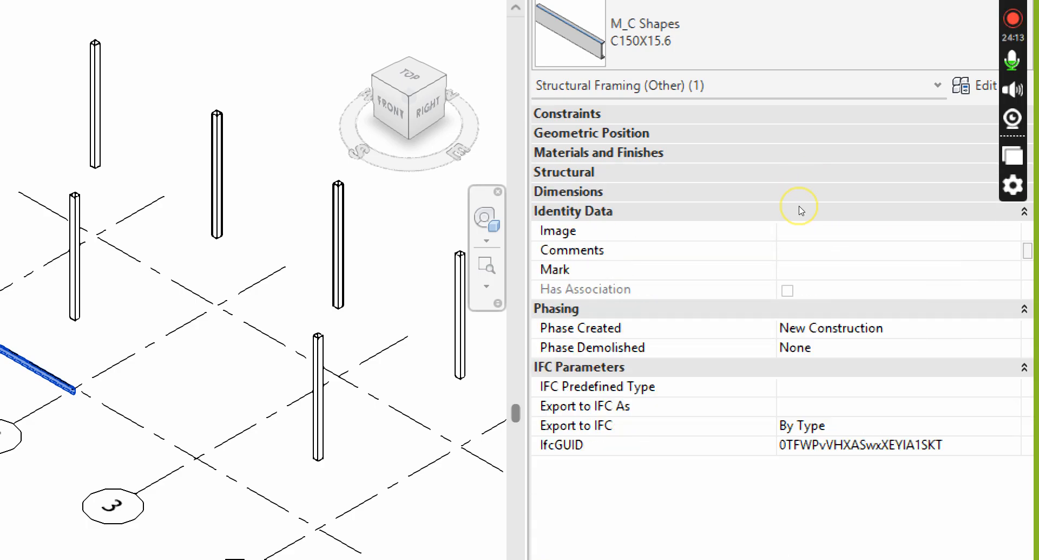
left_click(803, 217)
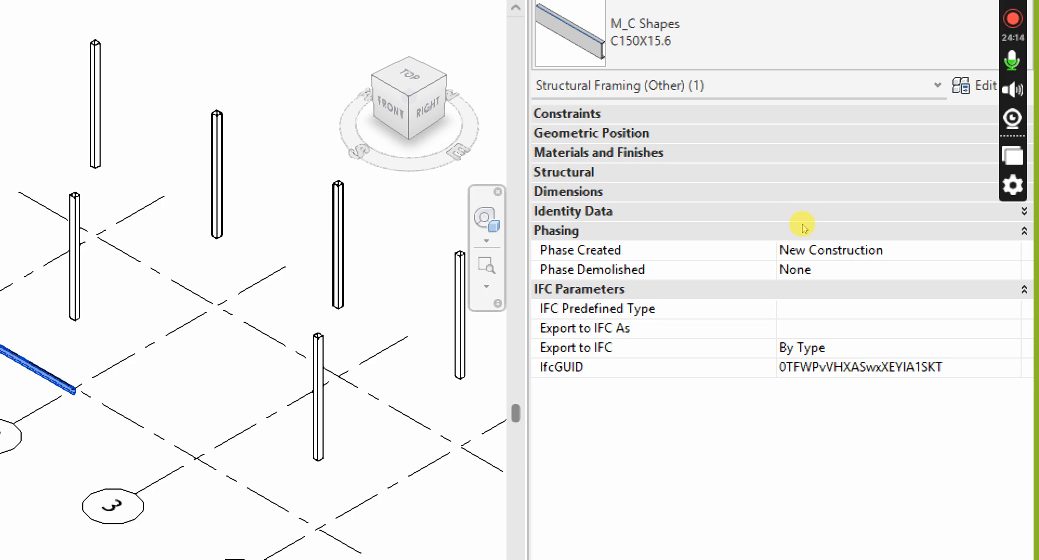
left_click(804, 228)
left_click(804, 244)
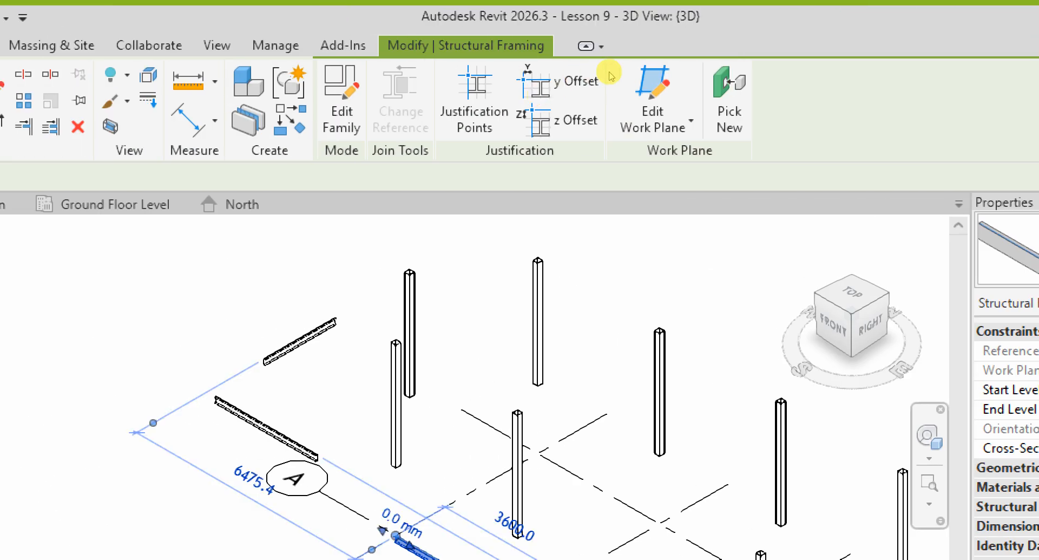
- Change the selected beam's work plane to Level : Ground Floor Level and inspect its position at the column bases
left_click(637, 67)
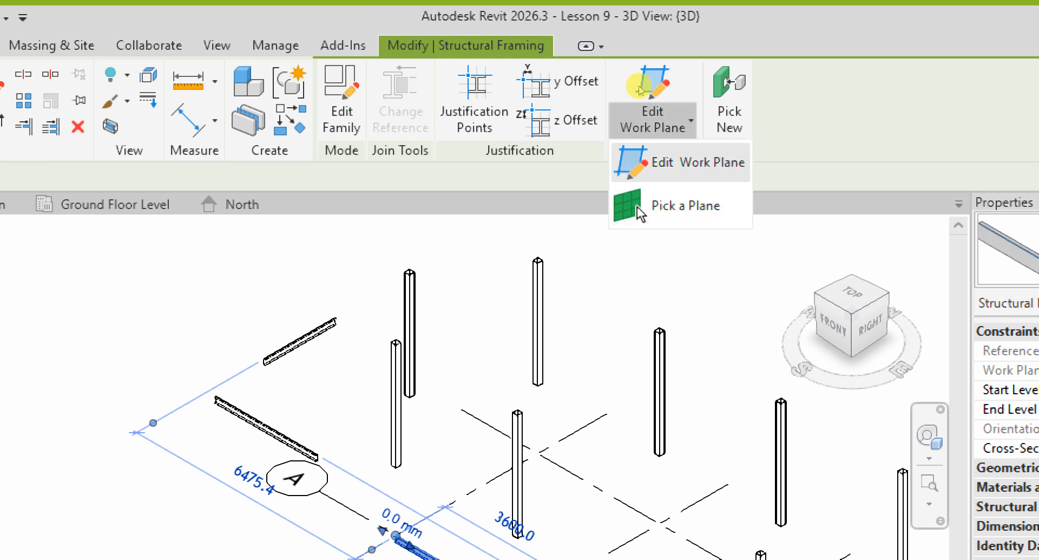
left_click(626, 86)
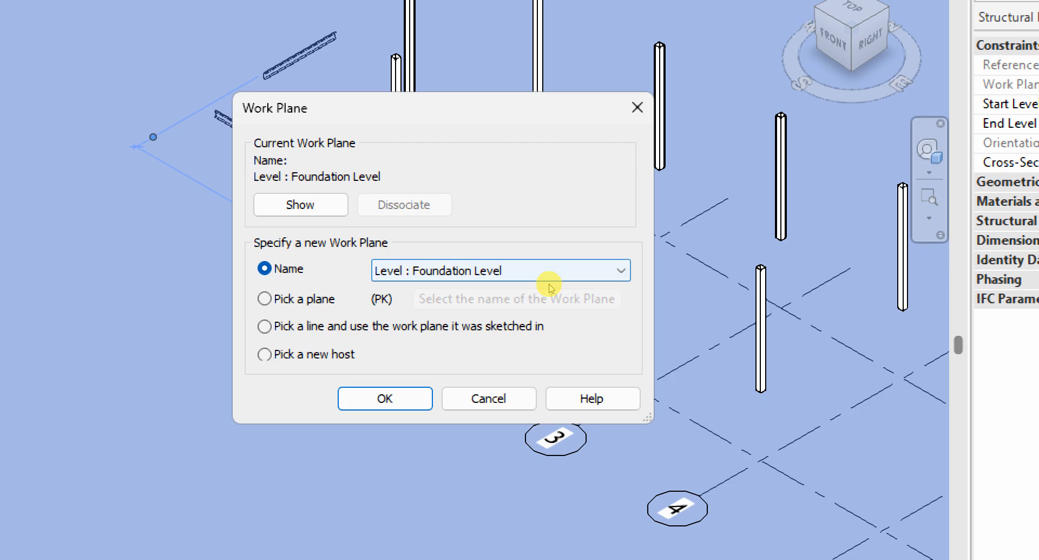
left_click(550, 282)
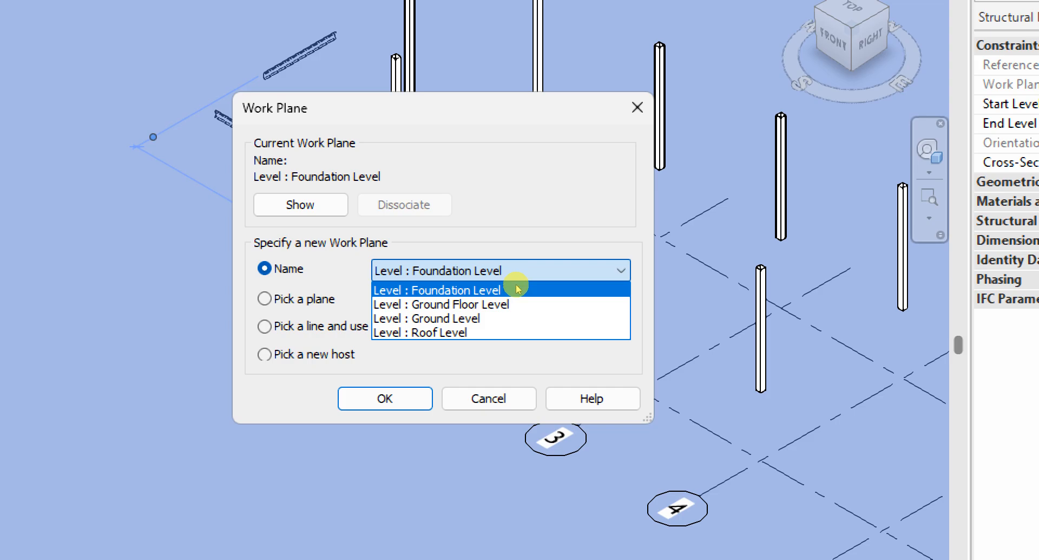
left_click(518, 198)
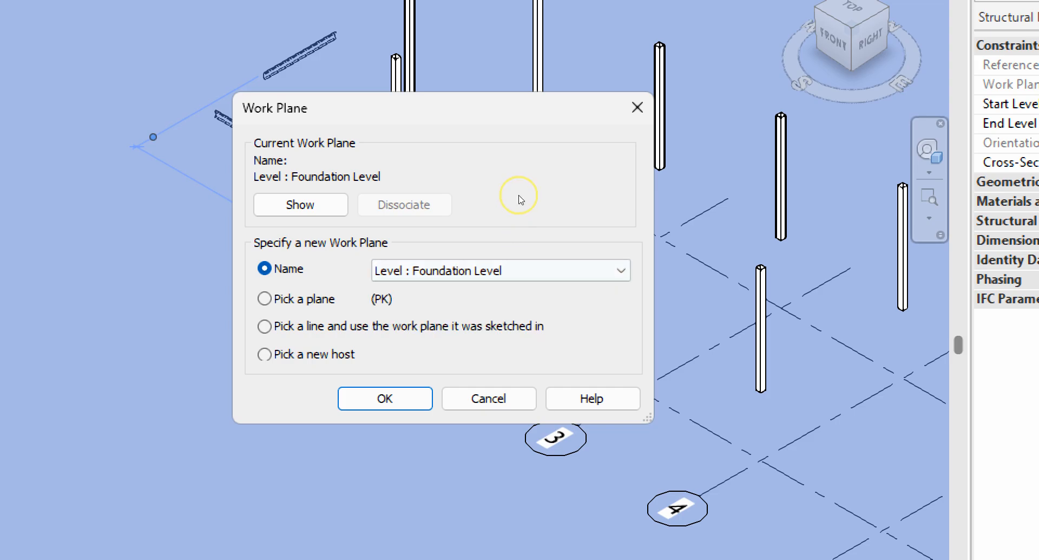
left_click(534, 285)
left_click(534, 295)
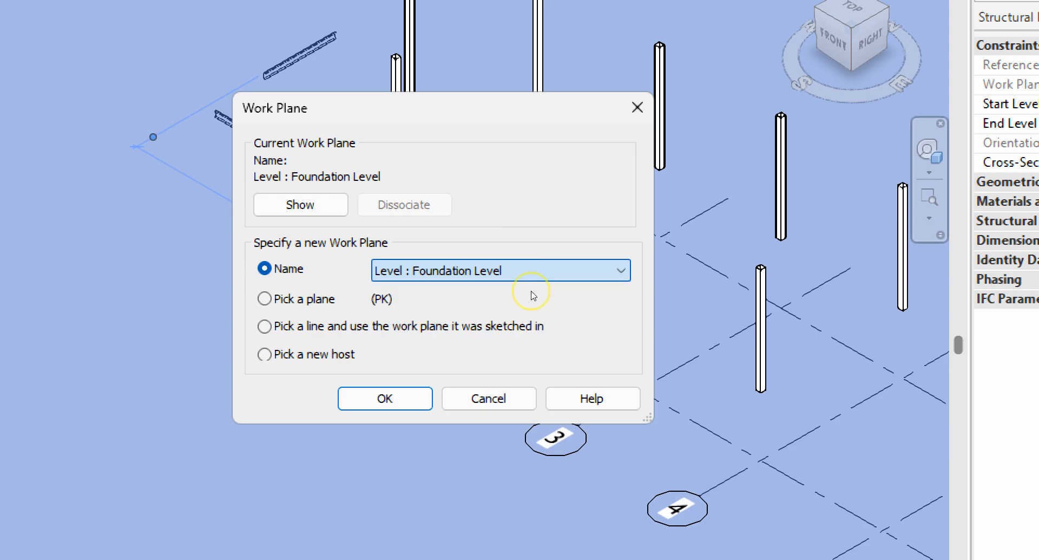
left_click(528, 282)
left_click(523, 302)
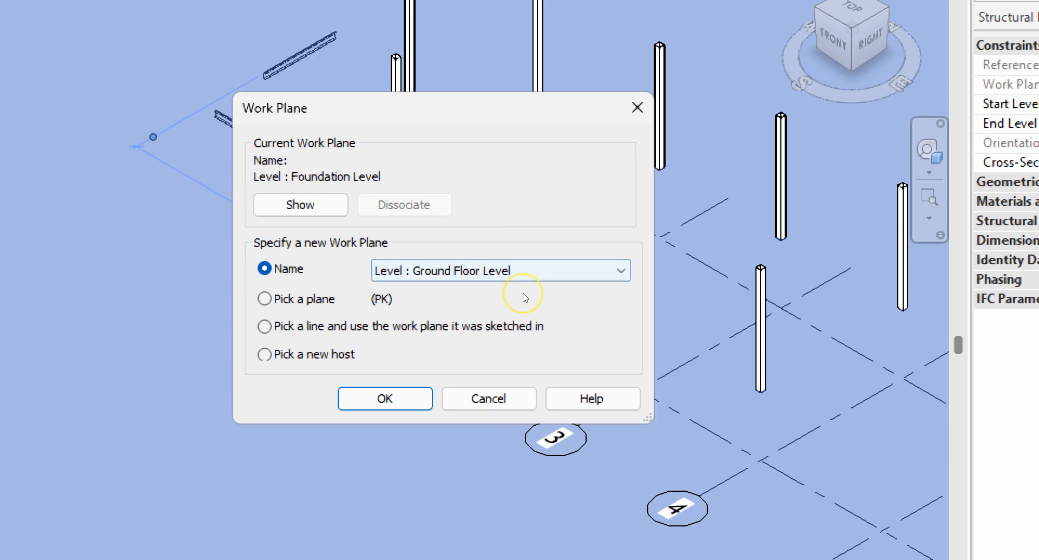
key("Return")
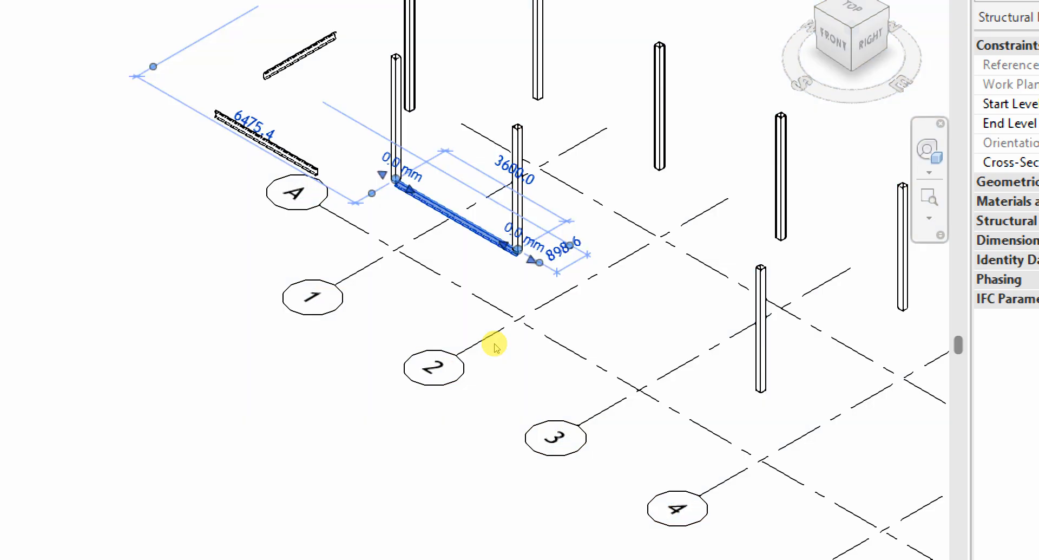
scroll(519, 281, "up", 5)
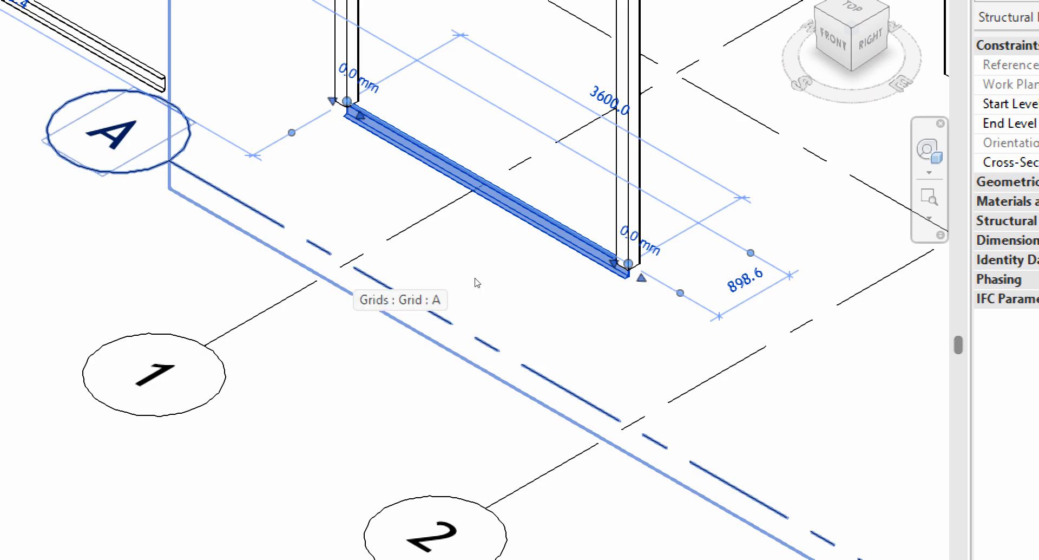
left_click(482, 295)
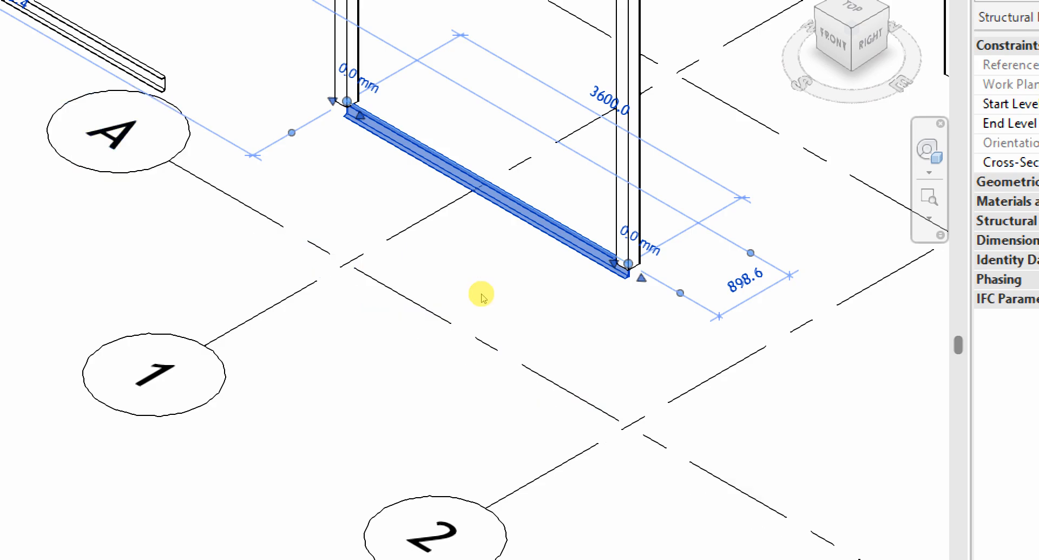
scroll(481, 295, "down", 5)
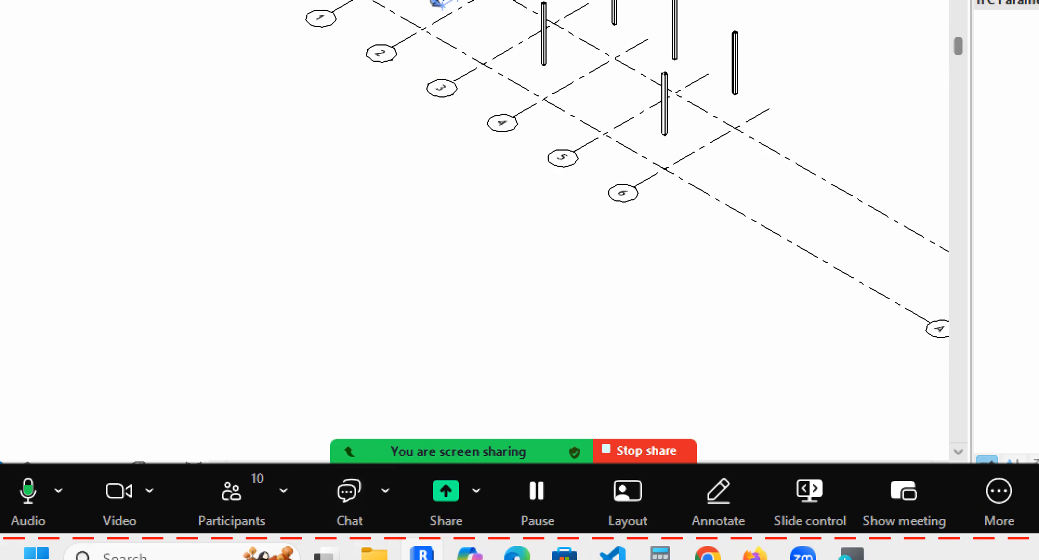
- Return the screen magnification to 100% and clear the selection of the beam on grid A
left_click(852, 553)
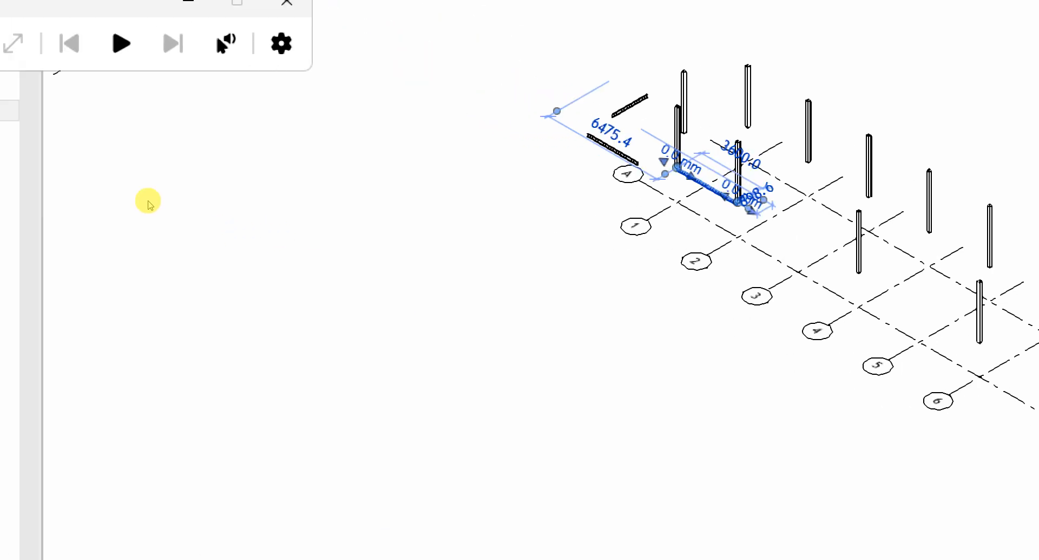
key("super+minus")
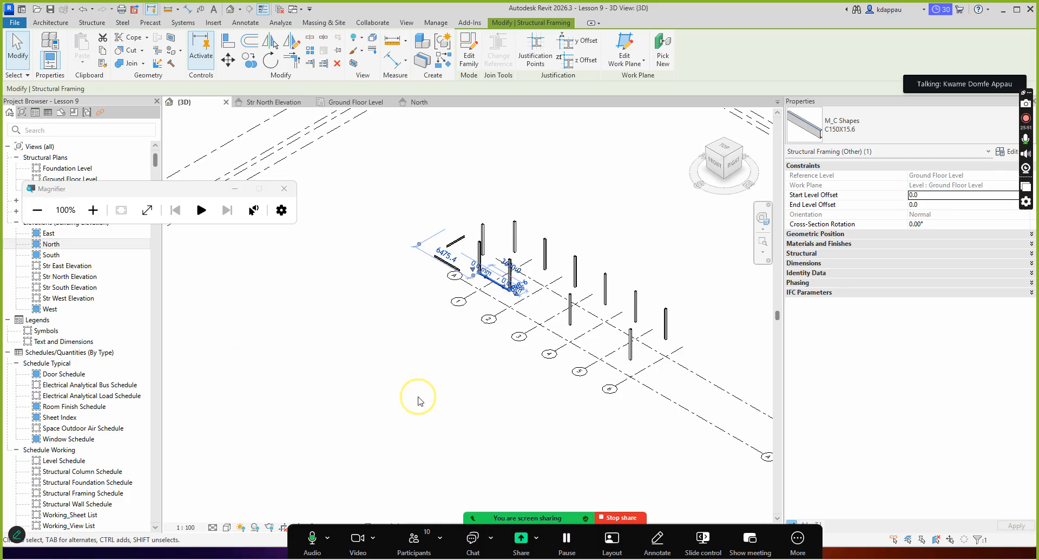
left_click(433, 385)
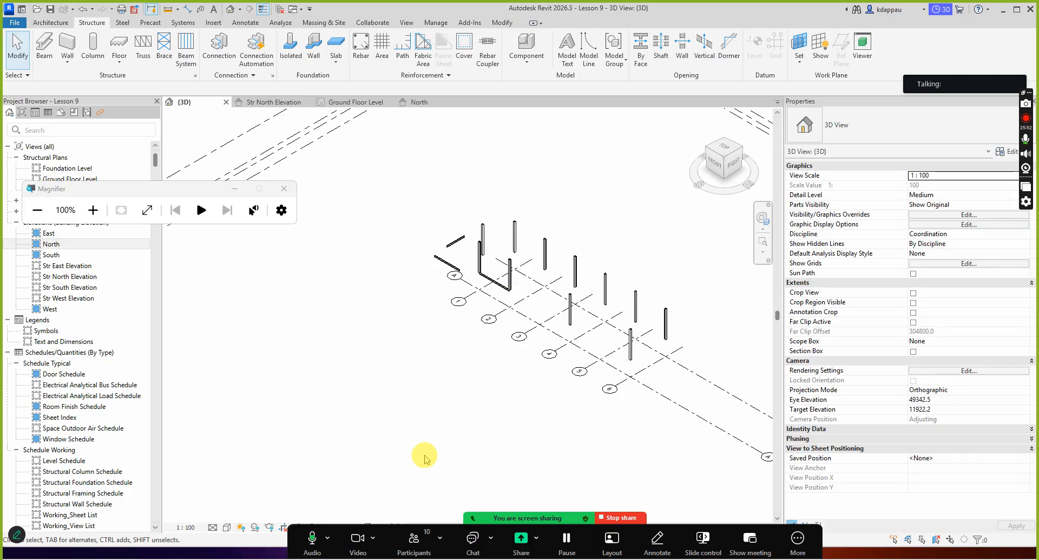
- Look through the meeting's participant list in Zoom and close it
left_click(414, 538)
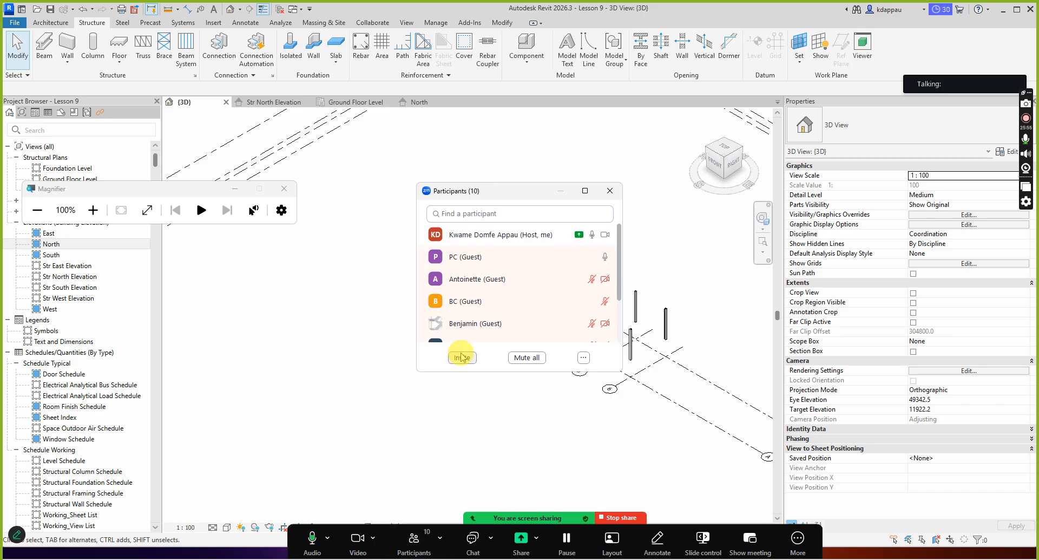
scroll(473, 319, "down", 3)
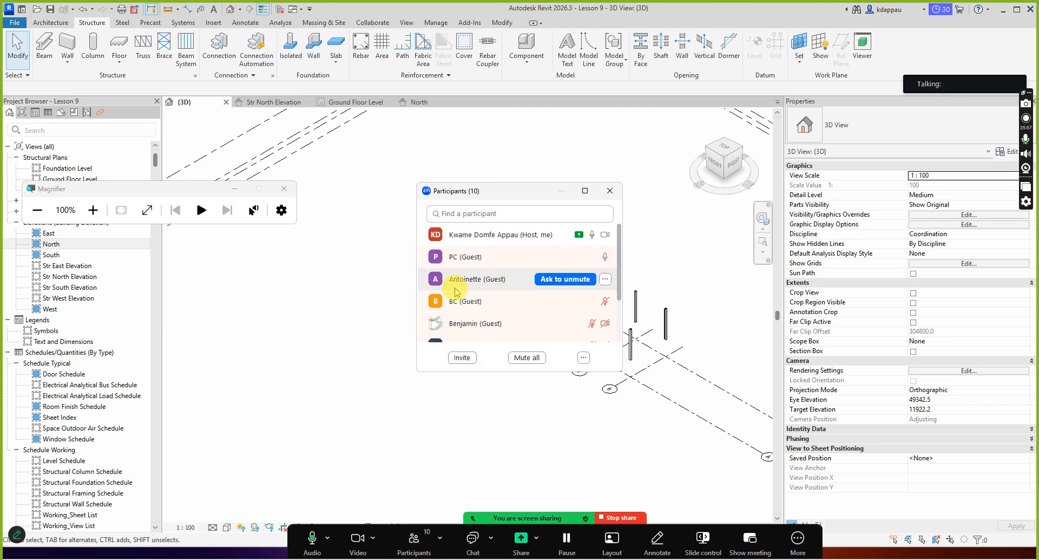
scroll(469, 300, "down", 2)
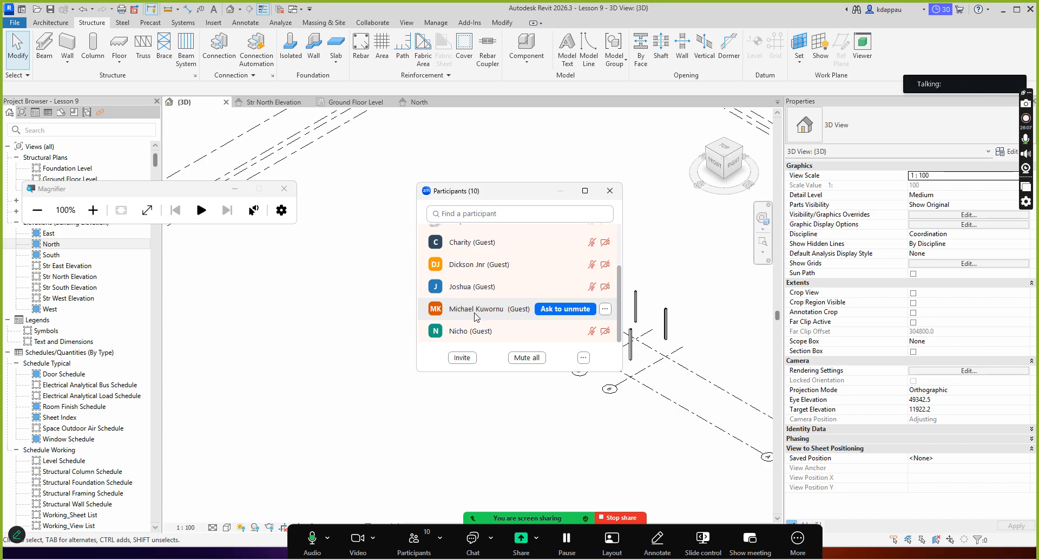
left_click(476, 316)
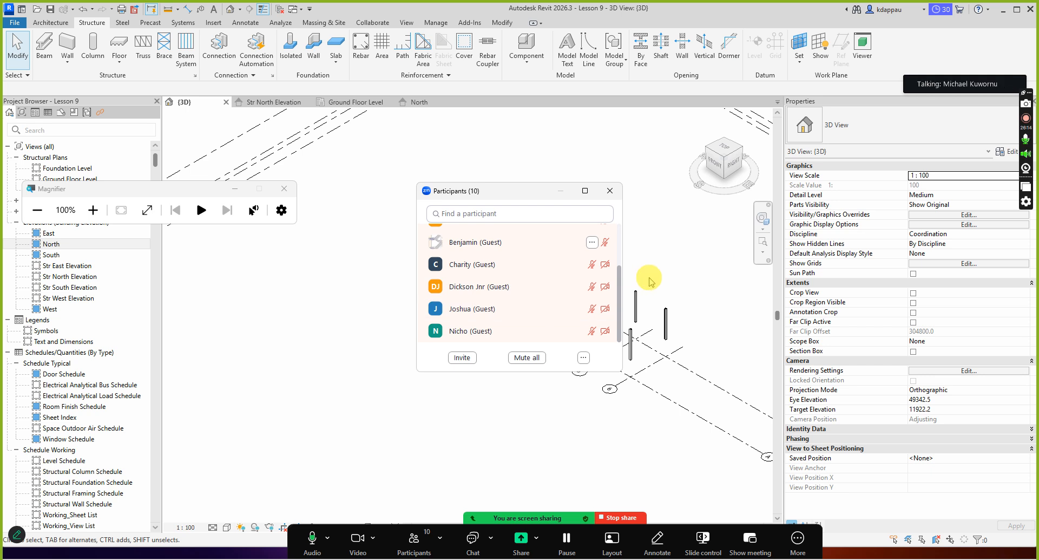
scroll(497, 311, "up", 1)
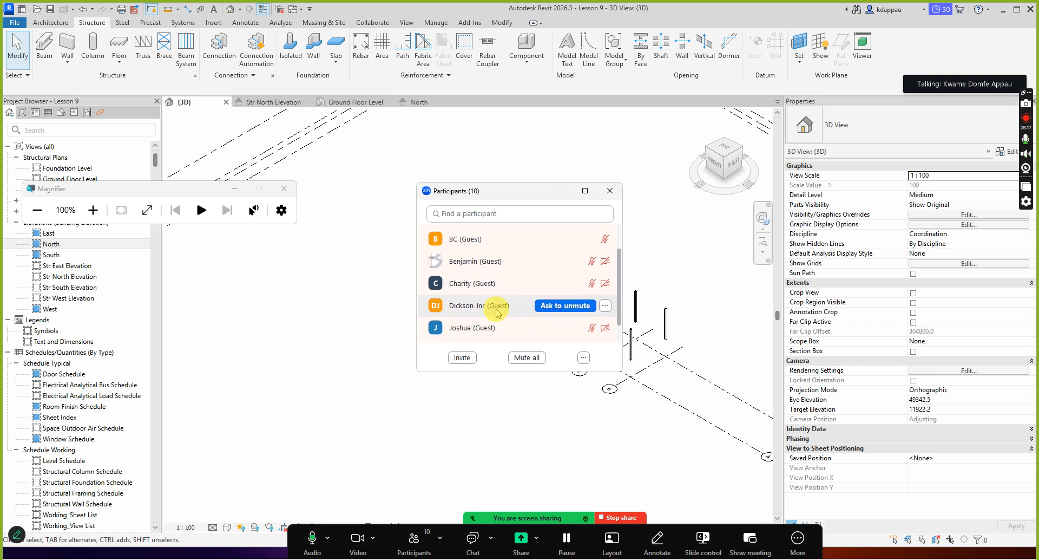
scroll(495, 315, "down", 1)
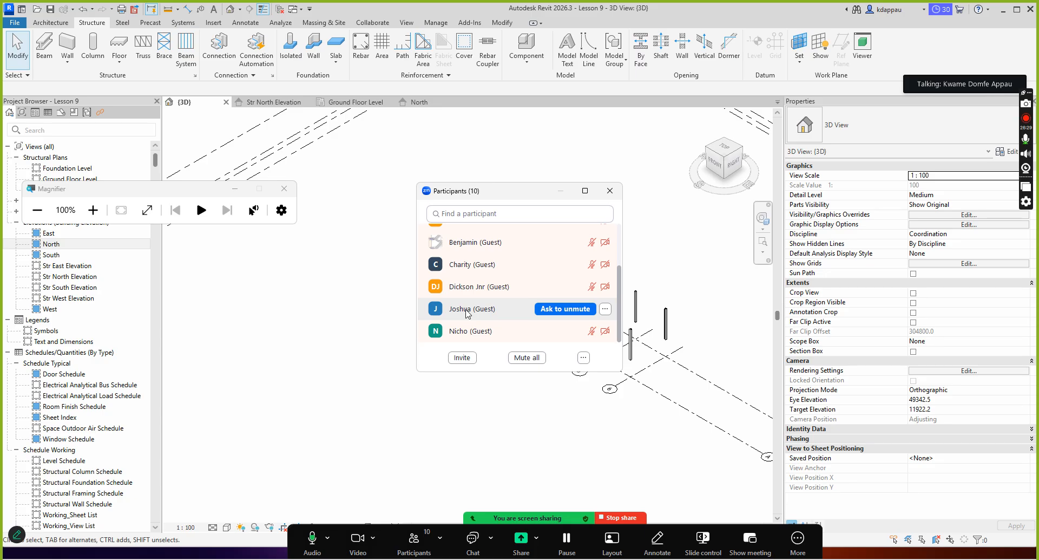
left_click(464, 293)
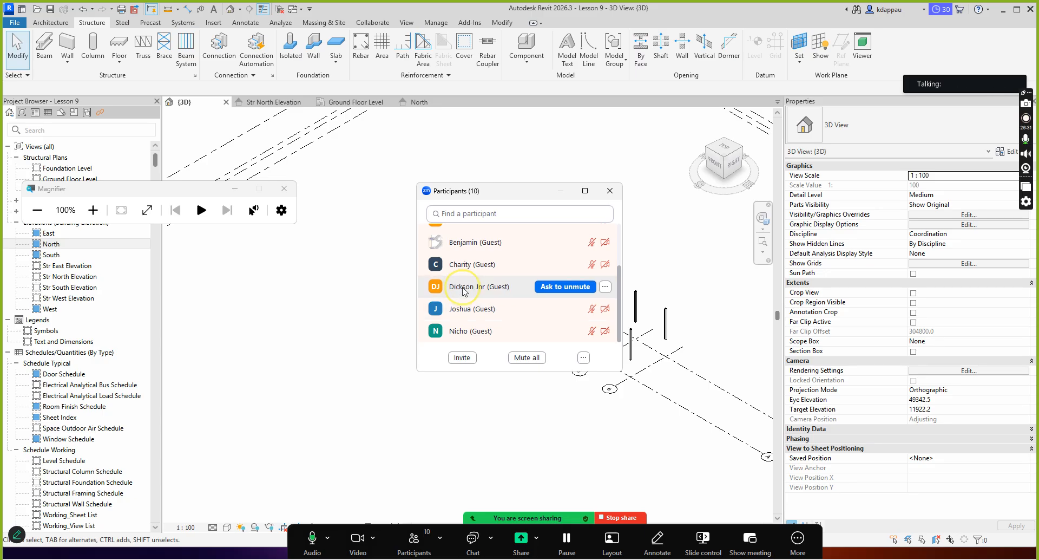
left_click(464, 291)
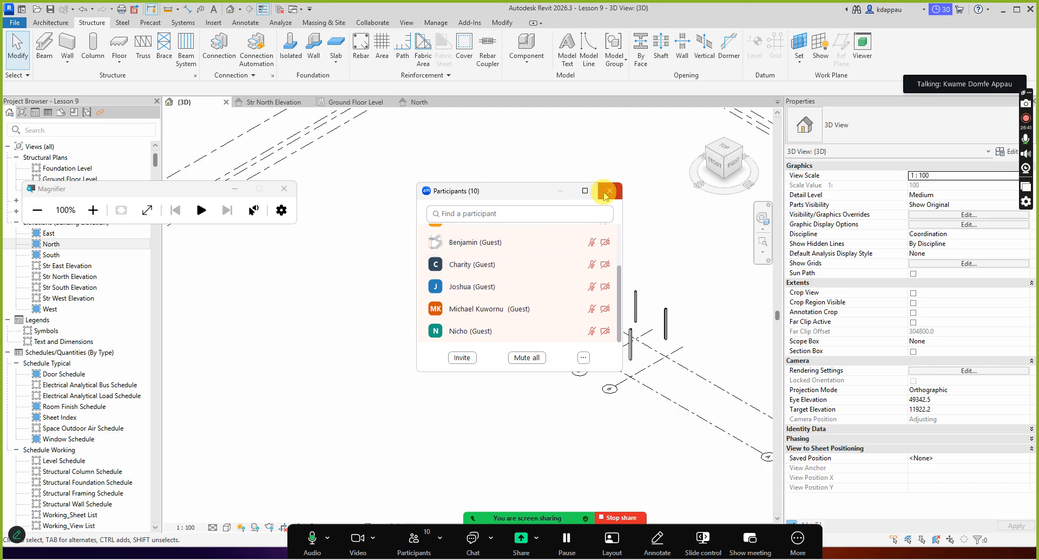
left_click(608, 191)
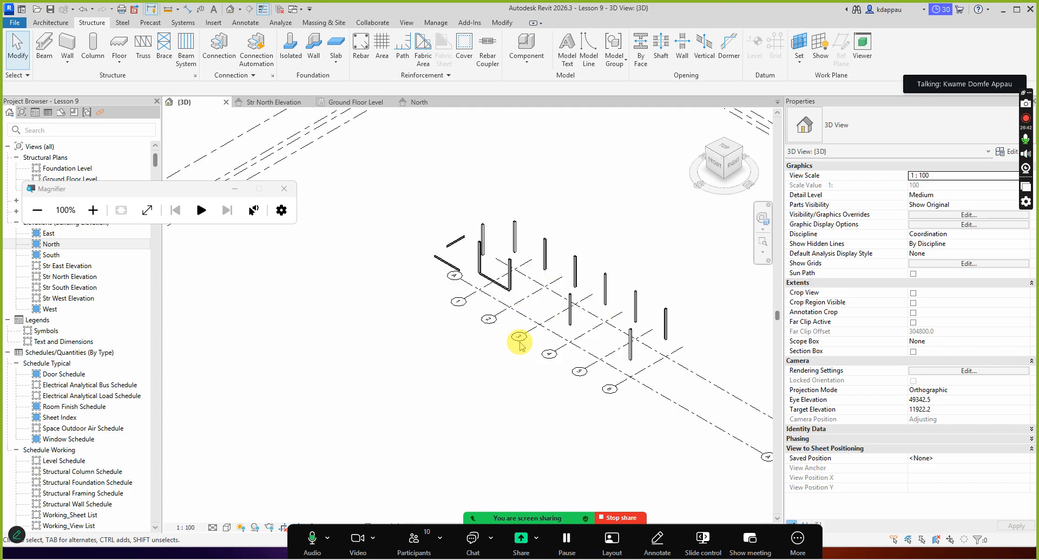
- Delete the C150X15.6 beam at the column bases on grid A between grids 1 and 2
scroll(574, 346, "up", 3)
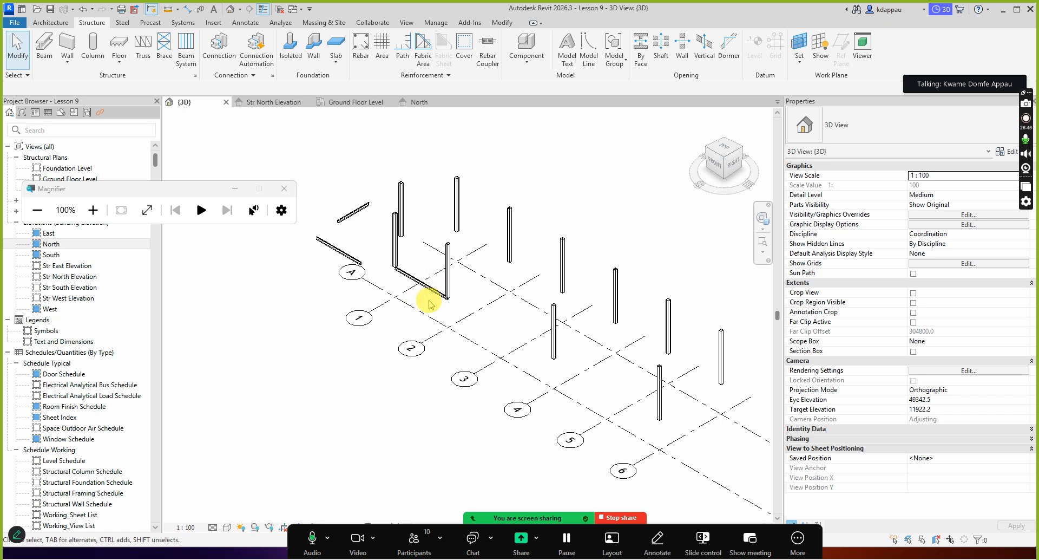
left_click(421, 285)
key("Delete")
scroll(416, 333, "down", 1)
scroll(417, 333, "down", 3)
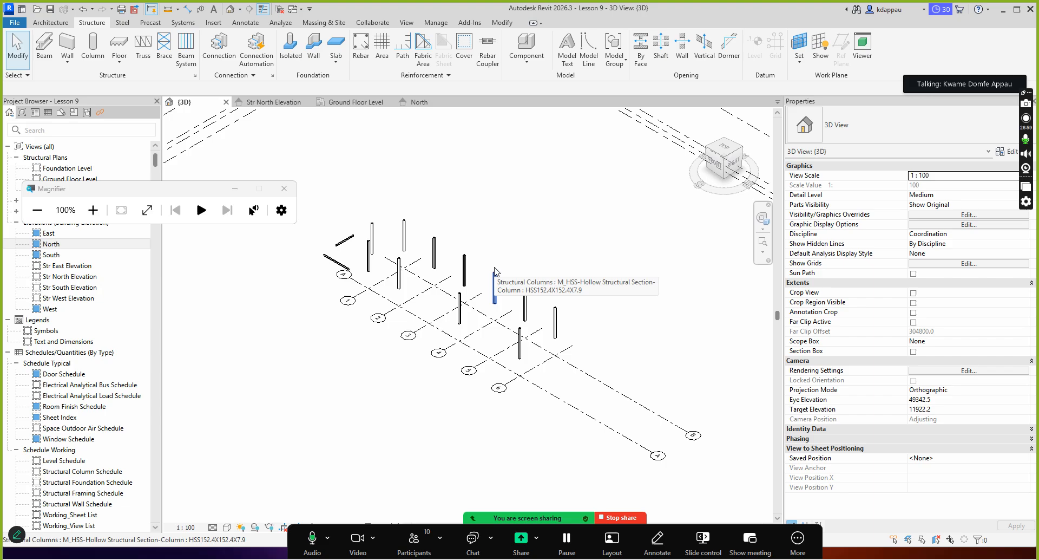
left_click(497, 269)
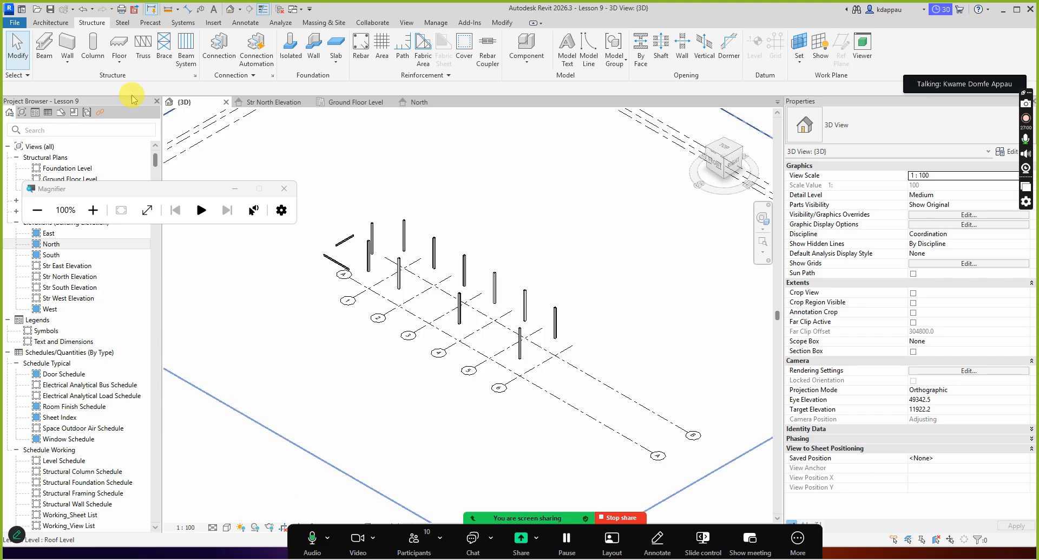
- Minimise the Magnifier window and open the Roof Level structural plan
left_click(46, 53)
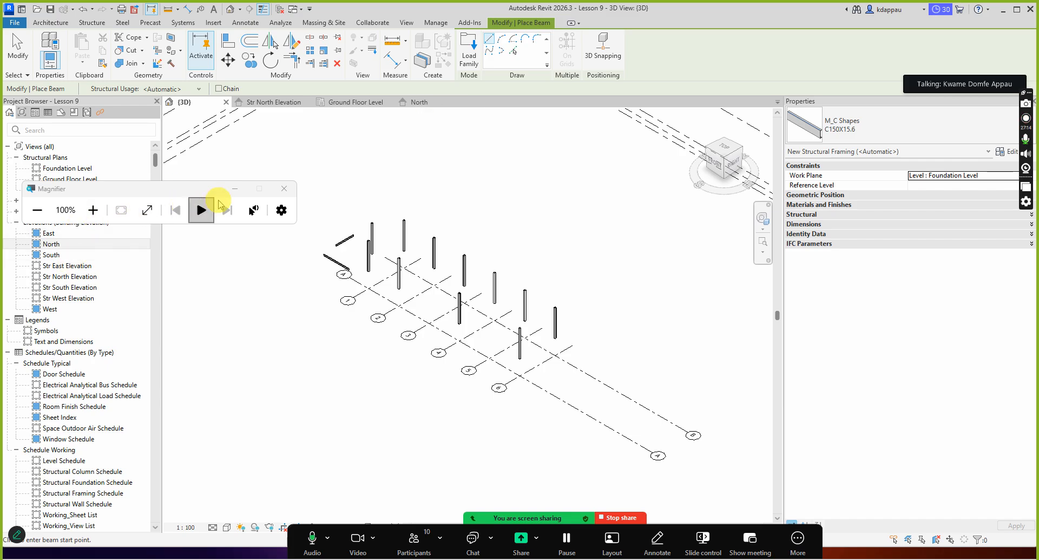
left_click(239, 191)
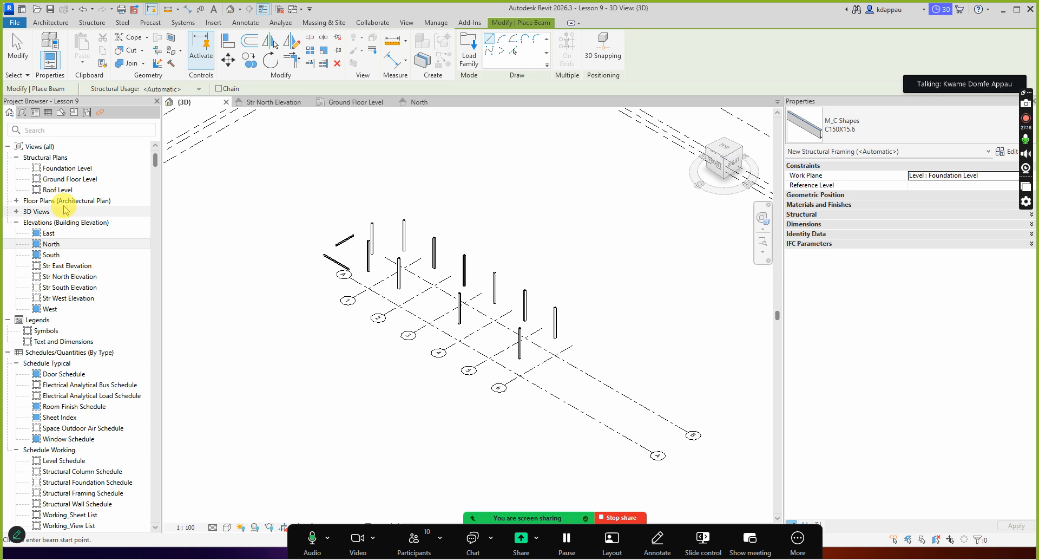
left_click(58, 190)
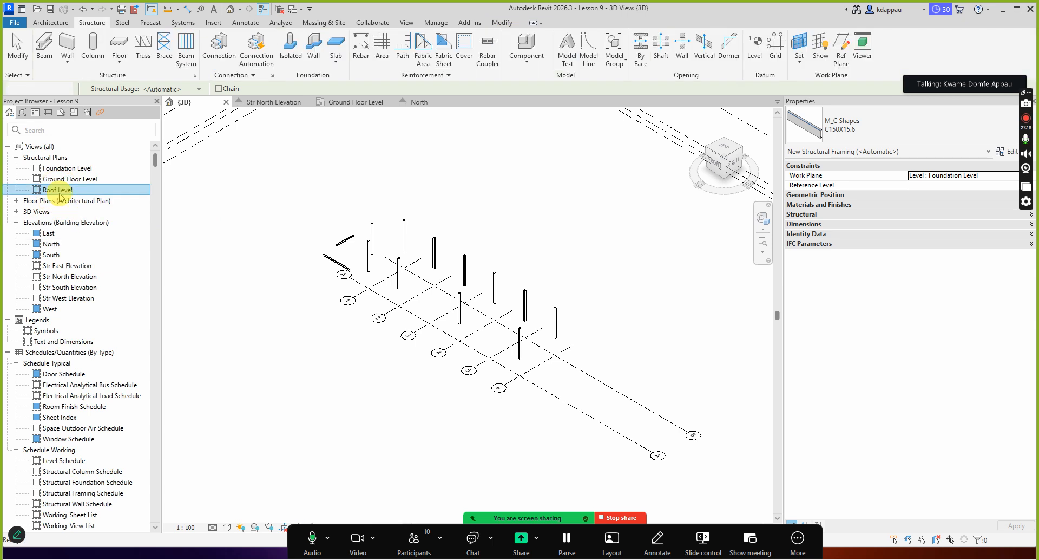
double_click(59, 191)
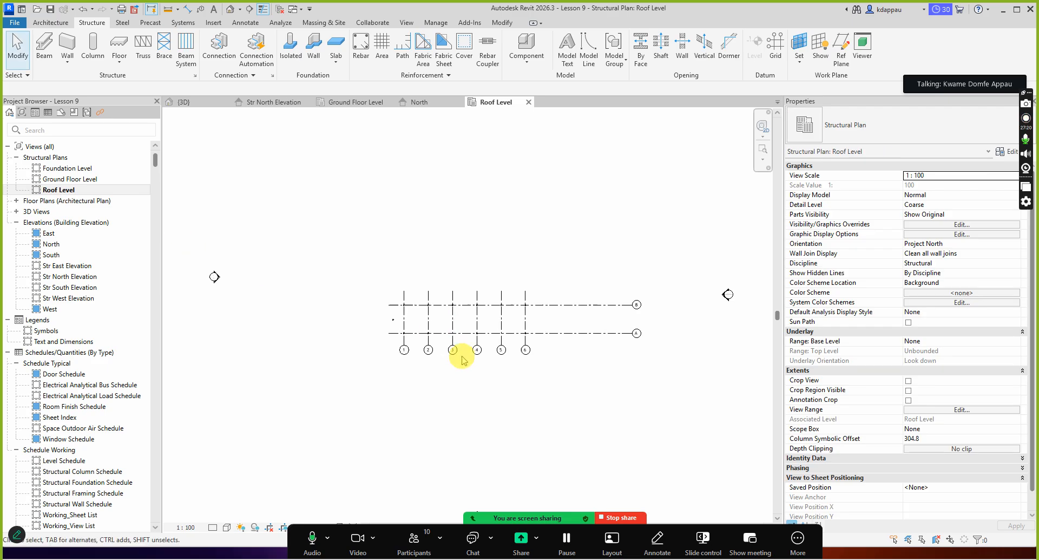
- Place C150X15.6 beams at Roof Level with the On Grids option, using grids A, B and 1 to 6
scroll(463, 360, "up", 1)
left_click(43, 47)
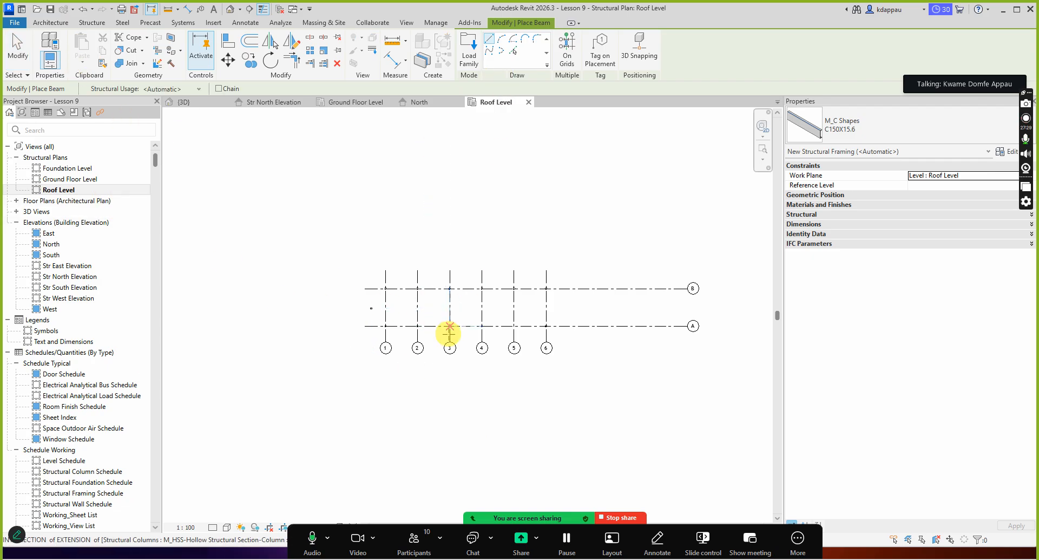
scroll(448, 325, "up", 3)
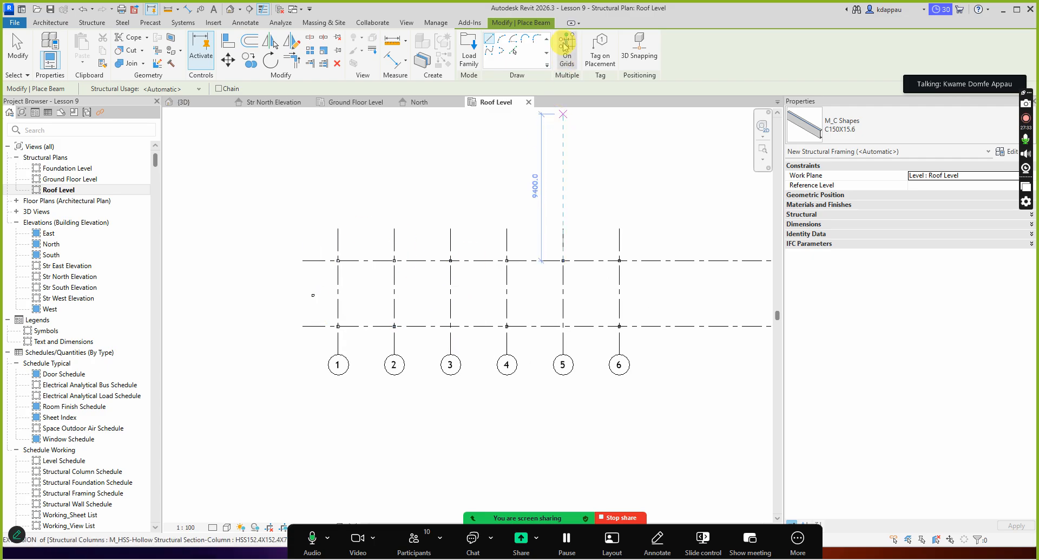
left_click(565, 43)
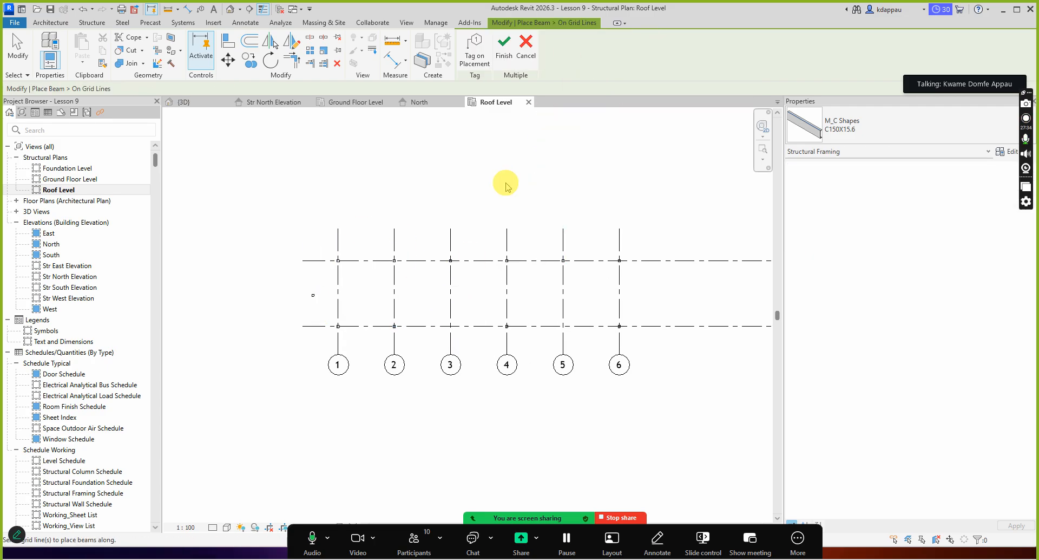
left_click_drag(643, 338, 329, 250)
scroll(413, 285, "up", 1)
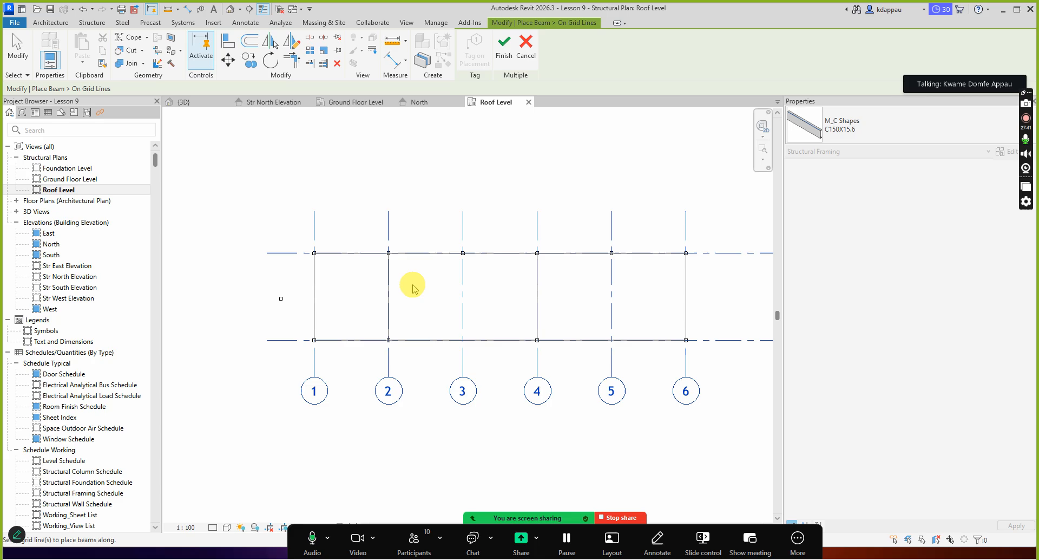
scroll(404, 277, "down", 1)
left_click(506, 47)
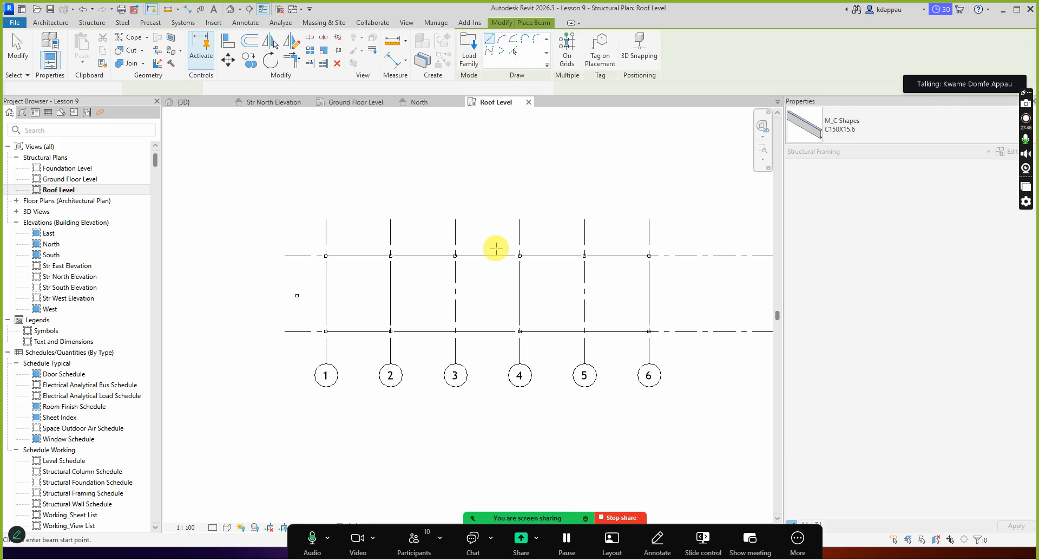
- Show the default 3D view, exit the Beam command, and examine the roof beams spanning the column tops
left_click(230, 10)
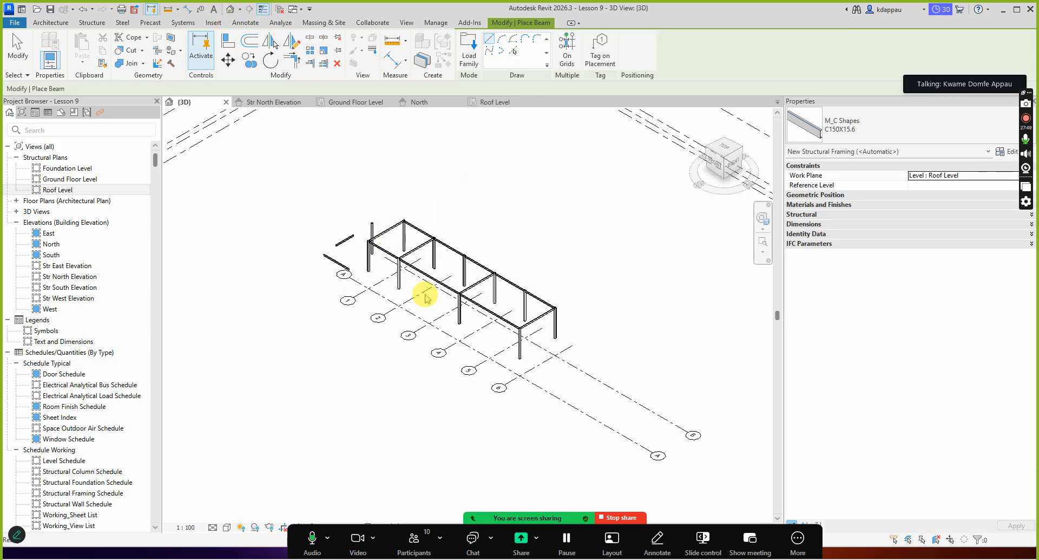
scroll(413, 248, "up", 6)
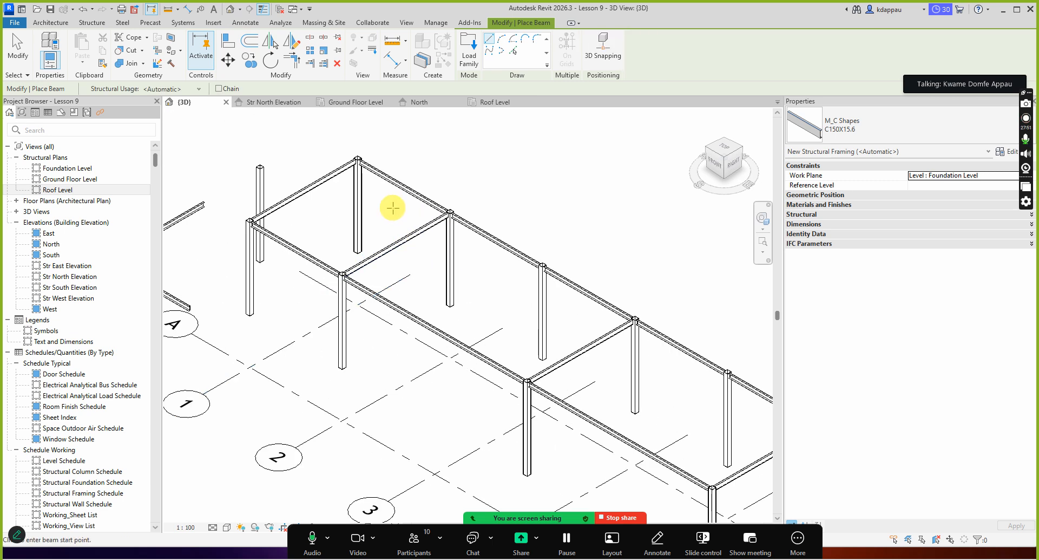
right_click(490, 168)
left_click(531, 174)
right_click(503, 162)
left_click(533, 171)
scroll(464, 314, "down", 3)
scroll(440, 355, "up", 5)
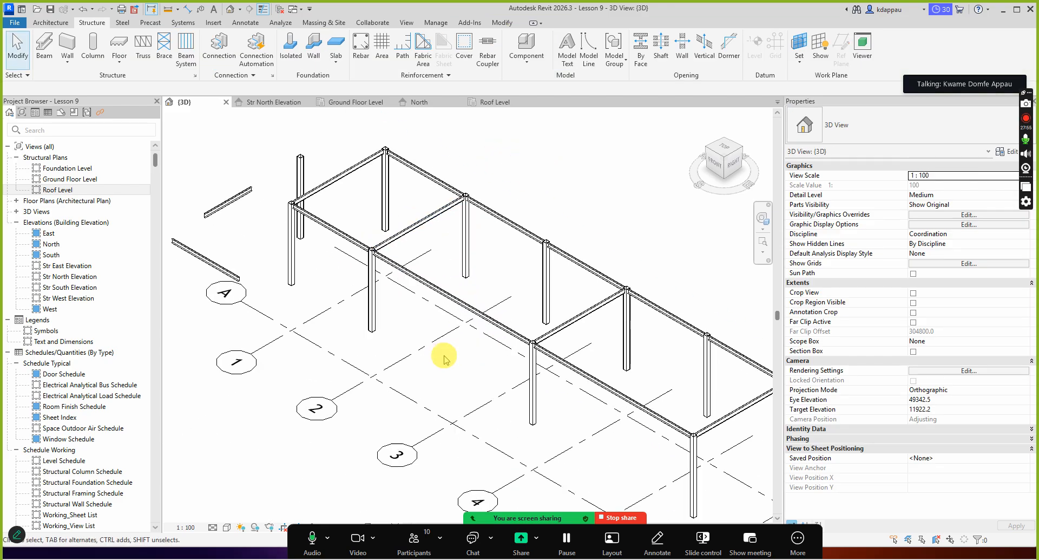
scroll(444, 358, "down", 3)
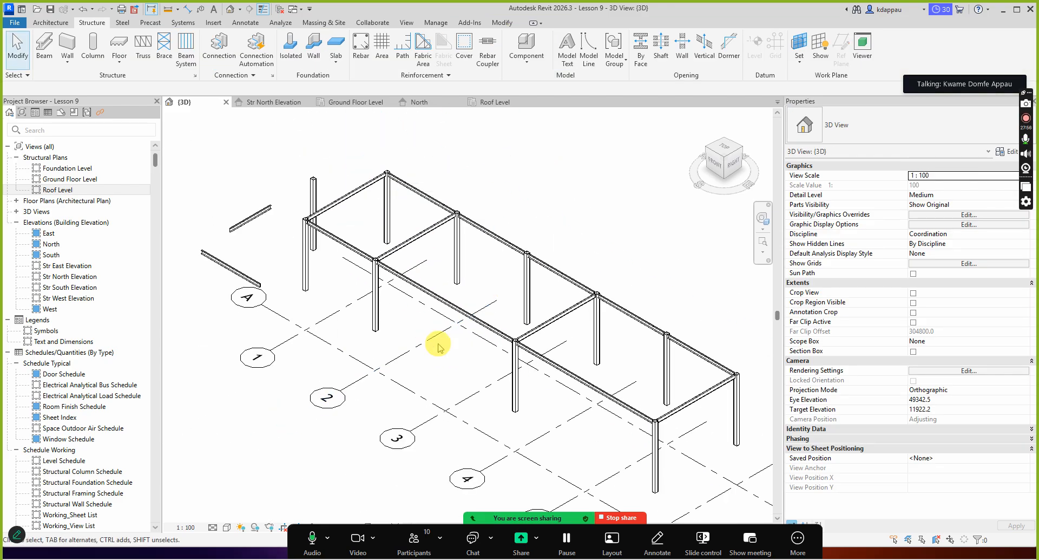
scroll(385, 273, "up", 2)
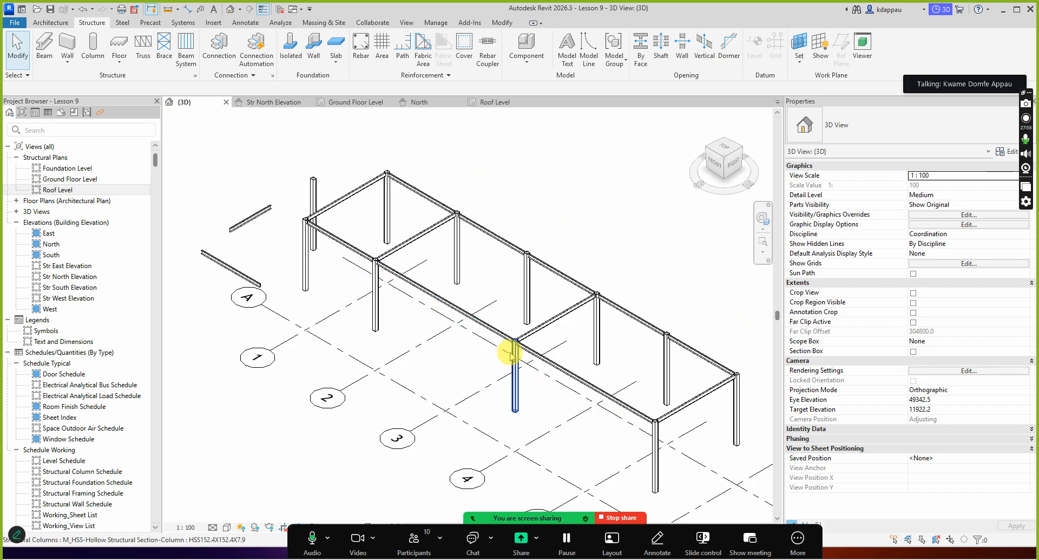
scroll(529, 290, "up", 4)
scroll(536, 249, "down", 3)
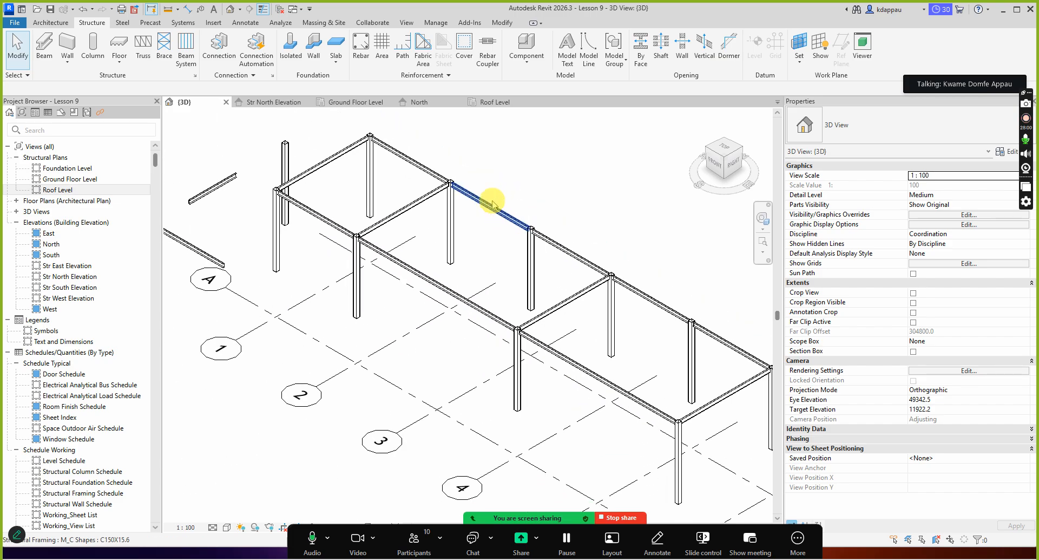
scroll(515, 274, "down", 2)
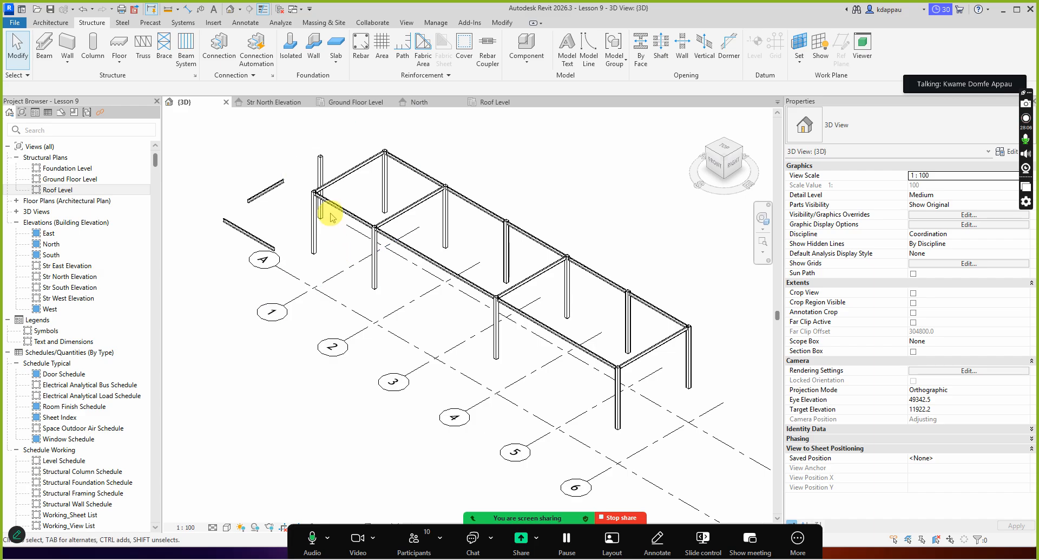
- Select all instances of the C150X15.6 beam visible in the 3D view, starting from the roof beam on grid A between grids 1 and 2
left_click(356, 218)
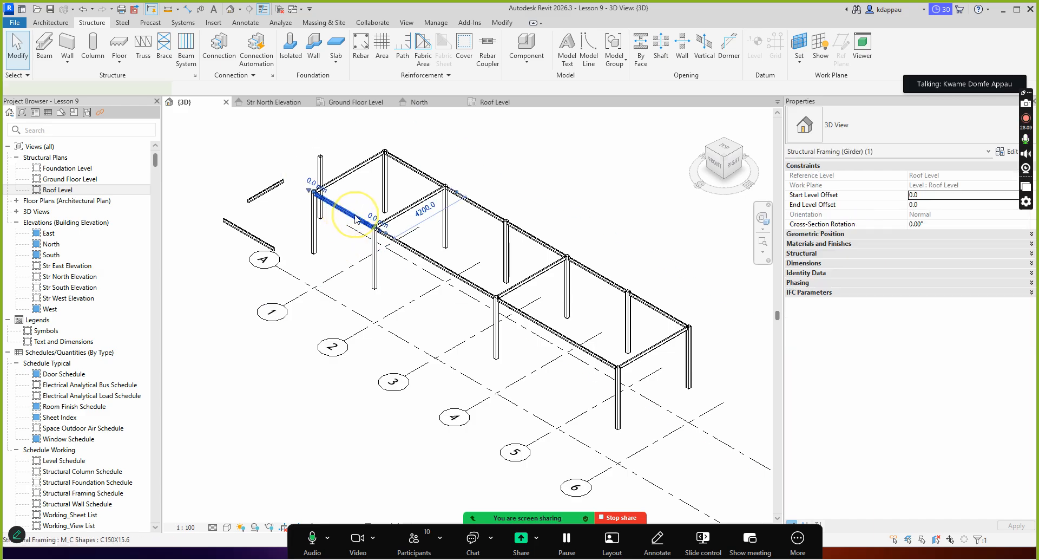
right_click(356, 218)
mouse_move(430, 369)
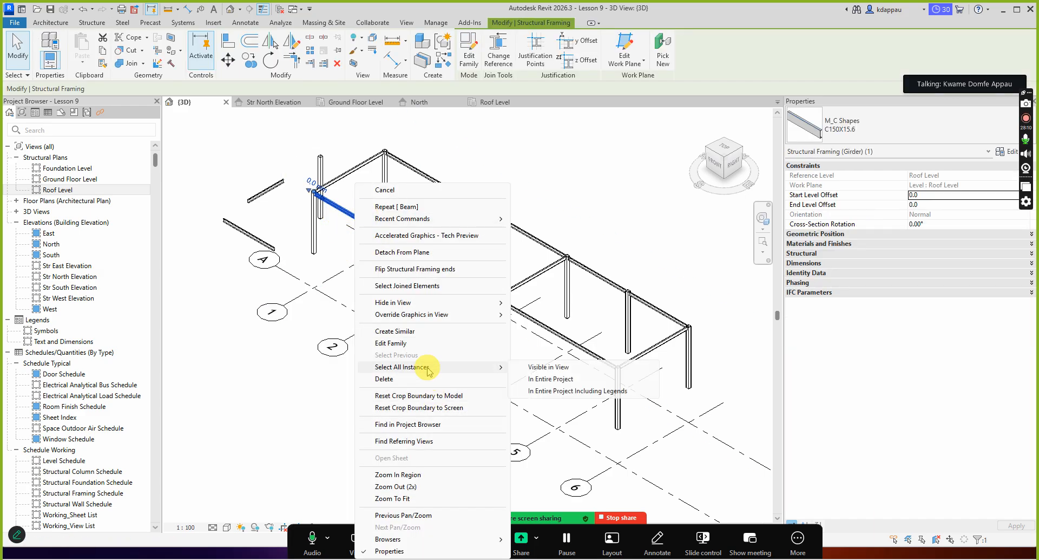
left_click(543, 367)
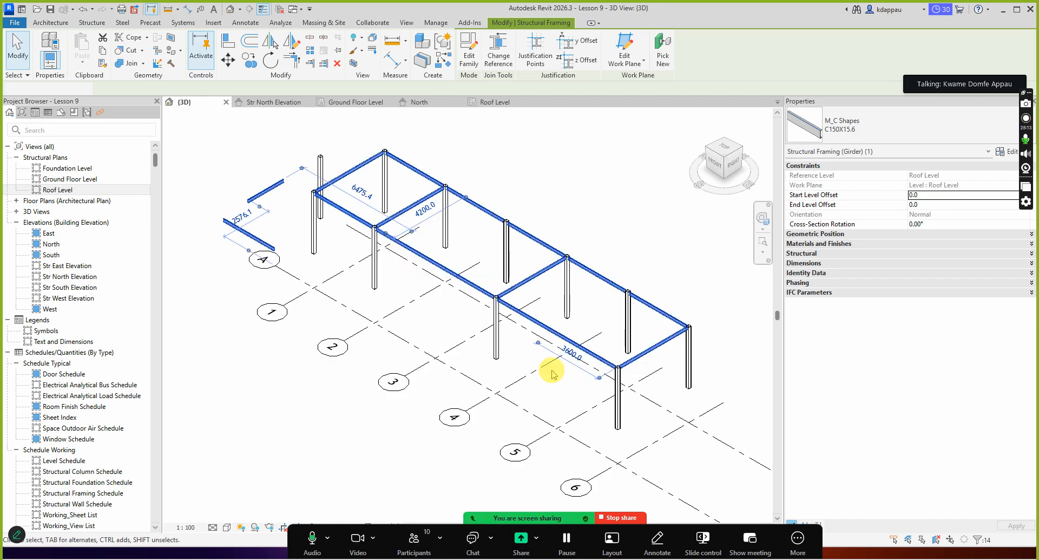
scroll(236, 222, "up", 2)
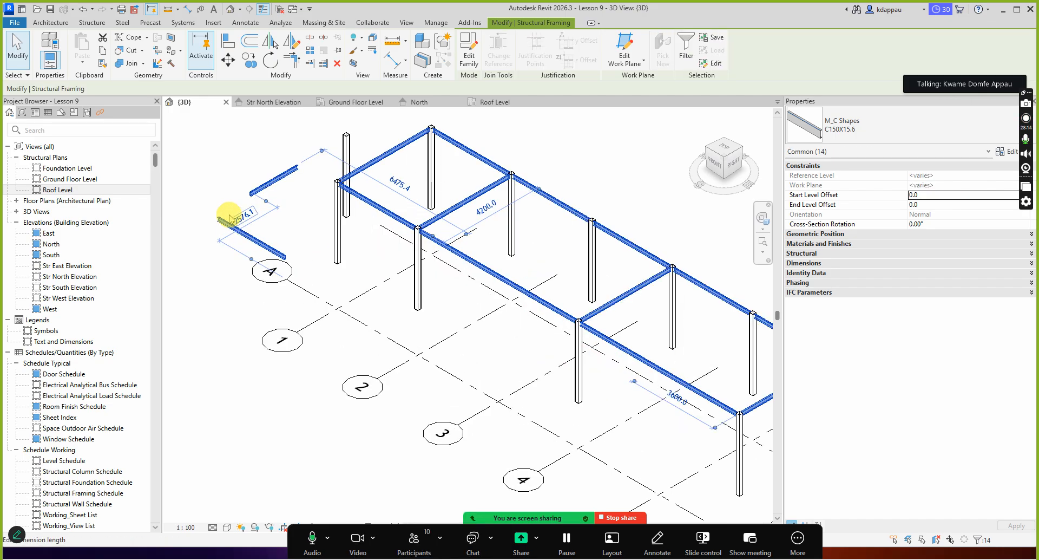
- Remove the two detached beams from the selection and copy the remaining roof-level girders to the clipboard
left_click(248, 241, "shift")
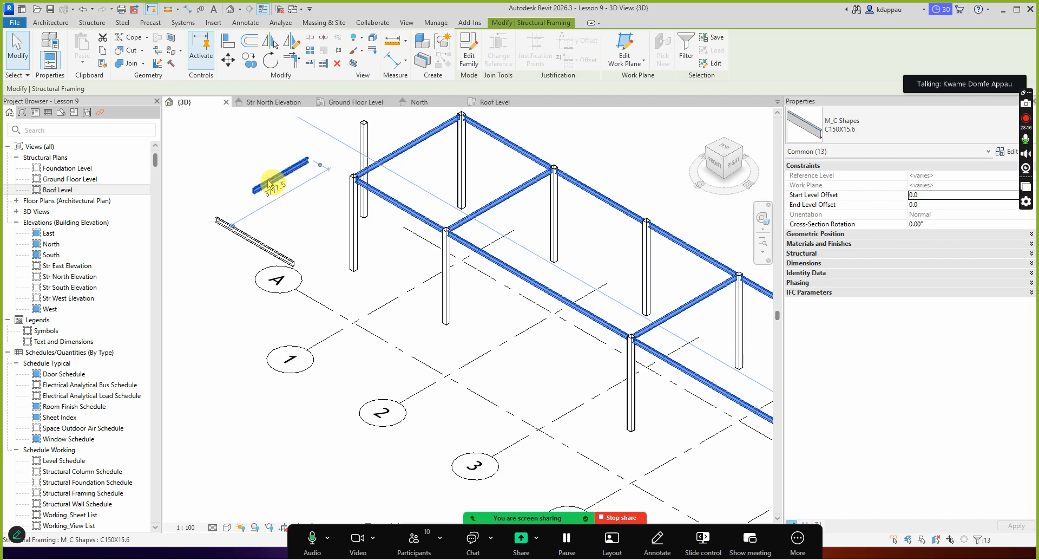
left_click(269, 185, "shift")
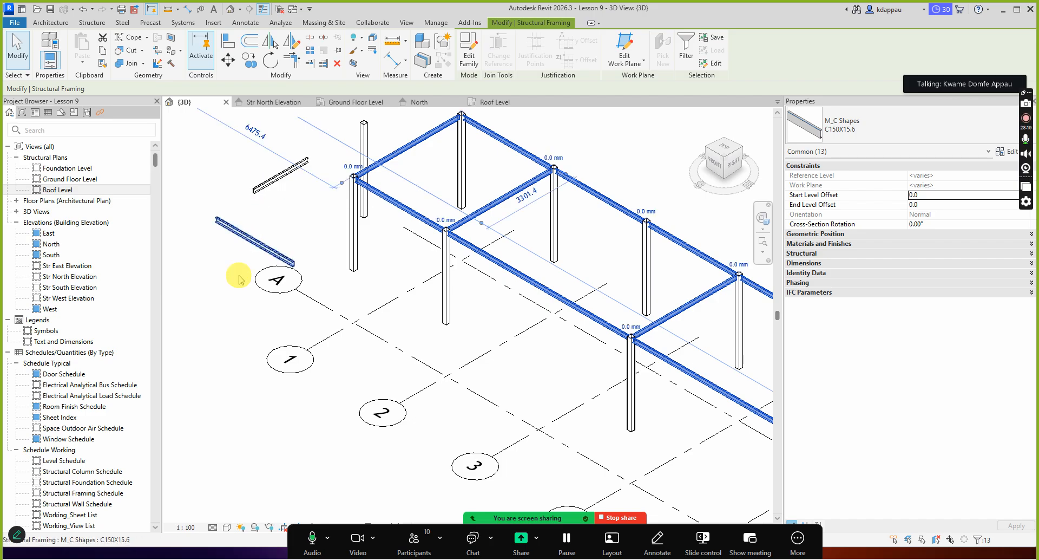
scroll(318, 292, "down", 5)
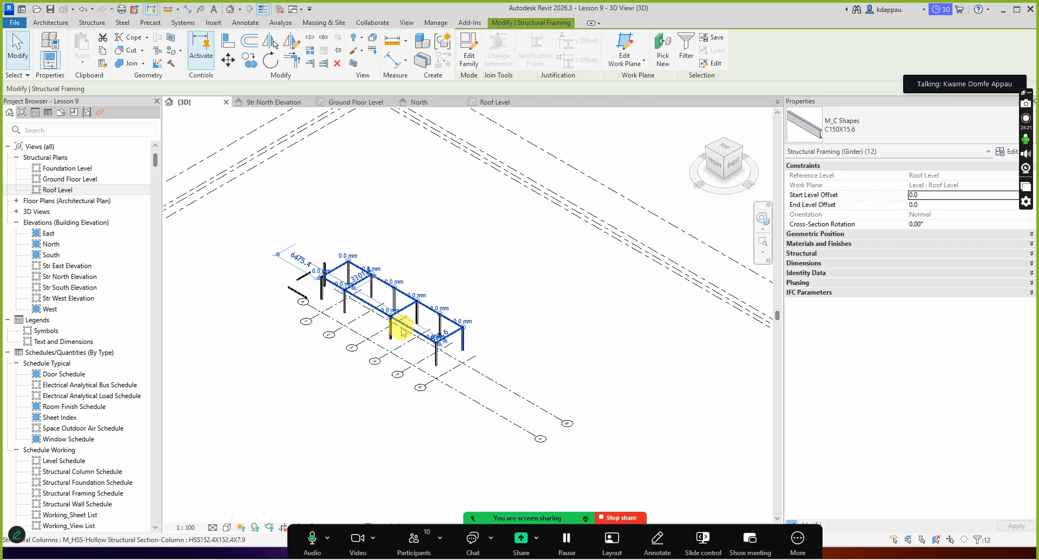
scroll(385, 317, "up", 3)
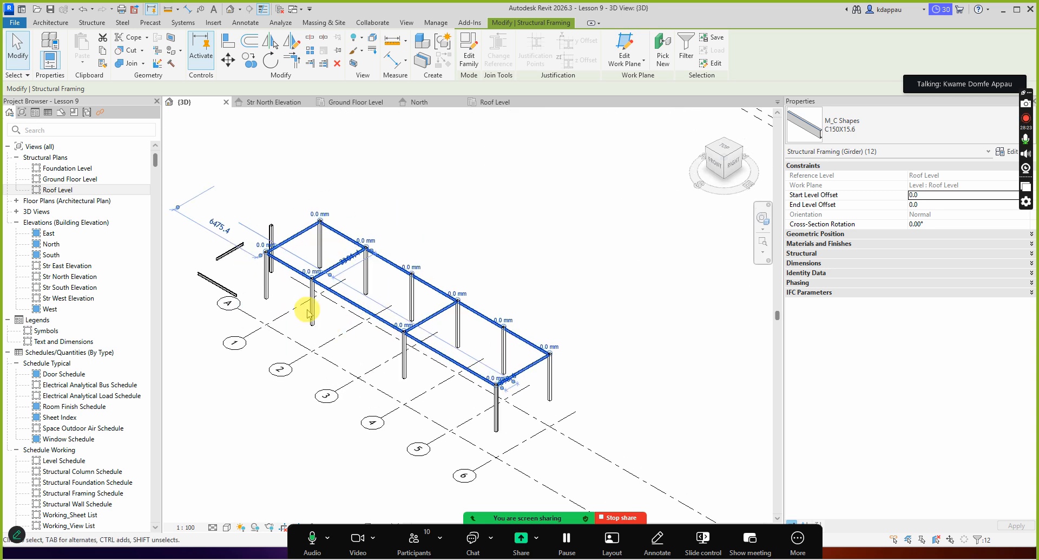
scroll(240, 258, "up", 1)
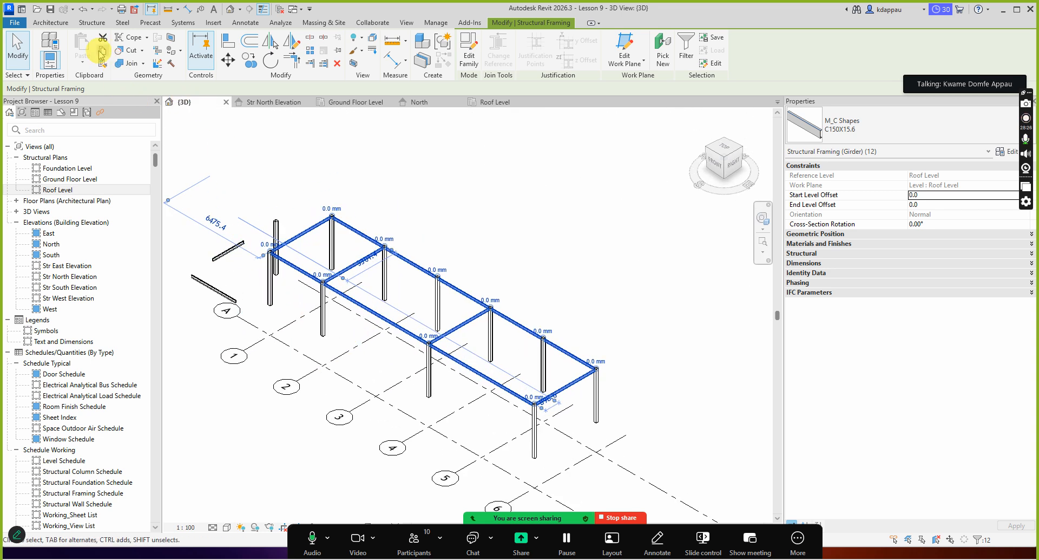
left_click(102, 51)
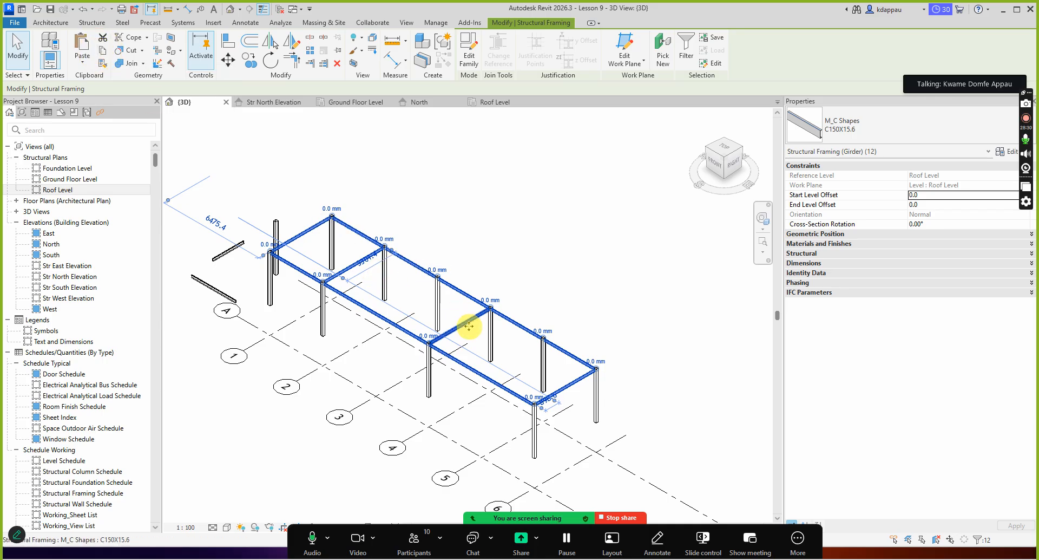
- Paste the copied girders aligned to the Ground Floor Level only
left_click(82, 68)
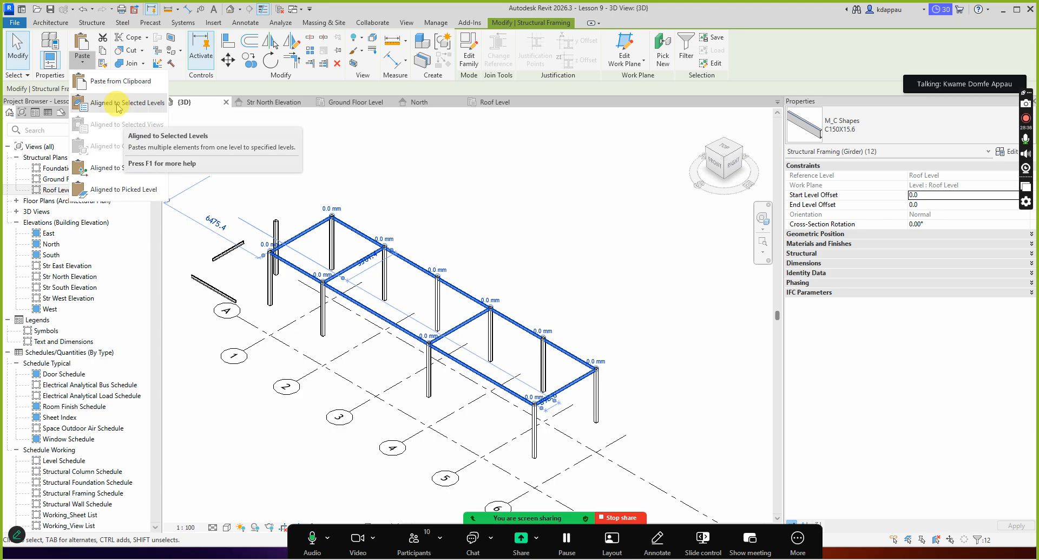
left_click(118, 104)
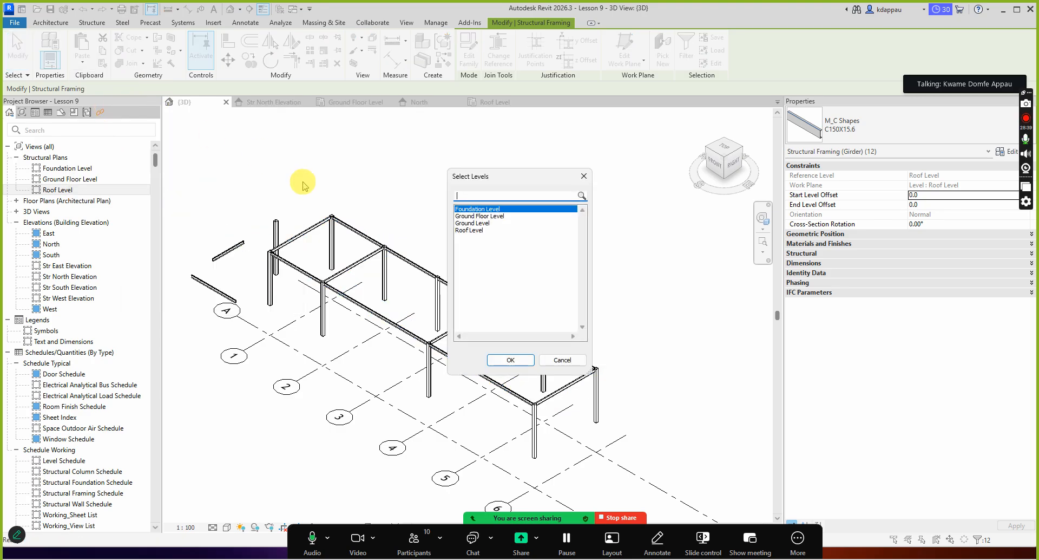
left_click_drag(503, 180, 599, 172)
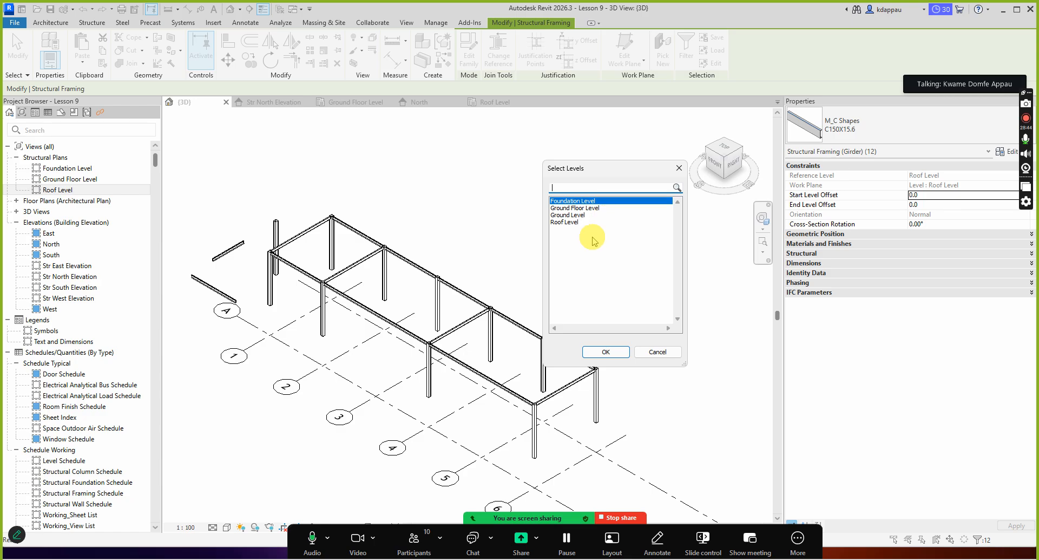
left_click(570, 208, "ctrl")
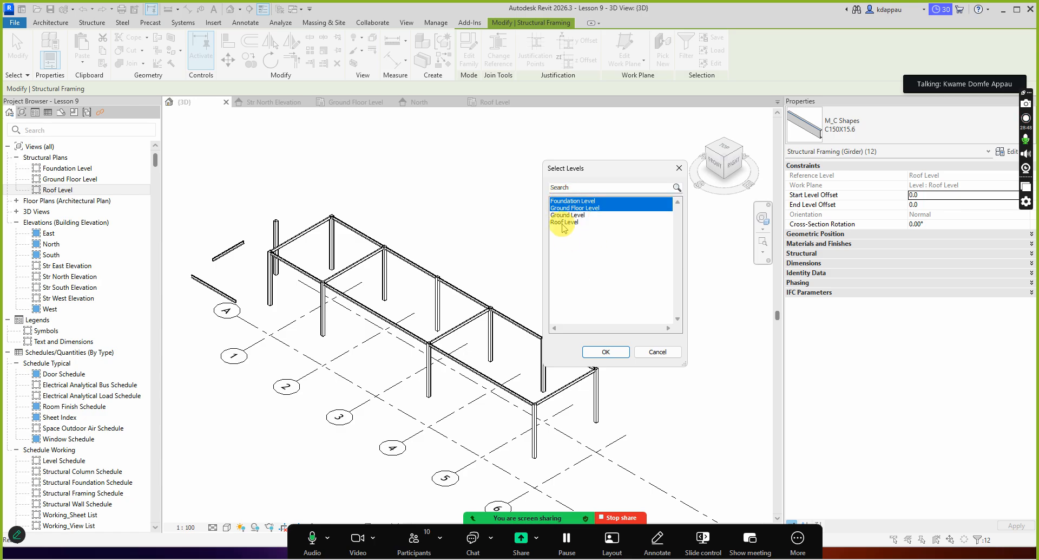
left_click(563, 215, "ctrl")
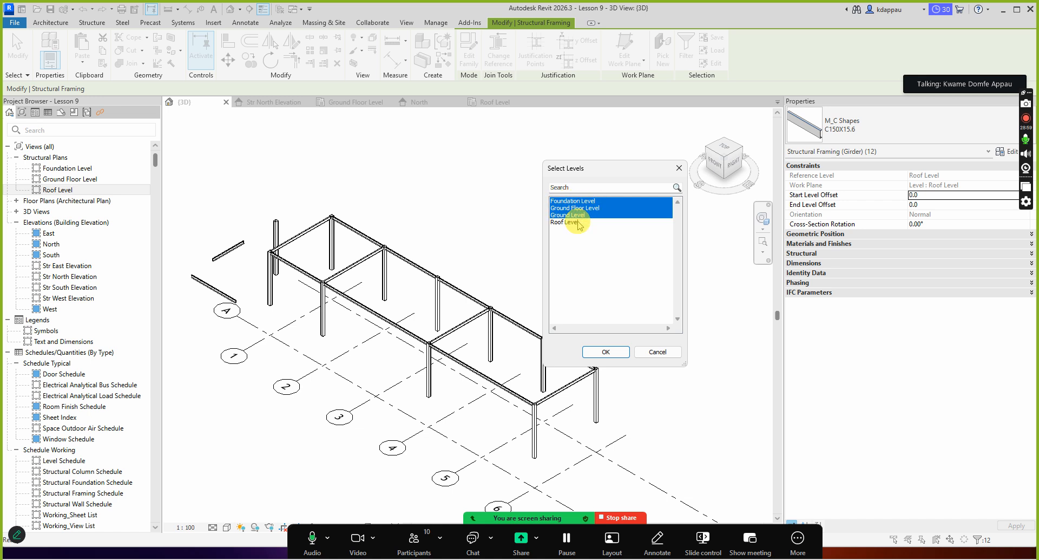
left_click(563, 221, "shift")
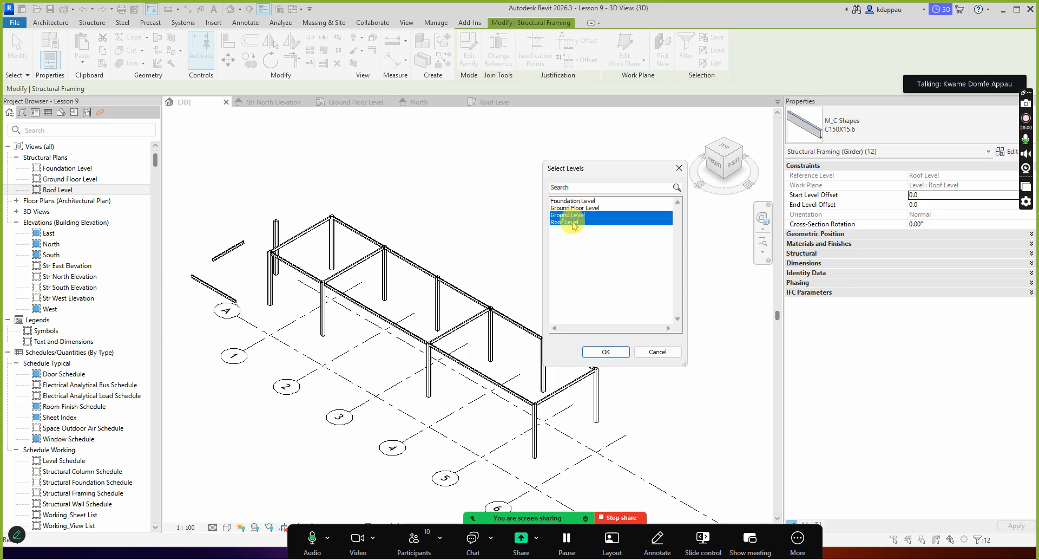
left_click(567, 209)
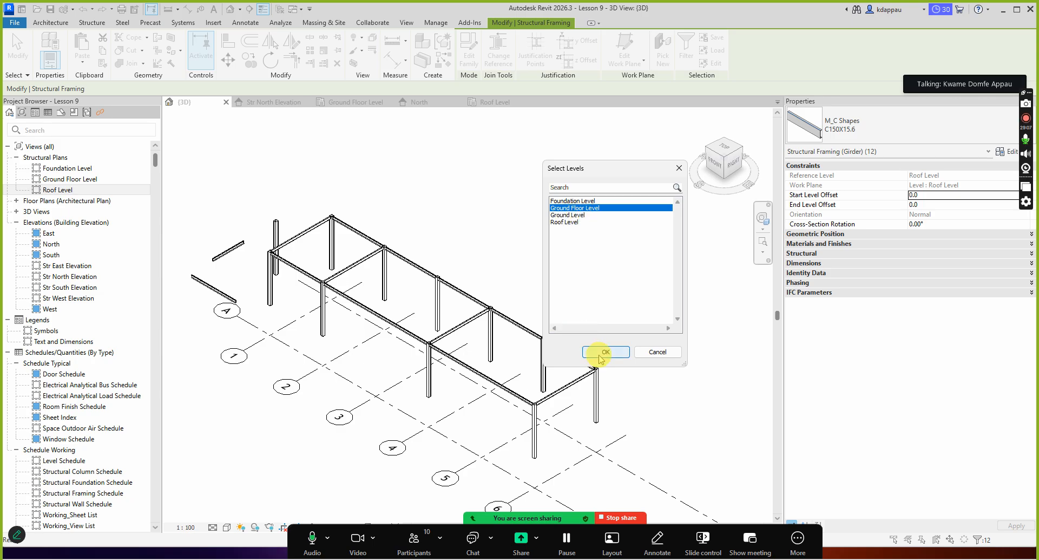
left_click(599, 352)
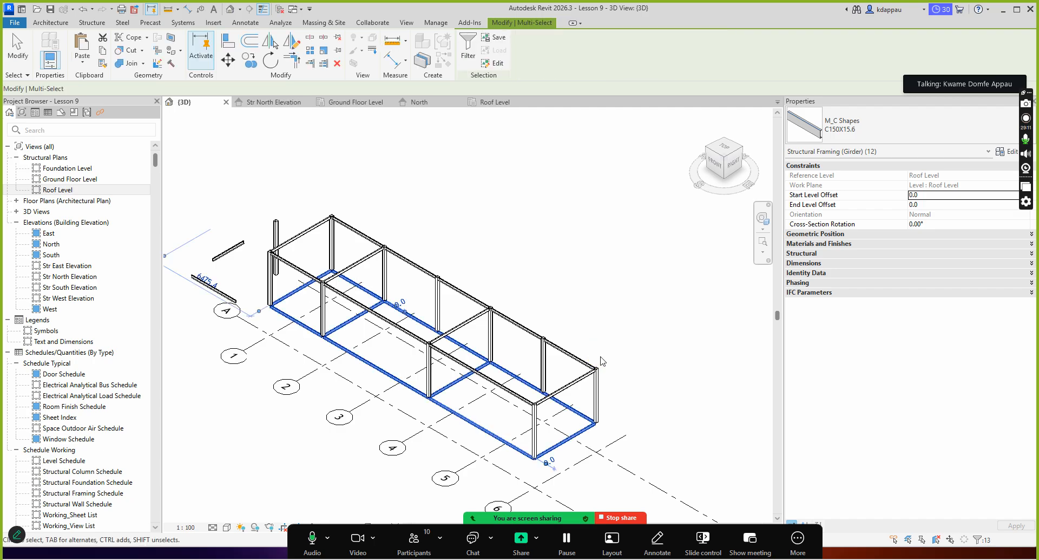
left_click(587, 312)
- Delete the stray column and the two detached beams outside the frame near grid A
scroll(588, 311, "down", 4)
scroll(415, 343, "up", 1)
scroll(416, 346, "up", 3)
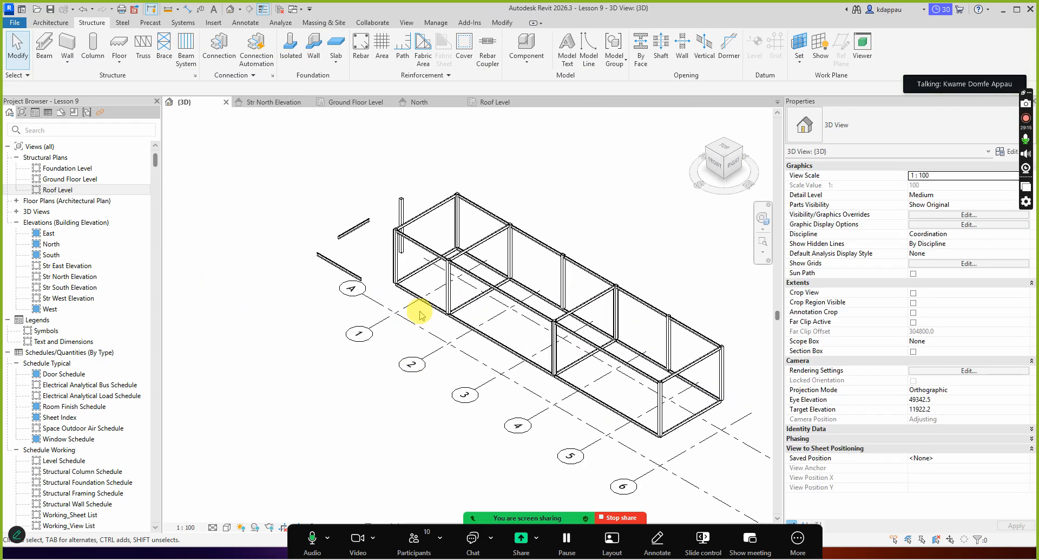
scroll(453, 295, "up", 2)
scroll(453, 295, "down", 4)
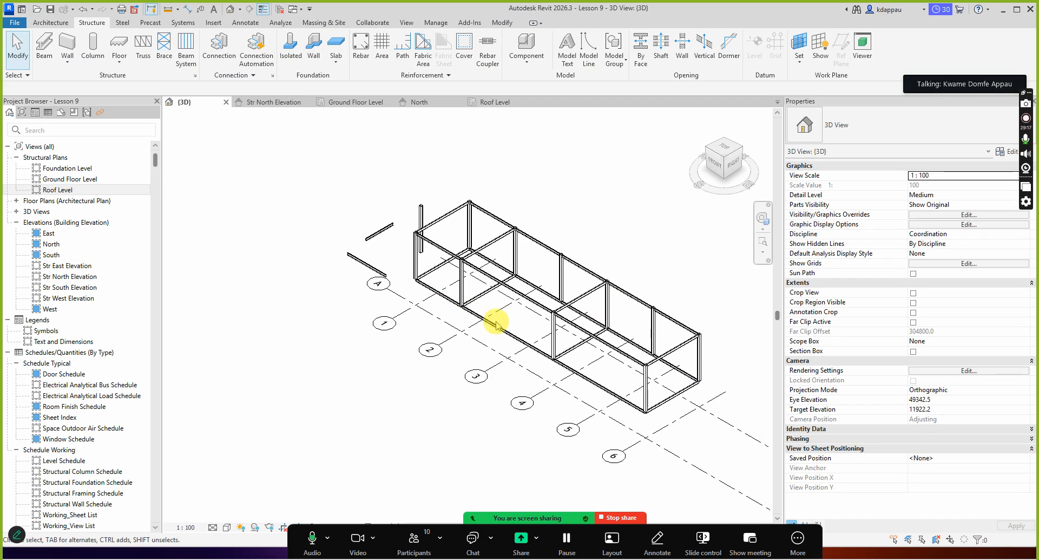
scroll(489, 314, "up", 3)
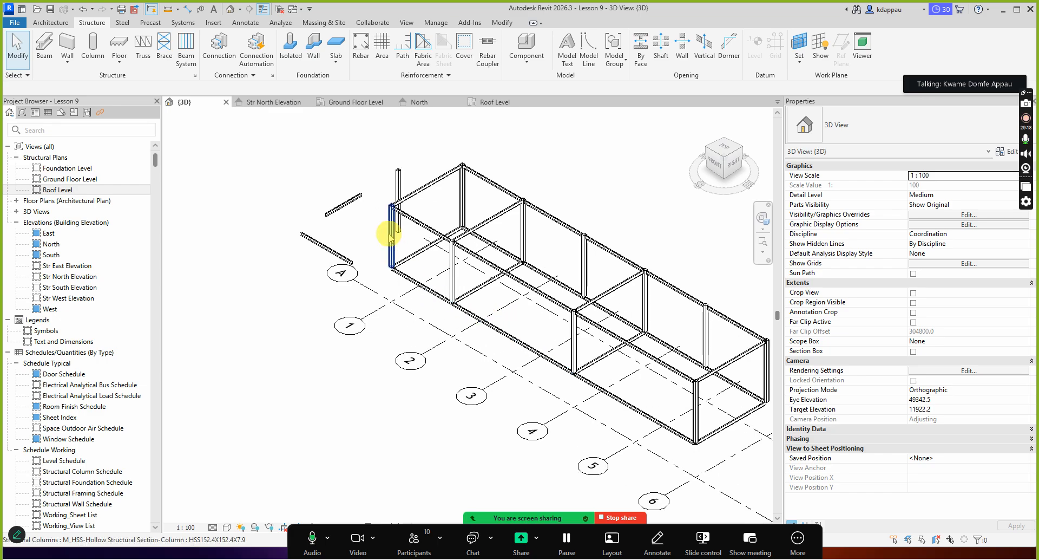
left_click(400, 179)
key("Delete")
left_click(342, 201)
key("Delete")
left_click(322, 244)
key("Delete")
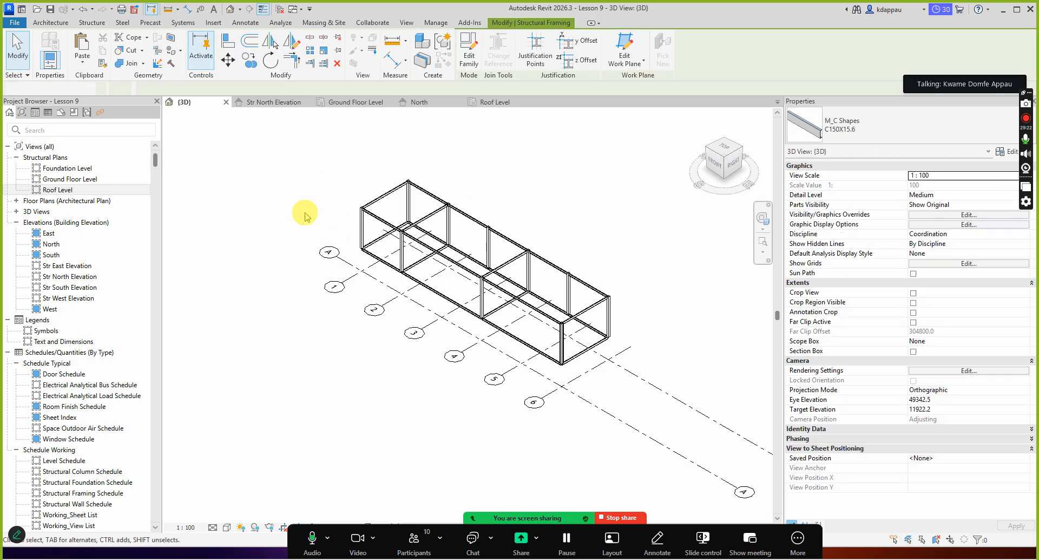
- Select all instances of the HSS152.4X152.4X7.9 column visible in the view and copy them to the clipboard
scroll(374, 230, "down", 1)
left_click(353, 227)
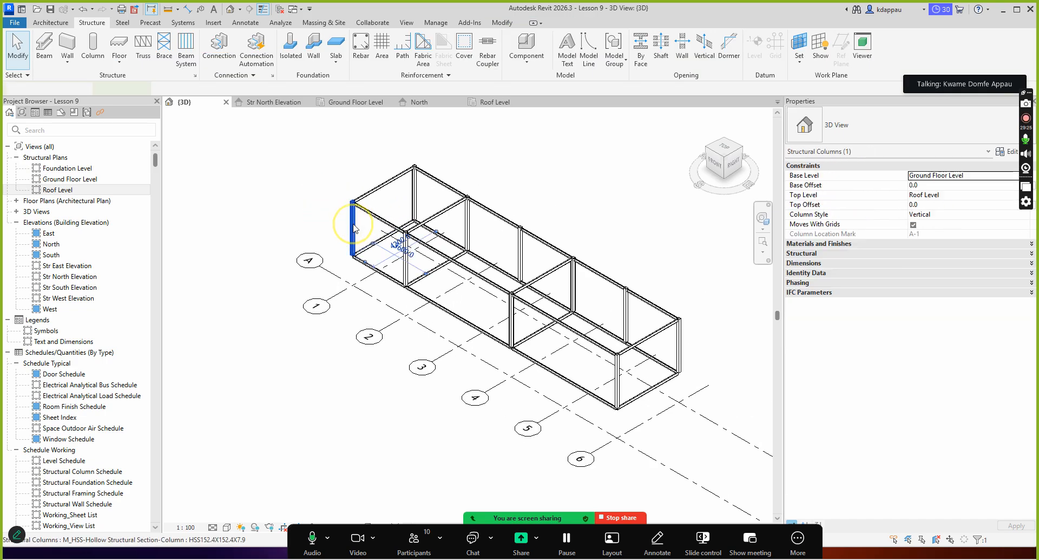
scroll(345, 255, "down", 2)
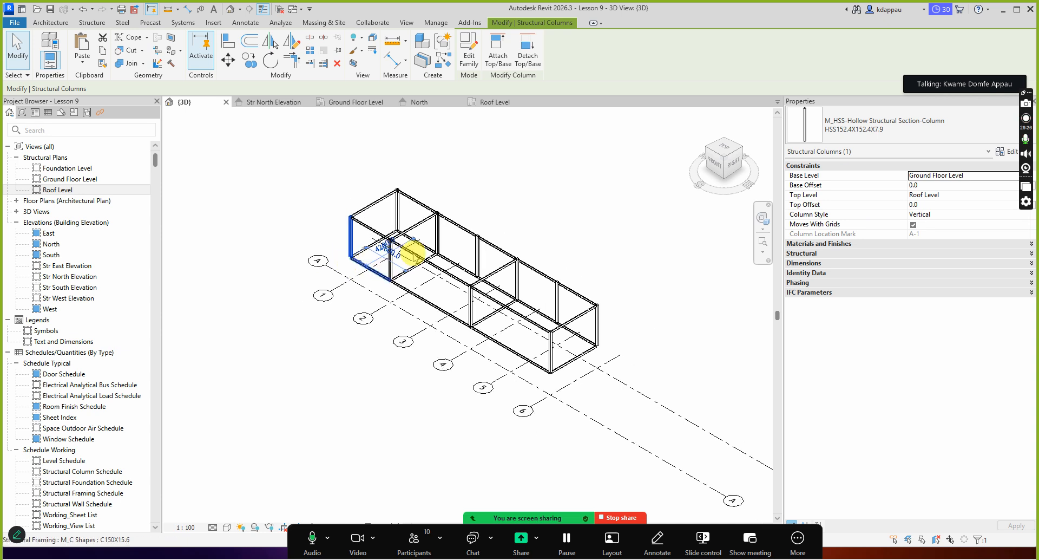
scroll(465, 192, "up", 1)
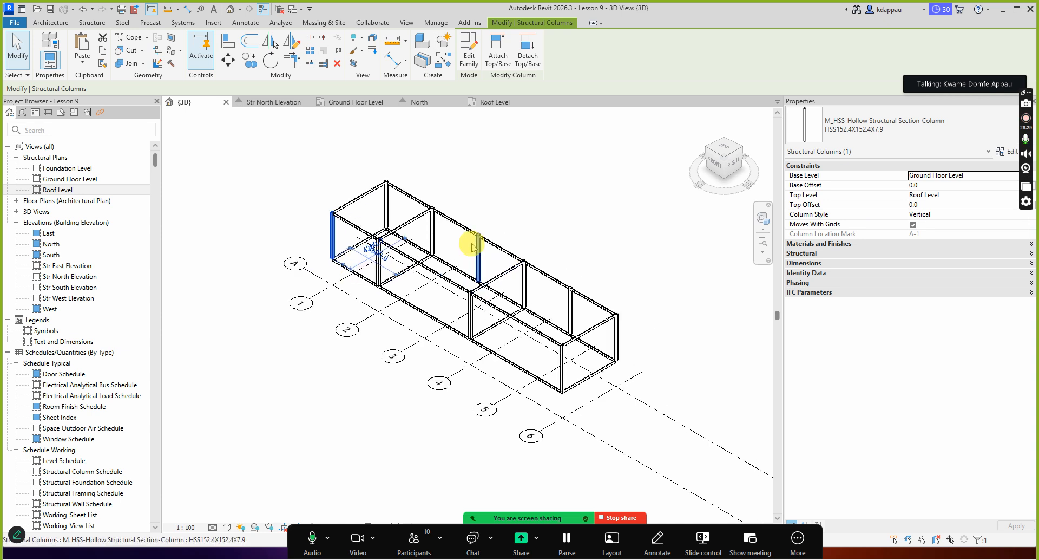
right_click(464, 183)
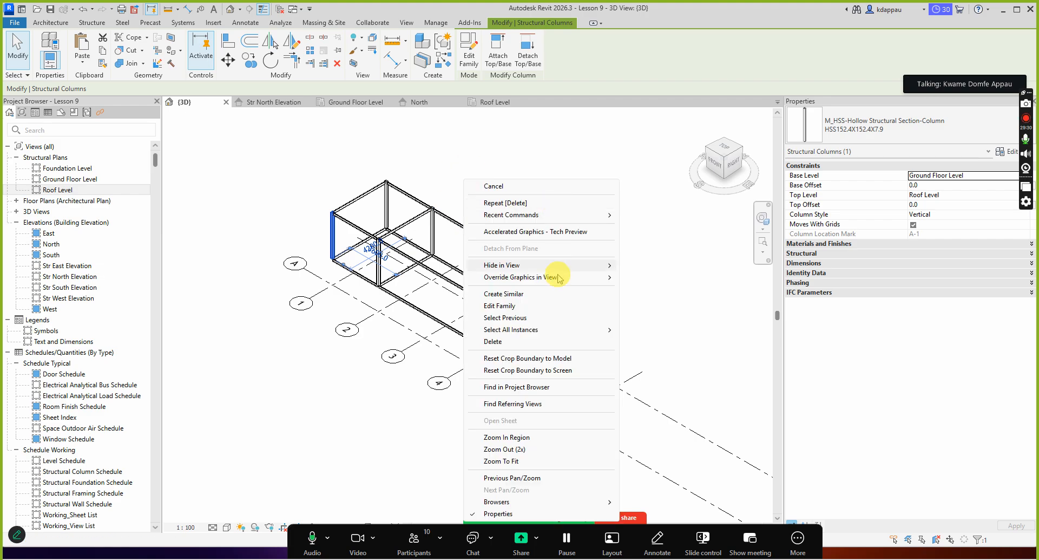
mouse_move(562, 328)
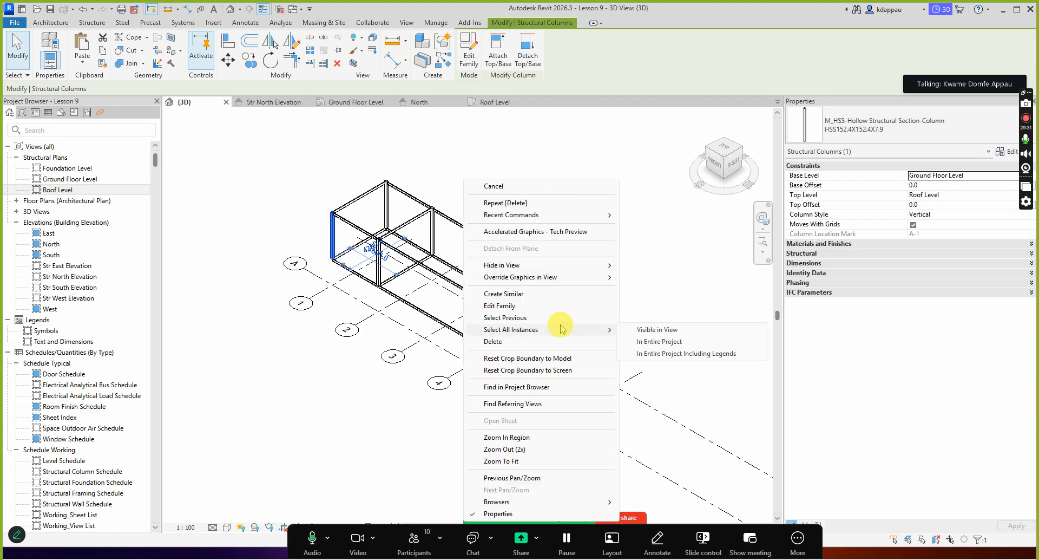
left_click(655, 331)
scroll(466, 304, "up", 1)
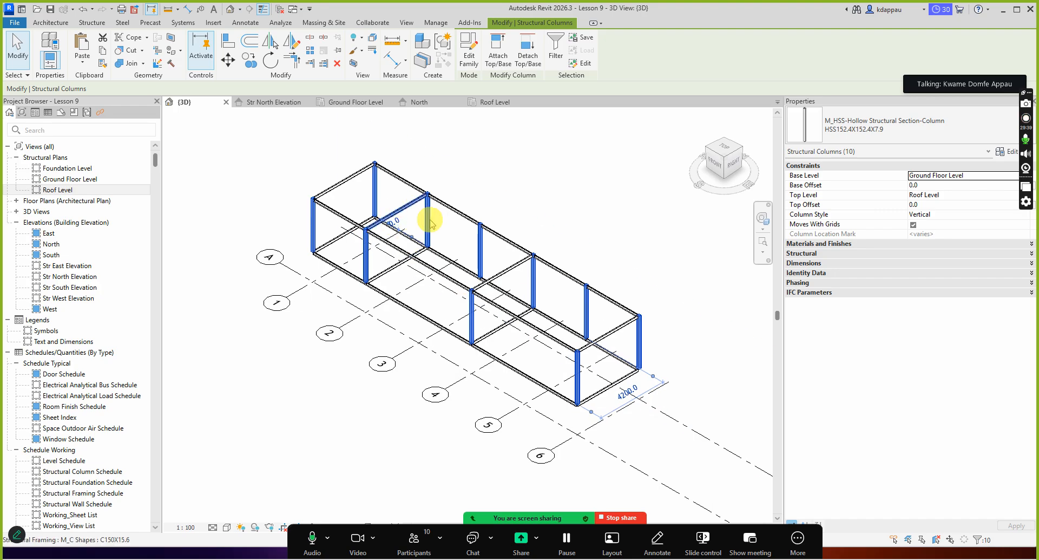
scroll(430, 359, "down", 1)
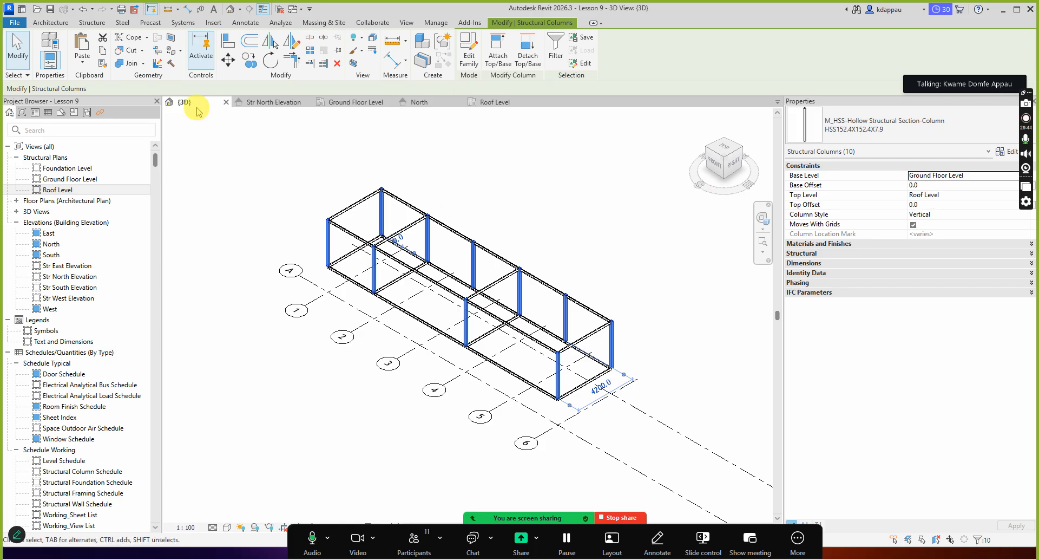
left_click(103, 50)
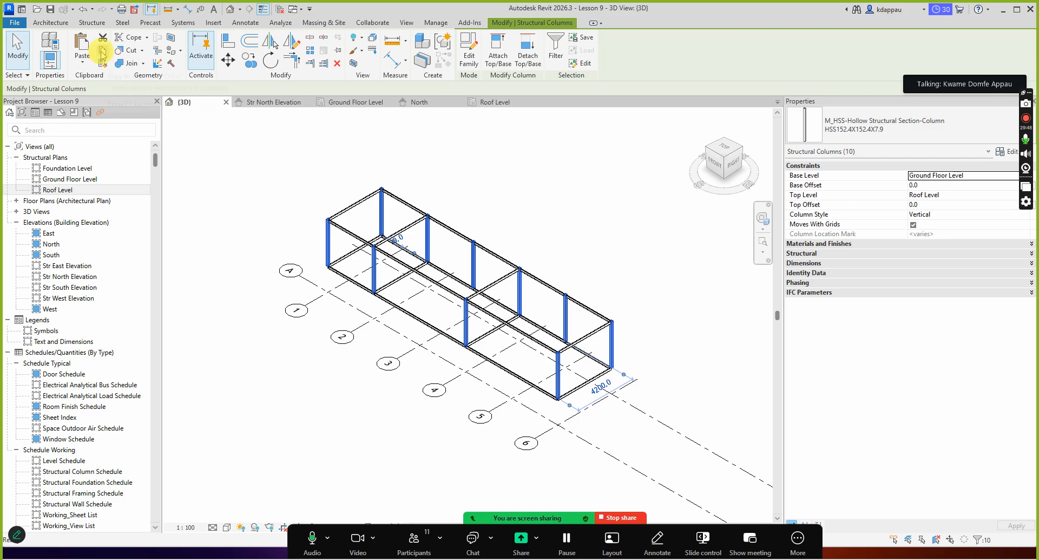
- Paste the copied columns aligned to the Foundation Level
left_click(83, 62)
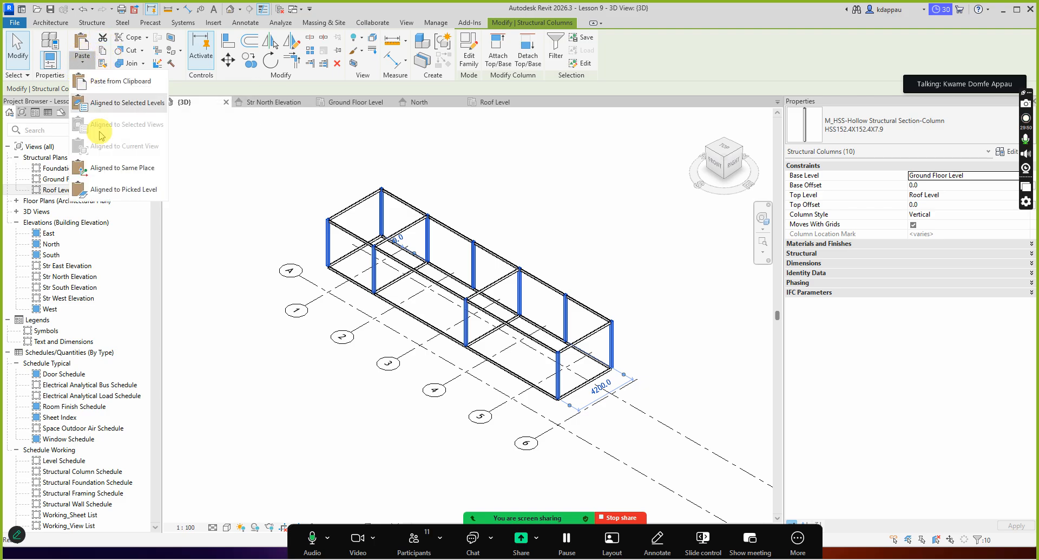
left_click(110, 103)
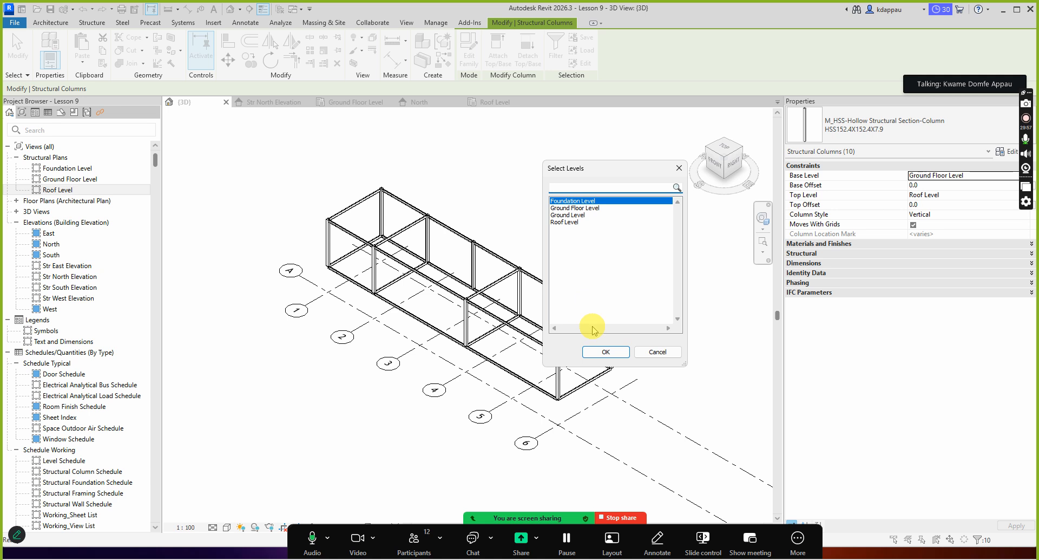
left_click(605, 353)
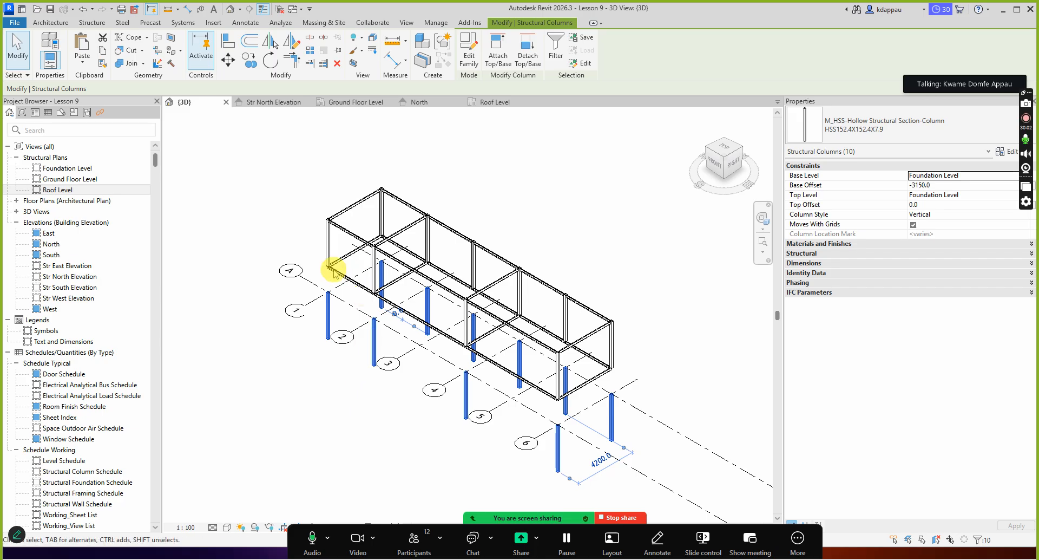
- Try to set the base offset of the pasted columns to 0
scroll(457, 413, "down", 3)
scroll(475, 417, "up", 3)
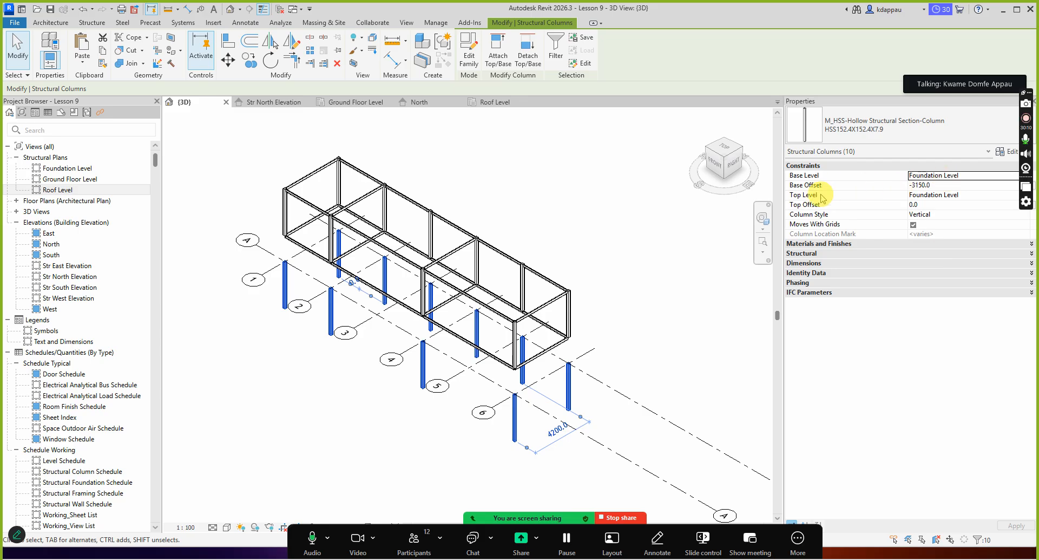
left_click(936, 186)
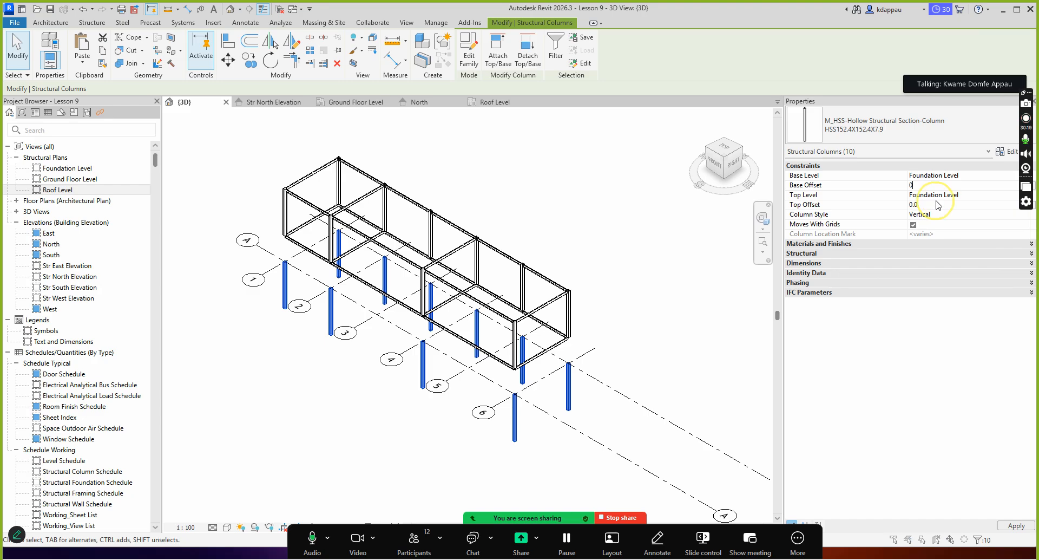
key("Return")
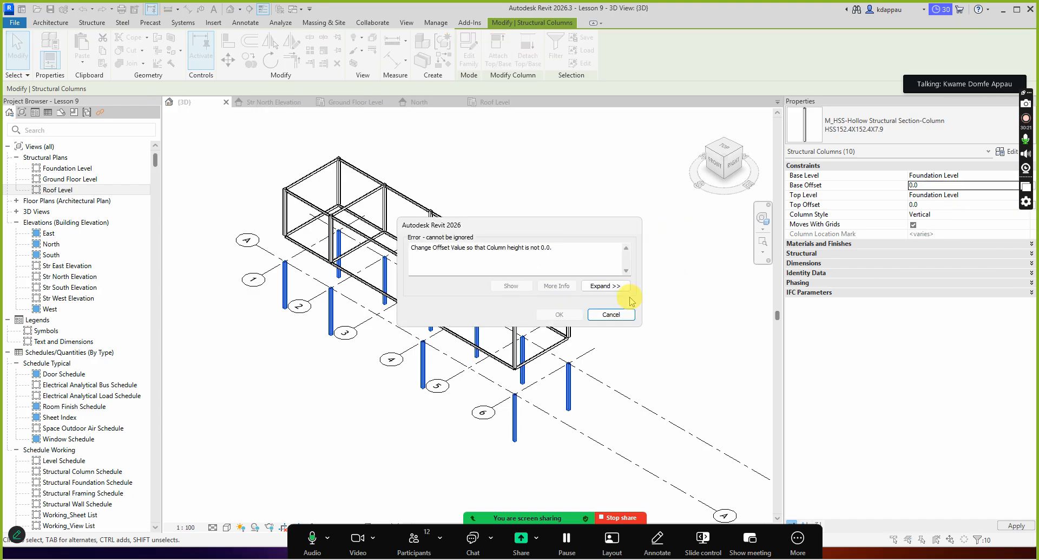
left_click(610, 315)
- Set the pasted columns' top level to Ground Floor Level and their base offset to 0, keeping Foundation Level as base
left_click(945, 206)
left_click(947, 195)
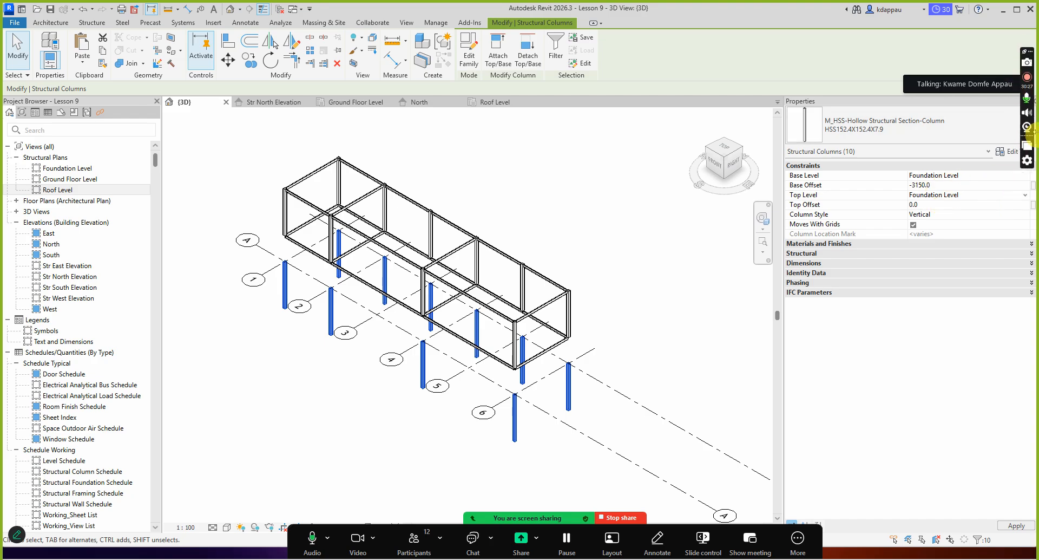
left_click(1026, 196)
left_click(950, 220)
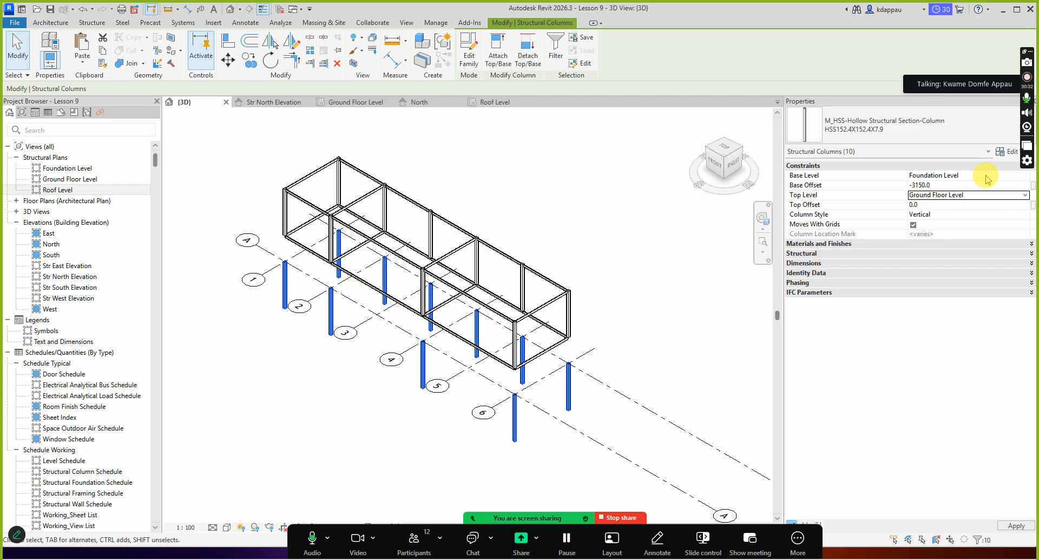
left_click(942, 186)
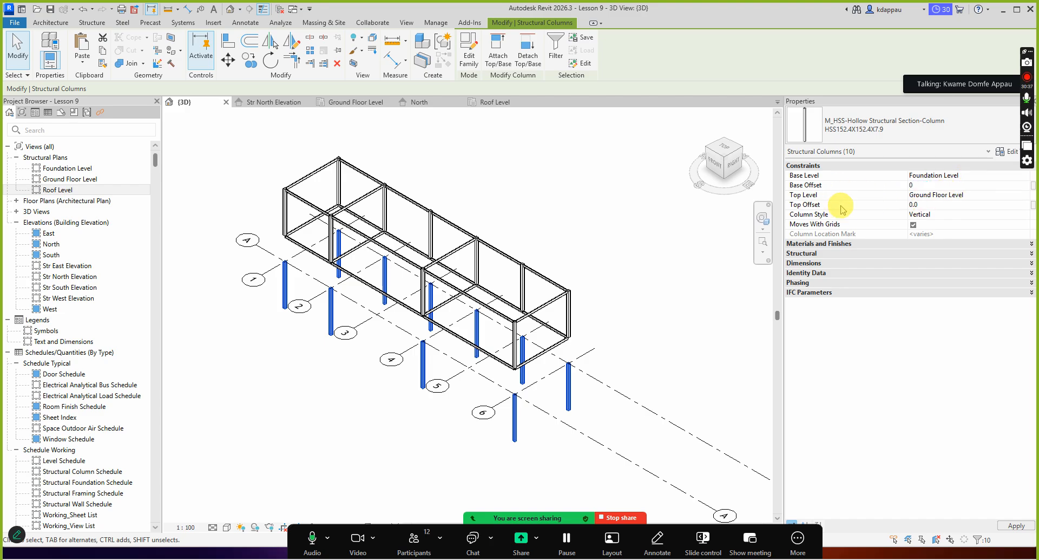
left_click(936, 210)
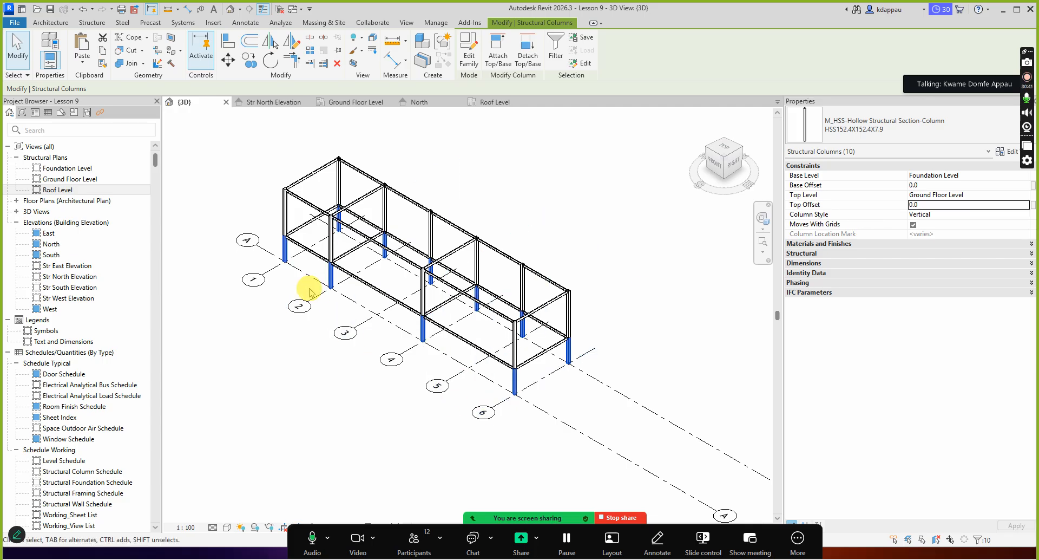
- Inspect the new columns between foundation and ground floor along the grids and their connection to the girders, then clear the selection
scroll(271, 249, "up", 4)
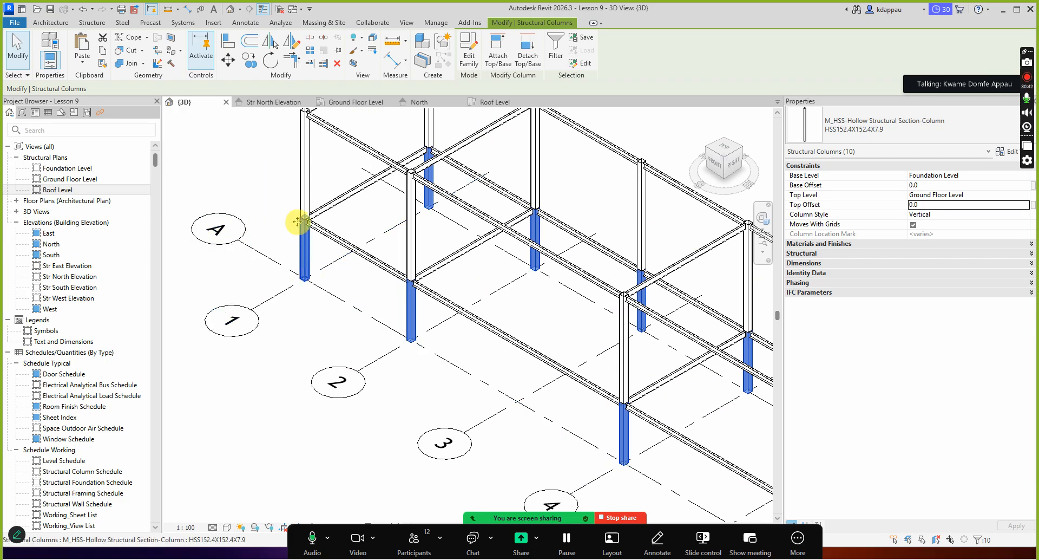
scroll(400, 341, "down", 5)
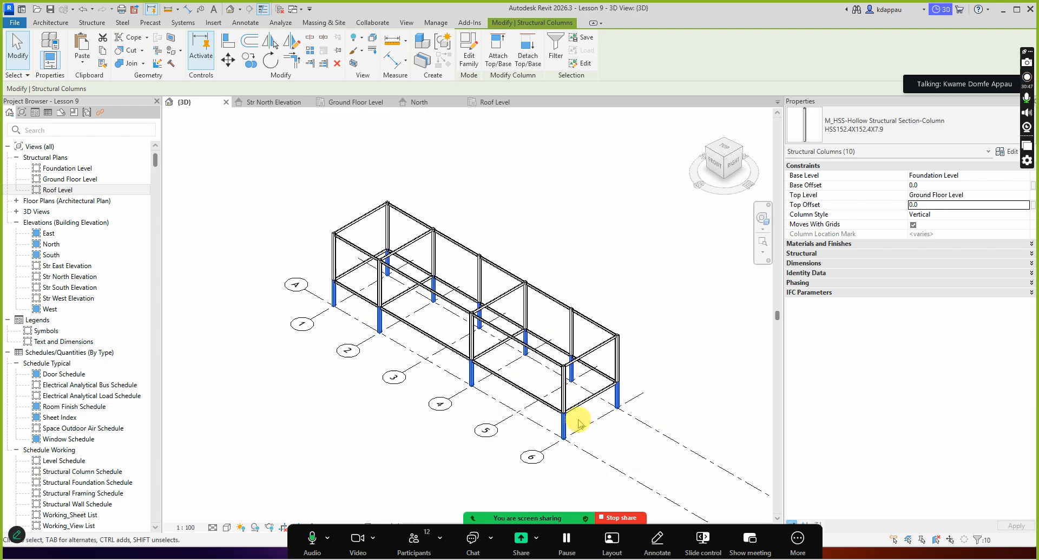
scroll(575, 413, "up", 3)
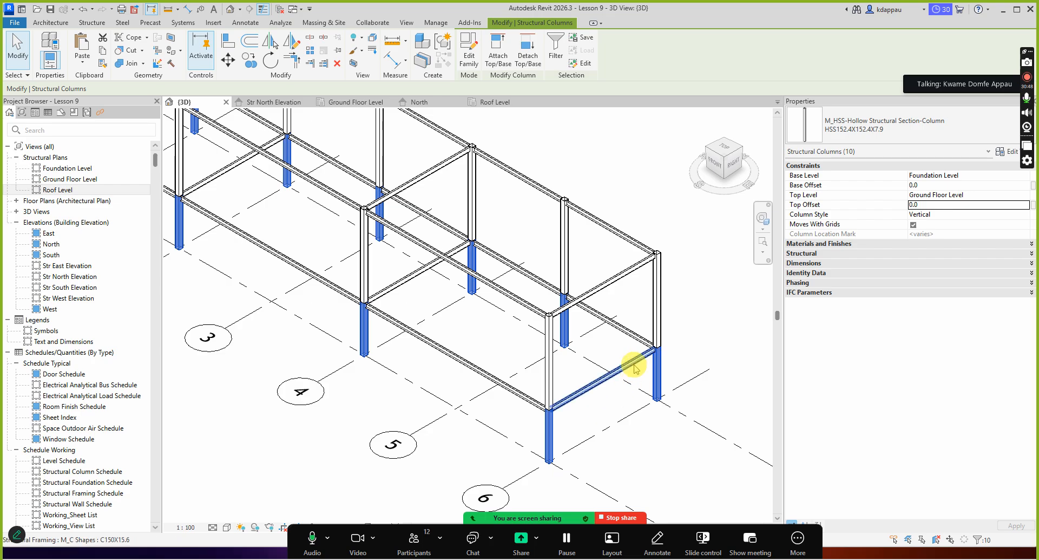
scroll(635, 366, "down", 3)
scroll(338, 196, "up", 3)
scroll(338, 196, "down", 3)
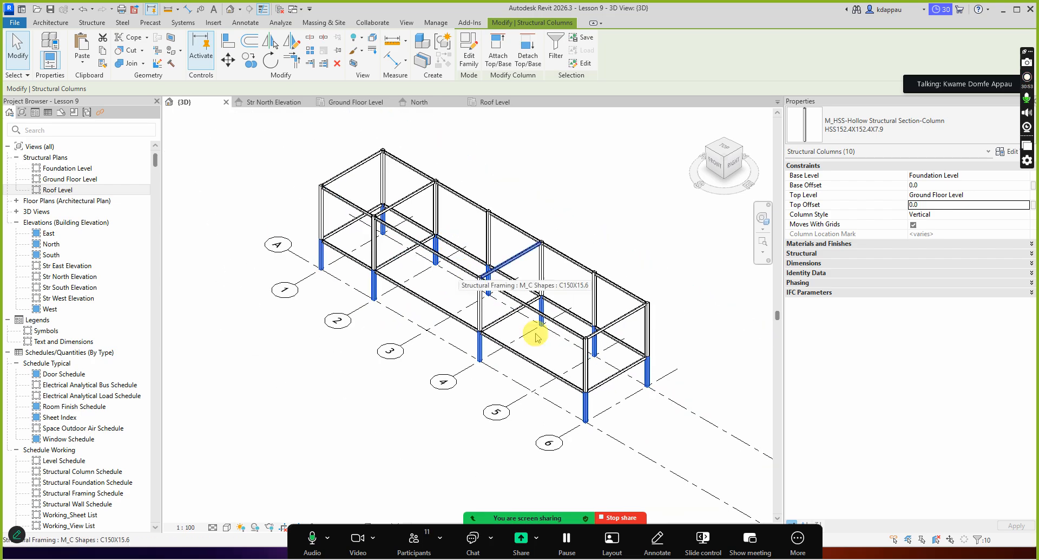
scroll(593, 422, "up", 1)
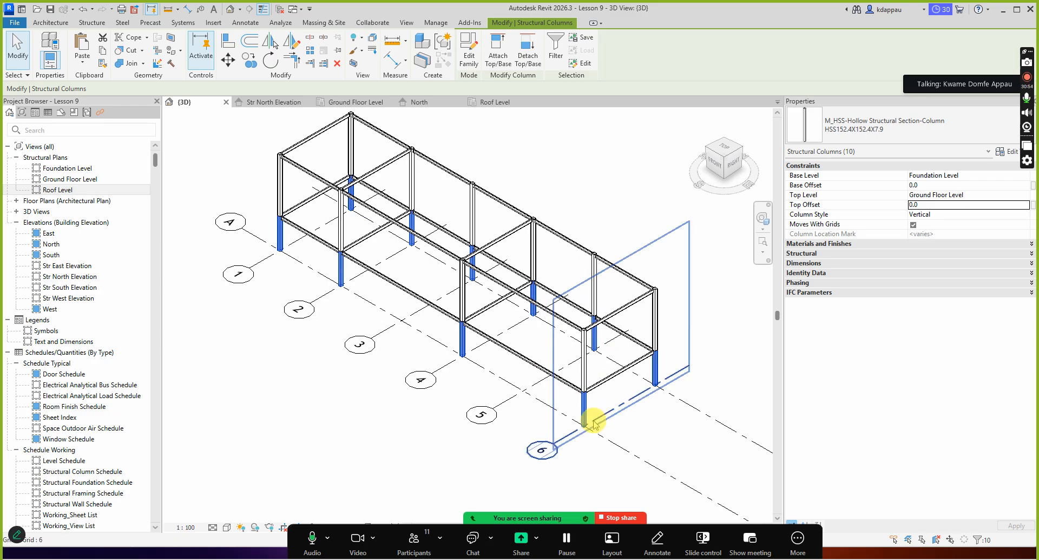
scroll(590, 406, "up", 2)
scroll(575, 352, "down", 2)
scroll(578, 336, "up", 2)
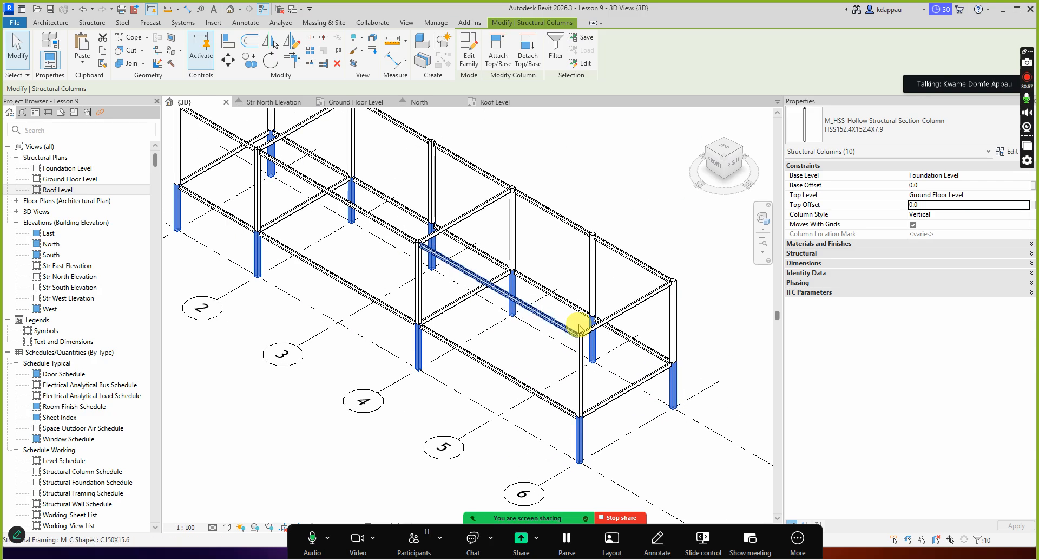
scroll(575, 425, "down", 3)
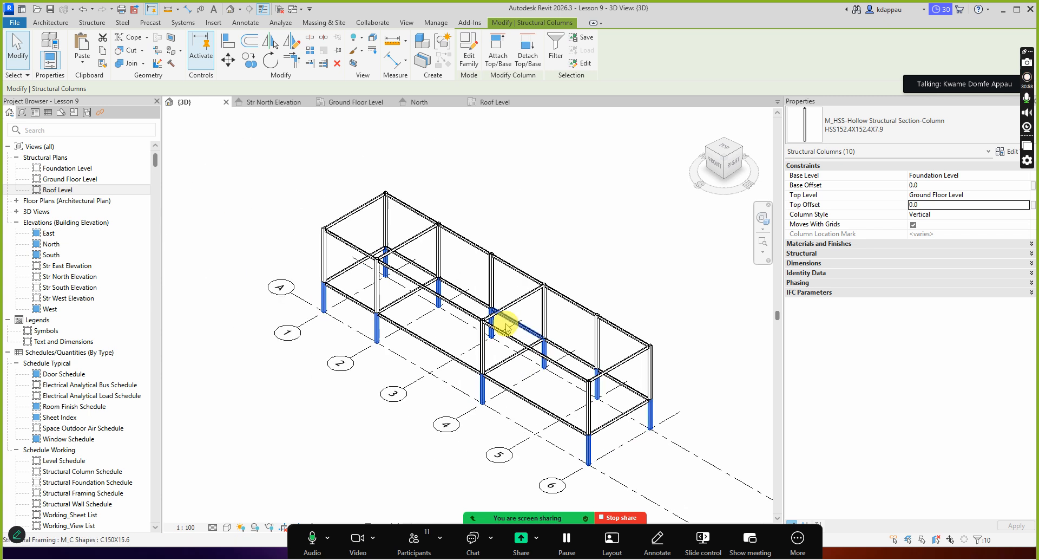
scroll(503, 295, "down", 2)
left_click(562, 249)
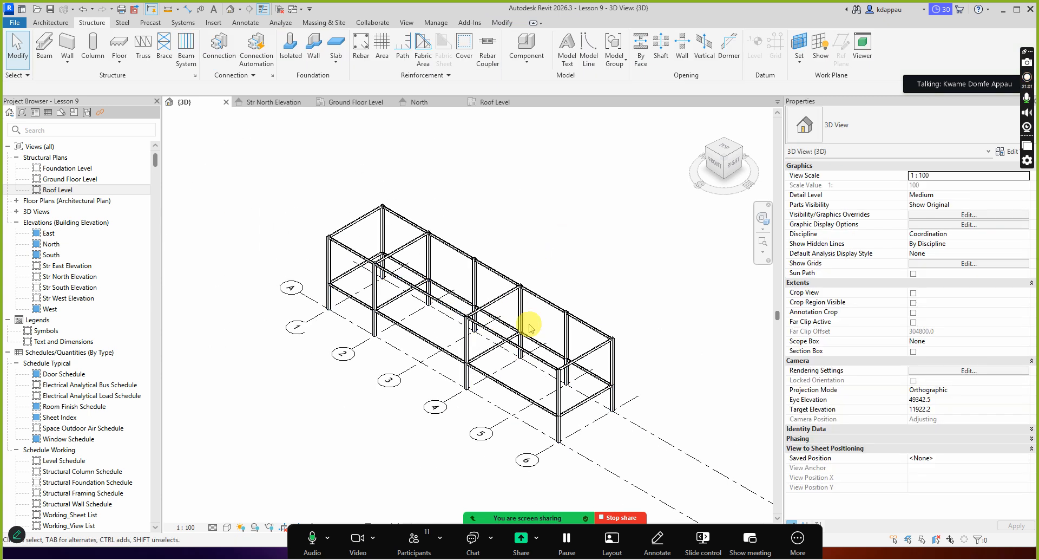
scroll(530, 327, "up", 1)
scroll(498, 322, "up", 1)
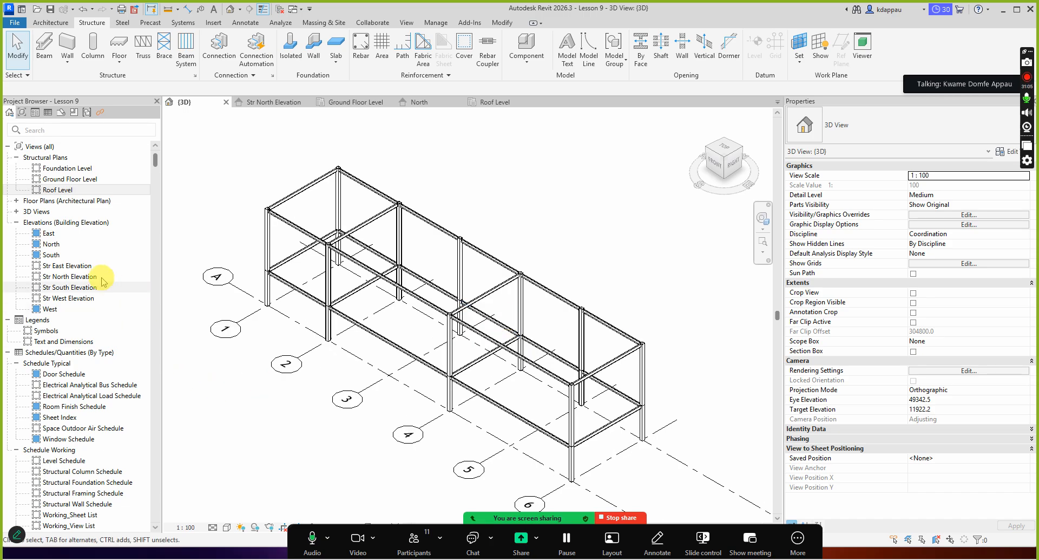
left_click(385, 402)
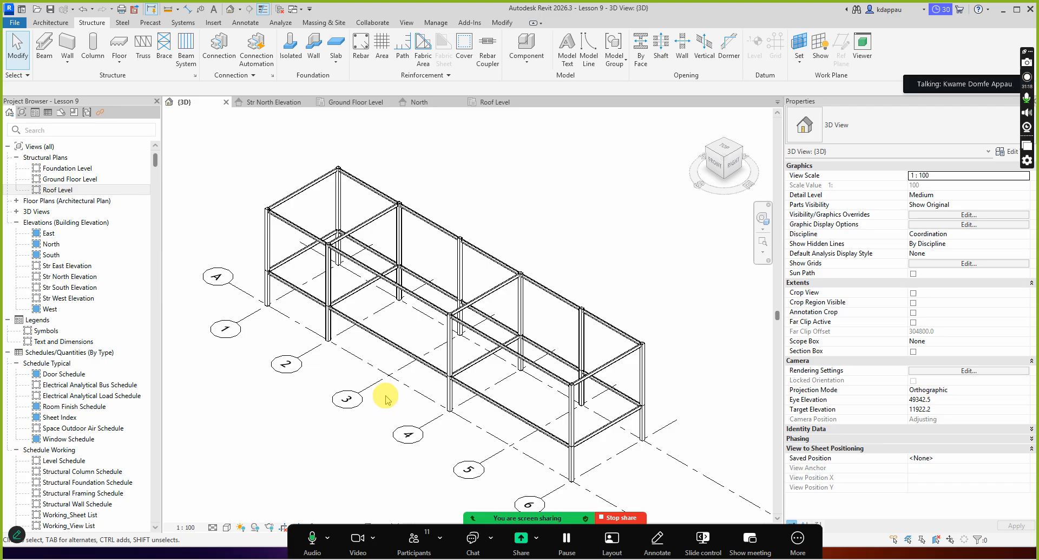
scroll(389, 396, "down", 3)
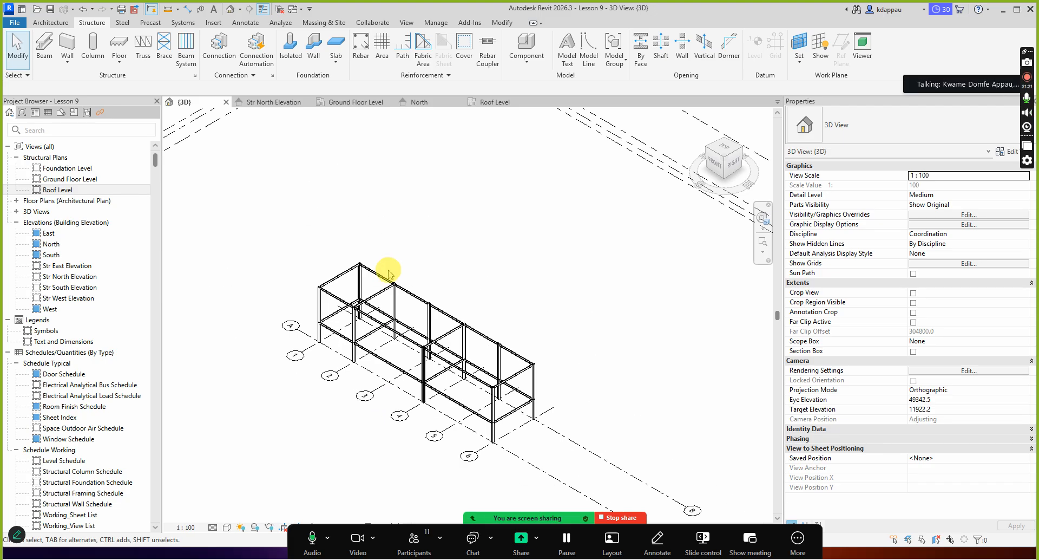
scroll(366, 348, "up", 2)
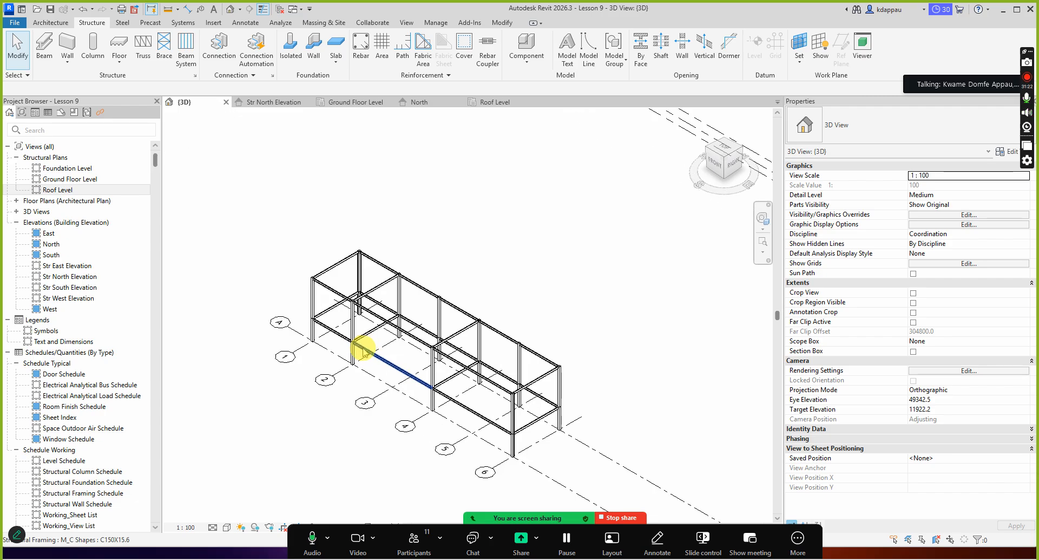
scroll(366, 349, "up", 2)
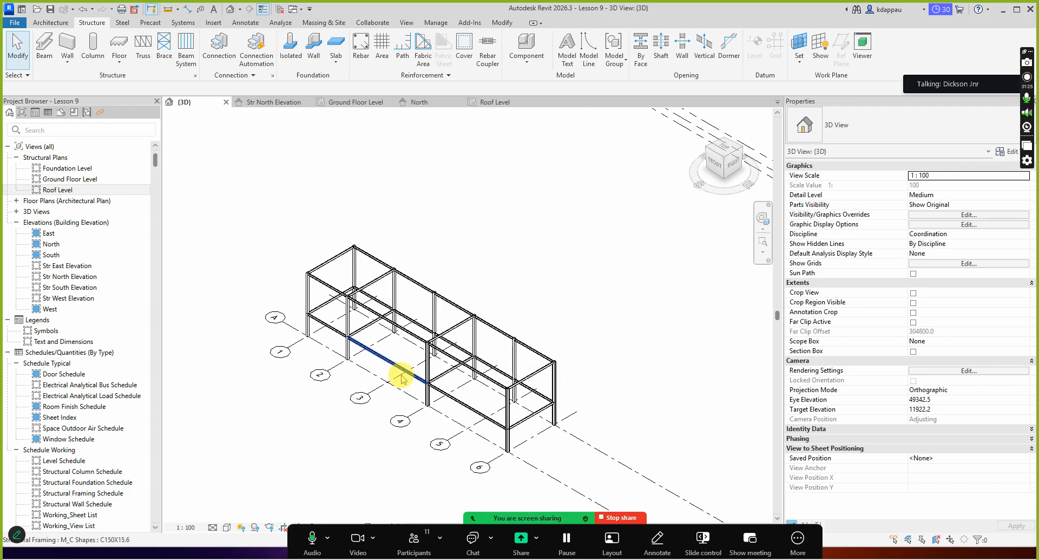
scroll(399, 368, "down", 4)
scroll(379, 382, "up", 2)
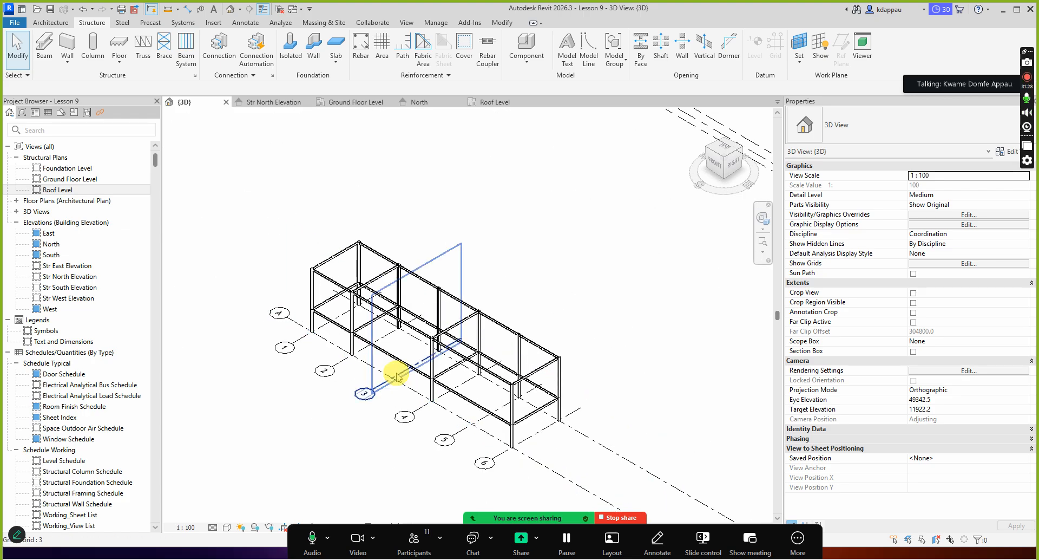
scroll(388, 351, "up", 1)
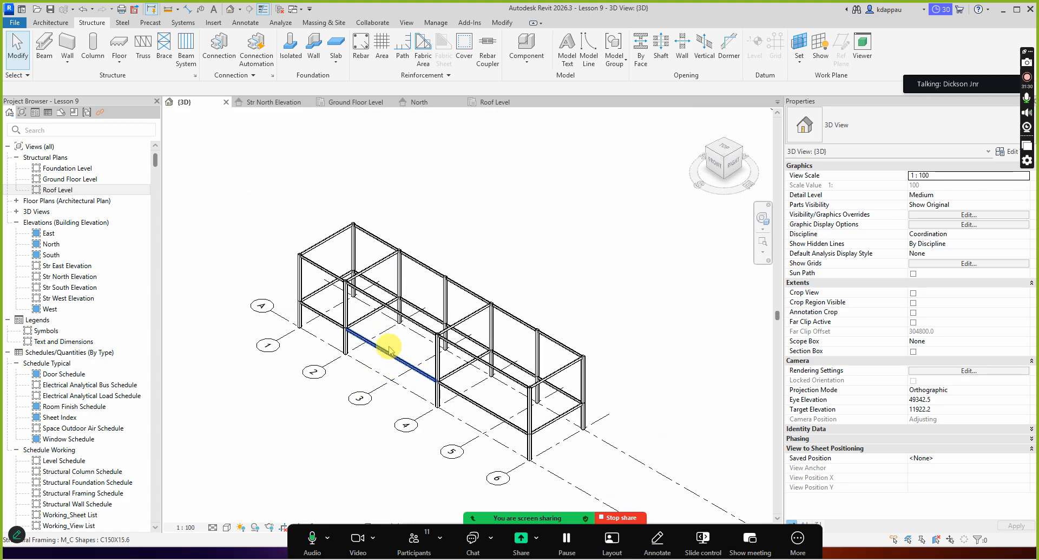
- Undo the level and offset changes and the pasting of the foundation columns
key("ctrl+z")
key("ctrl+z")
left_click(389, 349)
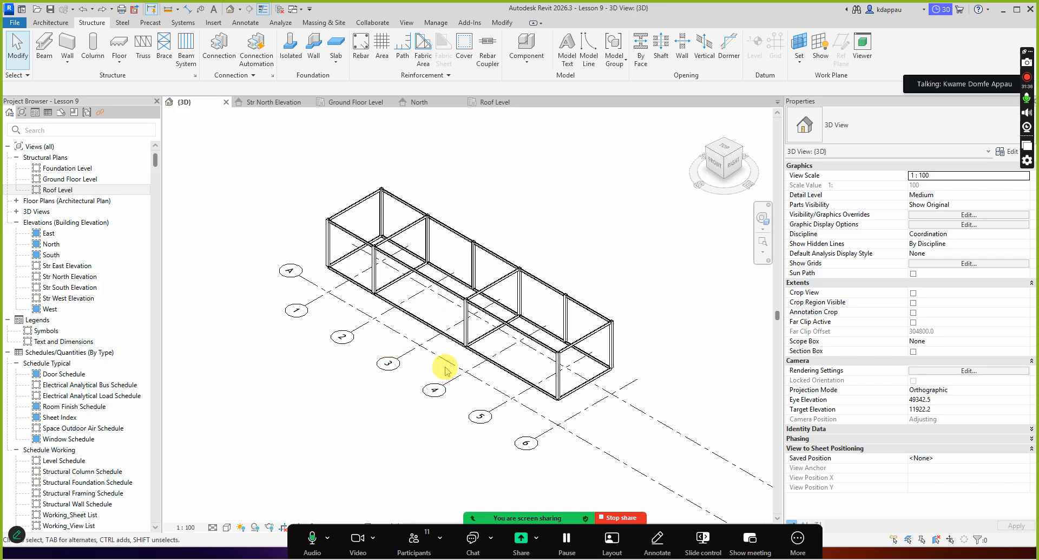
scroll(435, 352, "up", 2)
scroll(390, 297, "up", 1)
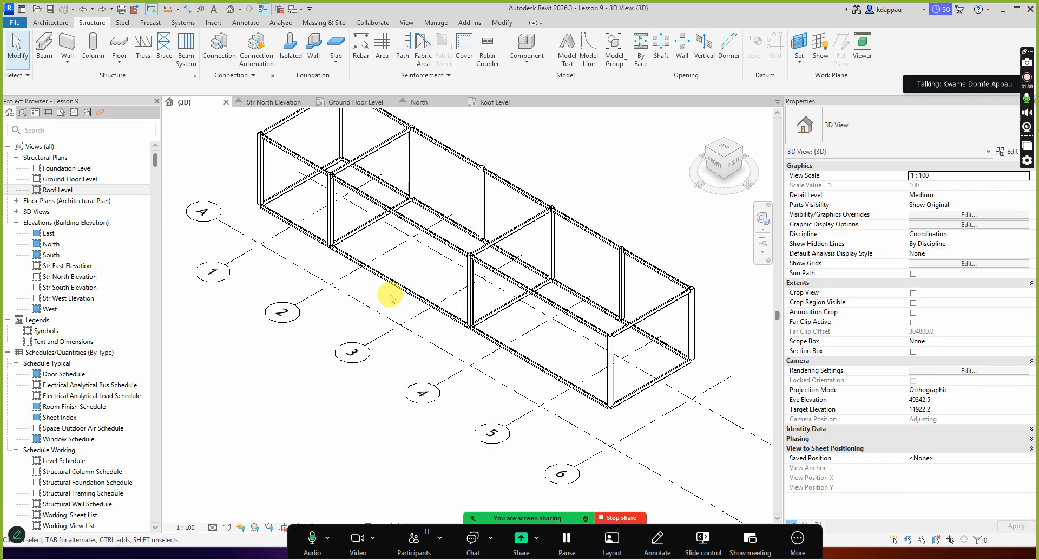
left_click(393, 292)
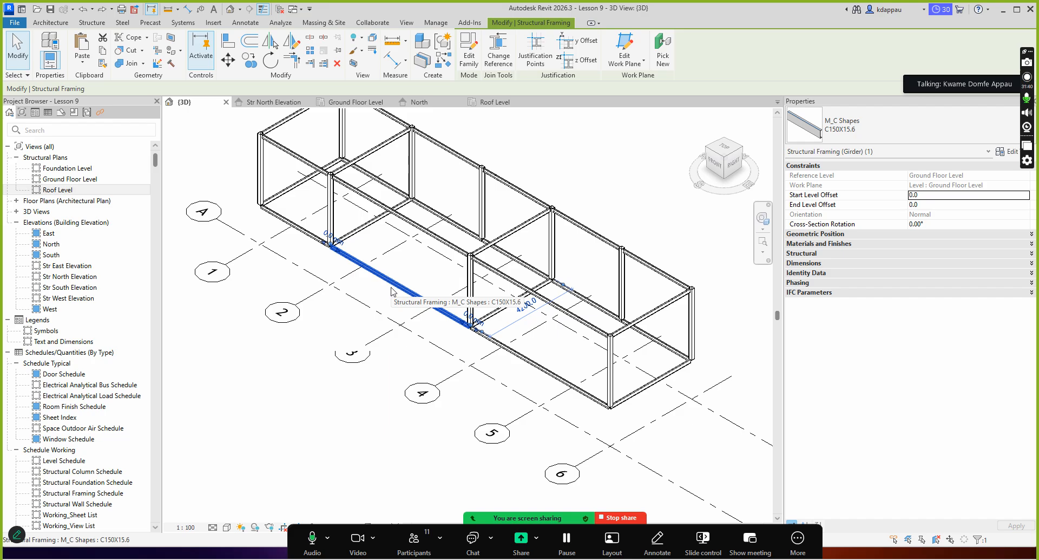
left_click(361, 334)
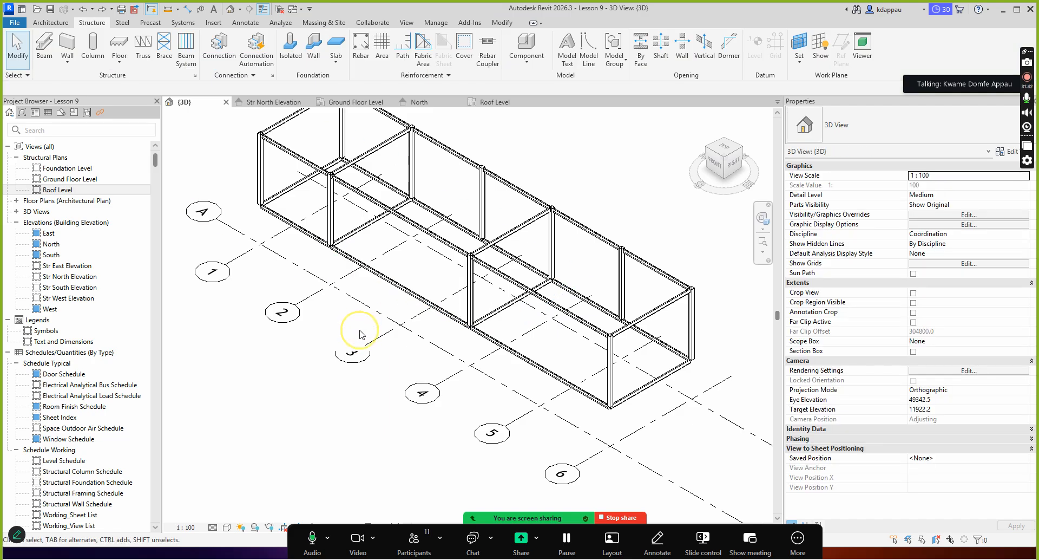
scroll(379, 296, "down", 3)
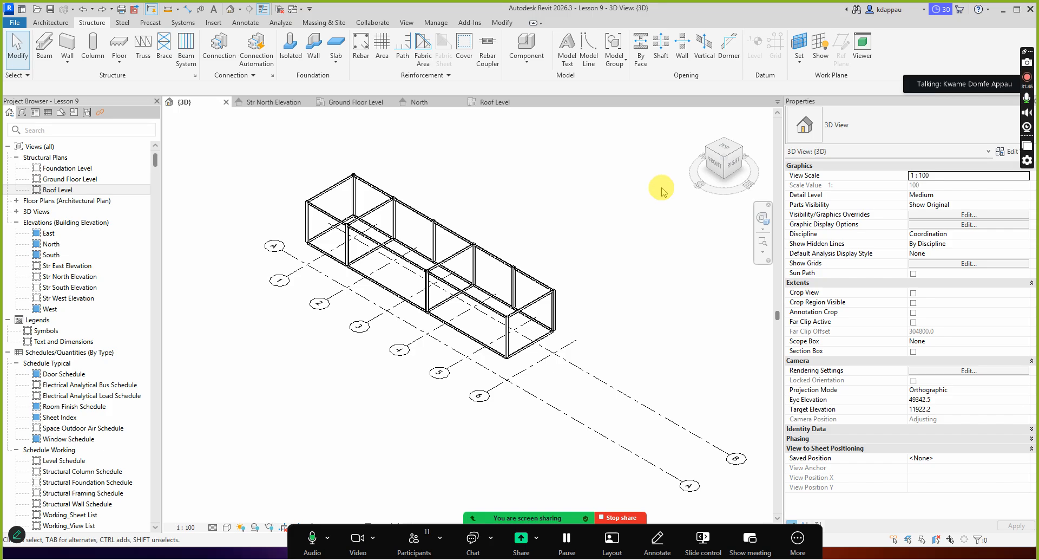
- Orient the 3D view to the front and select all girders at the ground floor level across grids 1 to 6
left_click(719, 165)
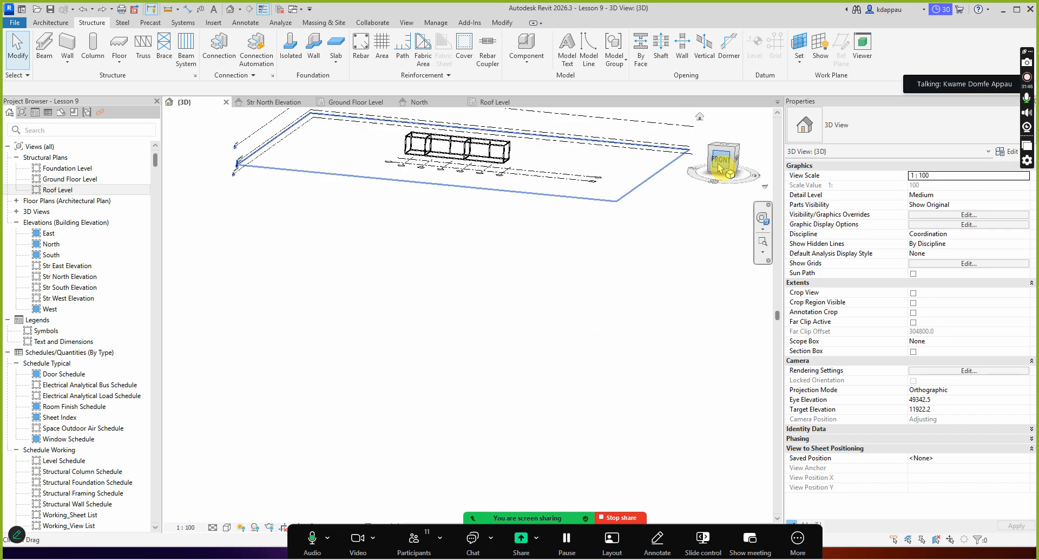
scroll(495, 332, "up", 5)
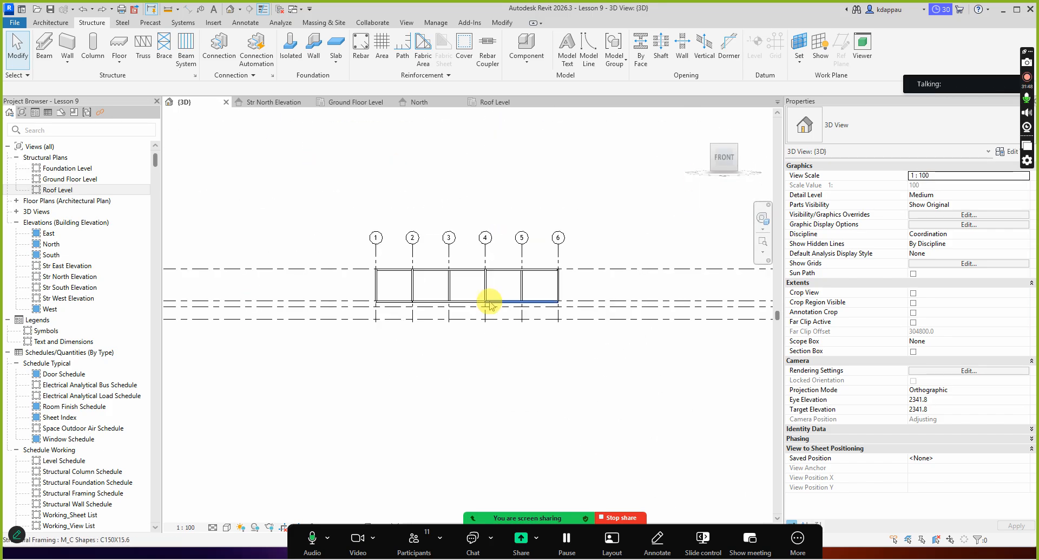
left_click_drag(225, 279, 661, 331)
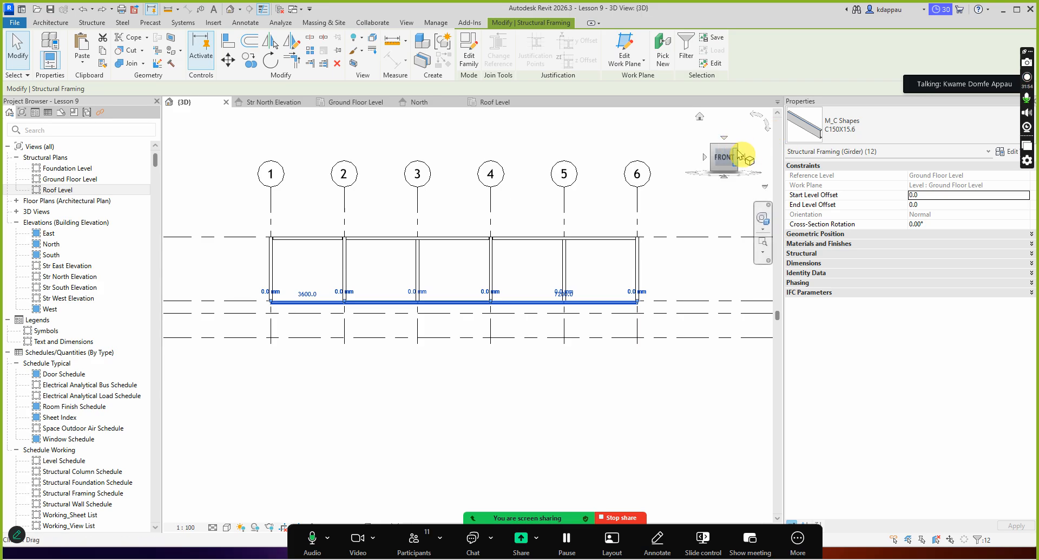
- Return the 3D view to the front-right isometric orientation and restore the previous selection of ground floor girders
left_click_drag(729, 154, 734, 151)
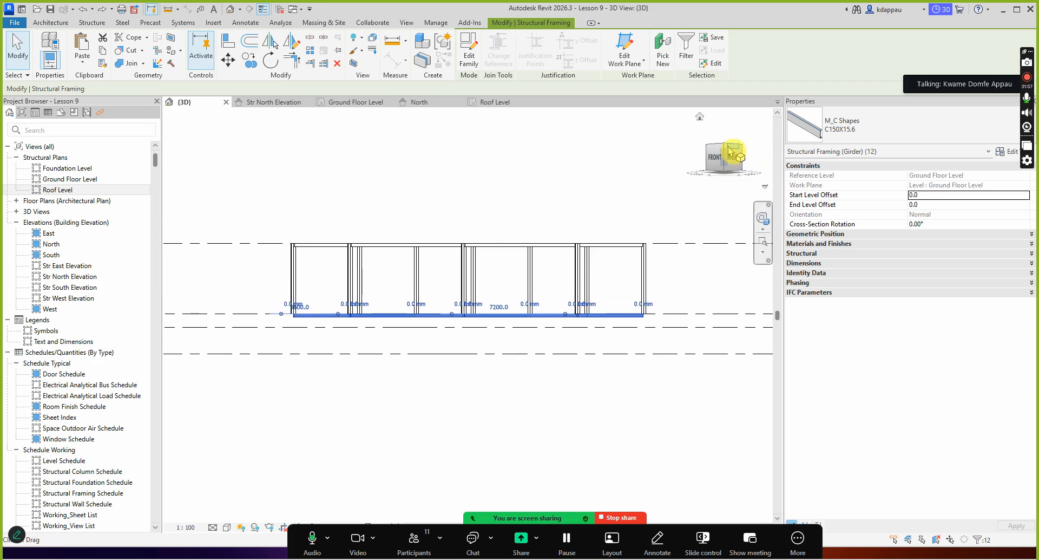
left_click(721, 140)
left_click(735, 155)
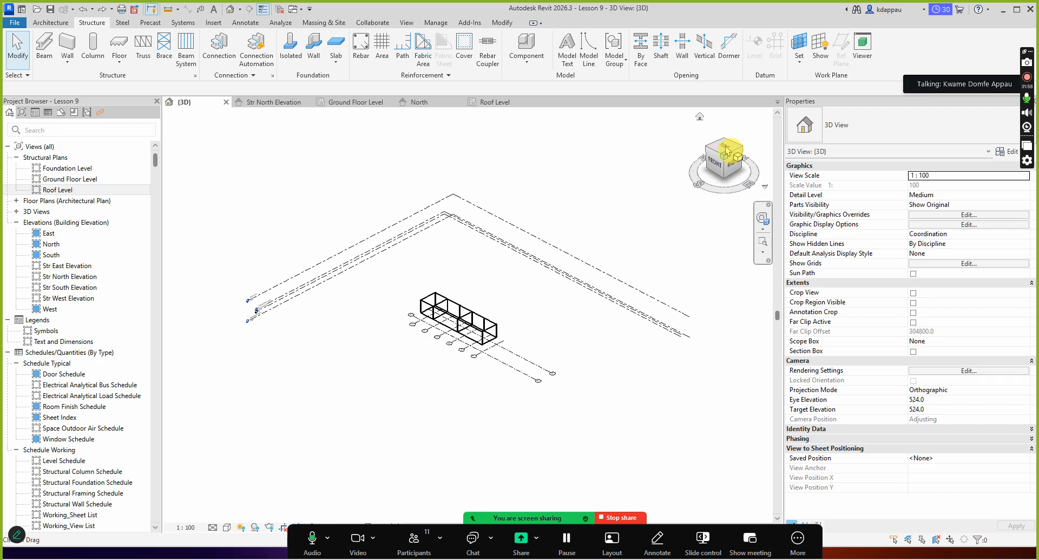
scroll(420, 364, "up", 8)
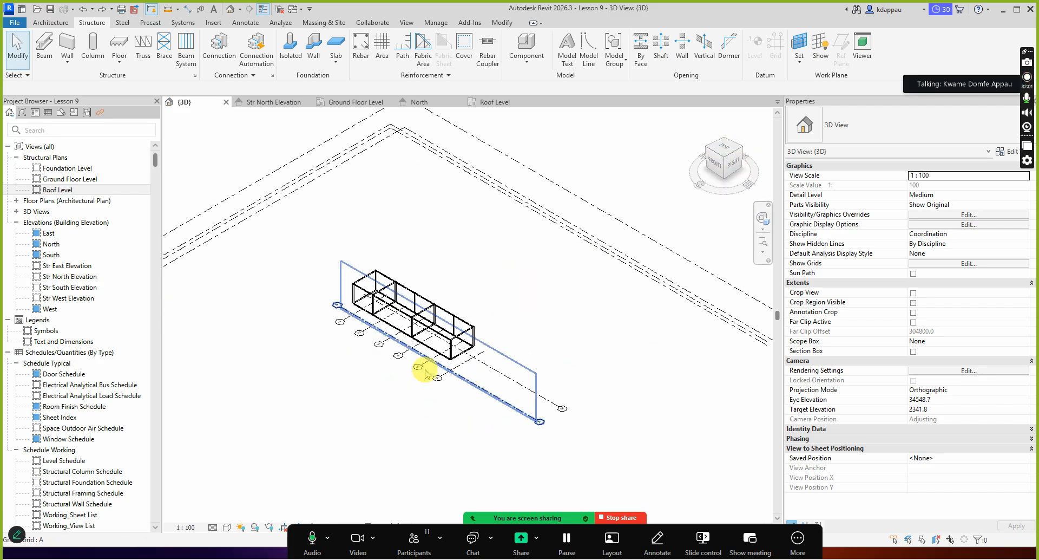
right_click(327, 407)
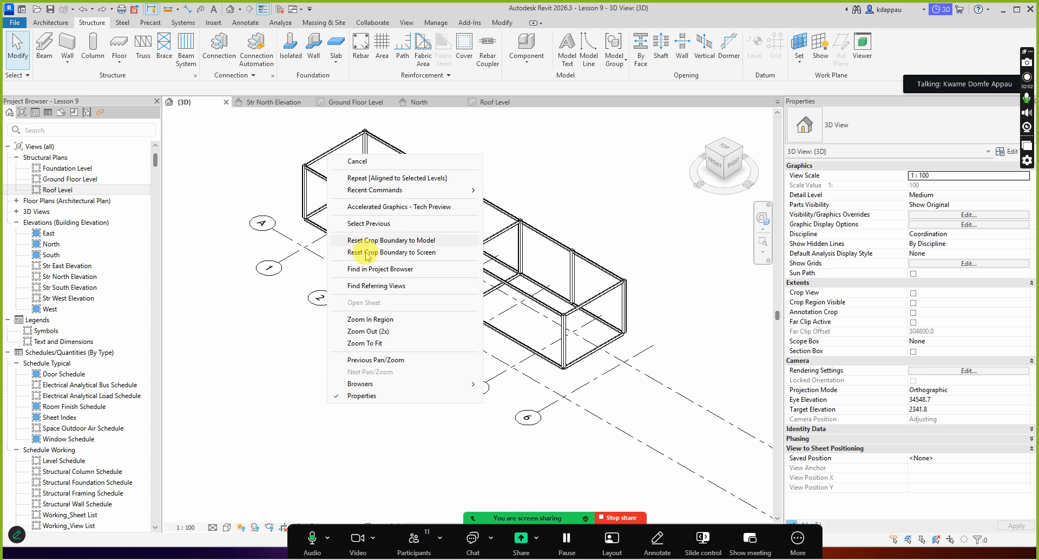
left_click(388, 226)
scroll(465, 298, "up", 3)
scroll(411, 391, "down", 2)
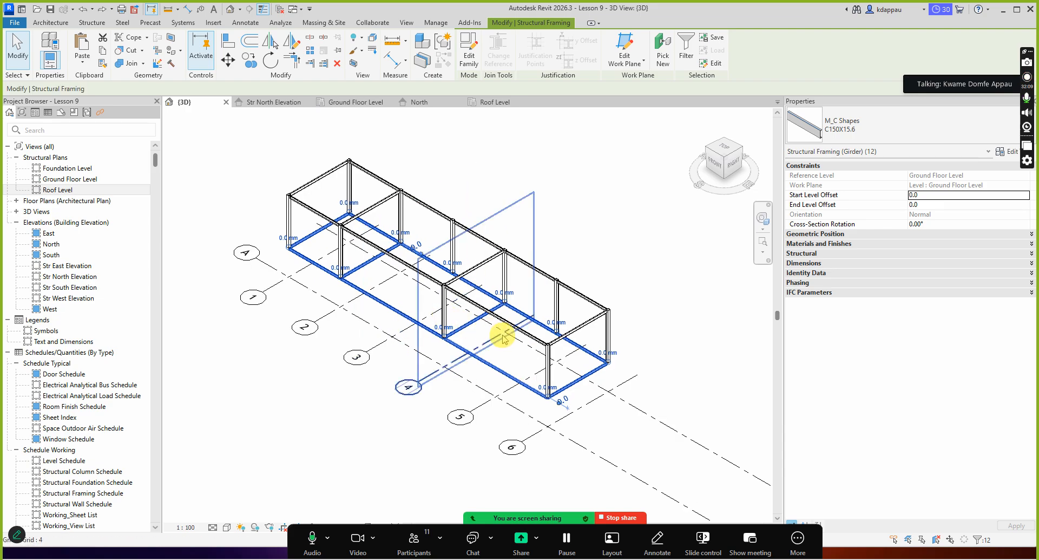
scroll(504, 338, "up", 1)
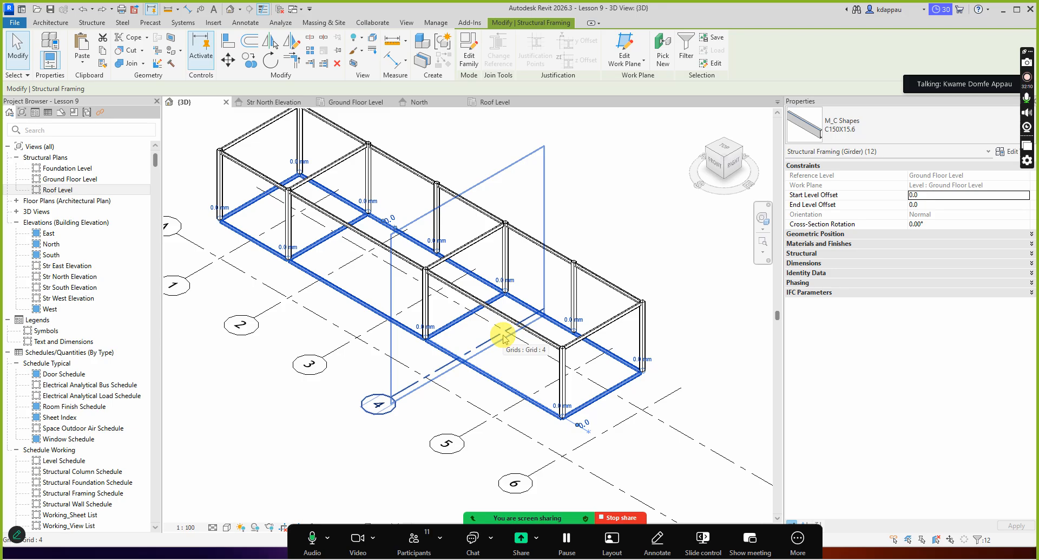
scroll(503, 338, "down", 1)
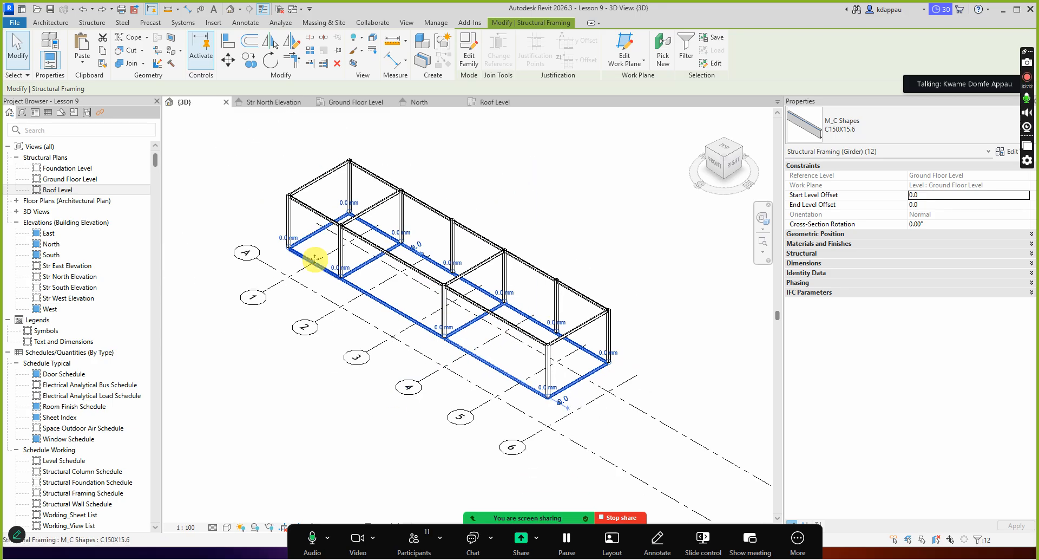
scroll(314, 259, "up", 1)
scroll(306, 276, "up", 2)
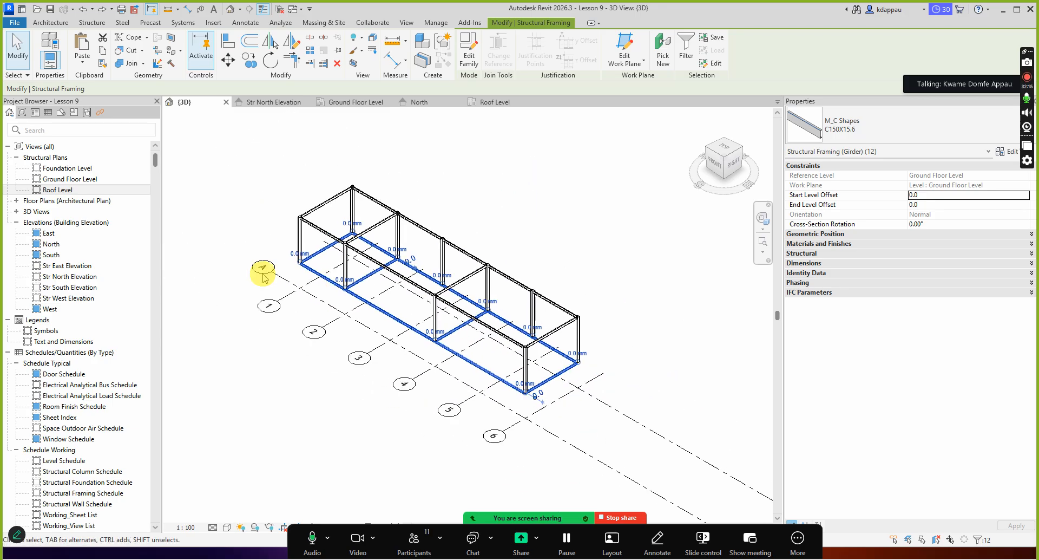
- Copy the selected ground floor girders to the clipboard and magnify the screen to 200%
scroll(331, 281, "up", 1)
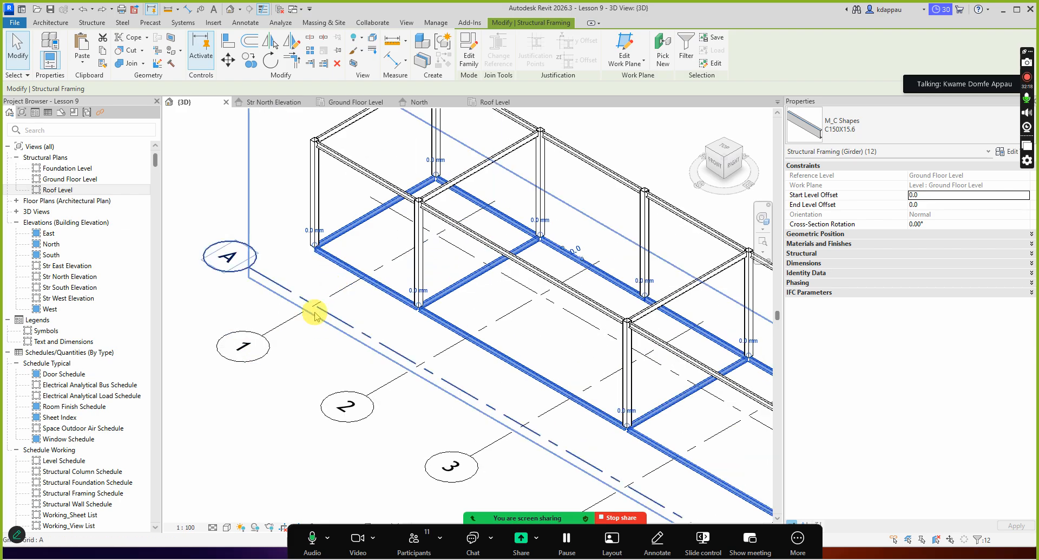
scroll(315, 317, "down", 2)
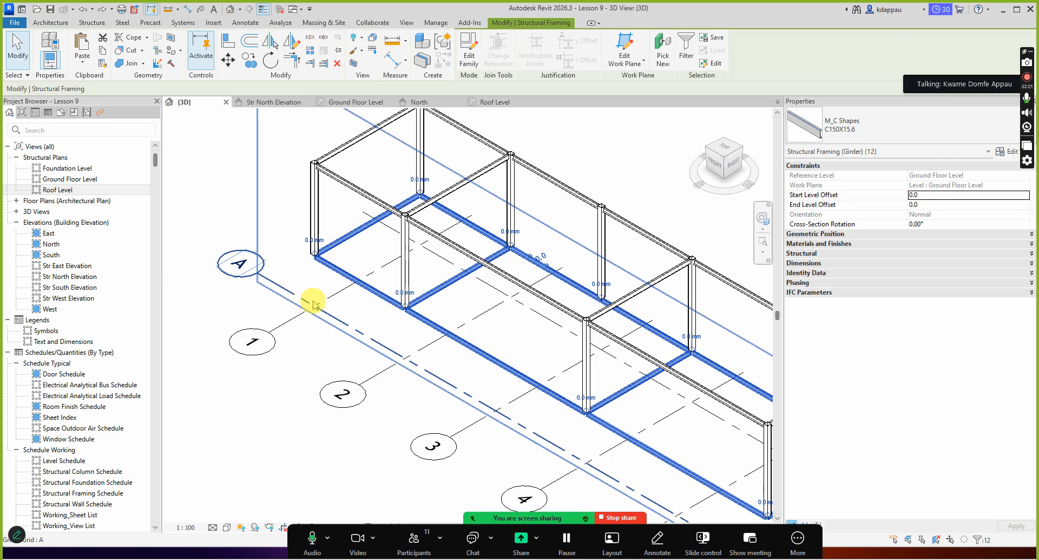
left_click(104, 52)
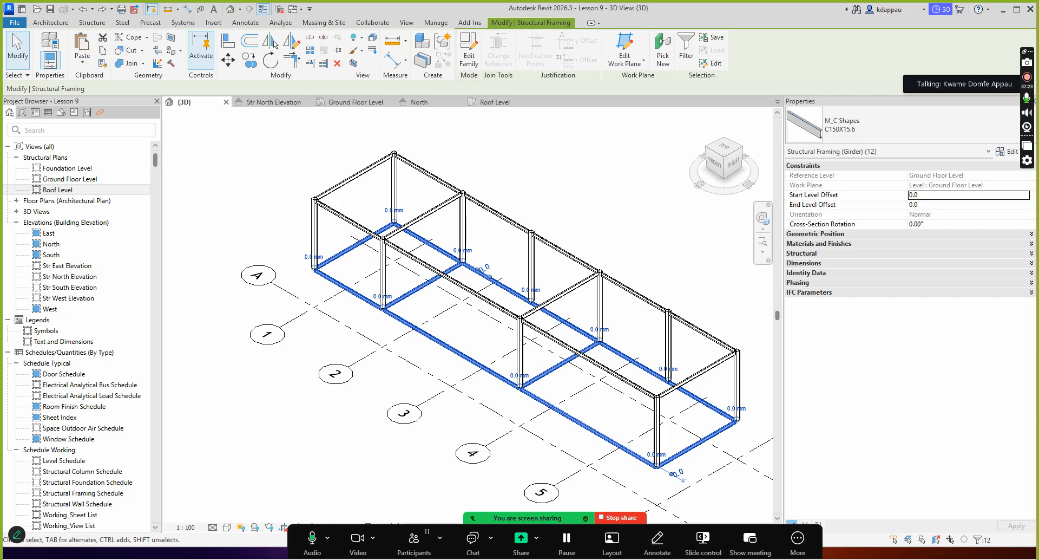
key("super+plus")
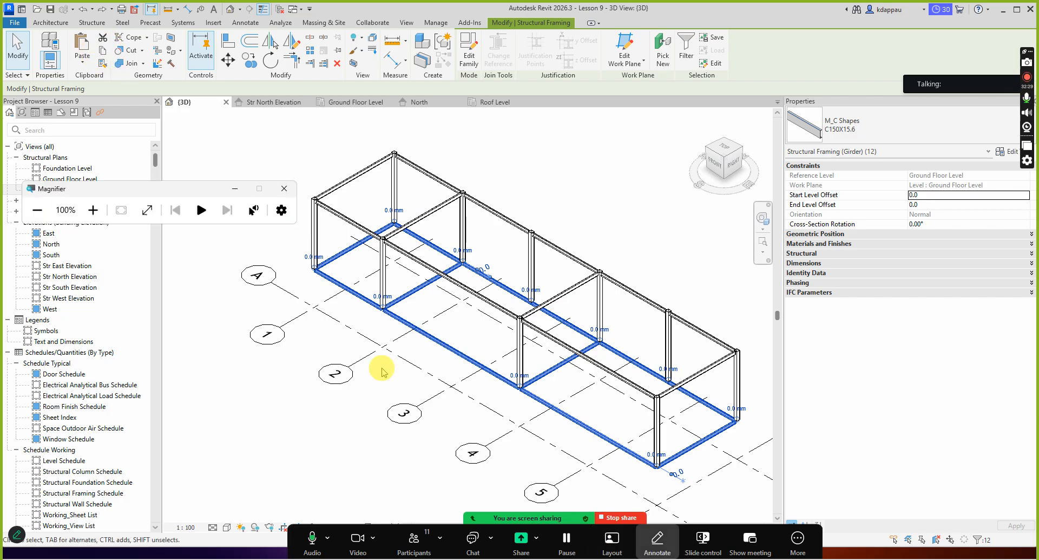
left_click(93, 210)
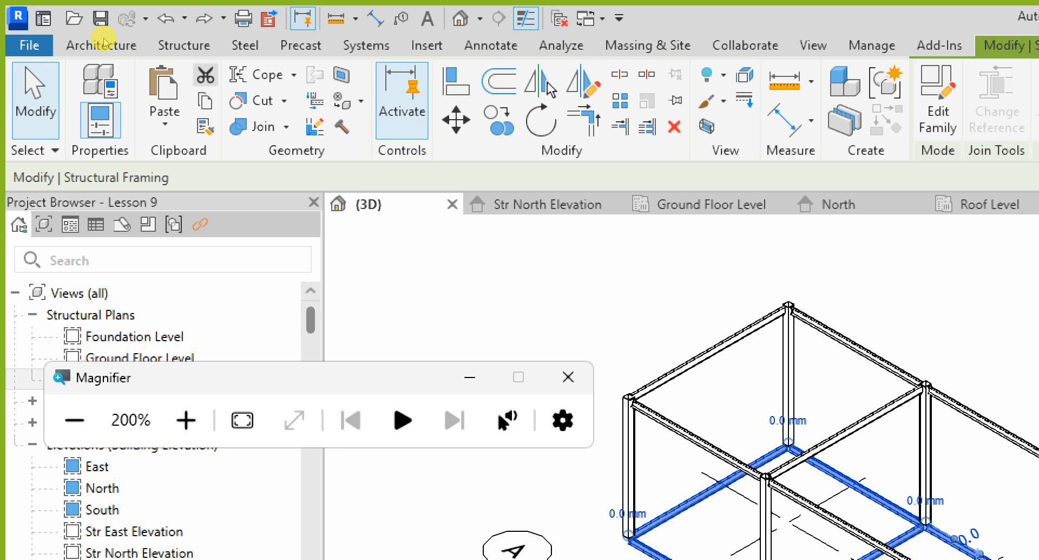
left_click(103, 54)
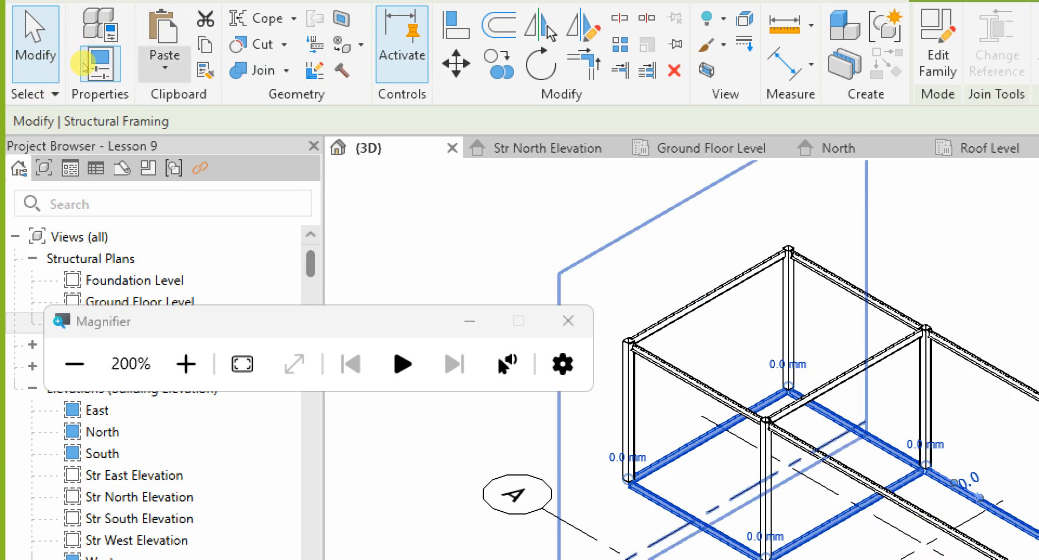
- Paste the copied girders aligned to the Foundation Level and close the save reminder
left_click(83, 63)
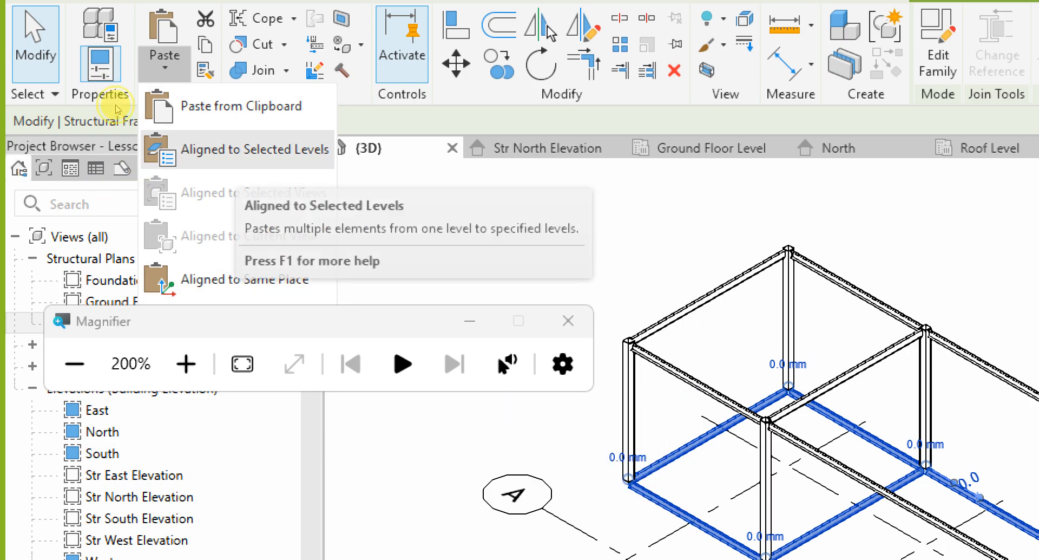
left_click(232, 150)
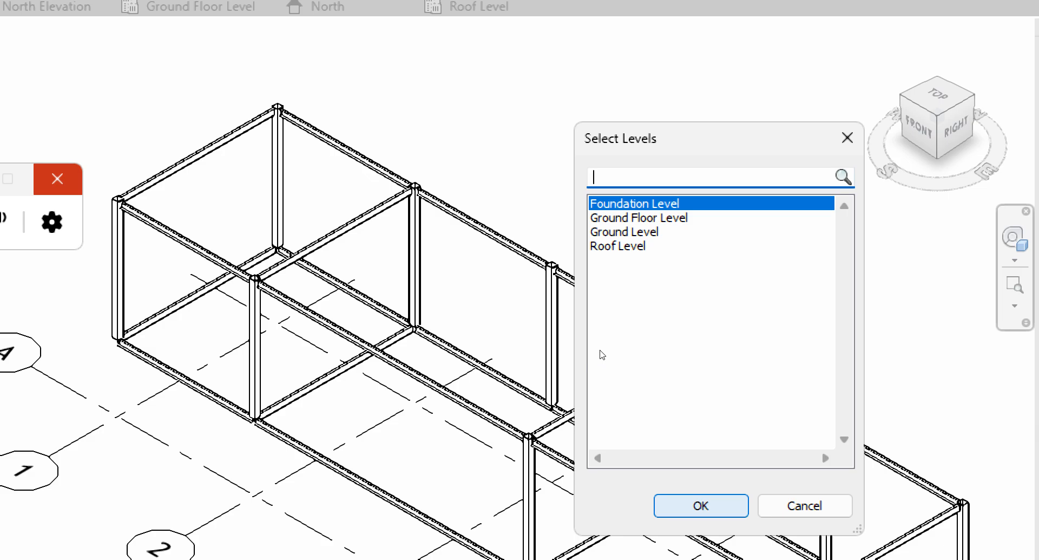
key("Return")
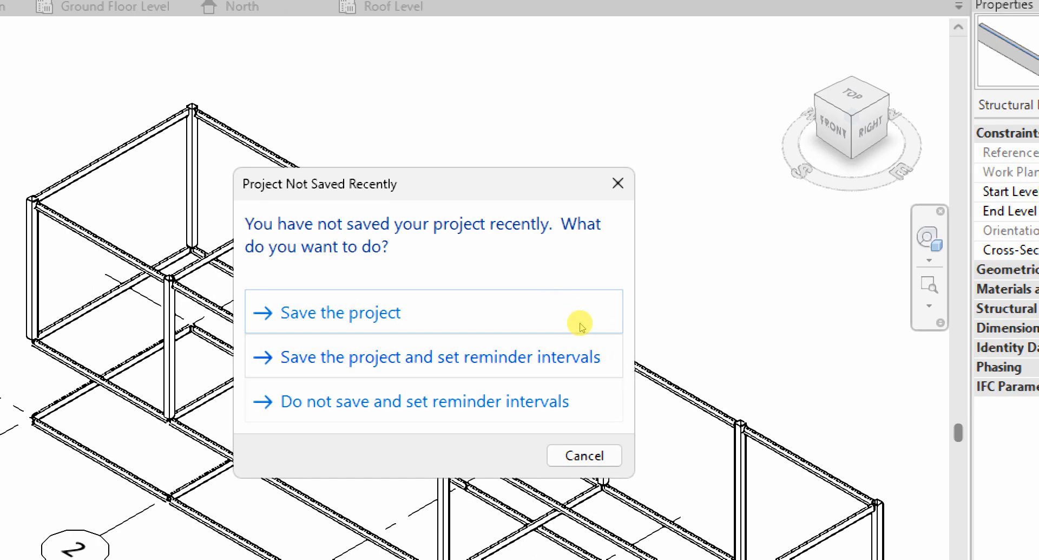
left_click(582, 327)
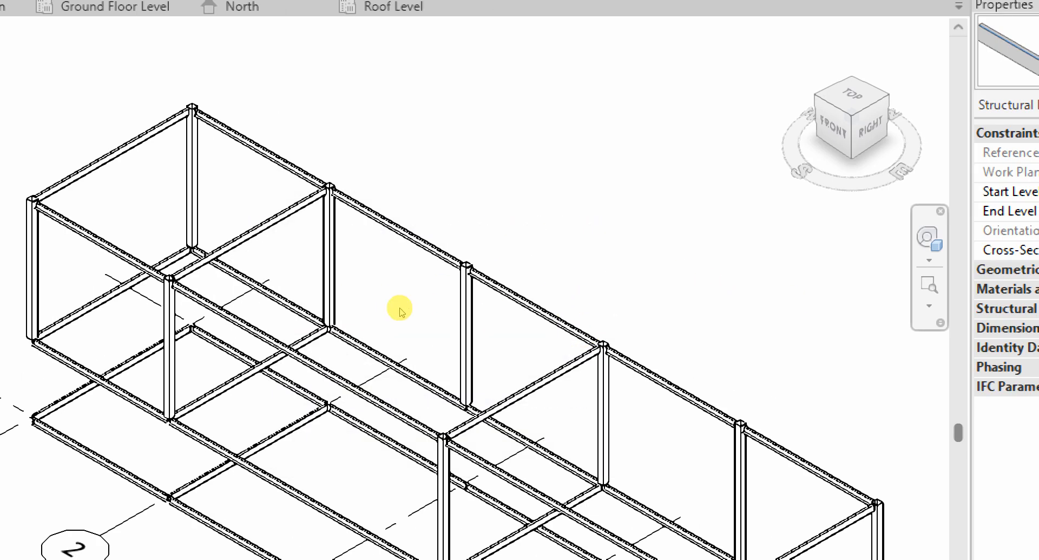
scroll(424, 304, "down", 5)
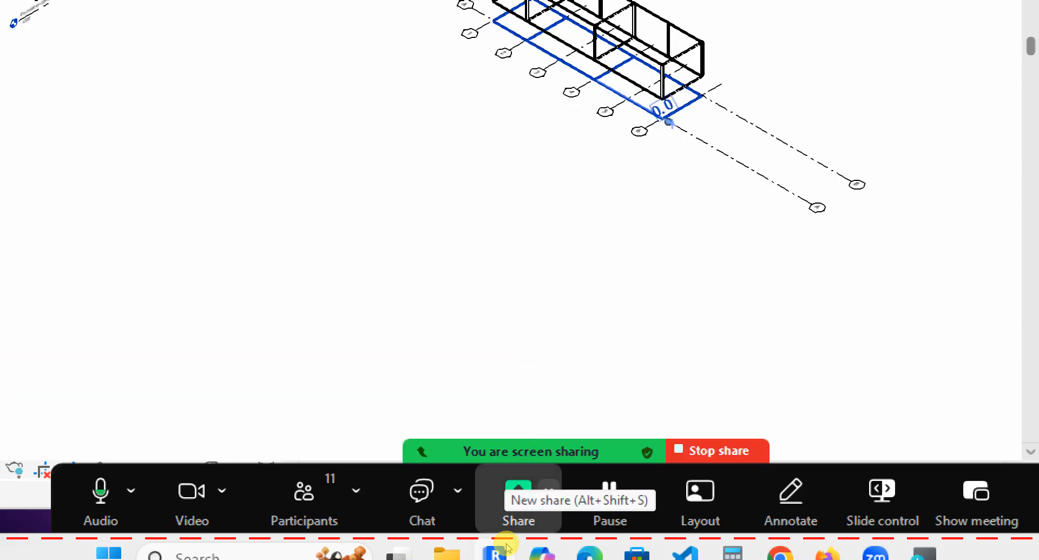
- Look through the meeting's participant list, then close it
left_click(303, 495)
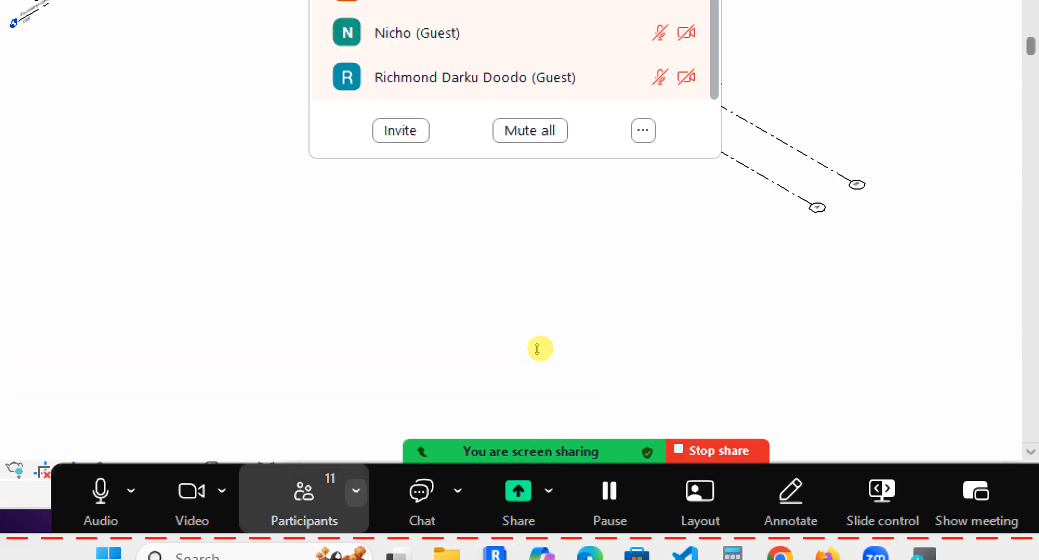
scroll(541, 223, "up", 5)
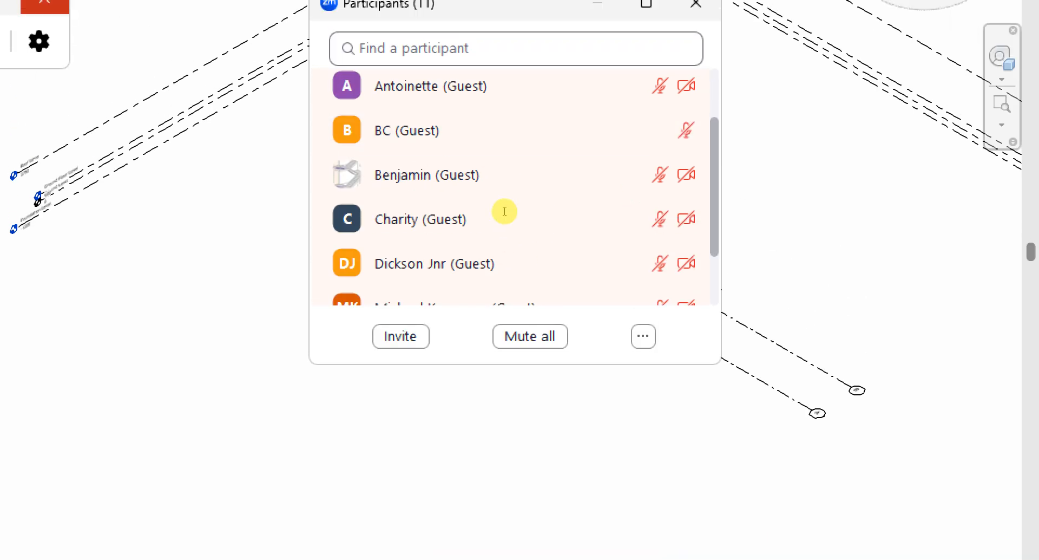
scroll(595, 238, "up", 2)
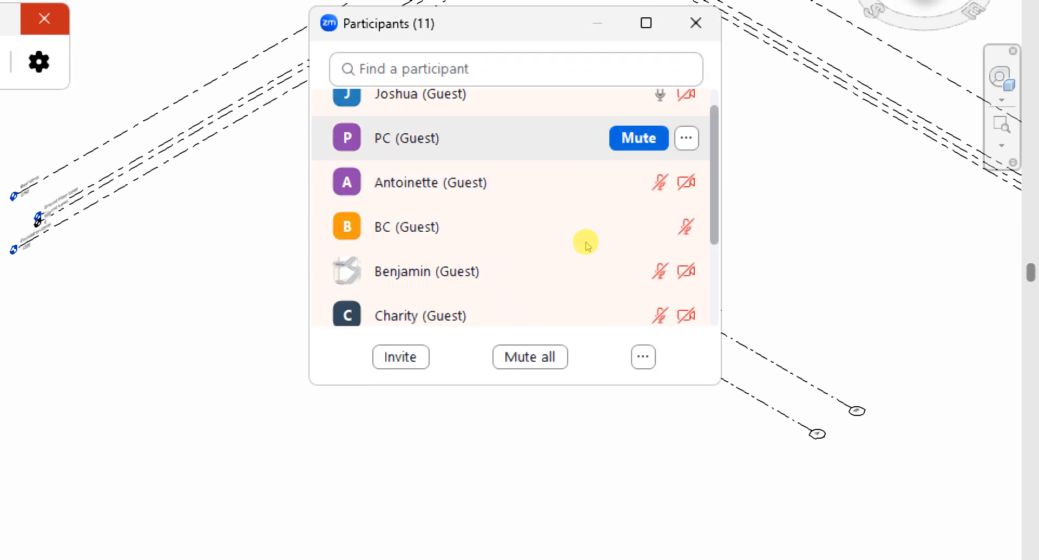
scroll(460, 241, "up", 2)
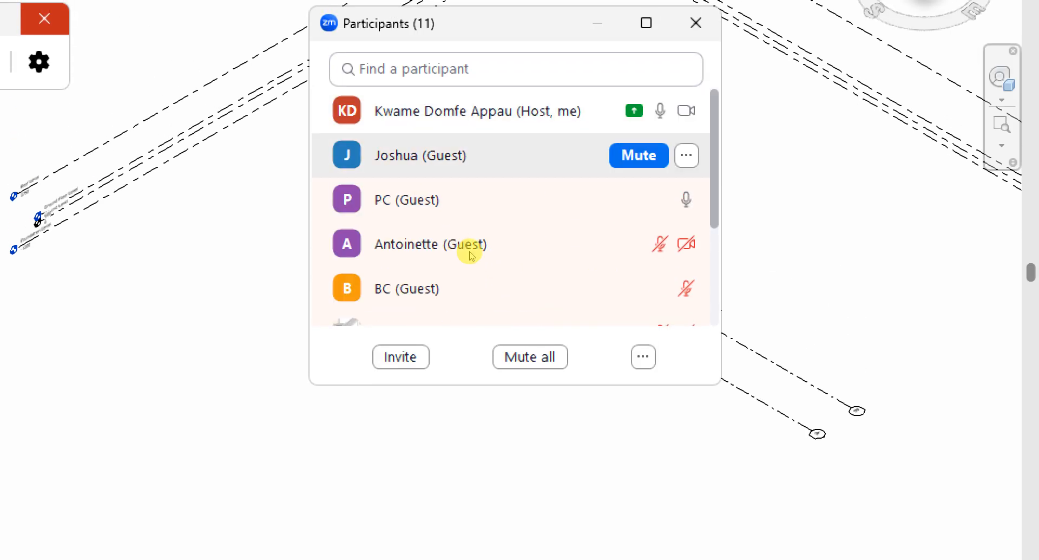
left_click(588, 256)
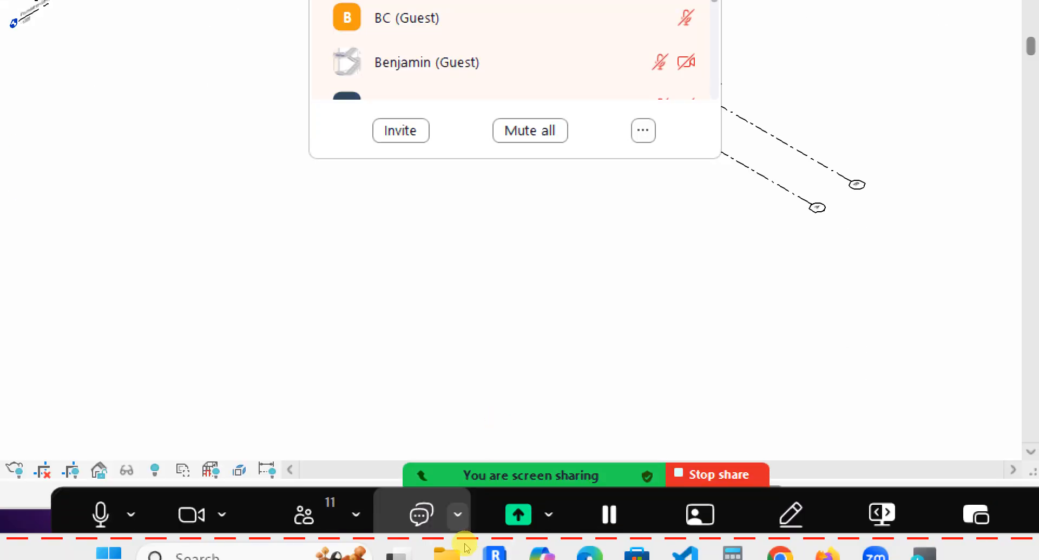
left_click(415, 540)
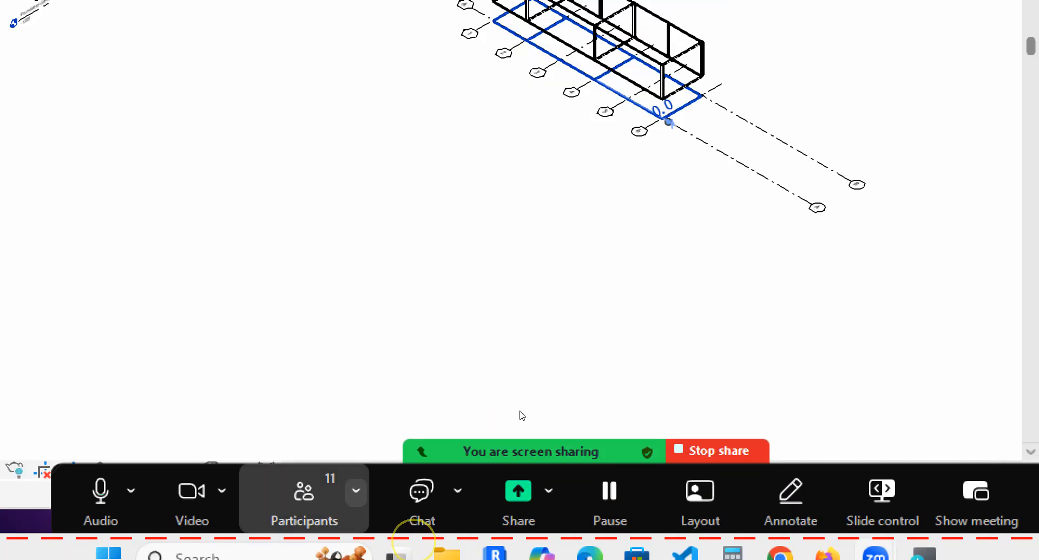
- Inspect the pasted foundation level girders along the grids, then clear the selection
scroll(587, 267, "up", 5)
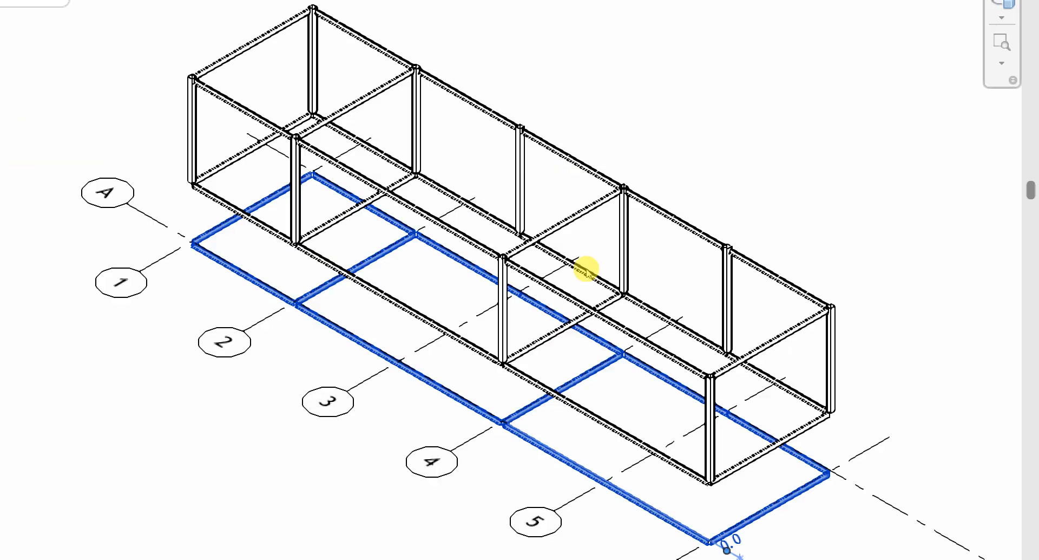
scroll(524, 306, "down", 3)
scroll(427, 341, "down", 1)
scroll(421, 328, "up", 4)
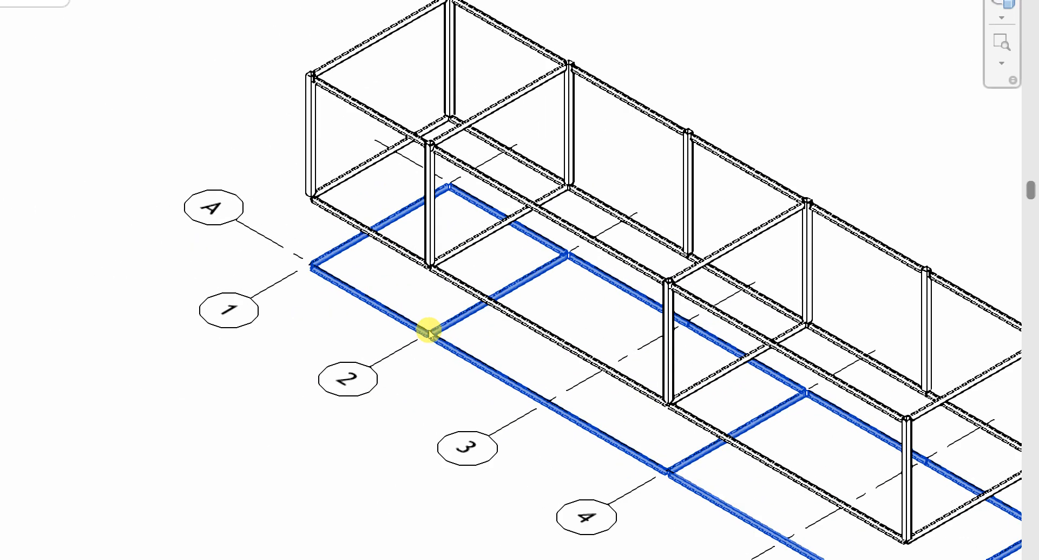
left_click(431, 383)
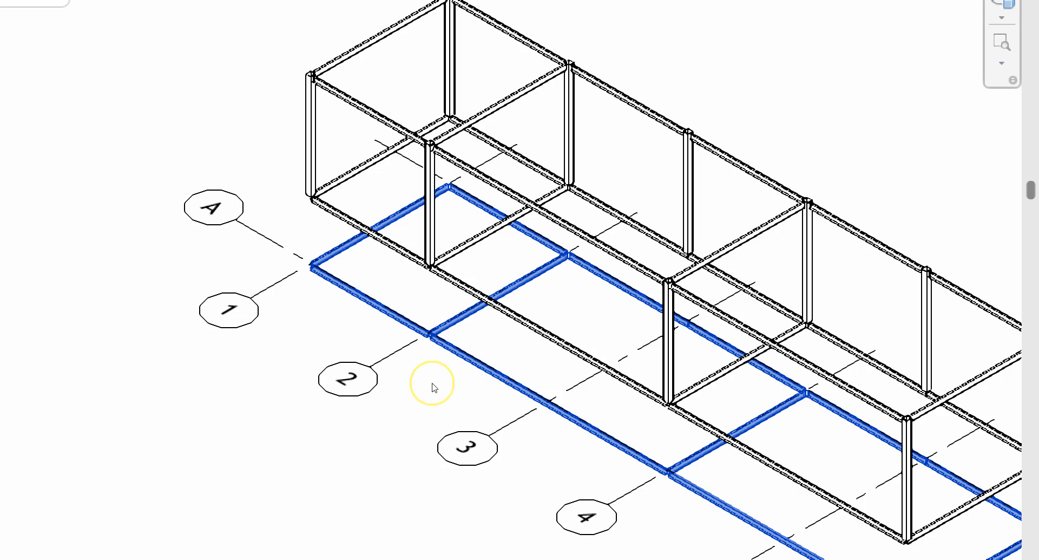
- Select the two columns between ground floor and roof on grid A at grids 1 and 2
left_click(415, 298)
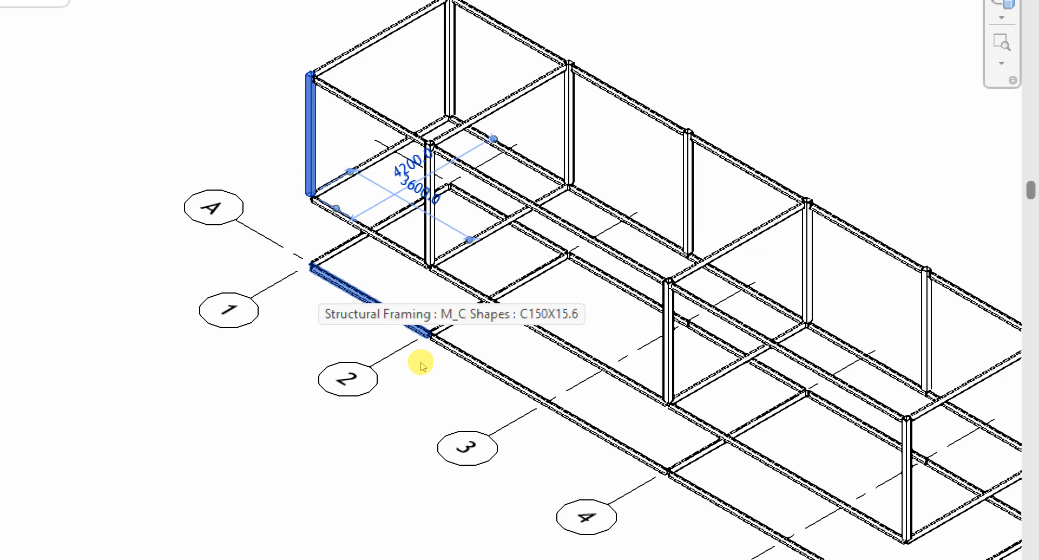
left_click(396, 277)
scroll(399, 289, "up", 1)
scroll(399, 293, "up", 2)
left_click(422, 312)
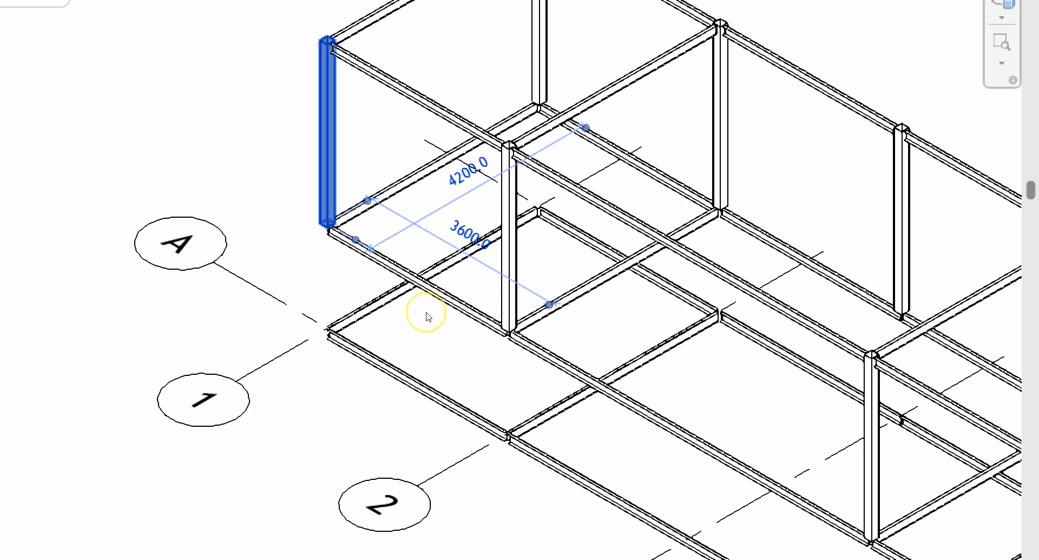
left_click(520, 358, "ctrl")
scroll(476, 352, "down", 3)
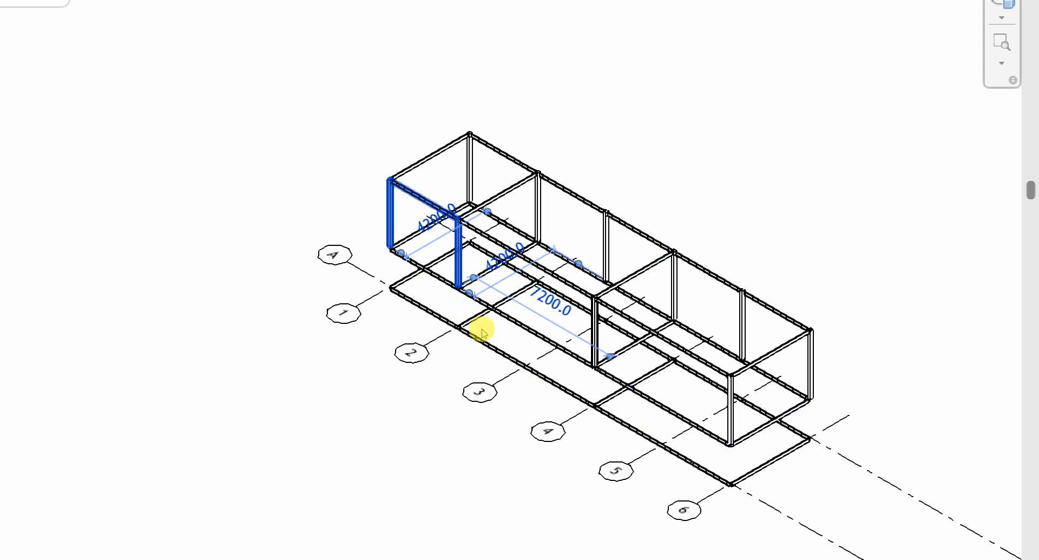
- Extend the selection to all instances of this column type visible in the 3D view
scroll(473, 322, "up", 1)
right_click(430, 295)
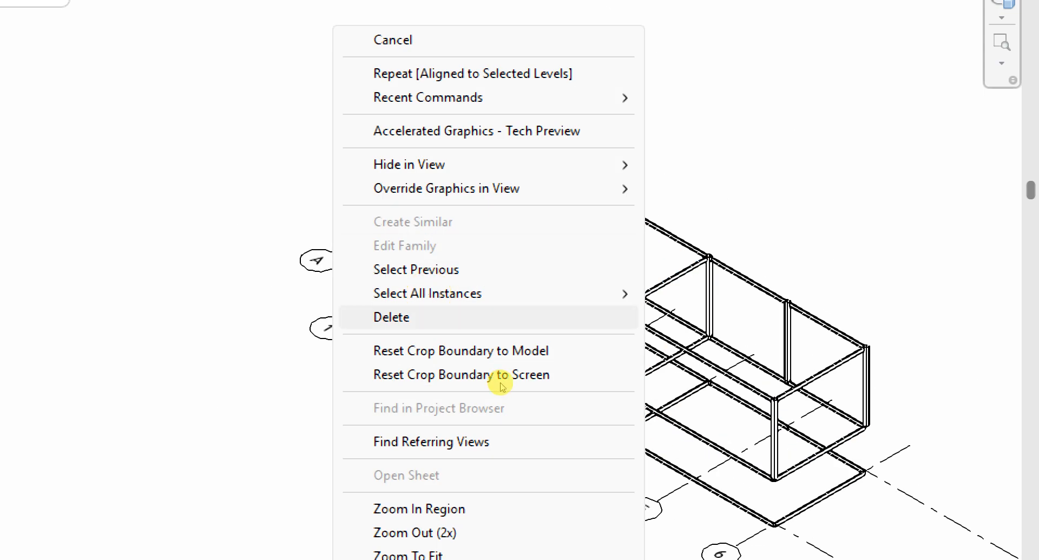
mouse_move(431, 295)
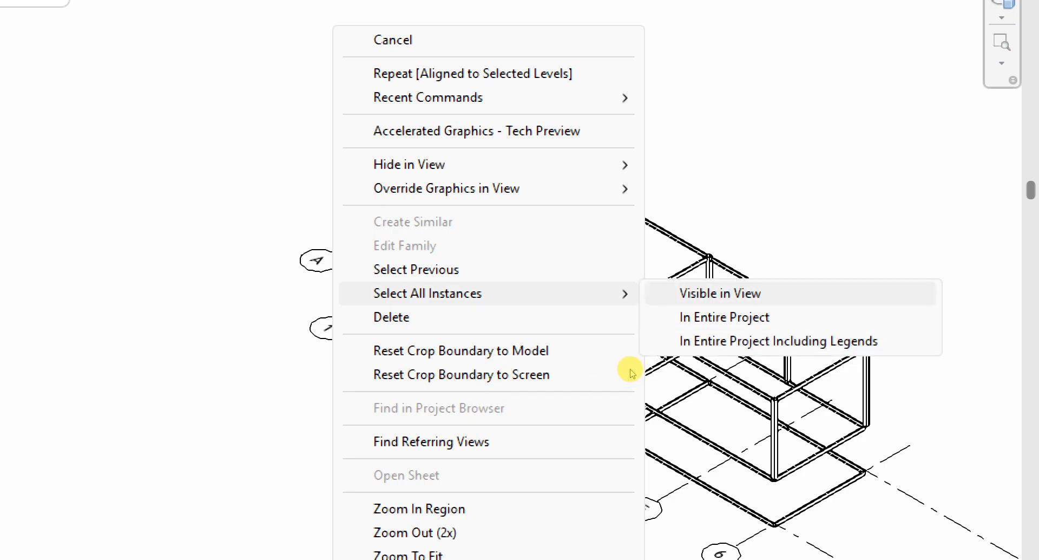
key("Return")
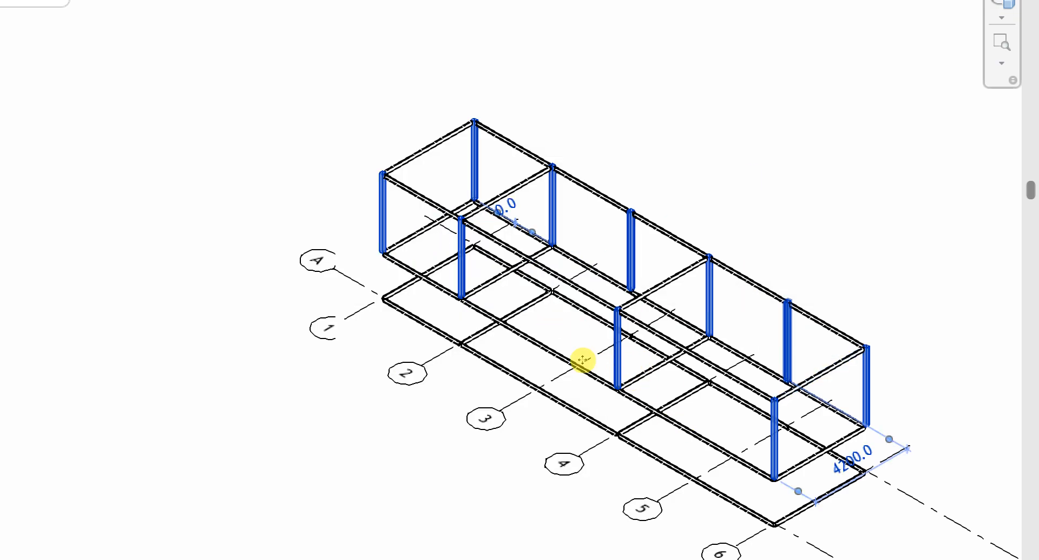
scroll(619, 436, "down", 3)
scroll(663, 433, "up", 2)
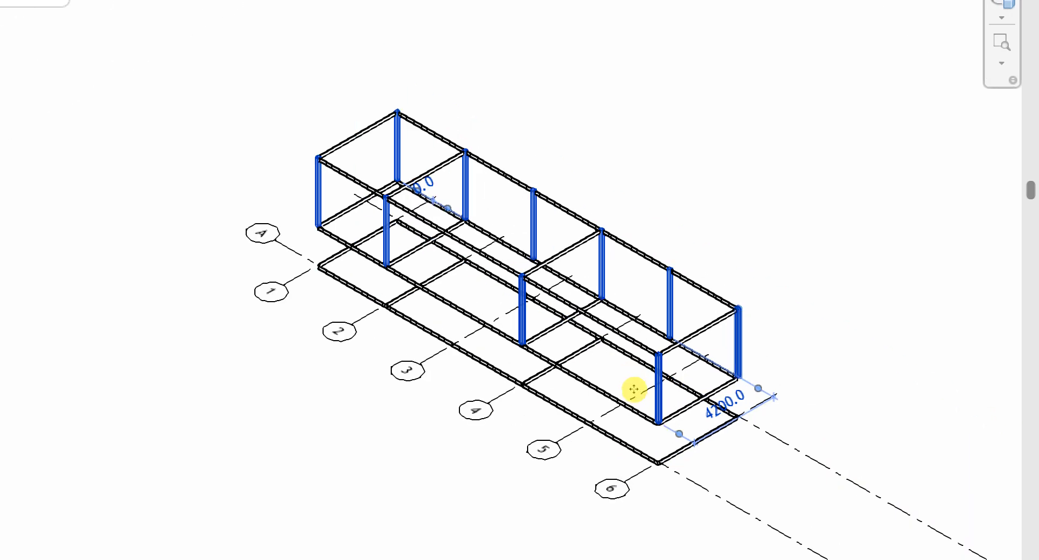
scroll(421, 353, "up", 4)
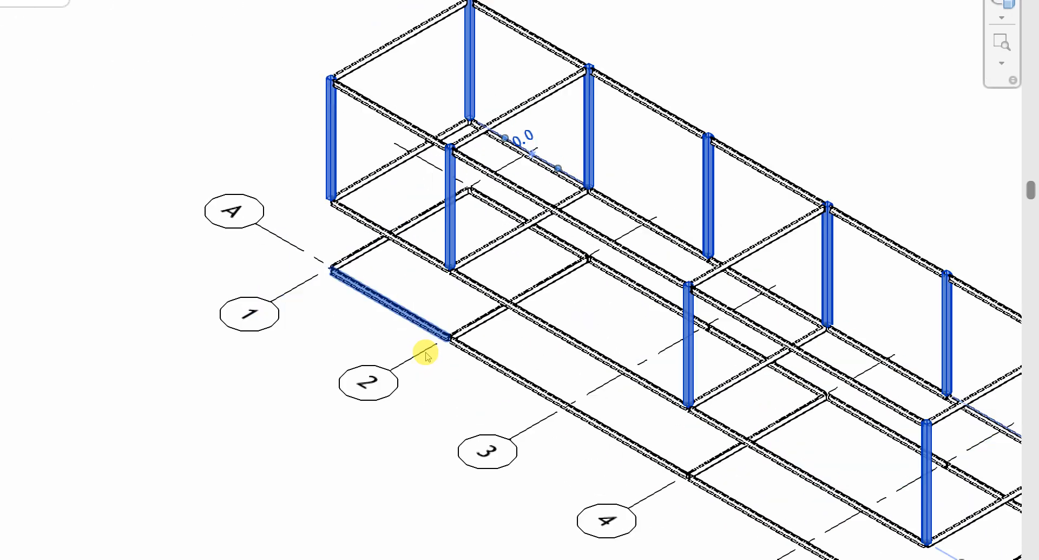
scroll(438, 299, "down", 1)
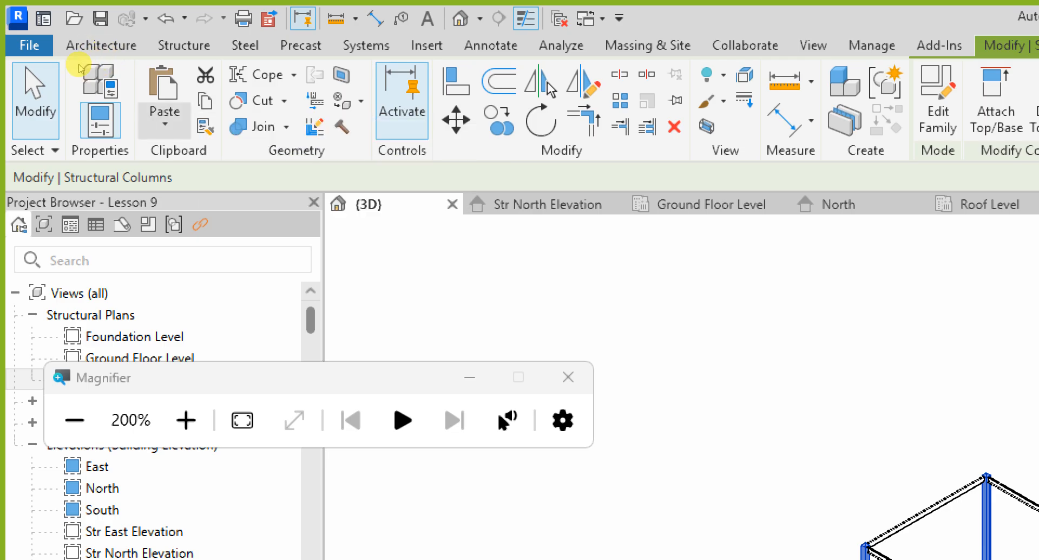
- Paste the columns from the clipboard aligned to the Foundation Level
left_click(164, 124)
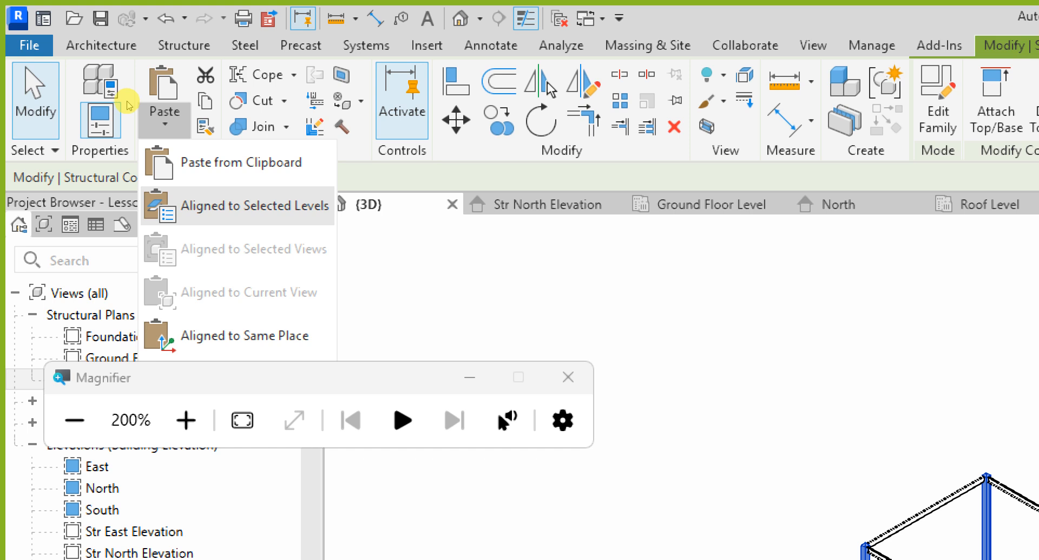
left_click(255, 206)
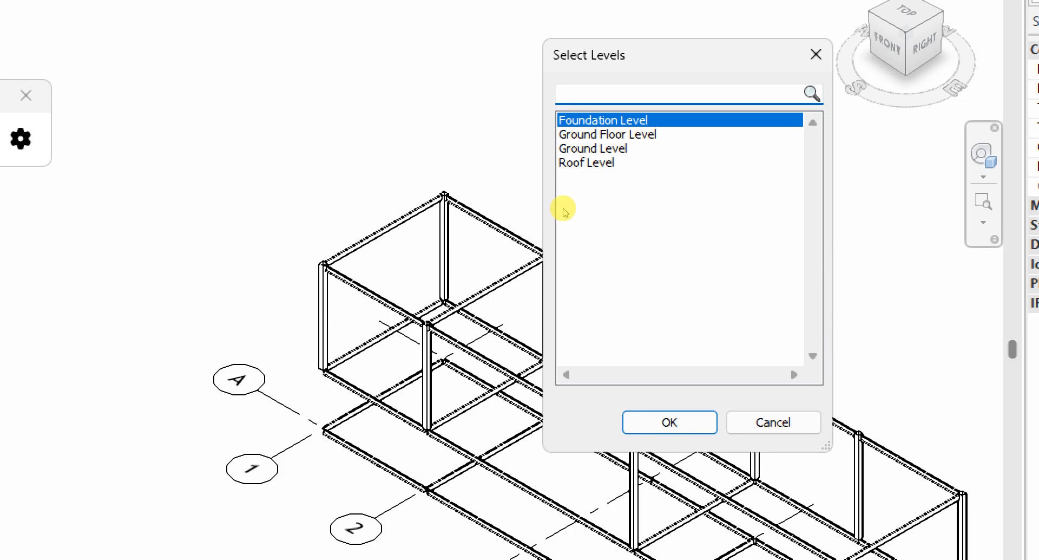
left_click(575, 249)
left_click(578, 256)
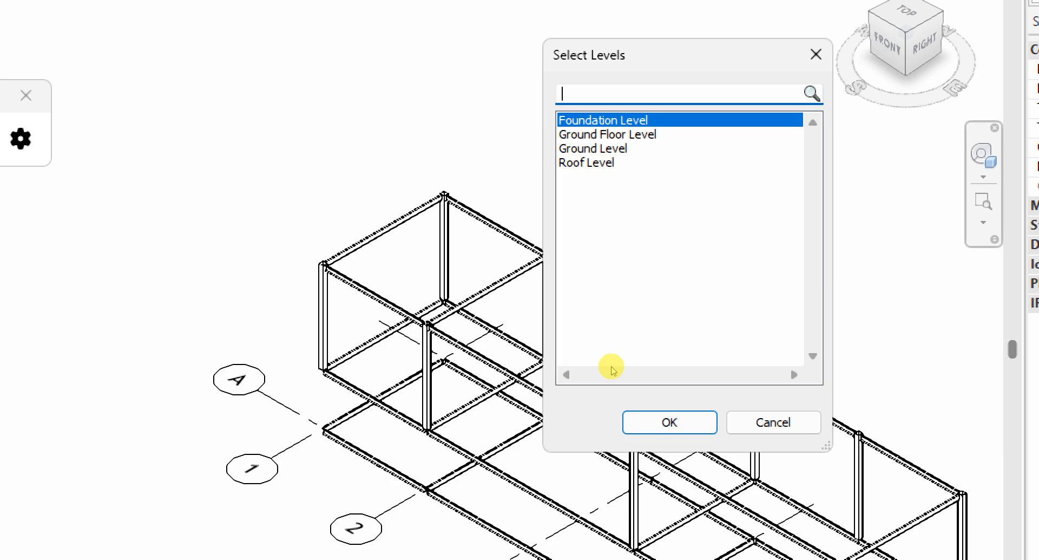
key("Return")
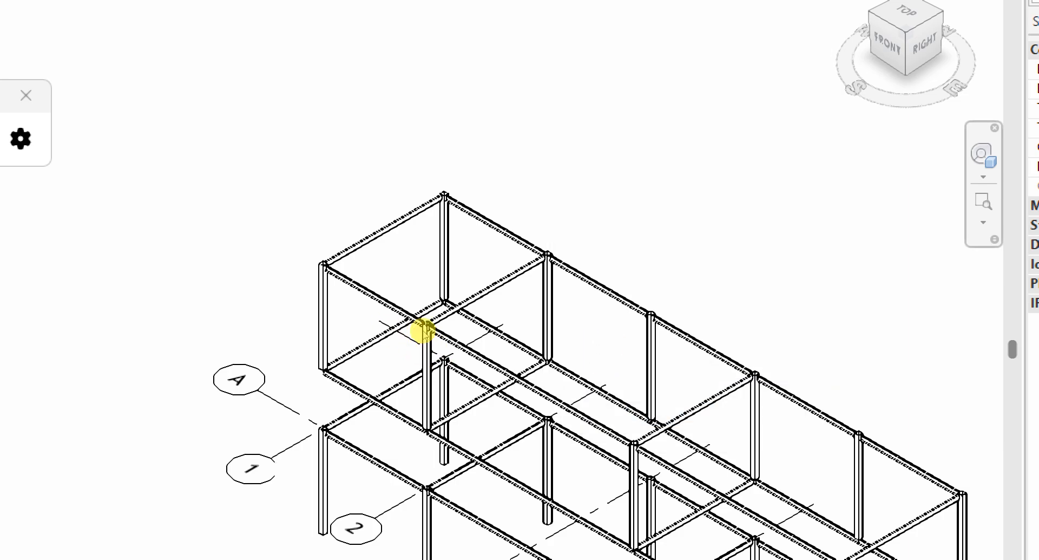
- Inspect the pasted columns along the grids and their position relative to the foundation level girders
scroll(414, 301, "down", 3)
scroll(415, 300, "down", 1)
scroll(417, 348, "up", 6)
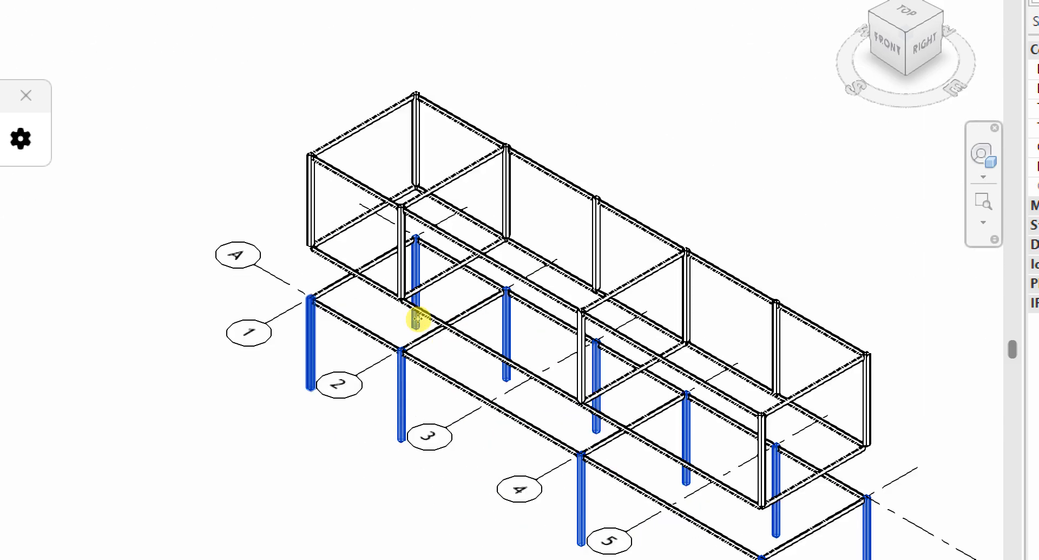
scroll(436, 290, "down", 5)
scroll(431, 303, "up", 4)
scroll(429, 308, "down", 3)
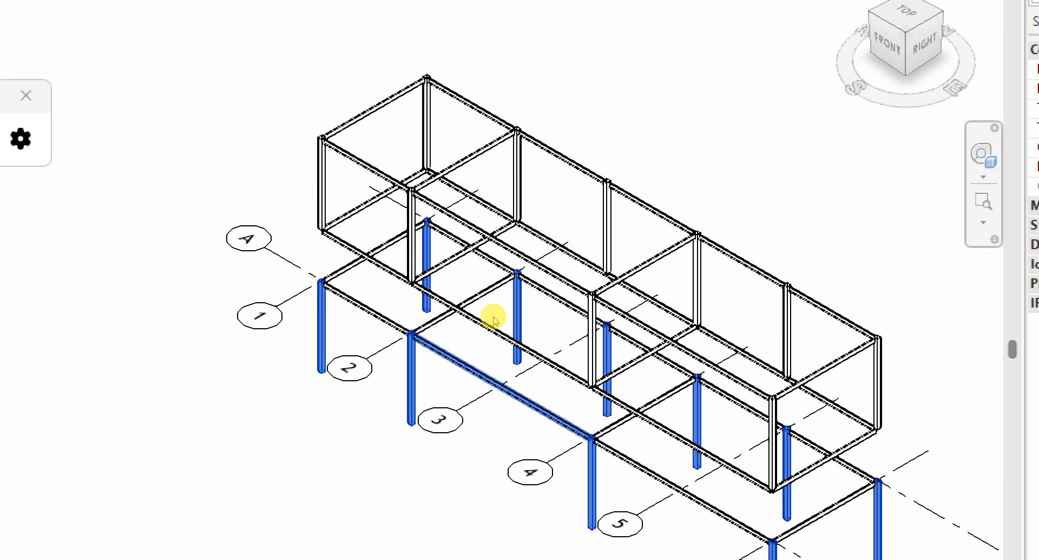
- Set the top level of the ten pasted foundation columns to Ground Floor Level
scroll(428, 305, "up", 2)
scroll(425, 306, "up", 1)
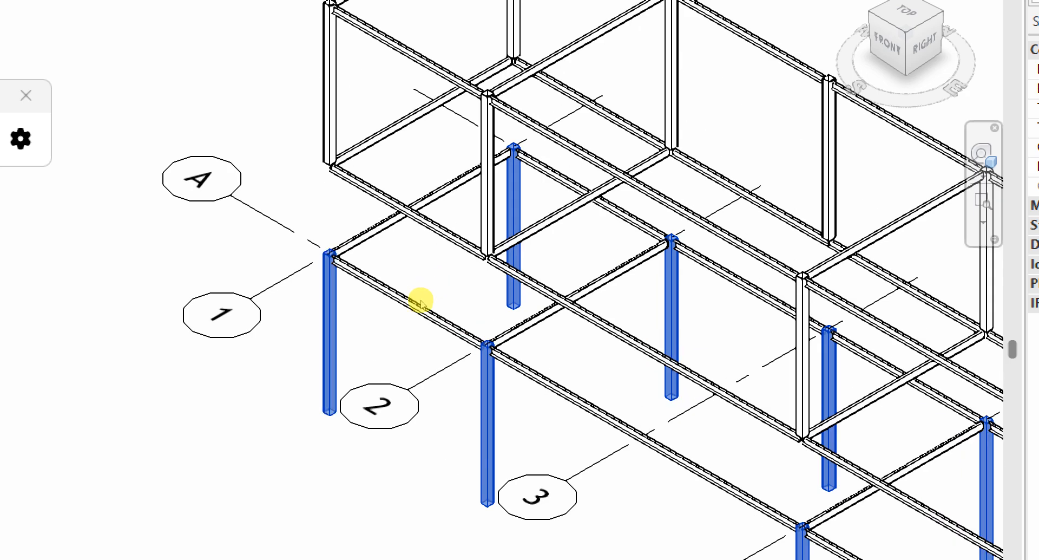
scroll(420, 297, "down", 4)
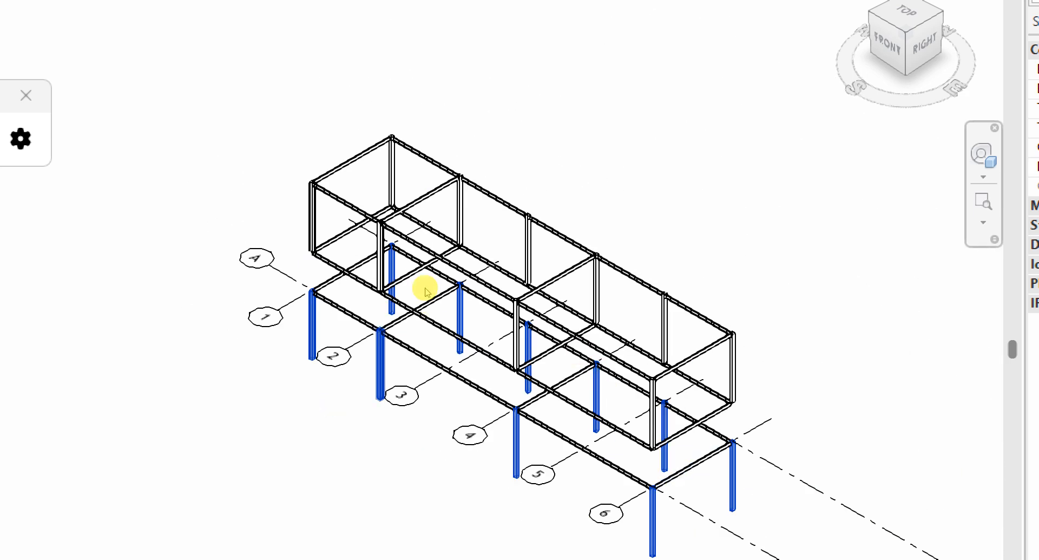
scroll(531, 348, "down", 2)
scroll(533, 349, "up", 2)
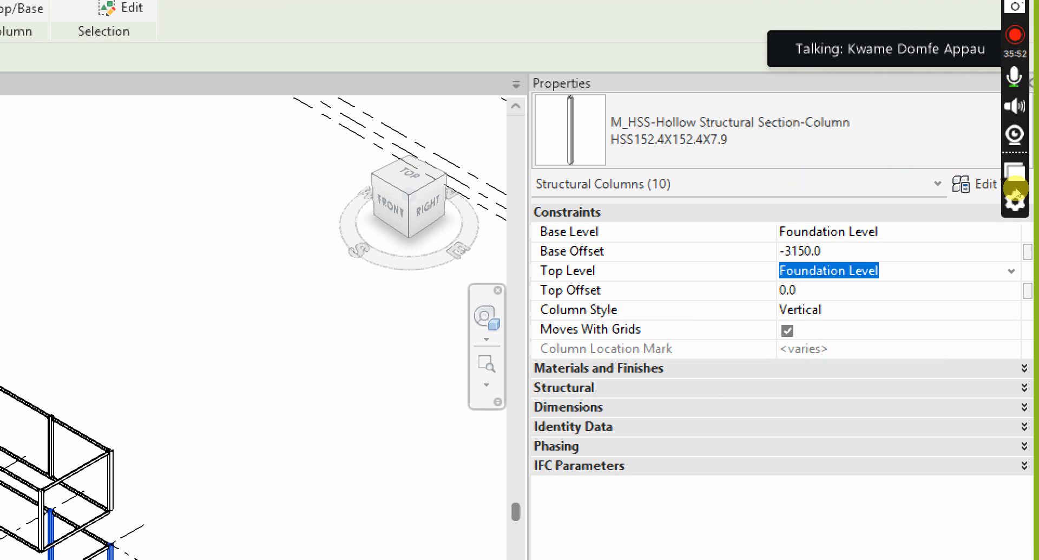
key("alt+Down")
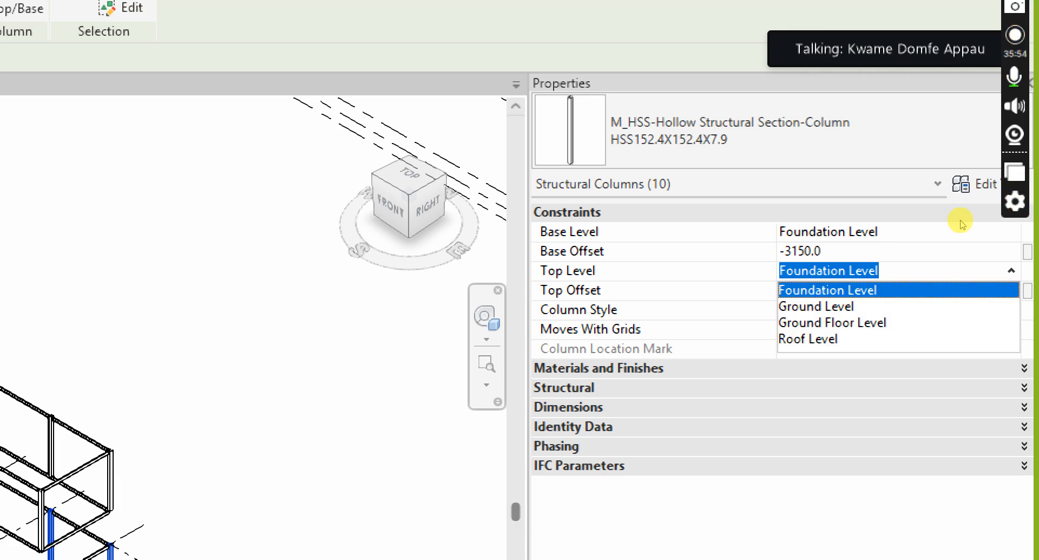
key("Down")
key("Down")
key("Return")
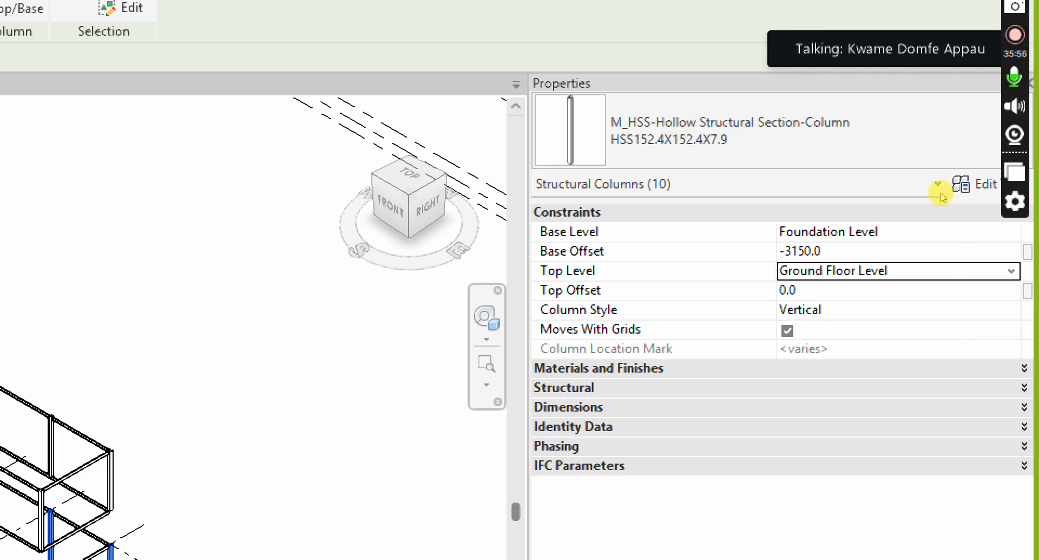
- Set the base offset of the ten pasted columns to 0 and clear the selection
key("shift+Tab")
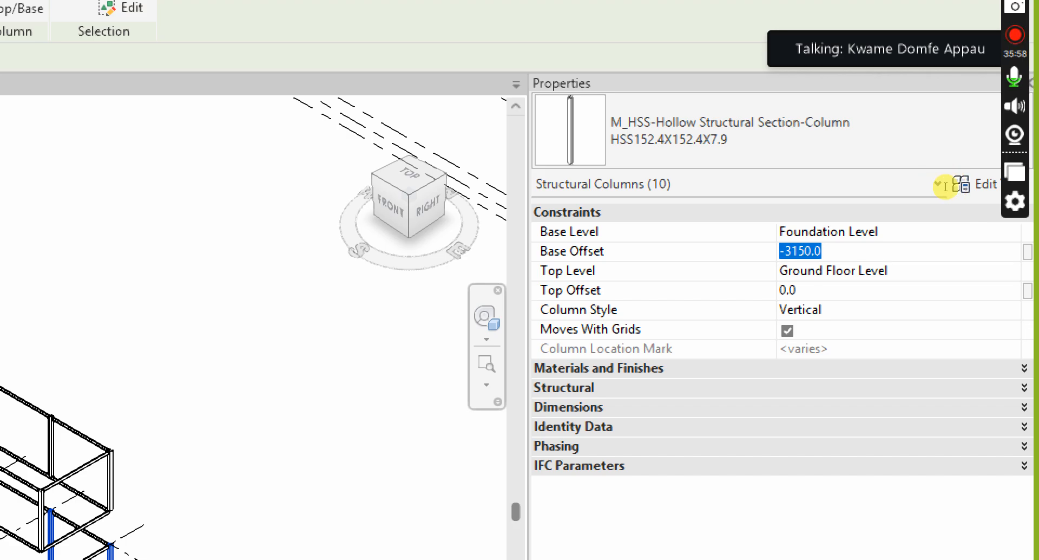
type("0")
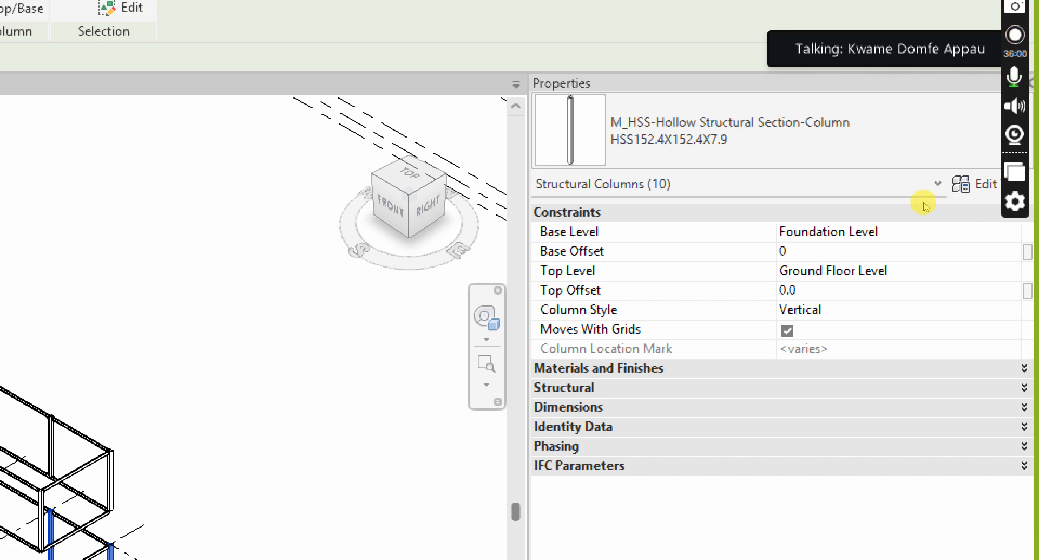
key("Tab")
key("Tab")
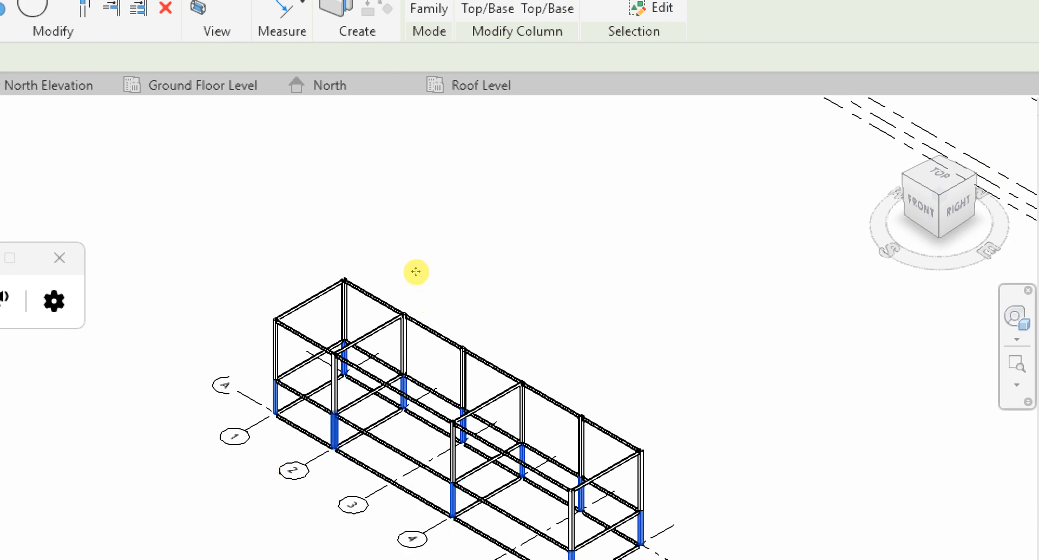
scroll(429, 302, "up", 6)
scroll(404, 250, "down", 5)
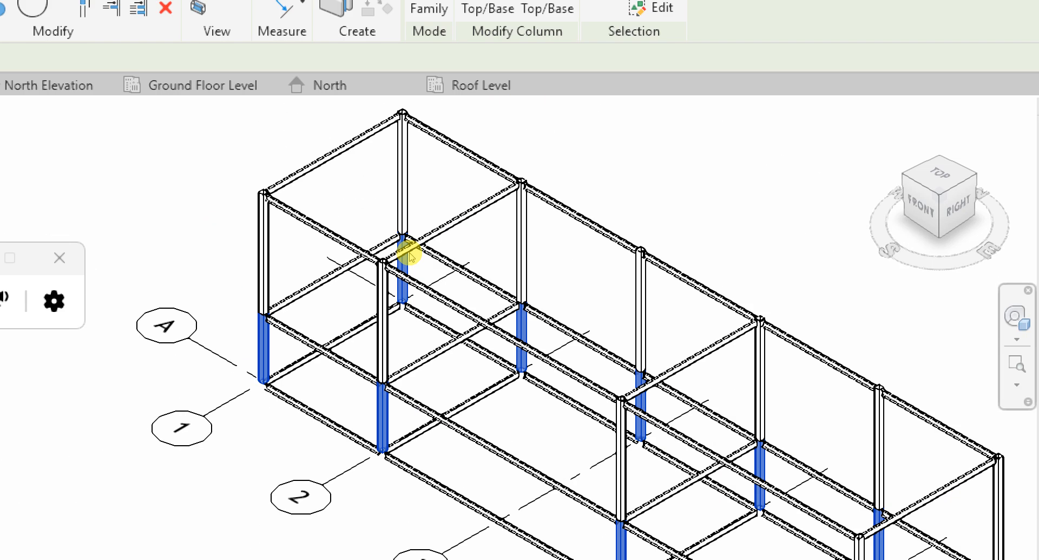
key("Escape")
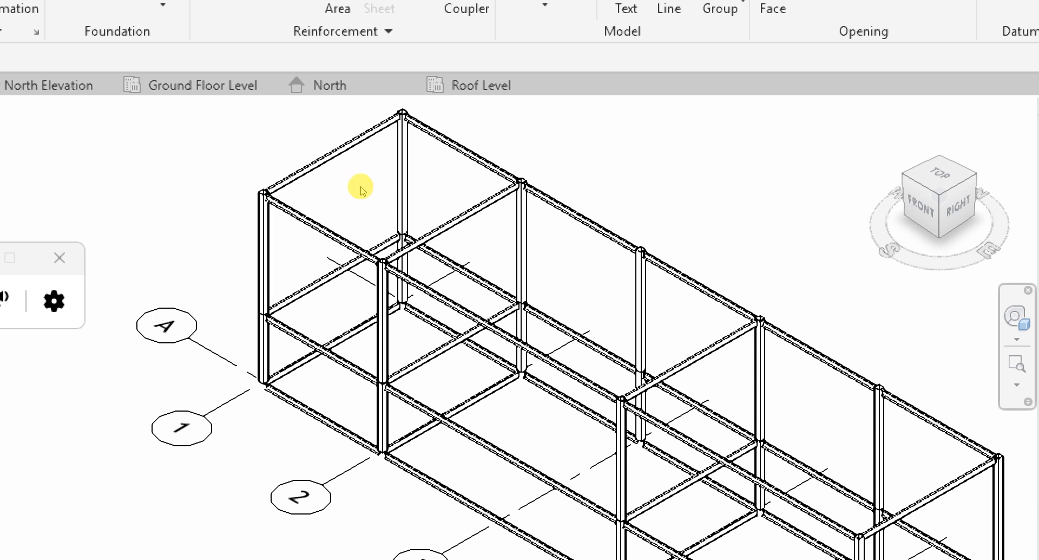
- Select the lower column at grids A and 1 to check its extent between foundation and ground floor
scroll(361, 190, "up", 2)
left_click(390, 252)
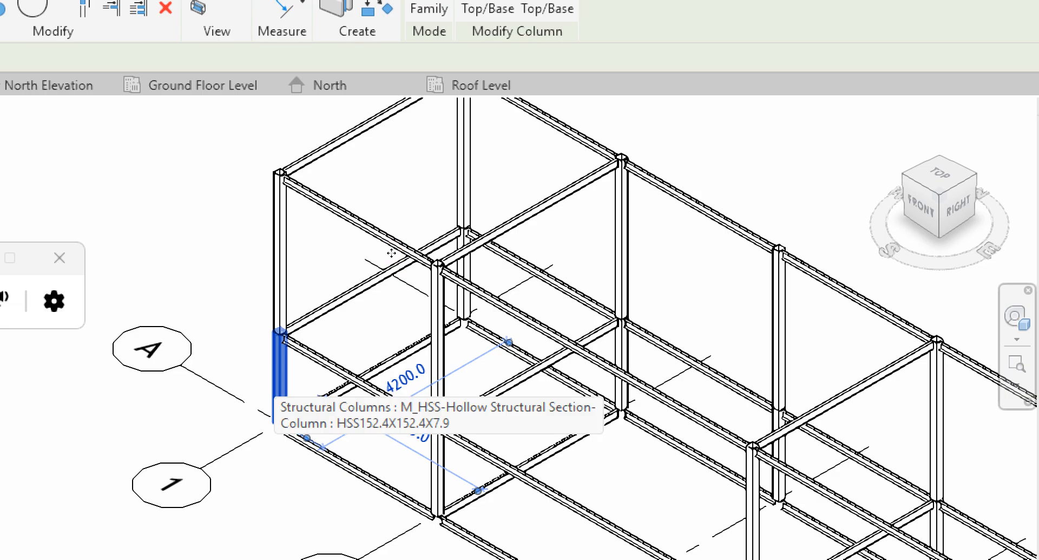
left_click(391, 253)
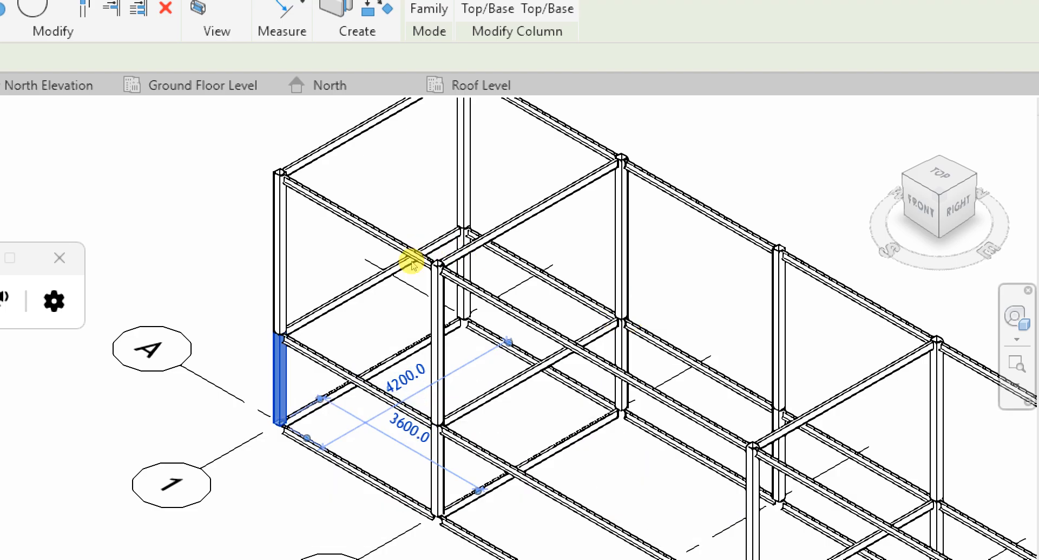
scroll(407, 256, "down", 5)
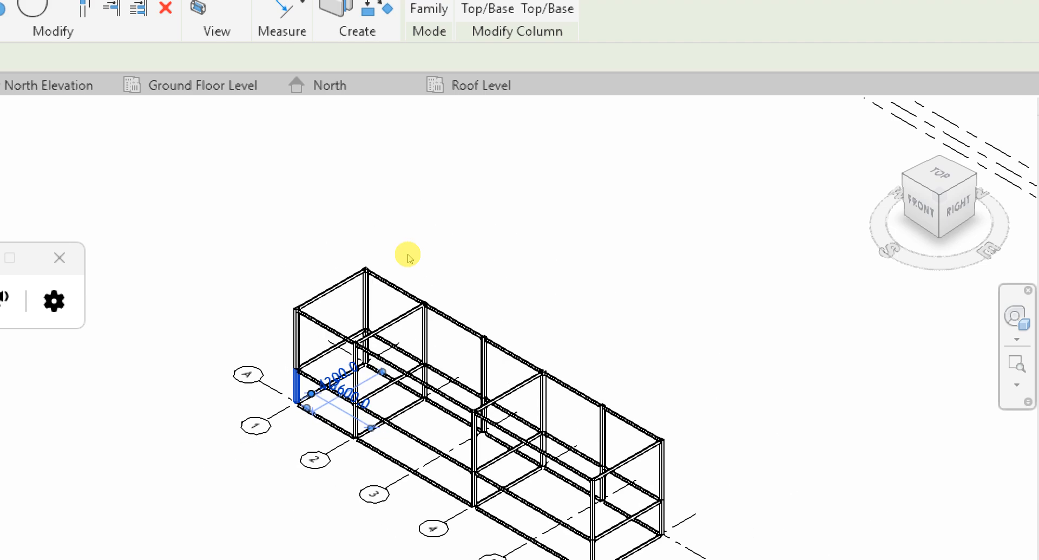
scroll(416, 258, "down", 3)
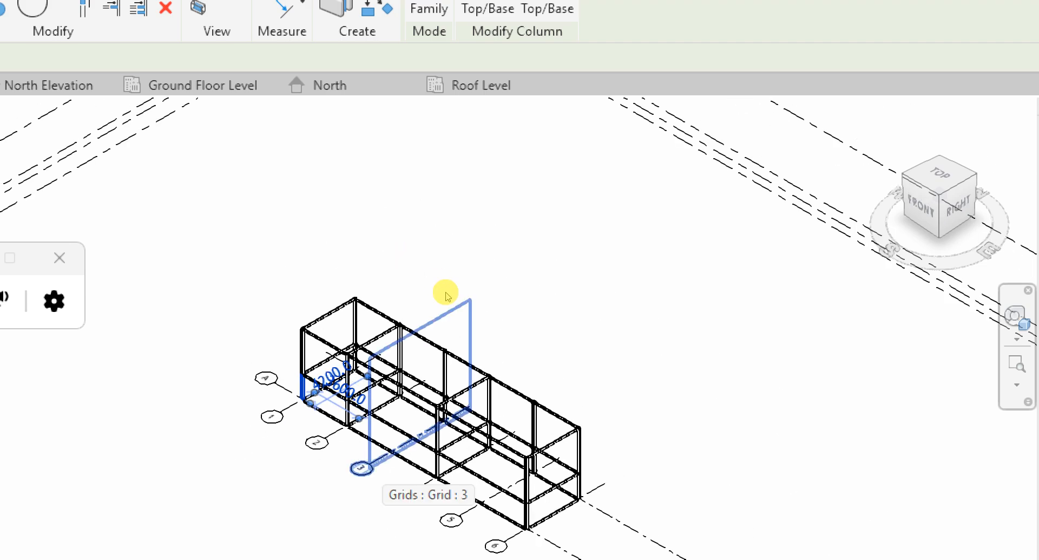
scroll(448, 296, "up", 2)
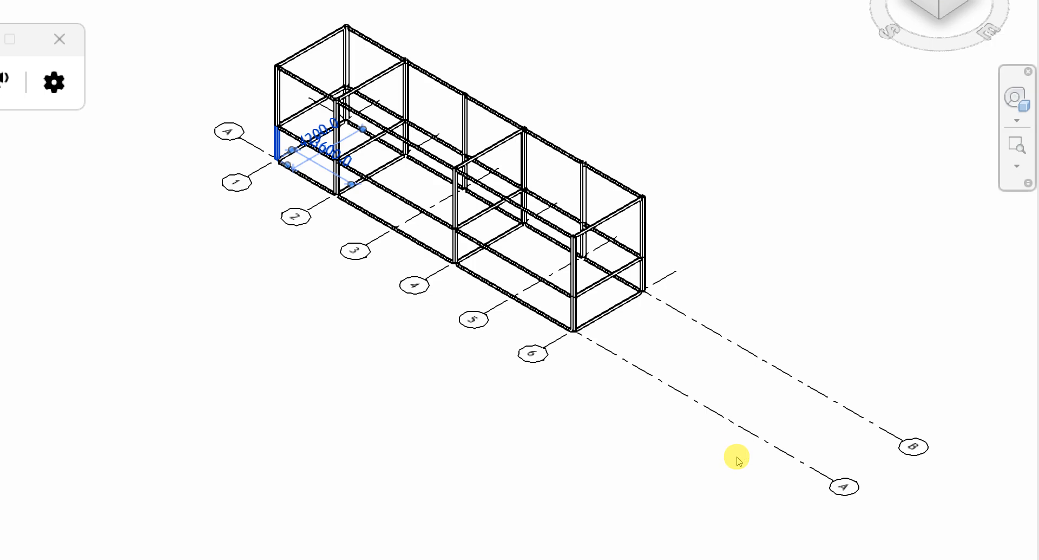
- Examine the completed frame along grids 1 to 6, from the foundation girders and lower columns up to the roof
scroll(433, 376, "down", 3)
scroll(395, 265, "up", 4)
scroll(469, 340, "up", 2)
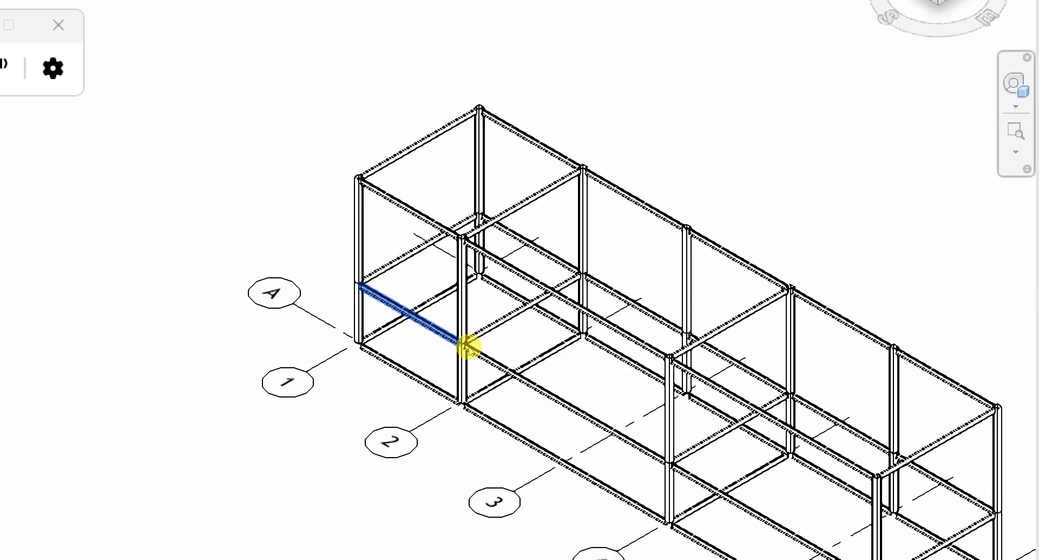
scroll(433, 353, "down", 2)
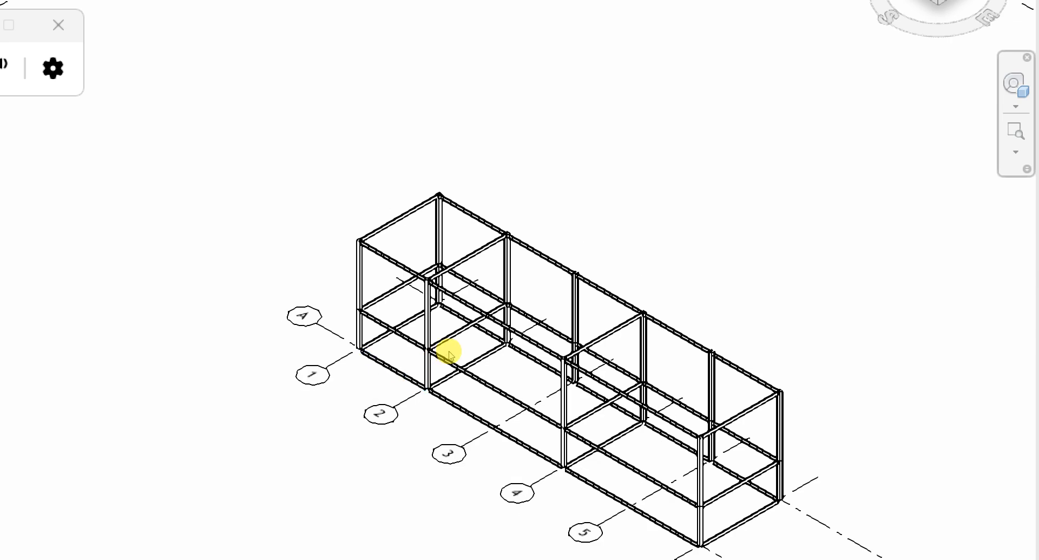
scroll(471, 340, "up", 3)
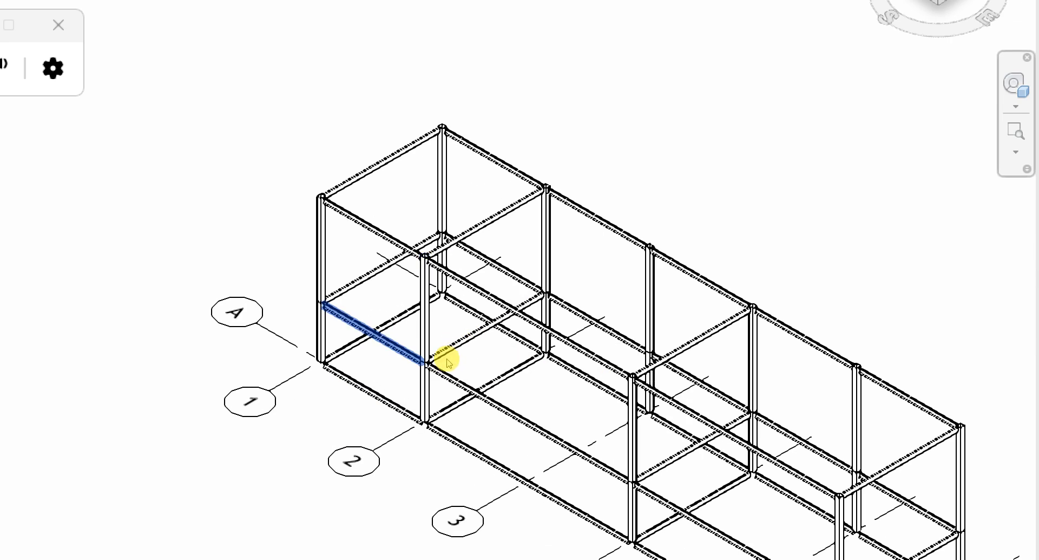
scroll(446, 355, "down", 2)
scroll(448, 377, "down", 3)
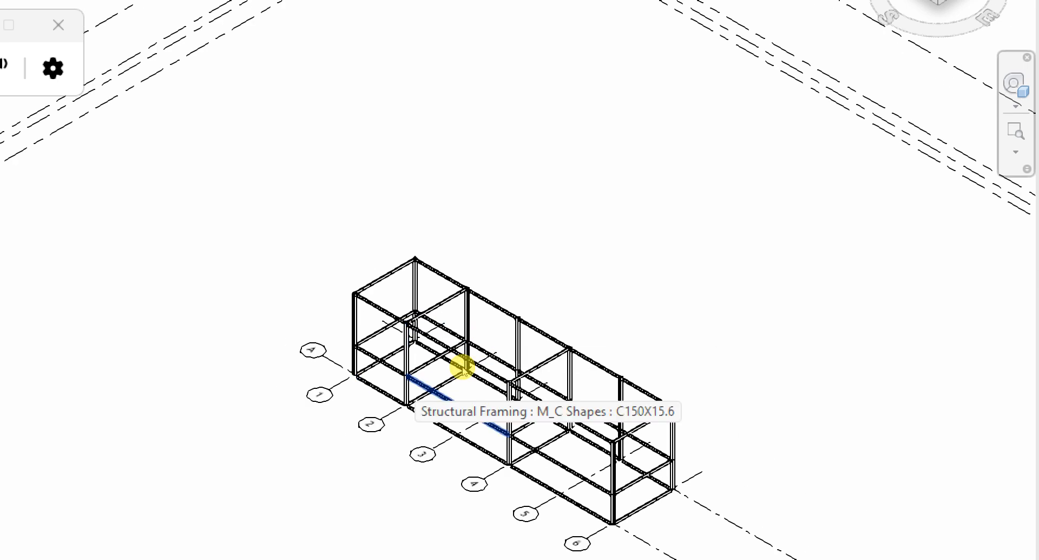
scroll(462, 368, "up", 3)
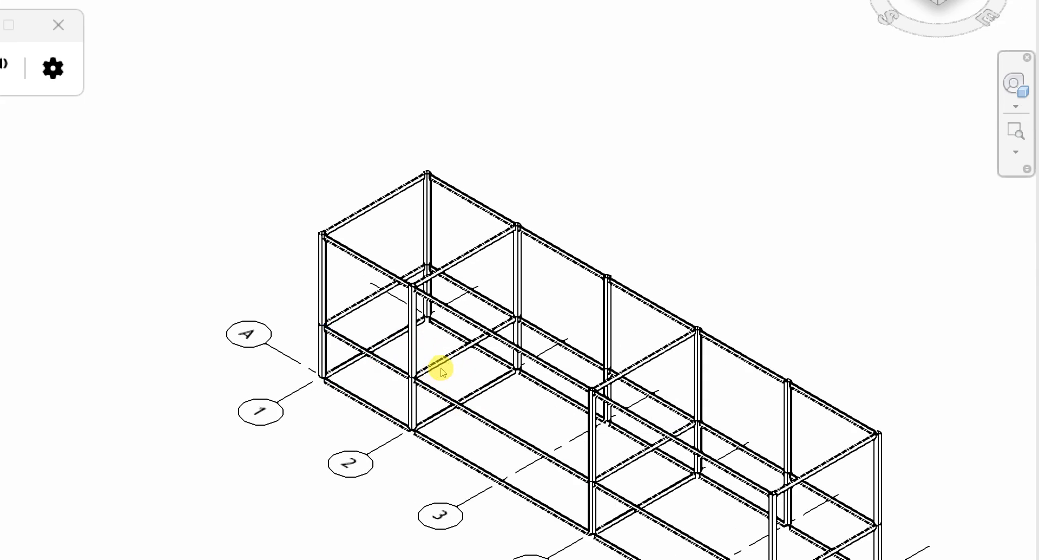
scroll(413, 341, "up", 3)
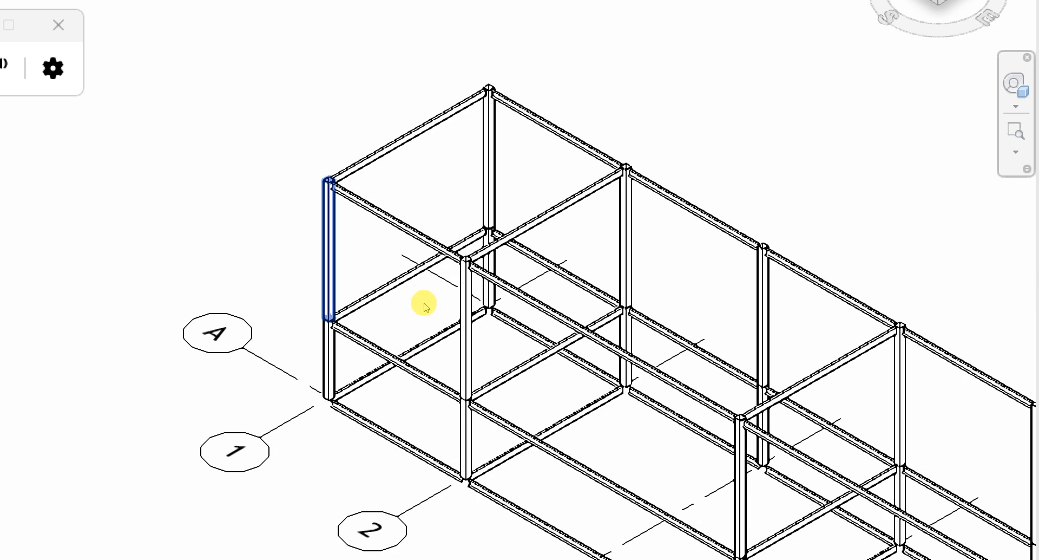
scroll(425, 306, "down", 2)
scroll(426, 307, "up", 1)
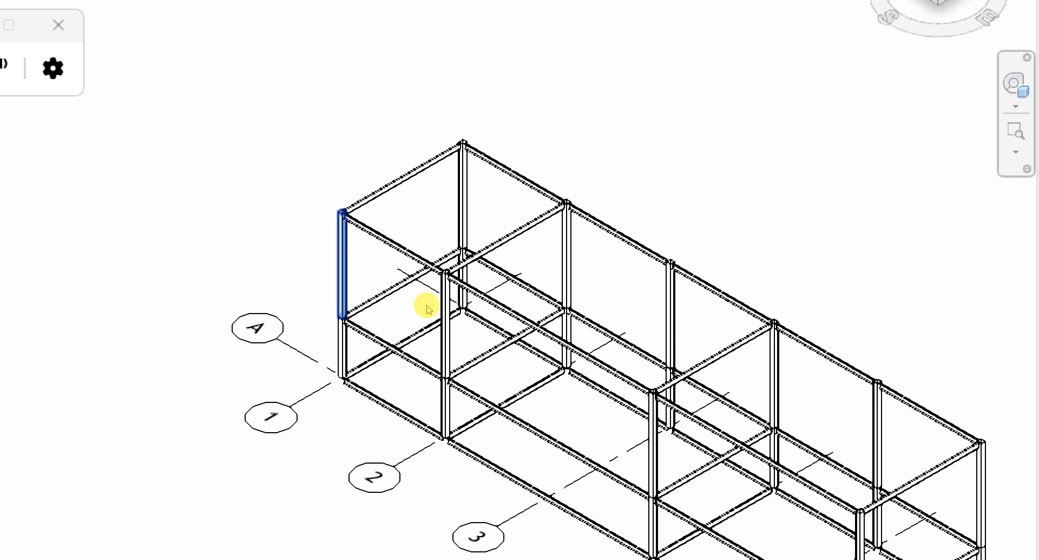
scroll(449, 344, "down", 2)
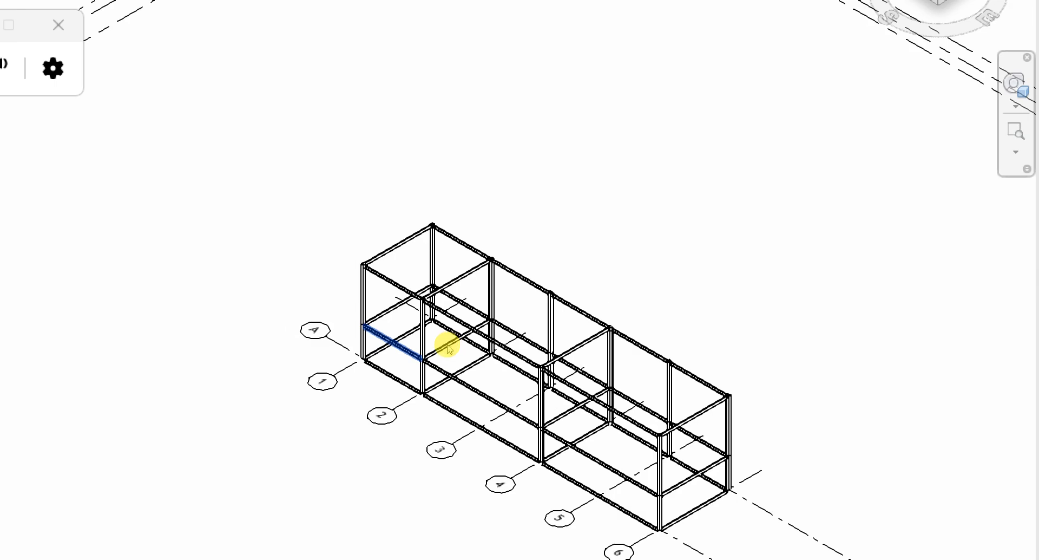
scroll(448, 347, "down", 1)
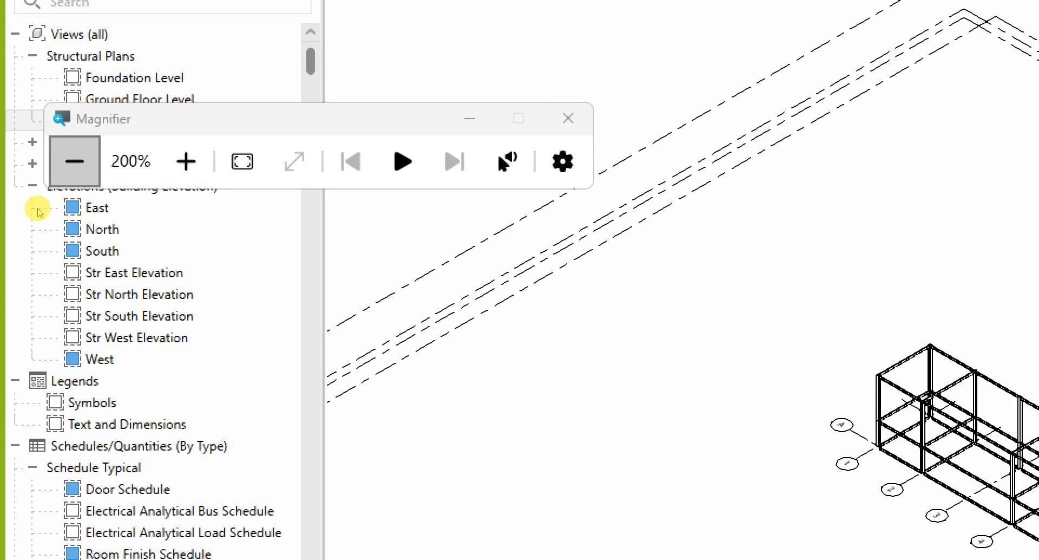
left_click(37, 210)
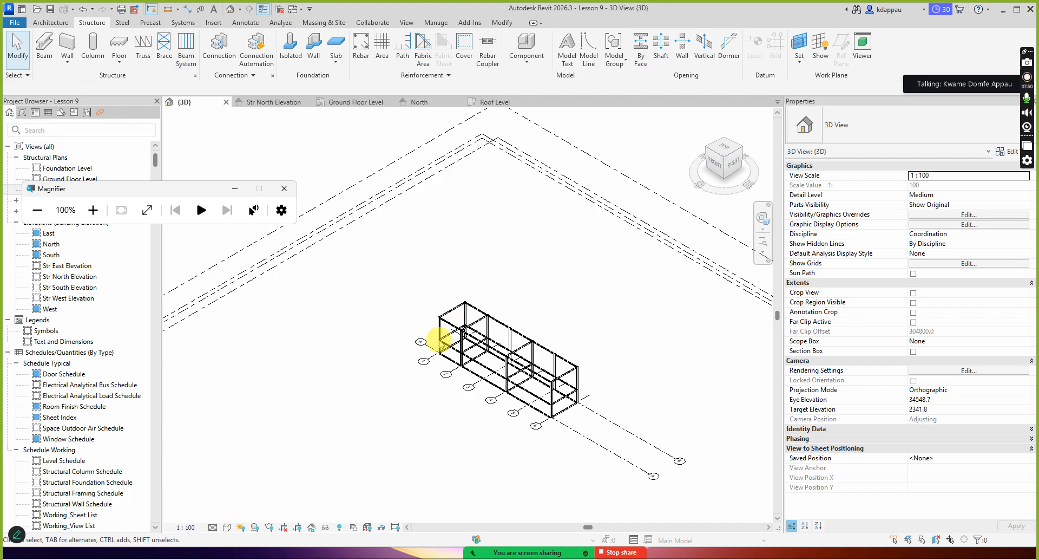
scroll(438, 331, "up", 5)
scroll(437, 331, "up", 4)
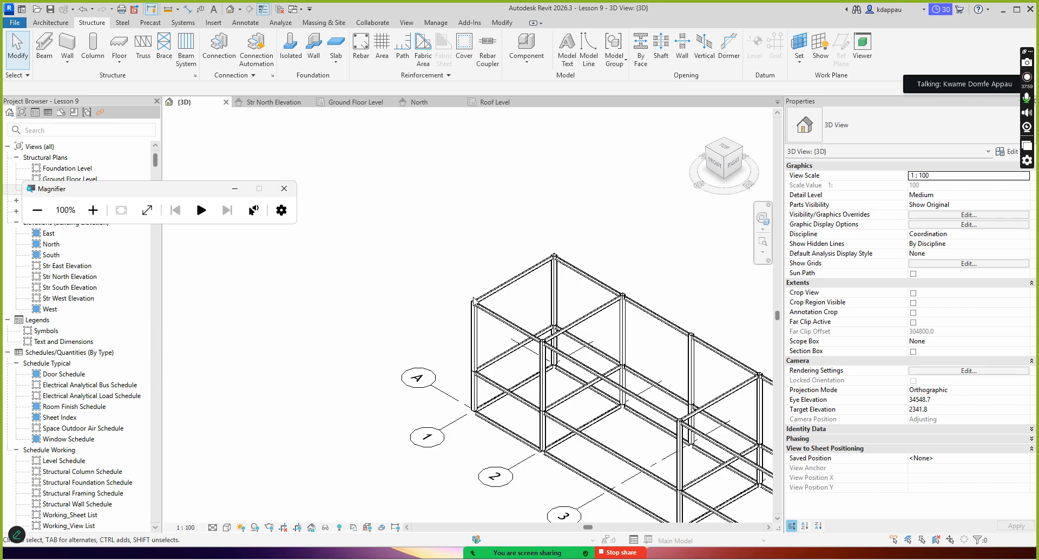
scroll(471, 295, "down", 3)
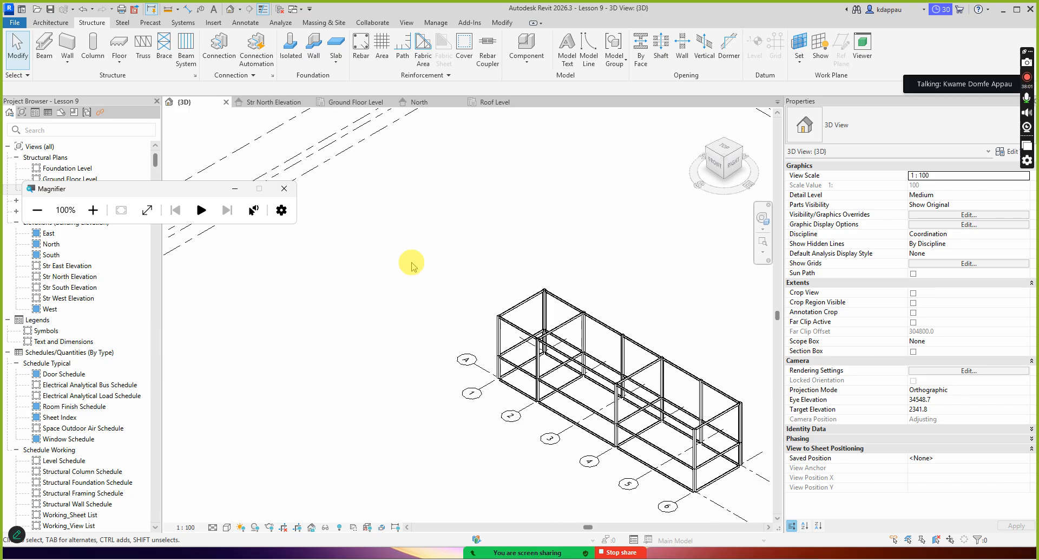
- Start a structural Beam System and sketch a closed, irregular six-sided boundary of straight lines in empty space behind the frame
left_click(188, 54)
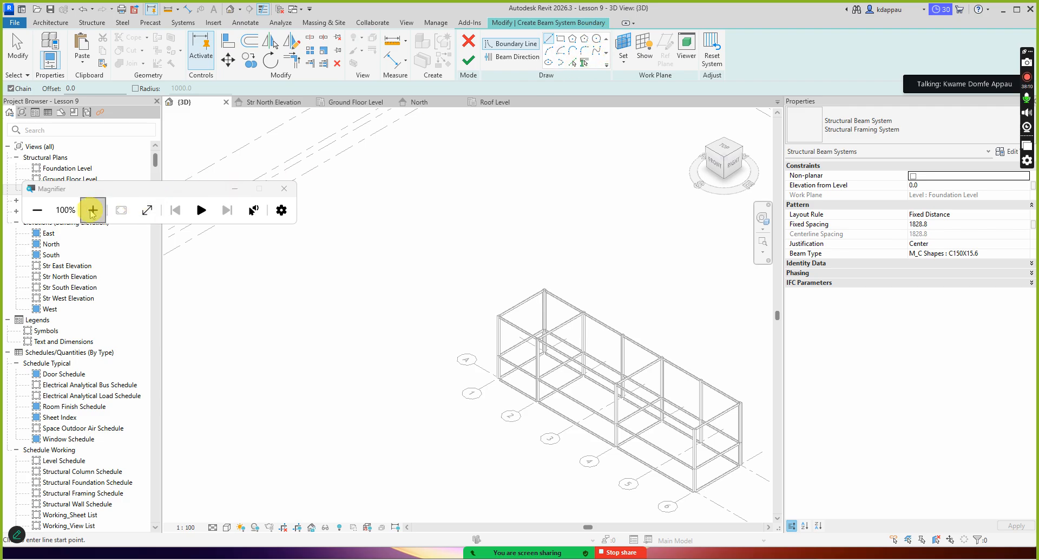
left_click(93, 210)
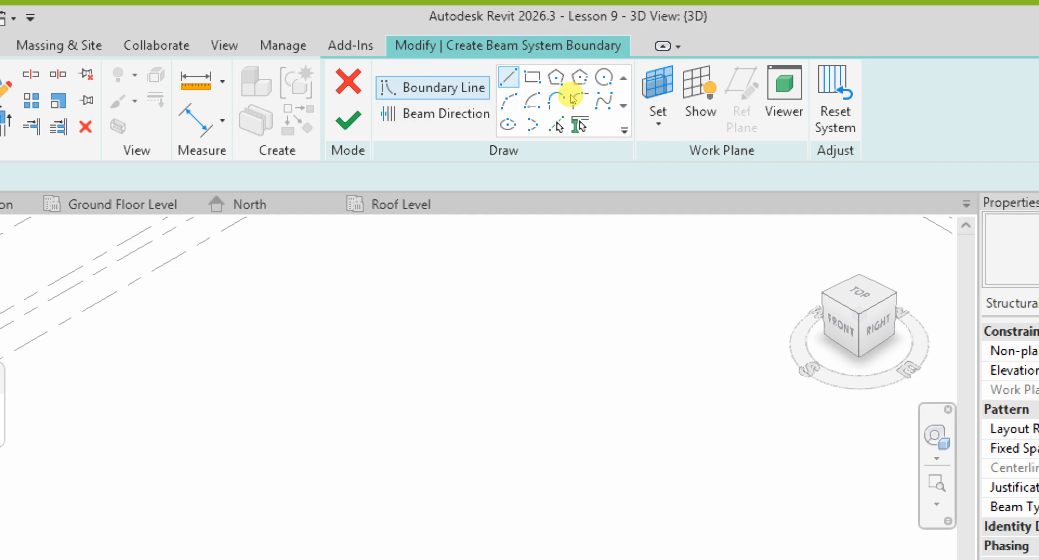
scroll(535, 316, "down", 2)
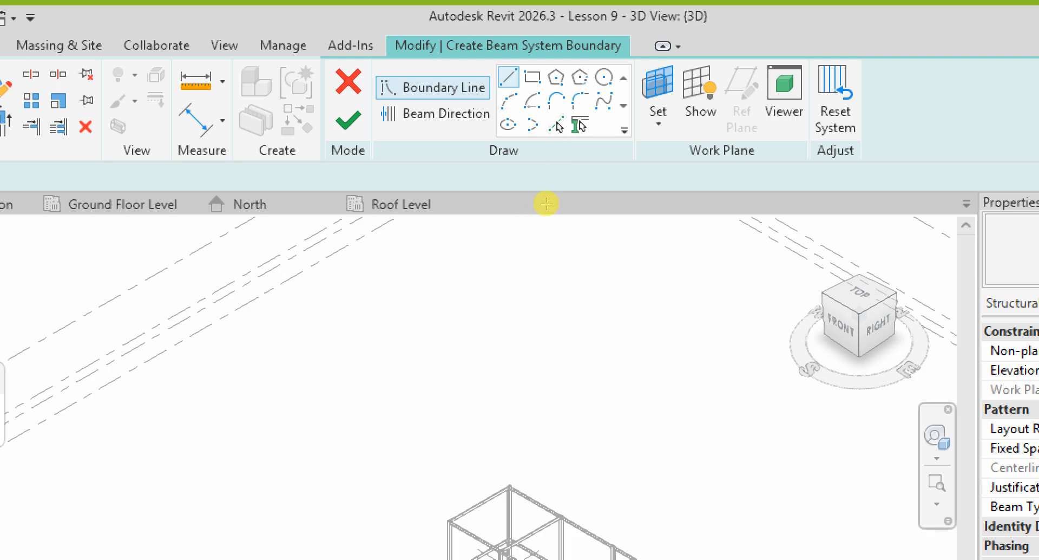
scroll(534, 203, "down", 2)
scroll(517, 190, "up", 3)
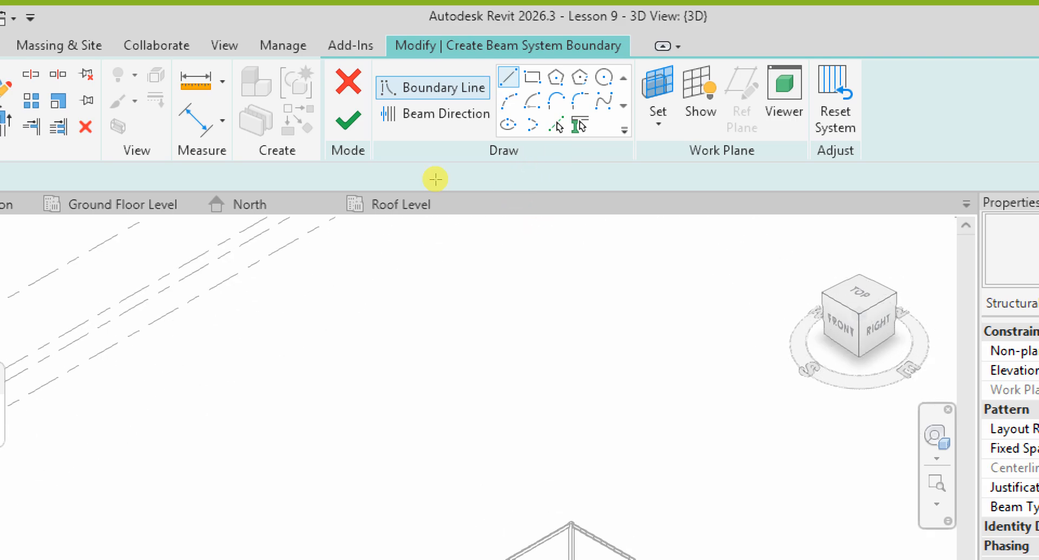
scroll(510, 167, "down", 3)
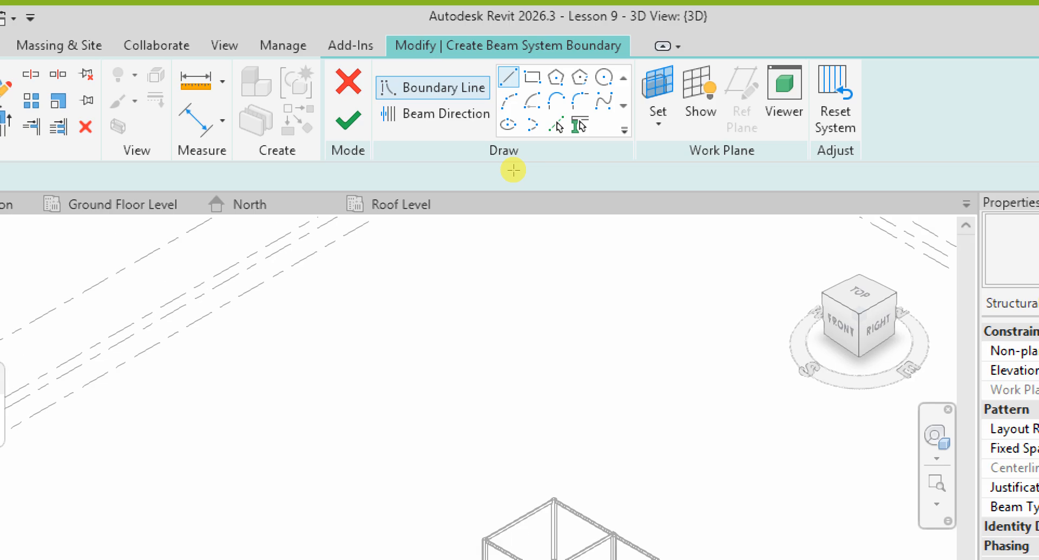
scroll(503, 169, "up", 1)
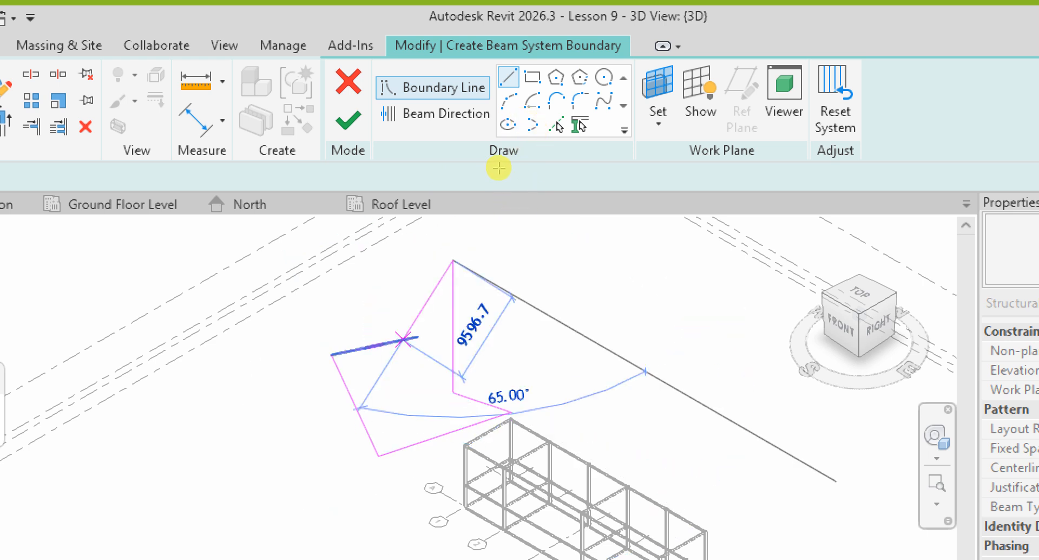
left_click(418, 336)
right_click(476, 134)
left_click(495, 142)
right_click(489, 137)
left_click(507, 144)
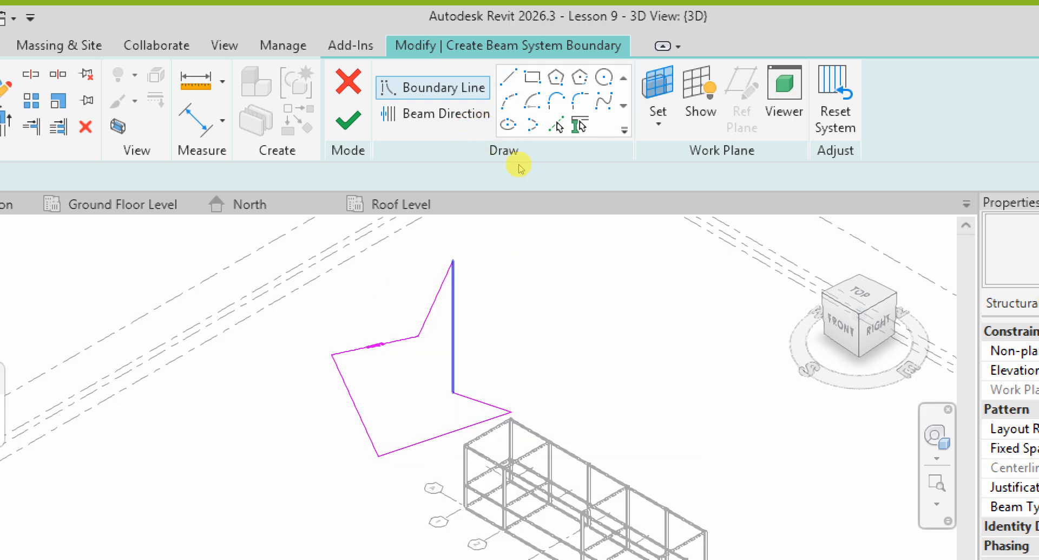
scroll(502, 197, "down", 2)
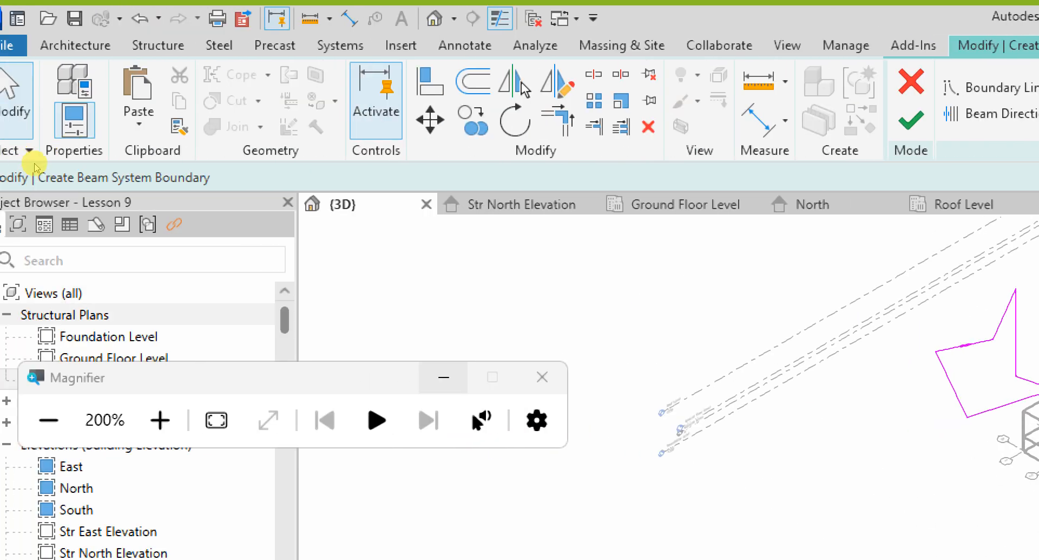
- Open the Ground Floor Level structural plan to work on the beam system boundary from above
key("Down")
key("Down")
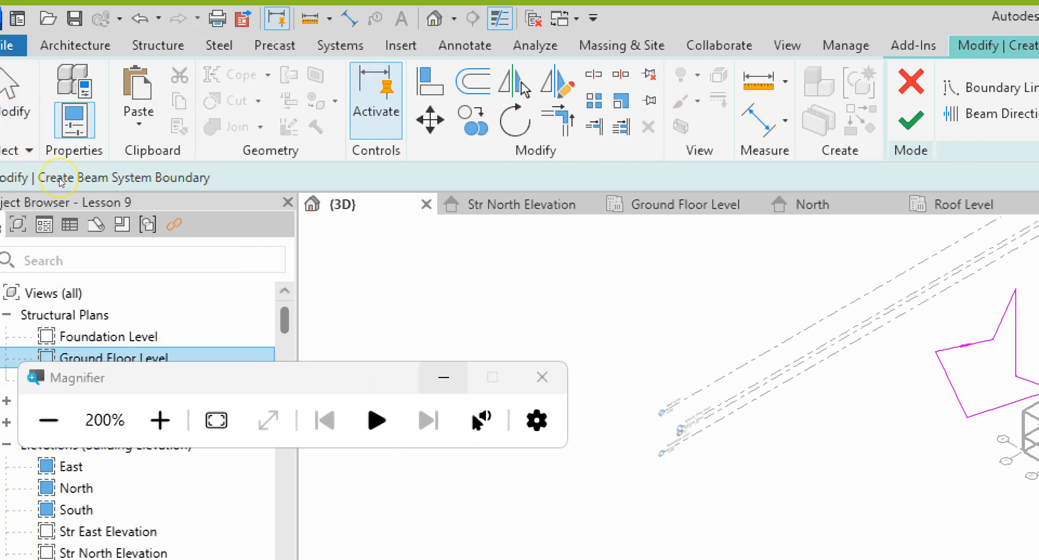
key("Return")
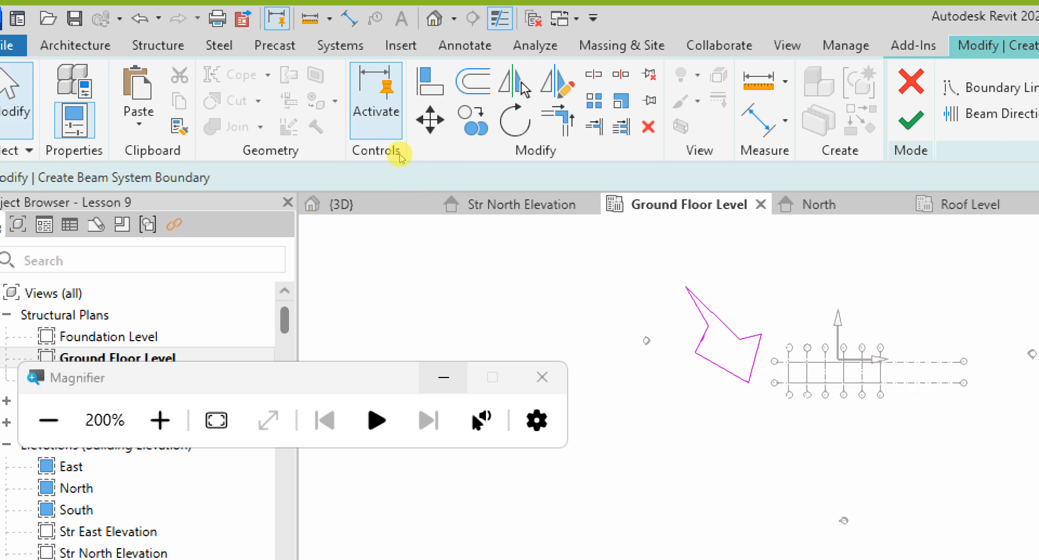
- Delete the long diagonal line and the short line joining it to the right corner from the boundary sketch
scroll(400, 157, "up", 3)
scroll(399, 162, "down", 4)
scroll(326, 191, "up", 1)
scroll(381, 181, "up", 4)
scroll(359, 162, "down", 2)
scroll(355, 153, "up", 1)
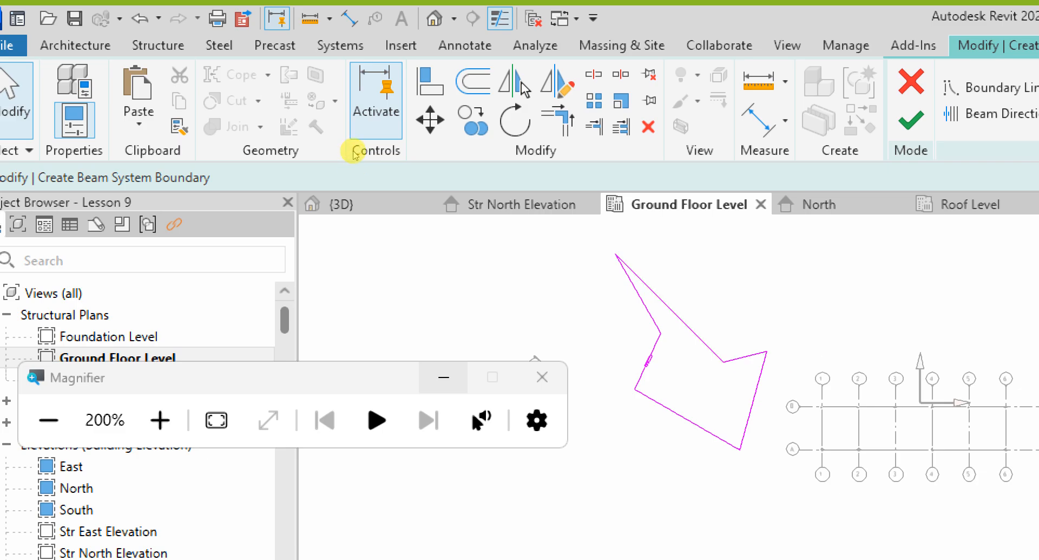
scroll(334, 159, "down", 1)
scroll(337, 169, "up", 1)
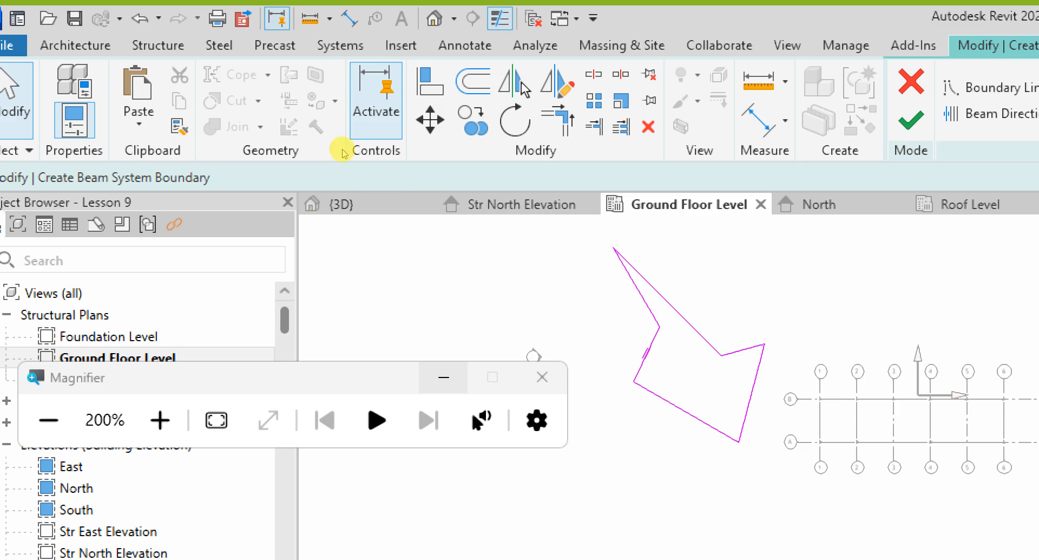
scroll(334, 181, "down", 1)
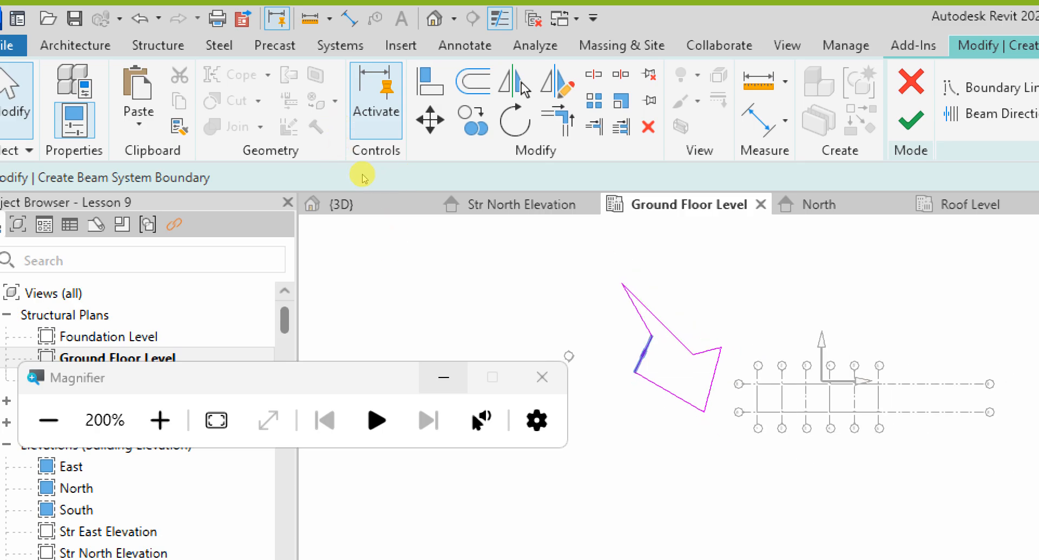
scroll(352, 168, "up", 2)
scroll(355, 173, "down", 3)
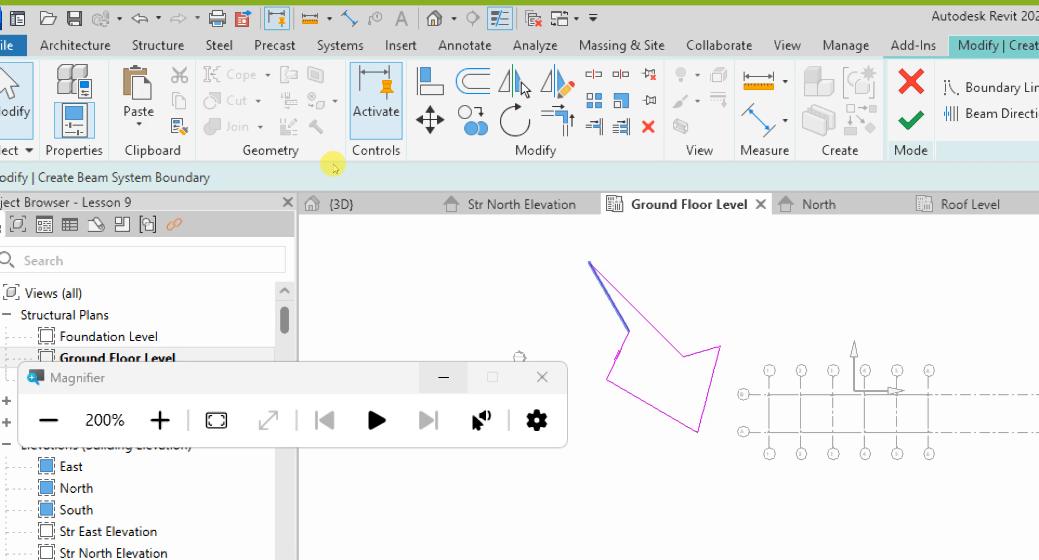
left_click(336, 157)
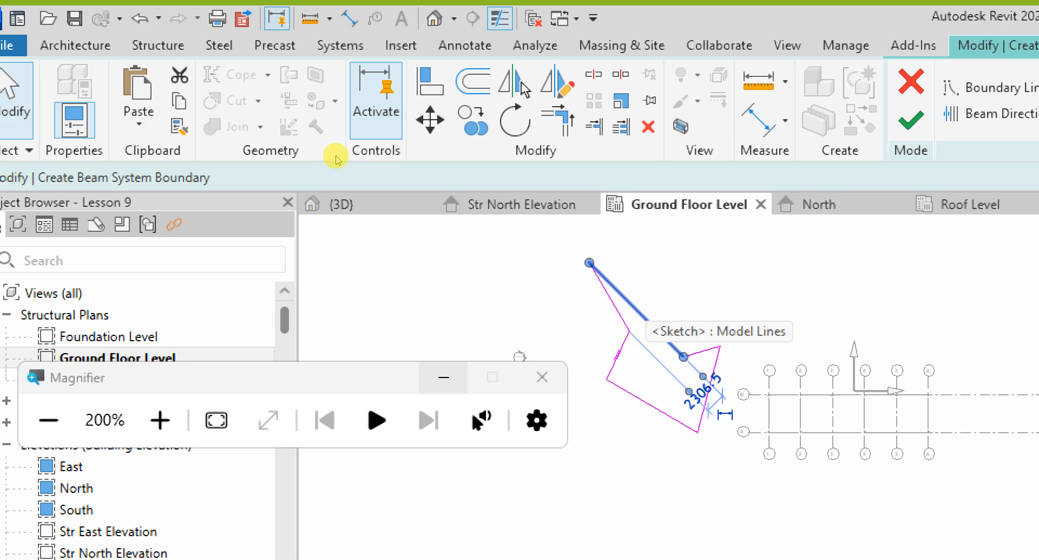
key("Delete")
left_click(358, 176)
key("Delete")
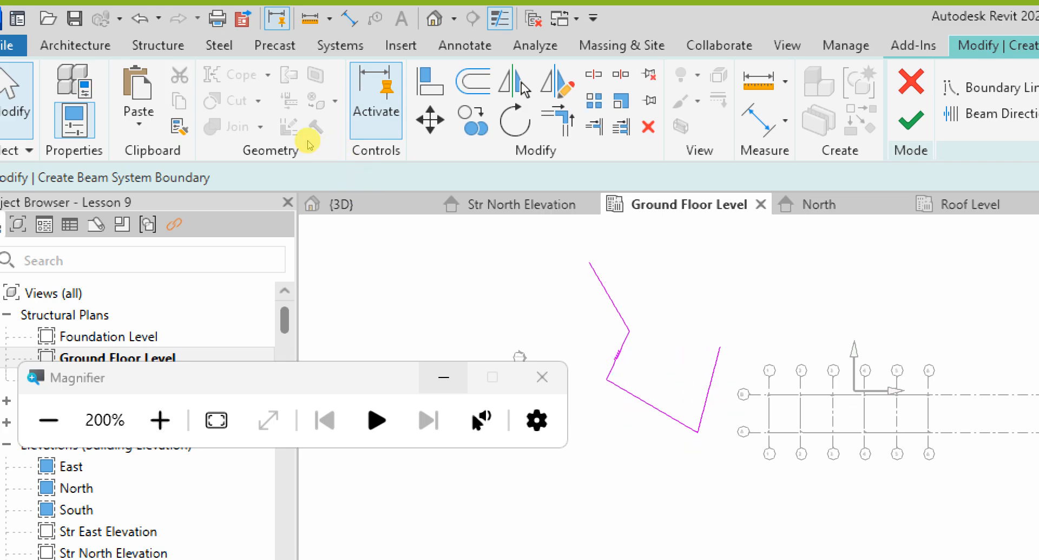
- Close the boundary as a four-sided shape by moving the free end of the remaining upper line to the right corner
left_click(311, 137)
left_click_drag(307, 127, 375, 174)
scroll(377, 177, "up", 3)
left_click(376, 163)
scroll(376, 157, "down", 3)
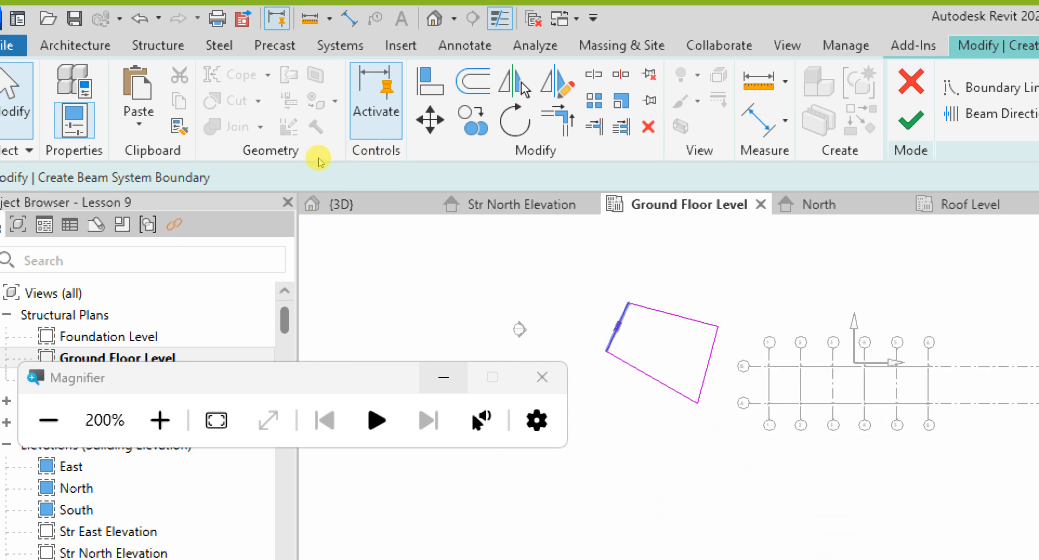
- Check the closed four-sided boundary and its beam direction edge, and finish the sketch to create the beam system
scroll(347, 160, "up", 2)
scroll(338, 157, "down", 2)
scroll(333, 142, "up", 1)
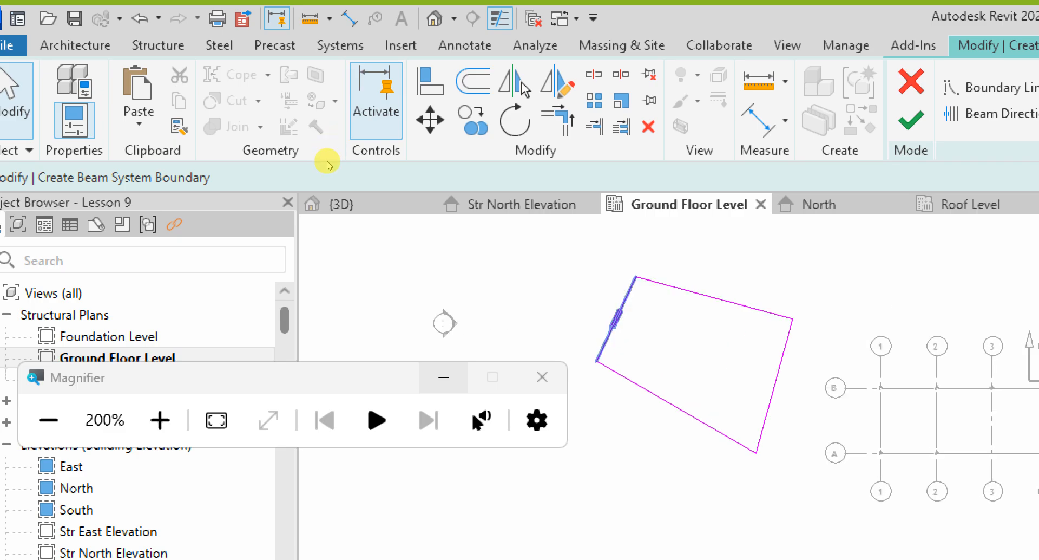
scroll(324, 154, "up", 3)
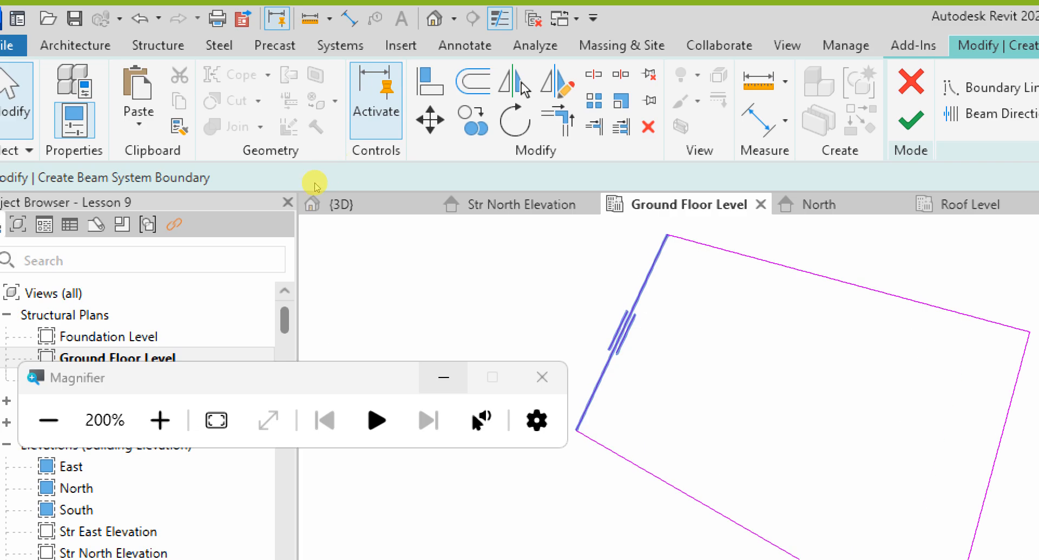
scroll(307, 172, "down", 3)
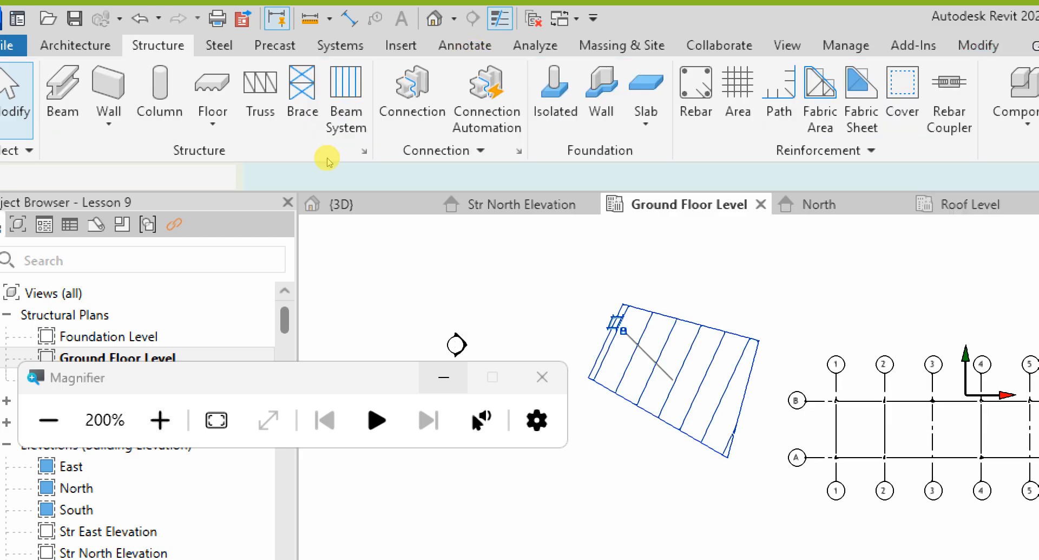
- Reduce the fixed spacing of the beam system so its beams sit closer together
scroll(377, 208, "up", 2)
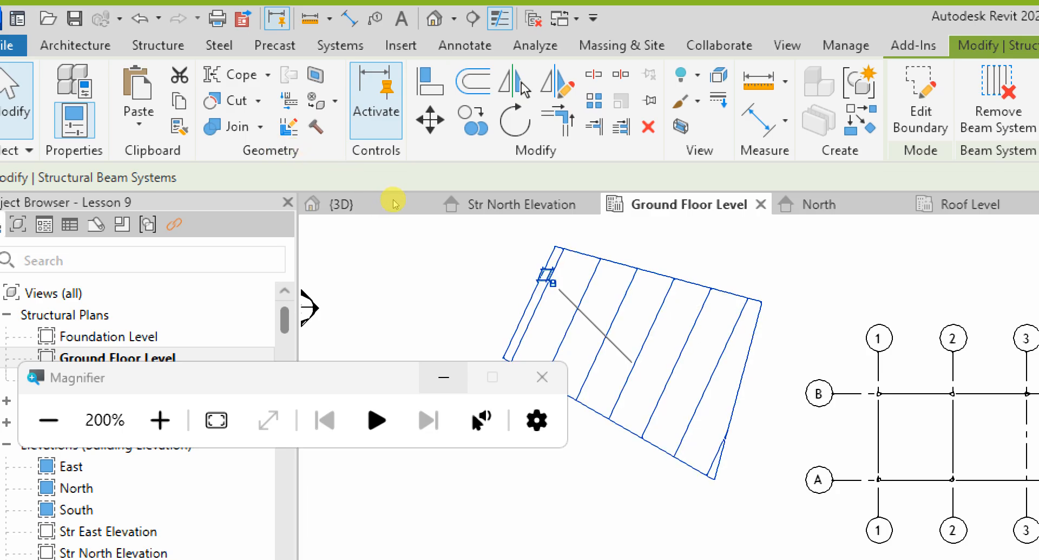
scroll(374, 193, "down", 2)
scroll(305, 162, "up", 2)
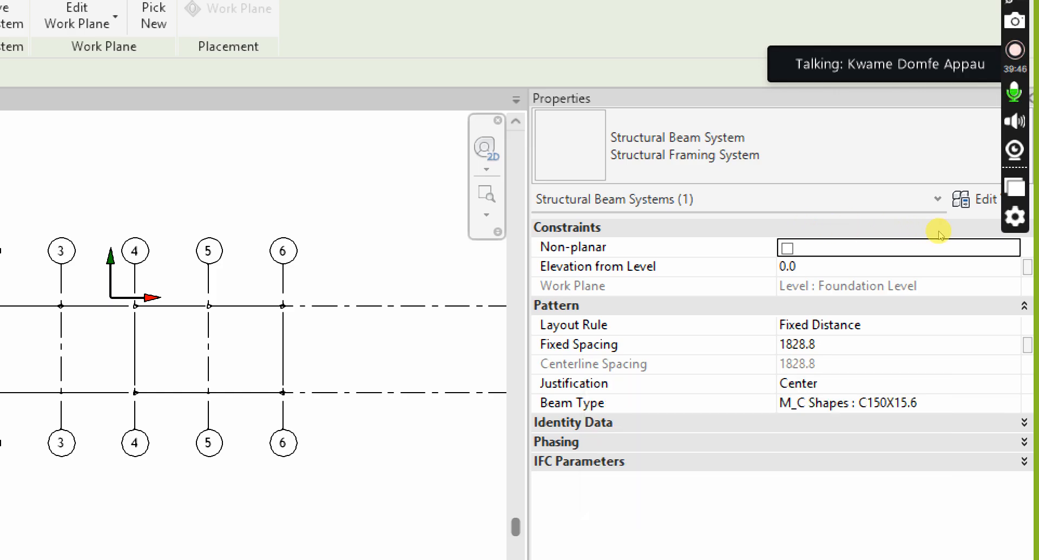
scroll(266, 192, "up", 1)
middle_click_drag(266, 193, 323, 167)
scroll(242, 188, "up", 2)
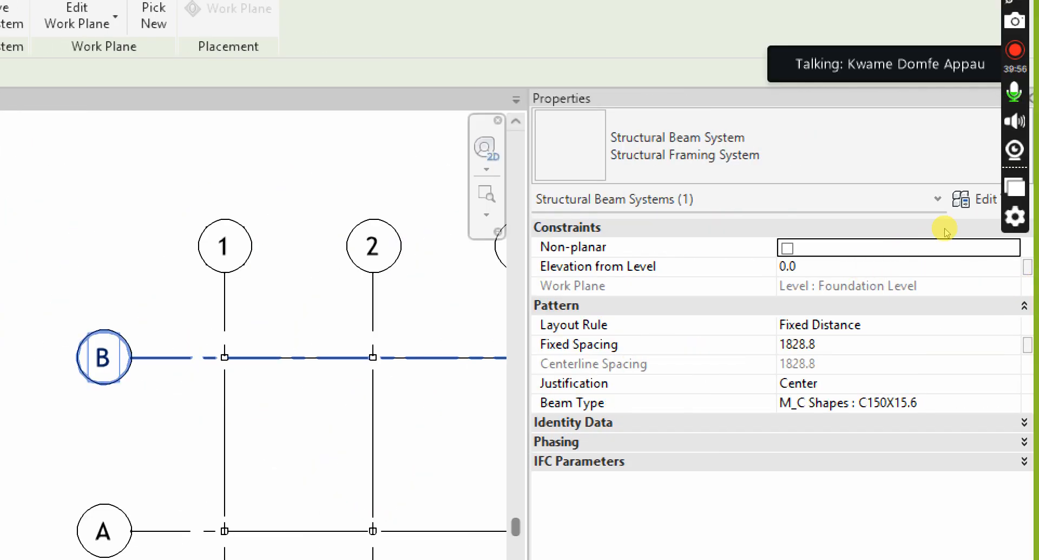
left_click(945, 344)
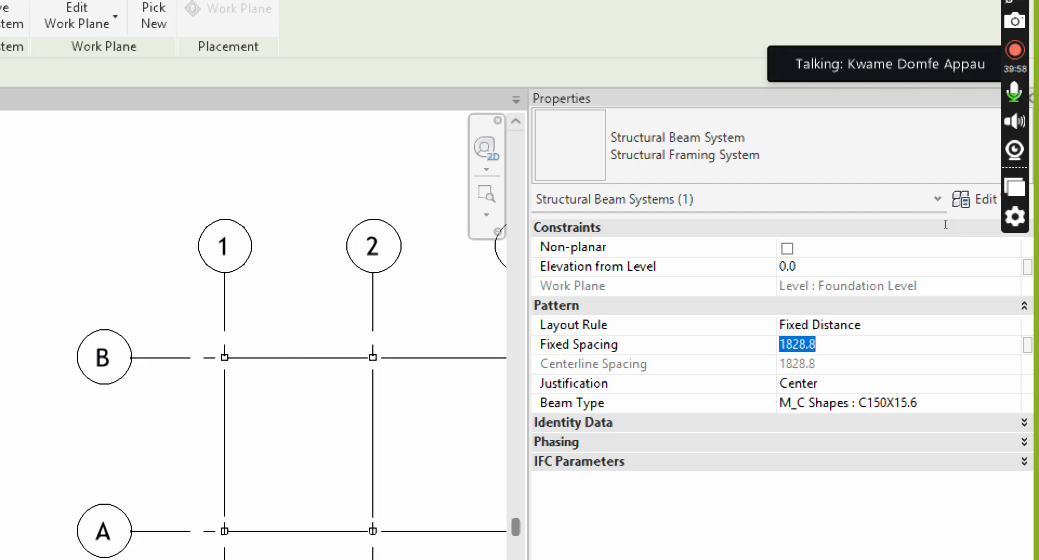
type("6")
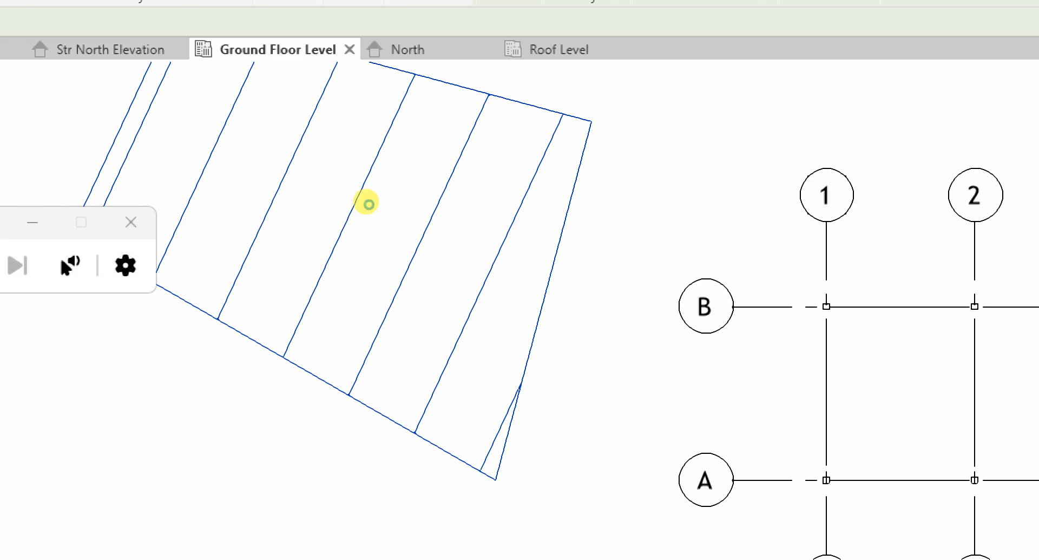
scroll(454, 288, "down", 2)
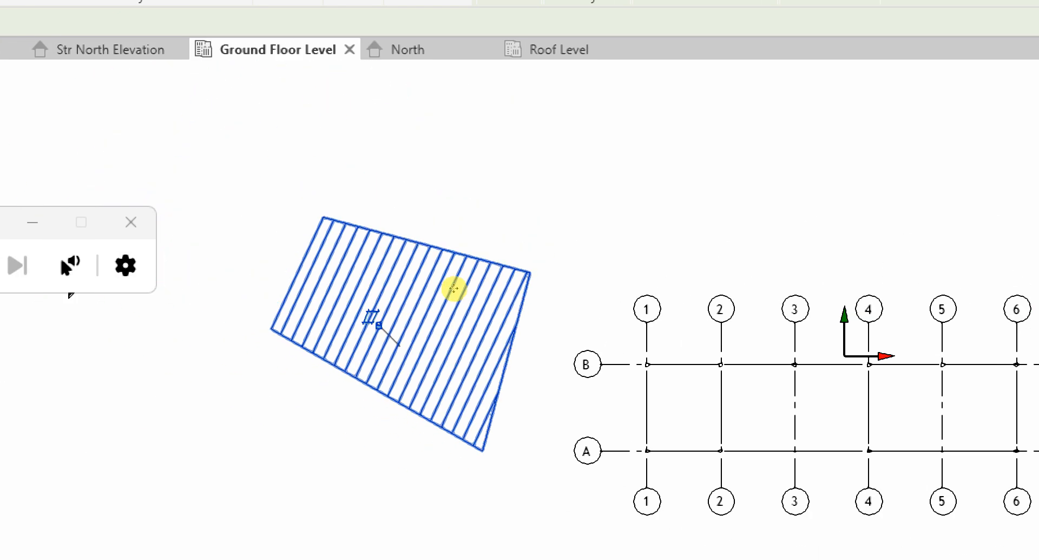
scroll(365, 226, "up", 3)
scroll(454, 249, "down", 2)
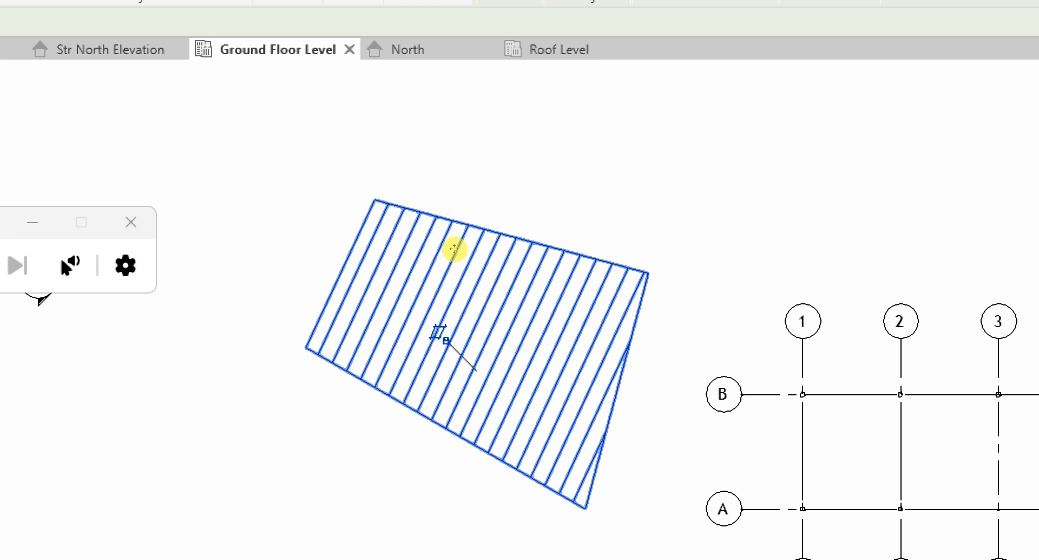
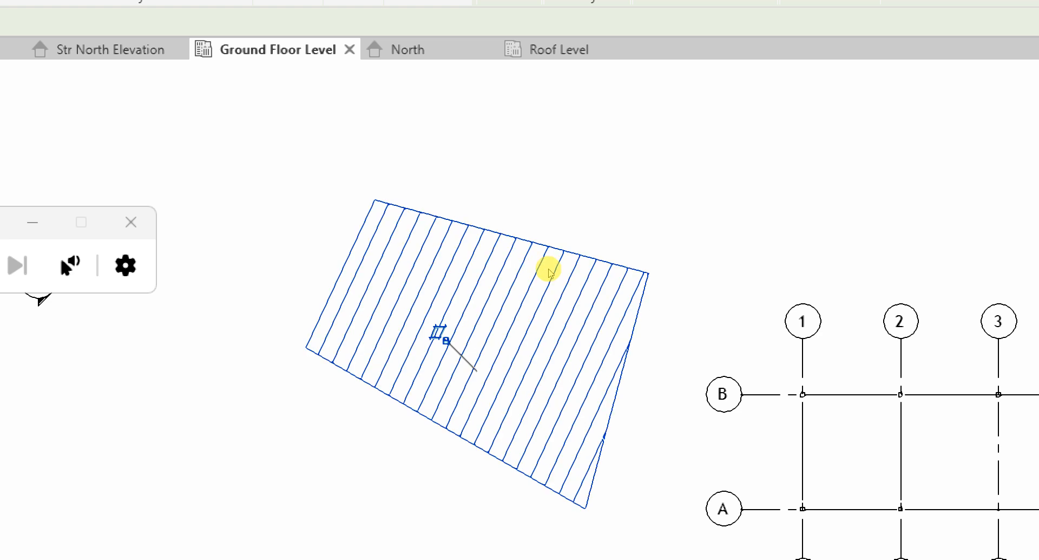
- Edit the beam system's boundary, set the beam direction parallel to its upper edge, and finish the sketch
left_click(418, 214)
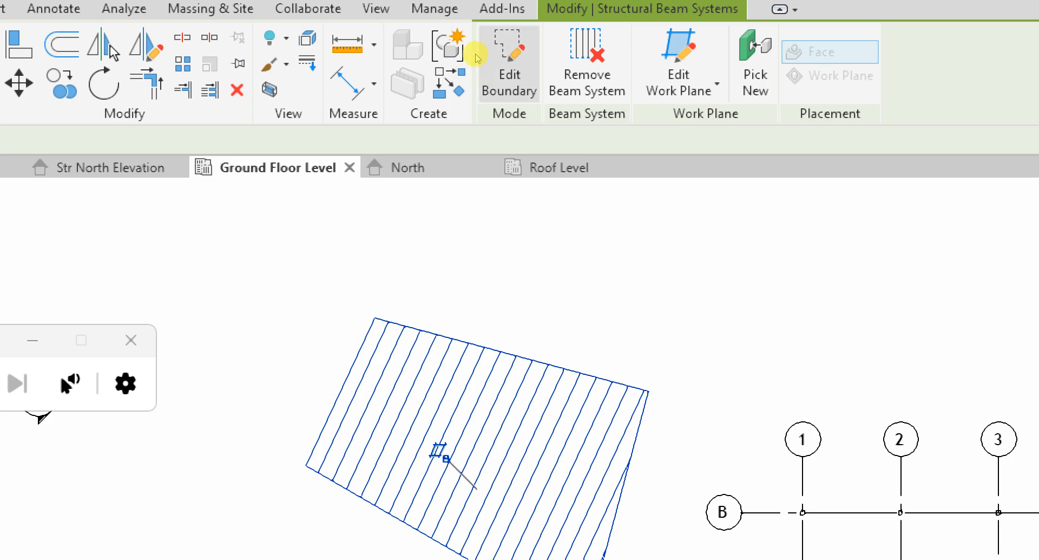
left_click(477, 50)
scroll(418, 323, "down", 2)
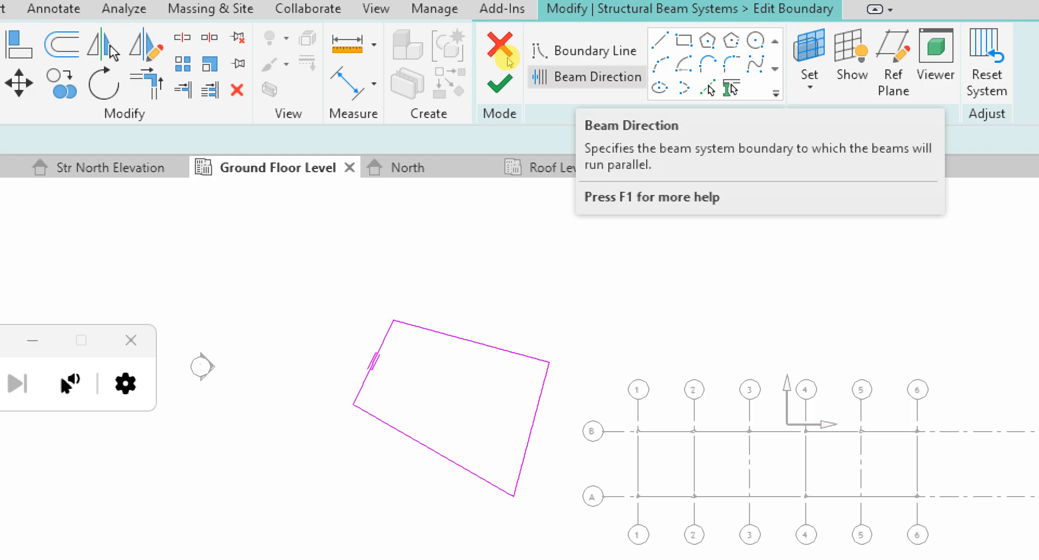
left_click(577, 77)
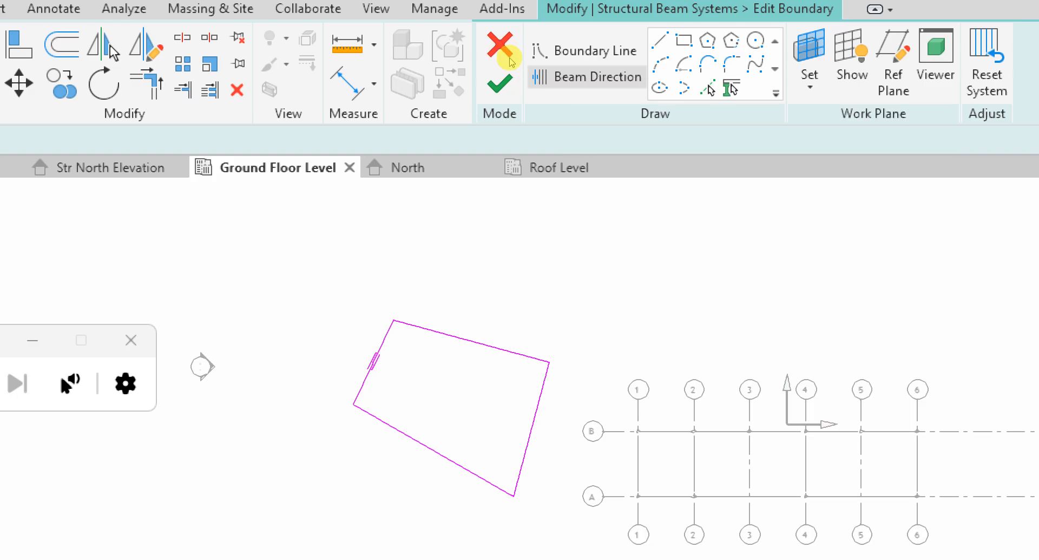
left_click(445, 186)
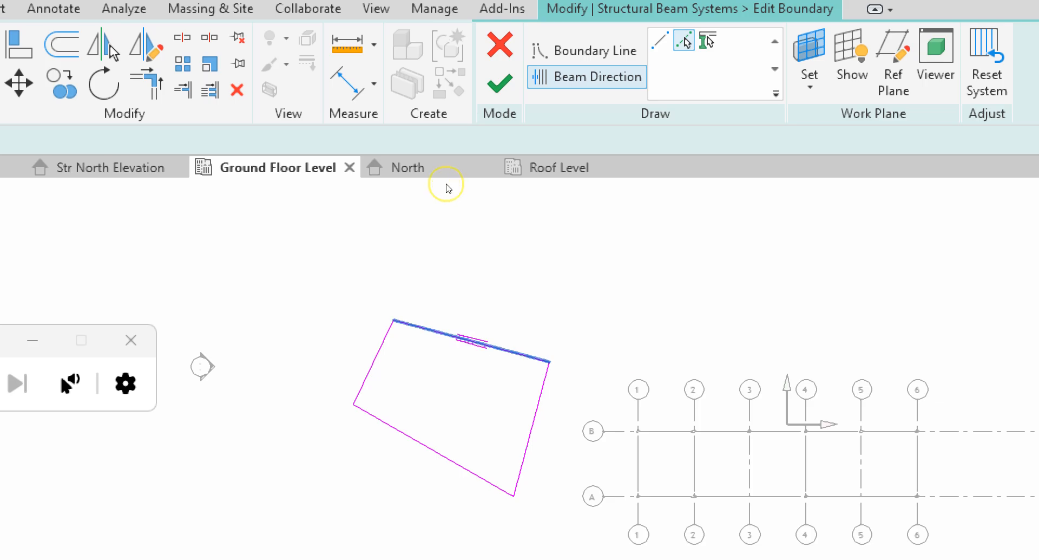
scroll(448, 202, "up", 1)
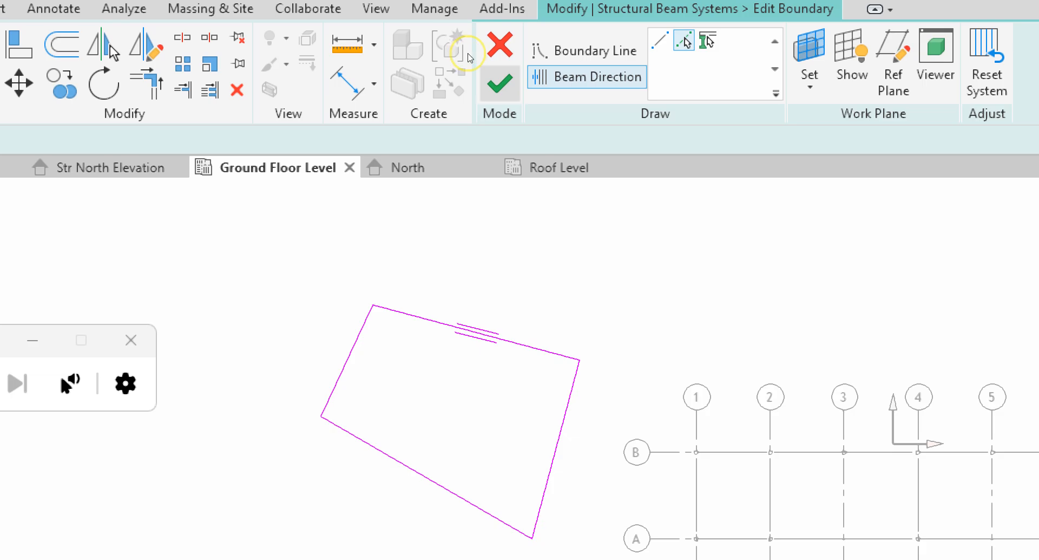
left_click(499, 82)
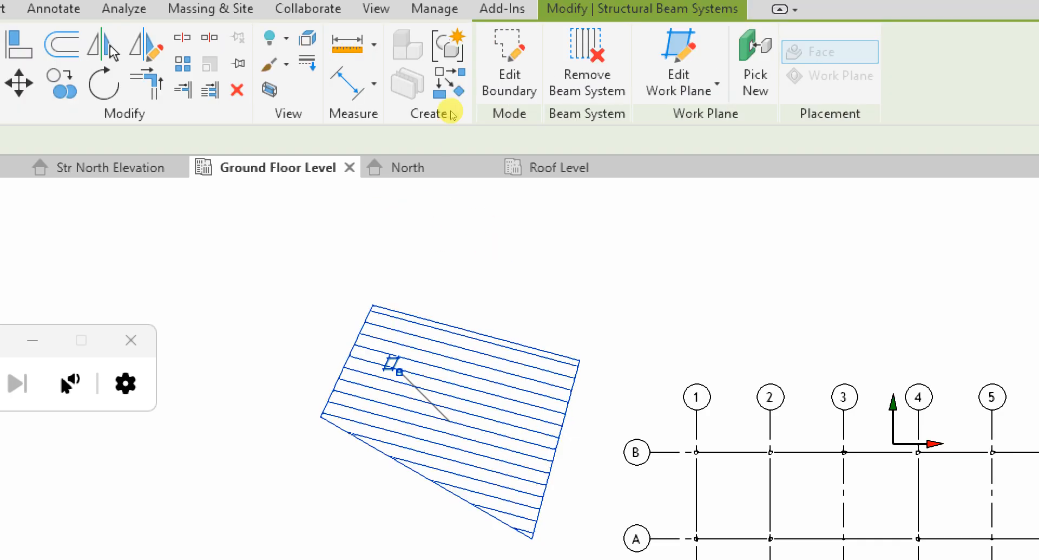
- Reopen the beam system's boundary, set the beam direction parallel to its right edge, and finish the sketch
left_click(479, 54)
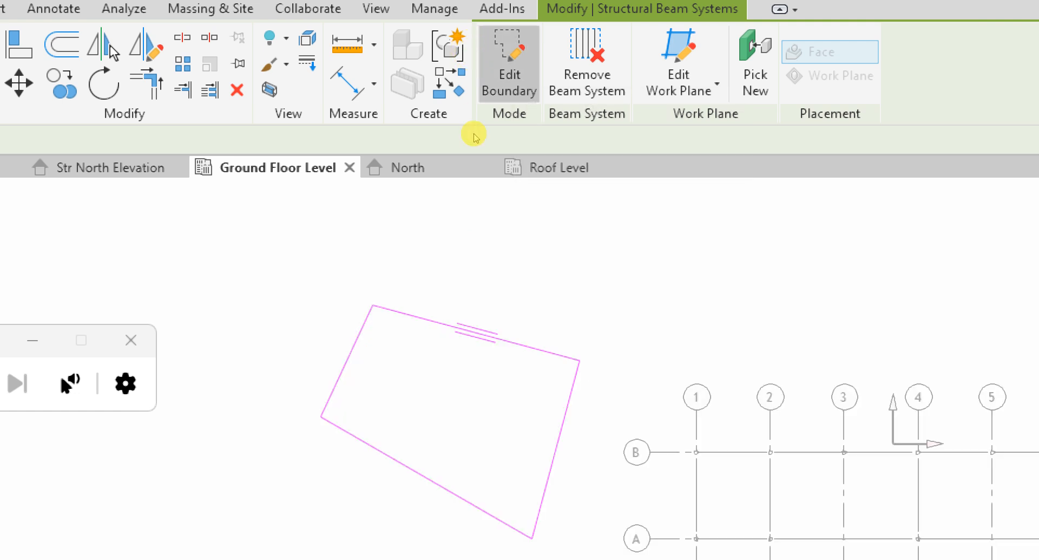
scroll(472, 227, "down", 2)
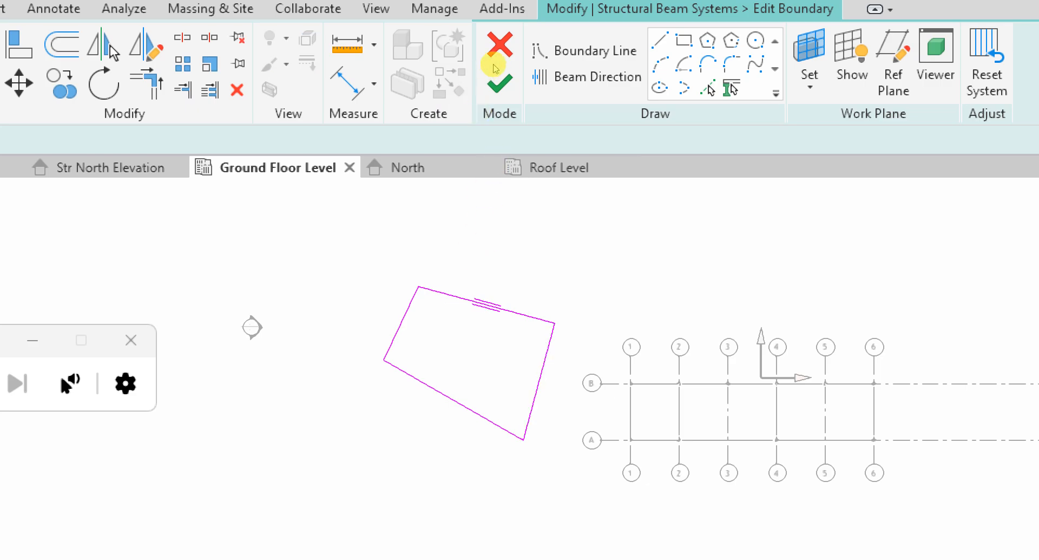
left_click(546, 74)
left_click(485, 219)
scroll(492, 217, "up", 1)
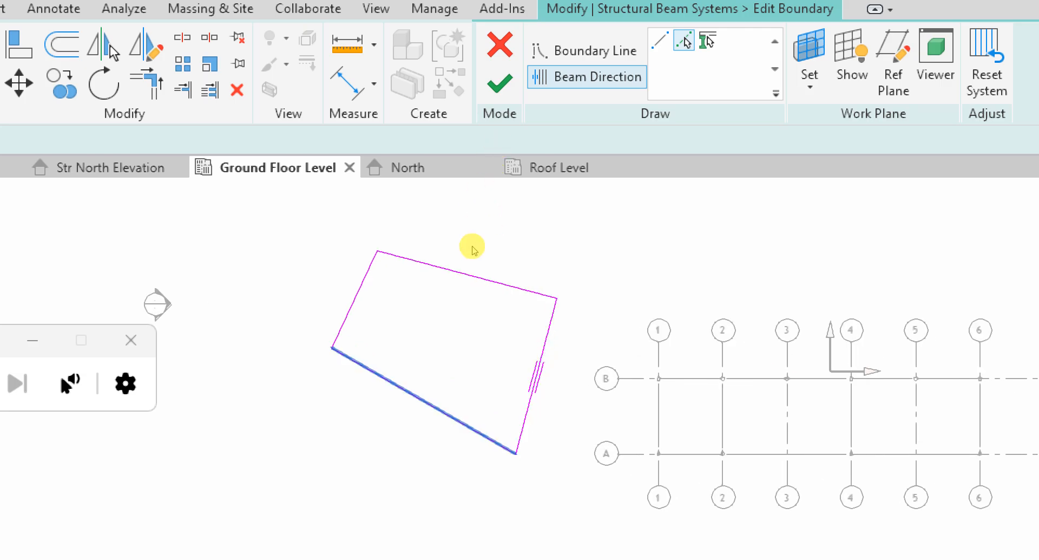
left_click(481, 83)
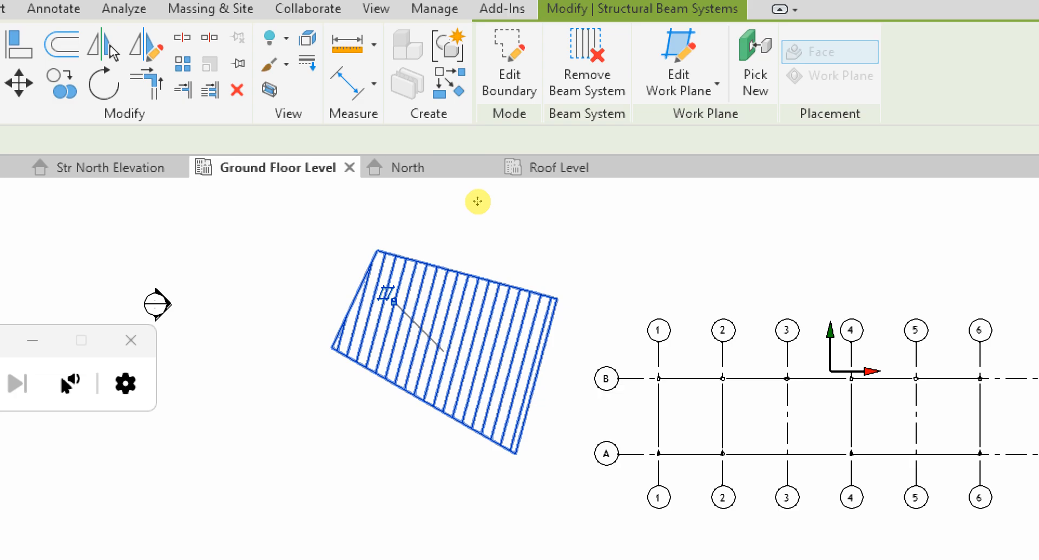
scroll(461, 176, "up", 1)
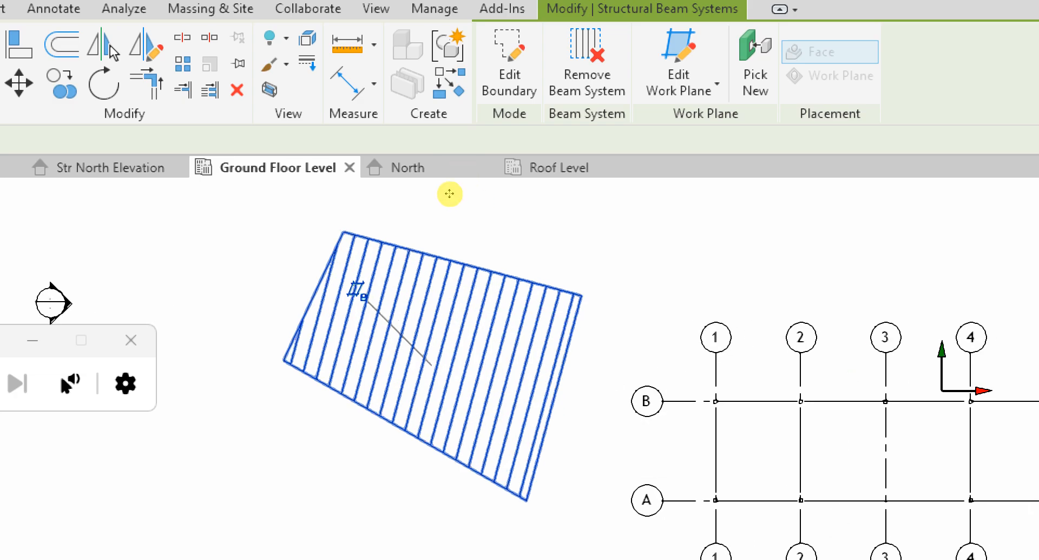
scroll(450, 193, "down", 1)
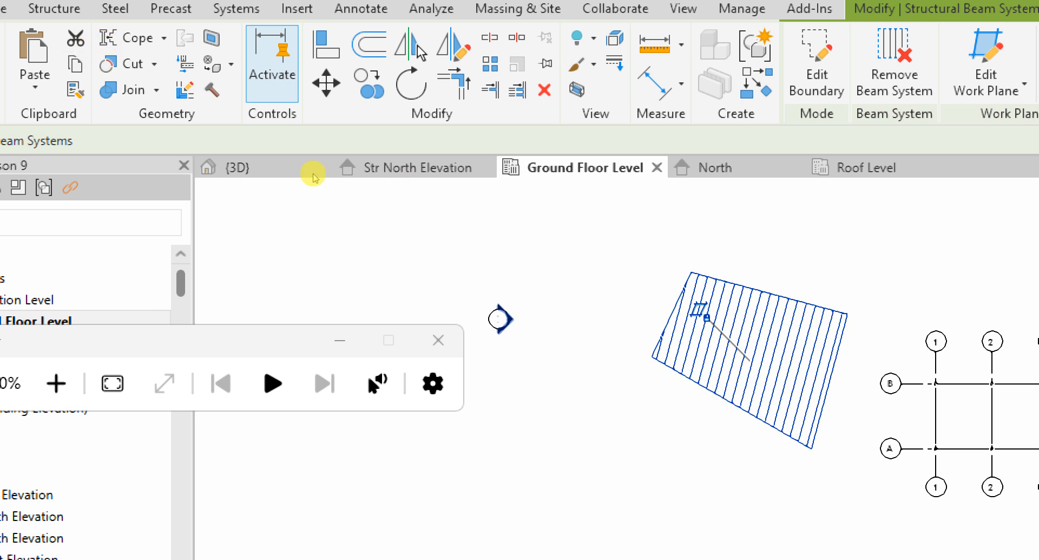
- Copy the selected beam system and paste it aligned to a selected level
scroll(495, 308, "down", 4)
scroll(674, 305, "up", 3)
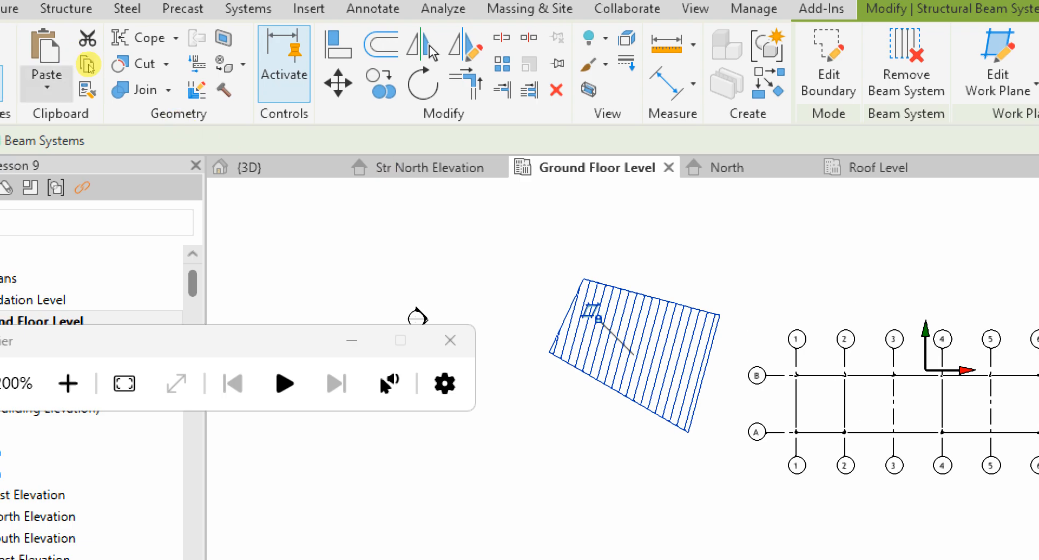
left_click(47, 83)
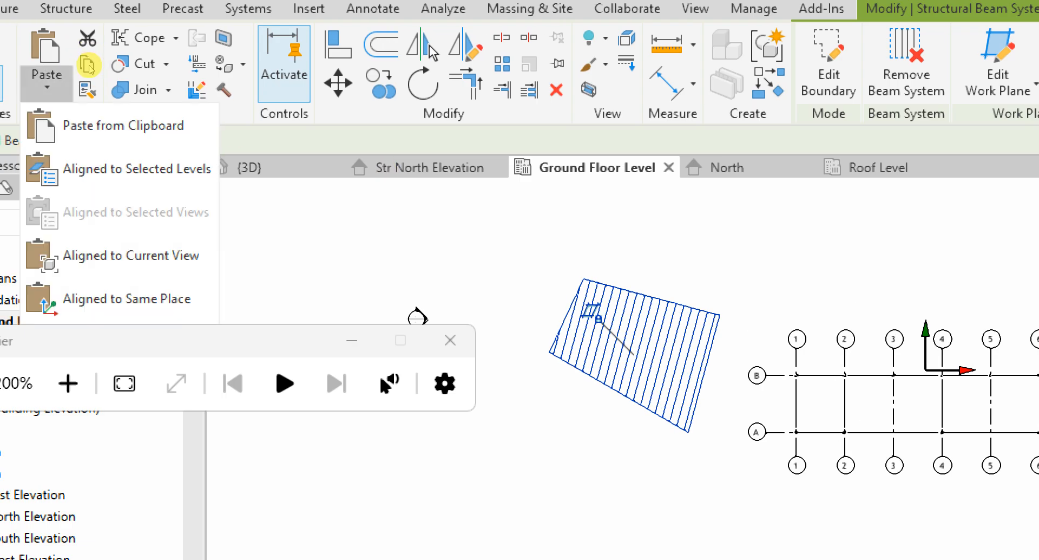
left_click(124, 172)
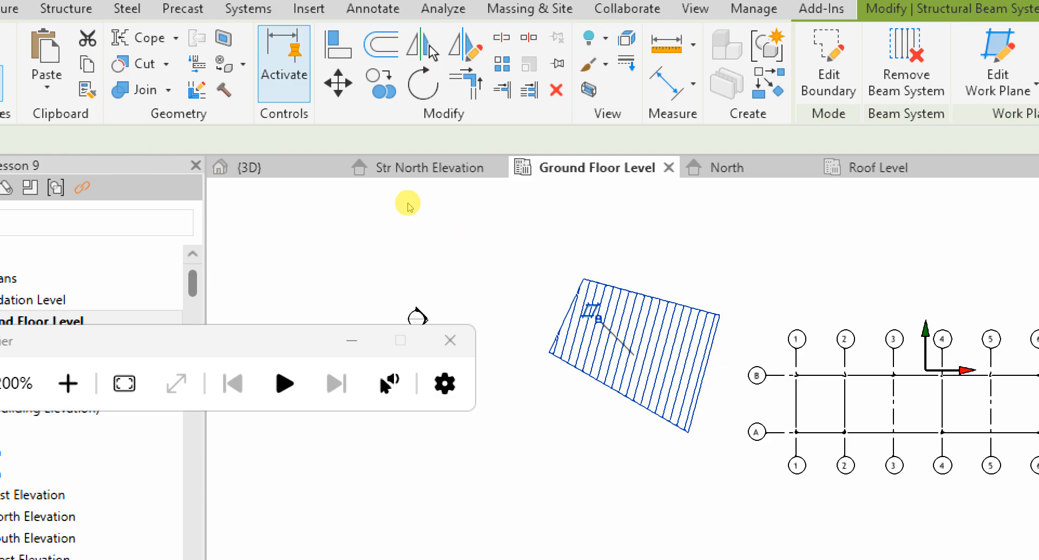
- Edit the Ground Floor beam system's boundary again, set its beam direction parallel to the upper edge, and finish the sketch
scroll(400, 200, "up", 2)
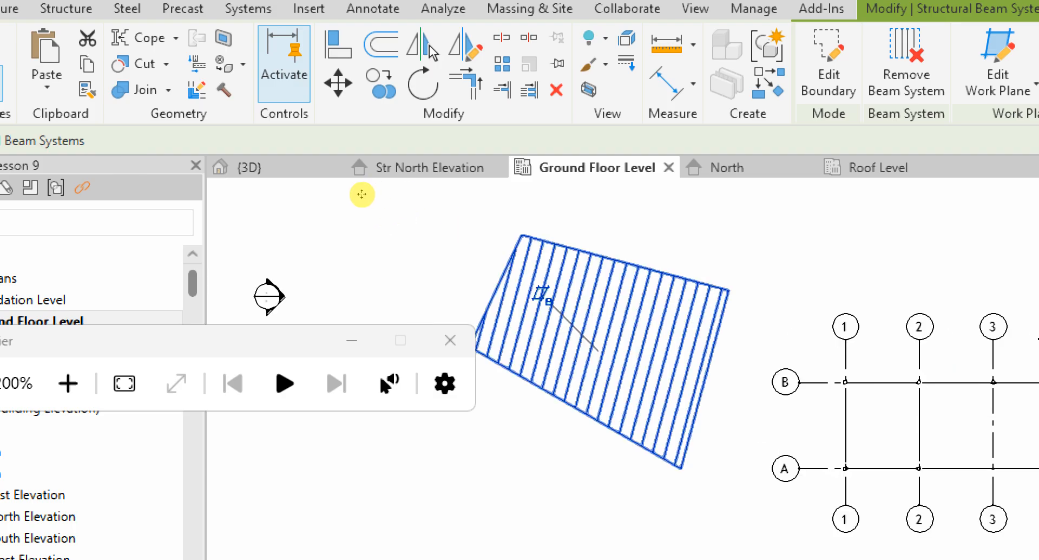
left_click(828, 63)
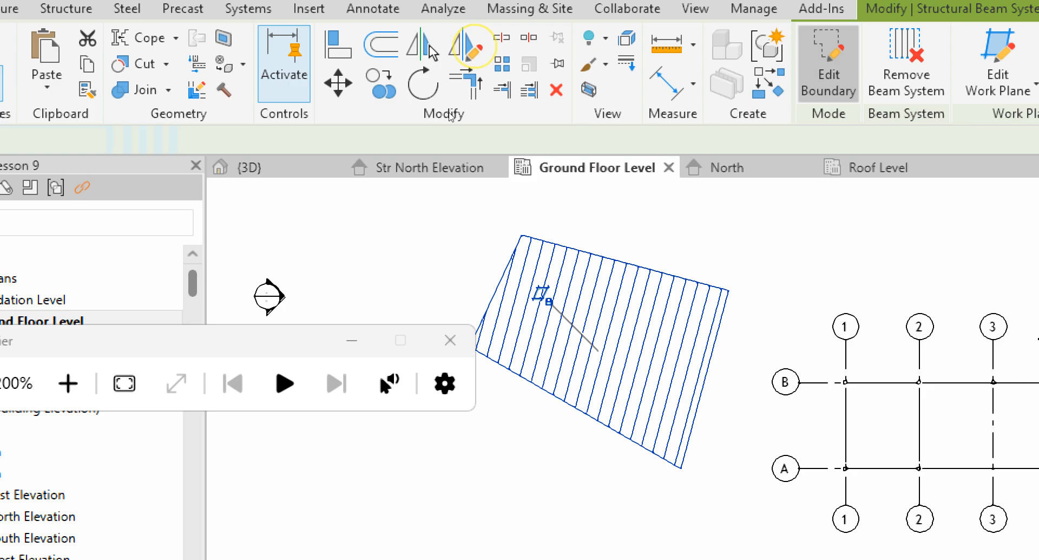
scroll(391, 228, "down", 3)
scroll(396, 229, "up", 2)
scroll(399, 229, "up", 1)
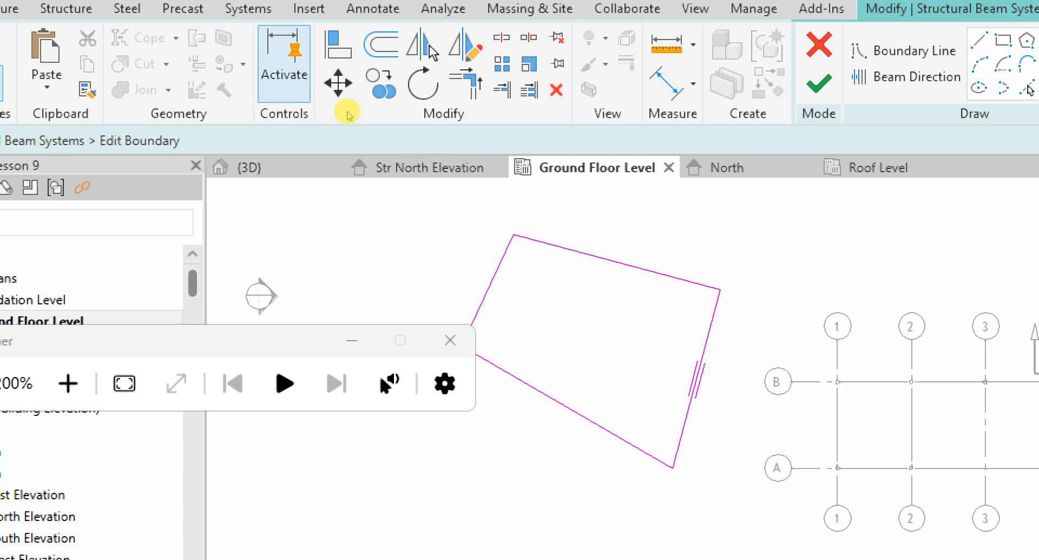
left_click(906, 76)
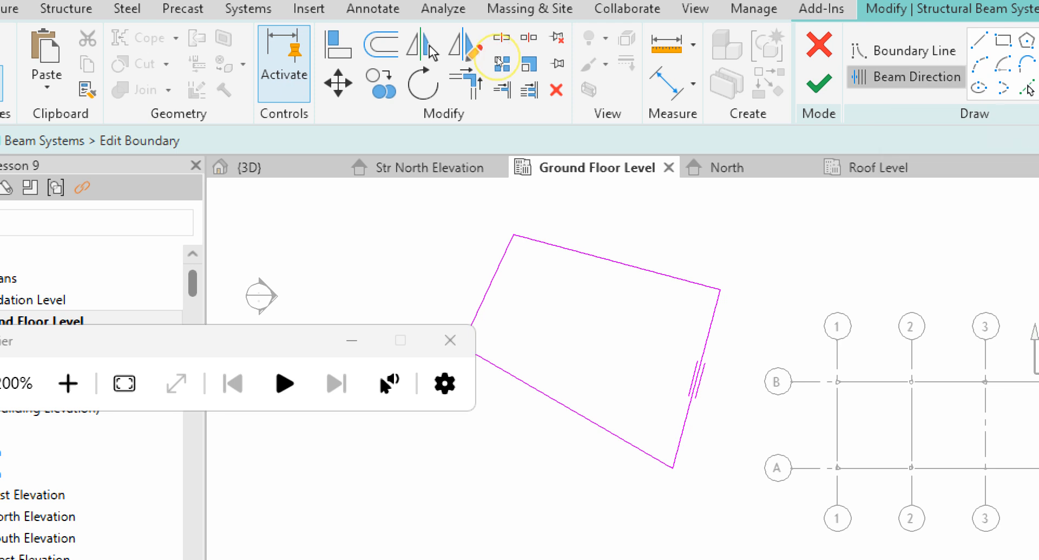
left_click(584, 253)
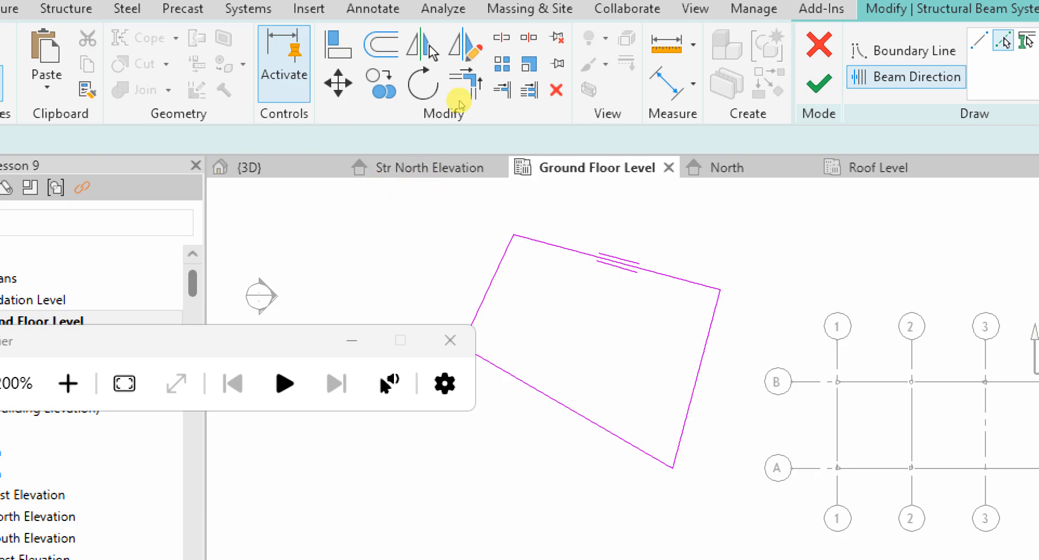
left_click(819, 83)
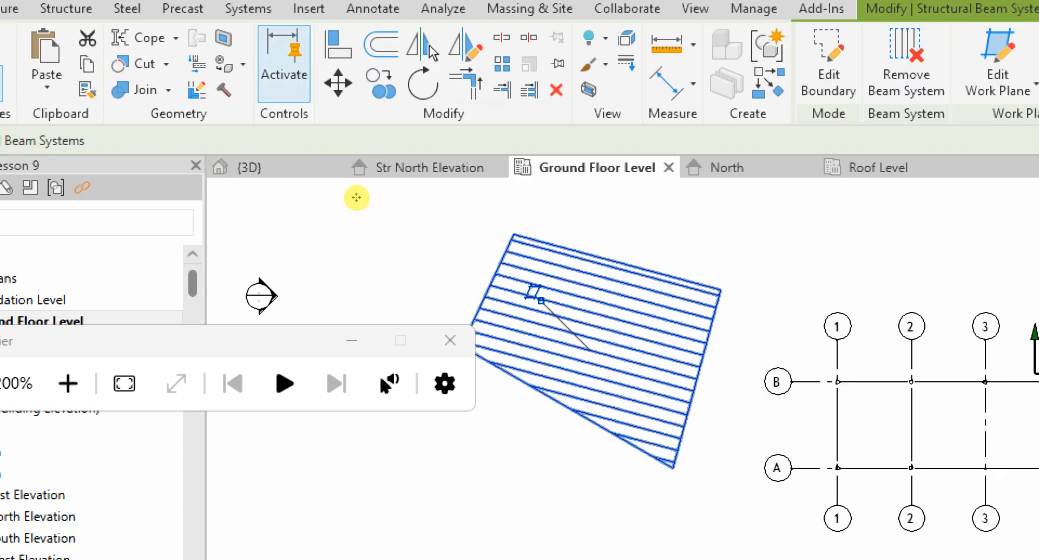
left_click(672, 237)
scroll(613, 317, "down", 2)
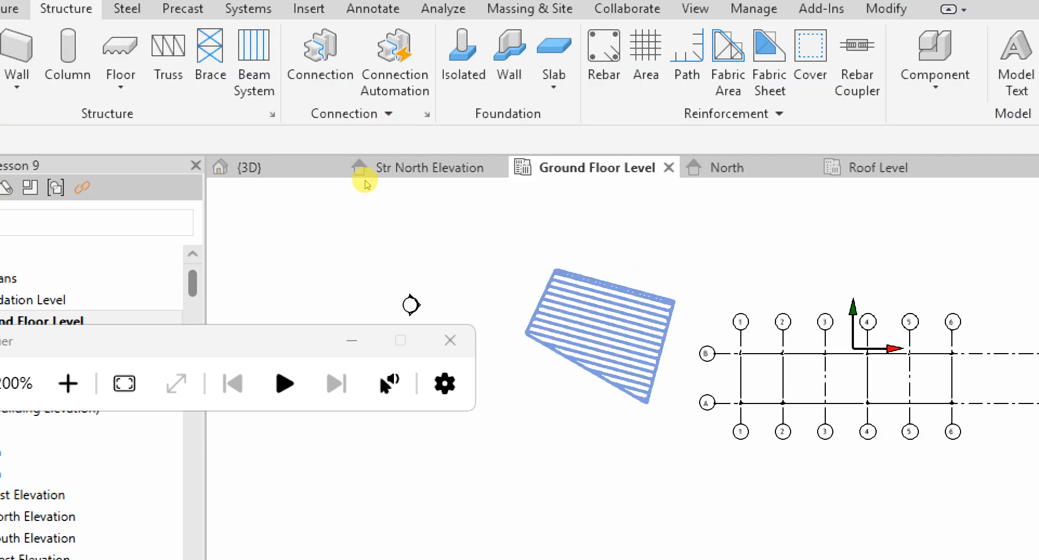
- Examine the two crossing layers of the beam systems and their channel-section beam ends in the 3D view
left_click(282, 144)
scroll(366, 195, "up", 5)
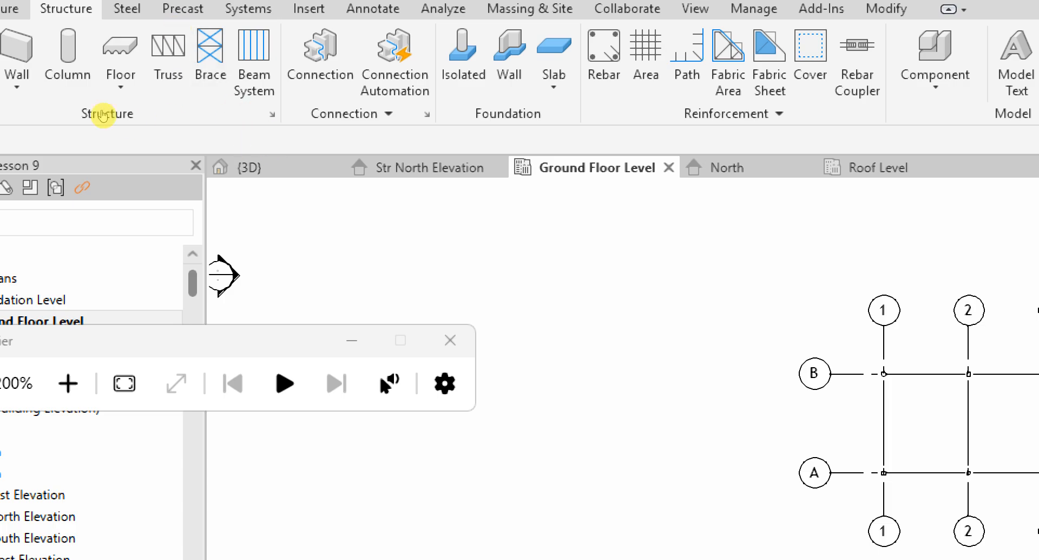
left_click(189, 101)
scroll(364, 202, "down", 3)
scroll(424, 189, "up", 10)
scroll(468, 225, "up", 5)
scroll(427, 205, "down", 5)
scroll(399, 203, "up", 1)
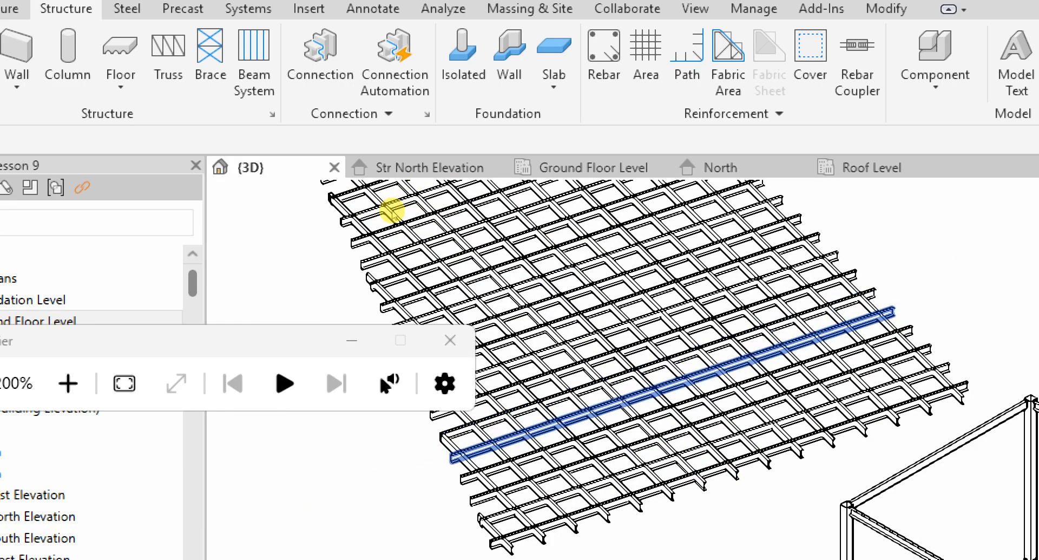
scroll(379, 227, "down", 1)
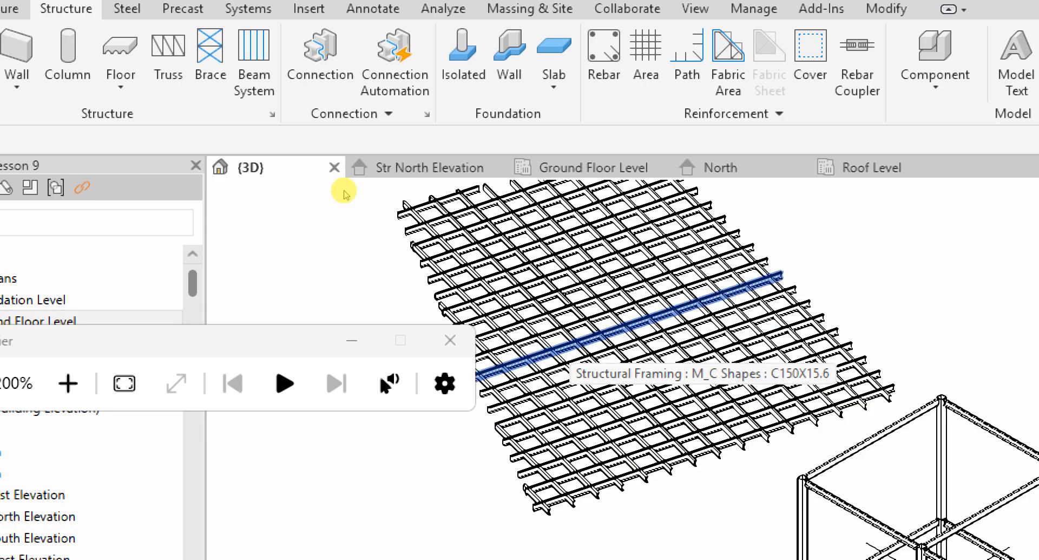
scroll(346, 193, "down", 2)
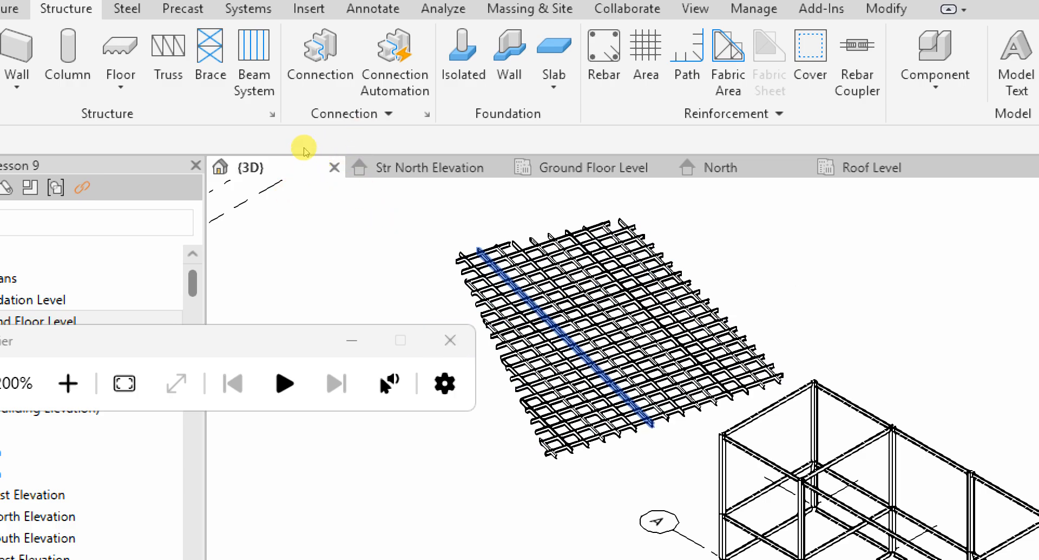
scroll(393, 227, "up", 2)
scroll(393, 227, "up", 6)
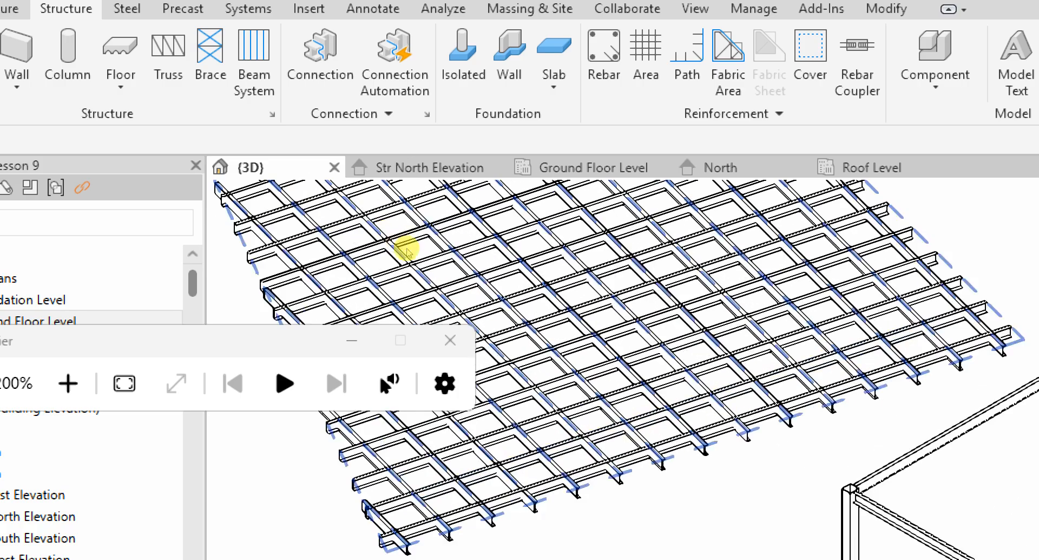
scroll(387, 213, "up", 2)
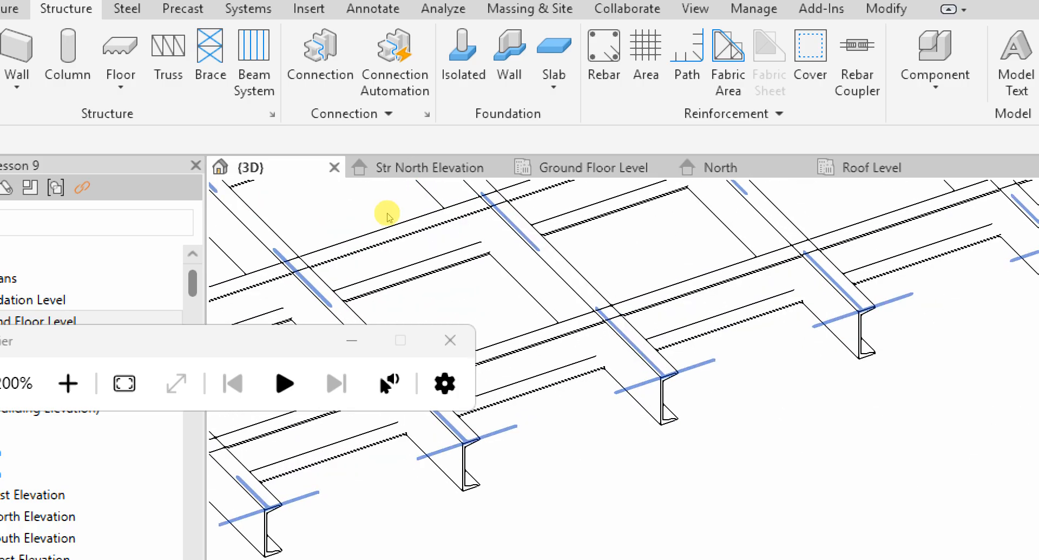
scroll(389, 216, "down", 2)
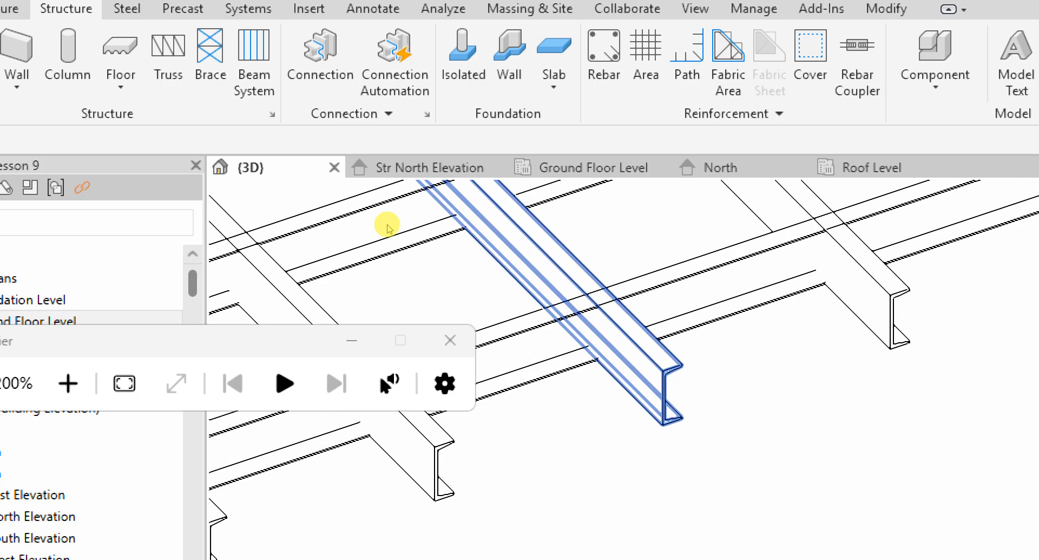
scroll(388, 226, "down", 2)
scroll(384, 216, "down", 2)
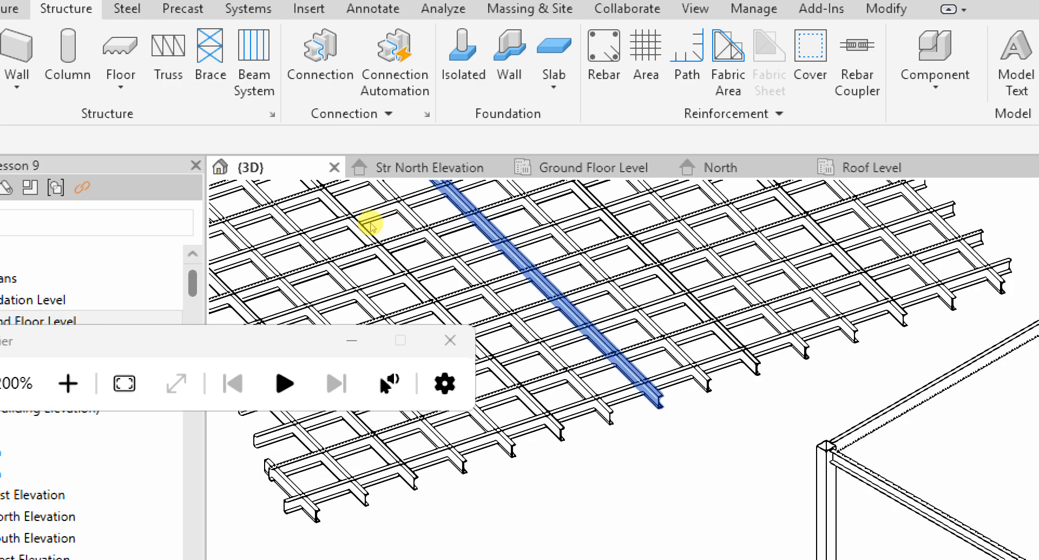
scroll(371, 227, "up", 4)
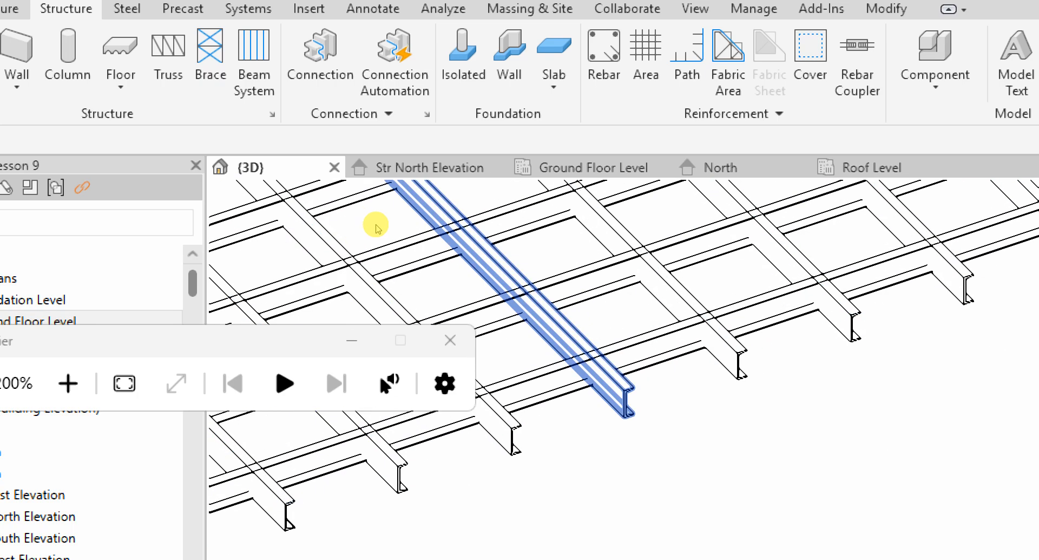
scroll(371, 223, "down", 4)
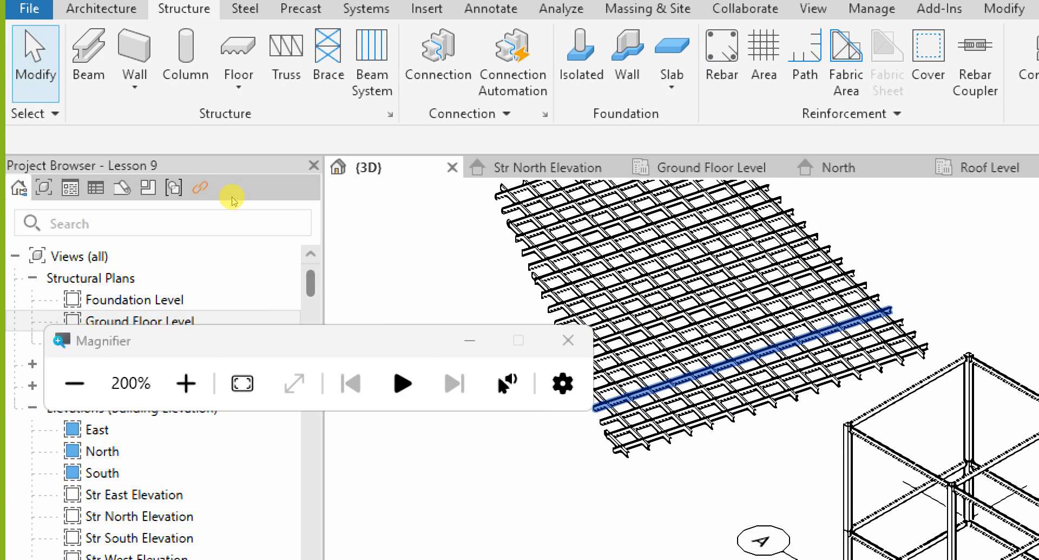
- Minimize the Magnifier window and examine the steel frame in 3D, including the corner column at grids A and 1
left_click(469, 340)
scroll(547, 480, "down", 3)
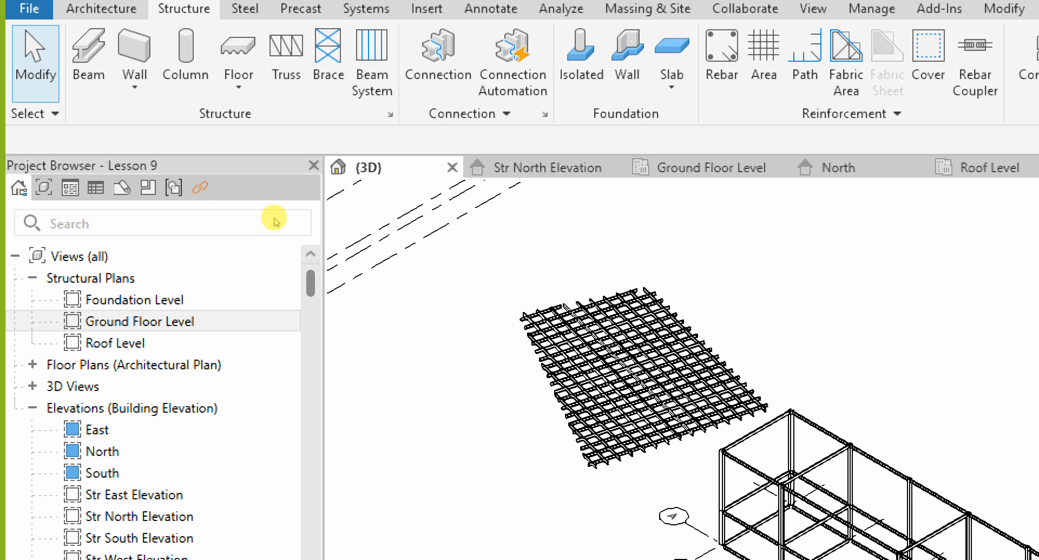
scroll(522, 314, "down", 2)
scroll(593, 378, "up", 2)
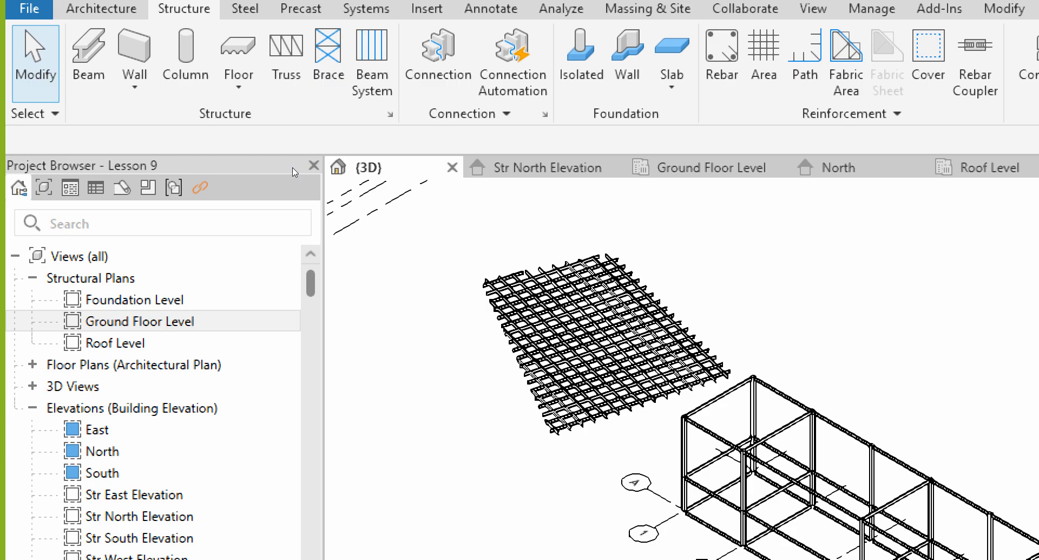
left_click(293, 172)
left_click(292, 172)
left_click(295, 172)
scroll(364, 286, "up", 5)
scroll(328, 259, "down", 1)
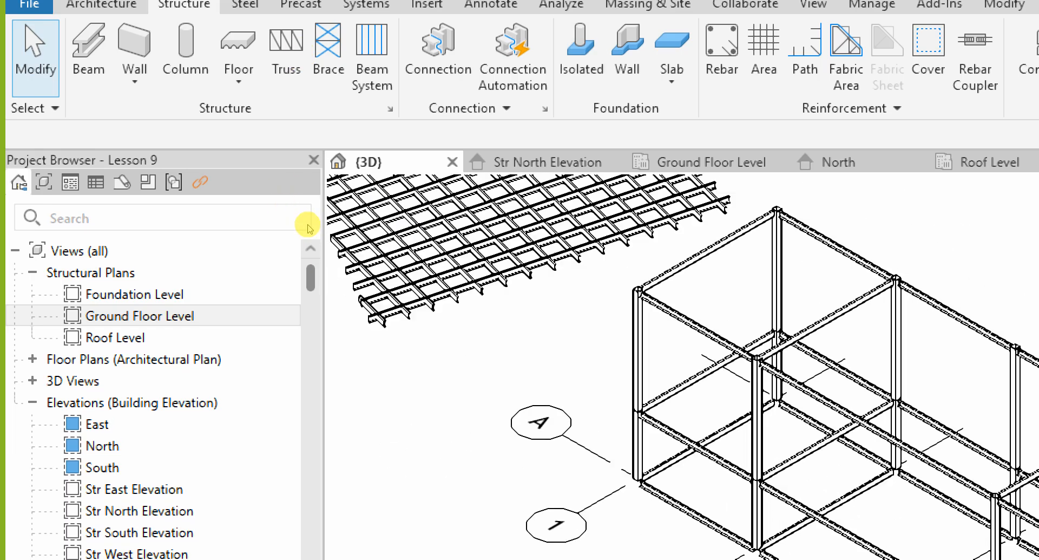
left_click(647, 461)
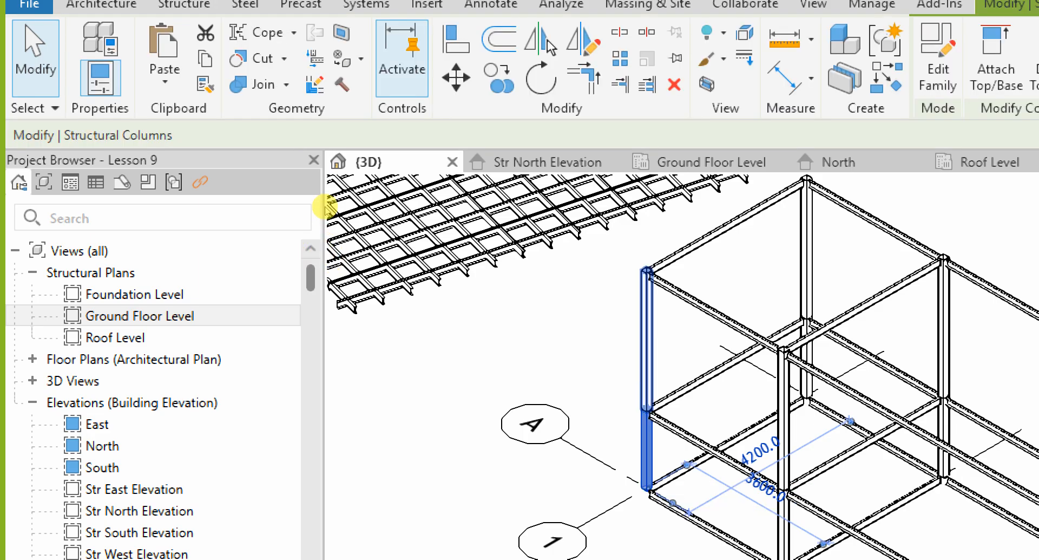
key("Escape")
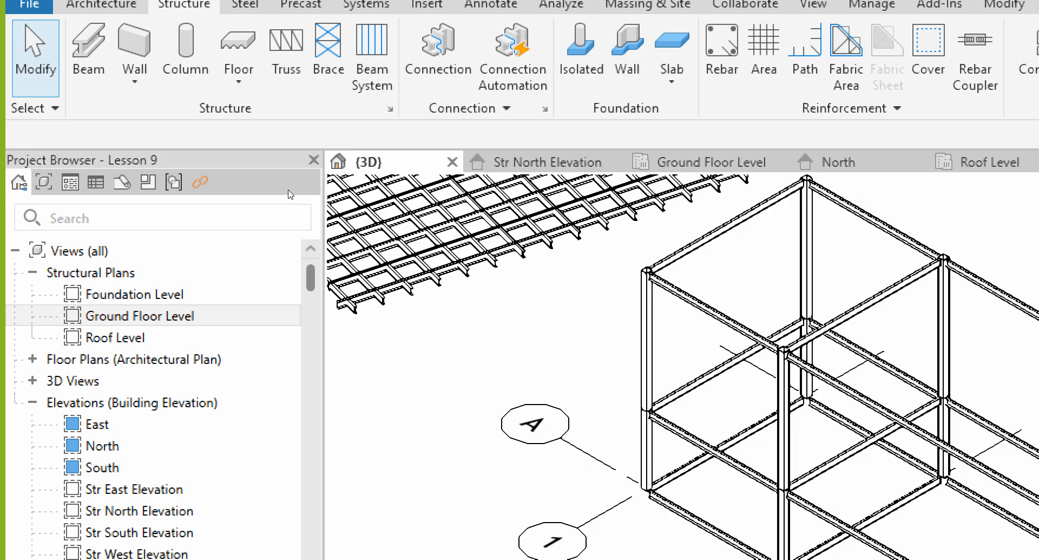
left_click(290, 194)
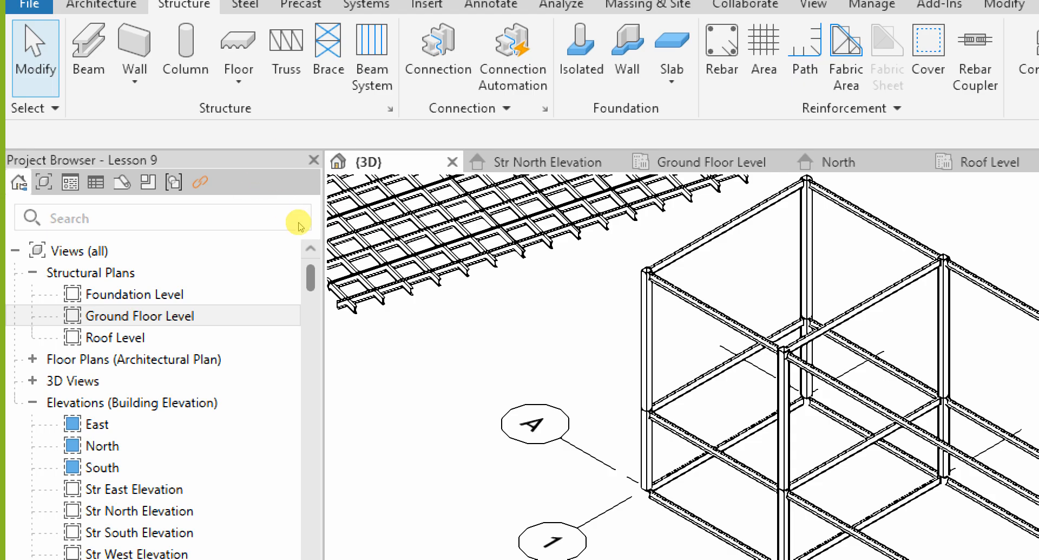
scroll(264, 209, "down", 3)
scroll(324, 185, "down", 3)
scroll(336, 239, "up", 3)
scroll(345, 241, "up", 3)
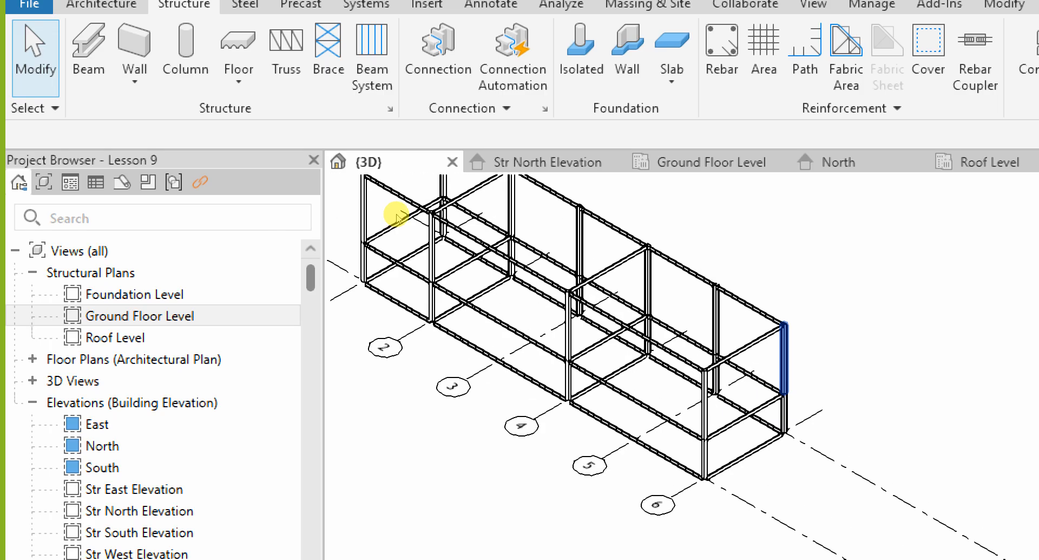
scroll(325, 255, "down", 3)
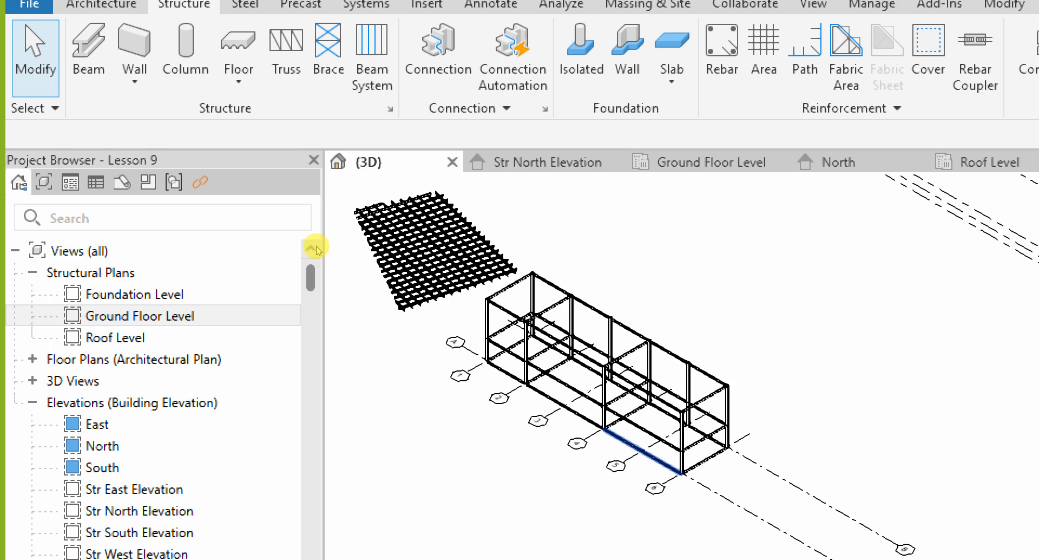
scroll(318, 248, "down", 2)
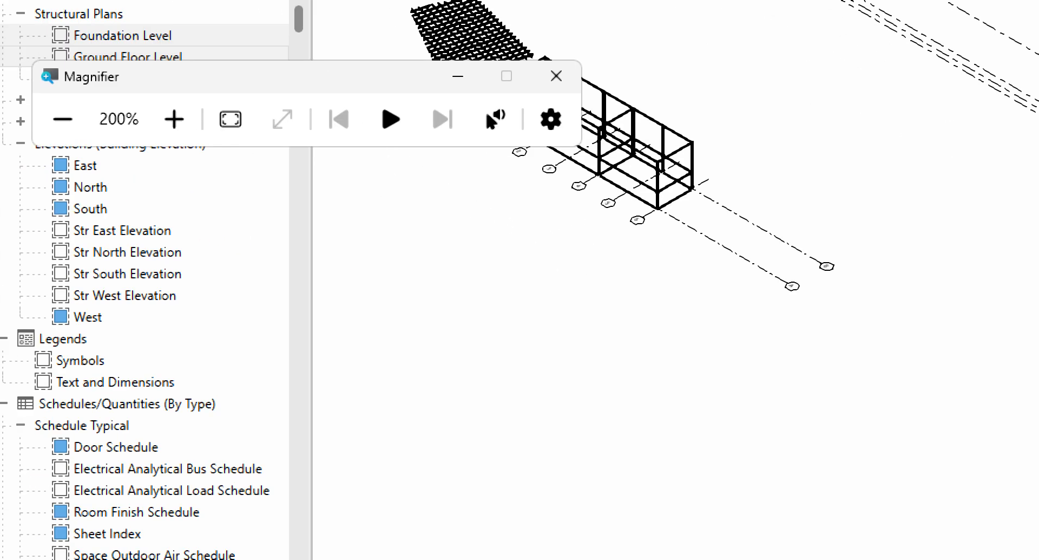
- Reset the screen magnification to 100% and bring the whole model into view
key("super+minus")
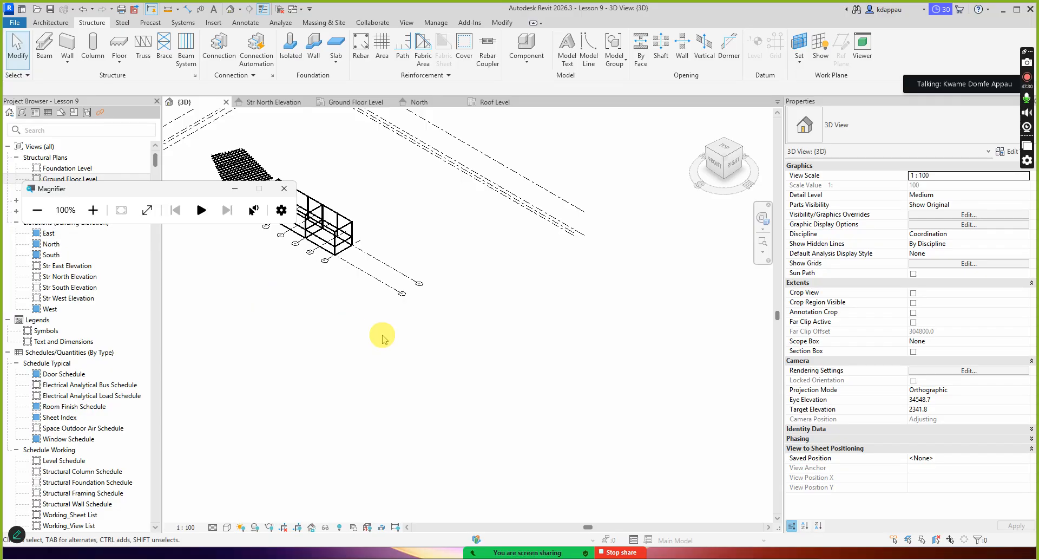
scroll(284, 298, "up", 3)
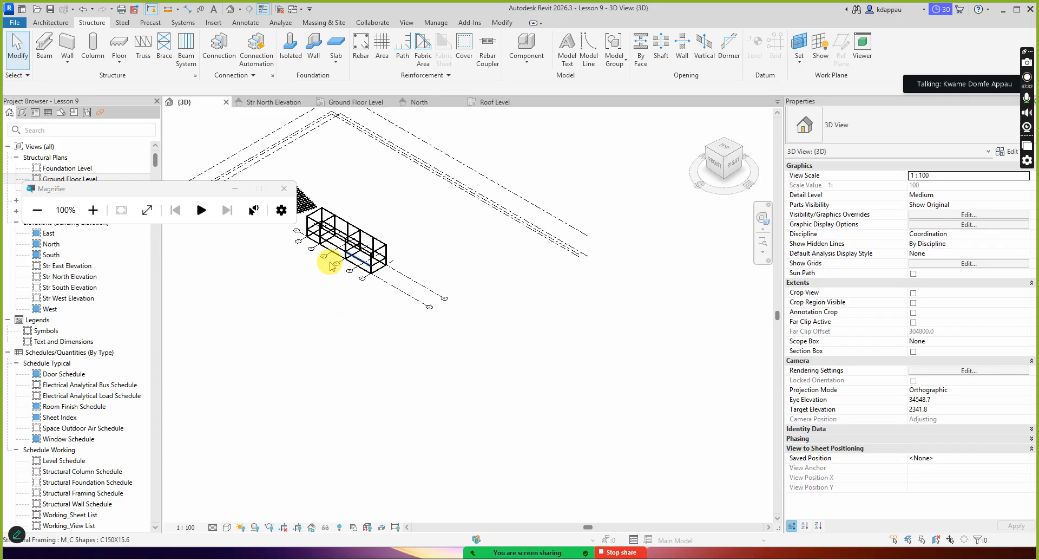
scroll(601, 365, "down", 2)
scroll(424, 297, "down", 3)
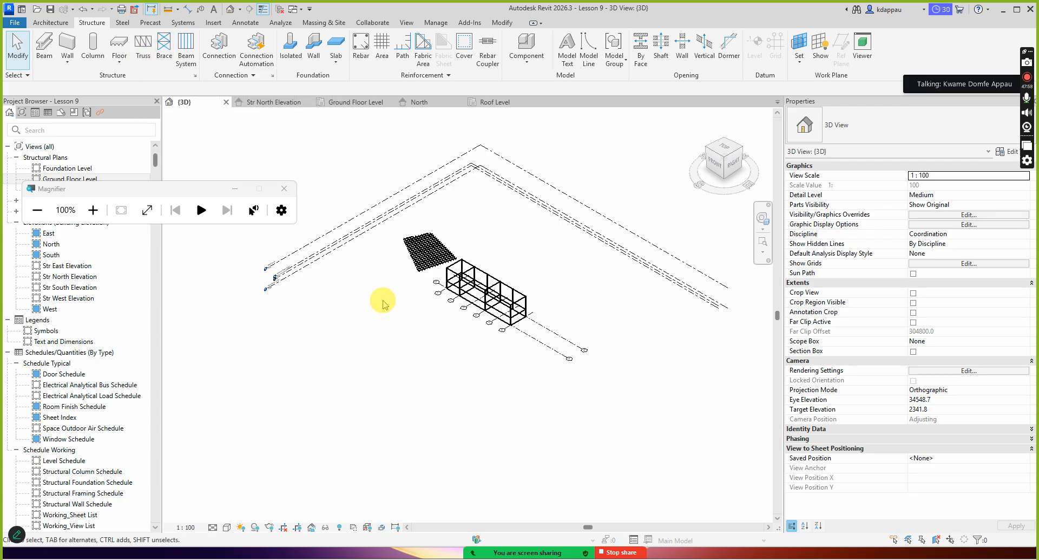
- Place a short M_Howe Flat Truss on the Foundation Level in the open area beside grids 1 and 2, and end the placement
scroll(467, 321, "up", 5)
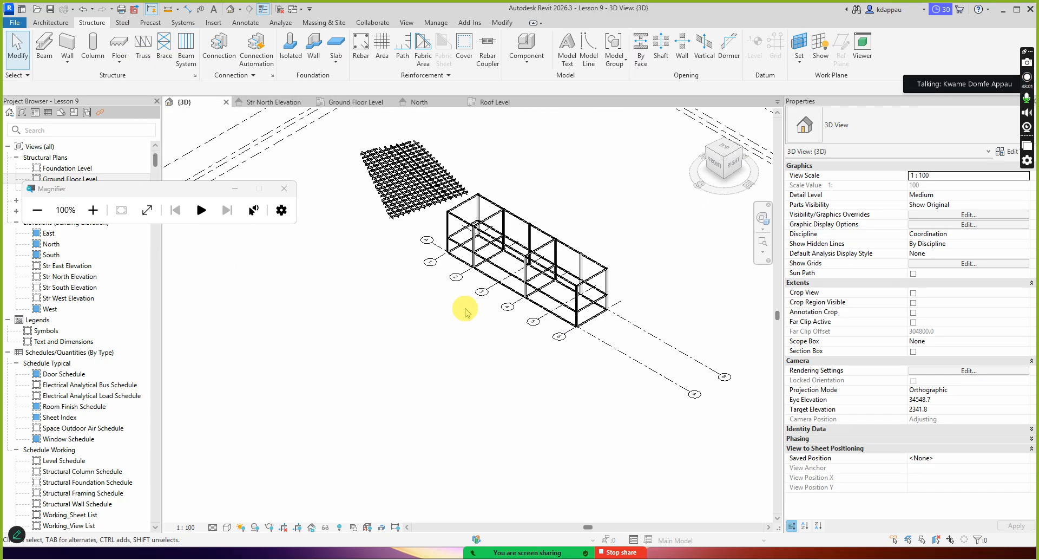
scroll(412, 302, "up", 3)
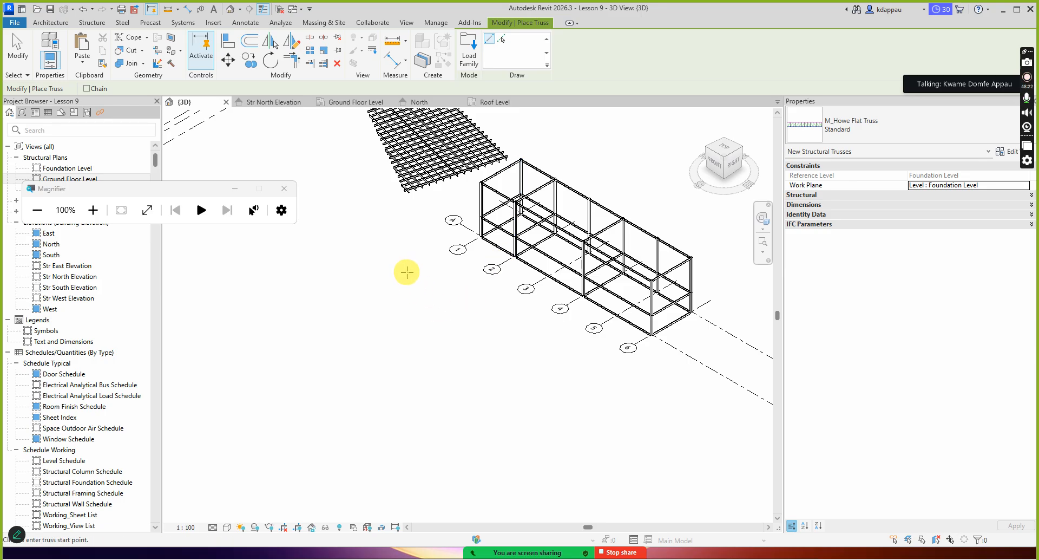
left_click(441, 298)
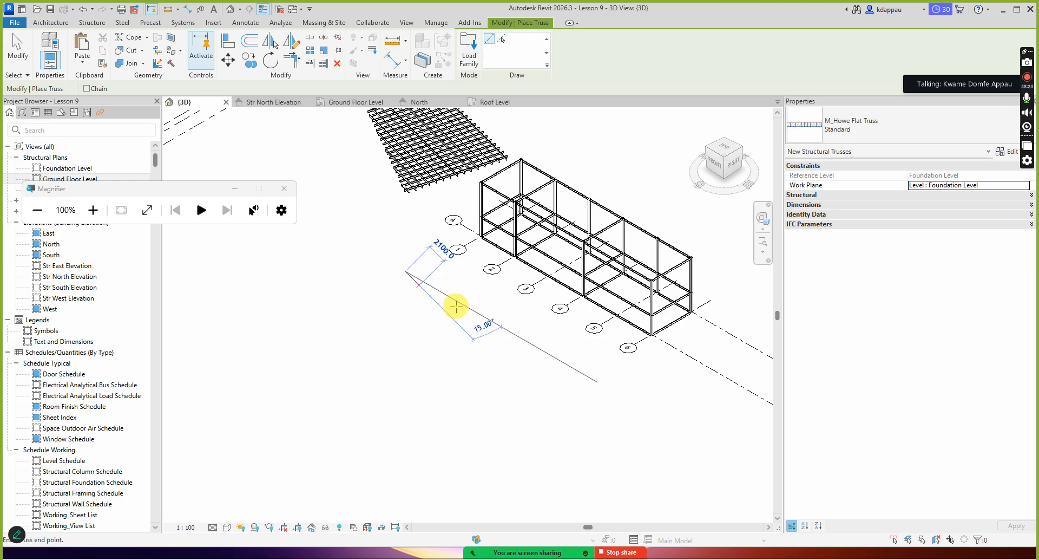
left_click(465, 306)
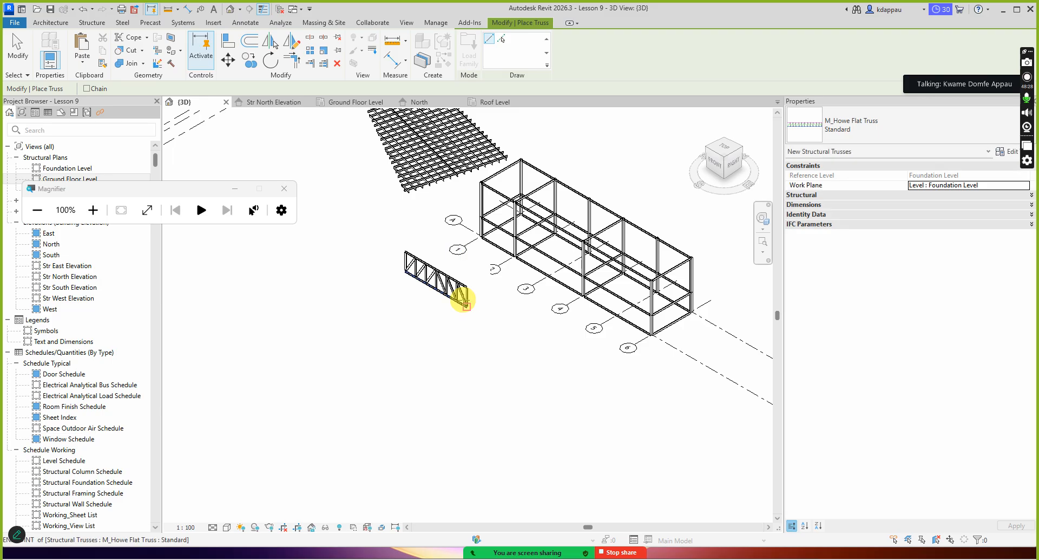
right_click(392, 233)
left_click(407, 234)
right_click(379, 228)
left_click(398, 233)
- Examine the chords, verticals and diagonal members of the placed Howe flat truss in the 3D view
scroll(410, 268, "up", 3)
scroll(409, 268, "up", 2)
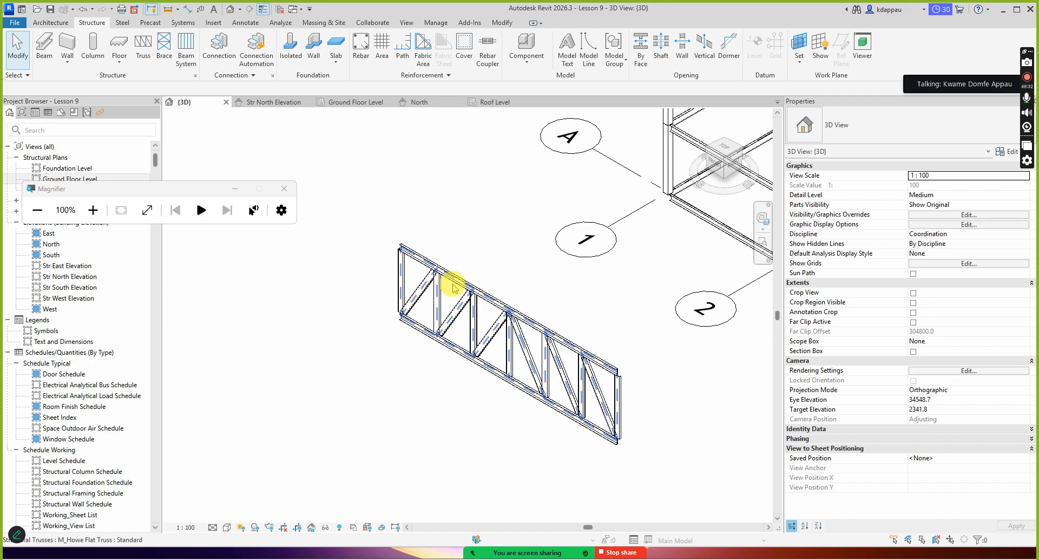
scroll(476, 292, "up", 3)
scroll(499, 313, "down", 2)
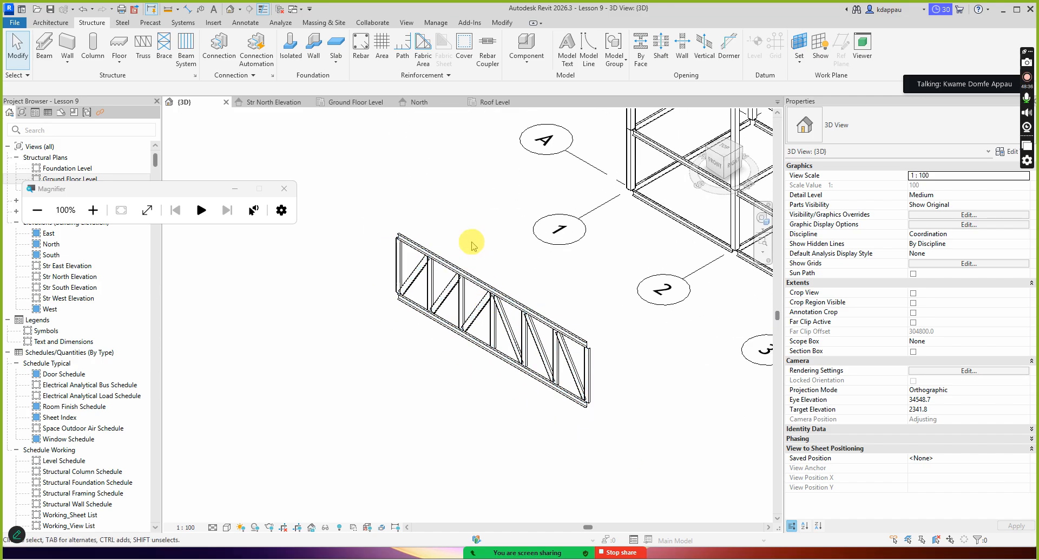
scroll(477, 292, "up", 2)
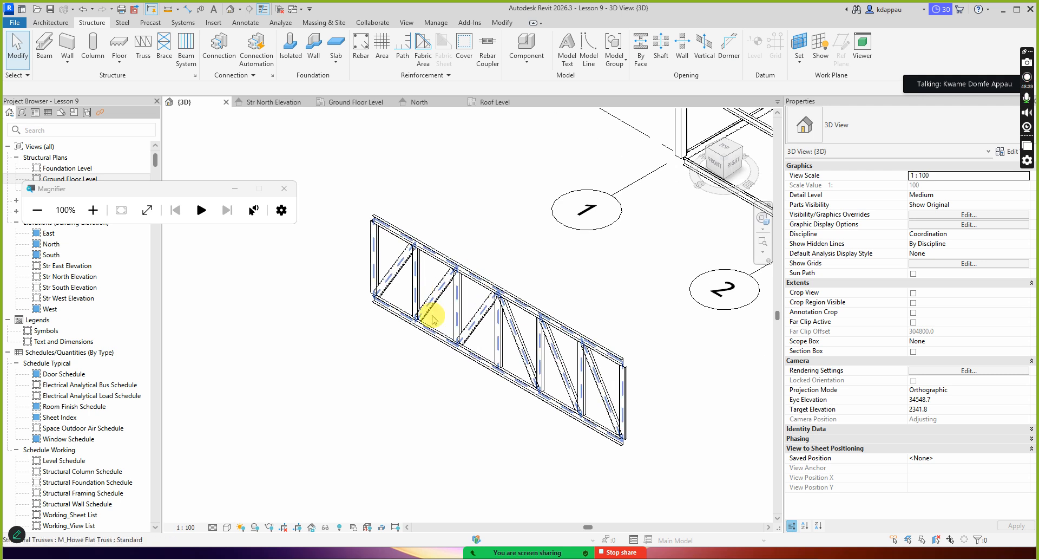
scroll(441, 313, "down", 3)
scroll(457, 314, "up", 2)
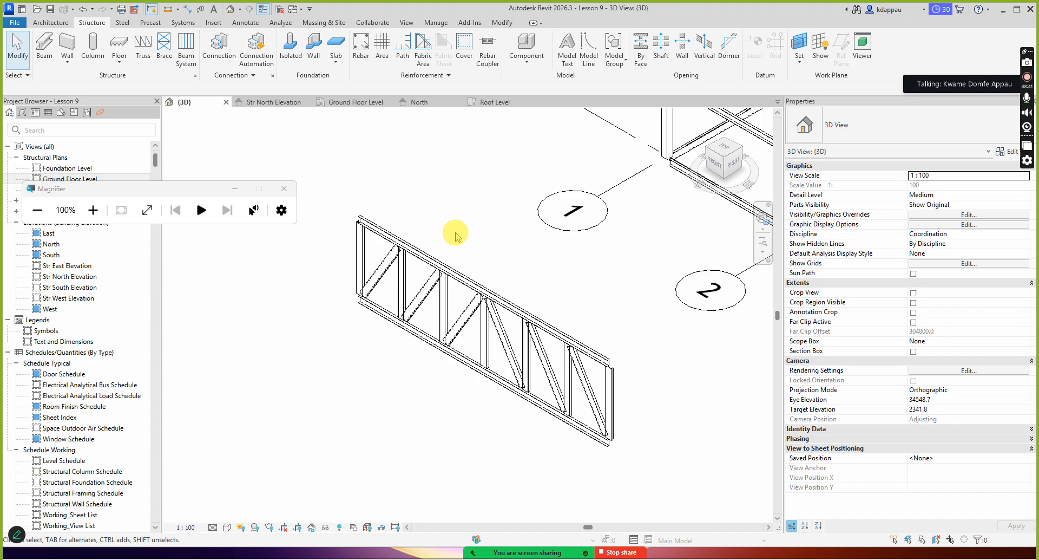
scroll(430, 348, "down", 3)
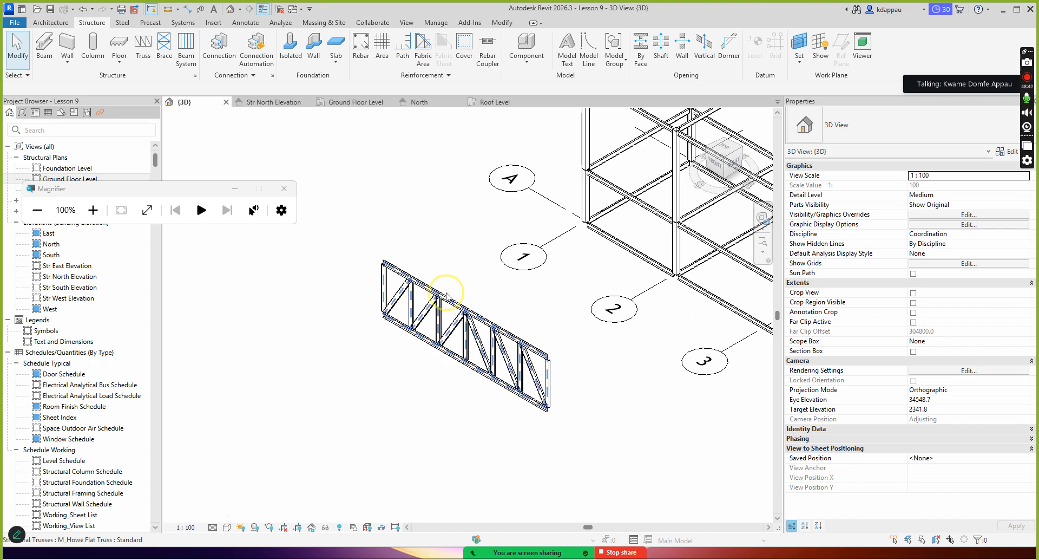
- Check which truss types are available for the placed truss, and close the list without changing its type
left_click(446, 295)
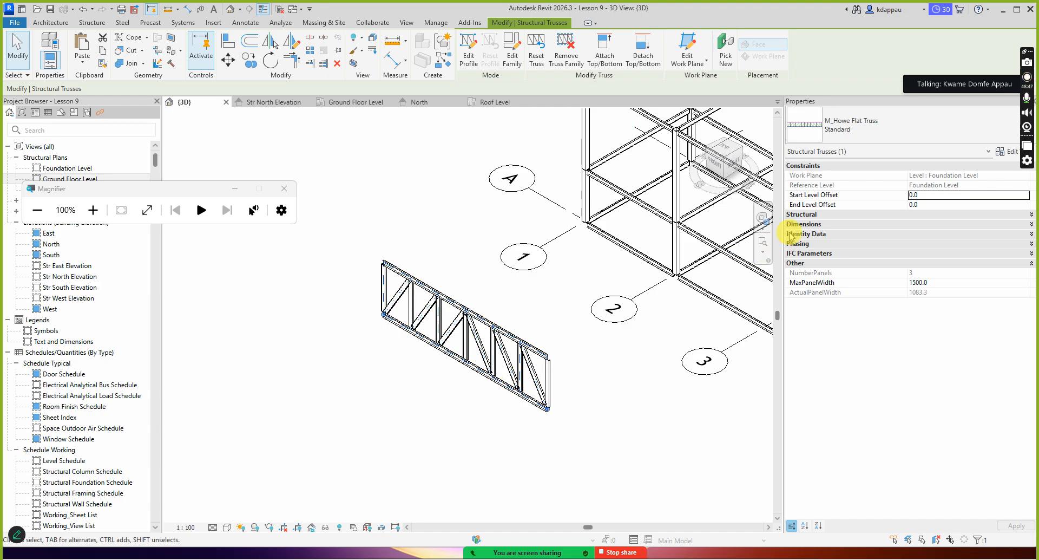
left_click(847, 124)
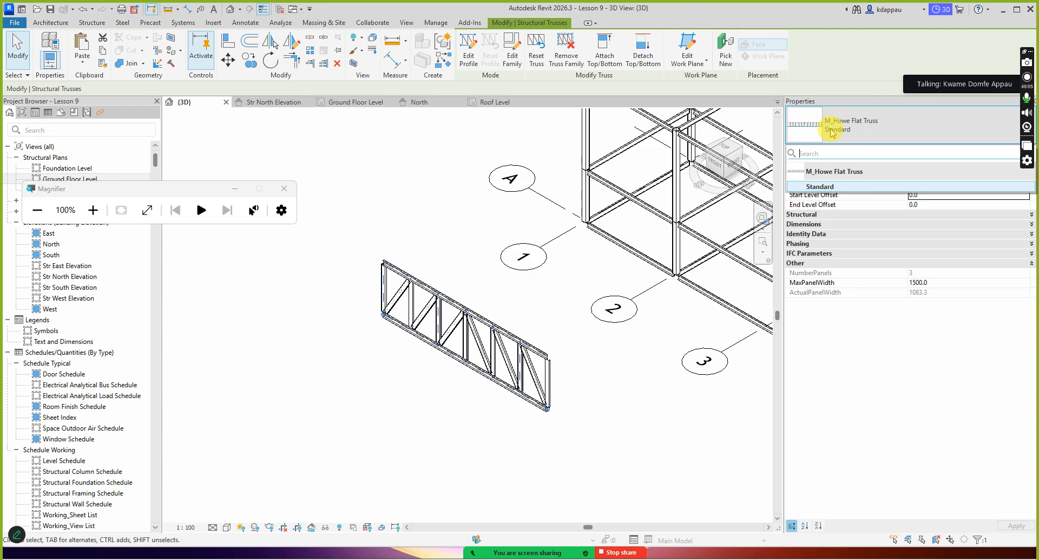
scroll(457, 329, "up", 1)
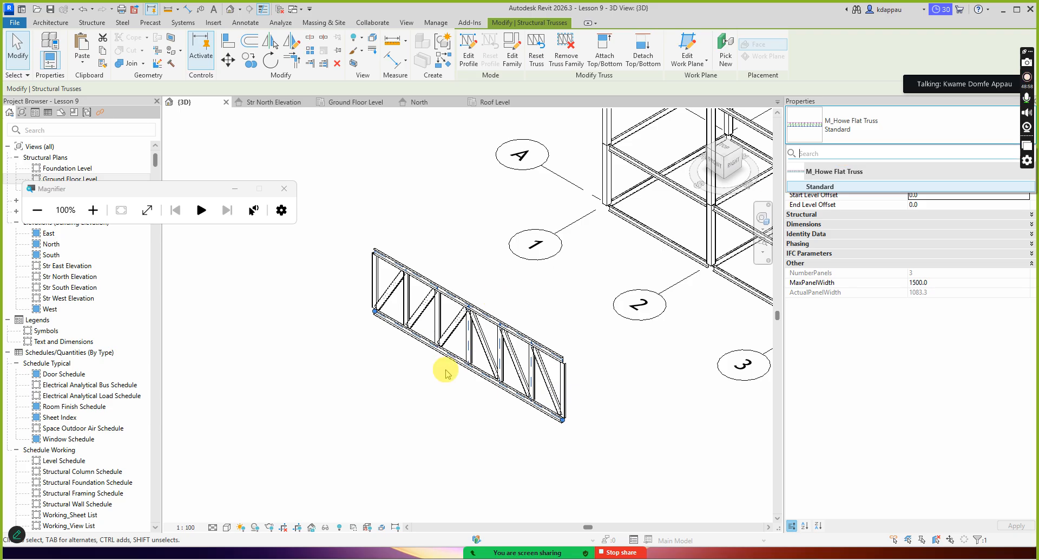
left_click(438, 366)
scroll(435, 302, "up", 1)
scroll(439, 312, "down", 3)
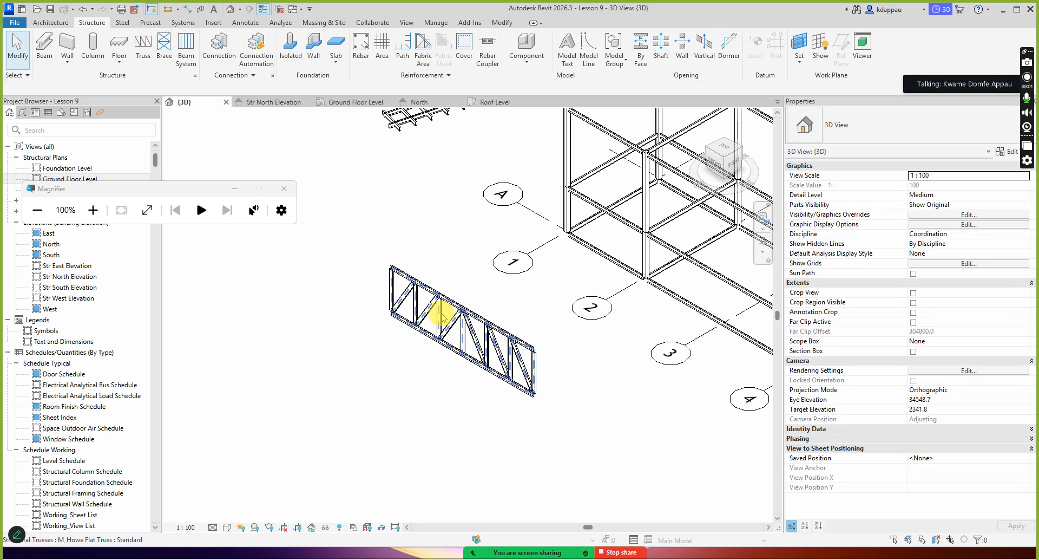
scroll(436, 343, "up", 2)
scroll(426, 379, "down", 2)
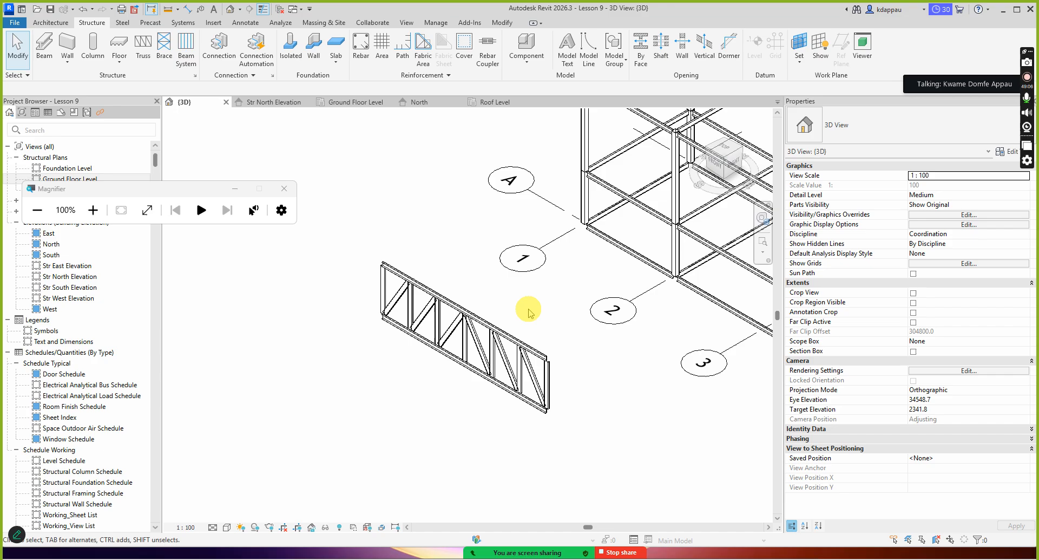
- Copy the Howe flat truss about 2900 mm perpendicular to its length, on the side away from the steel frame
scroll(529, 308, "down", 3)
scroll(445, 364, "up", 1)
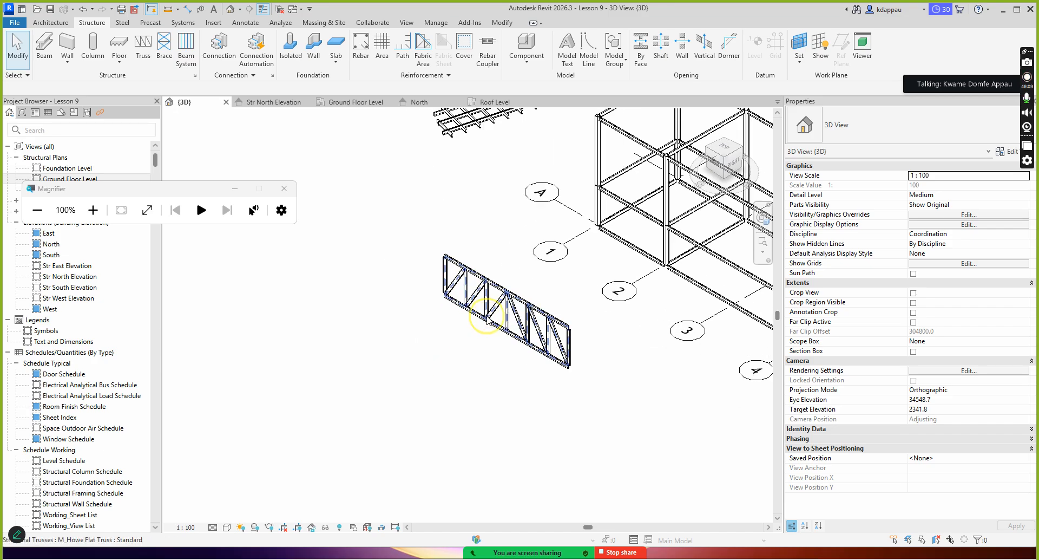
left_click(502, 340)
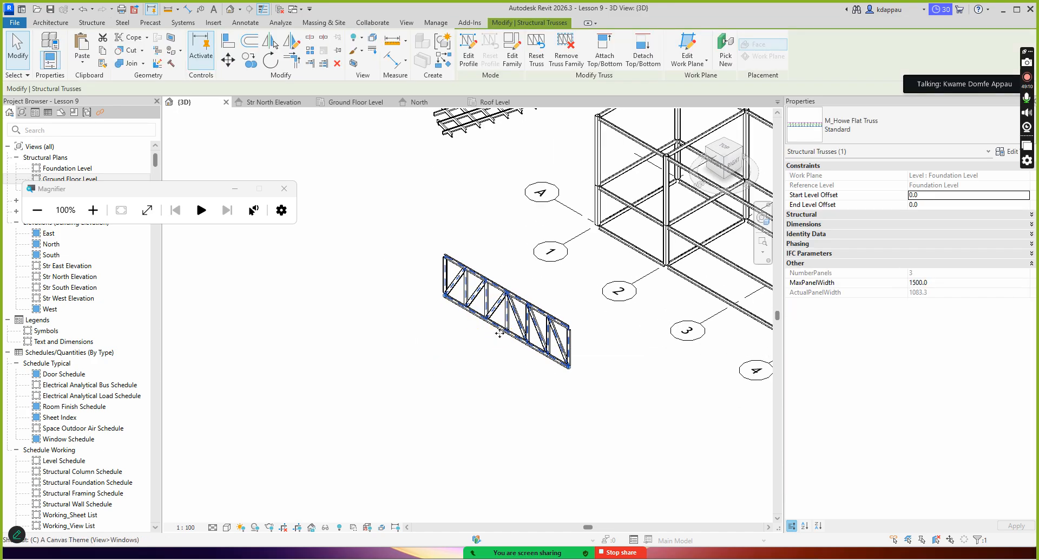
key("c")
key("o")
left_click(501, 332)
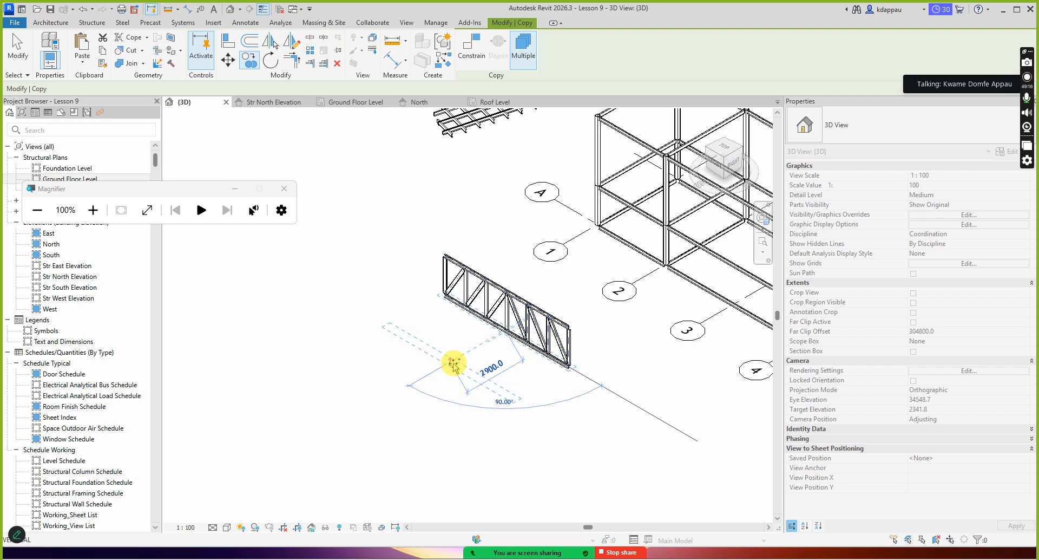
left_click(454, 366)
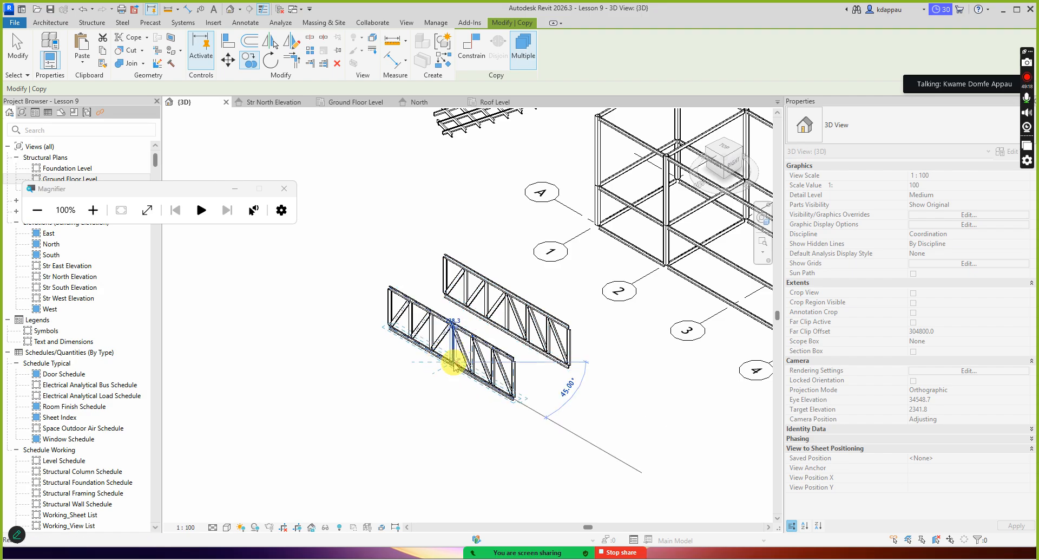
key("Escape")
- Examine the two parallel trusses in 3D, check the properties of one of them and clear the selection
mouse_move(471, 331)
middle_mouse_down("shift")
mouse_move(487, 333)
mouse_move(472, 319)
middle_mouse_up("shift")
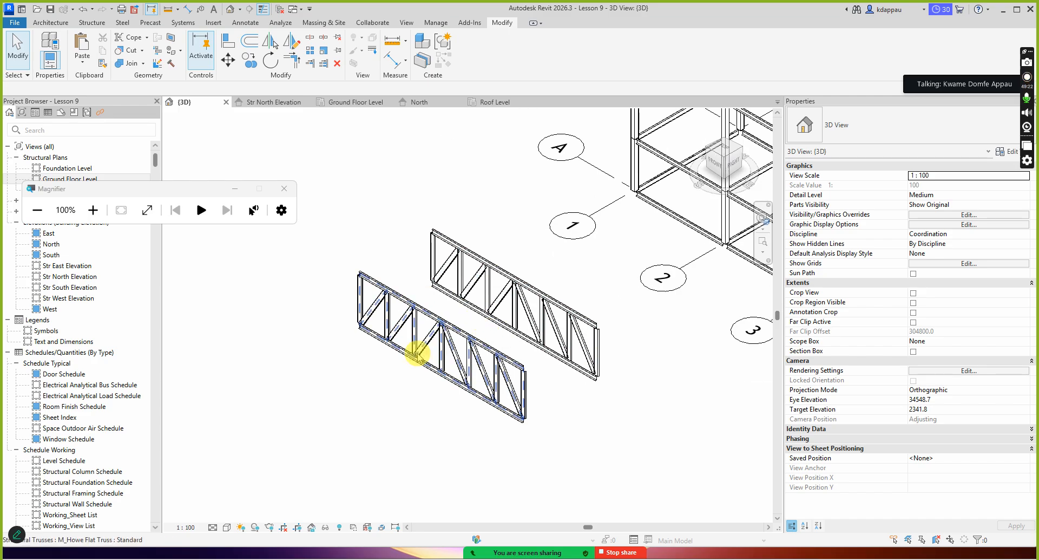
middle_click_drag(406, 353, 465, 331, "shift")
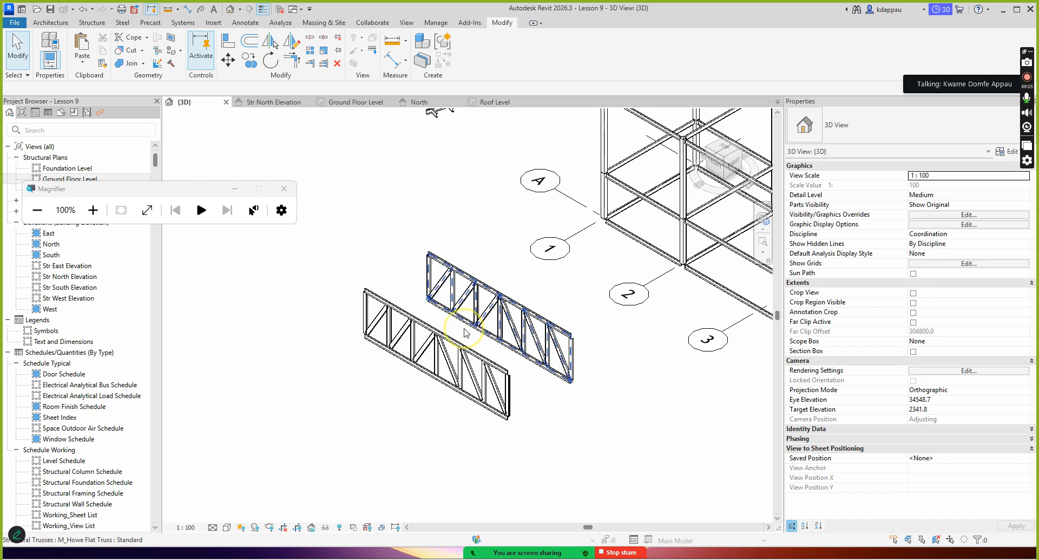
left_click(465, 333)
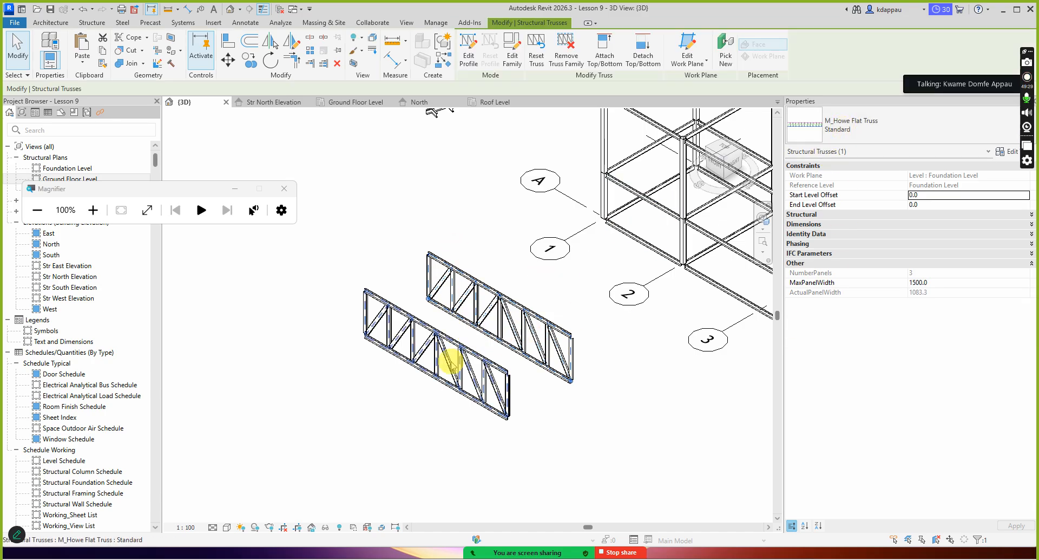
left_click(431, 216)
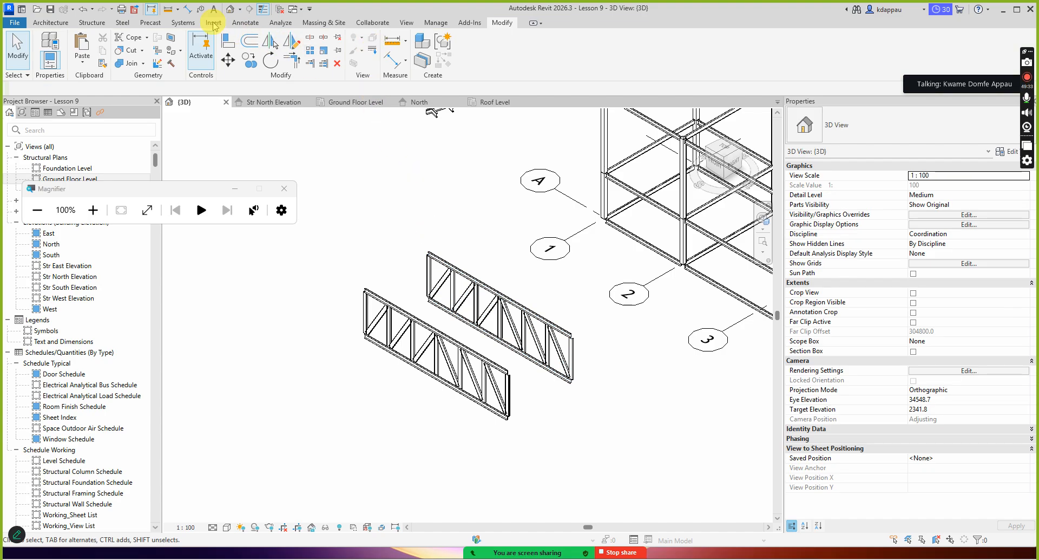
- Increase the screen magnification and start loading a family into the project
left_click(211, 25)
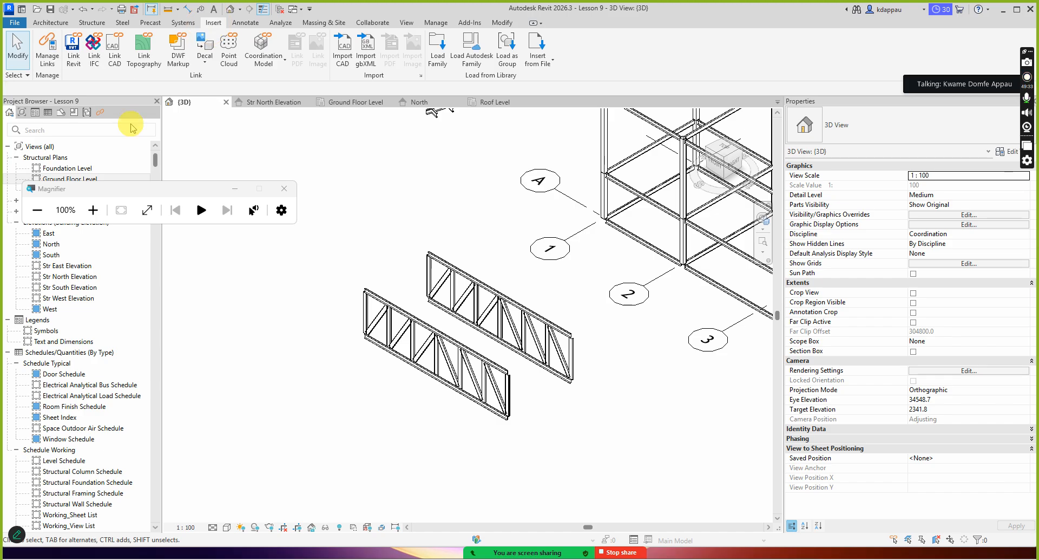
left_click(93, 209)
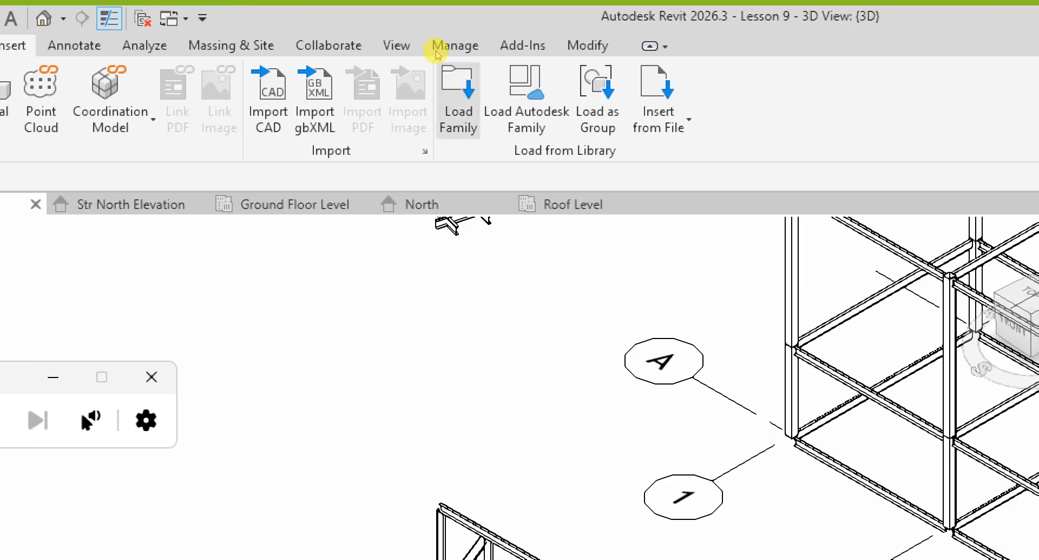
left_click(439, 54)
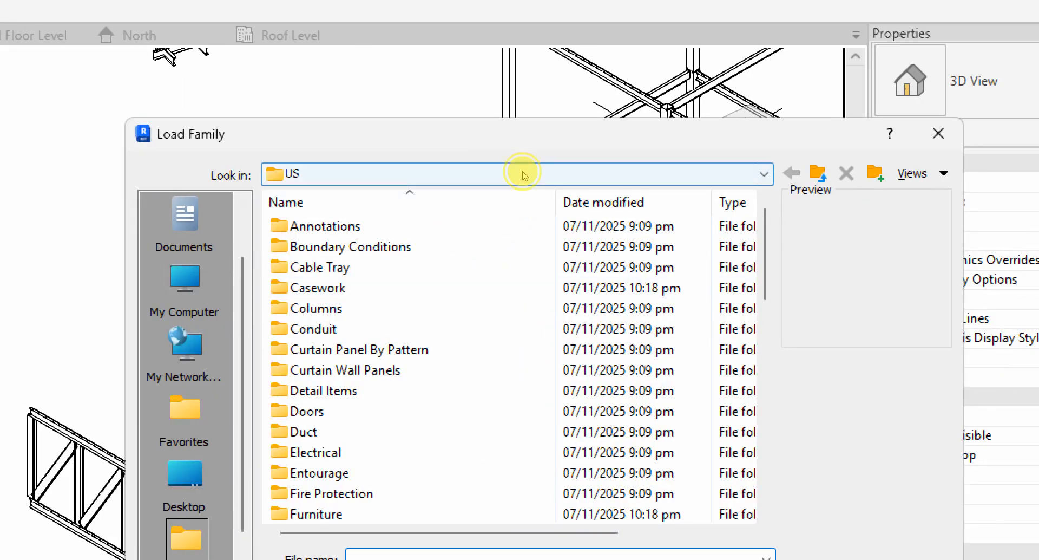
- Change the family browsing location from the US folder to the parent RVT 2026 Libraries folder
left_click(523, 172)
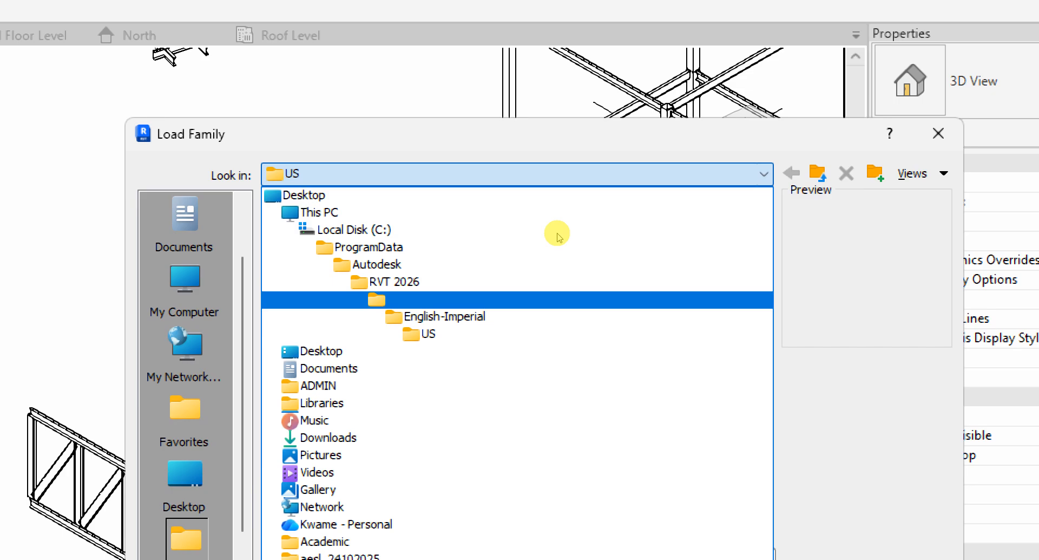
key("Up")
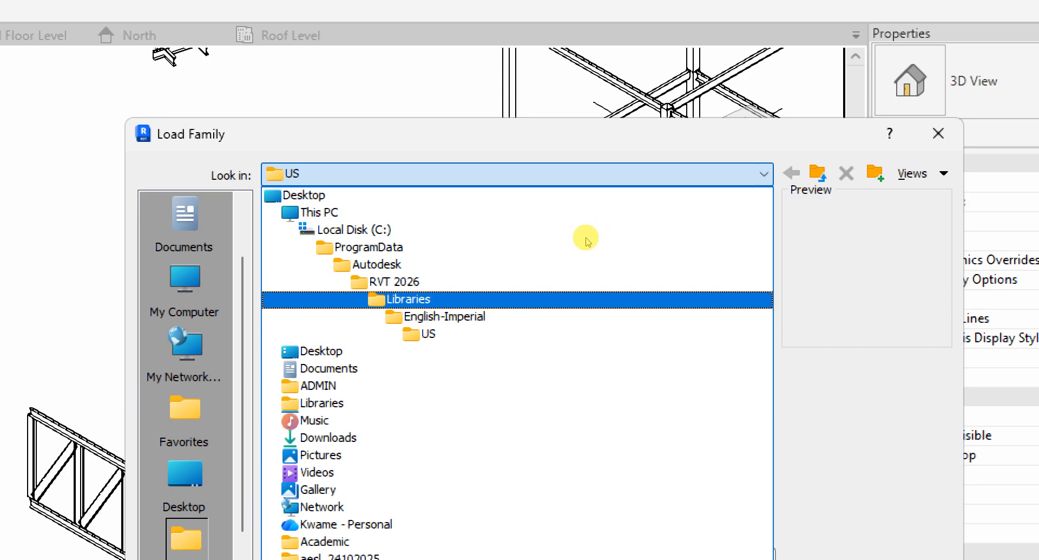
key("Down")
key("Down")
key("Up")
key("Down")
key("Down")
key("Up")
key("Up")
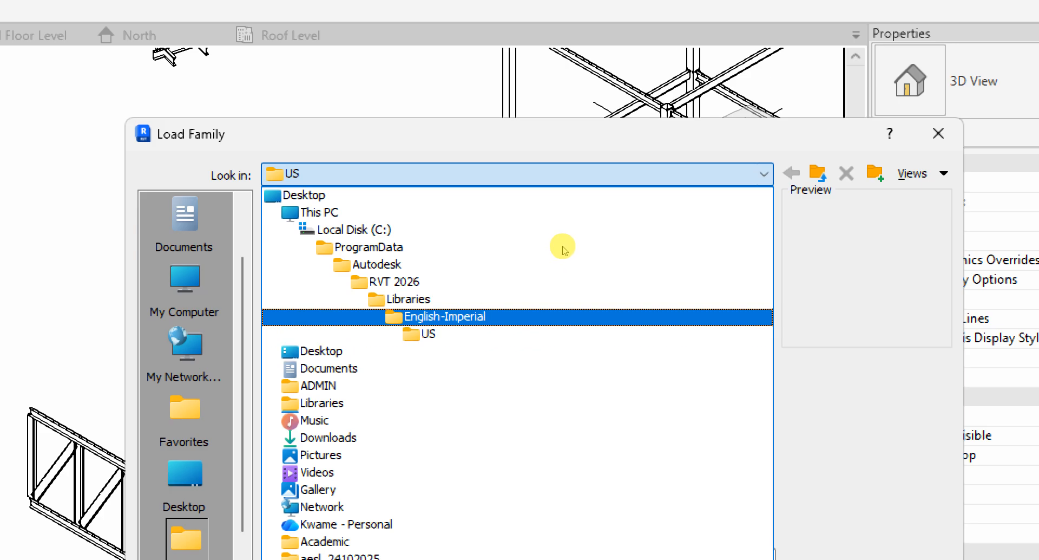
key("Down")
key("Up")
key("Up")
key("Return")
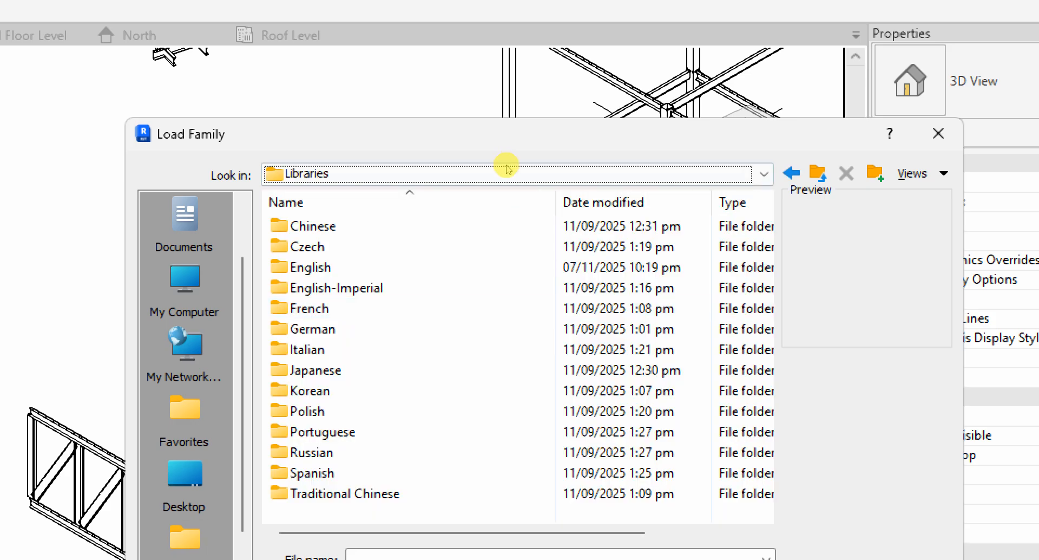
- Open the UK folder inside the English family library
key("Up")
key("Return")
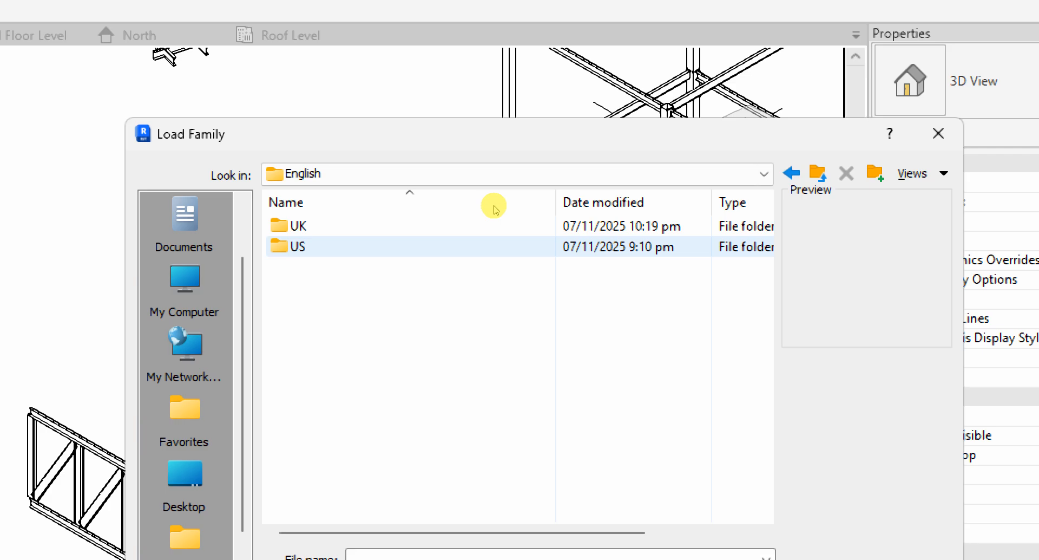
left_click(493, 219)
double_click(494, 200)
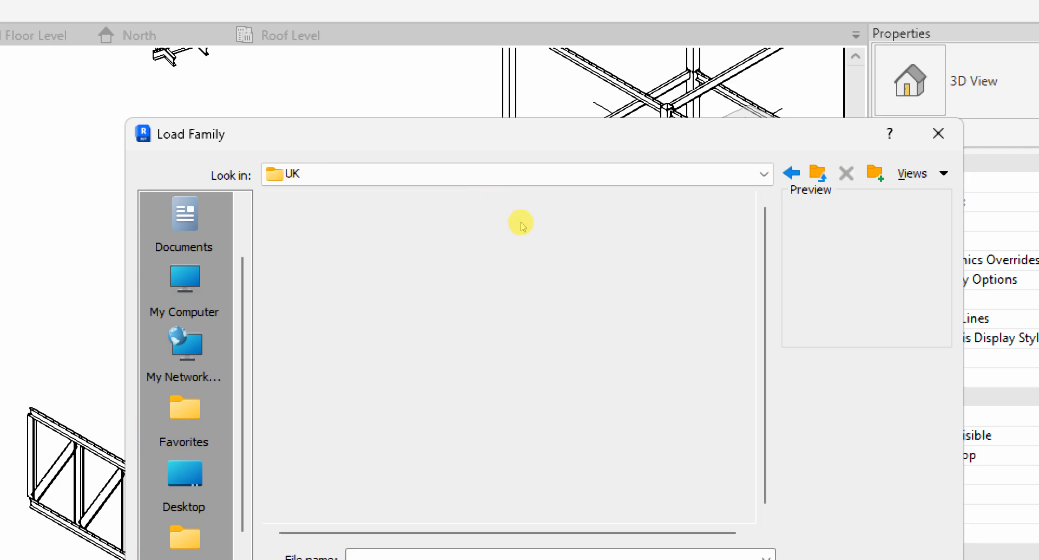
- Open the Structural Trusses folder in the UK family library
scroll(525, 249, "down", 9)
scroll(525, 276, "down", 1)
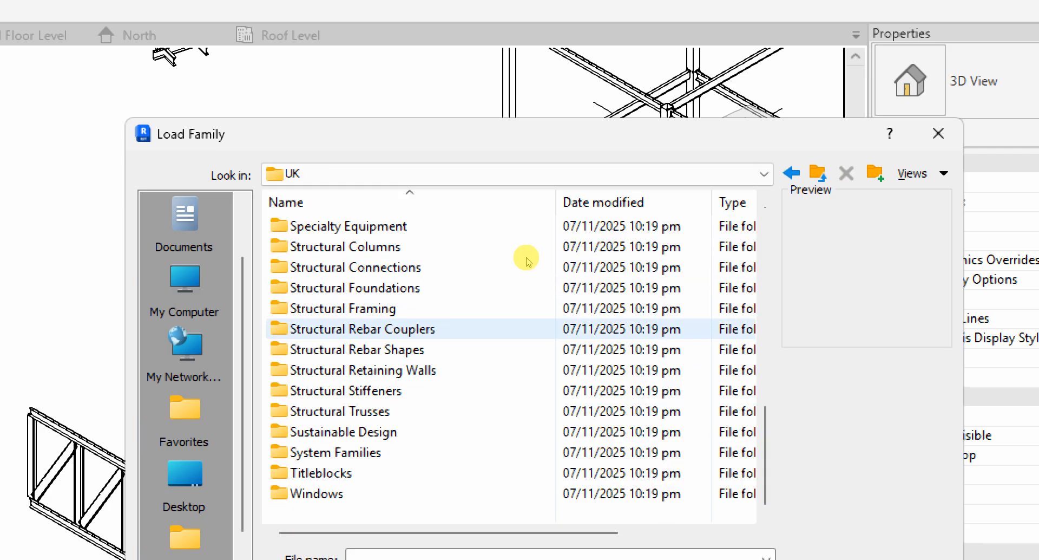
left_click(509, 293)
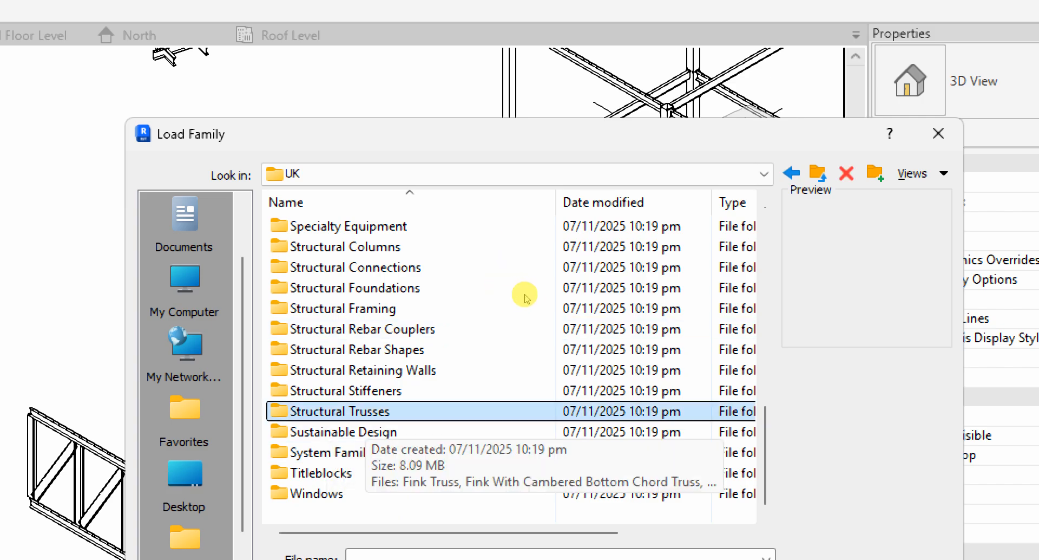
left_click(520, 291)
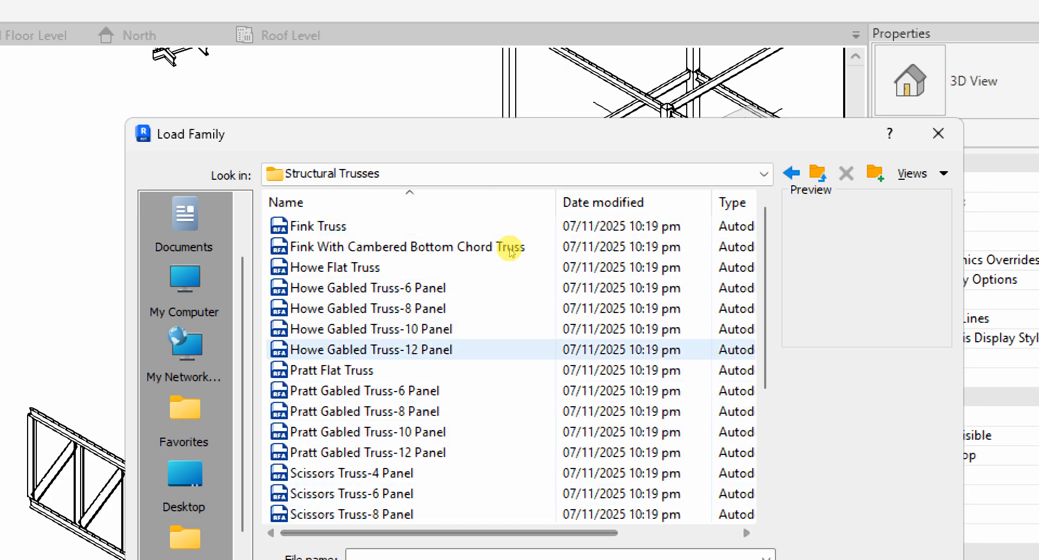
- Preview the Fink Truss, Fink With Cambered Bottom Chord Truss and Howe Flat Truss families
left_click(500, 221)
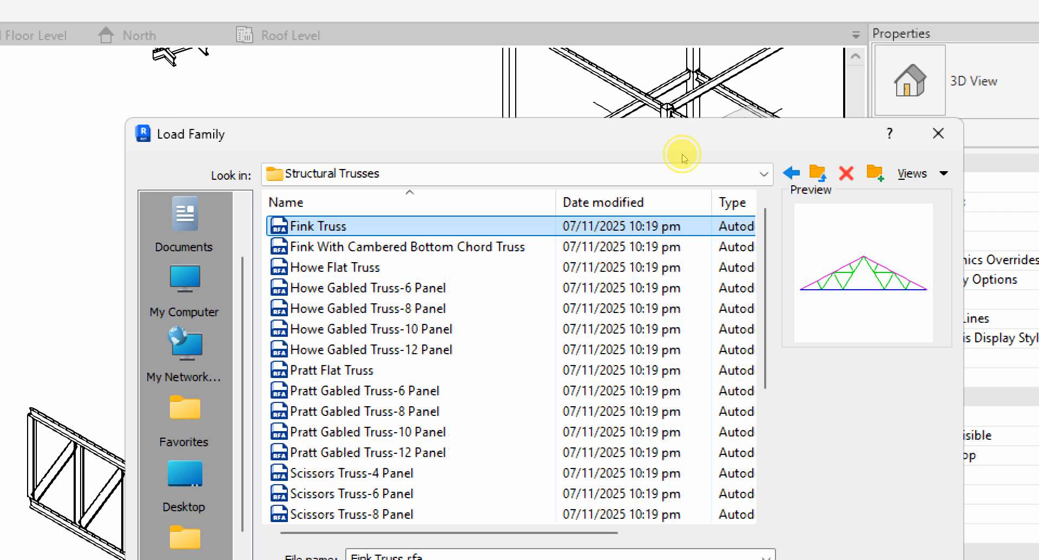
left_click_drag(683, 158, 618, 110)
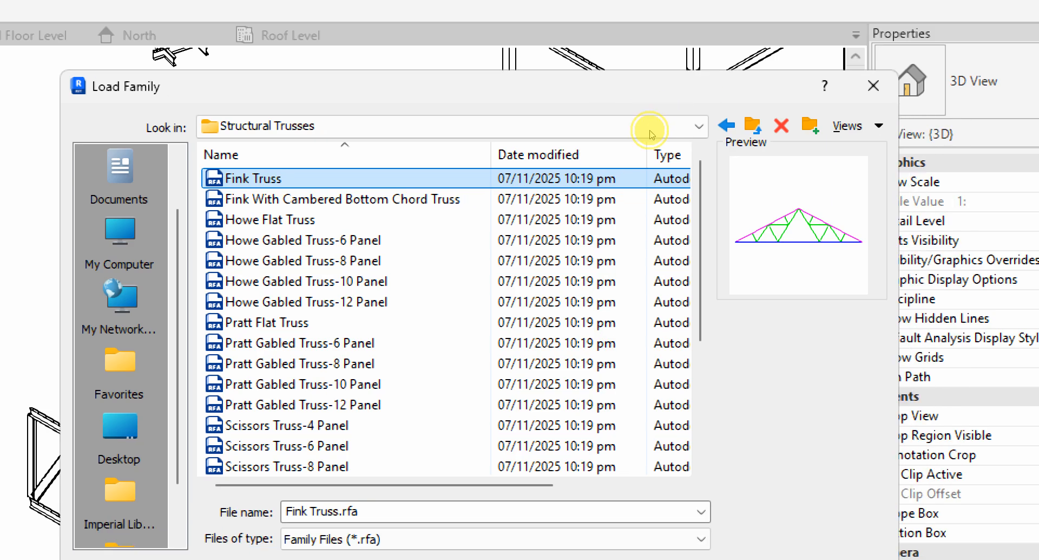
left_click(475, 192)
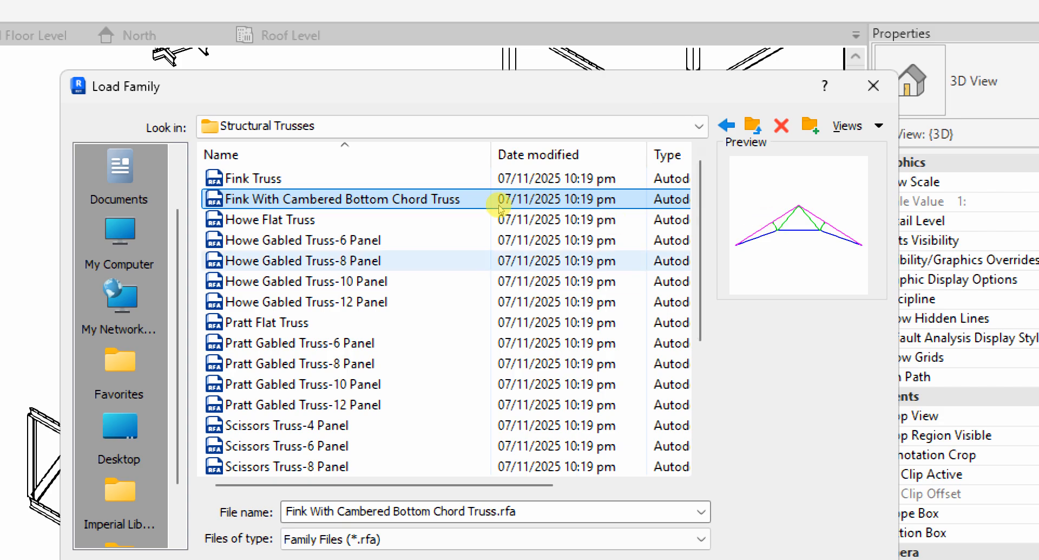
left_click(474, 216)
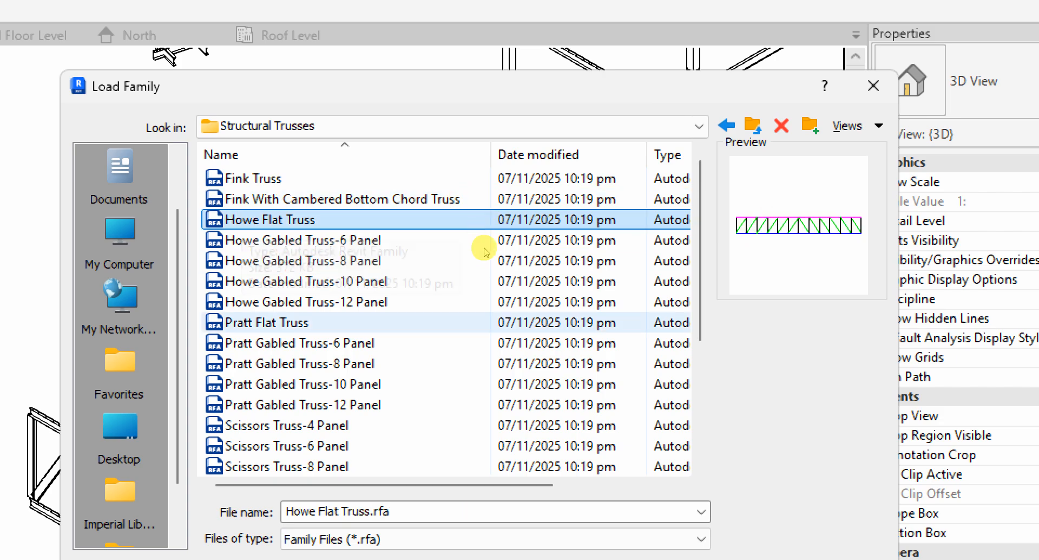
- Preview each truss family in turn from Howe Gabled Truss-6 Panel through Pratt Gabled Truss-8 Panel
key("Down")
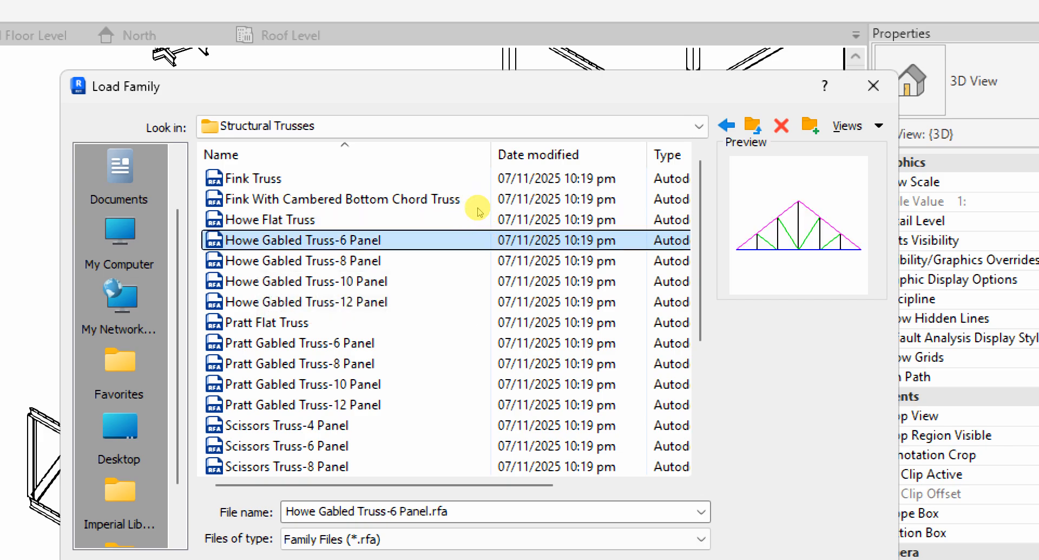
key("Down")
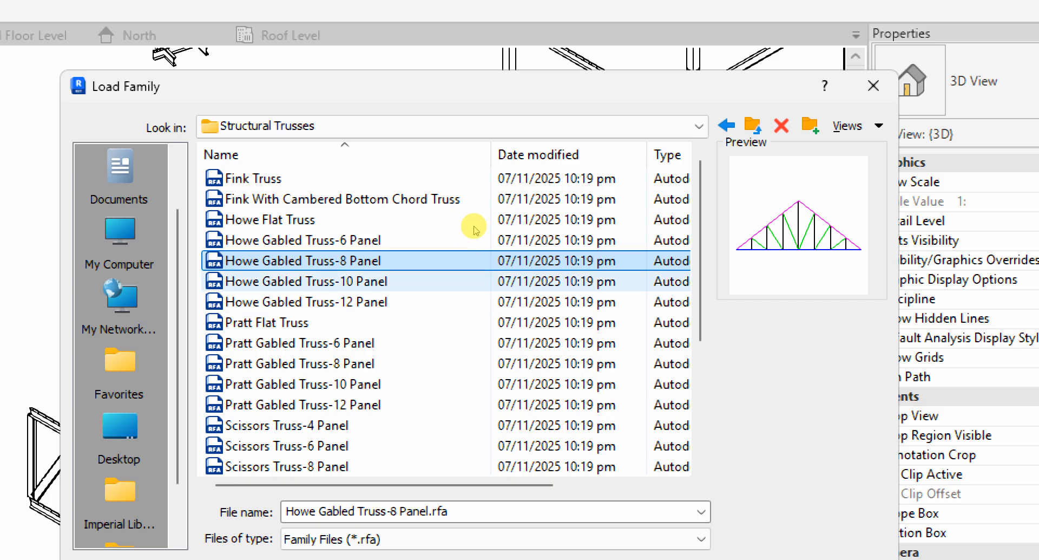
key("Down")
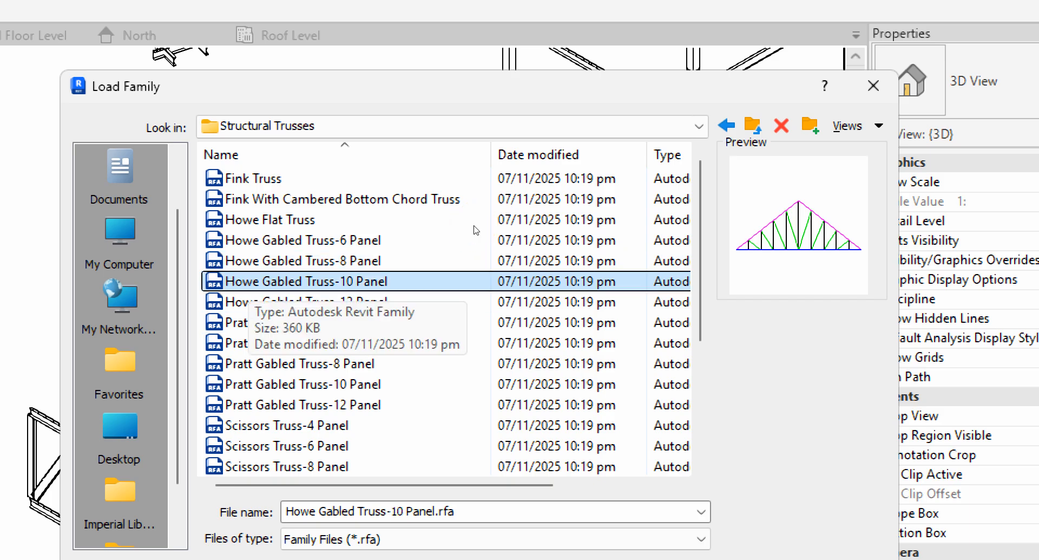
key("Down")
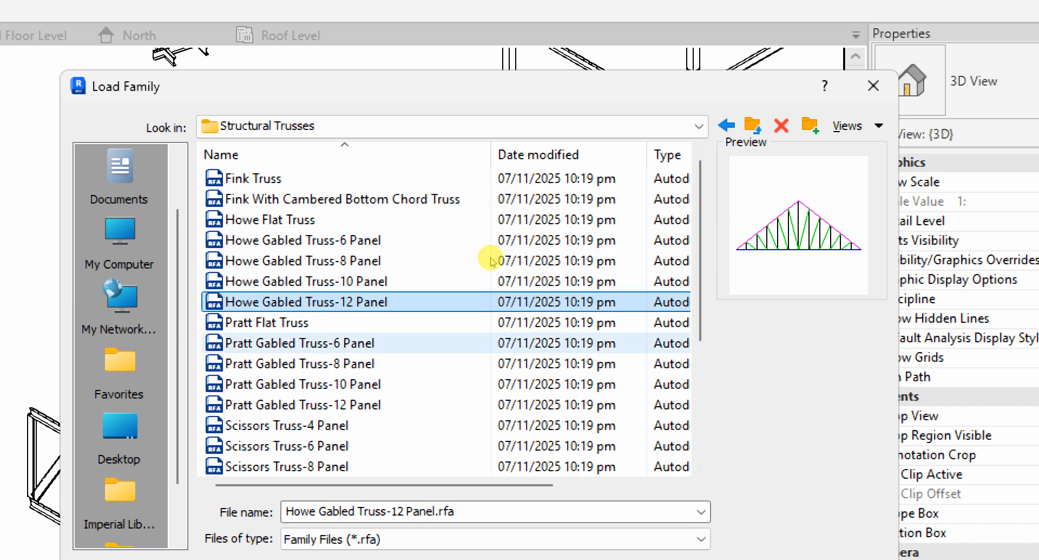
key("Down")
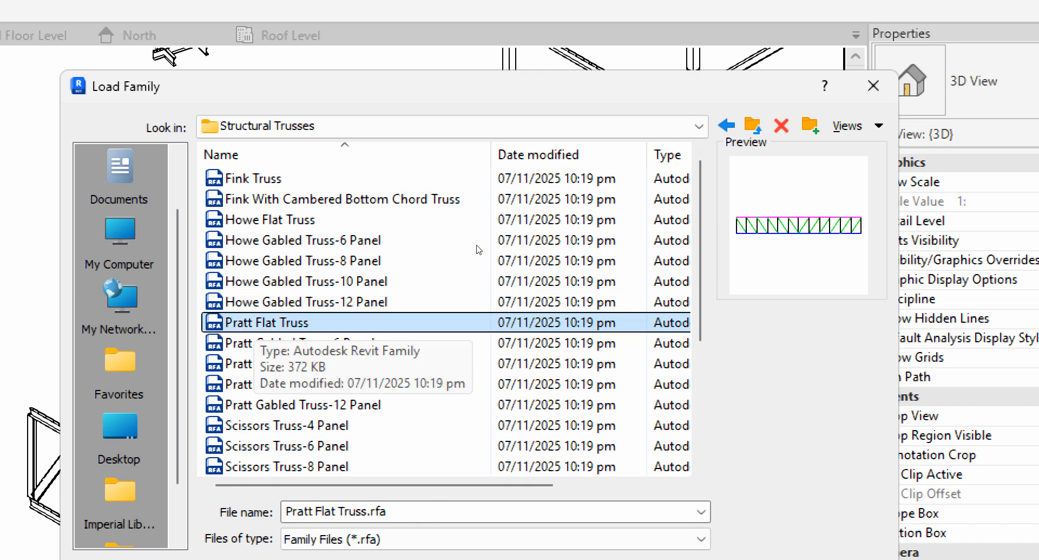
key("Down")
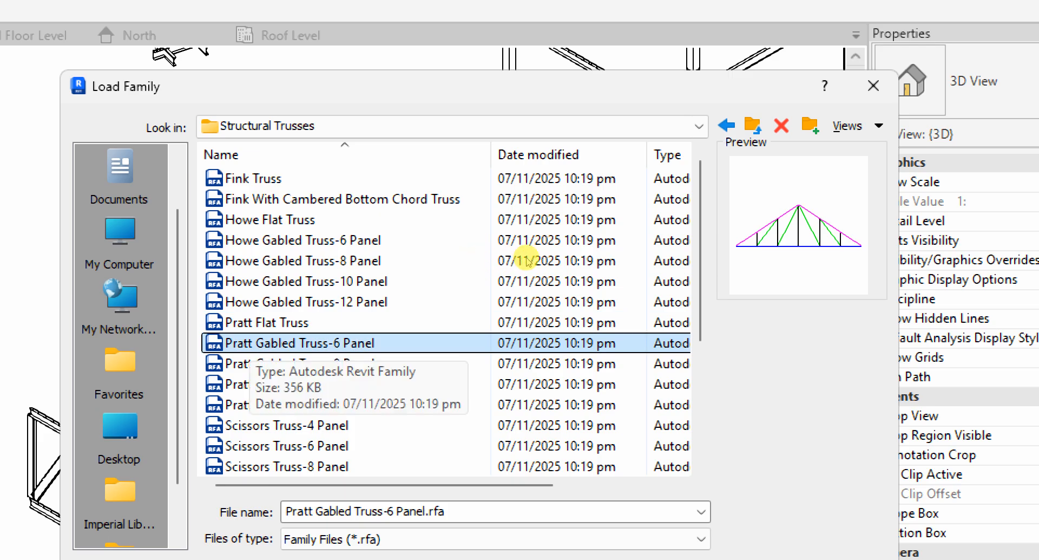
key("Down")
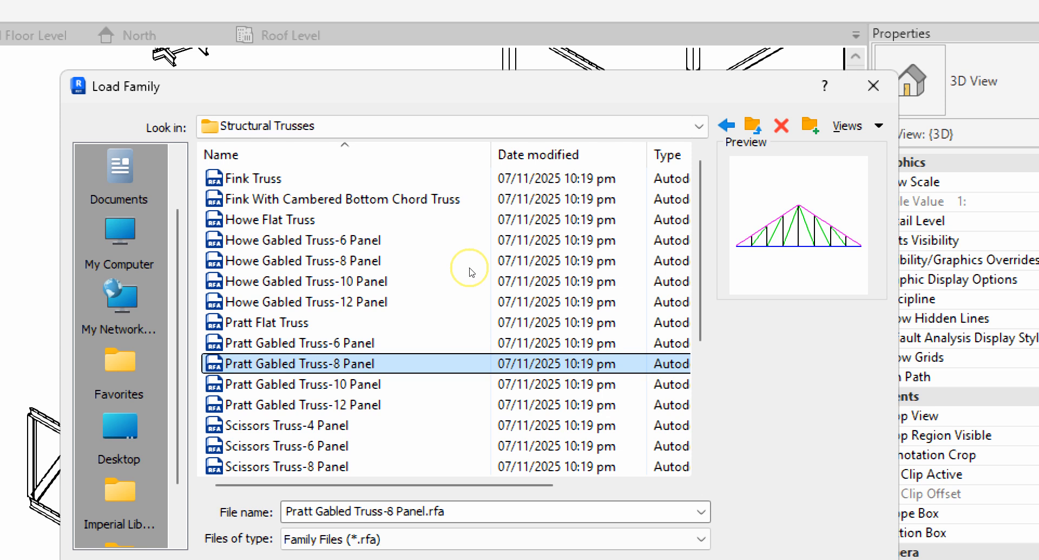
- Preview the Warren Truss-7 Panel and 9 Panel families and the 6 and 14 panel Warren With Cambered Top Chord trusses
scroll(498, 274, "down", 3)
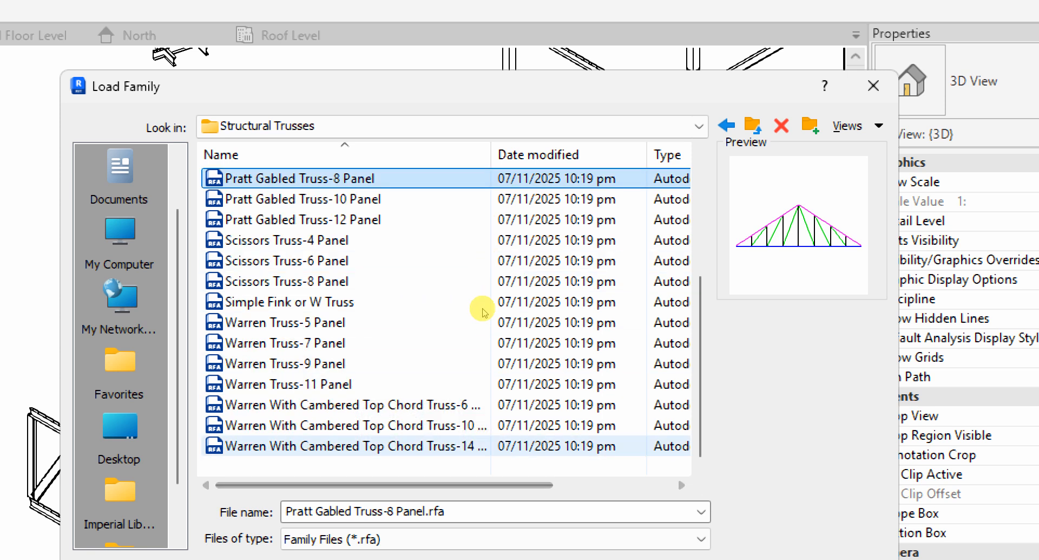
left_click(484, 343)
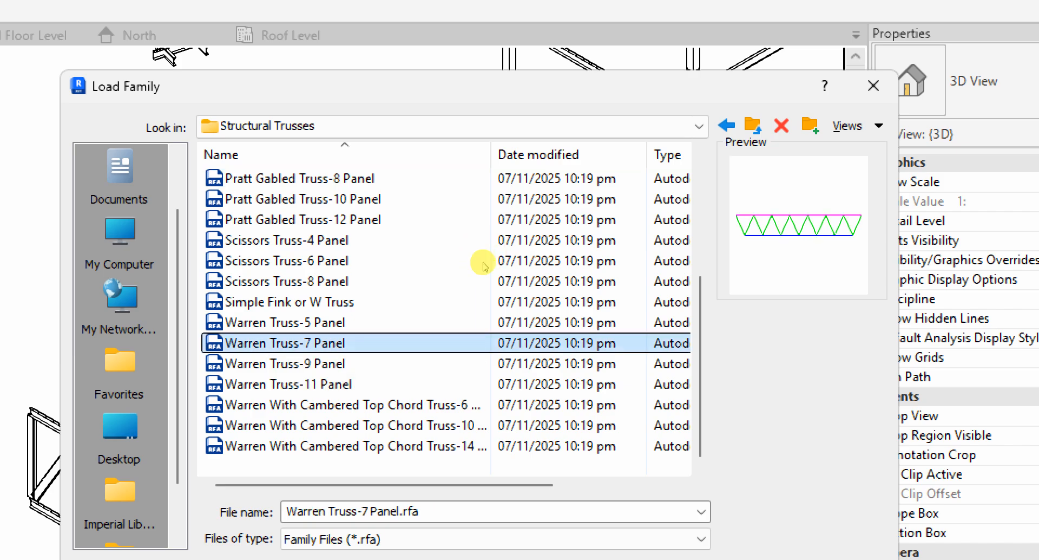
left_click(484, 363)
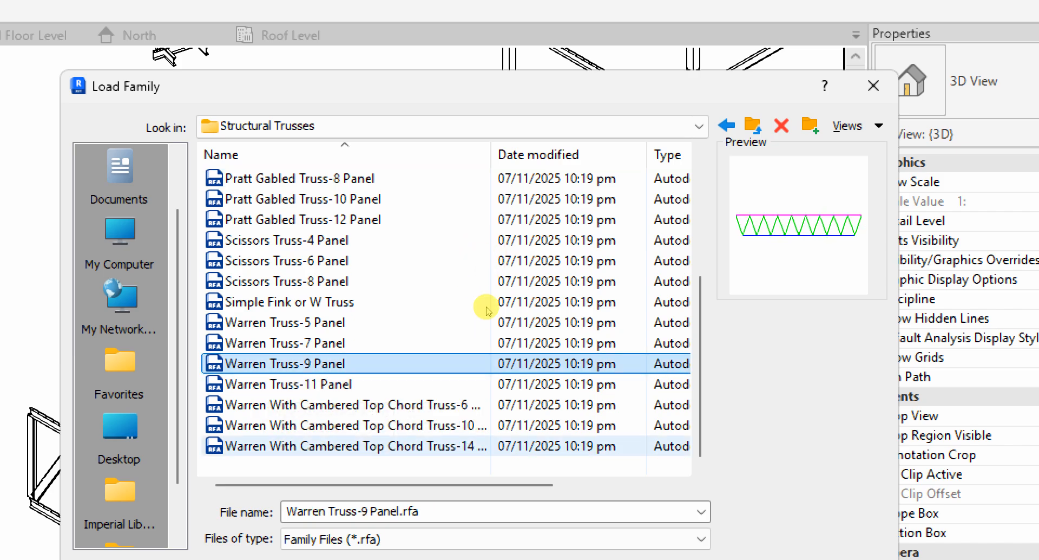
left_click(482, 405)
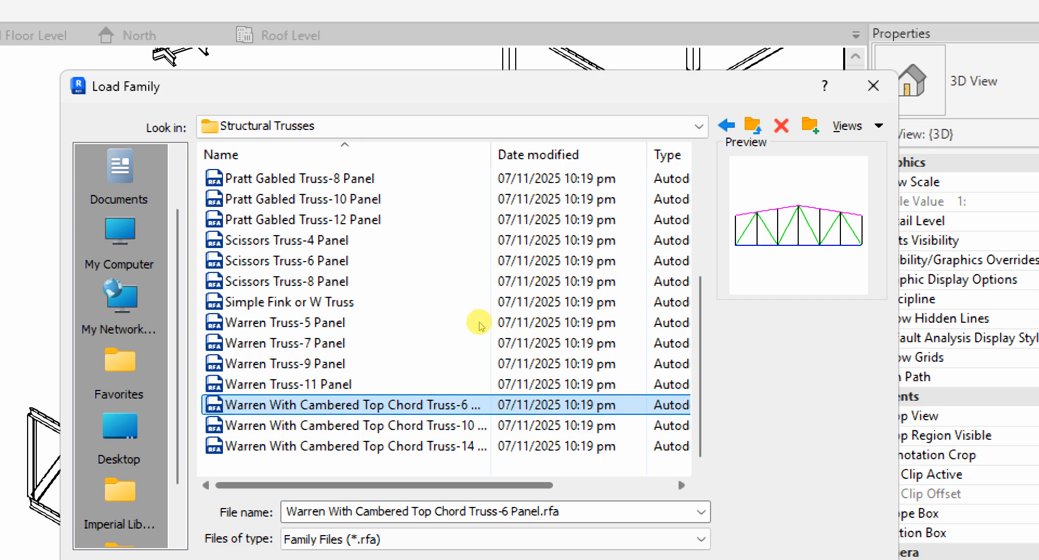
left_click(479, 445)
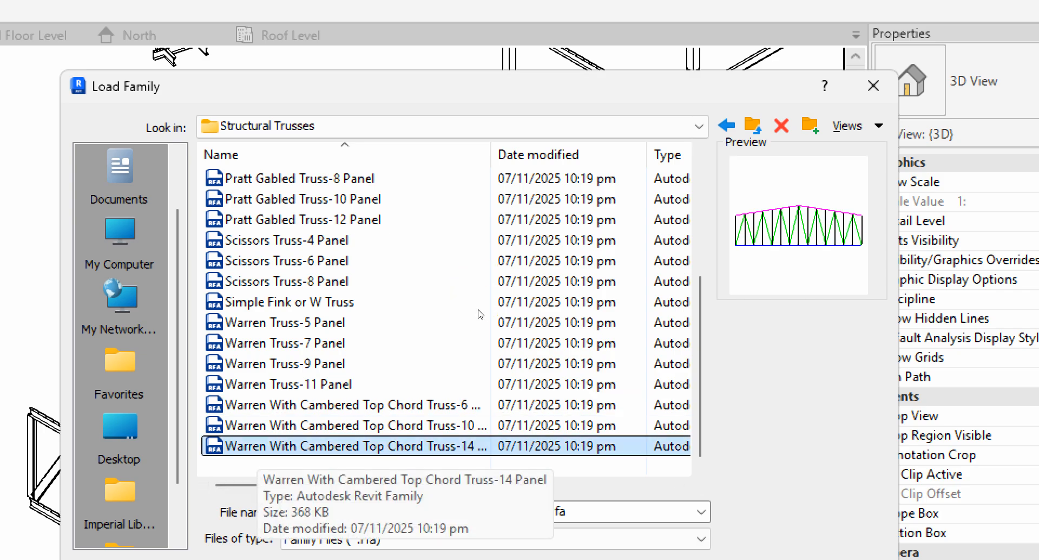
- Look through the whole list of truss families available in the Structural Trusses folder
scroll(472, 297, "up", 3)
scroll(470, 276, "down", 3)
scroll(471, 274, "up", 3)
scroll(475, 230, "down", 3)
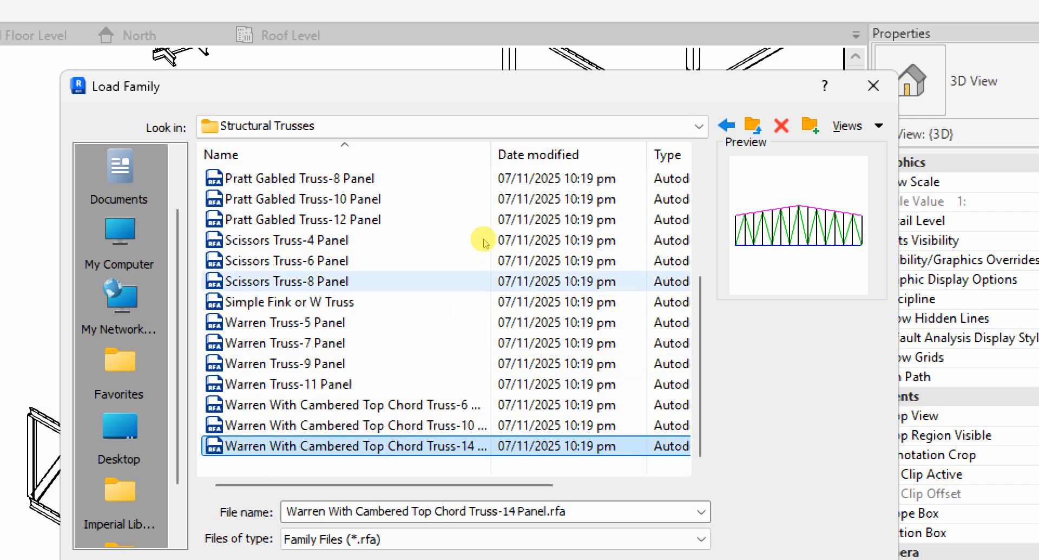
scroll(486, 264, "up", 3)
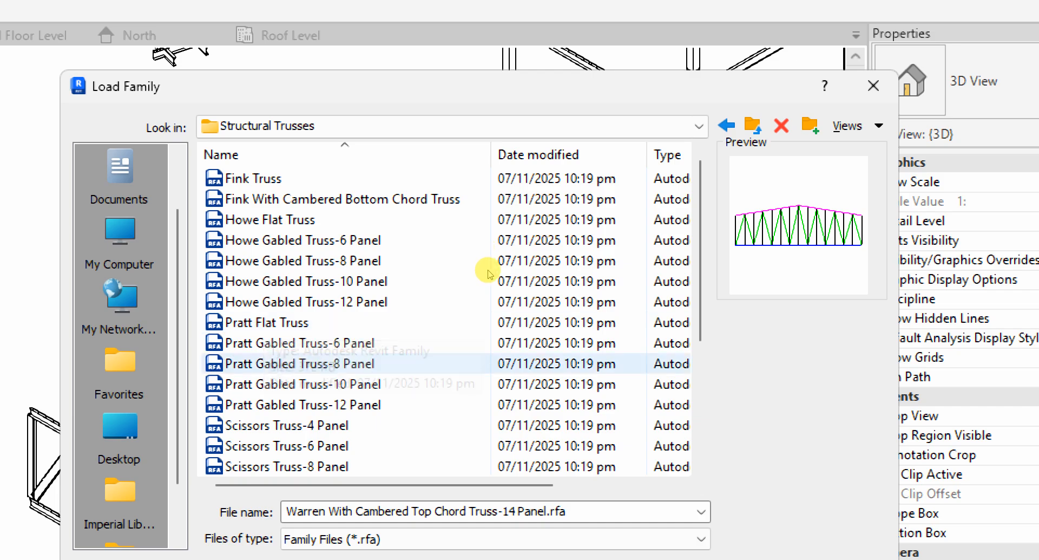
scroll(483, 255, "down", 2)
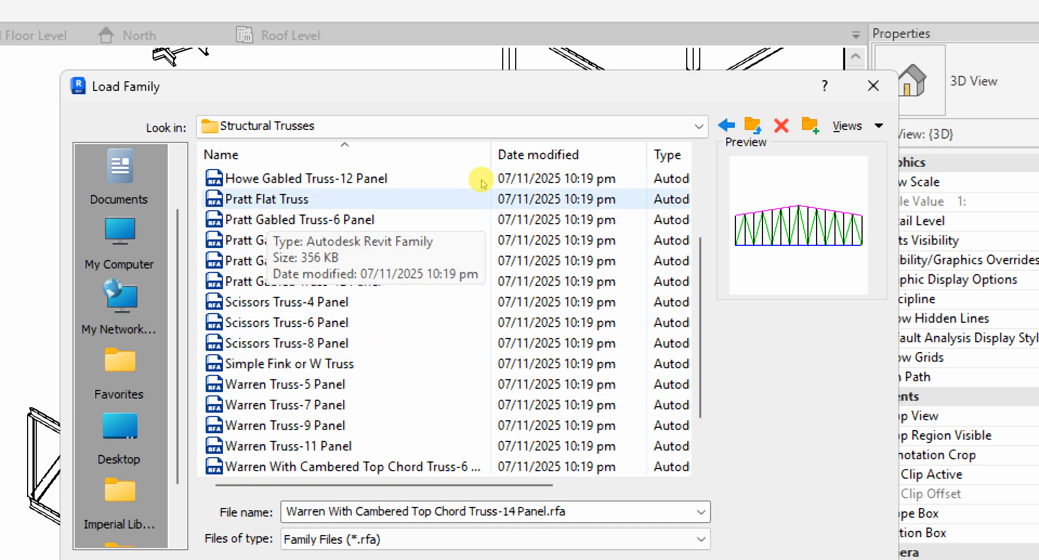
scroll(476, 297, "down", 1)
scroll(479, 301, "up", 3)
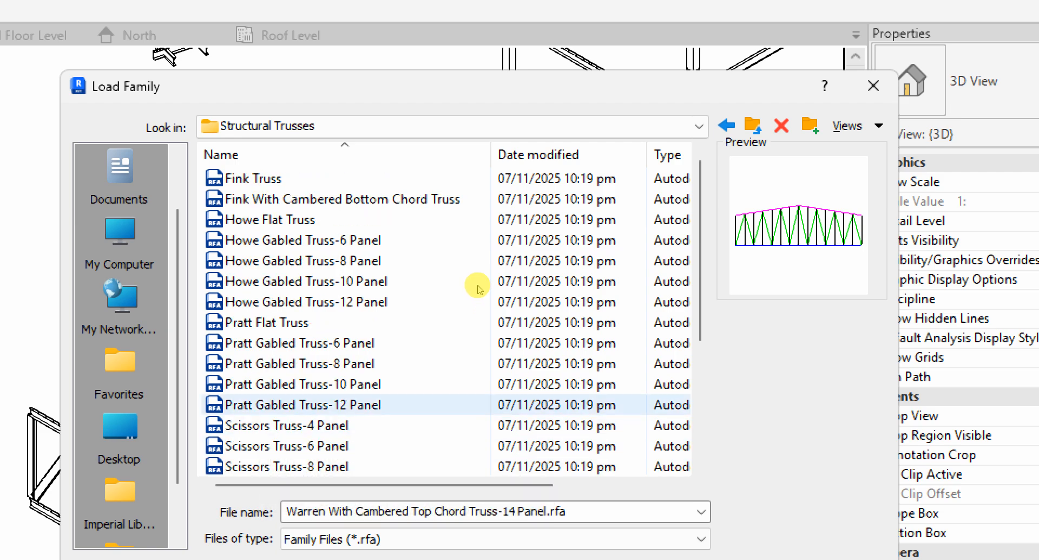
scroll(480, 281, "down", 3)
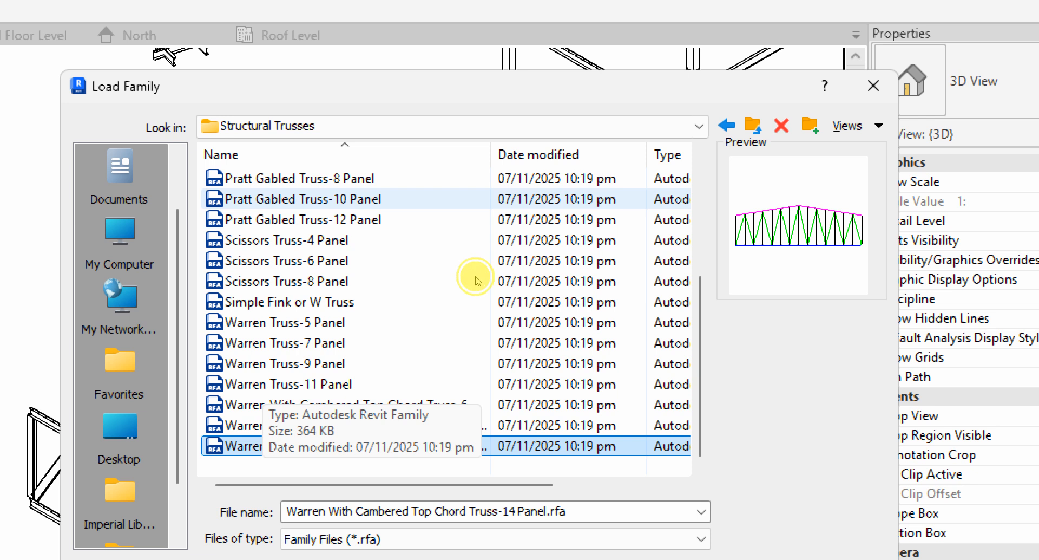
- Check the previews of the Warren Truss-11 Panel and Howe Flat Truss families
key("Up")
key("Up")
key("Up")
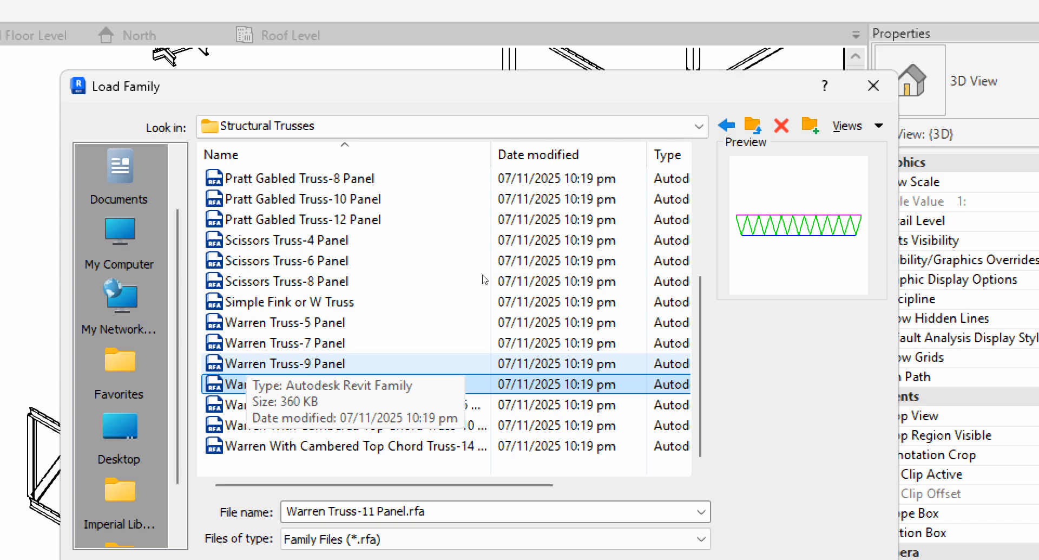
scroll(485, 280, "up", 3)
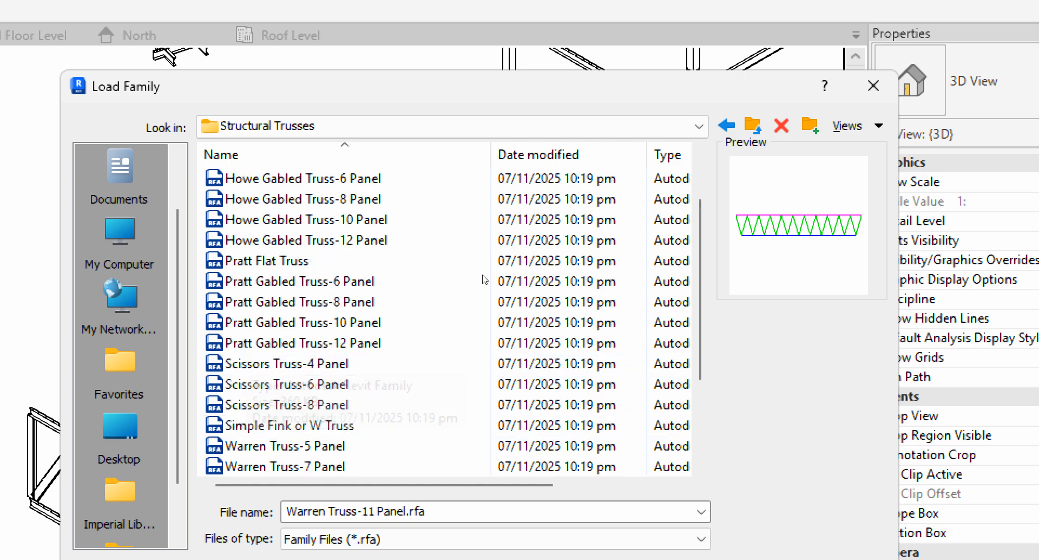
left_click(478, 178)
left_click(480, 198)
left_click(487, 219)
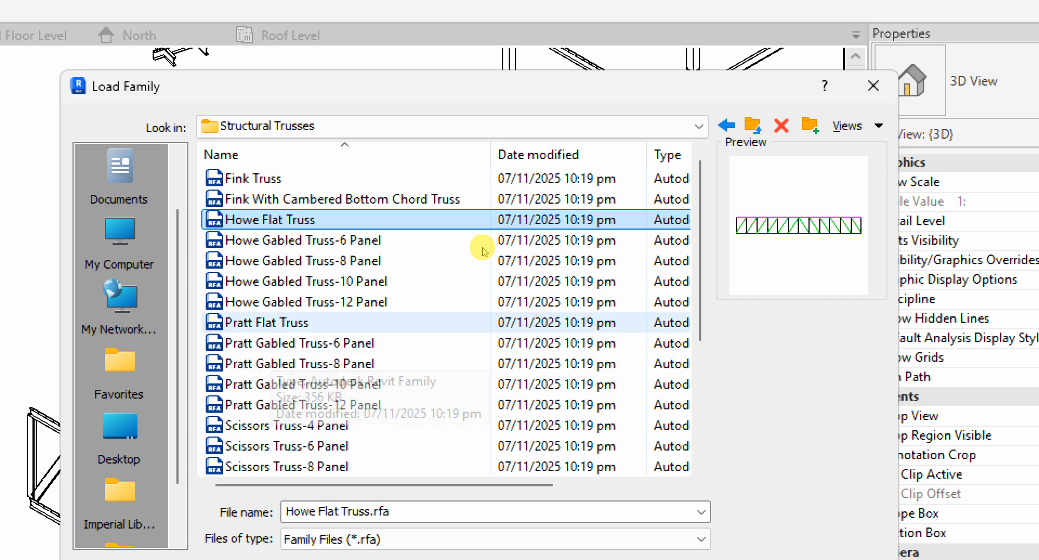
- Compare previews of the Scissors, Warren and Pratt Gabled trusses, finishing with Pratt Gabled Truss-12 Panel, and return to the UK folder
scroll(481, 249, "down", 3)
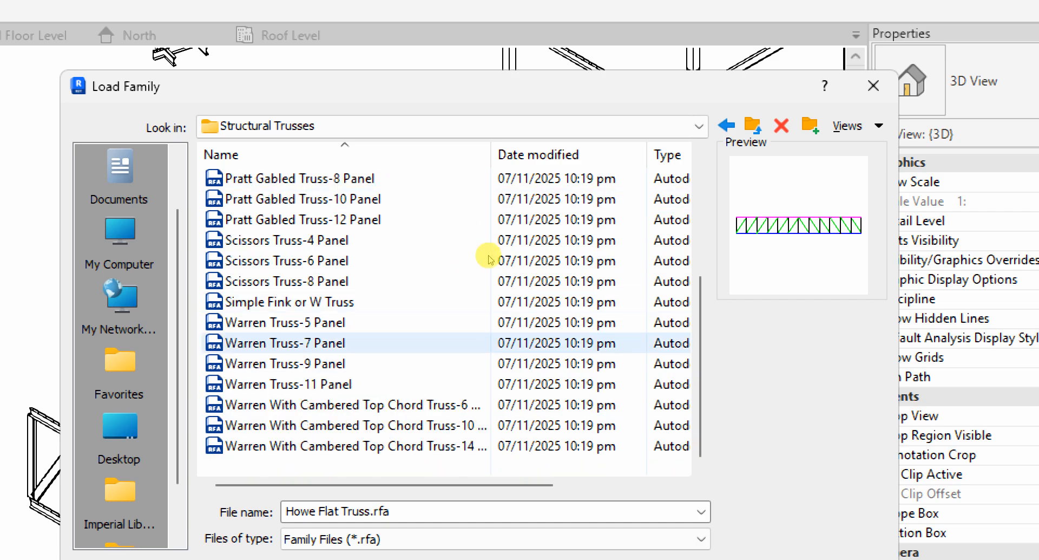
left_click(485, 260)
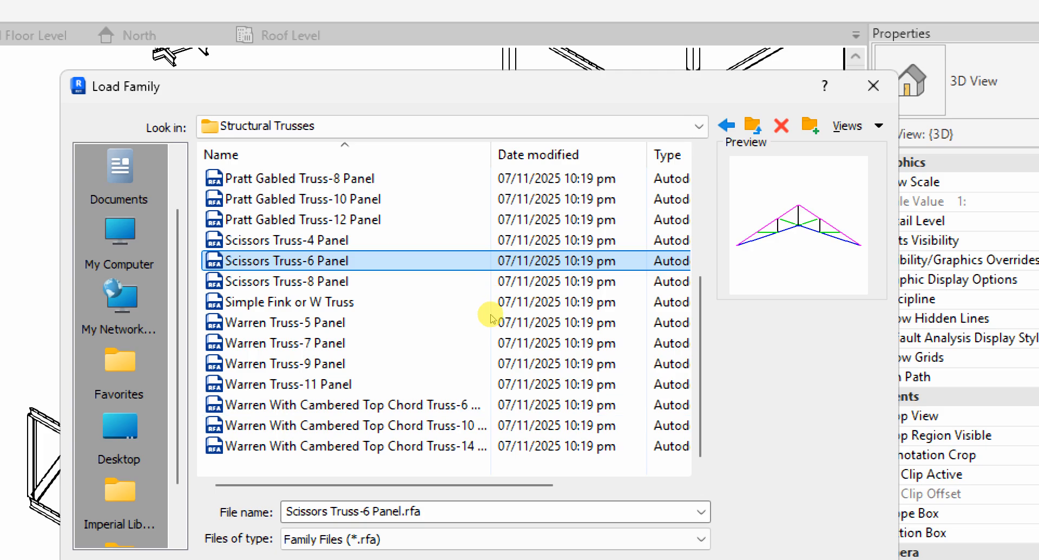
left_click(482, 364)
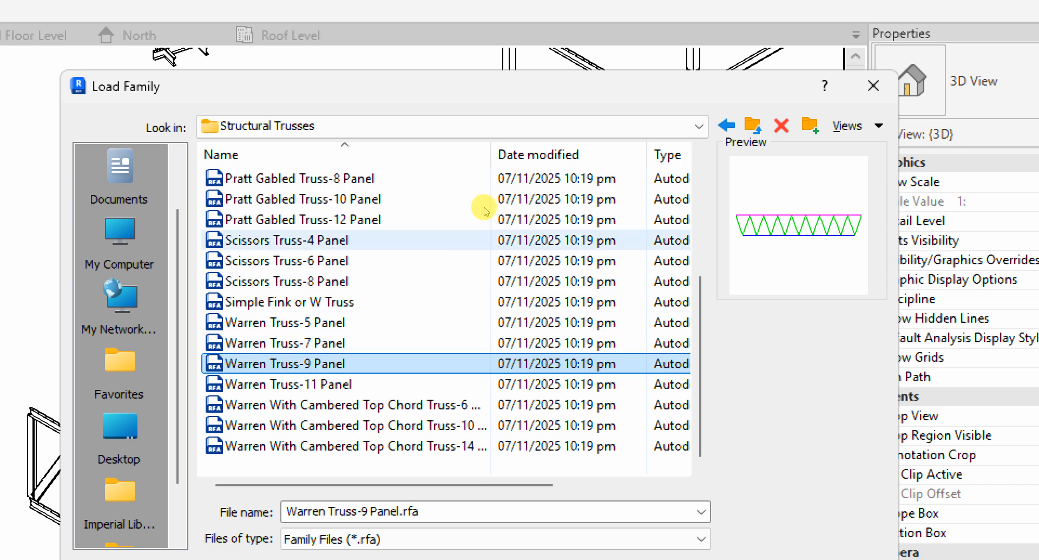
left_click(487, 240)
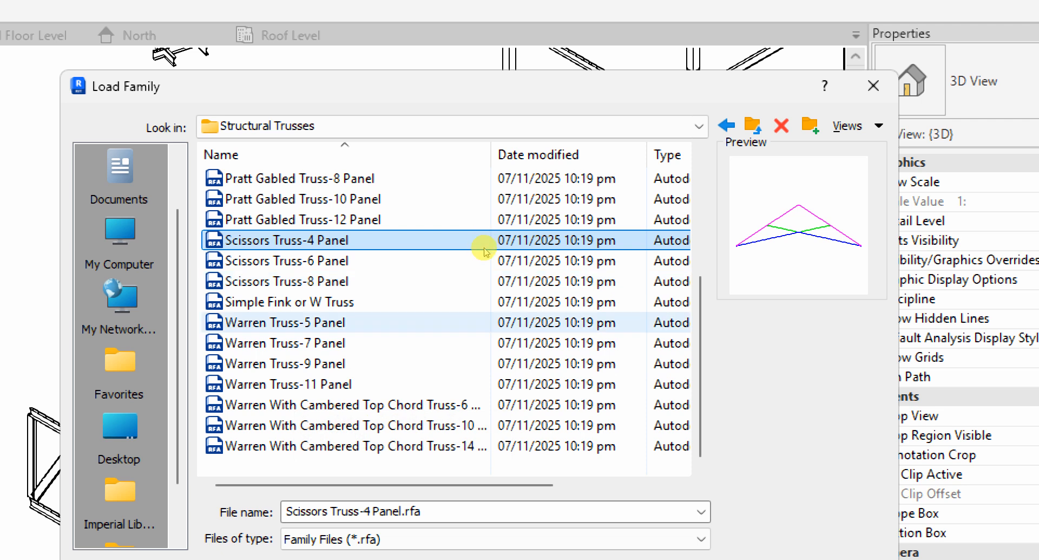
left_click(483, 343)
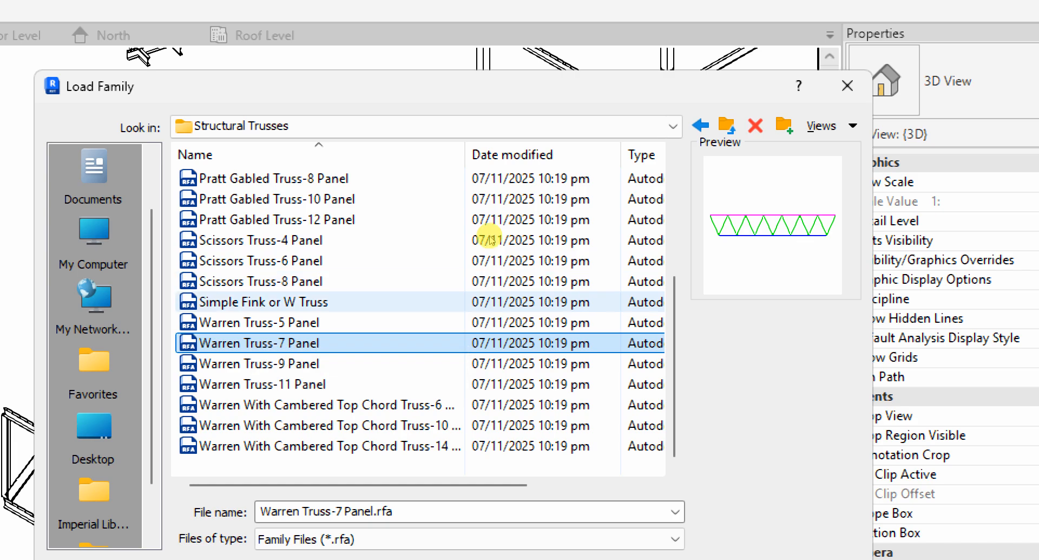
left_click(481, 260)
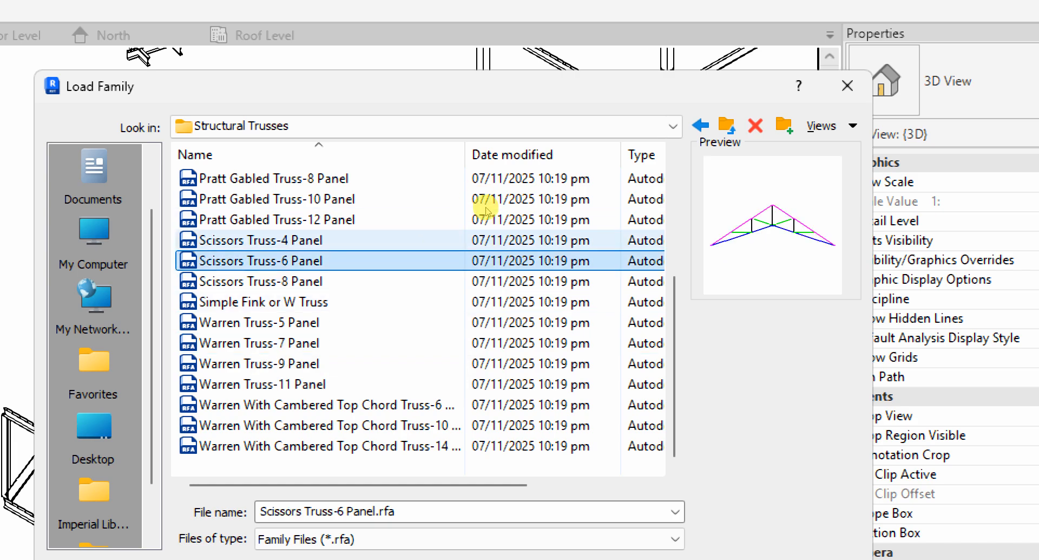
left_click(484, 200)
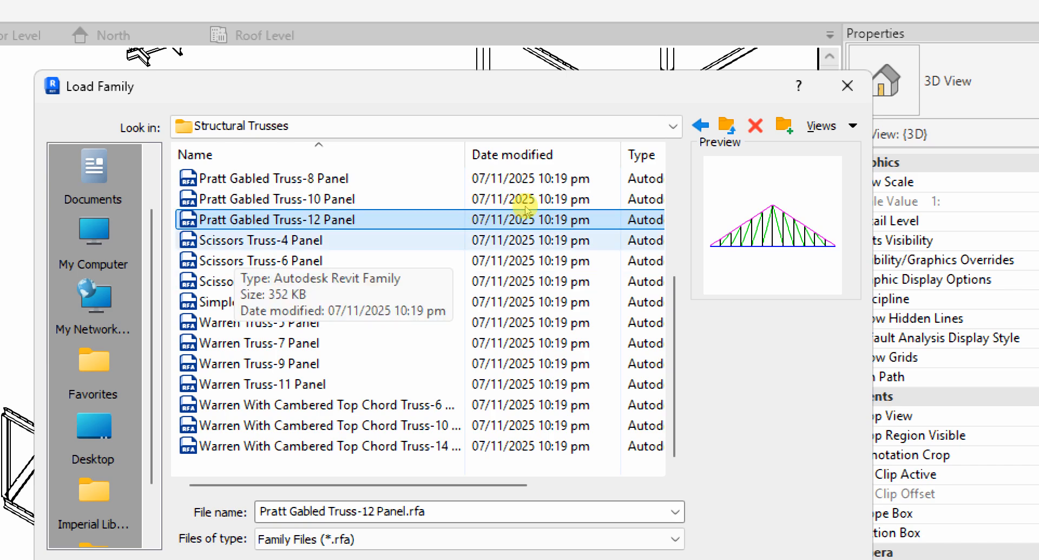
left_click(727, 125)
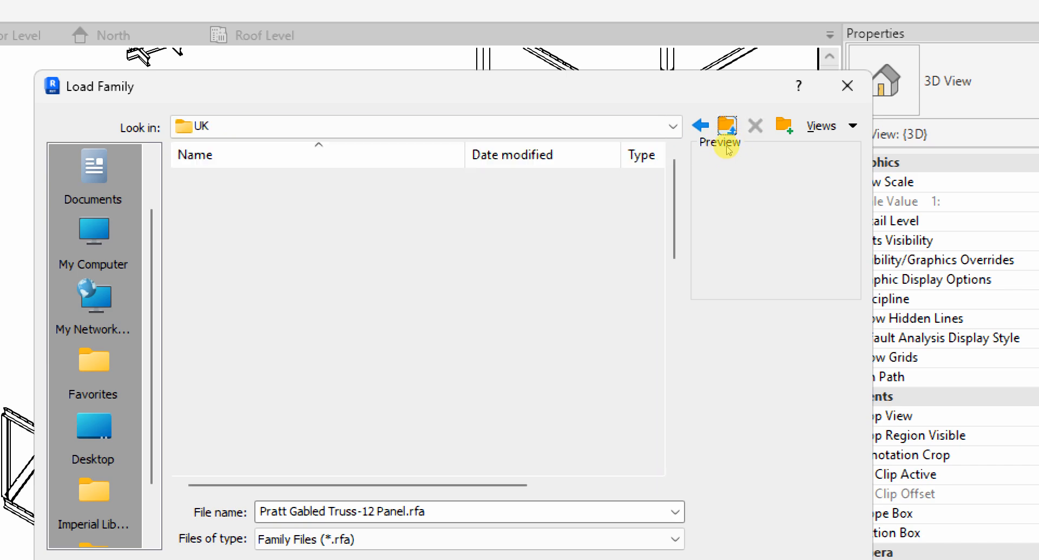
- Go up to the Libraries folder and reopen the UK folder of the English family library
left_click(727, 124)
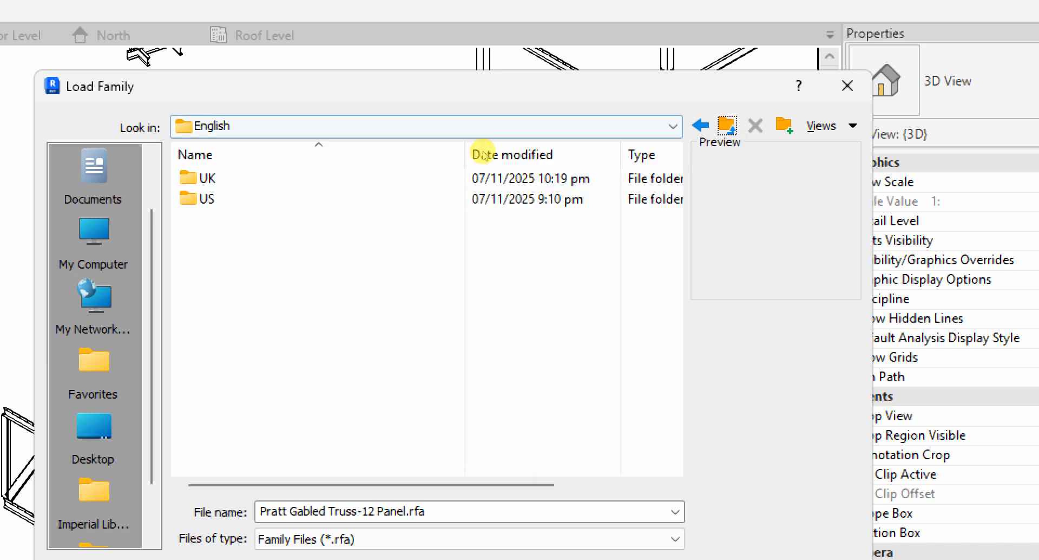
left_click(726, 127)
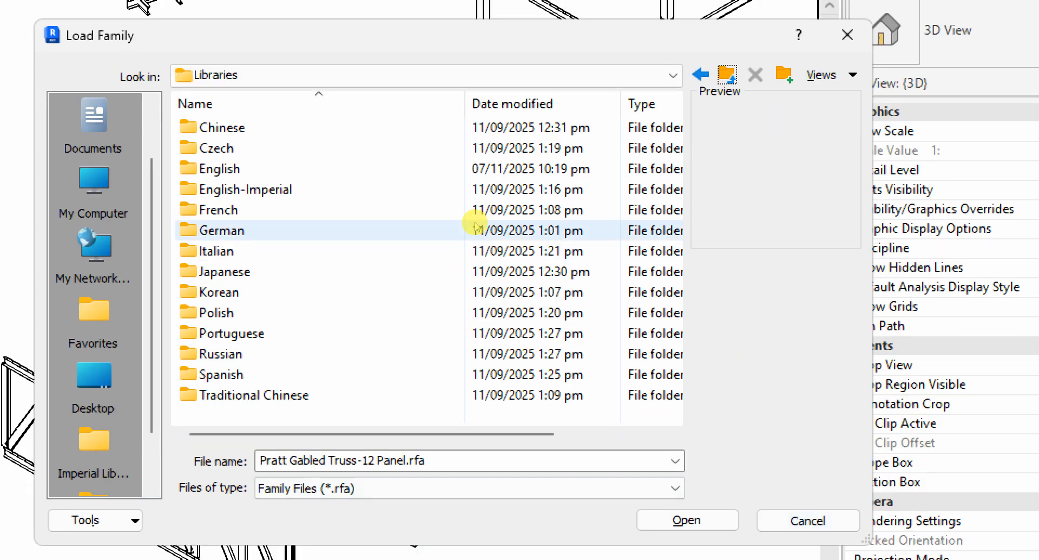
double_click(476, 172)
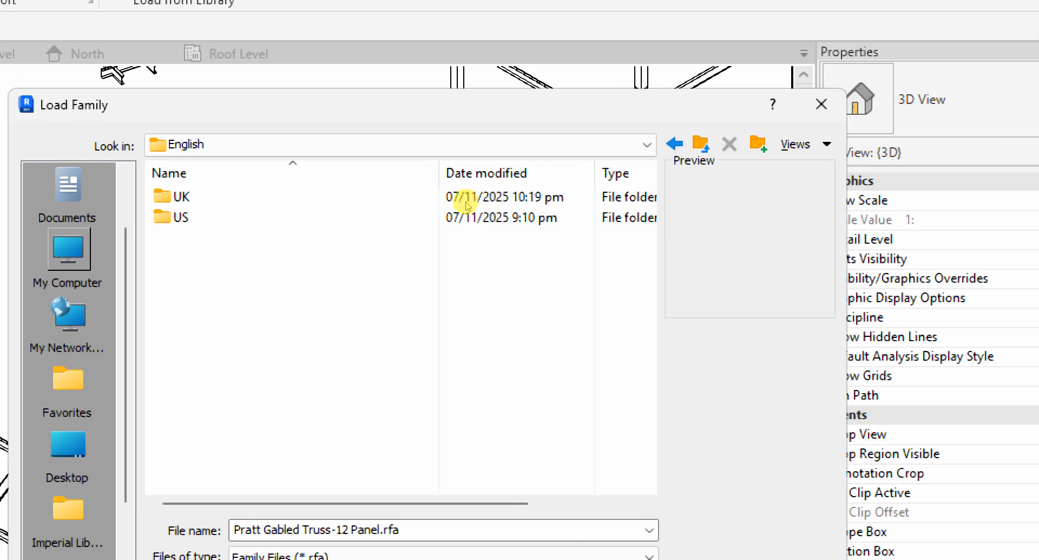
double_click(470, 188)
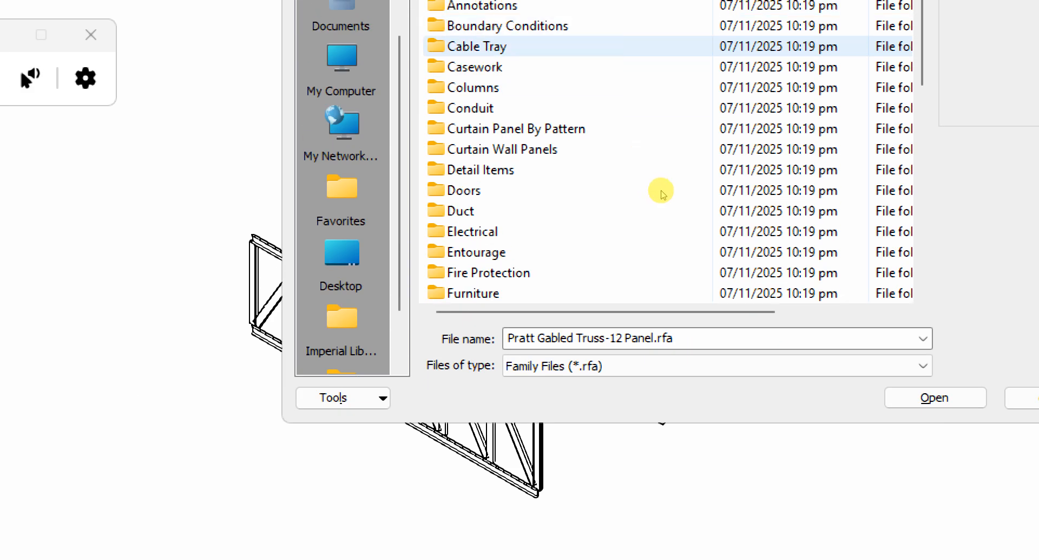
- Load the Howe Gabled Truss-8 Panel family from the UK Structural Trusses folder
scroll(323, 411, "down", 2)
scroll(597, 234, "down", 7)
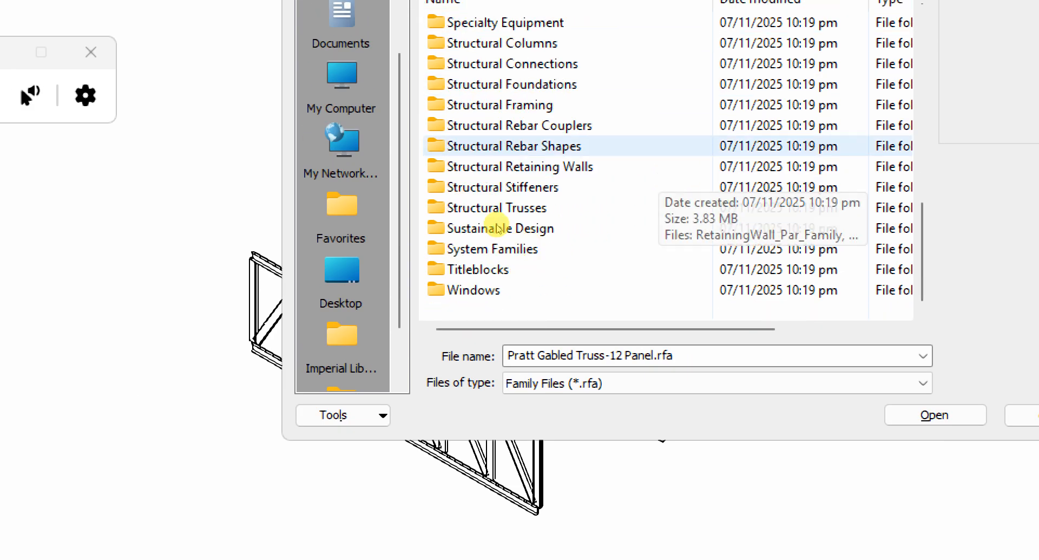
double_click(497, 264)
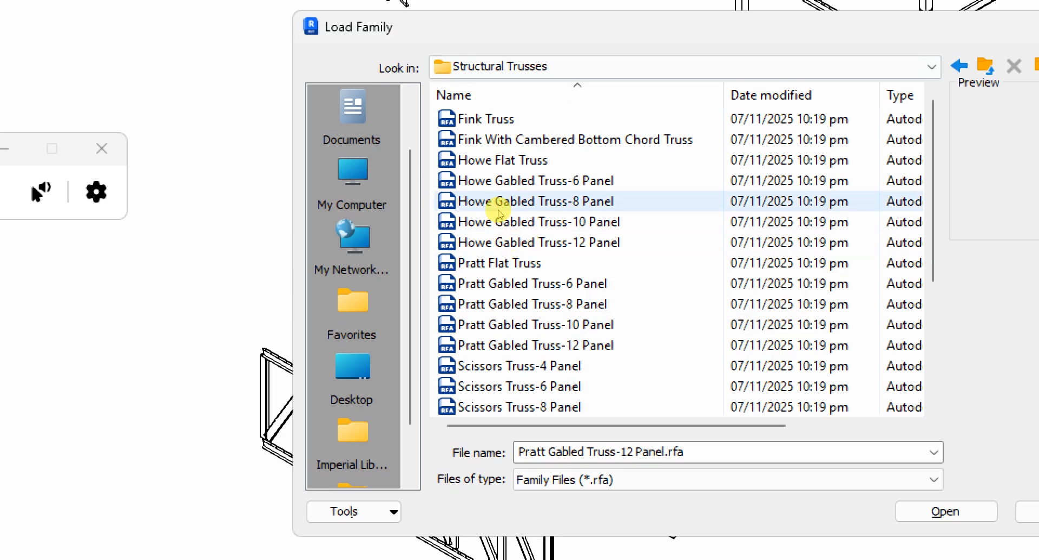
left_click(498, 208)
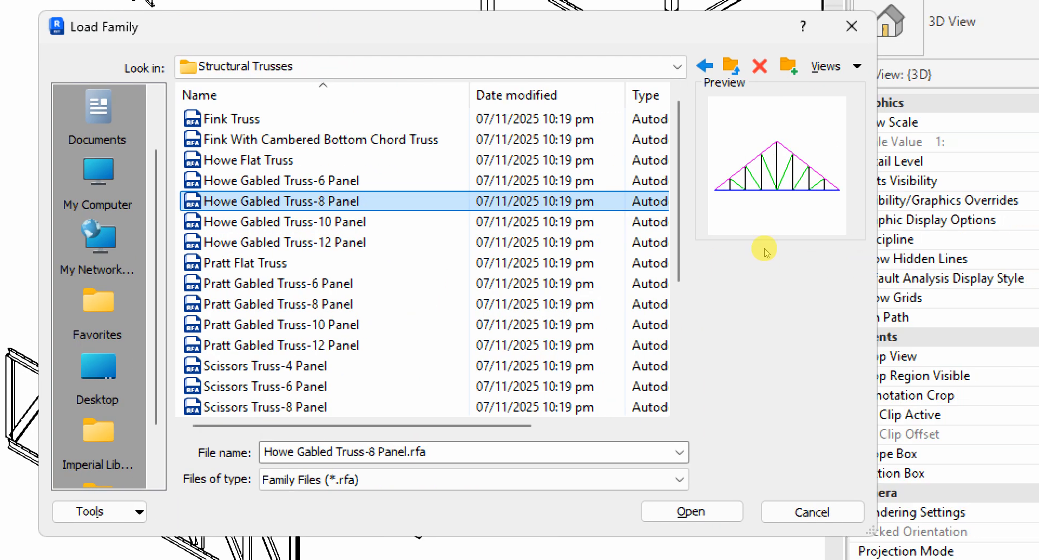
key("Return")
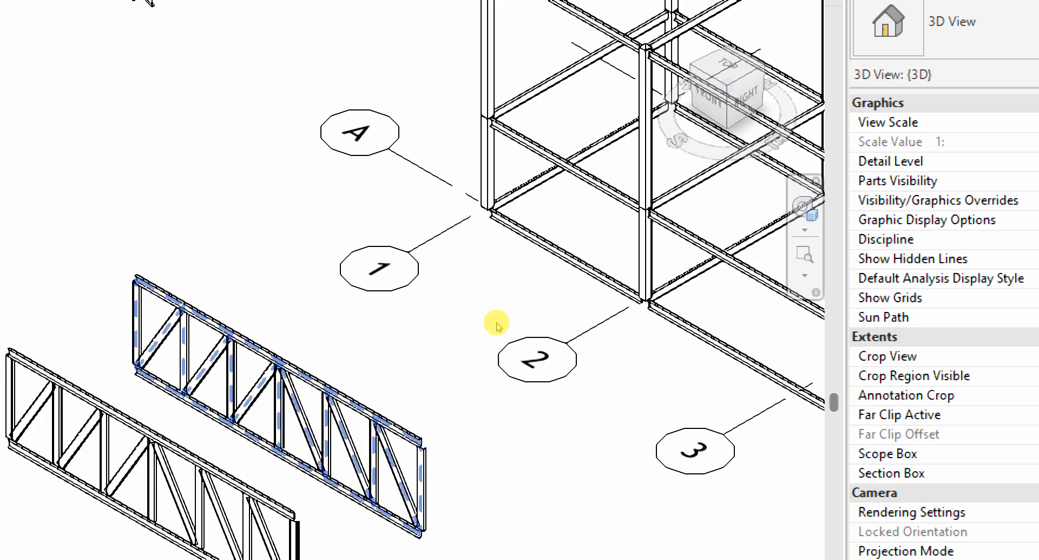
- Change the outer flat truss, the one farther from the frame, to the Howe Gabled Truss-8 Panel Standard type
scroll(465, 330, "down", 2)
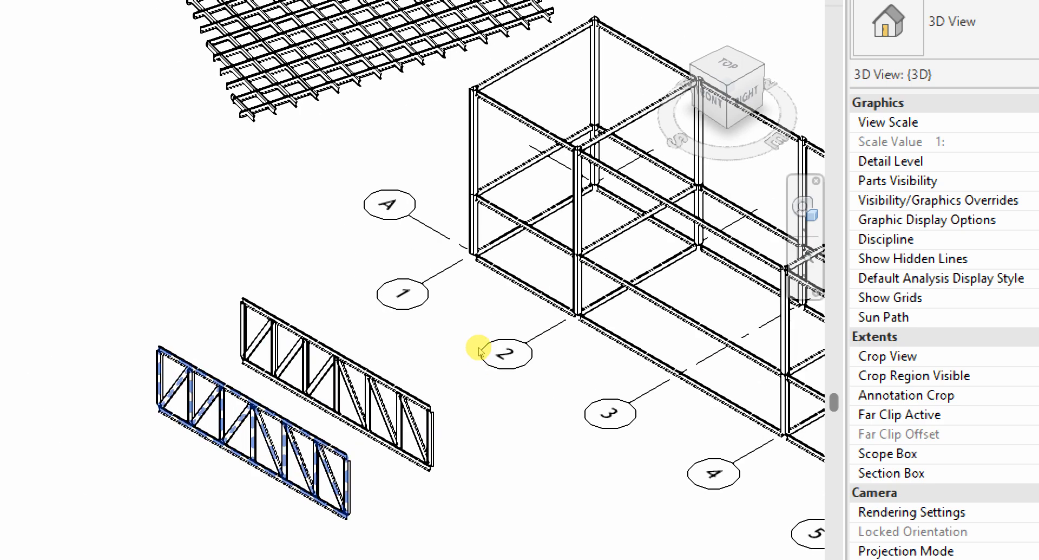
left_click(477, 344)
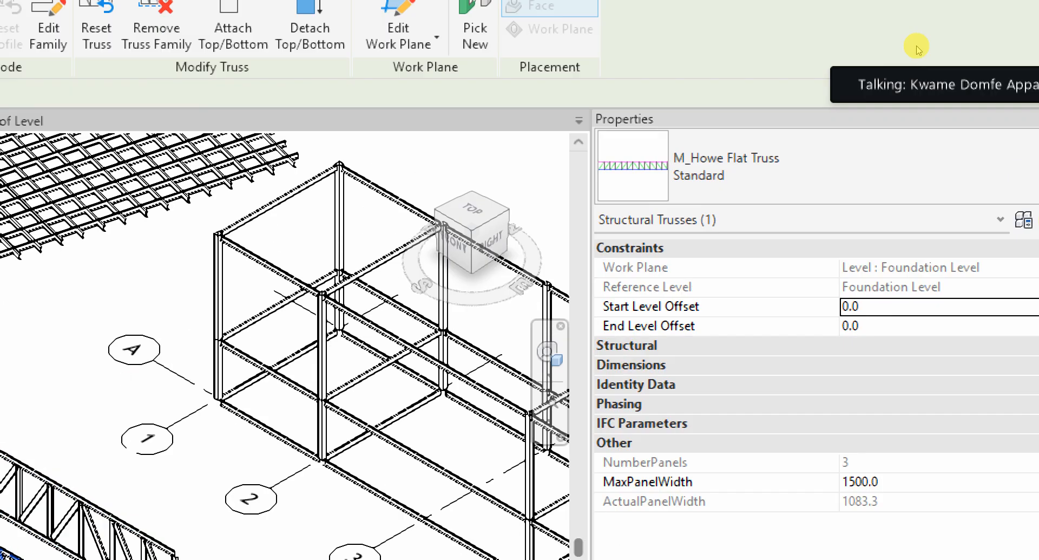
left_click(937, 135)
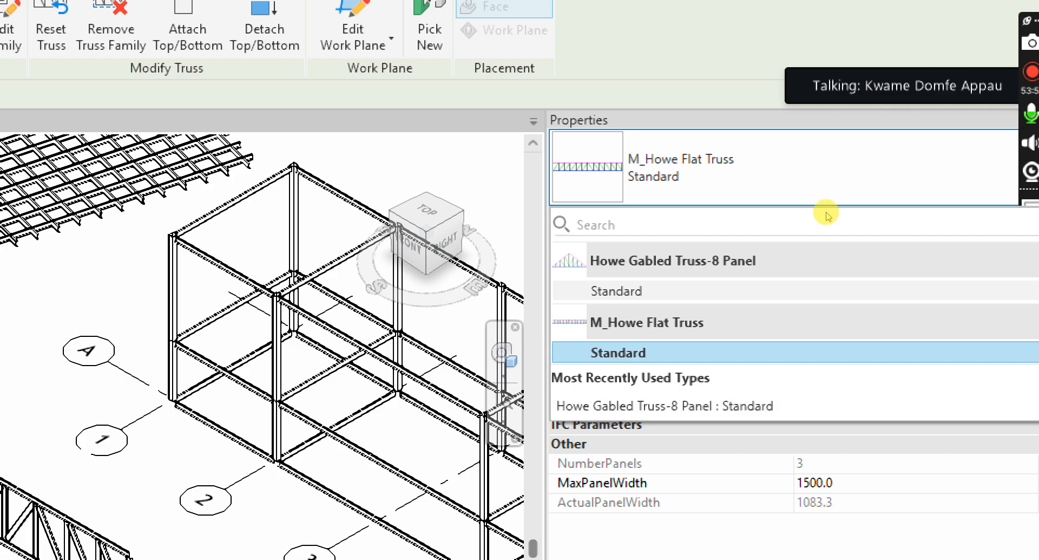
left_click(821, 192)
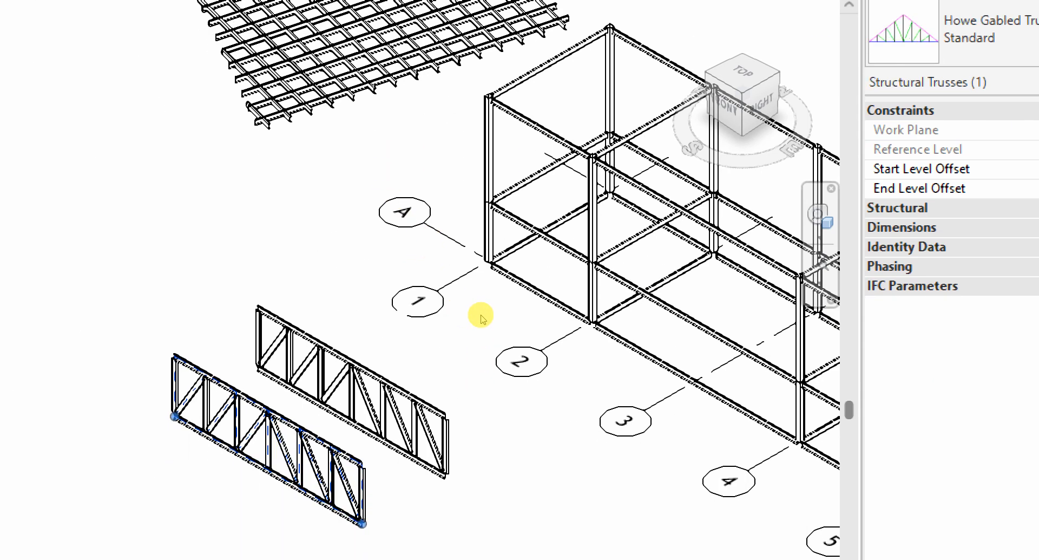
left_click(477, 381)
- Examine the gabled truss's chords, posts and diagonals up close and compare it with the flat truss behind it
scroll(472, 368, "up", 5)
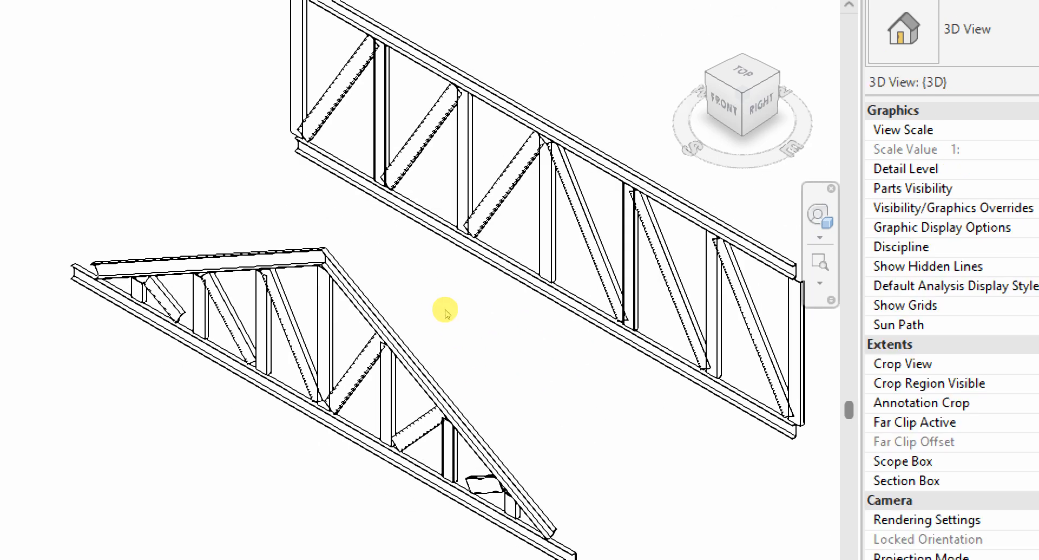
scroll(536, 271, "down", 3)
scroll(482, 281, "up", 4)
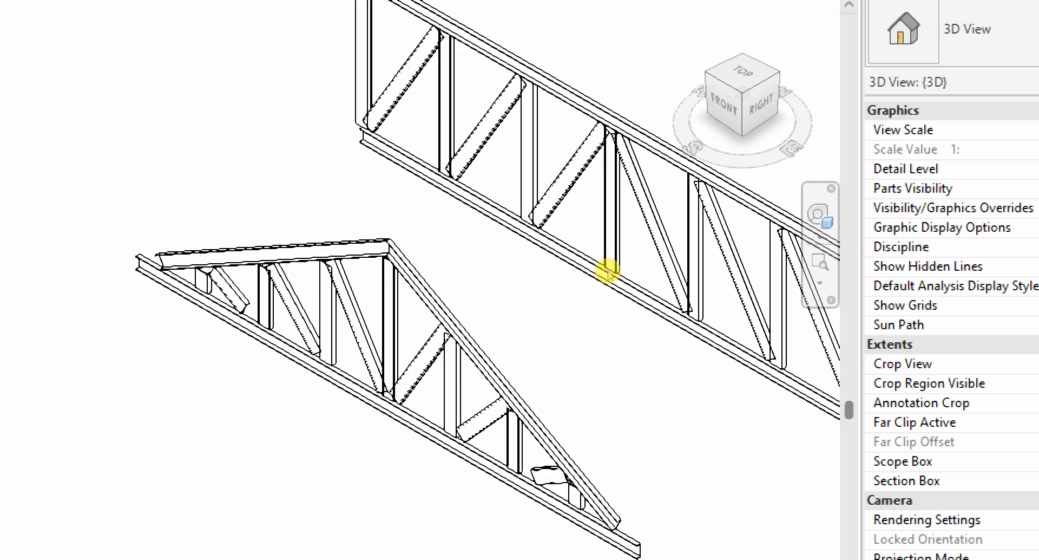
scroll(430, 255, "up", 4)
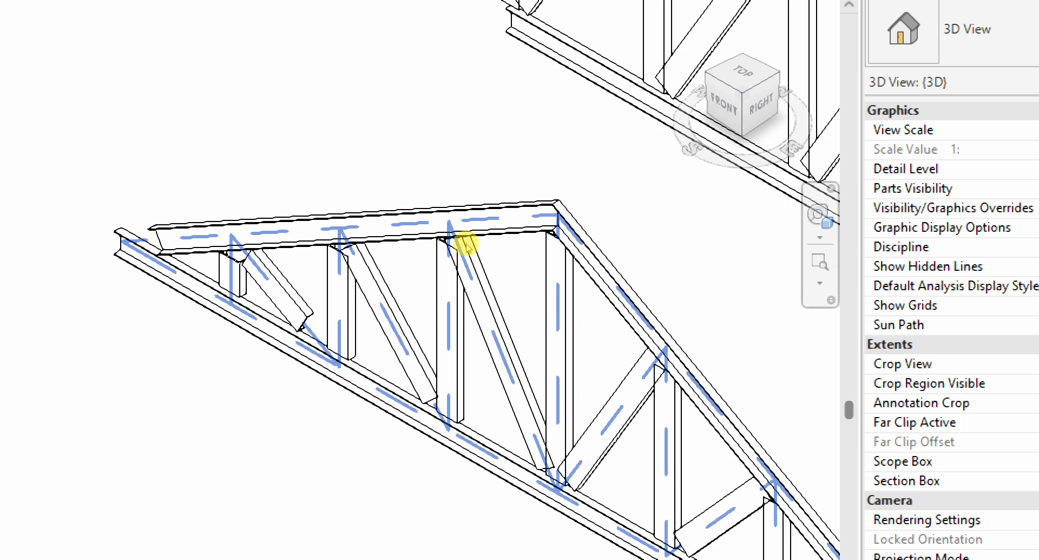
scroll(465, 244, "down", 2)
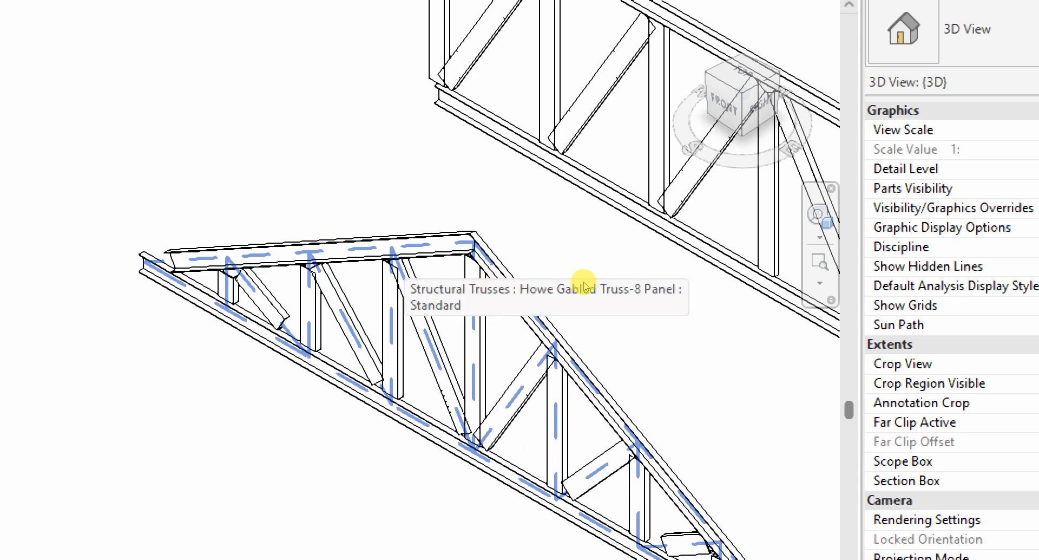
scroll(589, 301, "up", 4)
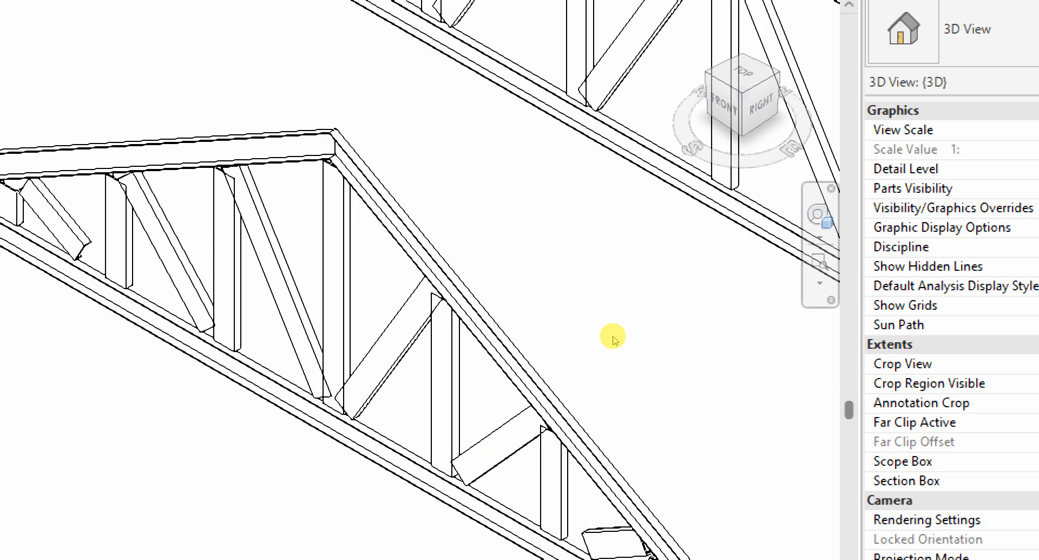
scroll(567, 301, "down", 4)
scroll(495, 291, "down", 3)
scroll(495, 291, "up", 2)
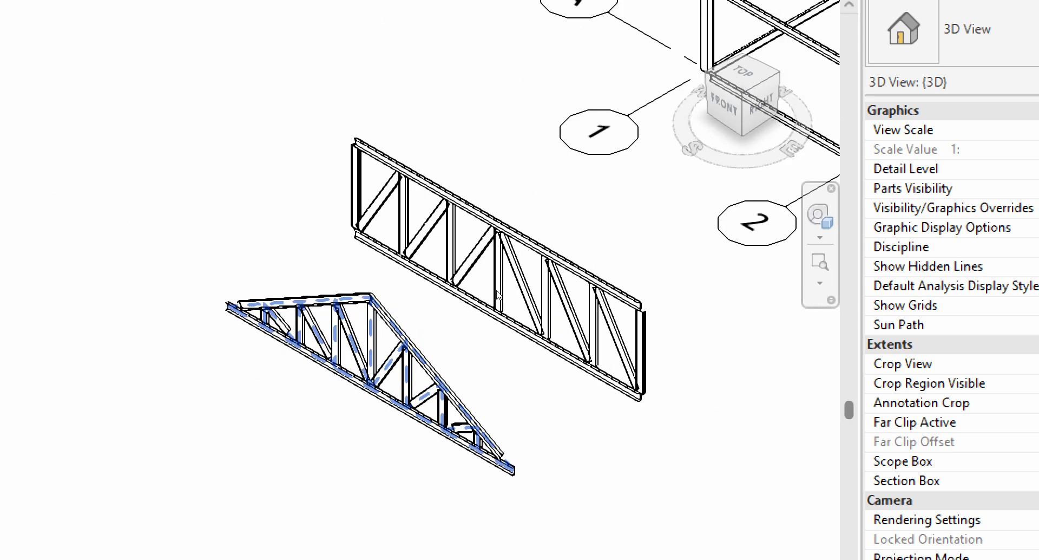
scroll(529, 282, "down", 2)
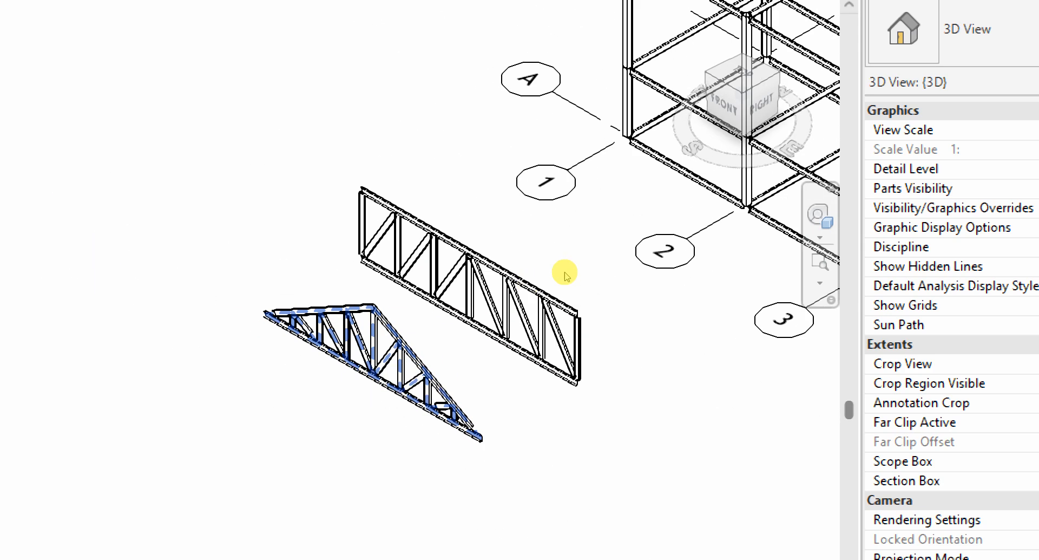
- Create a similar Howe Gabled Truss-8 Panel about 32000 mm long, parallel to the existing trusses on the side away from the frame
scroll(529, 284, "down", 2)
left_click(533, 273)
left_click(498, 223)
right_click(498, 223)
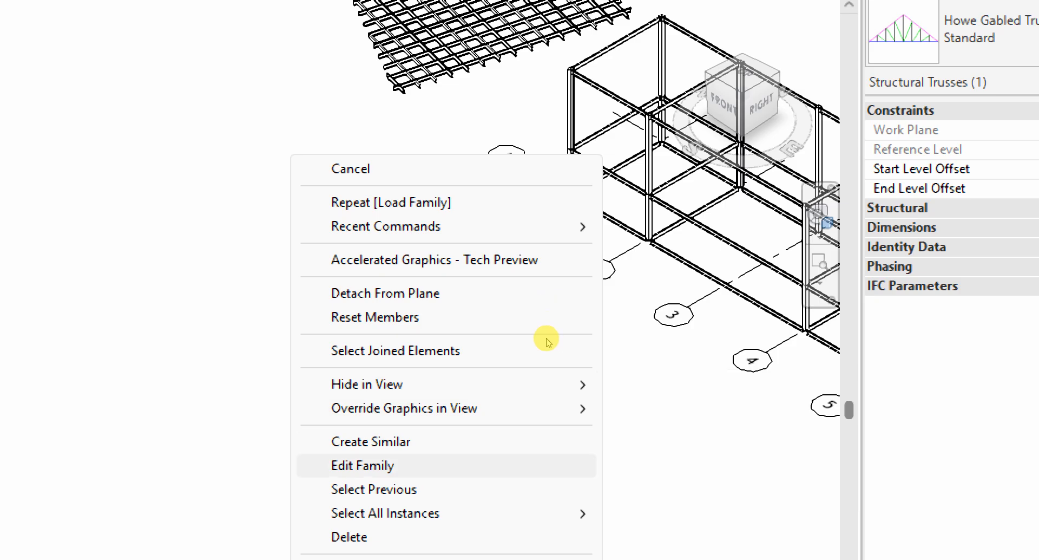
key("Escape")
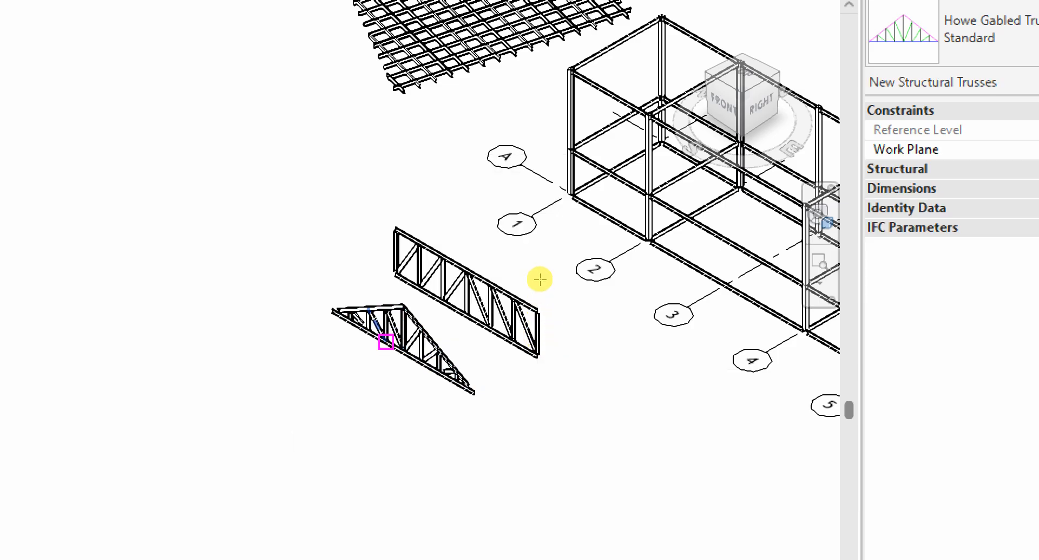
scroll(580, 294, "down", 4)
left_click(501, 276)
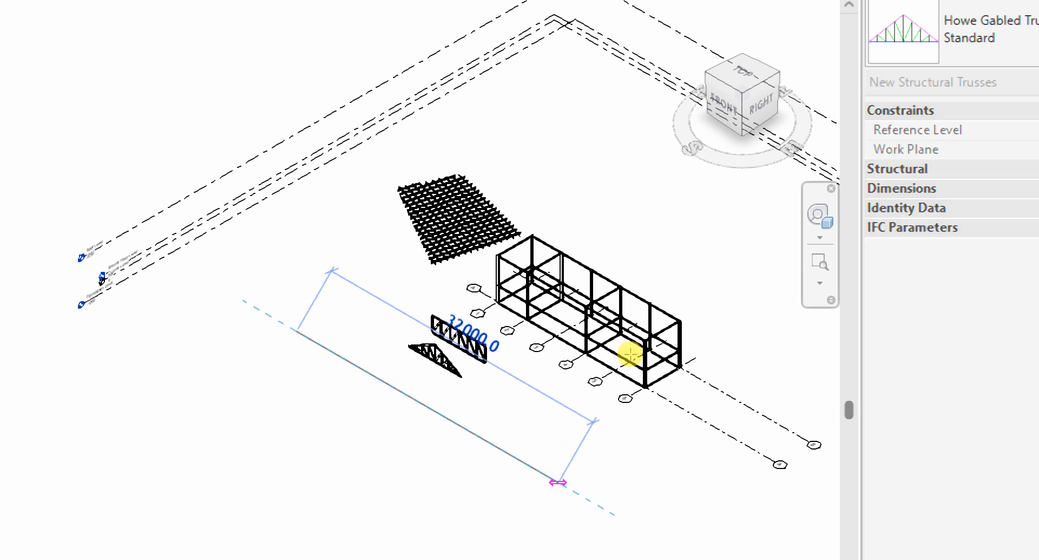
left_click(528, 232)
right_click(527, 232)
left_click(550, 235)
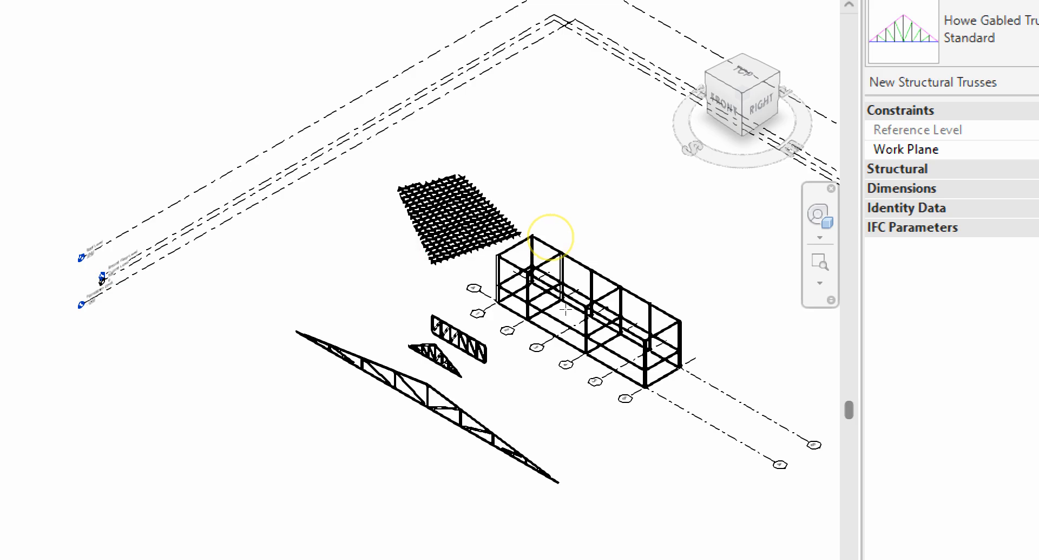
scroll(557, 336, "up", 3)
scroll(566, 265, "up", 2)
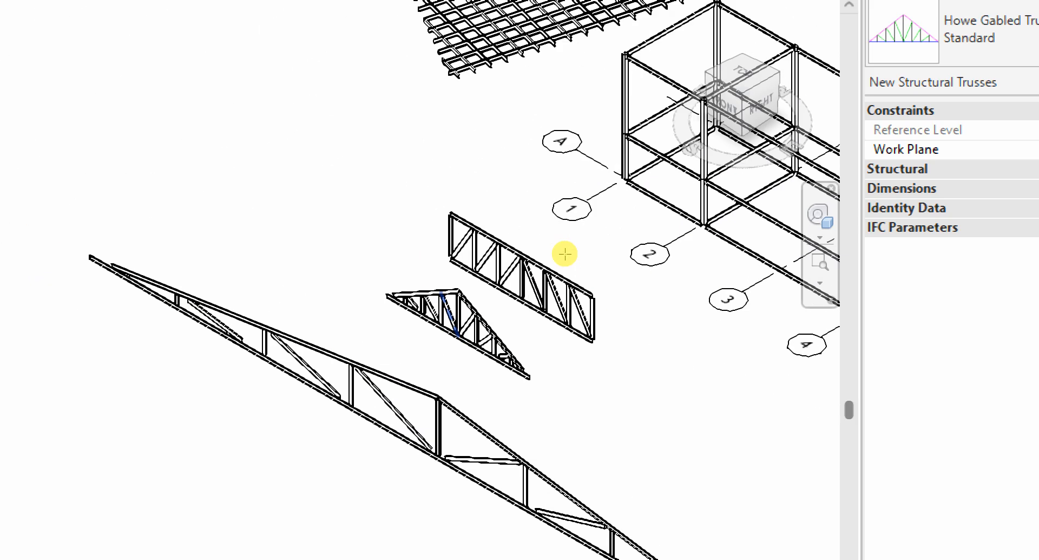
right_click(513, 227)
left_click(551, 251)
- Compare the long gabled truss with the short gabled truss, the flat truss and the steel frame
scroll(541, 282, "down", 4)
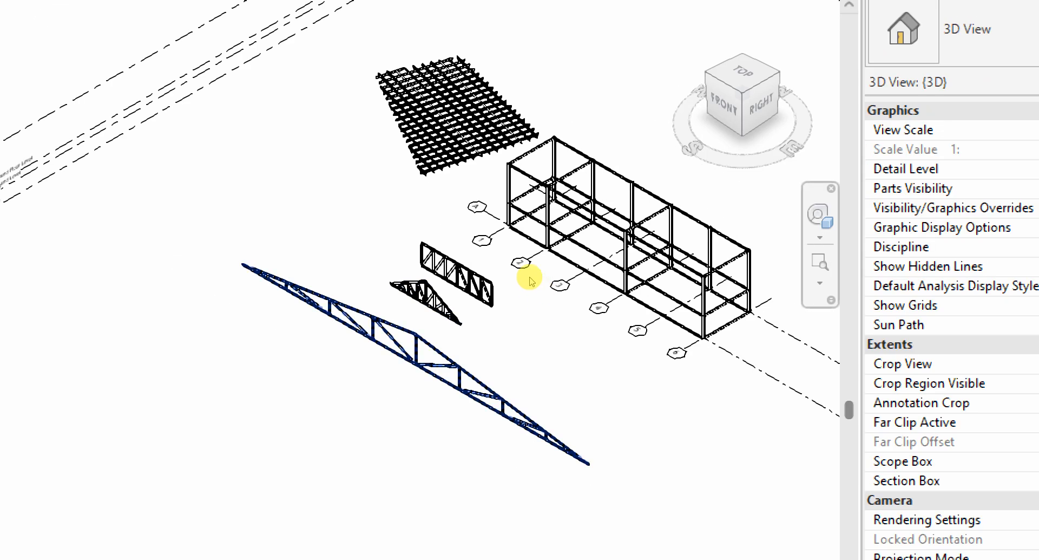
scroll(569, 290, "up", 2)
scroll(610, 310, "up", 1)
scroll(594, 295, "up", 1)
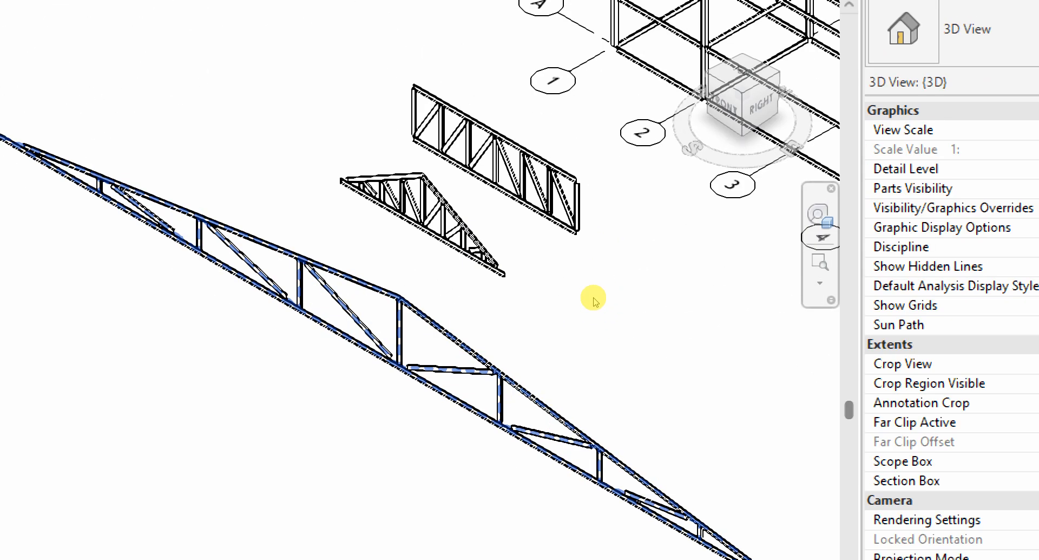
scroll(540, 282, "down", 1)
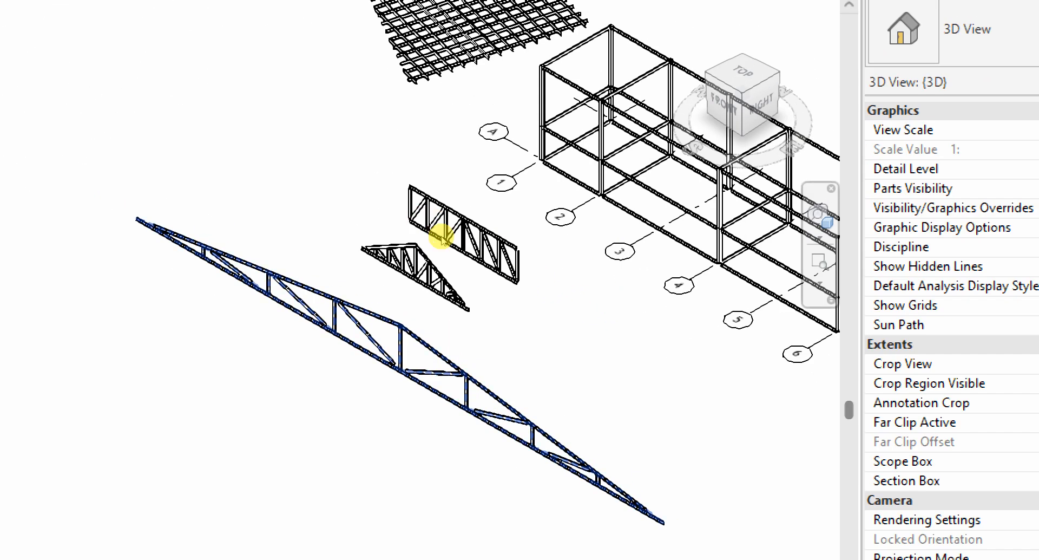
scroll(540, 247, "up", 1)
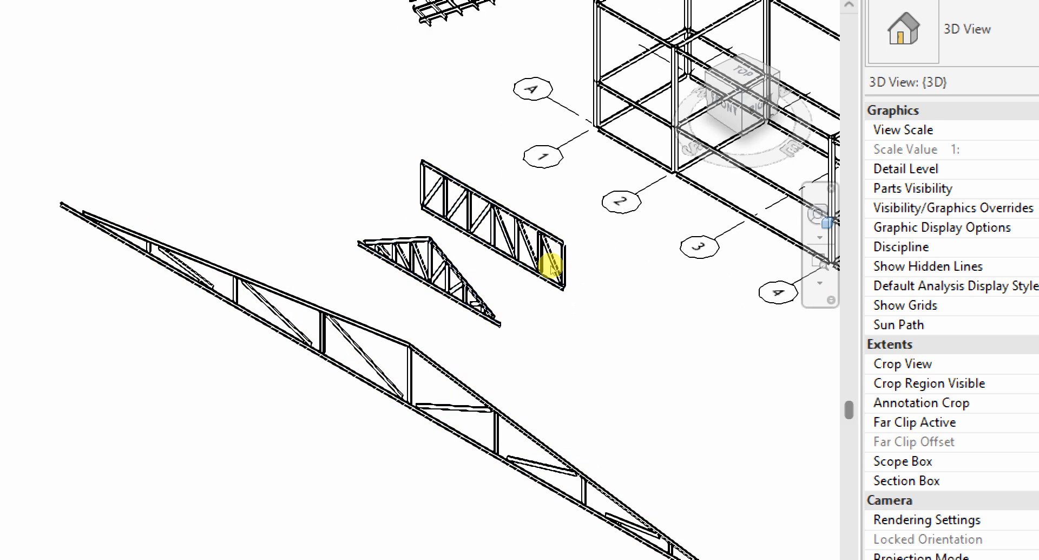
scroll(538, 295, "down", 2)
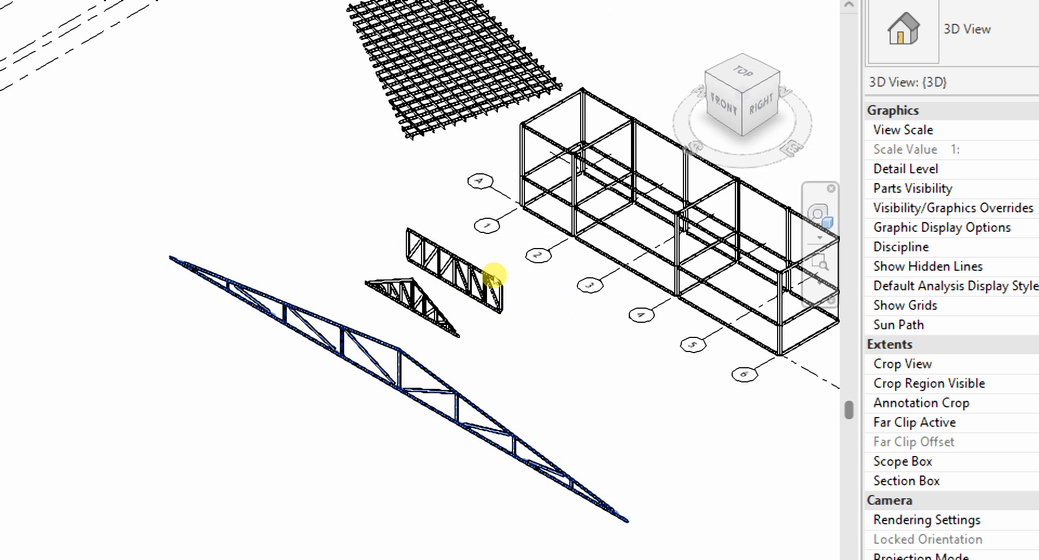
scroll(485, 275, "up", 1)
scroll(531, 288, "up", 1)
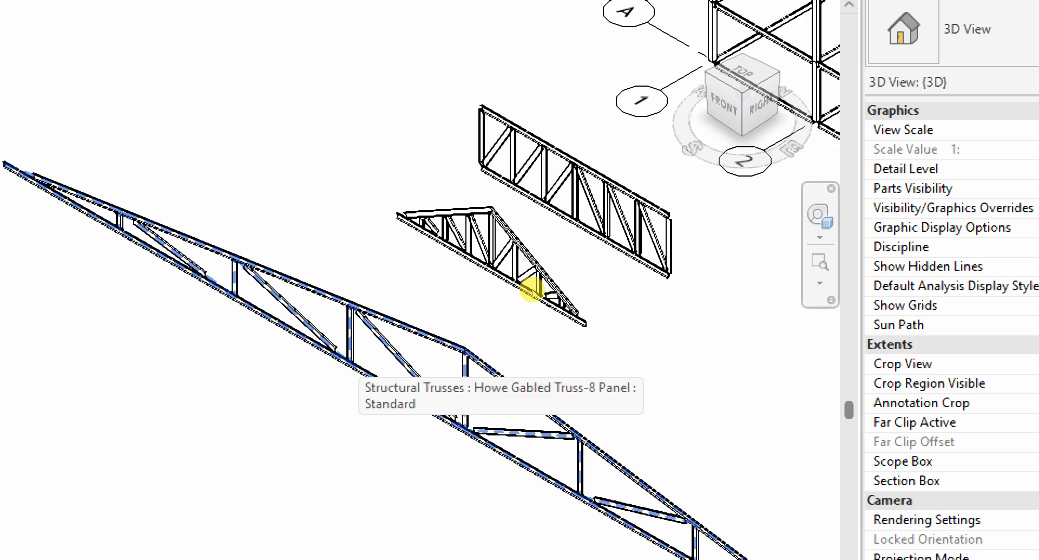
scroll(482, 260, "down", 2)
scroll(468, 265, "up", 2)
scroll(452, 250, "down", 2)
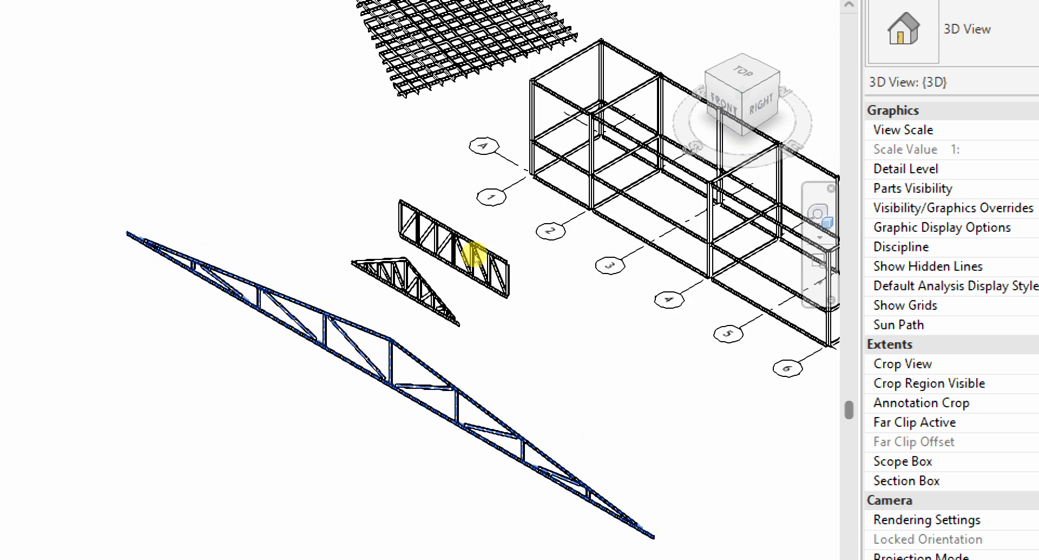
scroll(532, 287, "down", 3)
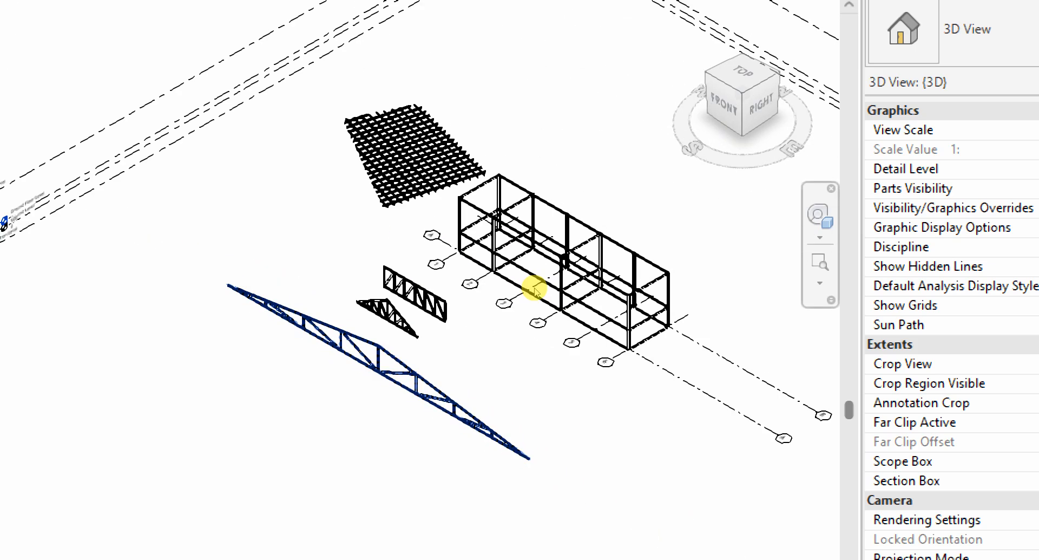
scroll(541, 292, "up", 3)
scroll(542, 289, "up", 1)
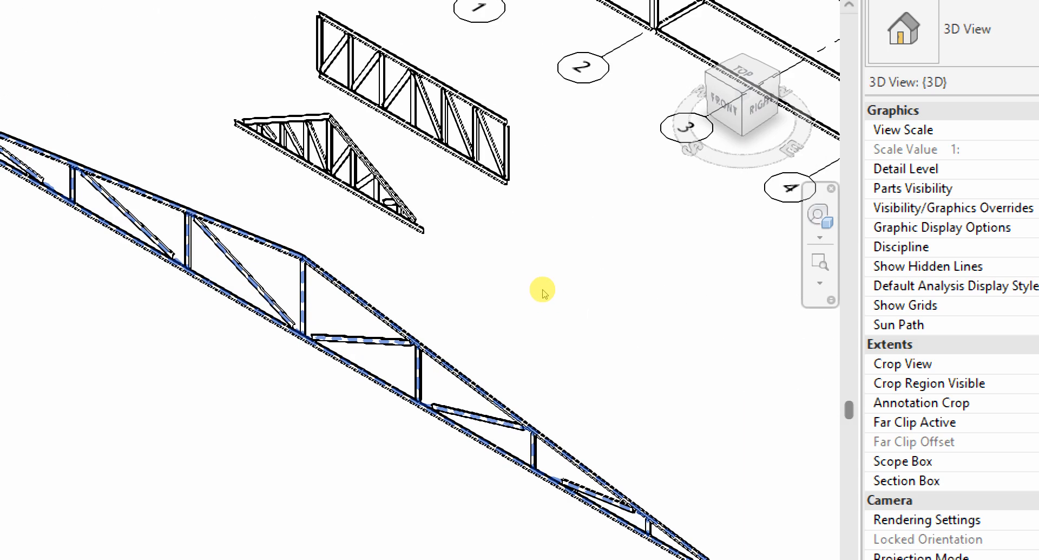
scroll(540, 291, "down", 3)
scroll(538, 292, "up", 3)
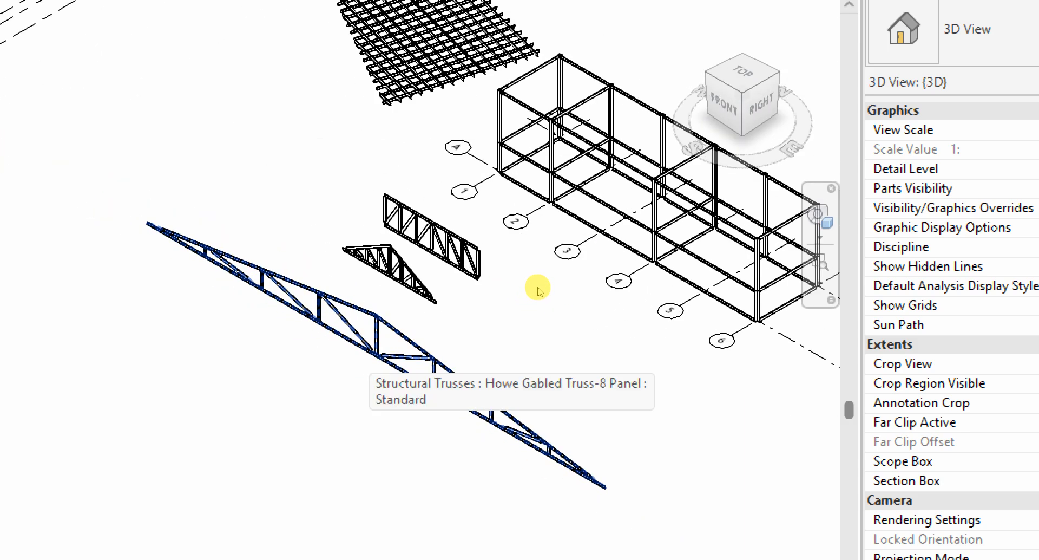
scroll(543, 287, "down", 2)
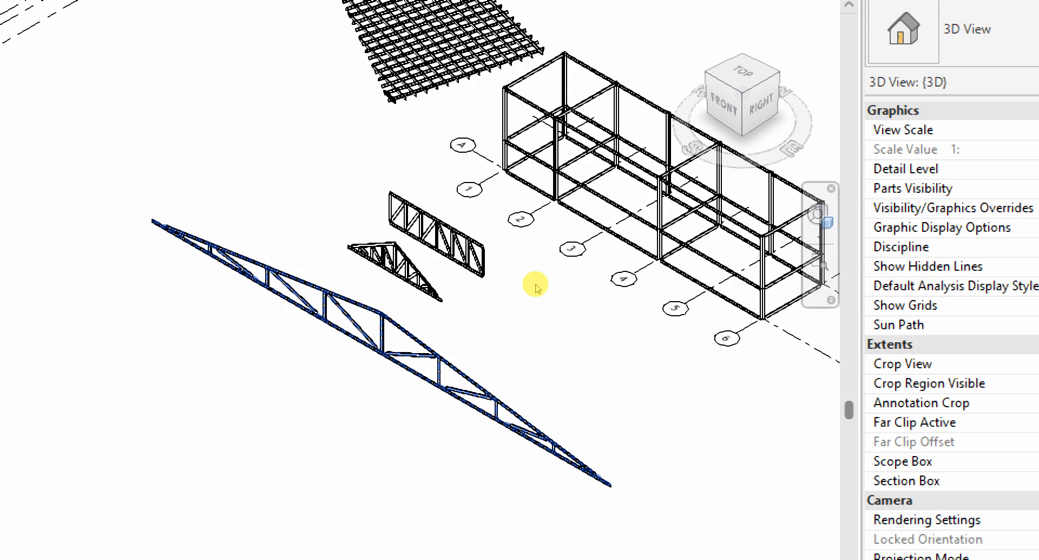
- Return the Magnifier's screen magnification to 100% so the whole modelling window shows
scroll(542, 282, "up", 2)
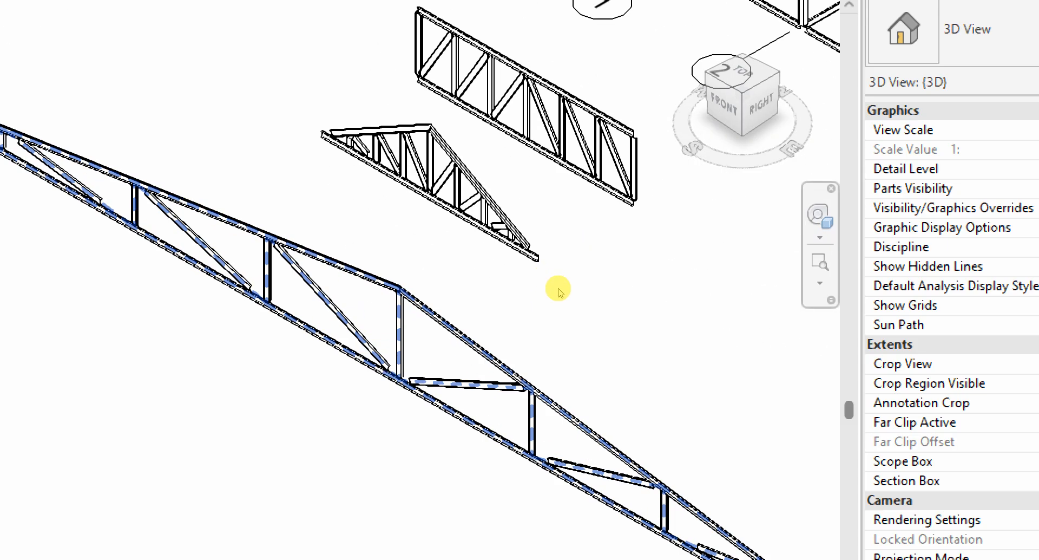
scroll(557, 290, "down", 1)
scroll(551, 290, "down", 1)
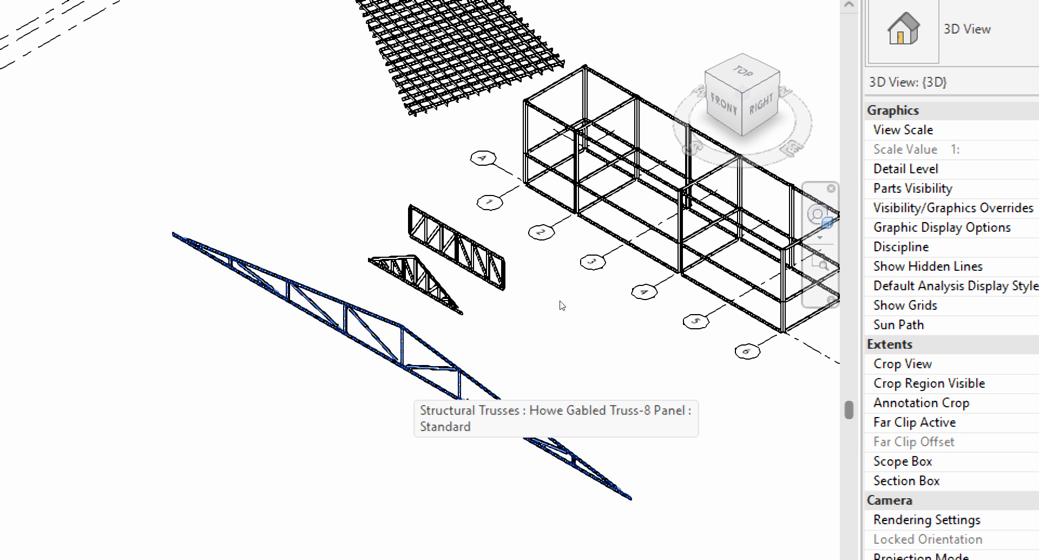
left_click(536, 320)
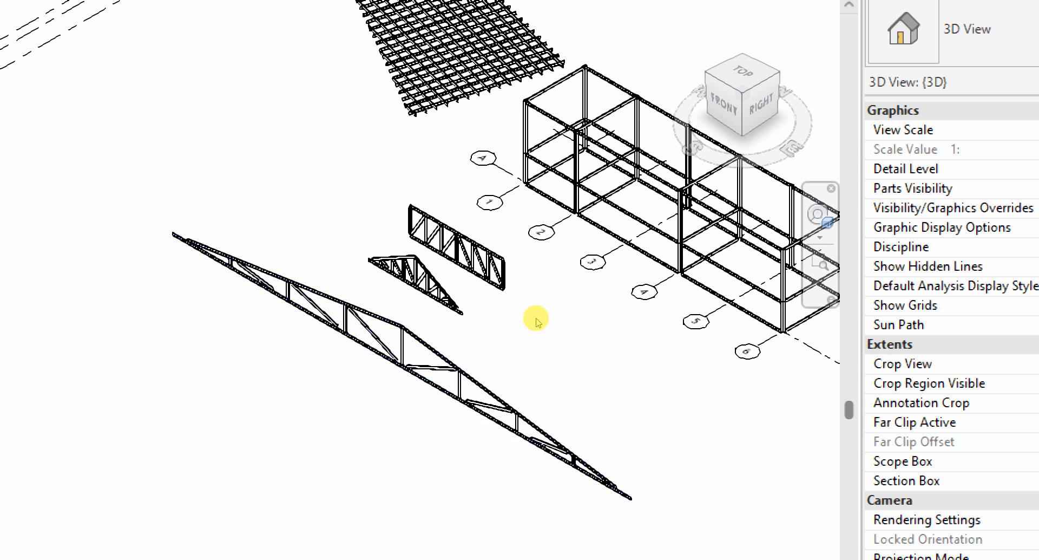
key("super+plus")
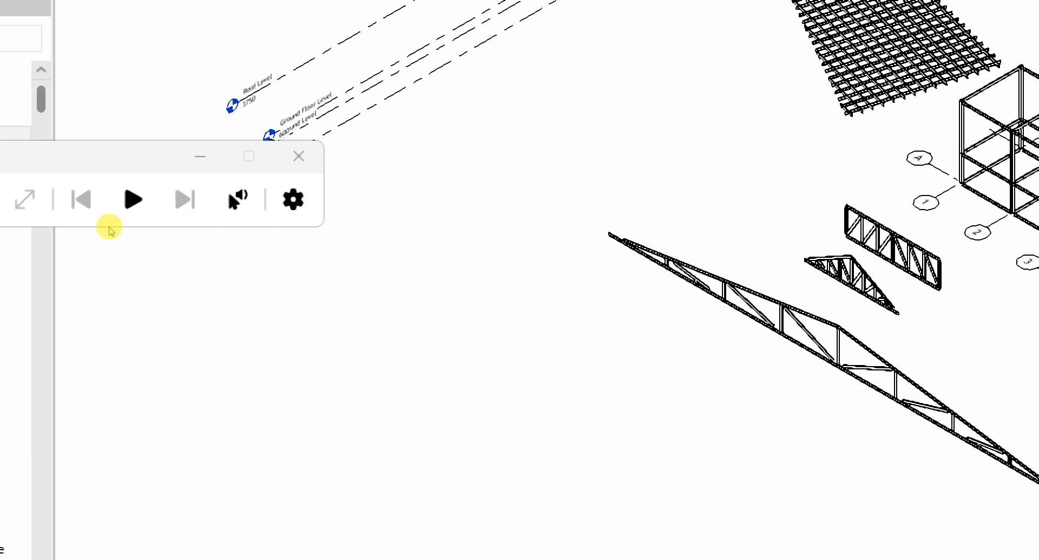
left_click(22, 202)
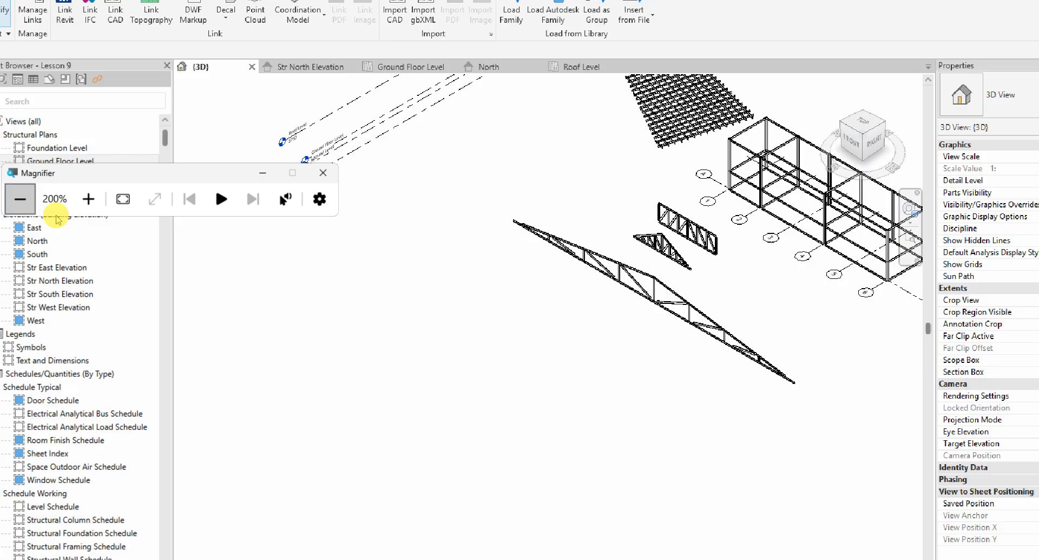
scroll(407, 340, "down", 3)
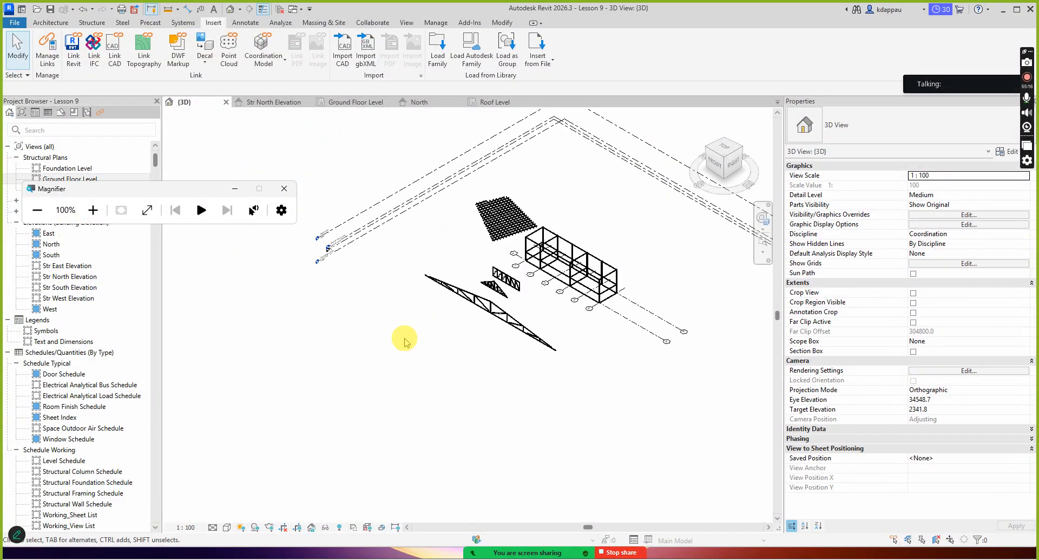
- Open the Ground Floor Level structural plan with the grids and all three existing trusses in view
scroll(539, 295, "up", 2)
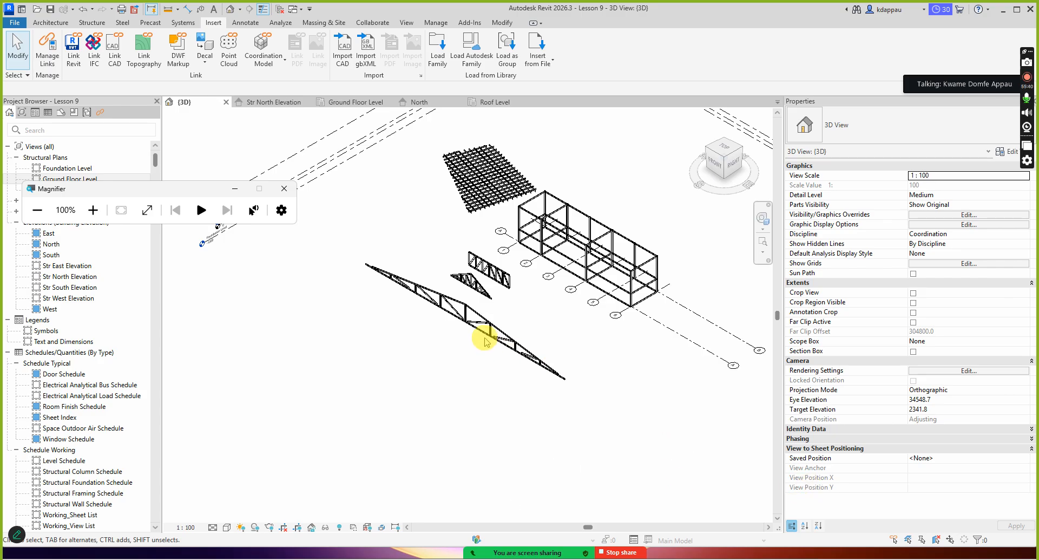
scroll(443, 324, "up", 7)
scroll(471, 316, "down", 5)
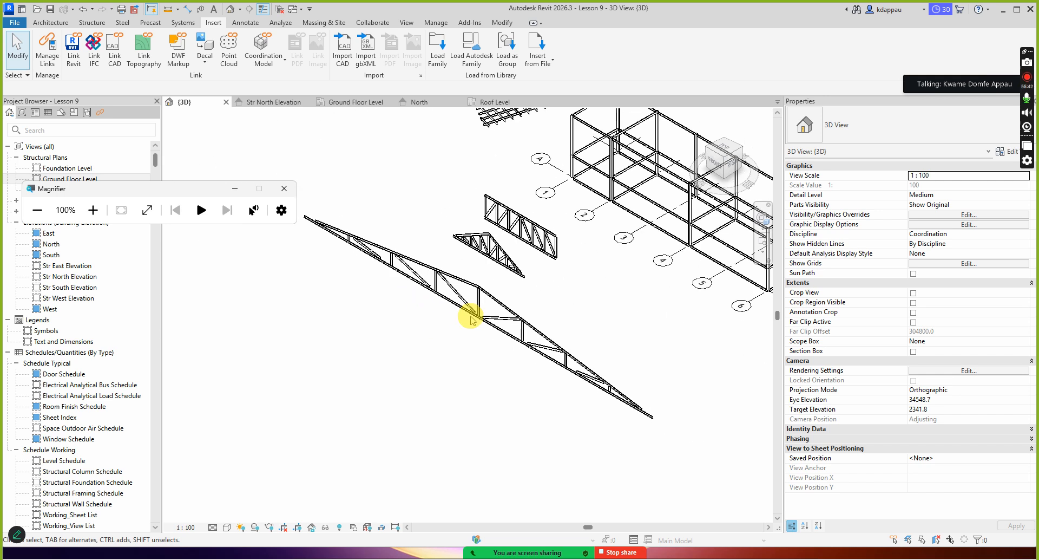
scroll(470, 316, "down", 2)
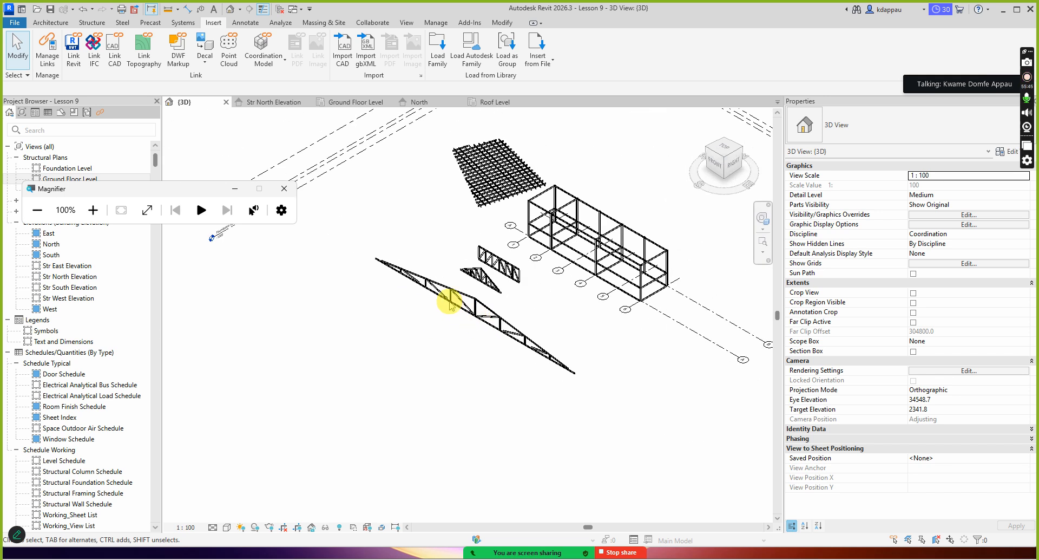
scroll(463, 331, "down", 1)
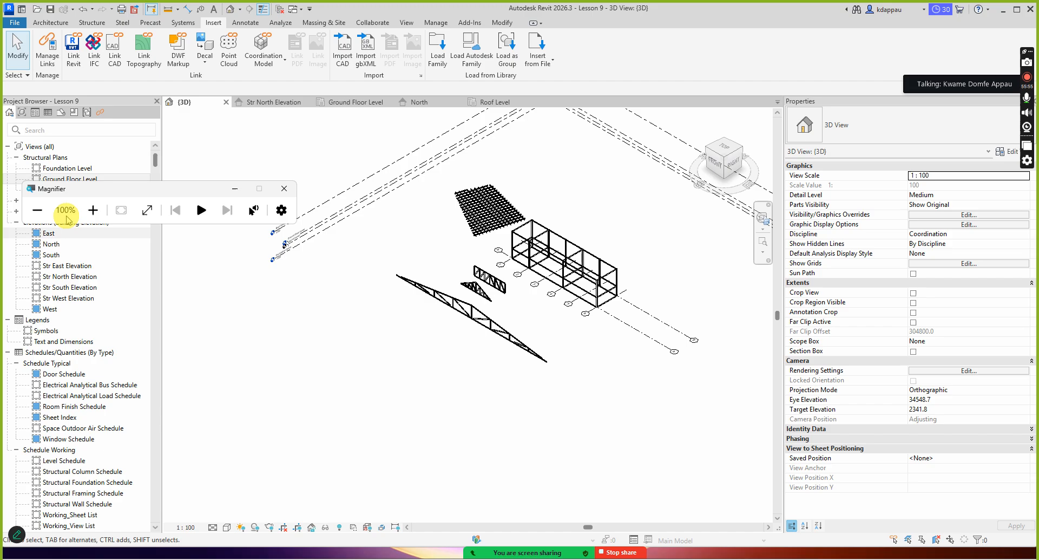
double_click(67, 178)
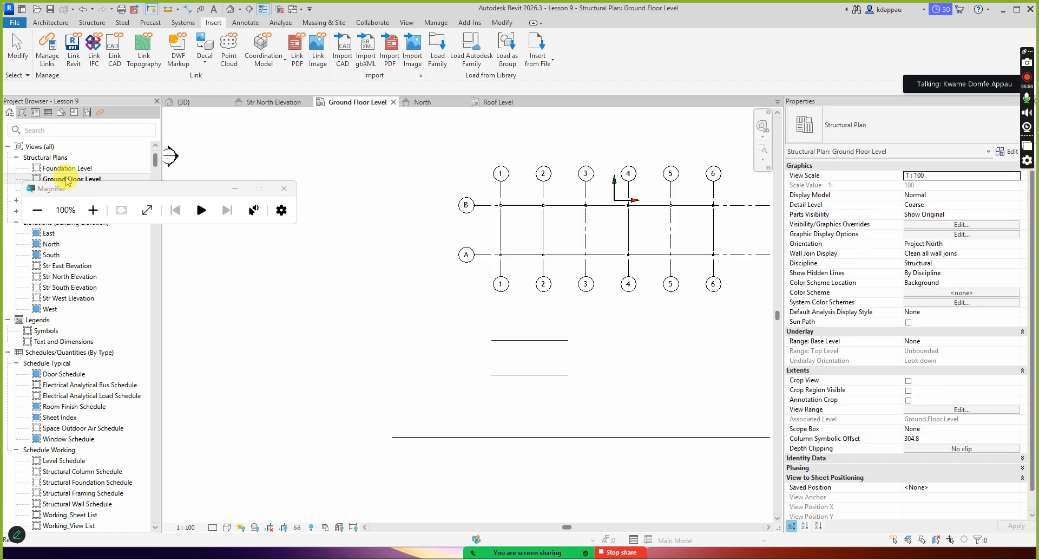
scroll(378, 337, "down", 2)
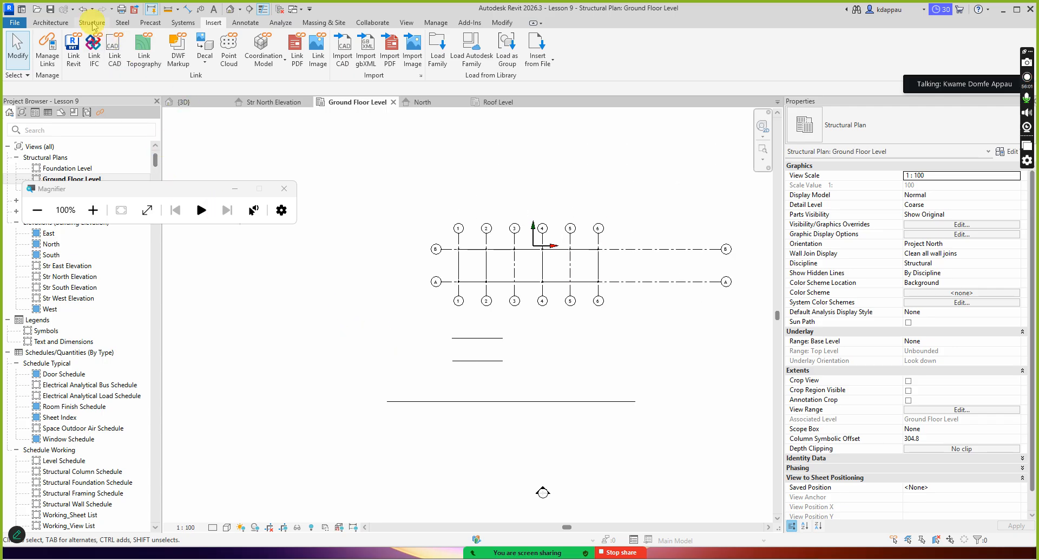
- Place a Howe Gabled Truss-8 Panel Standard 9000 mm long, running north–south in the open area southeast of grid intersection A-6
left_click(92, 23)
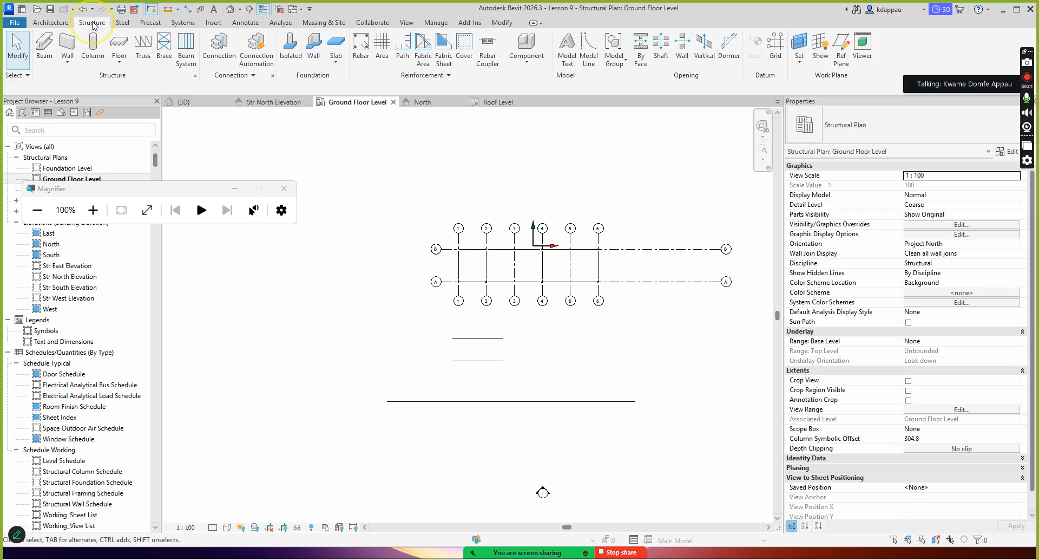
left_click(144, 53)
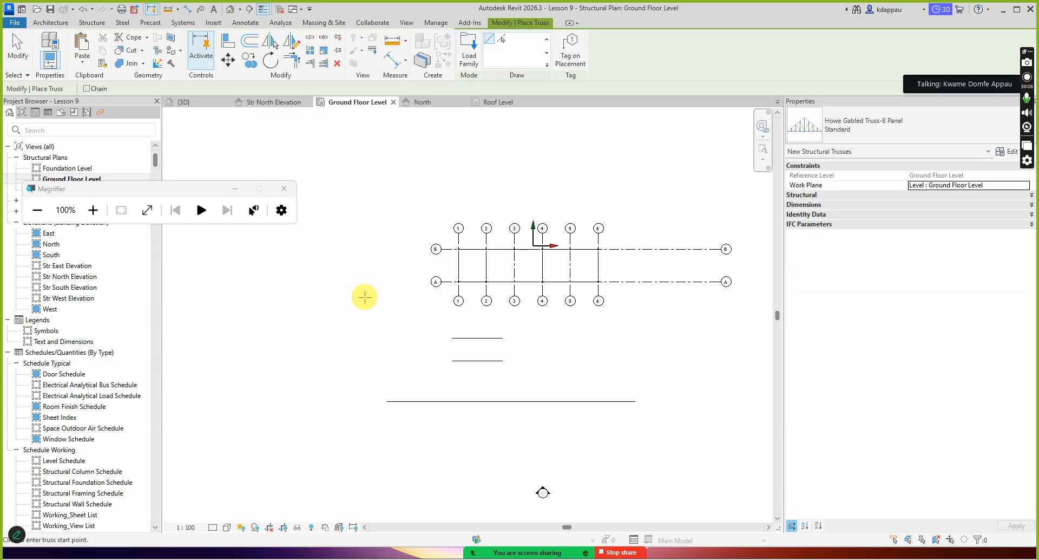
scroll(347, 244, "down", 4)
scroll(519, 342, "up", 5)
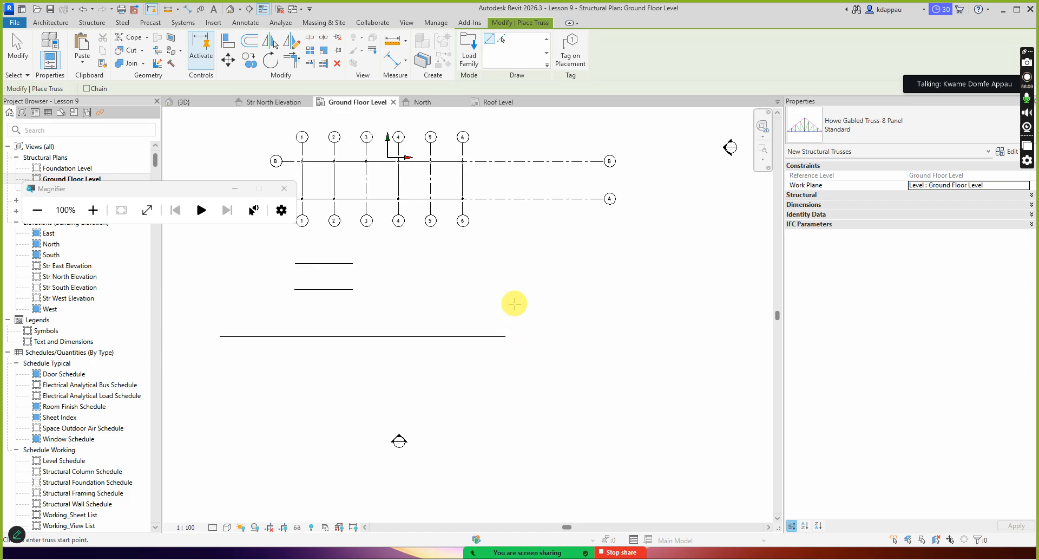
scroll(515, 293, "up", 2)
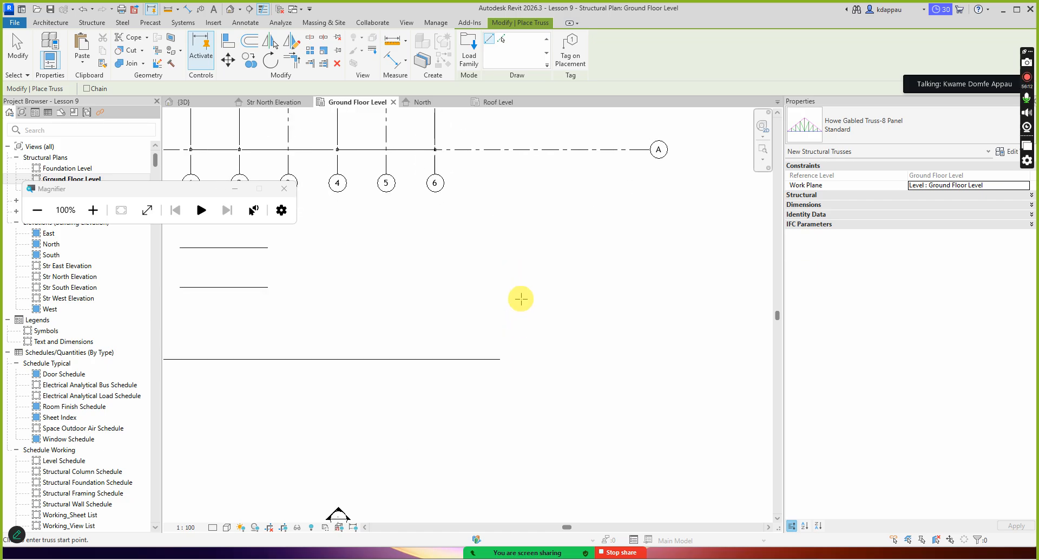
left_click(516, 210)
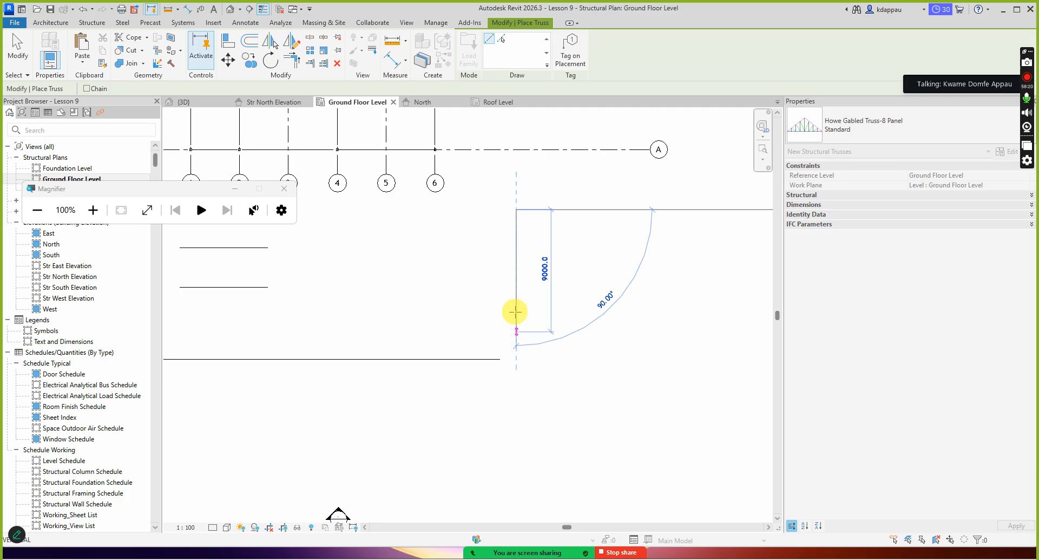
left_click(493, 285)
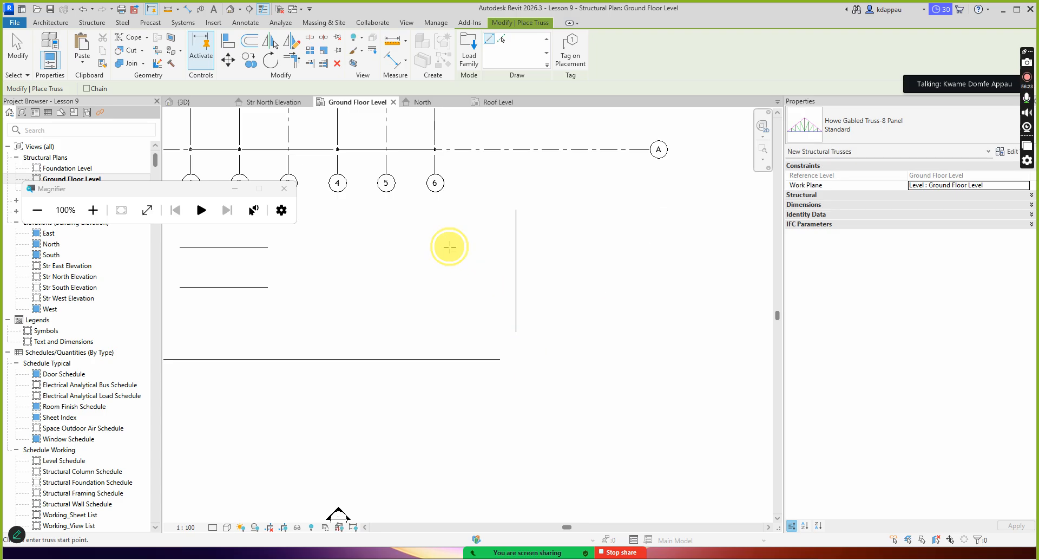
right_click(460, 249)
left_click(467, 255)
right_click(465, 258)
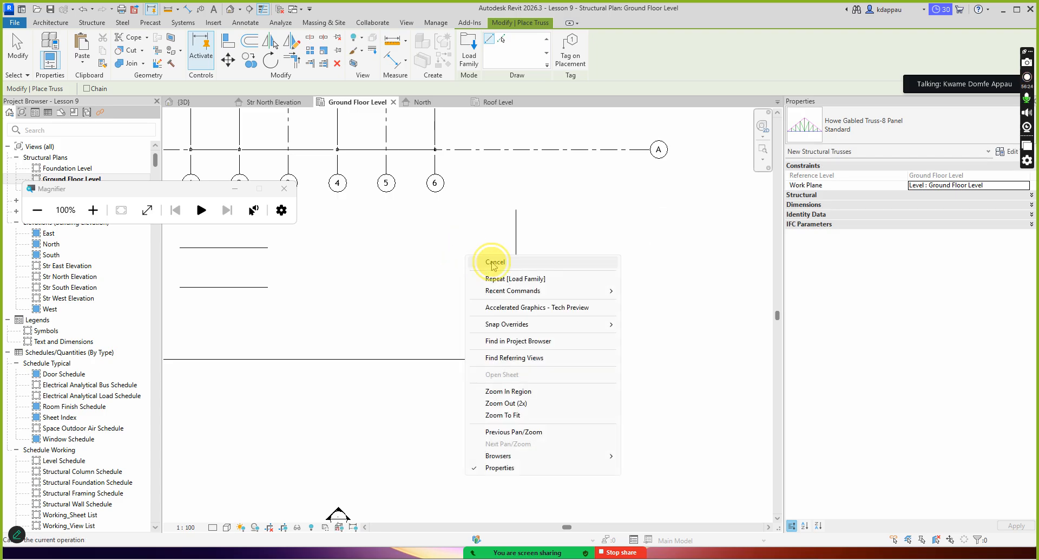
left_click(480, 259)
left_click(516, 273)
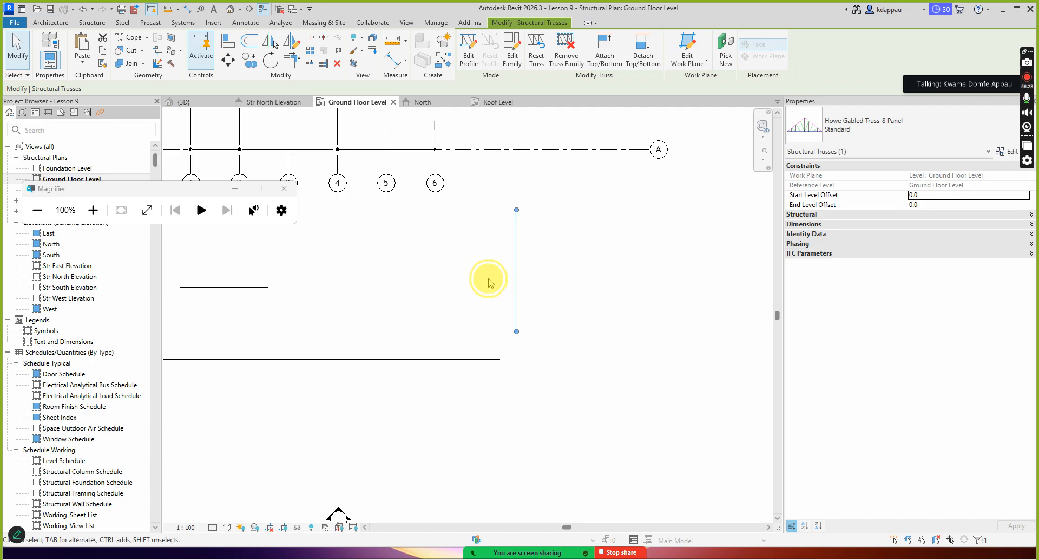
left_click(487, 278)
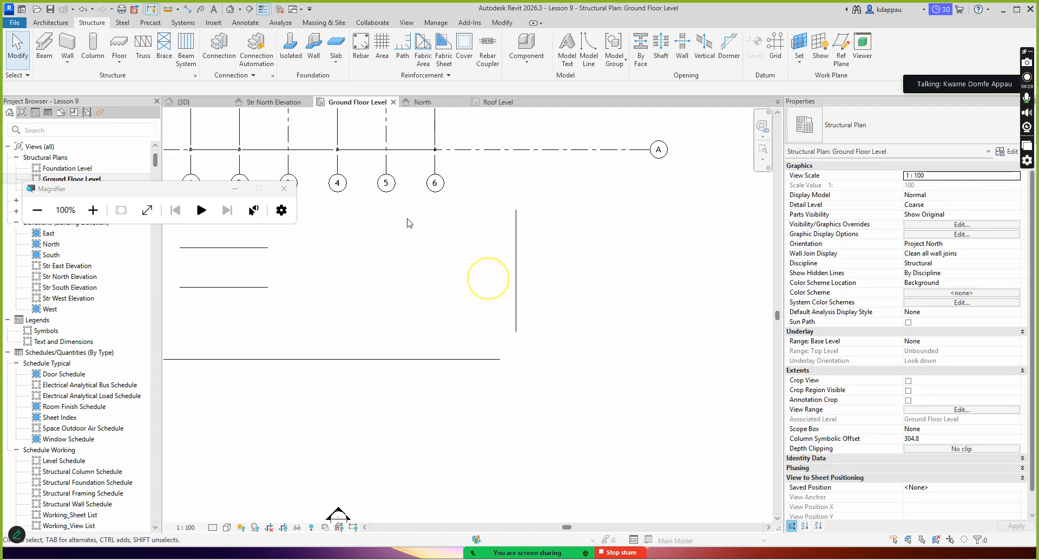
- Open the default 3D view and examine the new north–south gabled truss beside the end of the steel frame
left_click(228, 10)
scroll(592, 317, "up", 6)
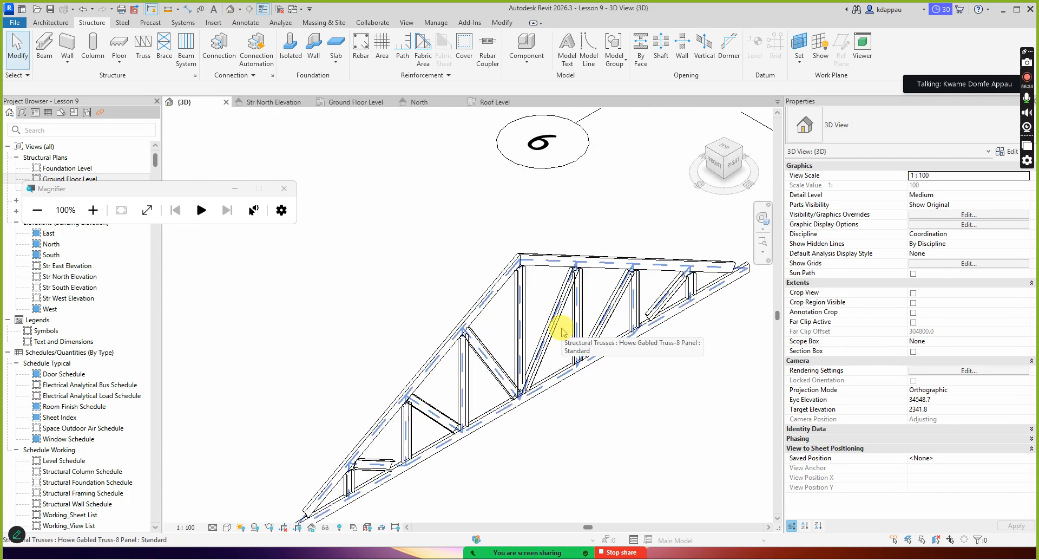
scroll(563, 331, "down", 4)
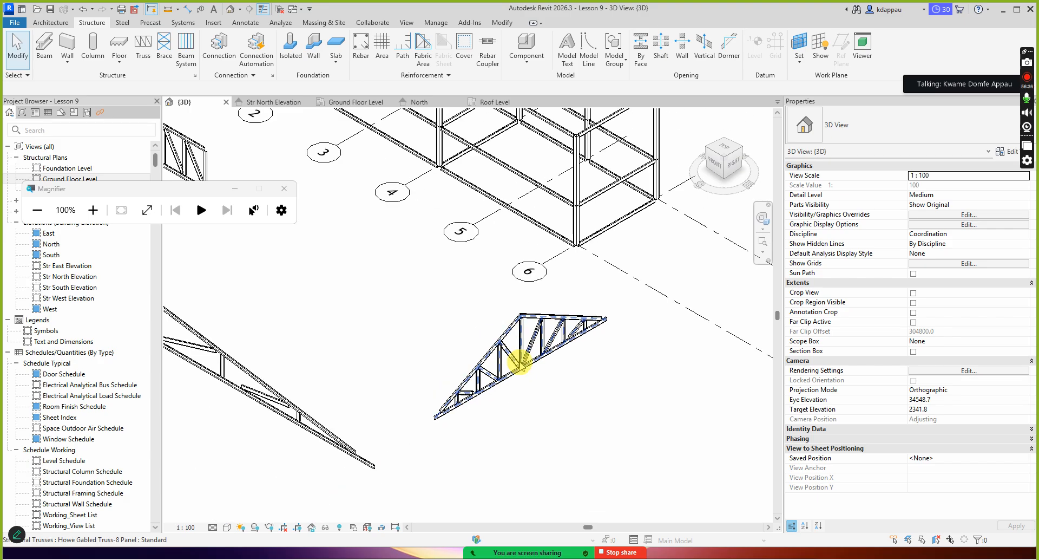
scroll(518, 368, "up", 3)
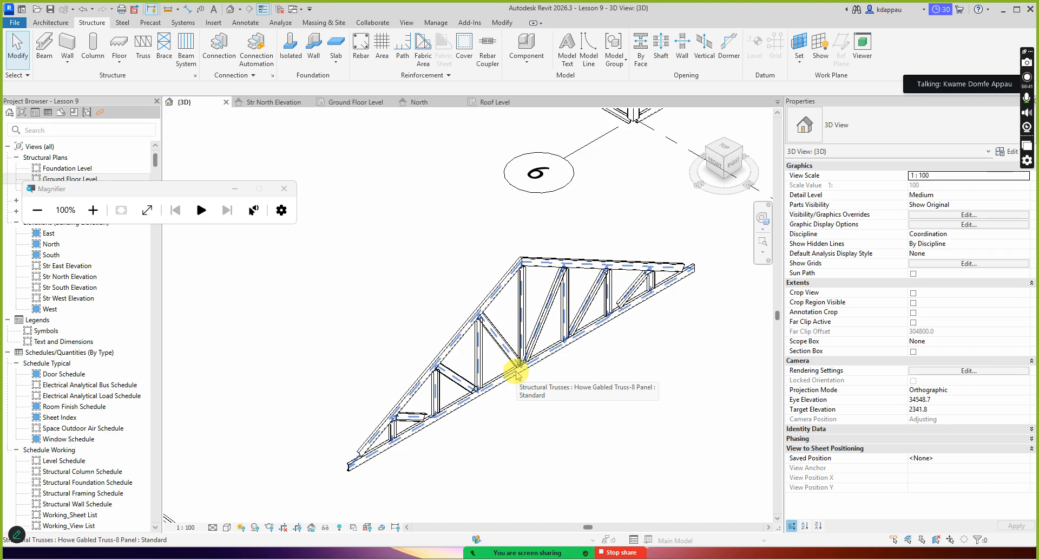
scroll(518, 373, "down", 2)
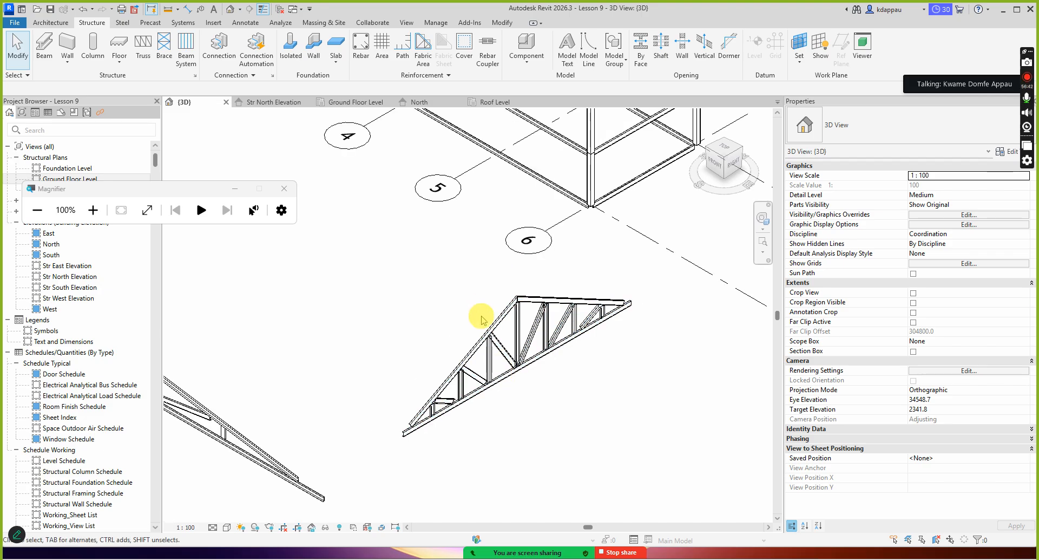
- Check the family type of the new gabled truss and examine its chords, posts and diagonals from end to end
left_click(517, 367)
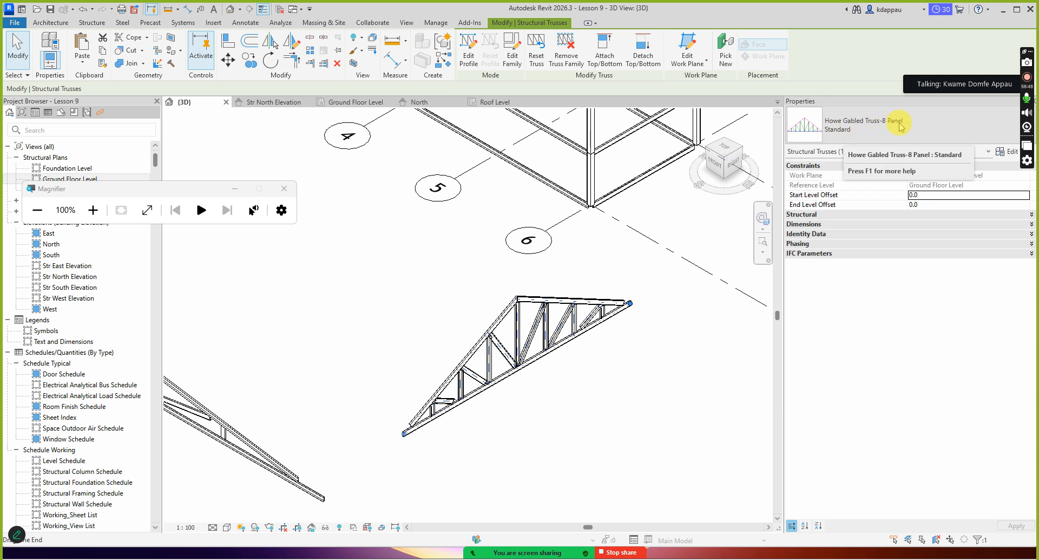
scroll(487, 425, "up", 1)
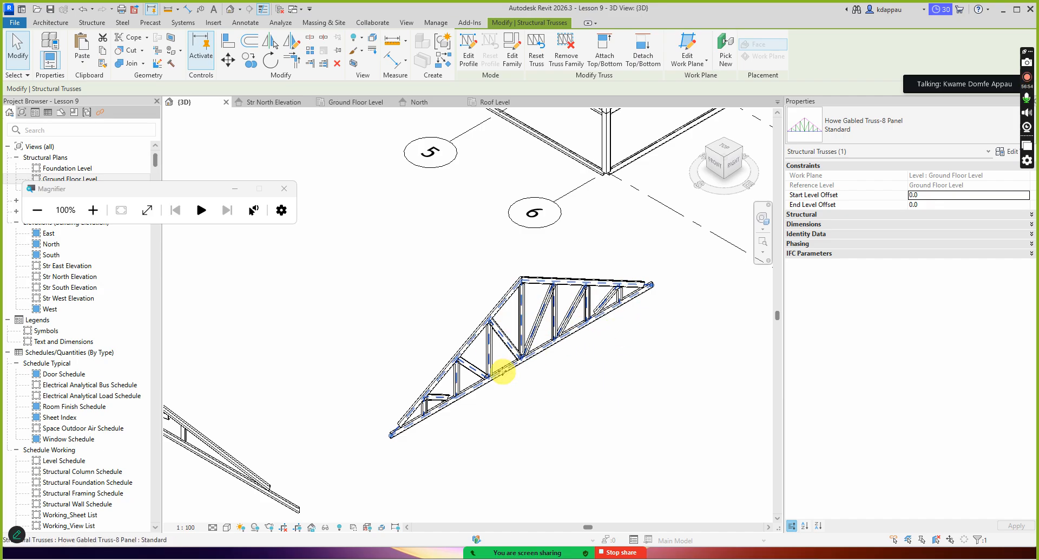
scroll(410, 452, "up", 3)
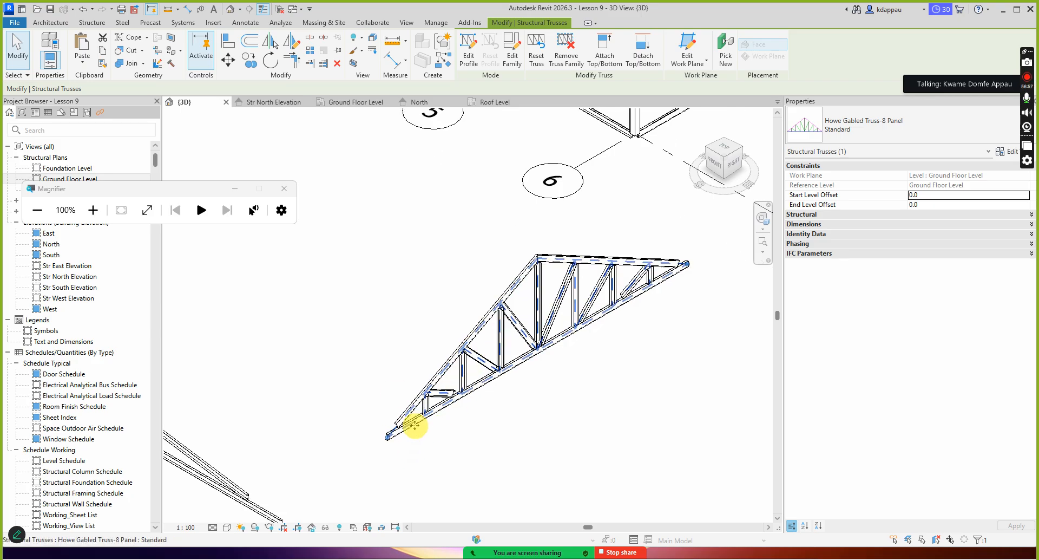
scroll(409, 418, "down", 2)
scroll(457, 367, "down", 2)
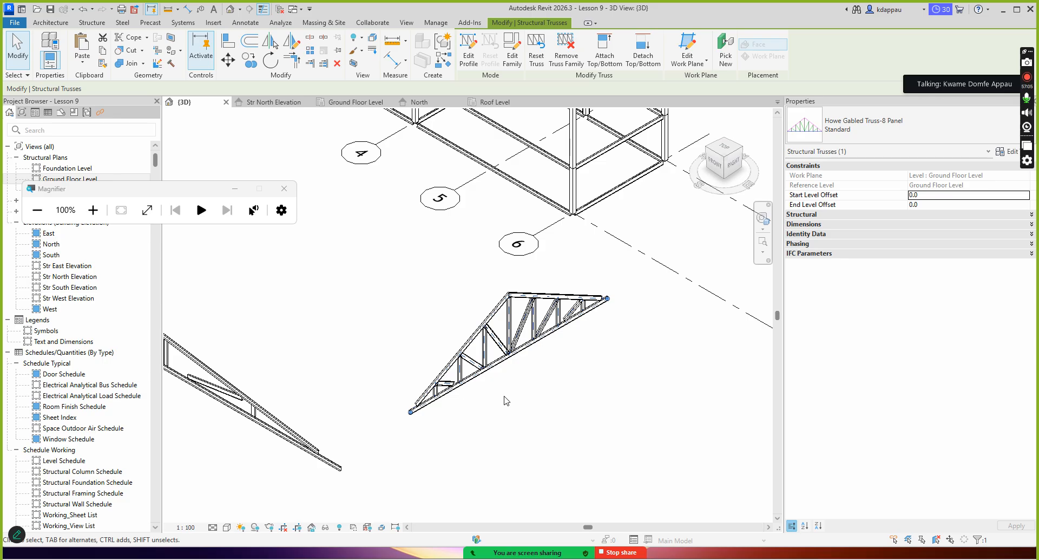
scroll(511, 352, "up", 4)
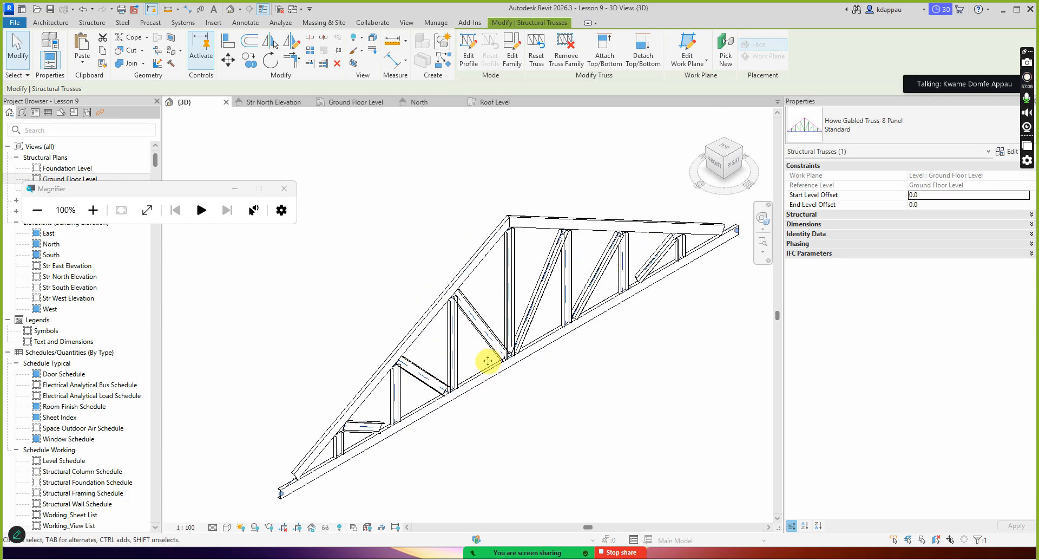
scroll(487, 361, "down", 2)
left_click(512, 393)
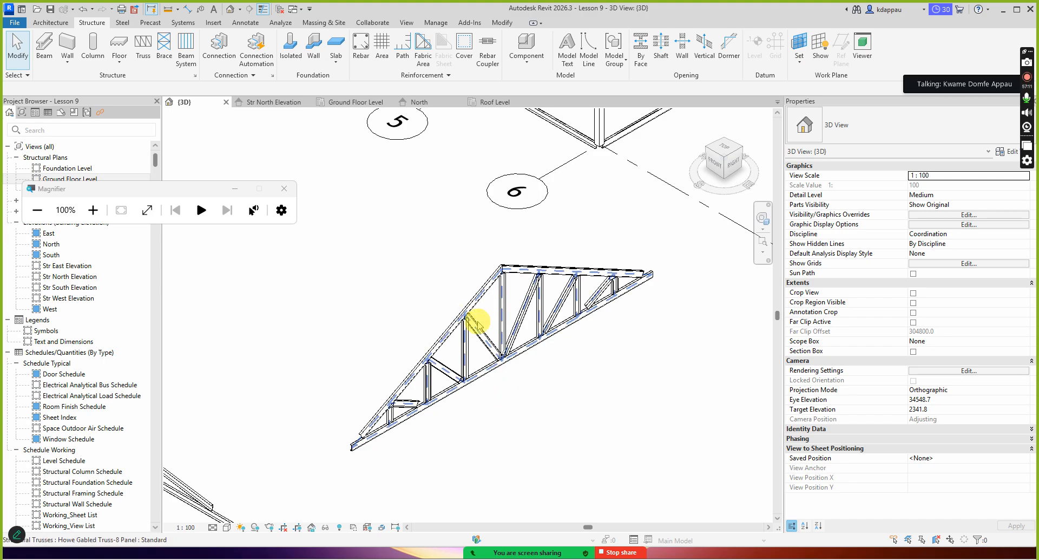
- Copy the north–south Howe Gabled Truss-8 Panel a short distance east, perpendicular to its span, as a second parallel truss
scroll(490, 326, "down", 2)
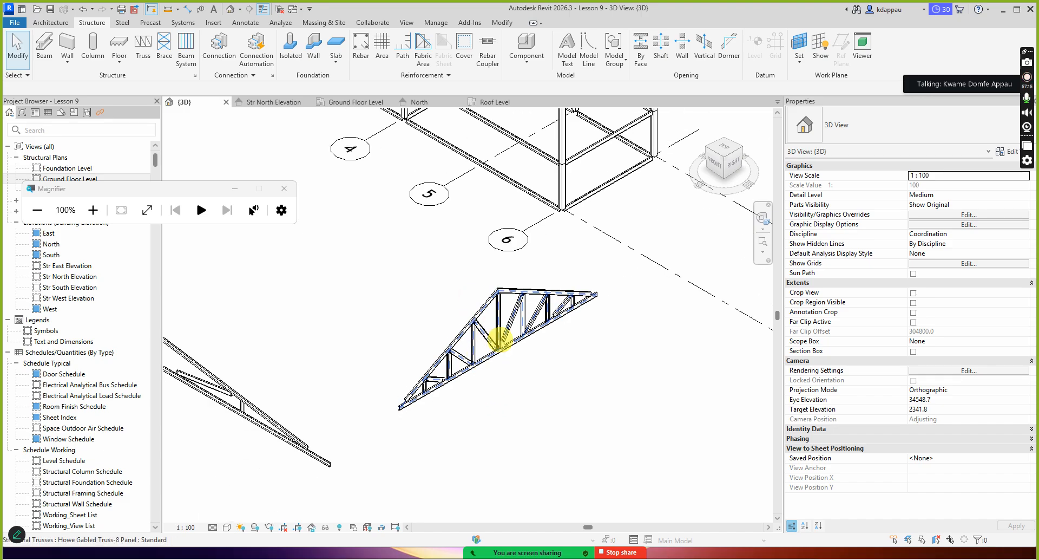
scroll(480, 362, "up", 1)
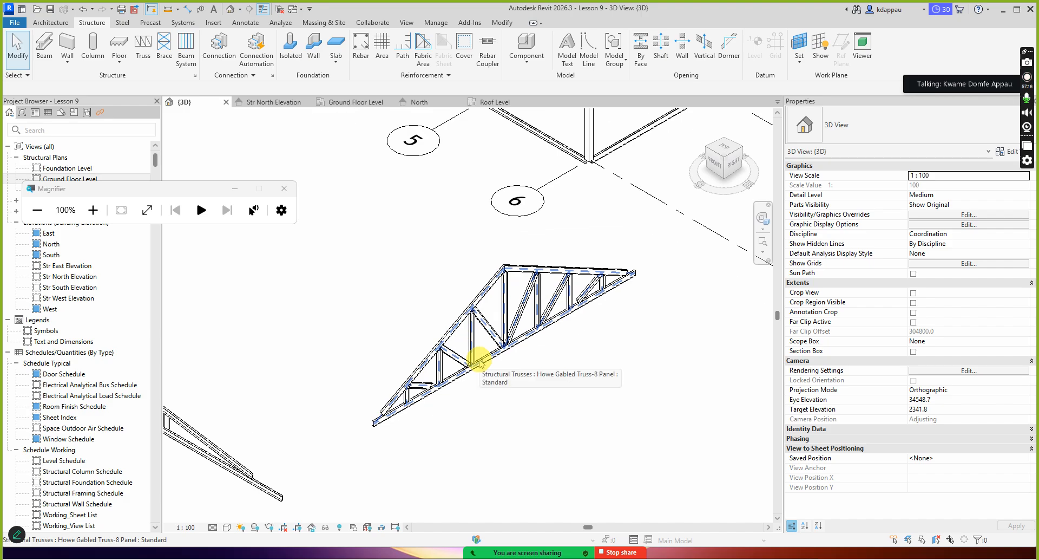
left_click(480, 362)
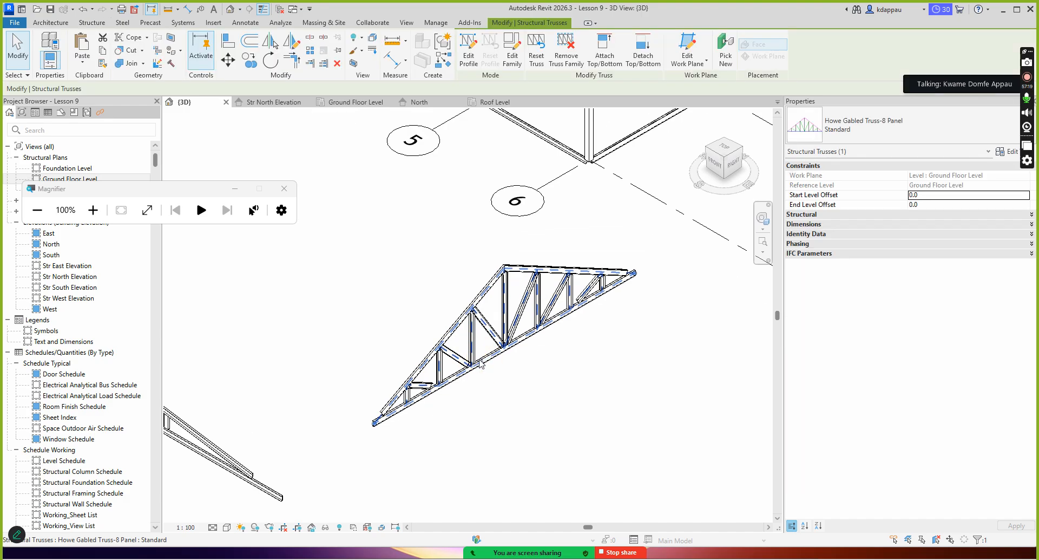
key("c")
key("o")
left_click(480, 355)
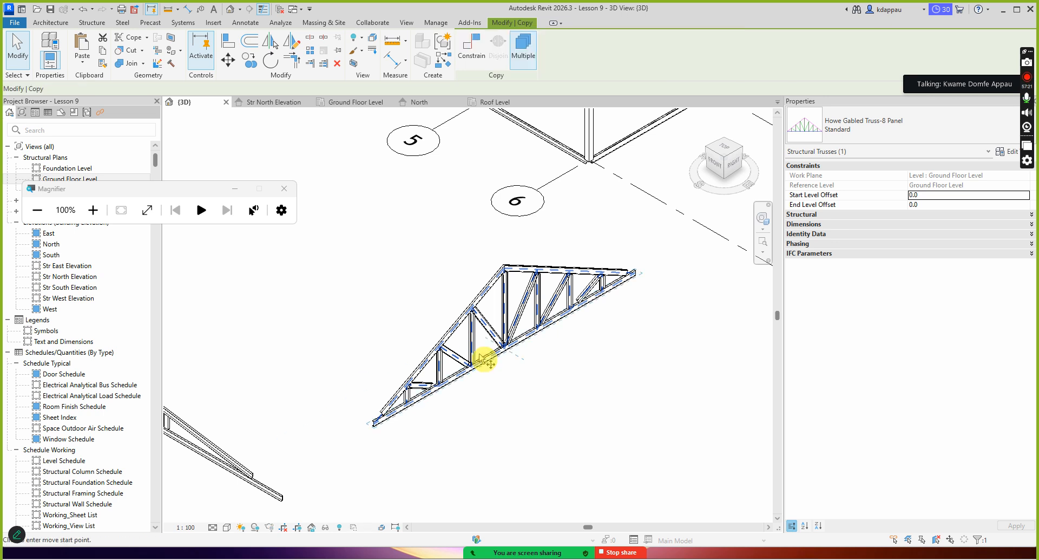
left_click(551, 396)
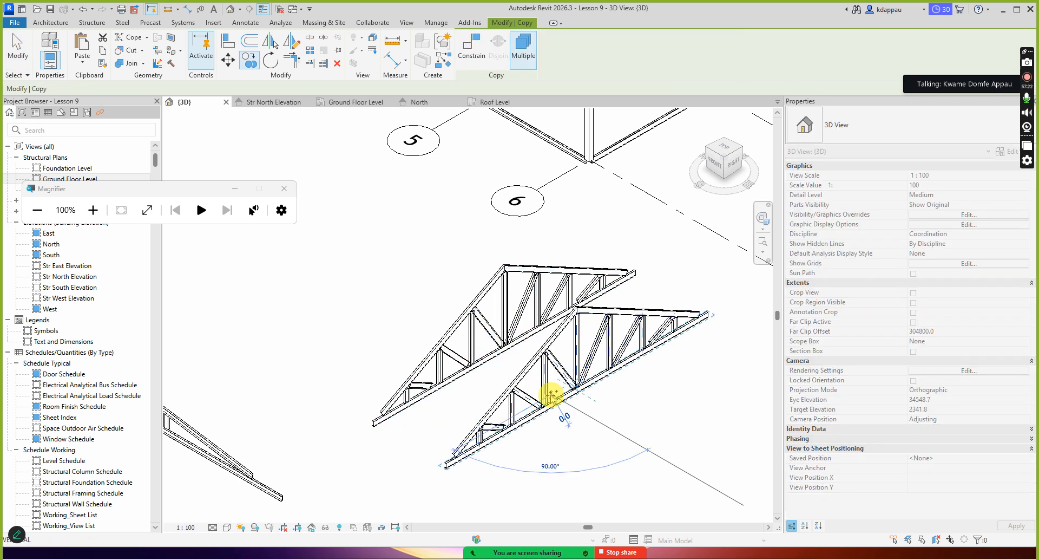
key("Escape")
key("Escape")
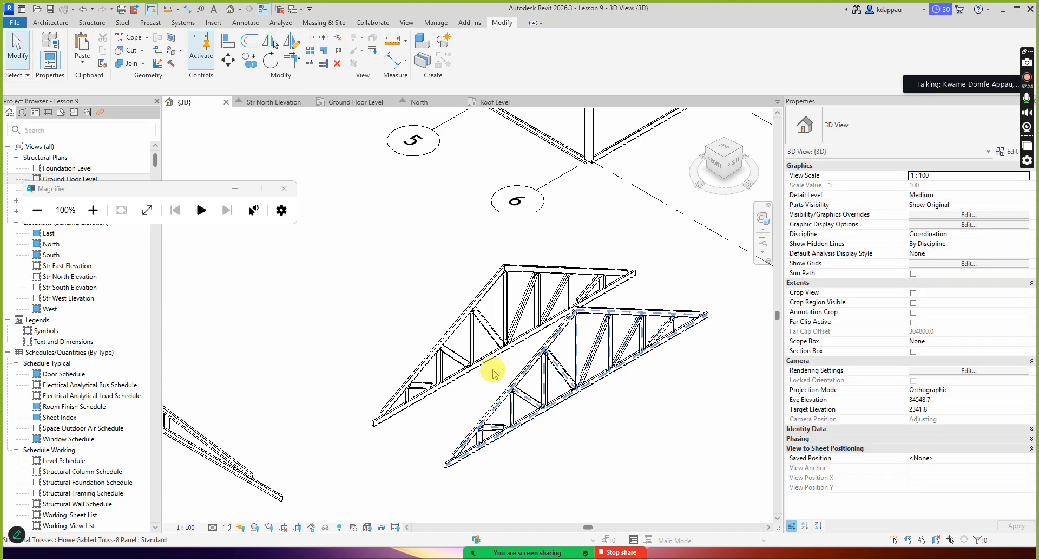
- Preview several families in the Structural Trusses library folder and load Scissors Truss-8 Panel into the project
left_click(213, 22)
left_click(437, 46)
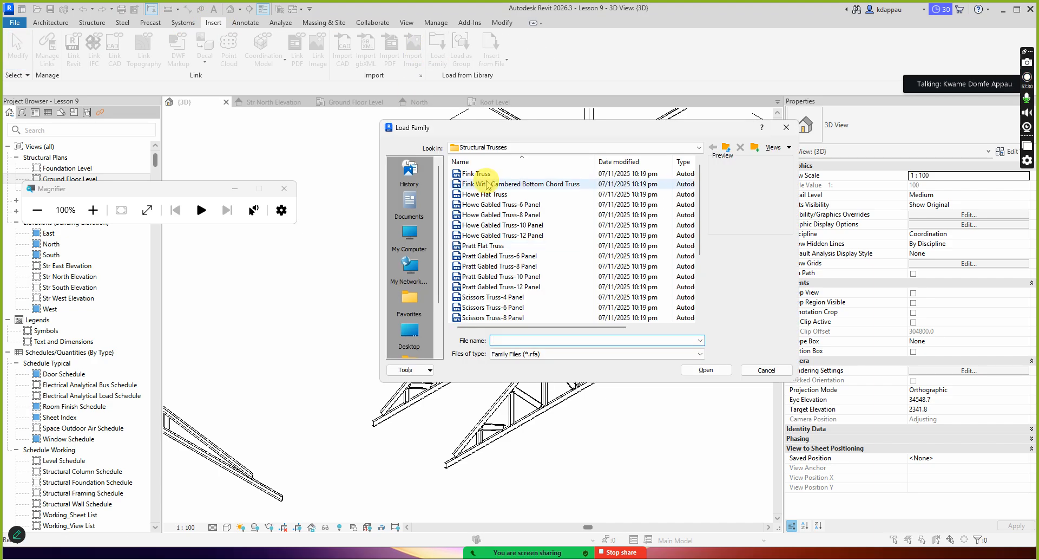
left_click_drag(477, 136, 431, 130)
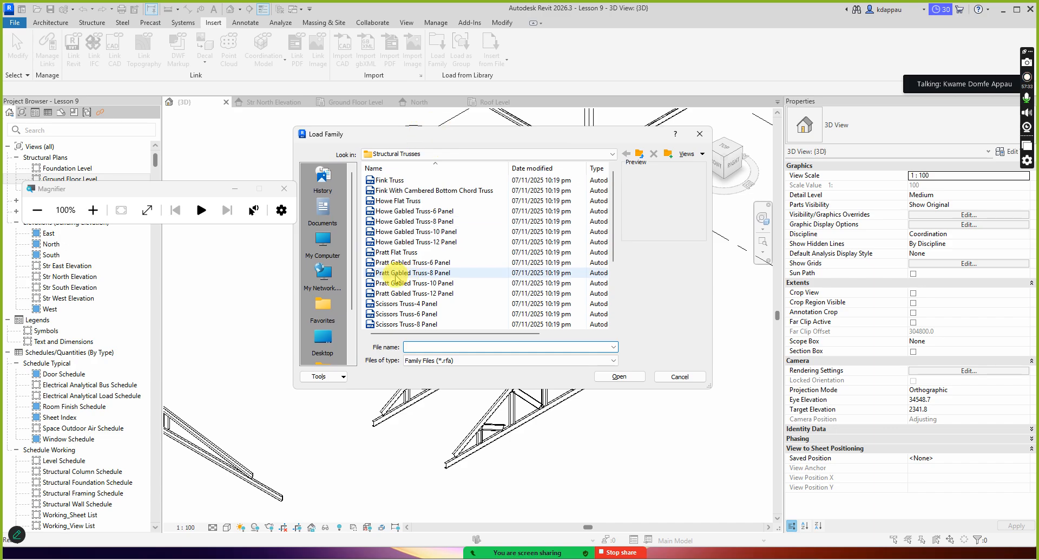
left_click(404, 287)
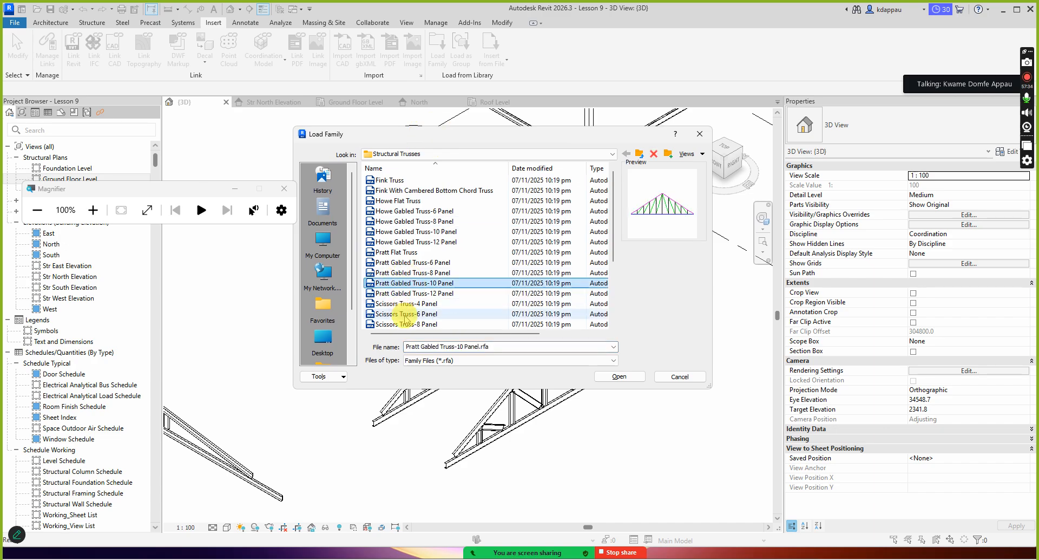
left_click(402, 304)
scroll(403, 303, "down", 2)
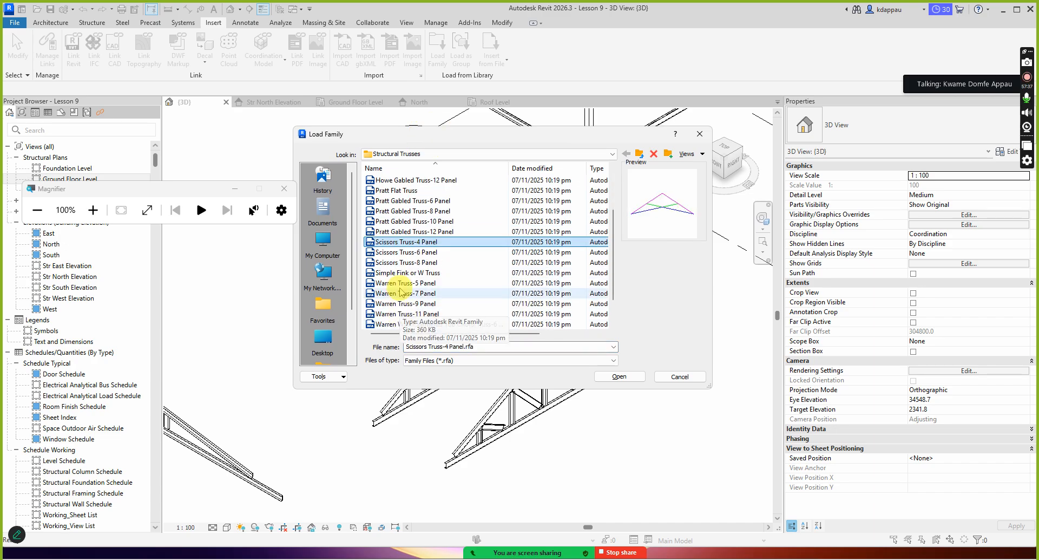
left_click(401, 262)
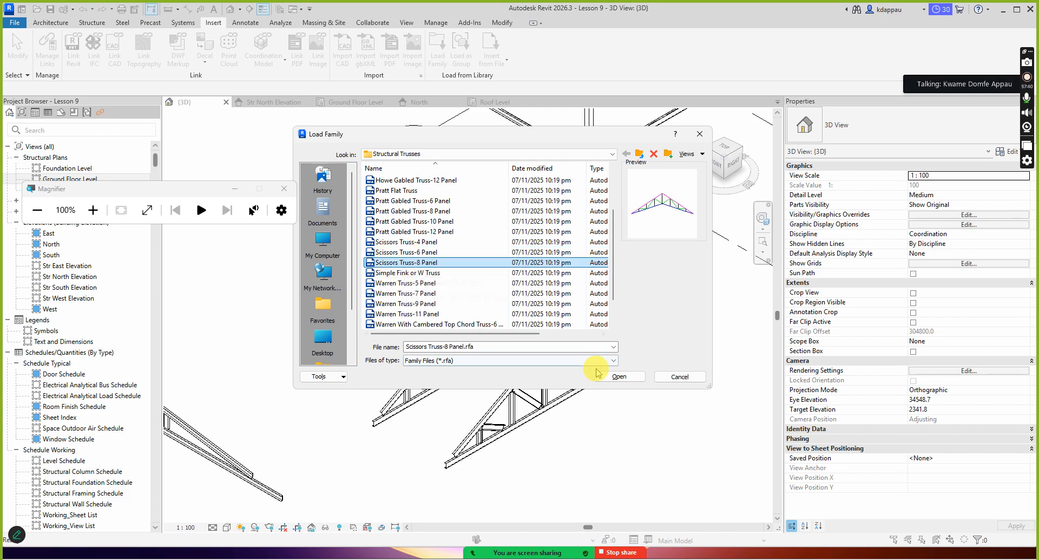
left_click(614, 379)
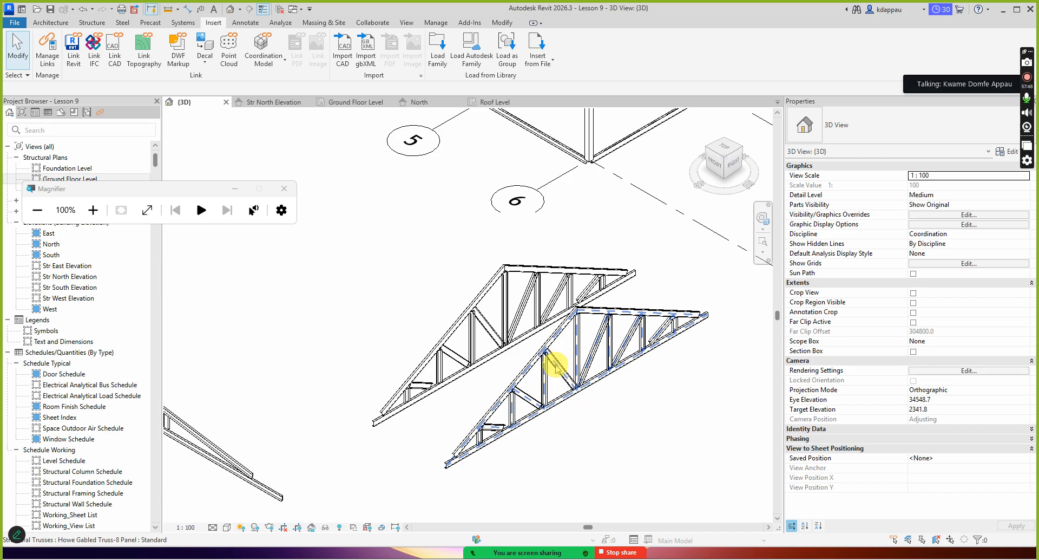
- Open the list of available truss types for the copied eastern gabled truss
left_click(561, 380)
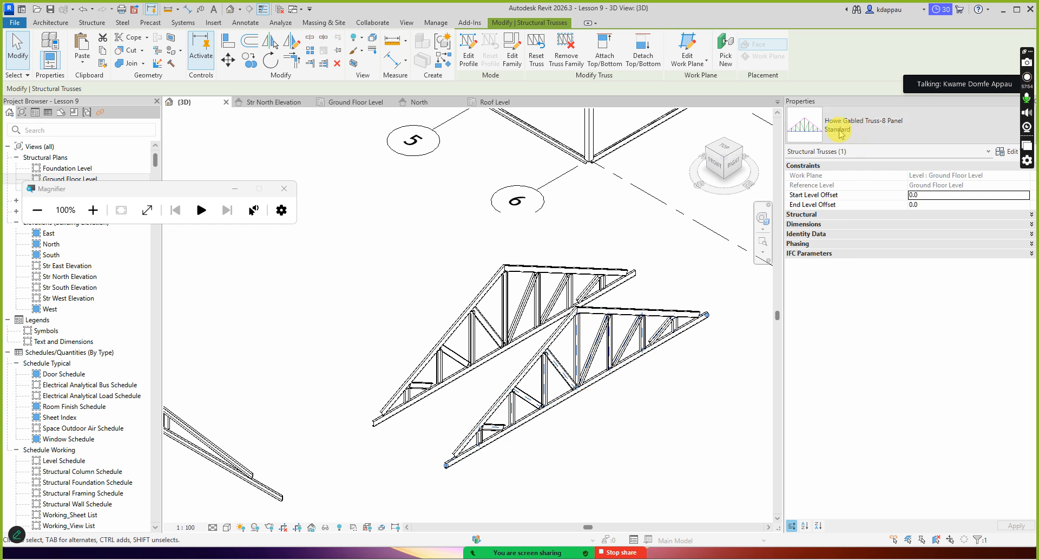
left_click(891, 129)
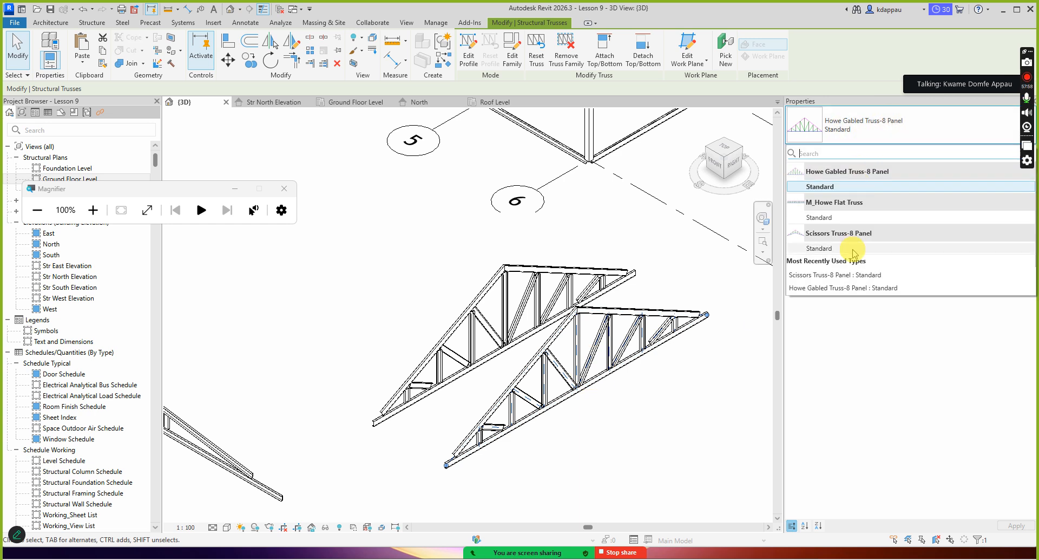
- Change the front Howe gabled truss to the Scissors Truss-8 Panel Standard type and deselect it
left_click(824, 251)
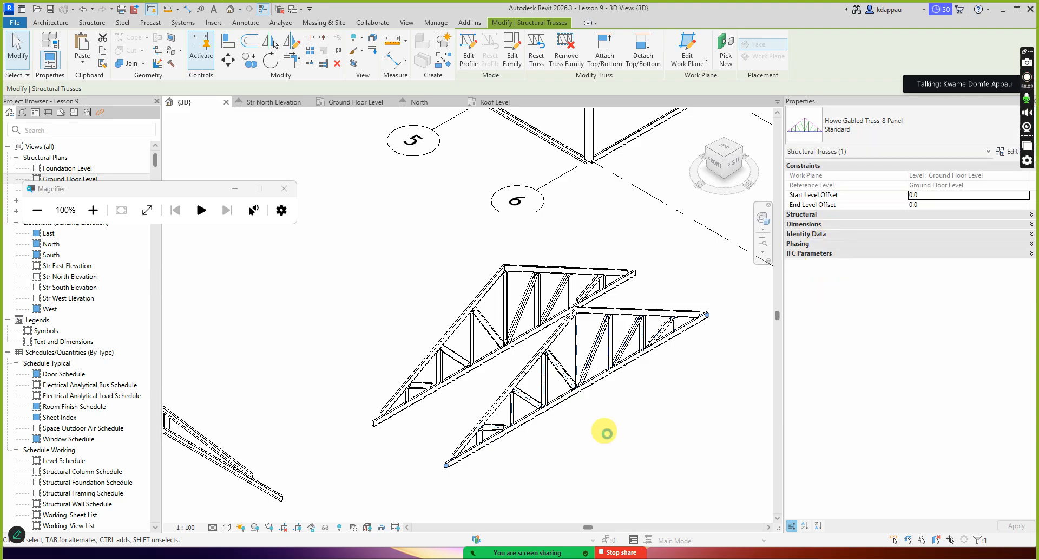
left_click(607, 432)
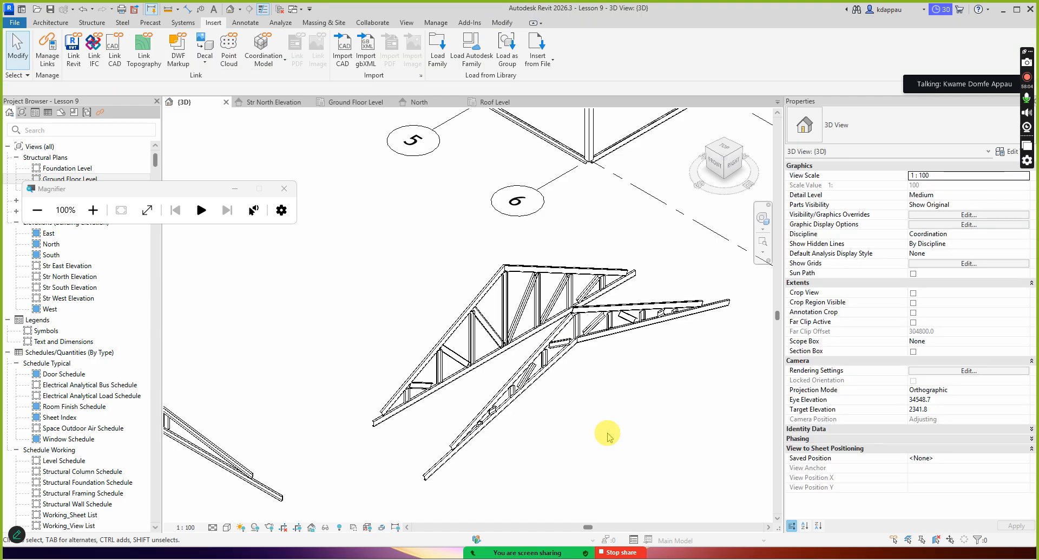
scroll(593, 364, "up", 1)
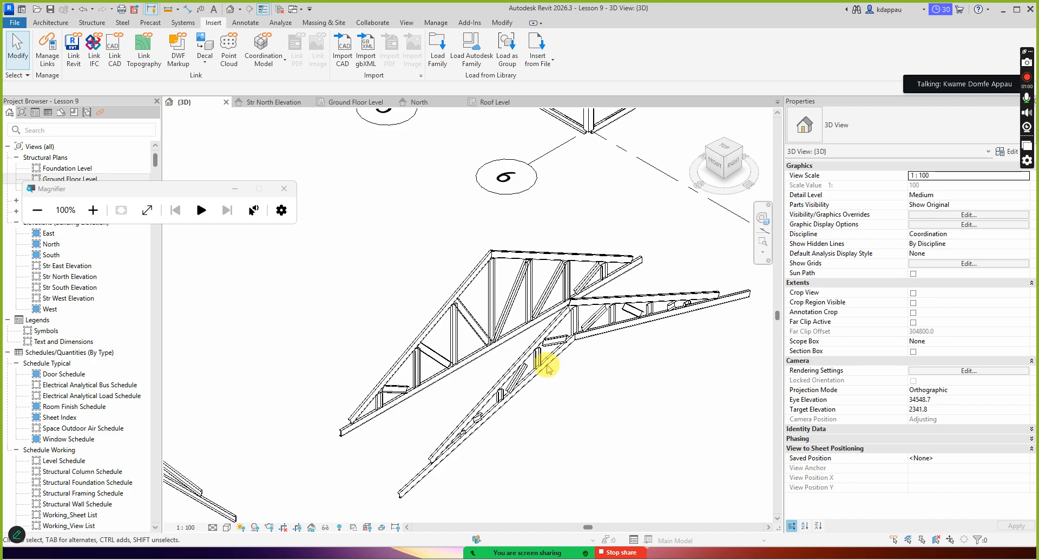
left_click(525, 345)
left_click(429, 232)
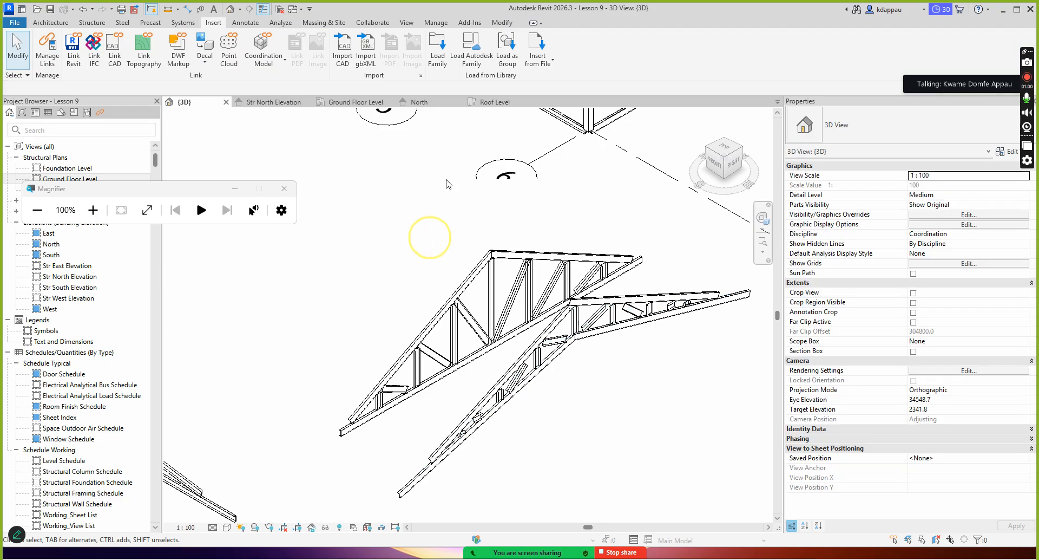
- Preview the loadable structural truss families from Fink Truss through Warren With Cambered Top Chord Truss-14 Panel, then cancel loading and dismiss the save reminder
left_click(439, 59)
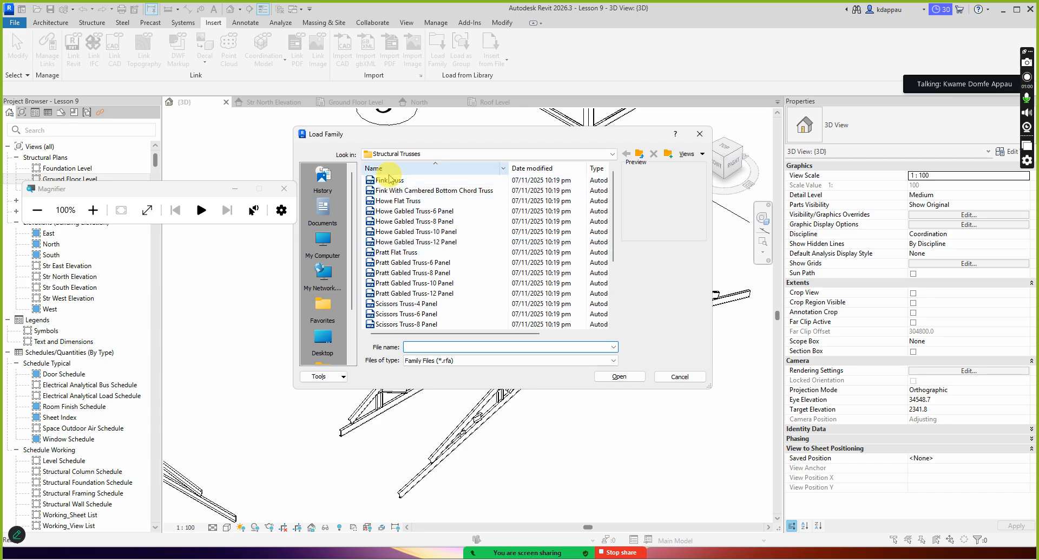
left_click(394, 184)
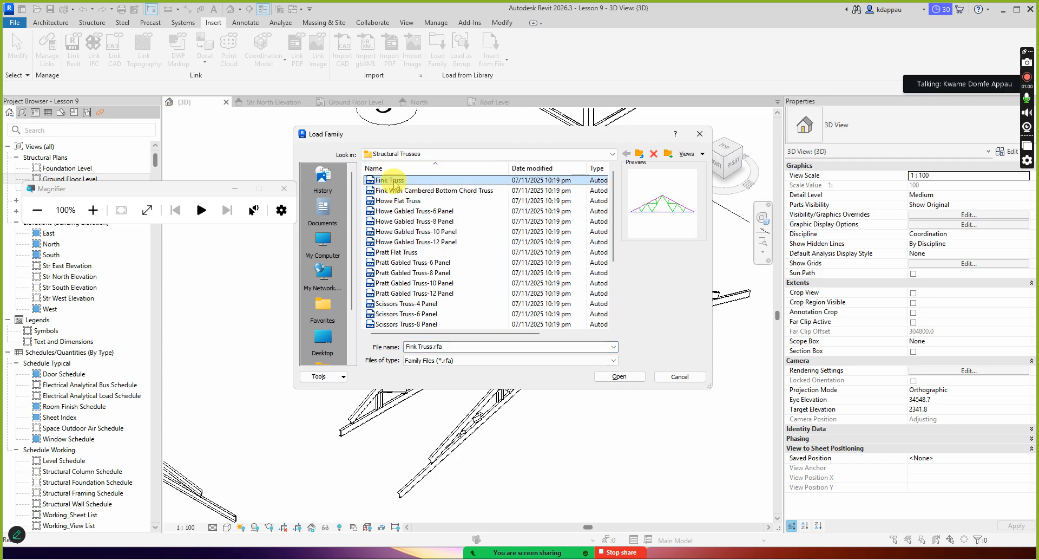
key("Down")
key("Down")
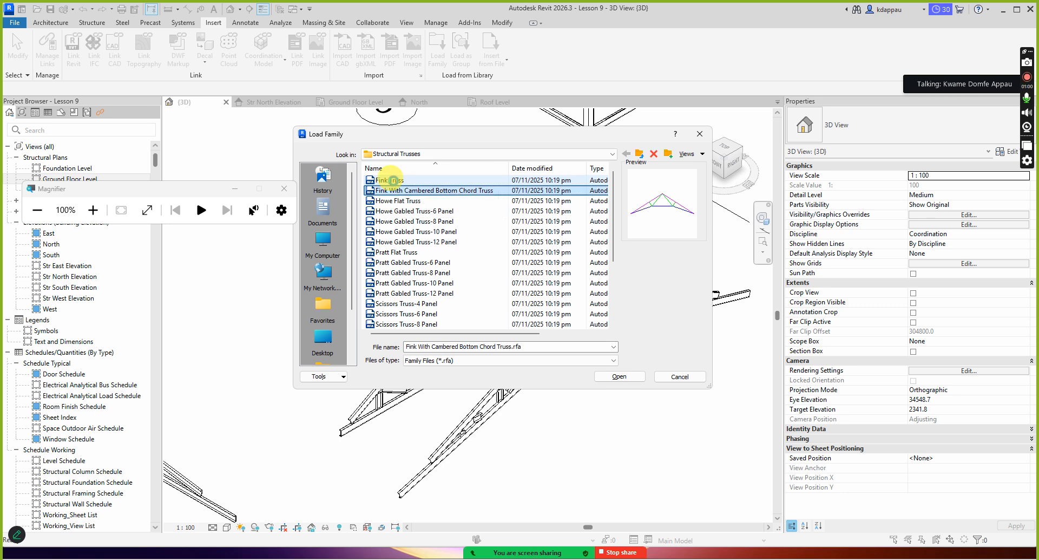
key("Down")
key("Down")
key("Down")
key("Down")
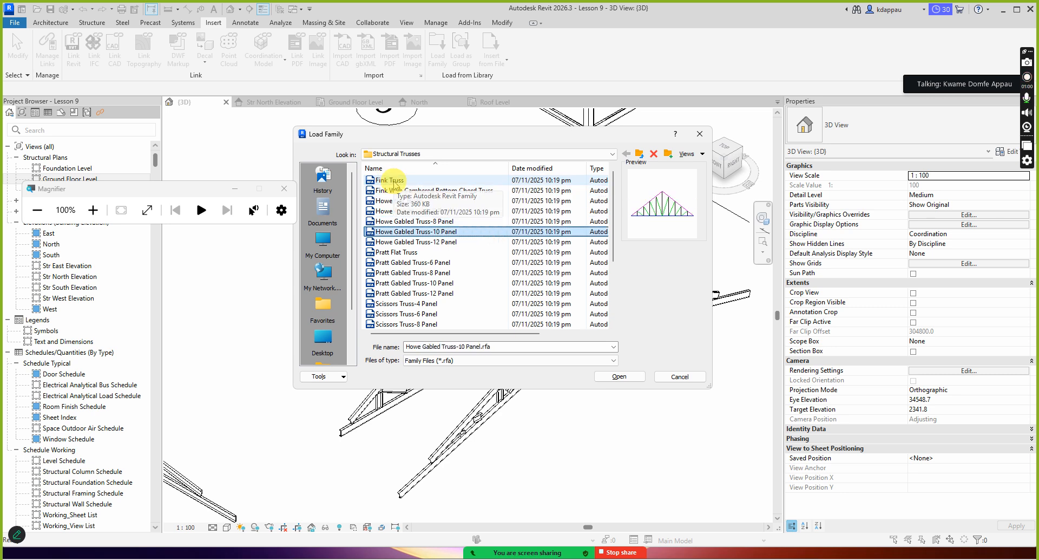
key("Down")
key("Down")
key("Down")
key("Down")
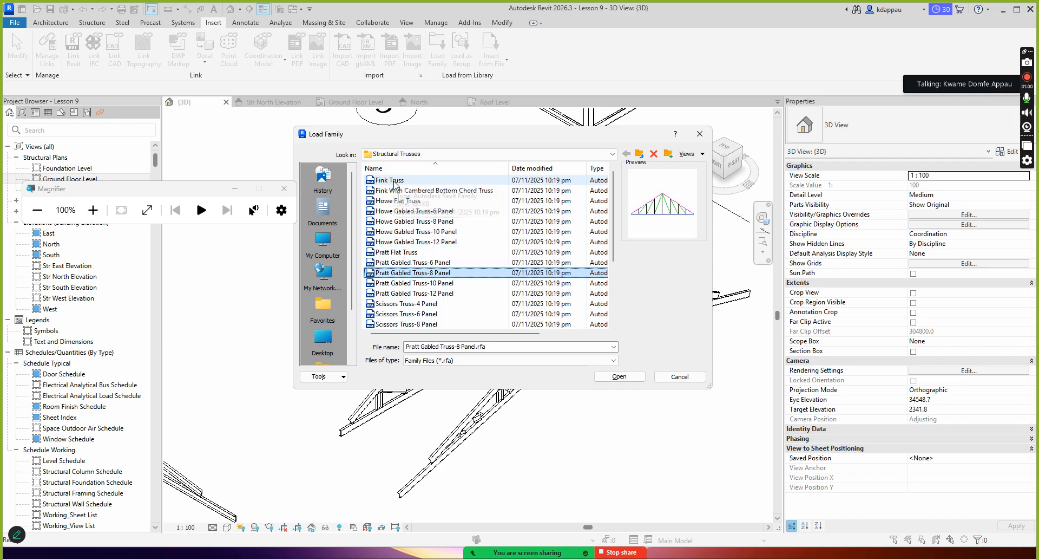
key("Down")
key("Down")
key("Down")
key("Down")
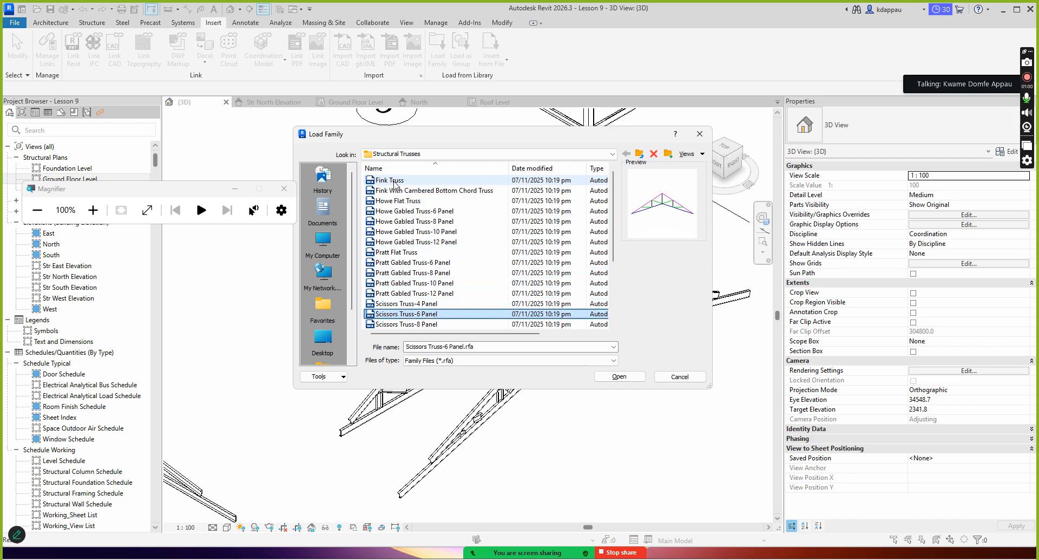
key("Down")
key("Down")
key("Down")
key("Down")
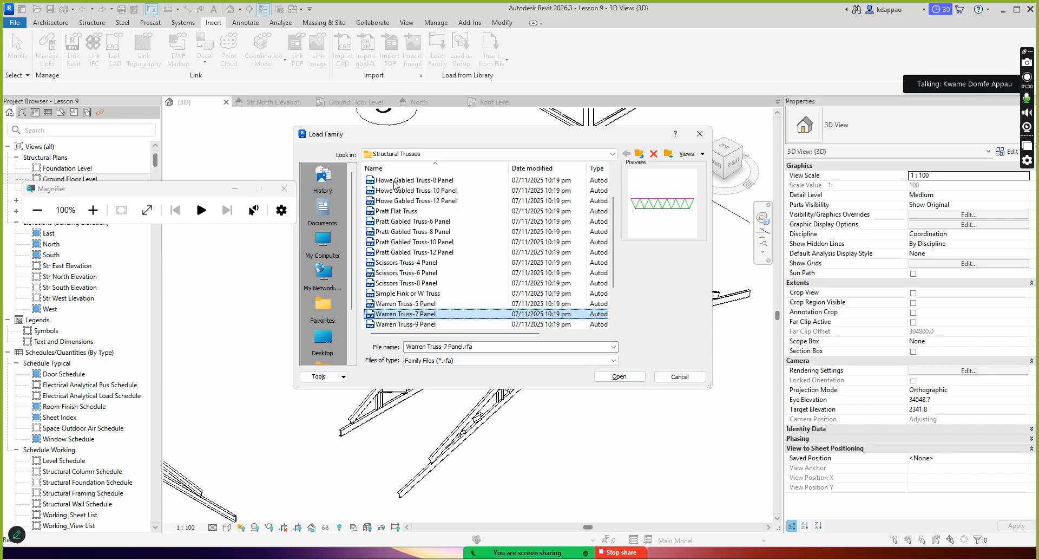
key("Down")
key("Down")
key("Down")
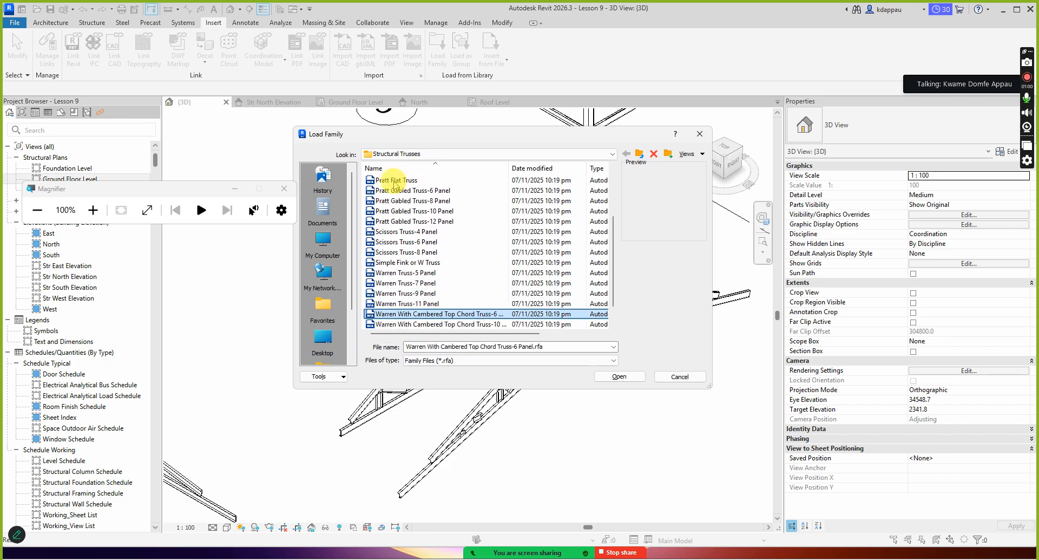
key("Down")
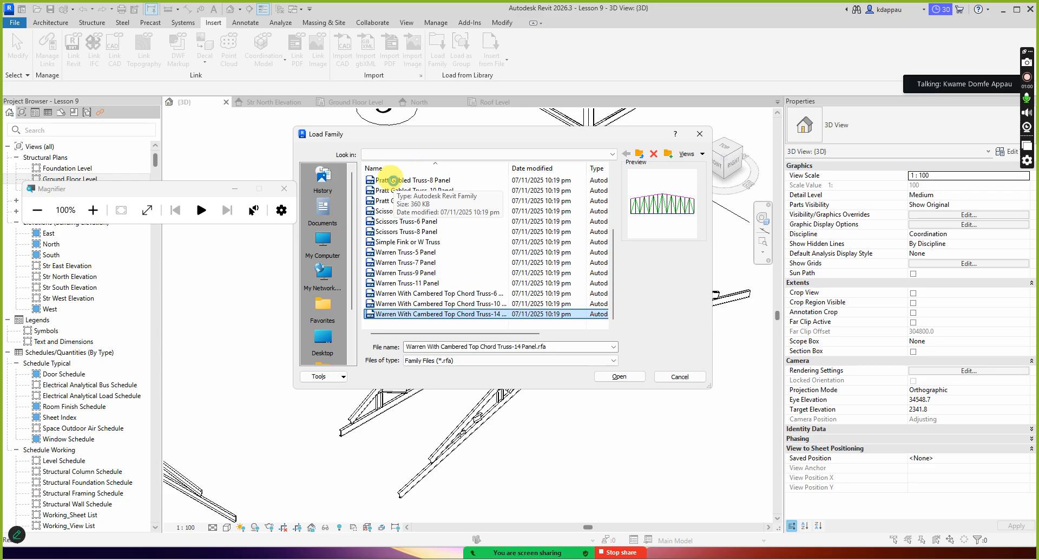
key("BackSpace")
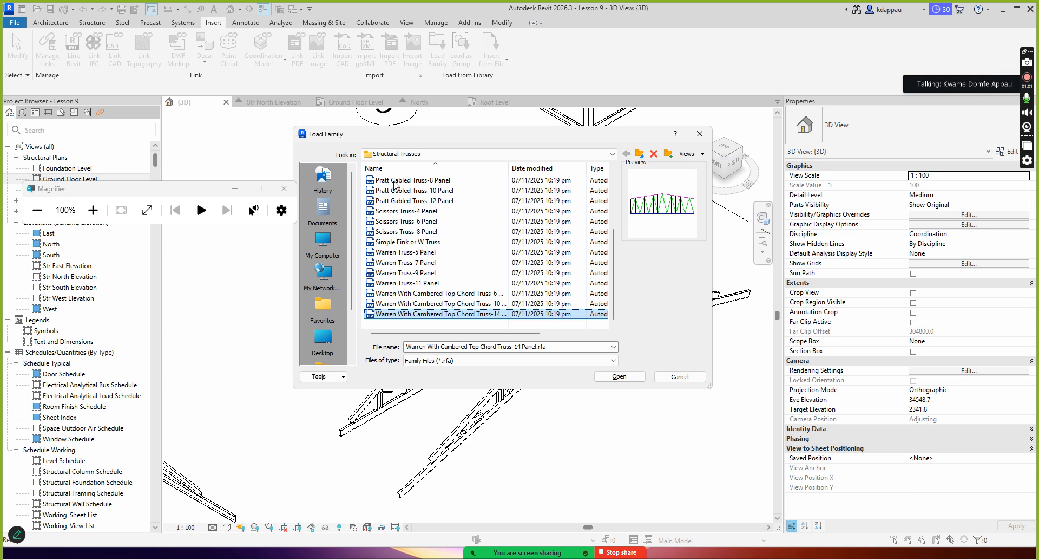
double_click(394, 180)
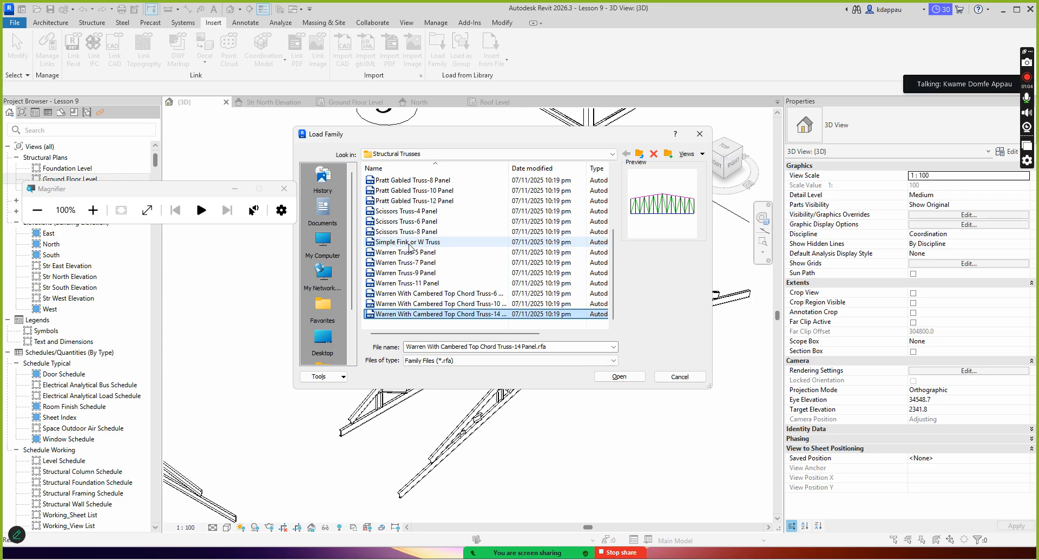
left_click(408, 242)
left_click(408, 242)
left_click(672, 379)
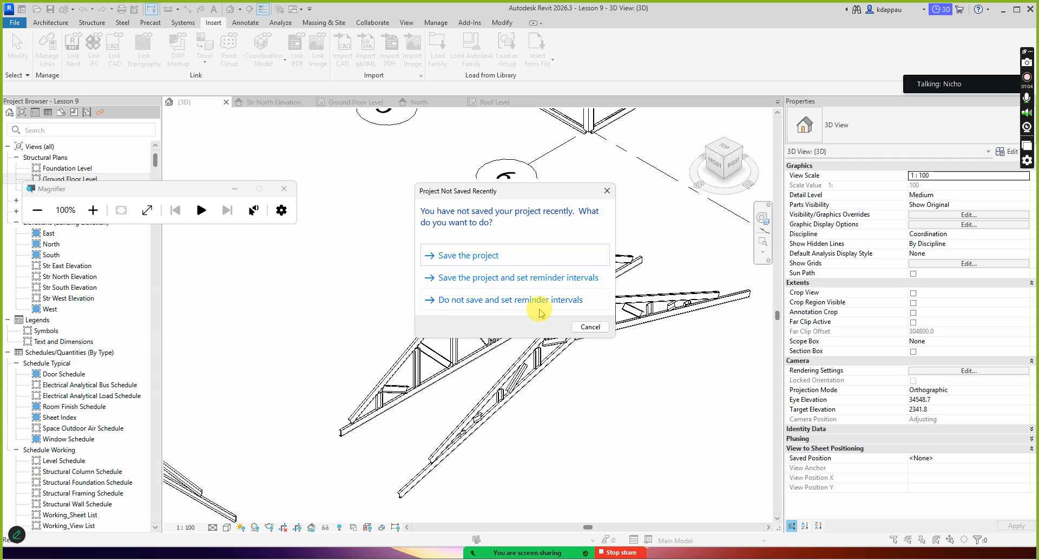
left_click(588, 328)
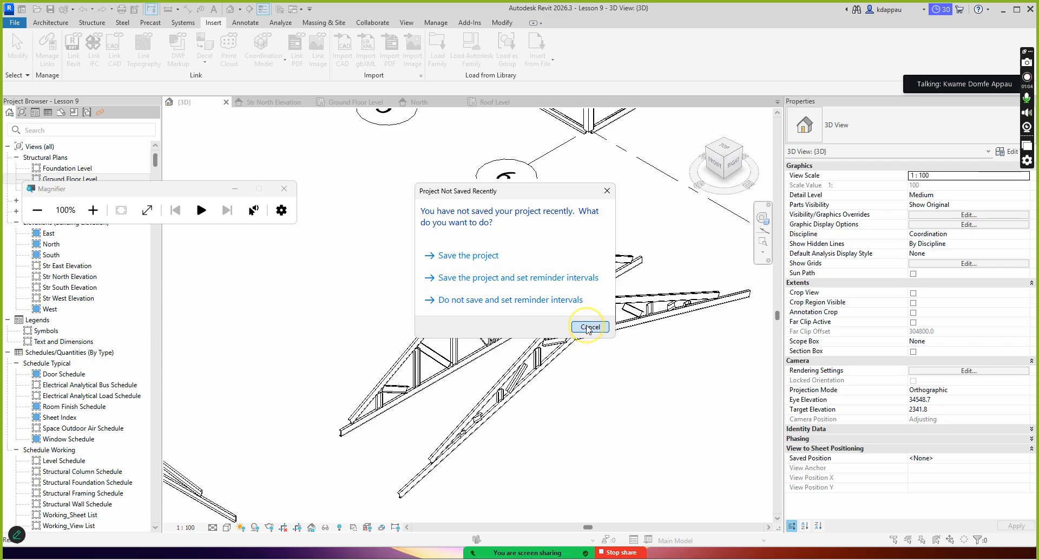
- Examine the chords, vertical and diagonal web members, and their joints on the Howe gabled truss beside the scissors truss
scroll(543, 345, "down", 3)
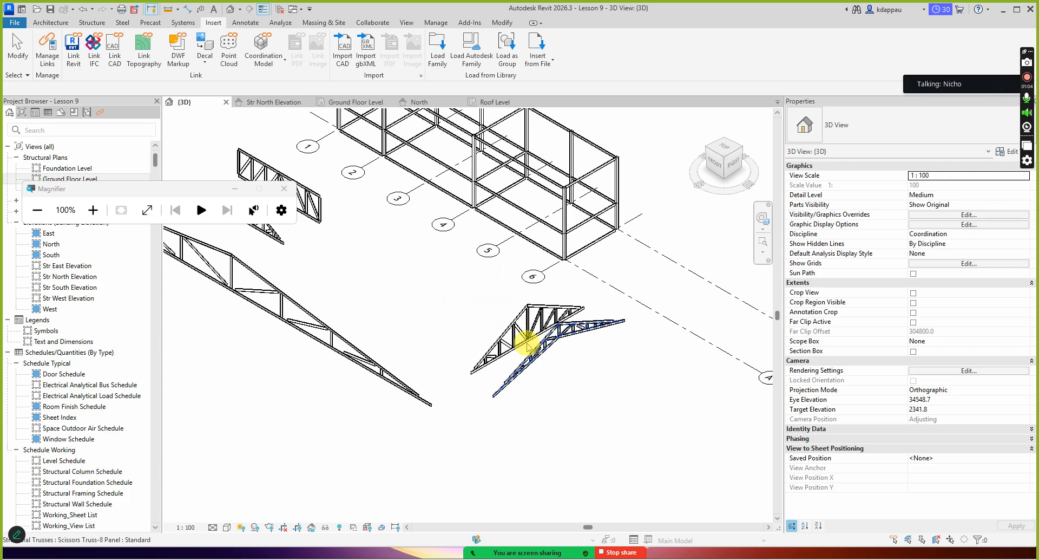
scroll(520, 327, "down", 2)
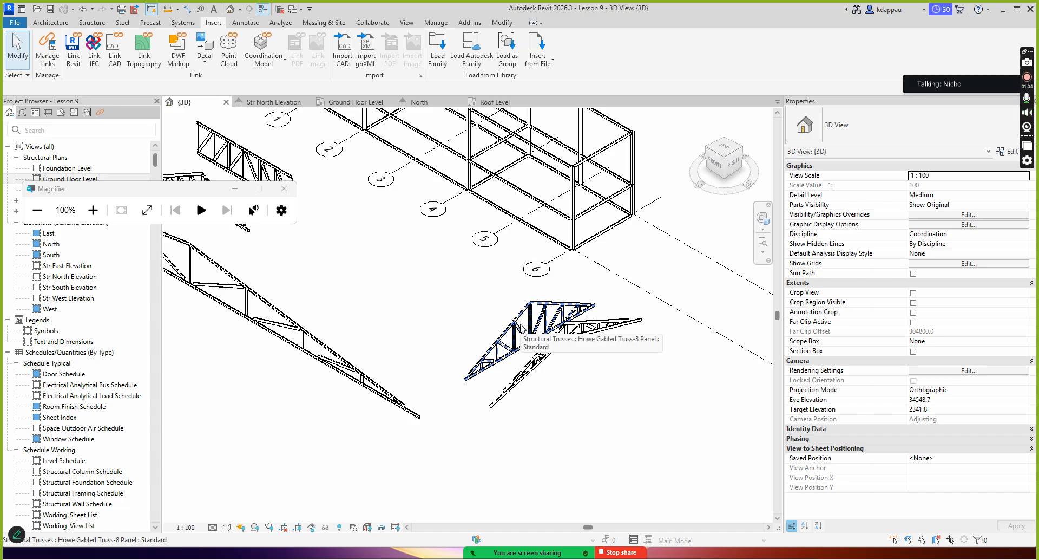
left_click(512, 353)
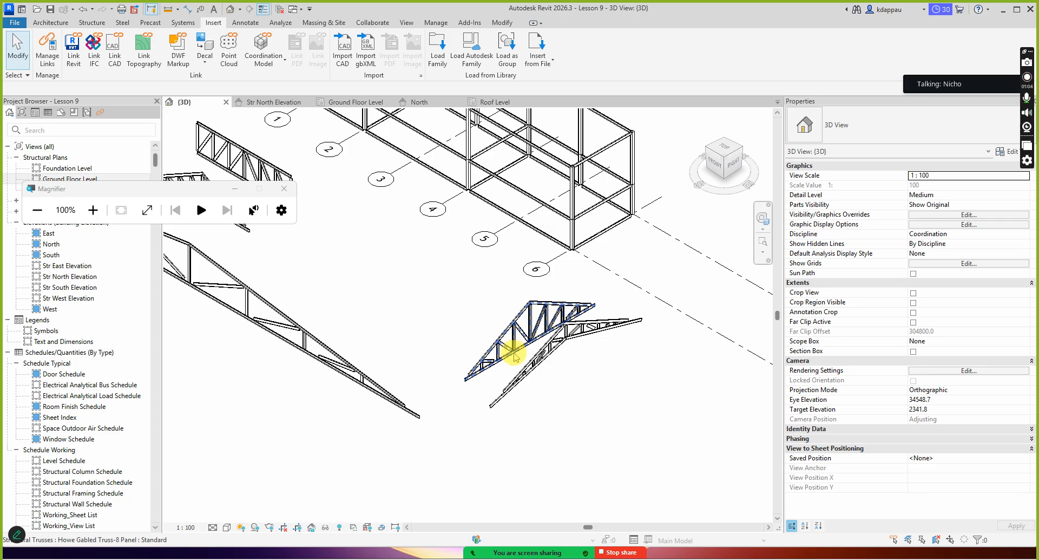
scroll(514, 349, "up", 6)
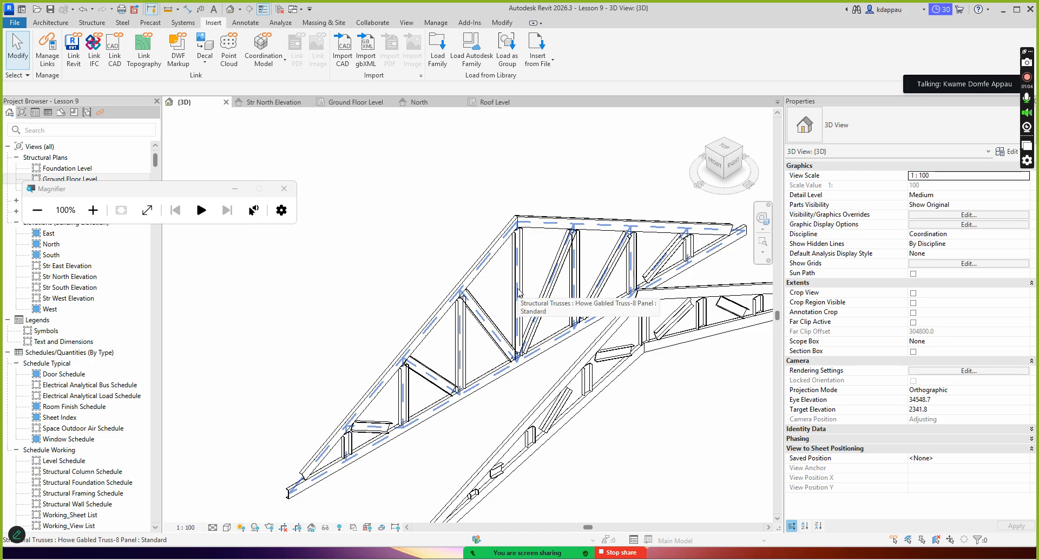
scroll(564, 266, "up", 4)
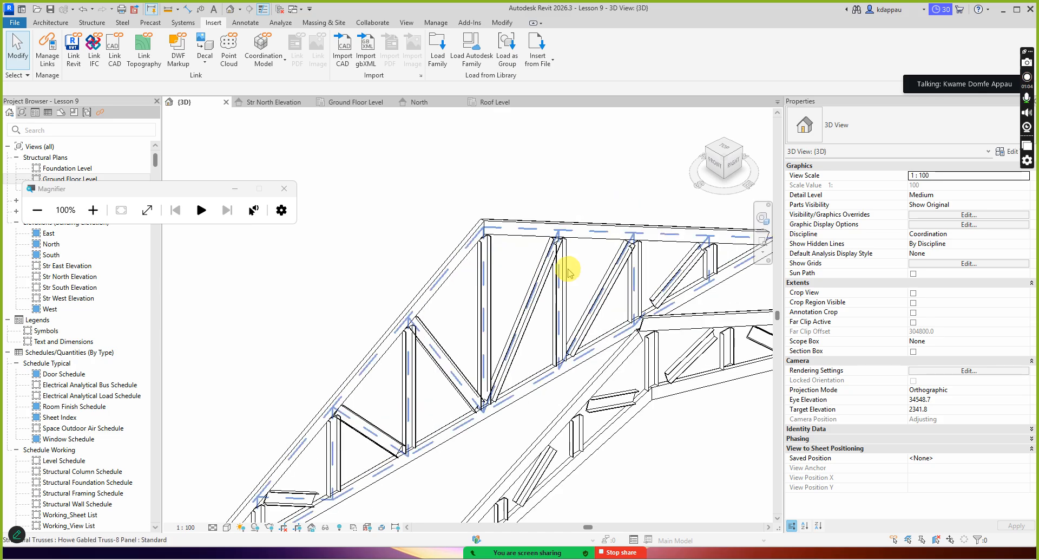
scroll(495, 183, "down", 3)
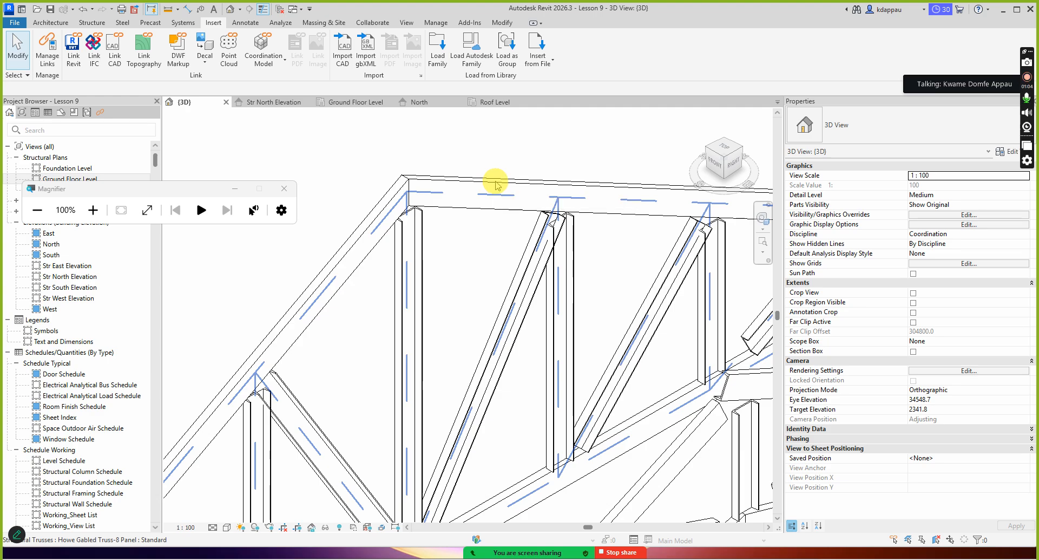
scroll(579, 290, "up", 2)
scroll(574, 325, "up", 2)
scroll(568, 303, "down", 3)
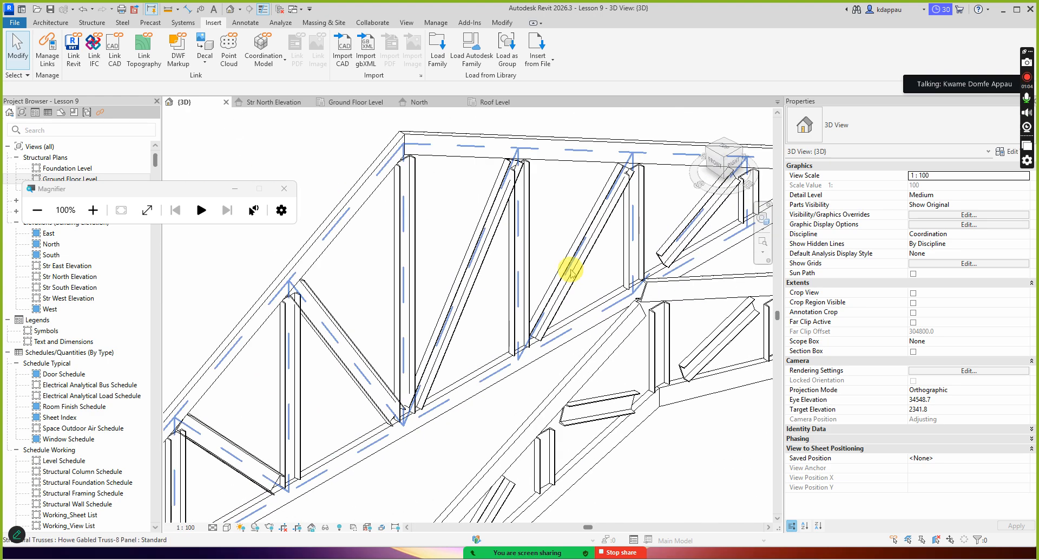
scroll(558, 298, "up", 3)
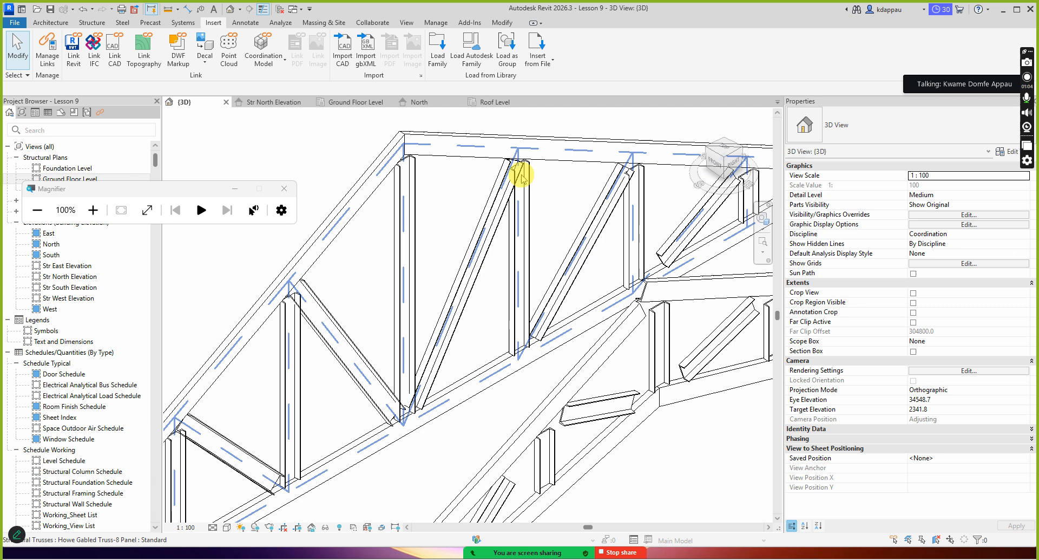
scroll(524, 260, "down", 3)
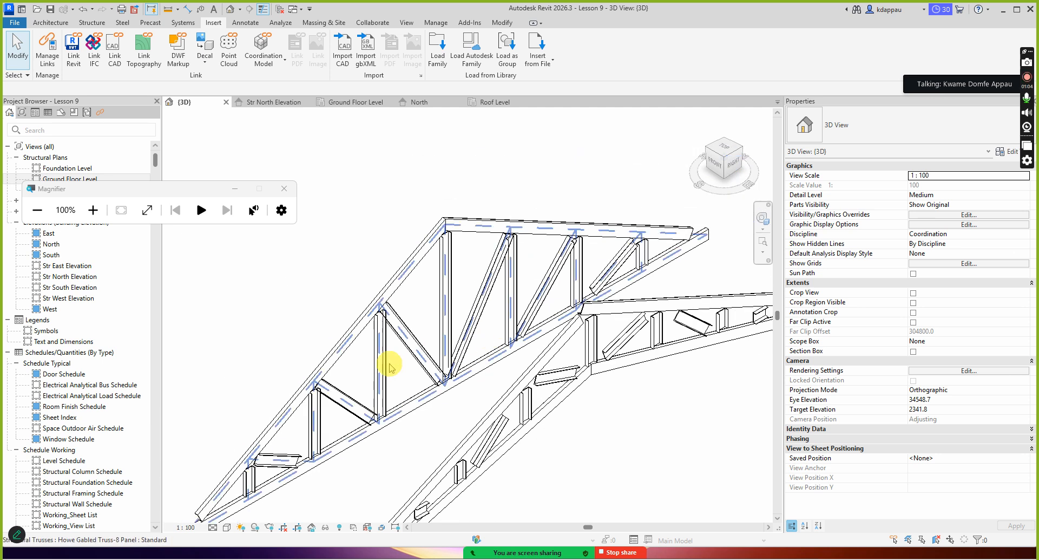
scroll(445, 344, "up", 3)
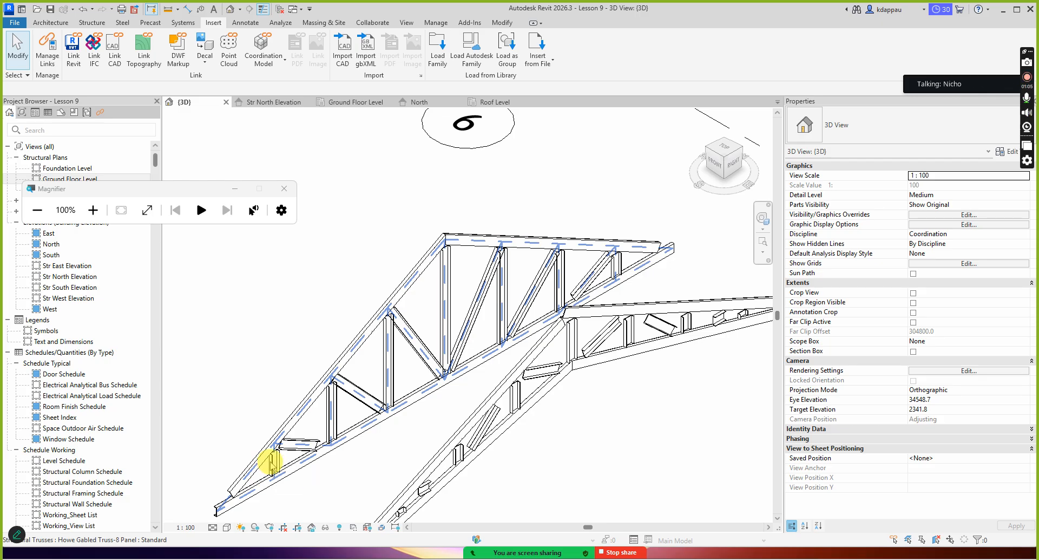
scroll(310, 438, "up", 2)
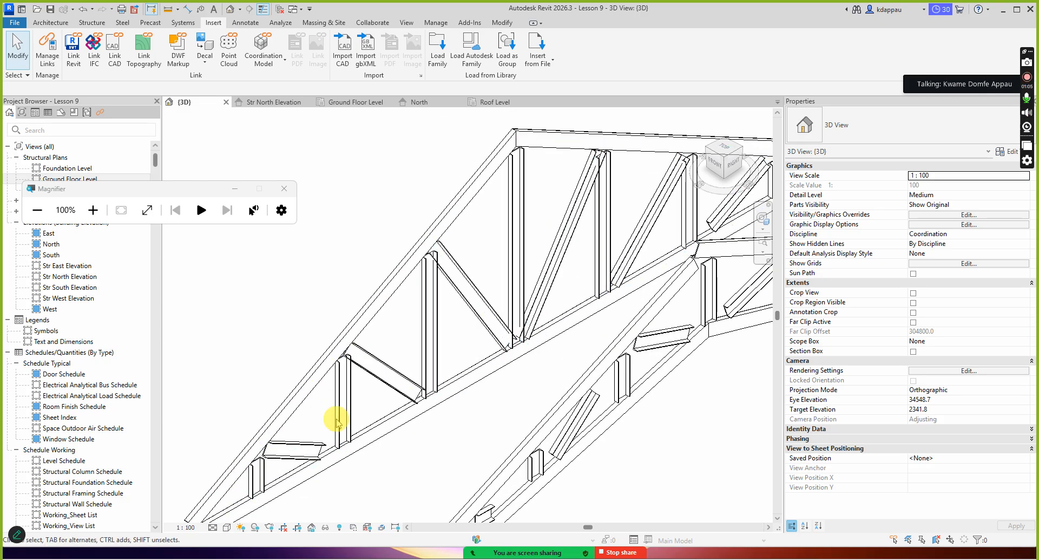
scroll(342, 425, "up", 3)
scroll(341, 373, "up", 3)
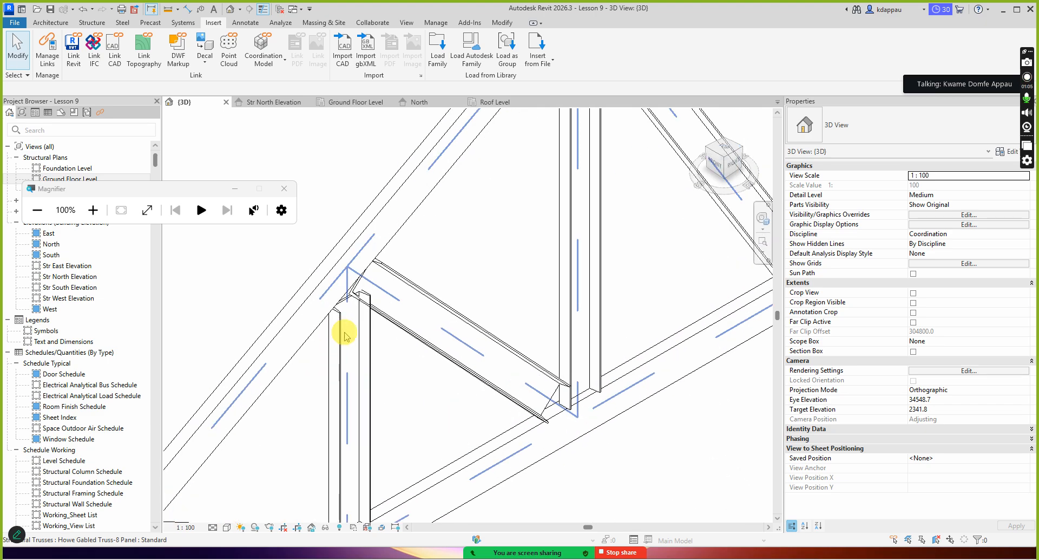
scroll(344, 337, "down", 2)
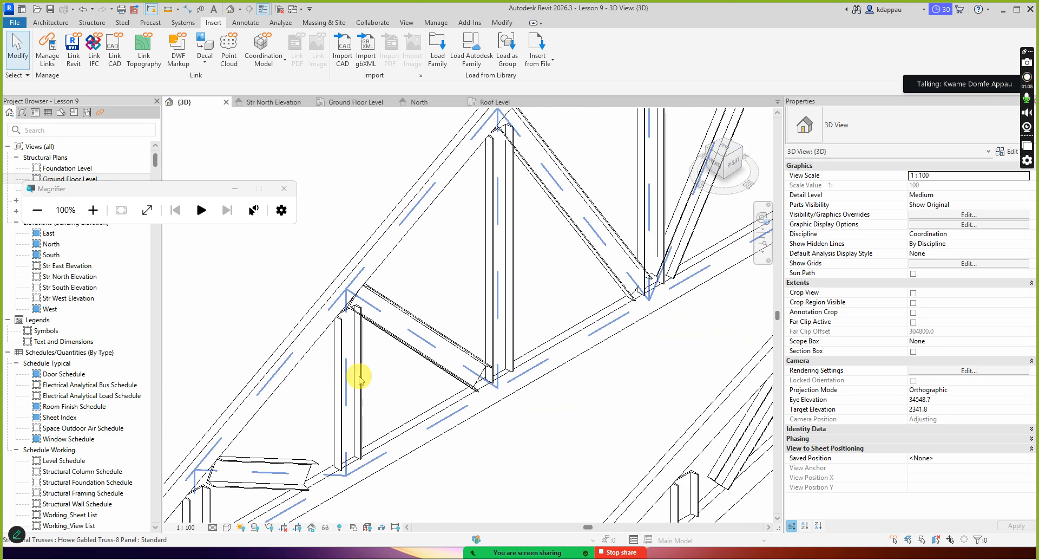
scroll(362, 379, "down", 2)
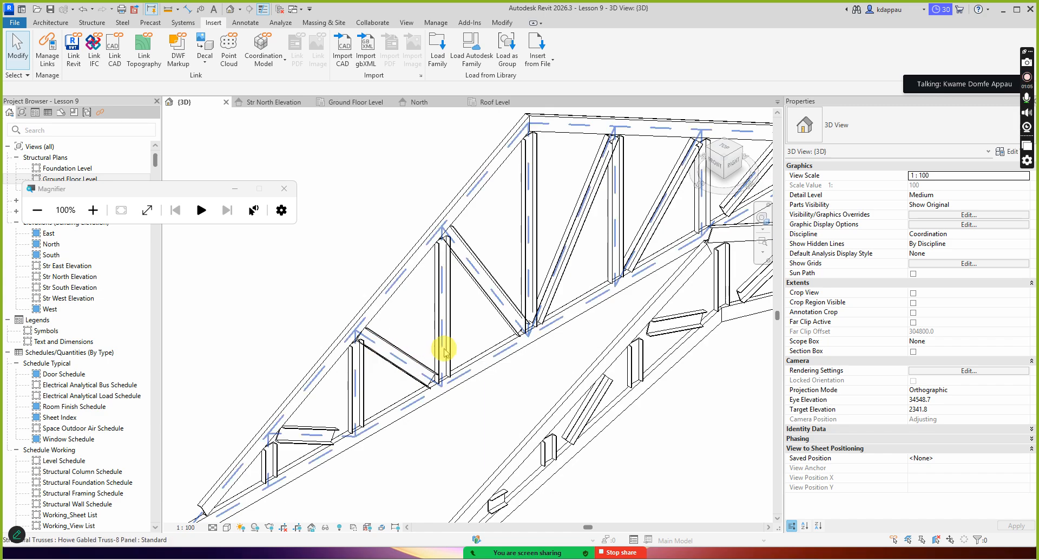
scroll(438, 352, "down", 3)
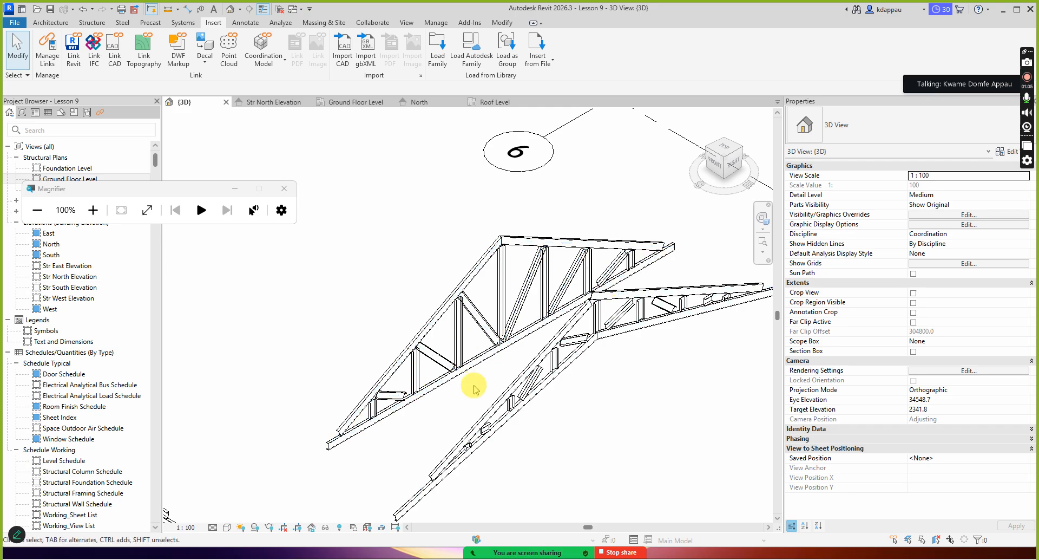
- Move the Howe gabled truss away from the scissors truss, towards grid bubble 6, so the two no longer overlap in view
scroll(466, 368, "down", 3)
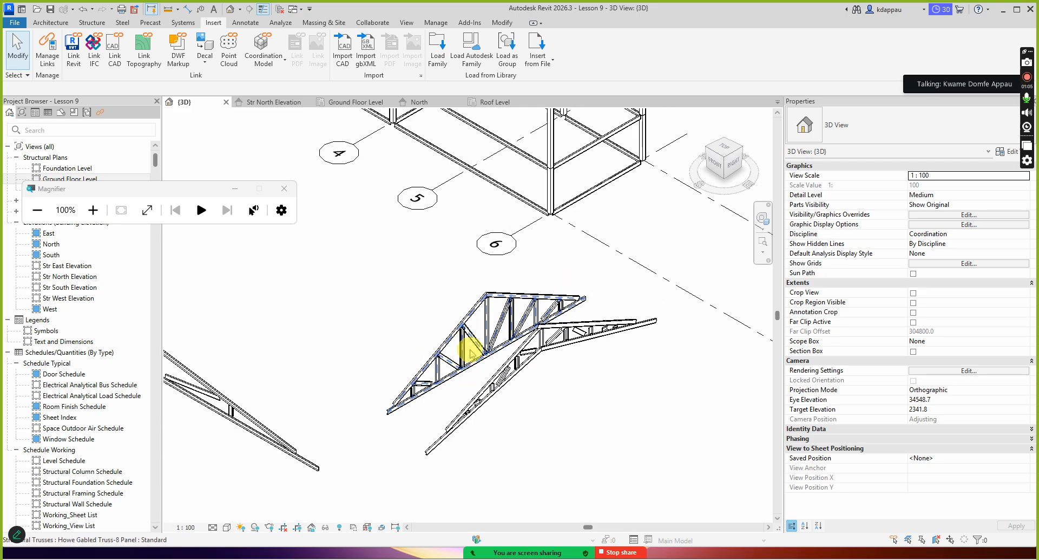
scroll(481, 338, "up", 3)
scroll(490, 343, "down", 2)
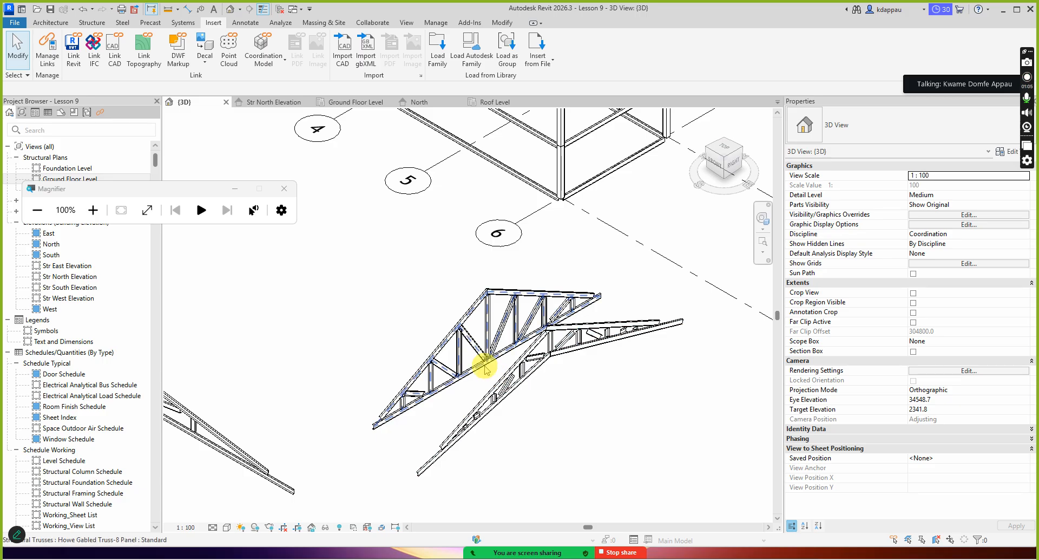
left_click(483, 361)
left_click_drag(484, 362, 437, 324)
left_click(431, 366)
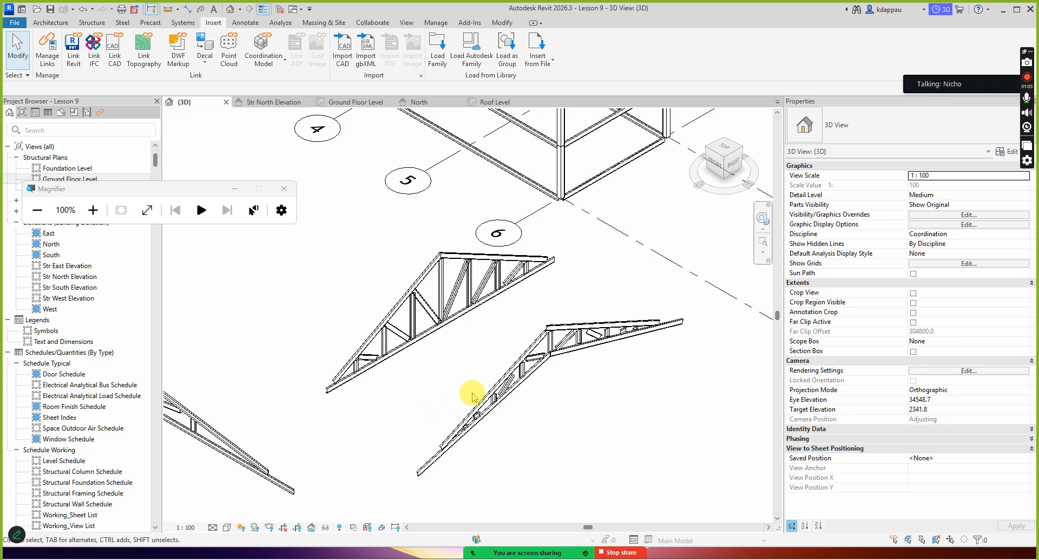
- Shorten the scissors truss beside the Howe gabled truss by moving its near end towards its far end
scroll(487, 407, "down", 4)
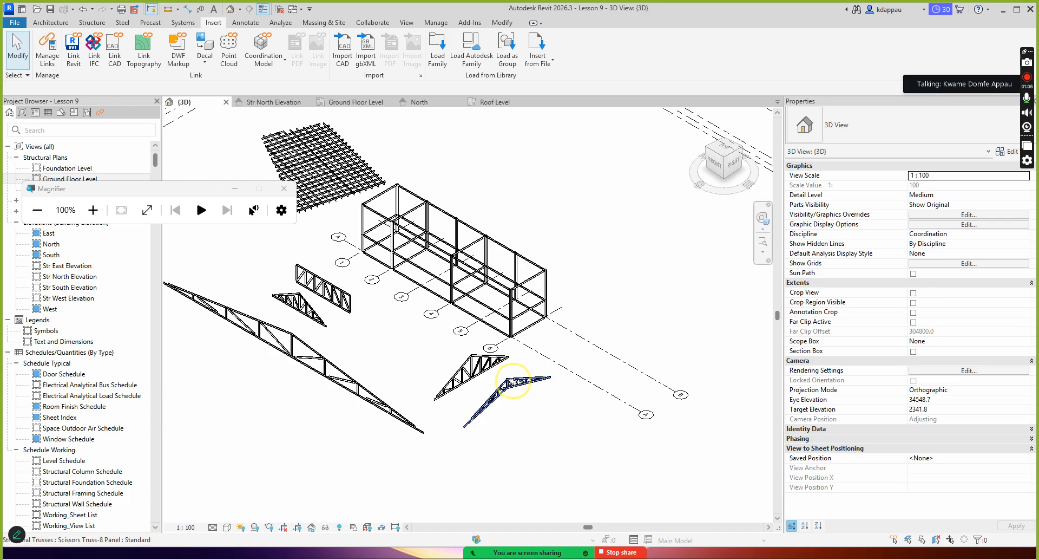
left_click(514, 390)
scroll(514, 392, "up", 3)
scroll(443, 442, "up", 1)
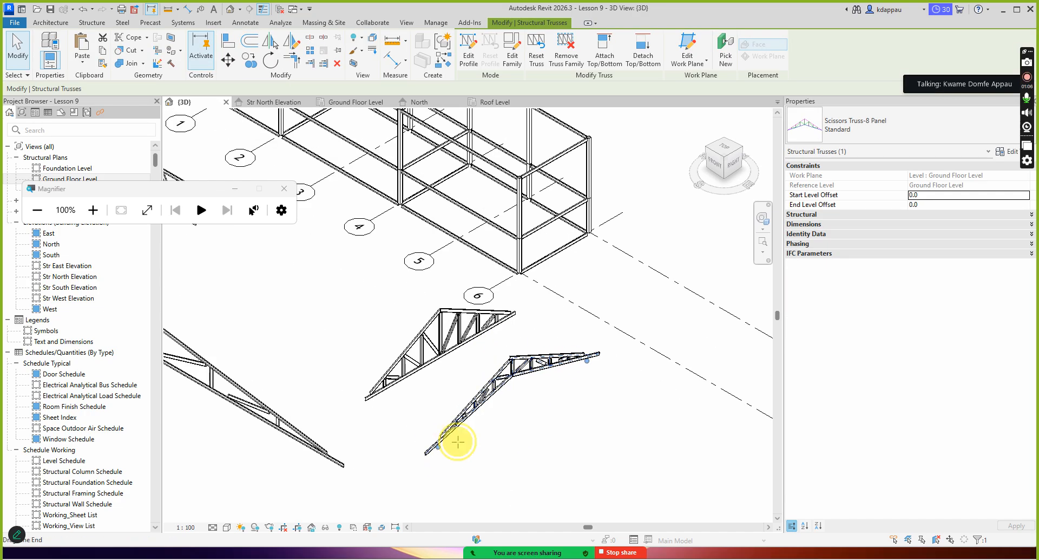
left_click_drag(493, 420, 521, 401)
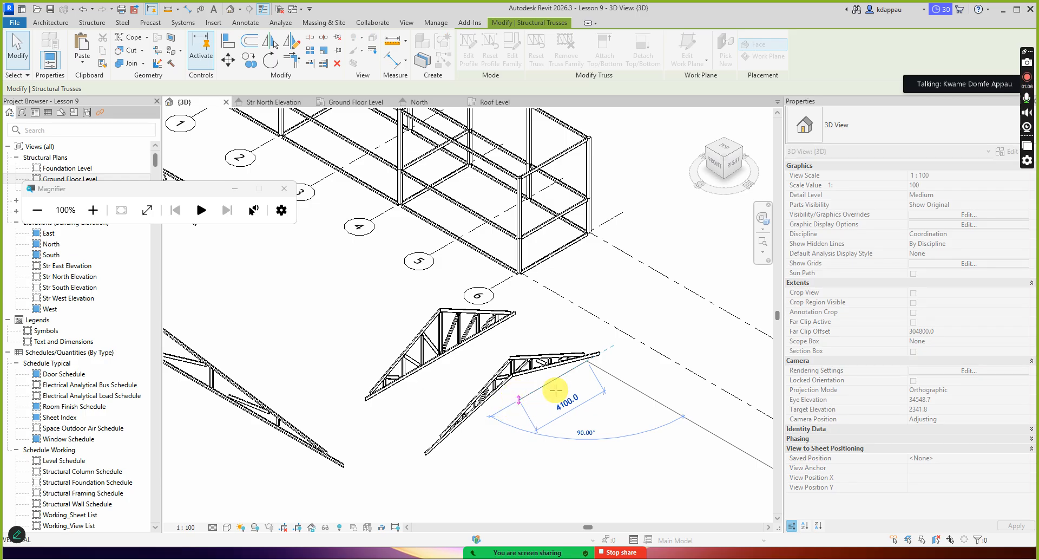
scroll(557, 359, "up", 4)
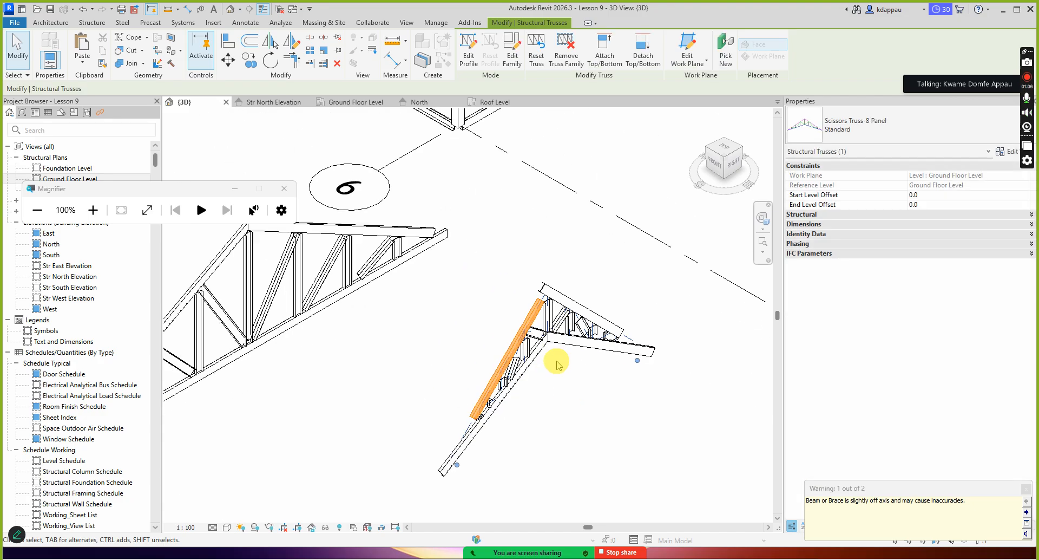
- Lengthen the scissors truss by pulling its near end outwards, well past the Howe gabled truss
scroll(557, 359, "down", 5)
left_click_drag(530, 390, 399, 472)
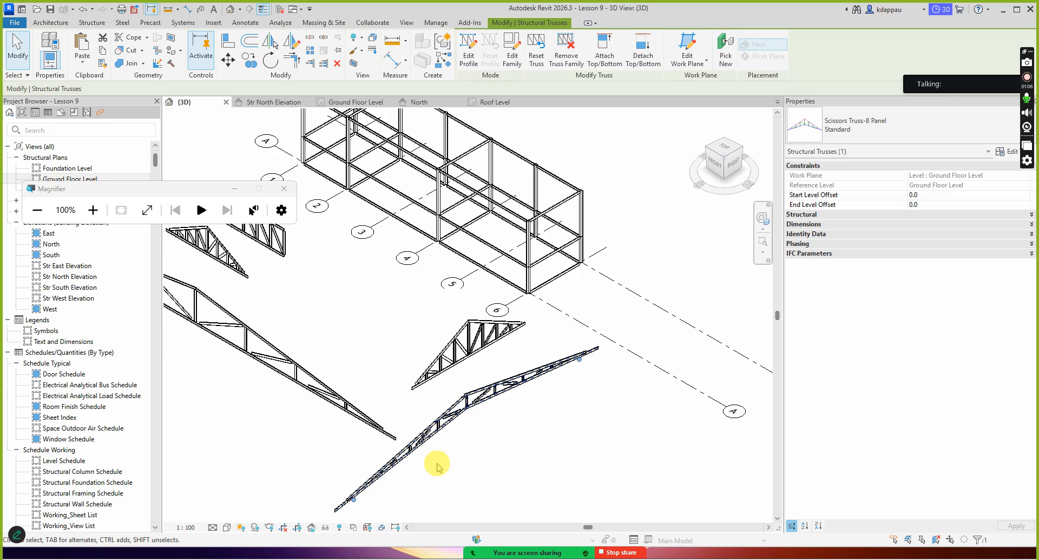
scroll(434, 464, "down", 3)
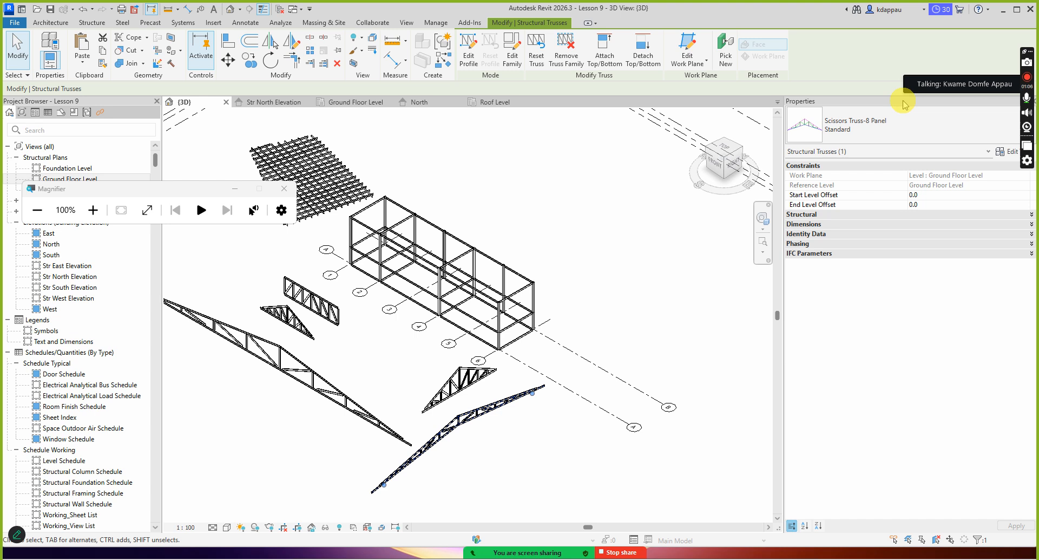
- Switch the lengthened truss to the Howe Gabled Truss-8 Panel Standard type and from there to M_Howe Flat Truss Standard
left_click(882, 129)
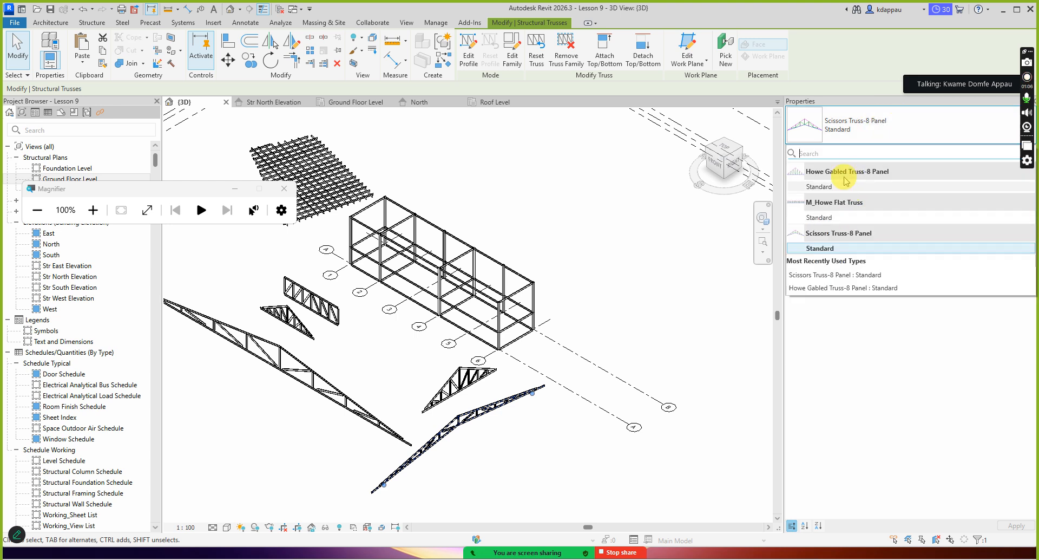
left_click(831, 186)
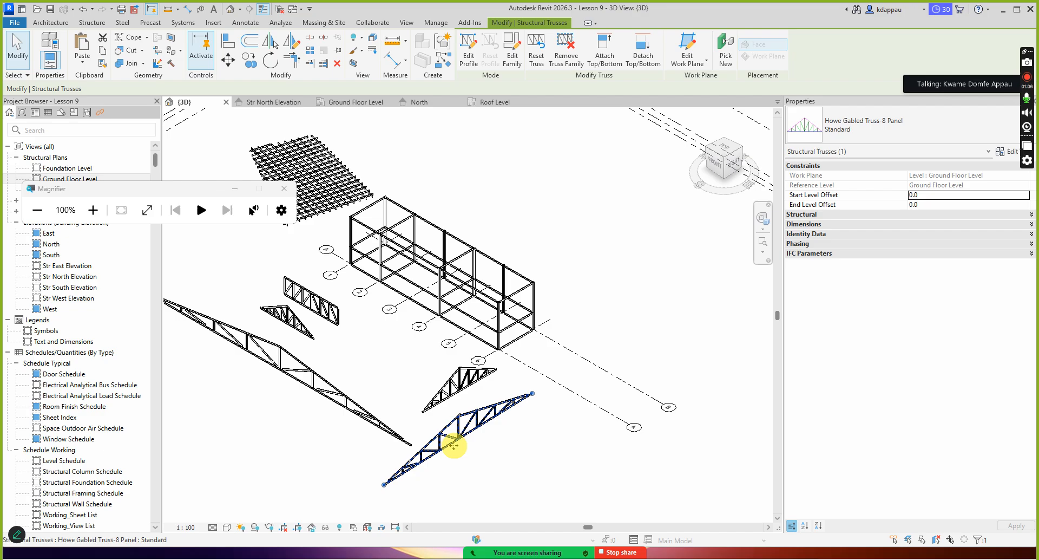
left_click(841, 130)
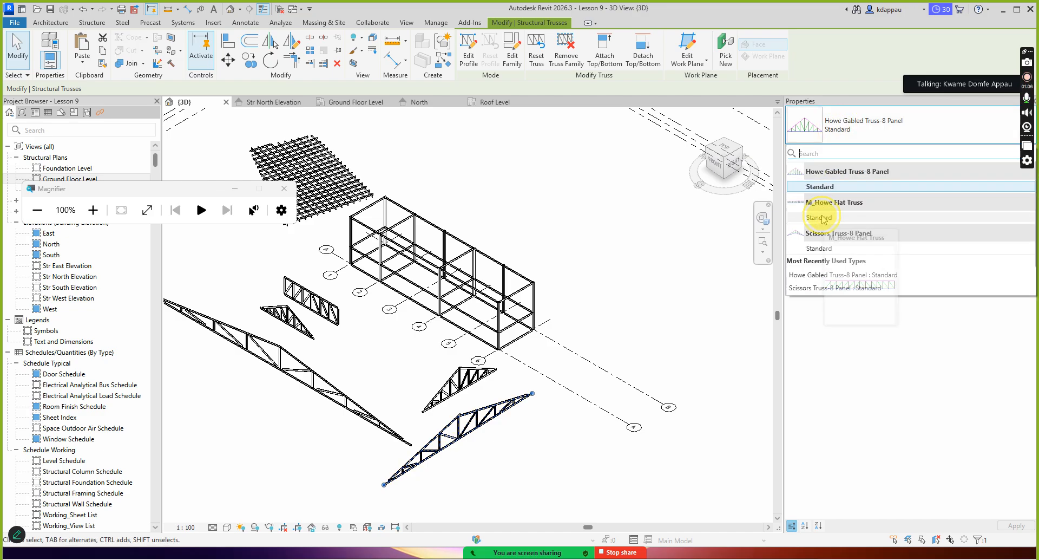
left_click(826, 216)
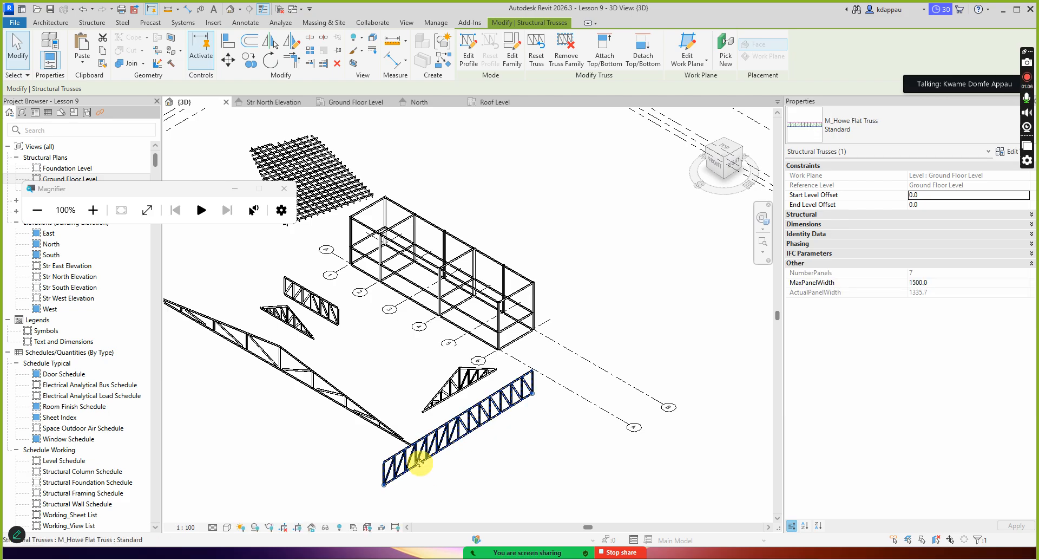
left_click(418, 461)
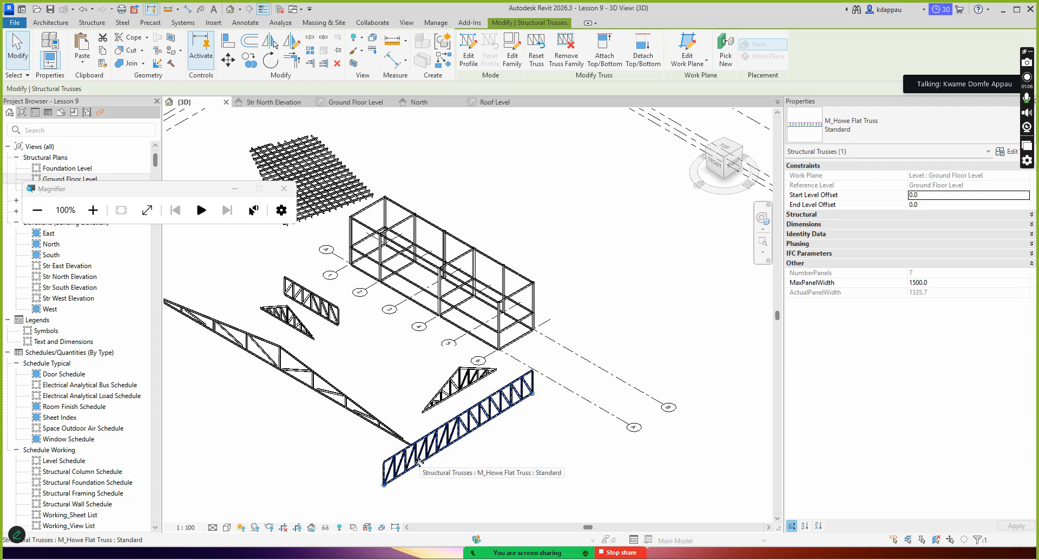
- Examine the web panels of the M_Howe flat truss and the upper beams and columns of the framed structure
scroll(412, 463, "up", 5)
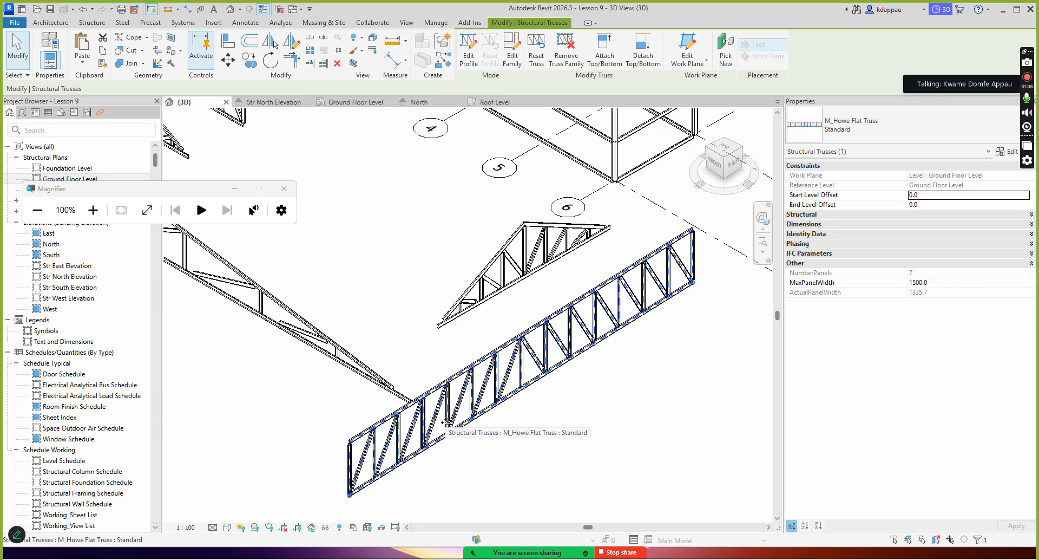
scroll(455, 401, "down", 3)
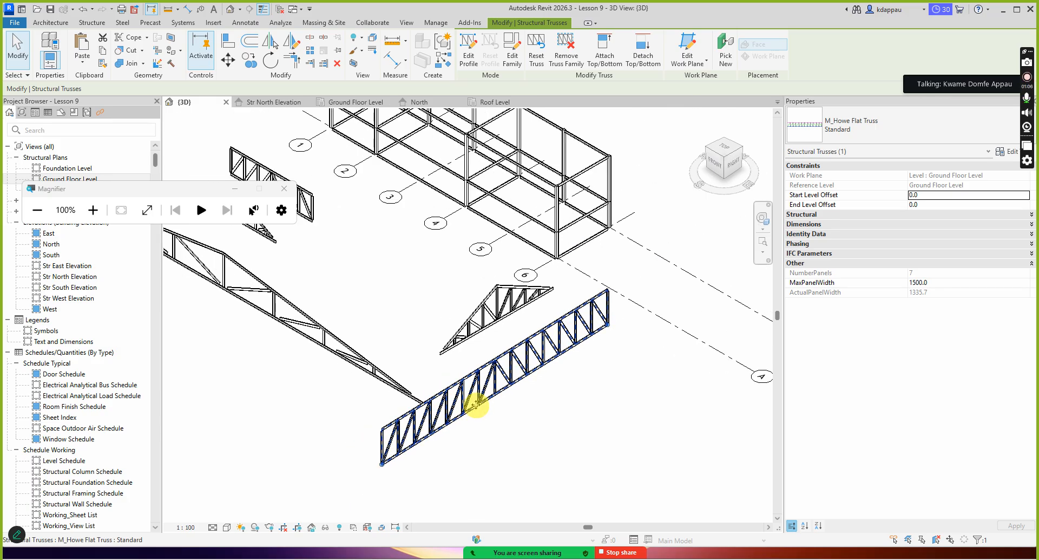
scroll(479, 411, "down", 2)
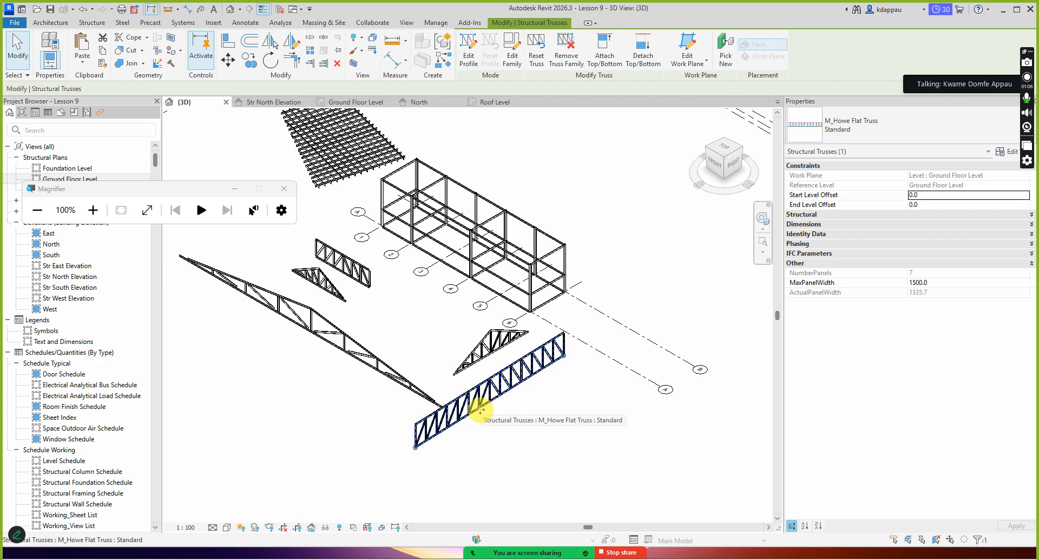
scroll(466, 282, "down", 2)
scroll(466, 205, "up", 4)
scroll(348, 209, "up", 3)
scroll(382, 260, "down", 3)
scroll(384, 261, "up", 2)
scroll(379, 264, "down", 2)
scroll(346, 268, "up", 3)
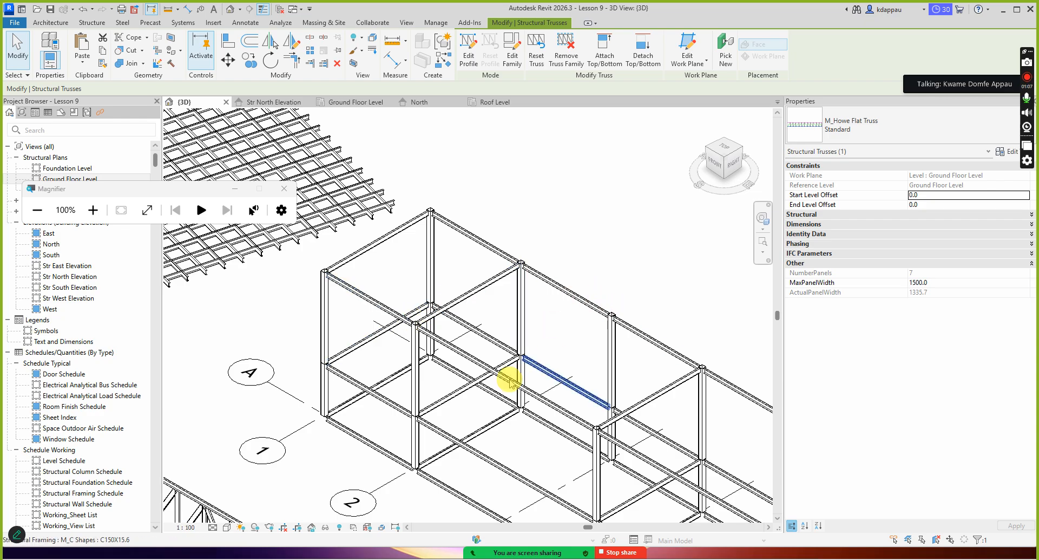
scroll(529, 337, "down", 5)
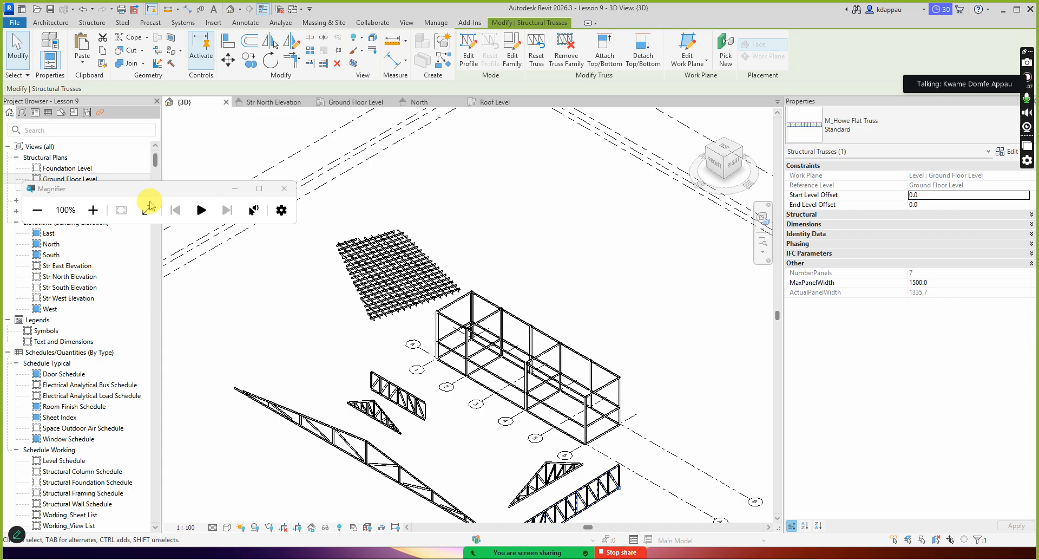
- Clear the floating Magnifier window out of the way and open the Roof Level structural plan
left_click(148, 209)
double_click(62, 190)
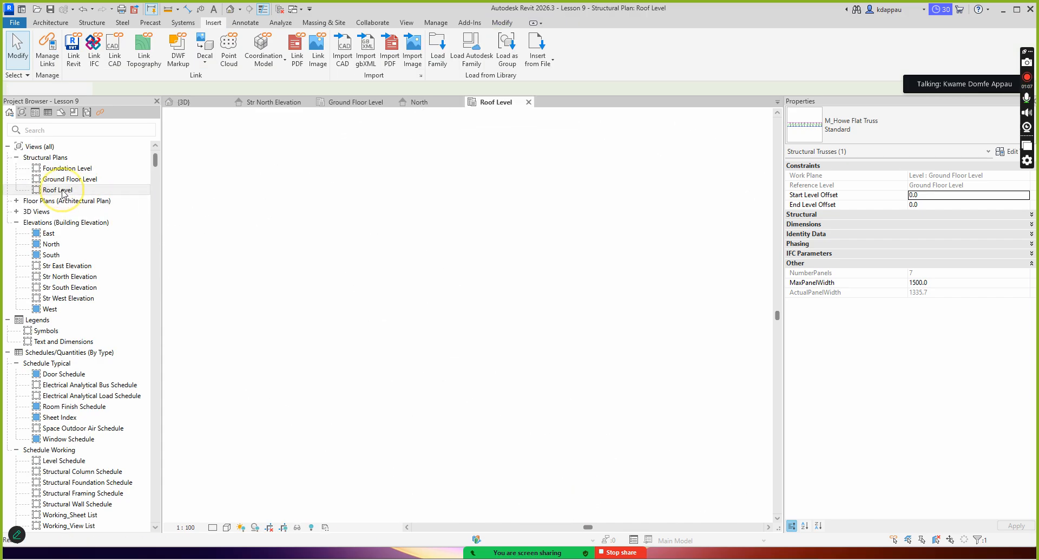
scroll(342, 282, "up", 2)
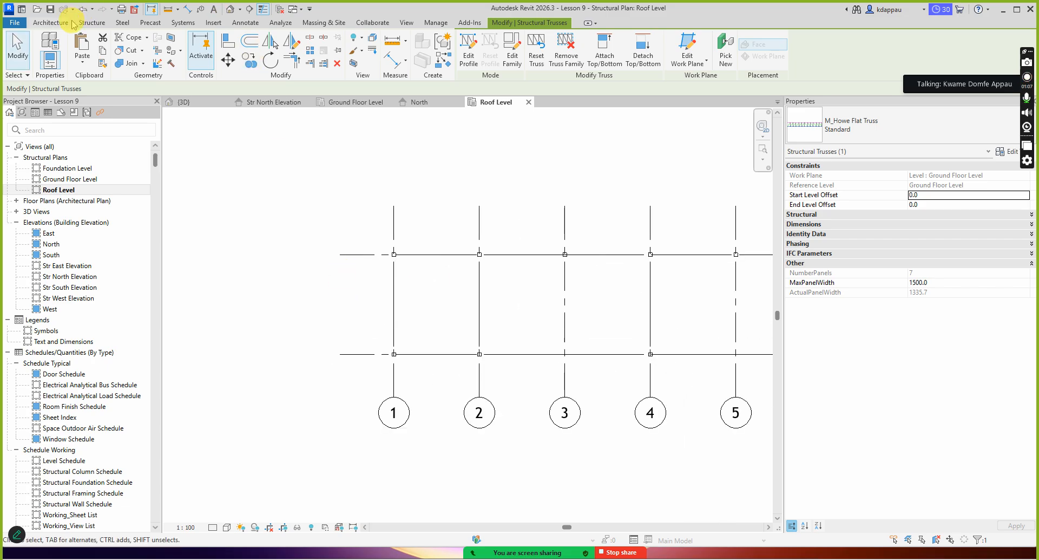
- Place a Scissors Truss-8 Panel Standard truss on the Roof Level along grid 1, spanning between the two columns, and end the command
left_click(88, 23)
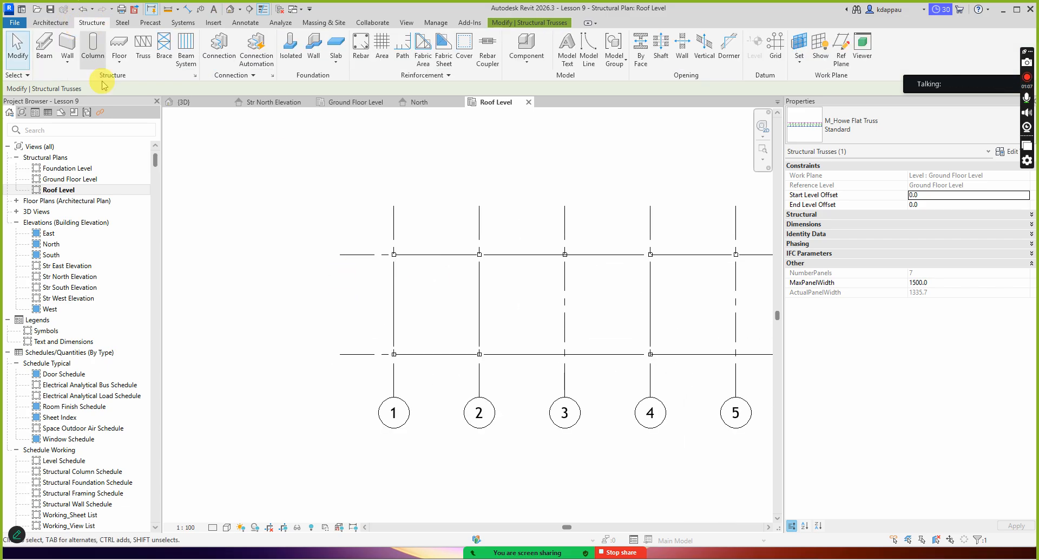
left_click(140, 49)
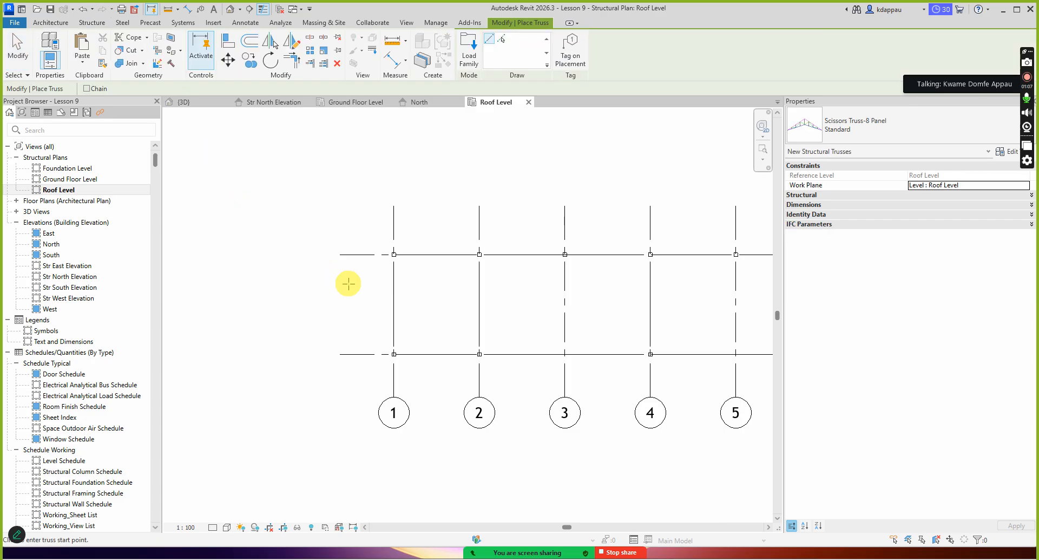
scroll(384, 267, "up", 2)
scroll(383, 268, "up", 4)
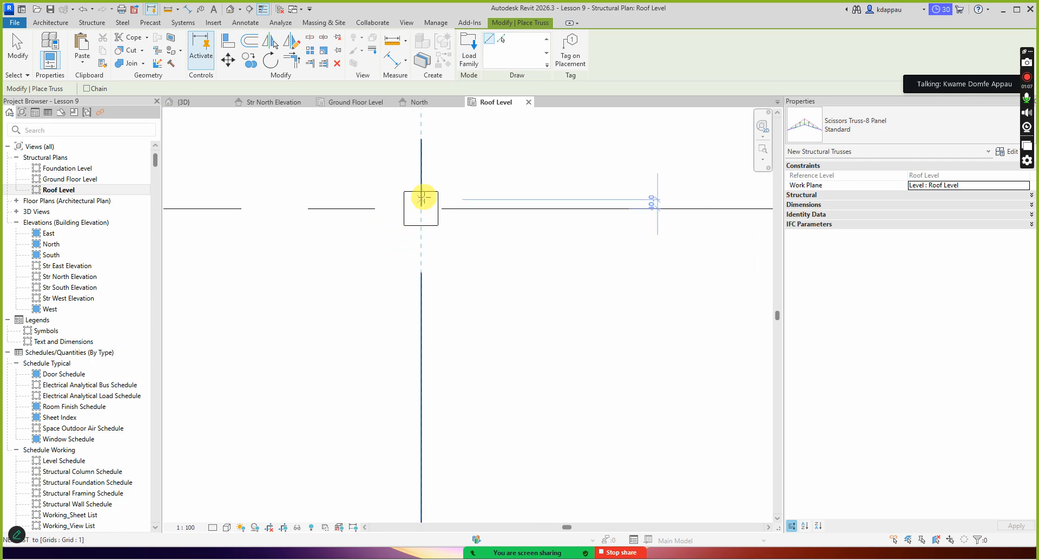
left_click(421, 208)
scroll(423, 154, "down", 3)
scroll(419, 316, "up", 2)
scroll(420, 316, "up", 3)
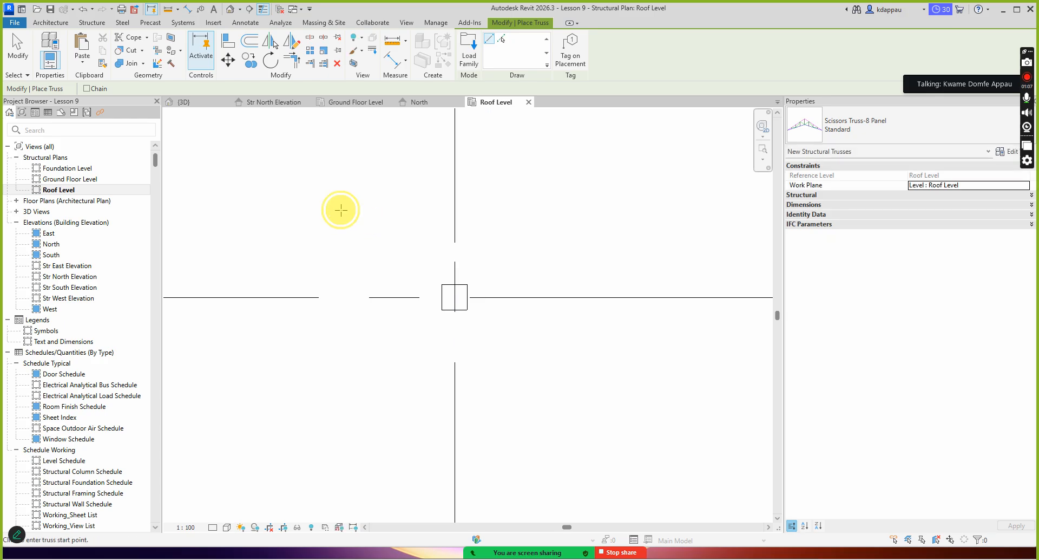
right_click(341, 212)
left_click(358, 213)
right_click(359, 214)
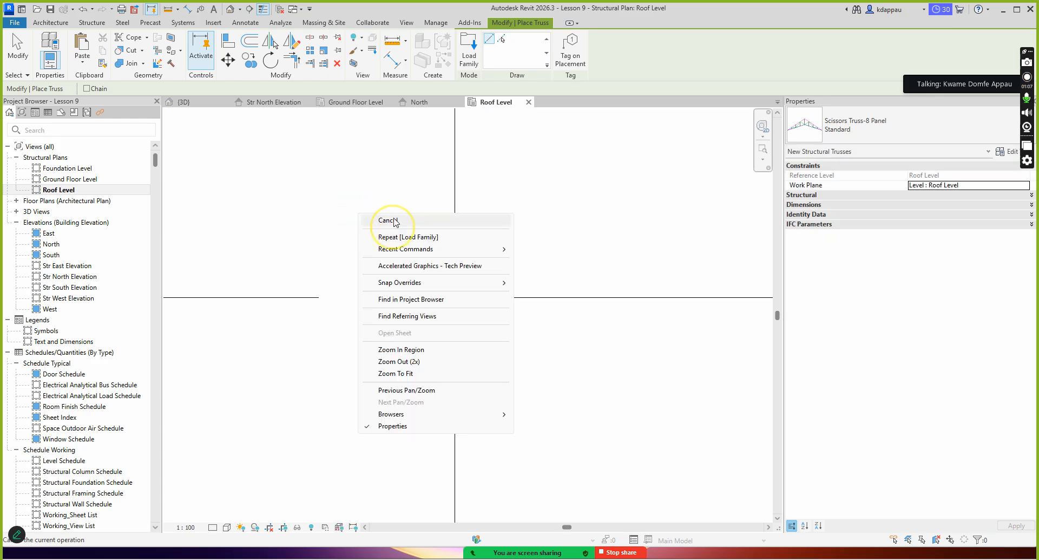
left_click(387, 217)
- Set the Roof Level plan's detail level to Fine
scroll(398, 317, "down", 2)
left_click(215, 528)
left_click(221, 516)
scroll(397, 422, "down", 3)
scroll(401, 412, "down", 1)
scroll(422, 343, "up", 2)
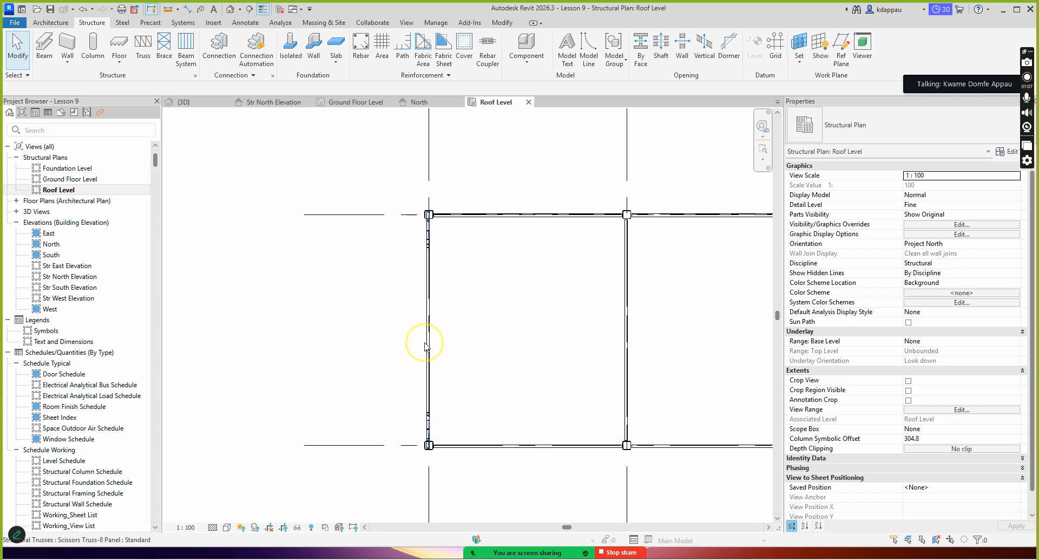
- Copy the scissors truss on grid 1 to grids 2 and 3 with multiple copying, using the upper column on grid 1 as base point
left_click(425, 347)
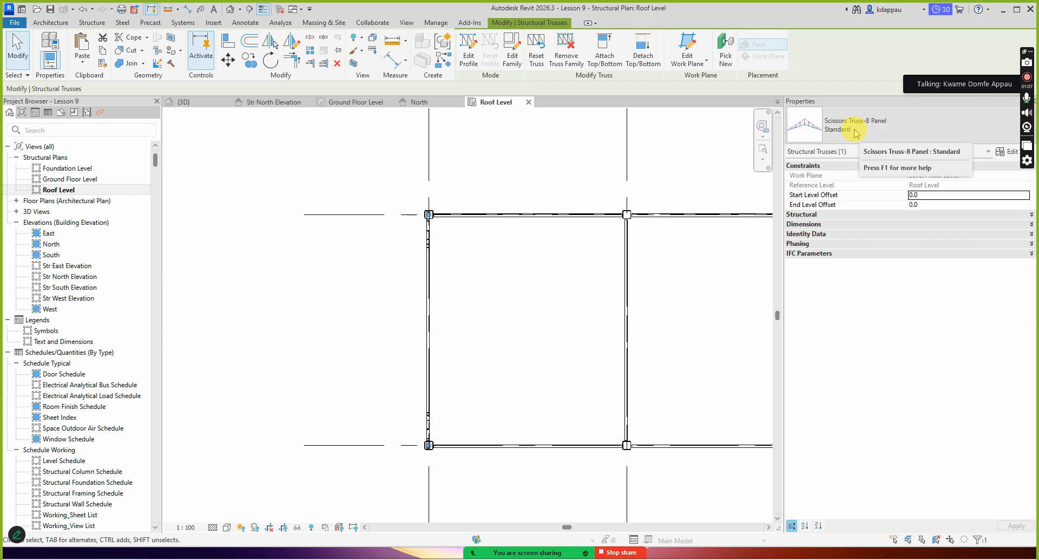
scroll(455, 225, "up", 2)
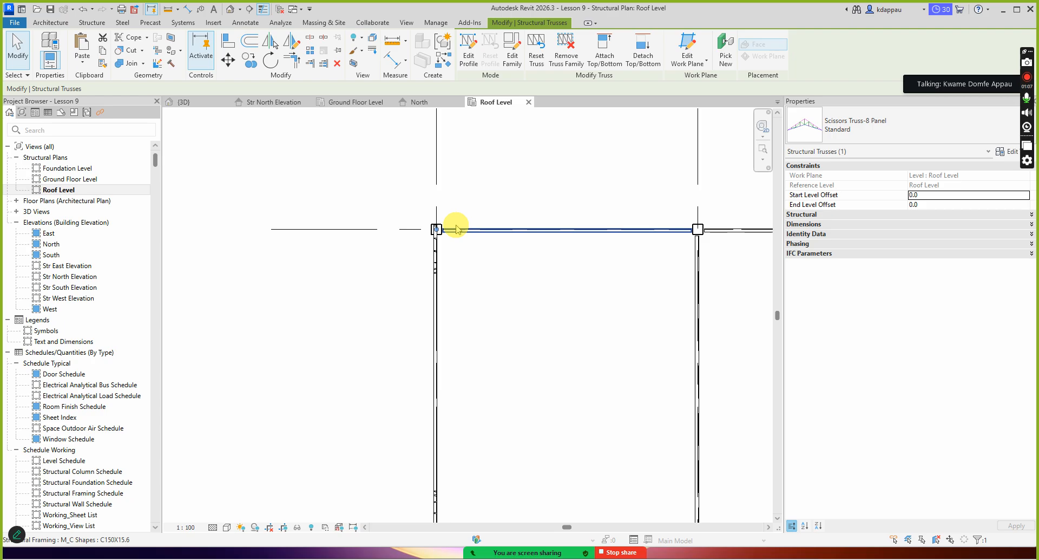
key("c")
key("o")
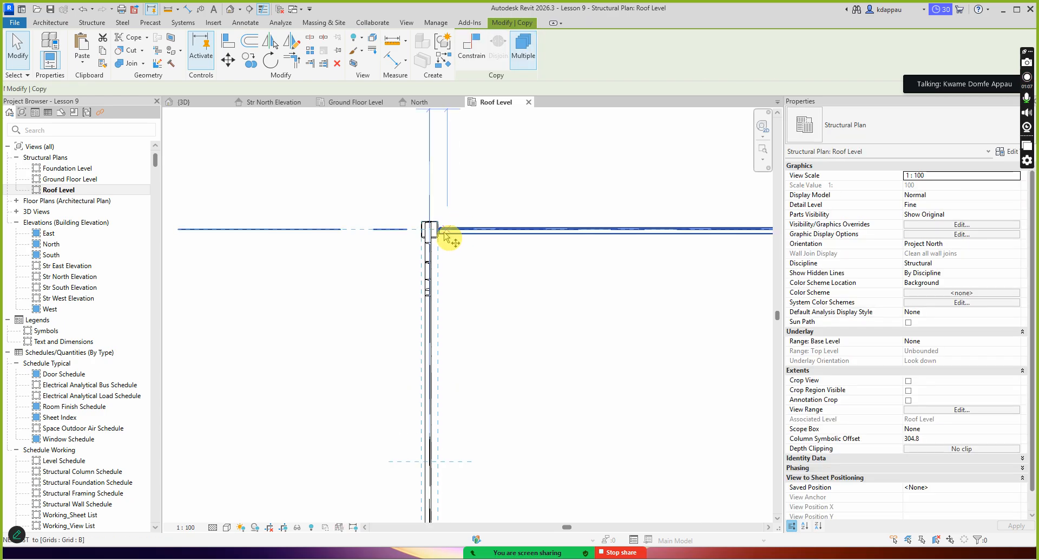
scroll(431, 212, "up", 3)
left_click(423, 194)
scroll(368, 208, "down", 3)
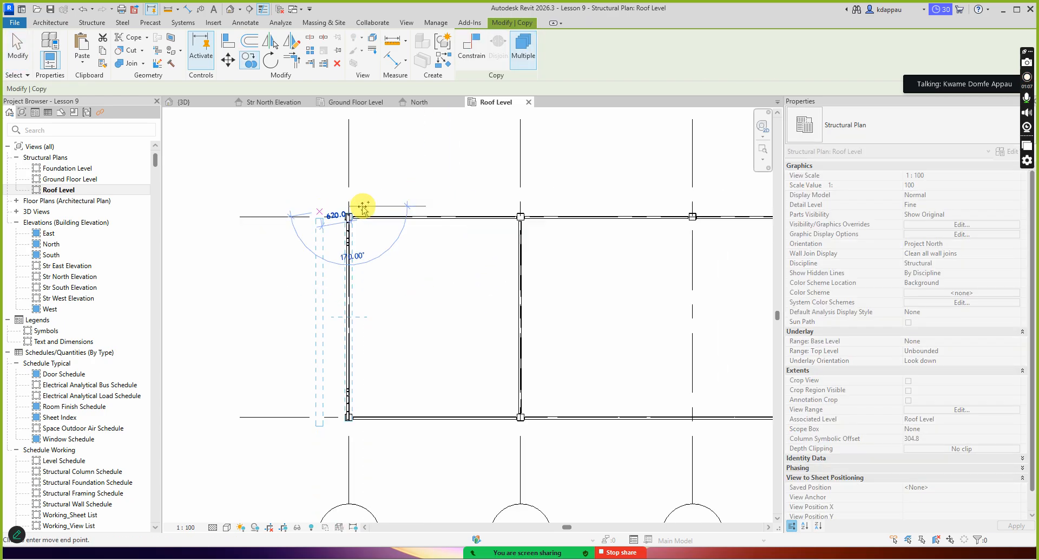
scroll(503, 198, "up", 2)
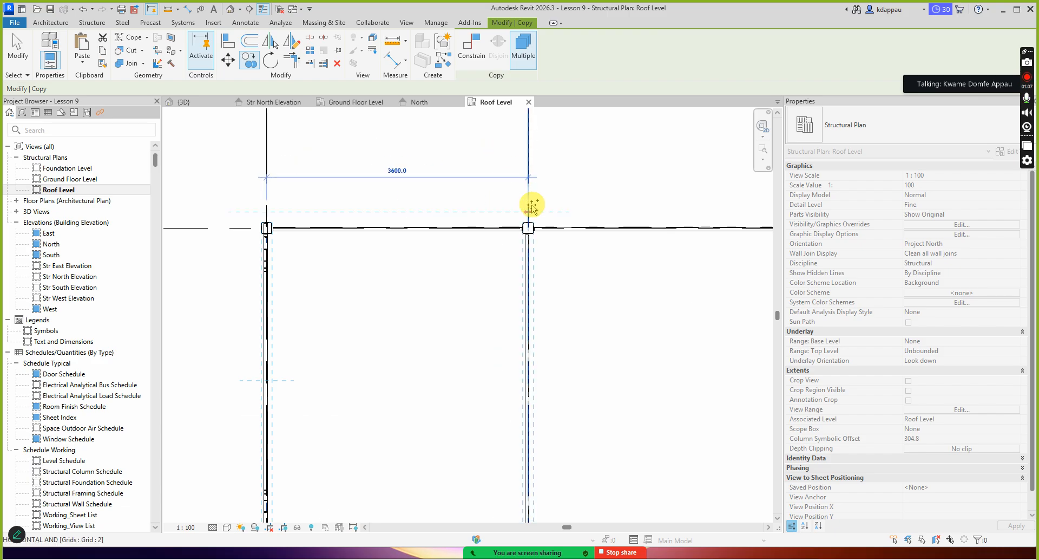
scroll(527, 214, "down", 3)
scroll(536, 221, "up", 3)
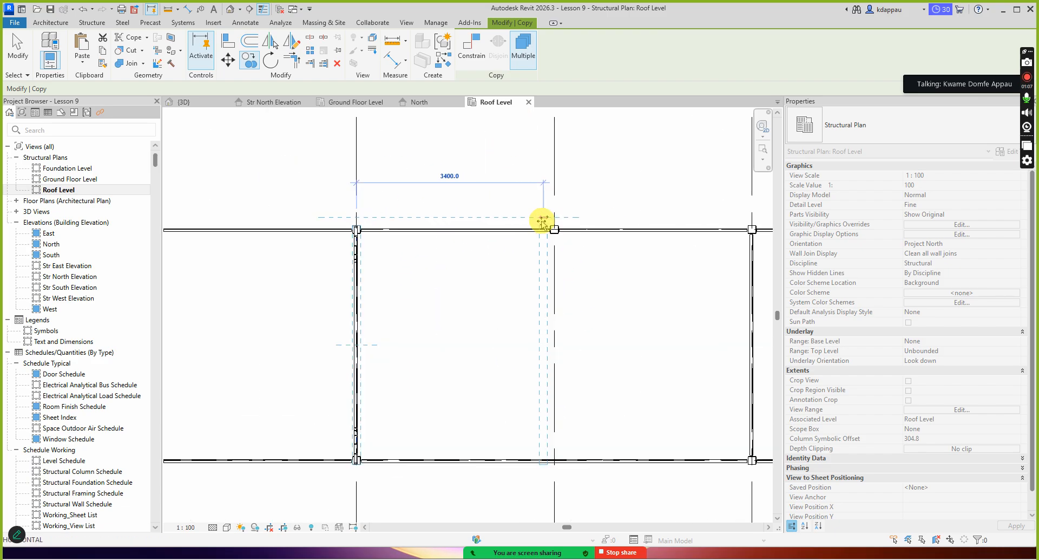
- Place further copies of the scissors truss on grids 4, 5 and 6, and end the copying
scroll(541, 219, "down", 3)
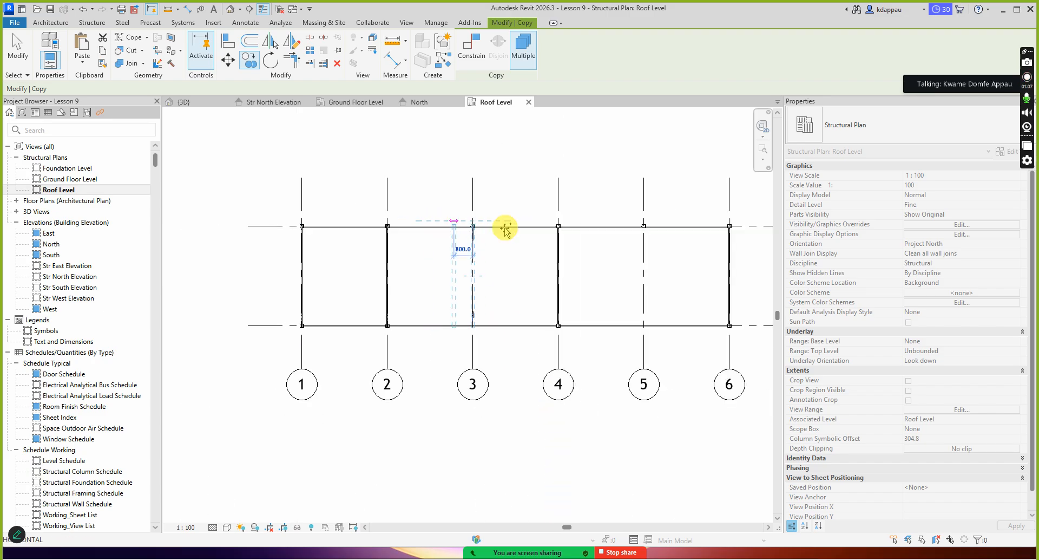
scroll(568, 214, "up", 2)
scroll(533, 222, "down", 3)
scroll(631, 222, "up", 3)
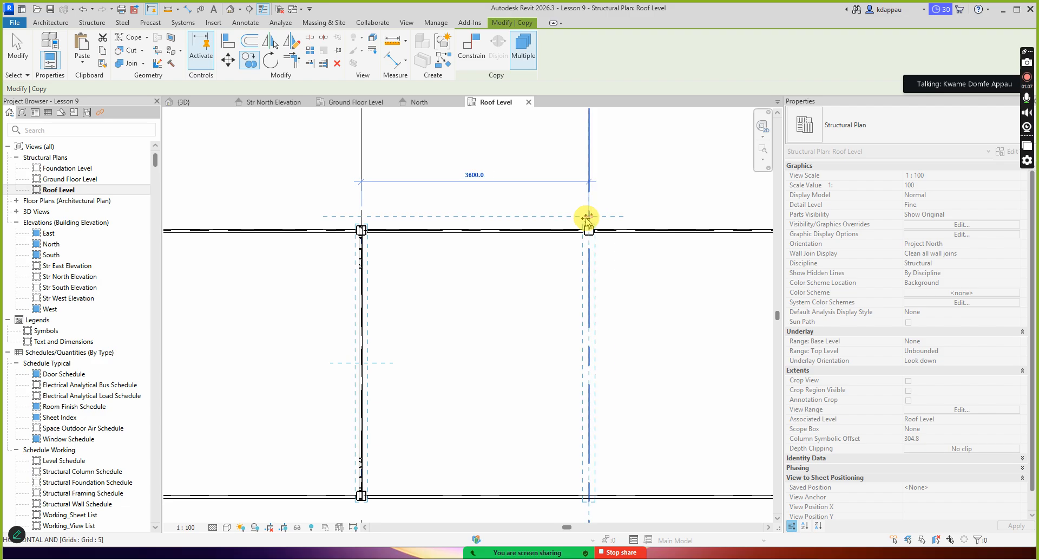
scroll(556, 221, "down", 3)
scroll(575, 220, "up", 3)
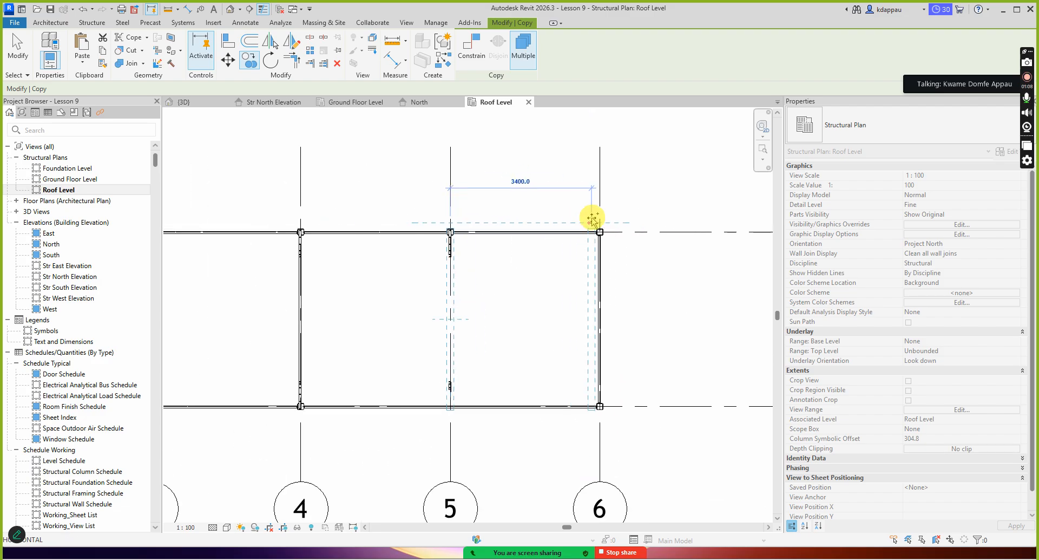
left_click(605, 220)
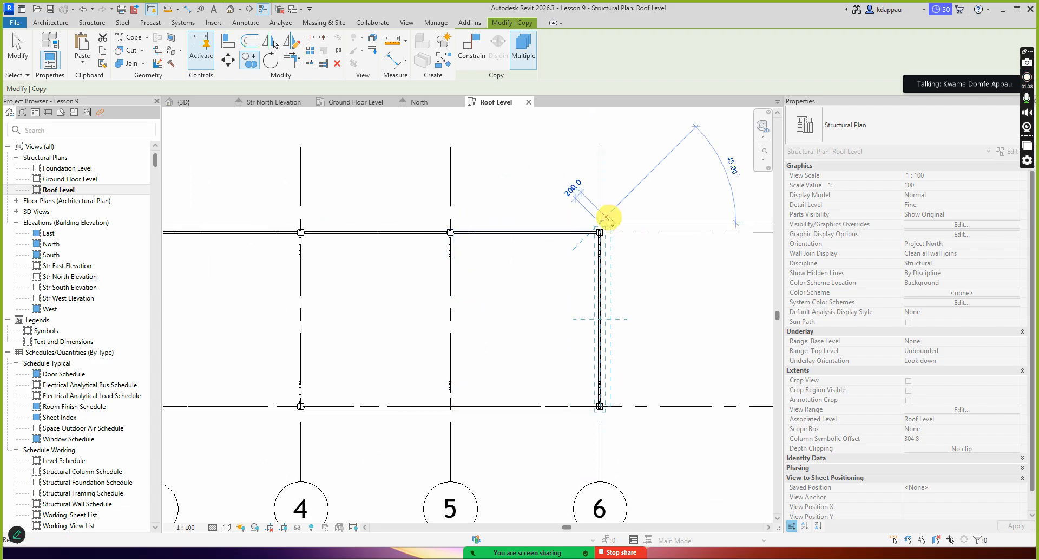
key("Escape")
key("Escape")
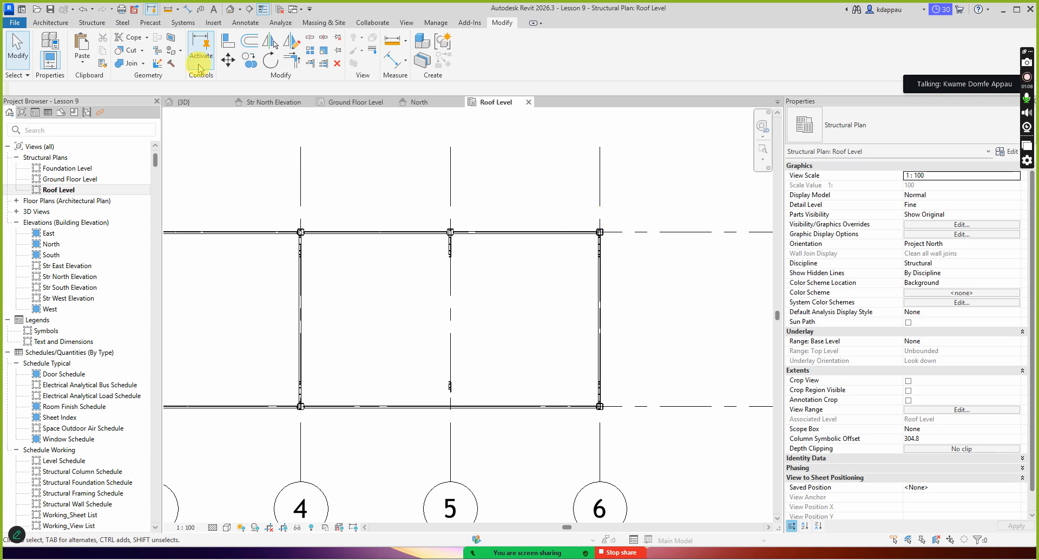
- Open the default 3D view and check the scissors trusses copied along grids 1 to 6
left_click(239, 12)
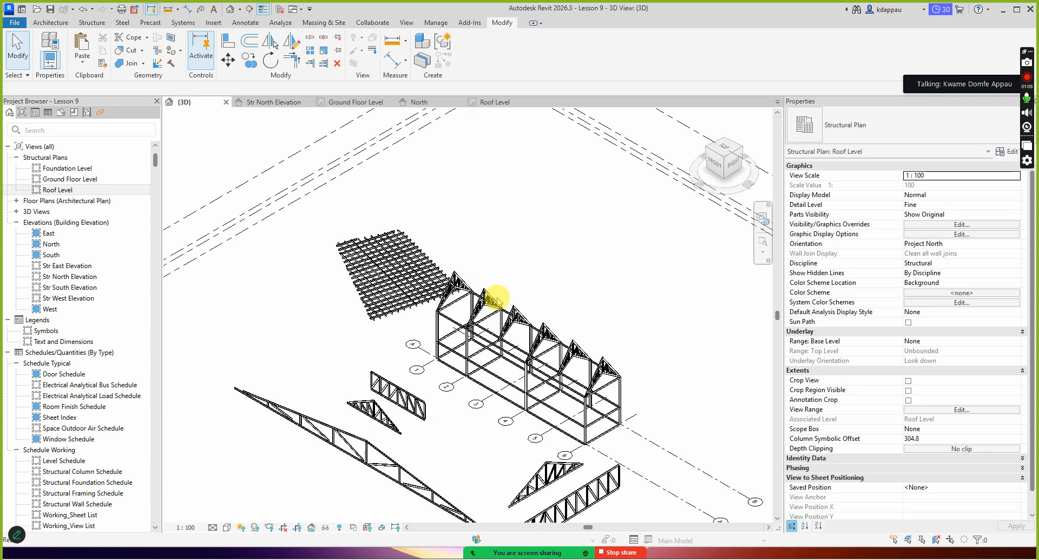
scroll(399, 304, "up", 5)
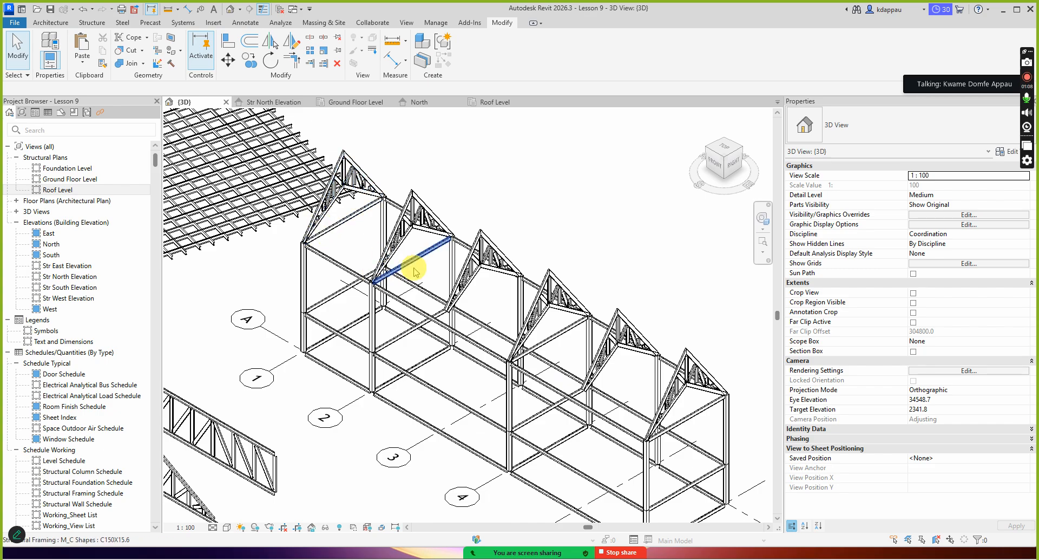
scroll(439, 276, "down", 2)
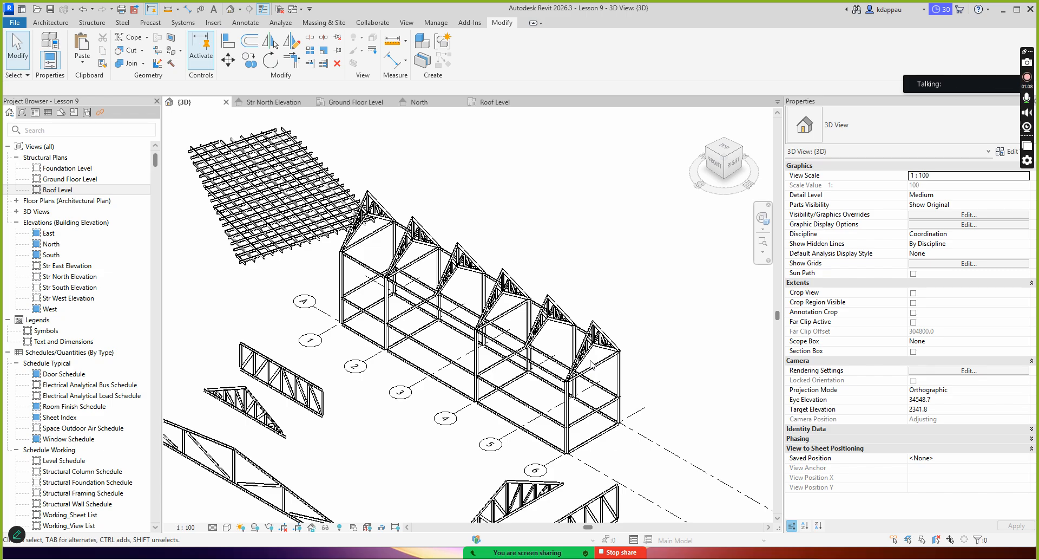
left_click(587, 386)
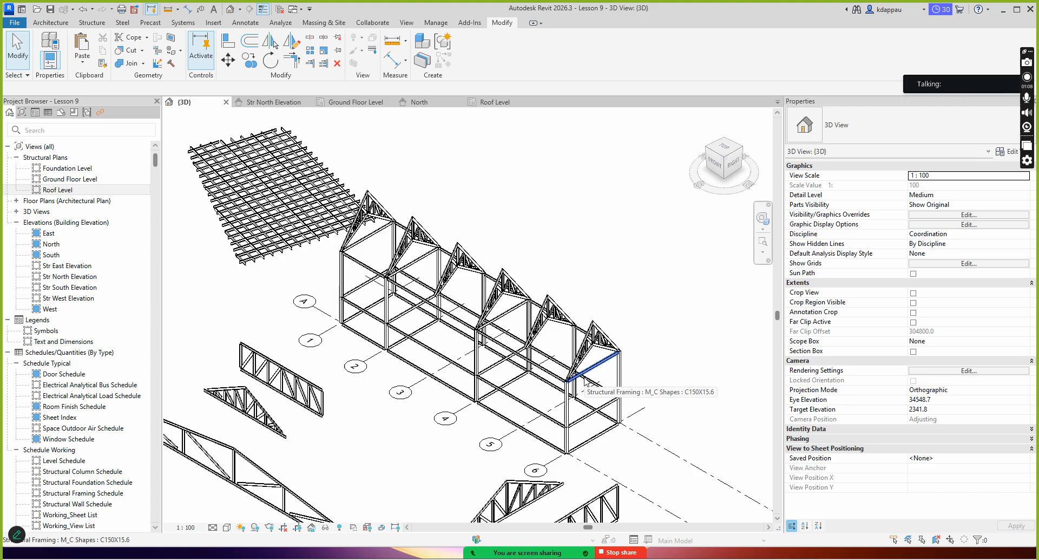
mouse_move(517, 546)
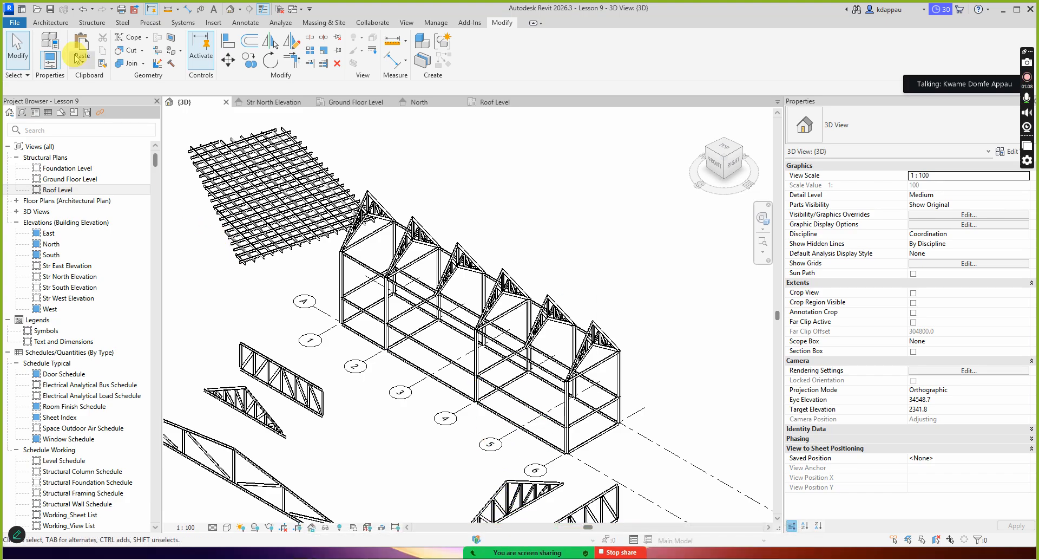
- Examine the roof trusses and the columns and beams of the grid 6 end frame as locations for bracing
left_click(87, 22)
scroll(444, 347, "down", 3)
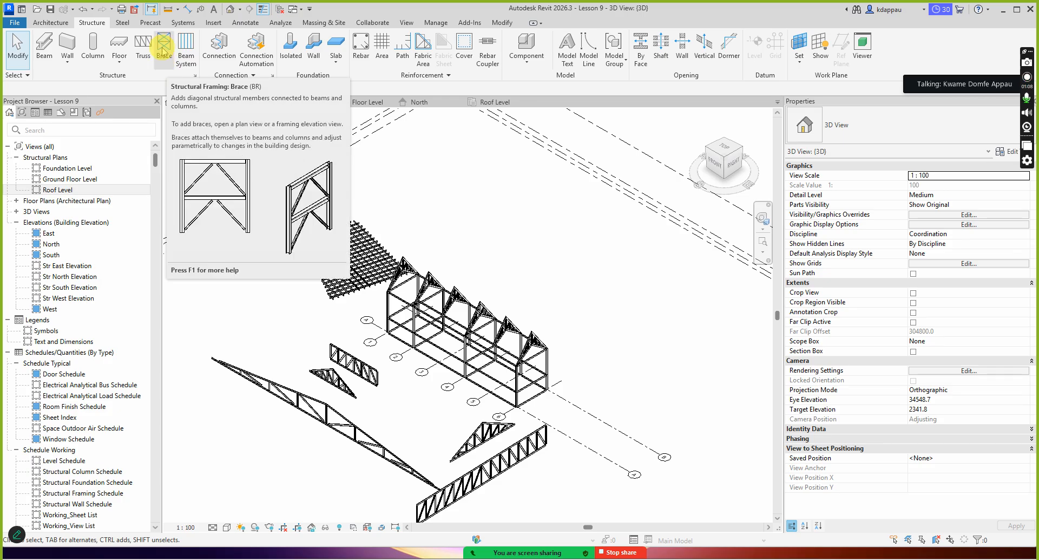
scroll(487, 325, "up", 3)
scroll(529, 325, "up", 3)
scroll(578, 360, "down", 3)
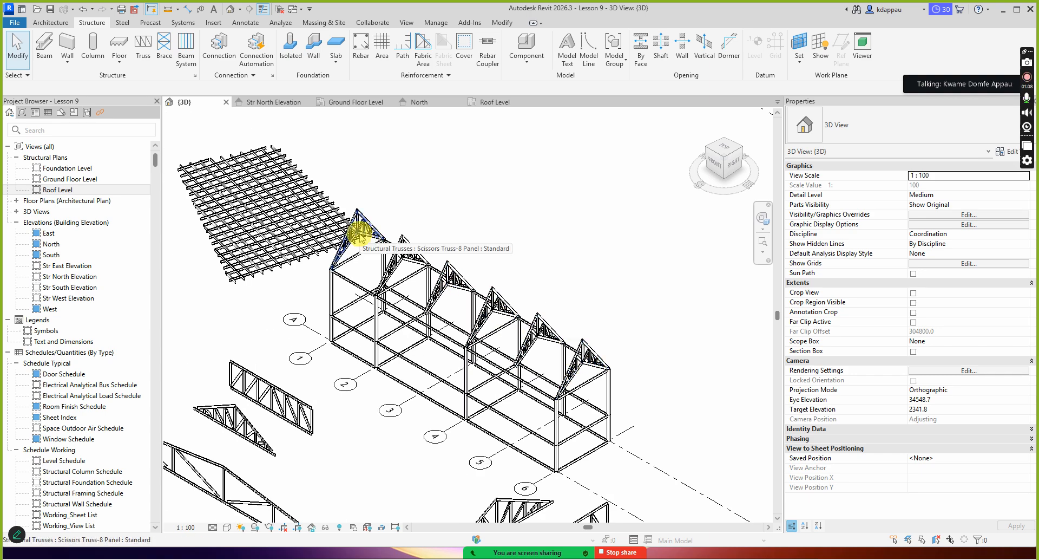
scroll(357, 233, "up", 2)
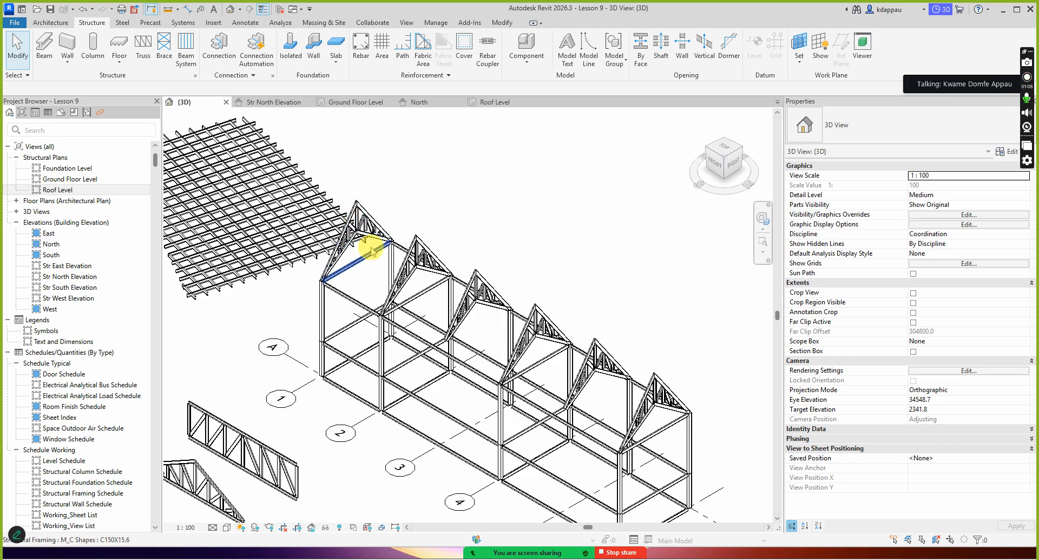
scroll(371, 239, "up", 3)
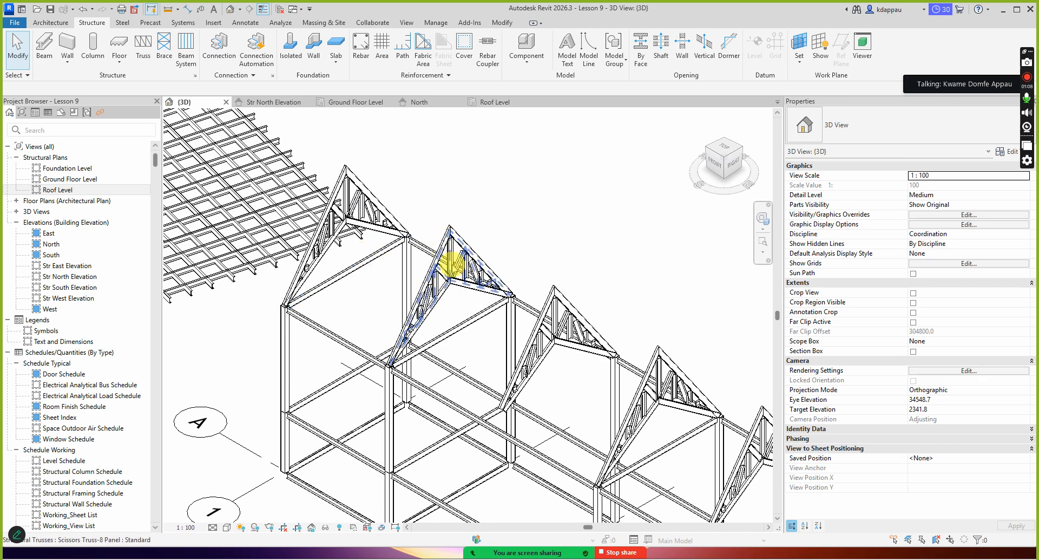
scroll(449, 263, "down", 2)
scroll(368, 224, "up", 3)
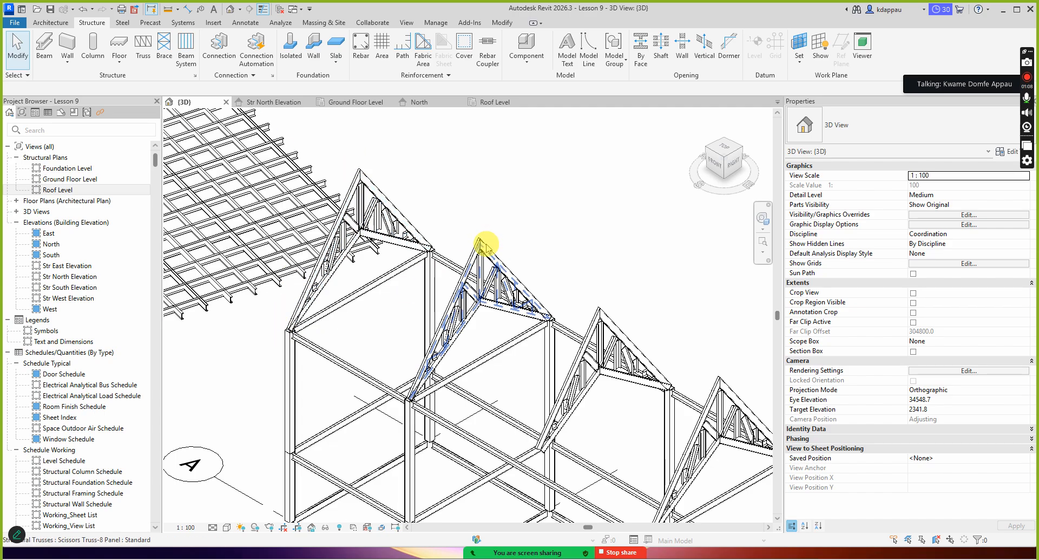
scroll(486, 245, "down", 5)
scroll(592, 375, "down", 2)
scroll(610, 366, "up", 6)
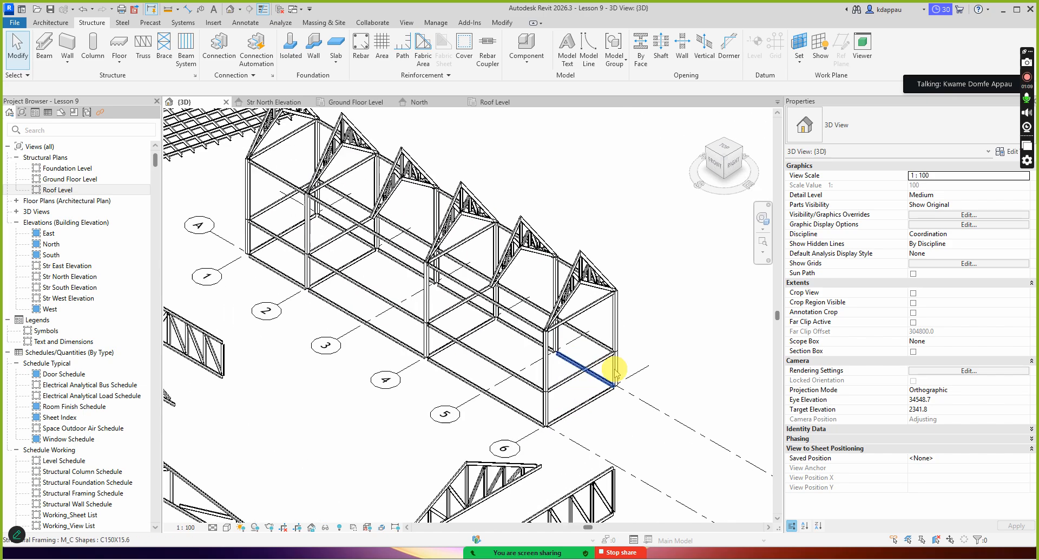
scroll(607, 313, "up", 3)
scroll(634, 342, "down", 3)
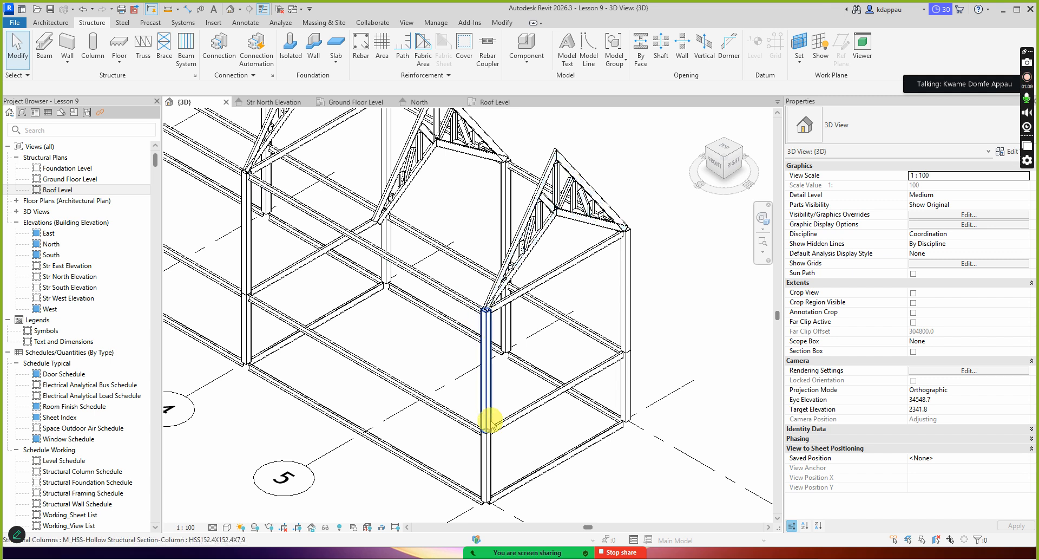
scroll(491, 435, "down", 3)
scroll(549, 406, "up", 3)
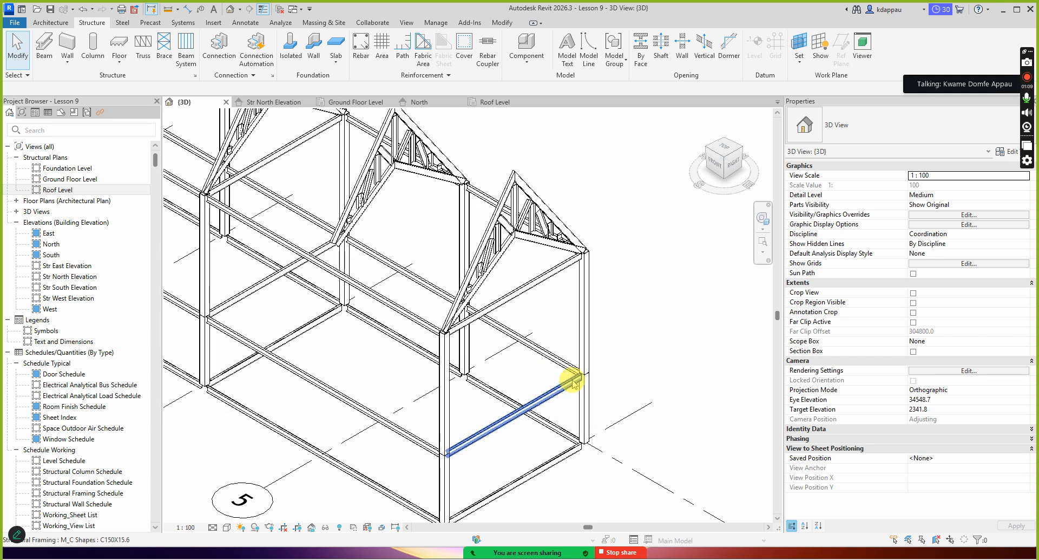
scroll(480, 309, "down", 2)
scroll(463, 338, "up", 2)
scroll(465, 324, "down", 2)
scroll(471, 331, "up", 2)
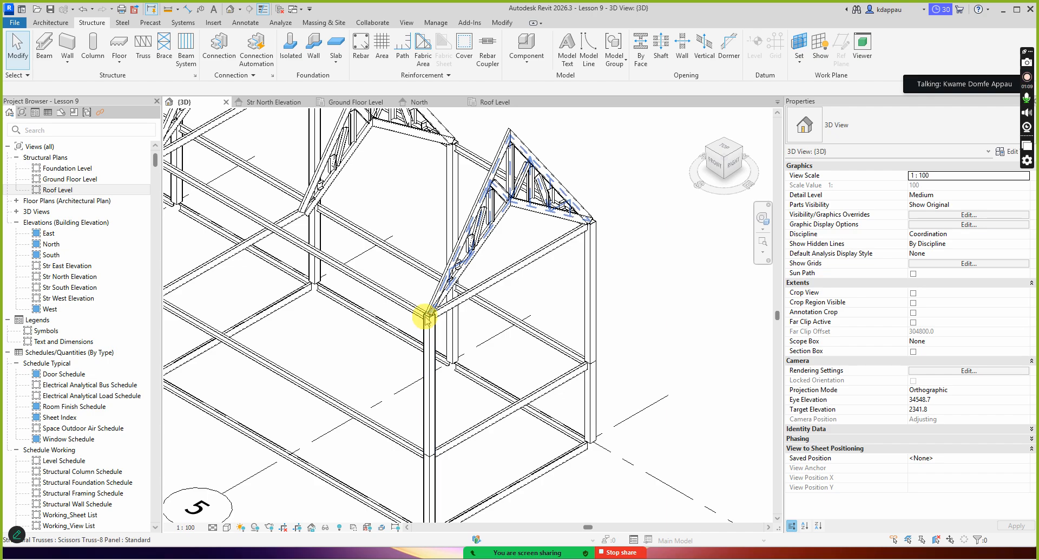
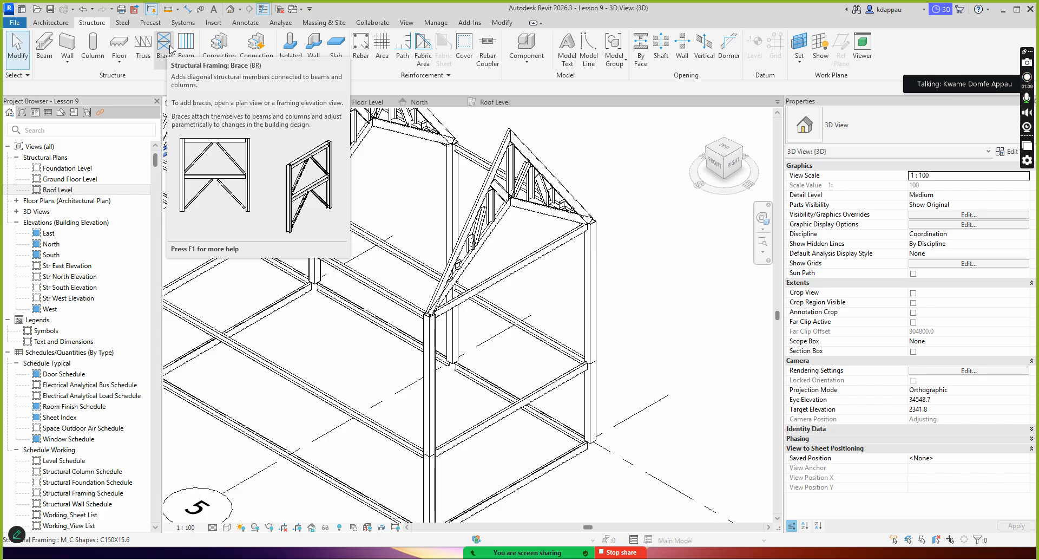
- Place an M_C Shapes C150X15.6 brace with 3D snapping on the grid 6 end frame, from the near column's top to the far column's mid-height beam joint
left_click(162, 47)
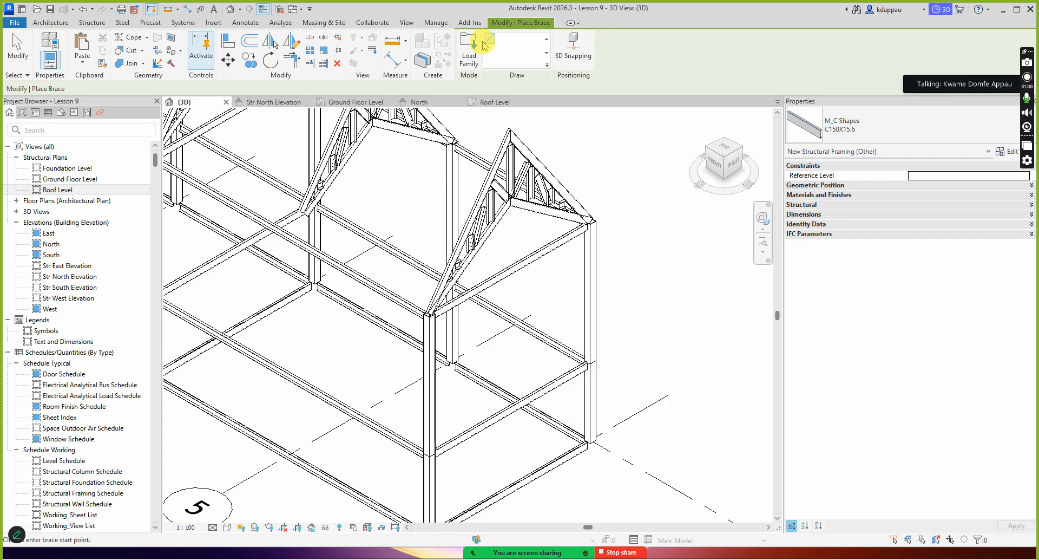
left_click(574, 46)
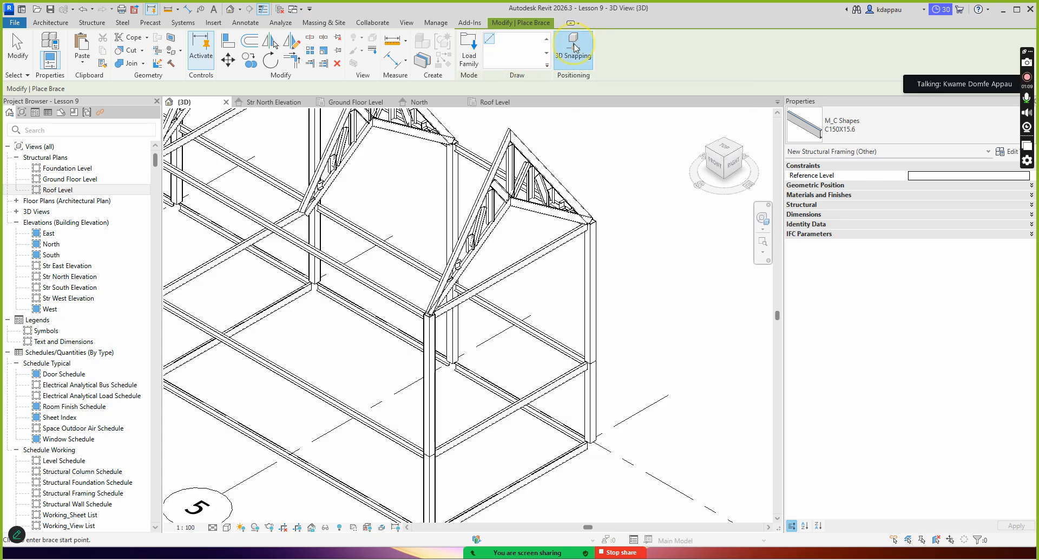
scroll(466, 195, "down", 2)
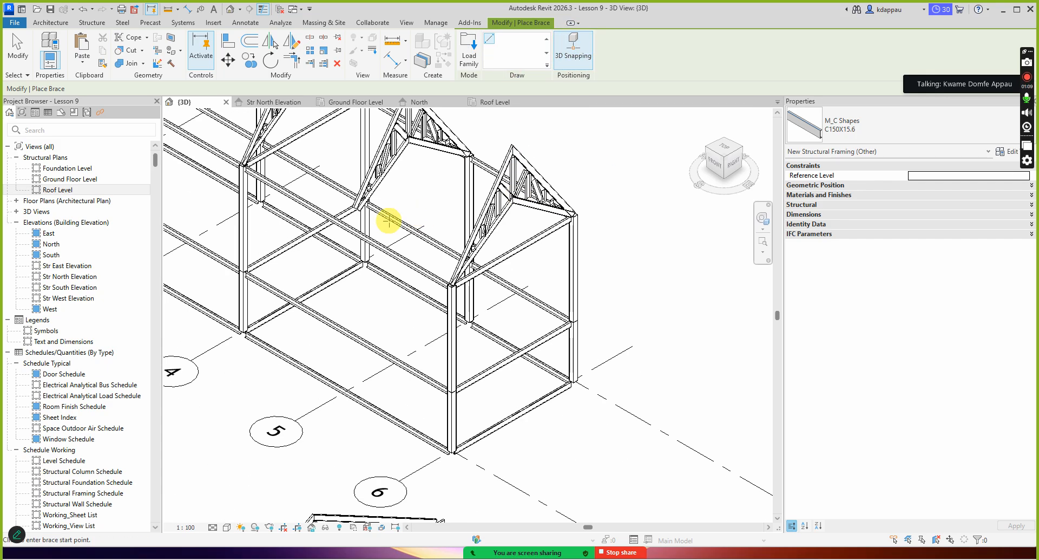
scroll(457, 284, "up", 5)
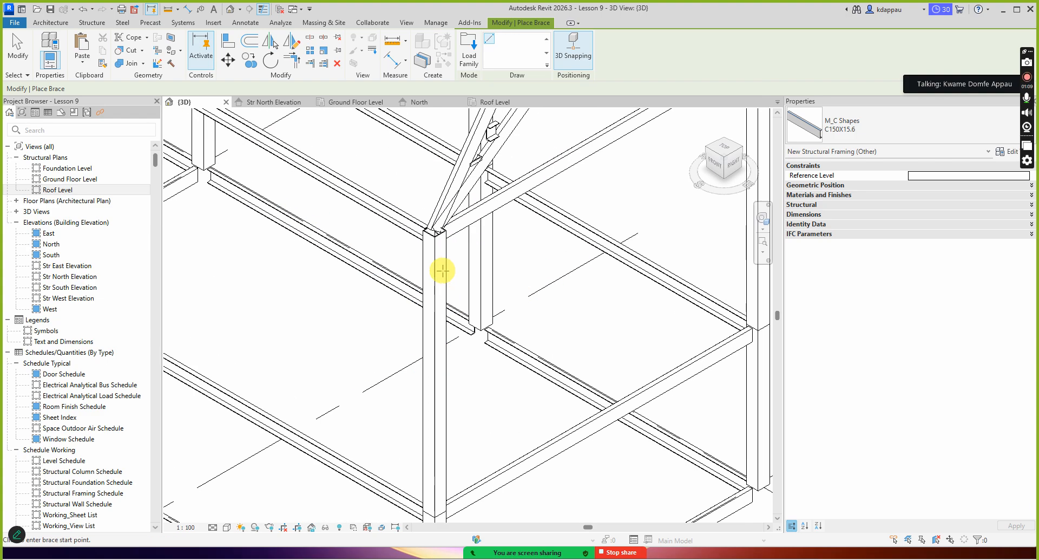
left_click(441, 225)
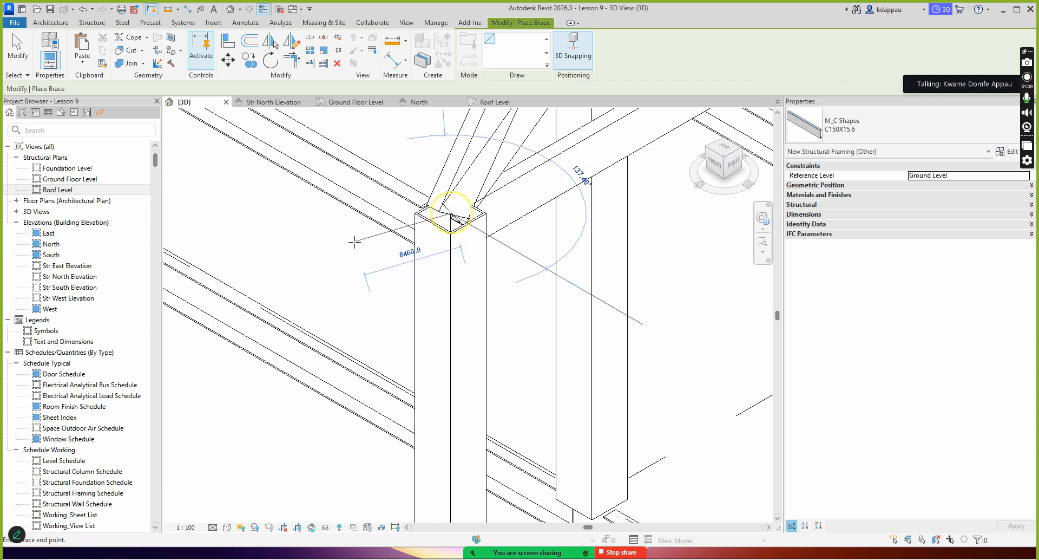
scroll(459, 269, "down", 2)
scroll(628, 308, "up", 5)
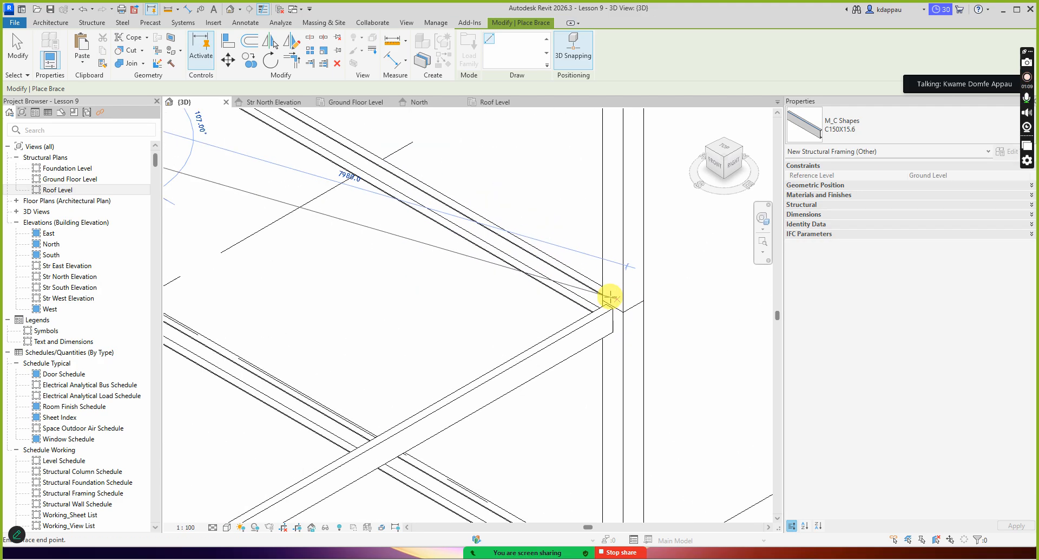
left_click(631, 301)
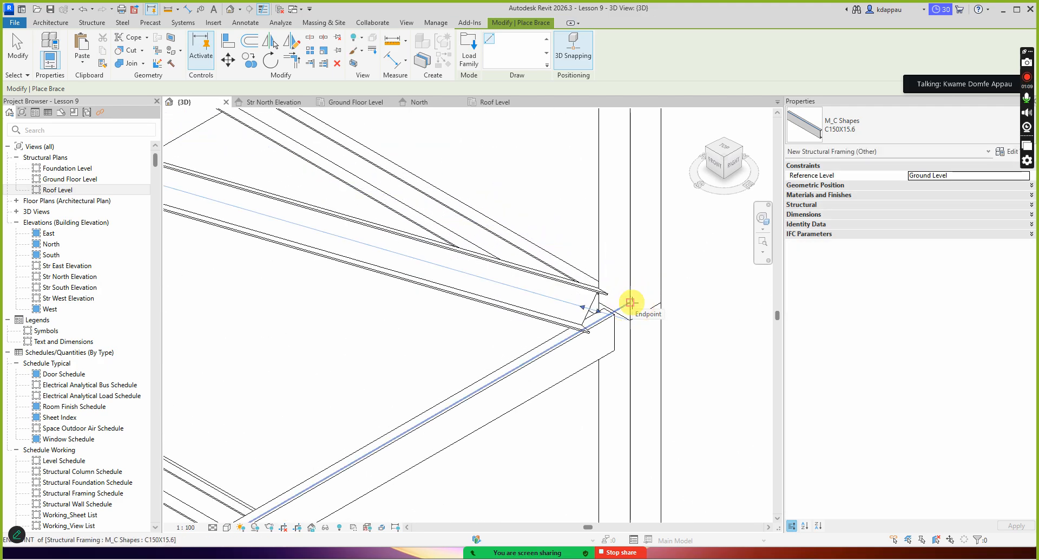
- Add the crossing brace on the grid 6 end frame, from the near column's mid-height beam joint to the far column's top
scroll(625, 299, "down", 4)
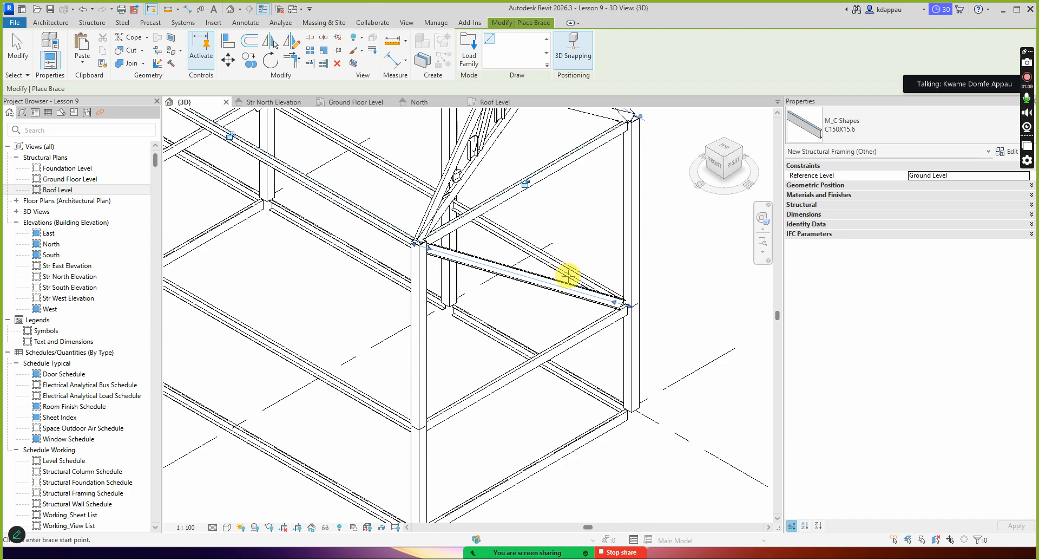
scroll(424, 413, "down", 3)
scroll(460, 404, "up", 6)
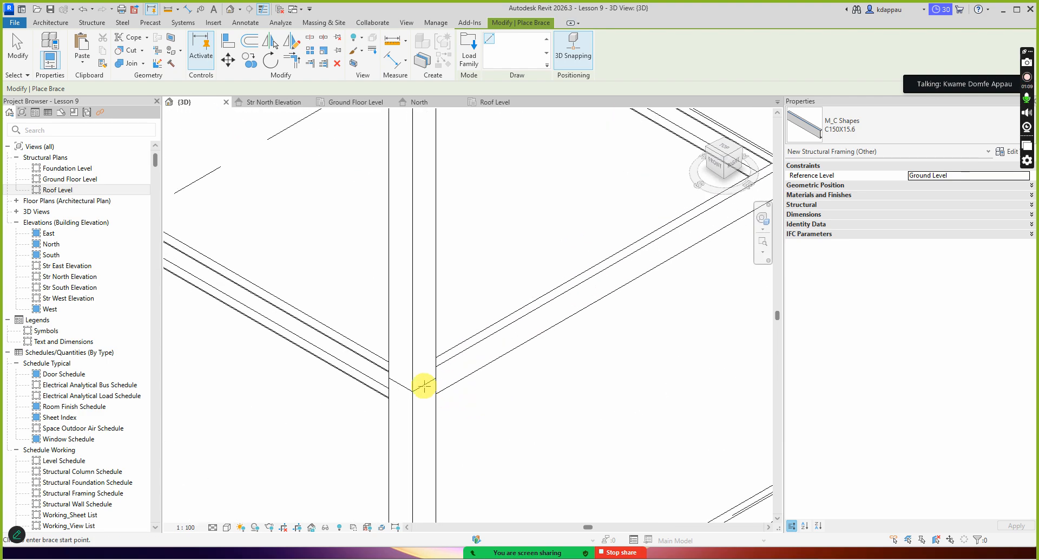
left_click(416, 378)
scroll(422, 430, "down", 4)
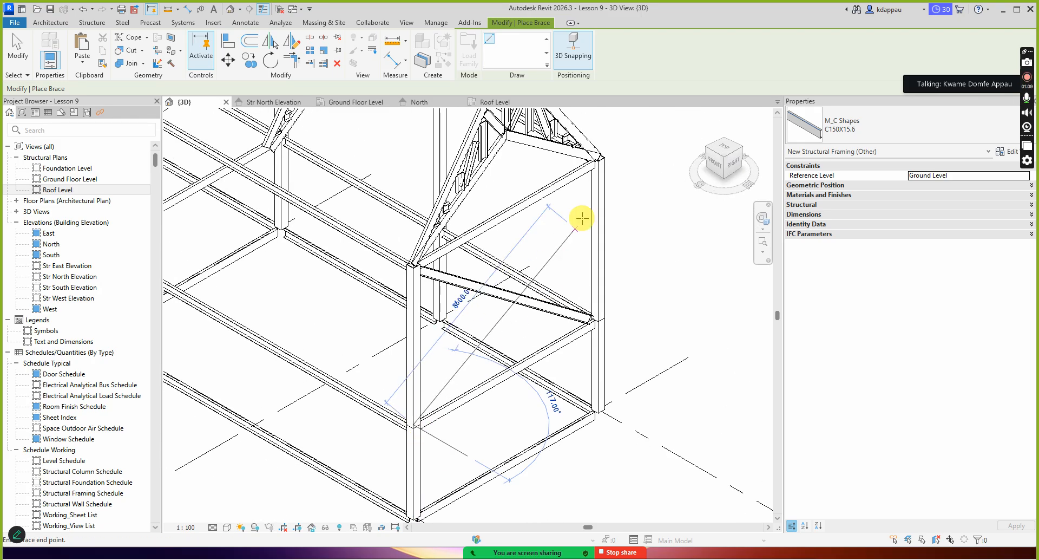
scroll(595, 174, "up", 2)
left_click(605, 128)
- Place a brace from the apex of the grid 5 truss down to the near column's top on grid 6
scroll(600, 115, "down", 3)
scroll(637, 363, "down", 1)
scroll(633, 361, "down", 4)
scroll(524, 220, "up", 3)
scroll(494, 232, "up", 4)
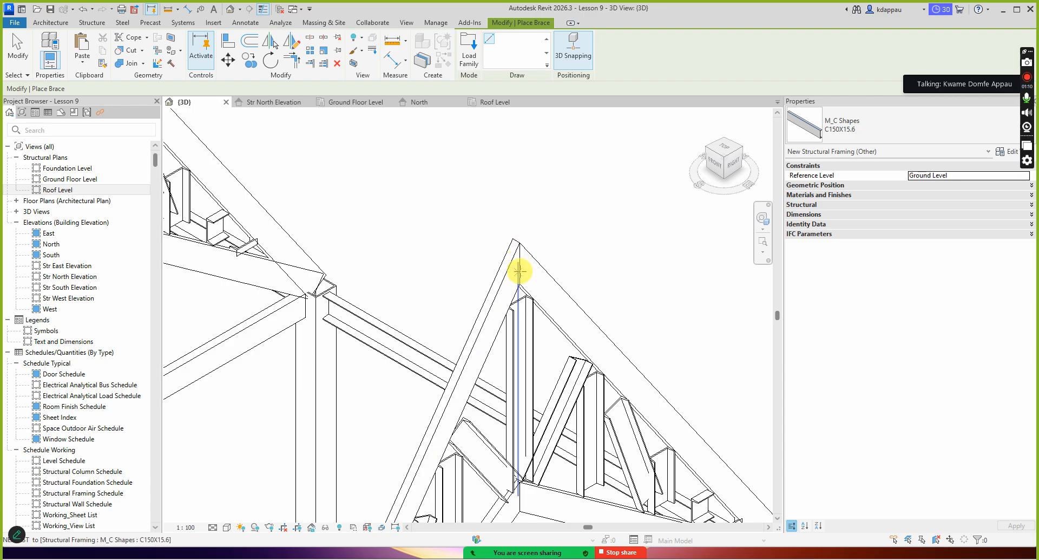
scroll(519, 269, "down", 2)
left_click(518, 266)
scroll(535, 235, "down", 5)
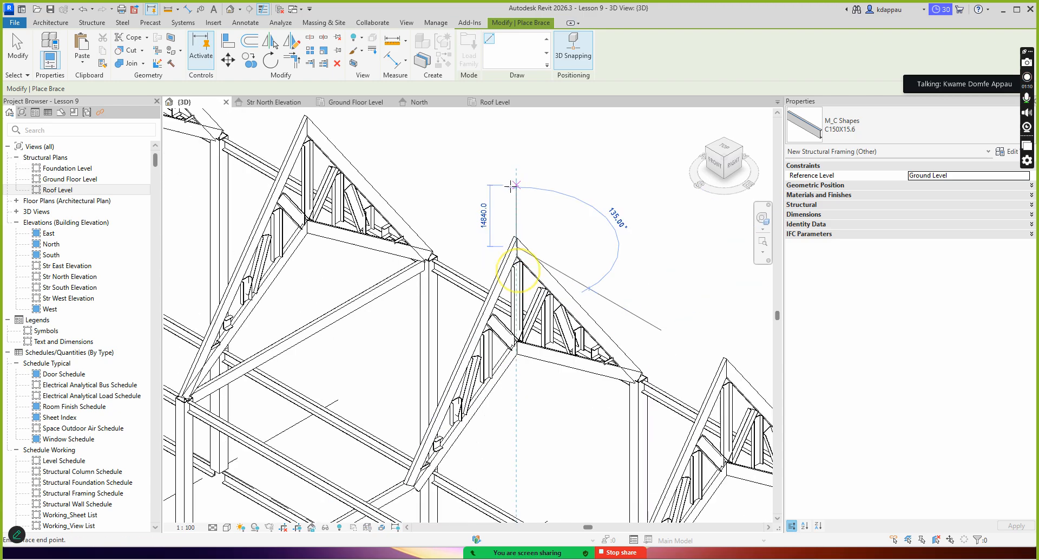
scroll(569, 422, "up", 5)
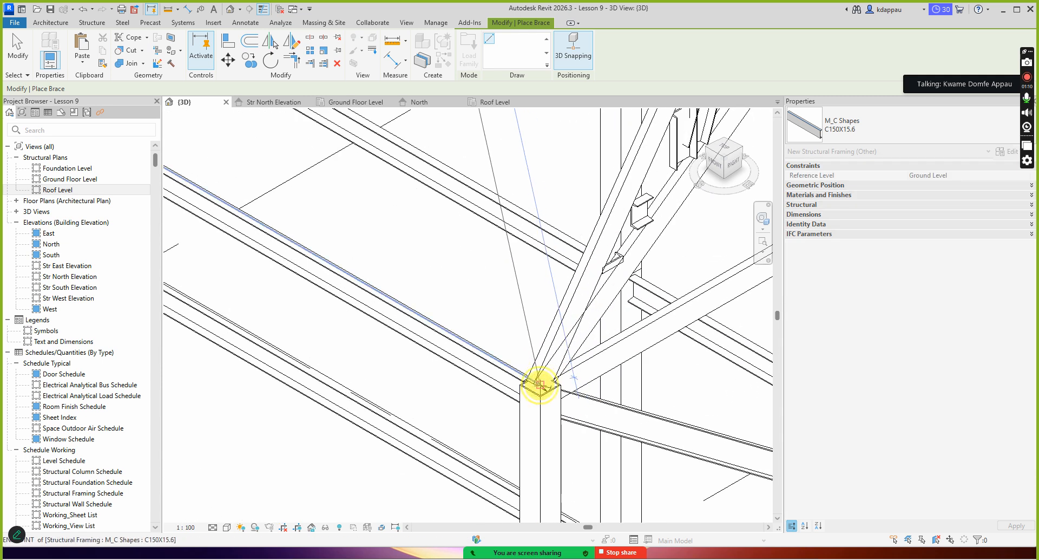
scroll(540, 386, "down", 4)
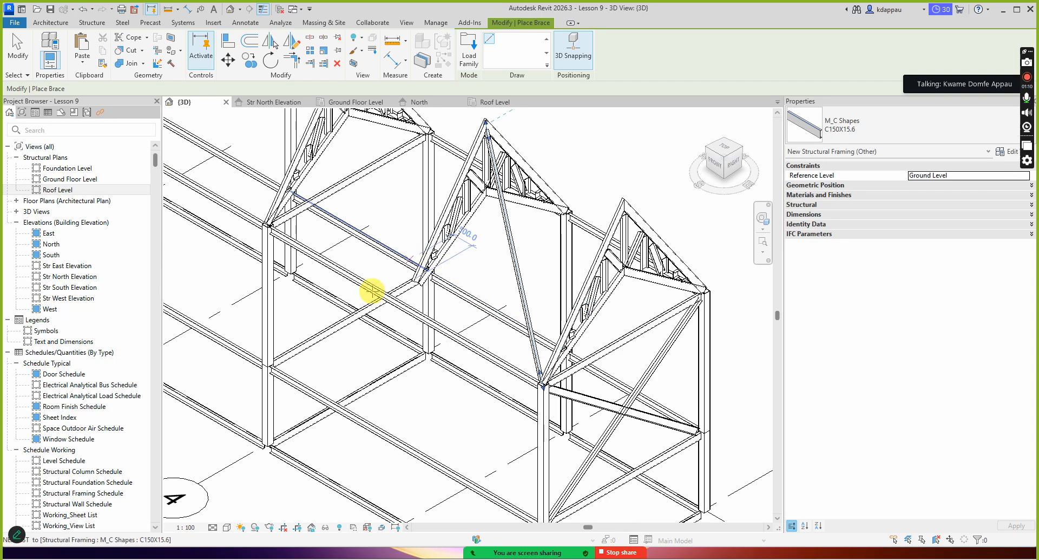
- Place a brace from the apex of the grid 6 truss to the near roof-level beam beside the grid 5 truss's foot, and end the brace chain
scroll(401, 303, "up", 2)
scroll(423, 318, "down", 3)
scroll(595, 230, "up", 6)
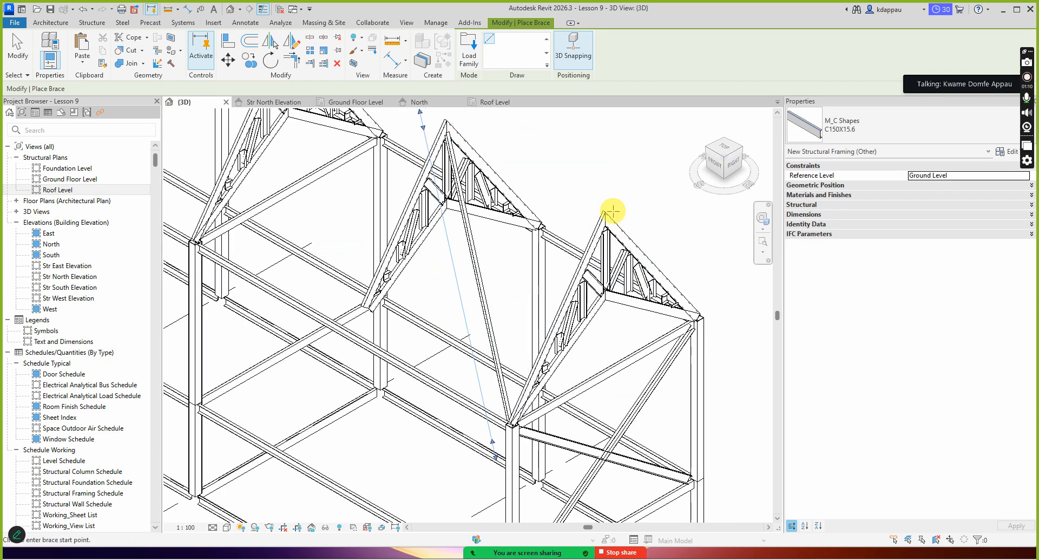
left_click(595, 215)
scroll(599, 239, "down", 5)
scroll(447, 301, "up", 6)
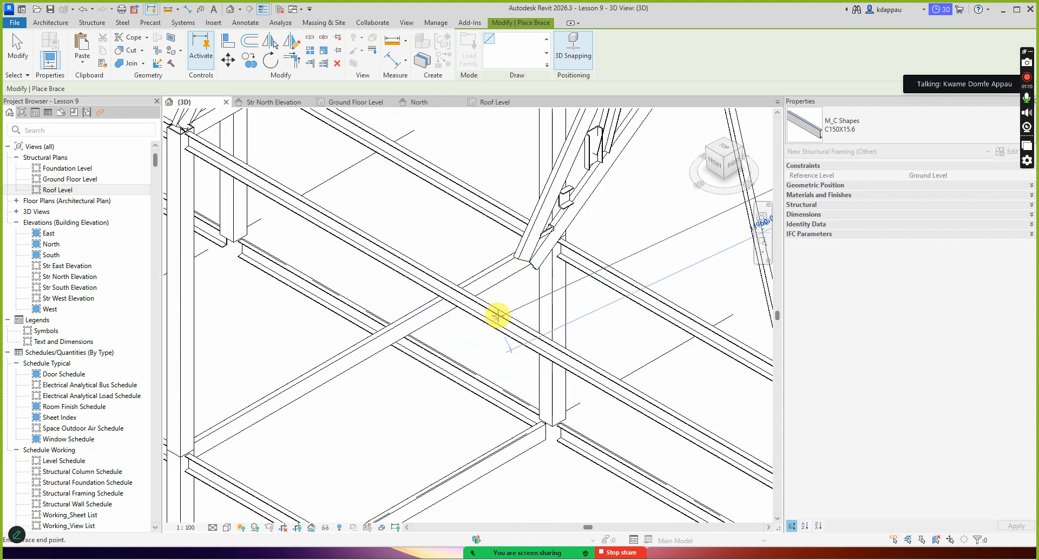
left_click(504, 302)
right_click(453, 241)
left_click(472, 253)
scroll(448, 257, "down", 2)
scroll(441, 273, "down", 3)
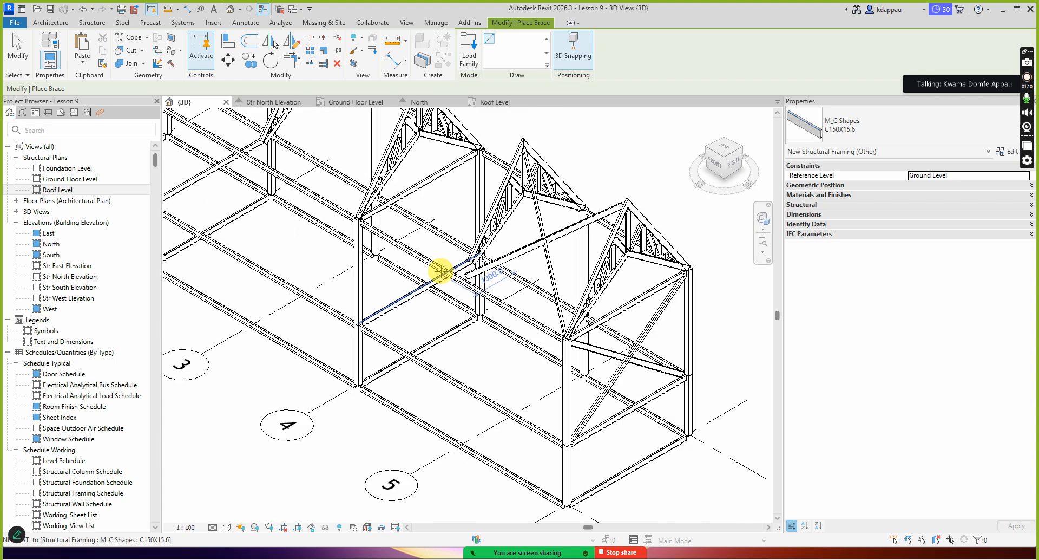
scroll(622, 292, "down", 2)
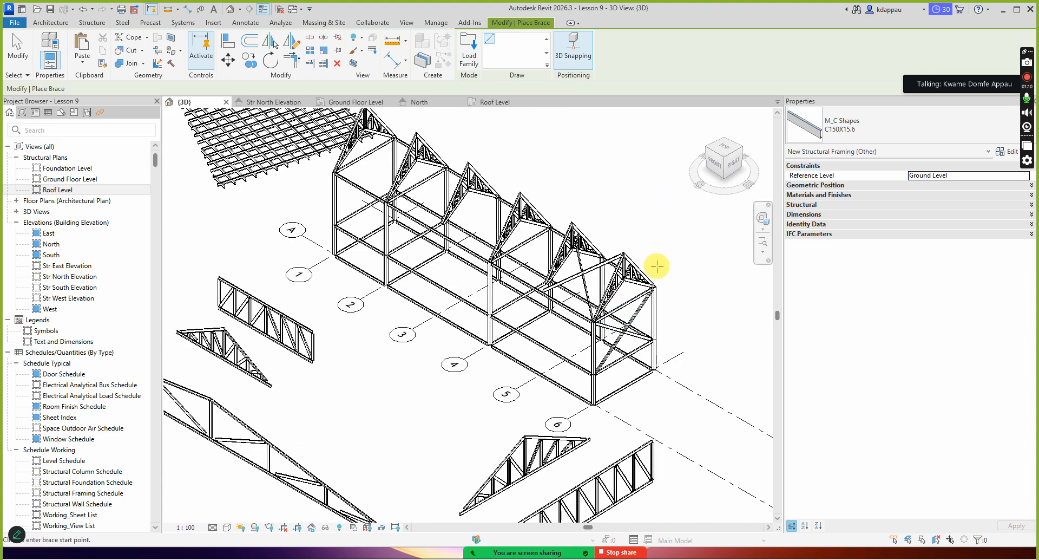
scroll(652, 264, "up", 3)
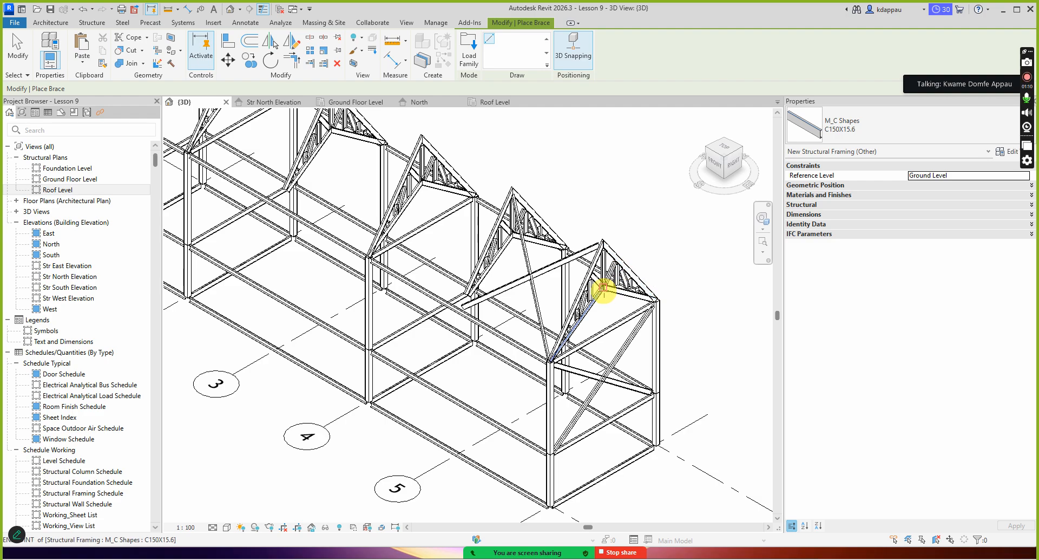
scroll(515, 294, "down", 3)
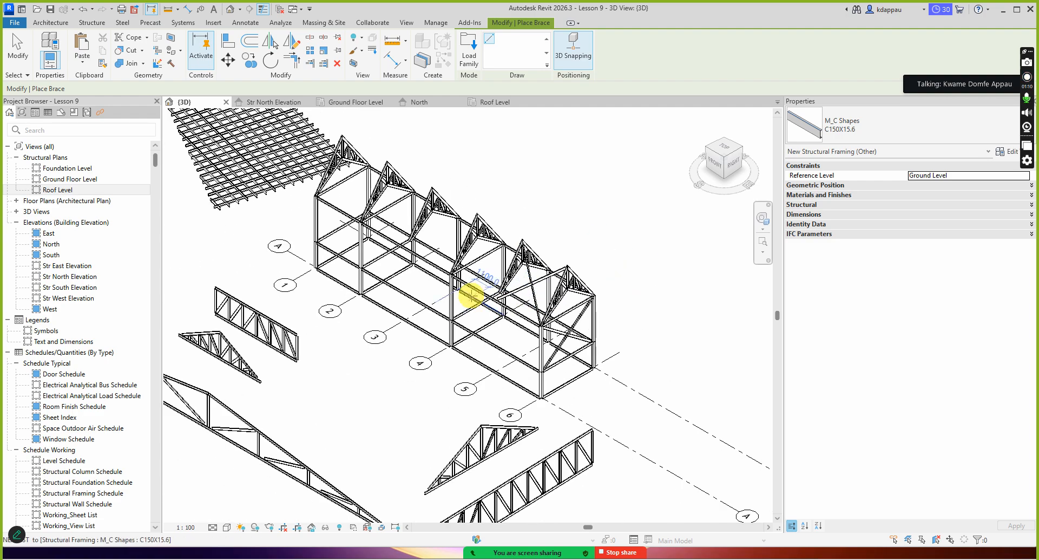
- Examine the braces between the grid 5 and grid 6 trusses, close up and in relation to the whole frame
scroll(471, 294, "up", 1)
scroll(471, 294, "up", 1)
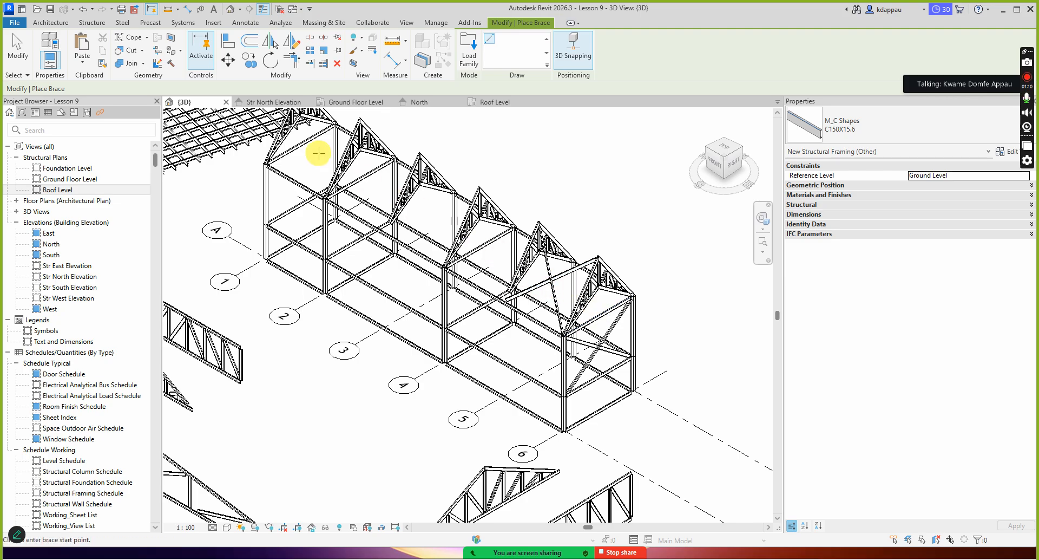
scroll(540, 261, "up", 3)
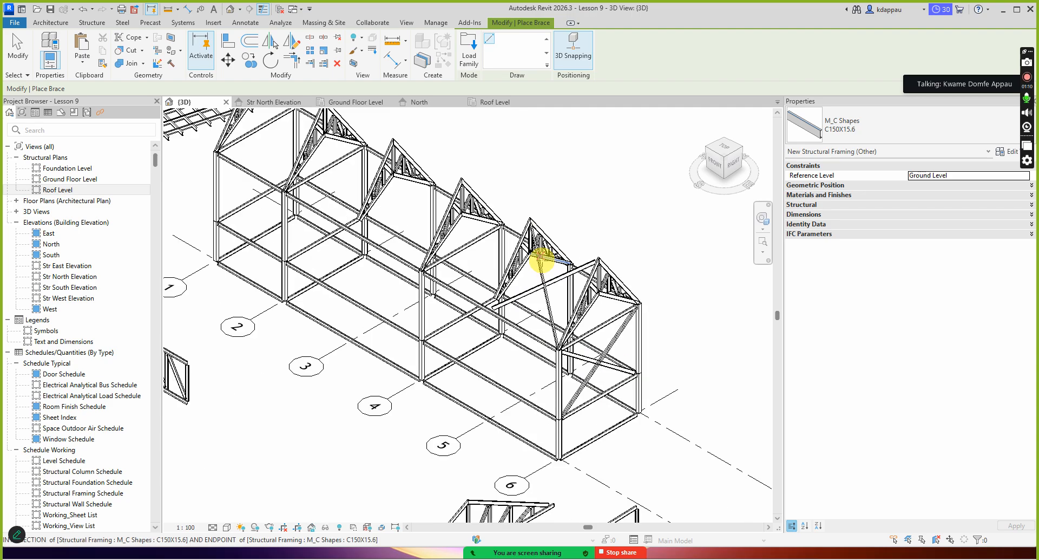
scroll(620, 279, "up", 2)
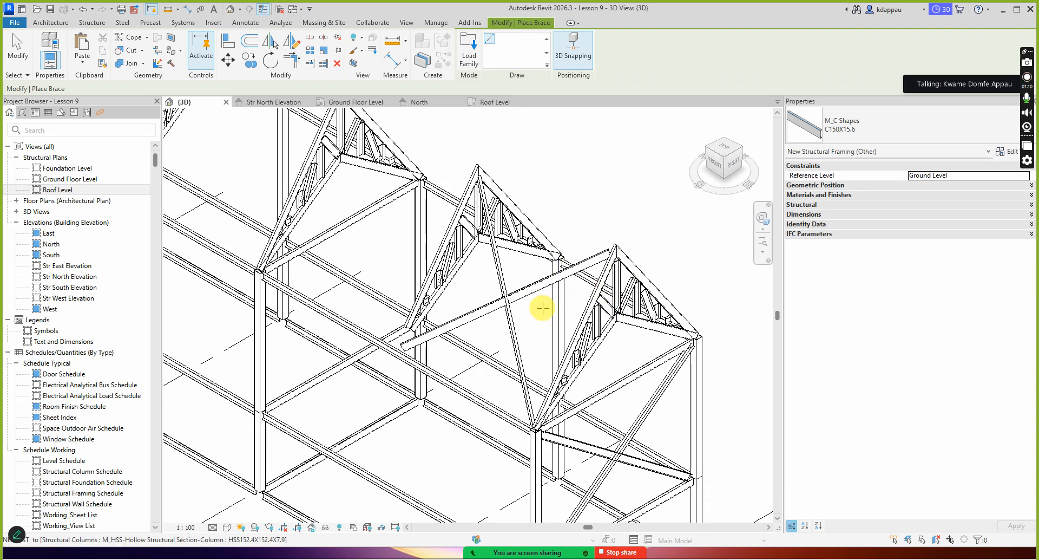
scroll(542, 305, "down", 2)
scroll(447, 332, "up", 3)
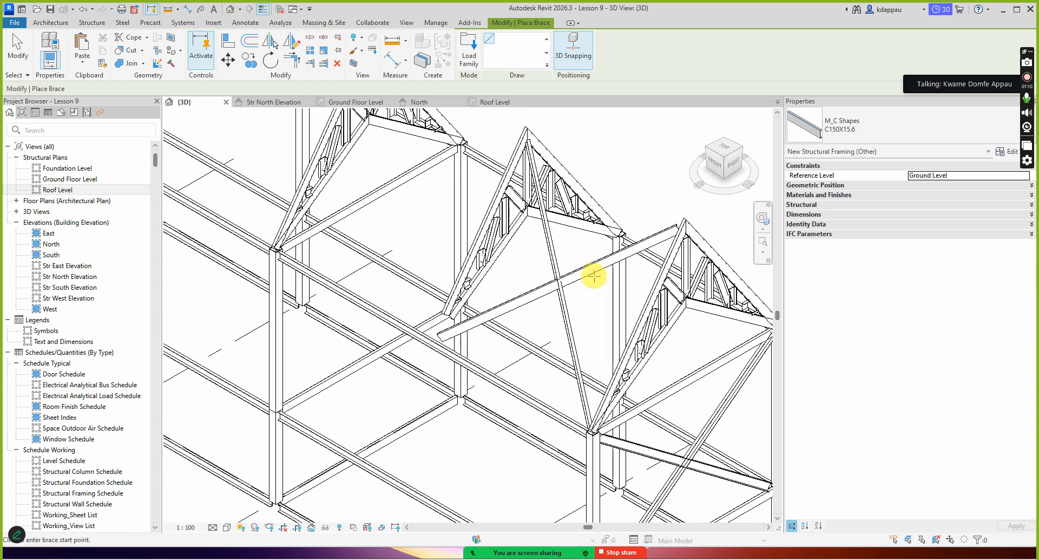
scroll(541, 292, "down", 4)
scroll(540, 317, "down", 3)
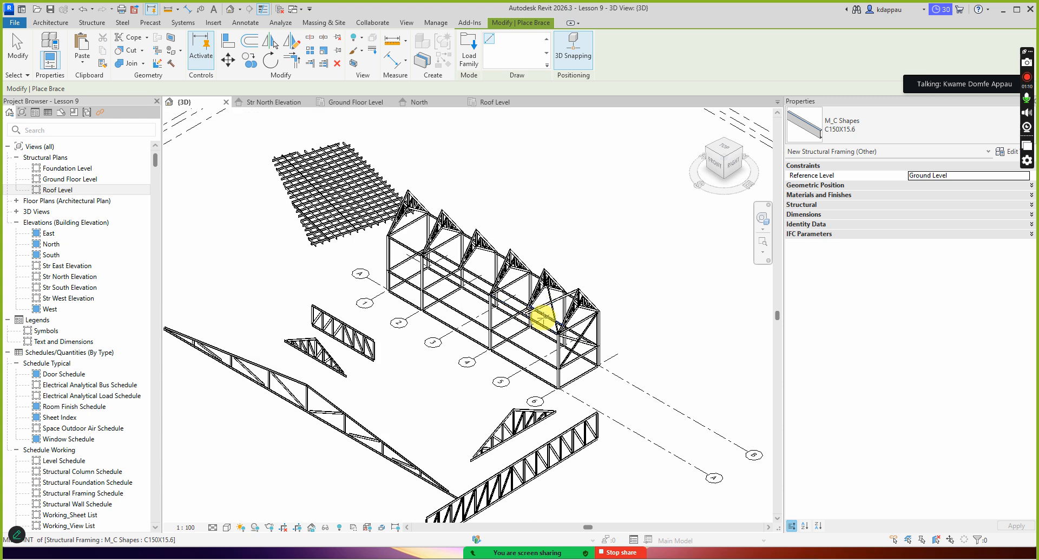
scroll(565, 323, "up", 1)
scroll(495, 319, "down", 2)
scroll(540, 301, "up", 1)
scroll(565, 300, "up", 1)
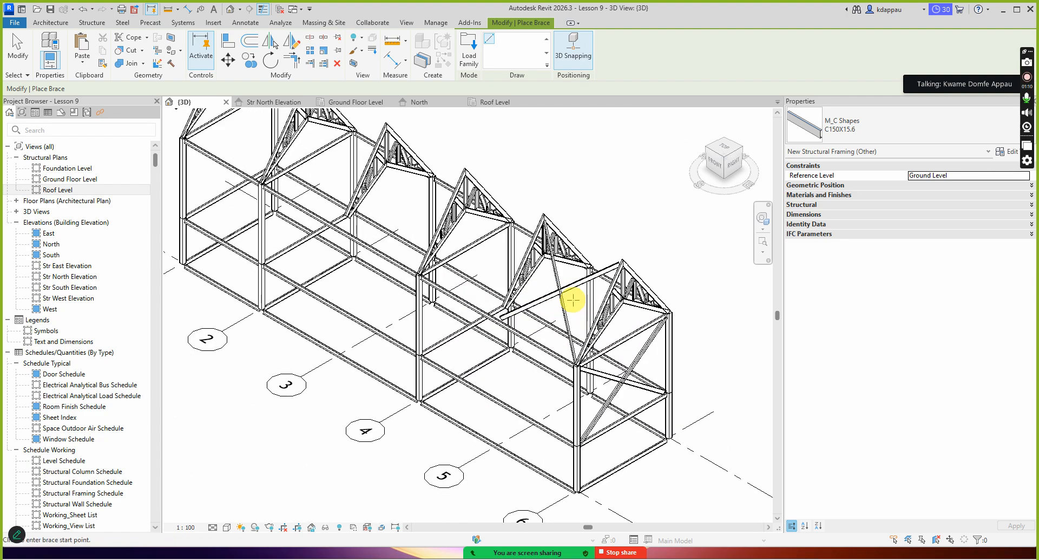
scroll(528, 306, "down", 3)
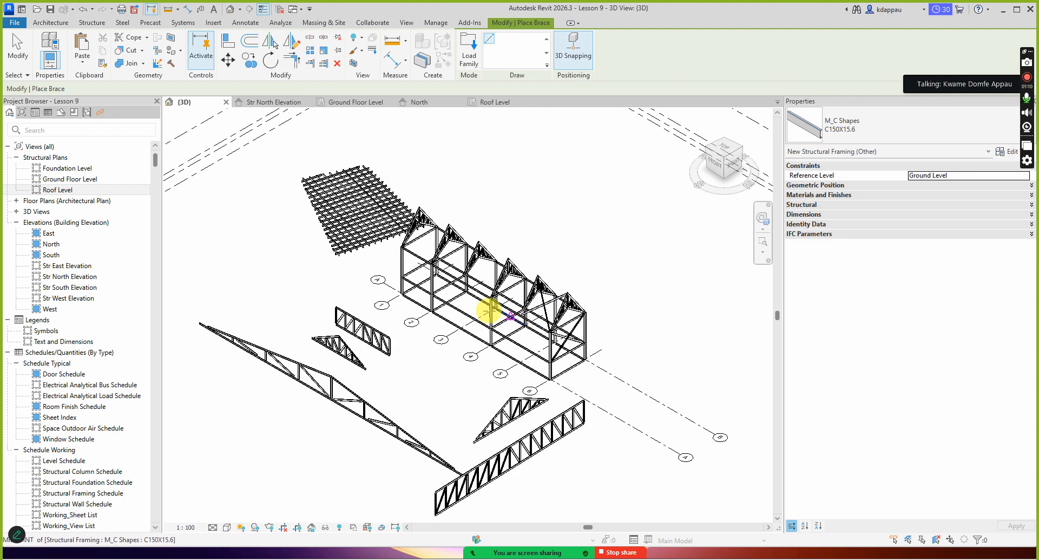
scroll(469, 299, "up", 2)
scroll(497, 322, "down", 3)
scroll(497, 323, "down", 1)
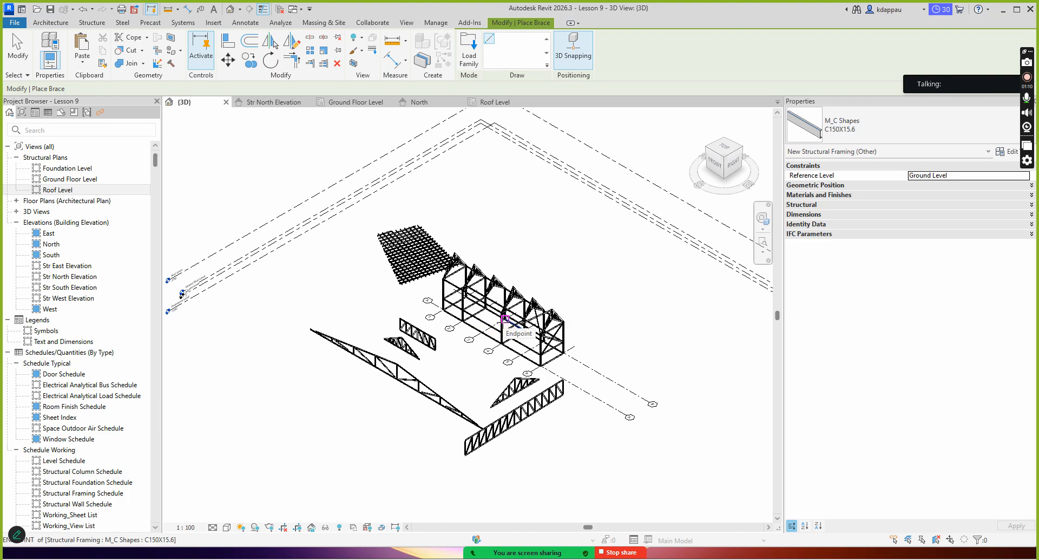
scroll(504, 322, "up", 2)
left_click(522, 322)
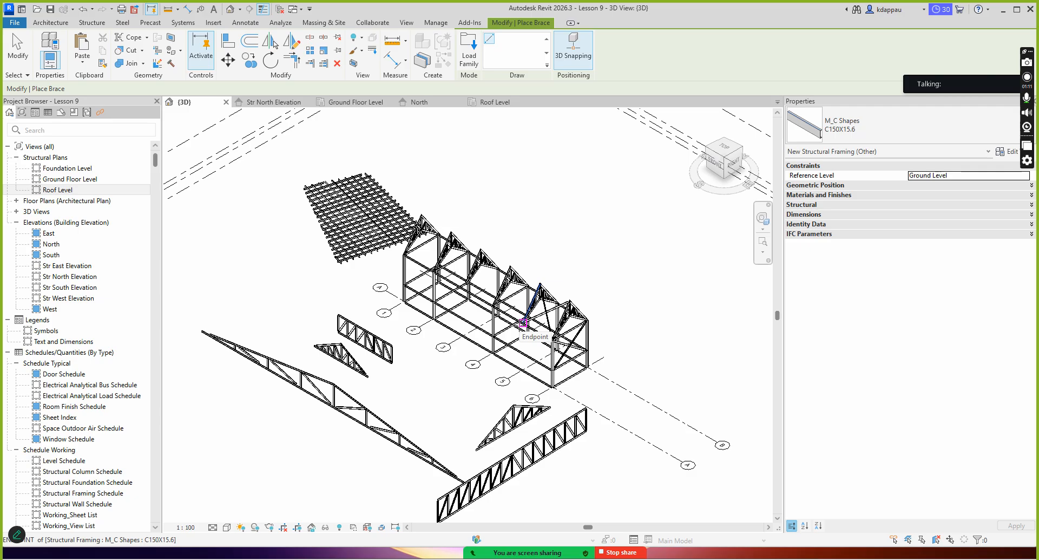
- Look through the participants list of the running Zoom meeting
mouse_move(523, 546)
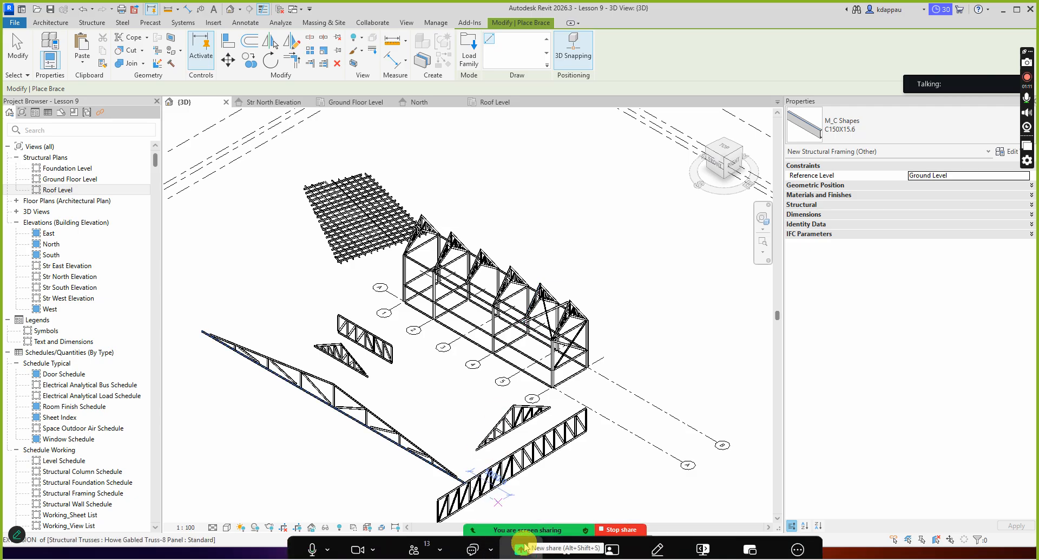
left_click(414, 539)
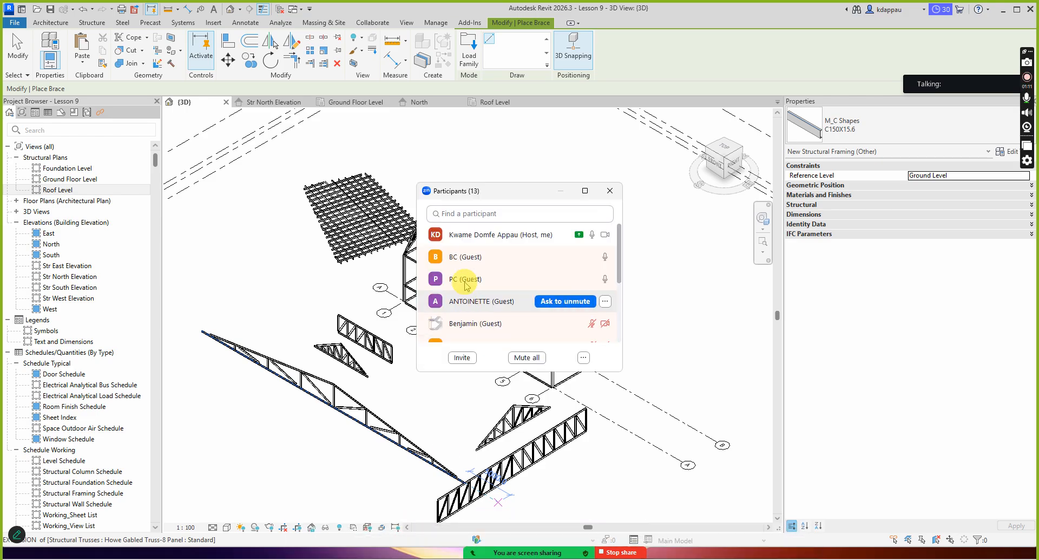
scroll(481, 303, "down", 5)
scroll(482, 303, "down", 1)
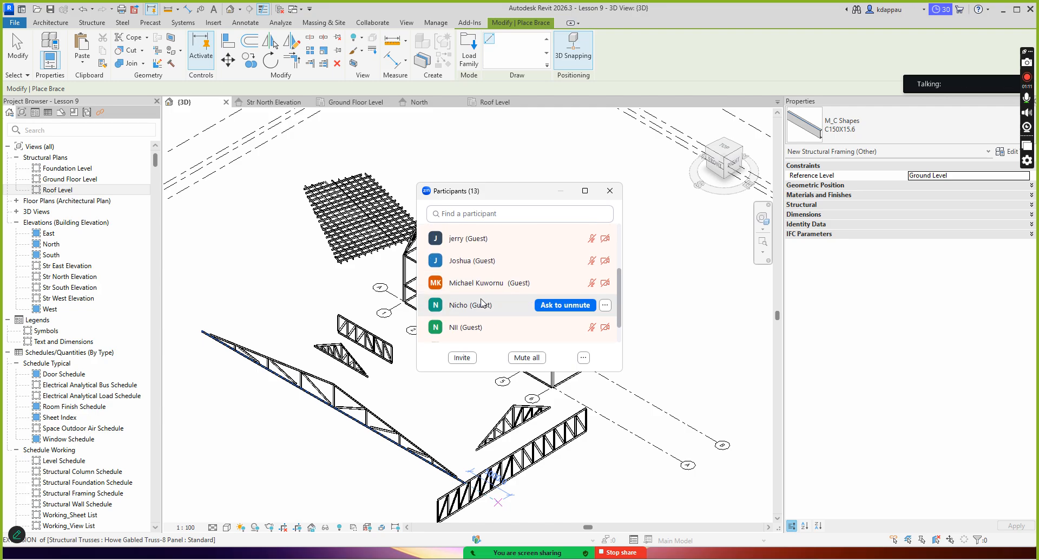
scroll(482, 303, "down", 1)
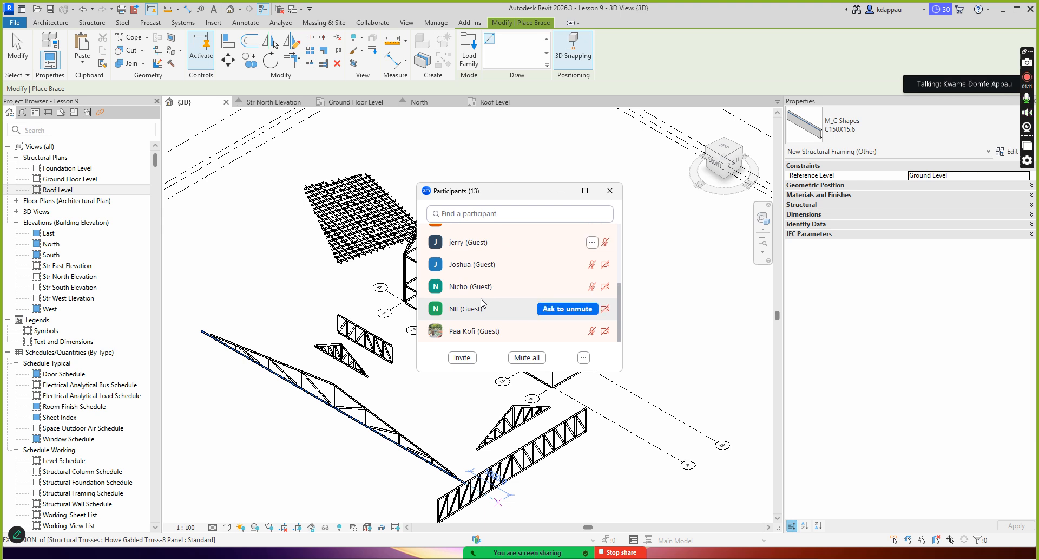
mouse_move(357, 548)
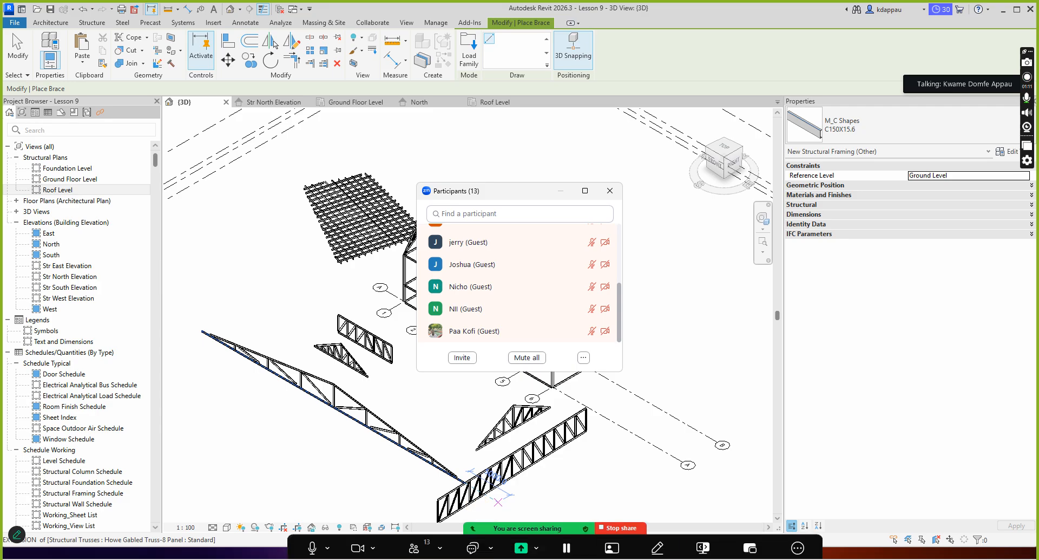
left_click(405, 540)
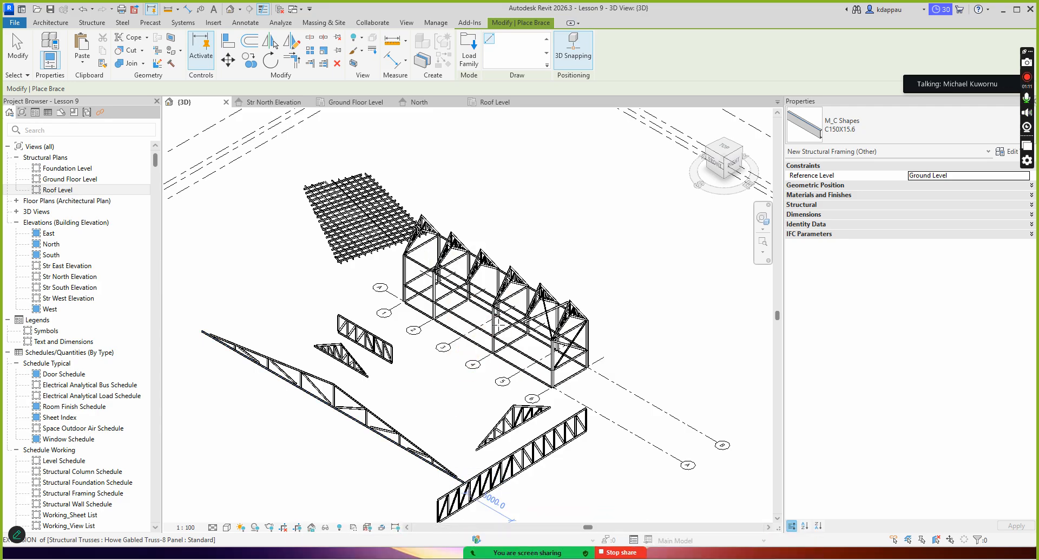
- Leave the brace command and open the Ground Floor Level structural plan with the full grid layout in view
scroll(498, 320, "up", 2)
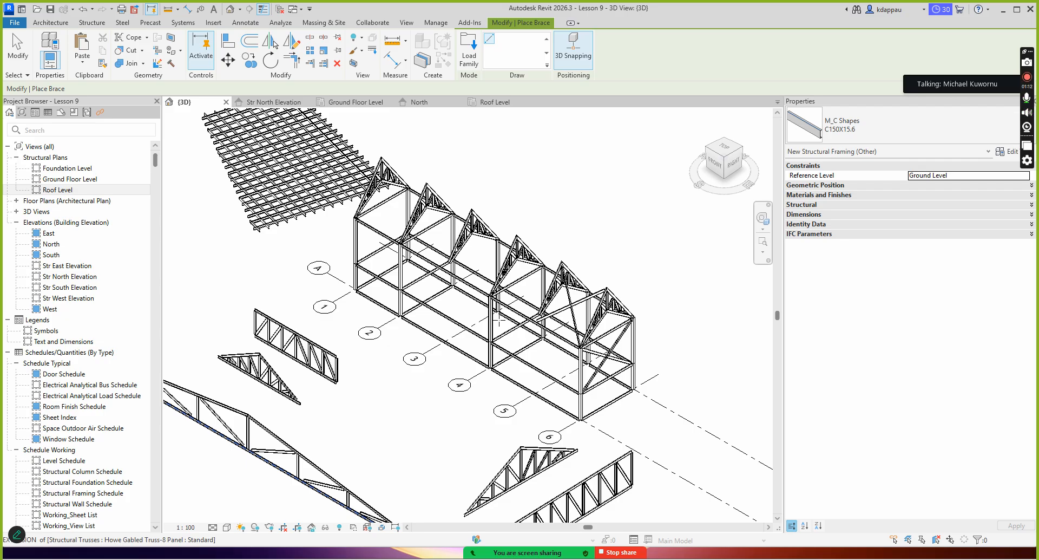
left_click(492, 326)
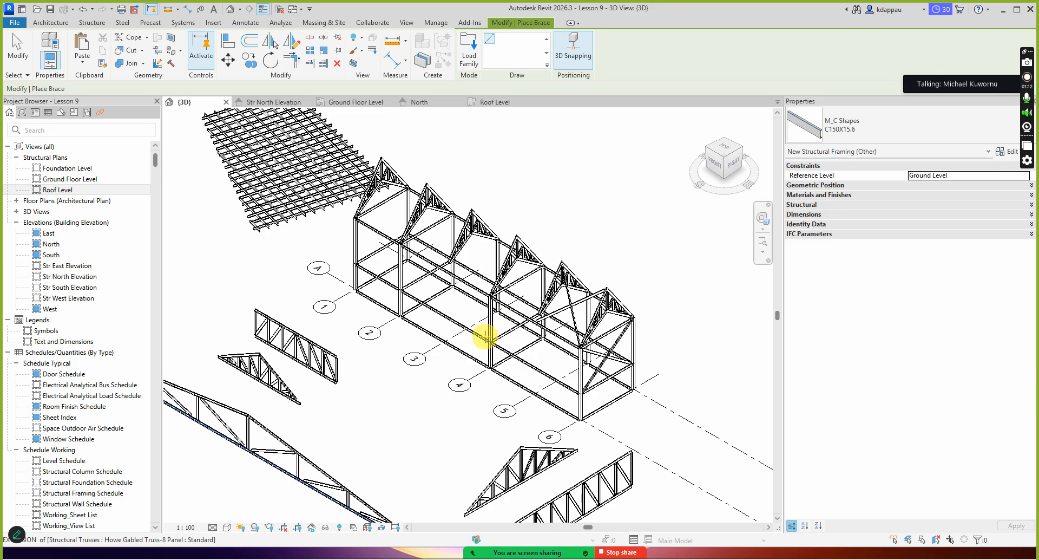
scroll(485, 336, "down", 5)
right_click(240, 168)
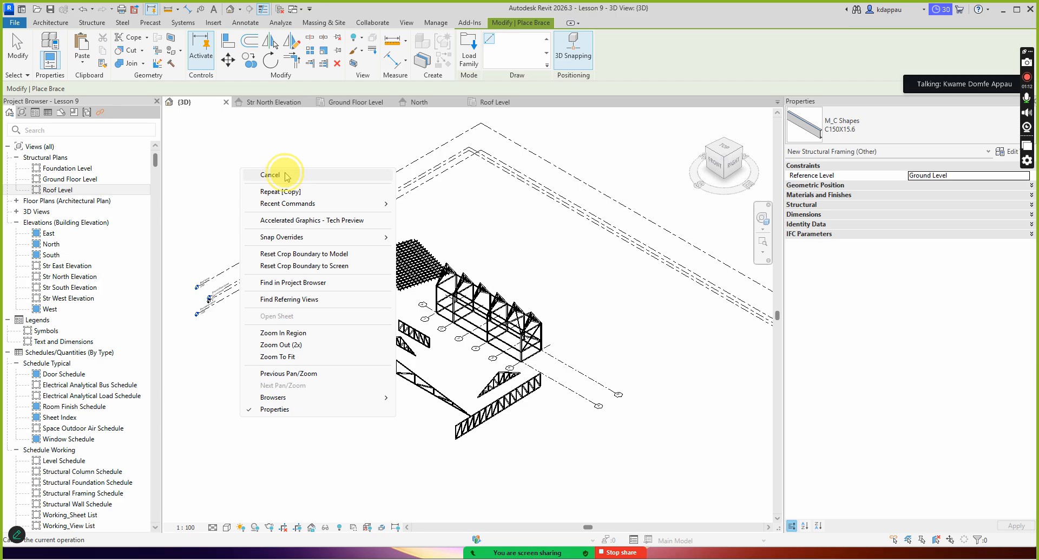
left_click(285, 176)
double_click(60, 179)
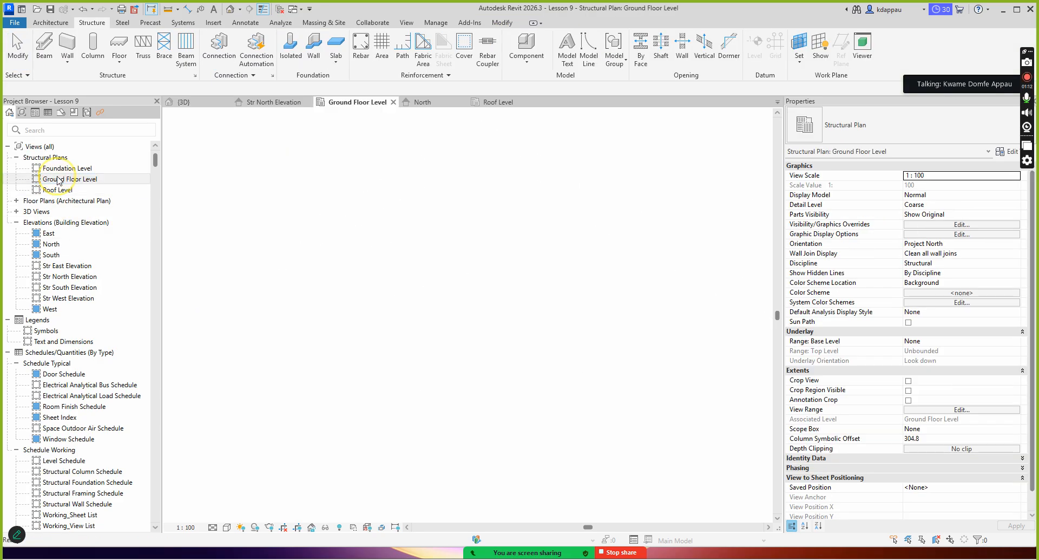
scroll(476, 348, "down", 4)
scroll(515, 255, "up", 2)
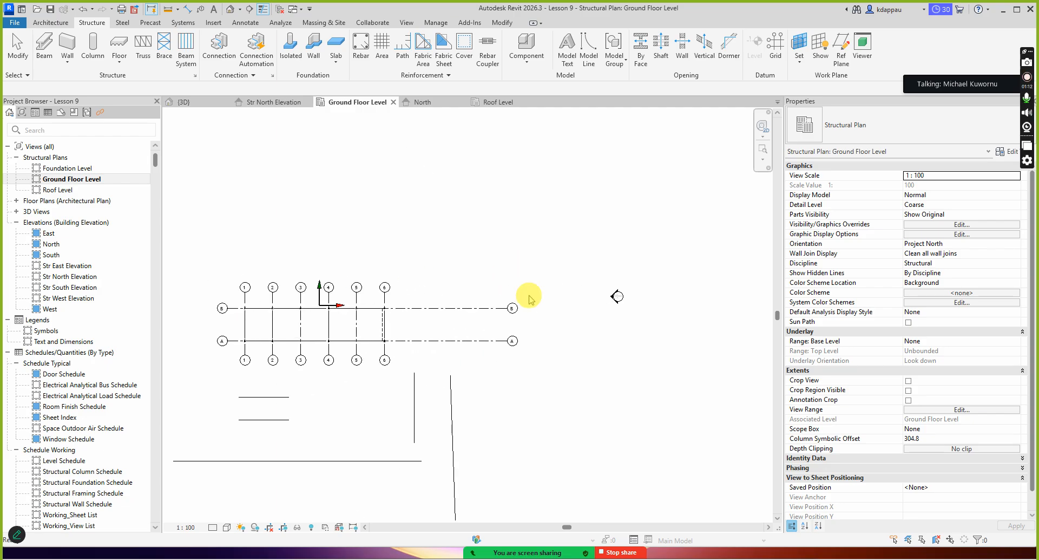
scroll(455, 232, "down", 2)
scroll(322, 187, "up", 2)
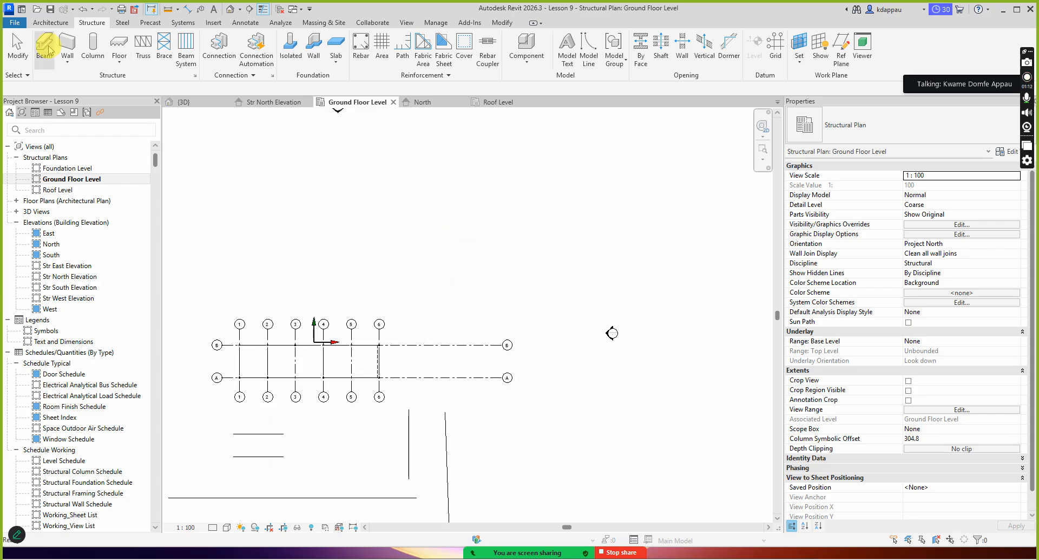
left_click(67, 48)
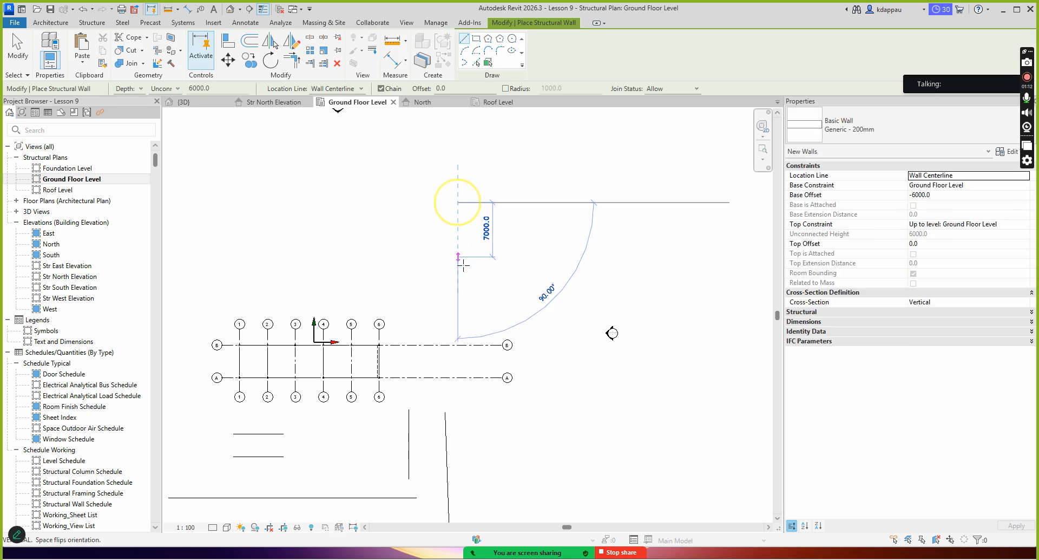
right_click(379, 226)
left_click(398, 234)
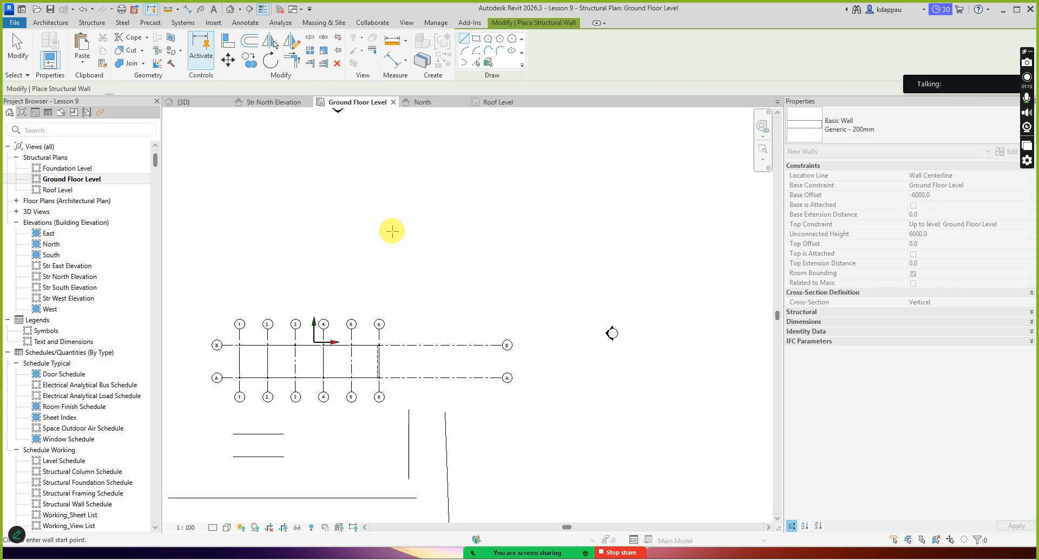
- Draw a vertical architectural wall, Basic Wall Generic - 200mm, about 10 m long in the open area beyond grid 6, above grid B
left_click(45, 23)
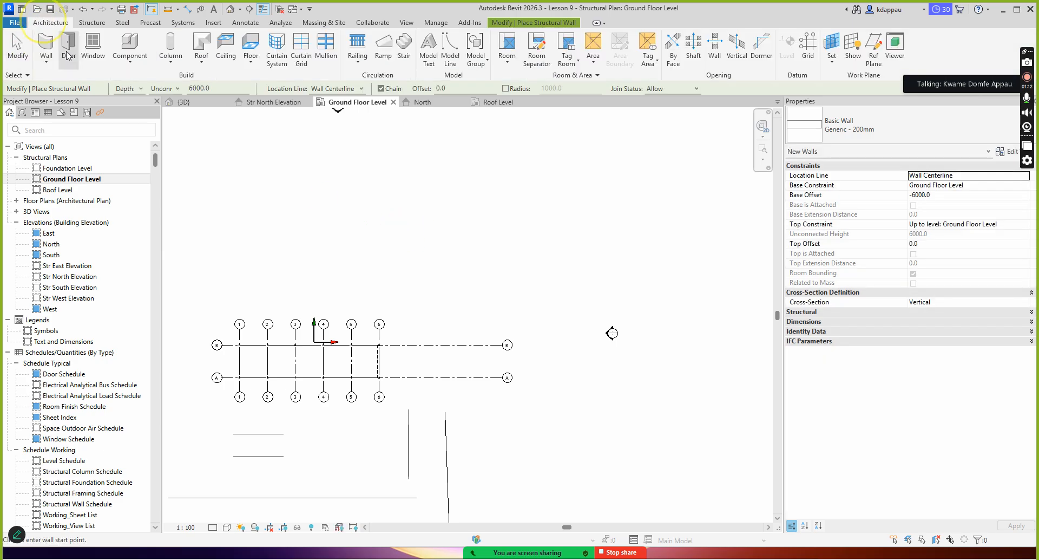
left_click(47, 64)
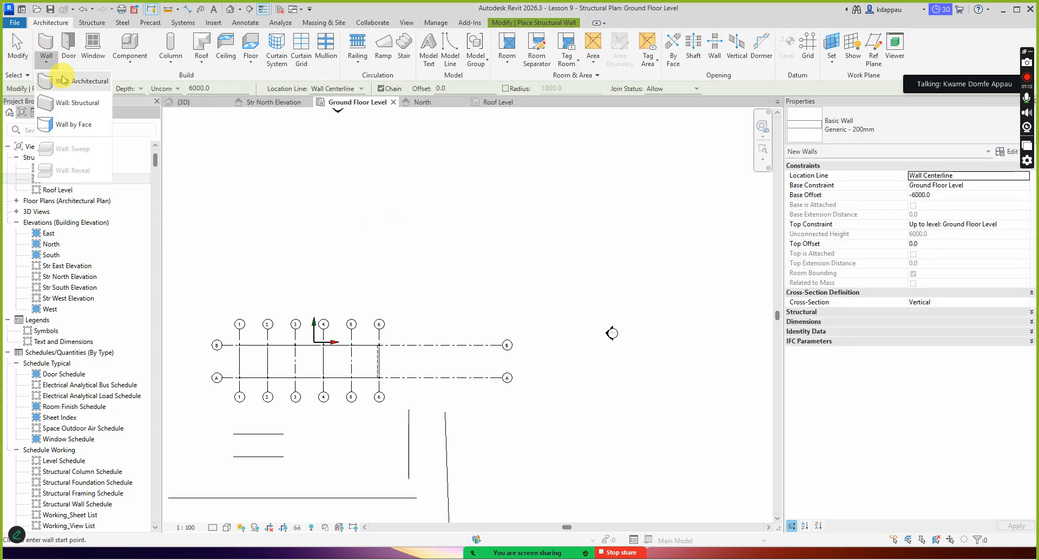
left_click(69, 81)
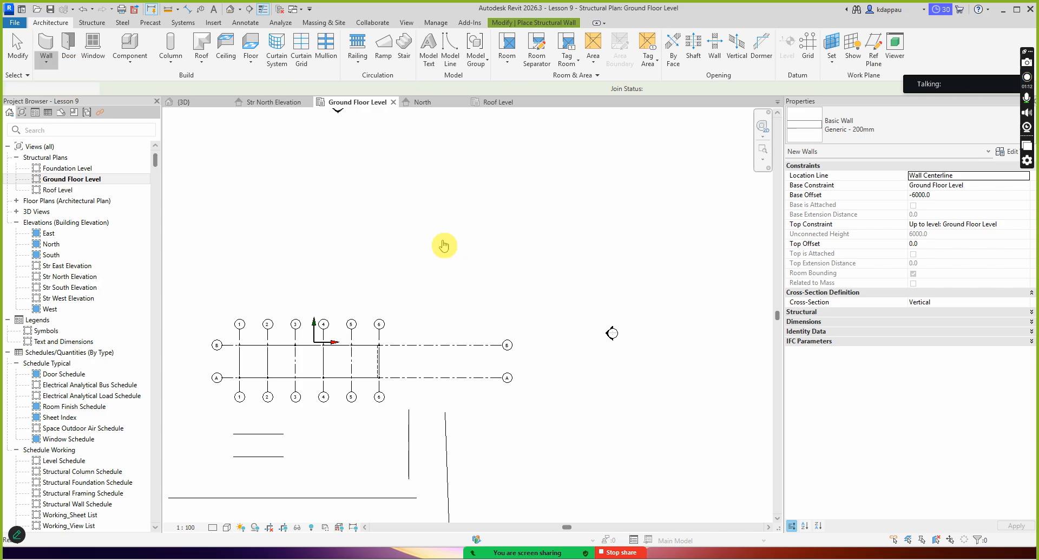
scroll(433, 219, "up", 1)
left_click(434, 219)
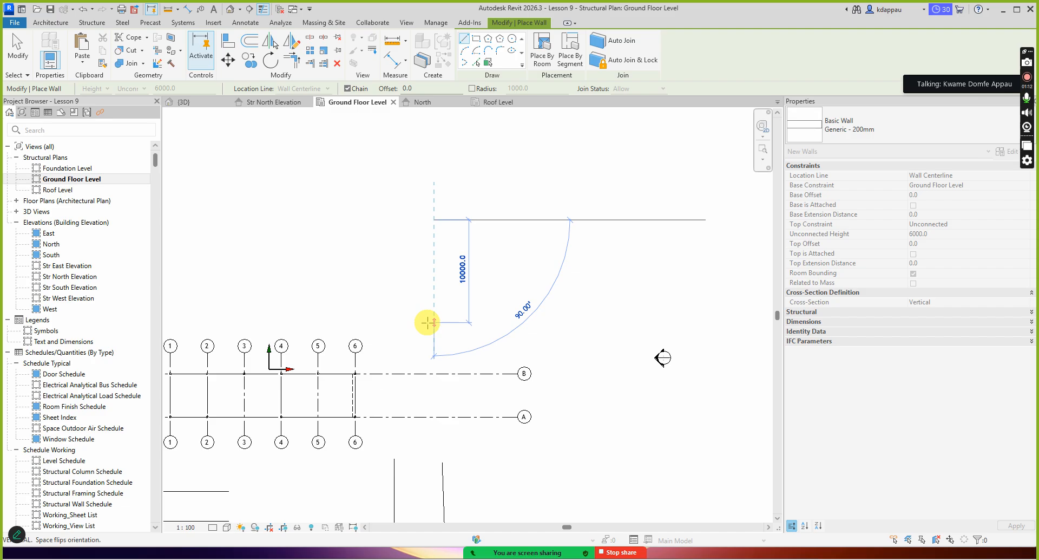
left_click(434, 331)
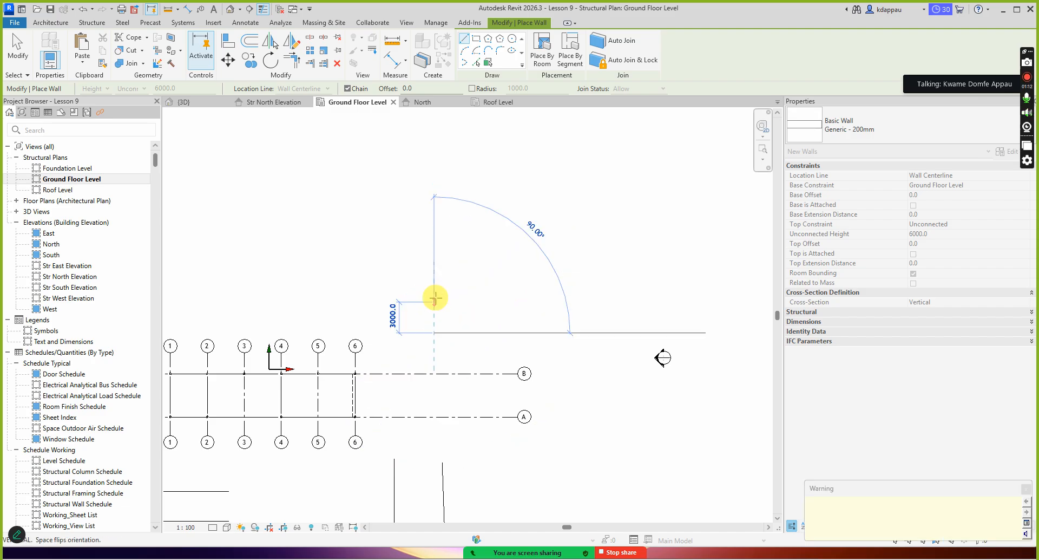
key("Escape")
key("Escape")
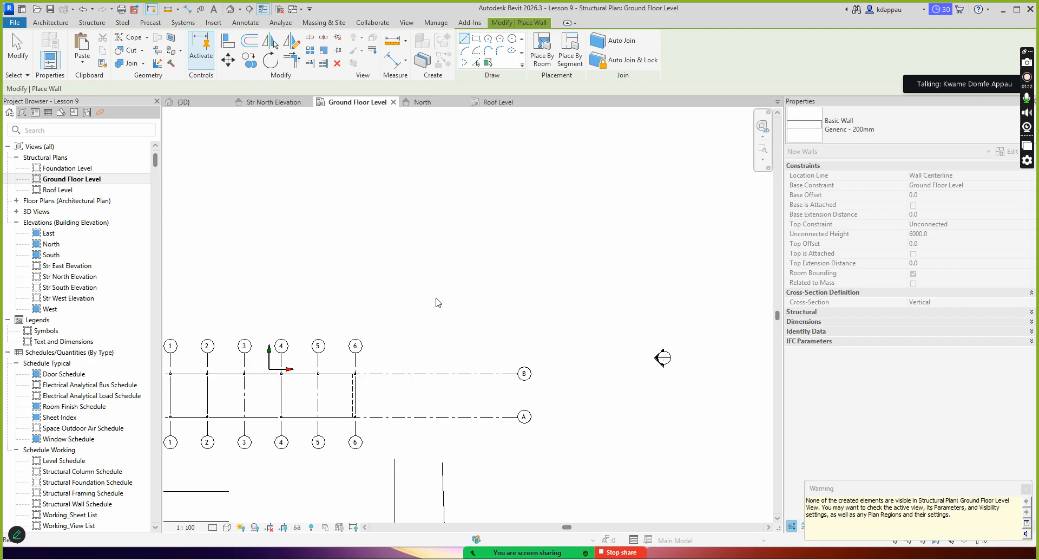
scroll(463, 318, "down", 1)
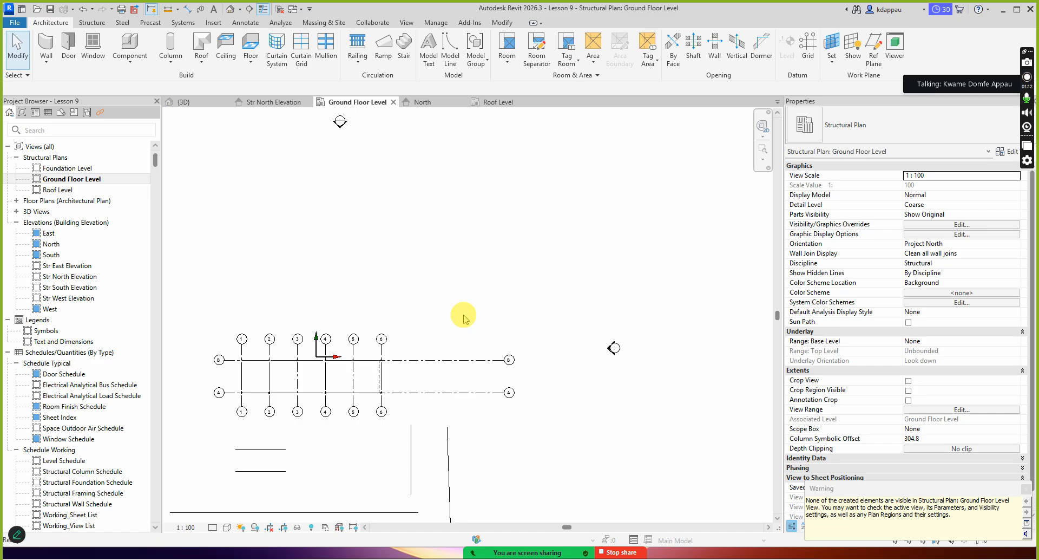
- In the Ground Floor Level plan's visibility overrides, disable all six filters, from Walls - Concrete NOT to Views - Working, and apply the change
key("v")
key("g")
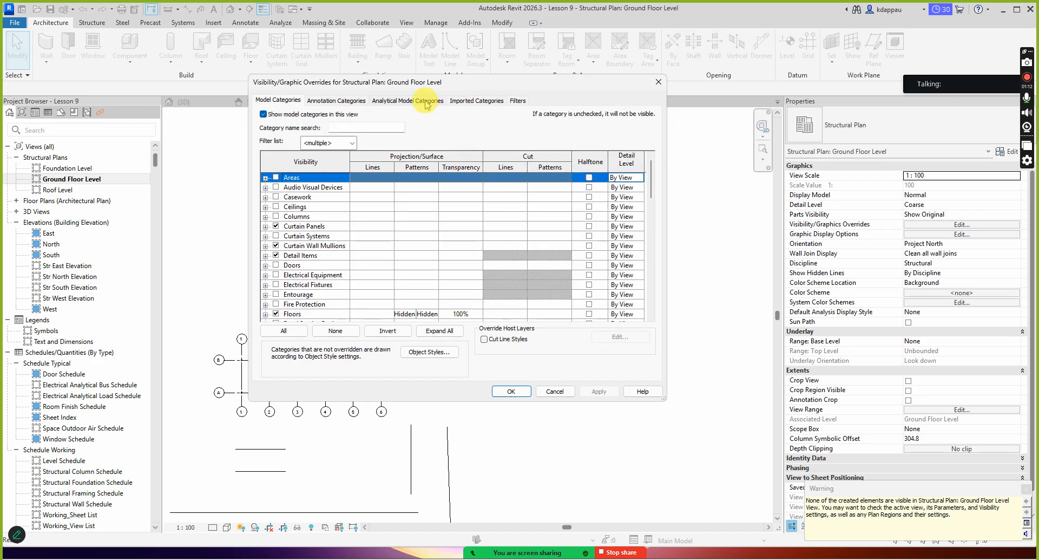
scroll(293, 260, "down", 10)
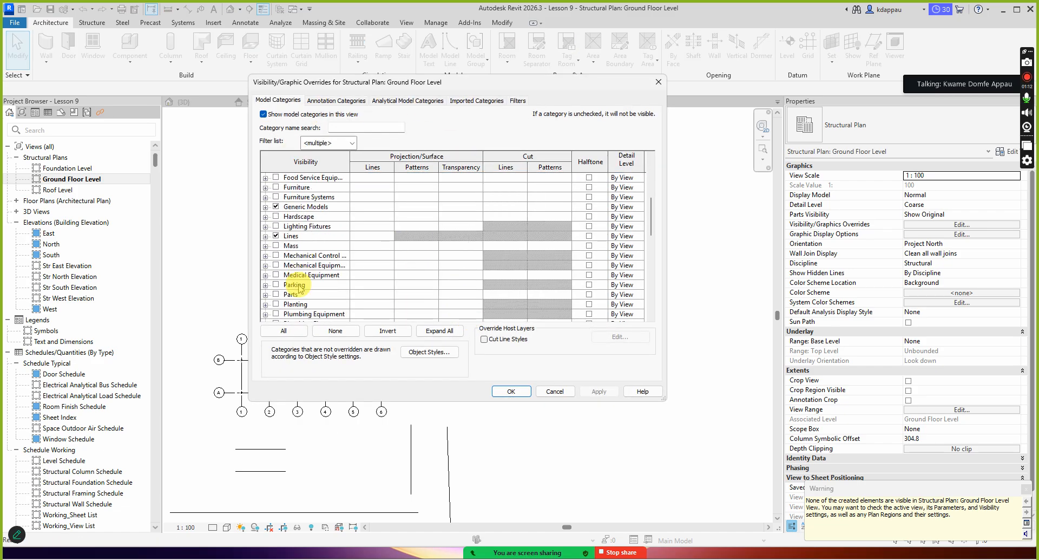
scroll(296, 297, "down", 6)
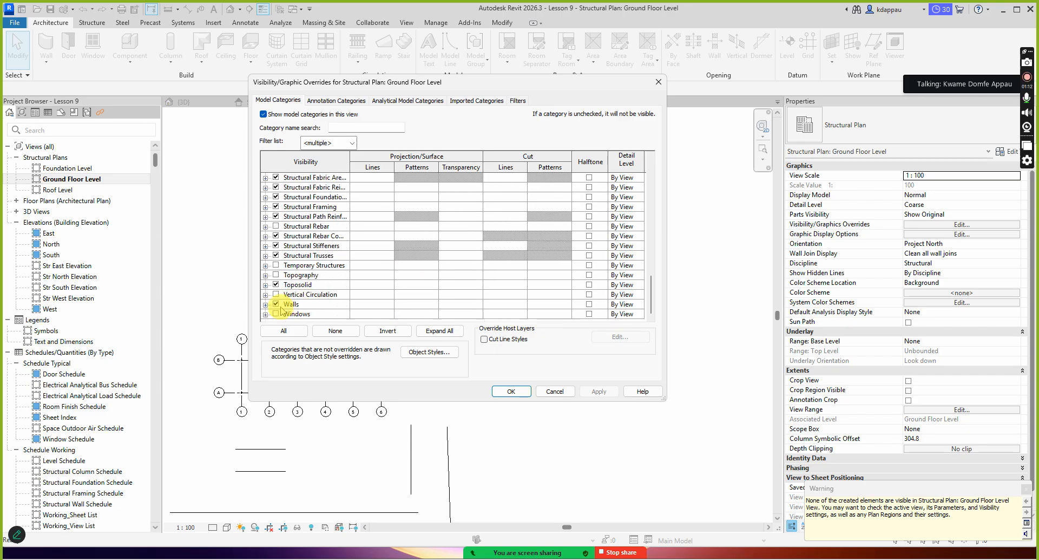
left_click(517, 101)
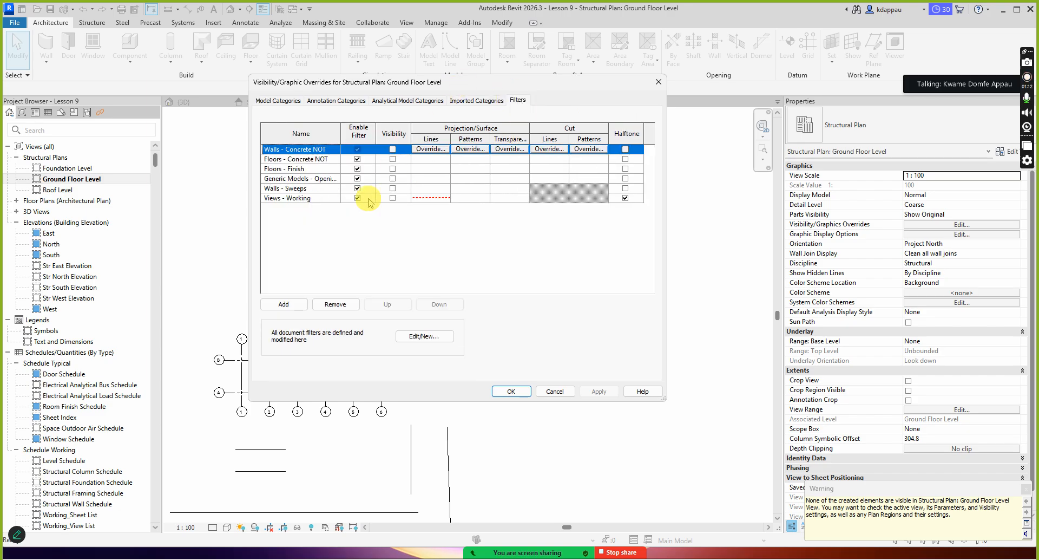
left_click(357, 149)
left_click(357, 159)
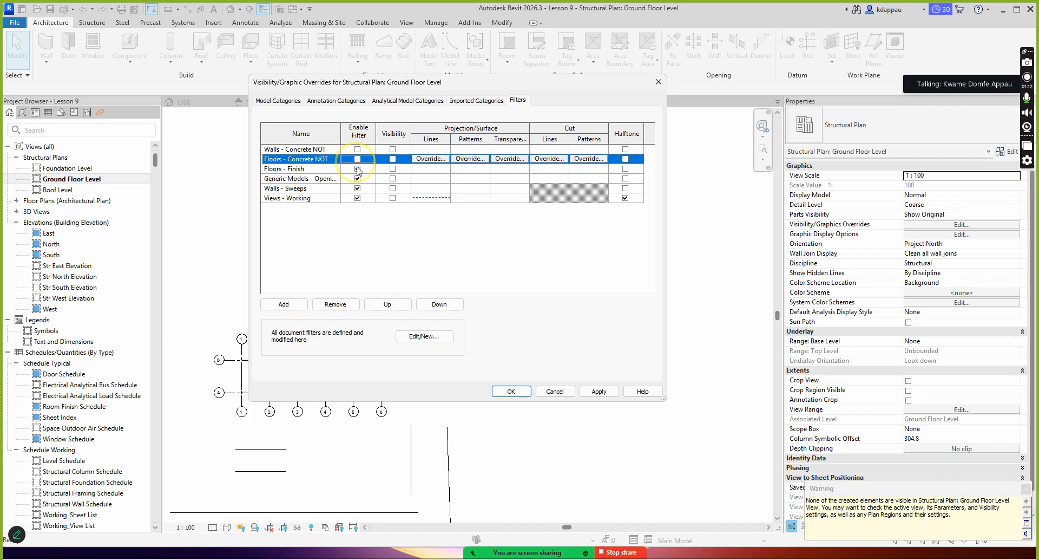
left_click(357, 168)
left_click(357, 178)
left_click(357, 188)
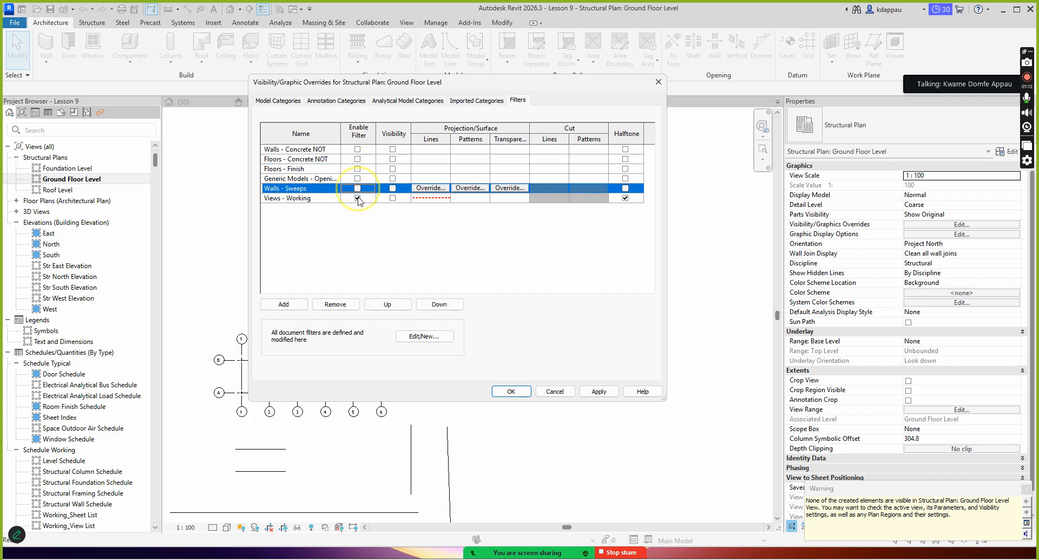
left_click(357, 198)
left_click(512, 391)
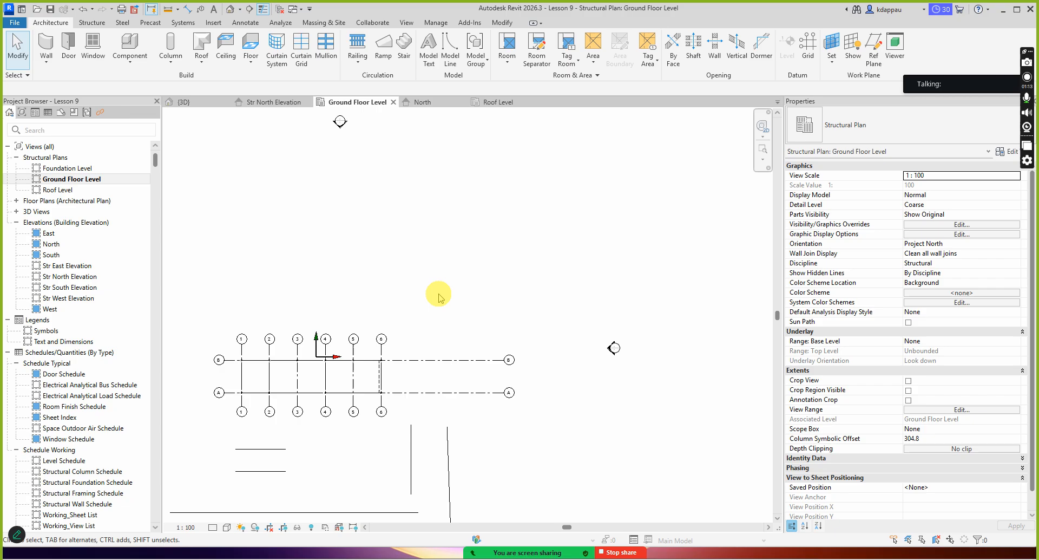
scroll(439, 297, "down", 3)
scroll(432, 301, "up", 2)
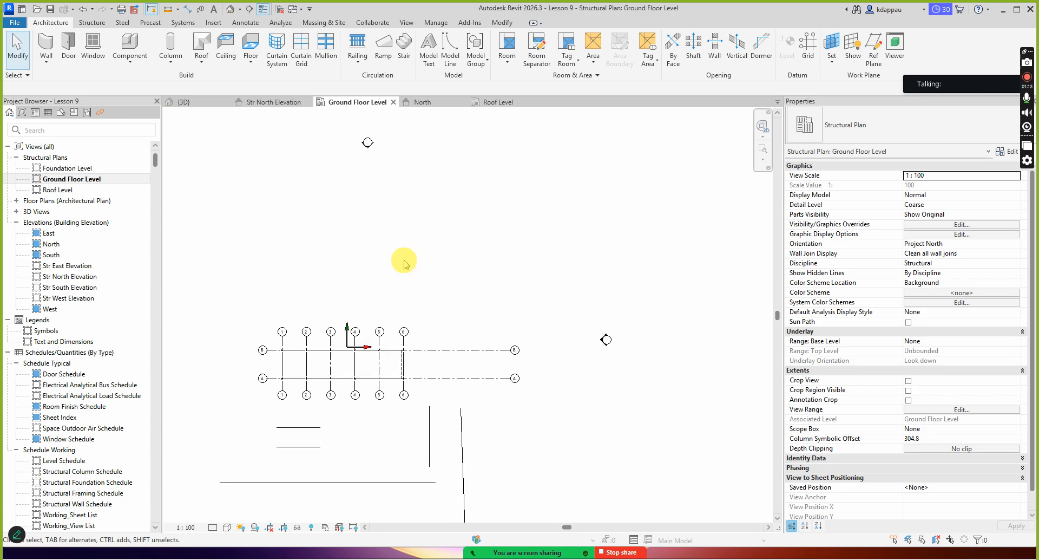
- In the 3D view, create a similar Generic - 200mm wall running perpendicular from the existing wall's near end, away from the frame
left_click(231, 9)
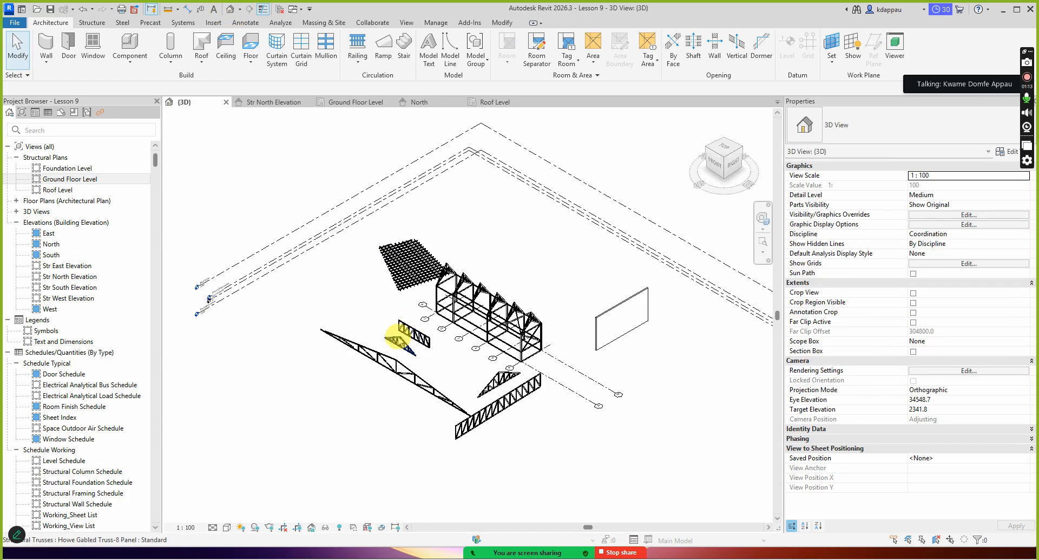
scroll(544, 356, "up", 4)
left_click(484, 276)
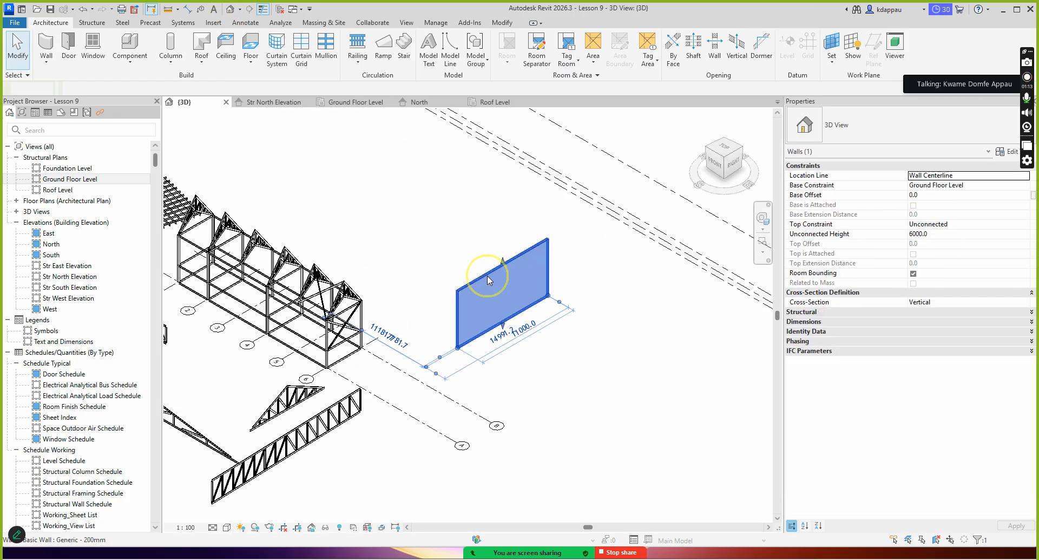
right_click(460, 259)
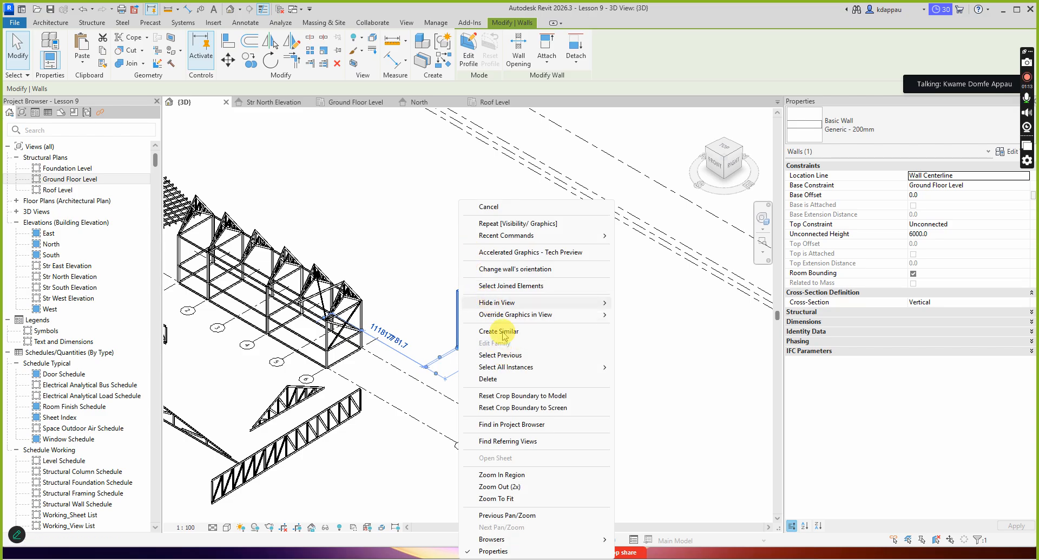
left_click(494, 332)
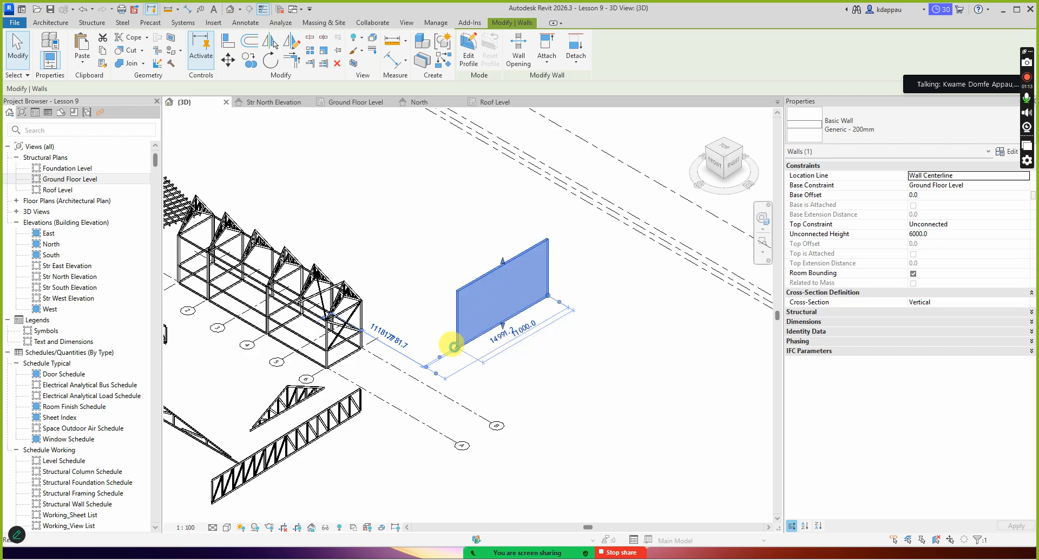
left_click(457, 346)
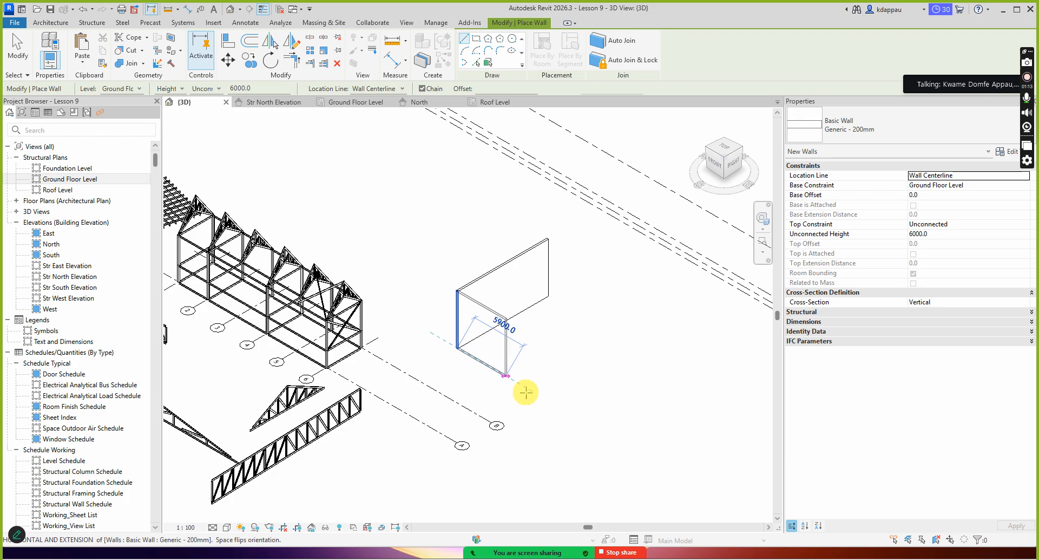
left_click(550, 400)
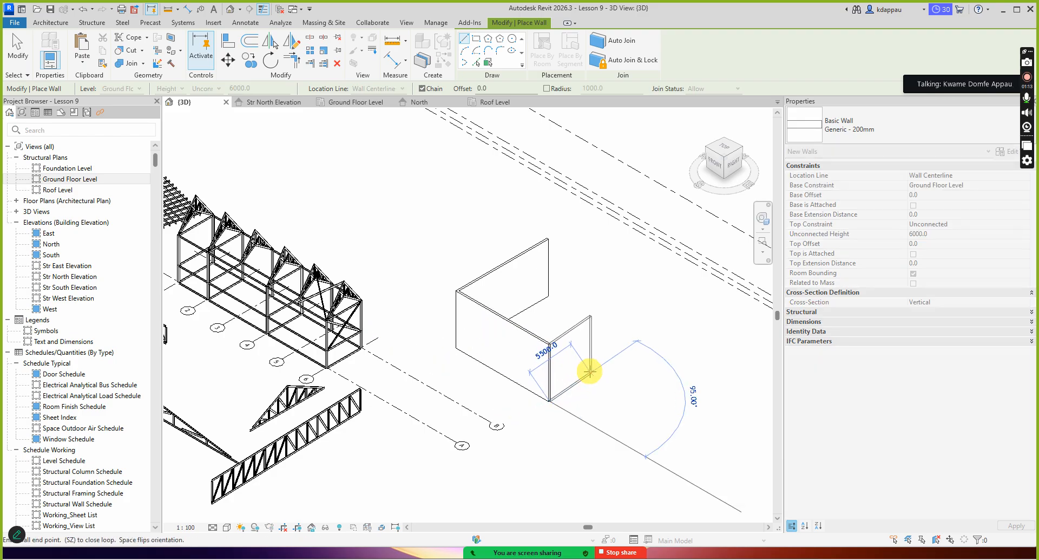
- Chain four more walls, starting with ones about 6 m and 6.9 m long, to close an L-shaped enclosure, and end the wall command
left_click(590, 372)
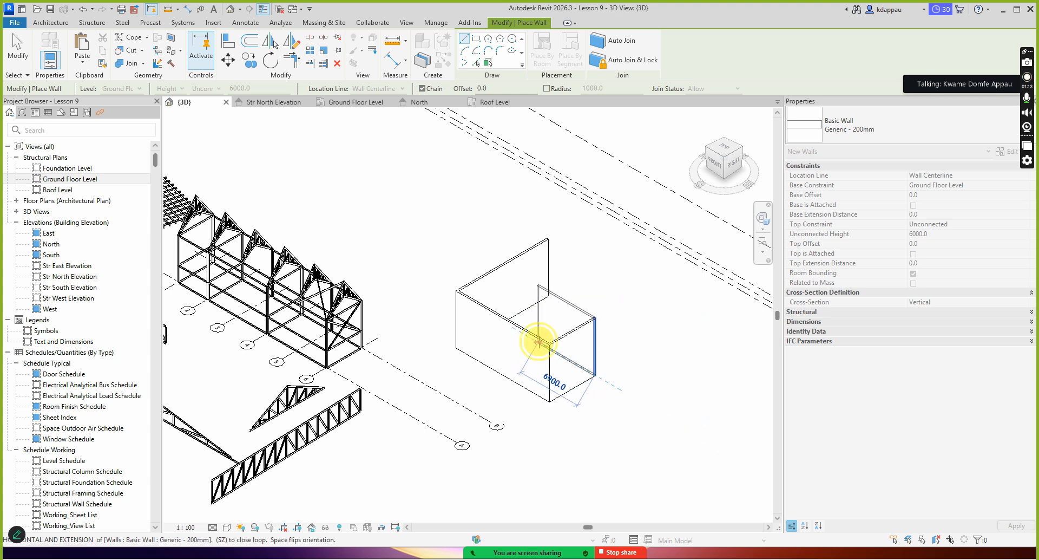
left_click(538, 341)
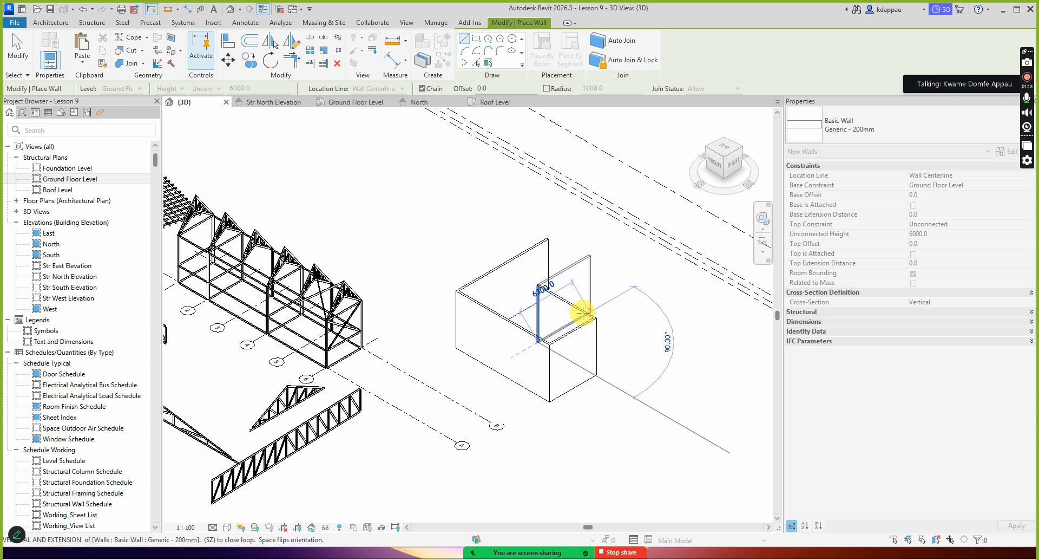
left_click(548, 287)
key("Escape")
right_click(486, 216)
left_click(466, 213)
left_click(503, 221)
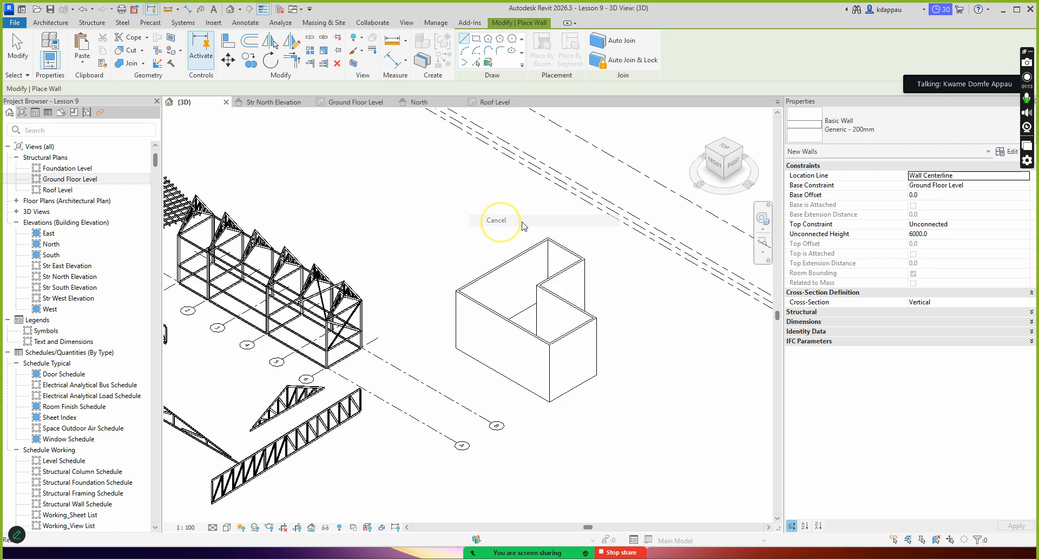
- Place a Scissors Truss-8 Panel about 4.3 m long between the corners of the enclosure's short end wall, on the Foundation Level work plane
scroll(571, 281, "up", 3)
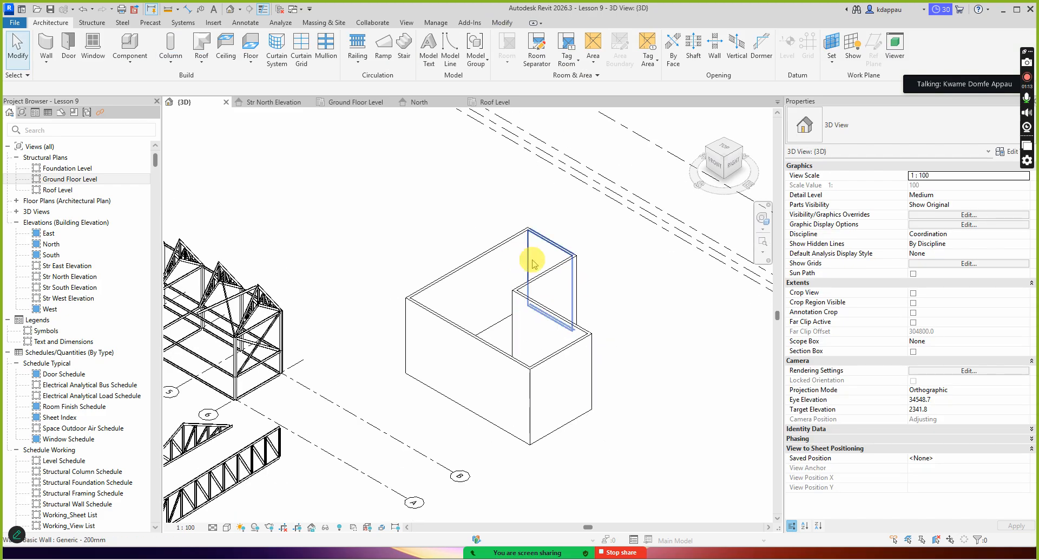
scroll(541, 239, "up", 2)
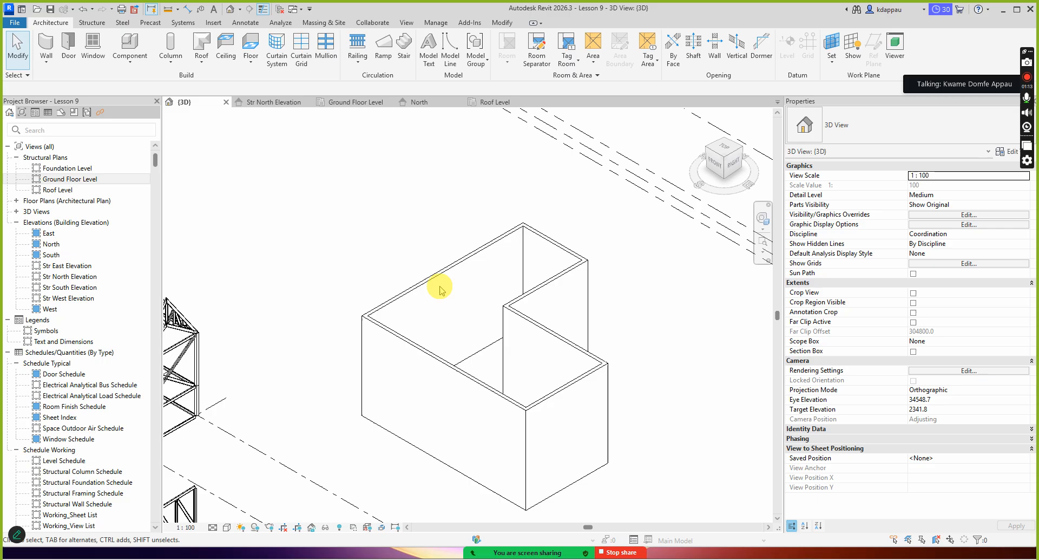
scroll(440, 289, "down", 1)
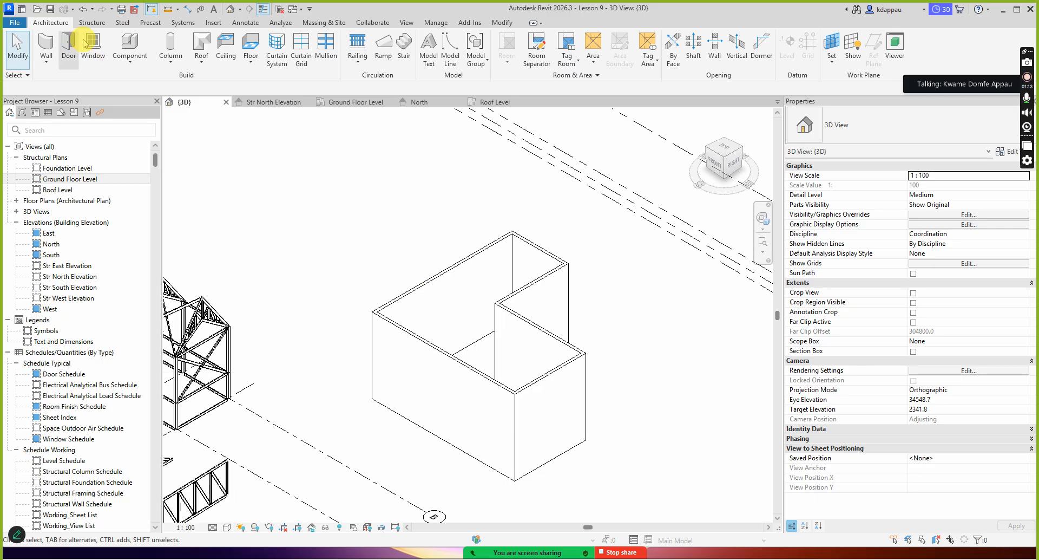
left_click(100, 24)
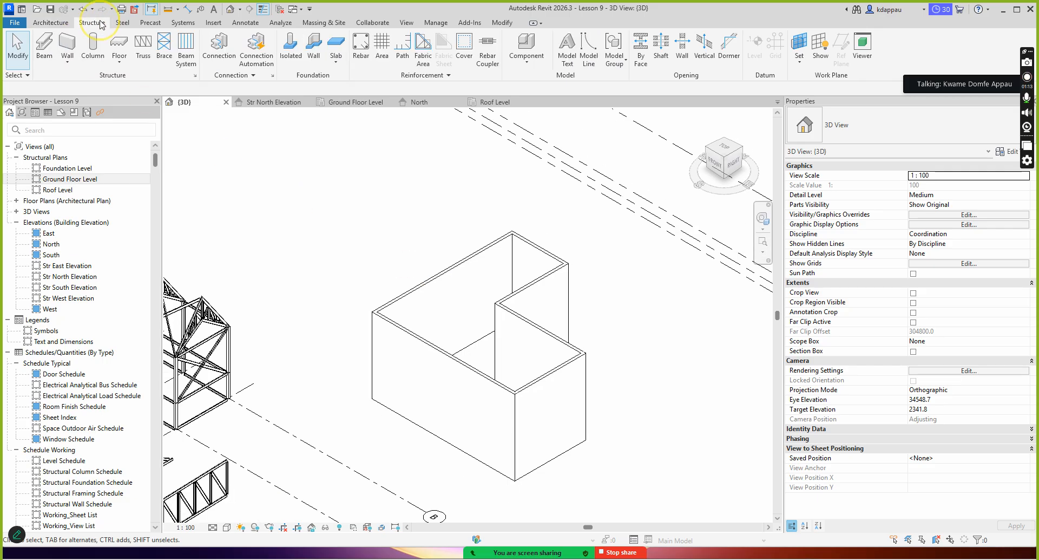
left_click(143, 48)
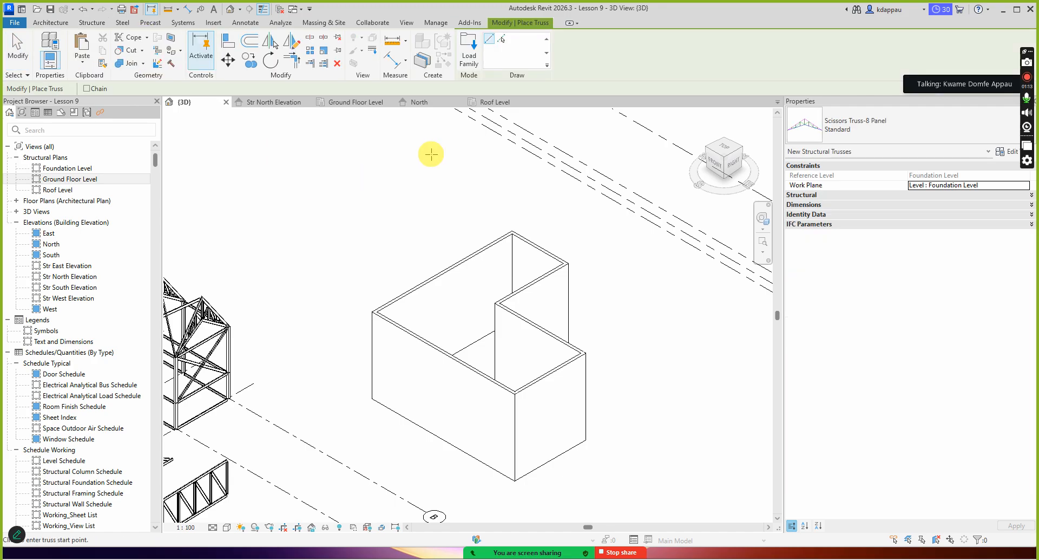
scroll(511, 232, "up", 4)
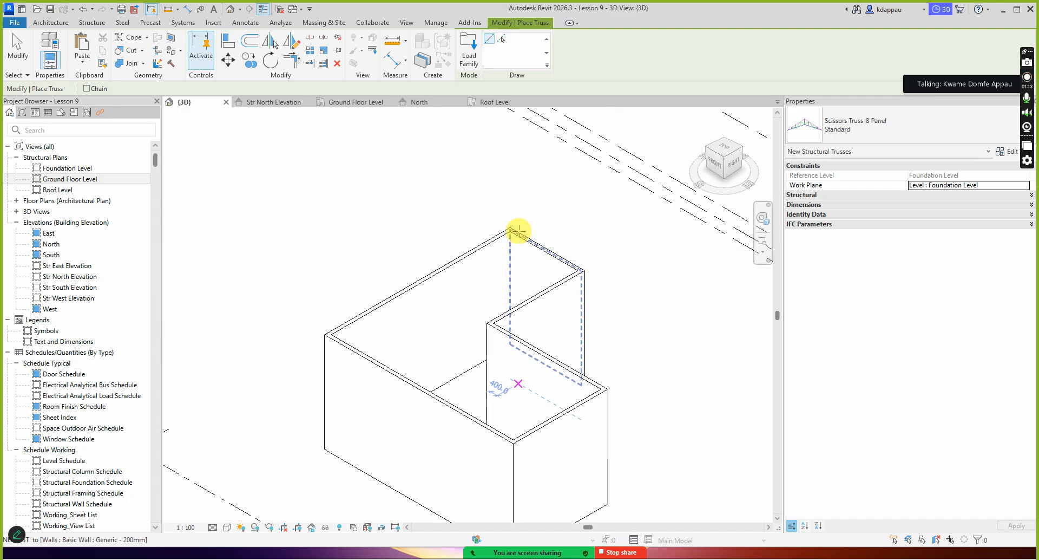
left_click(502, 229)
scroll(494, 204, "down", 2)
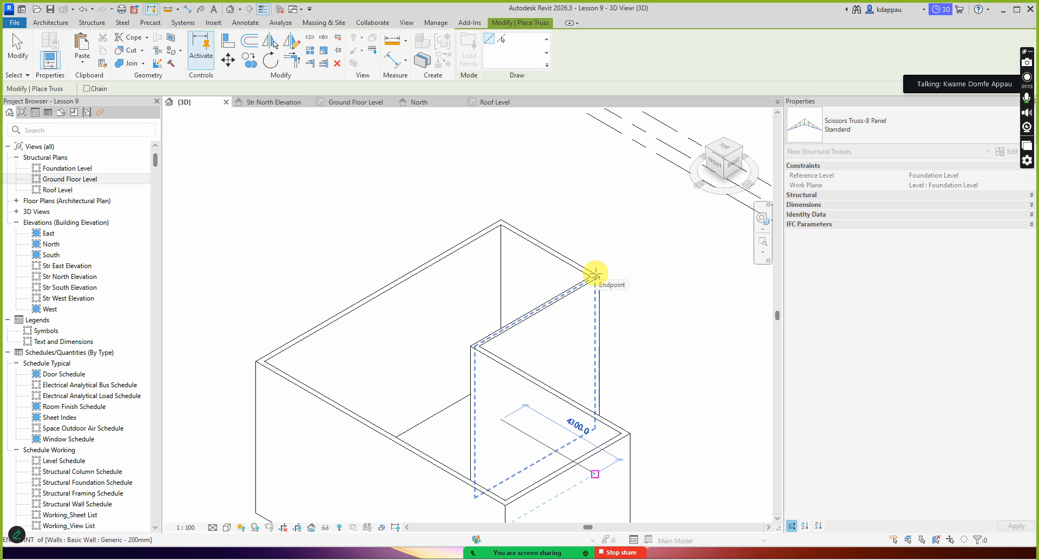
left_click(595, 276)
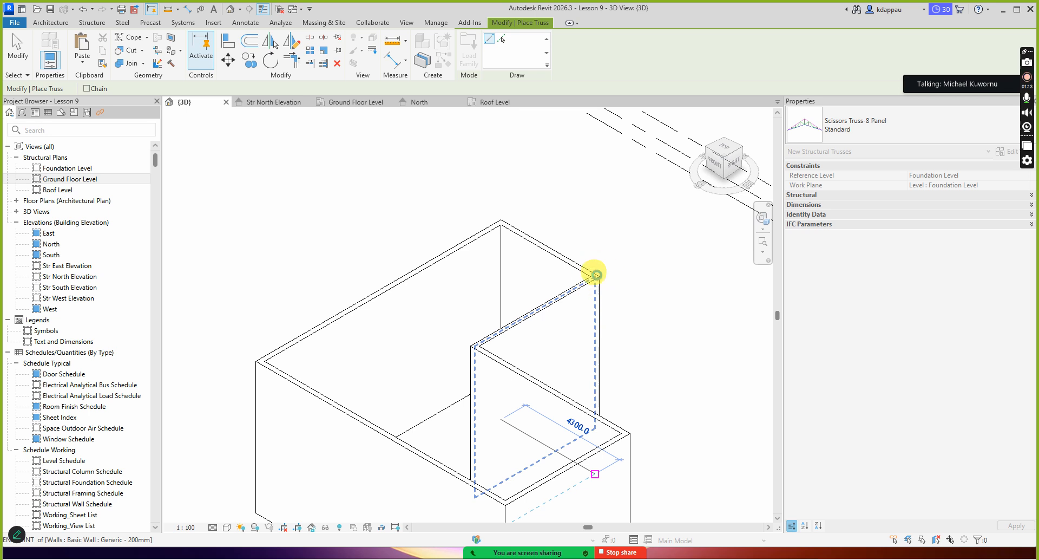
left_click(595, 274)
right_click(599, 223)
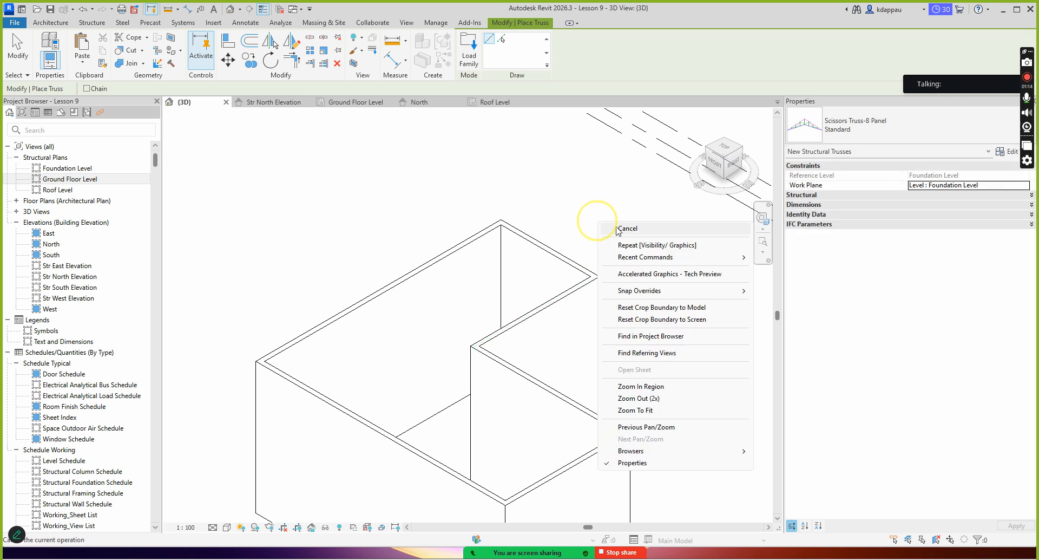
right_click(585, 209)
left_click(621, 219)
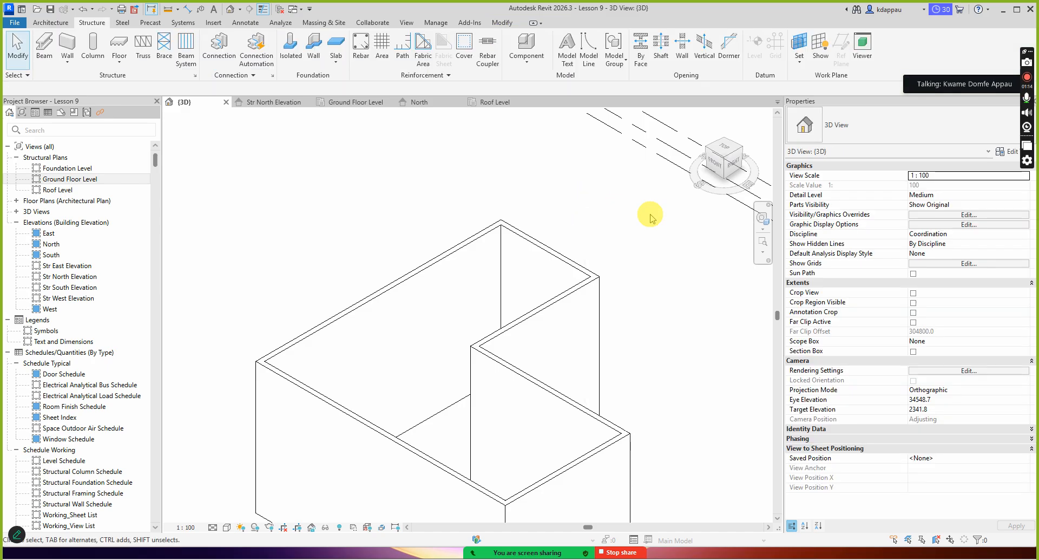
- Inspect the new scissors truss and its position relative to the walls from the right-back corner of the model
left_click(742, 151)
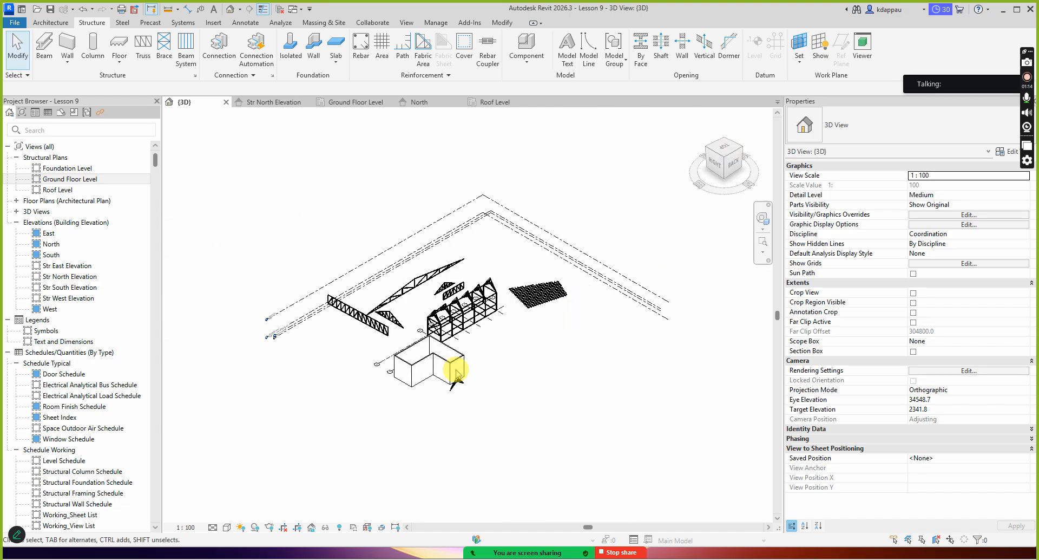
scroll(456, 373, "up", 6)
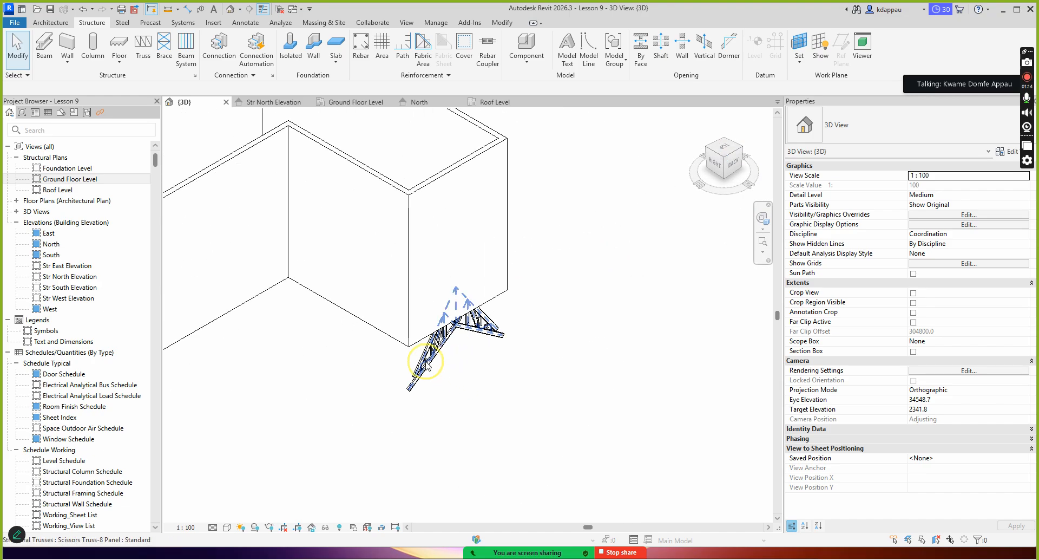
left_click(426, 365)
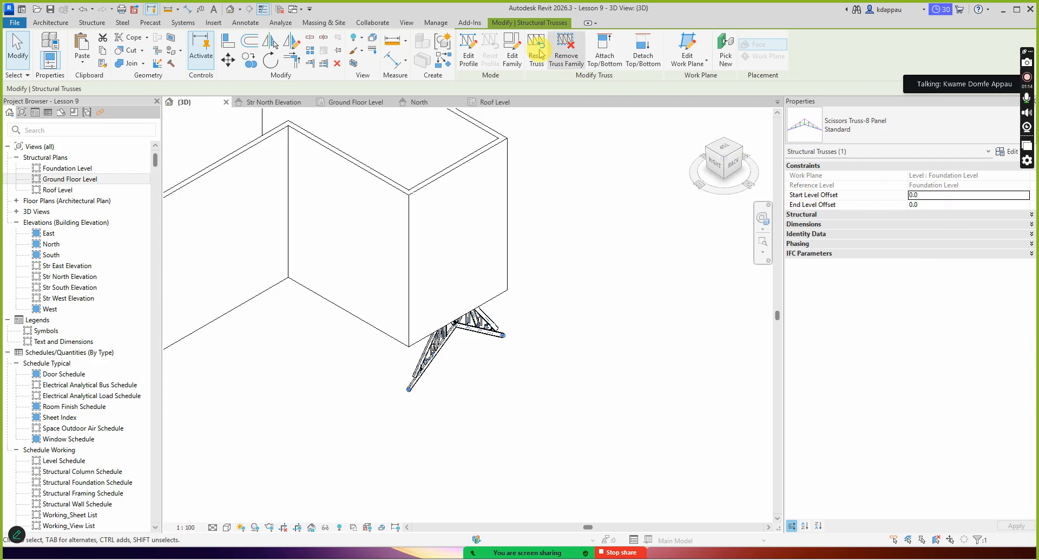
scroll(563, 281, "down", 5)
left_click(454, 349)
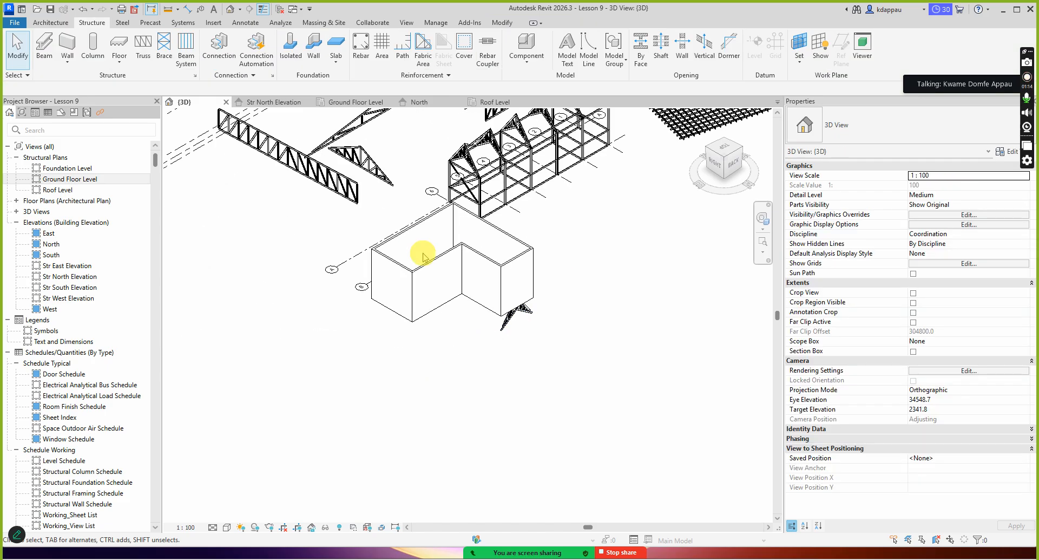
- Select the whole chain of six enclosure walls and set their top constraint to Up to level: Roof Level
key("Tab")
left_click(428, 269)
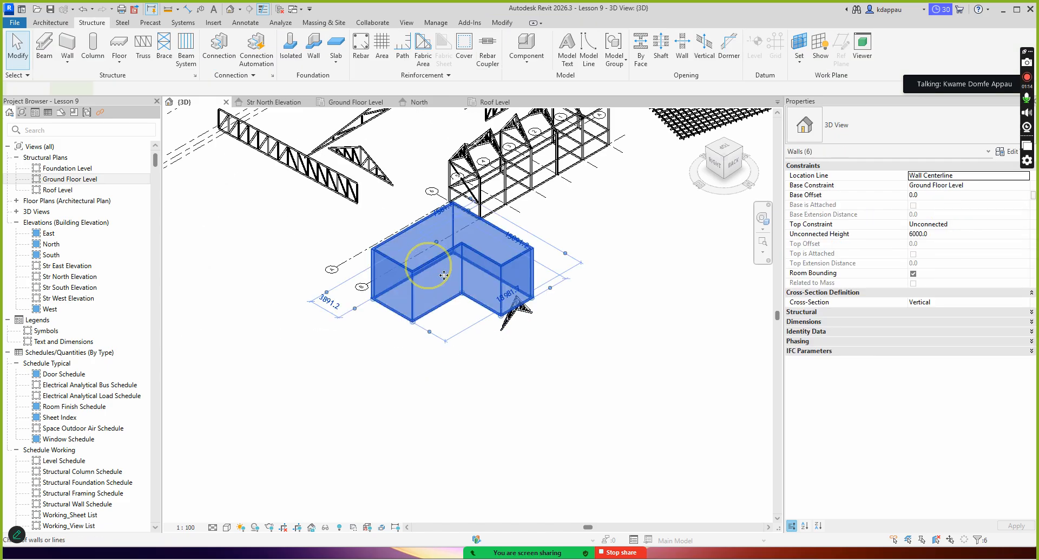
left_click(959, 225)
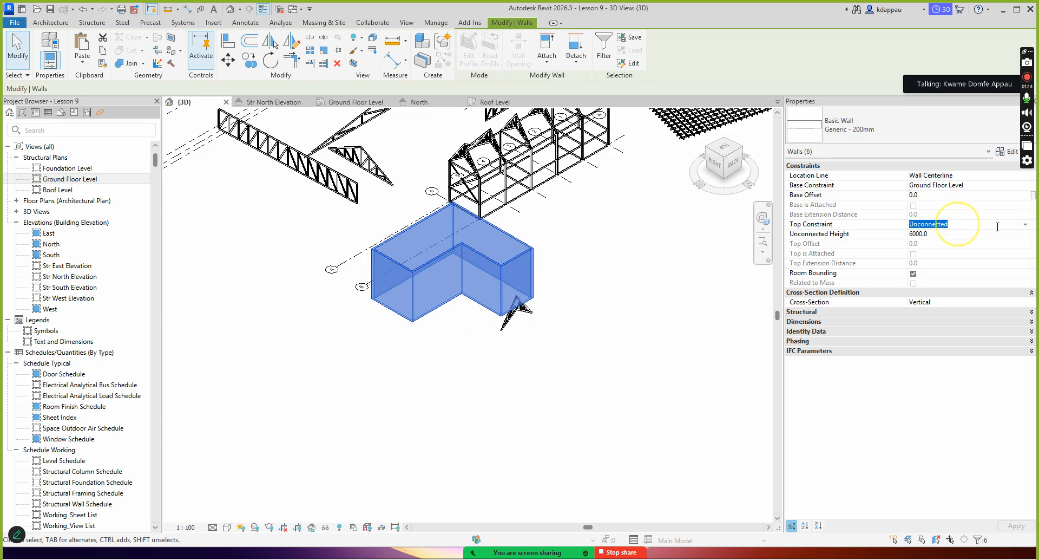
left_click(1025, 226)
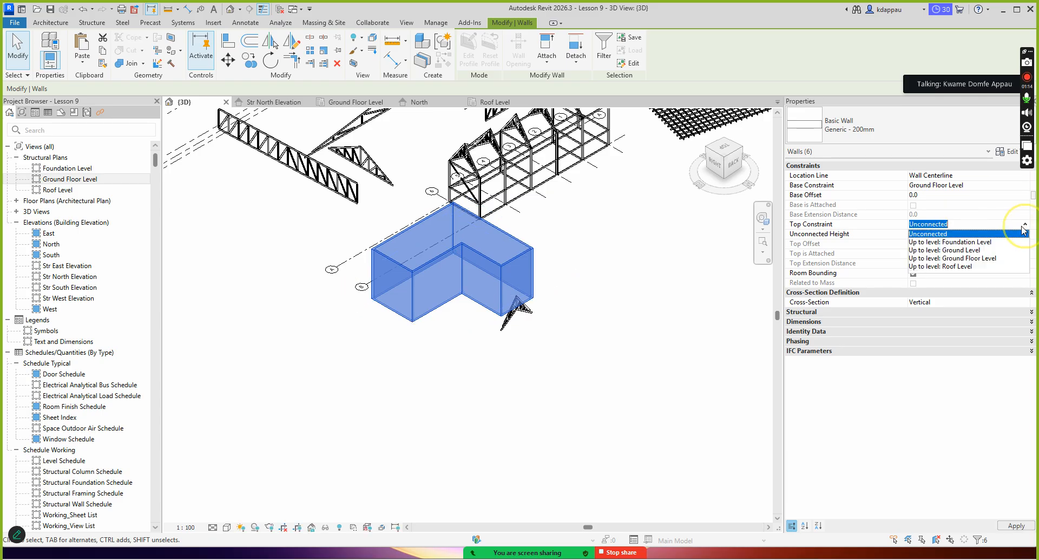
left_click(951, 266)
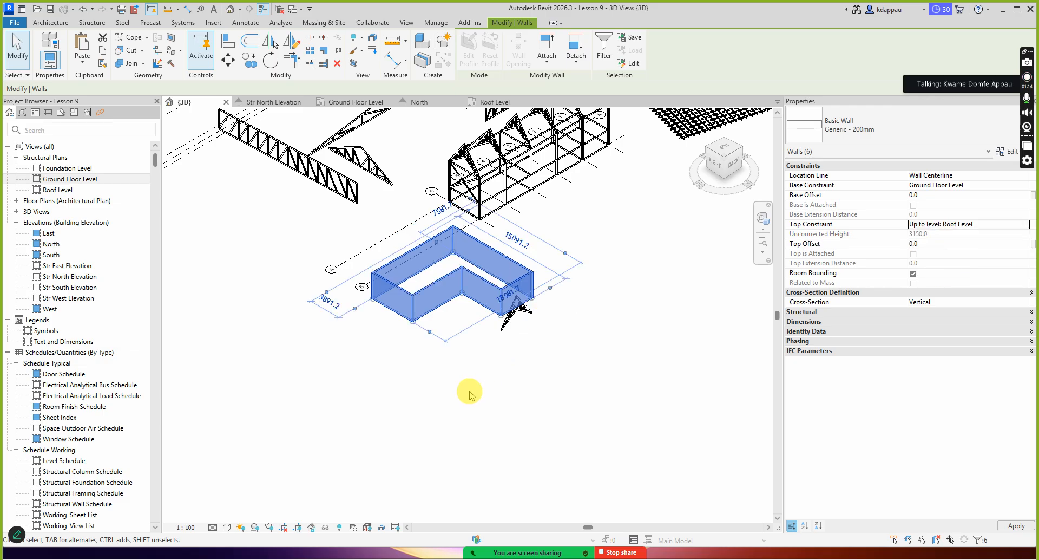
- Change the work plane of the scissors truss at the enclosure's short end wall to Level : Roof Level
left_click(469, 390)
scroll(495, 336, "up", 4)
left_click(476, 298)
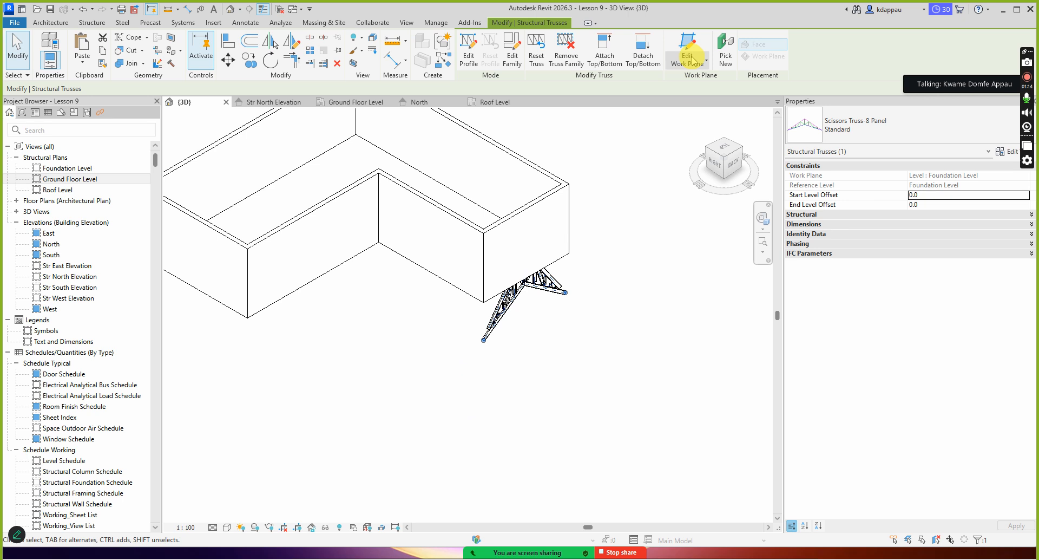
left_click(693, 61)
left_click(703, 102)
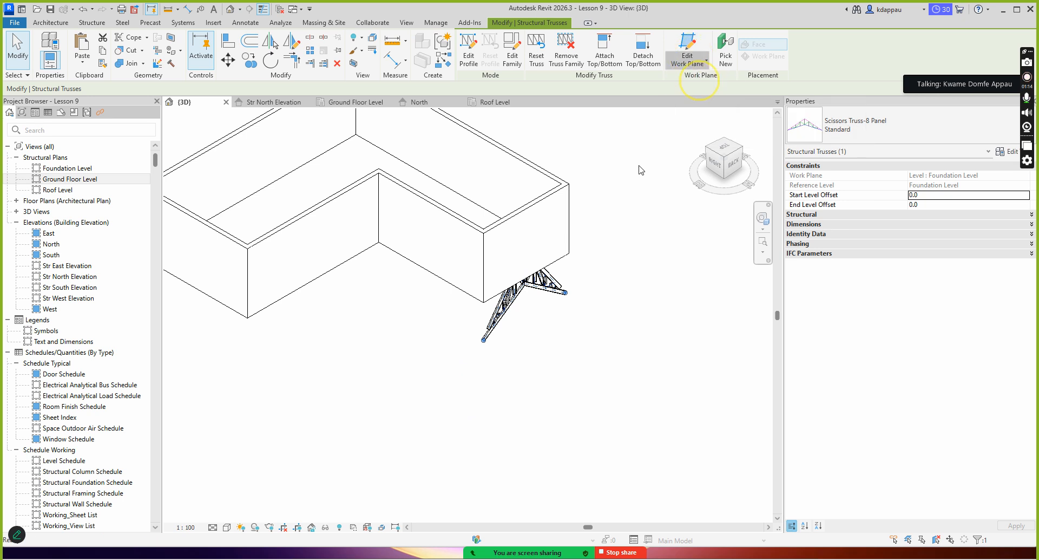
left_click(512, 279)
left_click(518, 310)
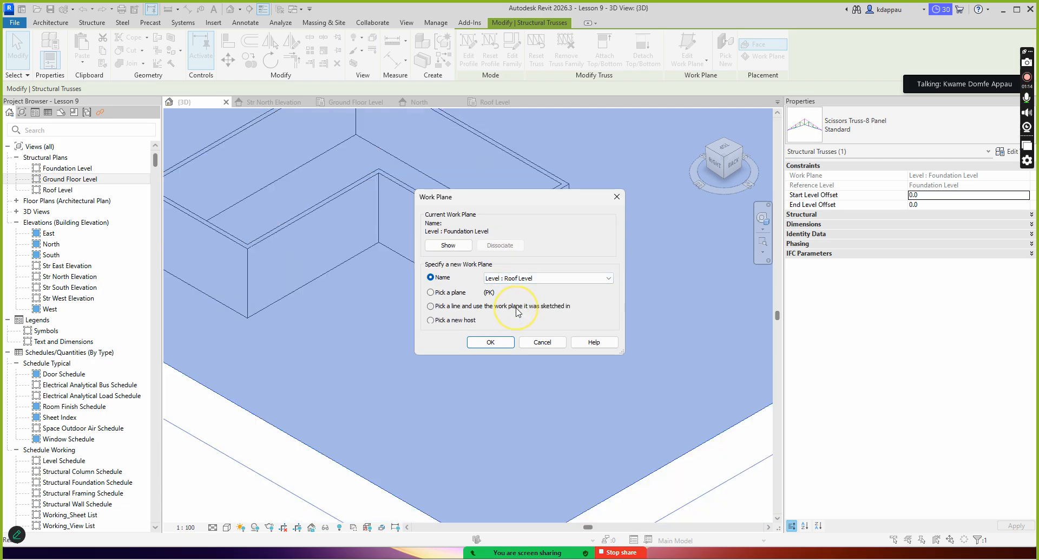
left_click(484, 341)
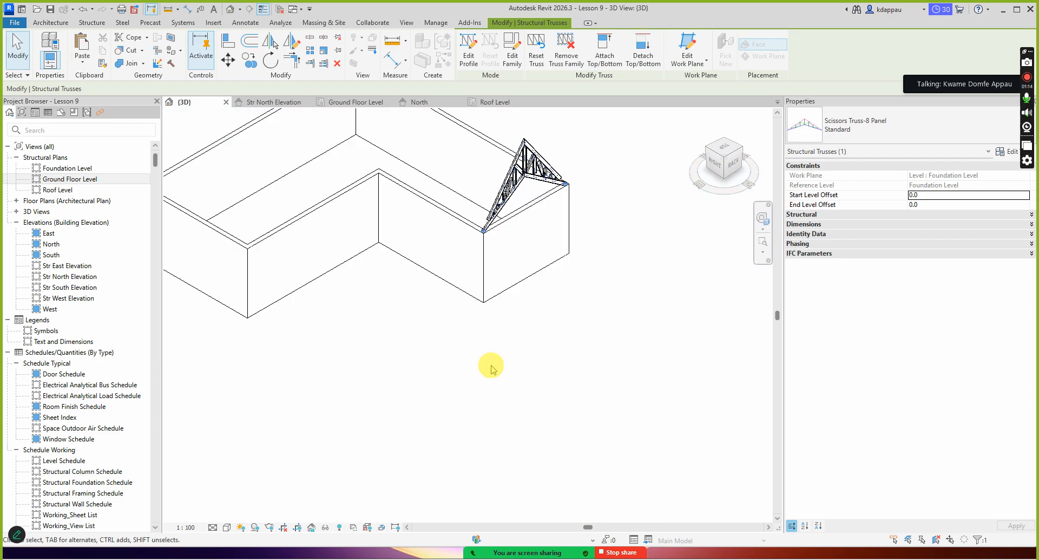
left_click(456, 369)
- Create a similar truss from the end-wall Scissors Truss-8 Panel and set its work plane to Level : Roof Level
scroll(479, 344, "down", 3)
scroll(451, 239, "up", 1)
scroll(441, 297, "up", 3)
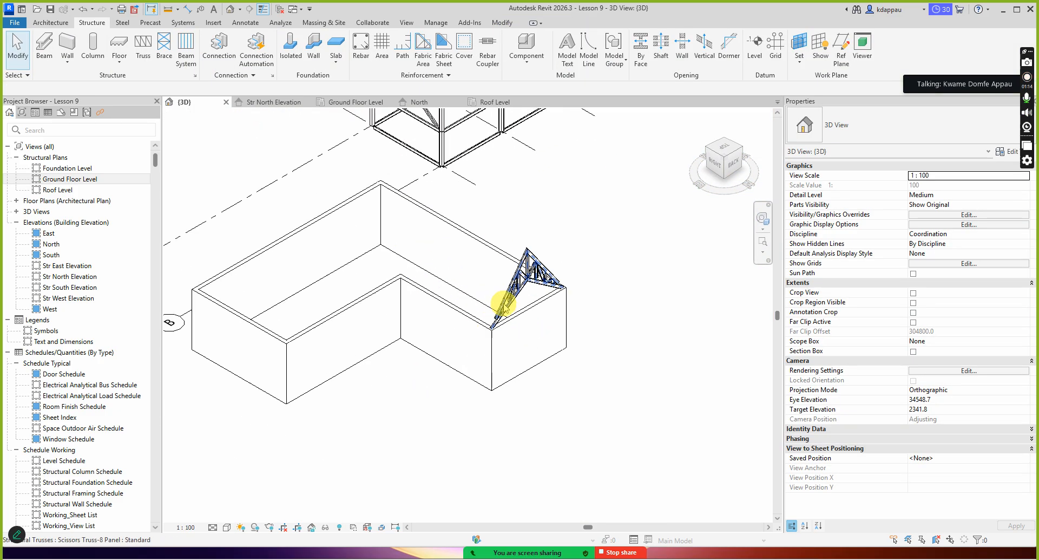
left_click(508, 295)
right_click(507, 295)
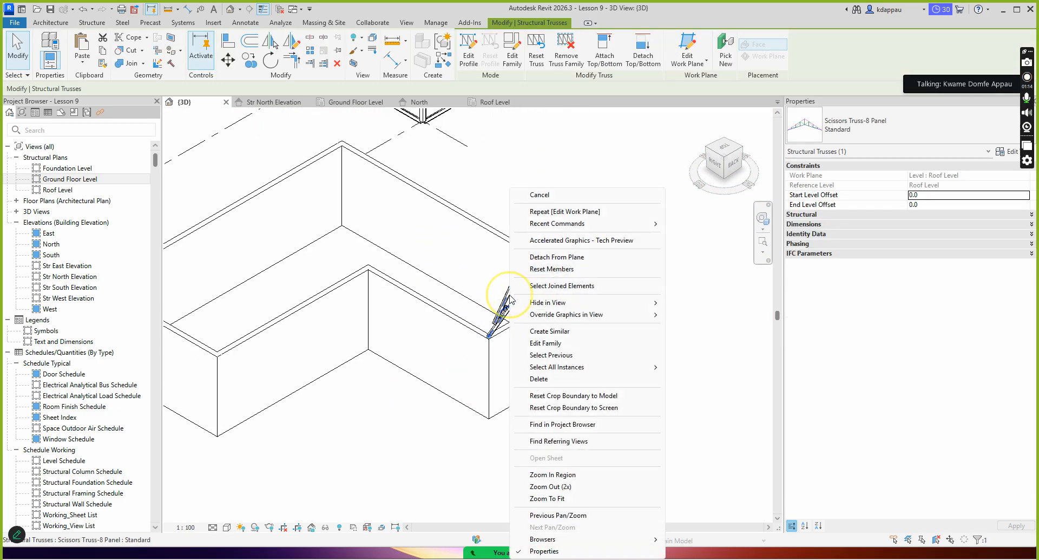
left_click(549, 331)
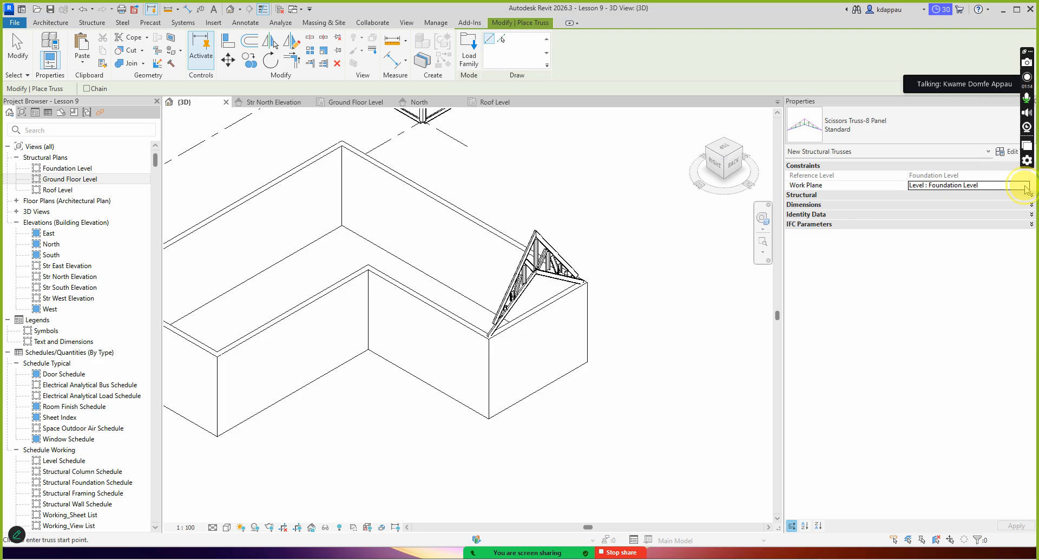
left_click(1026, 186)
scroll(957, 238, "down", 2)
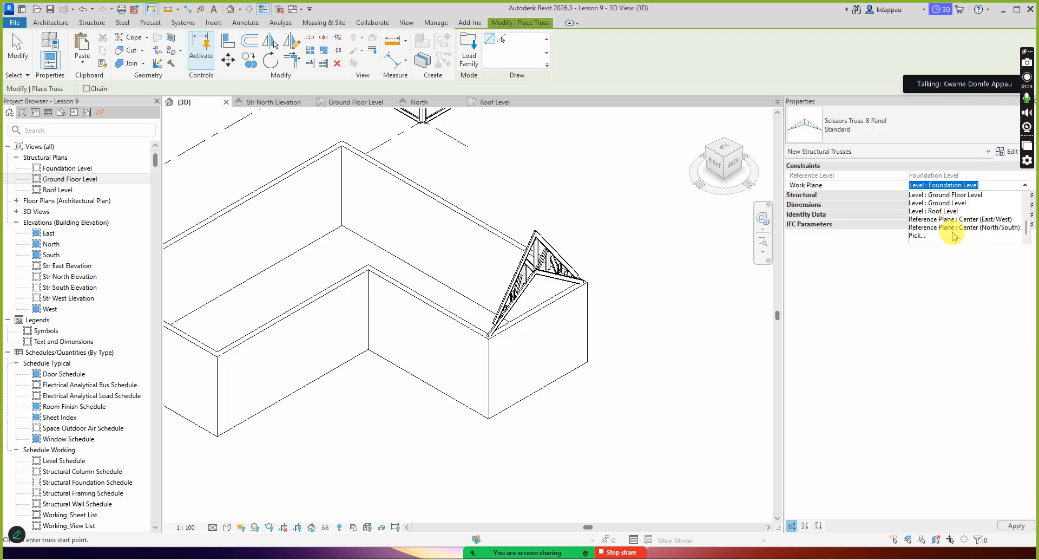
left_click(944, 211)
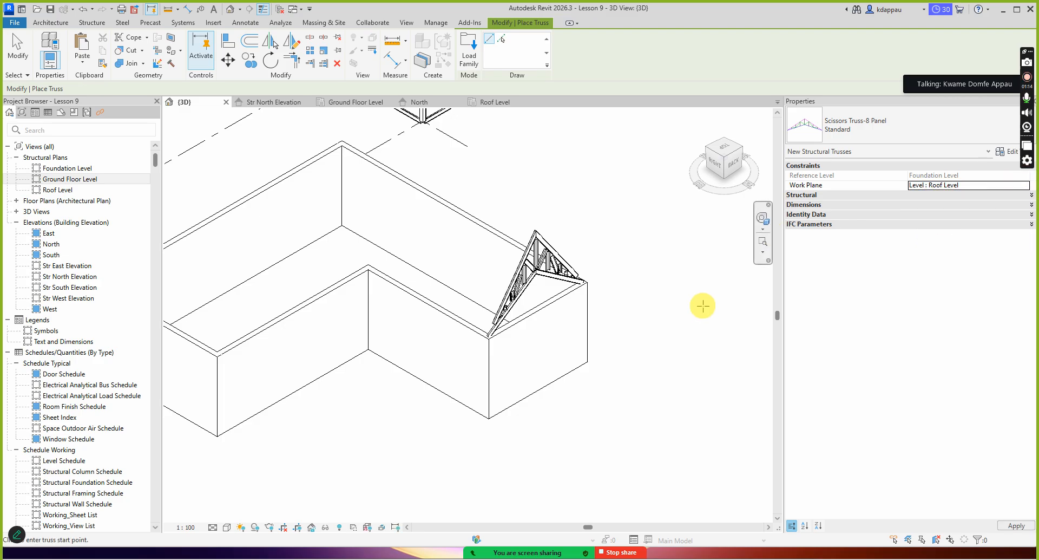
- Place a 4300 mm scissors truss from the enclosure's inner corner straight across the narrower wing to the opposite long wall
scroll(522, 267, "down", 3)
scroll(538, 286, "up", 6)
scroll(540, 298, "up", 2)
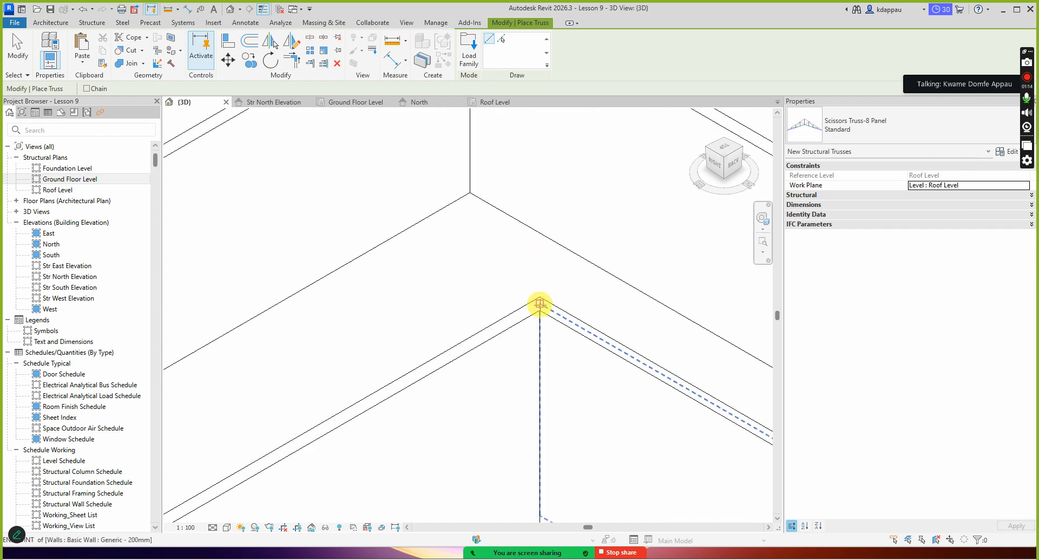
left_click(539, 302)
scroll(539, 302, "down", 3)
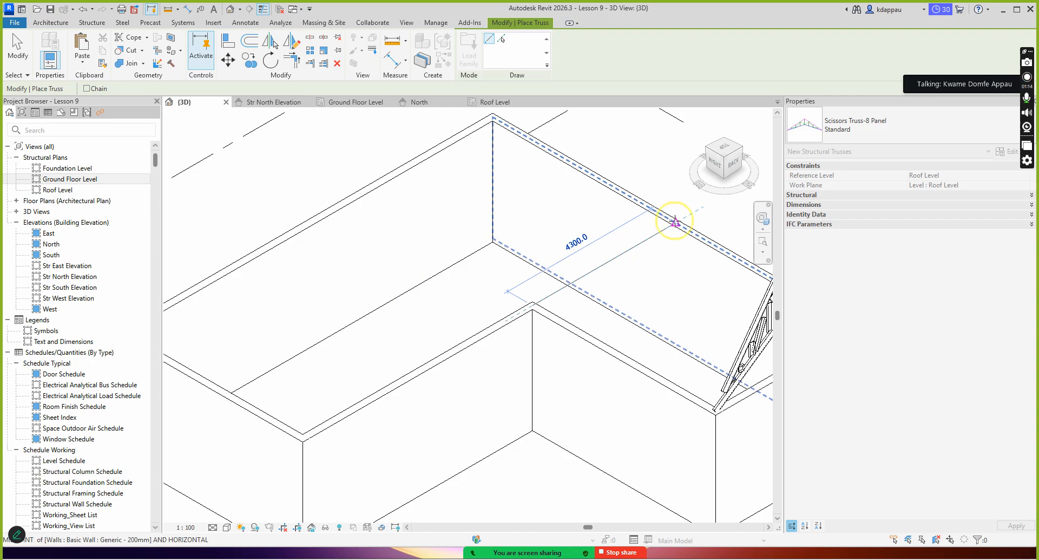
left_click(674, 221)
- Place a 5500 mm scissors truss between the two corners of the wider wing's end wall
scroll(505, 326, "down", 3)
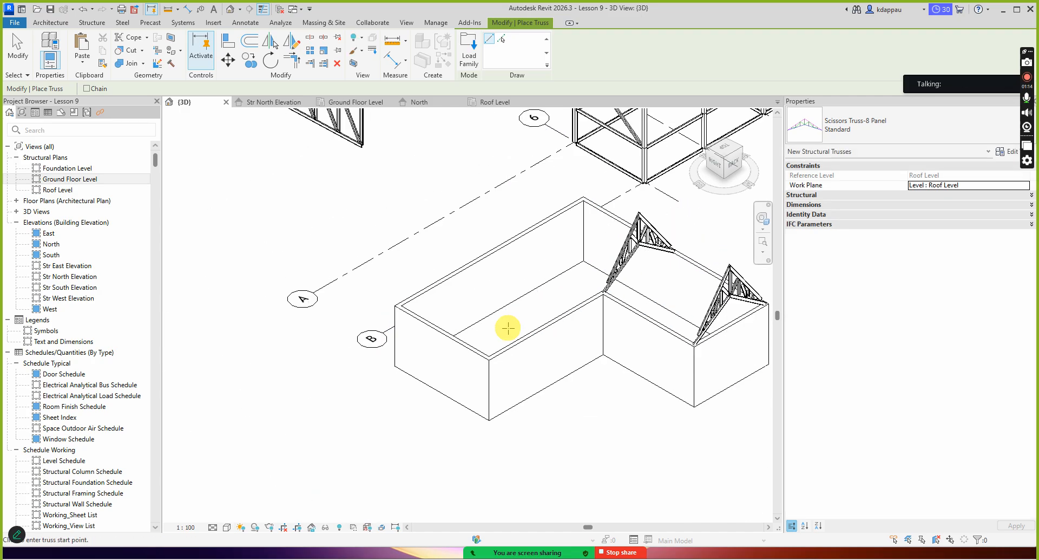
scroll(457, 349, "up", 5)
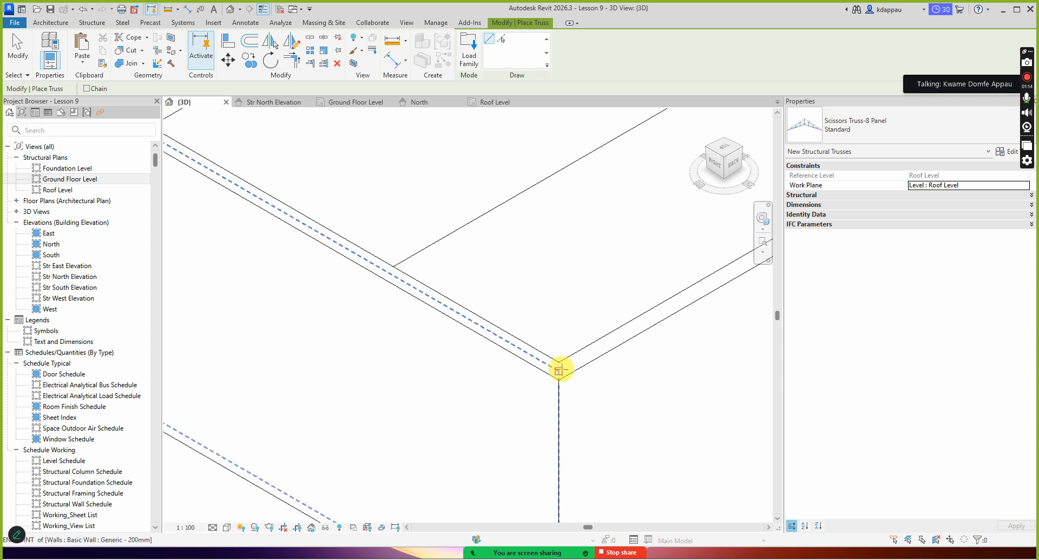
left_click(559, 371)
scroll(559, 371, "down", 3)
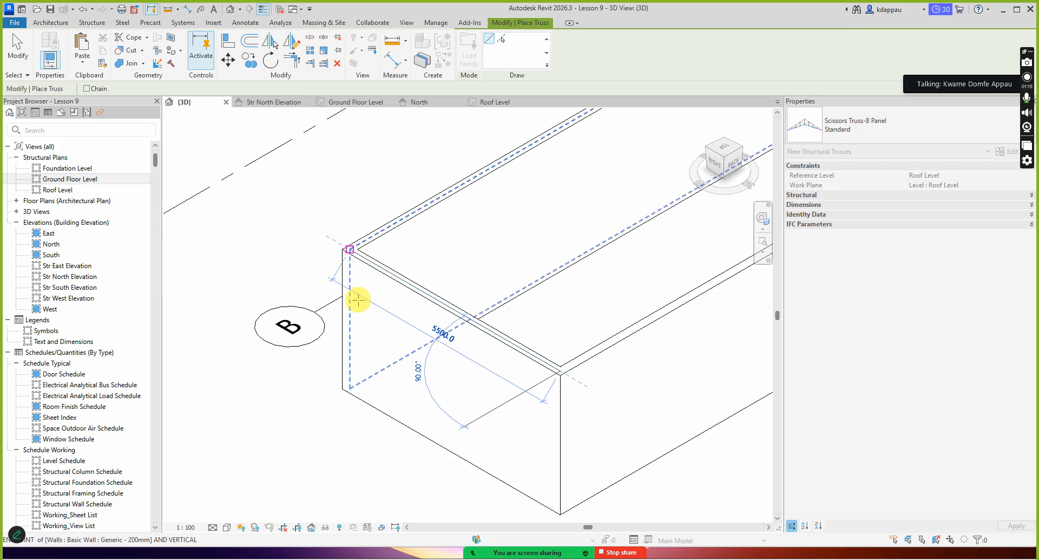
left_click(359, 300)
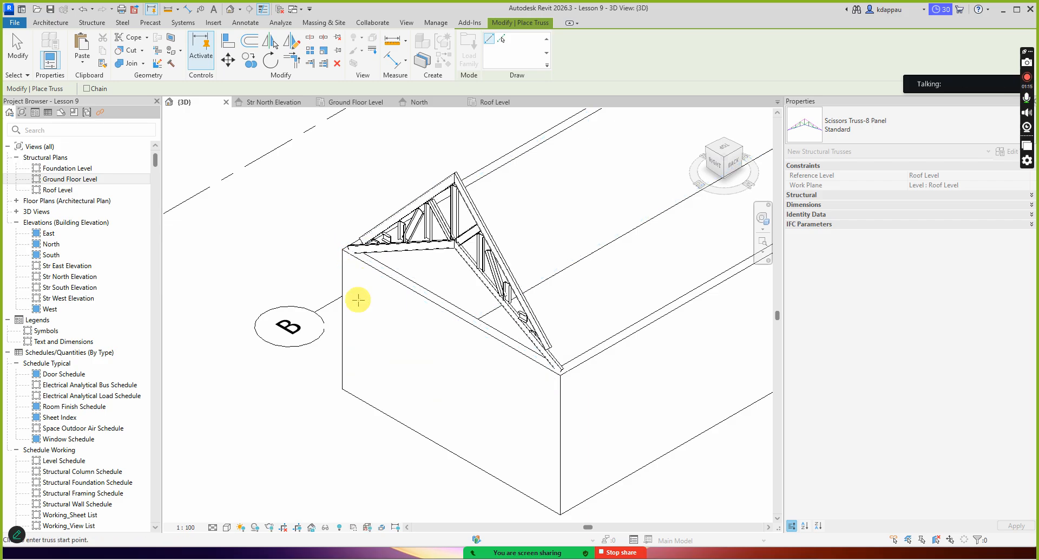
- Place a 5500 mm scissors truss from the enclosure's inner corner straight across the wider wing to its opposite wall
scroll(503, 317, "down", 3)
scroll(598, 272, "up", 3)
scroll(598, 272, "up", 3)
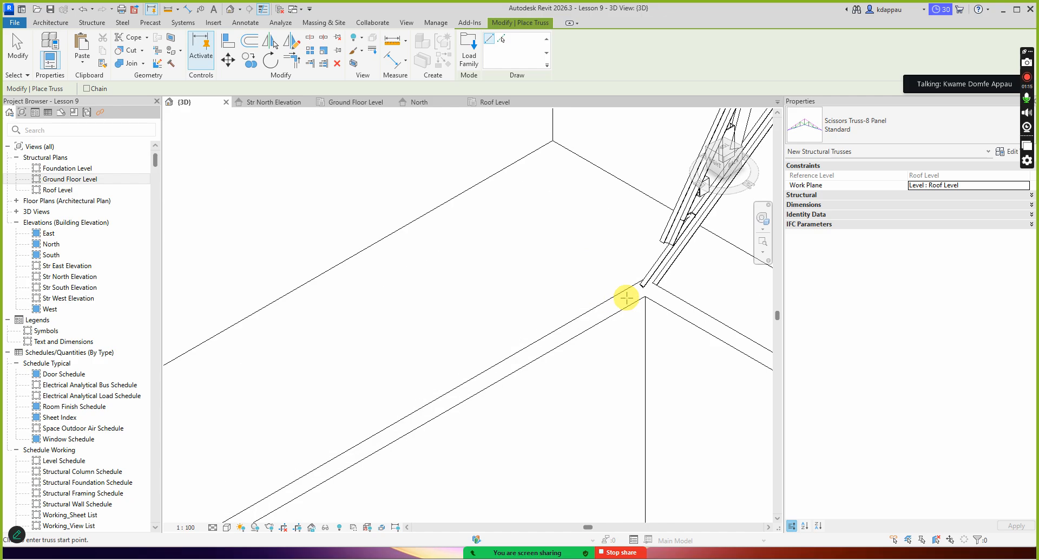
scroll(617, 325, "down", 3)
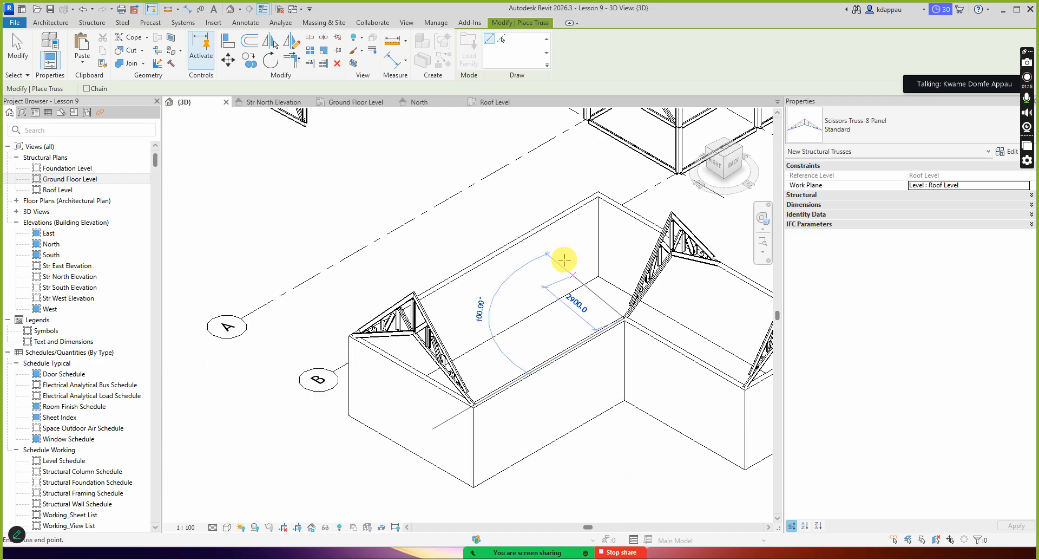
scroll(504, 247, "up", 2)
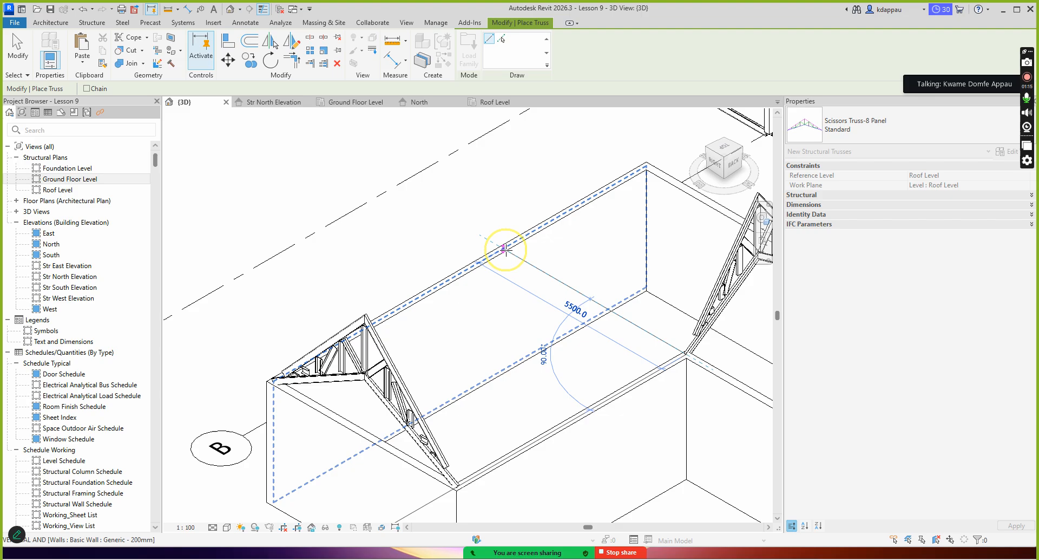
left_click(481, 216)
- Place a diagonal scissors truss about 6981 mm long from the inner corner to the opposite outer corner, and end the truss command
scroll(429, 281, "down", 4)
scroll(572, 297, "up", 5)
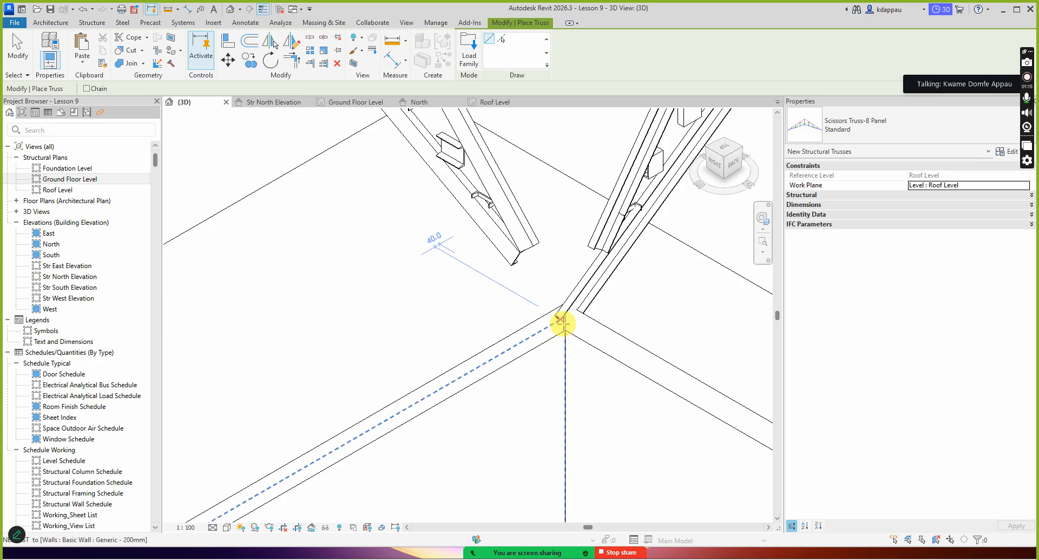
left_click(562, 322)
scroll(561, 325, "down", 3)
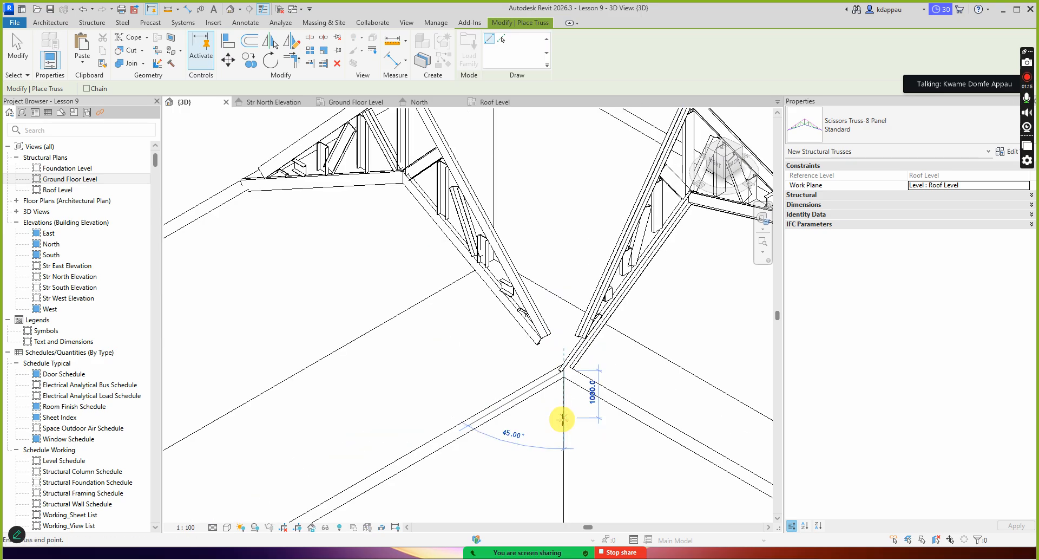
scroll(519, 205, "up", 4)
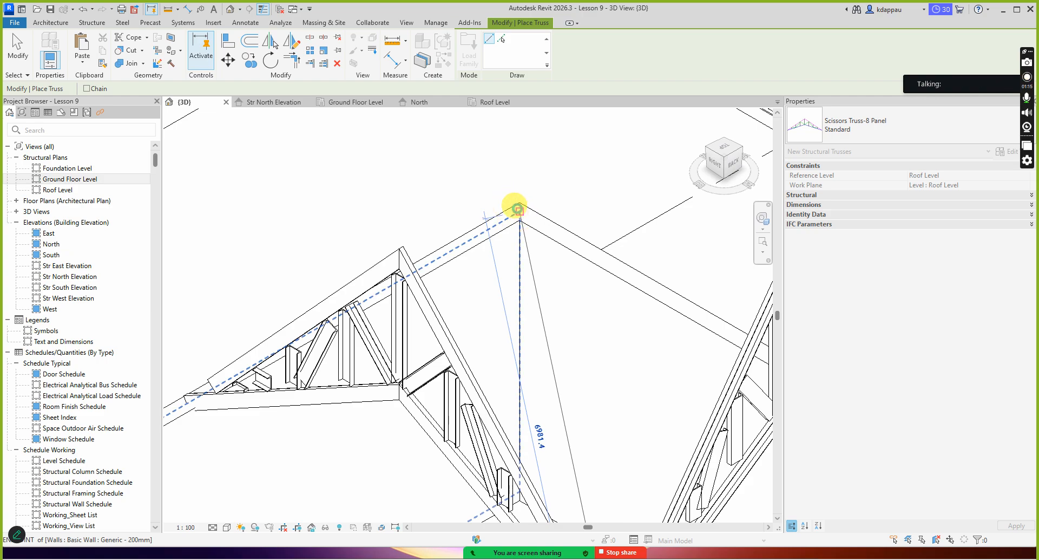
left_click(518, 208)
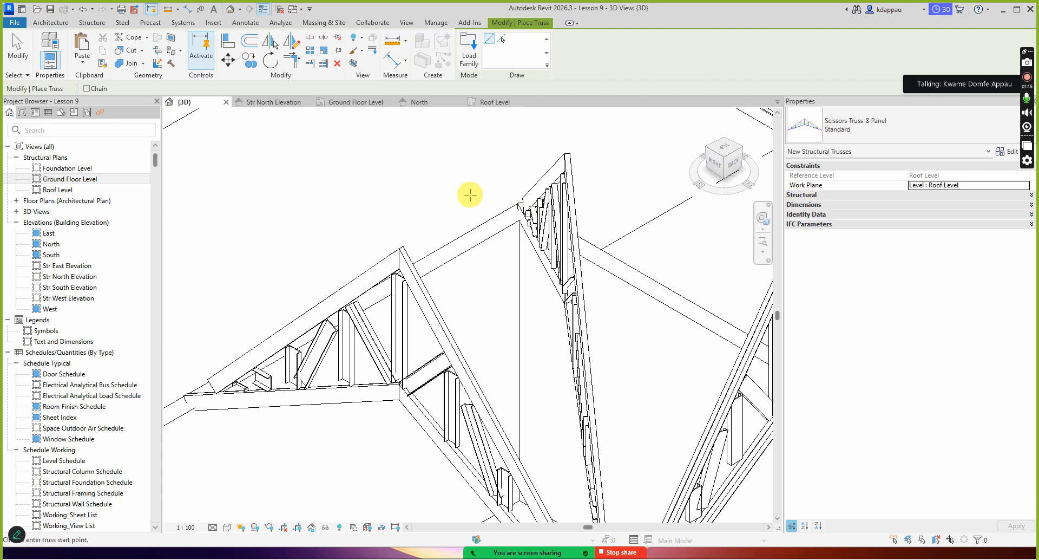
right_click(458, 179)
left_click(487, 187)
right_click(458, 184)
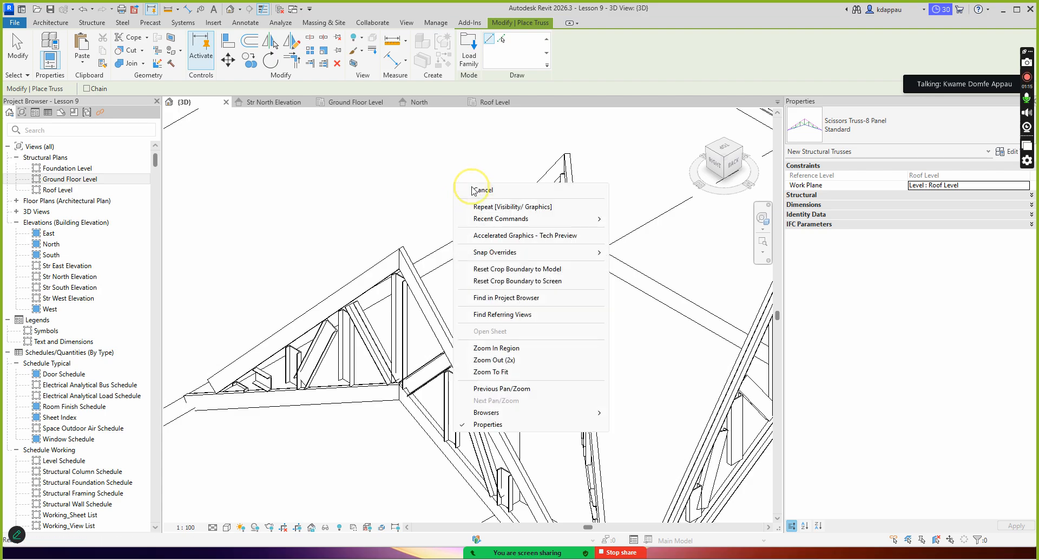
left_click(480, 189)
- Orbit around the L-shaped enclosure and inspect the trusses on its walls from the back
scroll(515, 332, "down", 4)
scroll(522, 347, "down", 1)
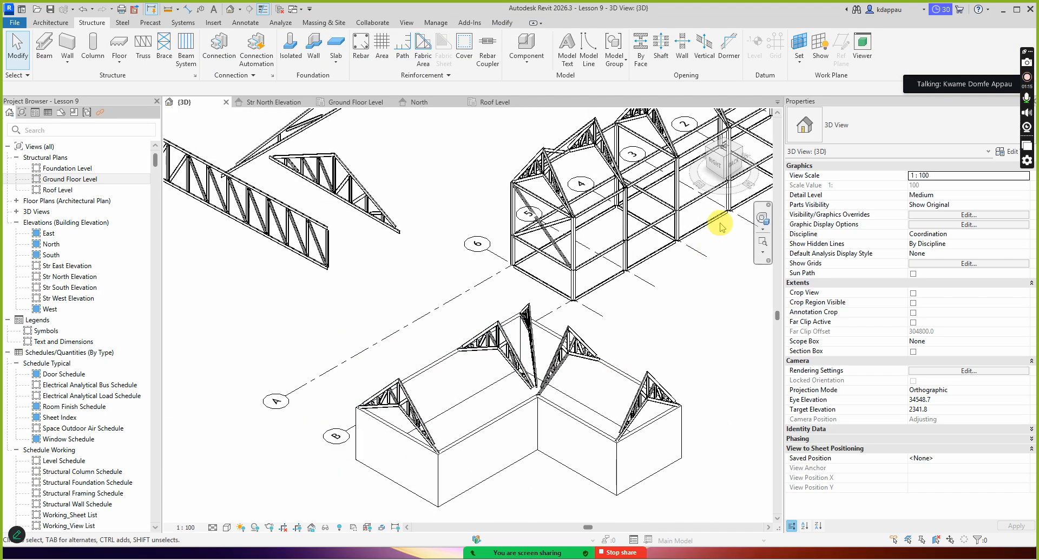
left_click(762, 224)
left_click_drag(617, 373, 517, 382)
scroll(541, 381, "down", 4)
middle_click_drag(368, 341, 487, 390)
scroll(494, 396, "up", 2)
left_click_drag(473, 408, 398, 406)
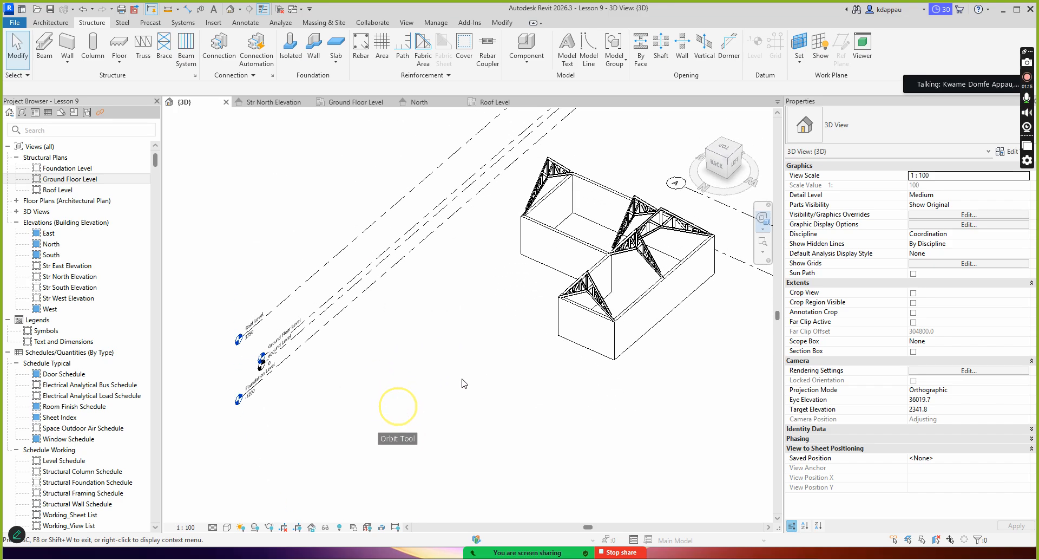
scroll(632, 254, "up", 4)
scroll(526, 379, "down", 2)
left_click(547, 334)
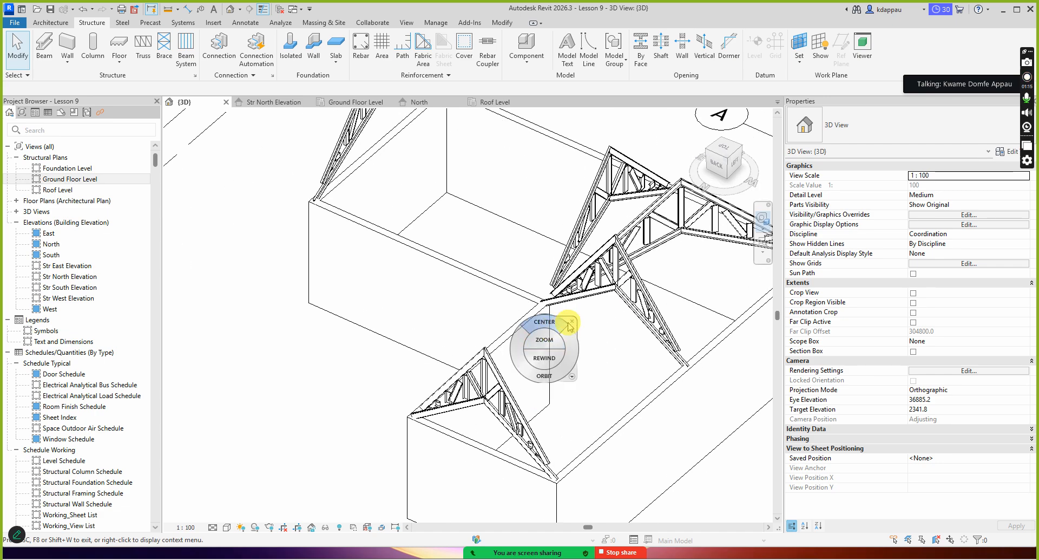
left_click(571, 323)
scroll(515, 353, "down", 4)
scroll(482, 411, "up", 3)
- Check the wider wing's end truss, the diagonal truss and the two crossing trusses individually, and clear the selection
left_click(476, 402)
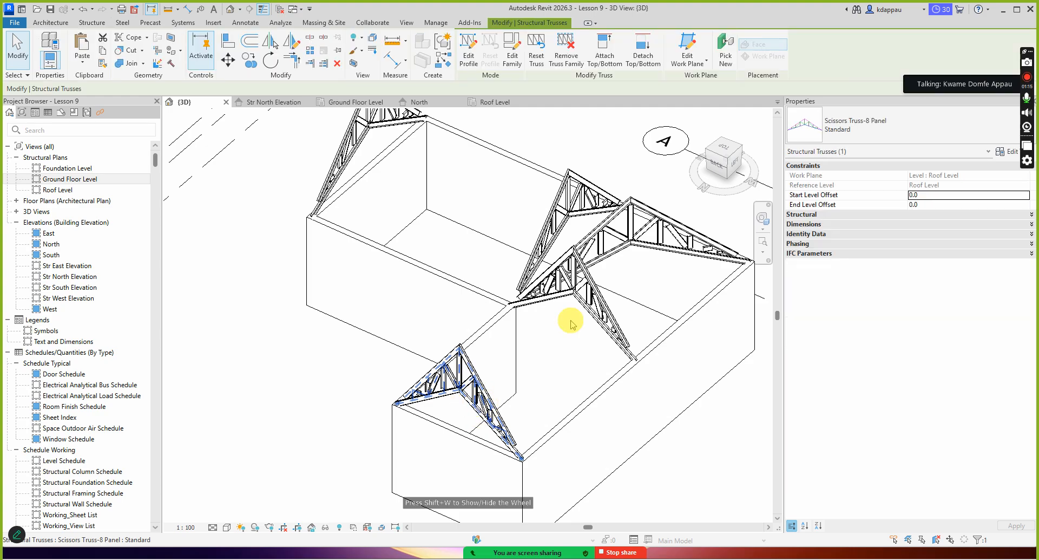
left_click(599, 243)
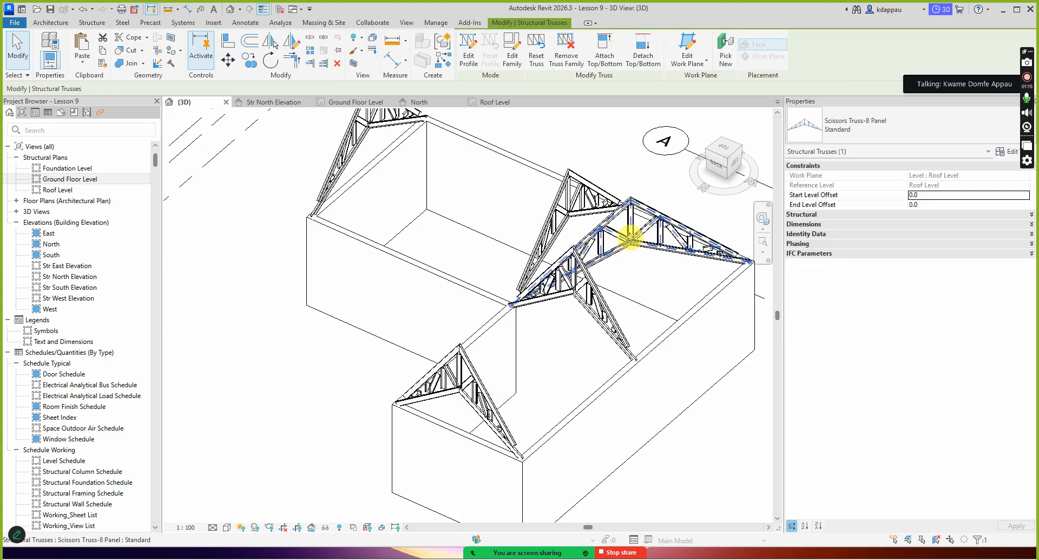
left_click(608, 316)
left_click(552, 227)
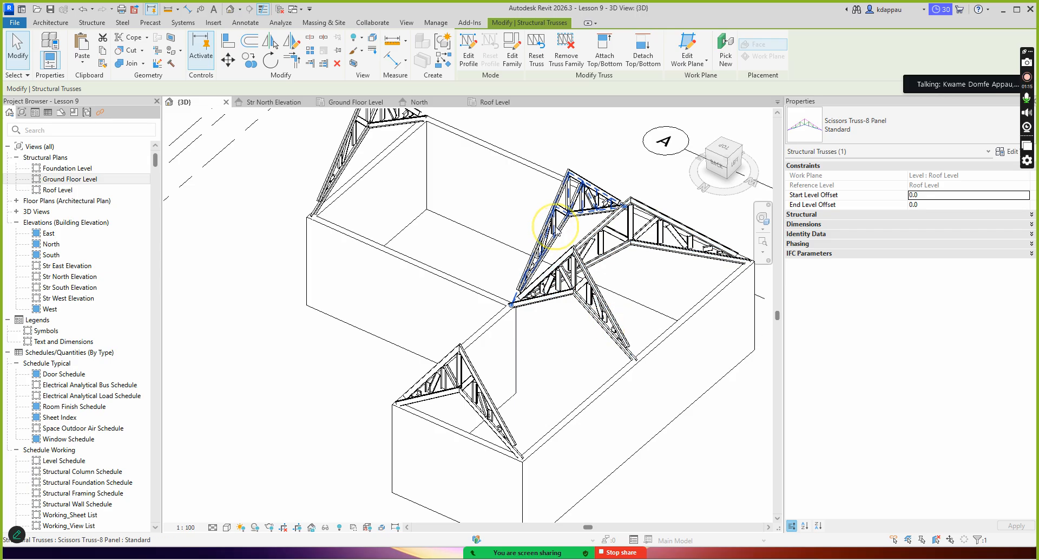
scroll(476, 268, "down", 2)
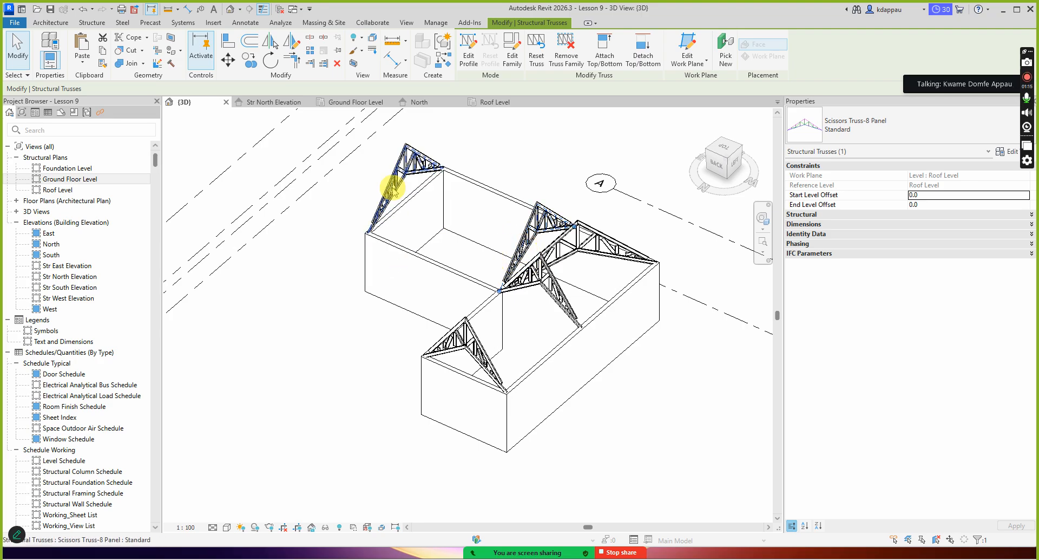
left_click(360, 338)
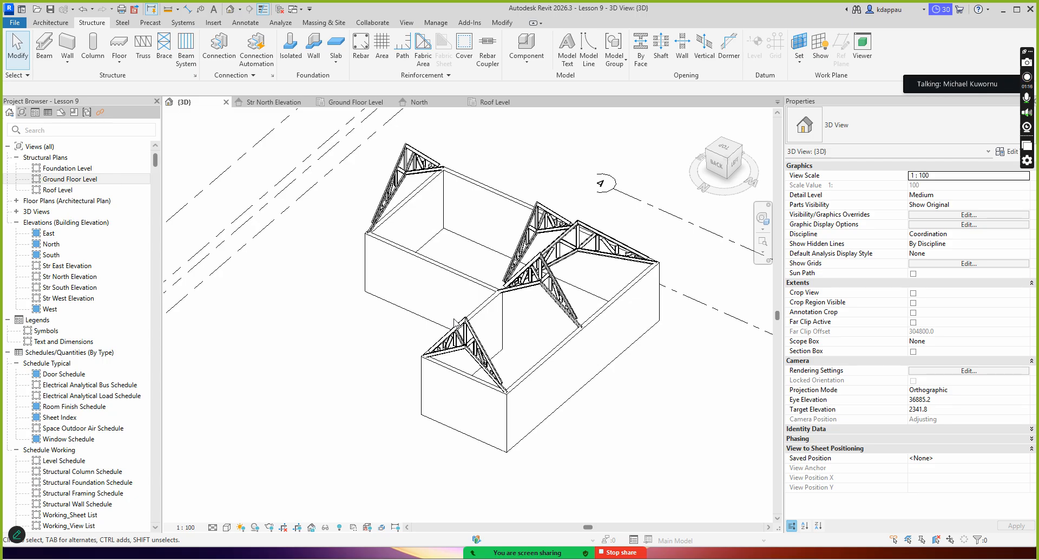
scroll(457, 323, "down", 5)
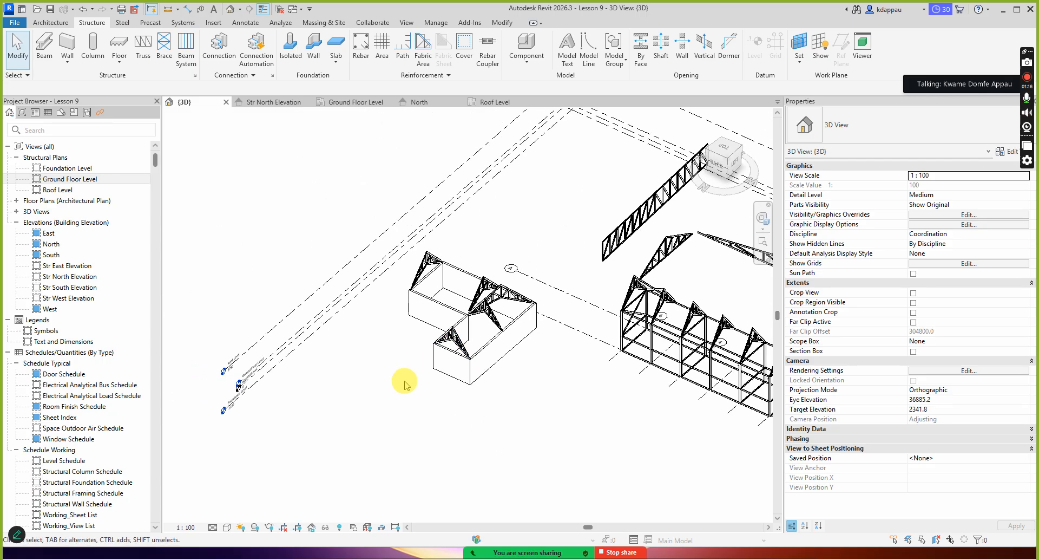
scroll(429, 345, "up", 4)
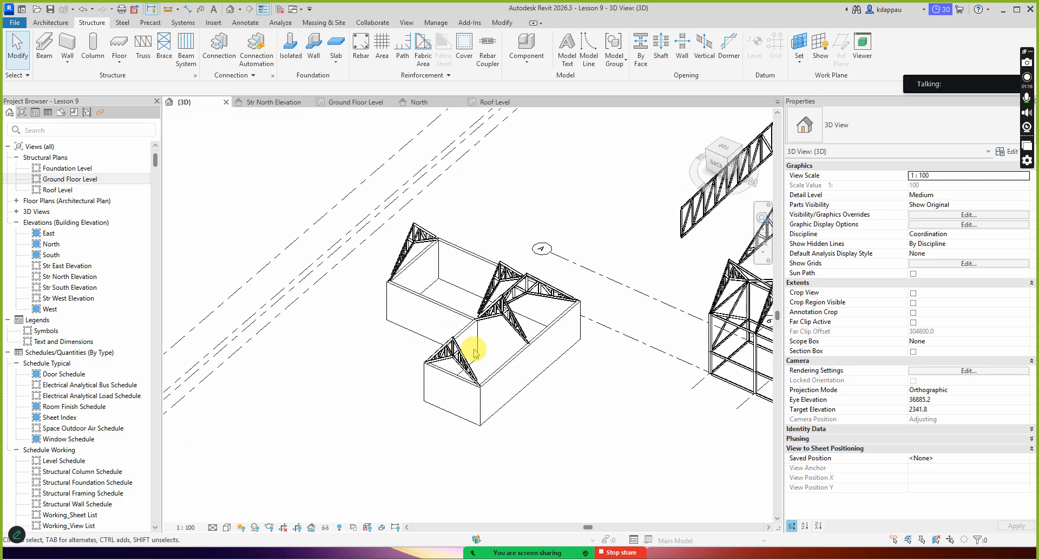
scroll(471, 348, "down", 3)
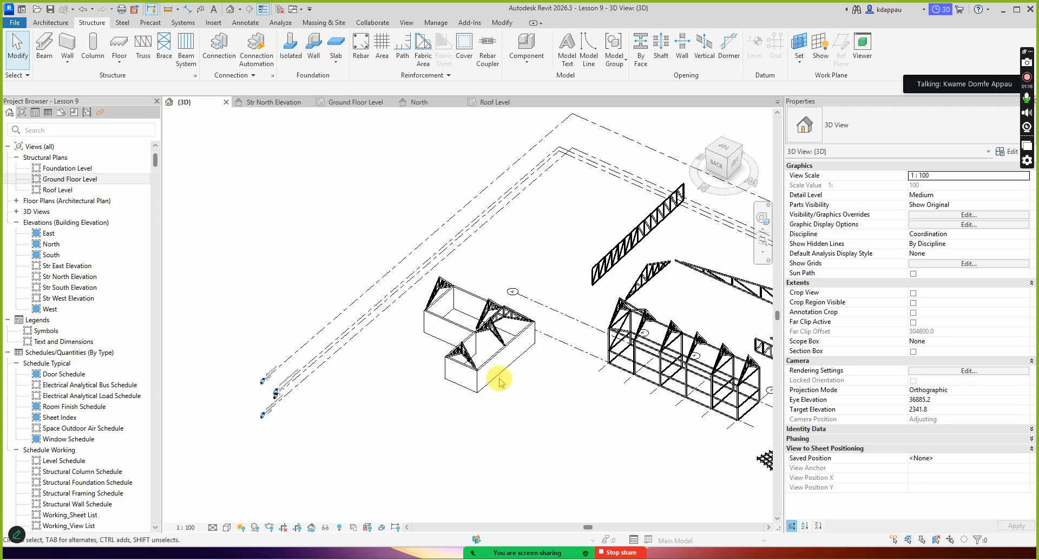
scroll(472, 362, "up", 6)
scroll(472, 367, "down", 4)
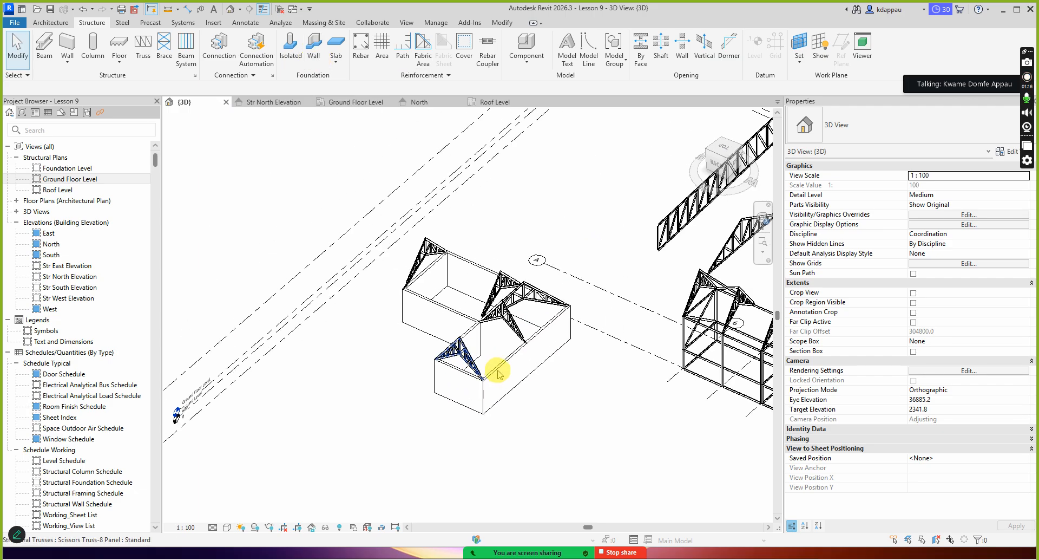
- Examine the wall bases of the L-shaped enclosure and the lower columns of the steel frame as foundation hosts
scroll(516, 355, "down", 2)
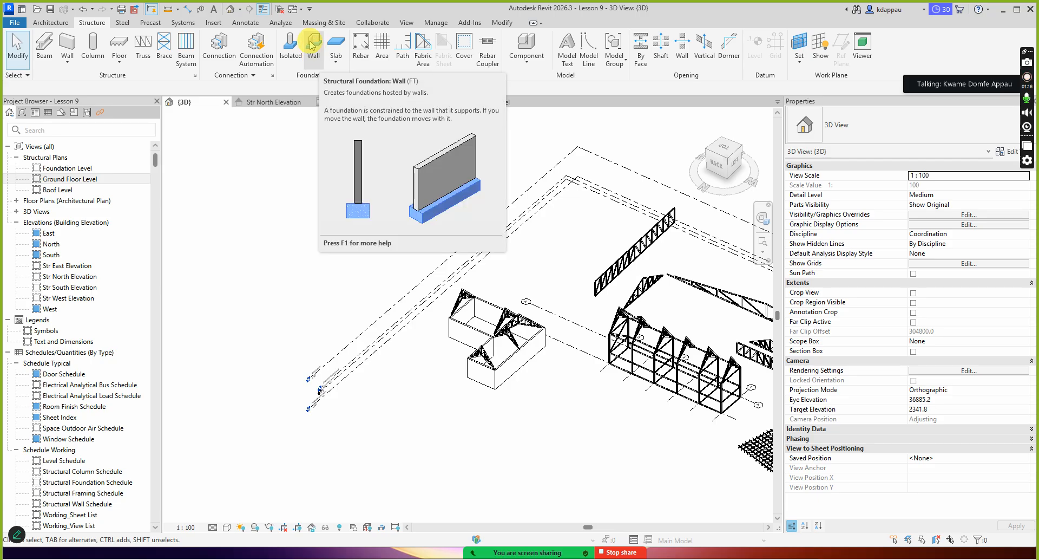
scroll(504, 363, "up", 5)
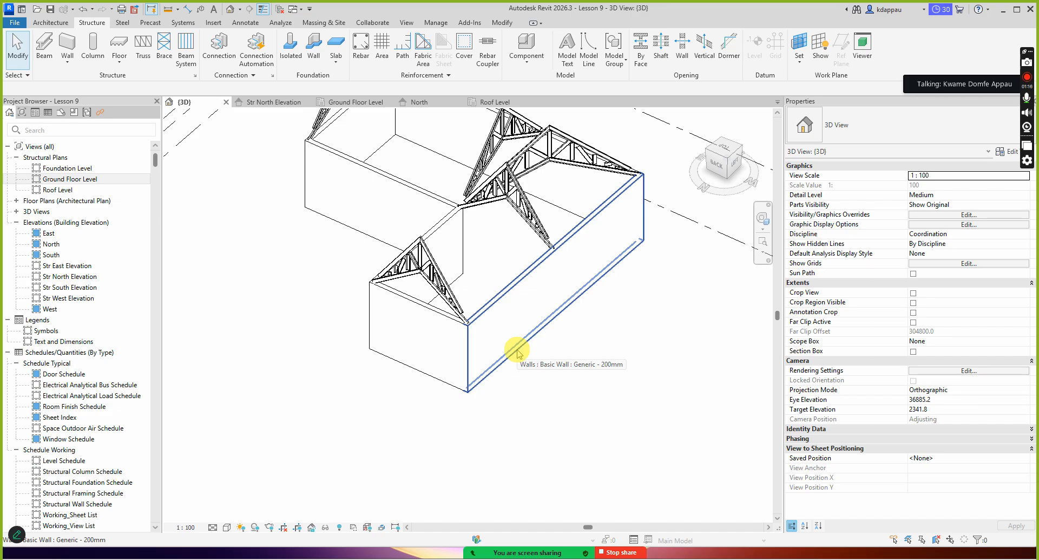
left_click(518, 353)
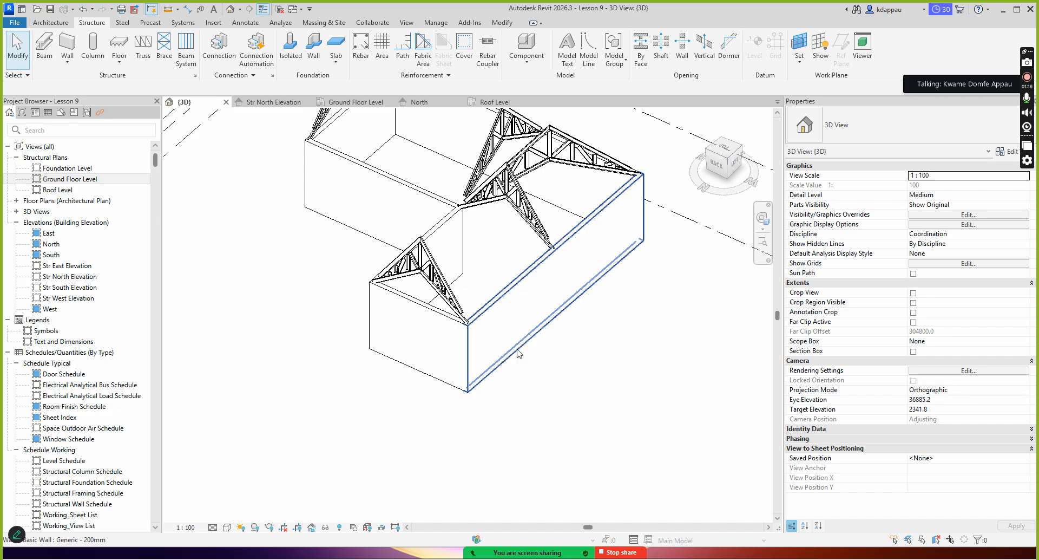
scroll(518, 353, "down", 2)
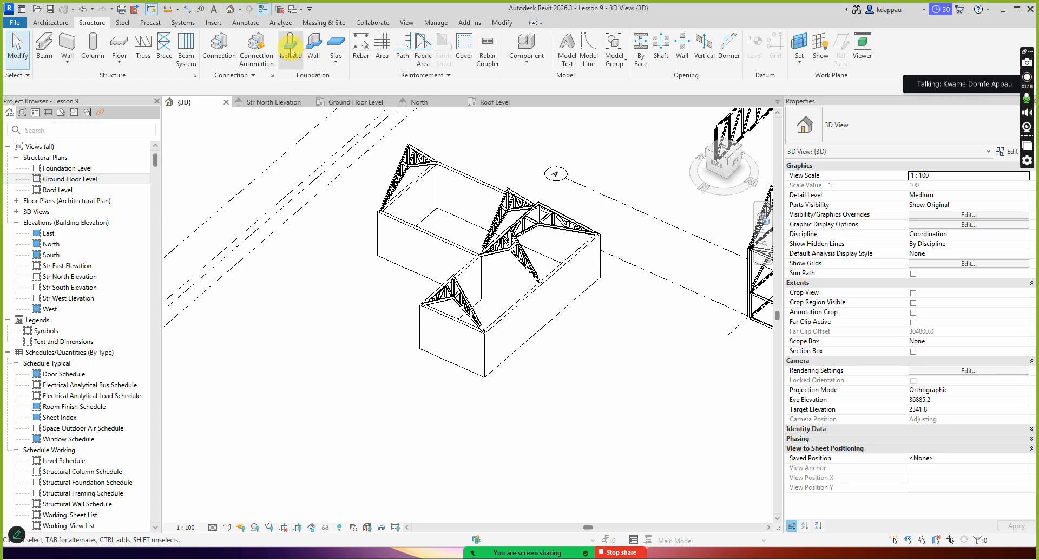
scroll(351, 251, "down", 2)
scroll(571, 316, "up", 5)
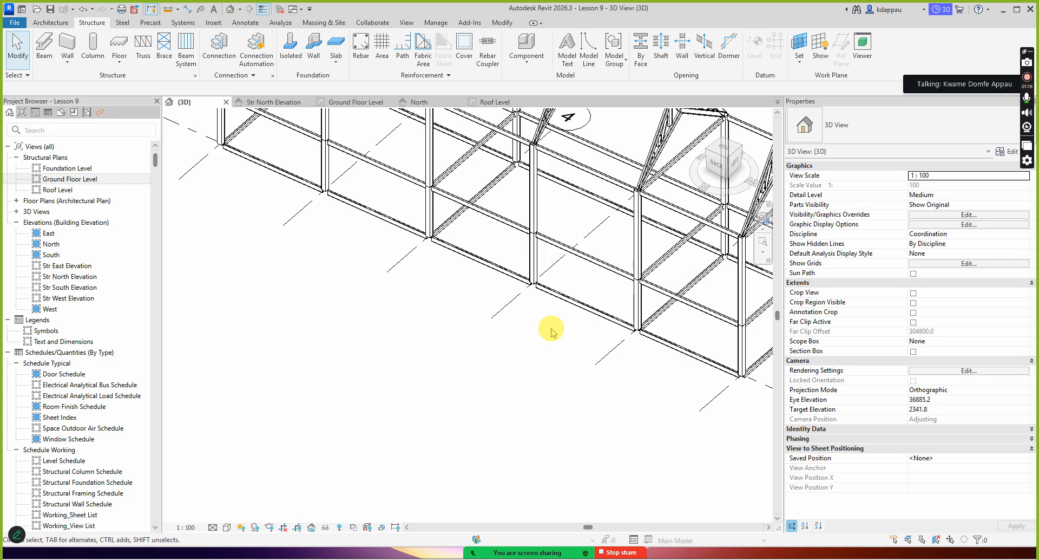
scroll(549, 324, "down", 6)
scroll(547, 315, "up", 5)
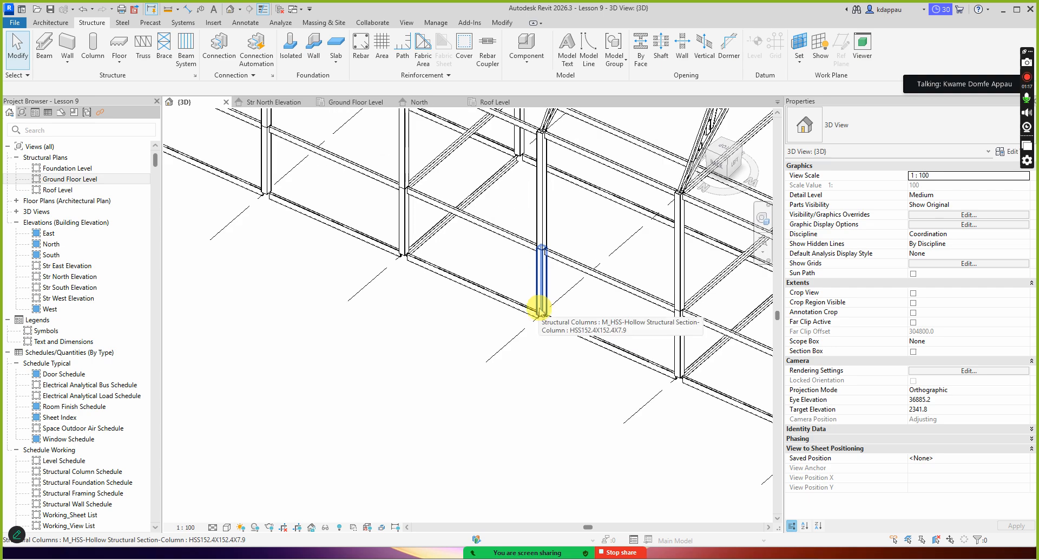
scroll(535, 298, "up", 4)
scroll(548, 313, "down", 2)
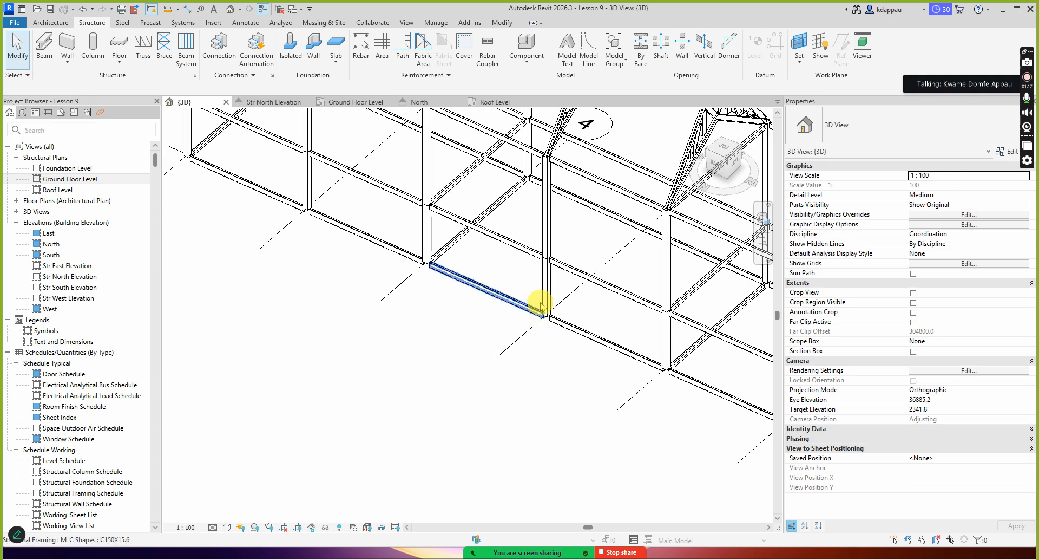
scroll(544, 303, "down", 4)
scroll(314, 255, "up", 7)
scroll(471, 317, "down", 2)
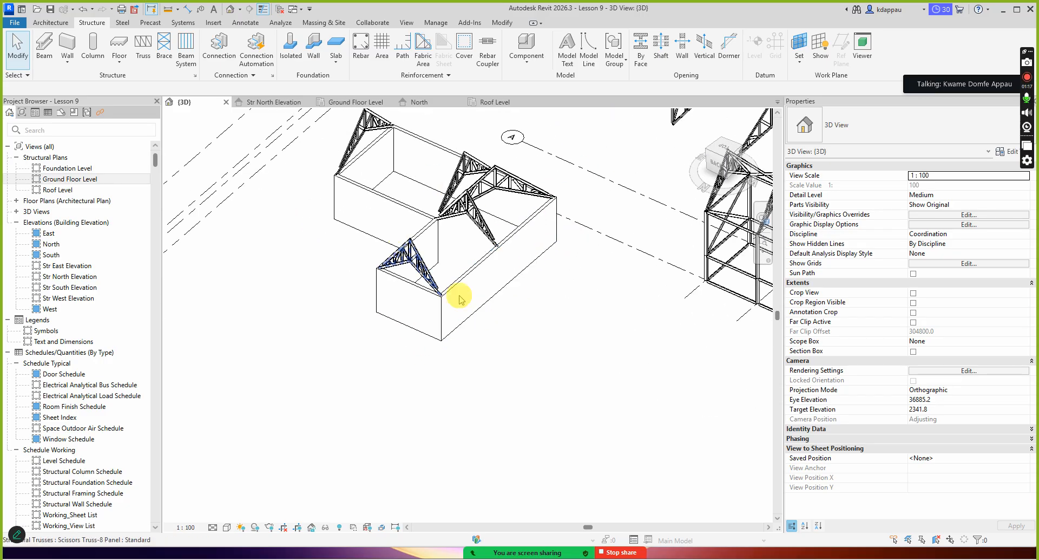
scroll(483, 362, "down", 2)
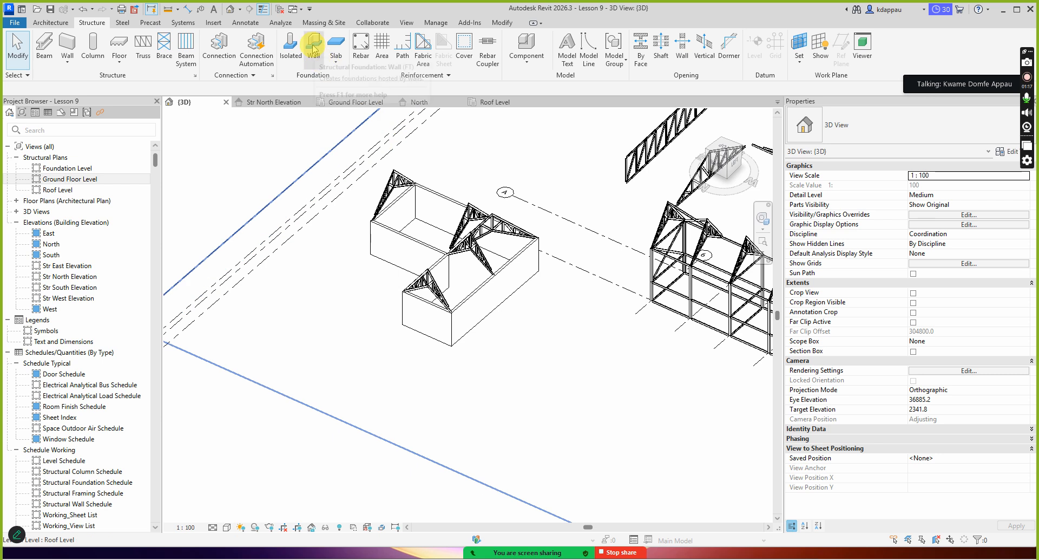
- Place Bearing Footing - 900 x 300mm wall foundations under the L-shaped enclosure's long outer wall and the adjoining end wall
left_click(313, 43)
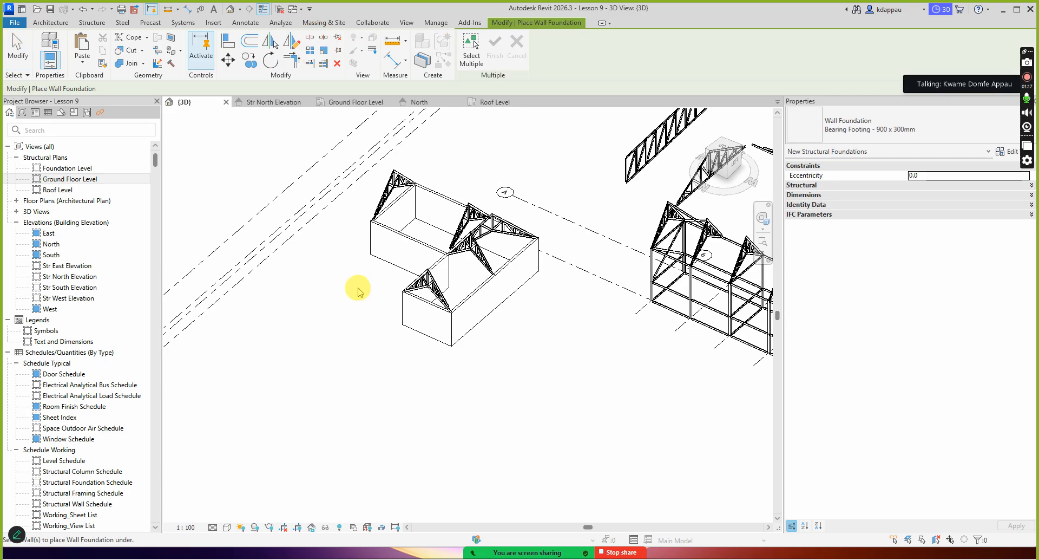
scroll(497, 318, "up", 1)
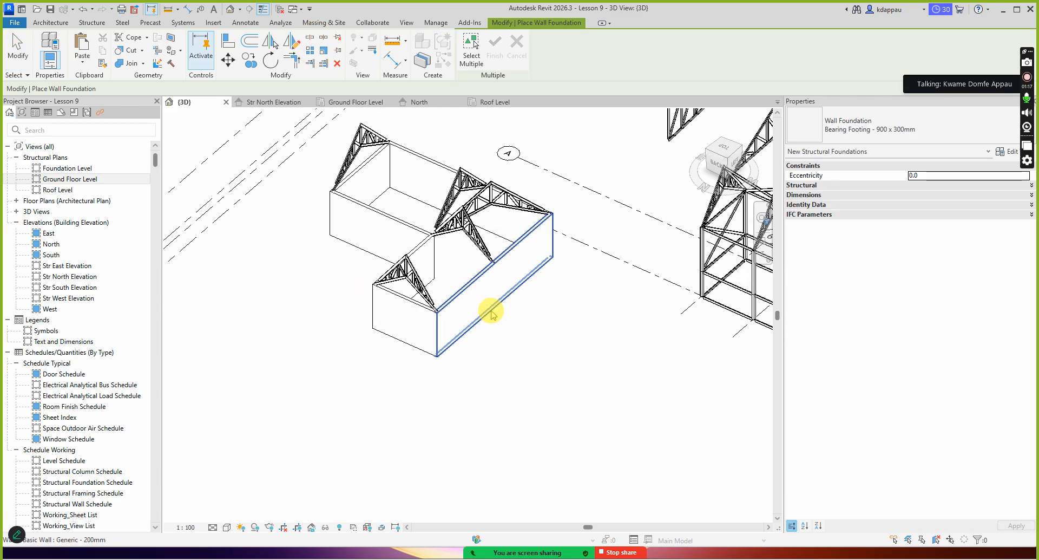
left_click(493, 315)
scroll(325, 383, "up", 2)
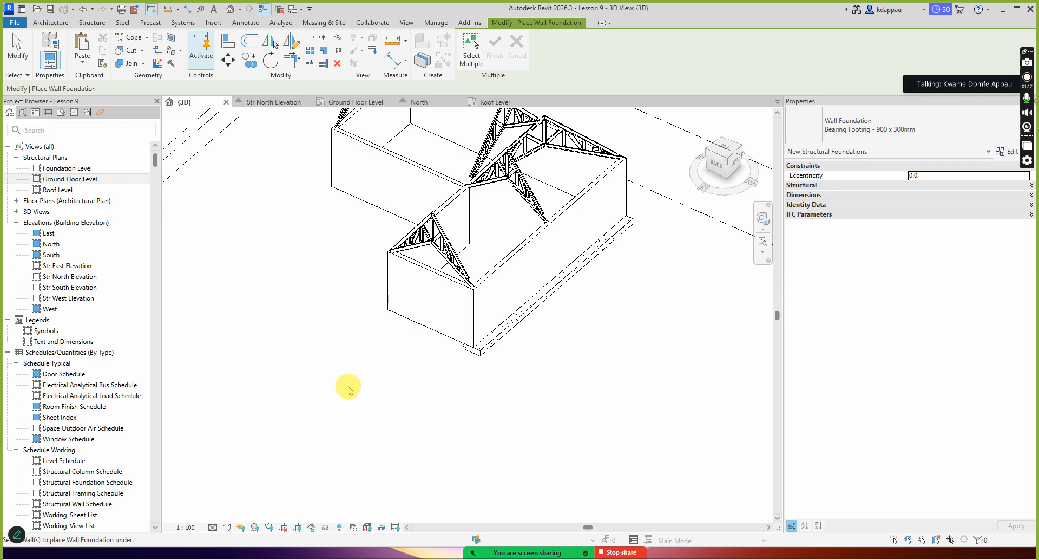
left_click(438, 329)
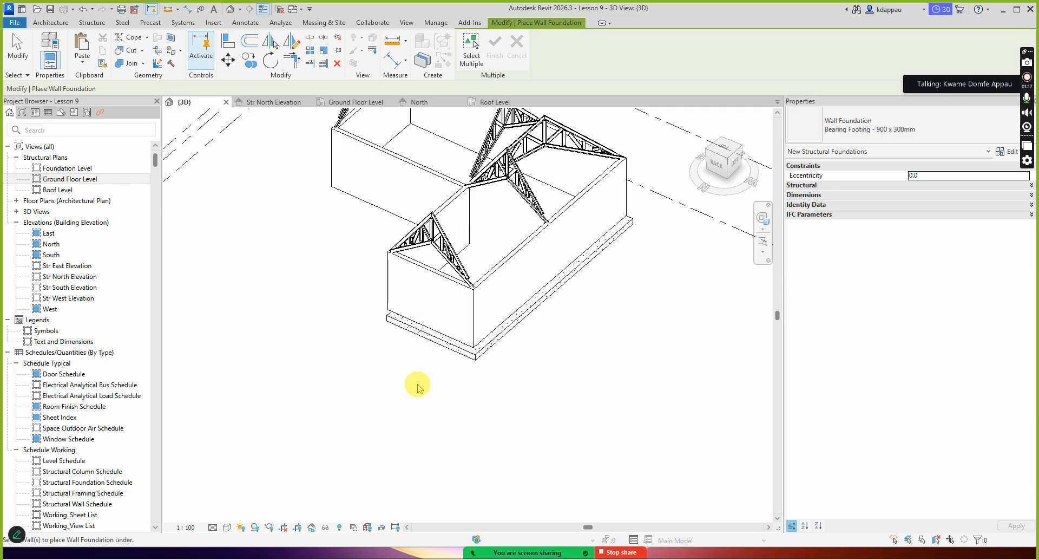
- Add the same 900 x 300mm bearing footing under the two walls that meet at the enclosure's inner corner
scroll(418, 388, "down", 4)
scroll(418, 303, "up", 7)
left_click(441, 294)
scroll(479, 325, "down", 4)
scroll(399, 273, "up", 2)
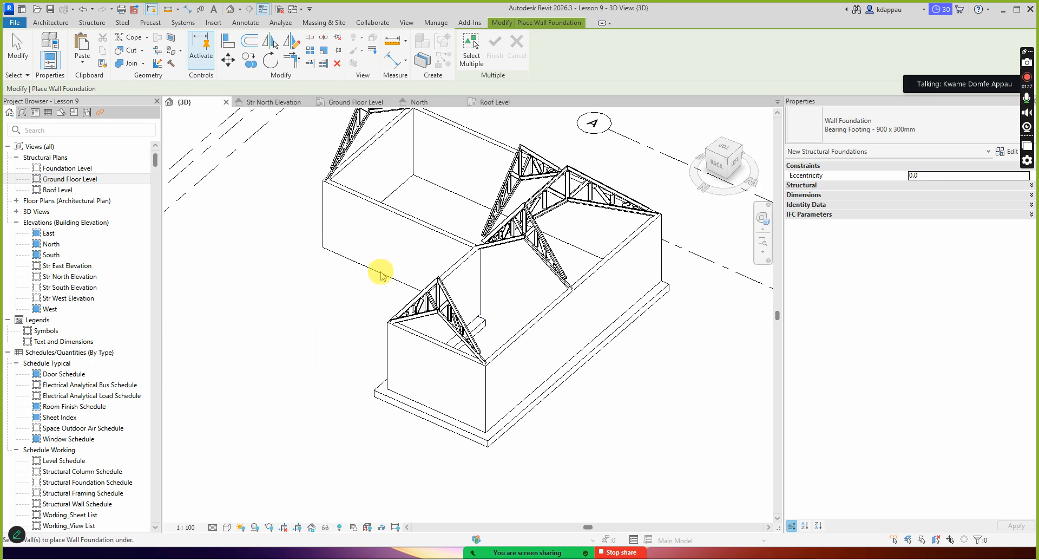
left_click(381, 275)
scroll(392, 255, "down", 3)
scroll(373, 241, "up", 3)
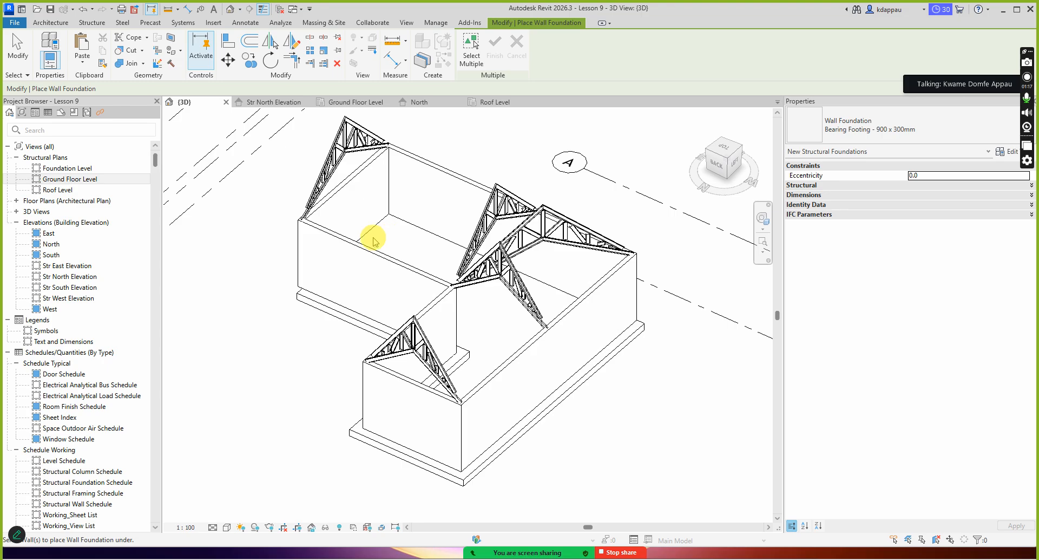
- Place the bearing footing under the other wing's end wall and the remaining long outer wall, and end the wall foundation command
left_click(373, 237)
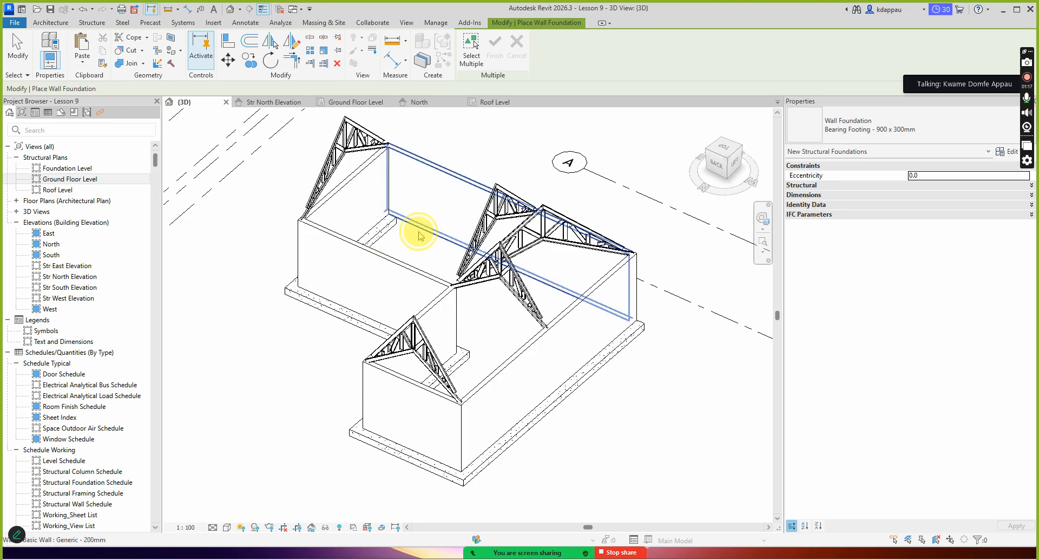
left_click(419, 234)
scroll(488, 341, "down", 3)
scroll(496, 430, "up", 2)
scroll(495, 429, "up", 3)
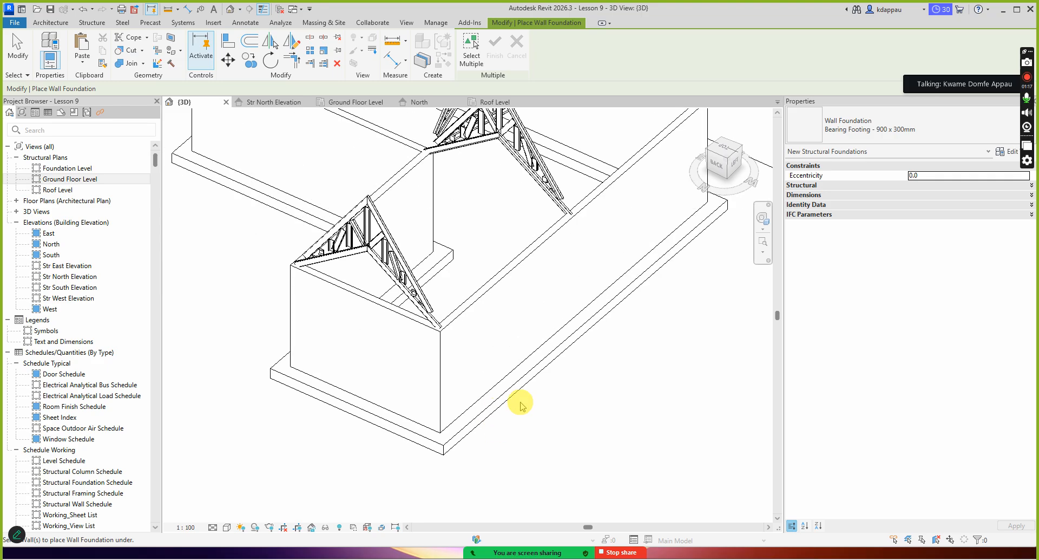
right_click(606, 359)
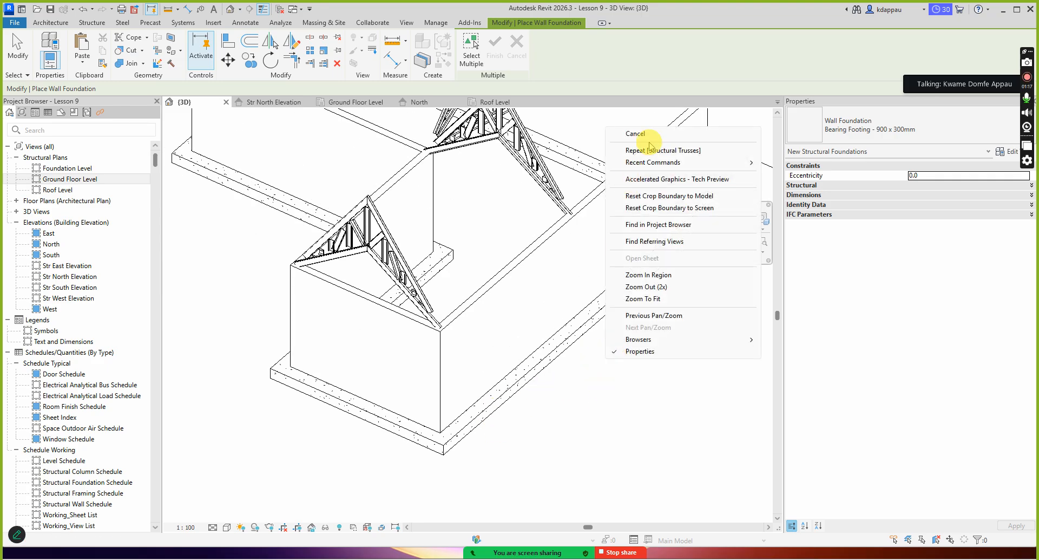
left_click(647, 139)
scroll(471, 358, "down", 1)
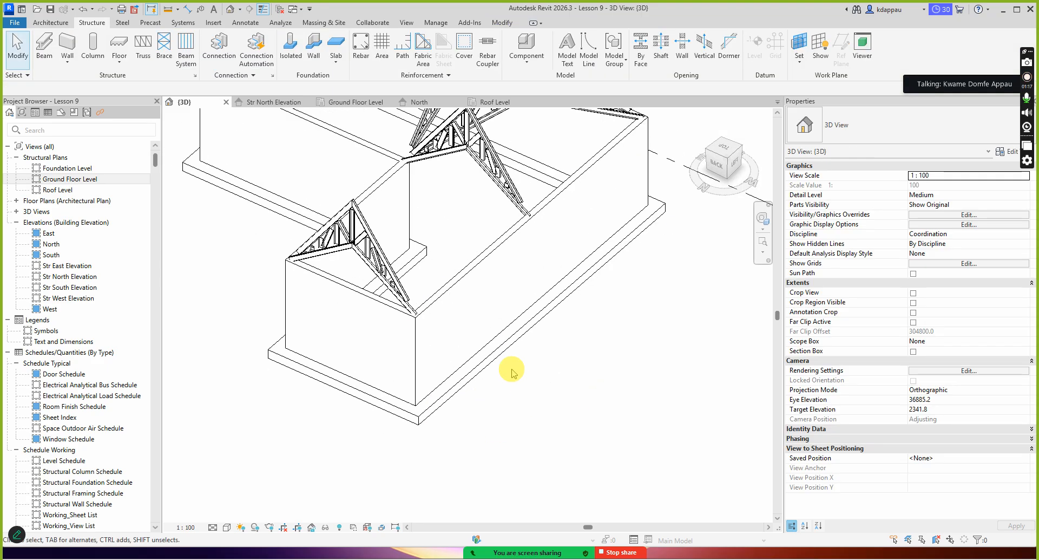
- Select the footing under the long outer wall to inspect it, and clear the selection
left_click(495, 357)
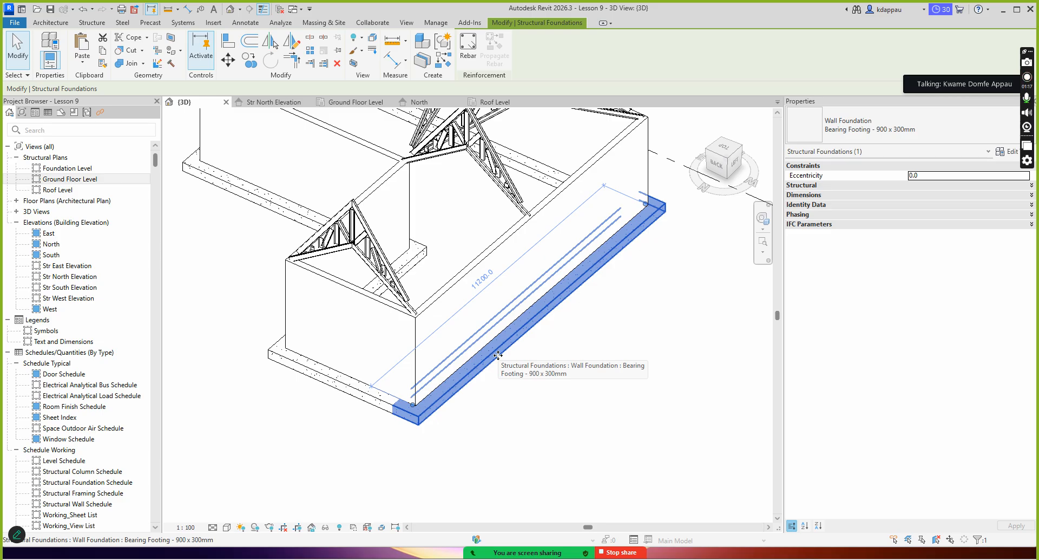
left_click(505, 353)
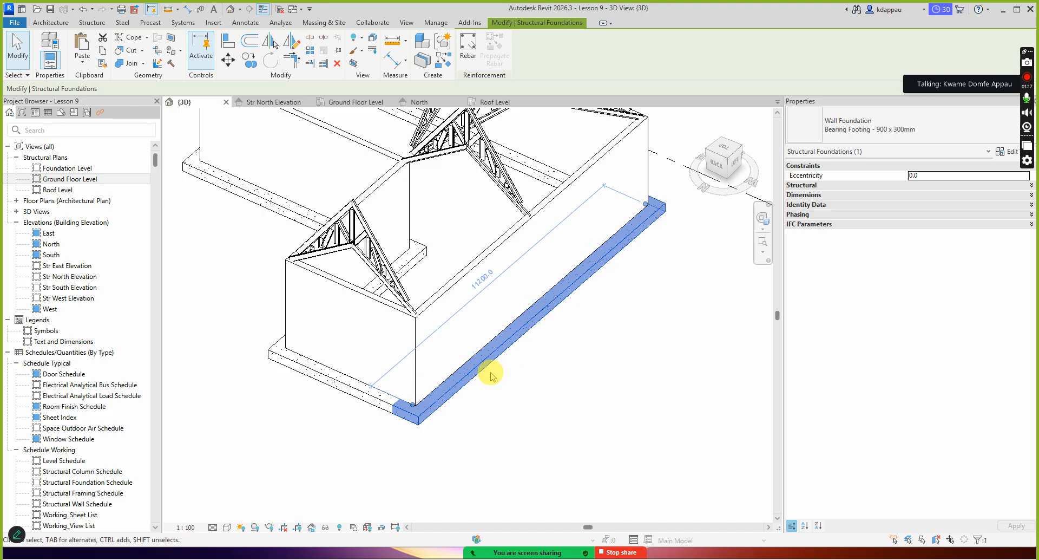
left_click_drag(492, 376, 491, 370)
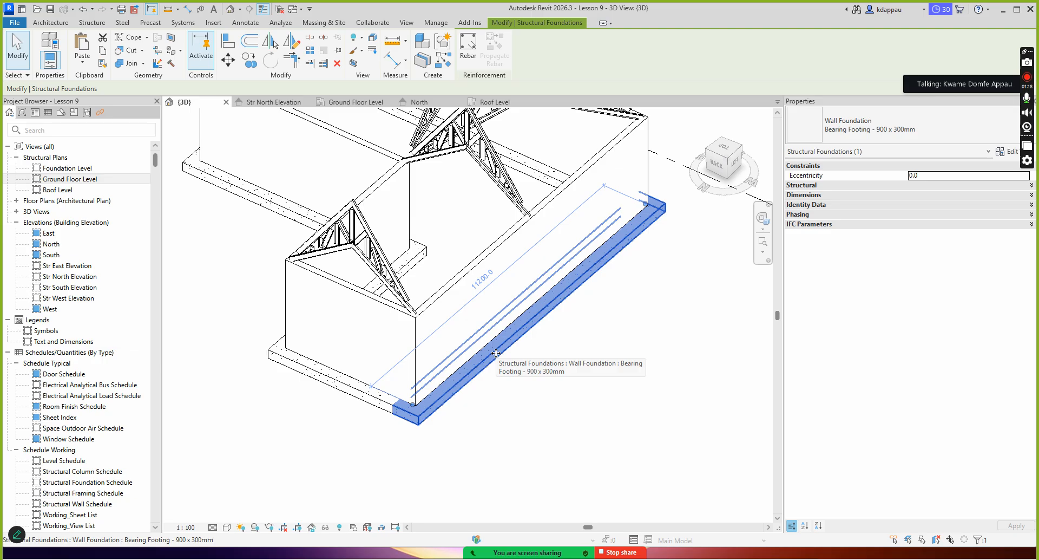
scroll(335, 327, "down", 5)
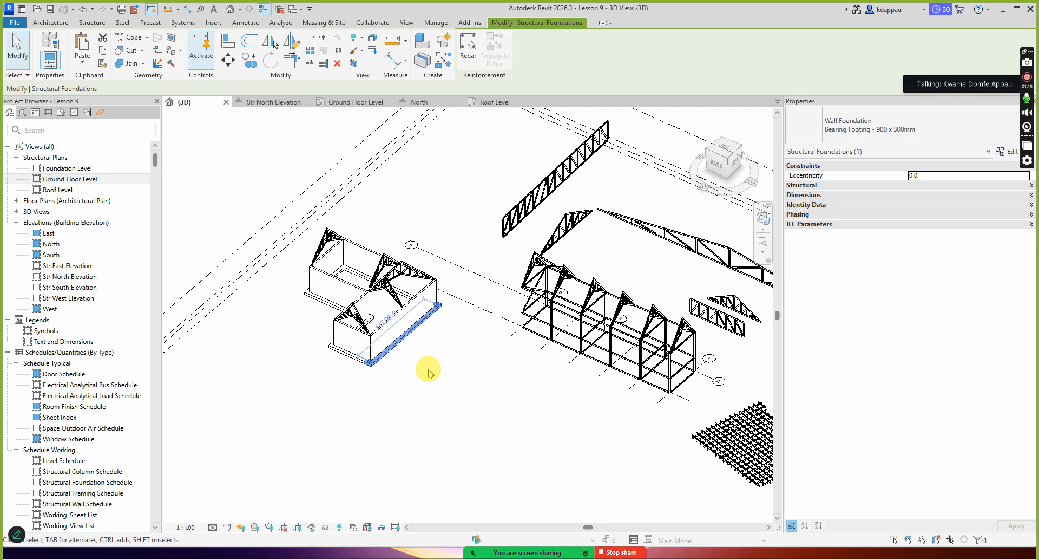
left_click(498, 395)
- Start placing M_Footing-Rectangular 1800 x 1200 x 450mm isolated foundations at columns, and pick the steel frame's lower corner column
scroll(596, 325, "up", 3)
scroll(560, 340, "up", 5)
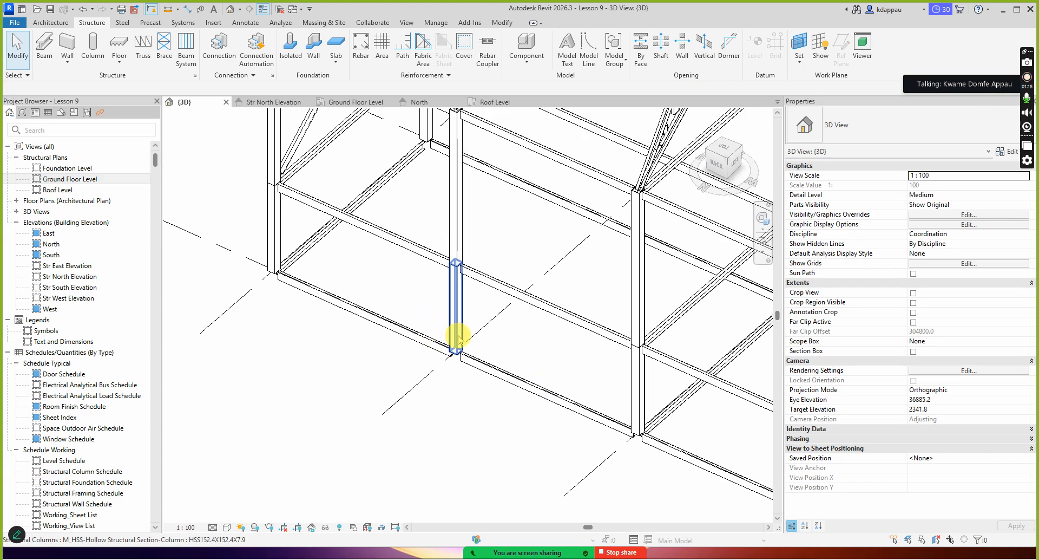
scroll(457, 337, "down", 2)
scroll(455, 333, "down", 2)
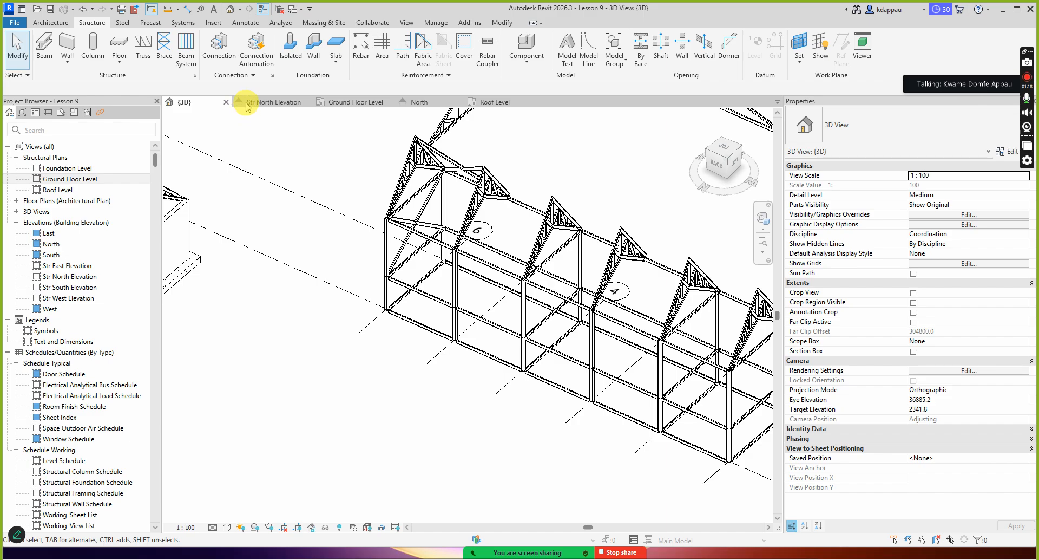
left_click(290, 48)
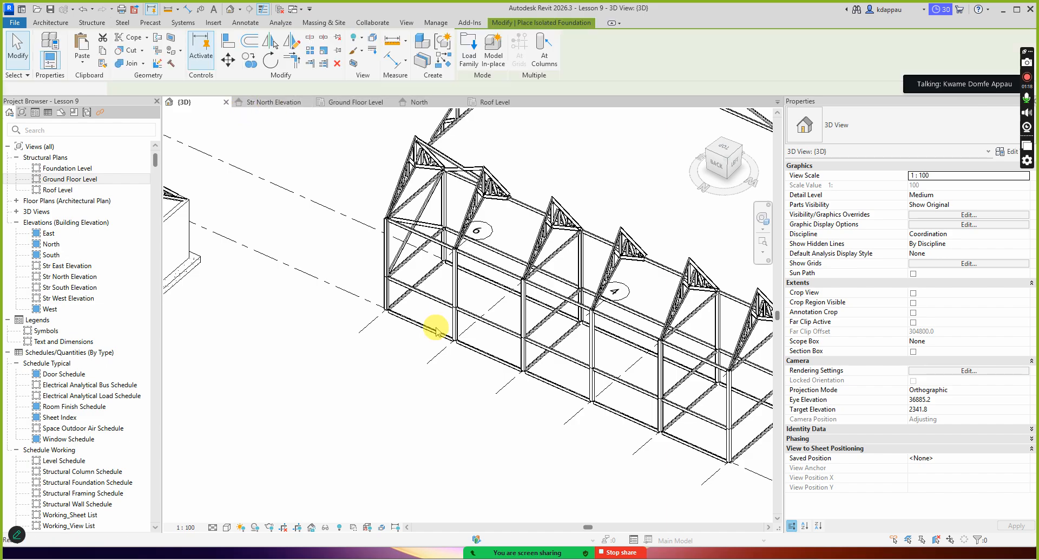
scroll(384, 291, "up", 3)
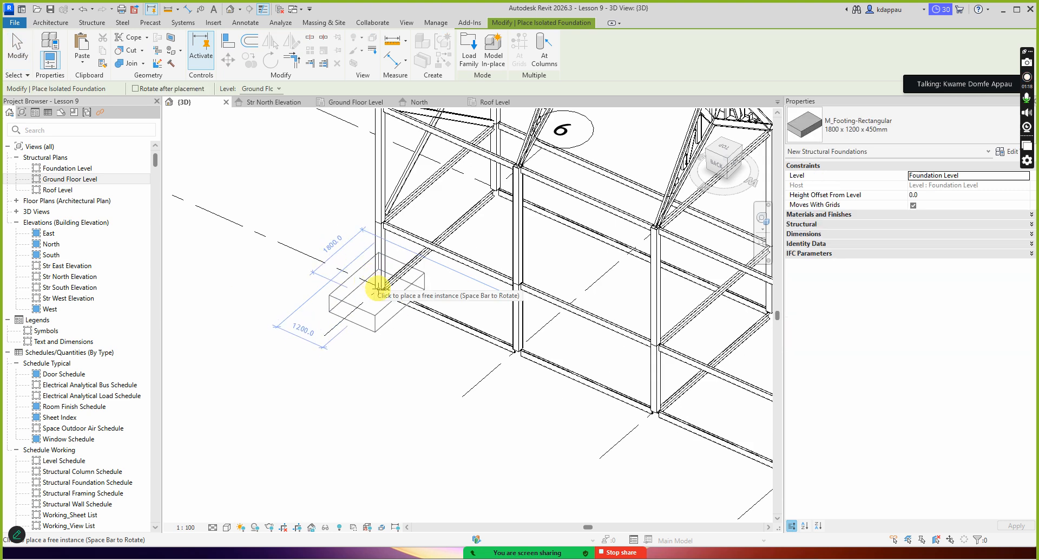
left_click(542, 46)
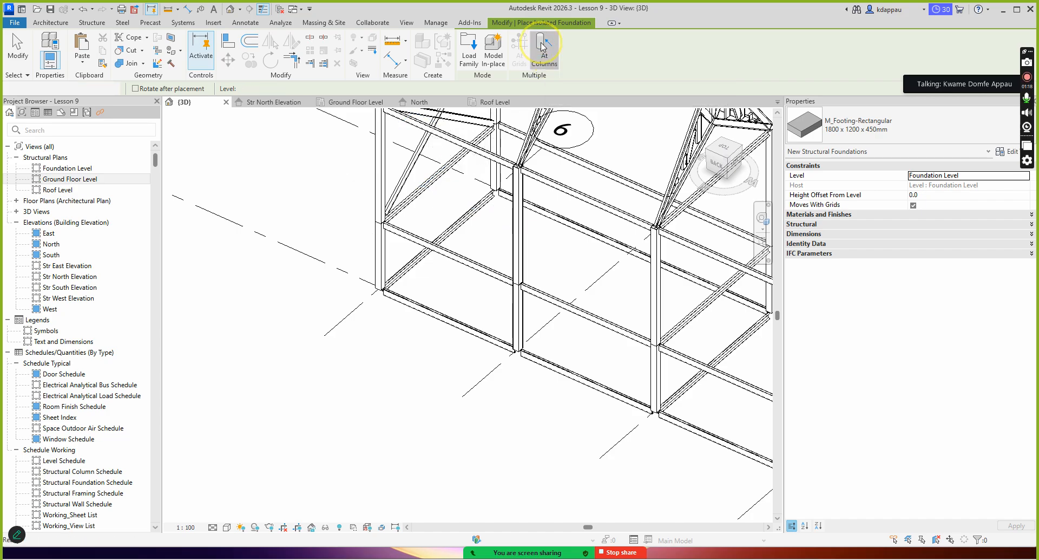
left_click(376, 269)
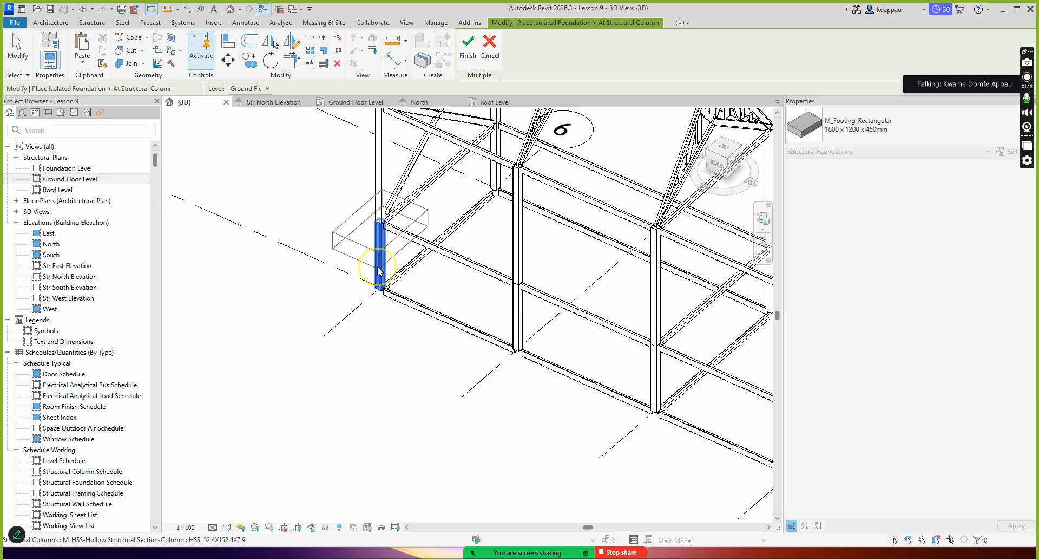
- Pick the second and third lower columns along the frame's long side one after the other as footing hosts
scroll(274, 295, "down", 2)
scroll(431, 324, "up", 2)
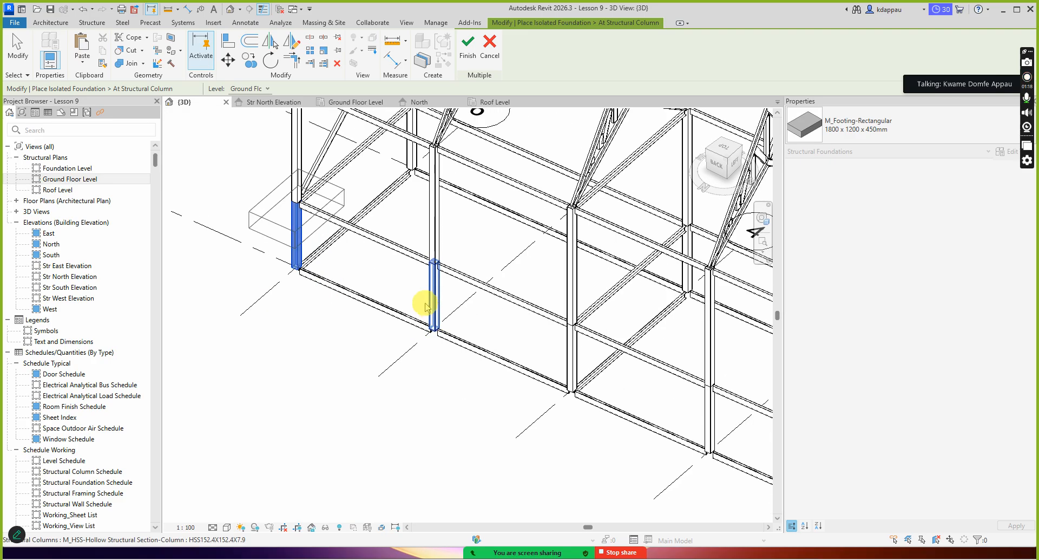
left_click(436, 304)
scroll(346, 314, "down", 3)
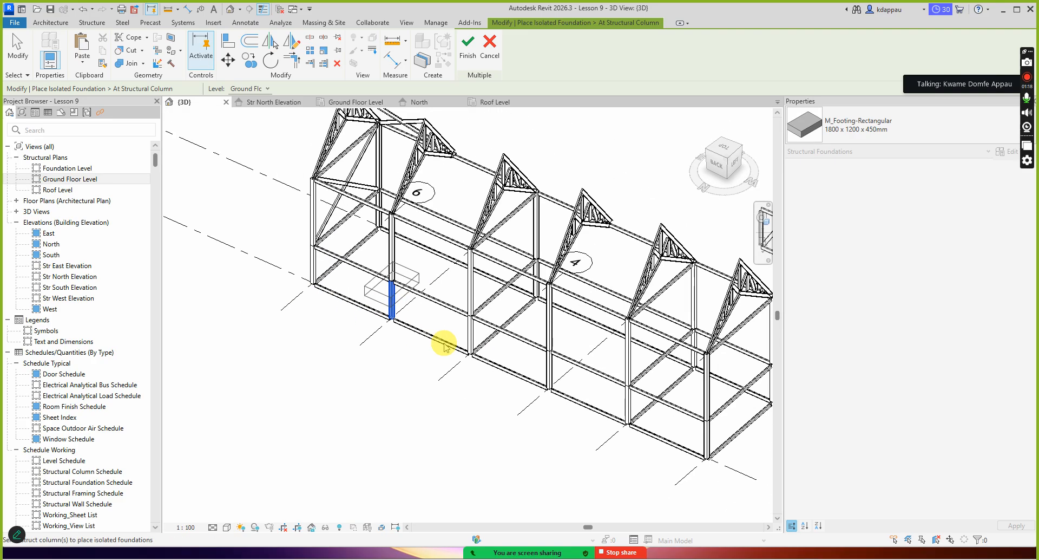
scroll(441, 344, "up", 3)
left_click(474, 341)
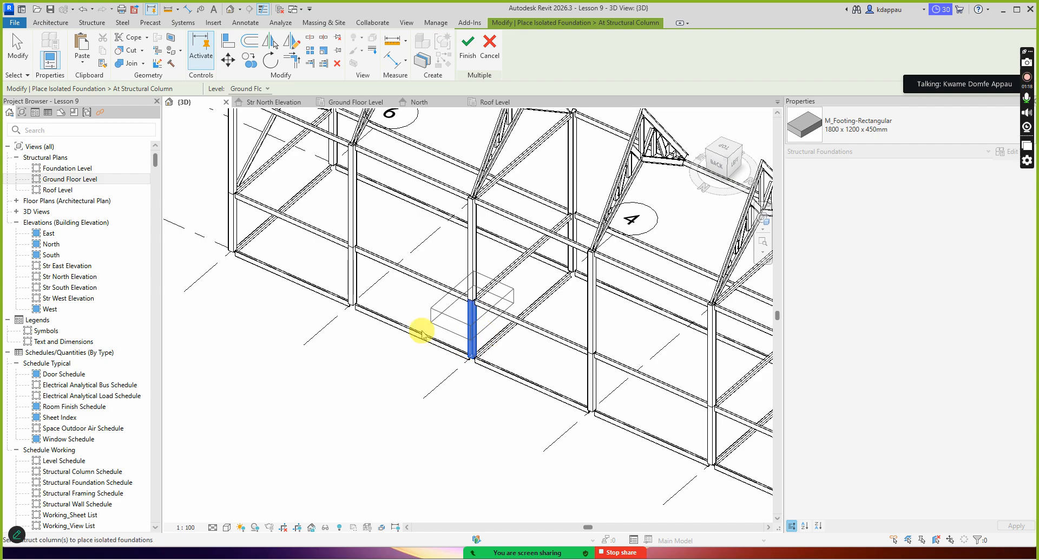
- Set the placement level to Foundation Level, pick the frame's lower corner column, and finish placing its M_Footing-Rectangular 1800 x 1200 x 450mm footing
scroll(422, 333, "down", 2)
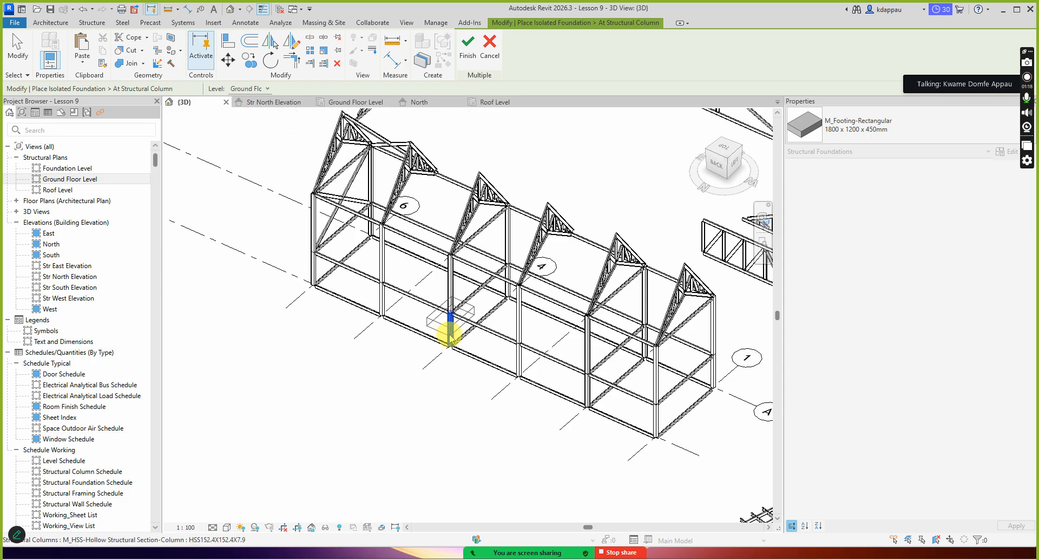
scroll(447, 332, "up", 3)
scroll(444, 313, "up", 2)
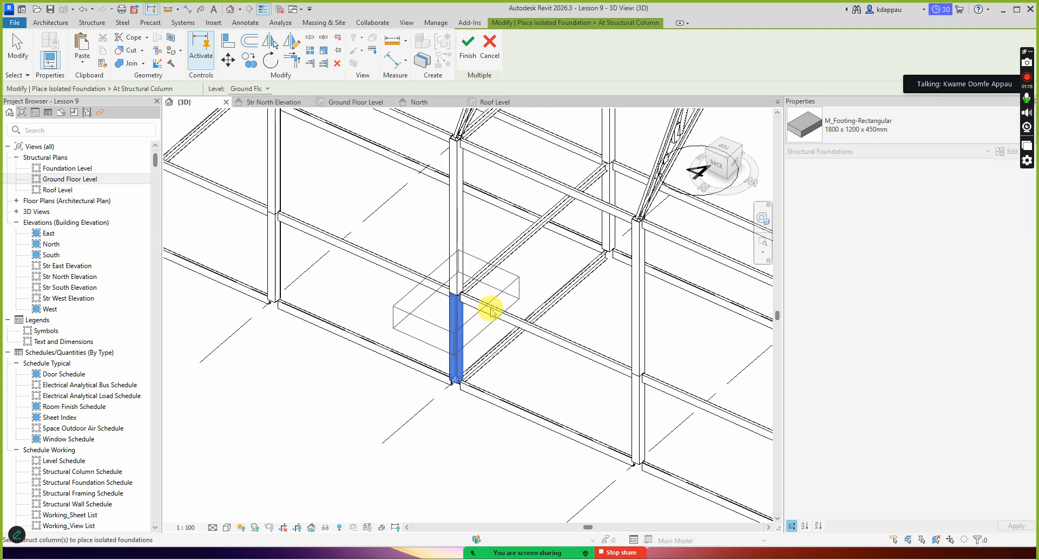
scroll(490, 311, "down", 2)
left_click(251, 88)
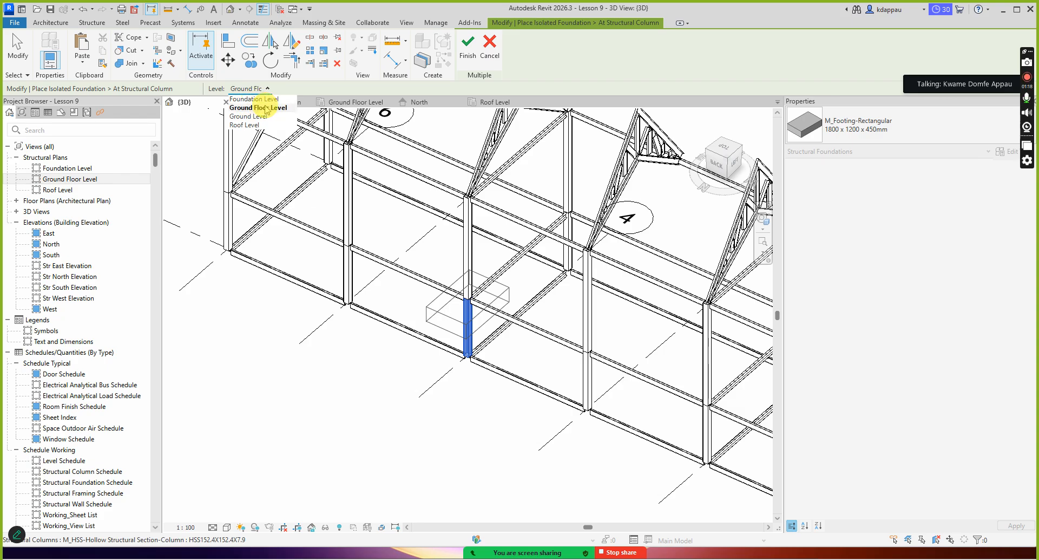
left_click(246, 99)
scroll(274, 248, "down", 3)
scroll(317, 283, "up", 5)
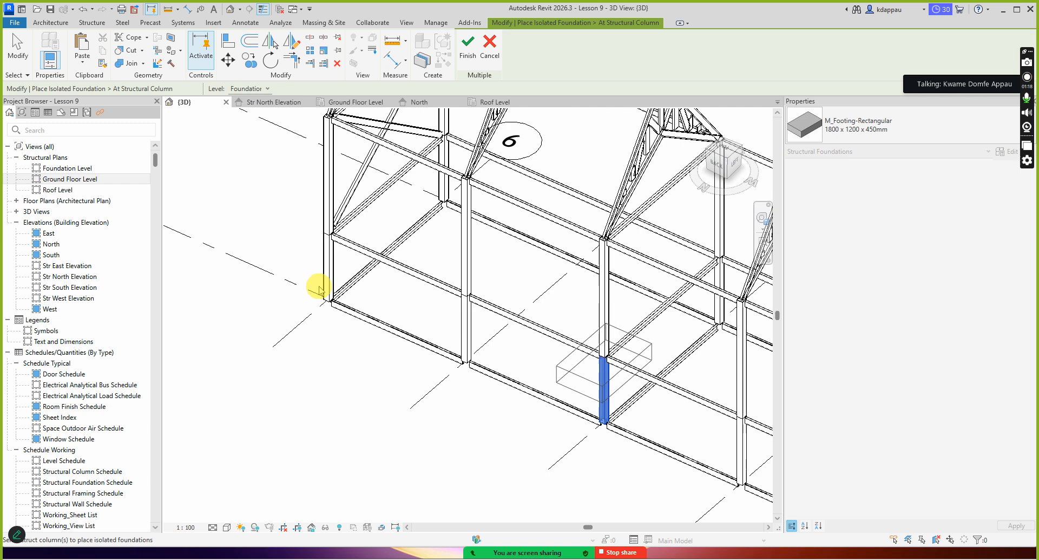
left_click(337, 295)
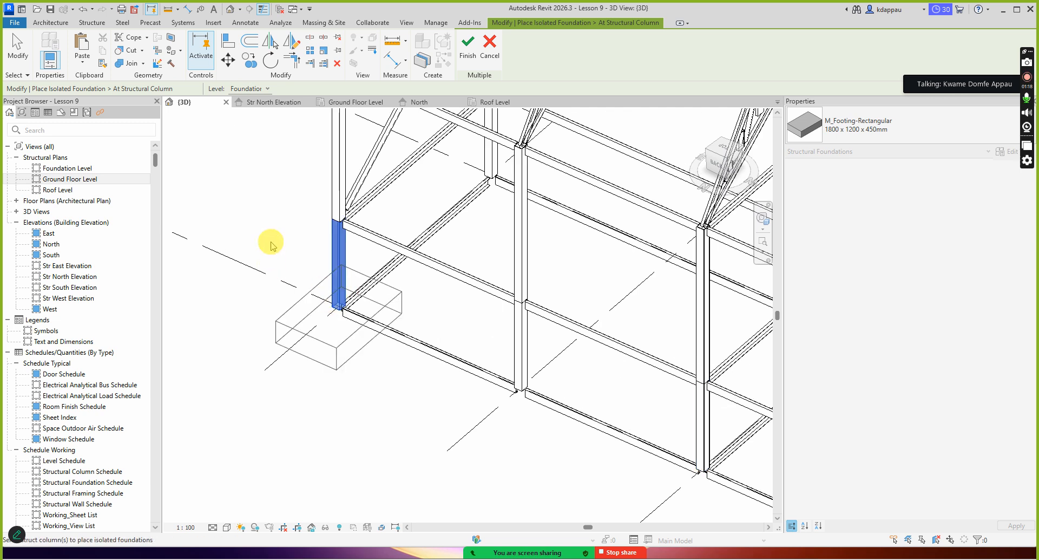
left_click(467, 46)
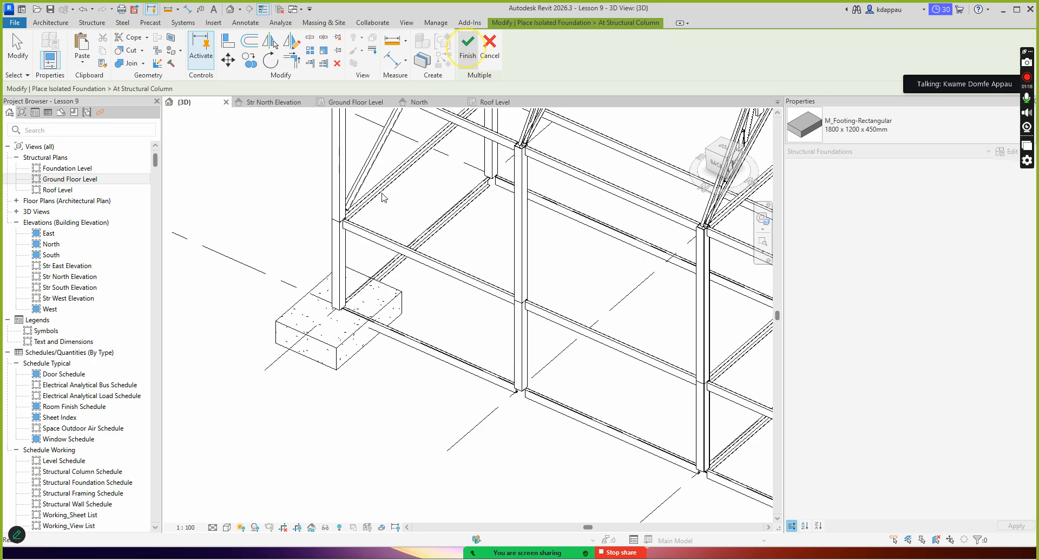
- Place another isolated footing at the second lower column along the frame's long side, using Foundation Level
scroll(391, 336, "down", 3)
scroll(492, 389, "up", 1)
scroll(471, 347, "up", 2)
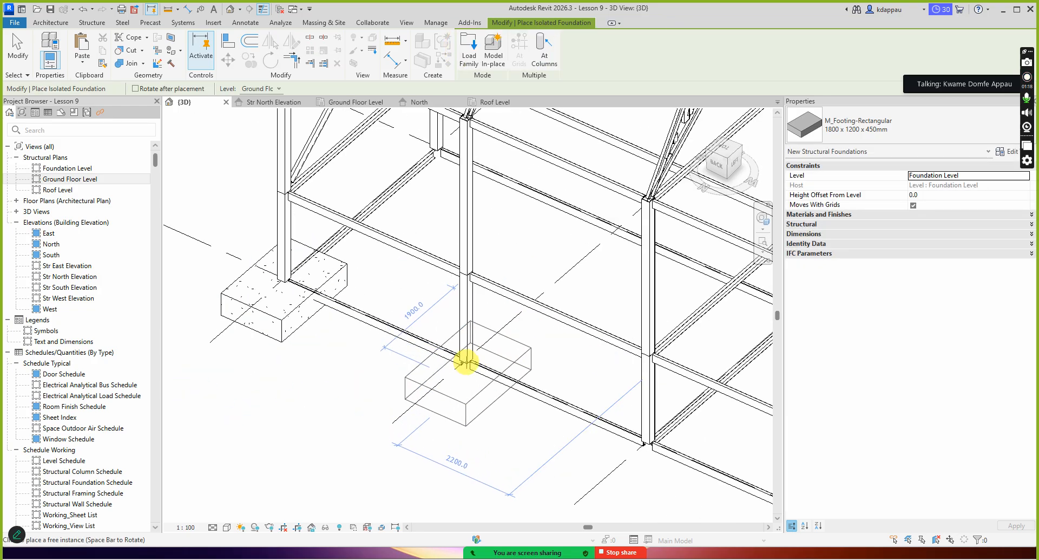
left_click(544, 51)
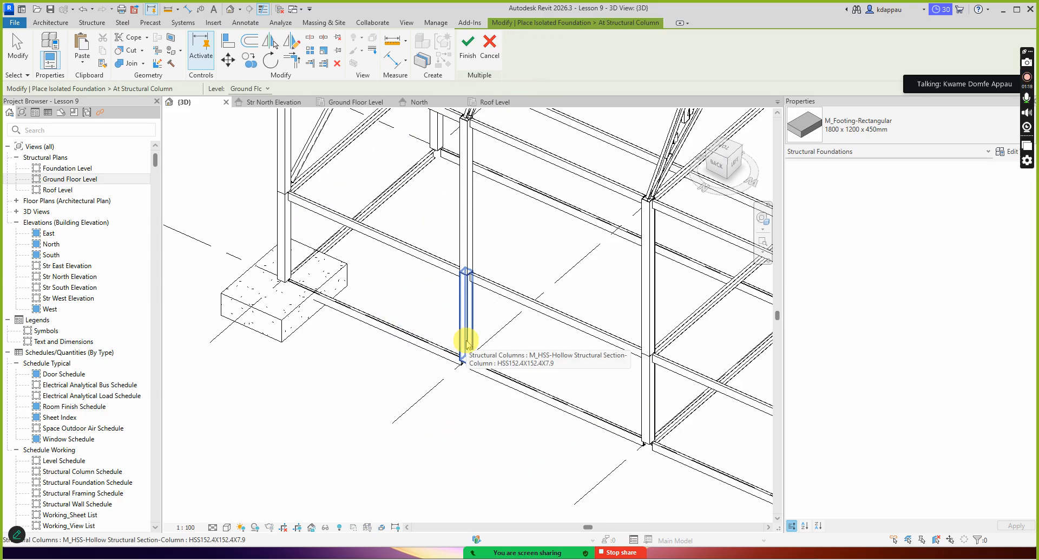
left_click(247, 88)
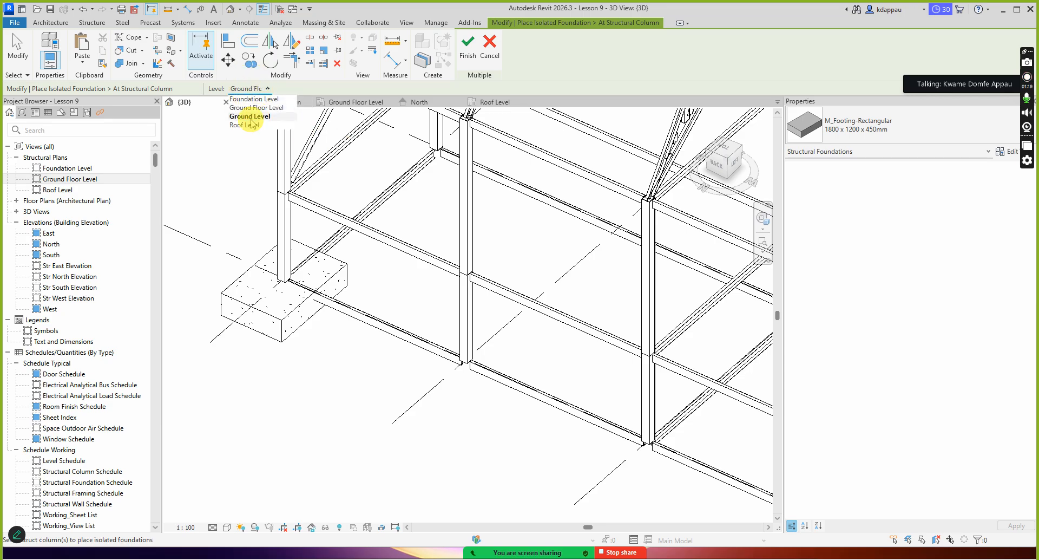
left_click(247, 99)
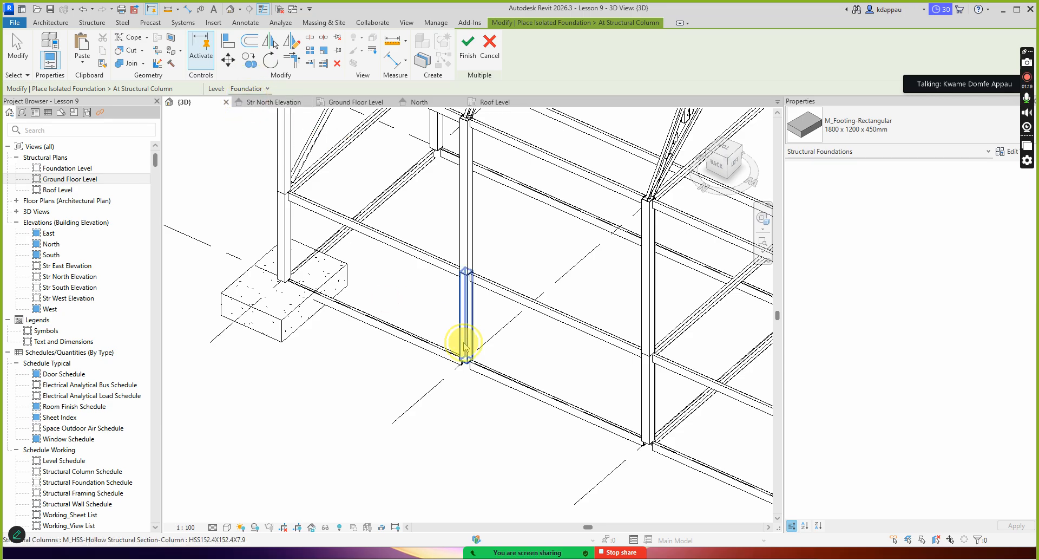
left_click(464, 341)
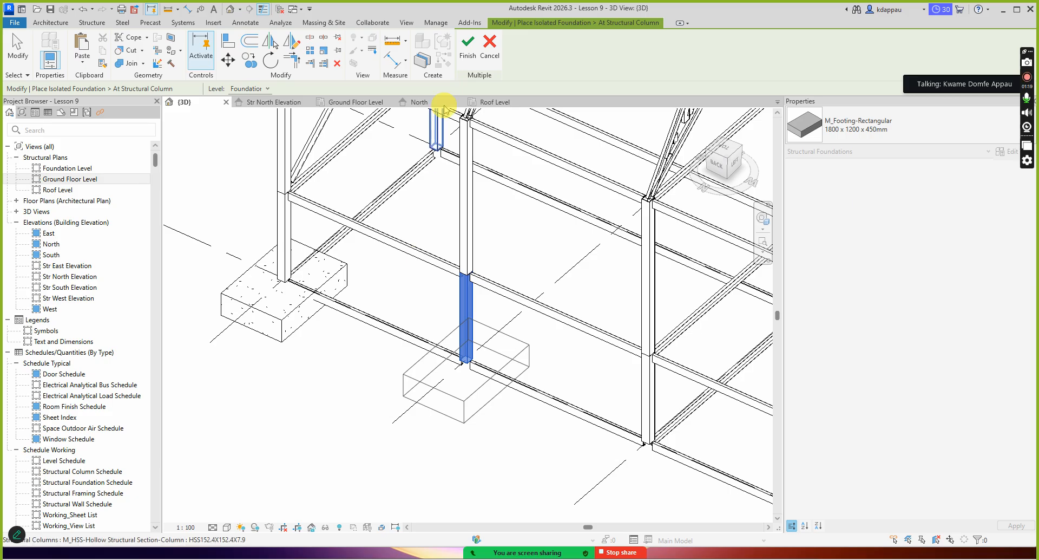
left_click(466, 52)
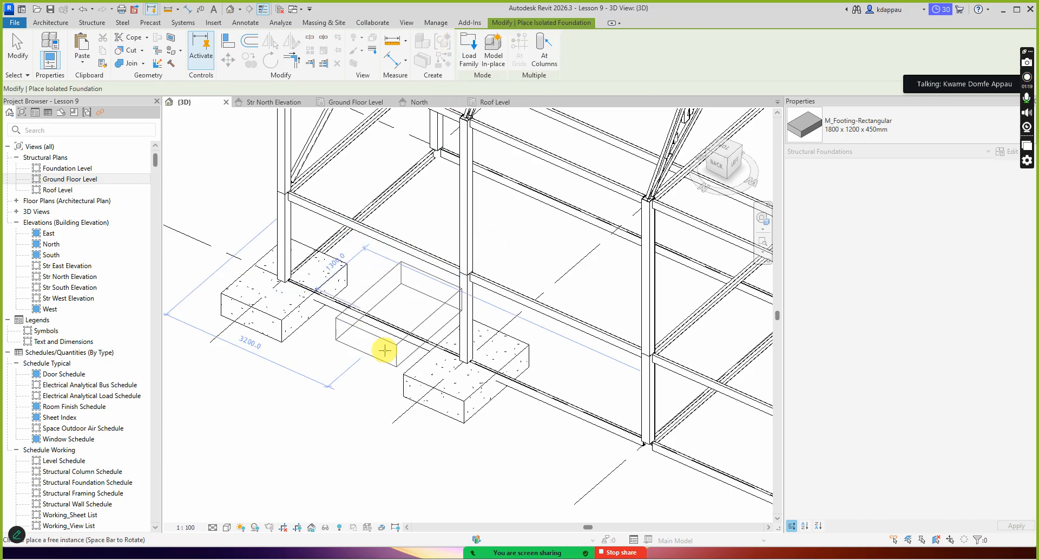
- Place isolated footings at all the steel frame's lower columns together from the Back view, keeping the level at Ground Floor Level
scroll(394, 366, "down", 2)
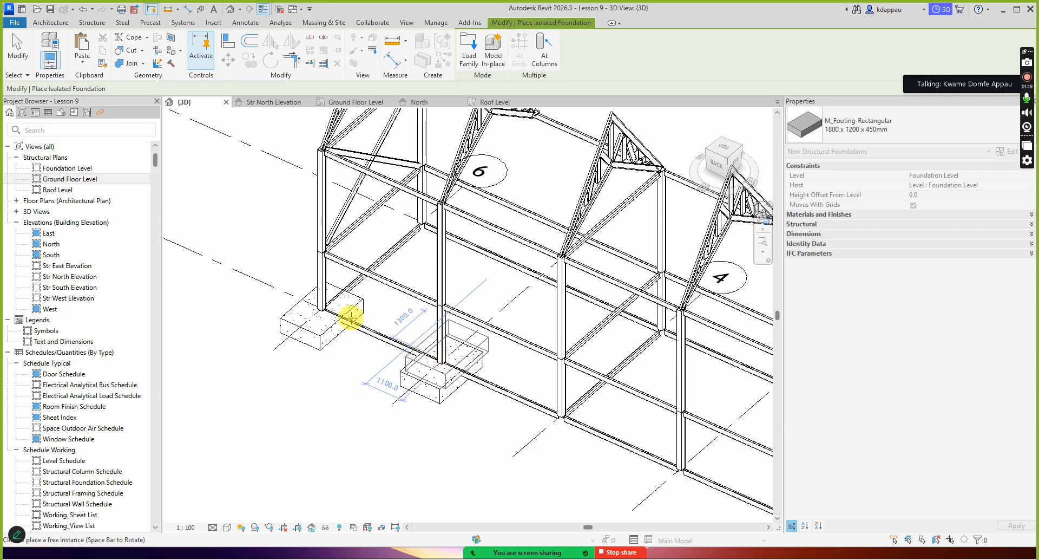
scroll(452, 225, "down", 3)
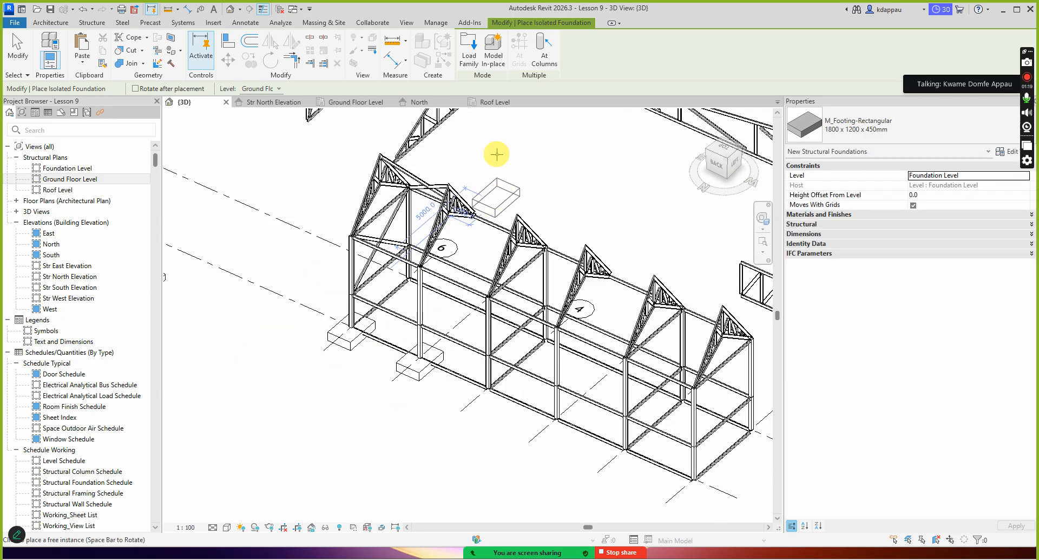
scroll(390, 243, "down", 3)
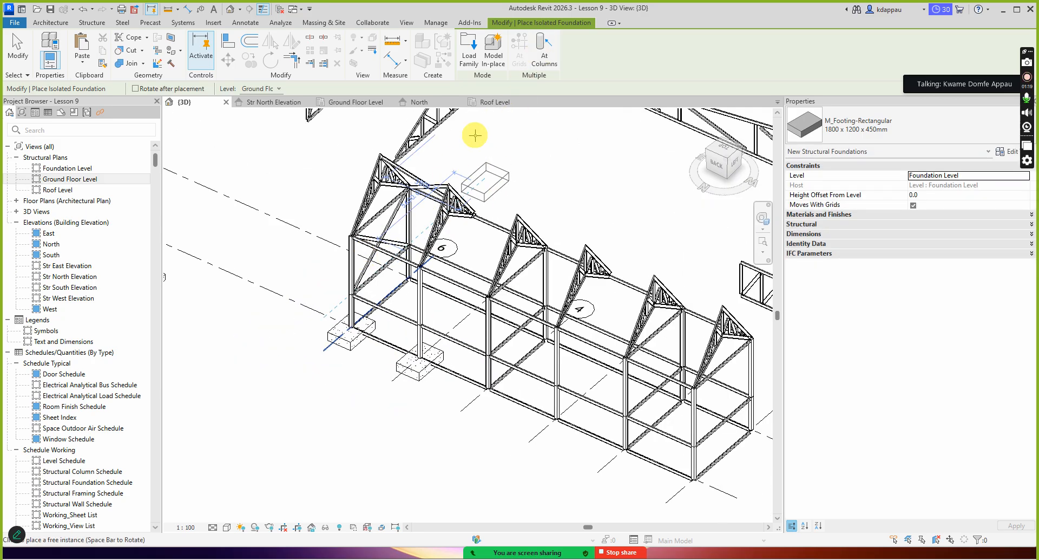
left_click(544, 52)
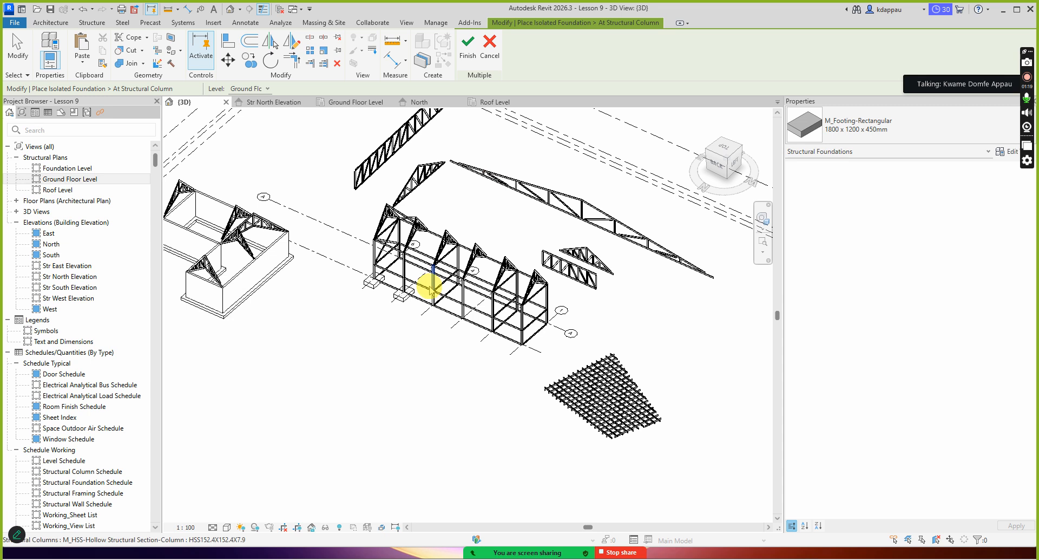
scroll(394, 278, "up", 2)
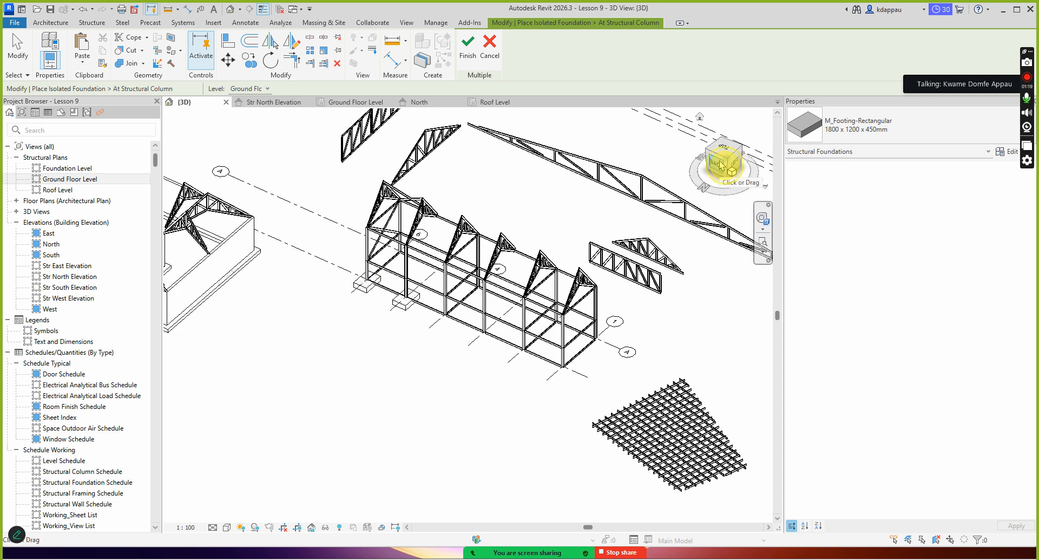
left_click(722, 165)
scroll(530, 356, "up", 2)
left_click_drag(644, 314, 174, 258)
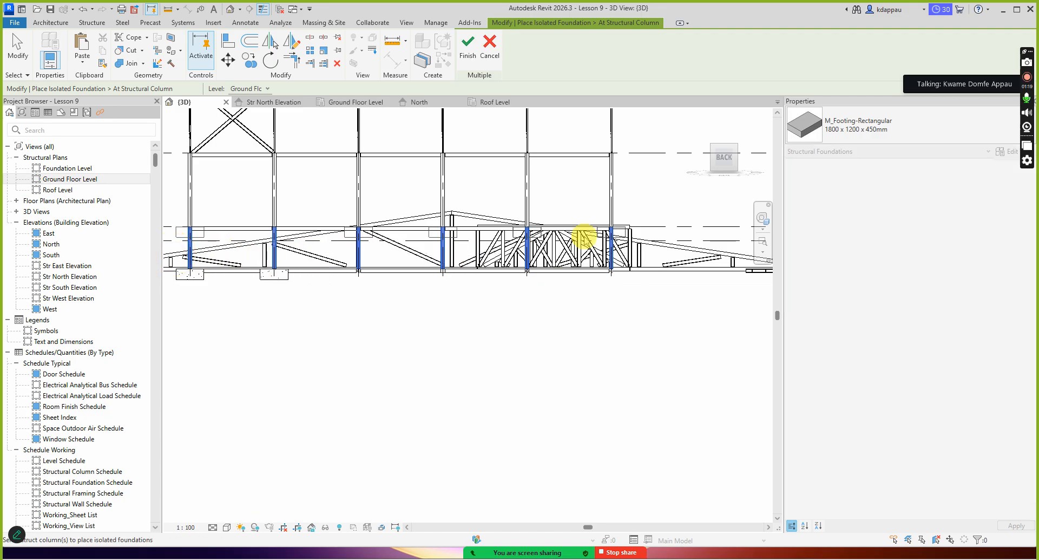
left_click(467, 46)
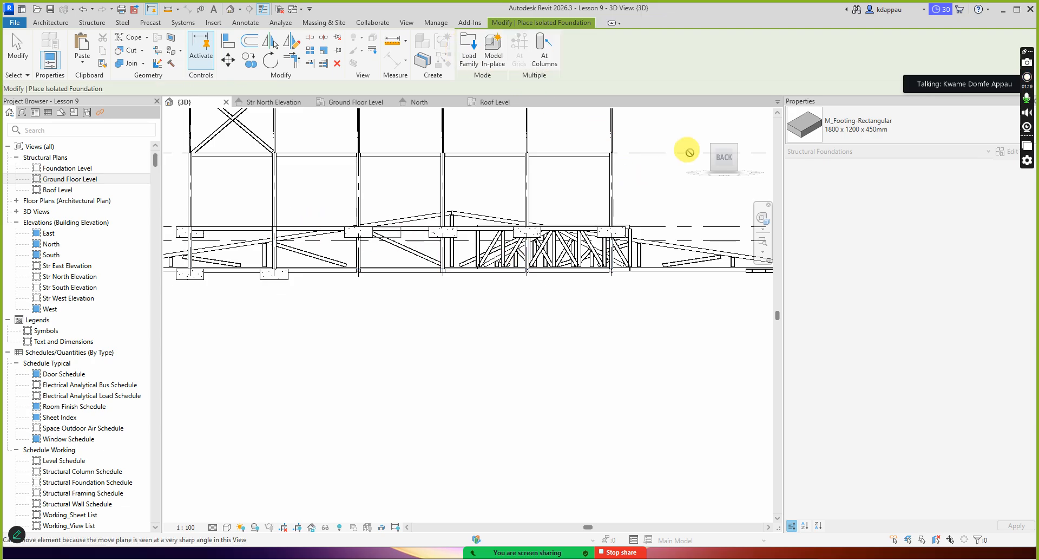
- Return to a corner 3D view to check the footings along the steel frame, and end the isolated foundation command
left_click(734, 153)
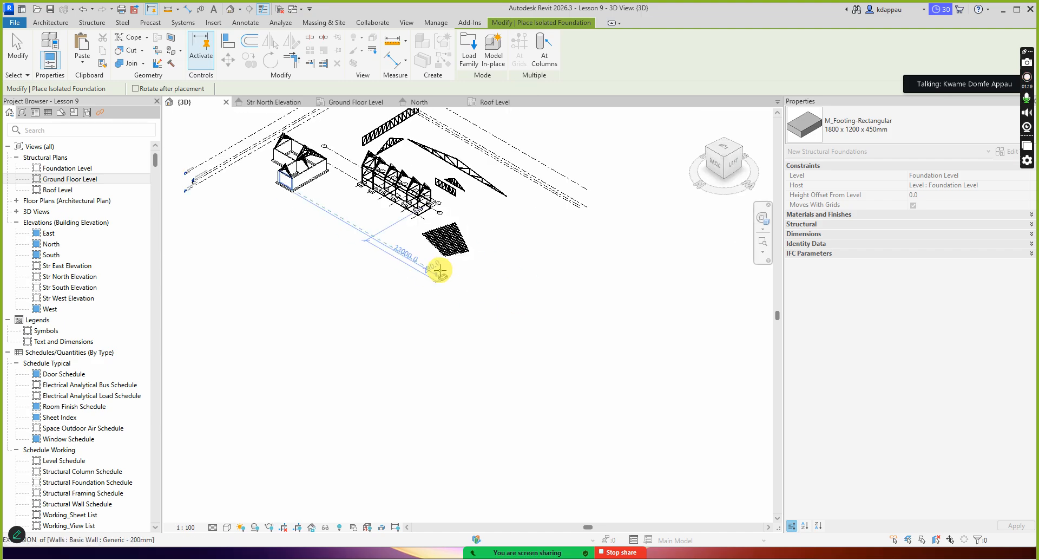
scroll(467, 284, "up", 8)
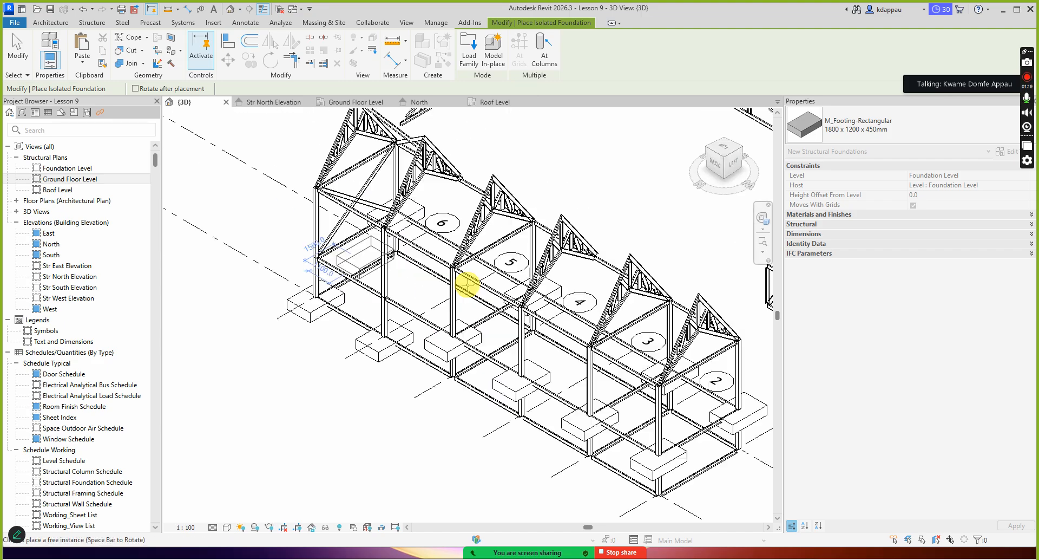
scroll(483, 311, "down", 3)
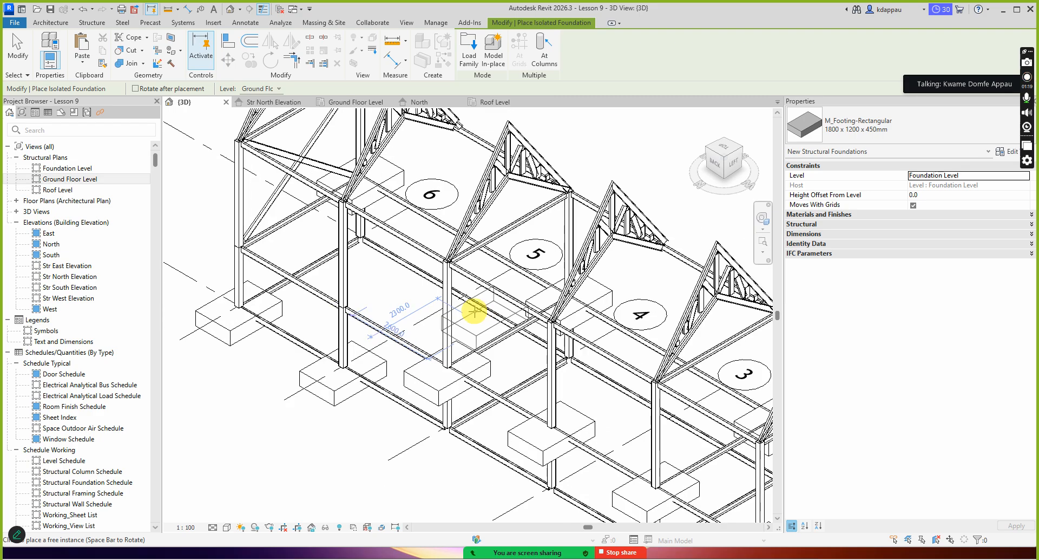
key("Escape")
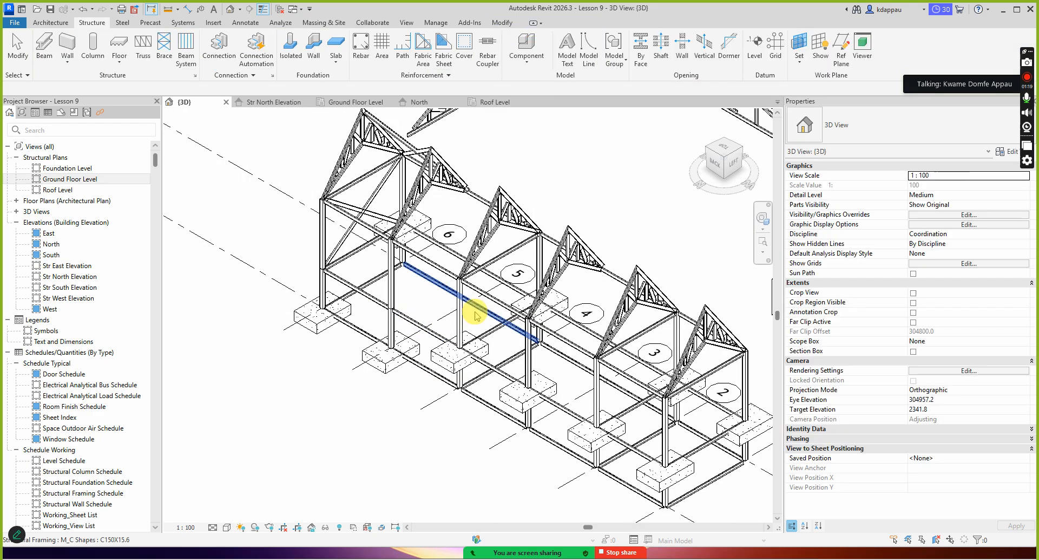
- Try to change the level of the footing at the fourth long-side column to Roof Level, and clear the selection
left_click(506, 395)
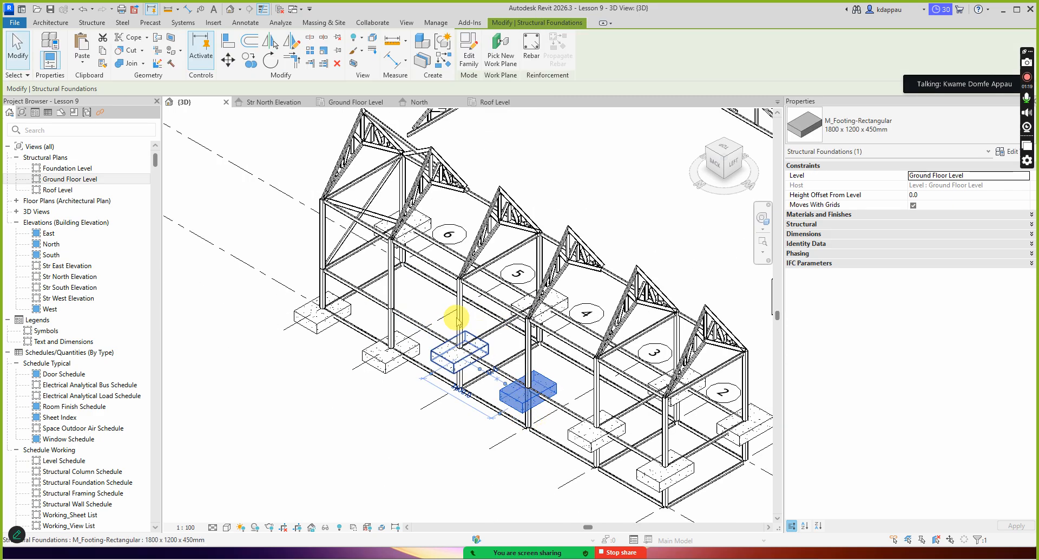
left_click(980, 176)
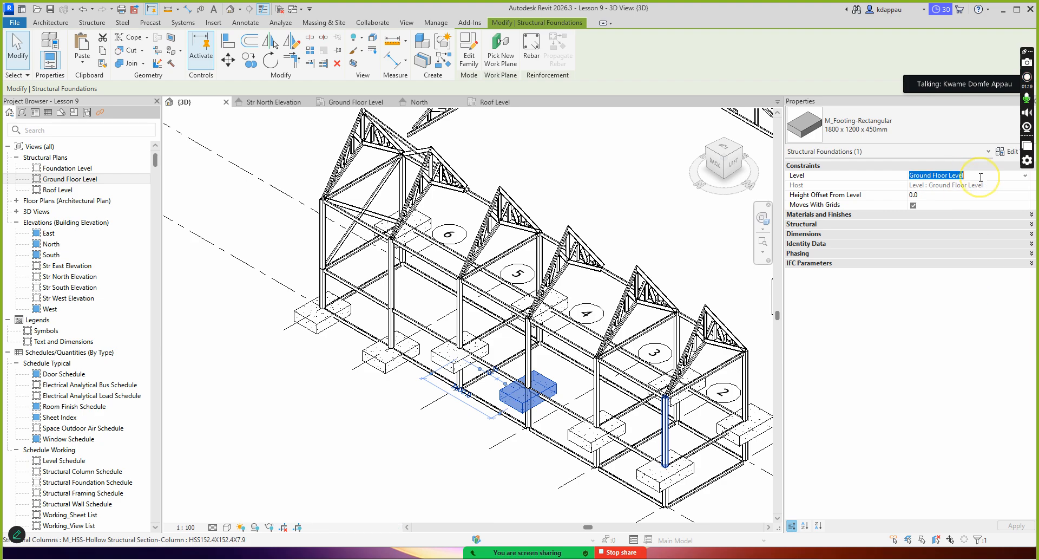
left_click(1025, 177)
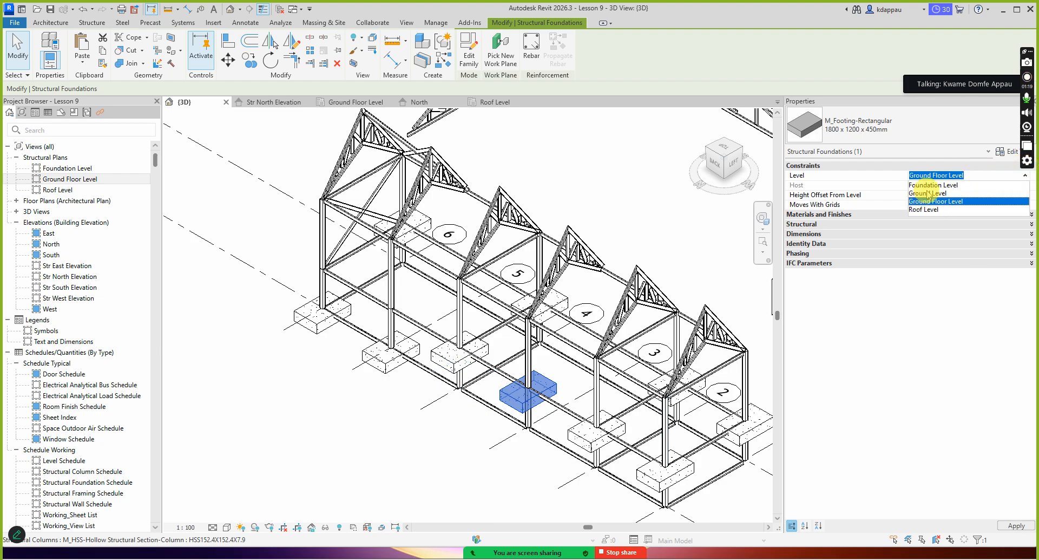
left_click(925, 211)
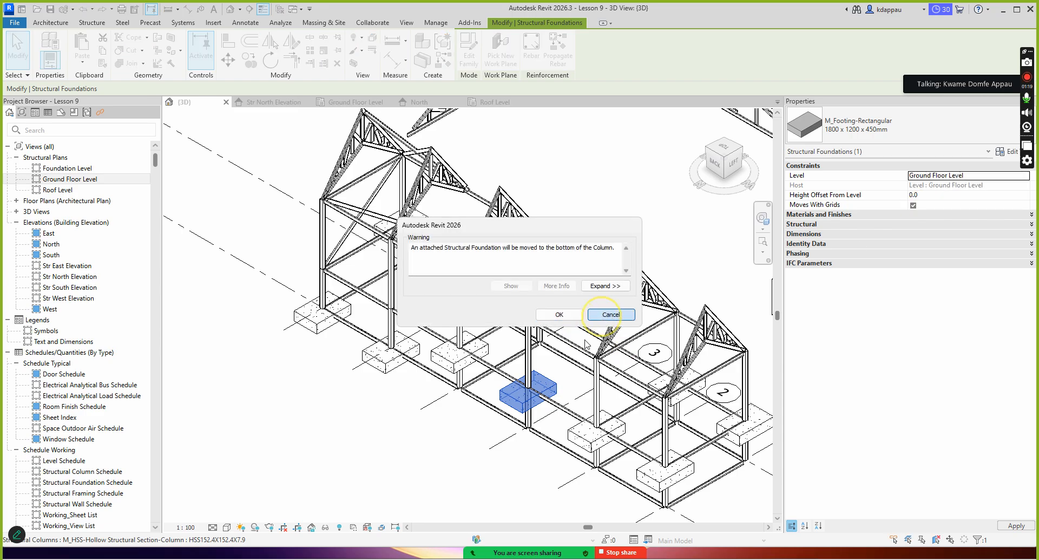
left_click(605, 315)
left_click(466, 475)
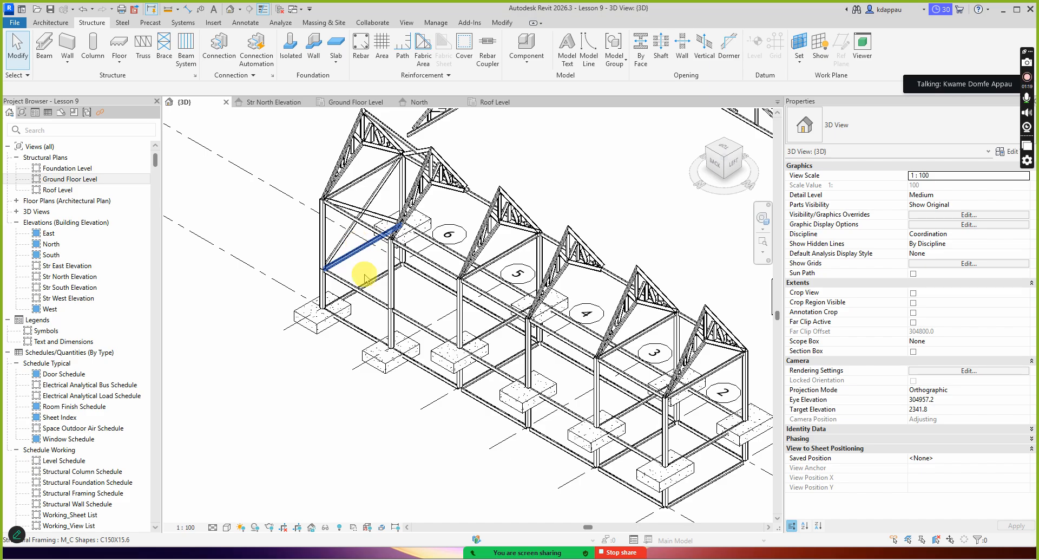
scroll(433, 371, "down", 2)
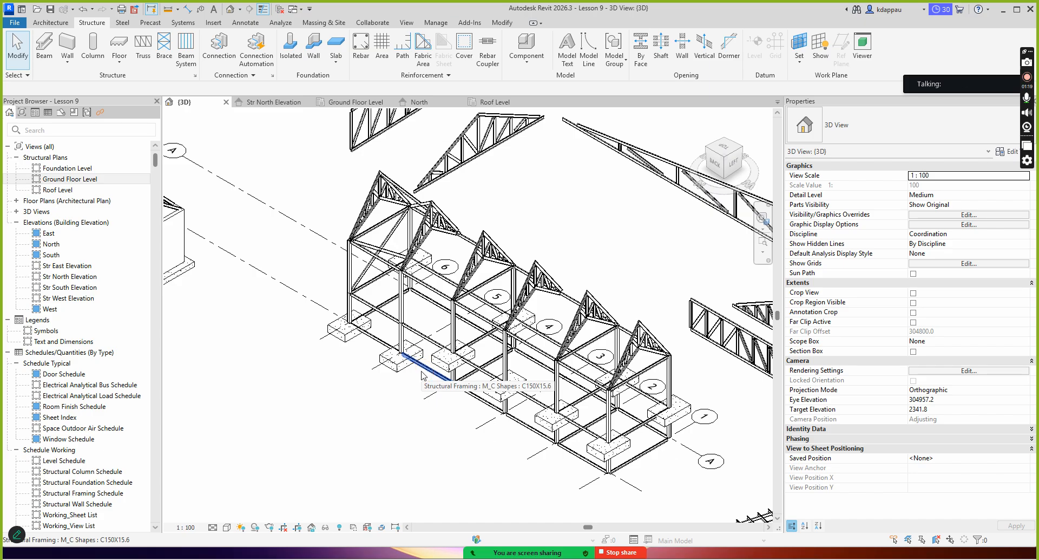
left_click(424, 375)
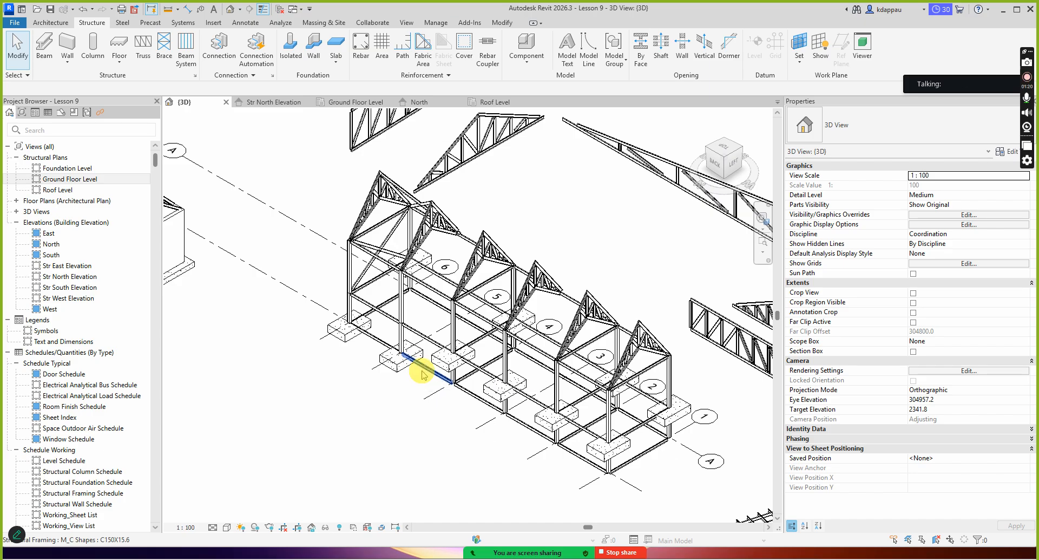
left_click(423, 373)
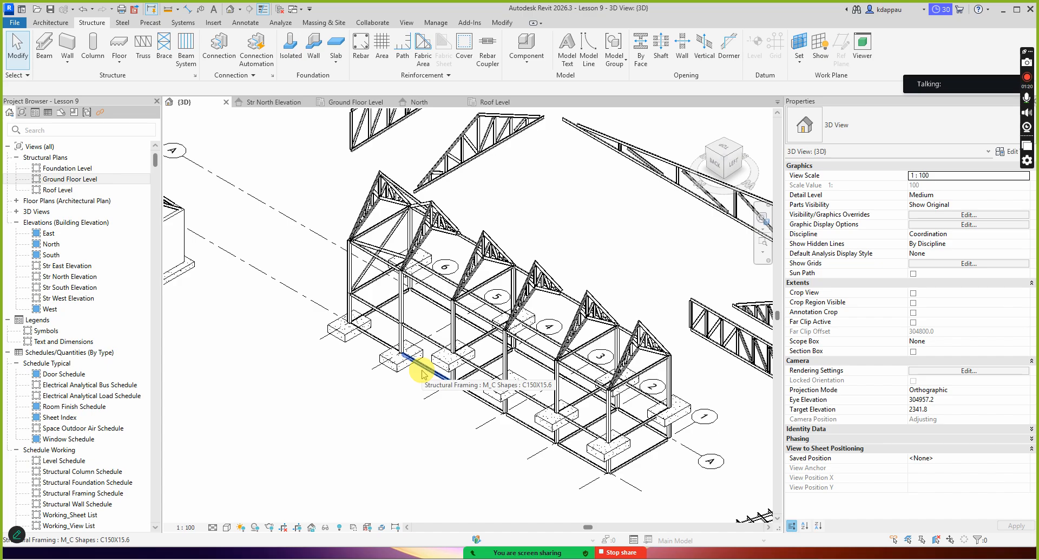
scroll(423, 374, "down", 4)
left_click(423, 373)
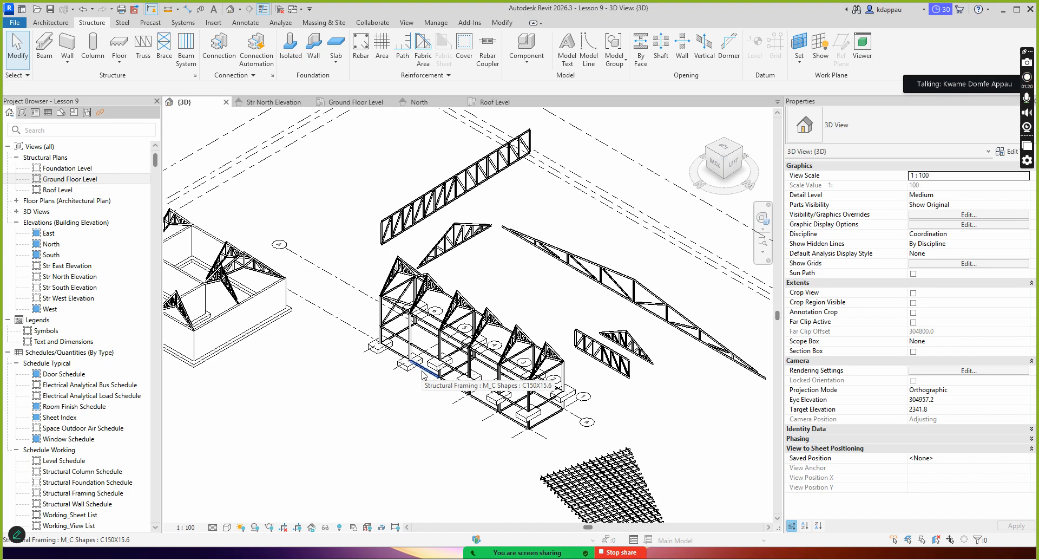
scroll(423, 373, "up", 5)
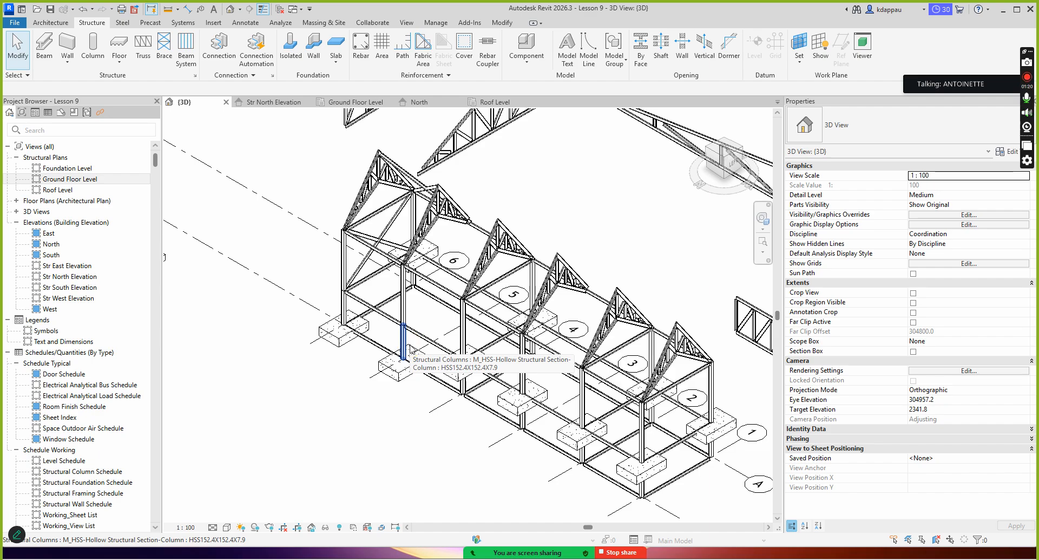
left_click(410, 347)
scroll(528, 425, "down", 4)
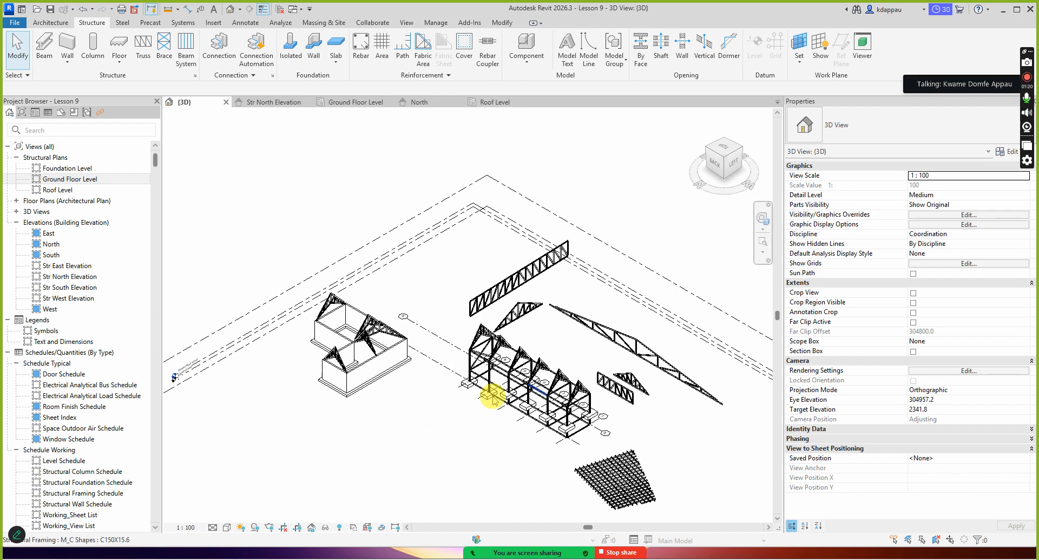
scroll(342, 411, "up", 6)
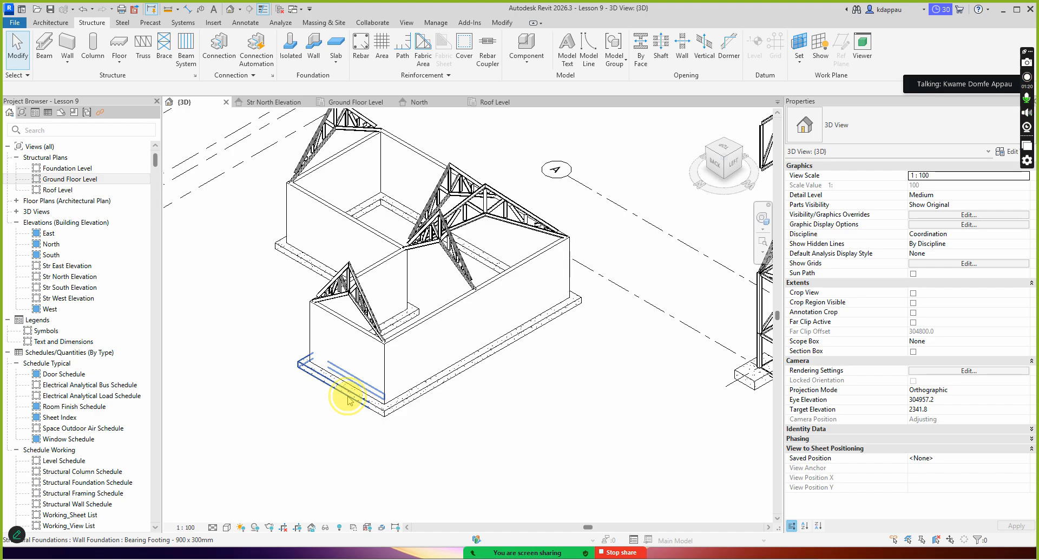
- Delete the wall foundations under the L-shaped enclosure's near short end wall and the adjoining long wall
left_click(343, 392)
key("Delete")
left_click(397, 406)
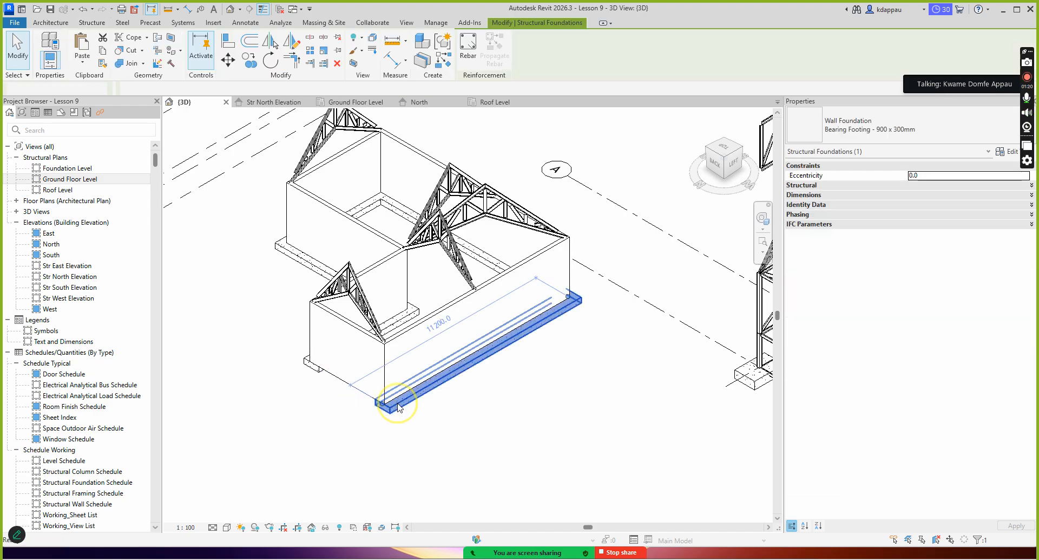
key("Delete")
- Select all instances of the Bearing Footing - 900 x 300mm wall foundation and delete them from the enclosure
left_click(303, 364)
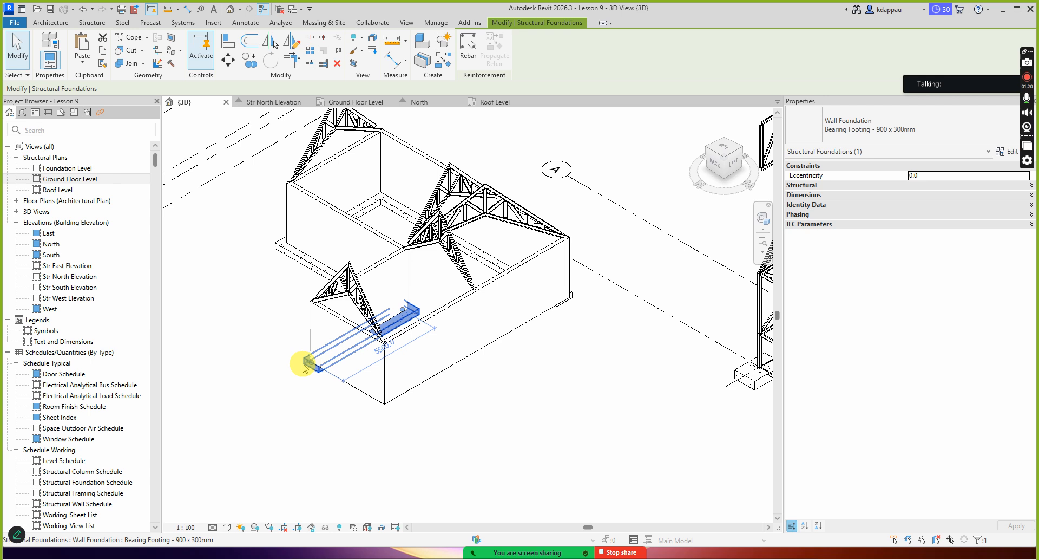
right_click(271, 344)
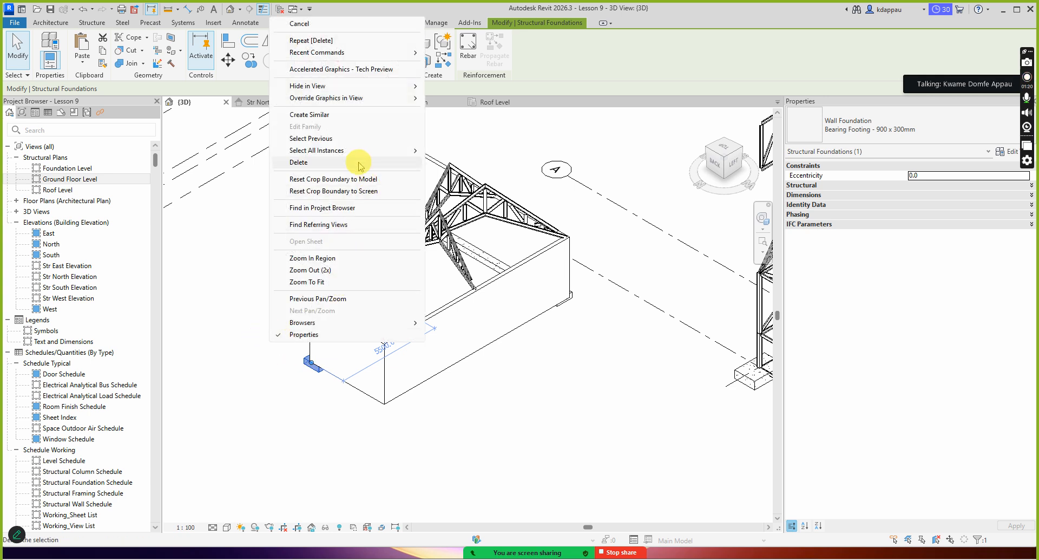
mouse_move(385, 150)
left_click(480, 162)
key("Escape")
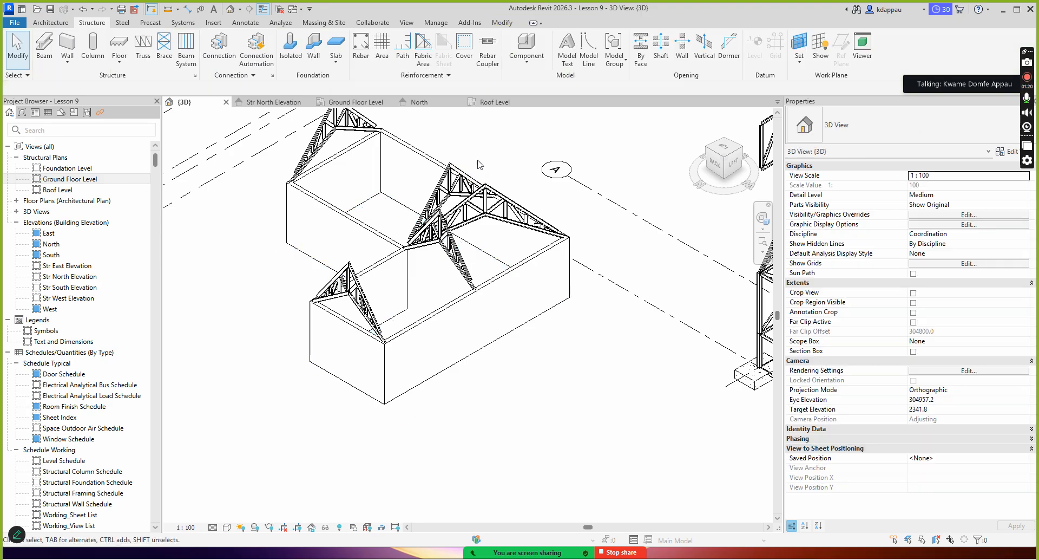
scroll(404, 426, "down", 2)
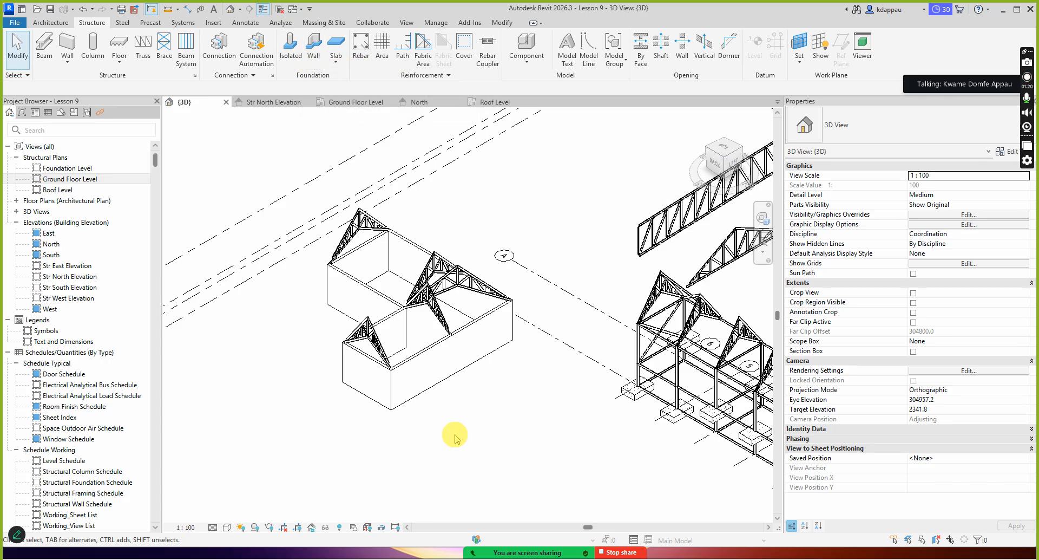
- Magnify the screen to 200% and look through the structural foundation commands, including the Slab options
left_click(702, 557)
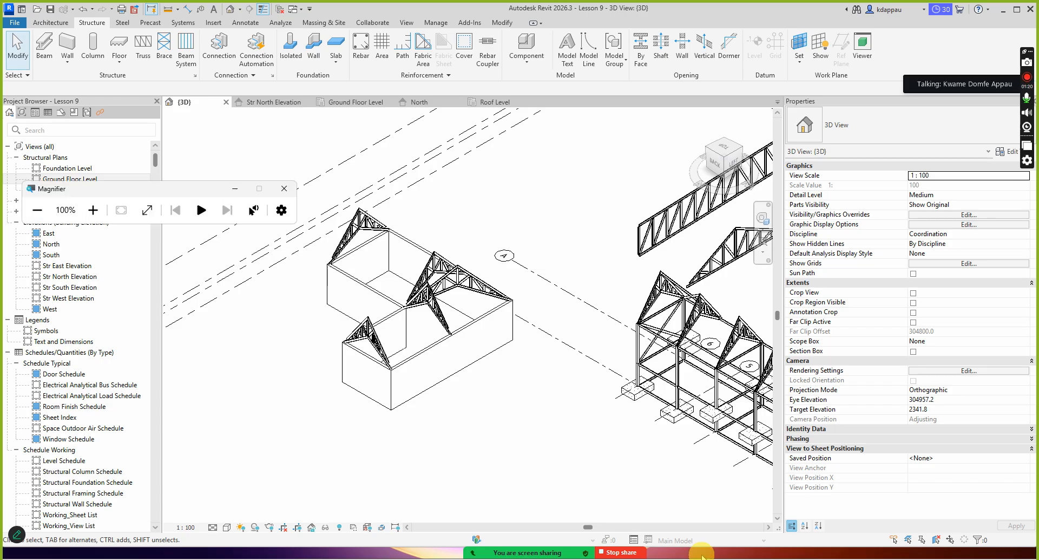
left_click(92, 211)
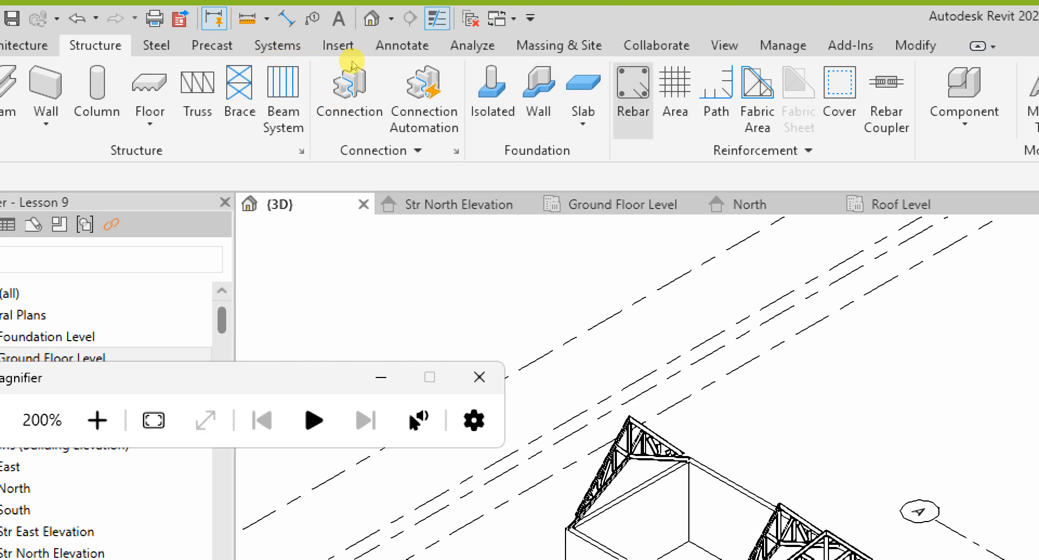
left_click(336, 69)
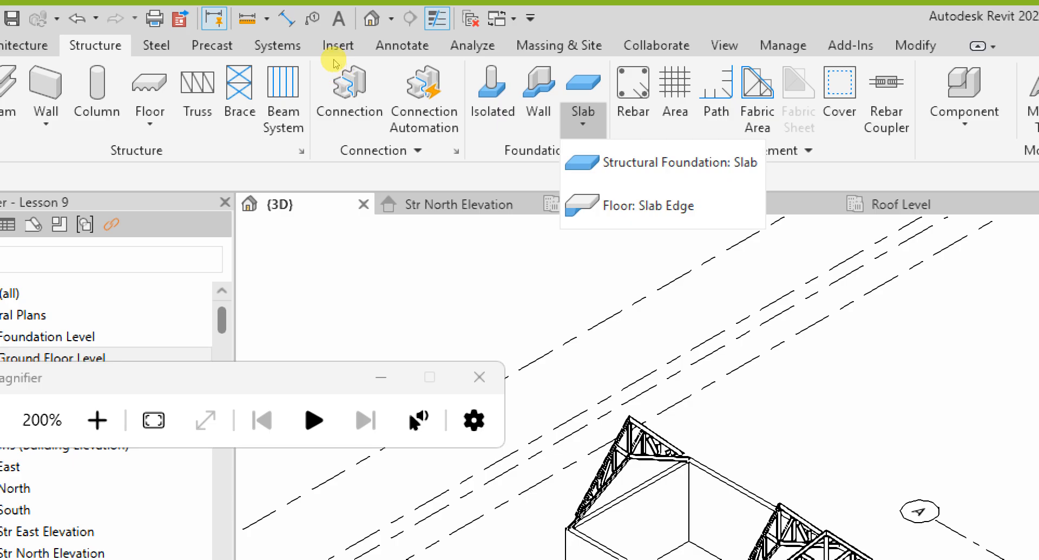
left_click(334, 60)
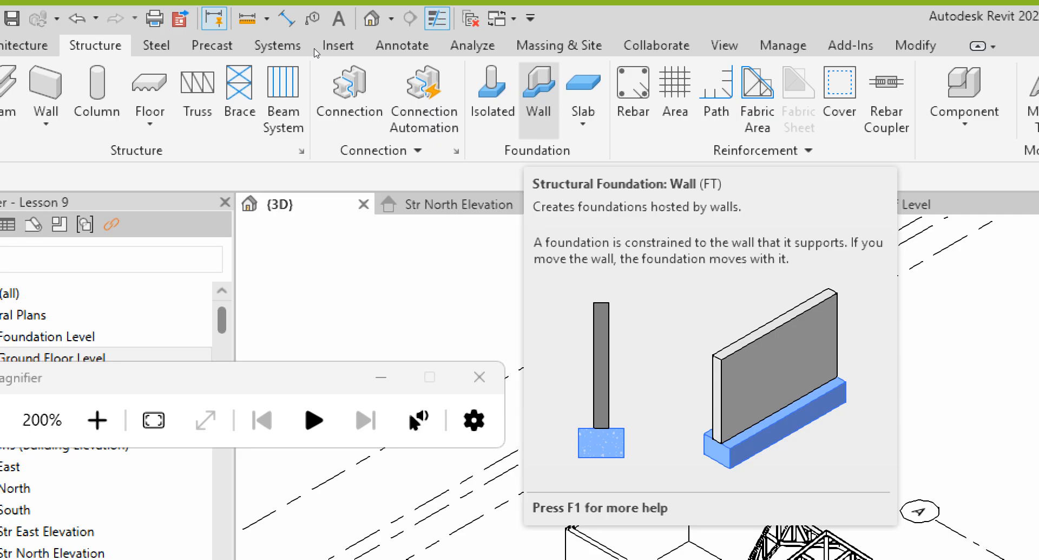
- Place a Bearing Footing - 900 x 300mm wall foundation under the enclosure's near long wall and end the command
left_click(317, 52)
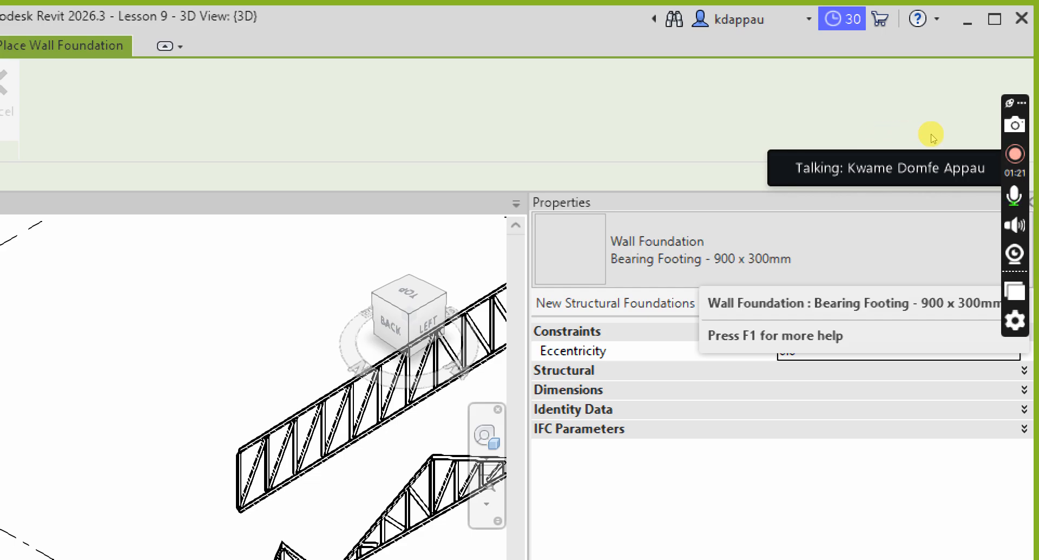
scroll(793, 153, "down", 1)
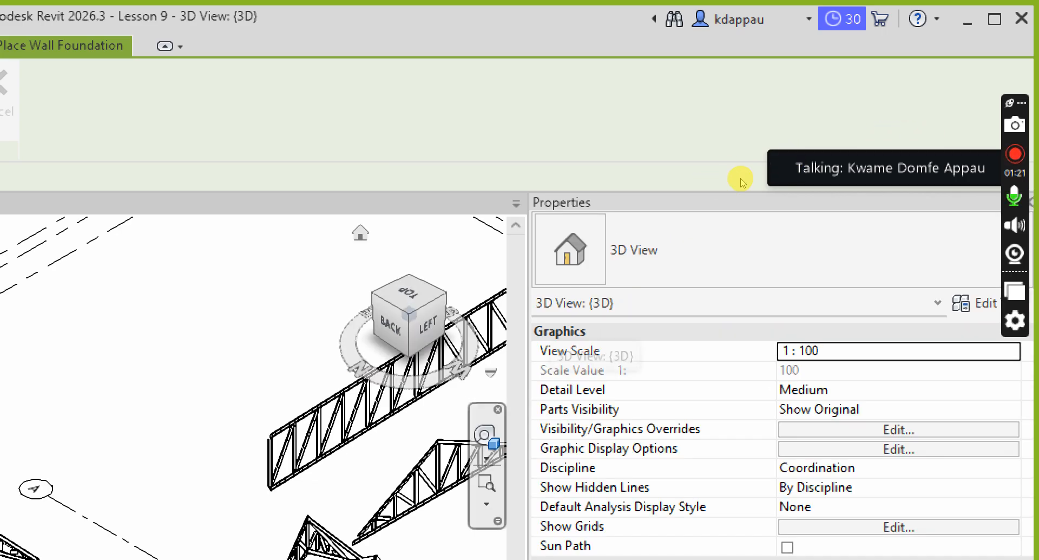
scroll(747, 174, "down", 2)
scroll(755, 176, "up", 4)
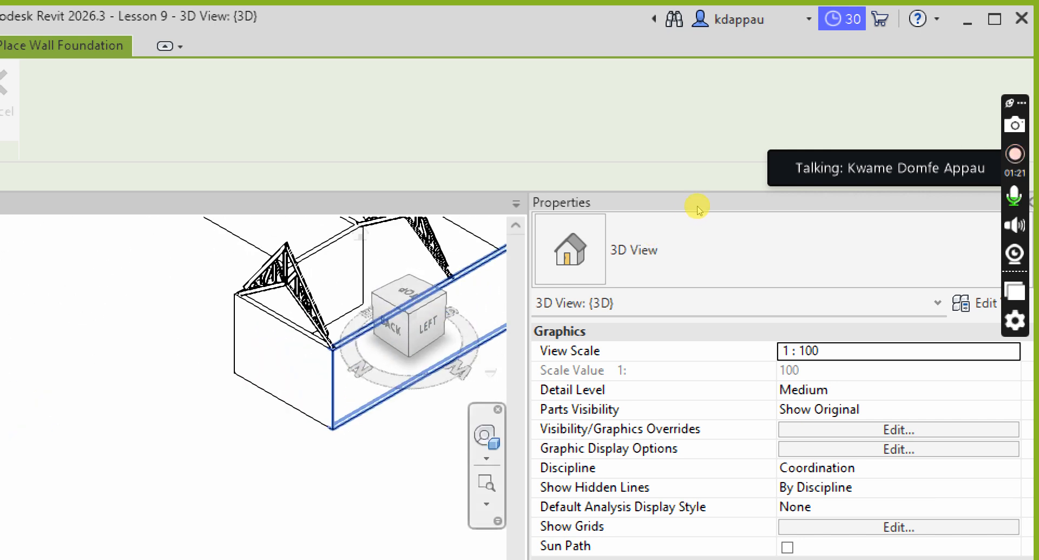
right_click(180, 326)
left_click(222, 341)
right_click(114, 295)
left_click(169, 310)
- Examine the width and foundation thickness in the long wall footing's type properties, close them unchanged, and reset the magnification to 100%
scroll(287, 398, "up", 3)
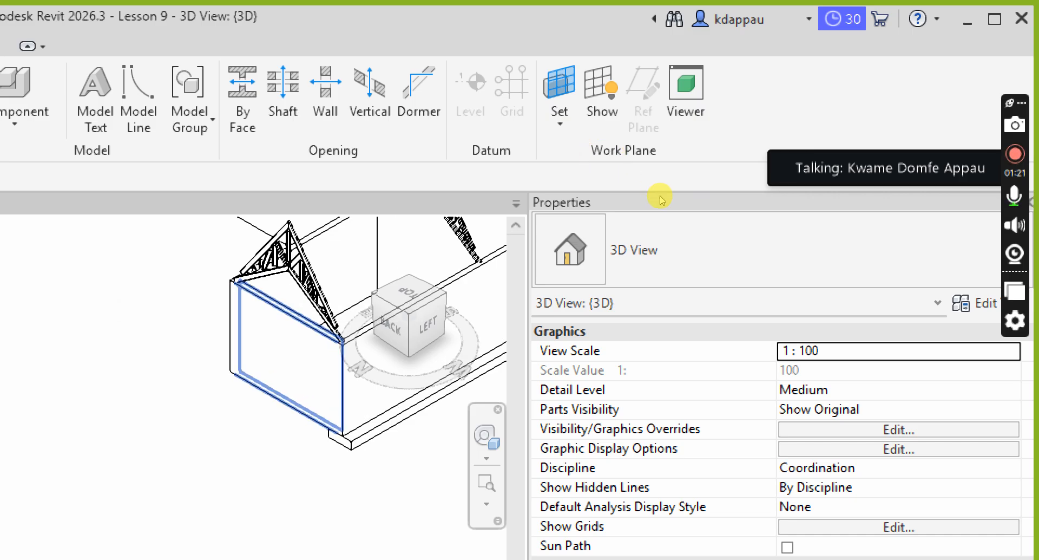
scroll(408, 462, "up", 3)
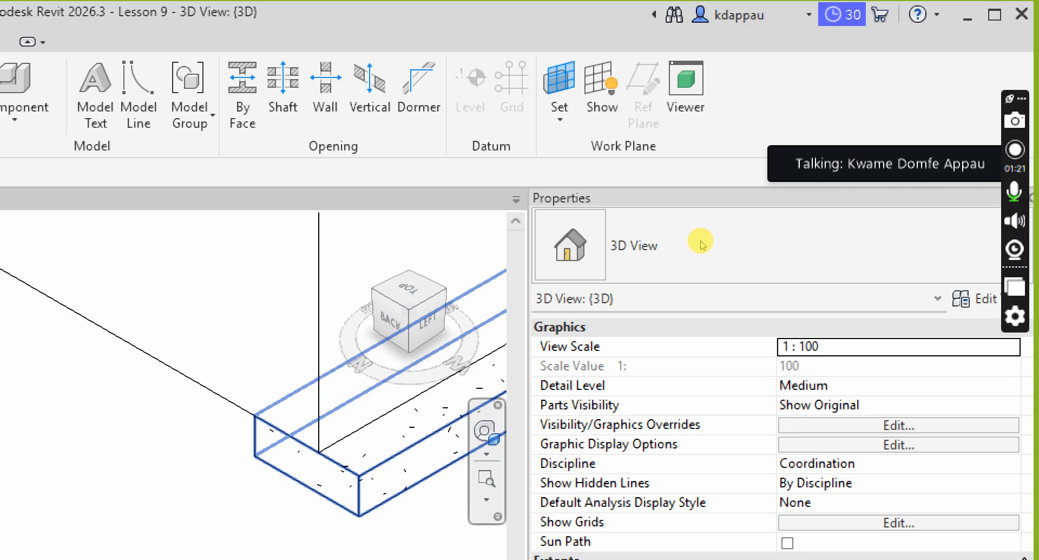
scroll(271, 456, "down", 3)
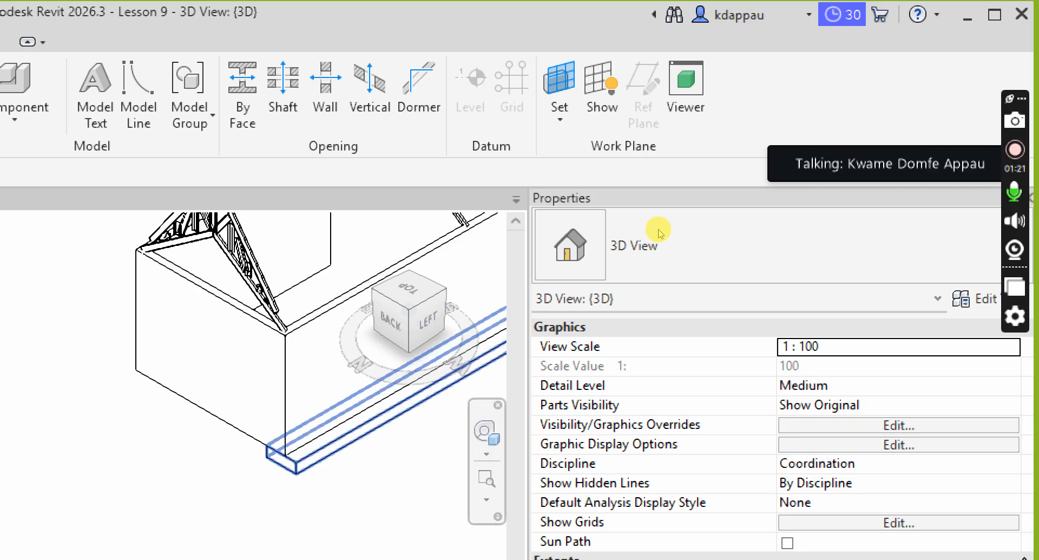
scroll(288, 458, "up", 1)
left_click(320, 450)
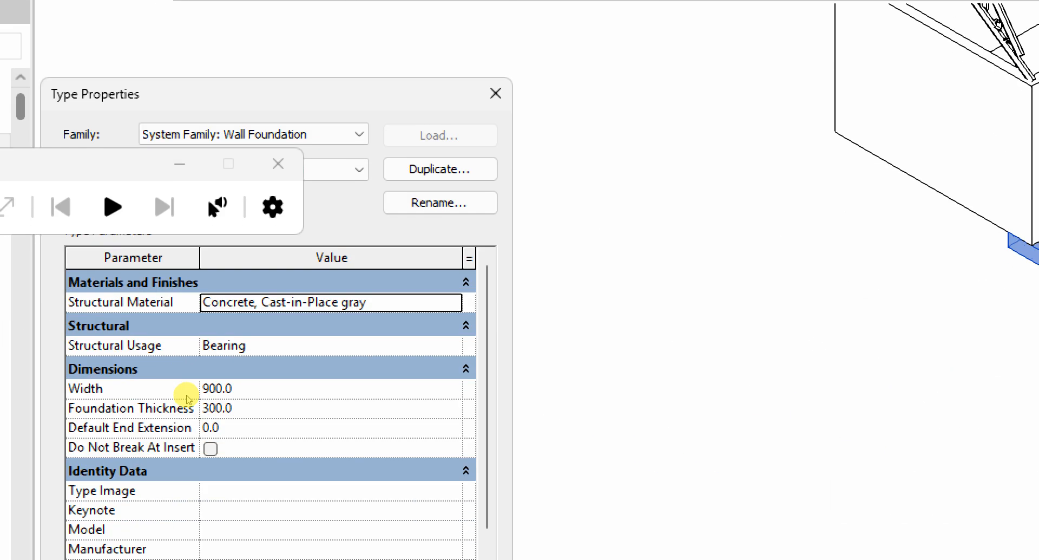
key("Tab")
key("Tab")
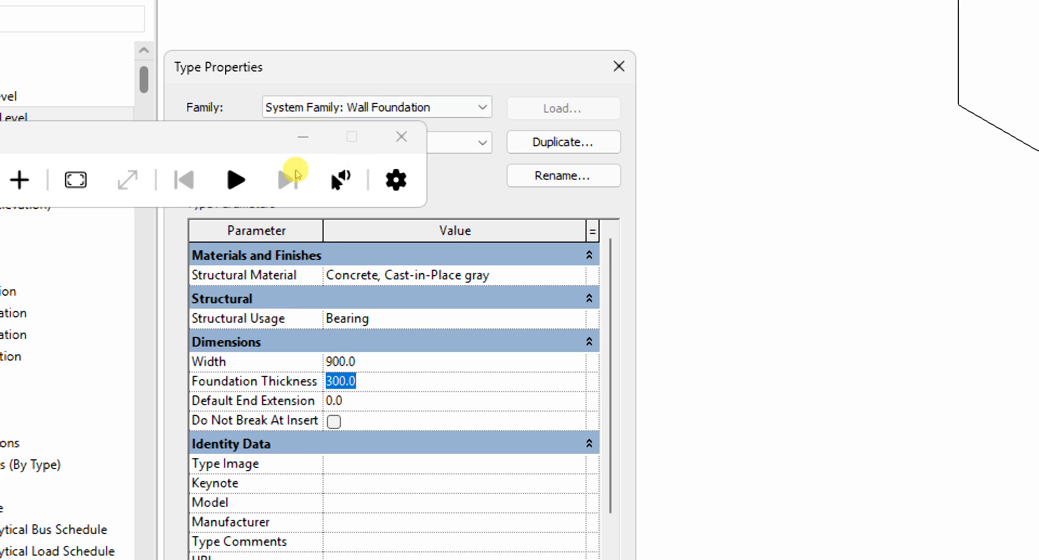
left_click(619, 66)
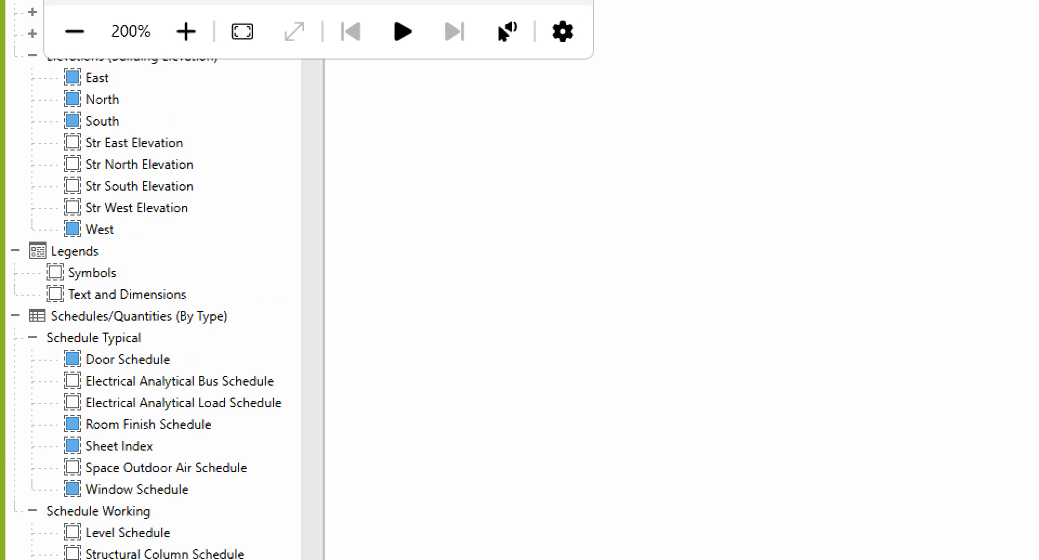
key("super+minus")
- Create similar wall foundations under the near short end wall, the two walls at the inner corner, and the far end wall of the enclosure
scroll(547, 283, "down", 3)
scroll(593, 318, "up", 5)
scroll(548, 322, "down", 3)
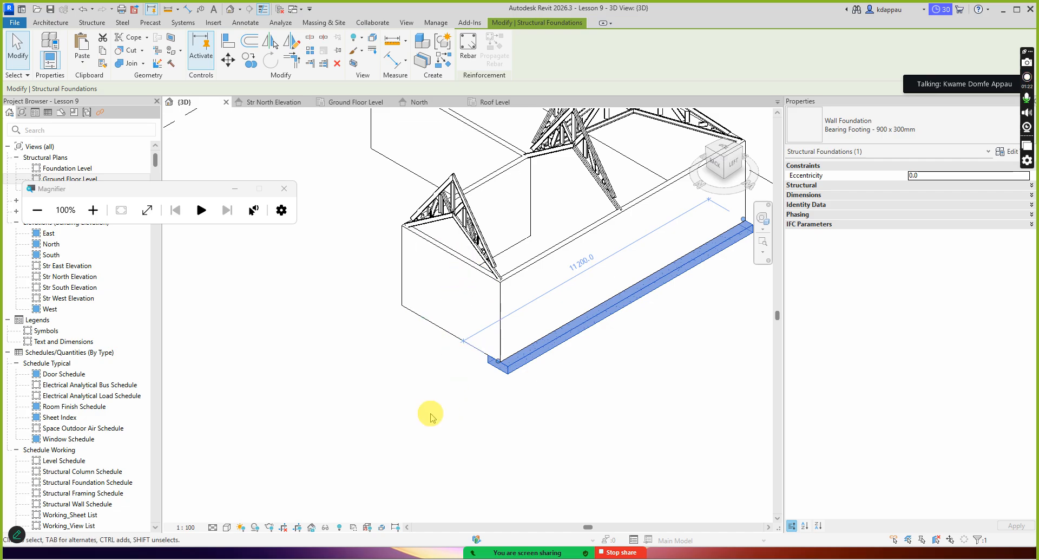
right_click(535, 361)
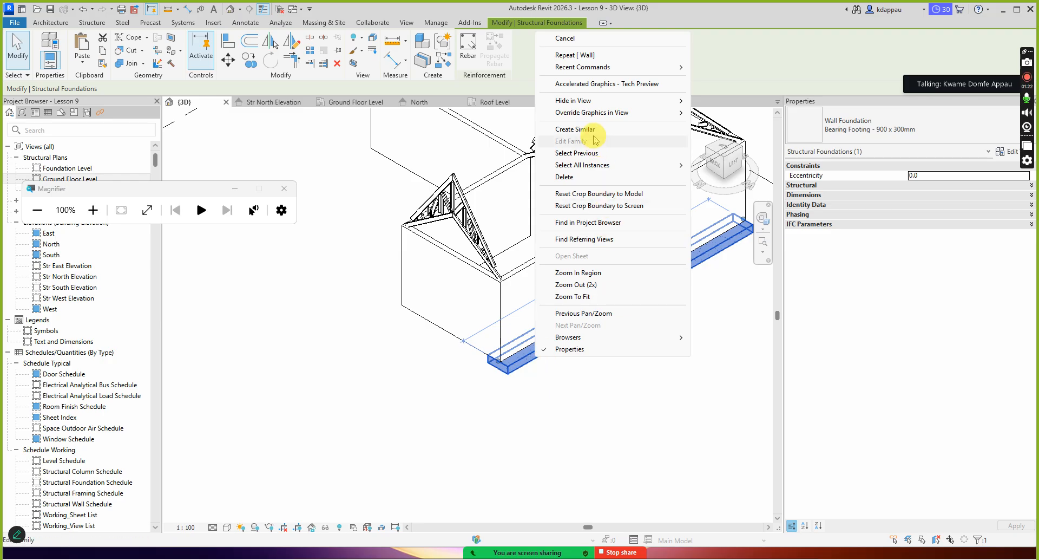
left_click(593, 130)
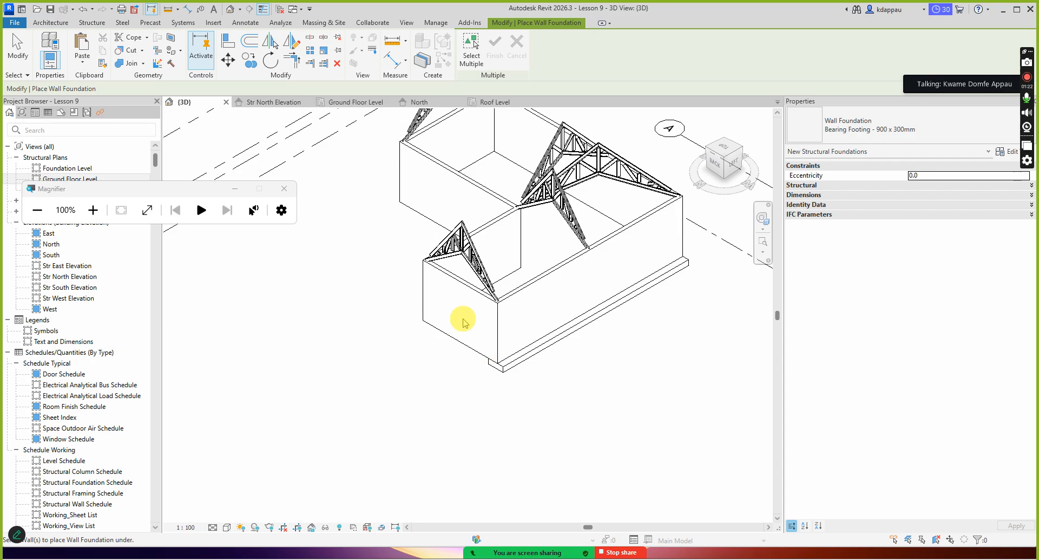
left_click(454, 344)
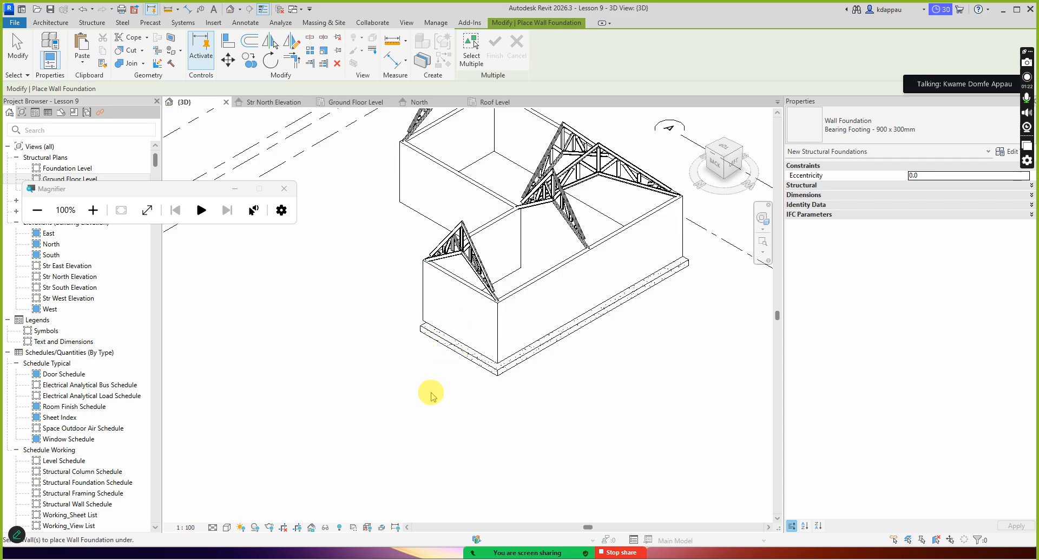
left_click(488, 233)
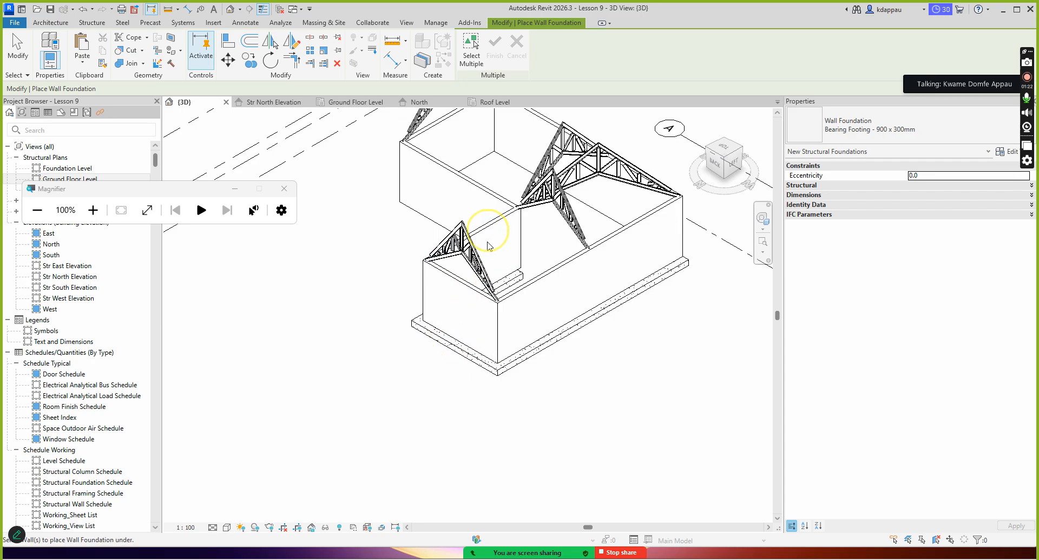
scroll(459, 392, "down", 3)
scroll(459, 254, "up", 2)
left_click(466, 253)
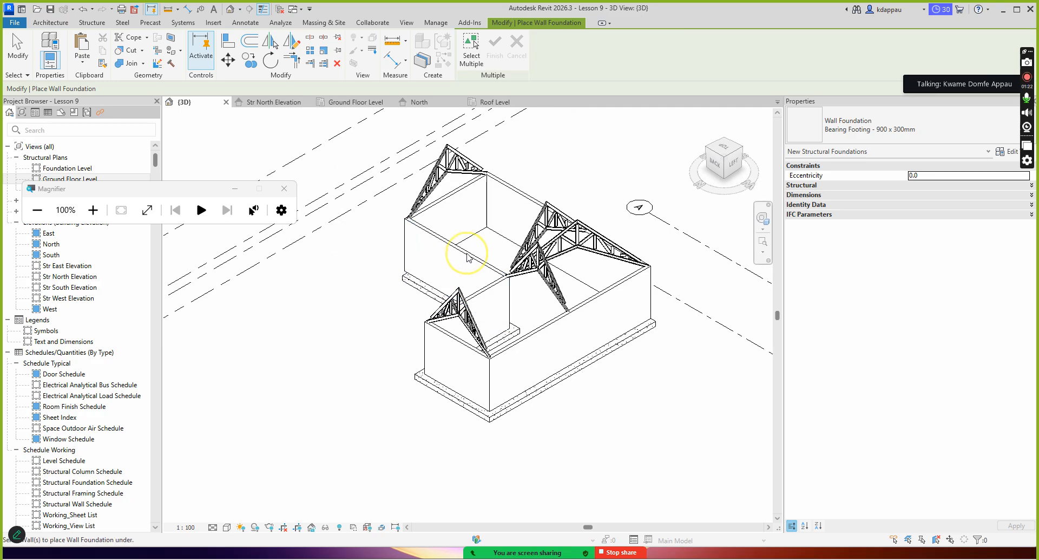
left_click(453, 189)
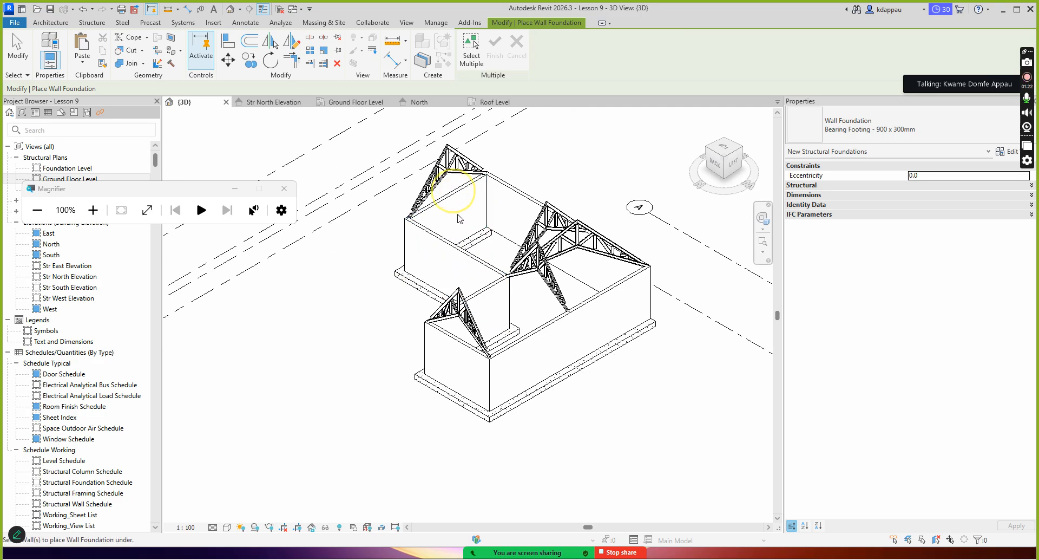
- Place a wall foundation under the enclosure's remaining rear wall by selecting multiple walls with a window around the building and finishing the selection
scroll(464, 275, "down", 2)
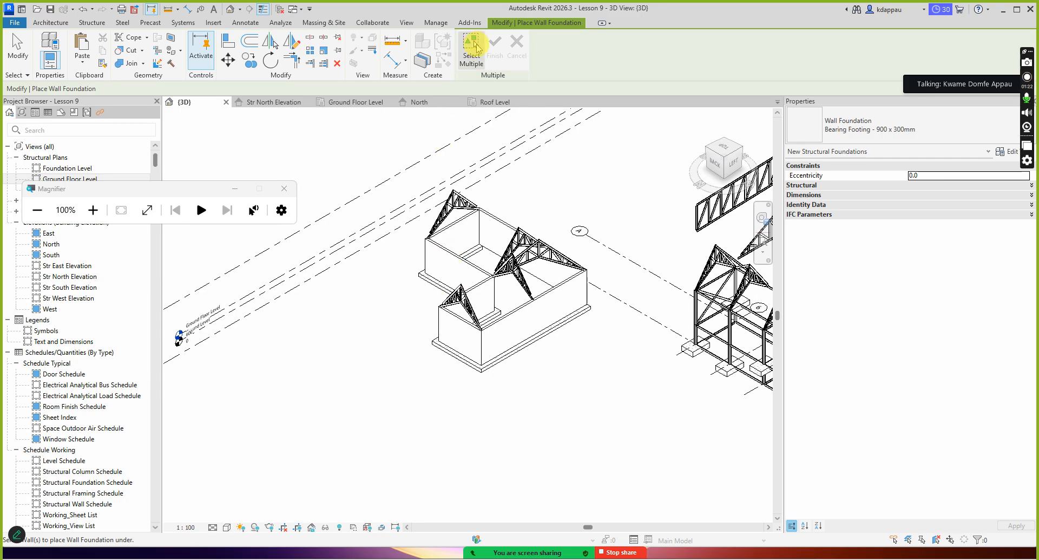
left_click(472, 44)
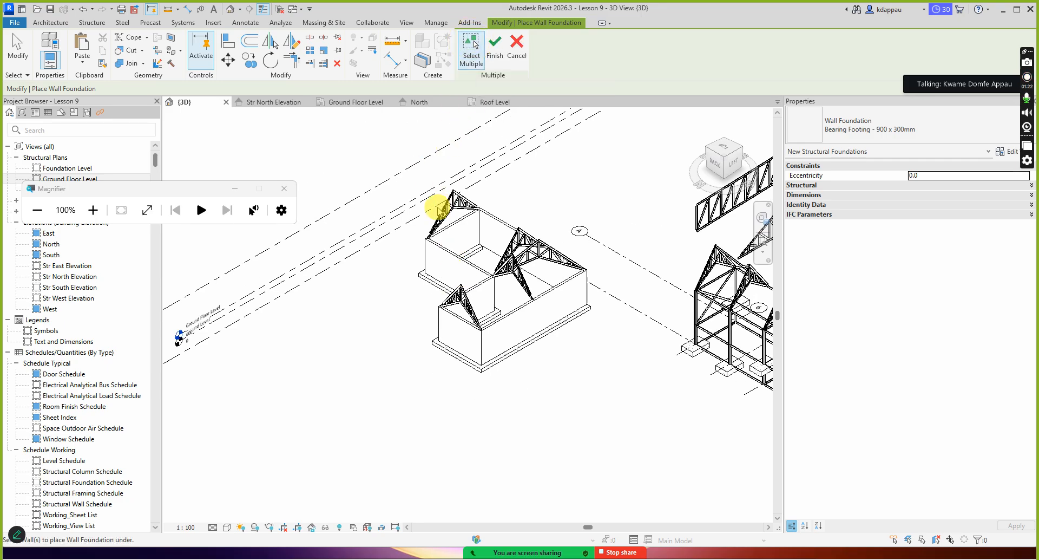
left_click_drag(369, 158, 622, 429)
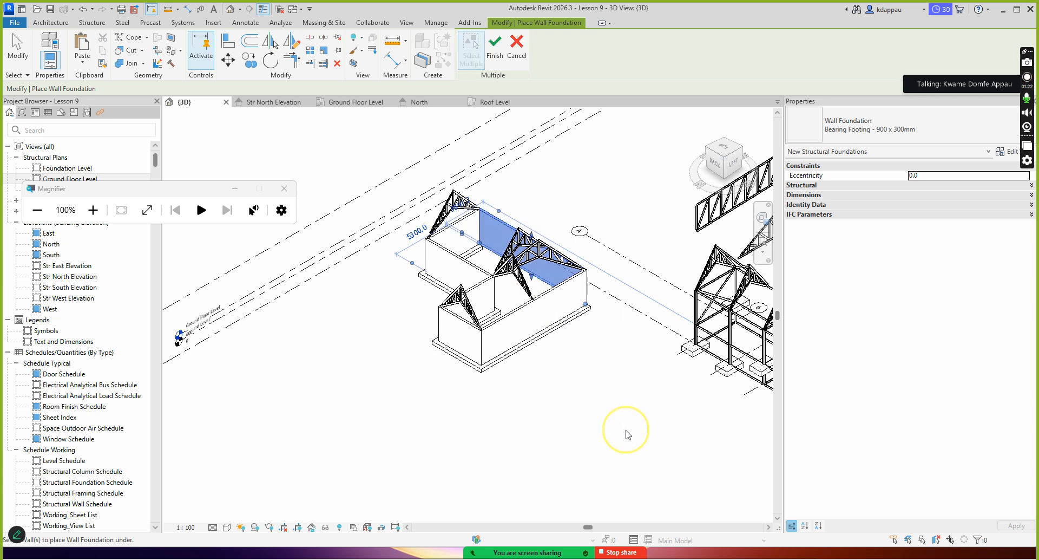
left_click(494, 47)
scroll(505, 290, "up", 2)
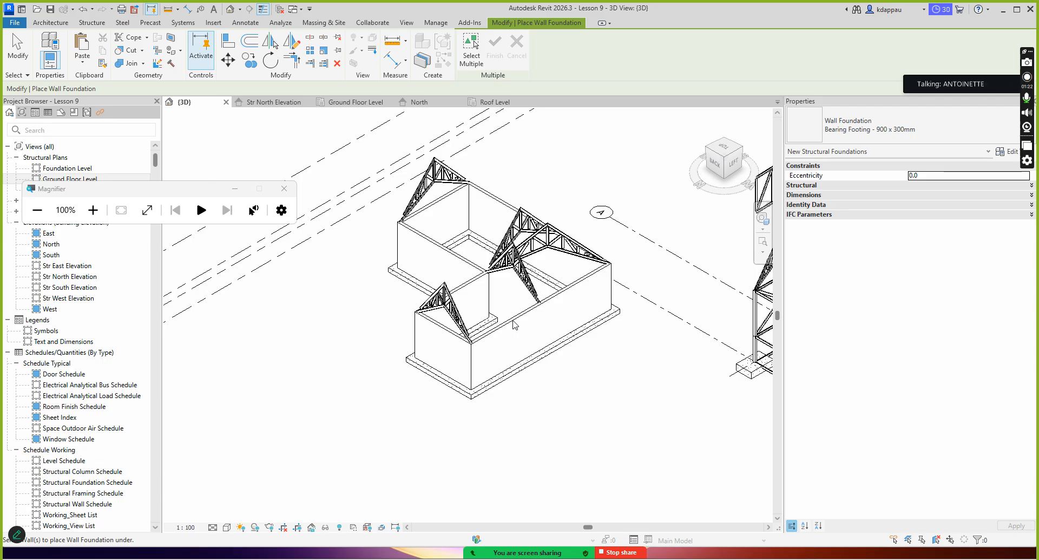
- Examine the isolated footings under the steel frame's columns up close in the 3D view
scroll(439, 362, "down", 2)
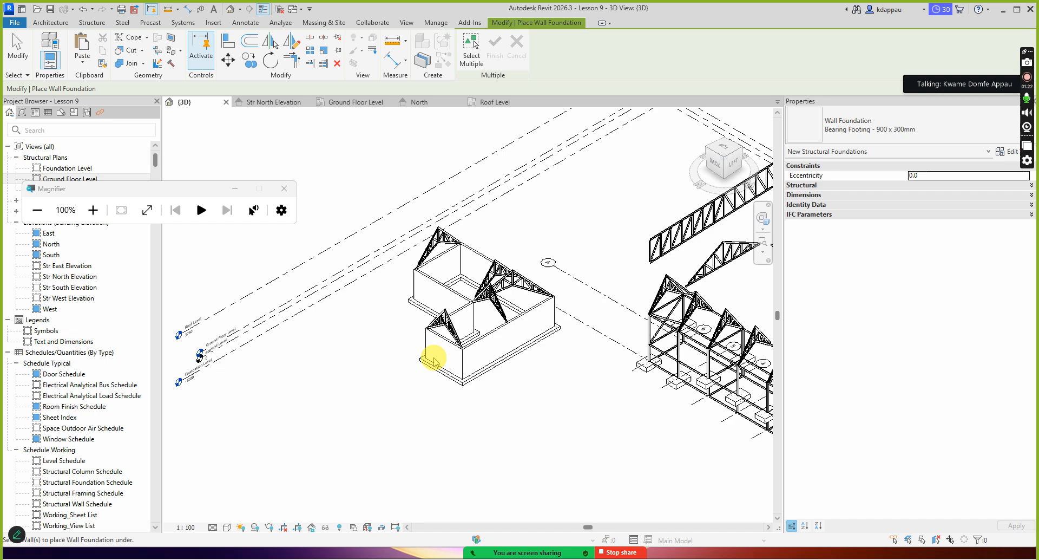
scroll(433, 359, "down", 3)
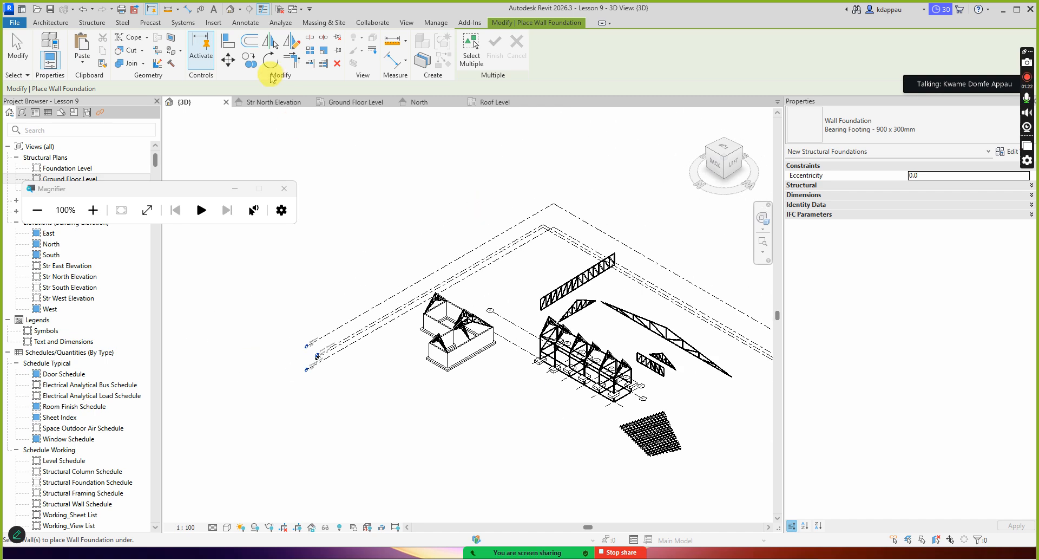
left_click(103, 24)
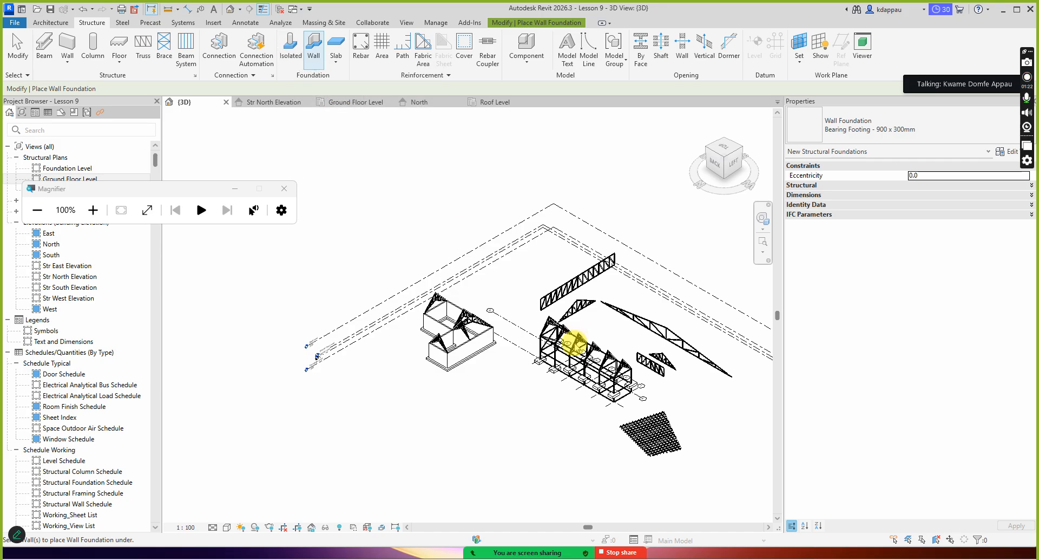
scroll(564, 360, "up", 5)
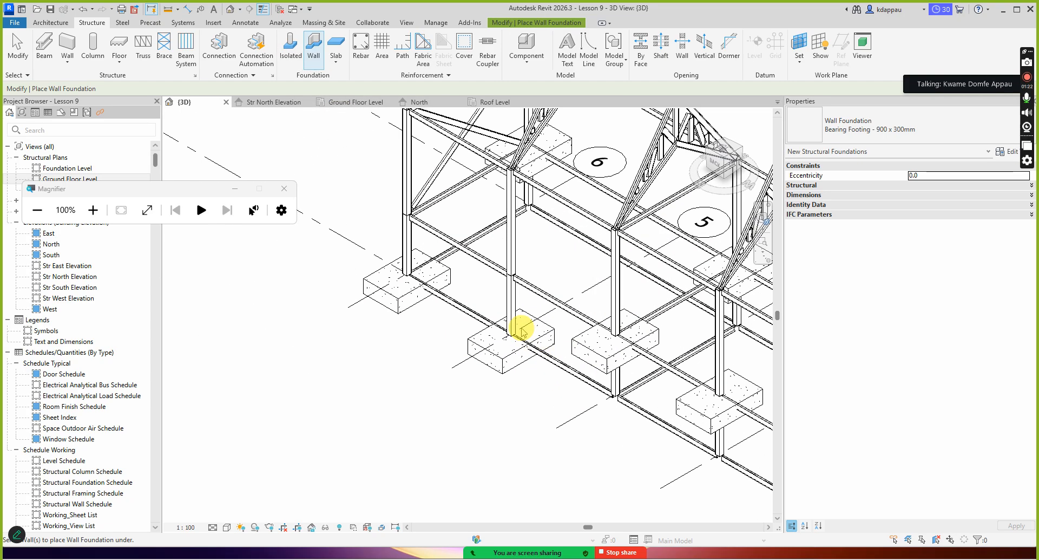
scroll(508, 308, "down", 3)
scroll(512, 322, "up", 4)
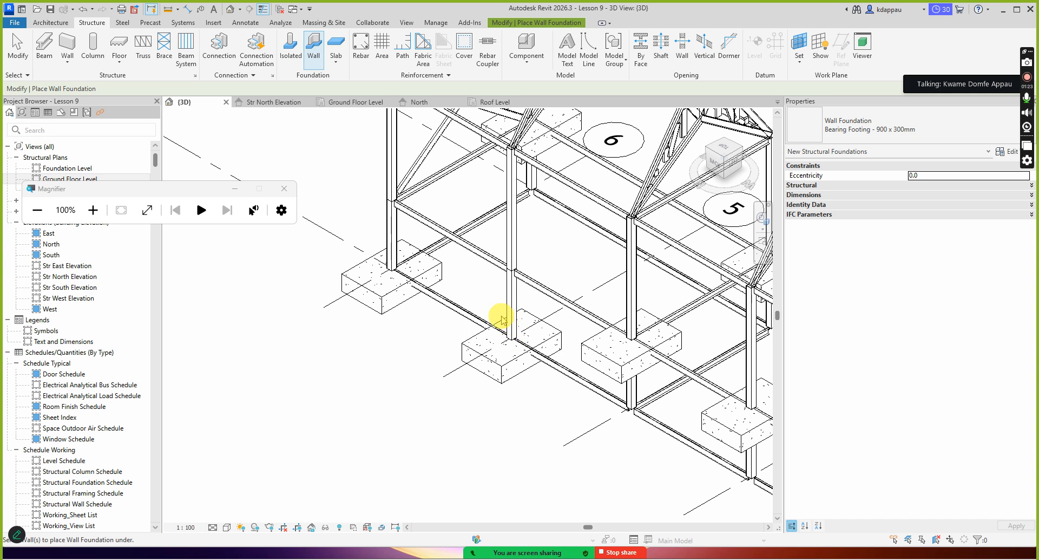
scroll(502, 319, "down", 5)
scroll(439, 303, "up", 2)
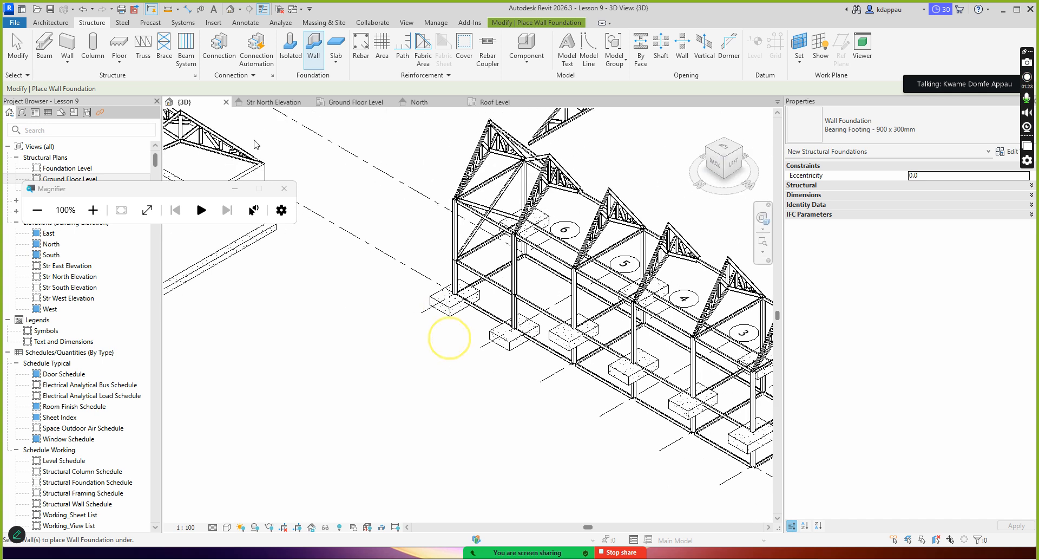
- Exit wall foundation placement and delete all rectangular isolated footings visible in the view from under the steel frame
left_click(7, 61)
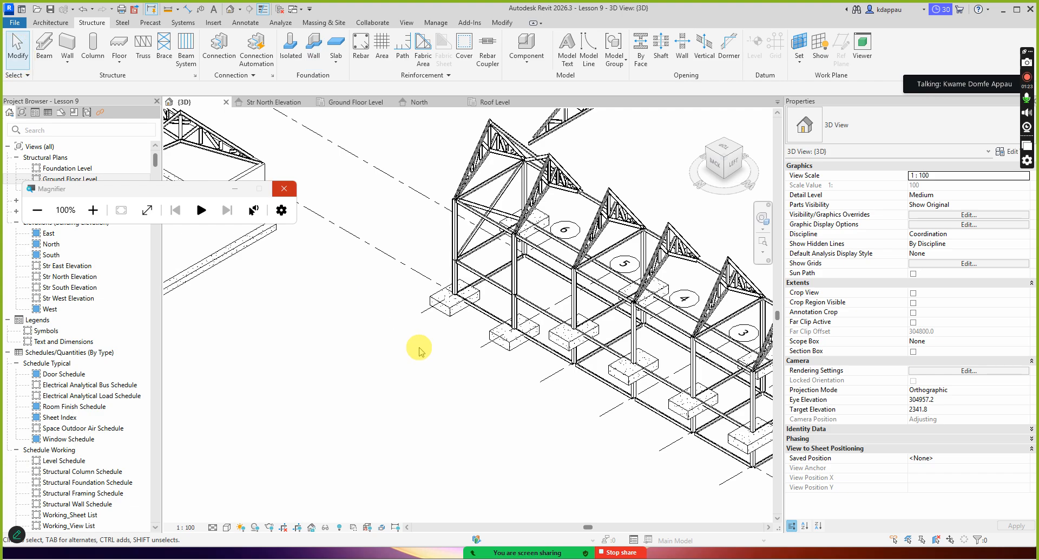
scroll(419, 347, "up", 2)
left_click(458, 303)
right_click(459, 303)
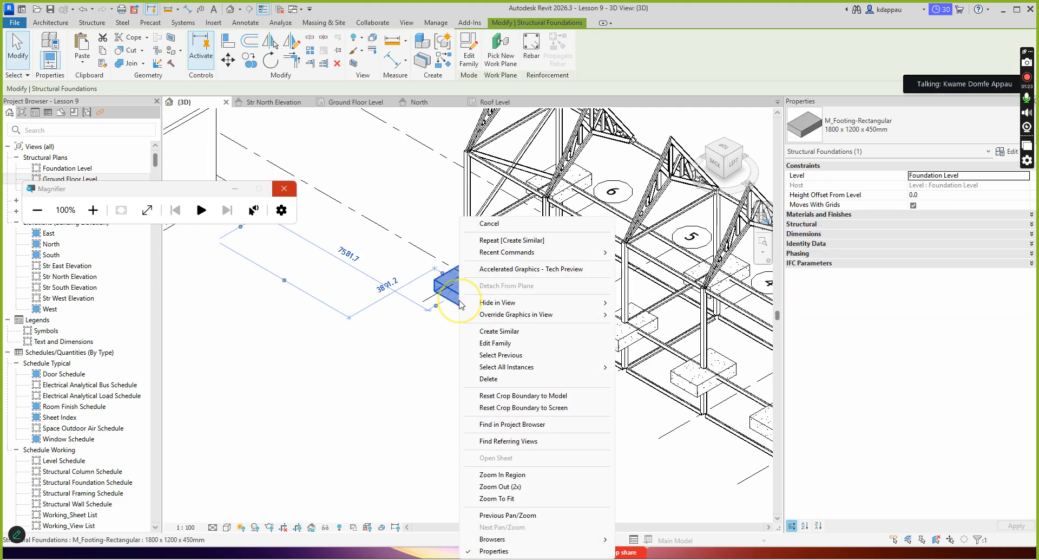
mouse_move(548, 368)
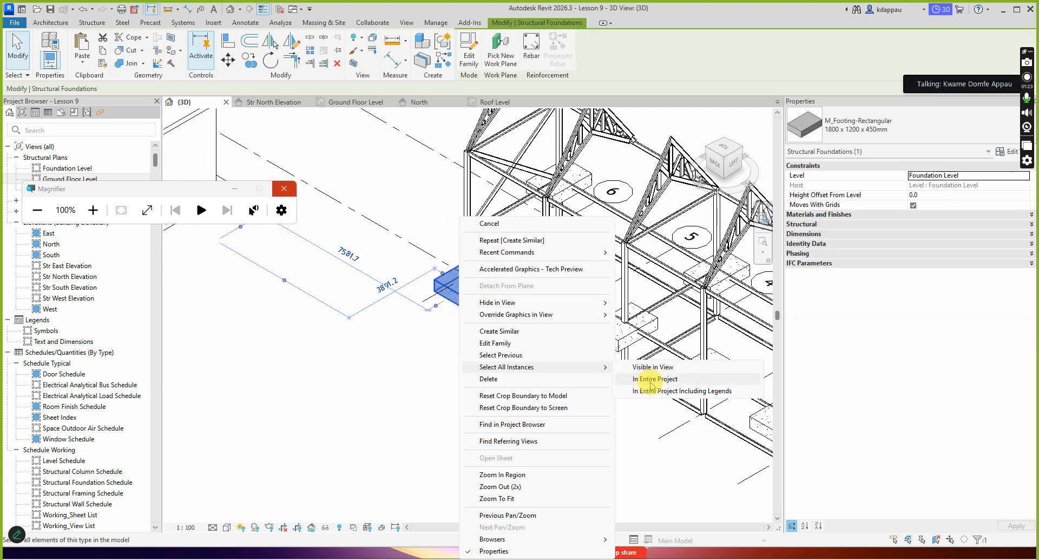
left_click(649, 370)
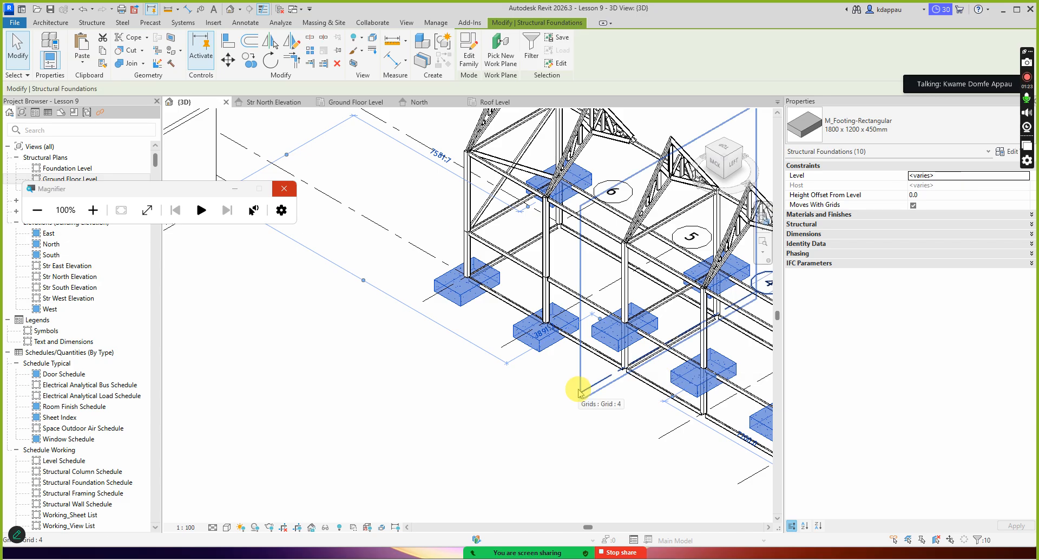
key("Delete")
scroll(479, 392, "down", 6)
scroll(636, 427, "up", 2)
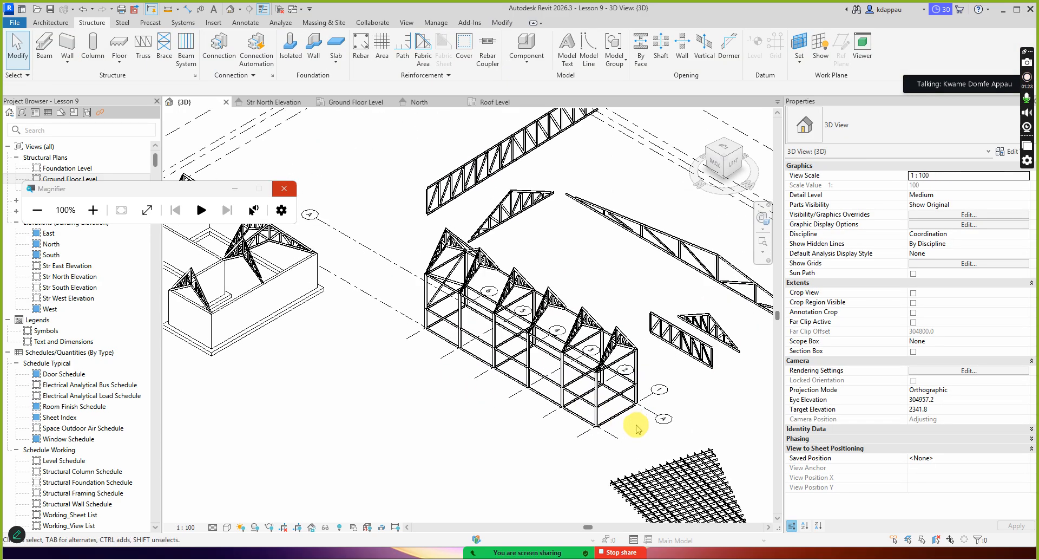
- Place two freestanding M_Footing-Rectangular 1800 x 1200 x 450mm isolated footings in the open area beside the steel frame
scroll(636, 427, "up", 2)
scroll(628, 419, "up", 5)
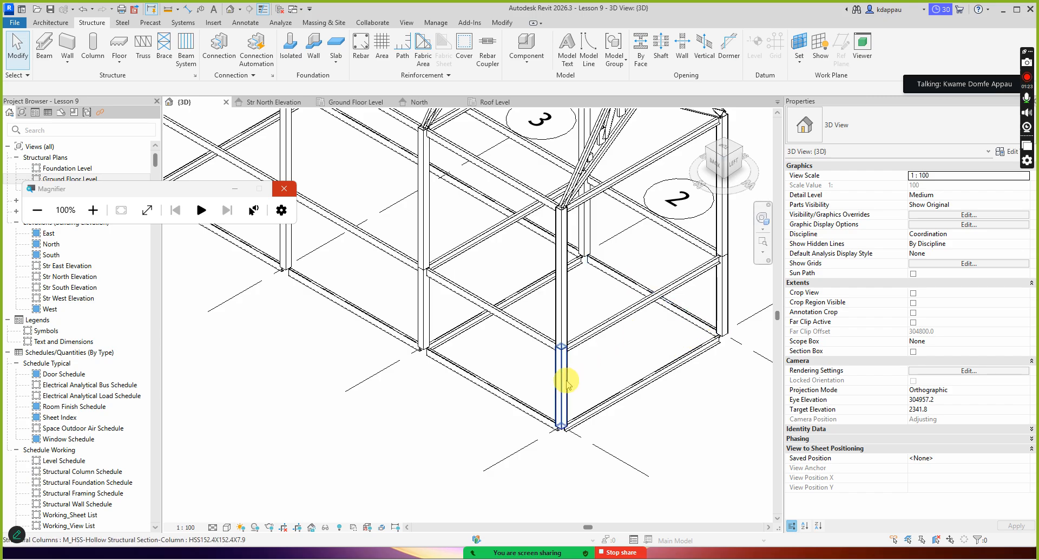
scroll(336, 286, "down", 3)
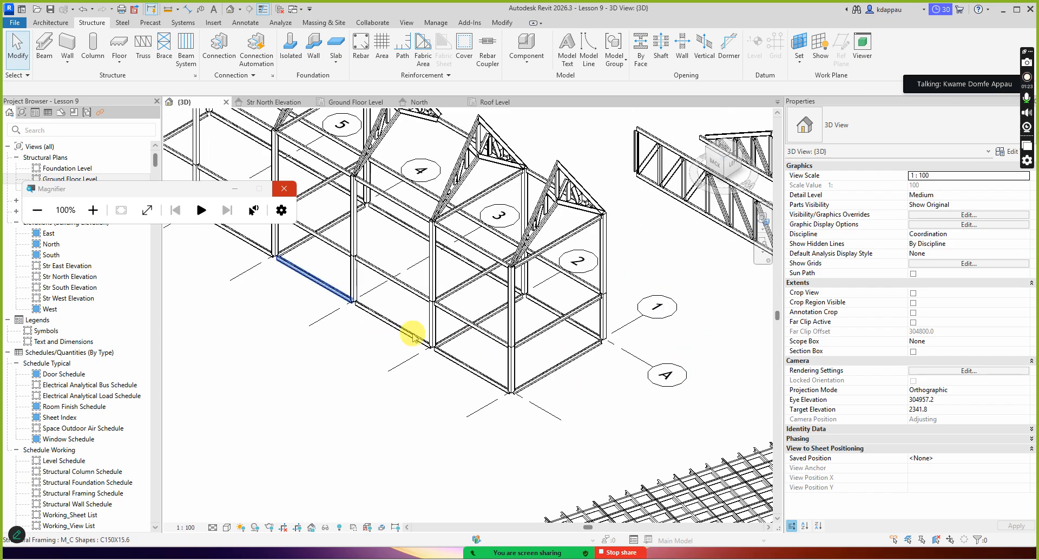
scroll(408, 330, "down", 3)
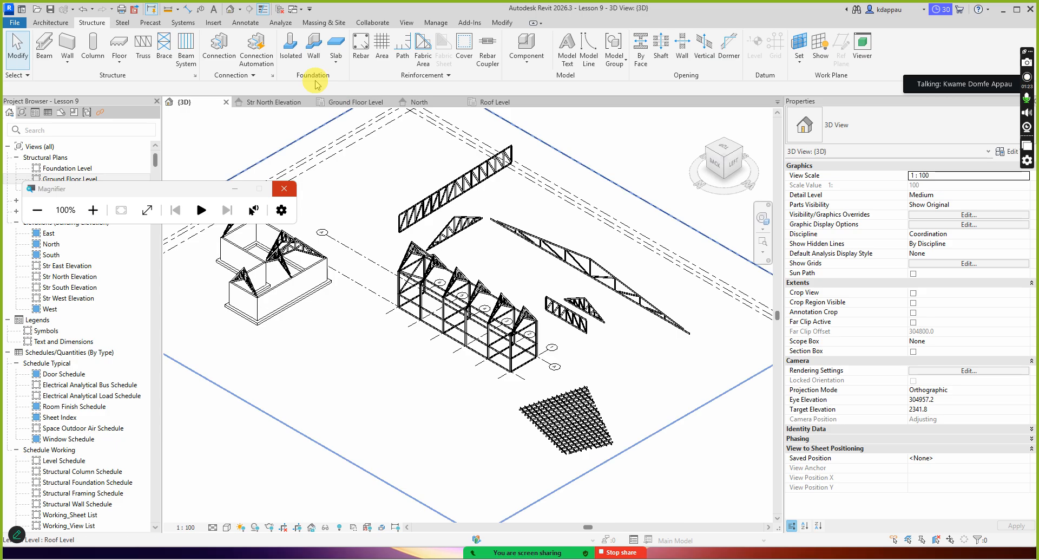
left_click(289, 46)
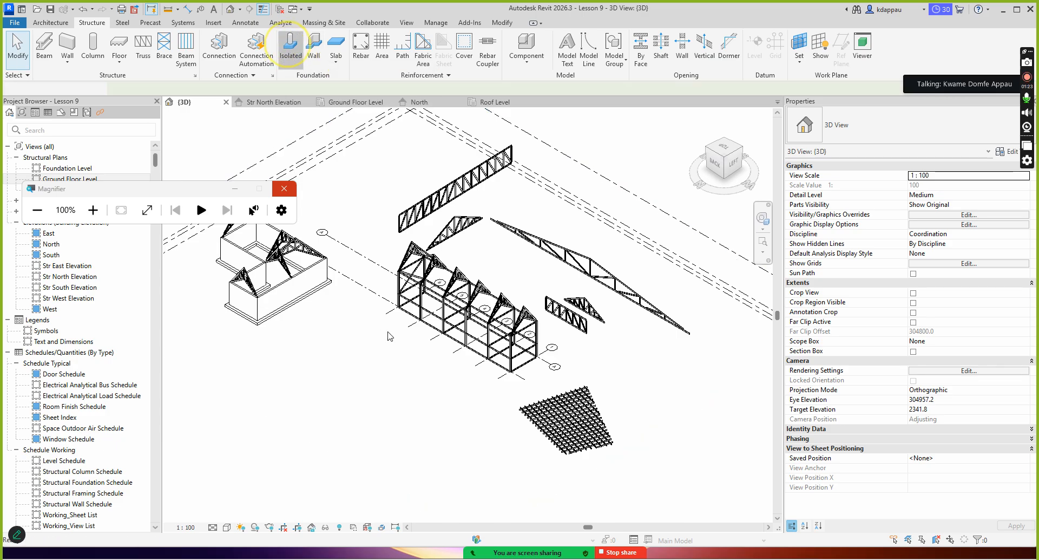
scroll(387, 332, "up", 2)
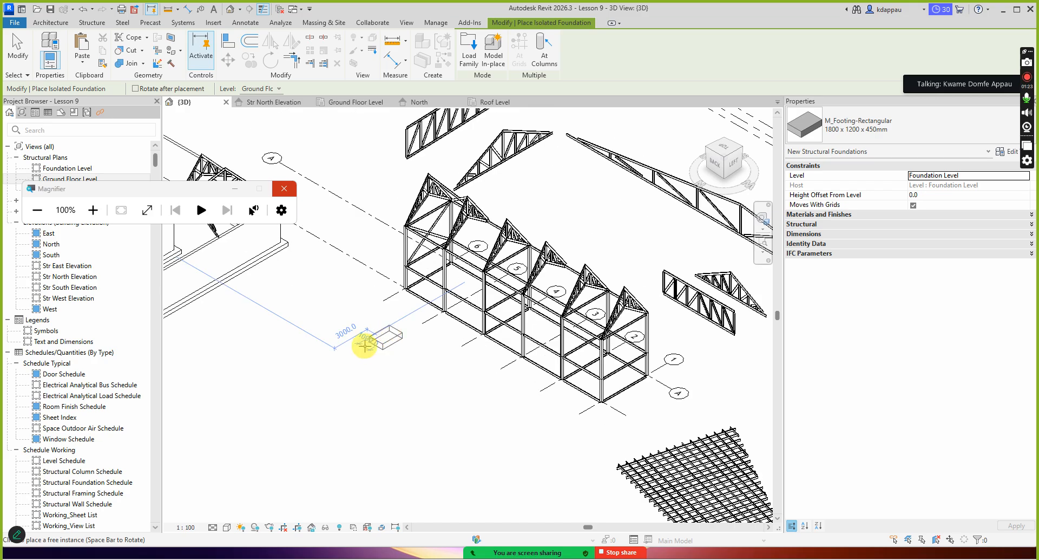
left_click(325, 347)
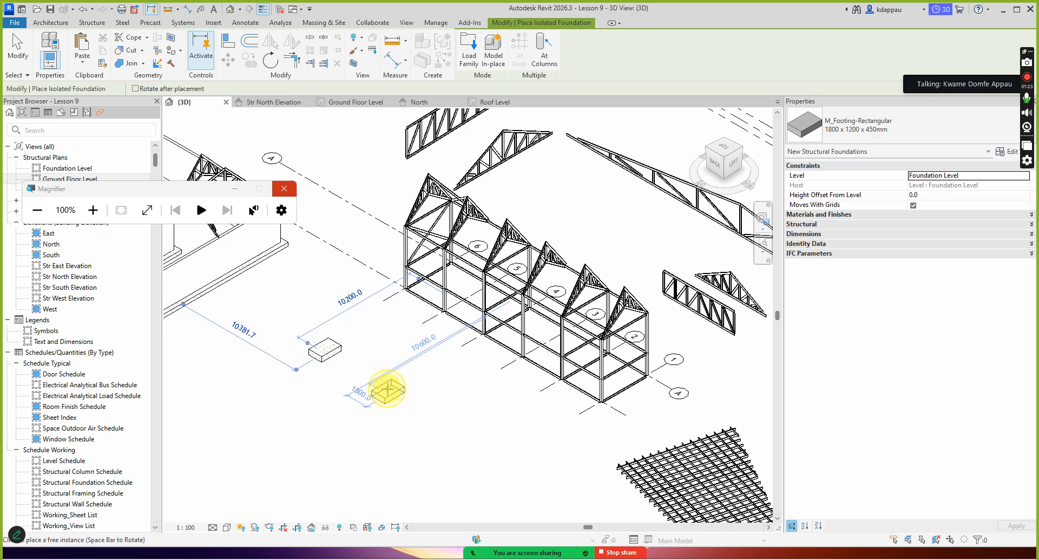
left_click(389, 390)
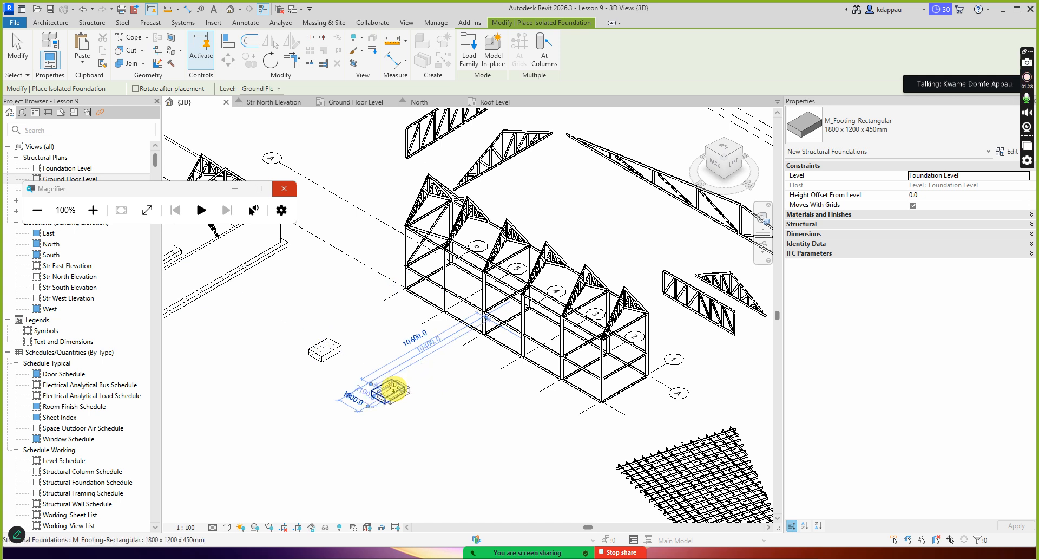
left_click(327, 349)
scroll(328, 349, "up", 2)
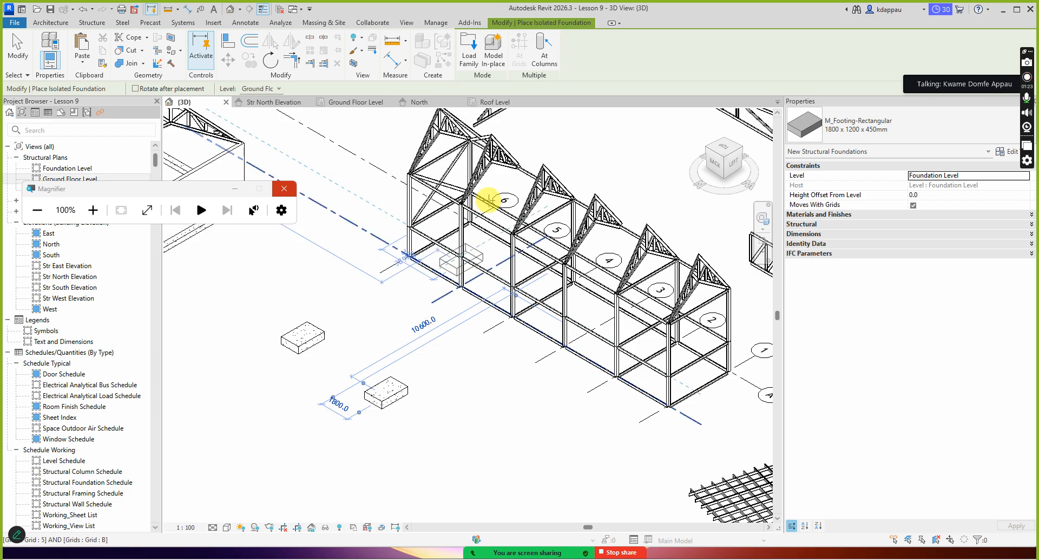
- Place an isolated footing at the steel frame's far corner column using At Columns with the level set to Foundation Level
left_click(542, 49)
scroll(426, 268, "up", 3)
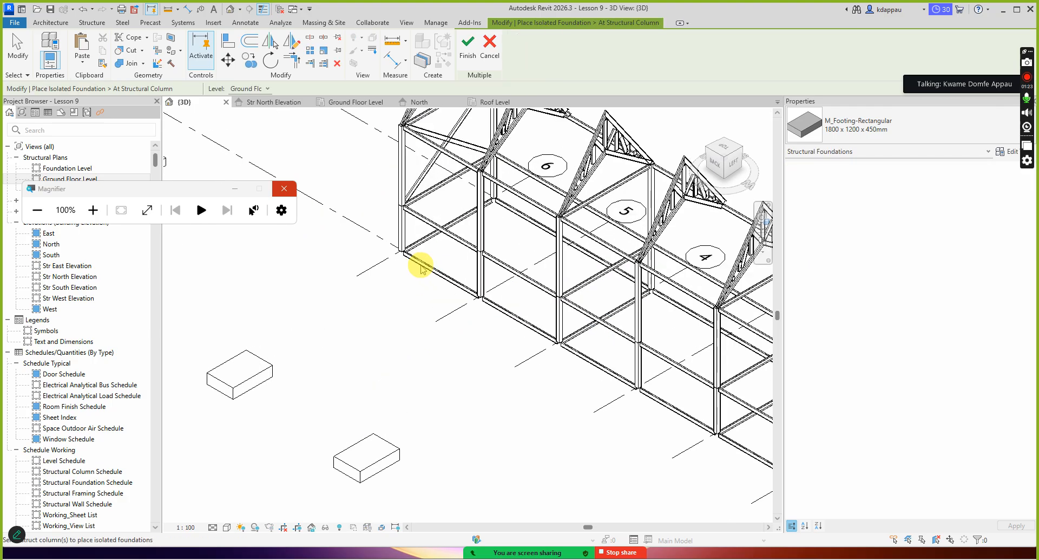
left_click(399, 224)
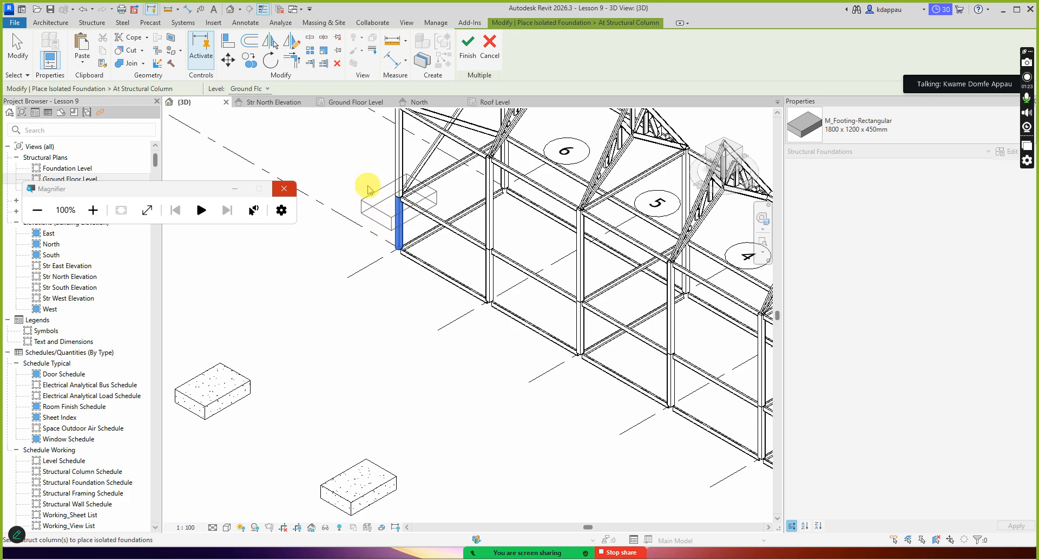
left_click(252, 90)
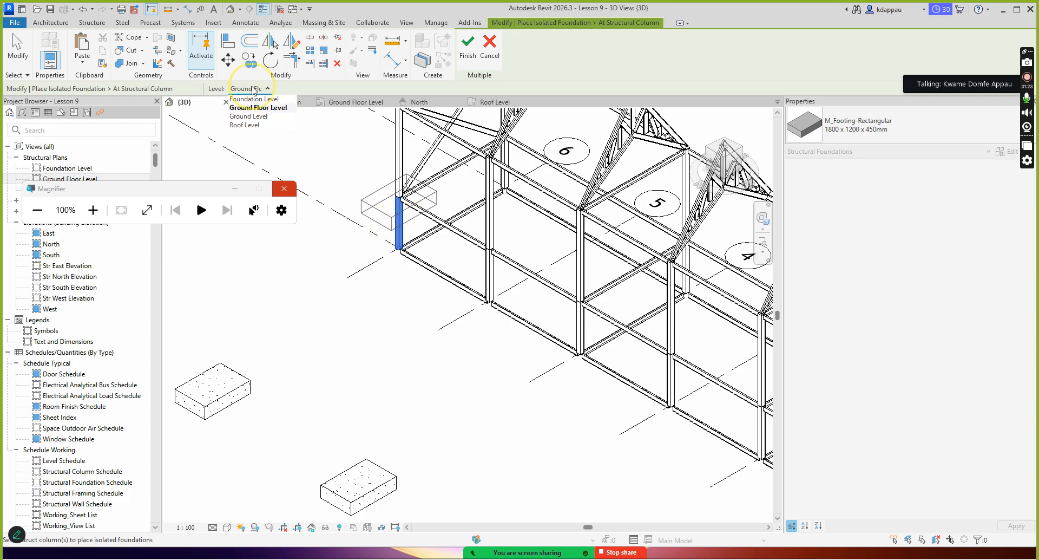
left_click(255, 102)
left_click(398, 247)
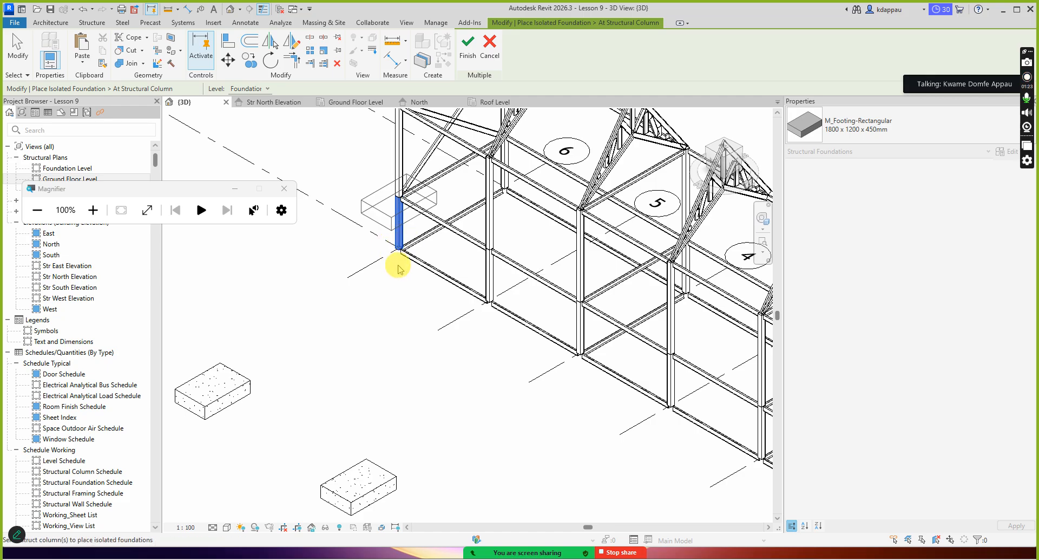
left_click(488, 288)
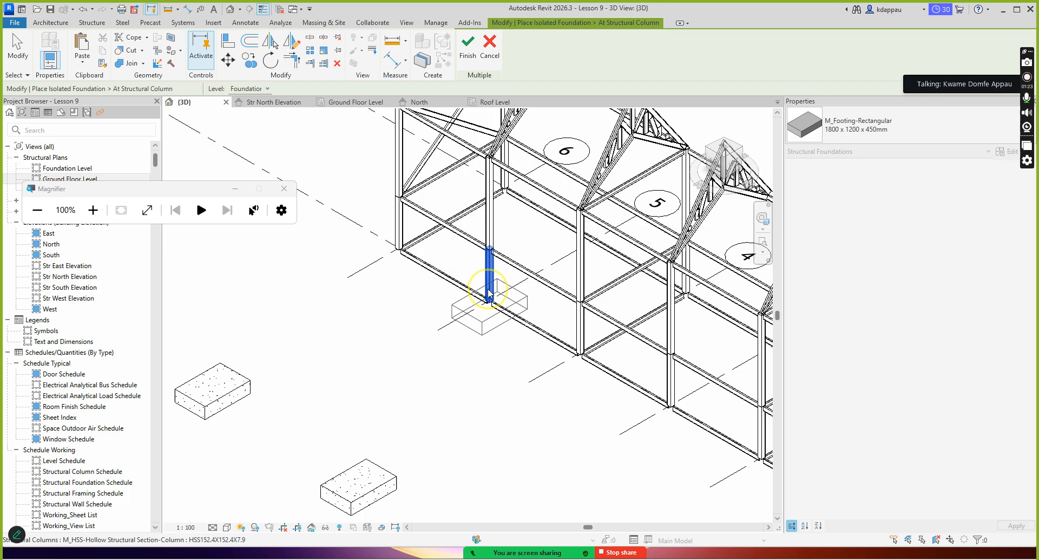
left_click(399, 241)
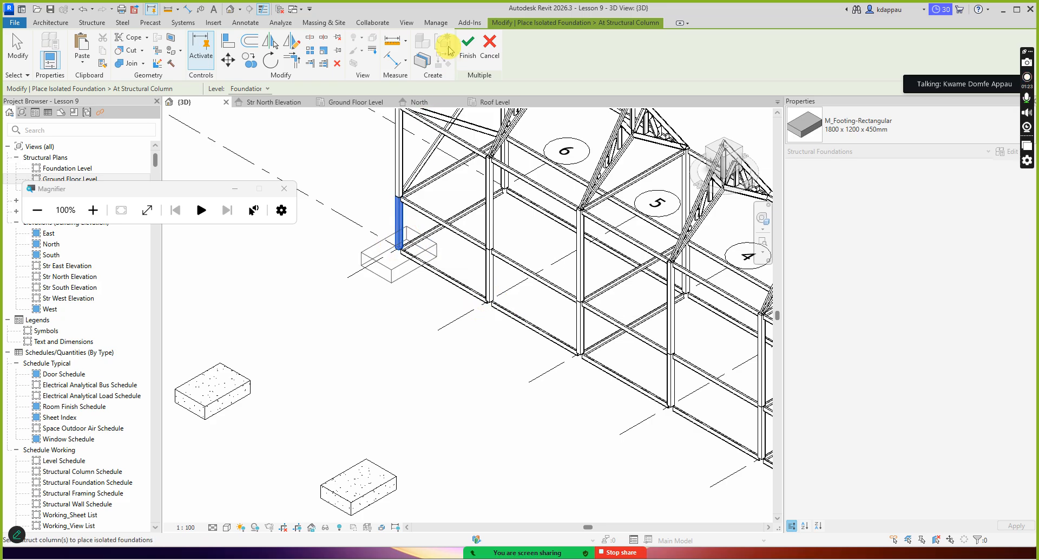
left_click(467, 46)
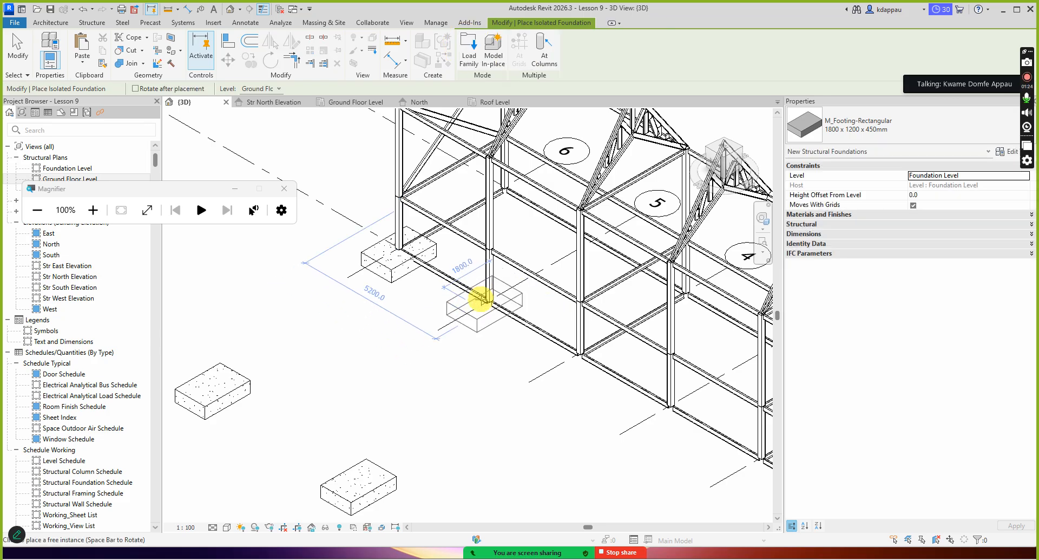
- Place an isolated footing at the column next to the corner one using At Columns on Foundation Level, and exit the command
left_click(542, 55)
scroll(499, 250, "up", 1)
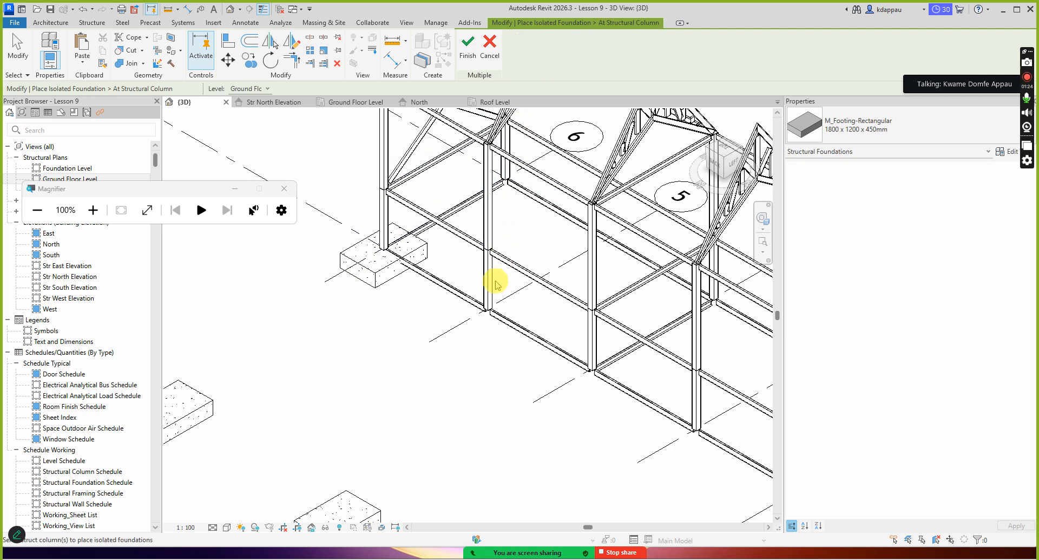
left_click(490, 279)
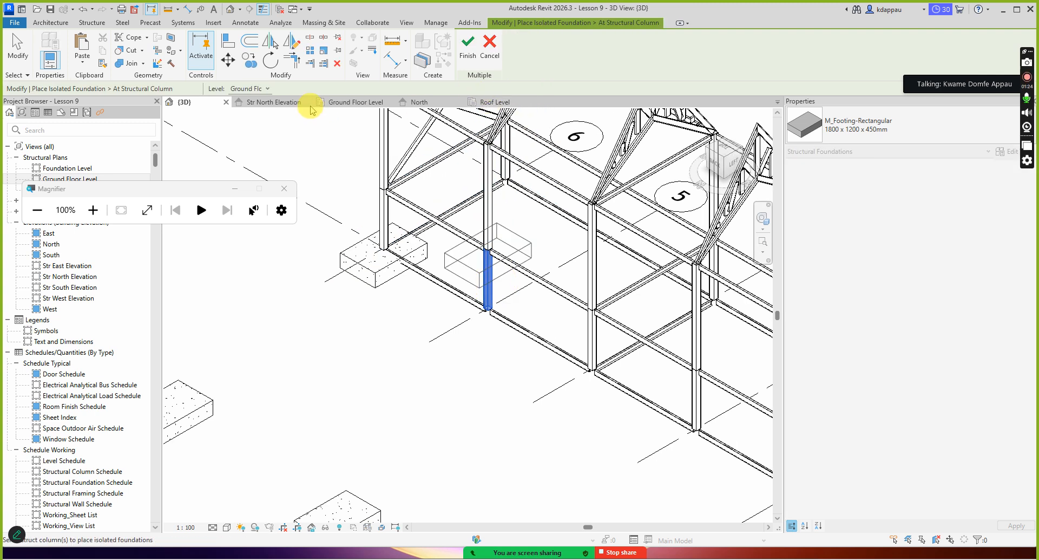
left_click(246, 89)
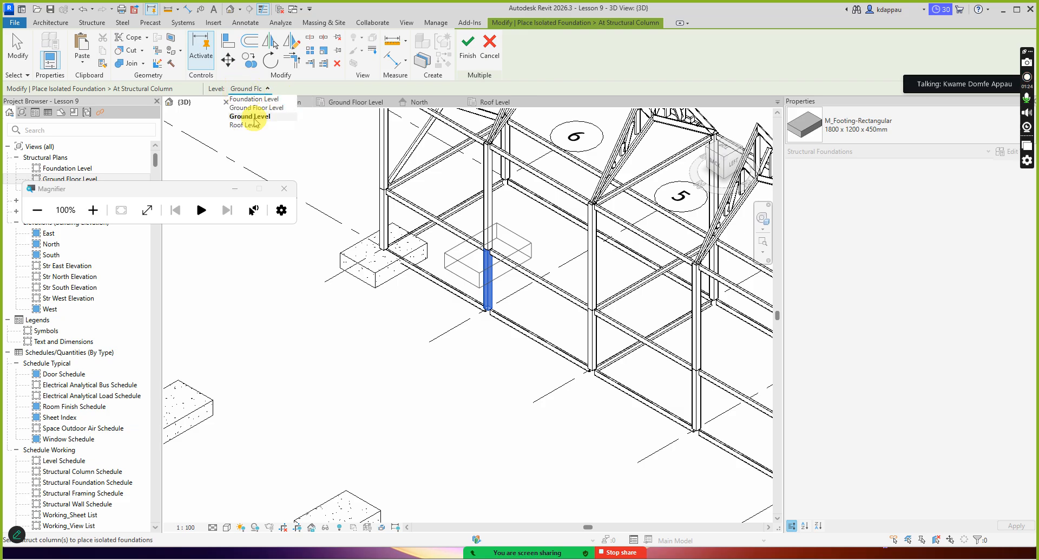
left_click(254, 98)
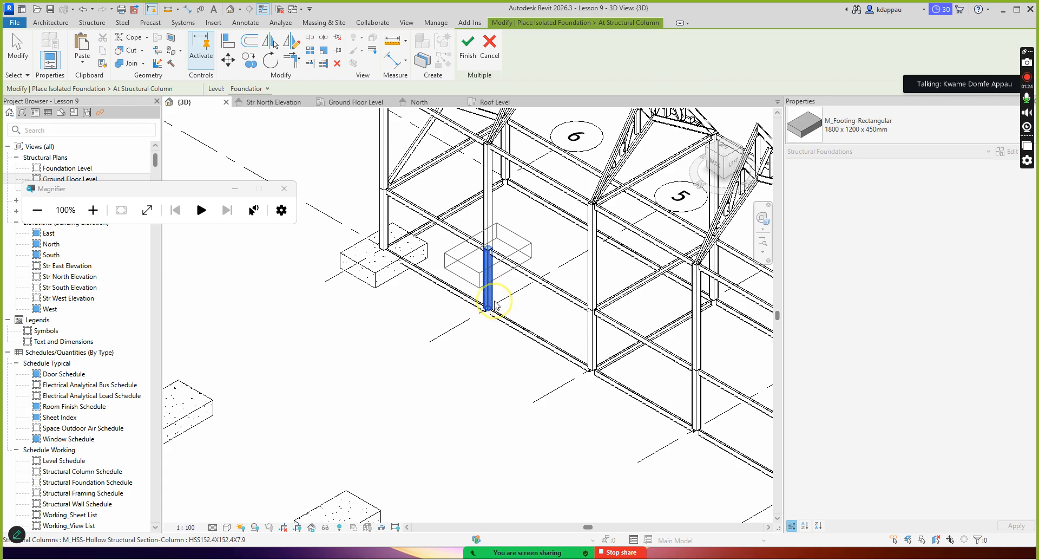
left_click(484, 301)
left_click(467, 46)
right_click(471, 263)
left_click(487, 270)
- Select the footing under the frame's second column and inspect its position beneath the column
scroll(476, 346, "up", 3)
left_click(478, 341)
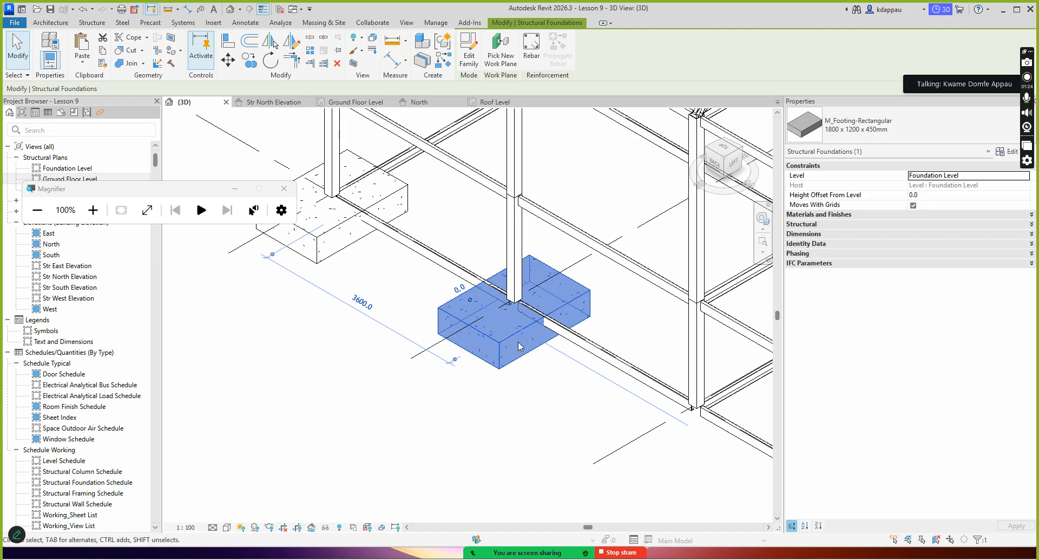
left_click(502, 352)
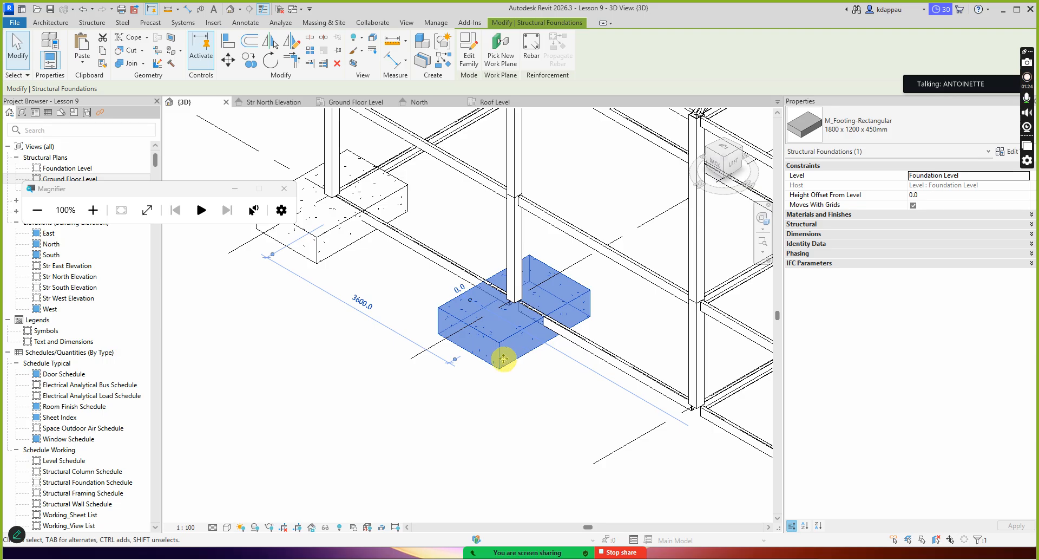
left_click(474, 375)
left_click(474, 374)
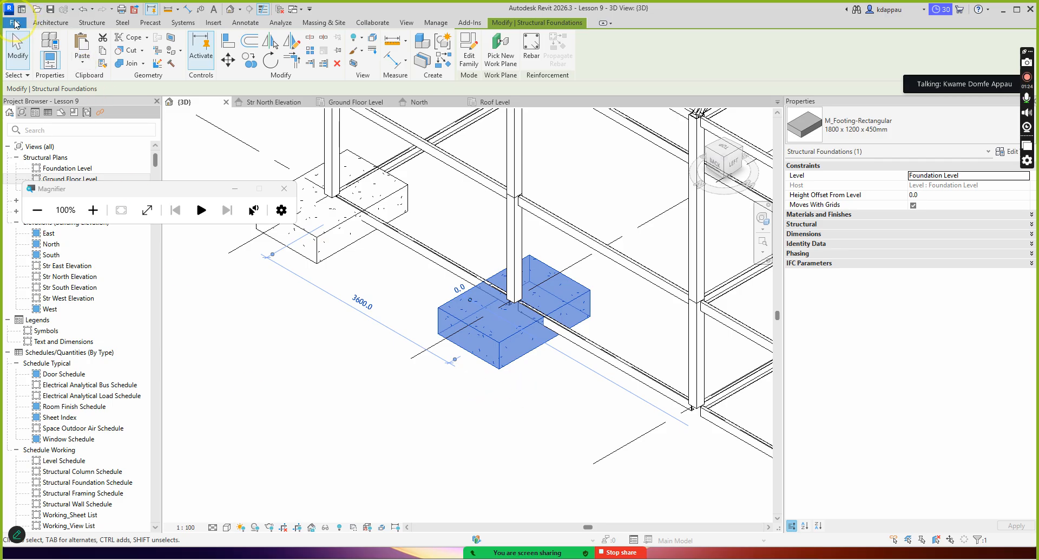
- Open the recent project Lesson 6.rvt
left_click(15, 22)
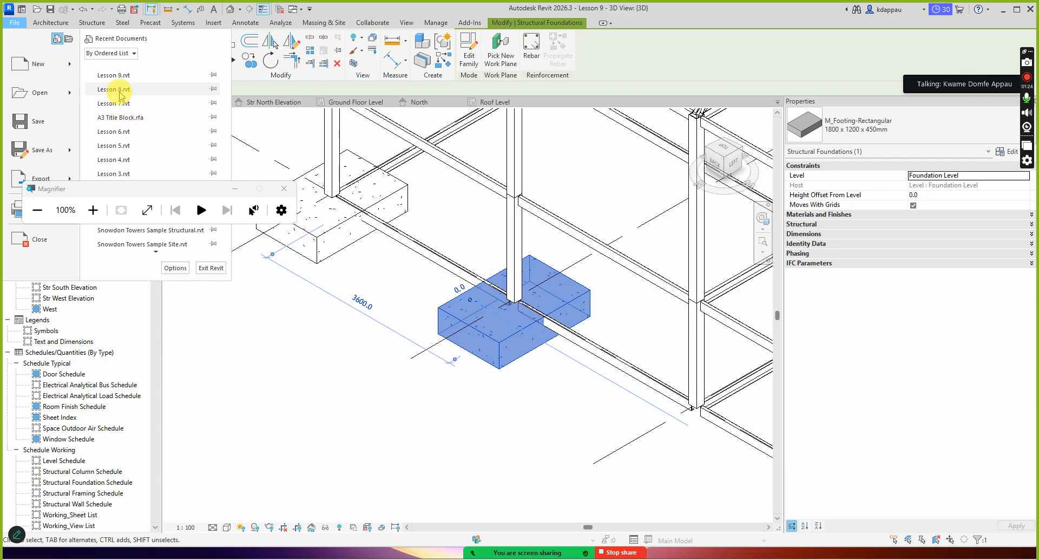
scroll(125, 116, "down", 1)
key("Escape")
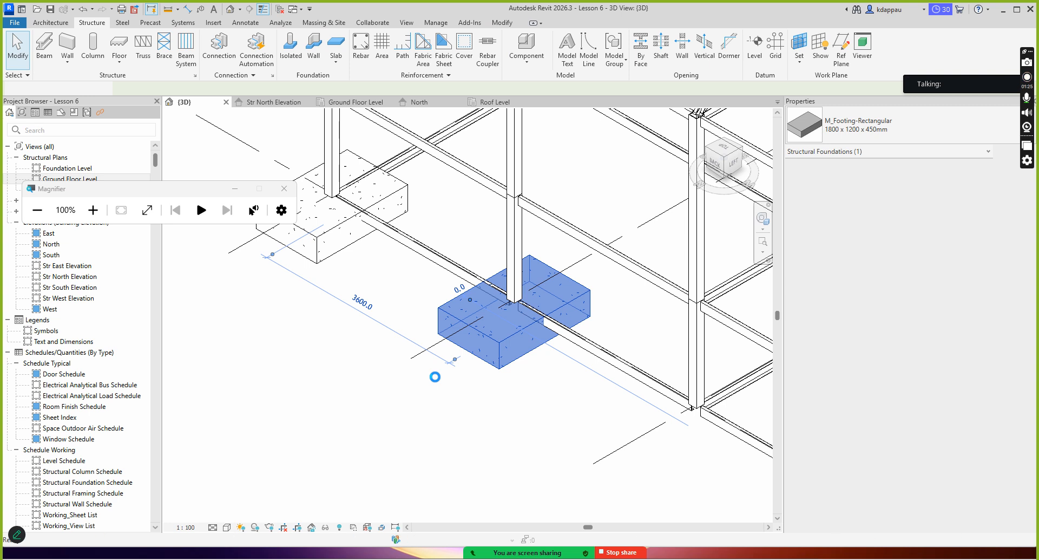
left_click(437, 382)
- Examine the walls, rooms and green gable roof of the Lesson 6 building in the 3D view
scroll(446, 323, "up", 2)
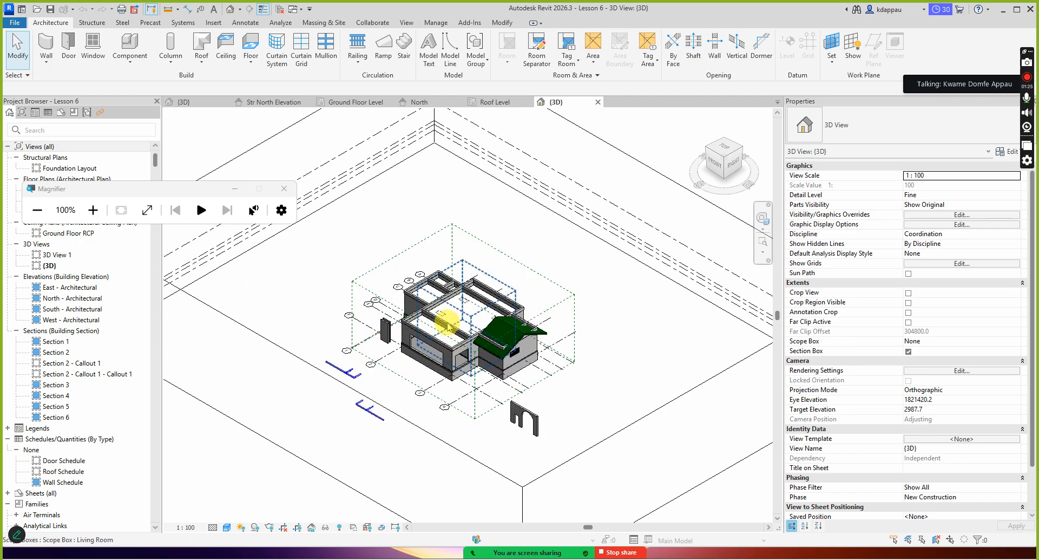
scroll(465, 359, "up", 1)
scroll(490, 390, "up", 1)
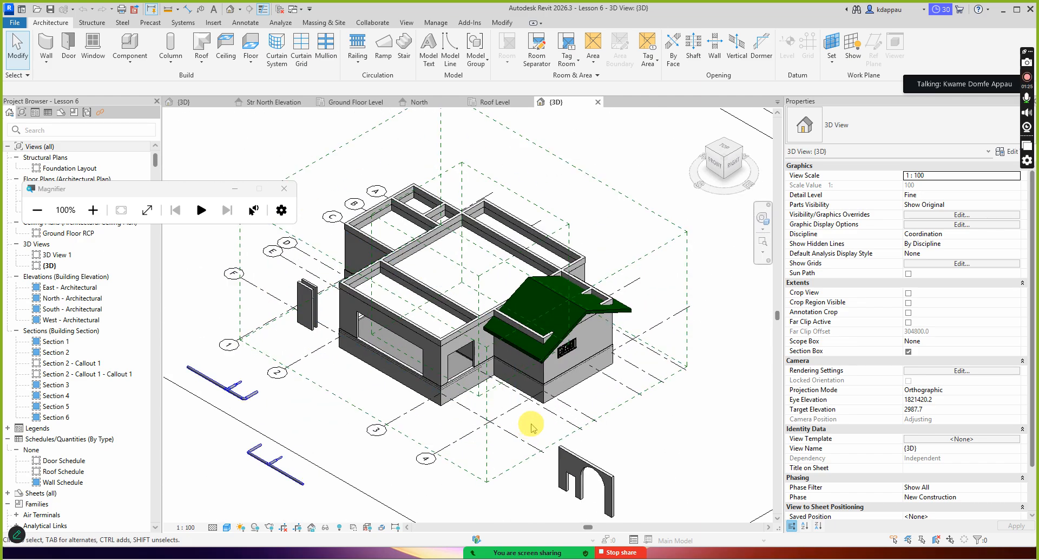
scroll(531, 421, "up", 1)
scroll(531, 413, "up", 1)
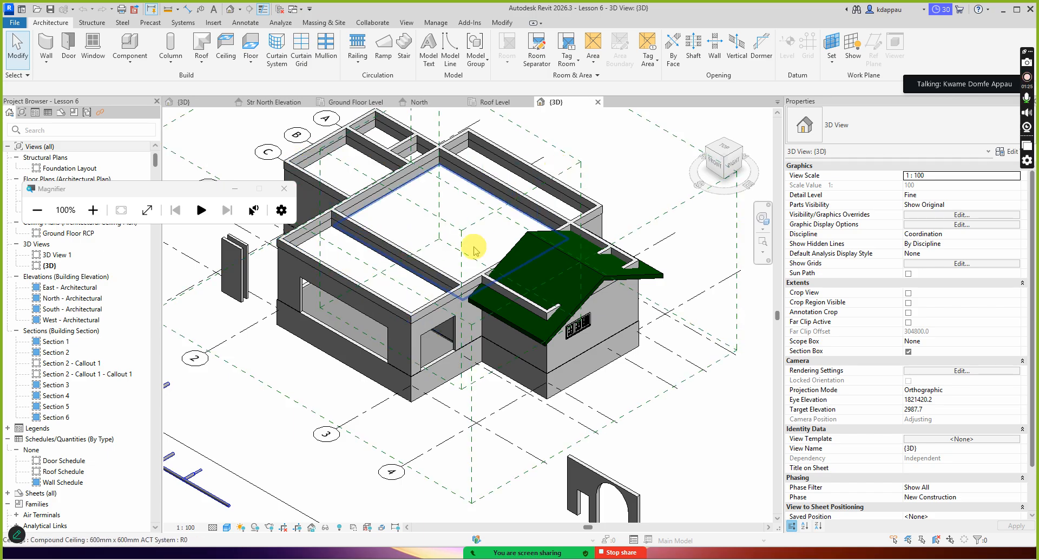
scroll(359, 165, "up", 3)
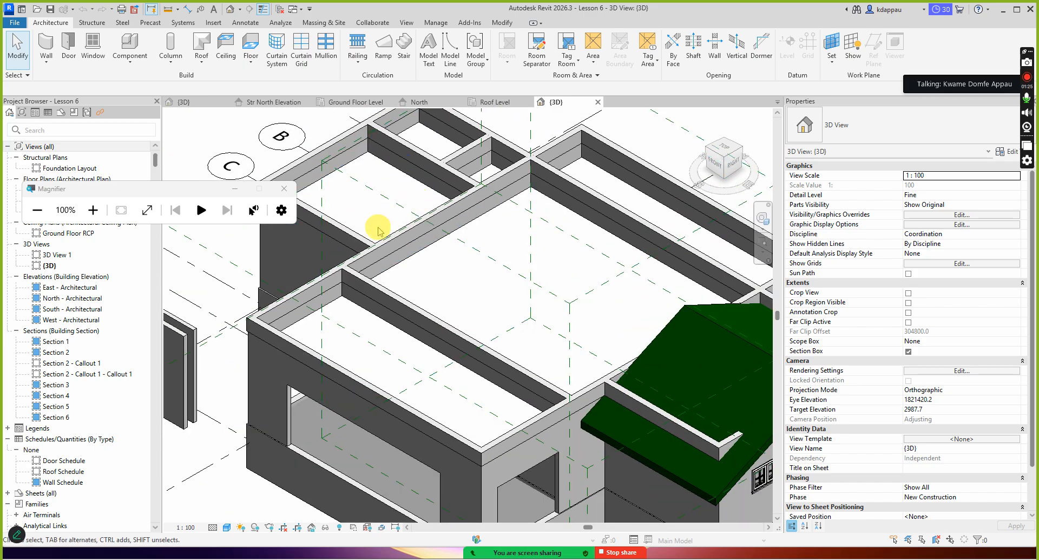
scroll(379, 230, "down", 2)
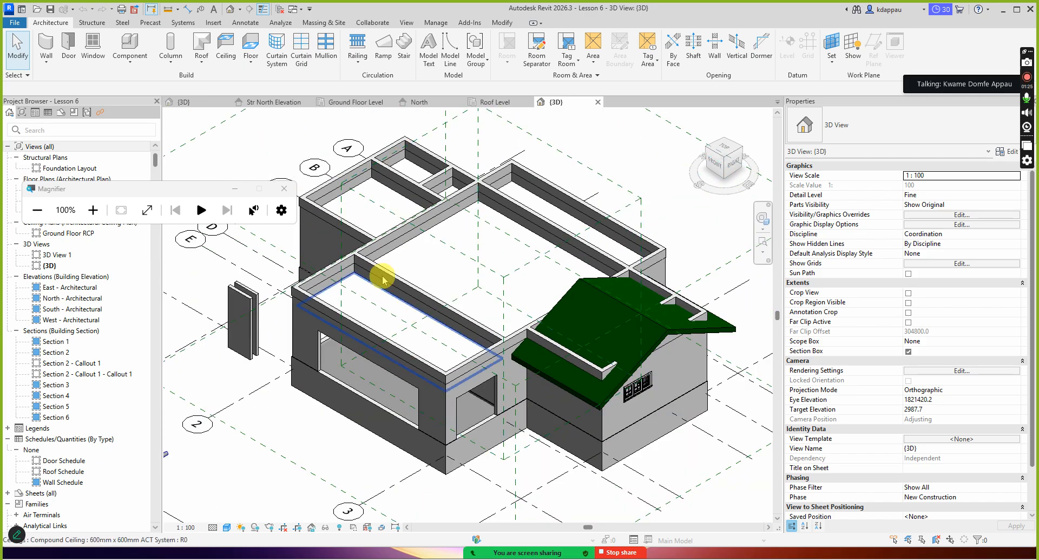
scroll(484, 363, "down", 2)
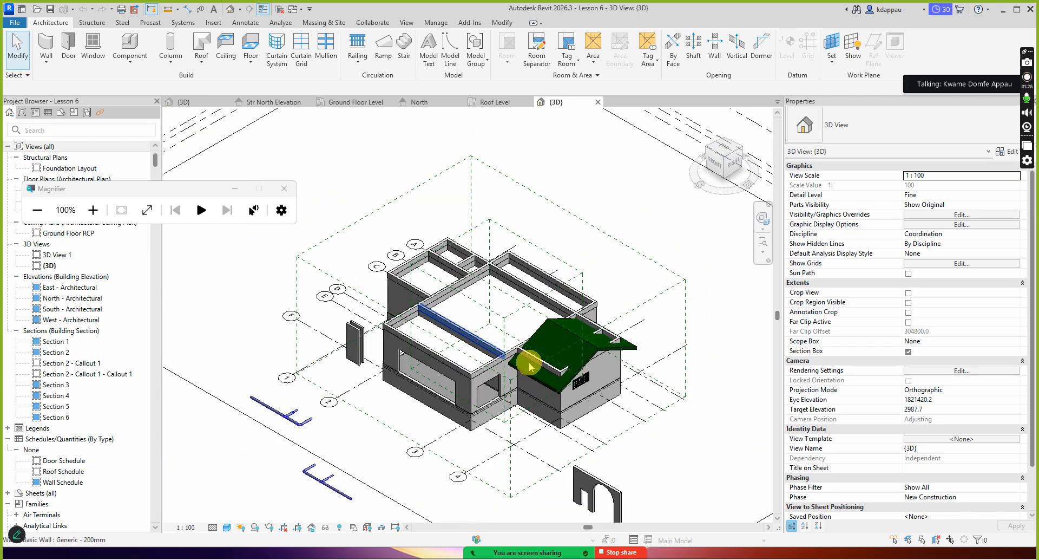
scroll(528, 429, "up", 2)
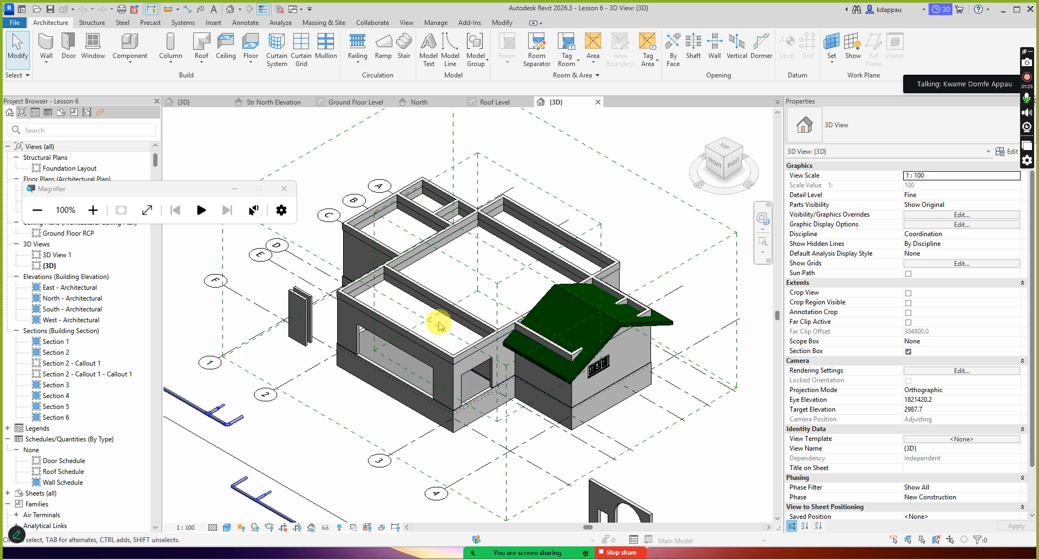
left_click(367, 350)
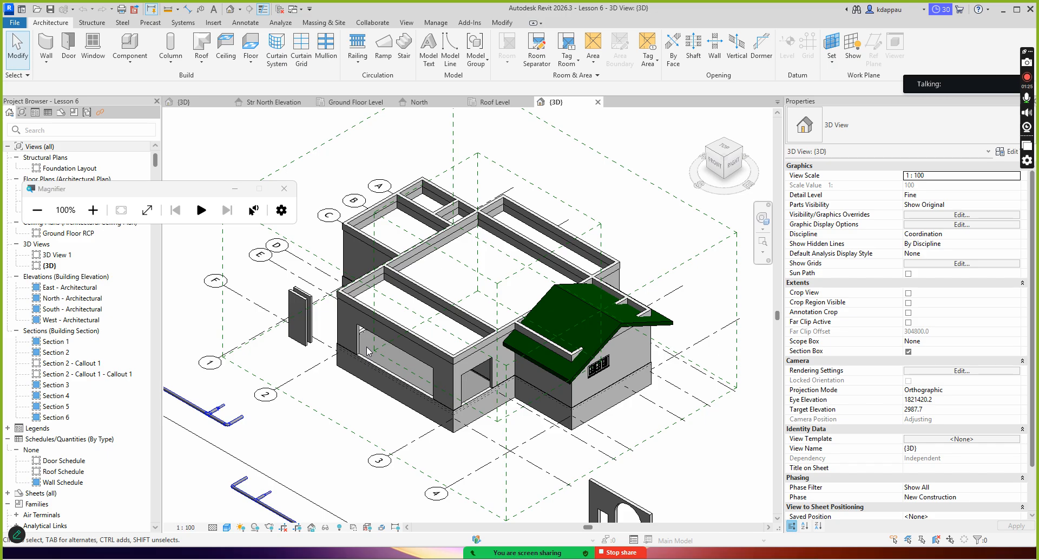
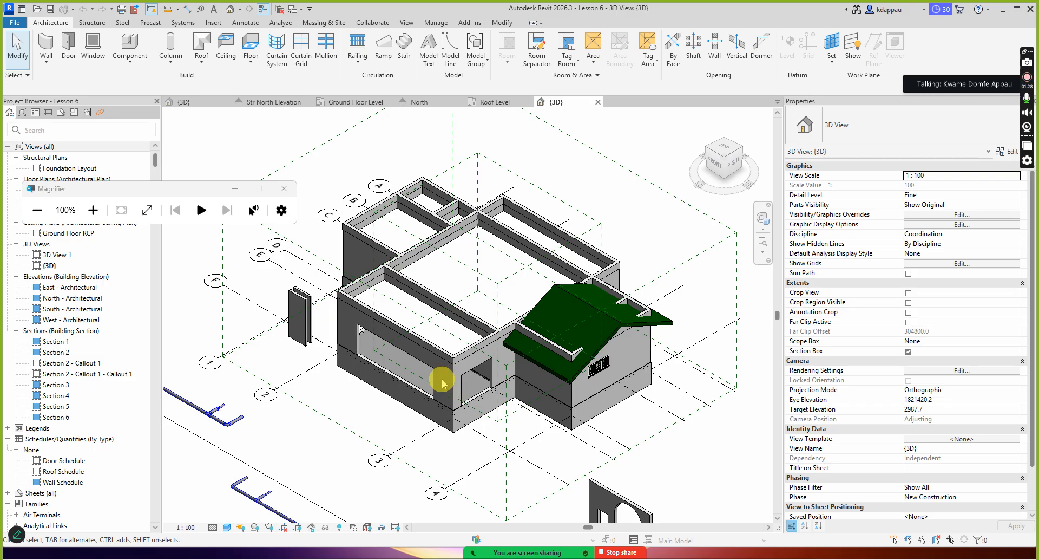
scroll(471, 260, "up", 6)
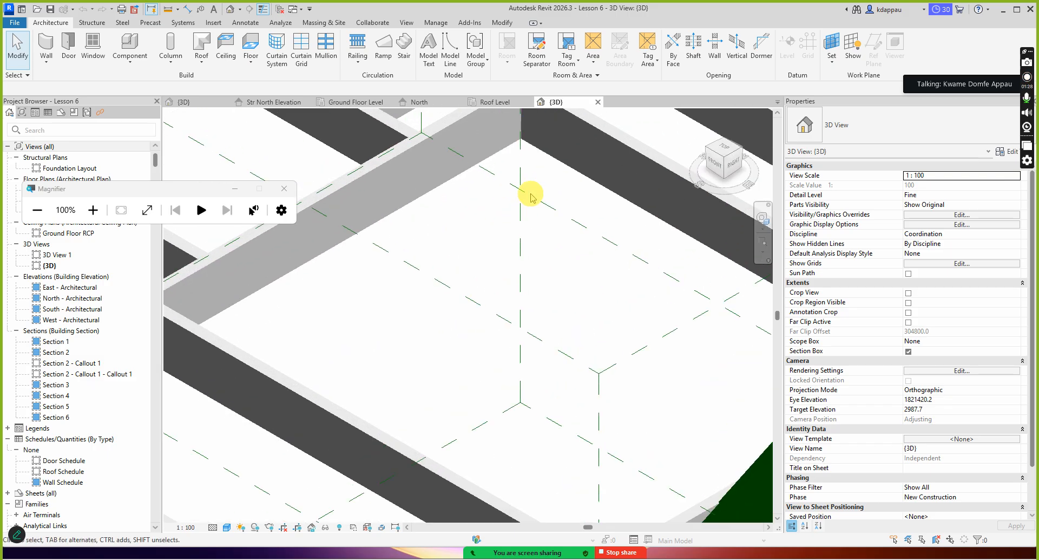
scroll(530, 196, "down", 6)
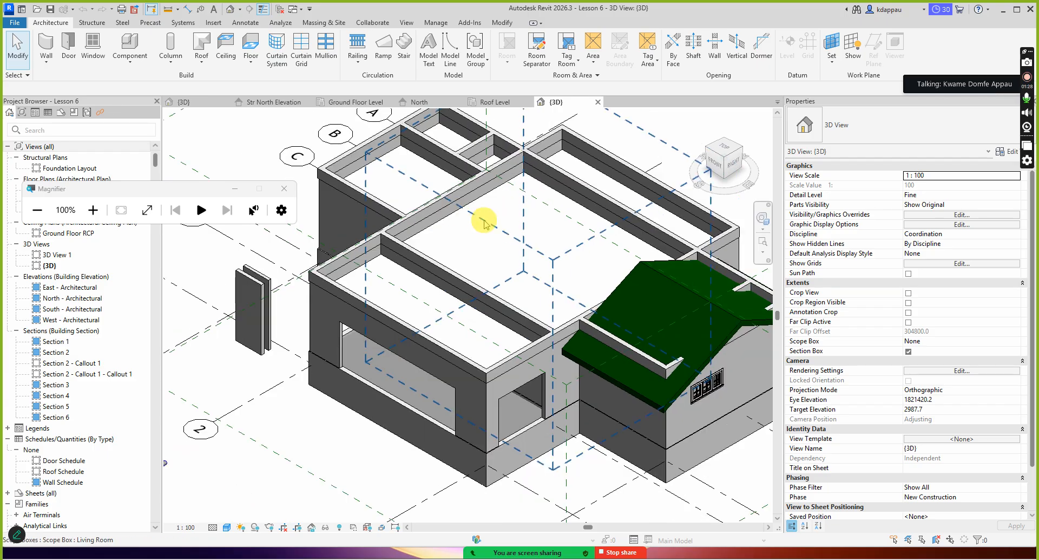
scroll(484, 222, "up", 3)
scroll(476, 175, "down", 3)
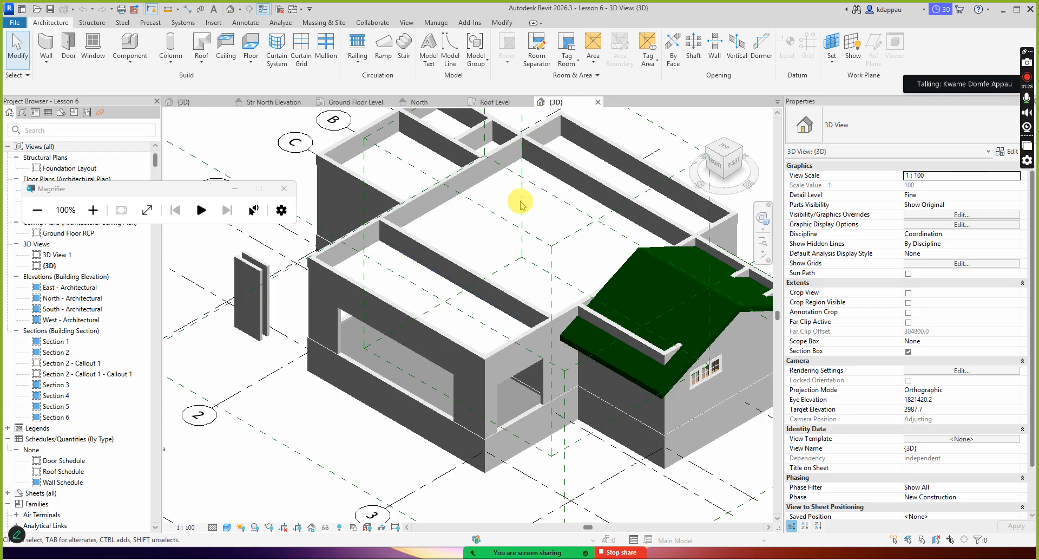
- Examine the house's wall tops and the ceiling over the large central room from another corner in the 3D view
left_click(709, 151)
scroll(547, 295, "up", 6)
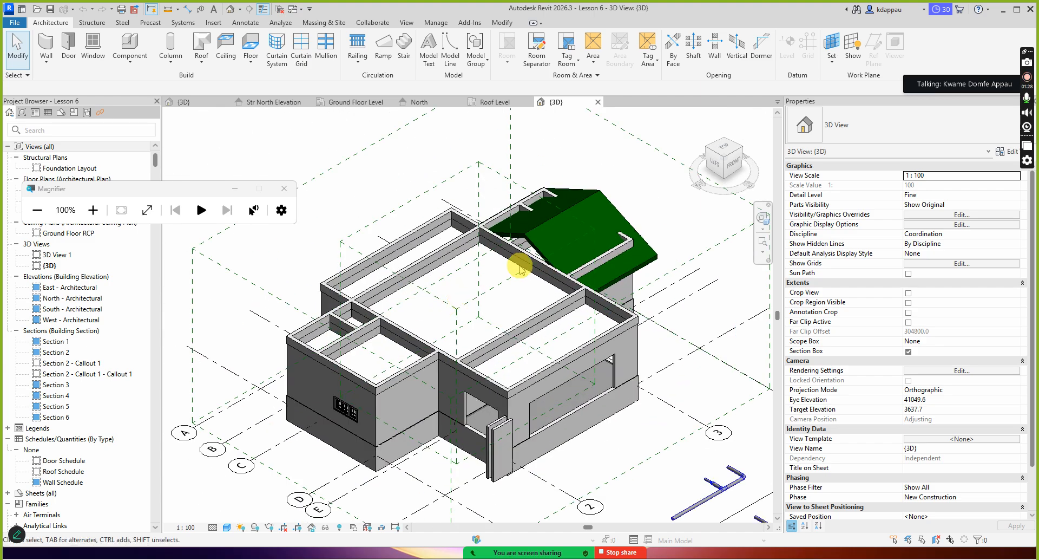
scroll(422, 300, "up", 3)
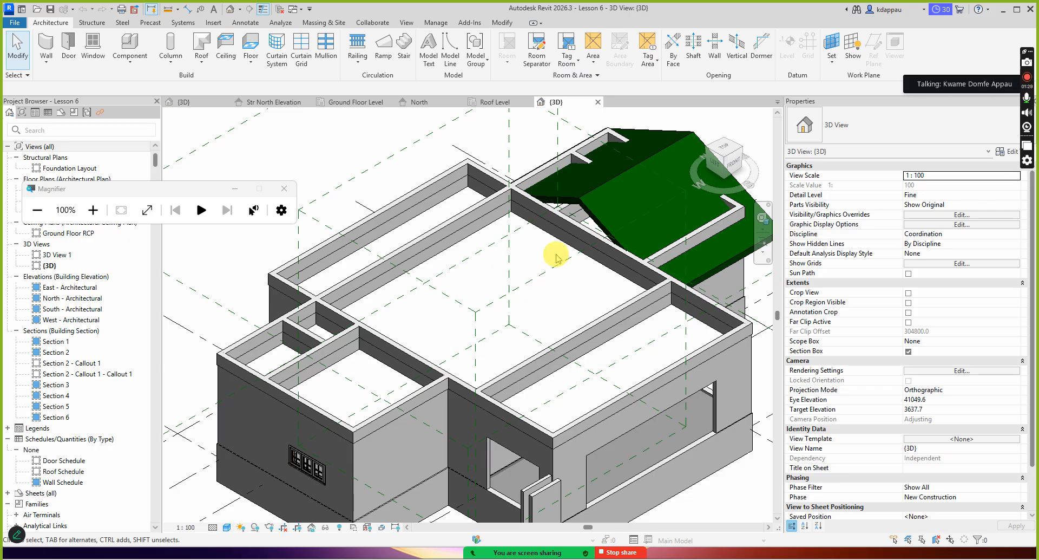
scroll(550, 257, "down", 3)
scroll(503, 328, "up", 4)
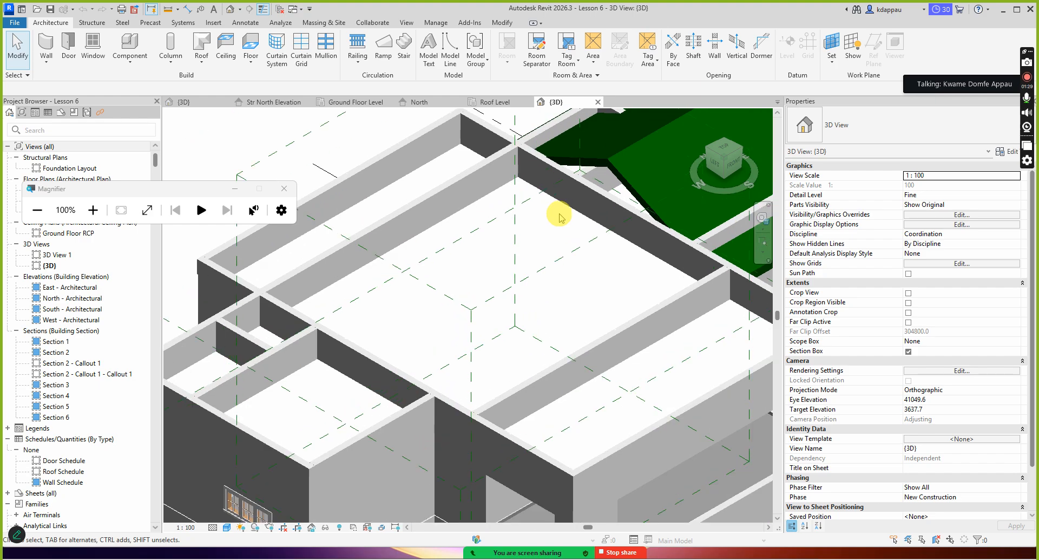
scroll(432, 295, "down", 2)
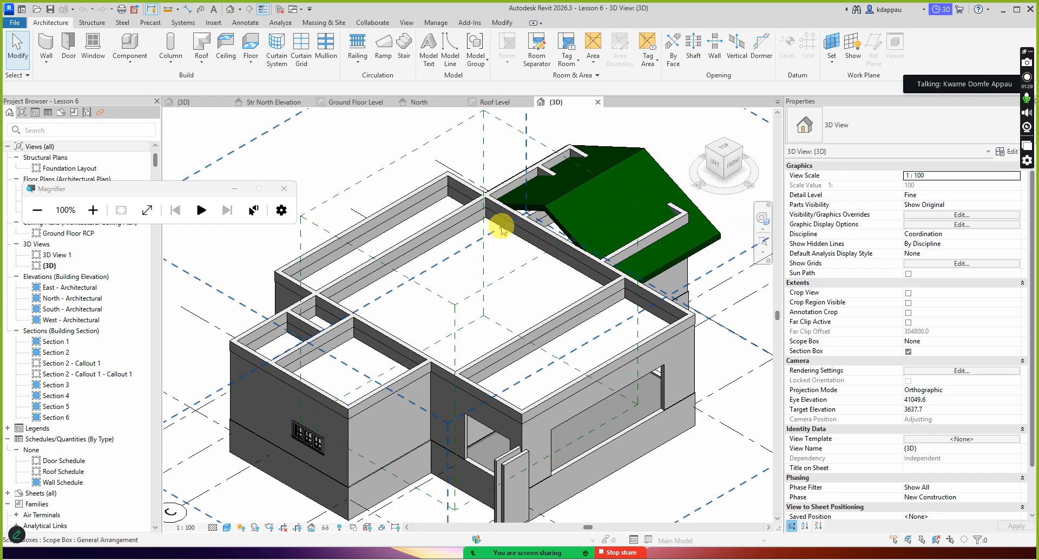
left_click(472, 227)
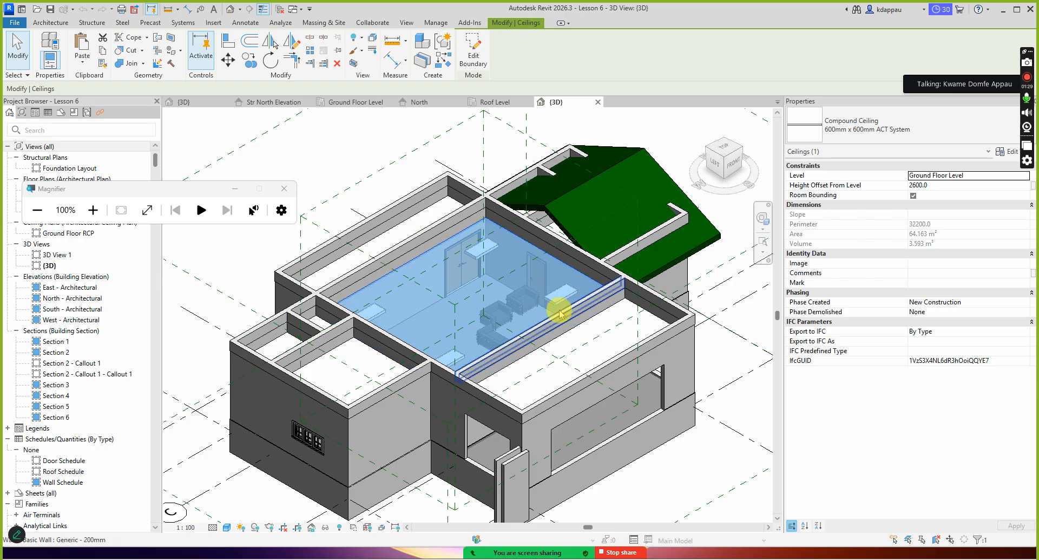
left_click(331, 159)
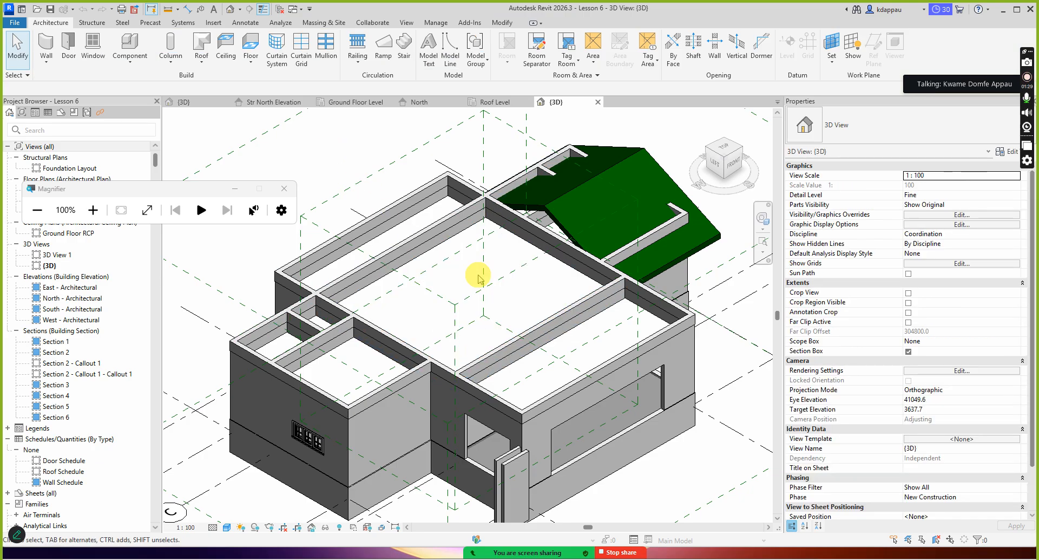
scroll(525, 311, "down", 1)
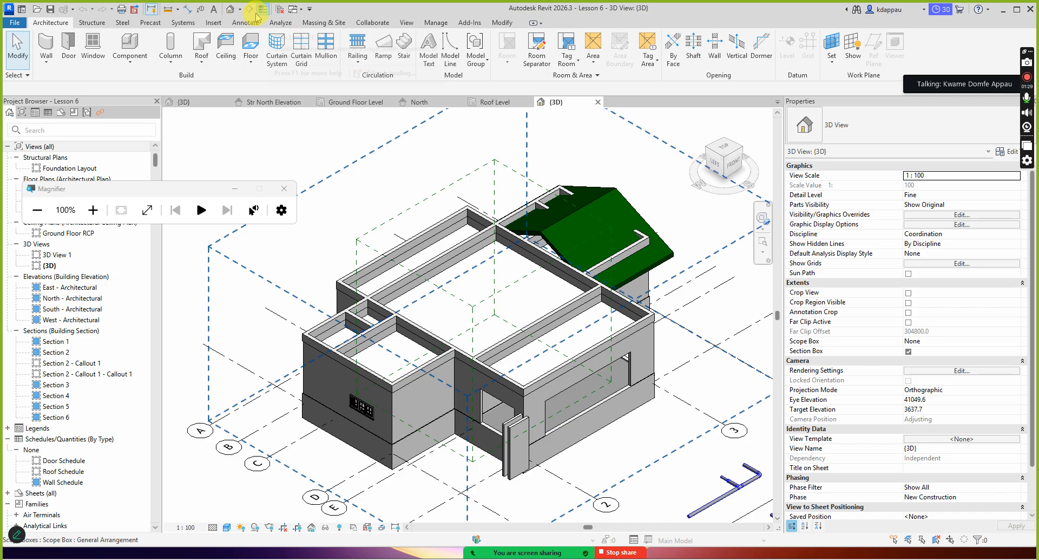
- Start loading a family from the library and open the Structural Framing folder inside the UK folder
left_click(215, 24)
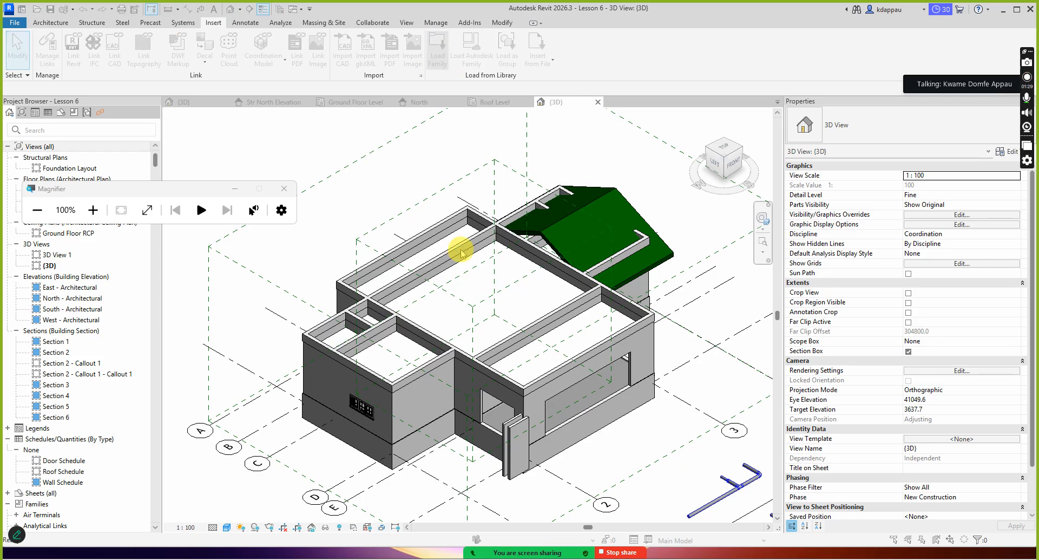
left_click(415, 156)
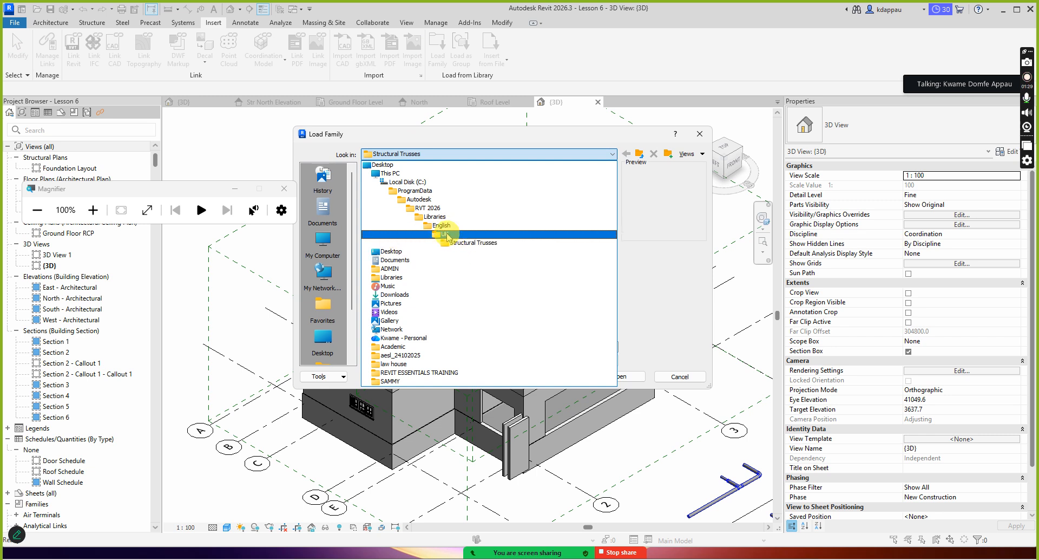
left_click(444, 234)
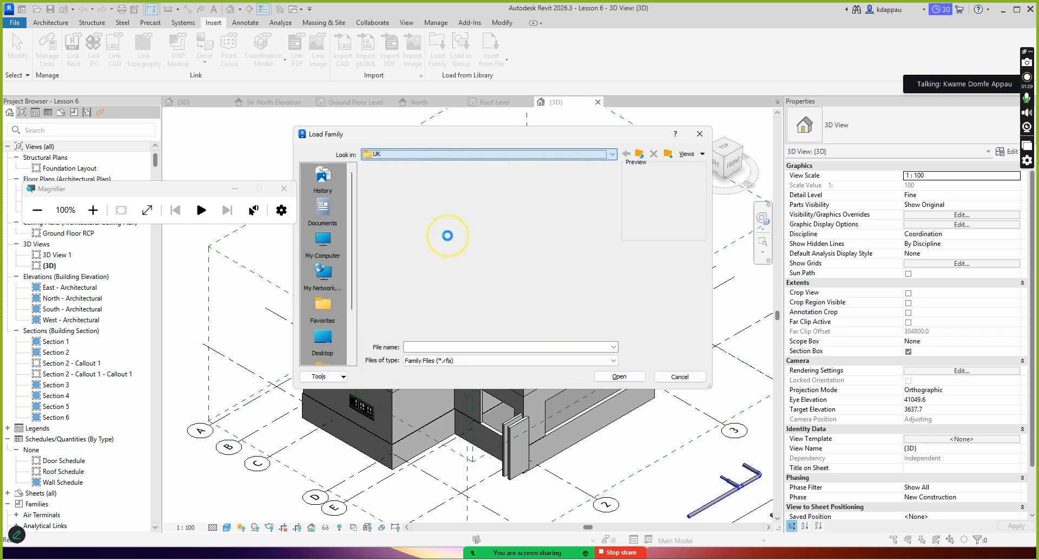
scroll(412, 252, "down", 9)
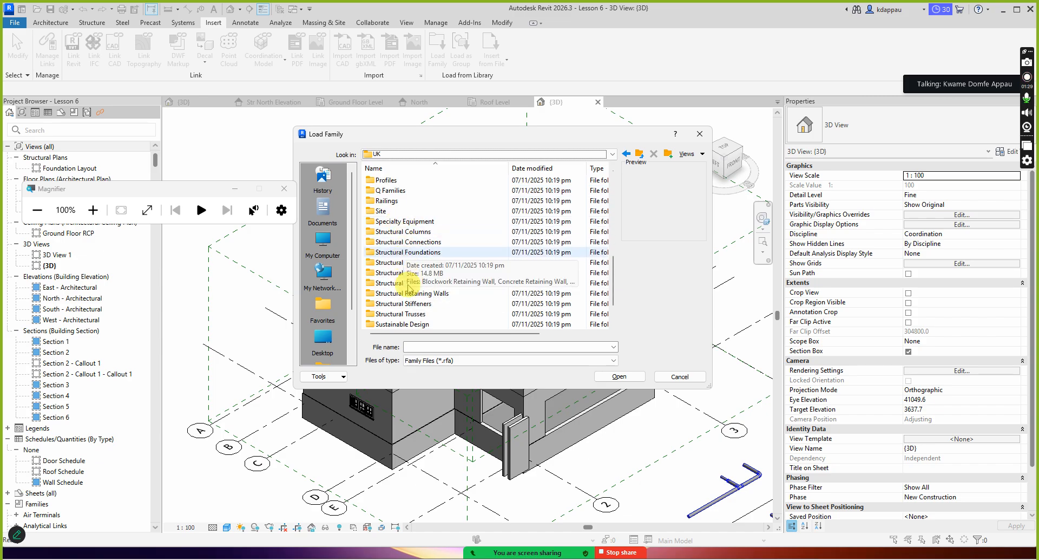
scroll(411, 314, "down", 1)
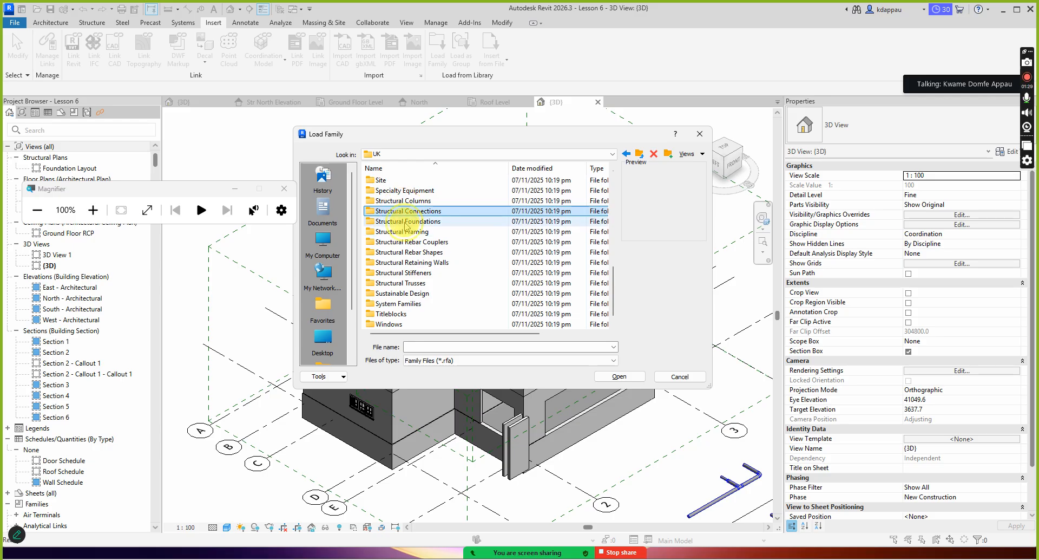
left_click(406, 221)
left_click(401, 232)
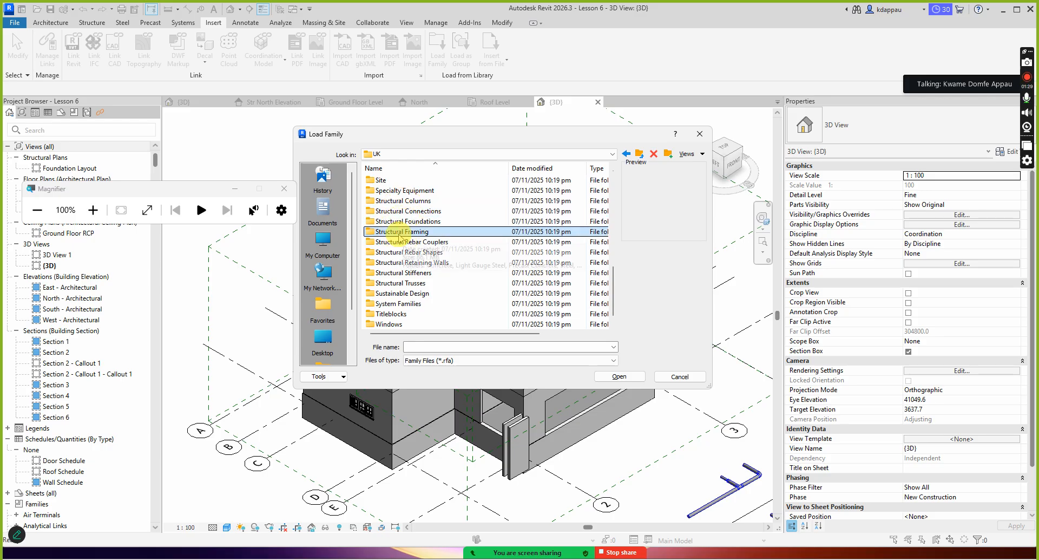
double_click(399, 232)
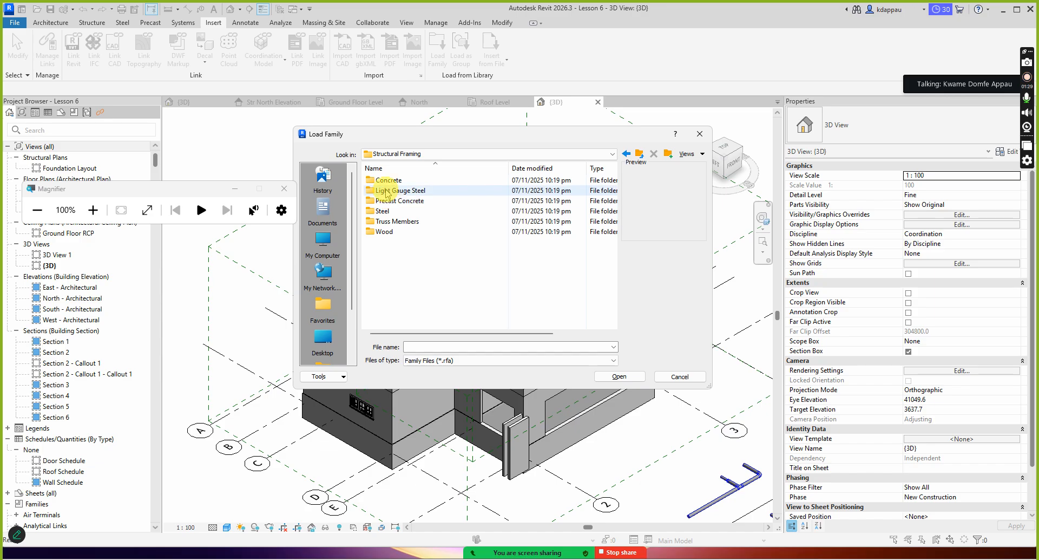
- Go through the framing material folders and open the Wood folder
left_click(383, 182)
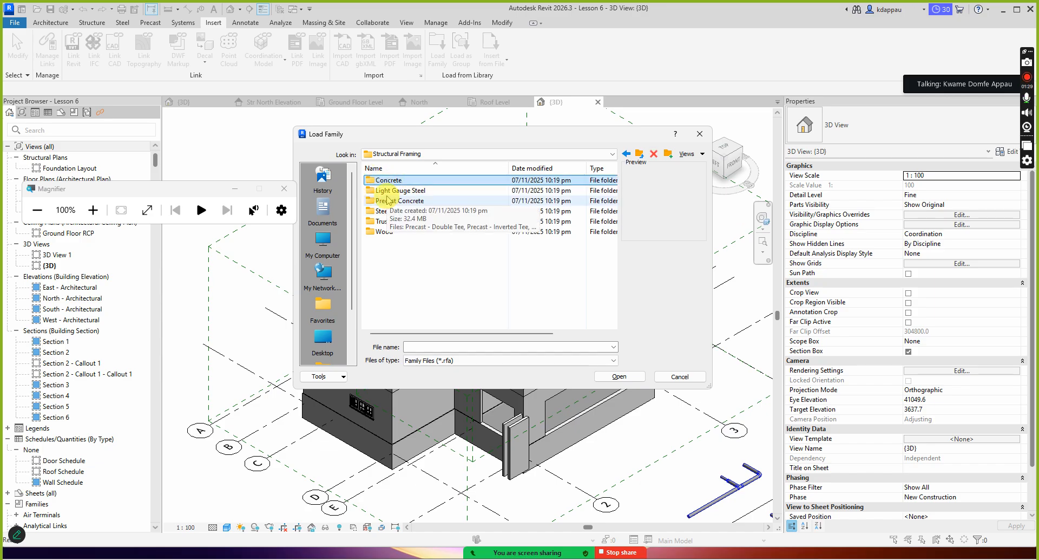
left_click(388, 193)
left_click(387, 200)
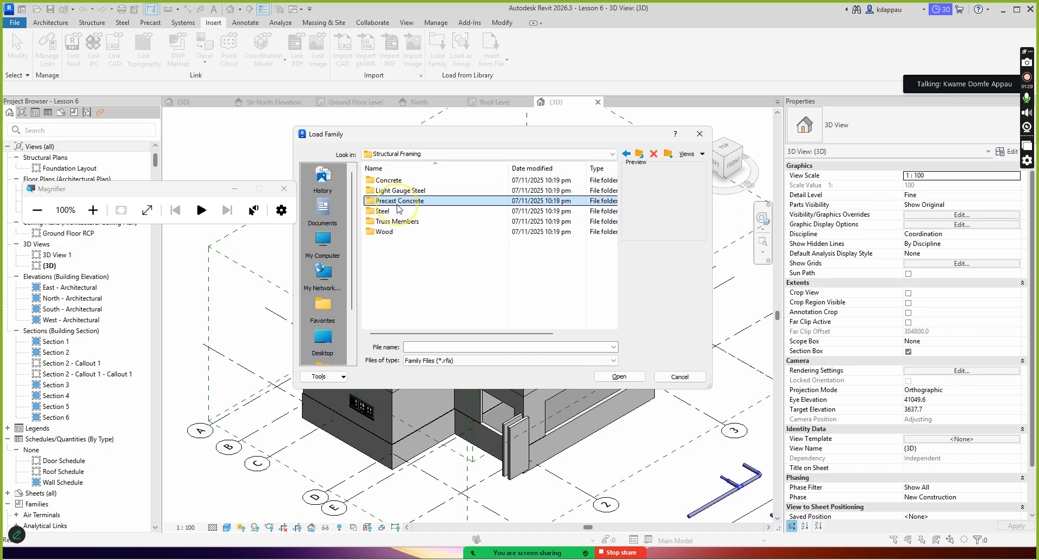
left_click(383, 211)
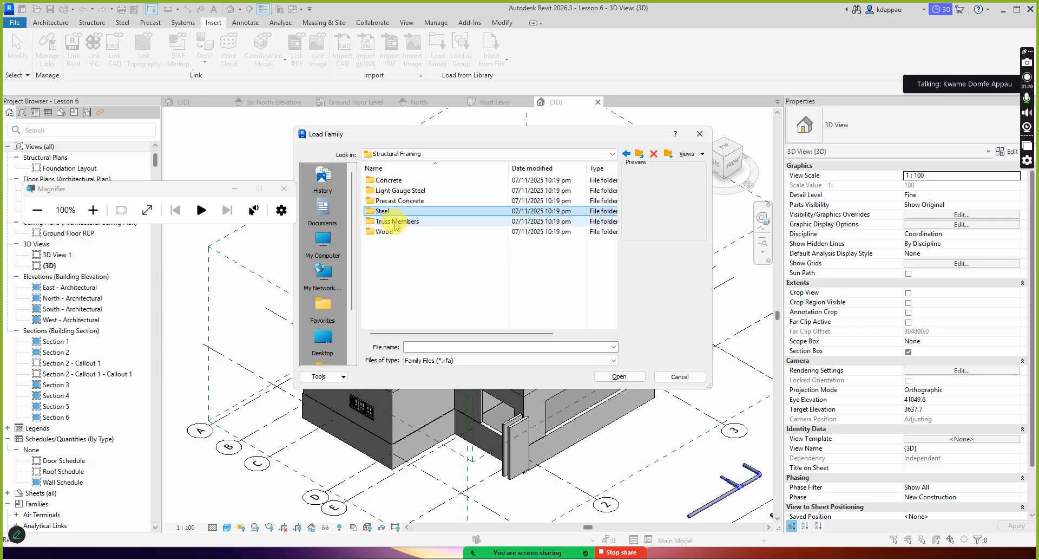
left_click(396, 222)
left_click(382, 233)
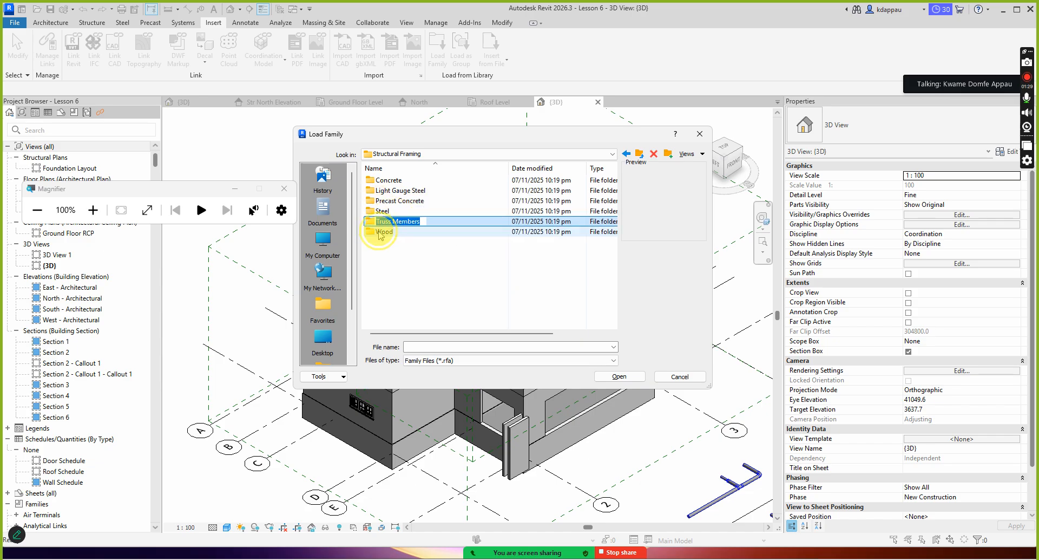
double_click(383, 232)
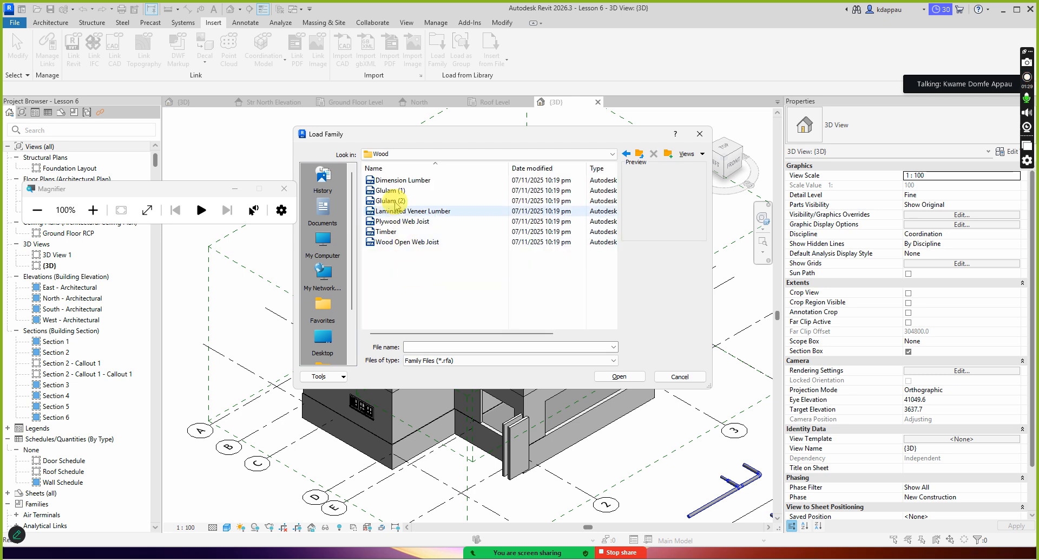
- Preview the wood framing families, including Dimension Lumber, Glulam (2), Laminated Veneer Lumber, Plywood Web Joist, Timber and Wood Open Web Joist
left_click(391, 184)
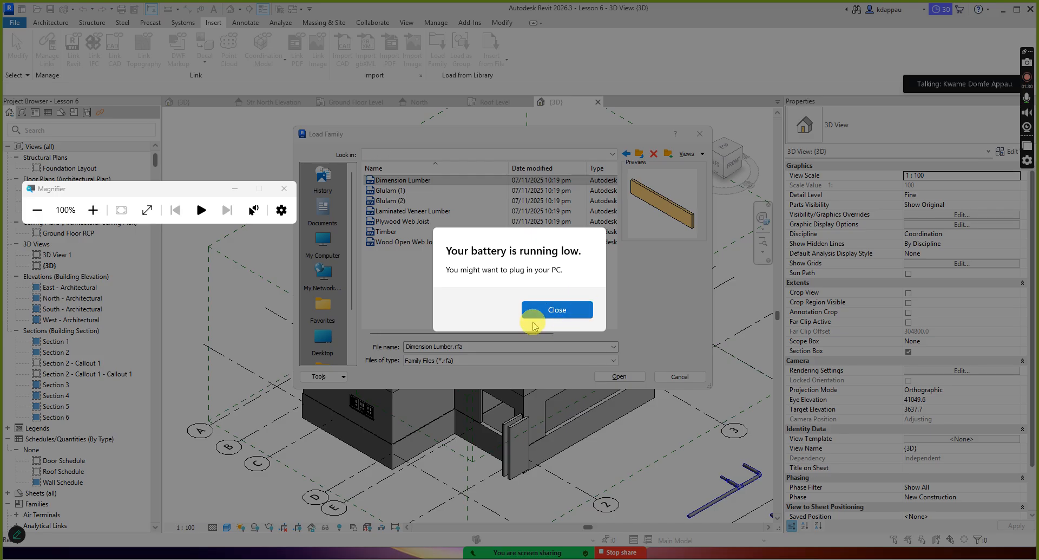
left_click(534, 313)
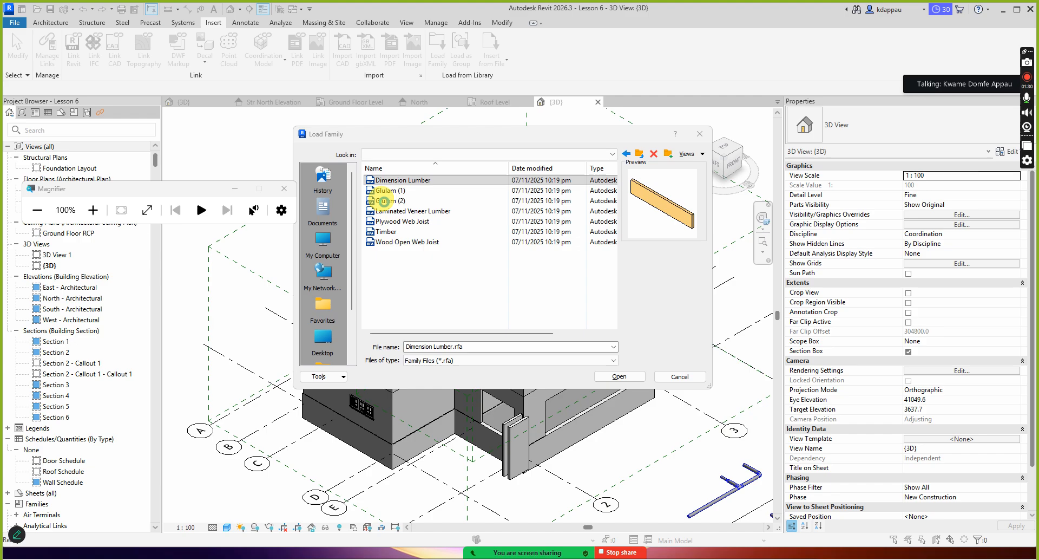
left_click(384, 190)
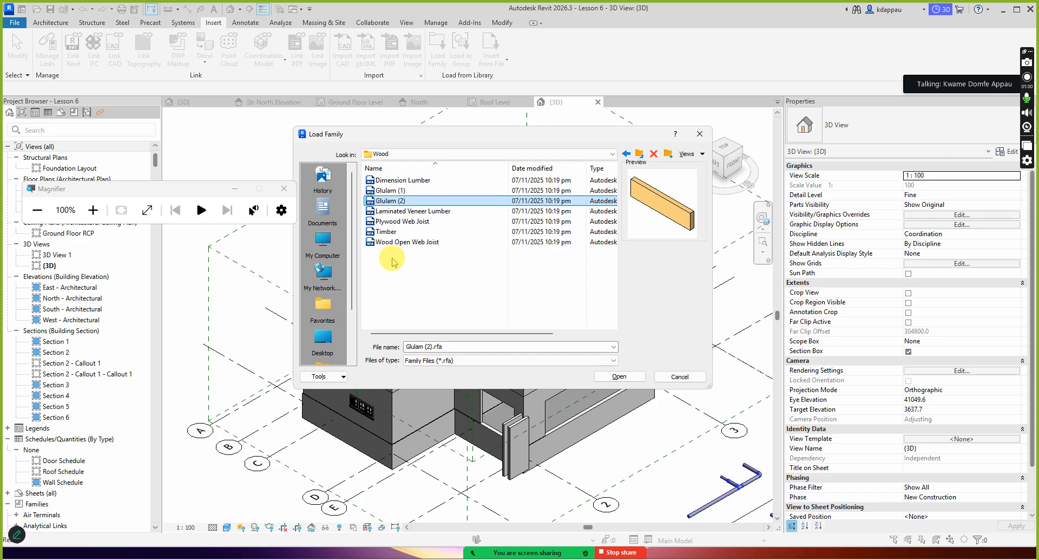
left_click(404, 212)
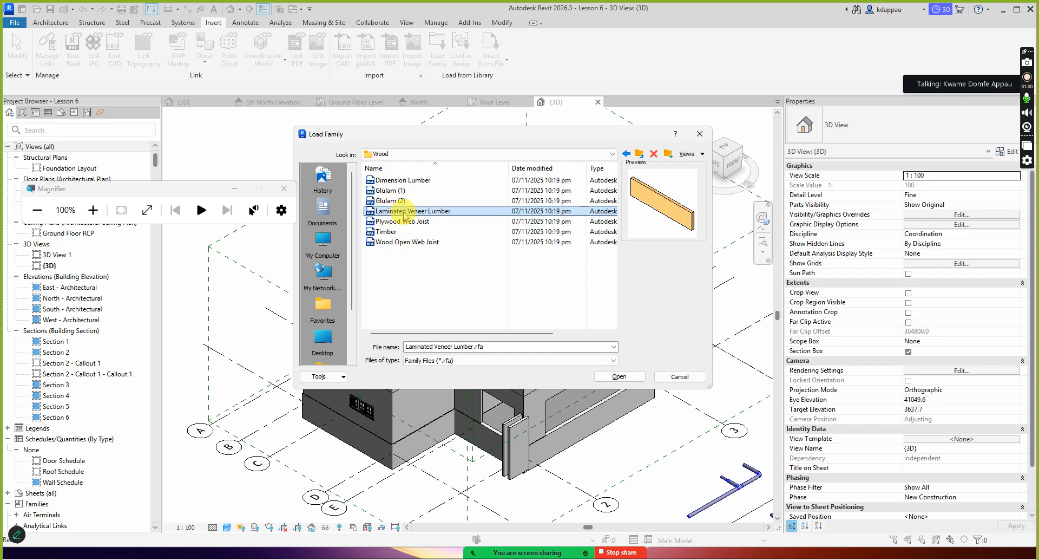
left_click(389, 223)
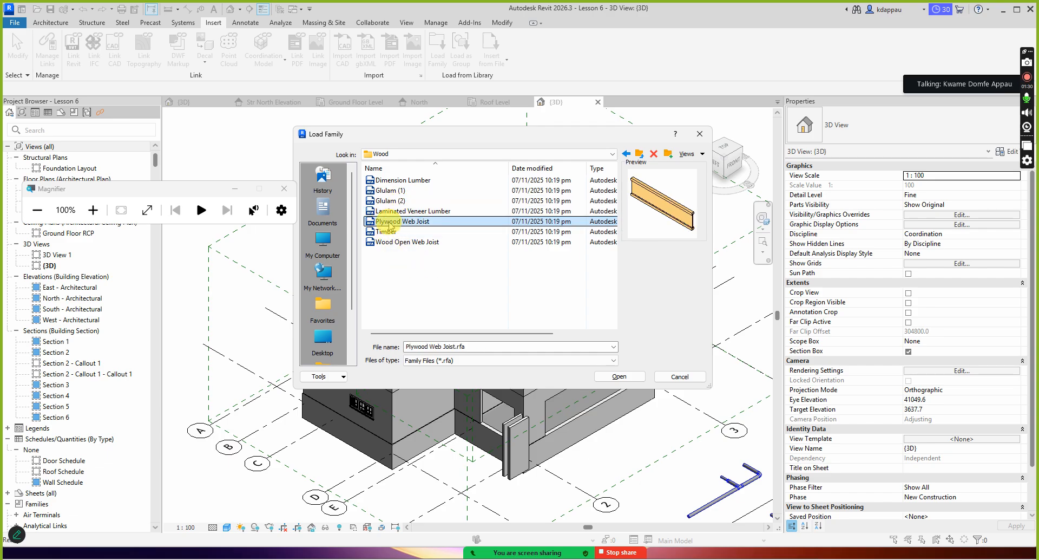
left_click(384, 232)
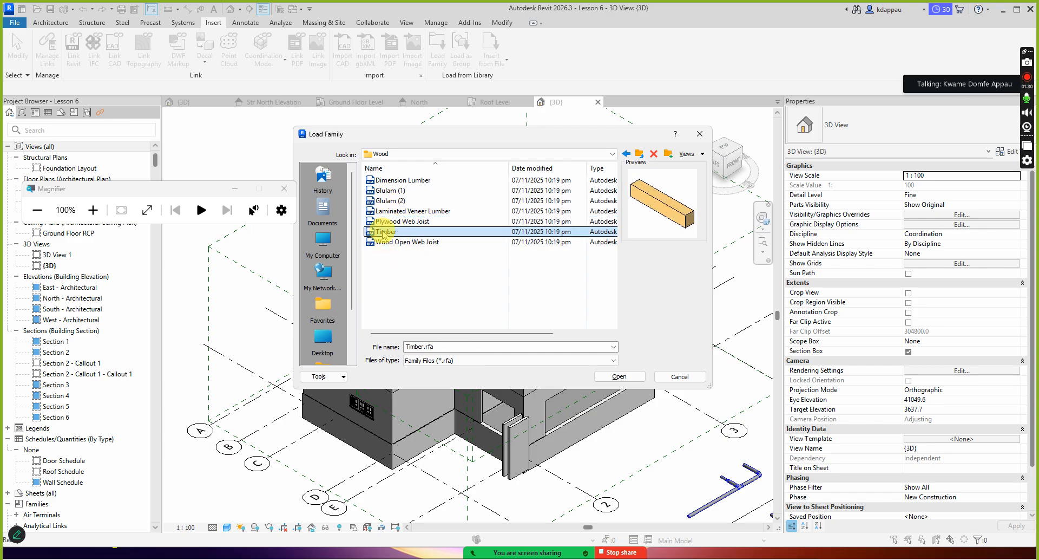
left_click(388, 243)
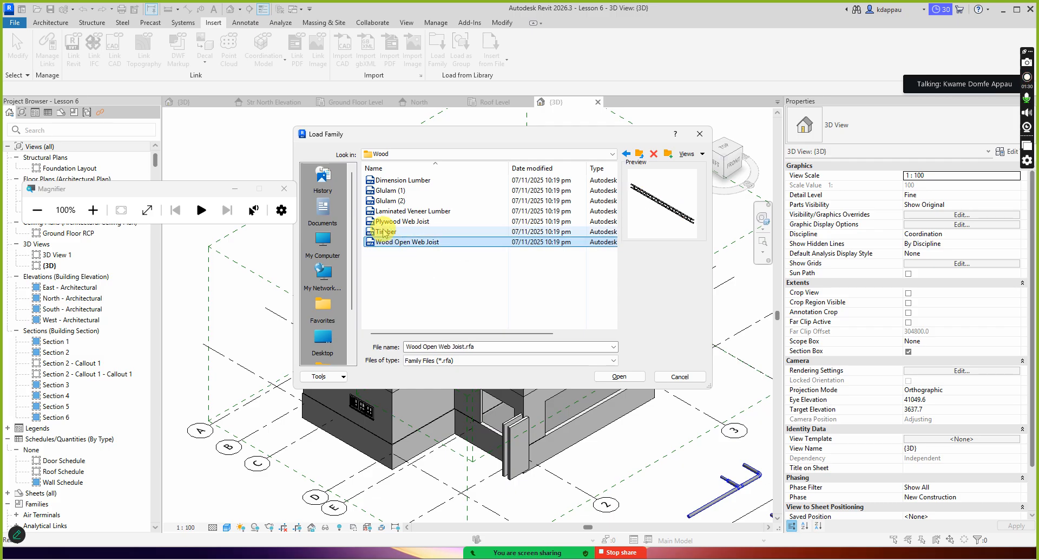
- Load the Timber.rfa structural framing family into the project, looking through its size types before confirming
left_click(385, 232)
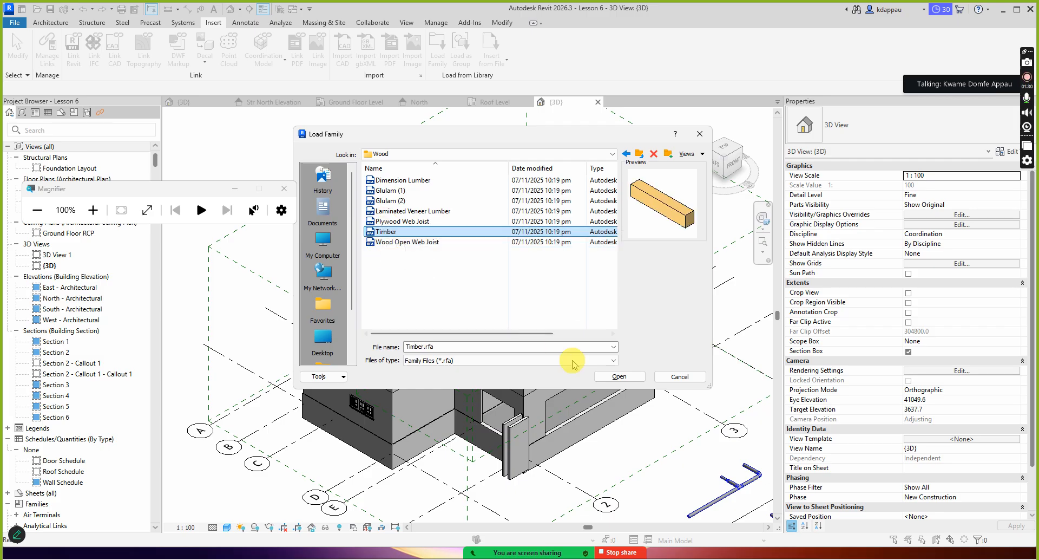
left_click(613, 378)
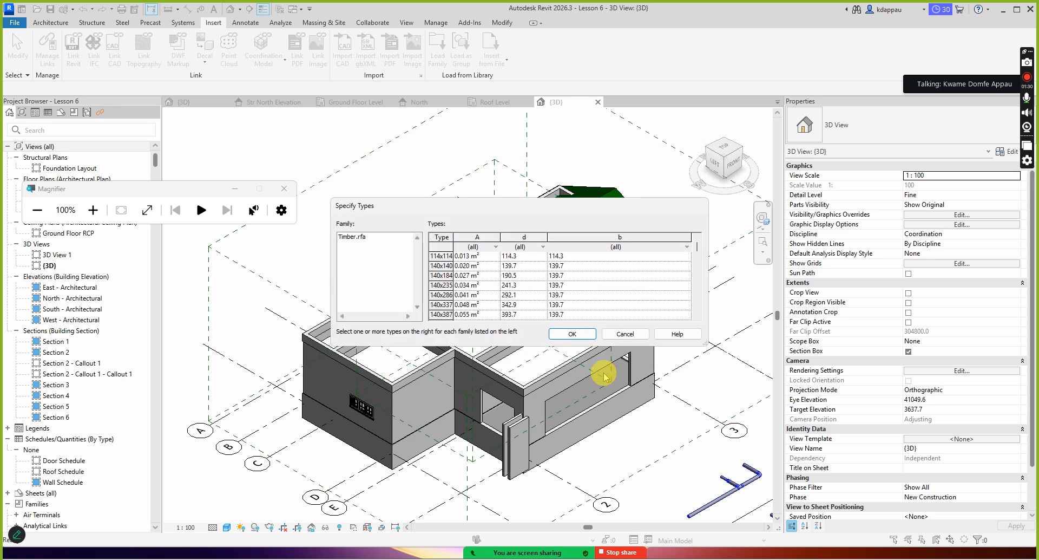
scroll(489, 290, "down", 5)
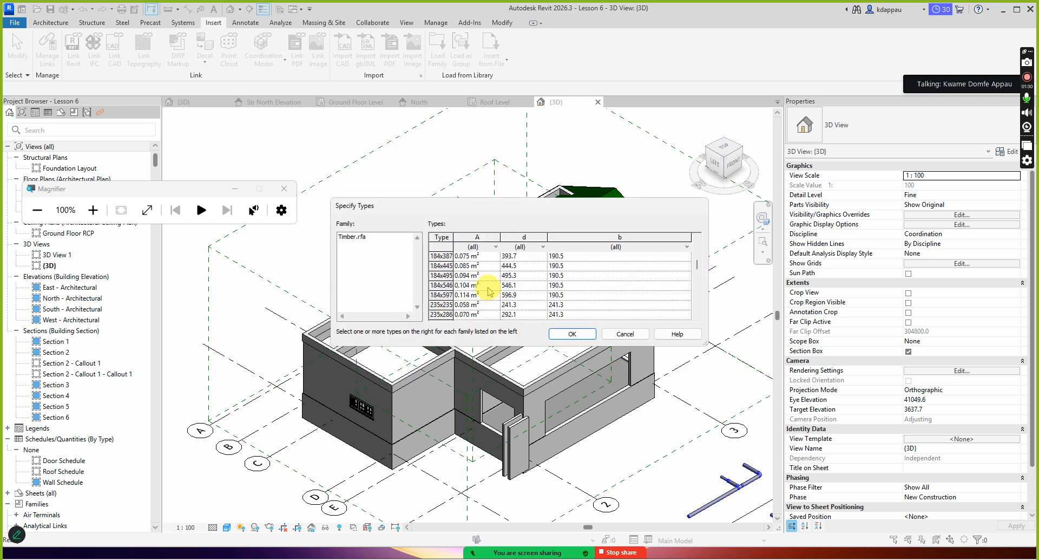
scroll(490, 290, "up", 5)
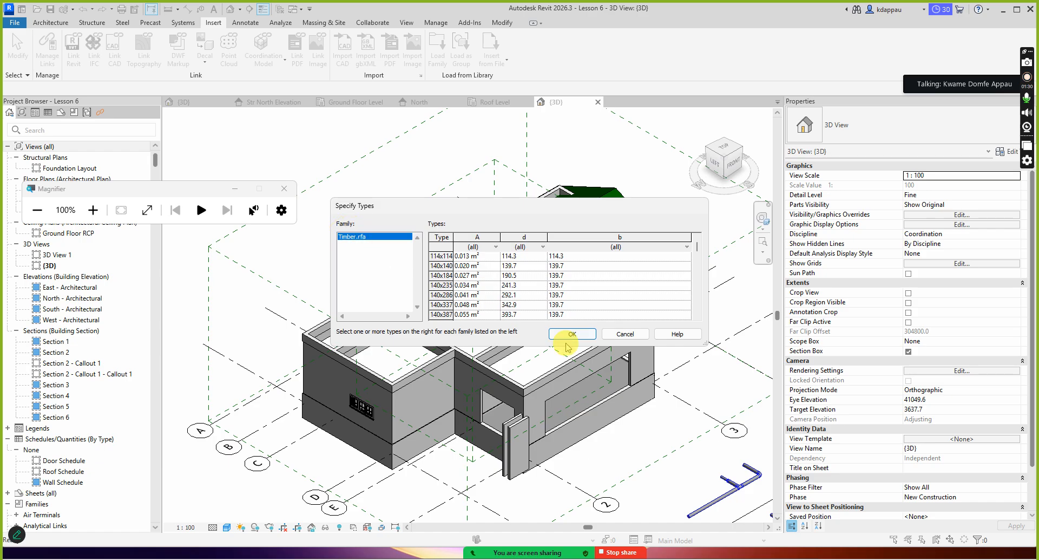
left_click(572, 335)
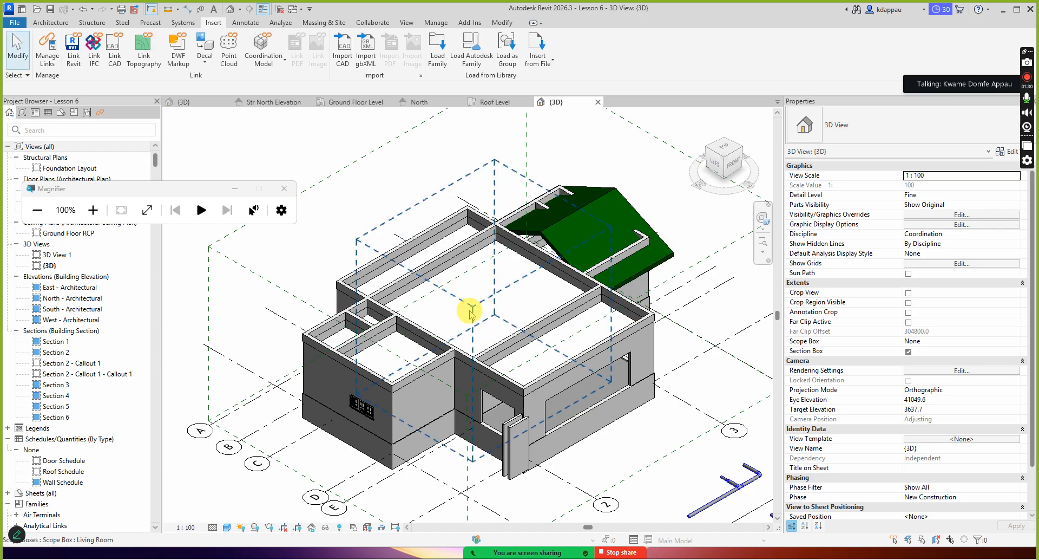
- Place a Timber 140X140 structural beam about 2000 mm long on the open ground beside the house, near grids F and 1
left_click(92, 22)
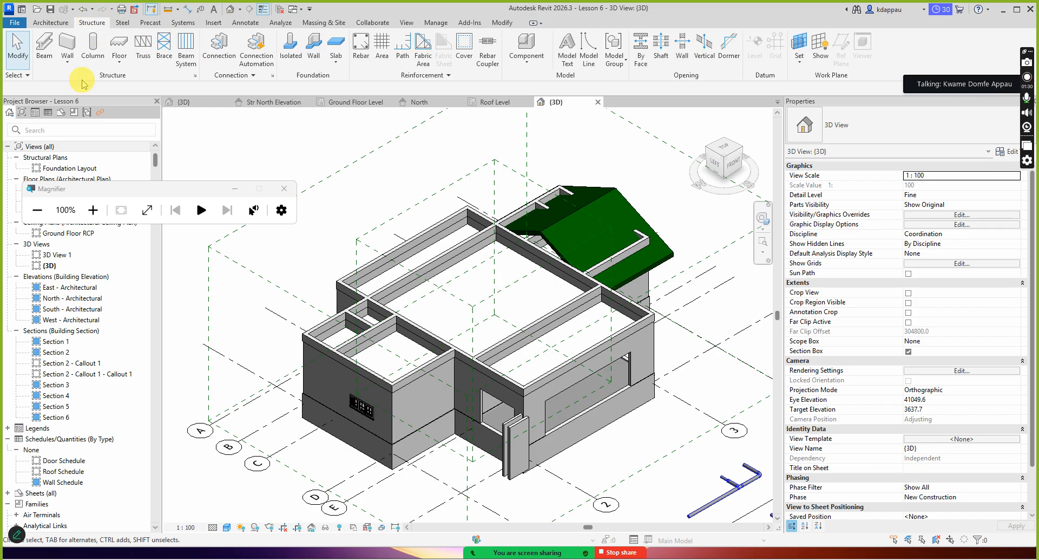
left_click(44, 43)
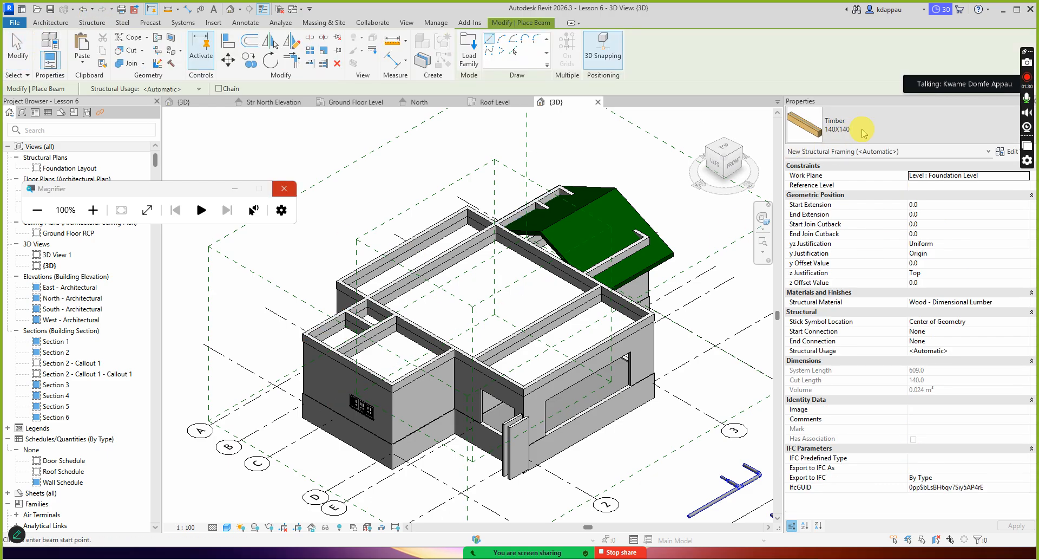
left_click(859, 128)
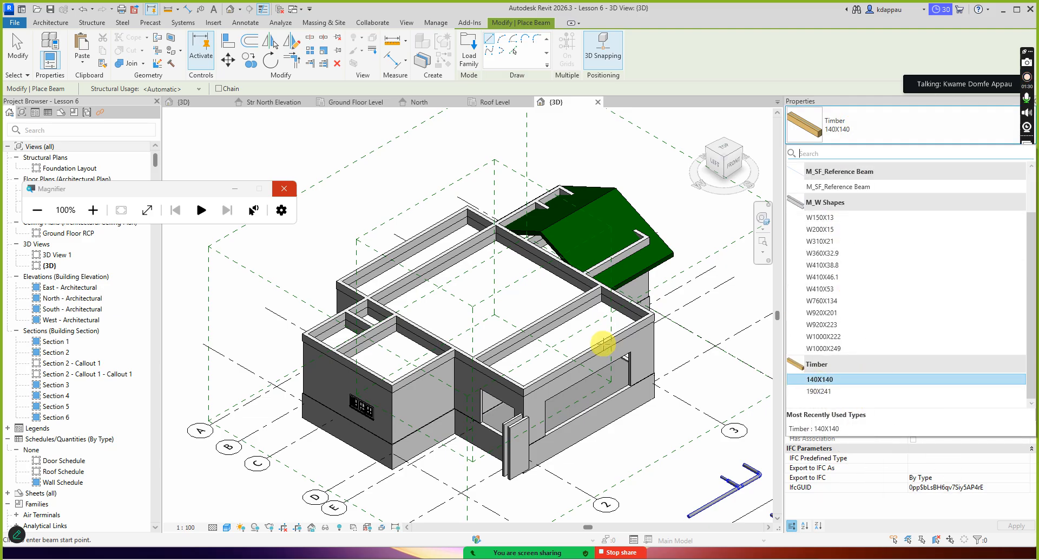
scroll(459, 387, "down", 2)
scroll(441, 413, "up", 6)
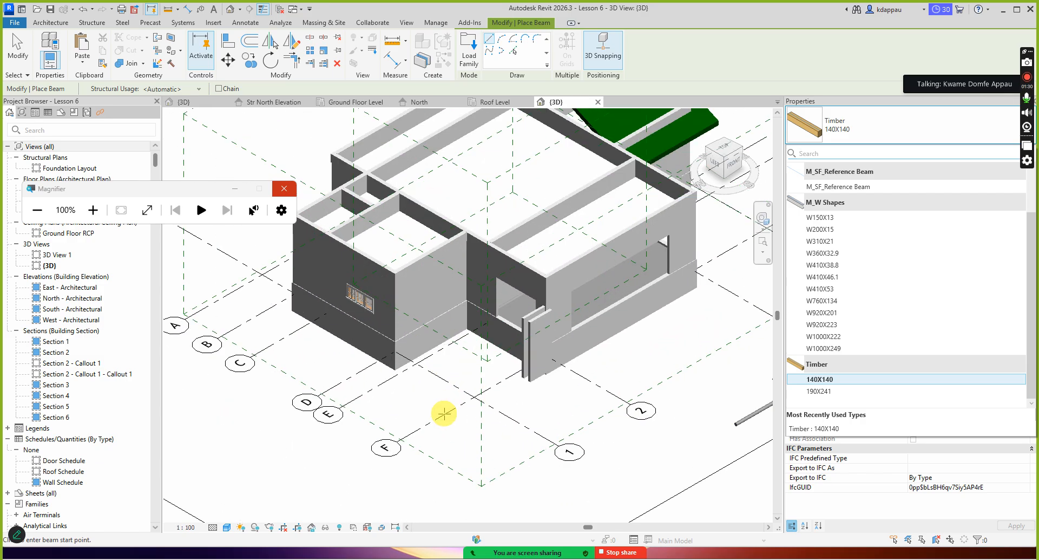
left_click(420, 394)
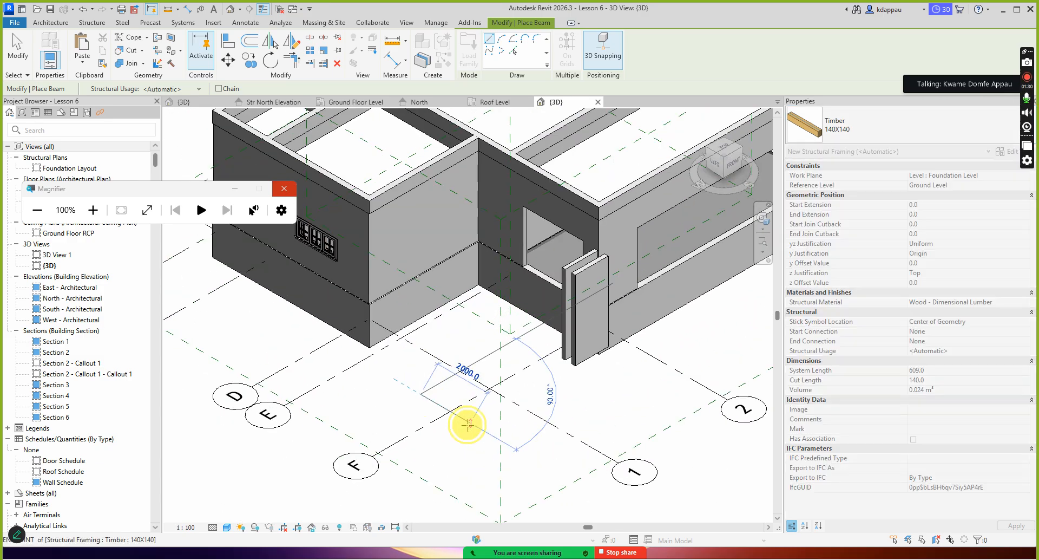
left_click(456, 397)
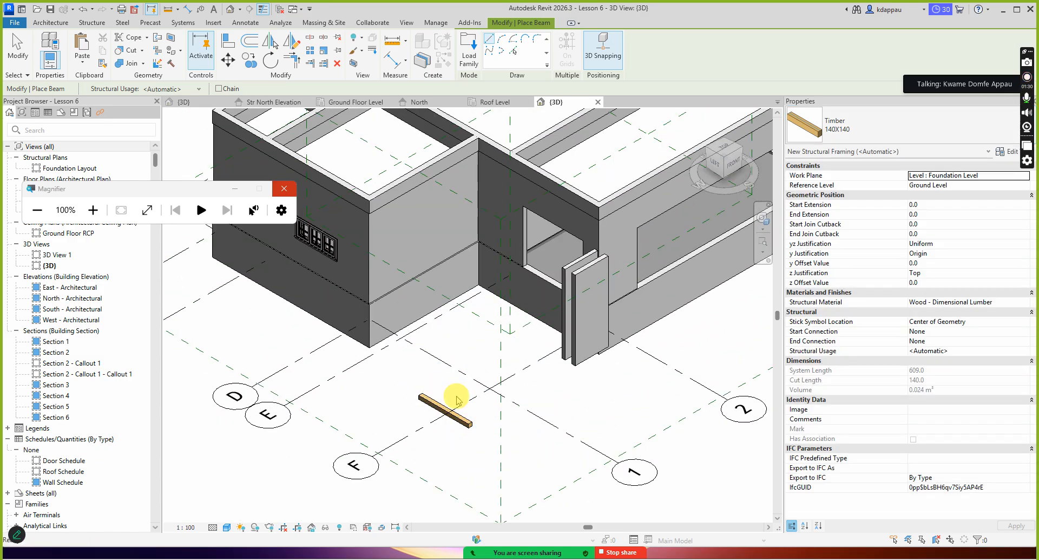
key("Escape")
key("Escape")
- Duplicate the placed timber beam's type under the name 50x50mm
scroll(477, 397, "up", 8)
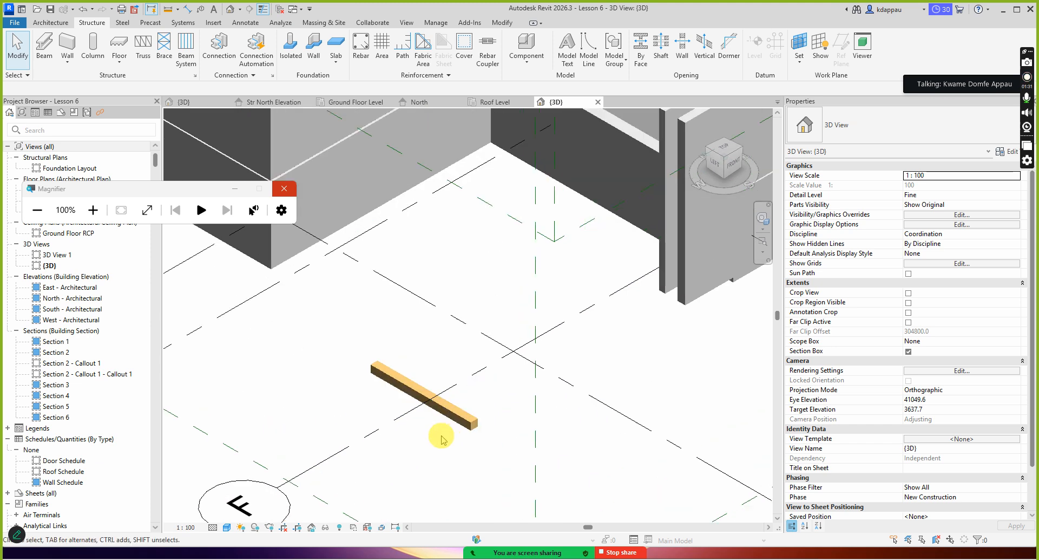
left_click(461, 409)
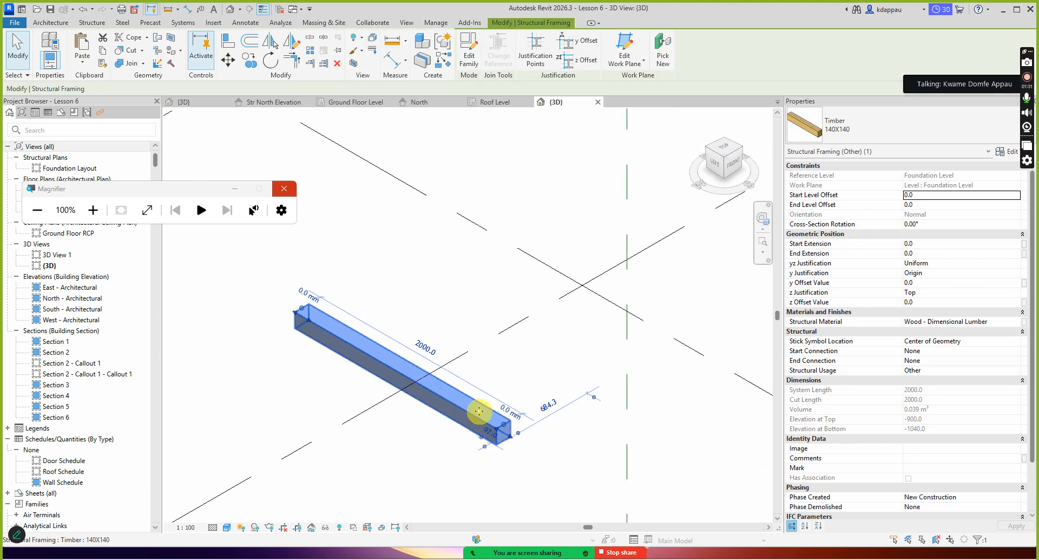
scroll(481, 427, "down", 2)
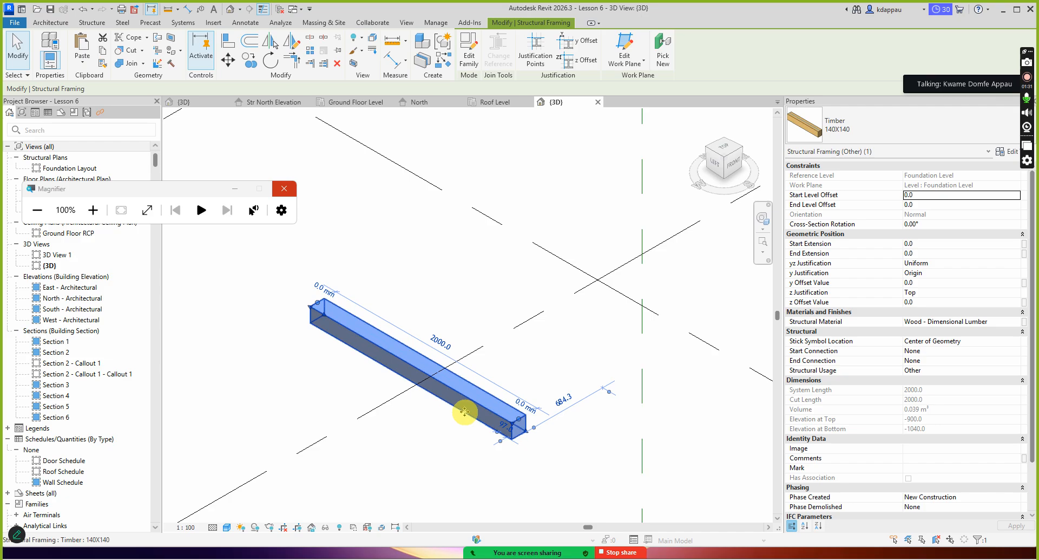
left_click(414, 292)
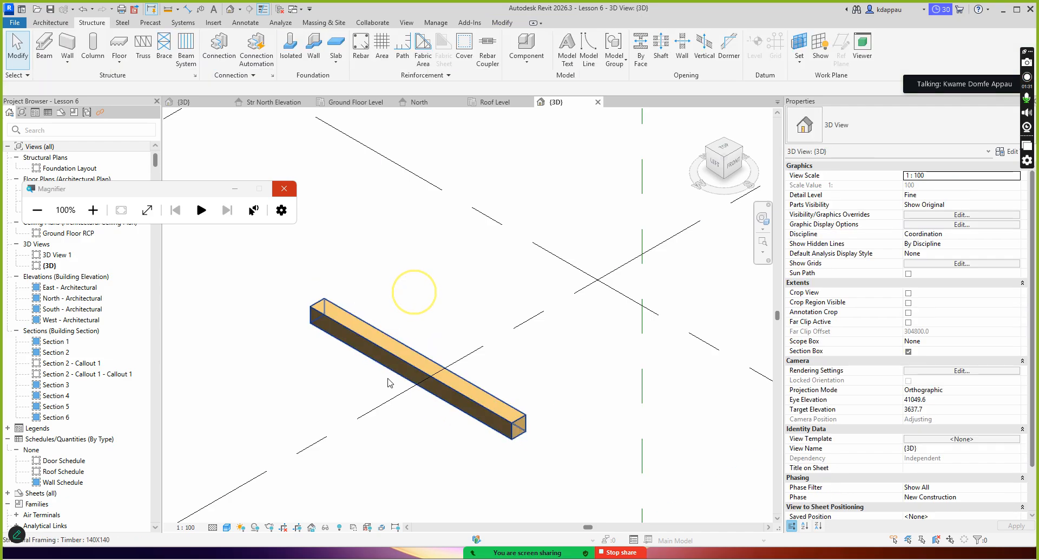
left_click(399, 356)
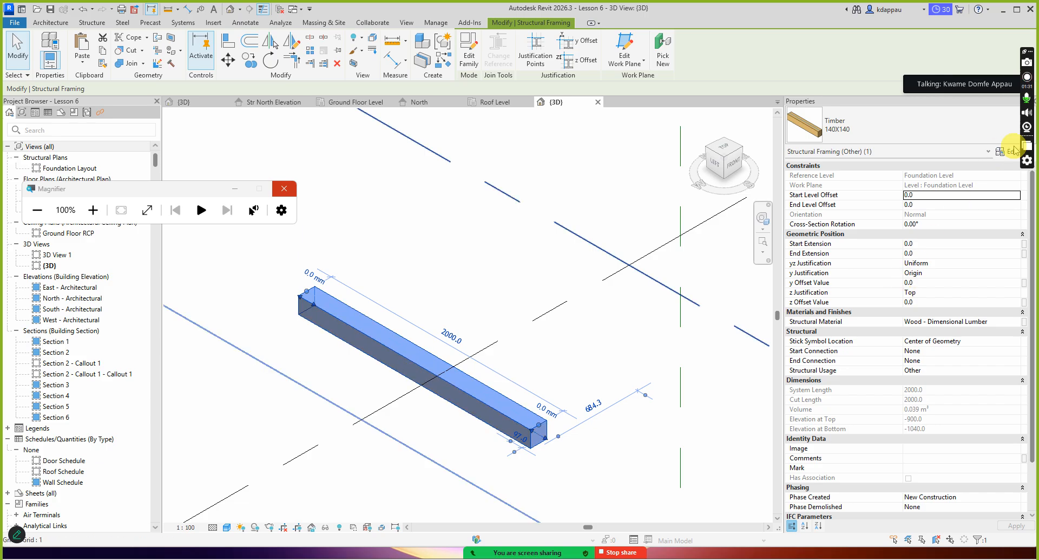
left_click(1010, 151)
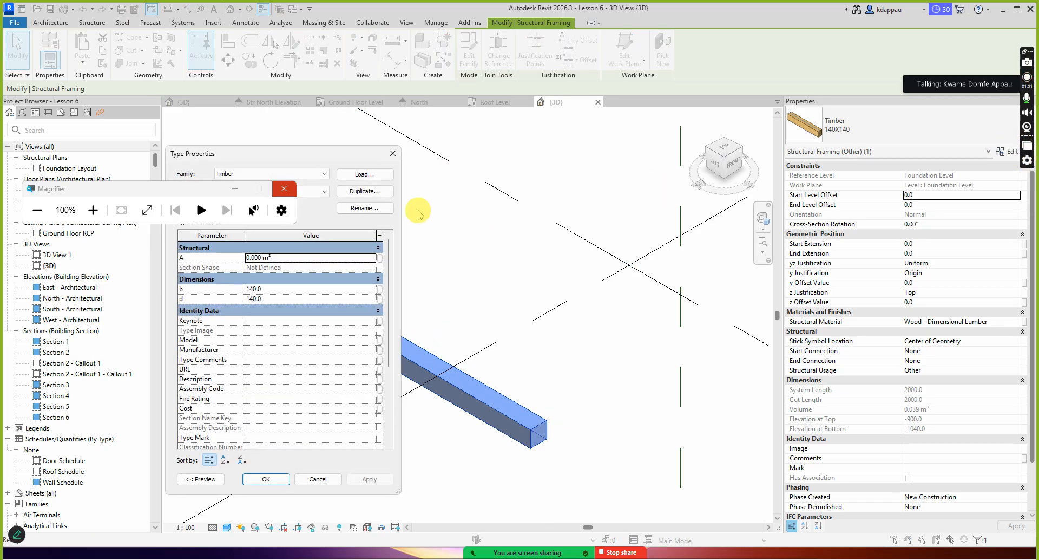
left_click_drag(334, 160, 488, 166)
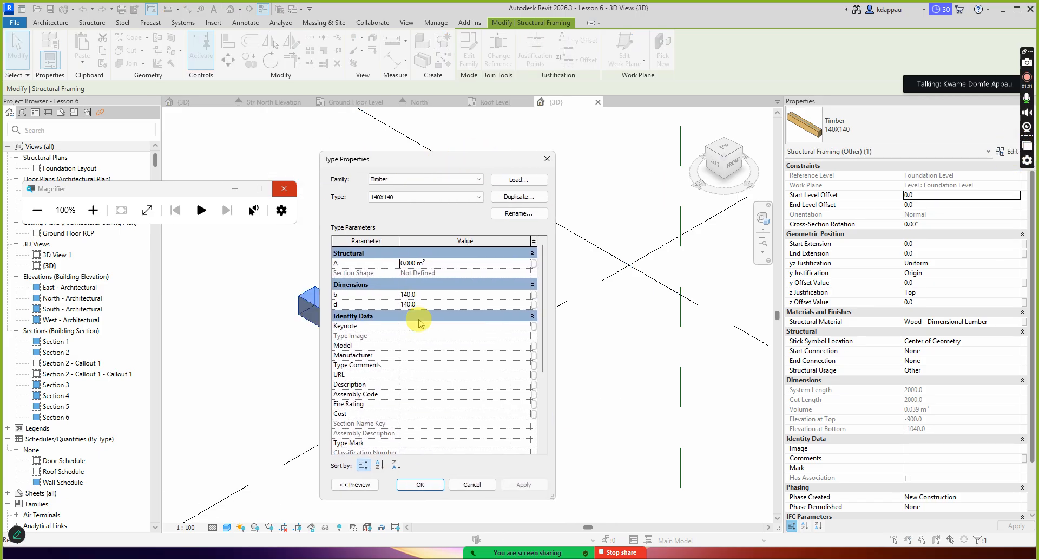
left_click(384, 200)
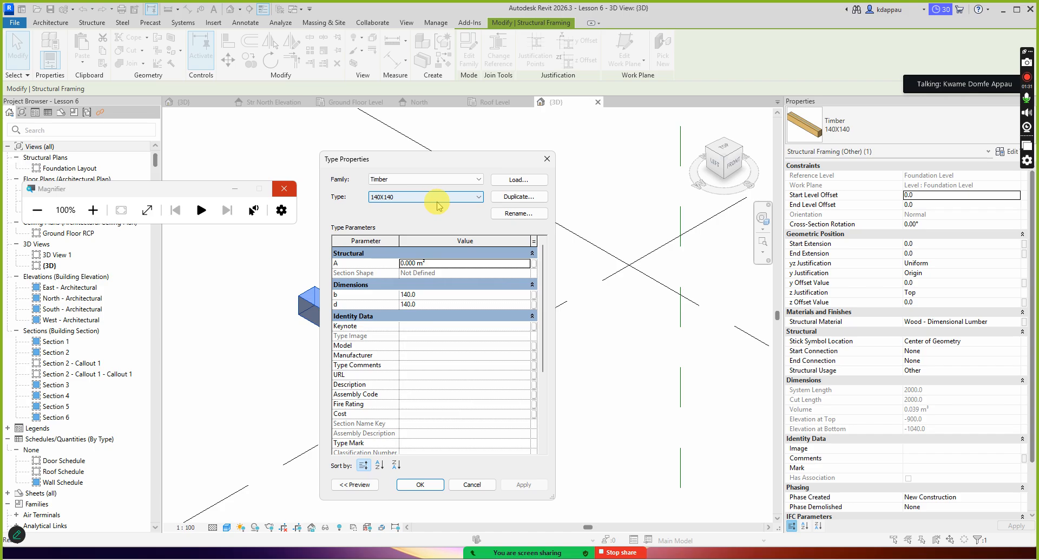
left_click(515, 205)
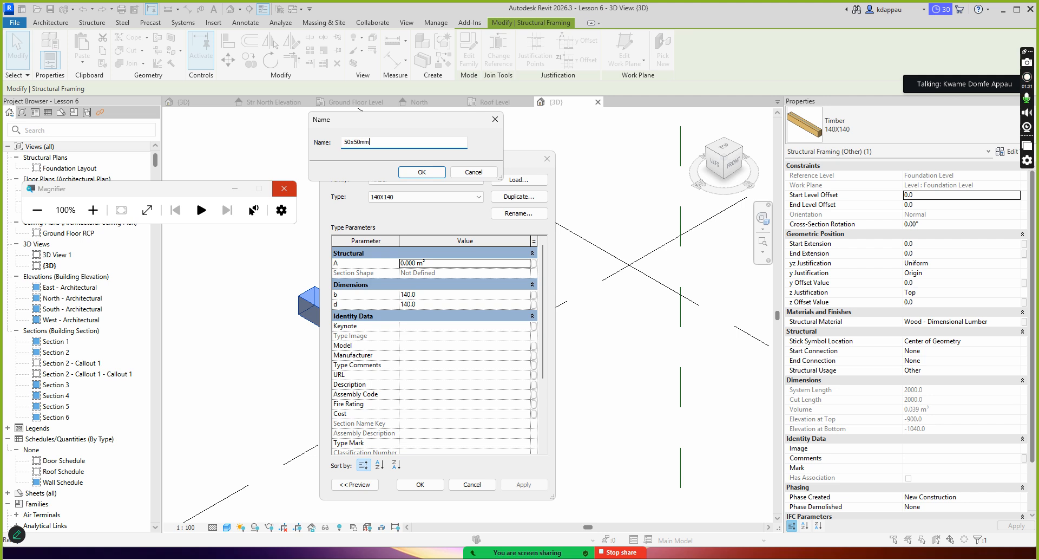
left_click(422, 172)
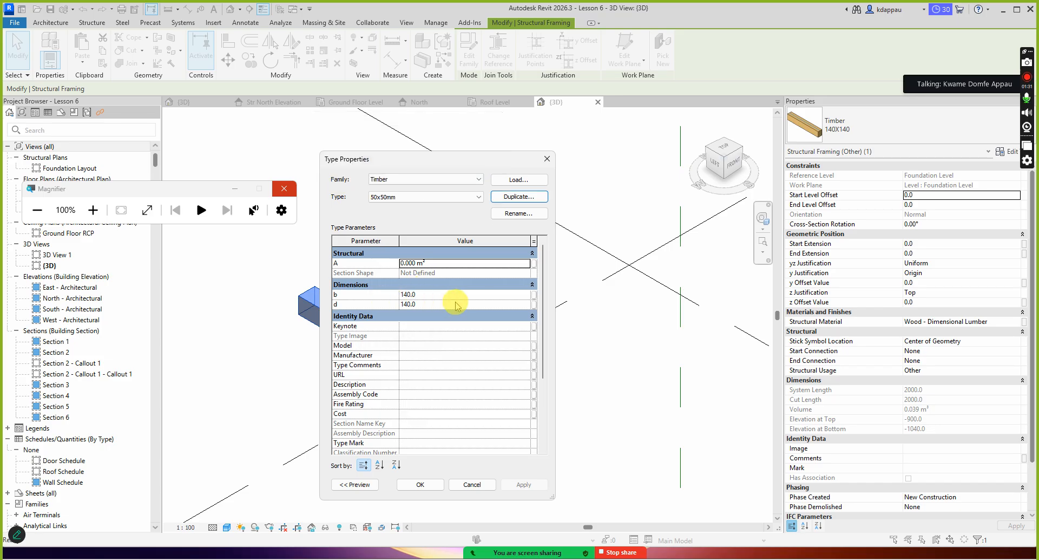
- Set the 50x50mm type's b and d dimensions to 50, apply them and inspect the resized beam
left_click(437, 295)
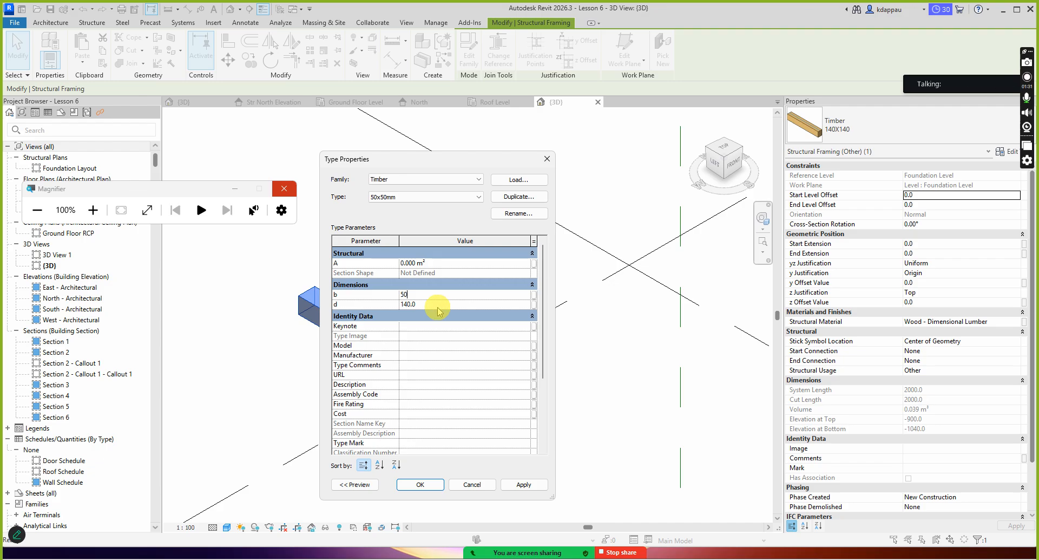
left_click(432, 304)
type("50")
left_click(421, 485)
left_click(457, 441)
scroll(497, 432, "up", 5)
left_click(506, 380)
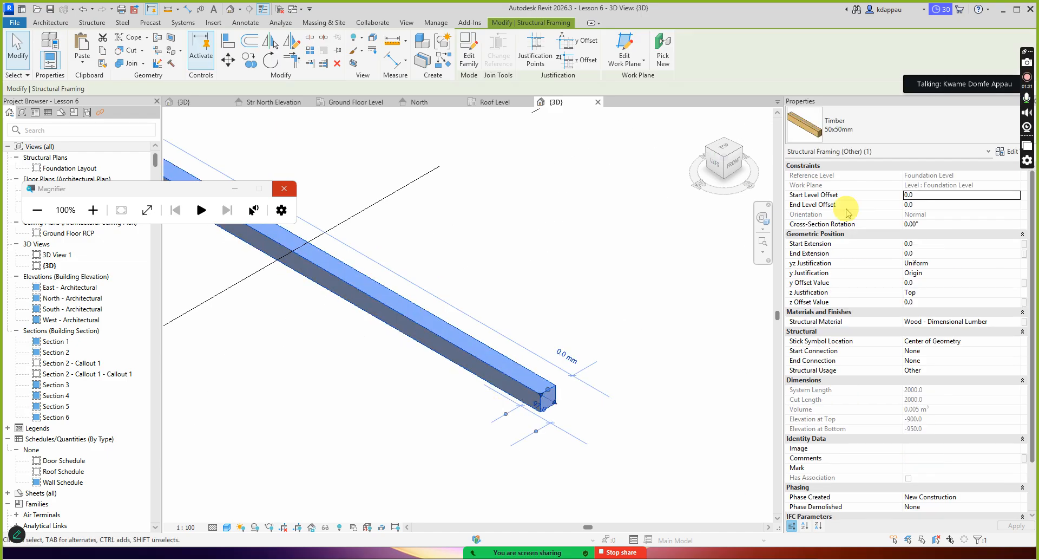
scroll(522, 387, "down", 3)
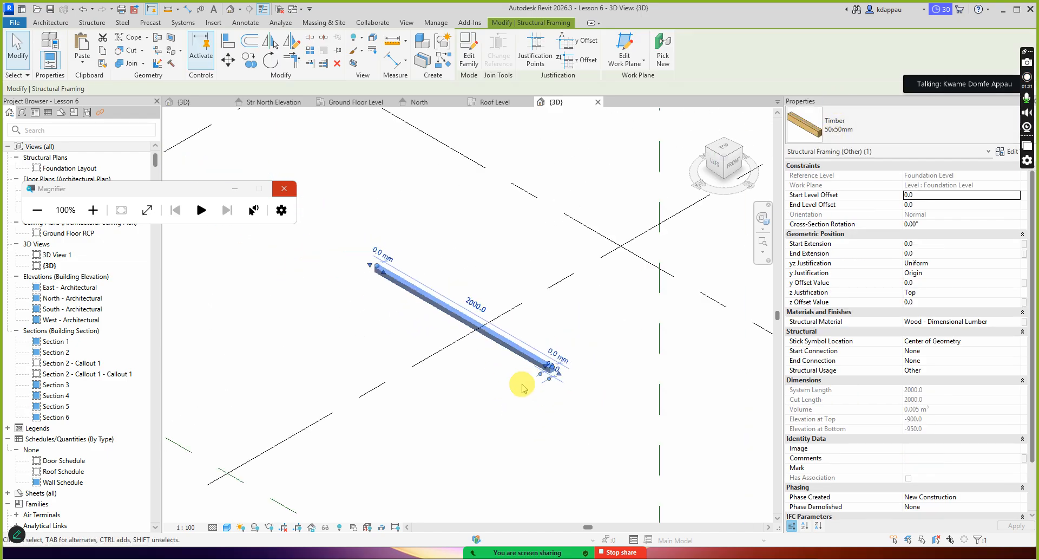
left_click(522, 387)
- Examine the tops of the walls and the ceiling outline of the large central room in the 3D view
scroll(504, 400, "down", 4)
scroll(471, 390, "down", 6)
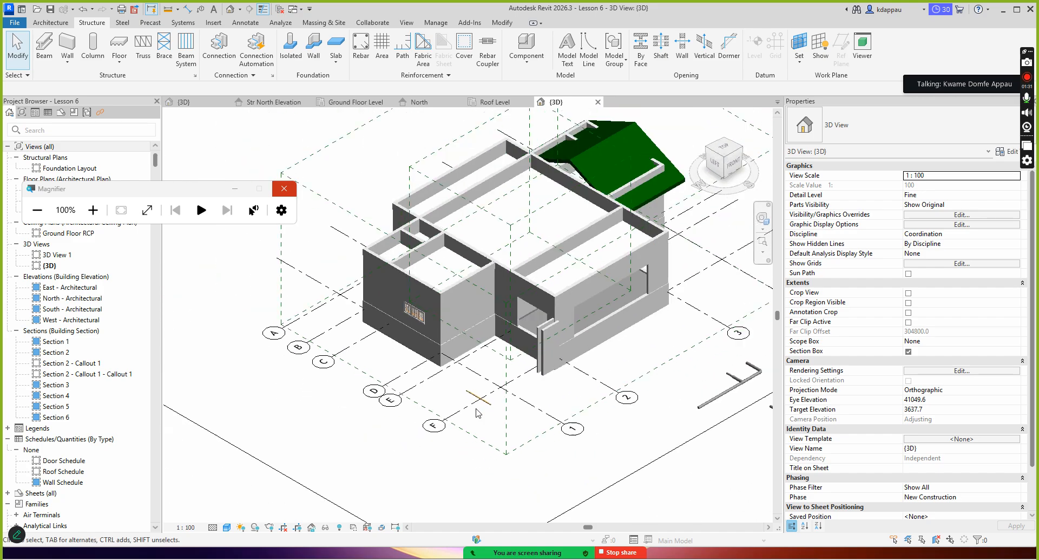
scroll(550, 249, "up", 8)
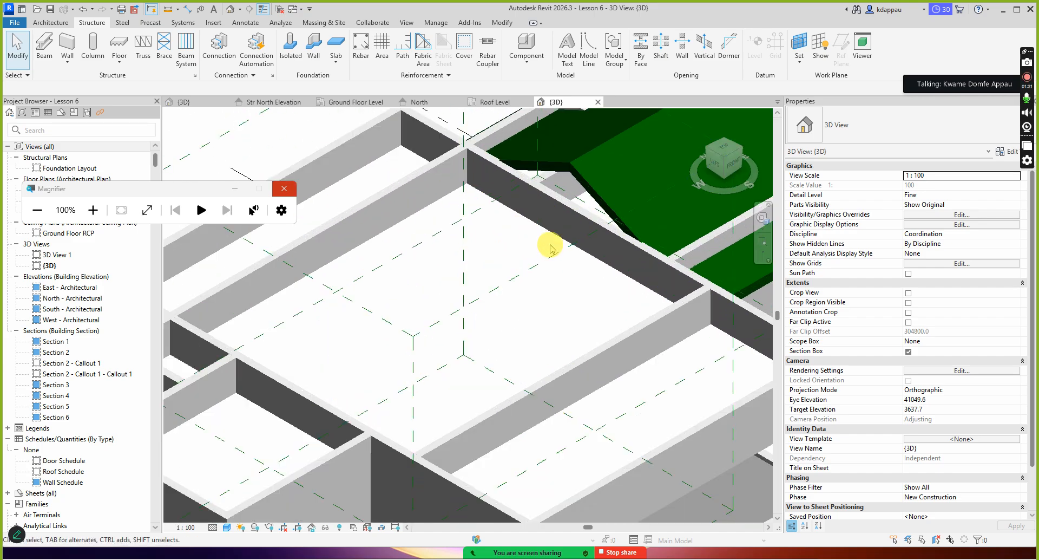
scroll(550, 249, "down", 8)
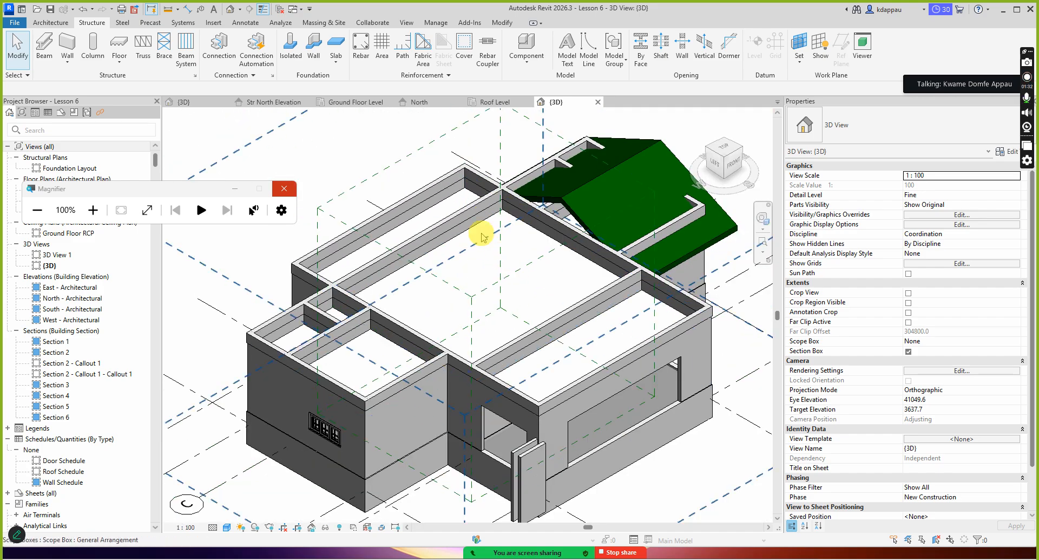
scroll(469, 271, "down", 2)
scroll(468, 271, "up", 5)
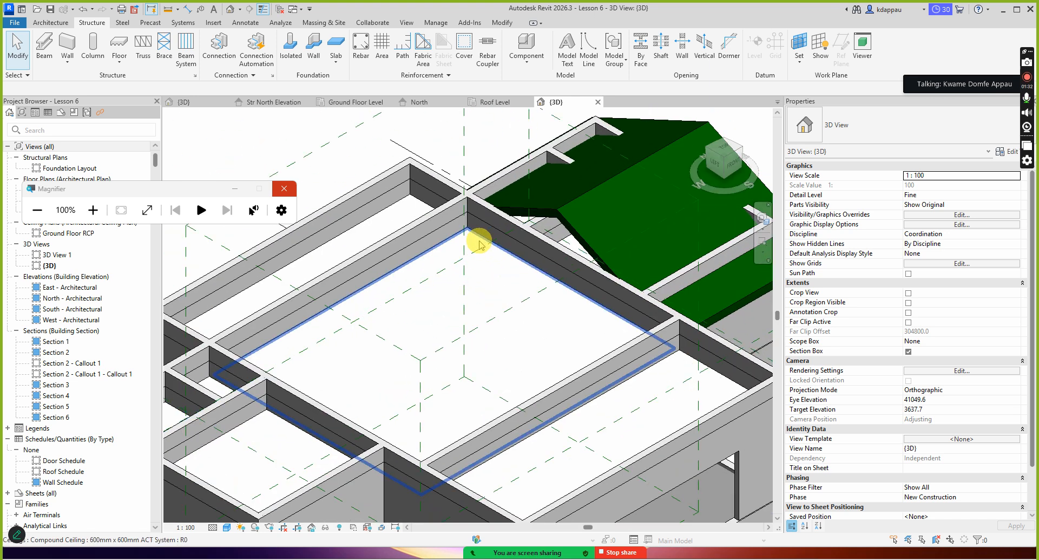
scroll(476, 244, "down", 4)
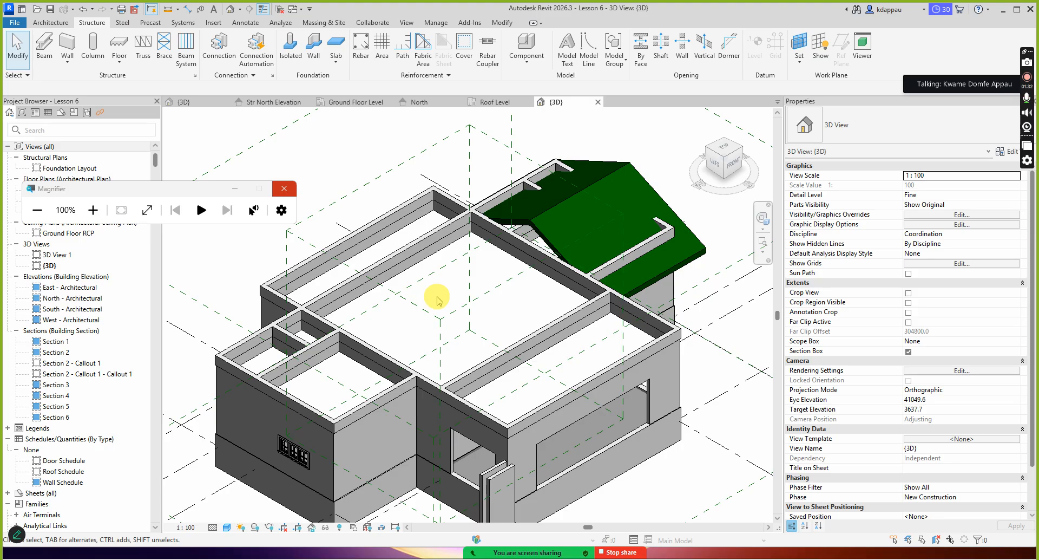
scroll(437, 299, "up", 3)
scroll(434, 297, "down", 4)
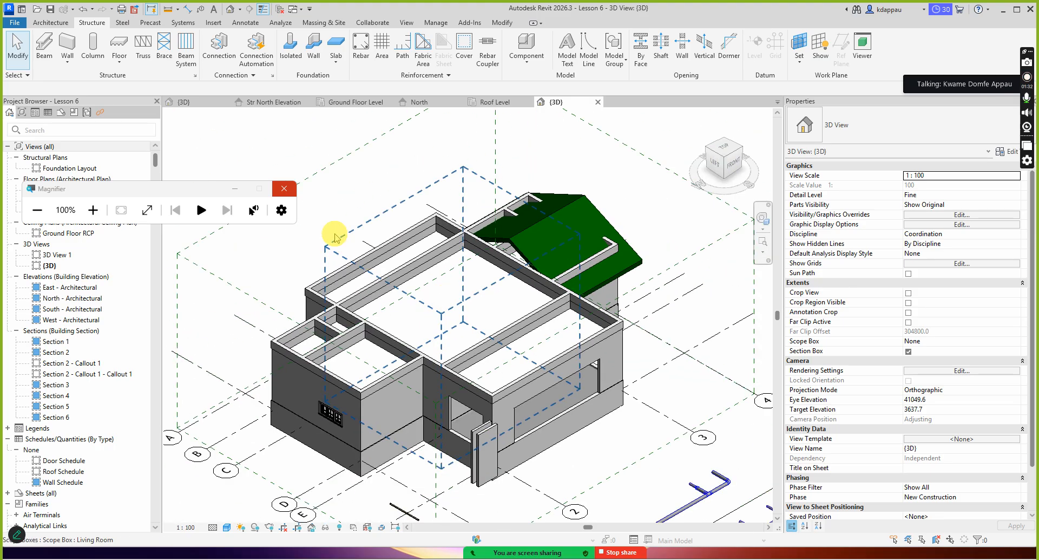
- Start a structural beam system and set its work plane by picking the large room's 600mm x 600mm ceiling
left_click(187, 49)
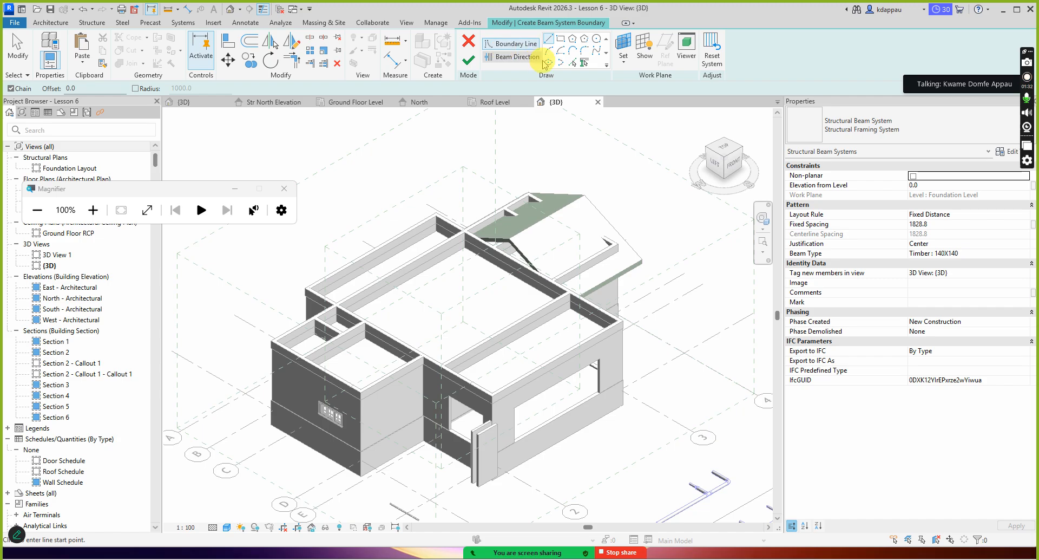
left_click(560, 39)
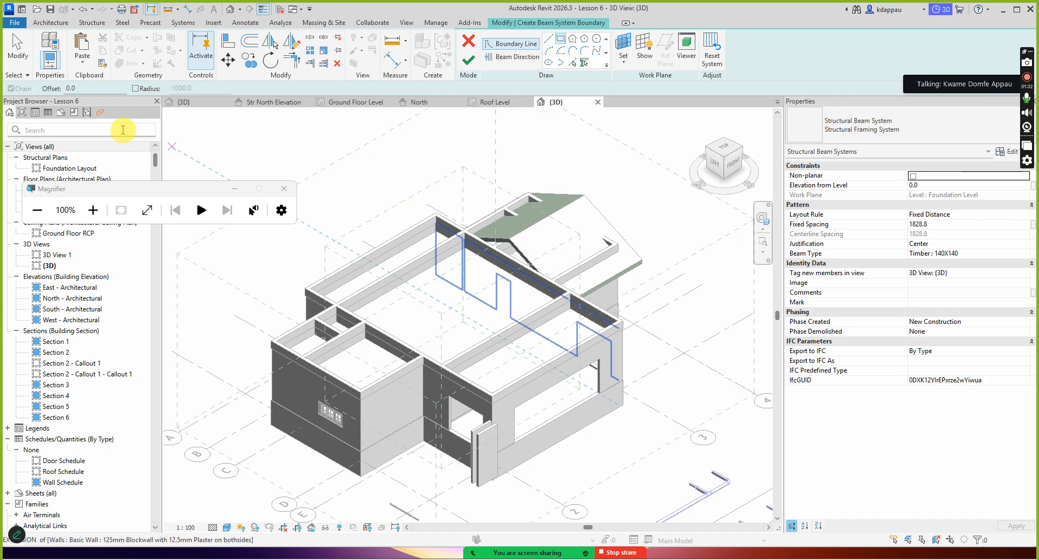
left_click(628, 61)
left_click(652, 82)
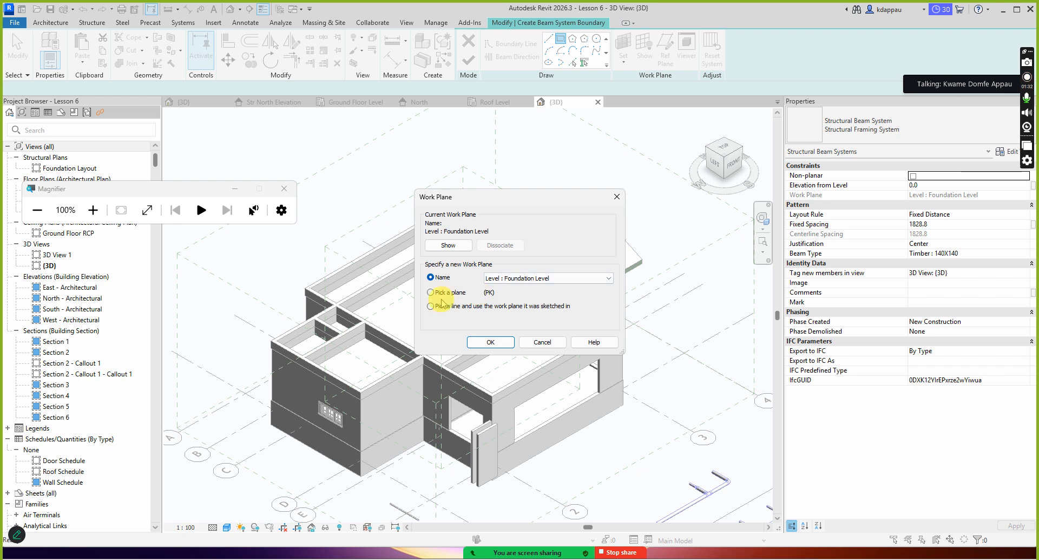
left_click(479, 342)
scroll(488, 275, "up", 4)
scroll(487, 276, "up", 2)
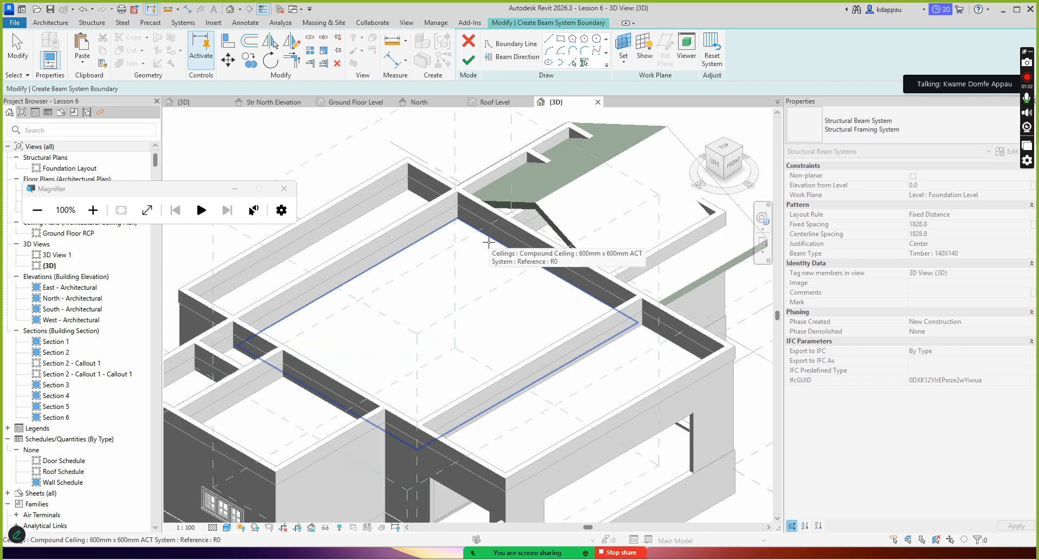
left_click(489, 242)
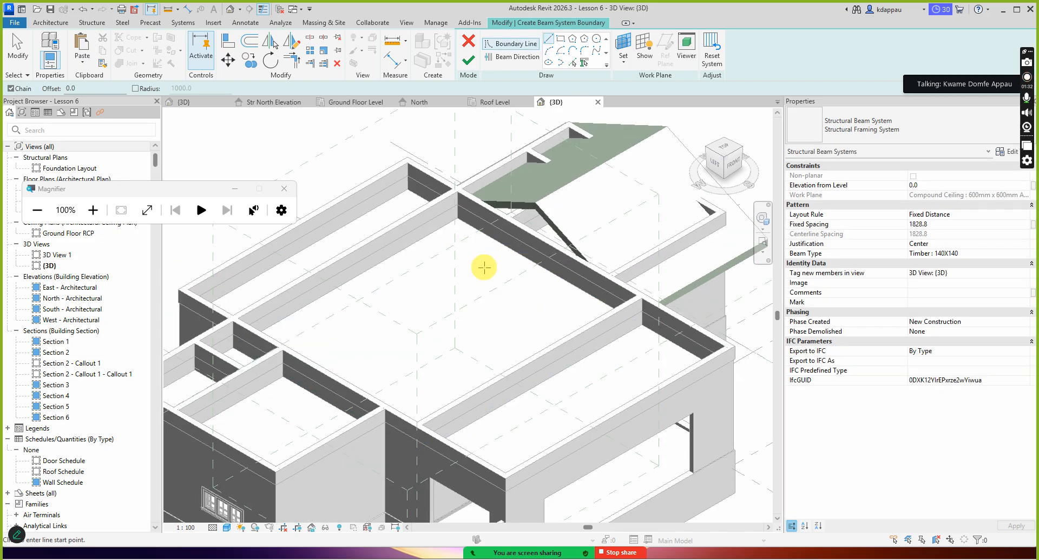
- Sketch a rectangular beam system boundary about 8400 mm long between opposite corners of the large room
left_click(561, 39)
left_click(454, 219)
left_click(457, 220)
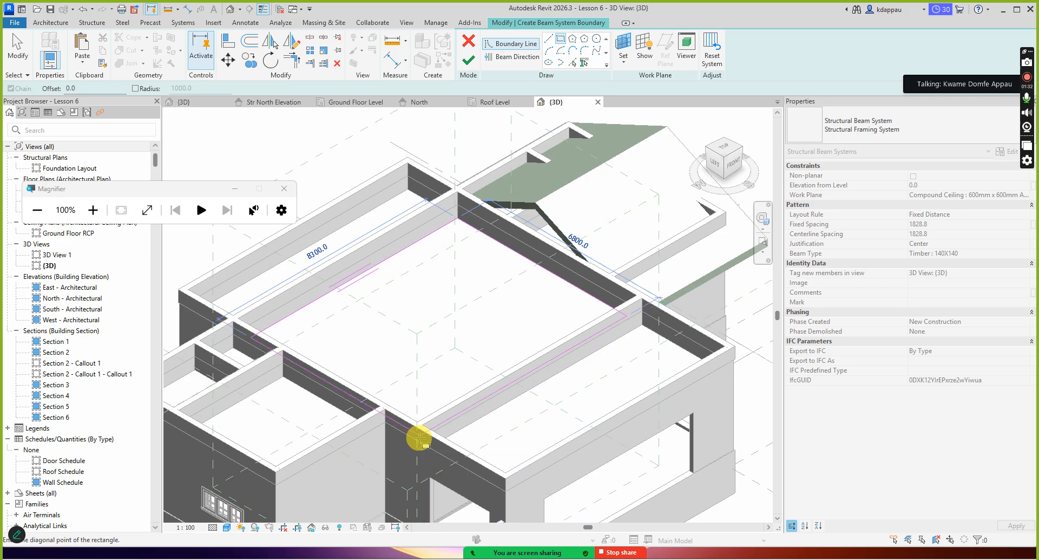
left_click(419, 439)
scroll(498, 321, "down", 2)
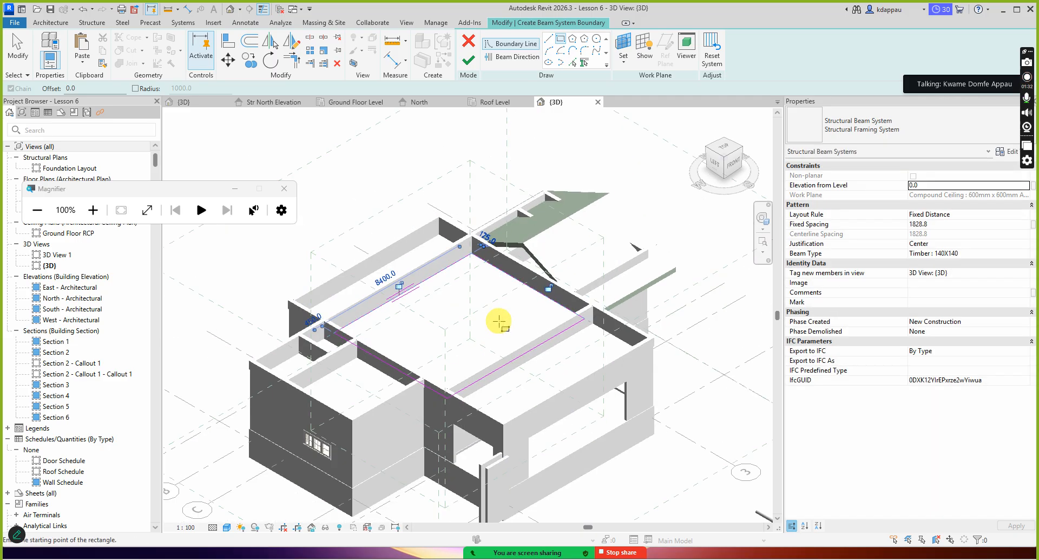
- Leave the rectangle tool and shift one long edge of the beam system boundary slightly towards its adjoining wall
left_click_drag(724, 155, 431, 186)
right_click(421, 188)
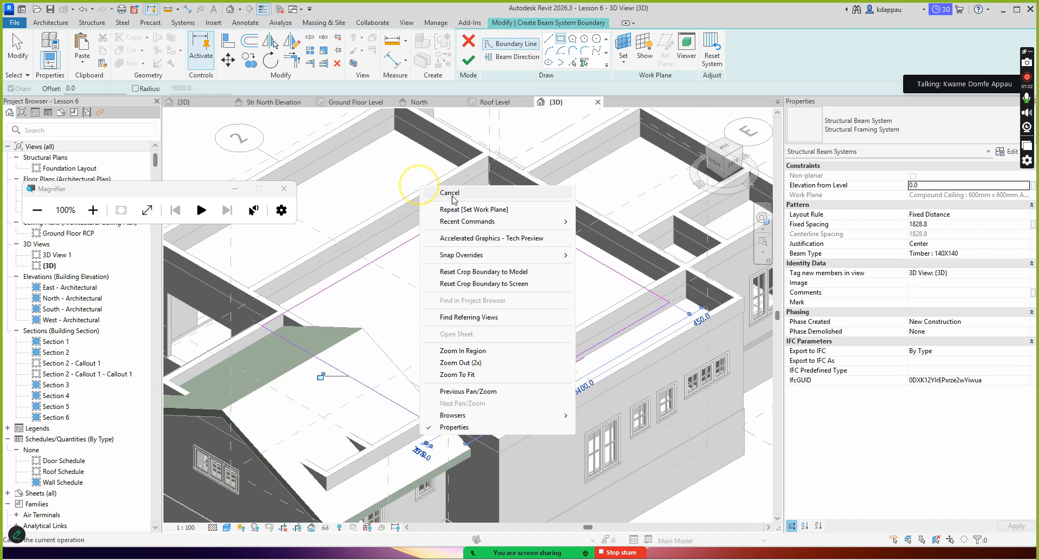
left_click(477, 196)
right_click(421, 161)
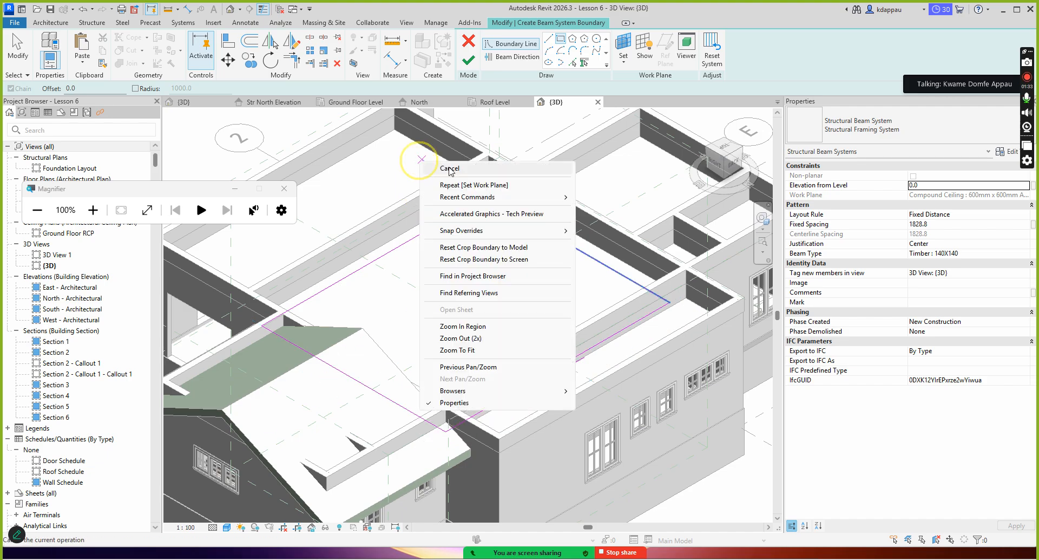
left_click(453, 169)
scroll(464, 197, "up", 3)
left_click(467, 212)
mouse_move(461, 202)
left_mouse_down()
mouse_move(446, 204)
mouse_move(450, 195)
left_mouse_up()
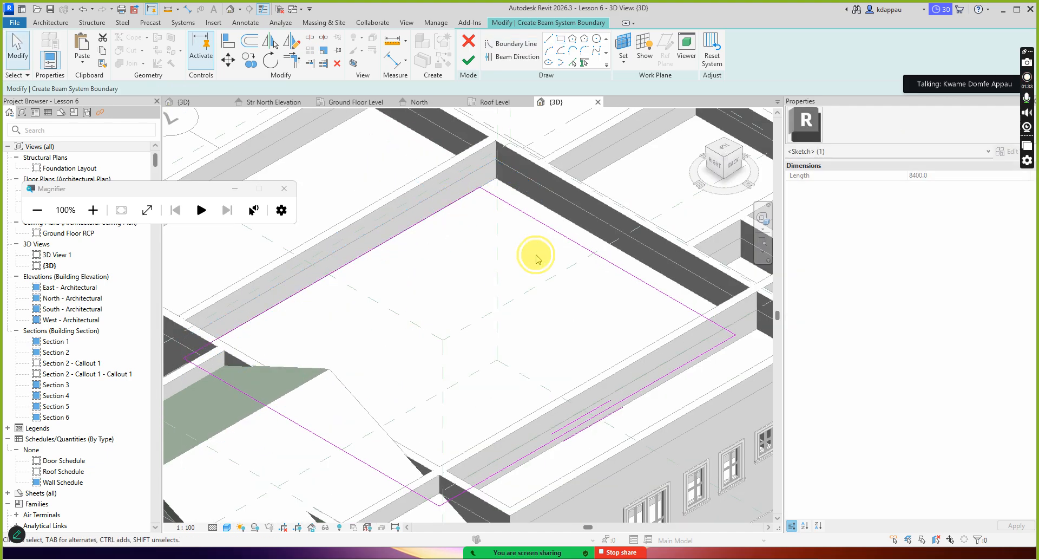
- Shift another edge of the beam system boundary out to its adjoining wall and check the outline in the Ground Floor RCP
left_click(542, 225)
left_click_drag(543, 225, 545, 214)
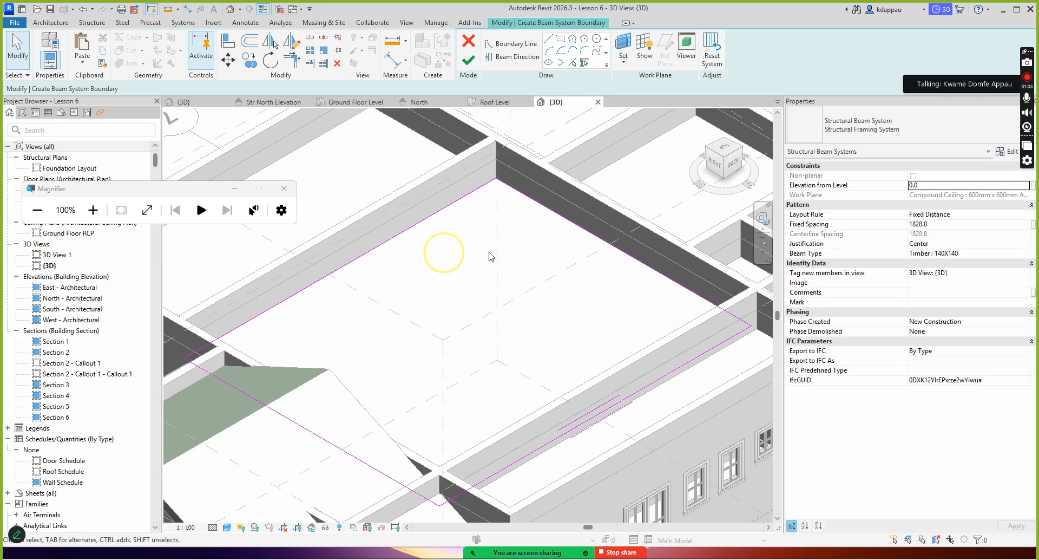
scroll(489, 255, "down", 5)
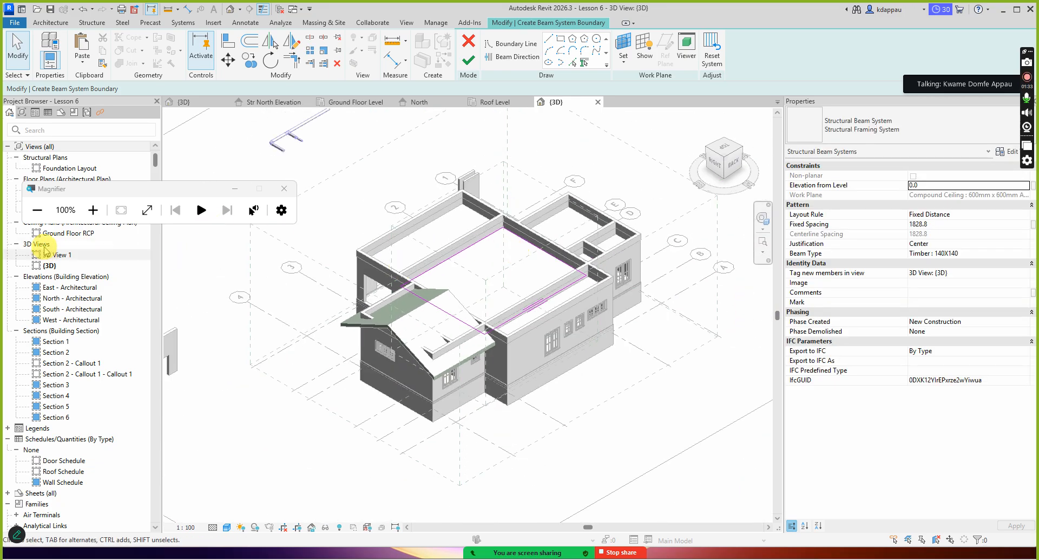
double_click(59, 233)
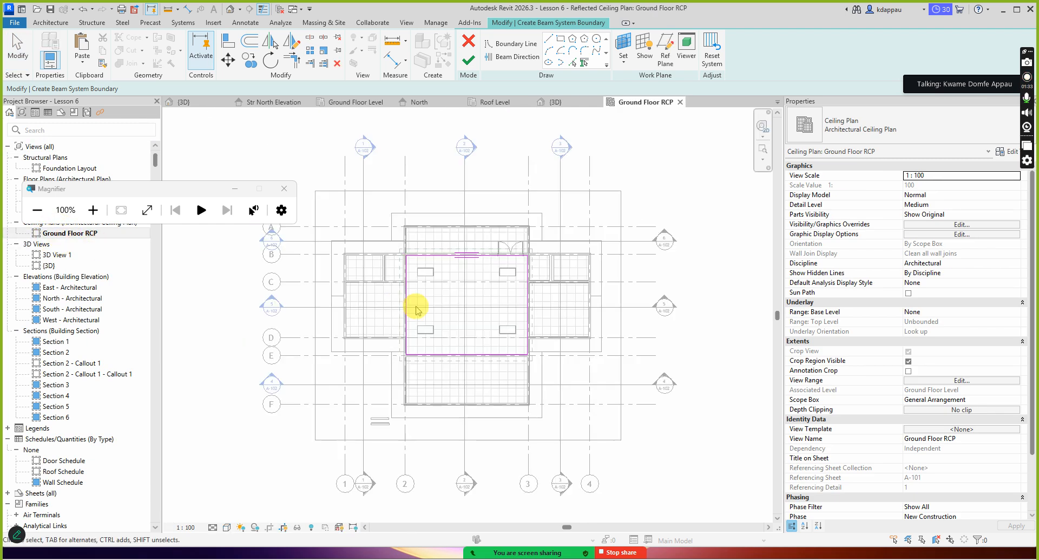
scroll(479, 306, "down", 1)
scroll(433, 294, "up", 13)
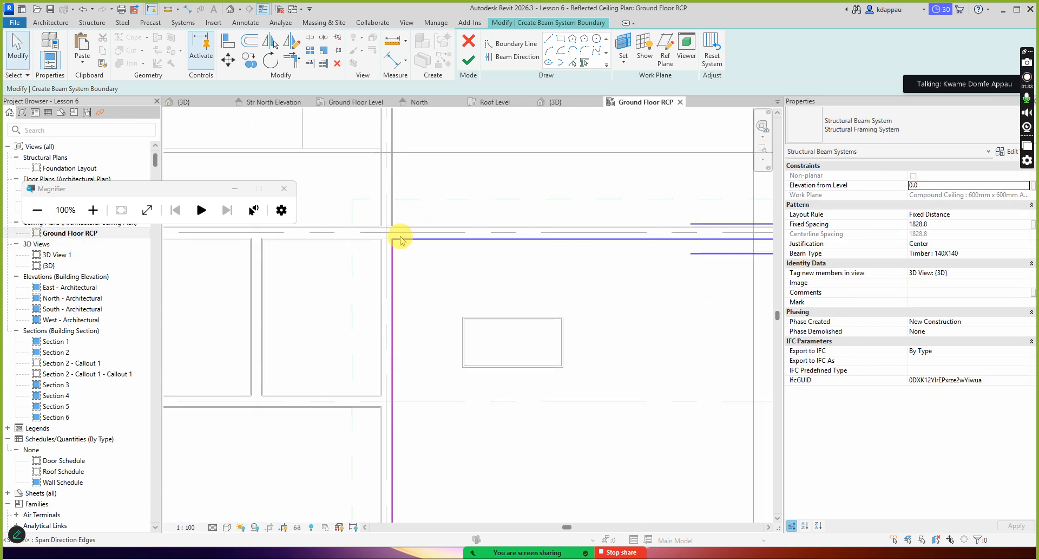
scroll(403, 251, "down", 8)
scroll(601, 357, "up", 4)
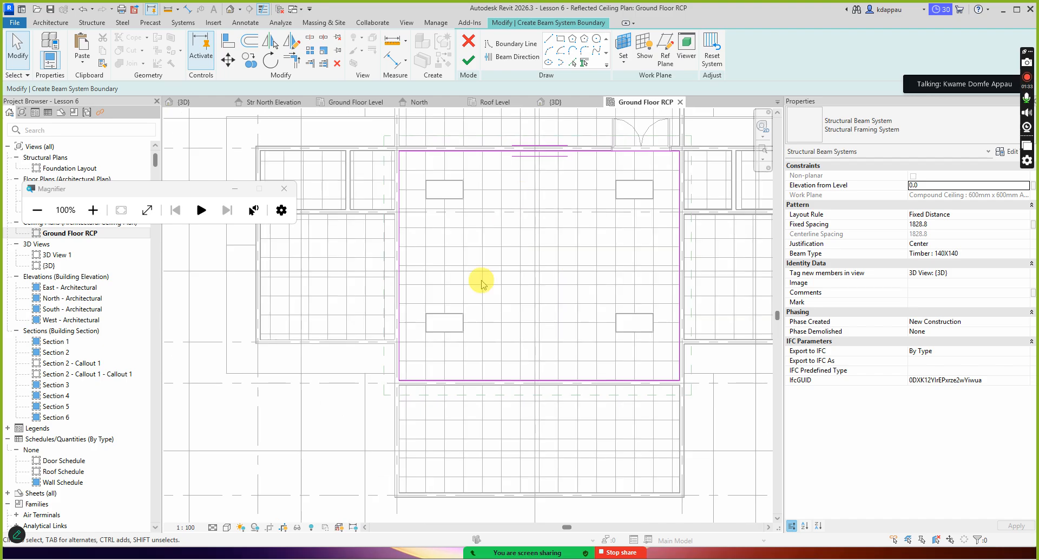
scroll(482, 284, "down", 2)
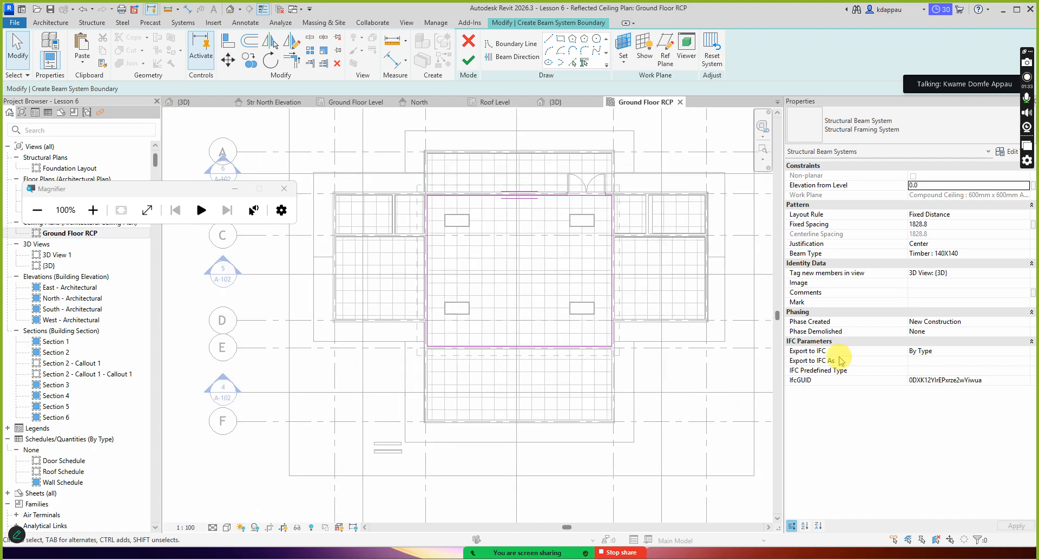
- Set the beam system's fixed spacing to 600 mm and finish the boundary sketch
left_click(972, 219)
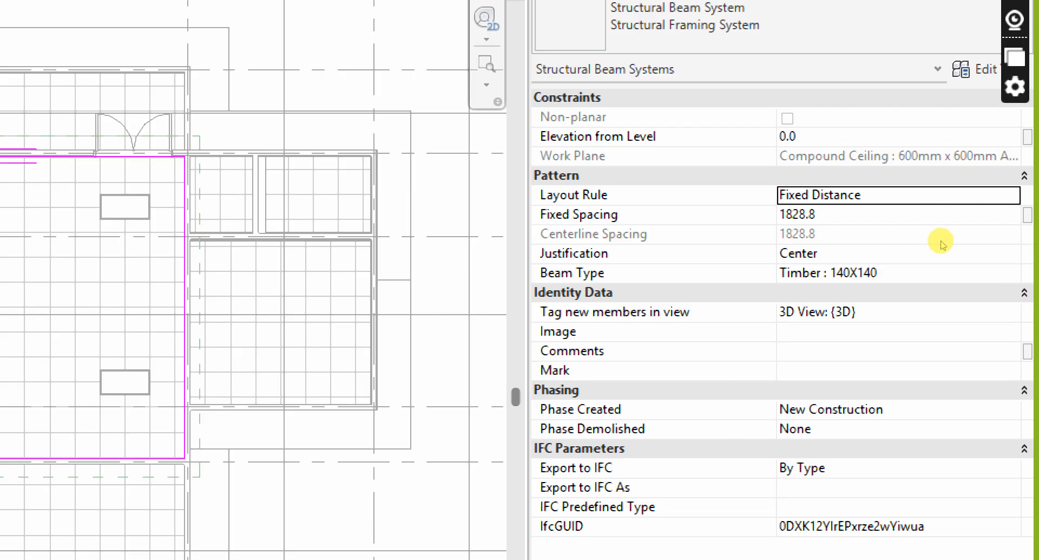
left_click(942, 221)
left_click(942, 221)
type("600")
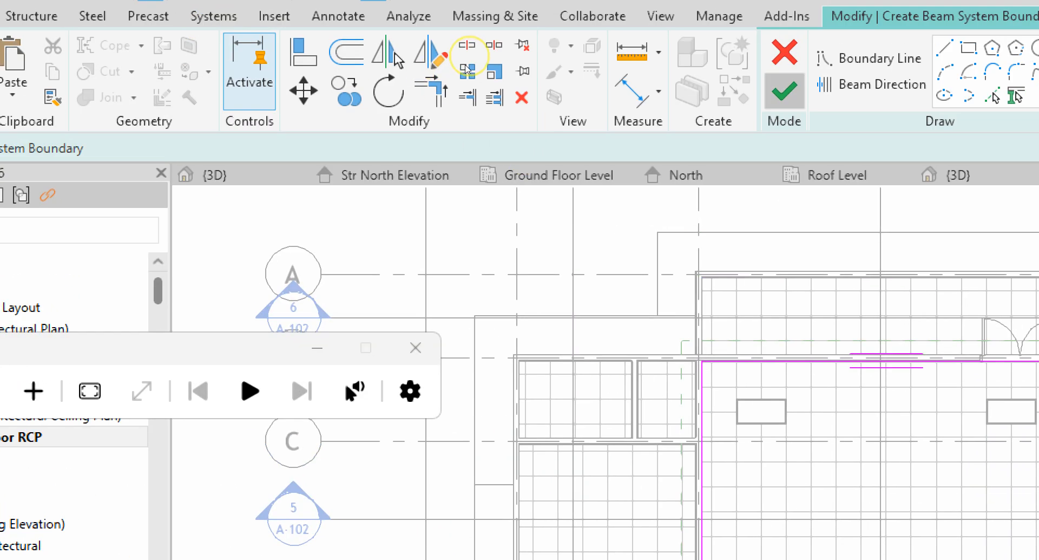
left_click(784, 90)
scroll(278, 168, "down", 5)
scroll(378, 208, "up", 4)
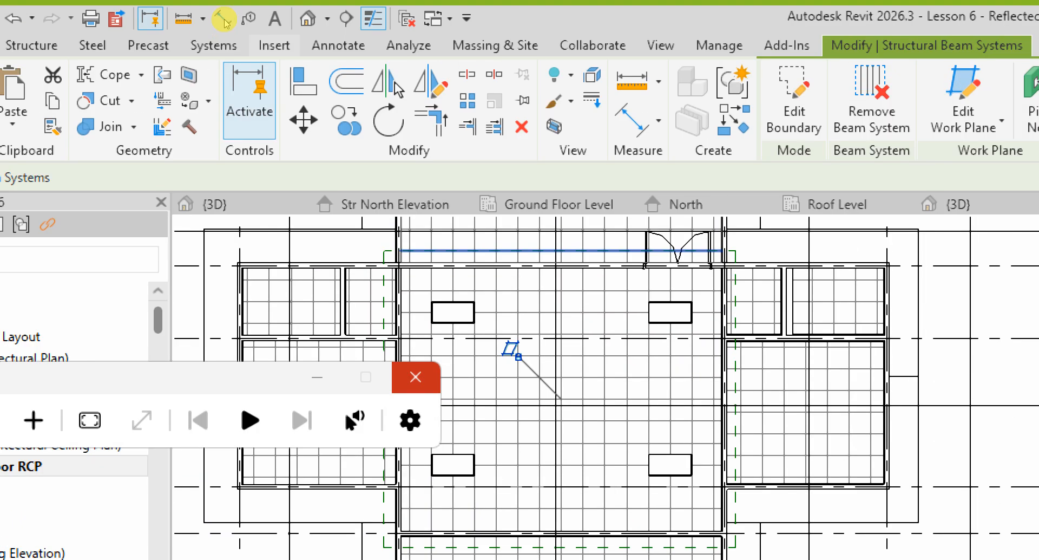
- Return to the house's 3D view and examine the beams laid across the large room's ceiling
left_click(215, 204)
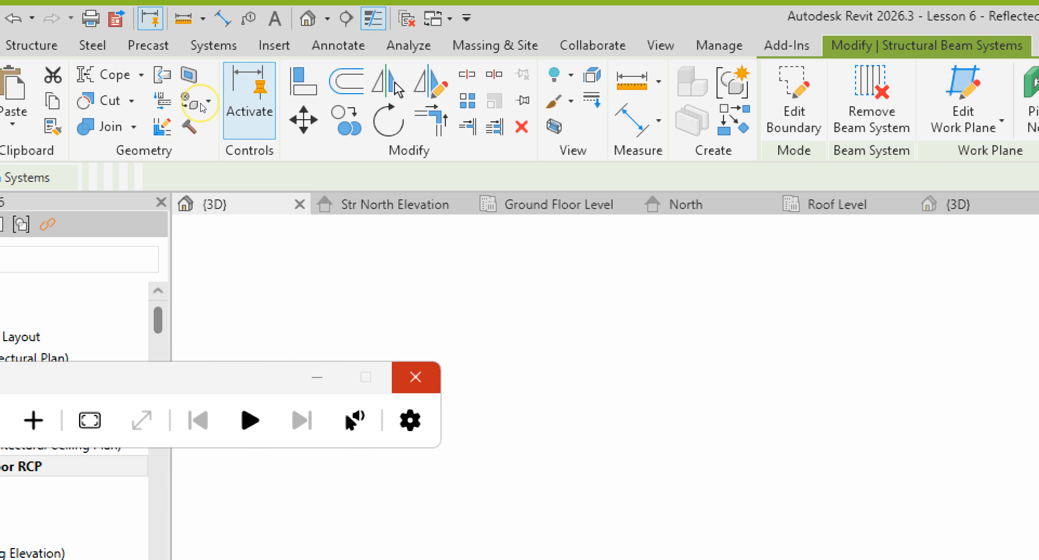
scroll(374, 188, "down", 10)
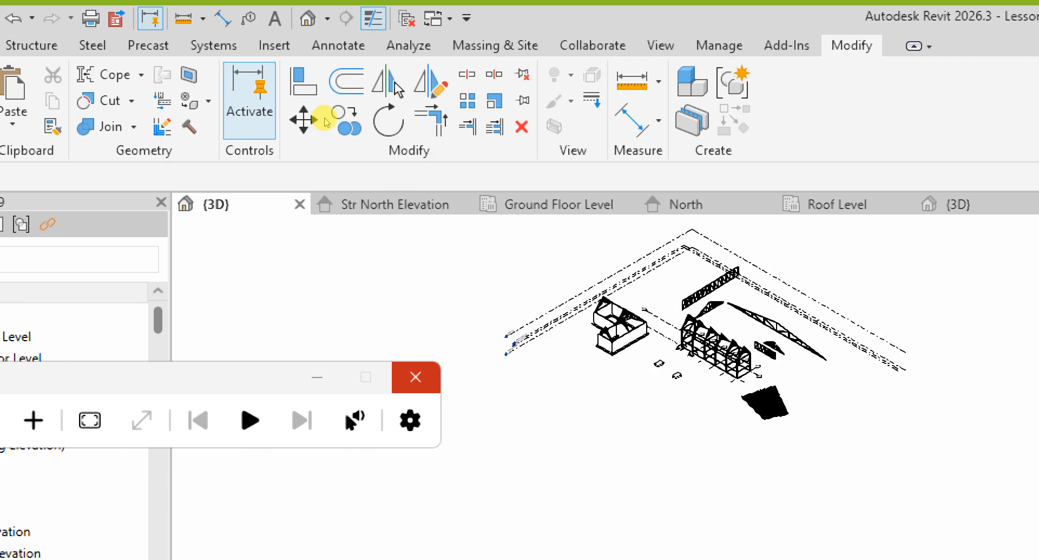
left_click(950, 204)
scroll(350, 185, "down", 6)
scroll(400, 227, "up", 10)
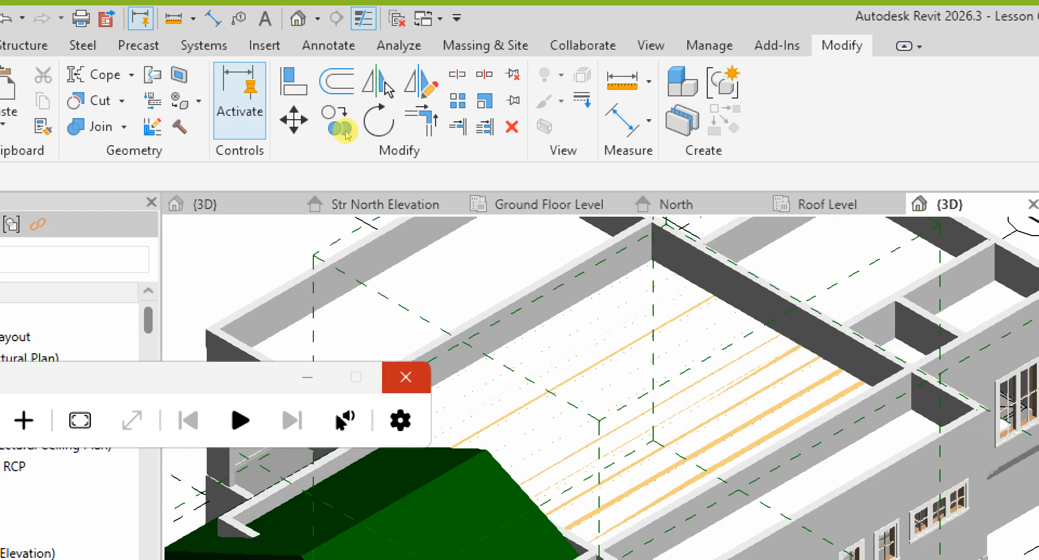
scroll(409, 165, "up", 1)
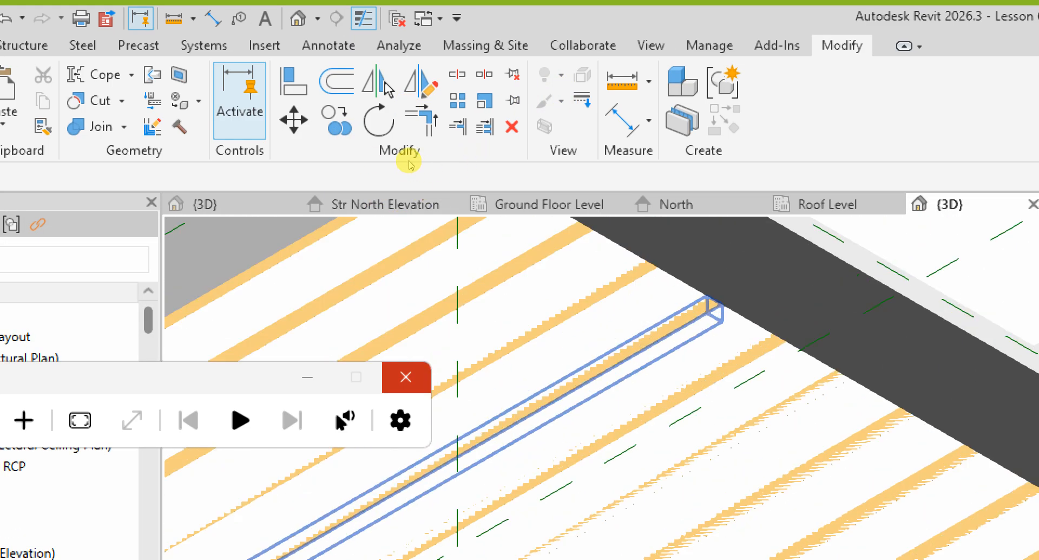
scroll(448, 163, "down", 3)
scroll(389, 150, "up", 4)
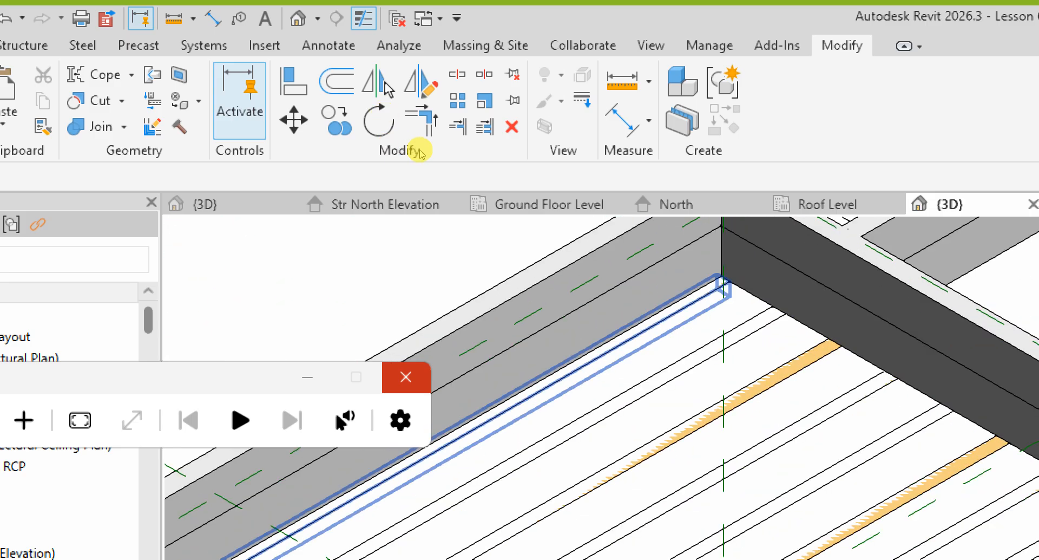
- Raise the large room's beam system by setting its elevation from level to 50 mm
left_click(460, 153)
scroll(411, 157, "down", 4)
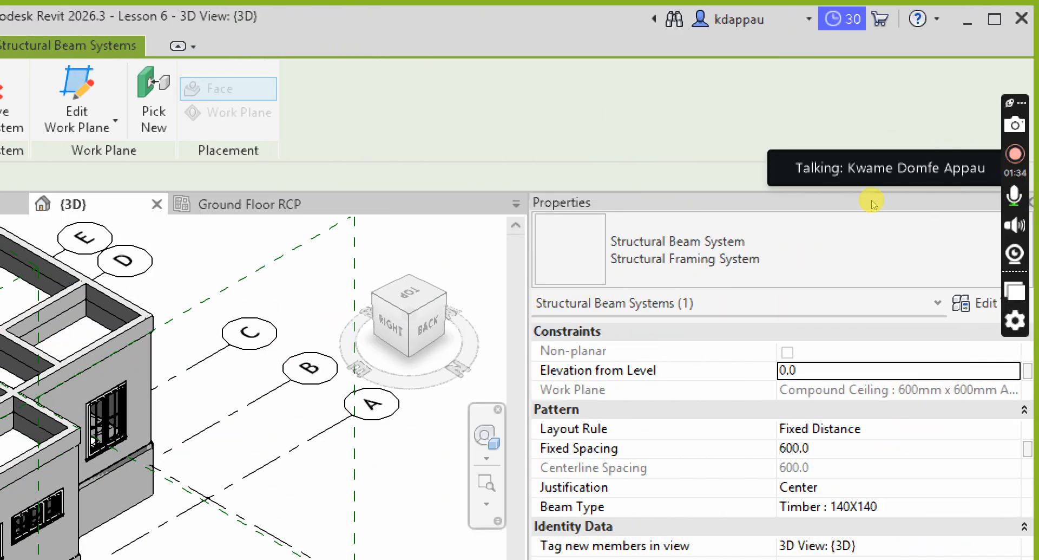
type("50")
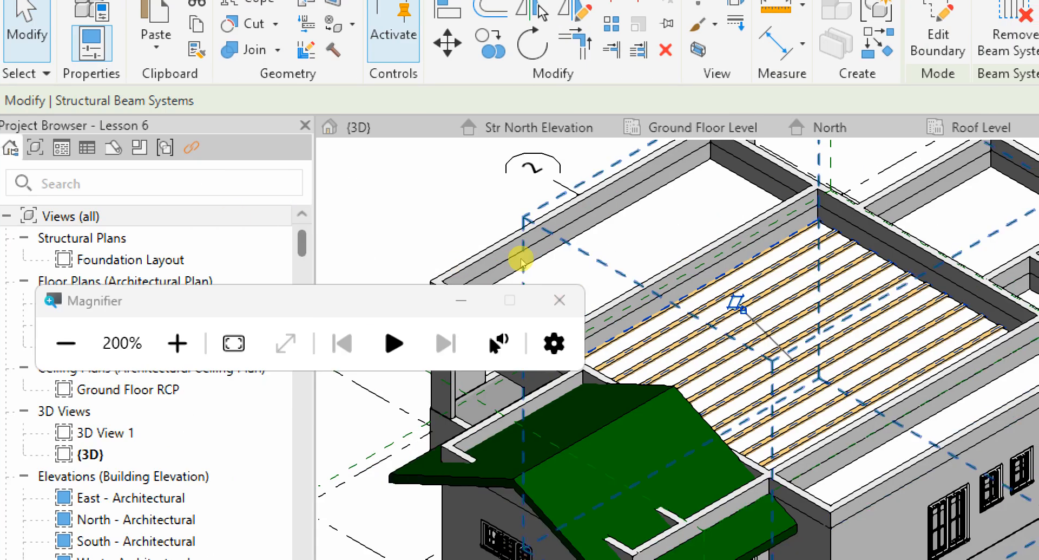
scroll(466, 157, "up", 3)
scroll(466, 157, "up", 5)
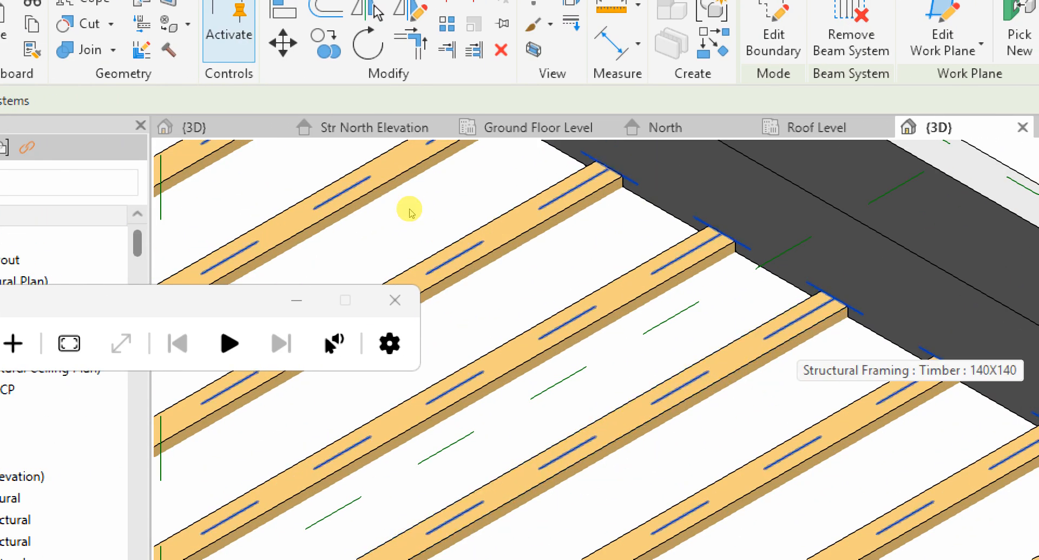
scroll(389, 207, "down", 6)
scroll(364, 191, "down", 4)
scroll(371, 202, "up", 8)
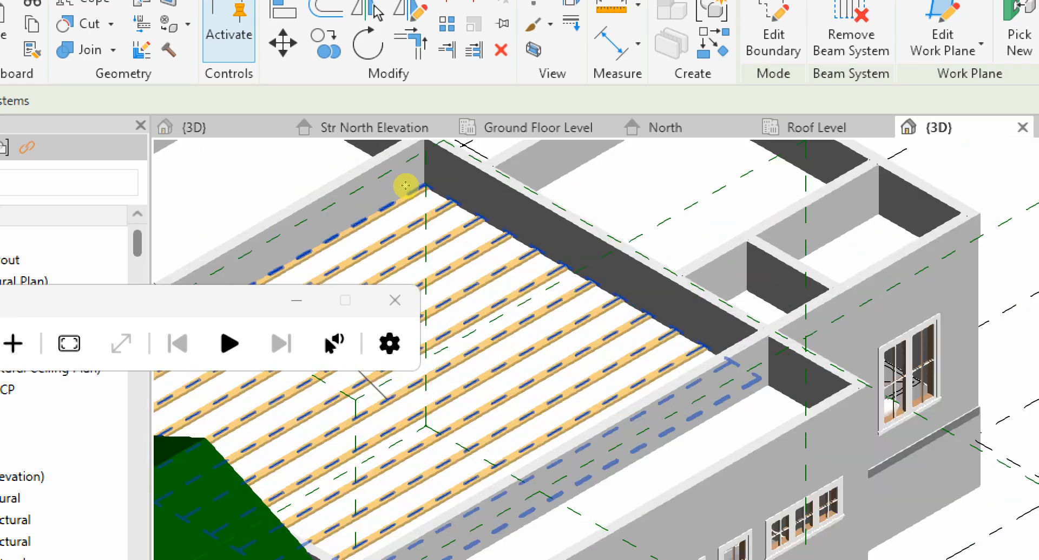
- Change the beam system's beam type to Timber : 50x50mm
scroll(359, 201, "down", 3)
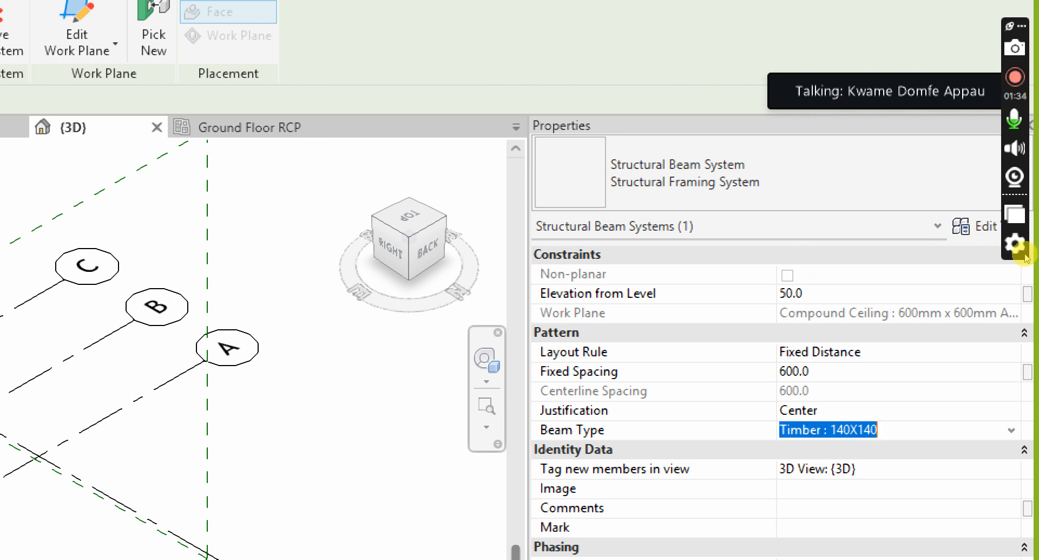
left_click(1011, 430)
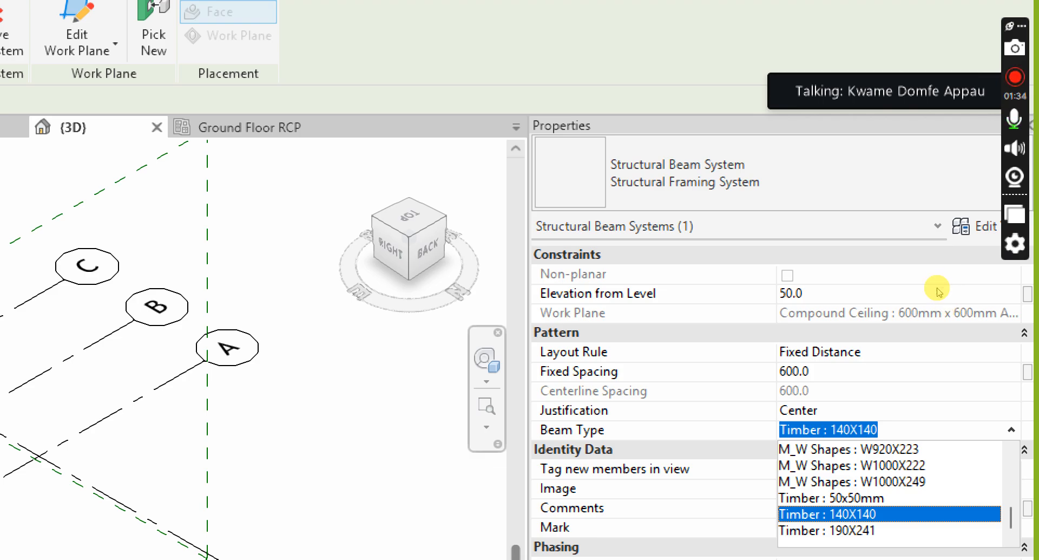
key("Up")
key("Return")
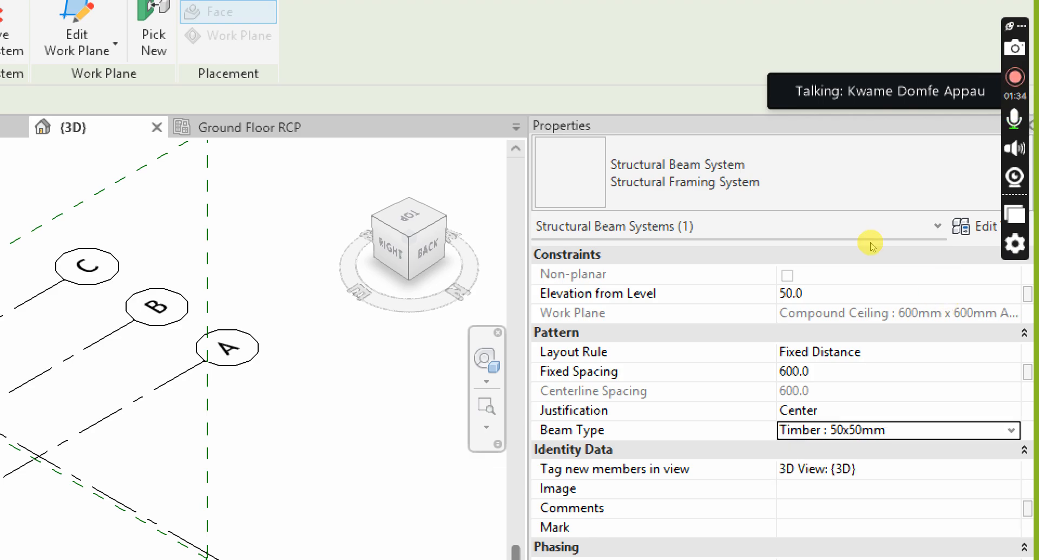
- Examine the size and seating of the timber beams where they meet the large room's walls
scroll(307, 177, "up", 8)
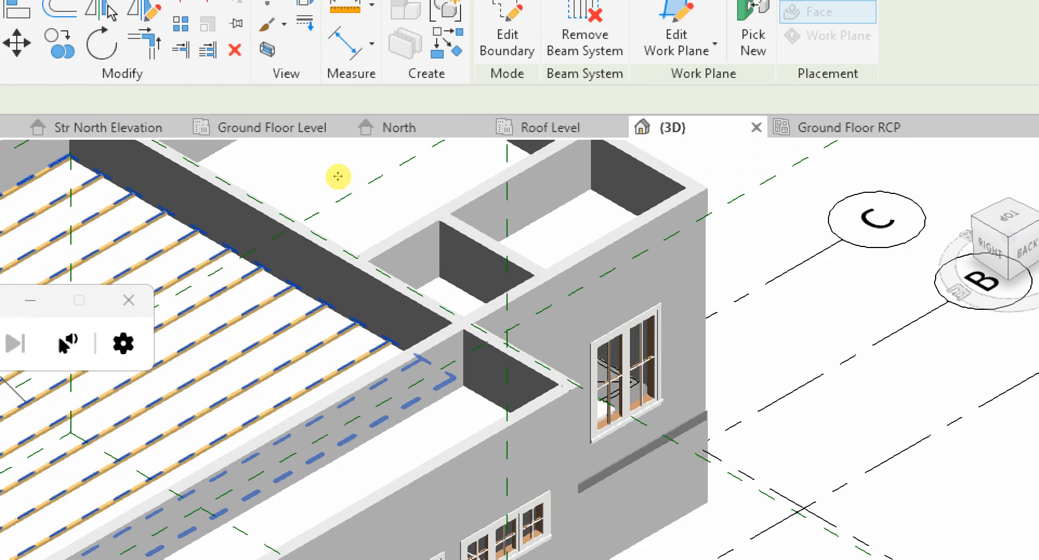
scroll(444, 201, "down", 2)
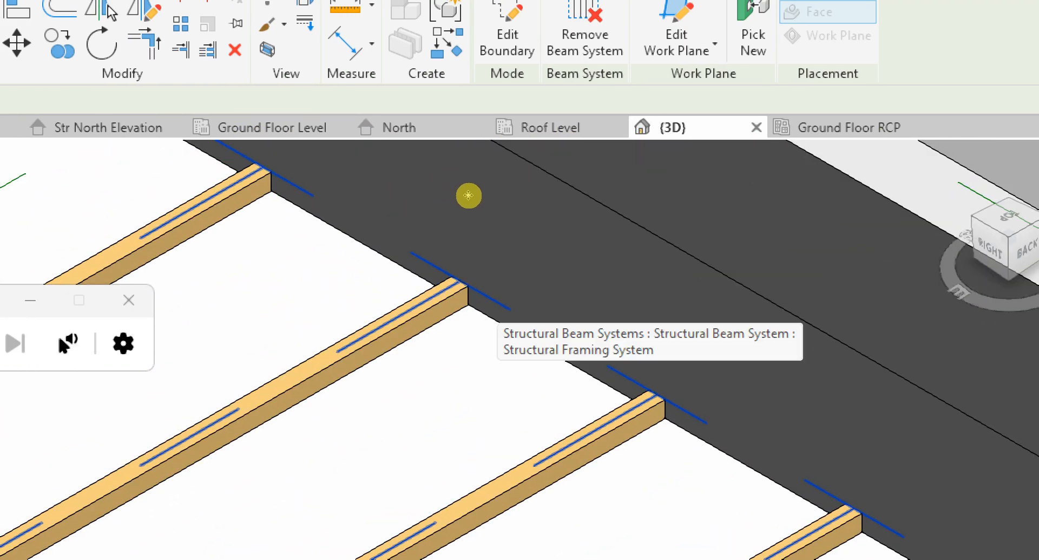
scroll(466, 192, "down", 5)
scroll(338, 184, "up", 2)
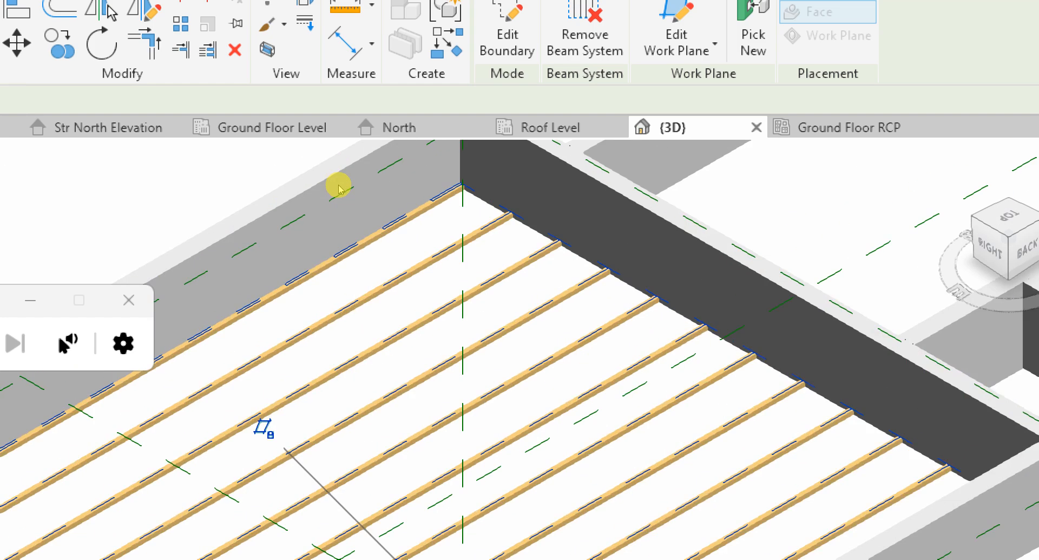
scroll(492, 225, "down", 5)
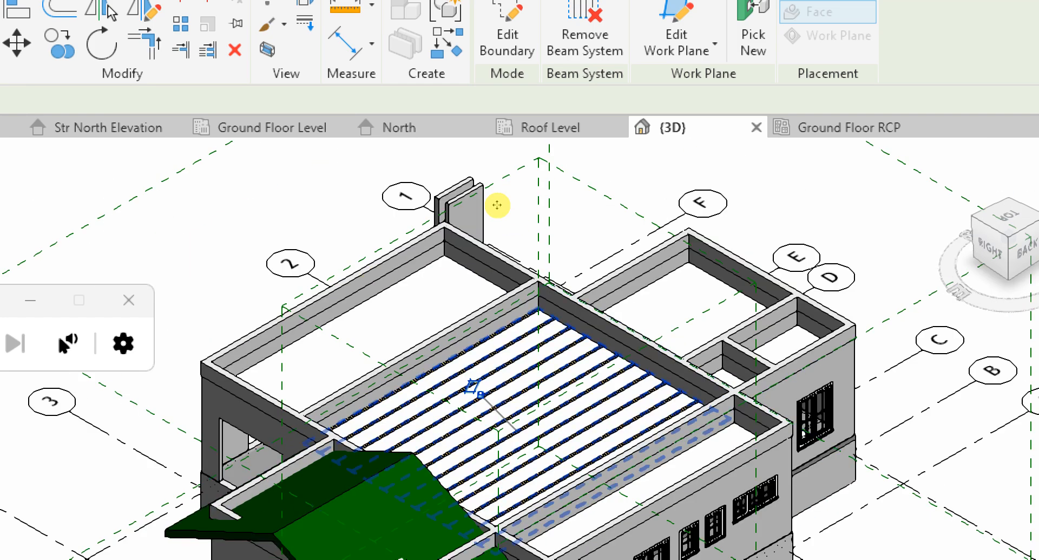
scroll(497, 205, "up", 5)
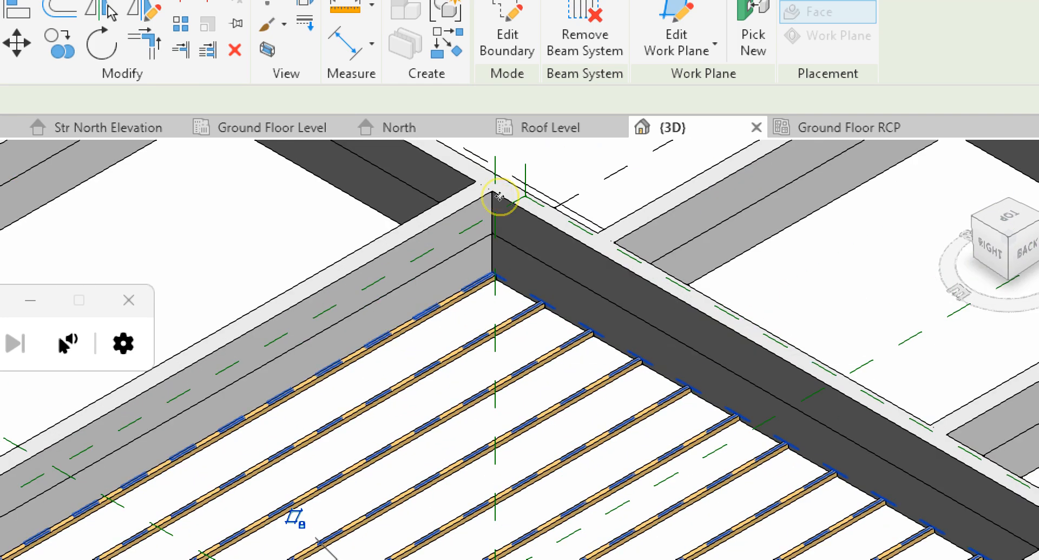
scroll(499, 194, "down", 5)
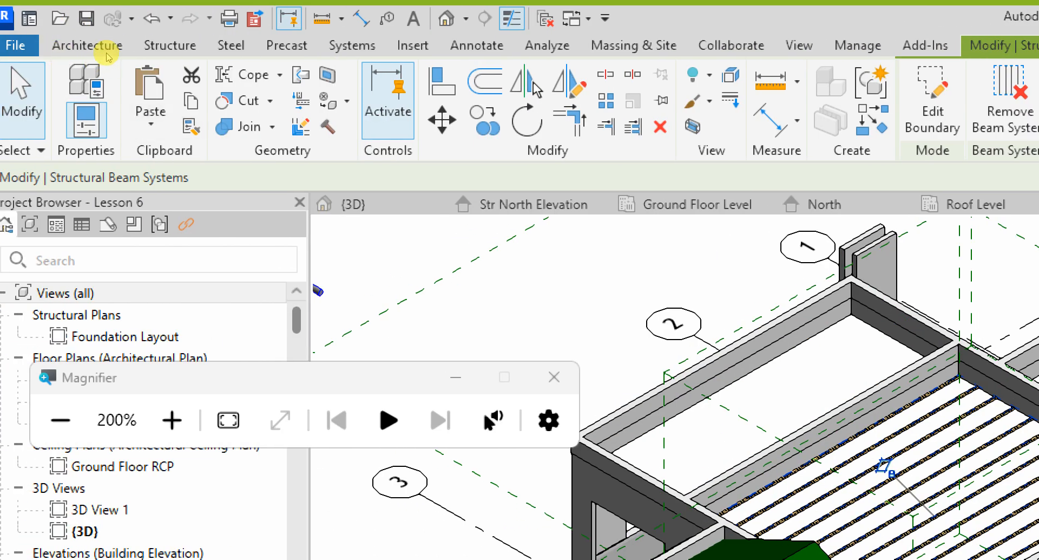
- Paste a copy of the beam system aligned to the same place in the large room
left_click(150, 124)
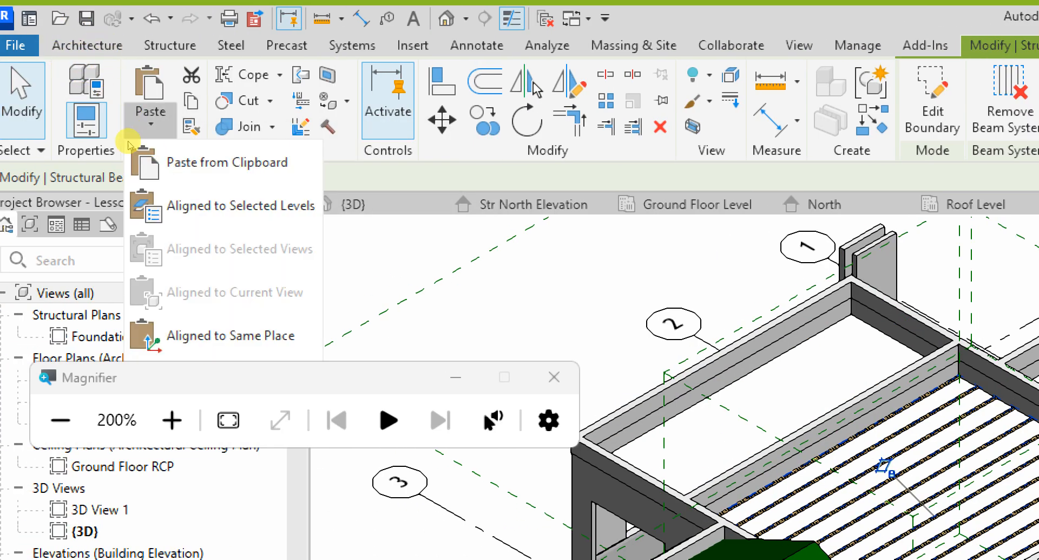
left_click(253, 344)
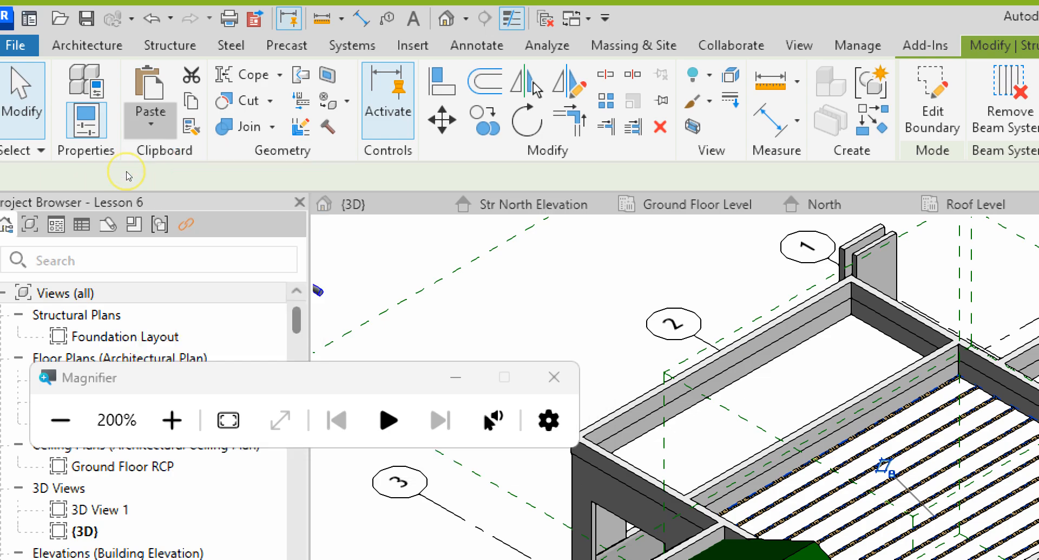
scroll(581, 325, "down", 5)
scroll(708, 376, "up", 3)
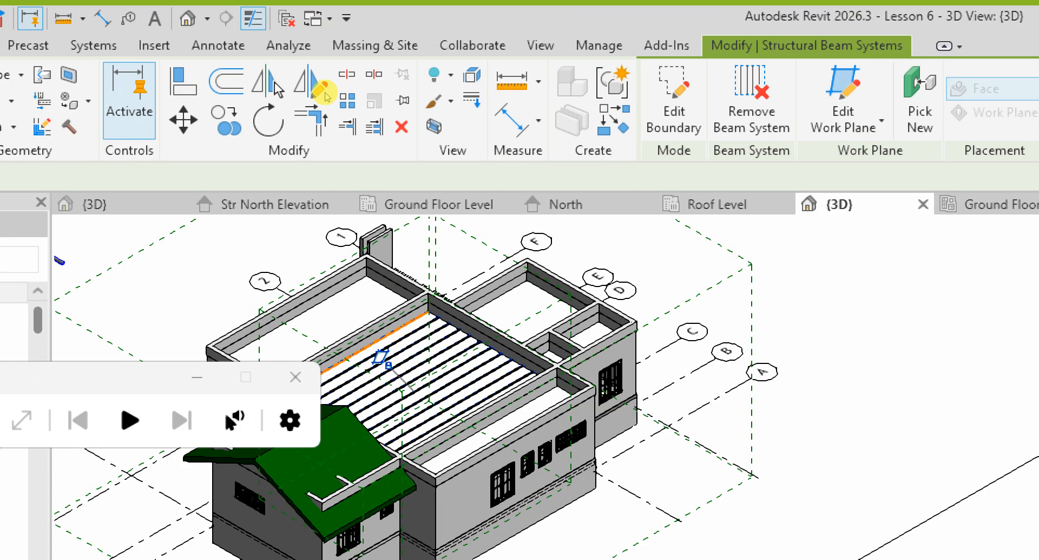
- Edit the pasted beam system's boundary so its beams run parallel to the perpendicular wall edge, and finish the sketch
left_click(673, 112)
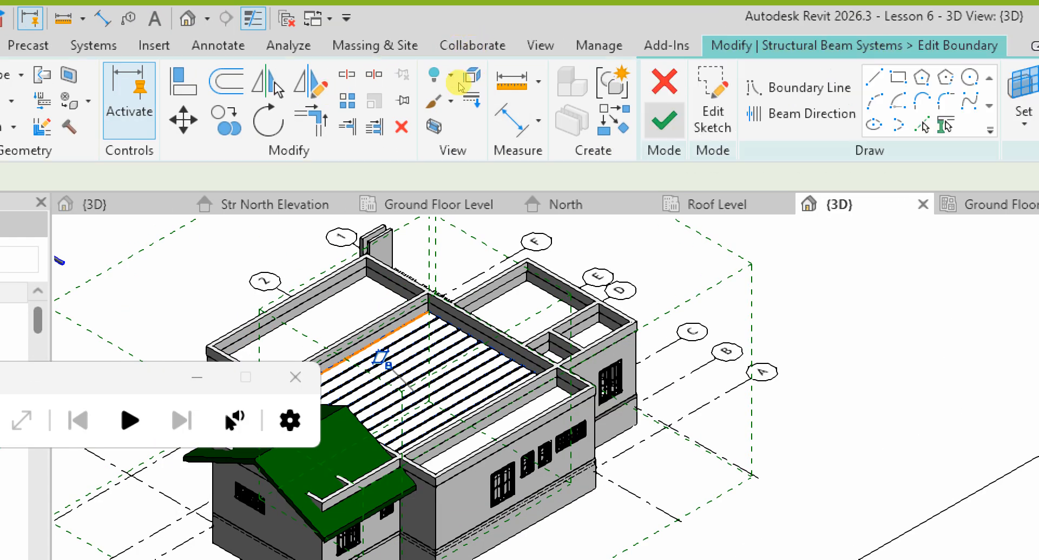
scroll(444, 424, "up", 3)
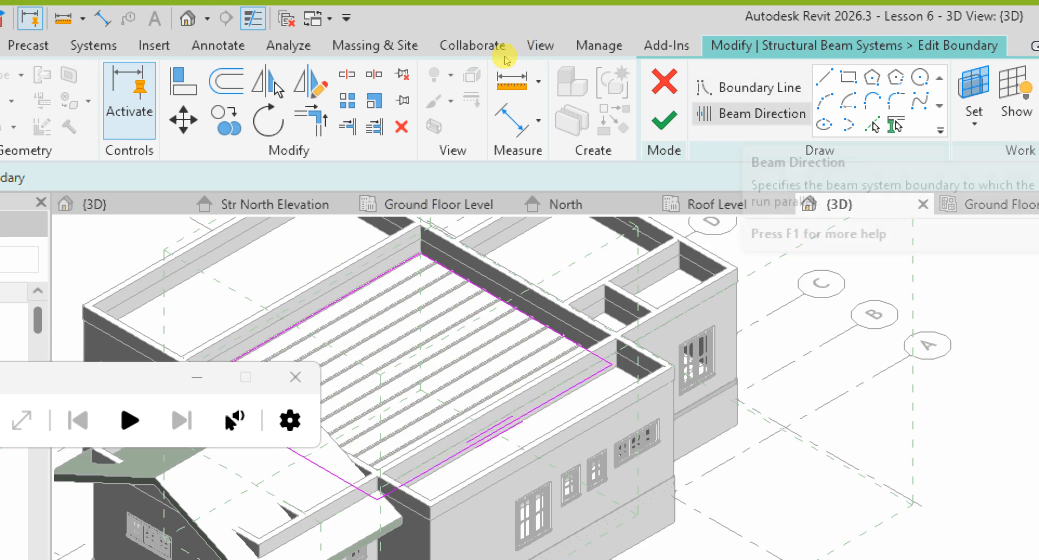
left_click(752, 114)
scroll(478, 287, "up", 2)
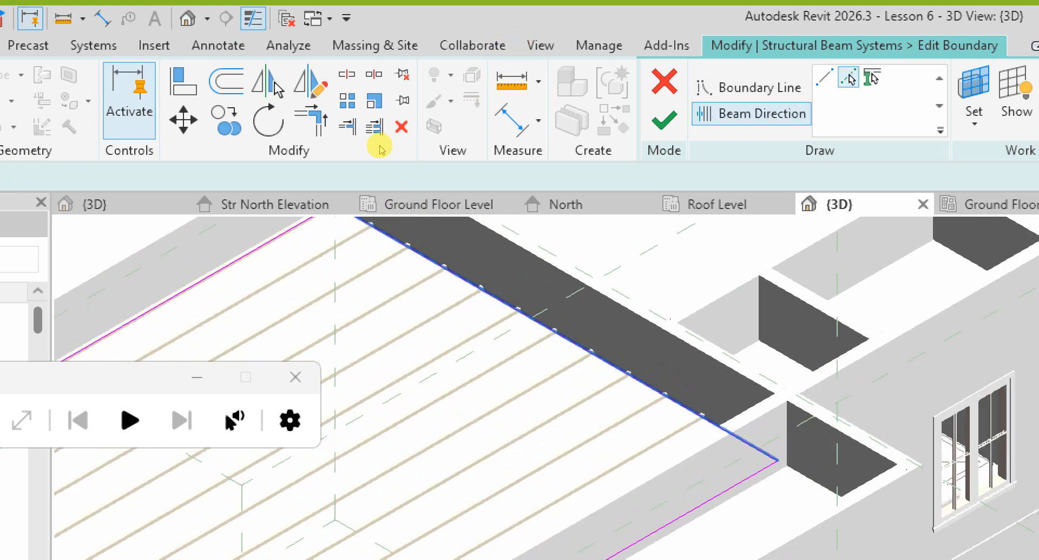
left_click(482, 288)
scroll(428, 244, "down", 5)
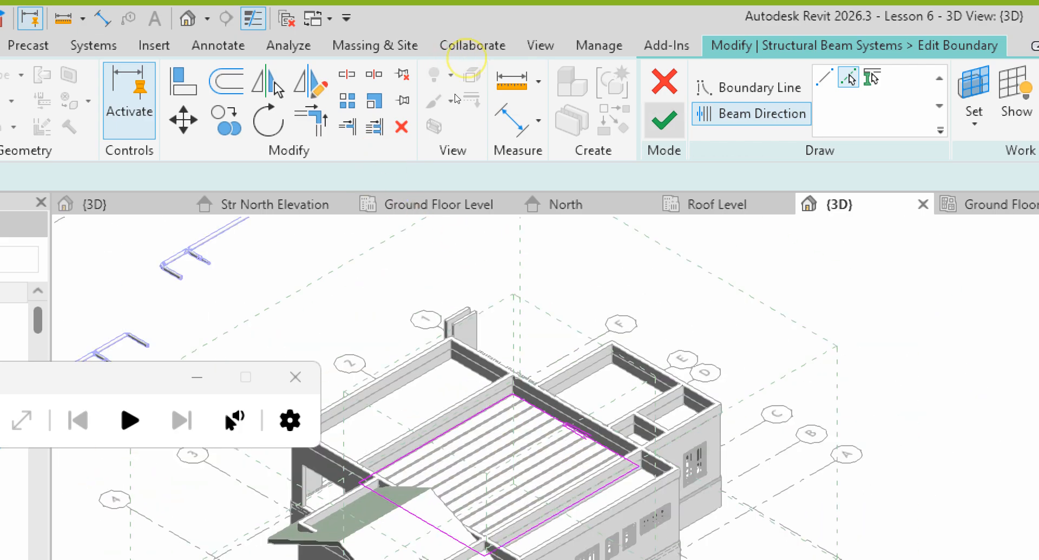
scroll(402, 244, "up", 5)
scroll(465, 176, "down", 5)
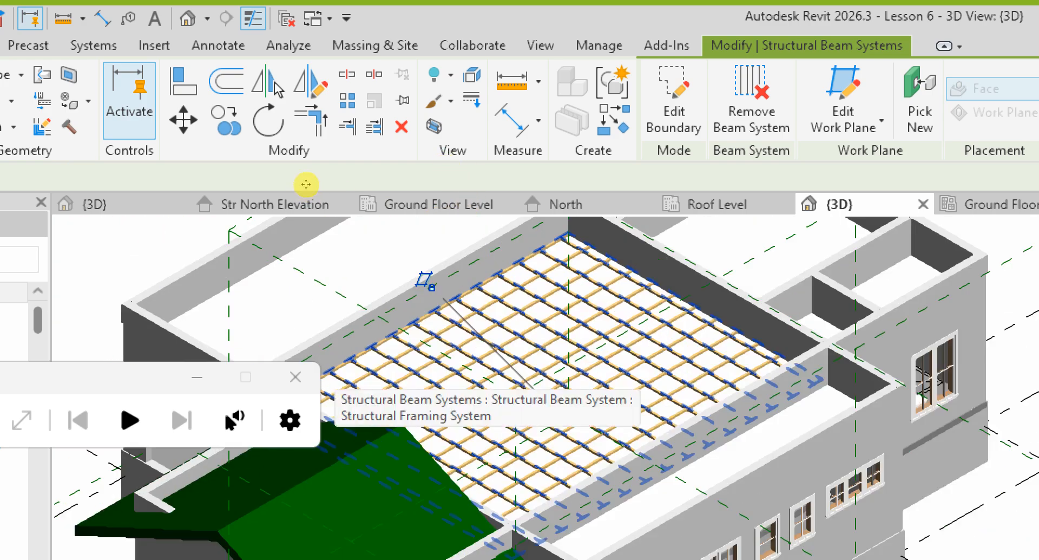
- Examine the two crossing timber beam systems over the large room in the 3D view, and clear the selection
scroll(306, 184, "down", 5)
scroll(562, 184, "up", 5)
scroll(552, 182, "up", 1)
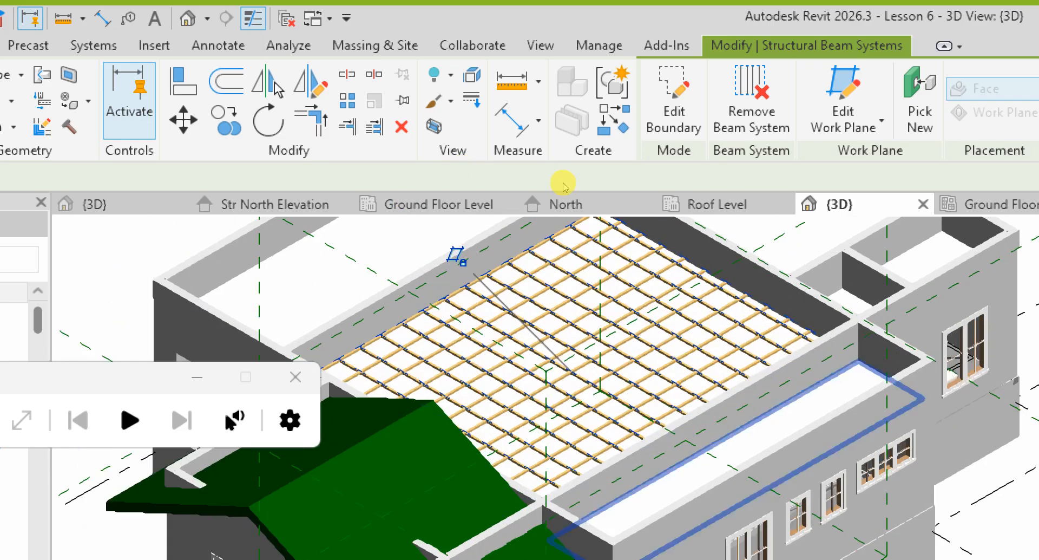
middle_click_drag(401, 210, 350, 201)
scroll(460, 179, "down", 5)
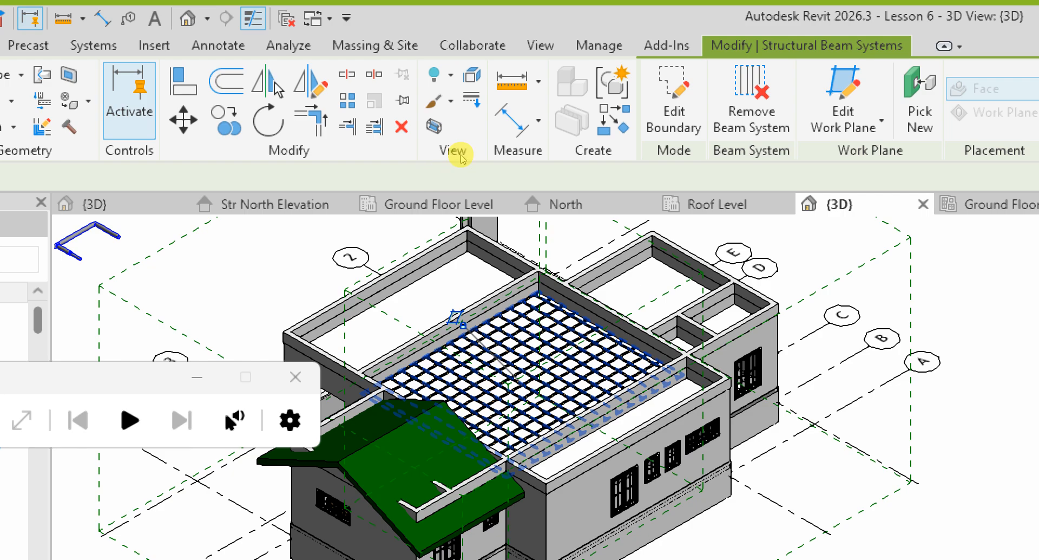
scroll(461, 157, "up", 2)
scroll(449, 154, "down", 2)
scroll(358, 171, "up", 2)
scroll(374, 170, "down", 5)
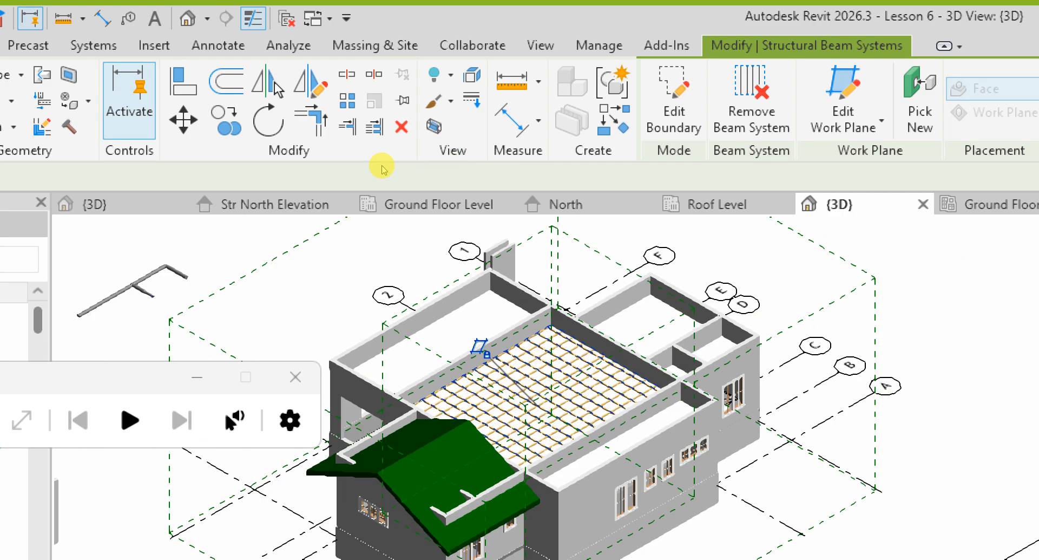
key("Escape")
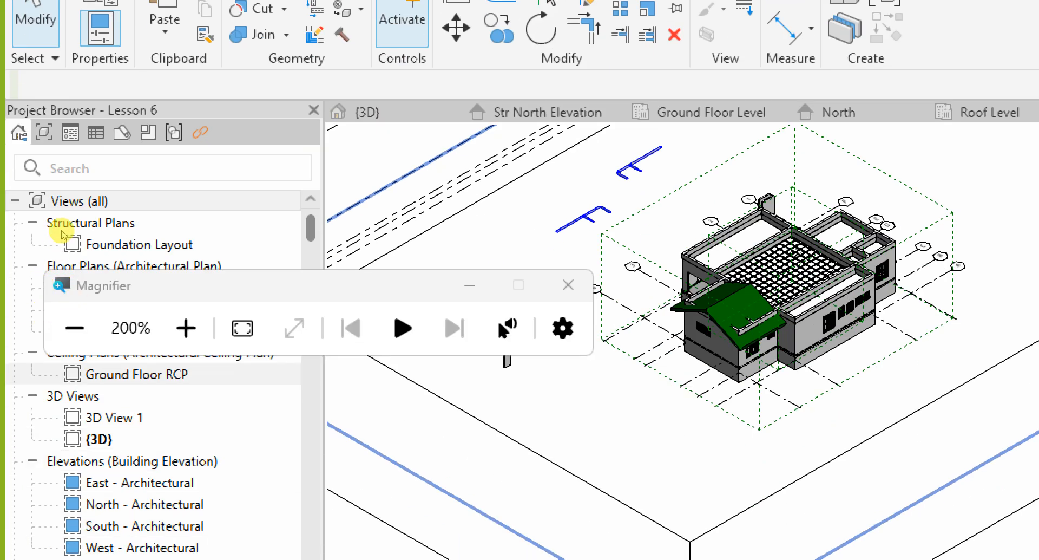
- Open the Ground Floor Plan and go to the section marked 2 / A-102 that cuts through the large room
left_click_drag(157, 278, 175, 96)
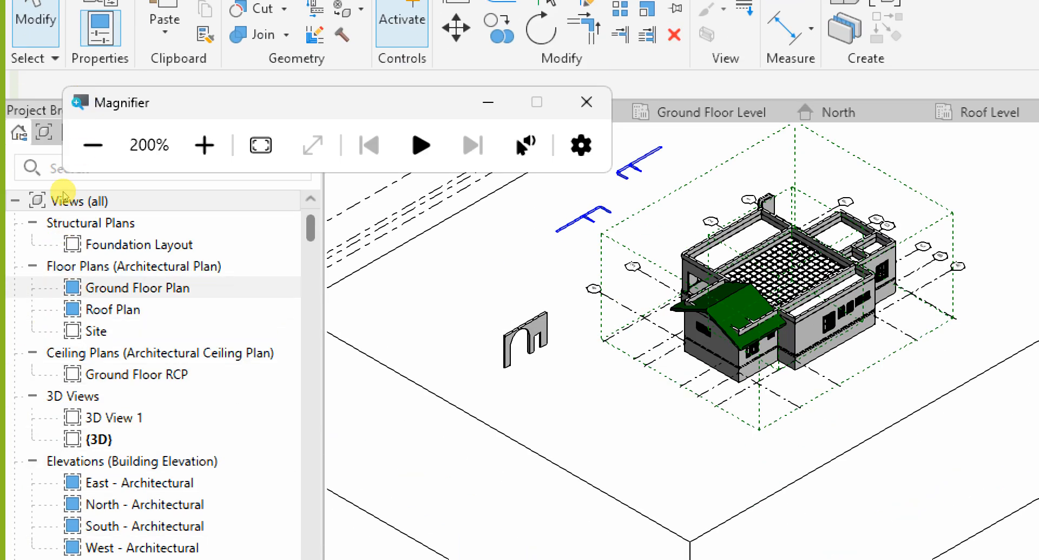
double_click(130, 289)
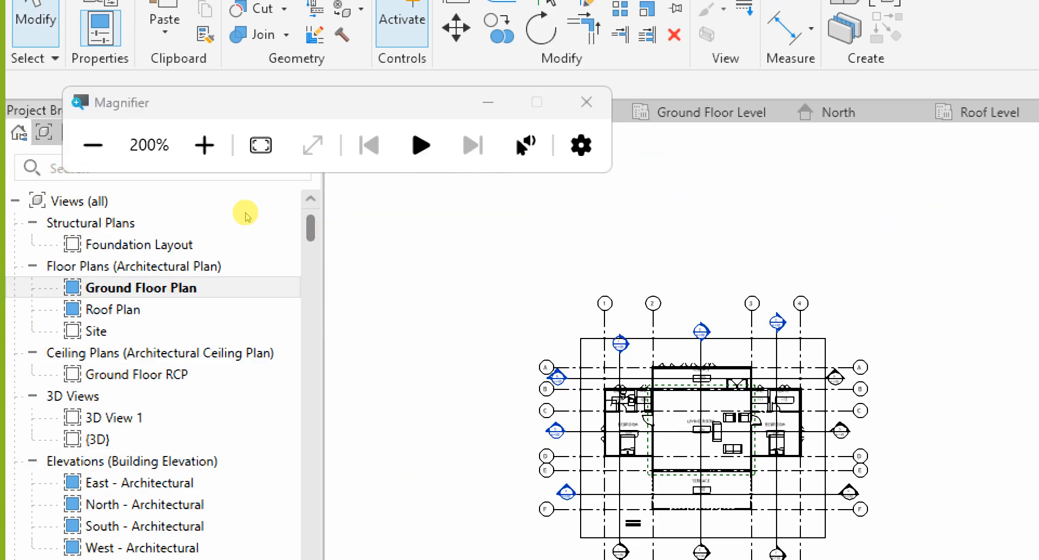
scroll(576, 376, "up", 3)
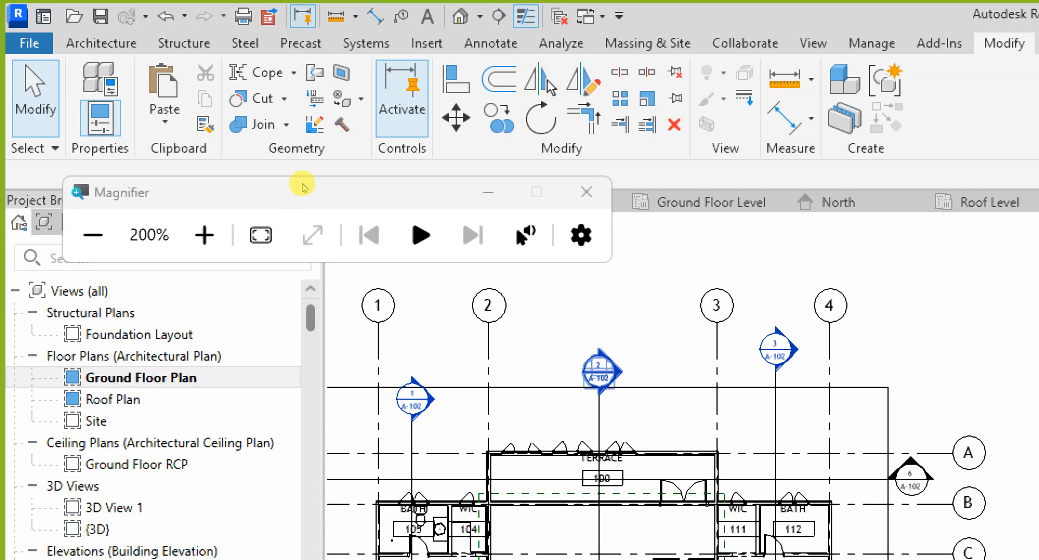
double_click(600, 371)
scroll(503, 403, "down", 5)
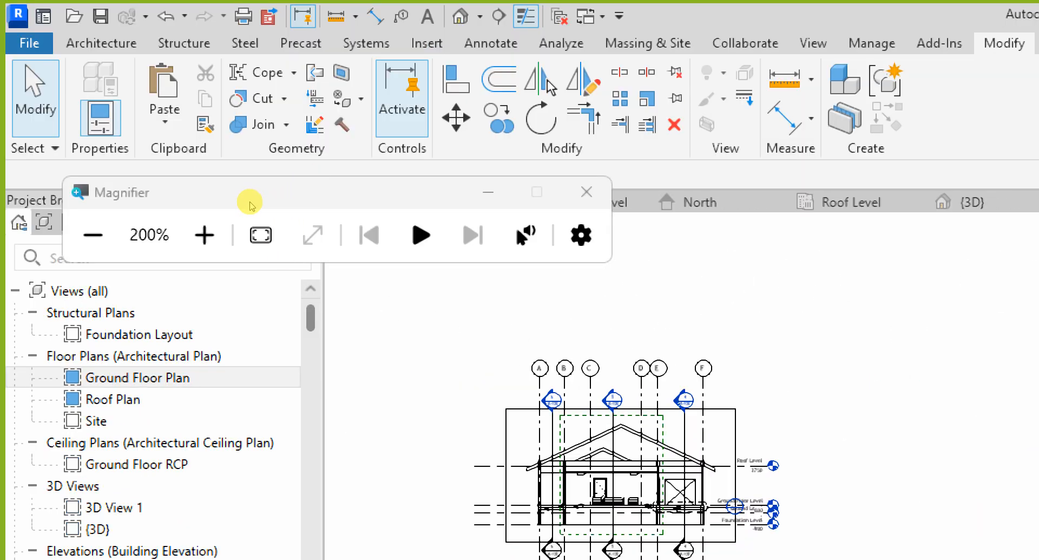
- Examine in the section how the two timber beam layers sit above the ceiling and meet the walls at both ends
scroll(598, 500, "up", 2)
scroll(608, 452, "up", 12)
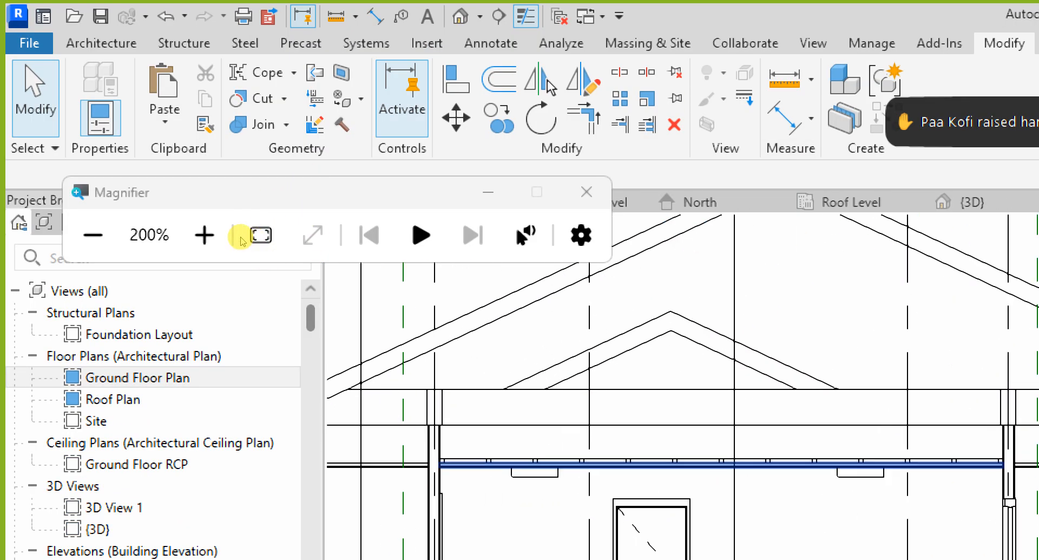
scroll(427, 468, "up", 3)
scroll(371, 465, "up", 2)
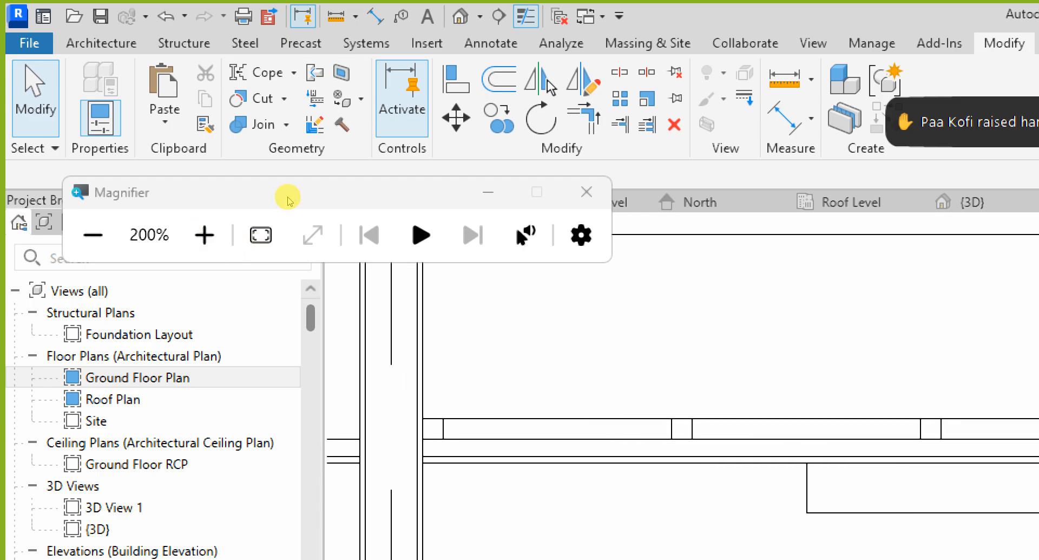
scroll(579, 398, "down", 3)
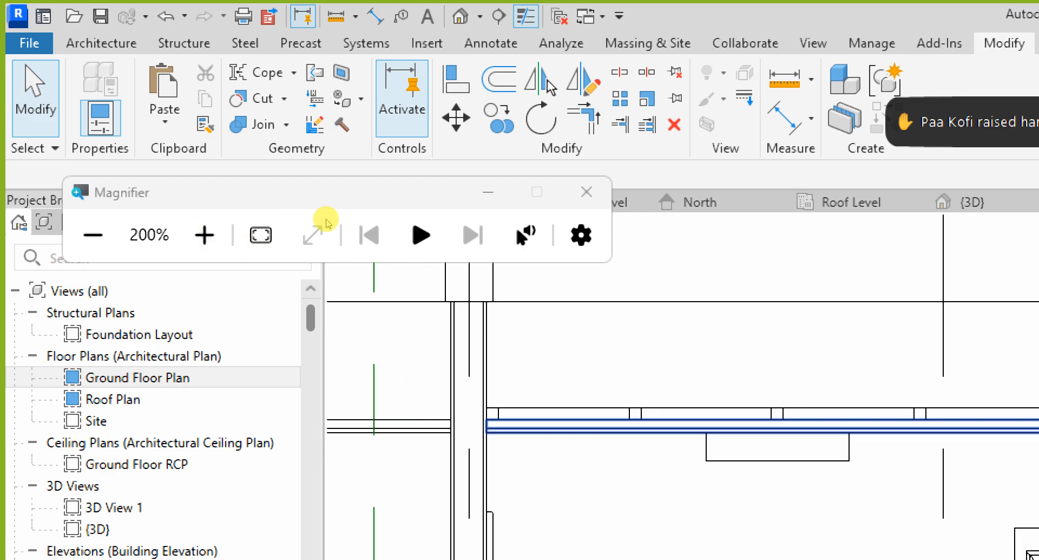
scroll(627, 427, "up", 5)
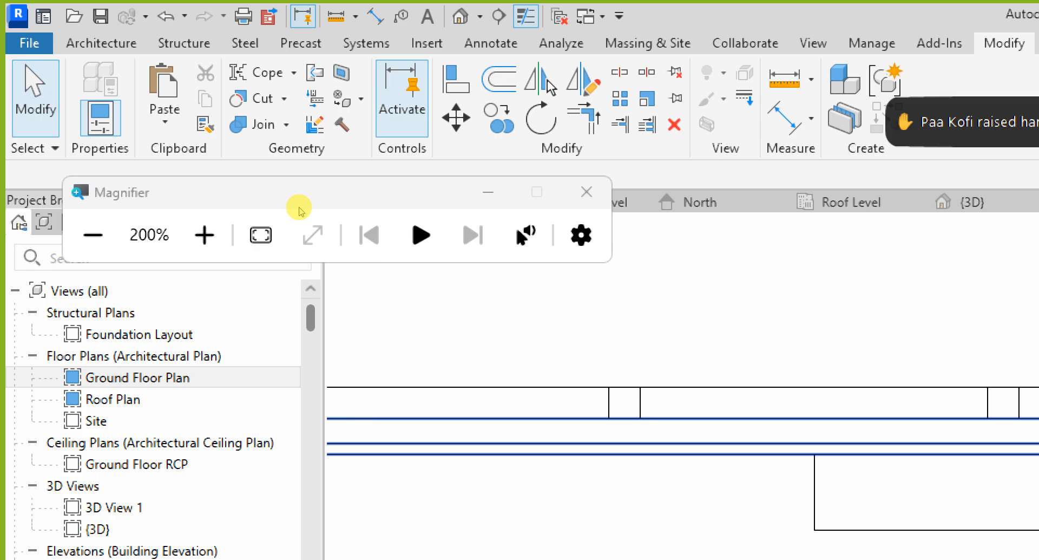
scroll(634, 401, "up", 1)
scroll(625, 402, "down", 2)
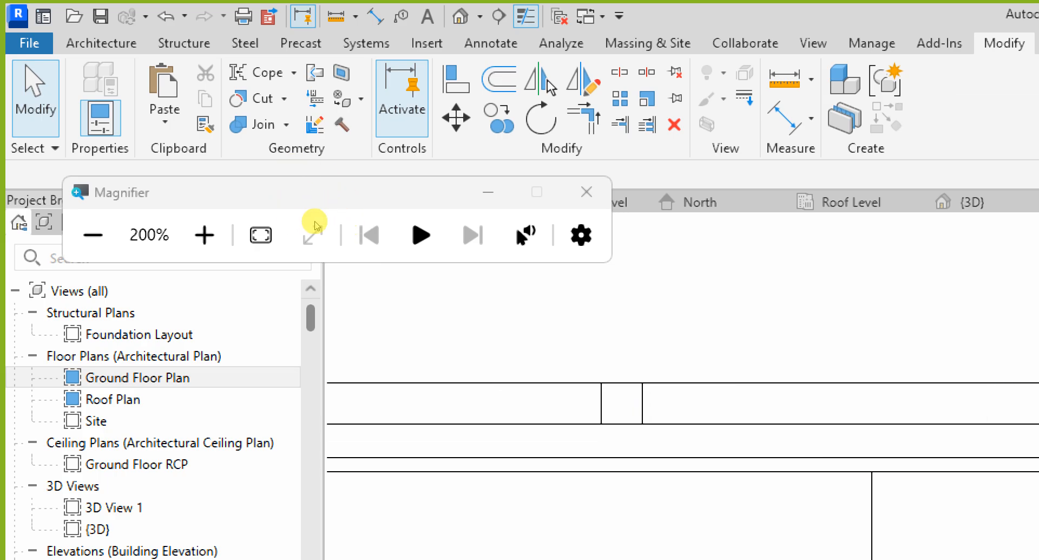
scroll(624, 403, "down", 1)
scroll(628, 413, "up", 5)
scroll(556, 401, "down", 4)
scroll(542, 405, "down", 6)
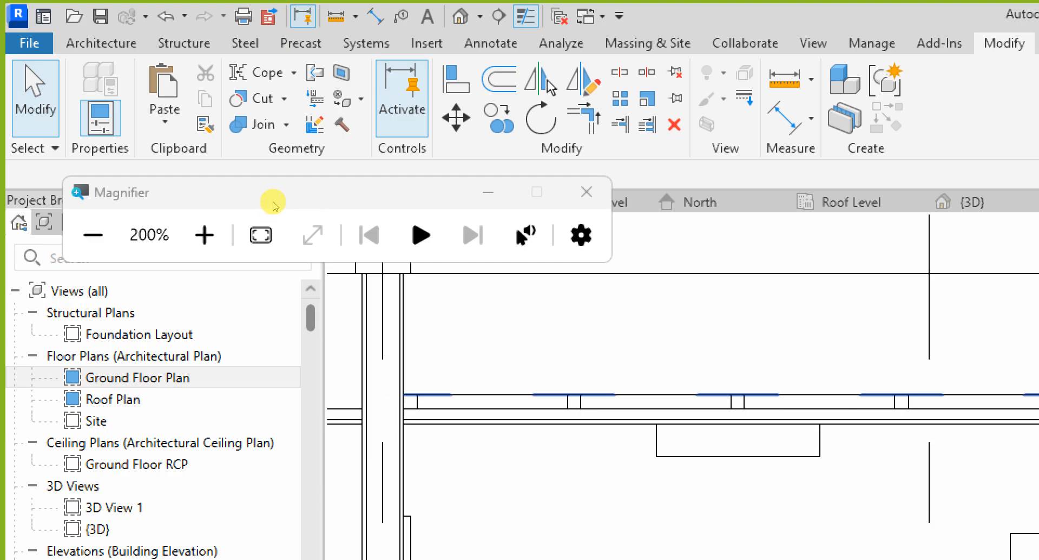
scroll(611, 415, "down", 2)
scroll(908, 414, "up", 7)
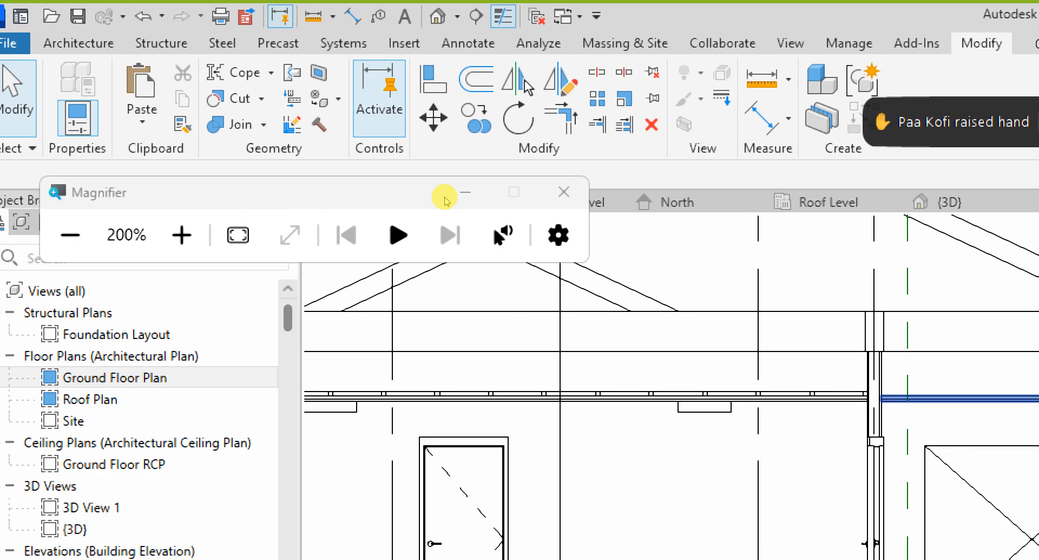
scroll(950, 361, "down", 7)
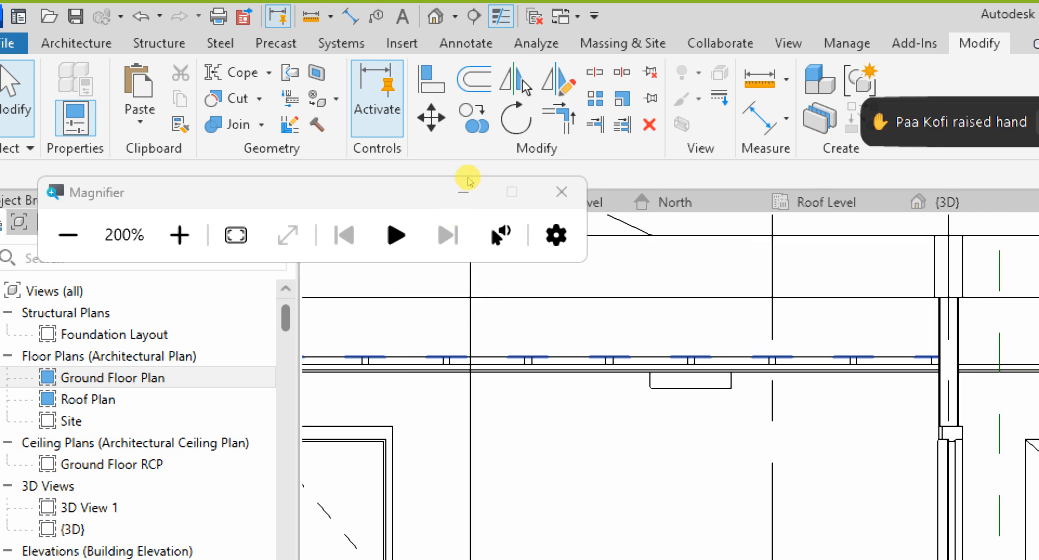
scroll(427, 382, "up", 4)
scroll(620, 406, "down", 7)
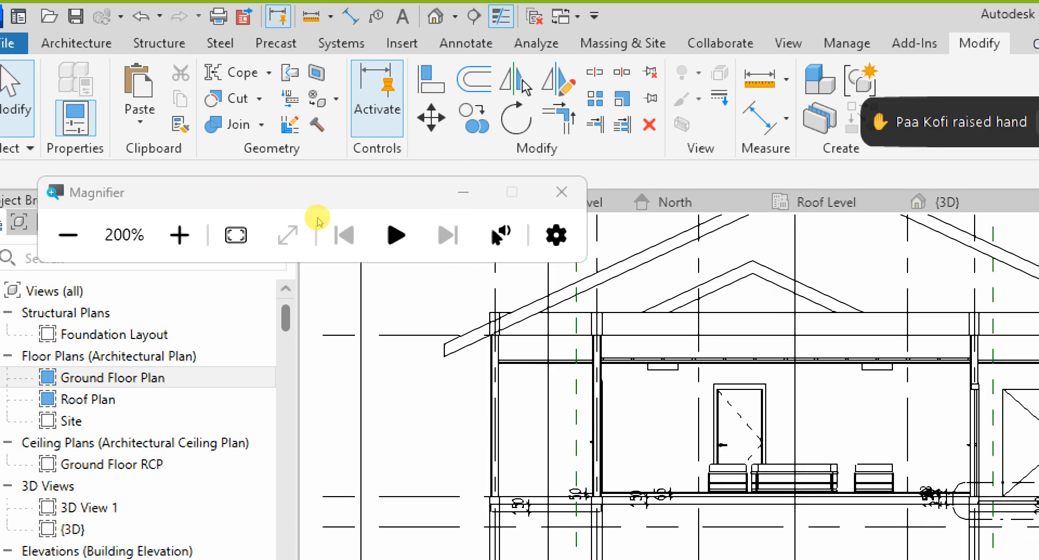
- Open the crossing building section from its mark and check the beam ends and layers above the ceiling beside the wall
double_click(689, 279)
scroll(570, 291, "down", 4)
scroll(641, 410, "up", 9)
scroll(333, 249, "up", 2)
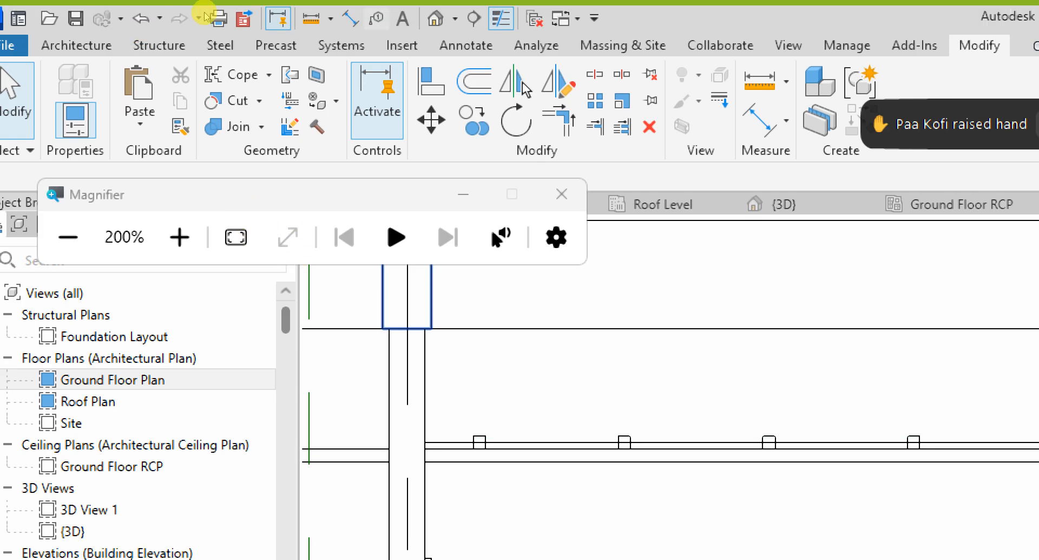
- Return to the default 3D view and examine the timber grid's spacing and how its crossing beams meet the large room's walls
left_click(435, 18)
scroll(850, 254, "up", 3)
scroll(381, 179, "up", 5)
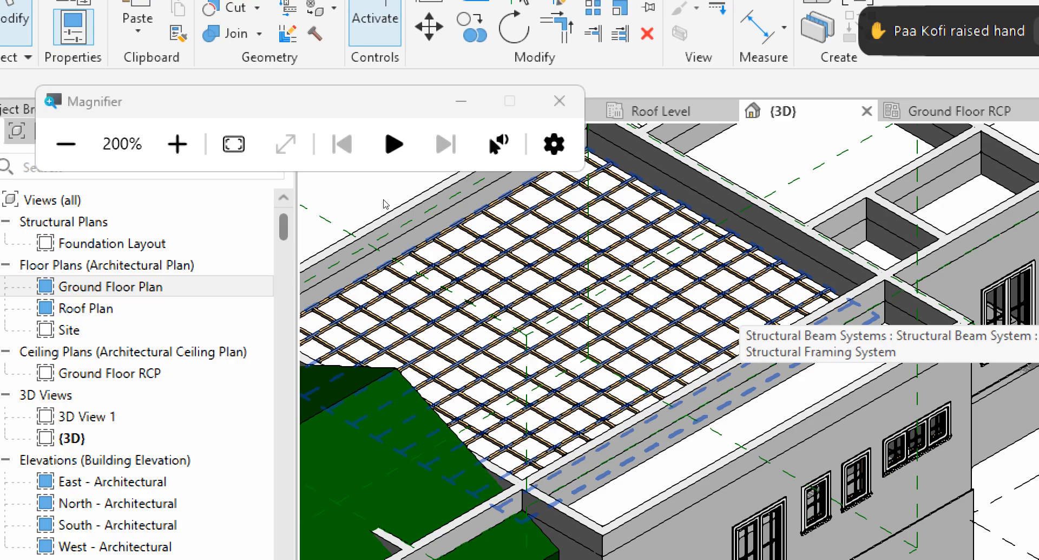
scroll(374, 225, "down", 5)
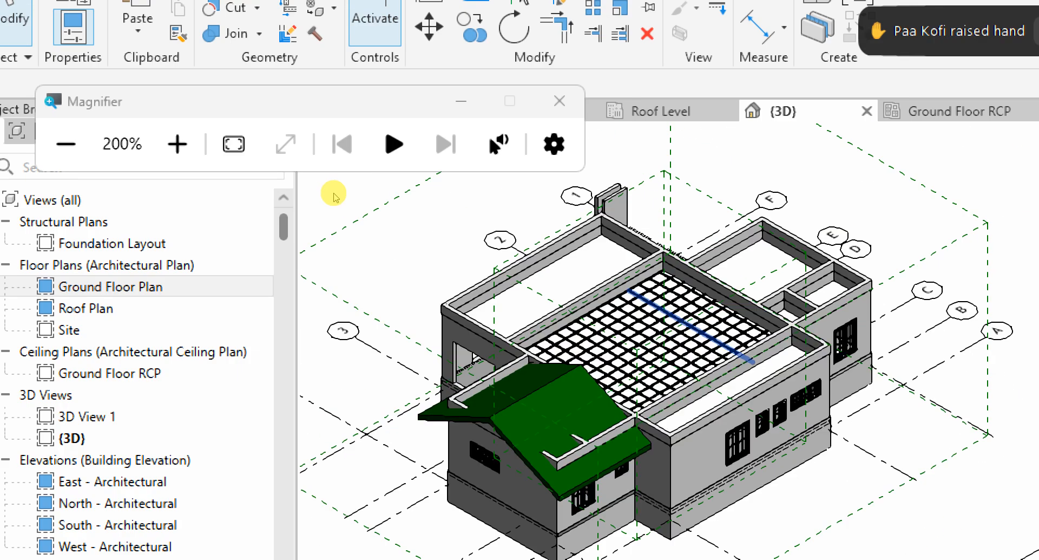
scroll(379, 209, "up", 5)
scroll(318, 216, "down", 2)
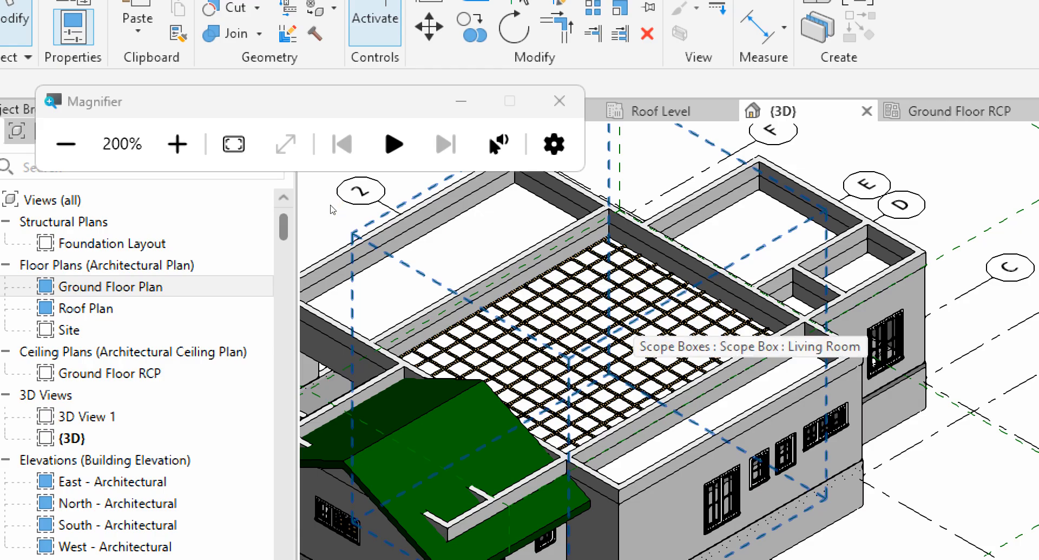
scroll(331, 210, "up", 3)
scroll(338, 200, "down", 2)
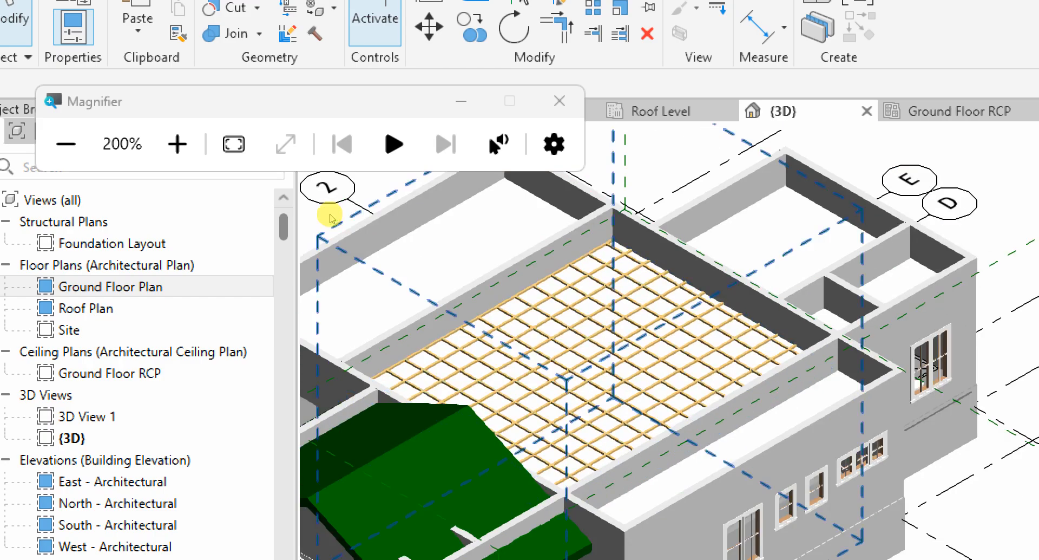
scroll(314, 194, "up", 1)
scroll(368, 201, "up", 4)
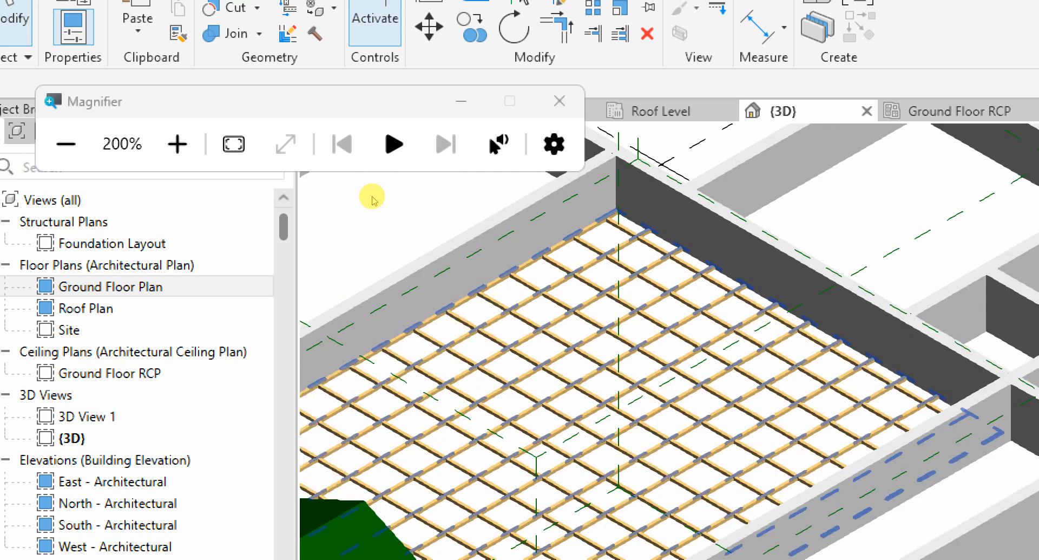
scroll(358, 206, "down", 3)
scroll(374, 206, "up", 3)
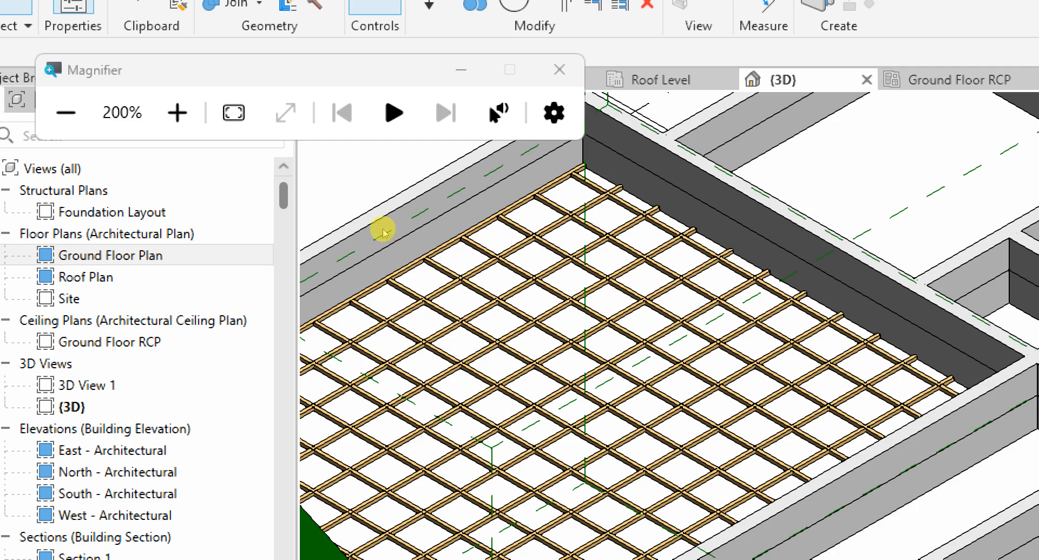
scroll(243, 277, "down", 1)
scroll(243, 275, "down", 1)
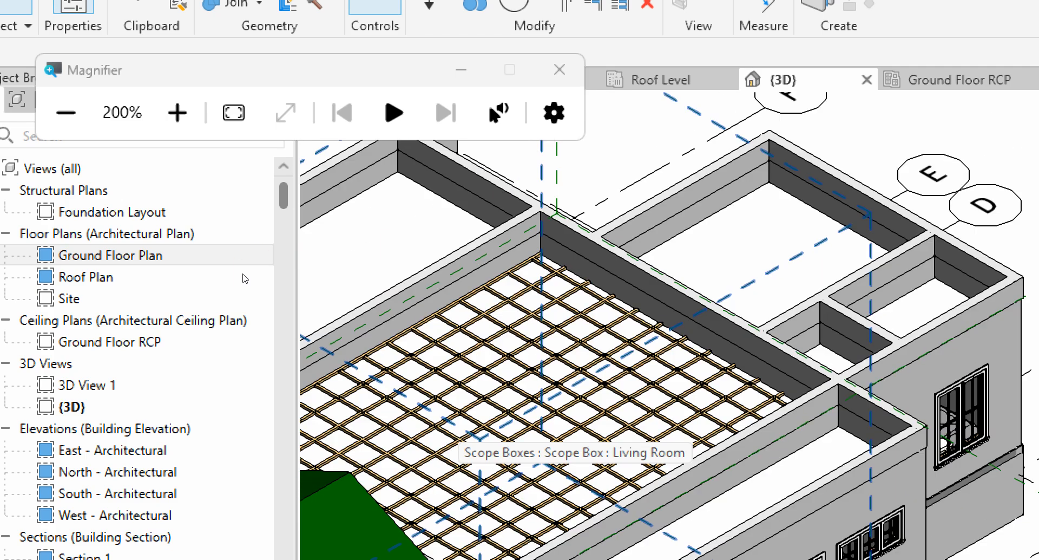
scroll(324, 216, "up", 3)
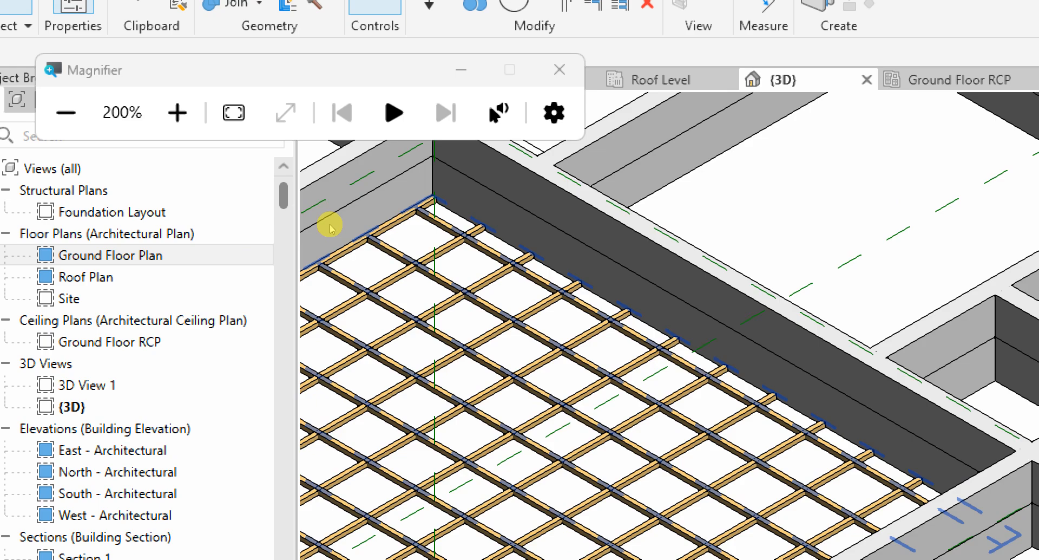
- Select one of the large room's beam systems in 3D and compare its extent with the surrounding rooms
left_click(337, 224)
scroll(344, 225, "down", 3)
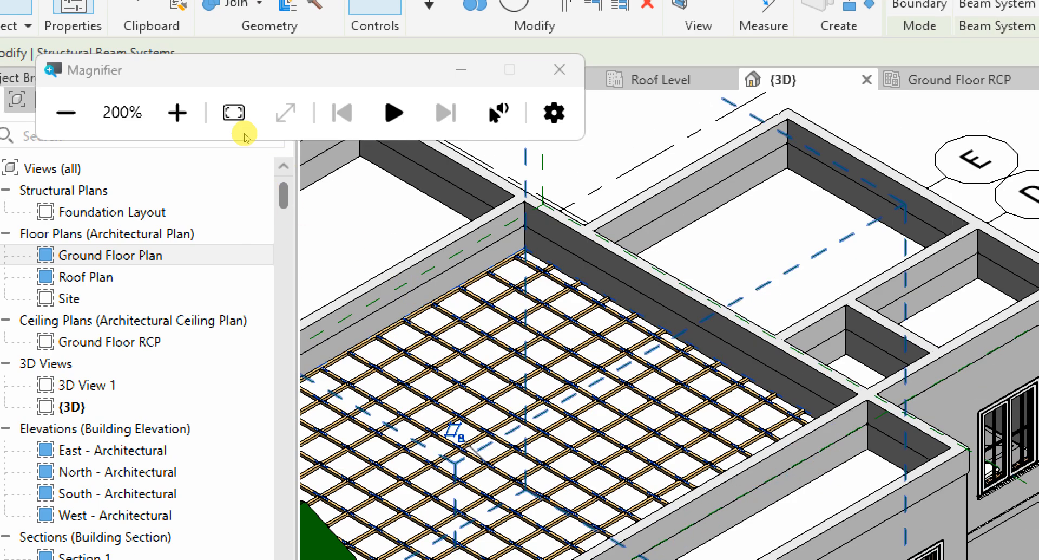
scroll(269, 284, "up", 2)
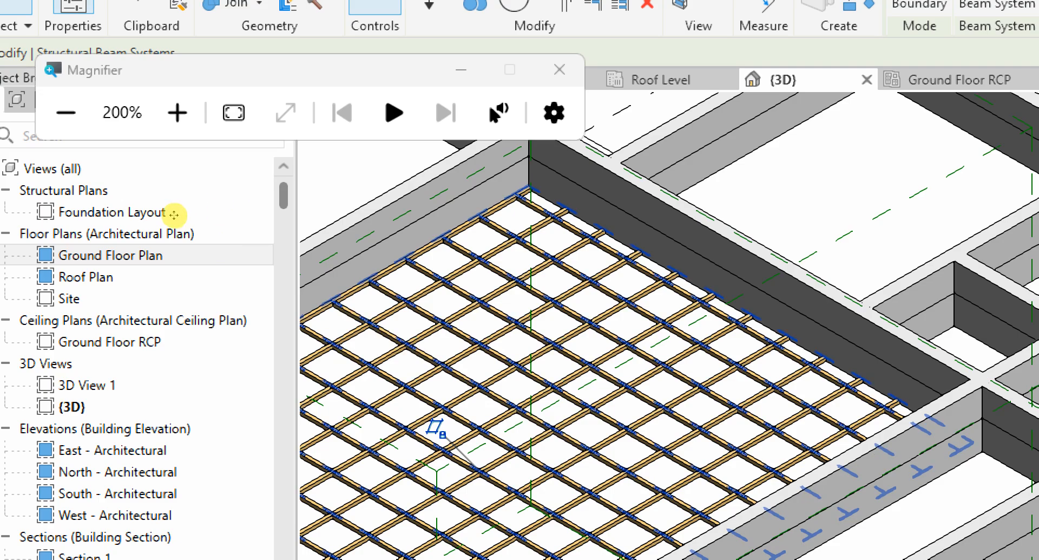
scroll(433, 265, "down", 5)
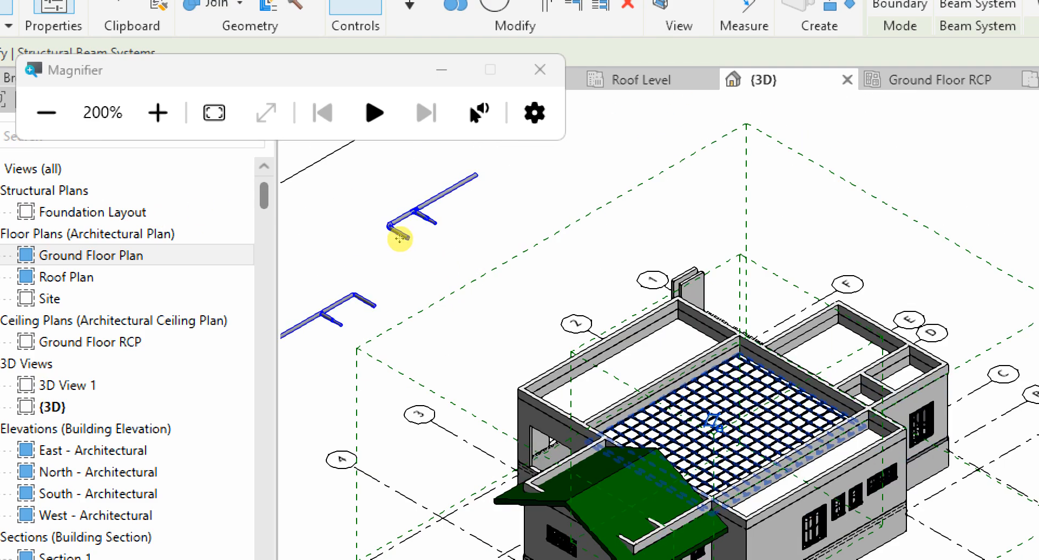
scroll(363, 254, "up", 6)
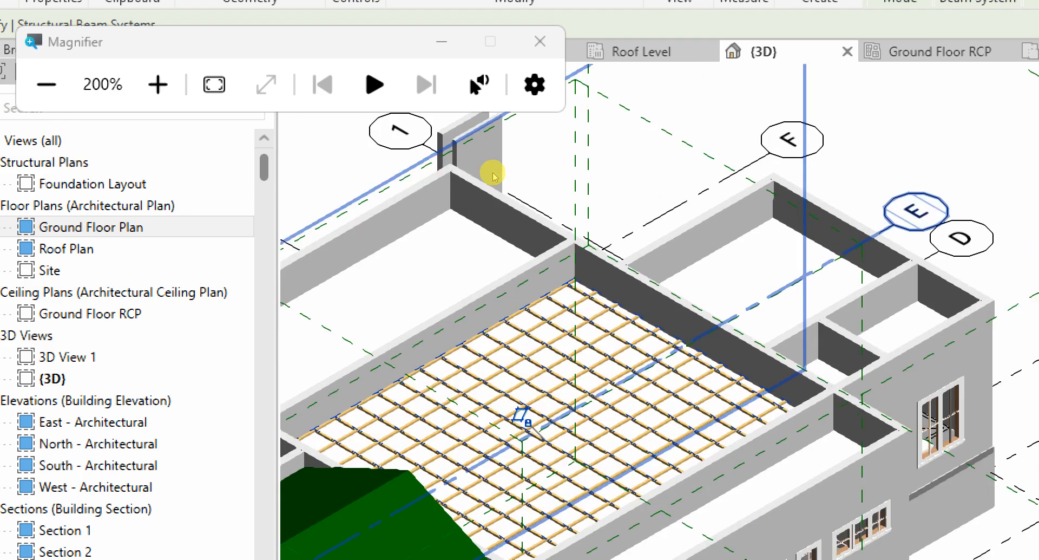
scroll(379, 200, "down", 3)
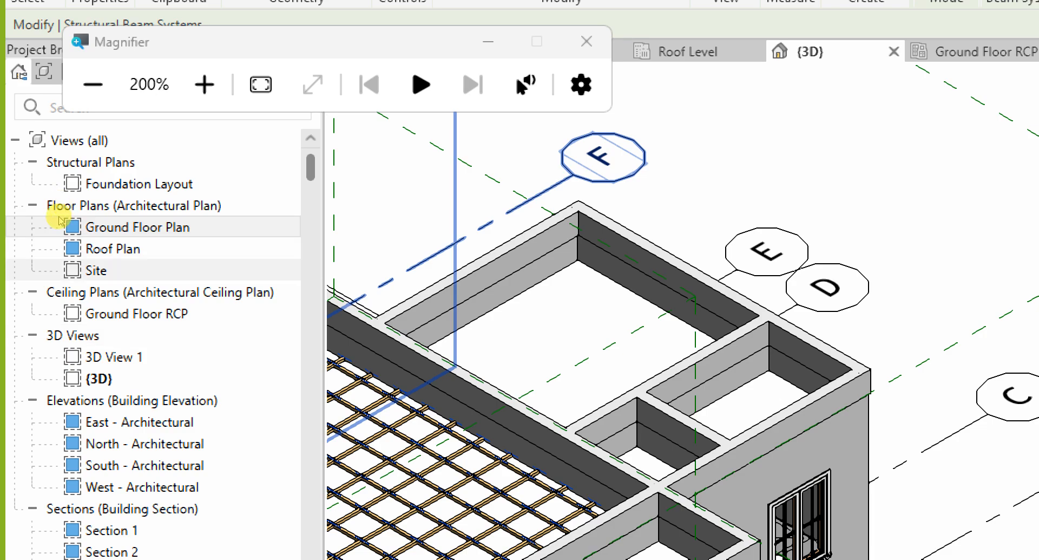
- Open the Ground Floor RCP and examine the ceiling grid lines in the smaller room adjoining the large room
left_click(71, 235)
left_click(399, 177)
scroll(366, 179, "down", 4)
scroll(398, 198, "up", 2)
scroll(350, 203, "up", 4)
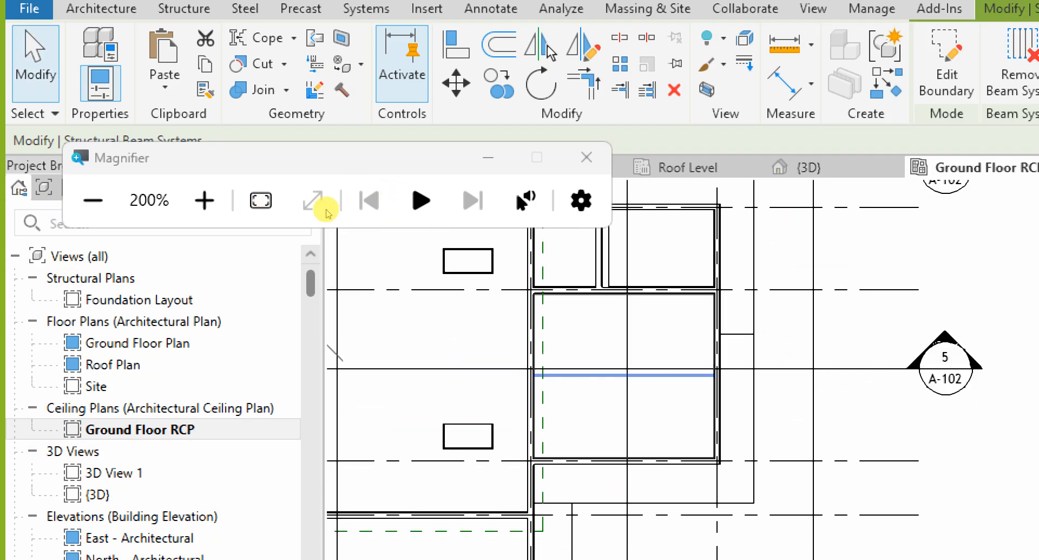
scroll(265, 191, "down", 2)
scroll(286, 187, "up", 1)
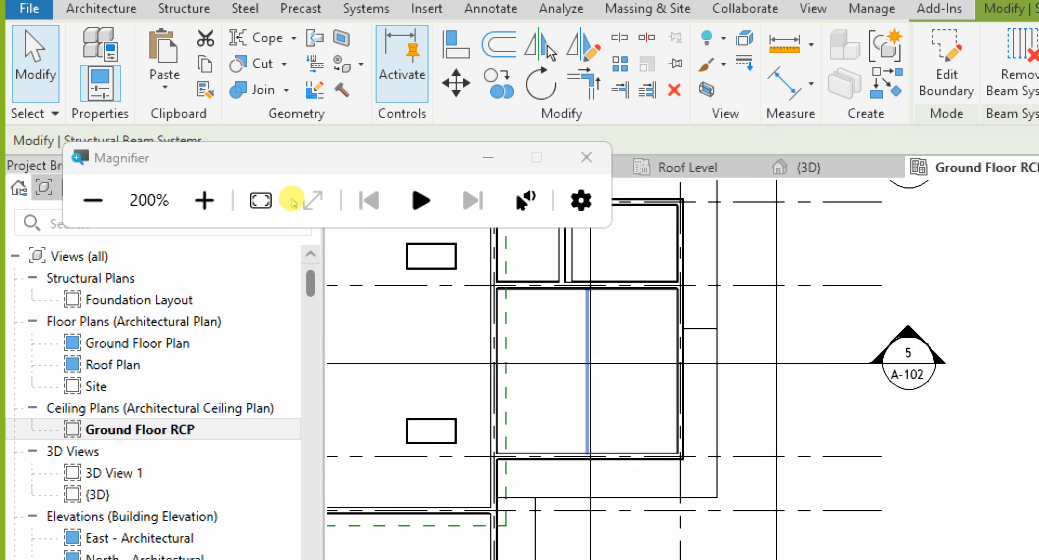
scroll(266, 185, "up", 3)
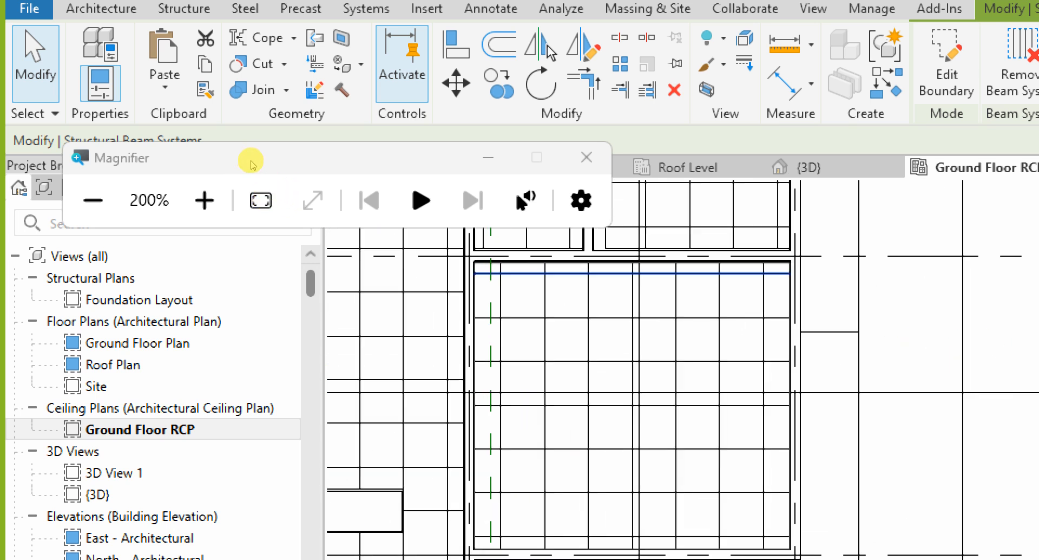
scroll(287, 194, "down", 2)
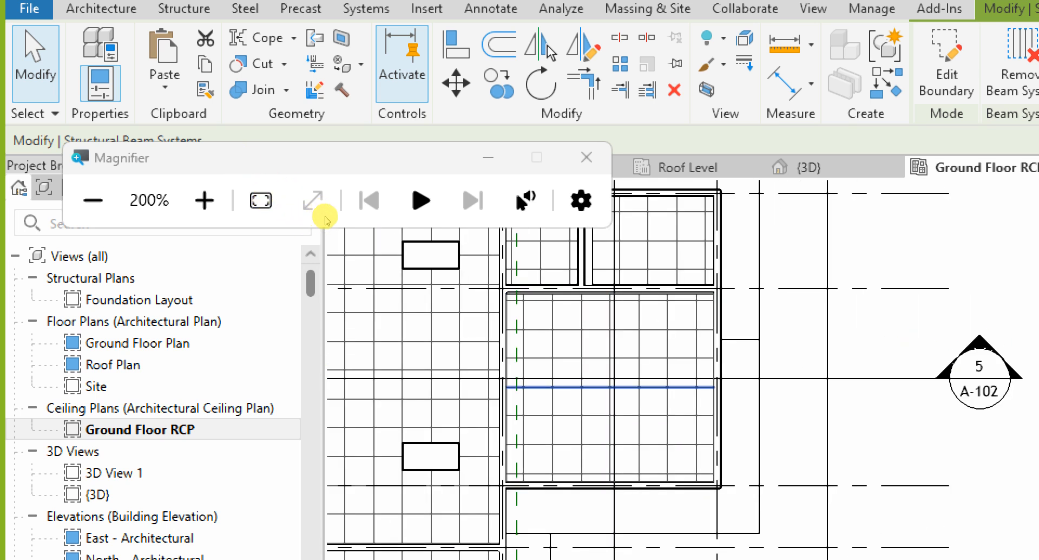
- Try to start a structural beam system for the smaller room directly in the Ground Floor RCP
scroll(324, 233, "down", 3)
scroll(325, 239, "up", 3)
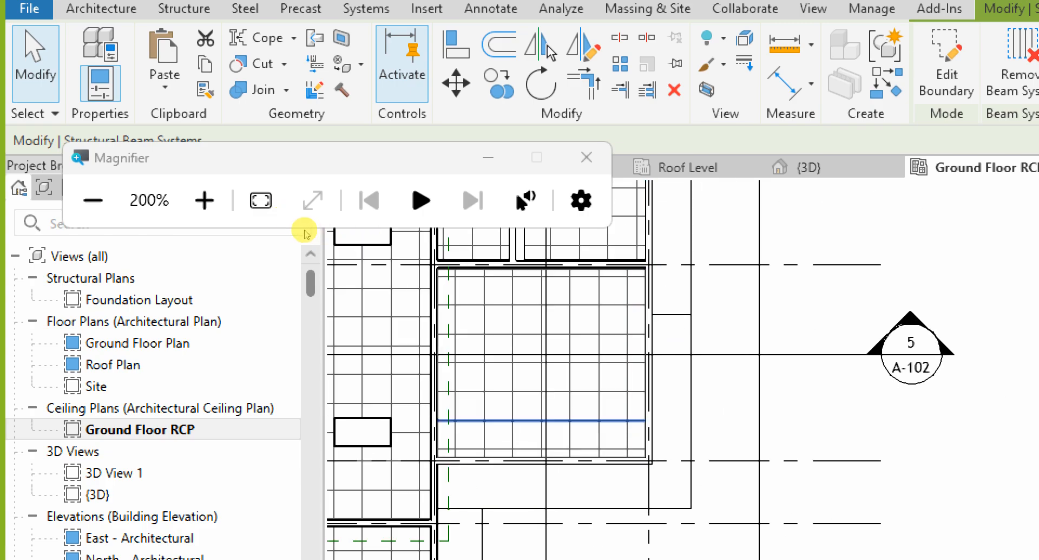
scroll(286, 209, "down", 3)
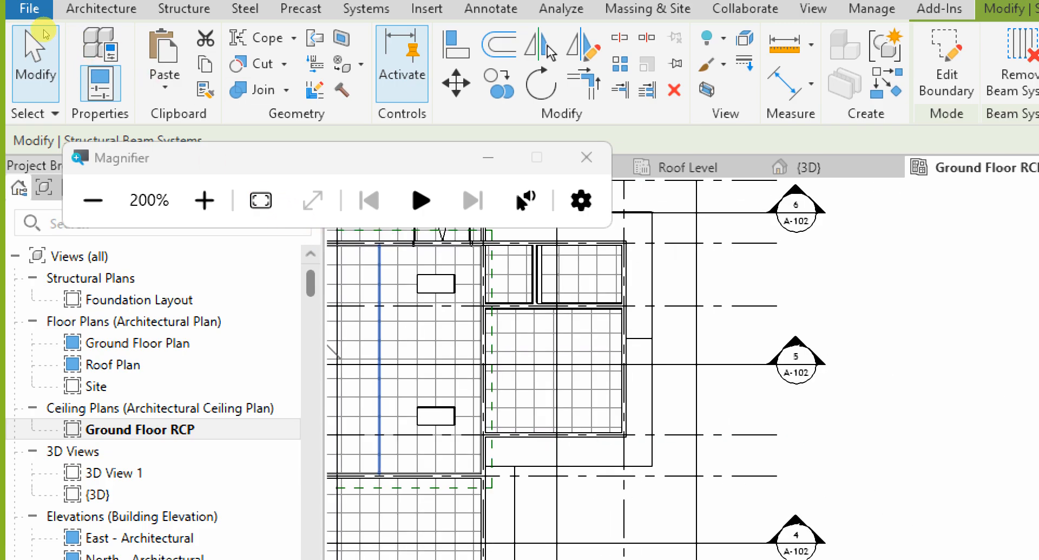
left_click(98, 27)
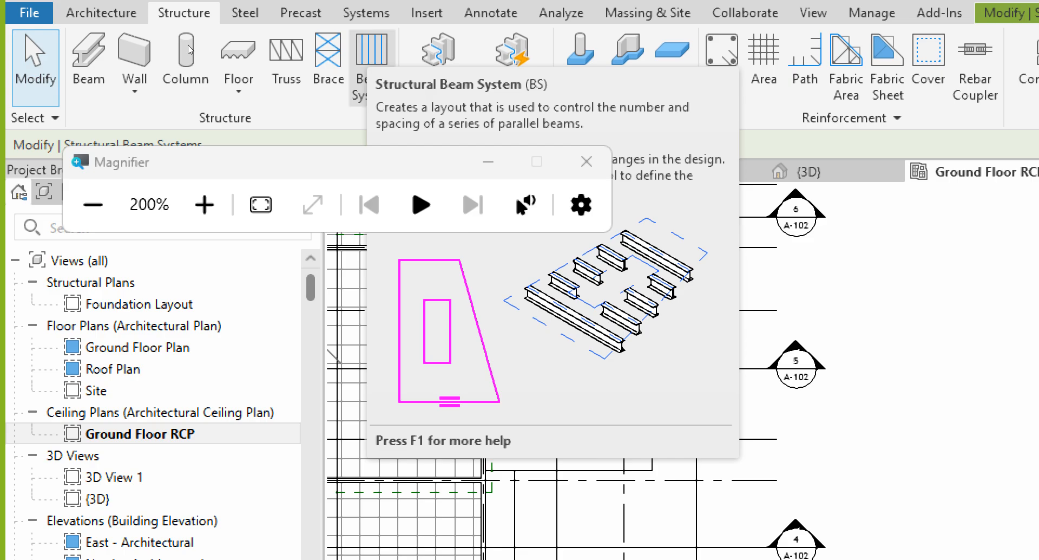
left_click(371, 59)
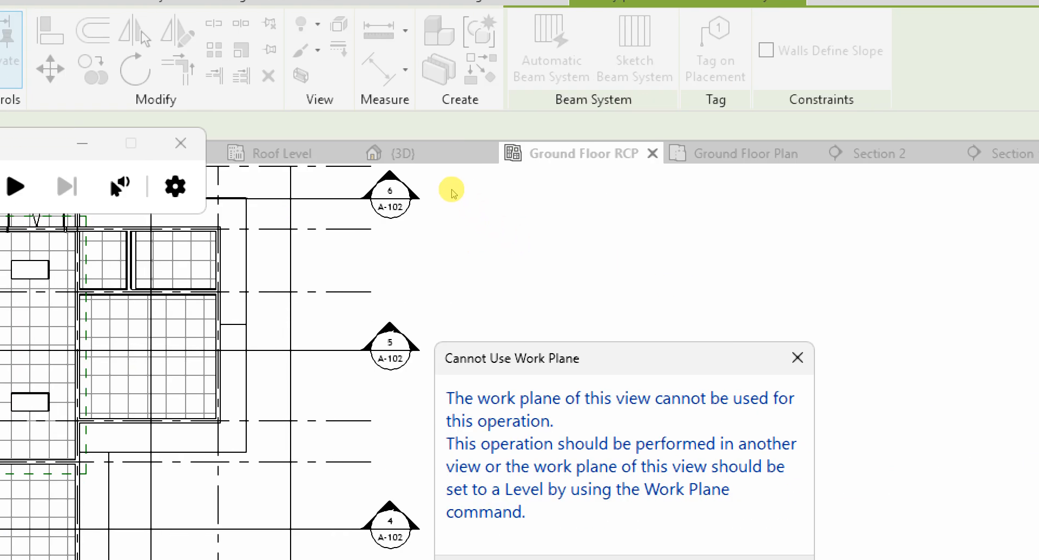
key("Return")
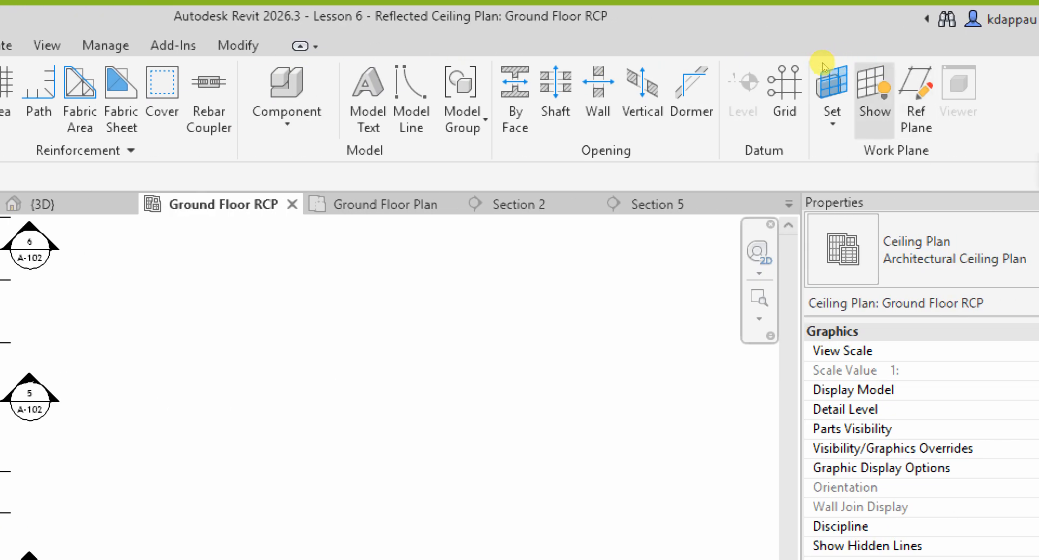
- Set the ceiling plan's work plane by picking the 600mm x 600mm ACT ceiling in the smaller room
left_click(832, 115)
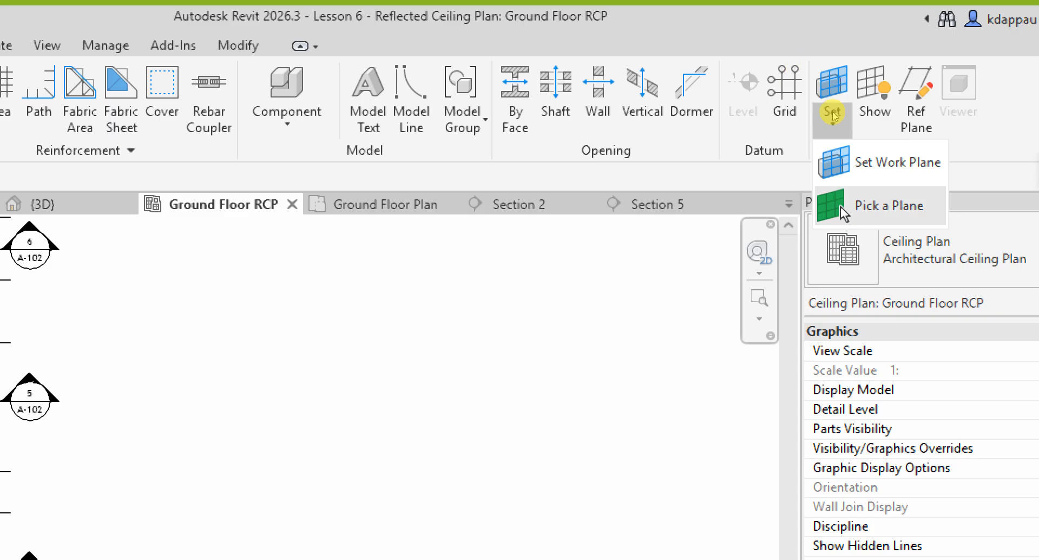
left_click(840, 206)
scroll(586, 286, "down", 5)
scroll(335, 405, "up", 1)
scroll(382, 304, "up", 2)
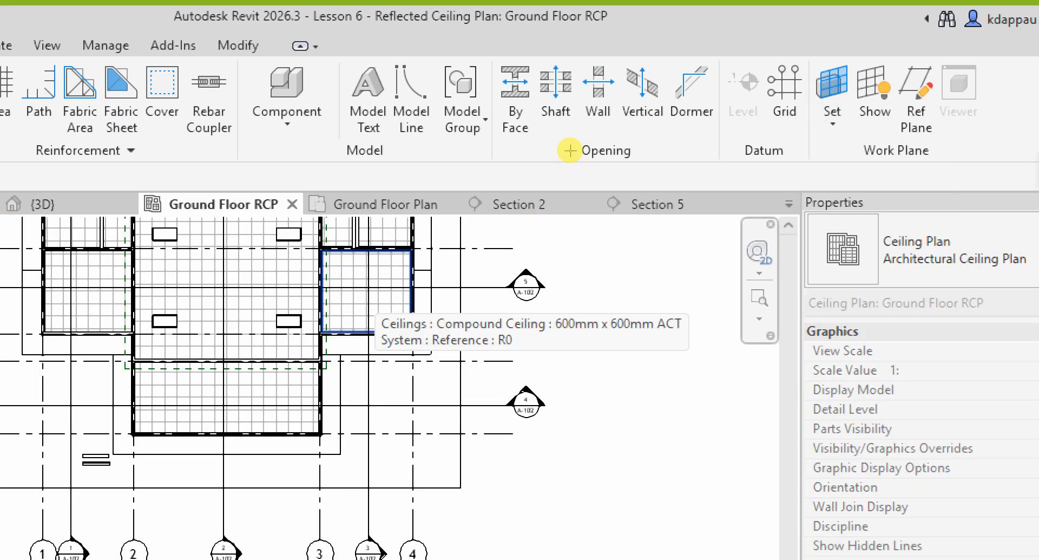
left_click(567, 150)
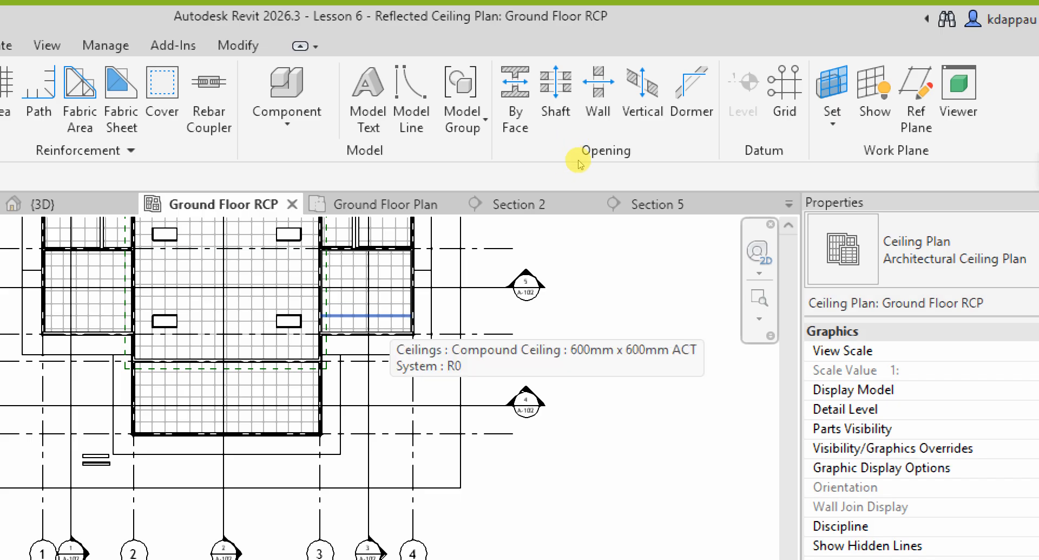
- Start a structural beam system sketch and set its work plane by name to Level : Roof Level
scroll(389, 324, "down", 3)
scroll(379, 287, "up", 2)
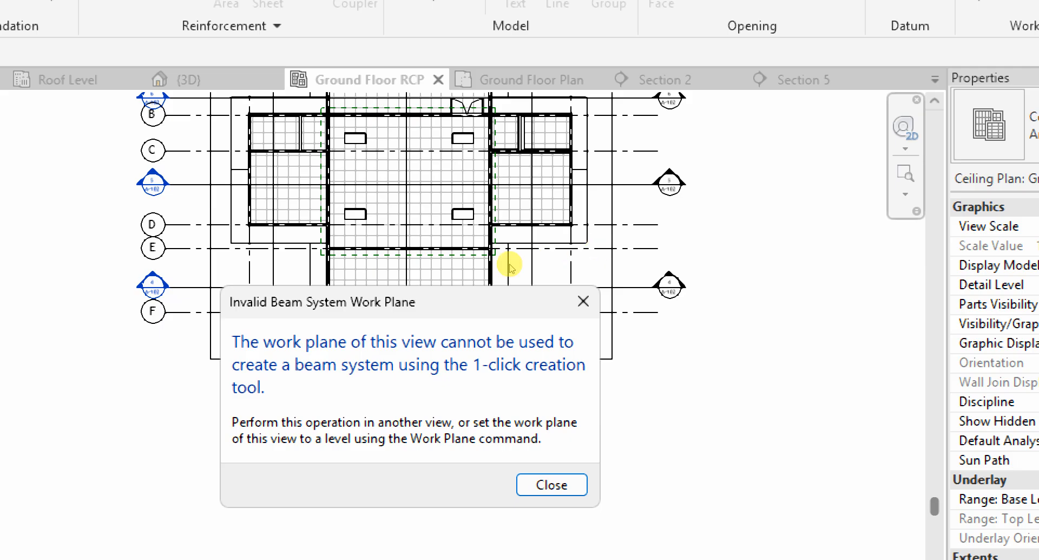
left_click(583, 301)
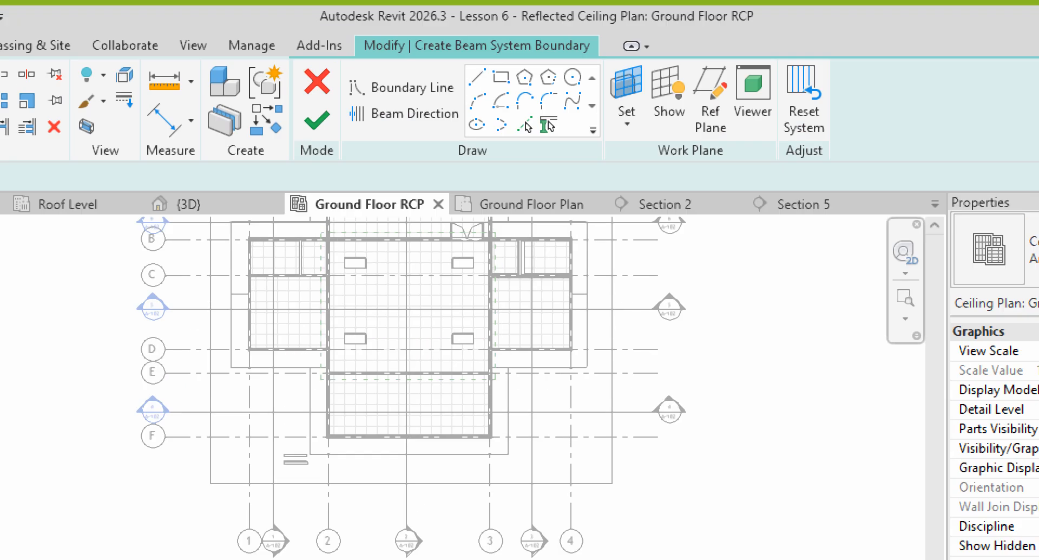
left_click(627, 68)
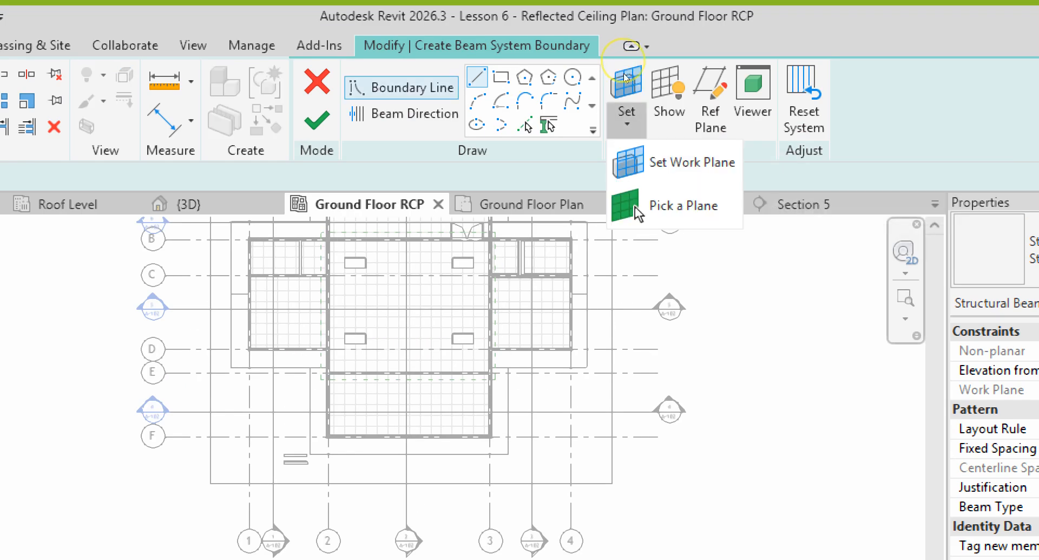
left_click(677, 162)
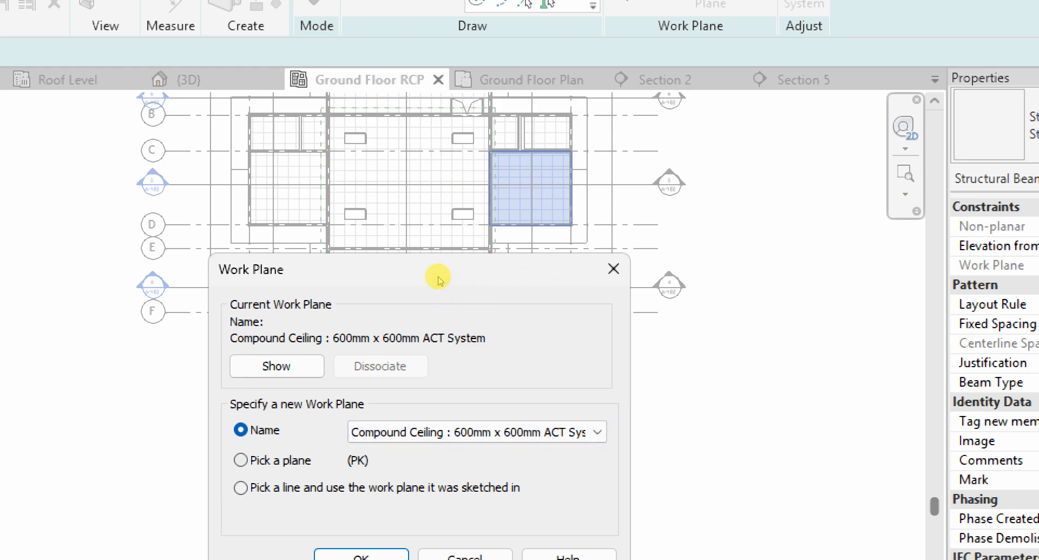
left_click(512, 432)
key("Down")
key("Down")
key("Down")
key("Down")
key("Down")
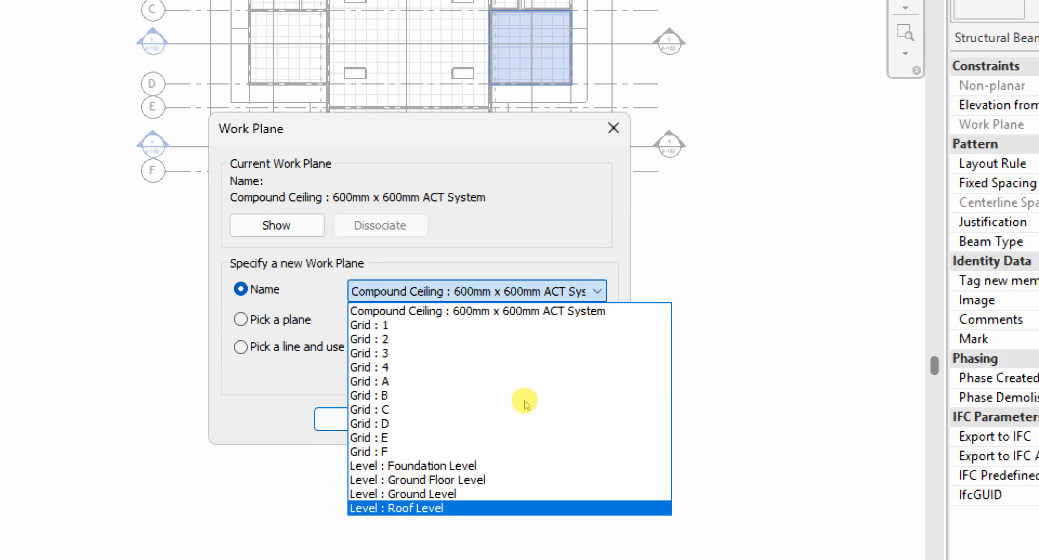
key("Return")
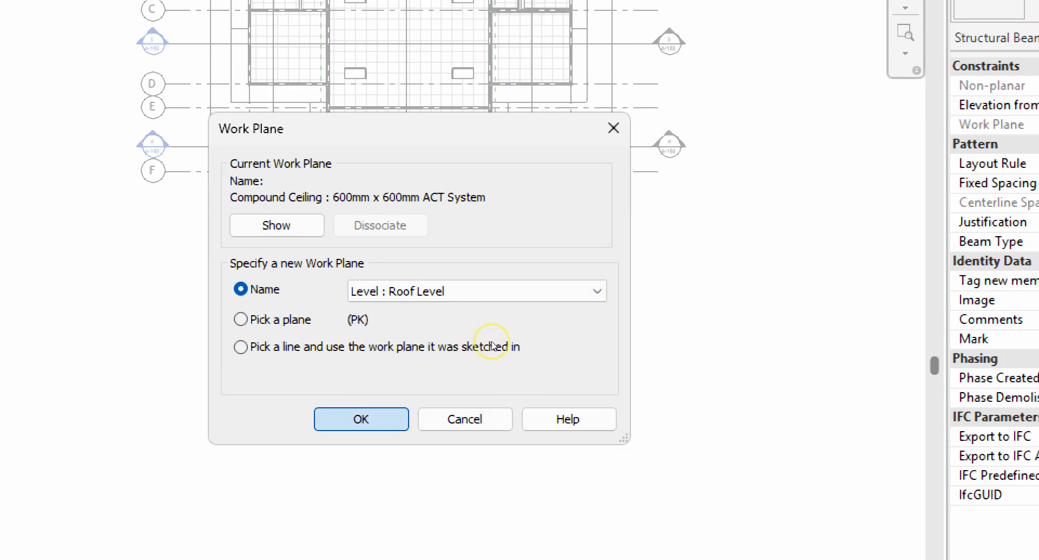
key("Return")
- Sketch a rectangular beam system boundary between opposite inner wall corners of the smaller room between grids C and D
scroll(541, 322, "down", 5)
scroll(491, 225, "up", 4)
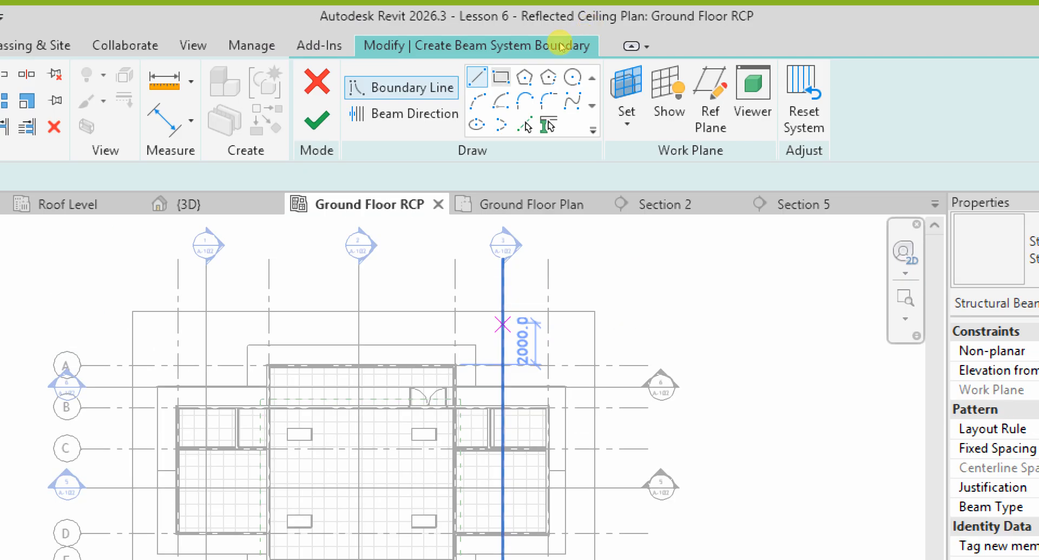
left_click(501, 77)
scroll(460, 268, "down", 5)
scroll(481, 360, "up", 4)
scroll(424, 319, "up", 10)
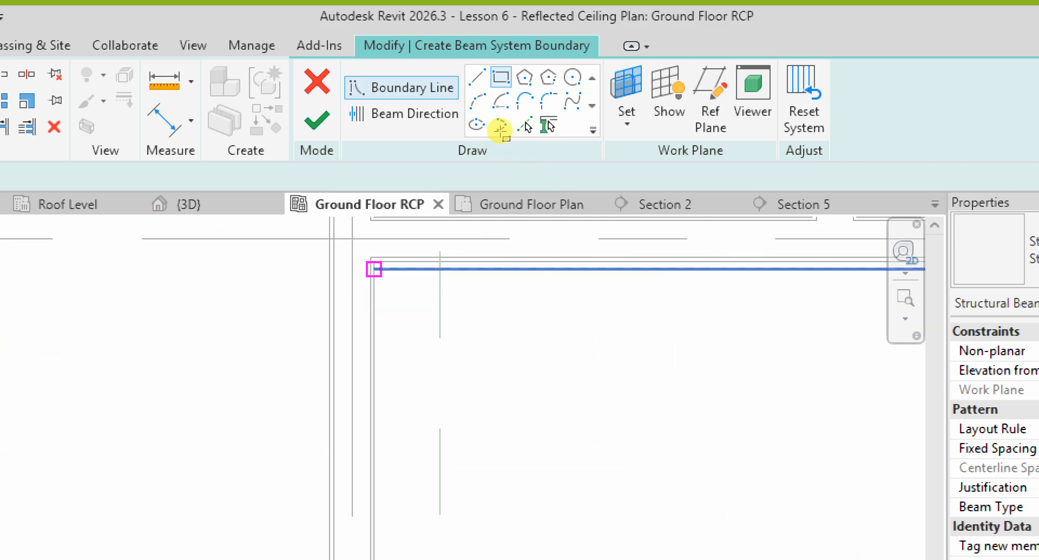
scroll(378, 277, "up", 3)
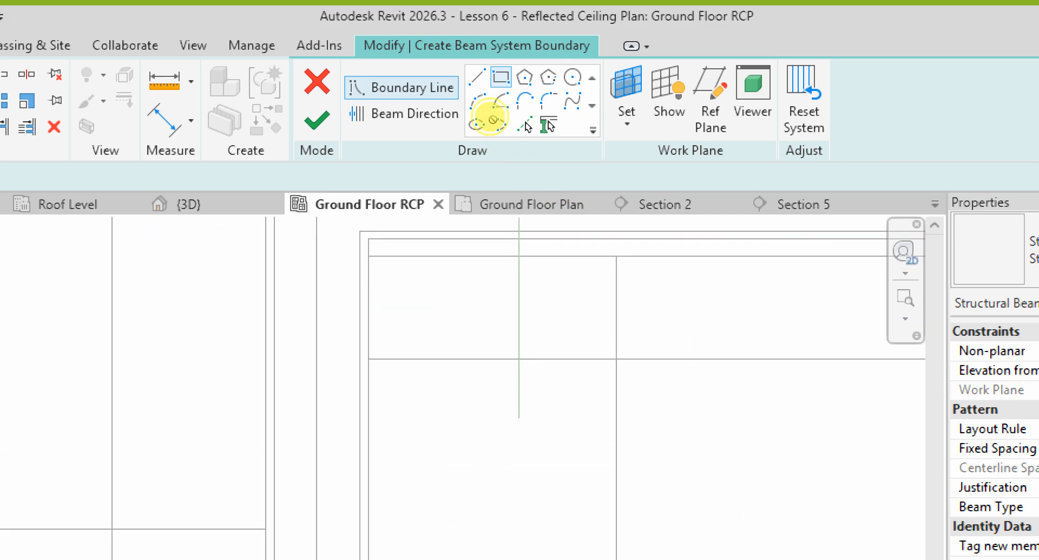
left_click(369, 238)
scroll(379, 242, "down", 12)
scroll(617, 479, "up", 1)
scroll(624, 245, "up", 3)
left_click(642, 252)
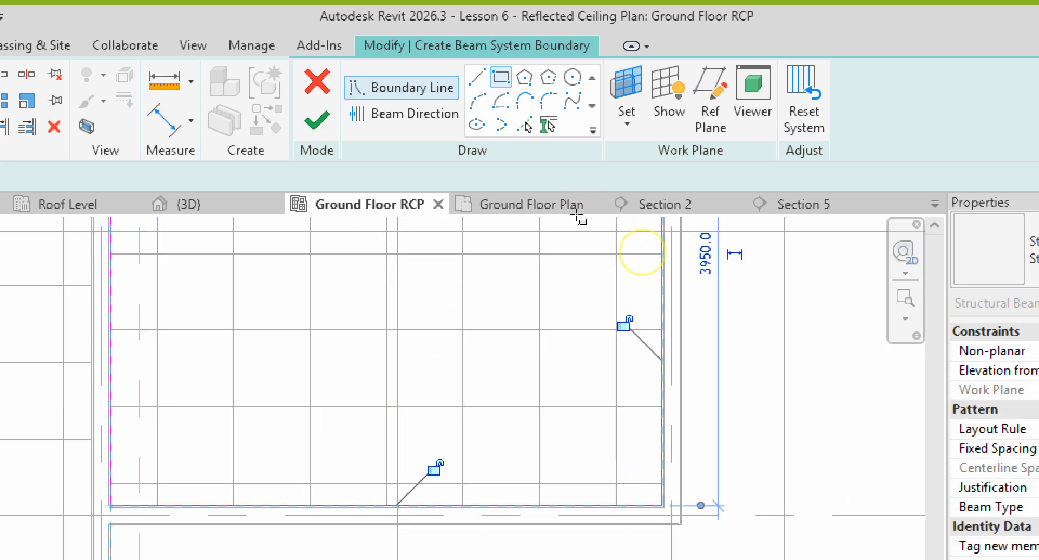
scroll(531, 429, "down", 5)
right_click(470, 340)
left_click(512, 355)
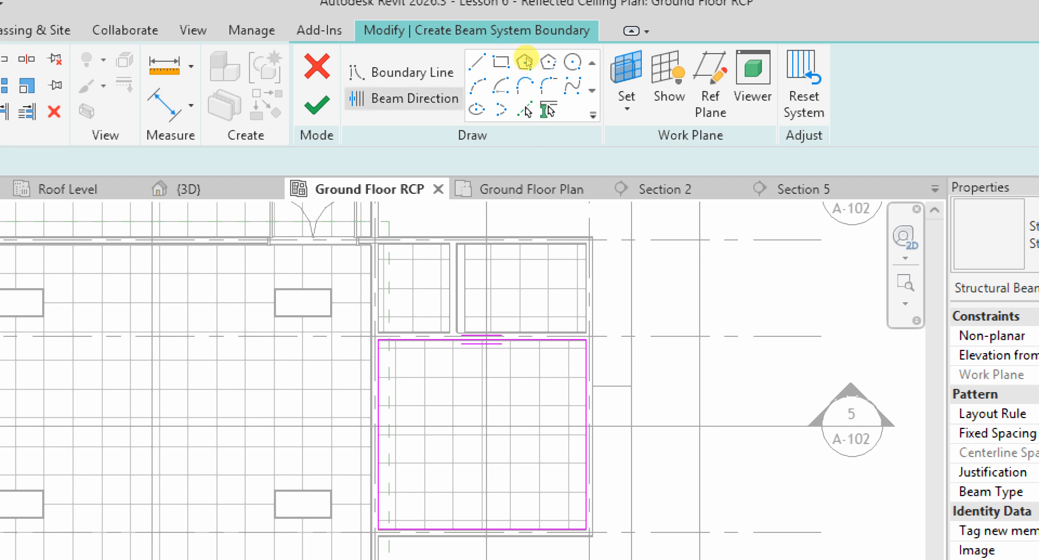
- Draw the beam direction diagonally from the boundary's lower-left corner to its upper-right corner and finish the beam system
scroll(564, 220, "down", 1)
scroll(586, 207, "up", 2)
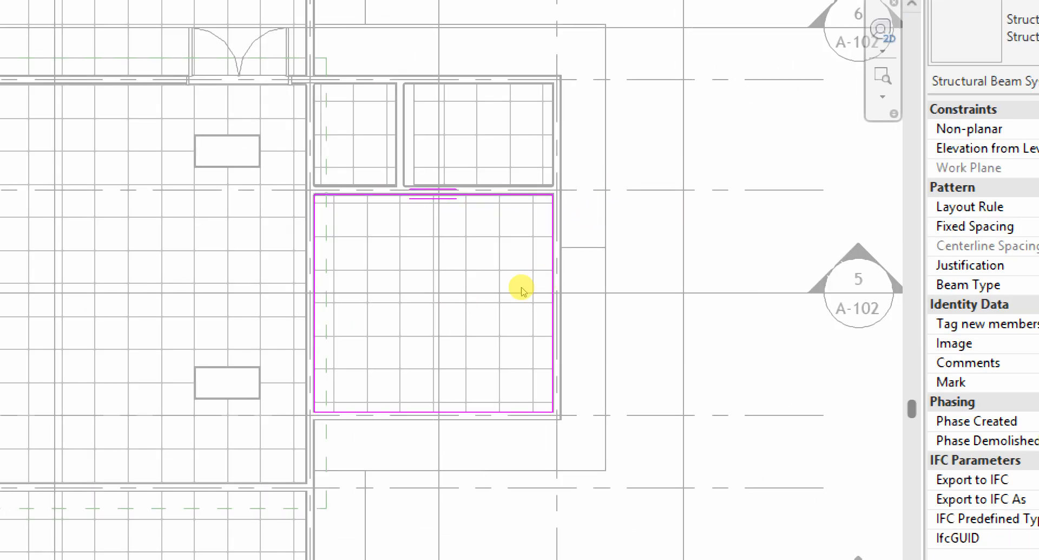
scroll(522, 290, "down", 2)
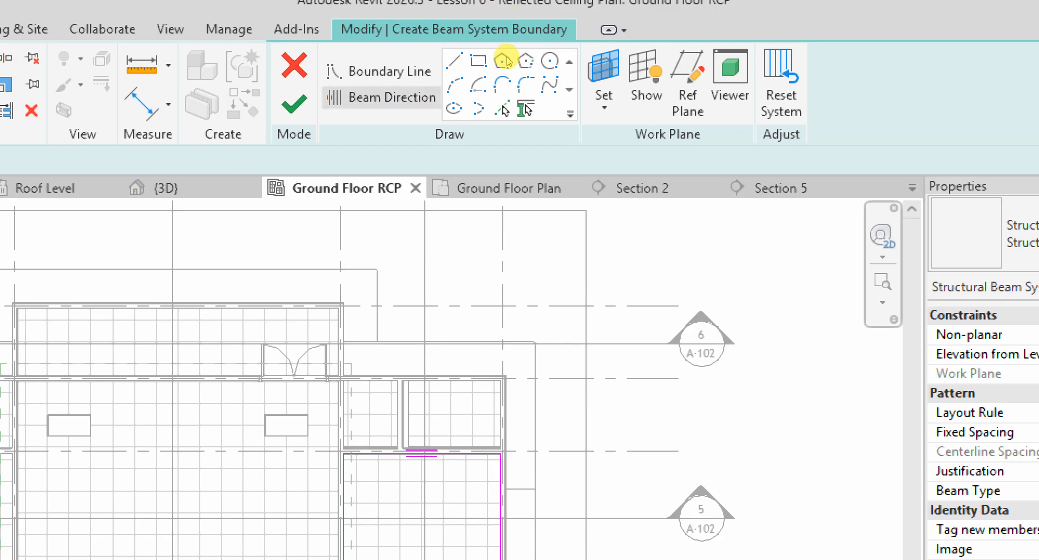
left_click(505, 55)
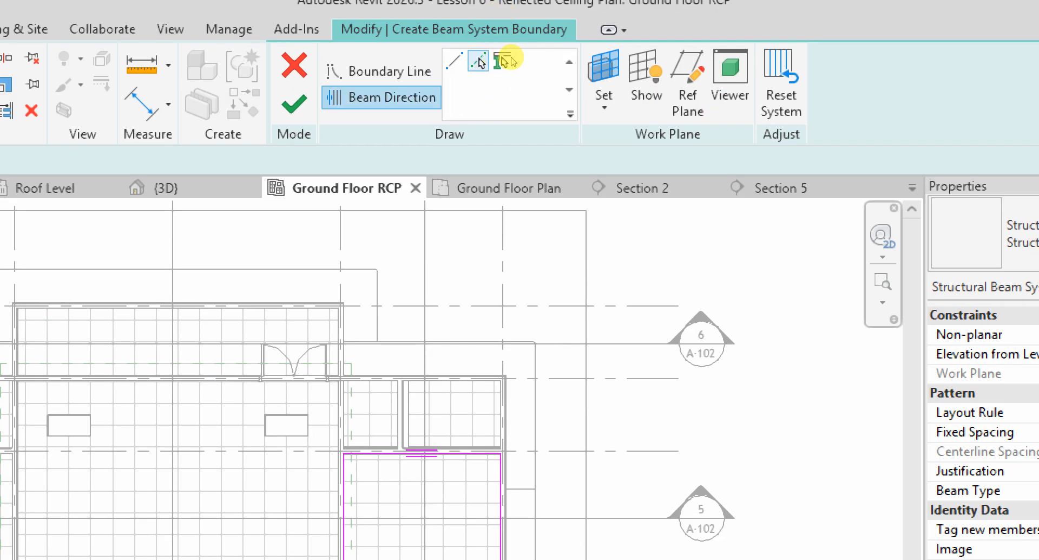
left_click(455, 60)
scroll(479, 323, "down", 2)
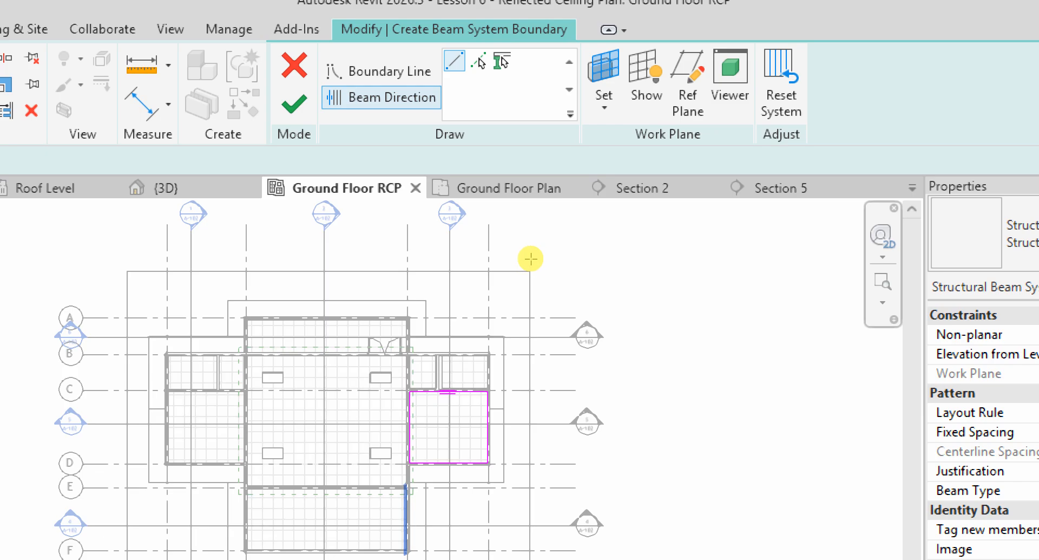
scroll(400, 436, "up", 5)
scroll(395, 439, "up", 2)
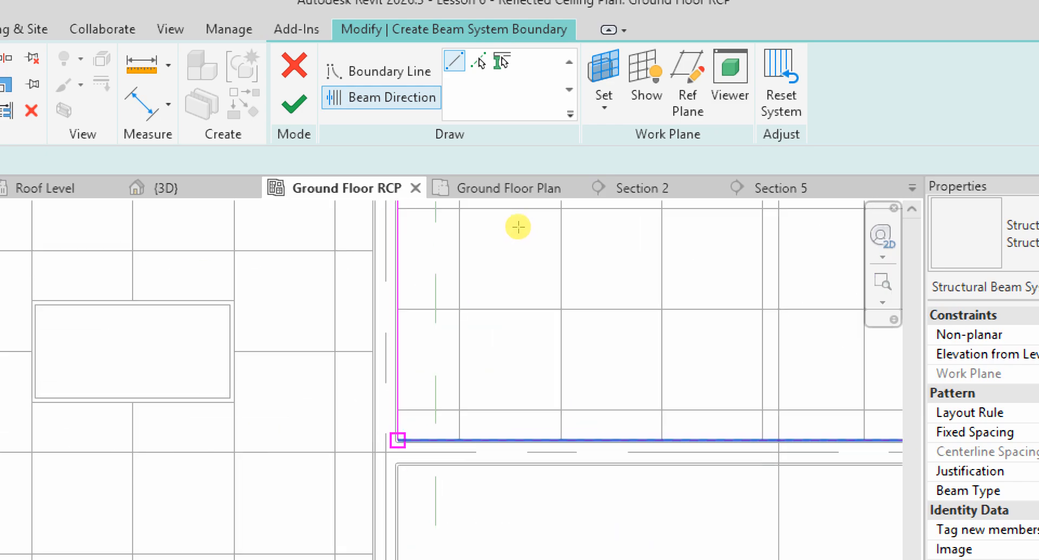
left_click(396, 439)
scroll(339, 532, "down", 4)
scroll(590, 335, "down", 2)
scroll(569, 293, "up", 5)
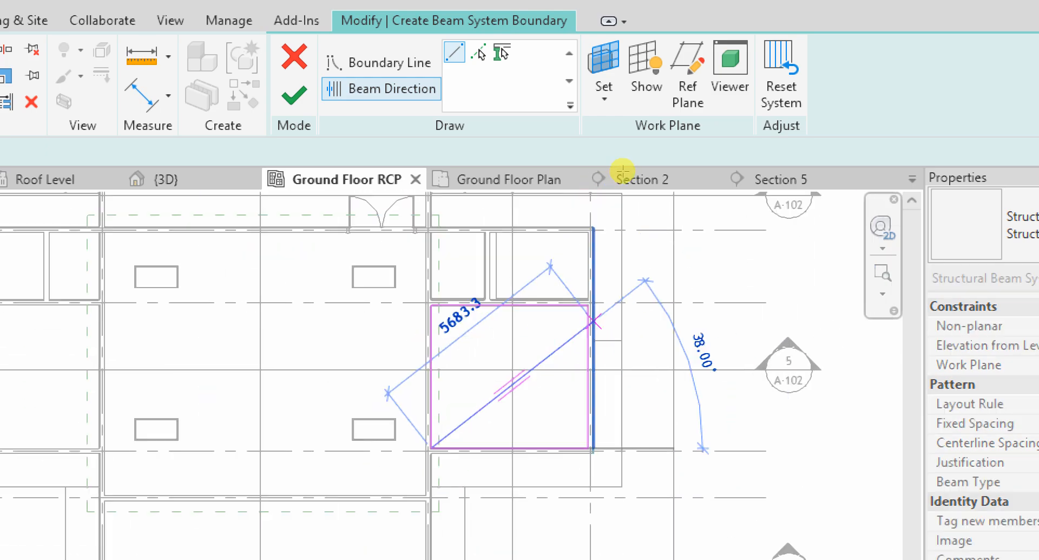
scroll(551, 304, "up", 2)
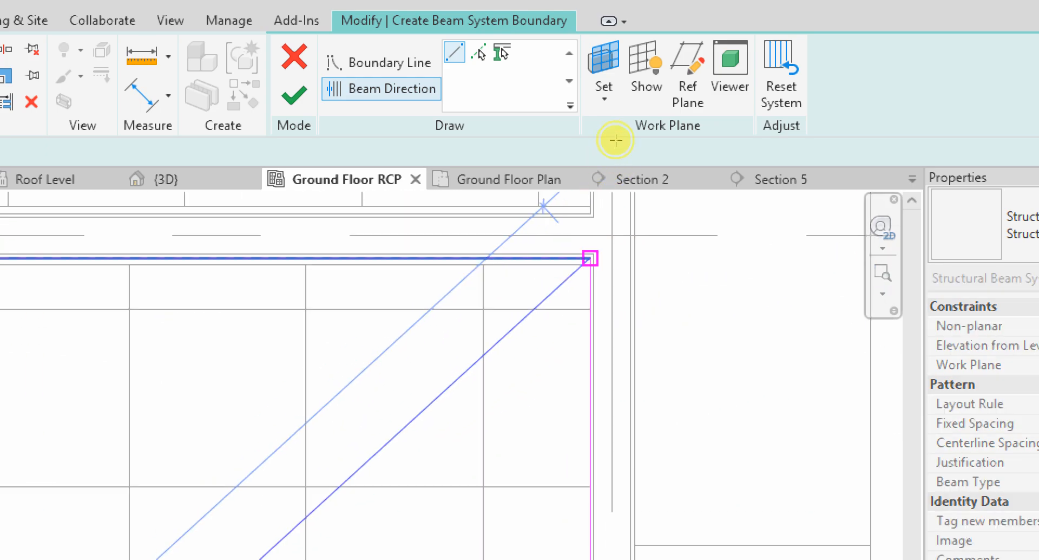
left_click(589, 257)
scroll(591, 256, "down", 5)
scroll(541, 281, "down", 3)
right_click(458, 297)
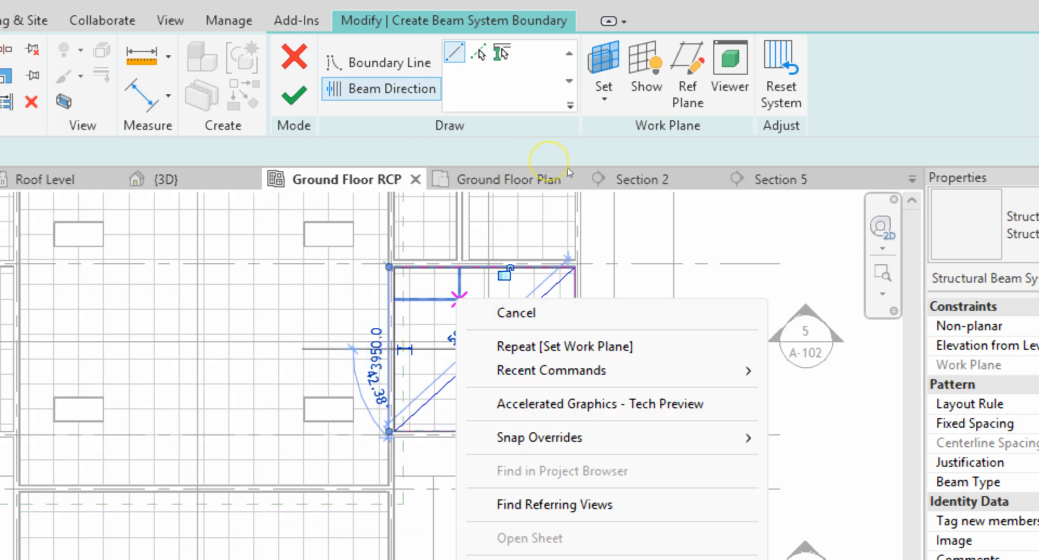
left_click(482, 311)
scroll(490, 348, "up", 2)
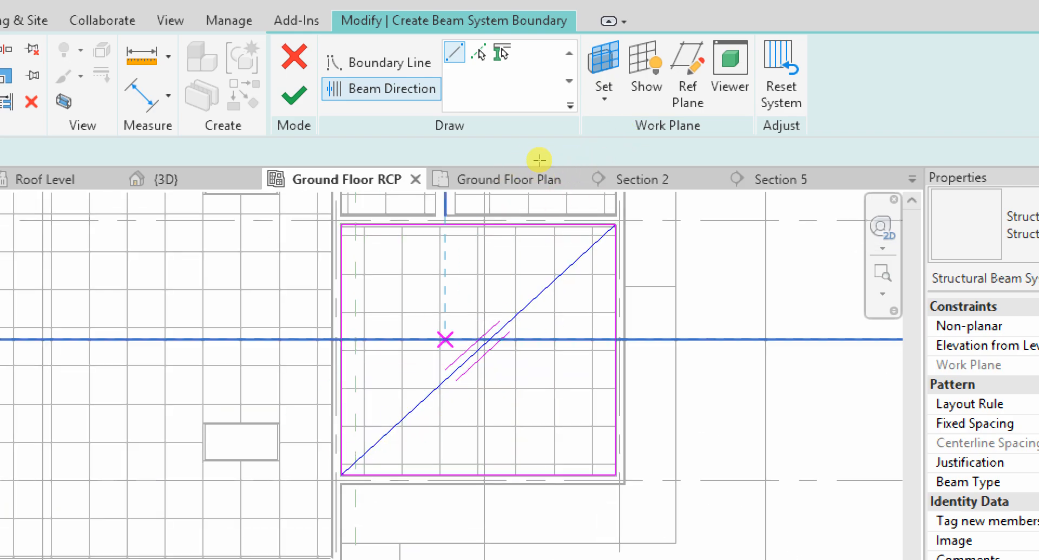
right_click(435, 285)
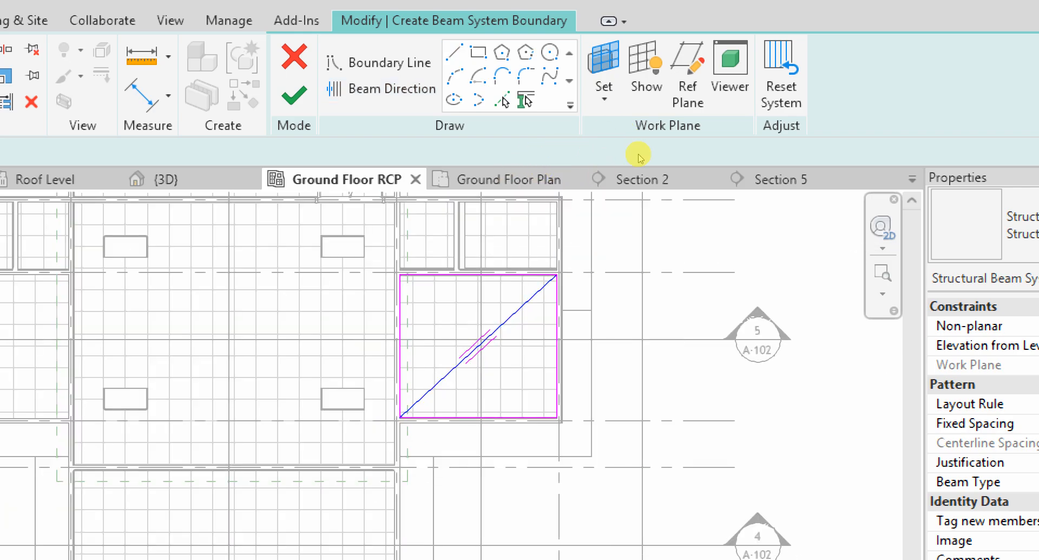
scroll(543, 171, "up", 1)
scroll(514, 181, "down", 4)
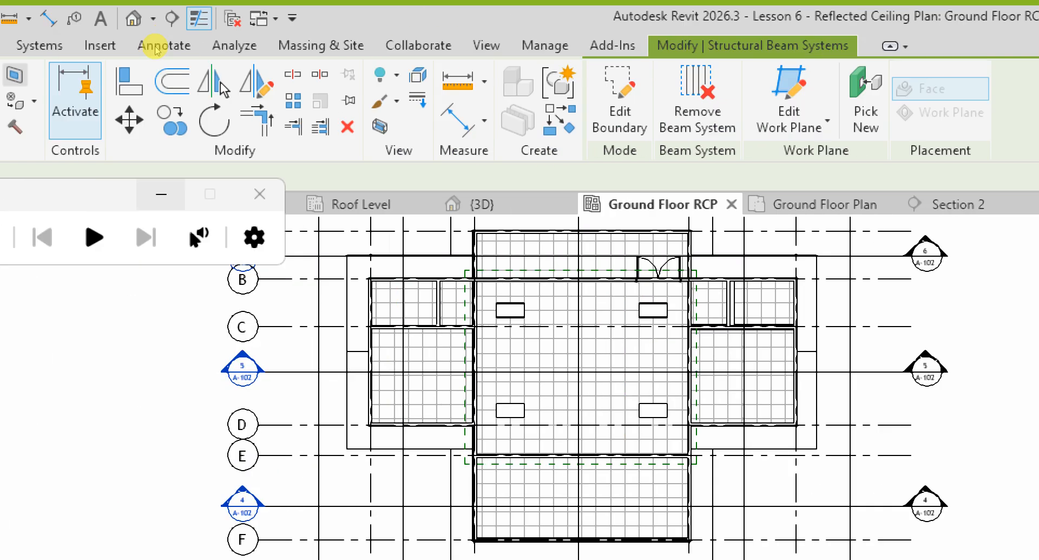
- Return to the default 3D view and look for the diagonal beam system, selecting a side room's ceiling and the green roof
left_click(180, 19)
scroll(427, 168, "down", 6)
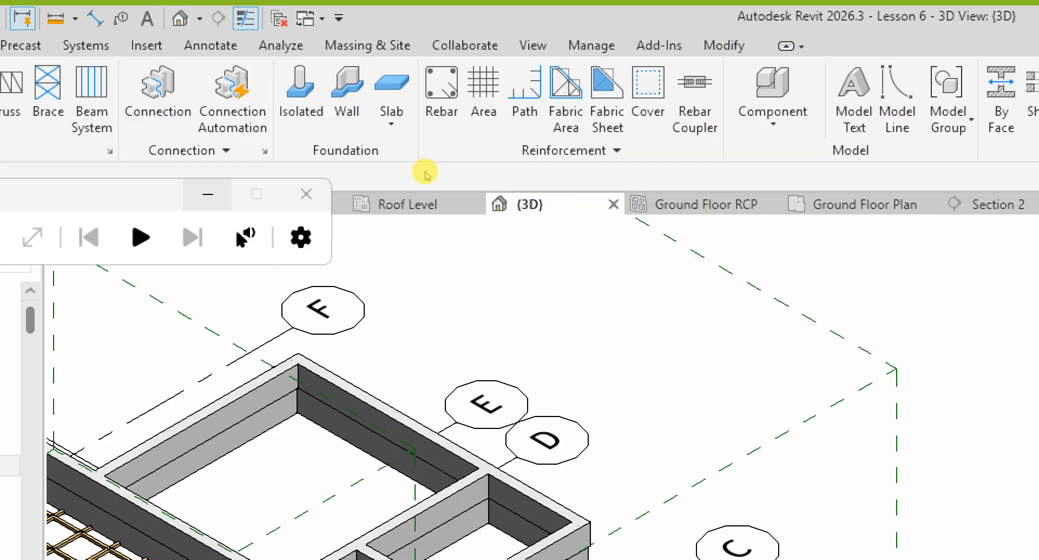
scroll(336, 241, "up", 1)
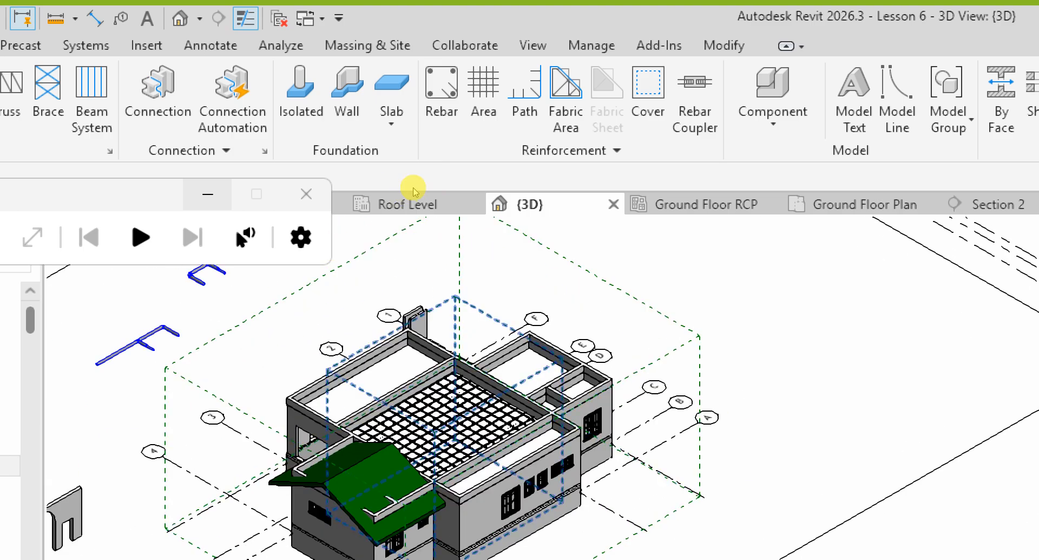
scroll(403, 174, "up", 5)
left_click(408, 173)
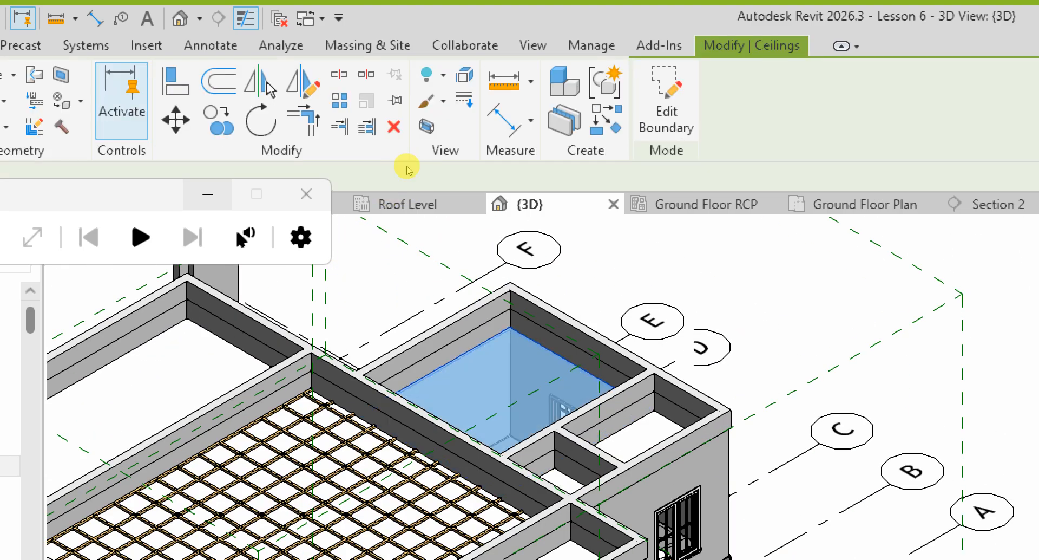
scroll(406, 168, "down", 4)
scroll(411, 199, "down", 3)
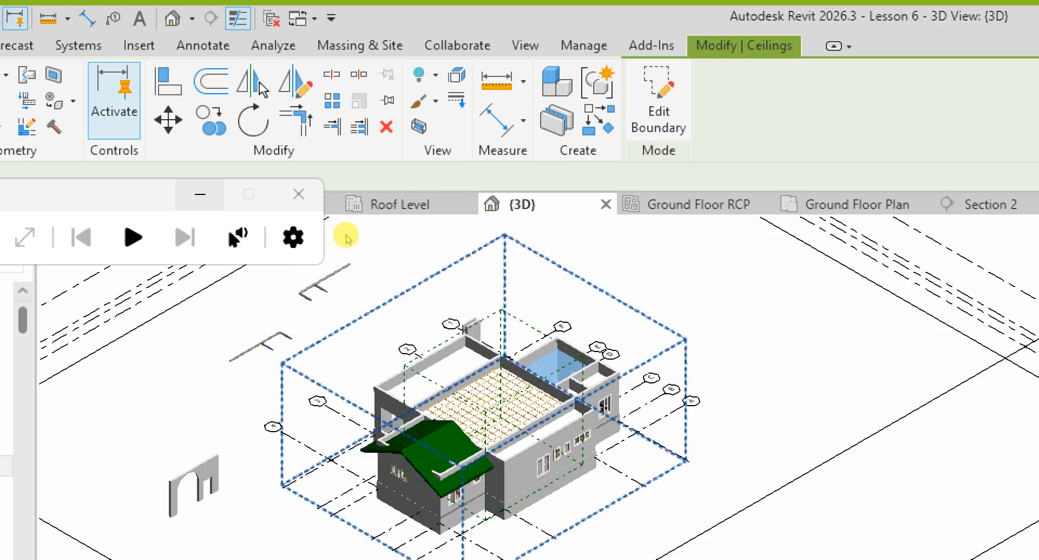
left_click(360, 218)
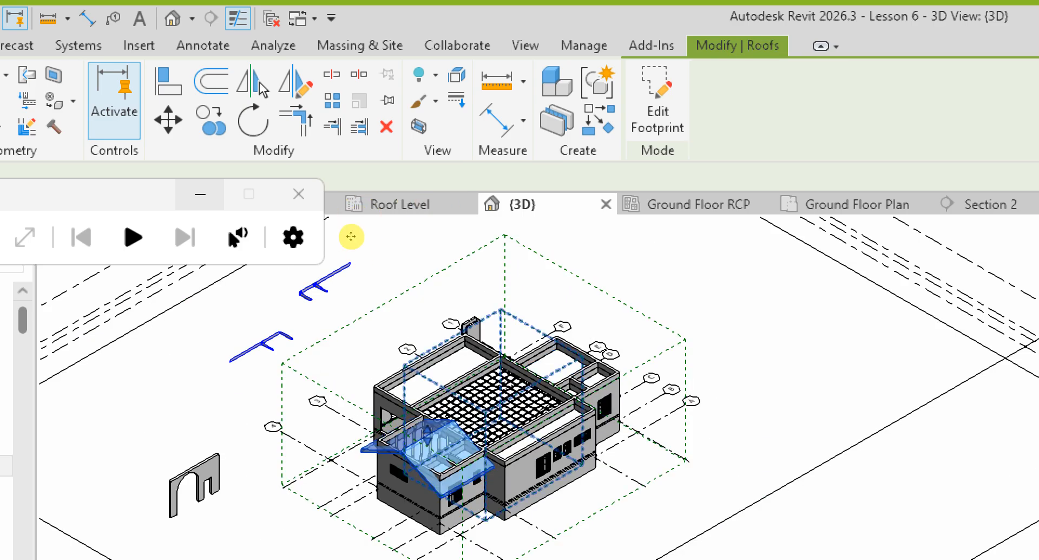
- Hide the green roof element over the smaller room in the 3D view
scroll(352, 234, "up", 6)
right_click(370, 220)
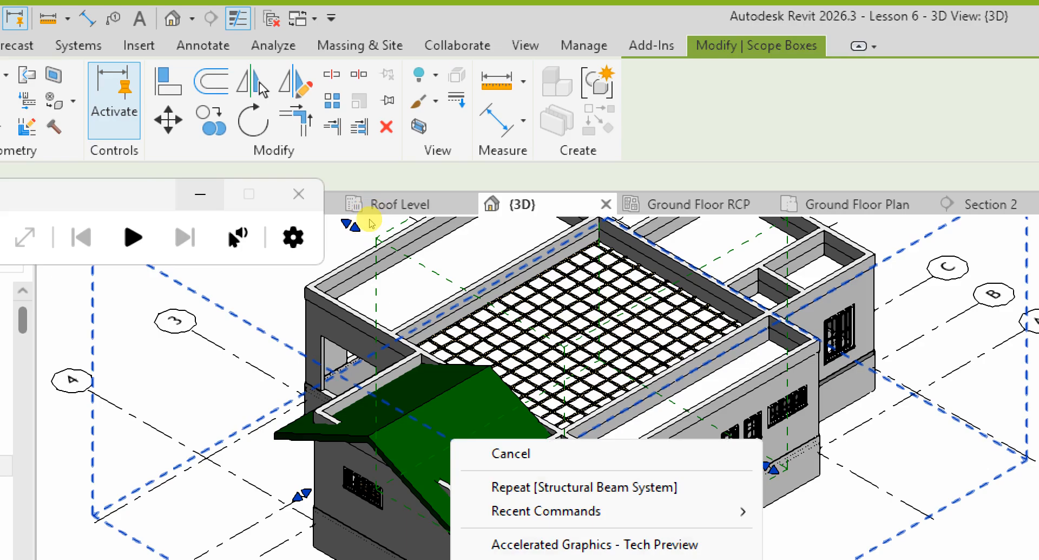
left_click(382, 186)
left_click(377, 189)
right_click(377, 189)
key("Down")
key("Down")
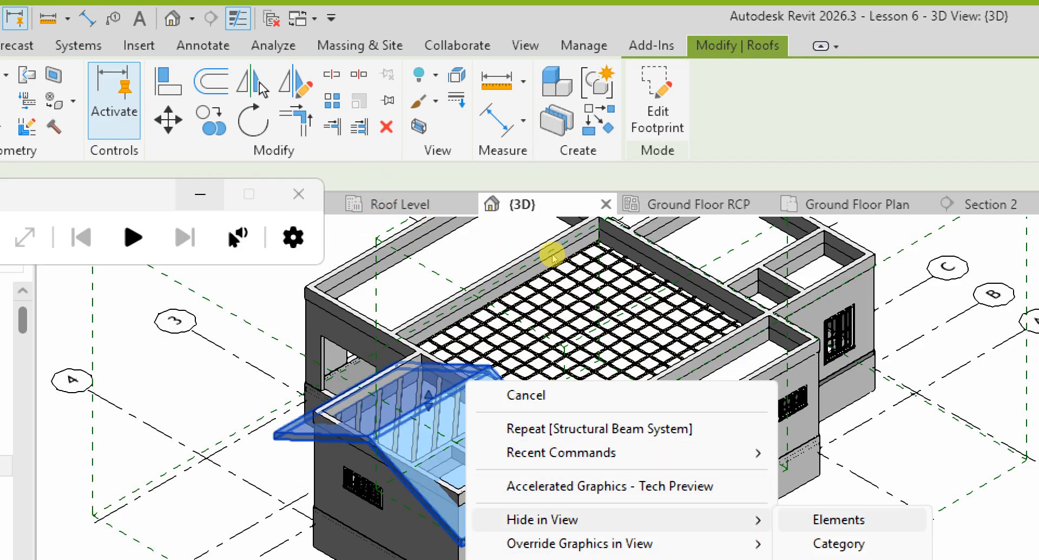
left_click(552, 258)
- Examine the diagonal timber beams in the smaller room beside the large room's beam grid
scroll(311, 180, "down", 2)
scroll(313, 182, "up", 5)
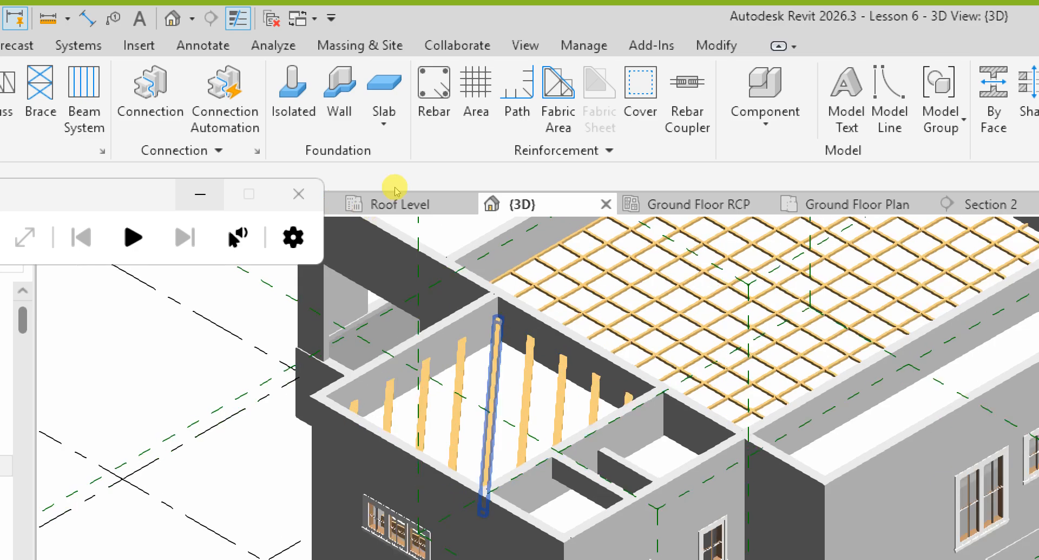
scroll(397, 194, "down", 3)
scroll(396, 184, "up", 6)
scroll(391, 139, "down", 4)
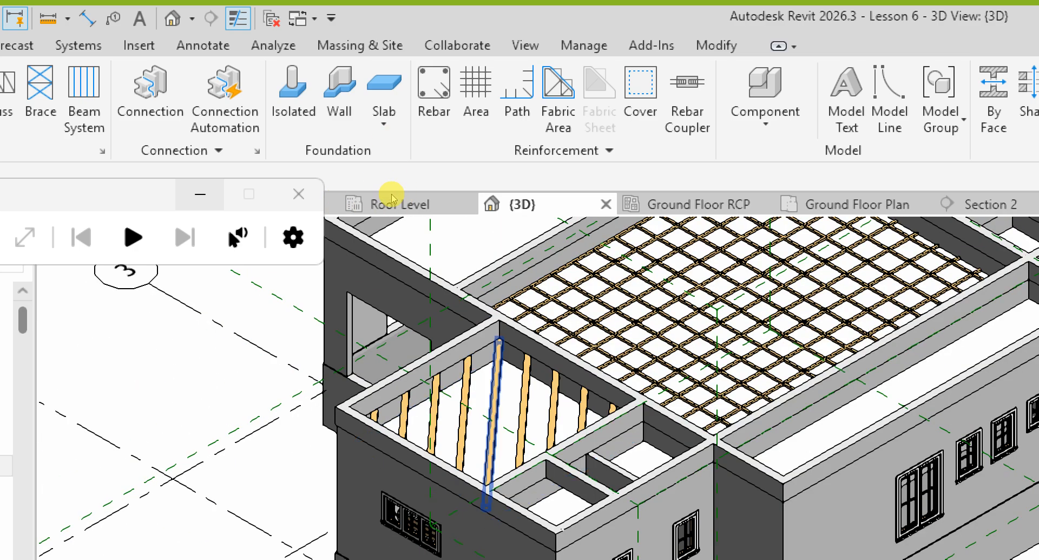
scroll(392, 198, "up", 2)
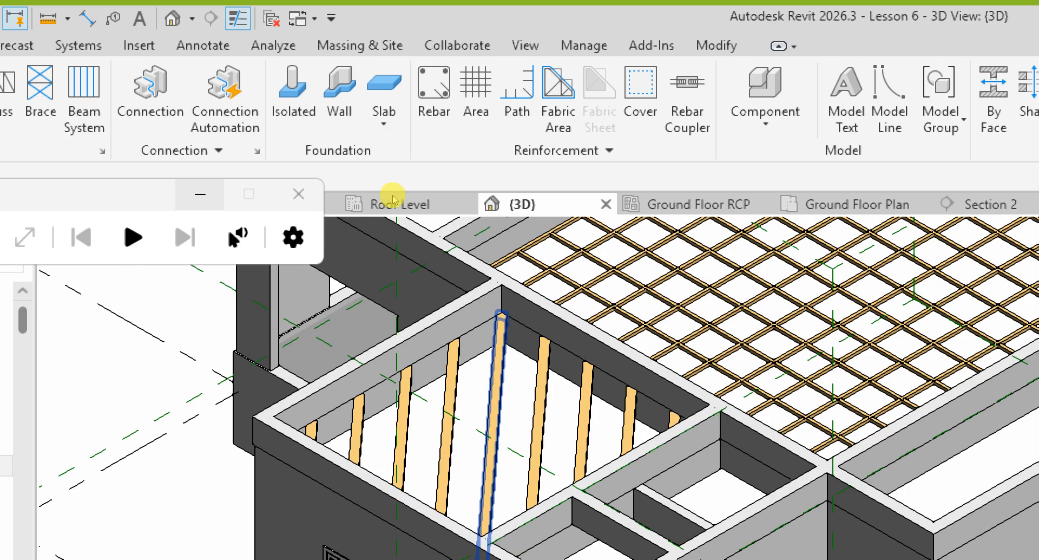
scroll(403, 198, "down", 3)
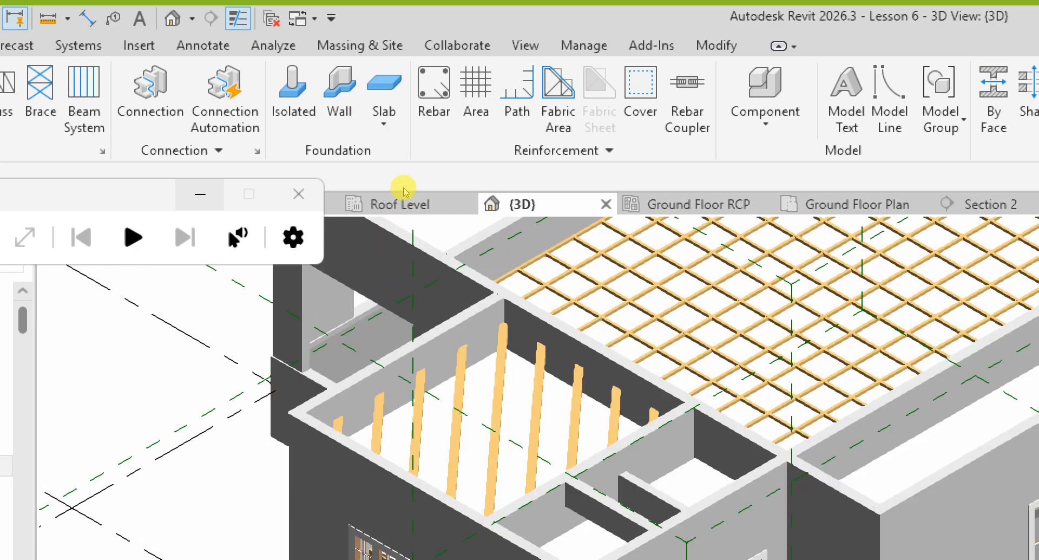
scroll(402, 186, "up", 3)
- Edit the diagonal beam system so its beam direction follows the boundary edge along the wall shared with the large room, and finish the sketch
left_click(407, 171)
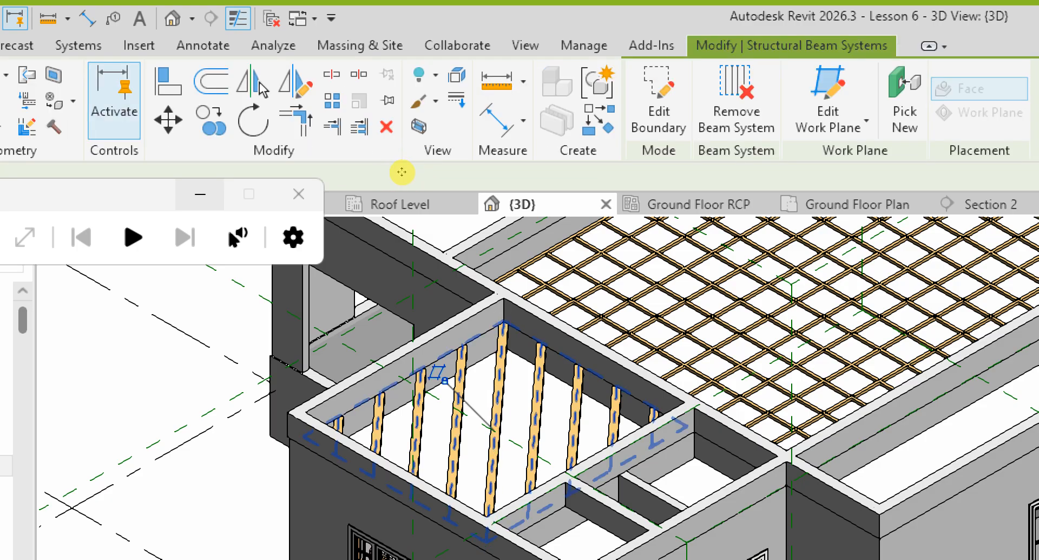
left_click(659, 99)
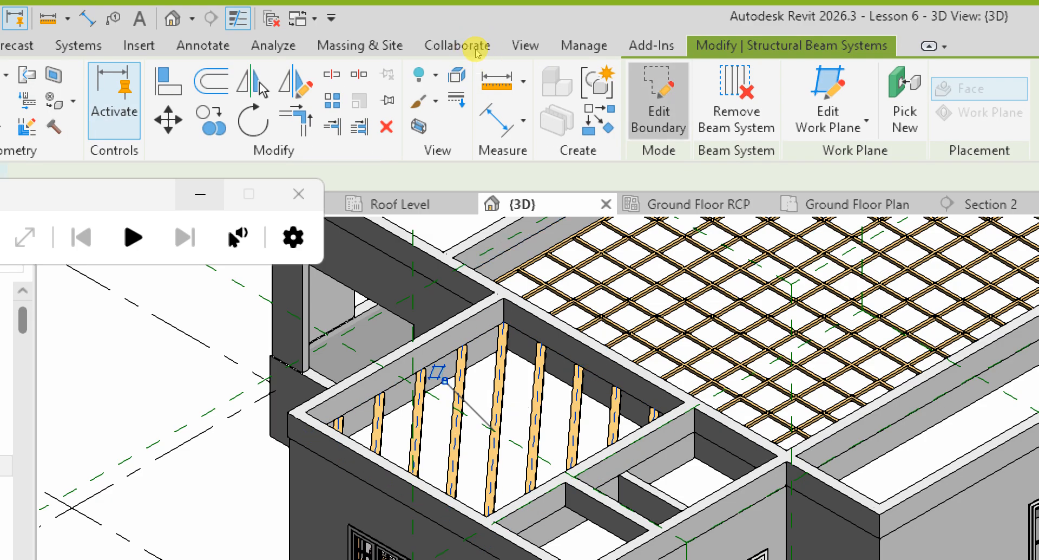
scroll(395, 180, "down", 2)
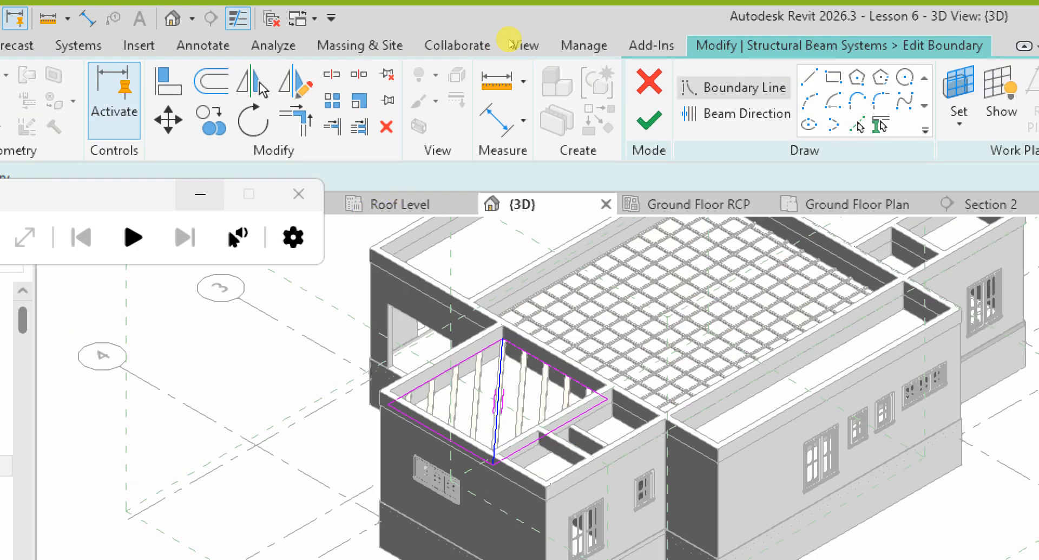
left_click(736, 113)
scroll(548, 403, "up", 3)
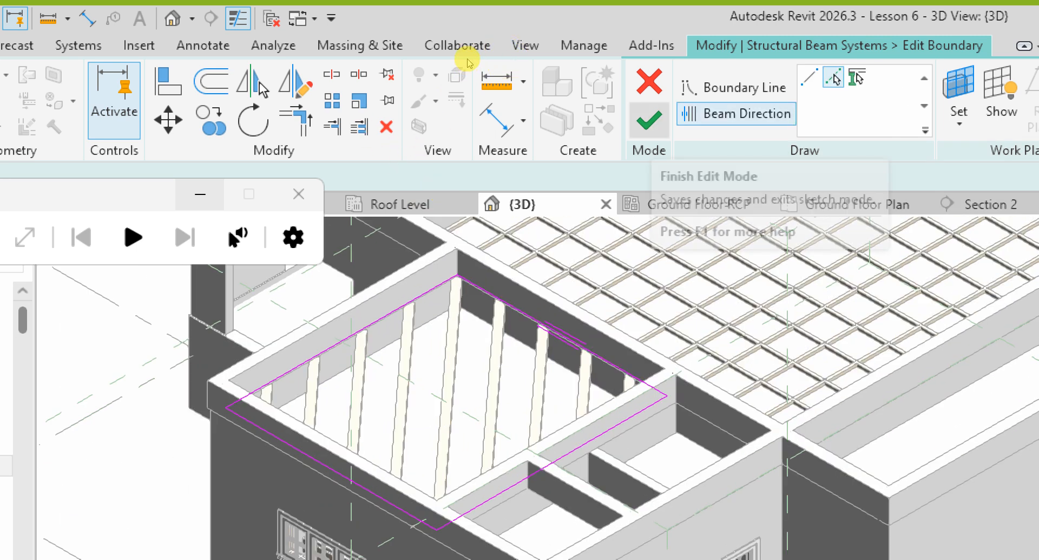
left_click(649, 120)
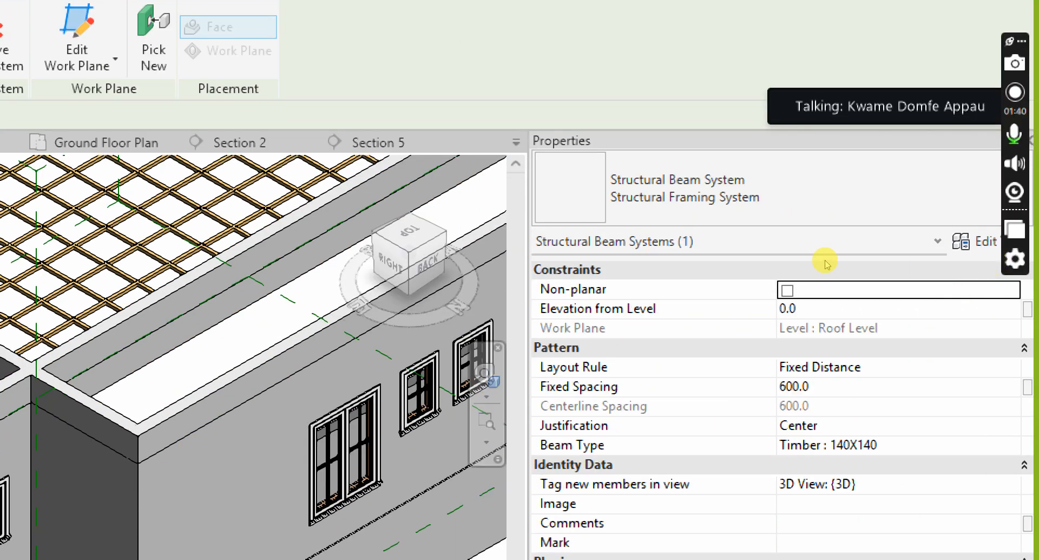
- Assign a slimmer timber beam type to the smaller room's beam system
left_click(988, 445)
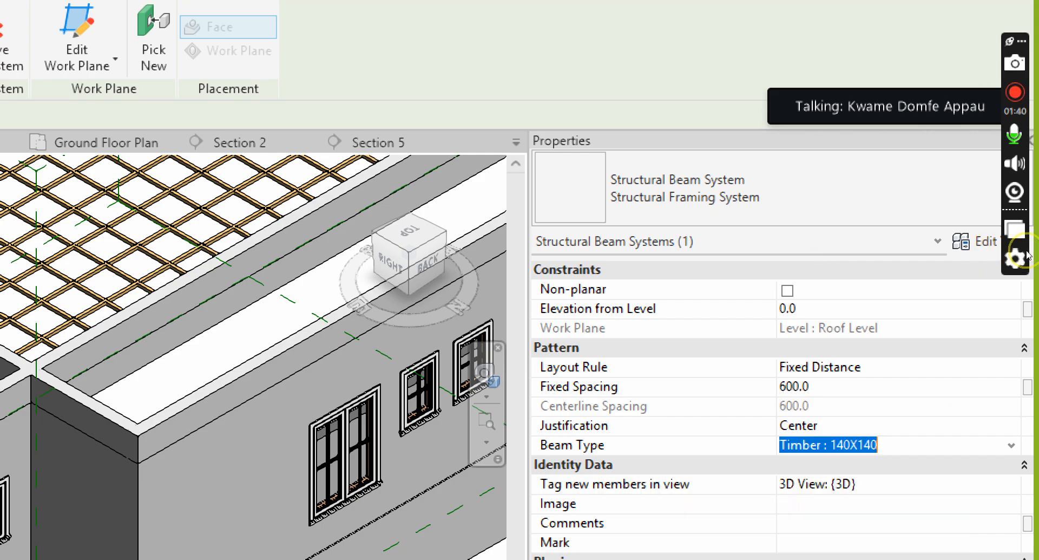
left_click(1011, 445)
scroll(938, 503, "down", 1)
left_click(944, 513)
scroll(302, 186, "up", 3)
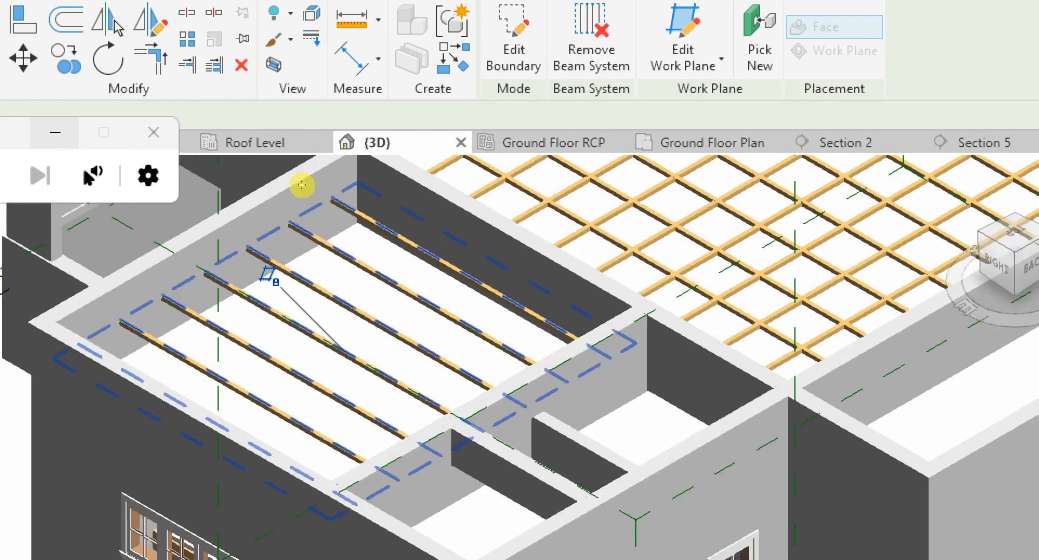
- Copy the smaller room's beam system to the clipboard and paste it aligned to the same place
scroll(454, 206, "down", 4)
scroll(385, 211, "up", 2)
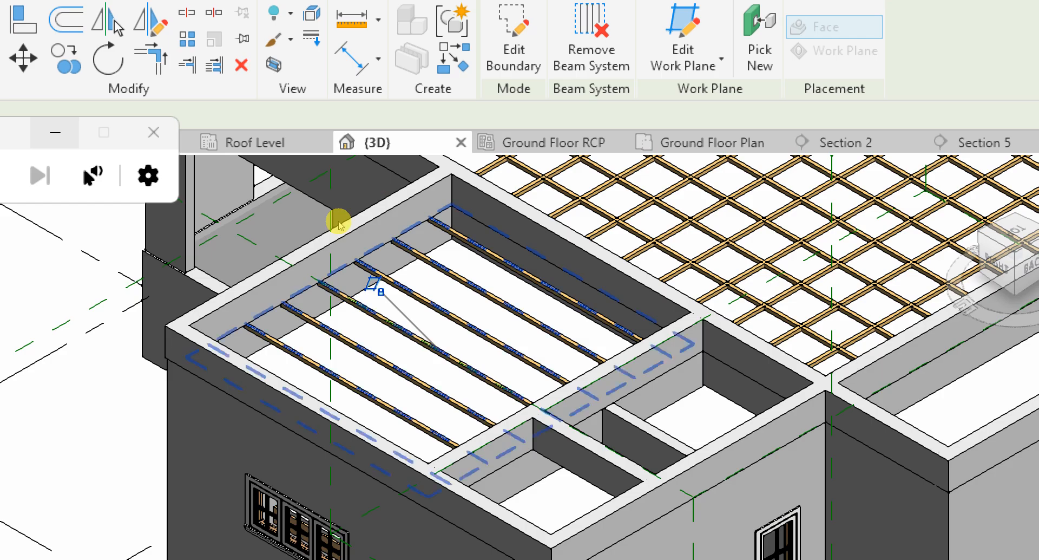
scroll(341, 219, "up", 2)
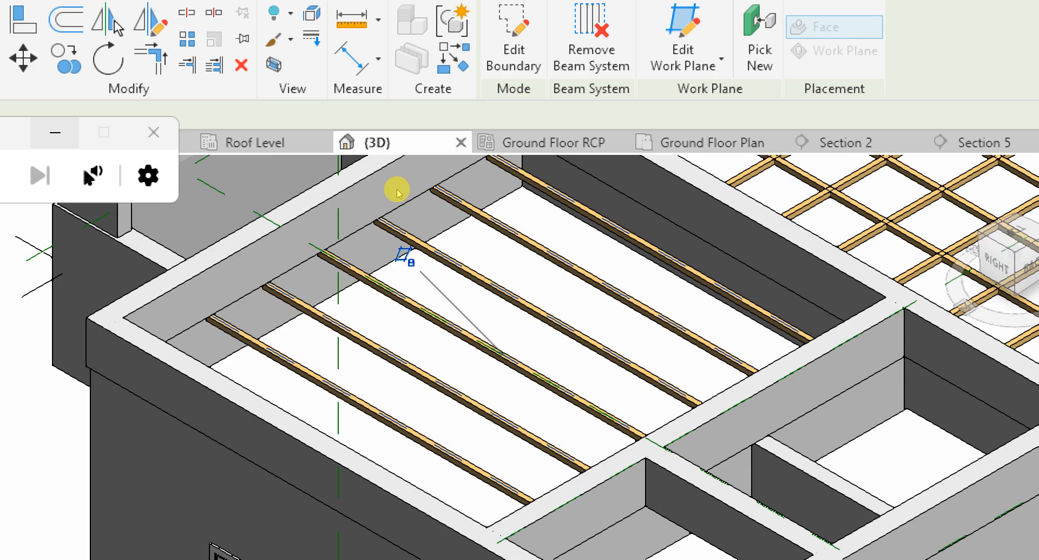
scroll(408, 193, "down", 3)
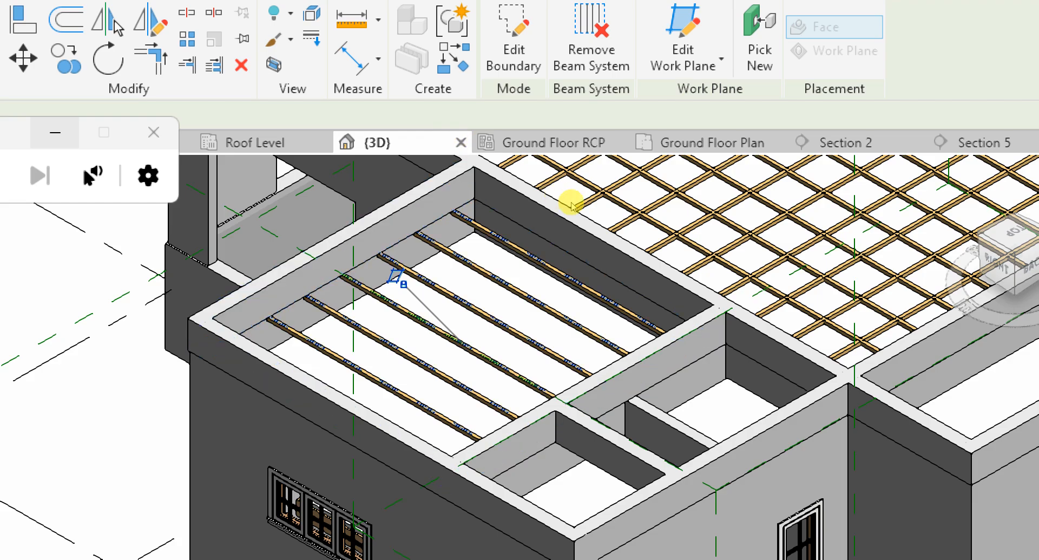
left_click(480, 174)
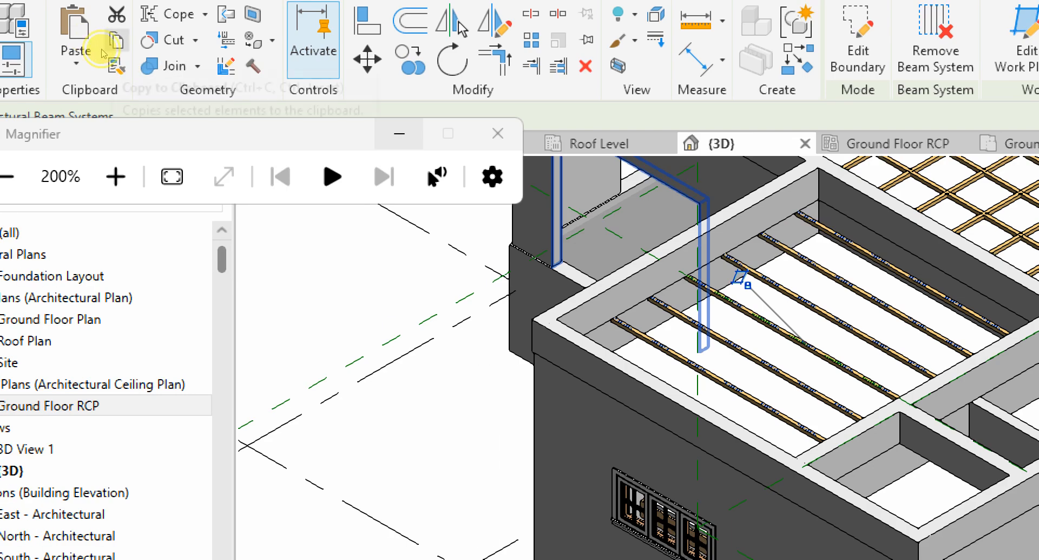
left_click(102, 51)
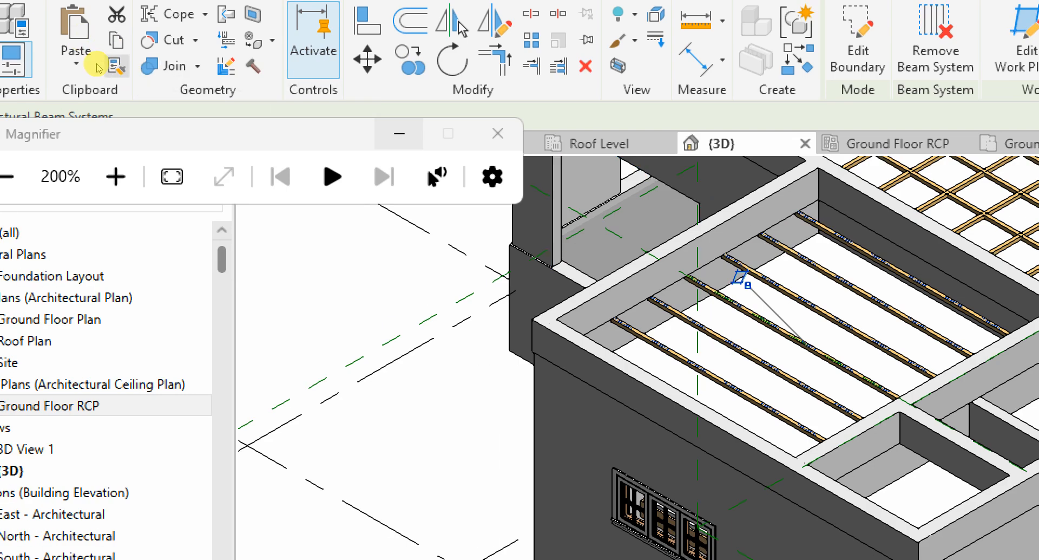
left_click(77, 58)
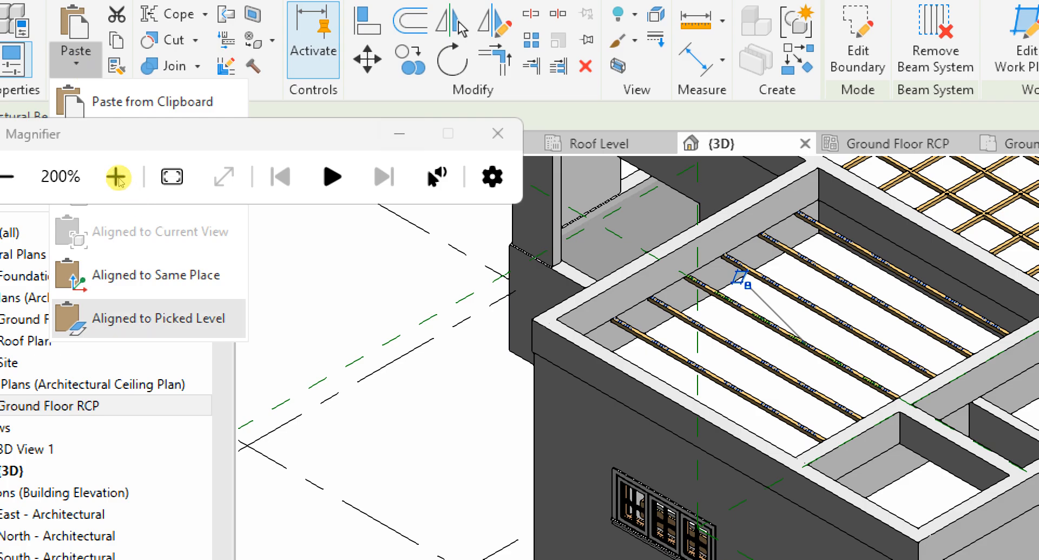
left_click(156, 275)
scroll(358, 189, "down", 3)
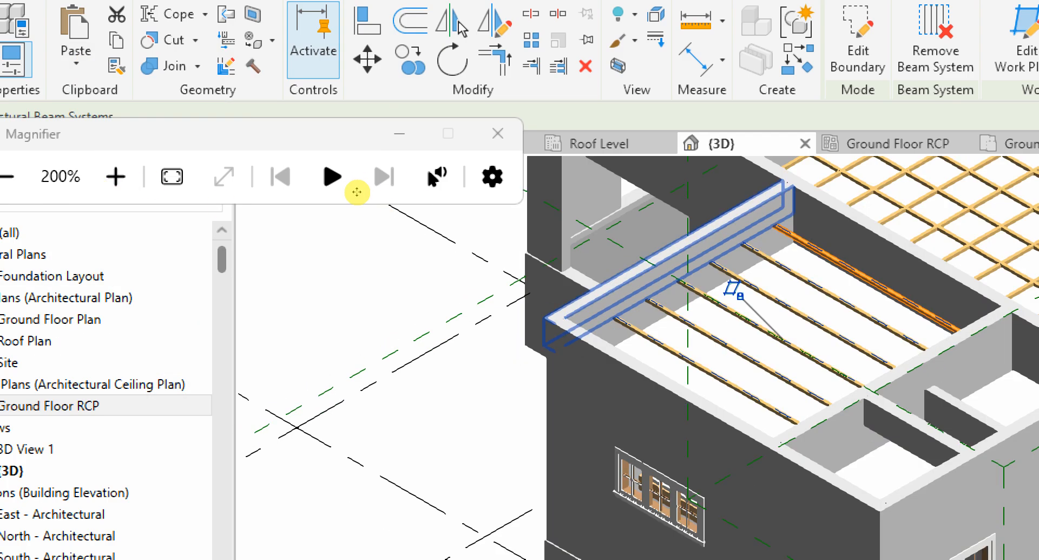
scroll(468, 179, "up", 2)
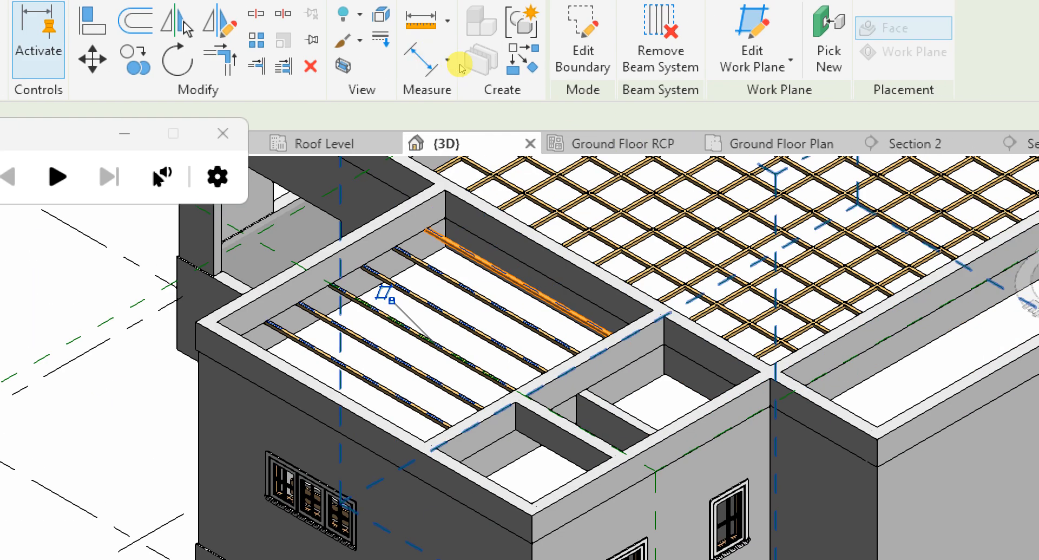
- Change the pasted beam system's direction to the adjacent perpendicular boundary edge and finish the sketch, forming a grid
left_click(583, 43)
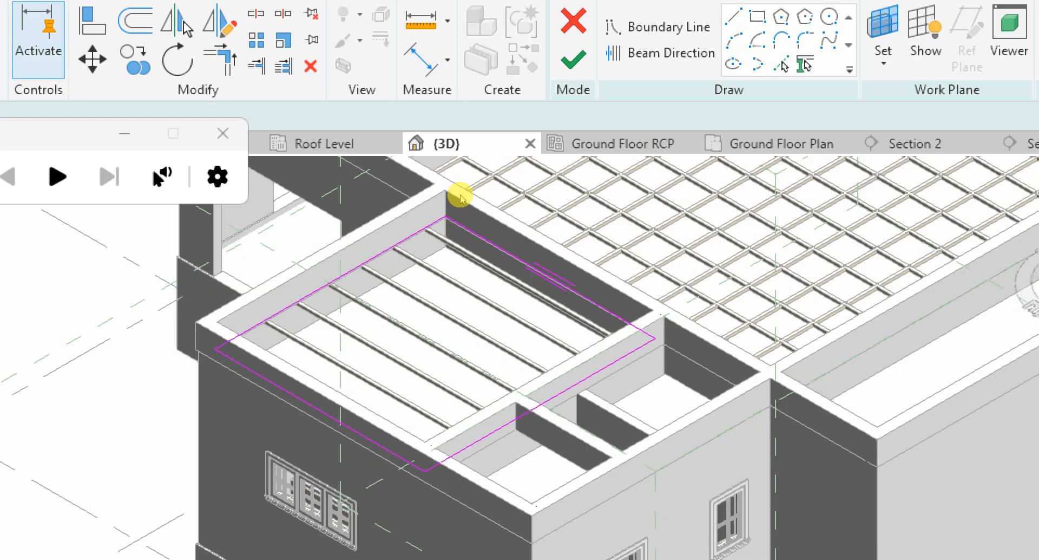
scroll(458, 185, "up", 1)
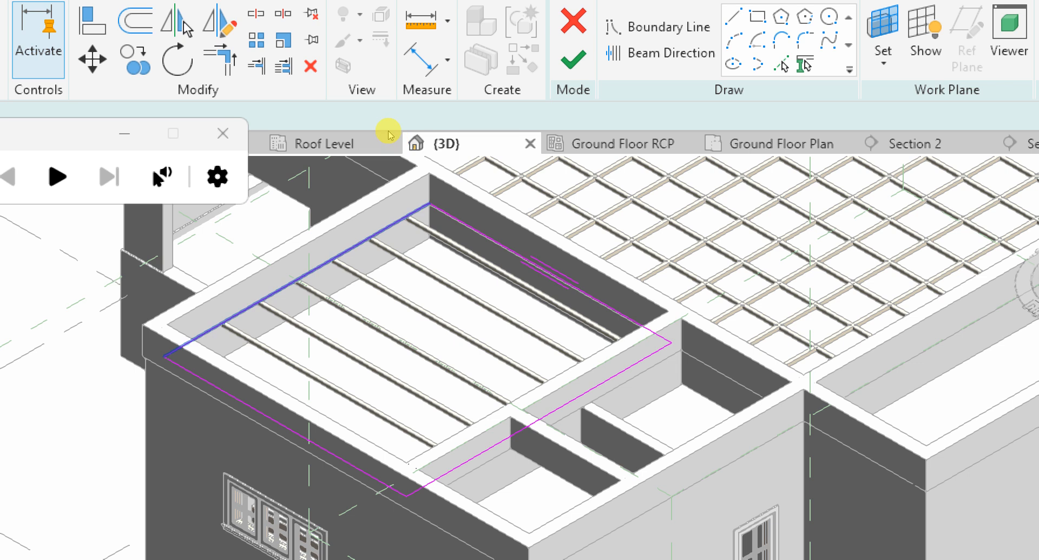
left_click(633, 53)
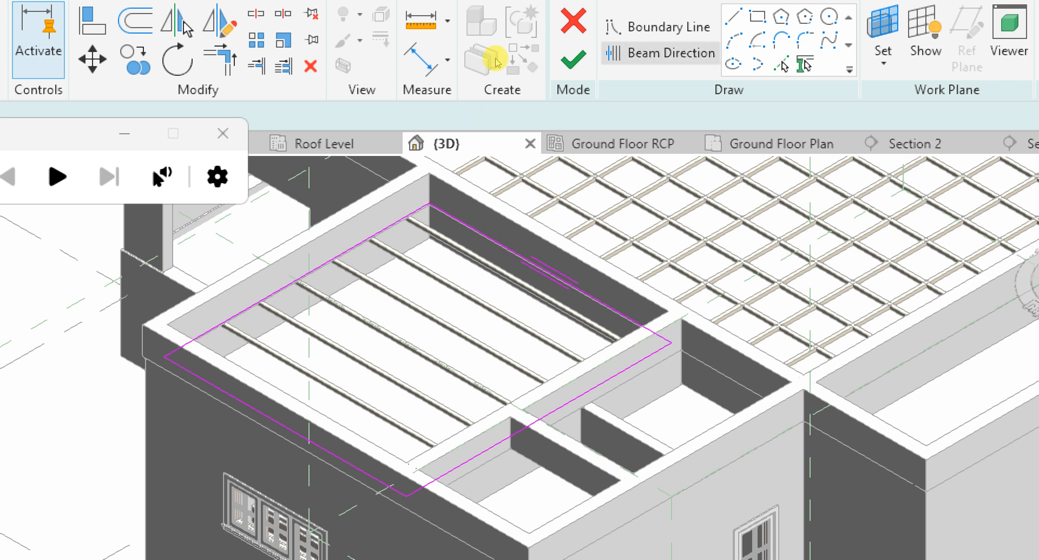
left_click(340, 170)
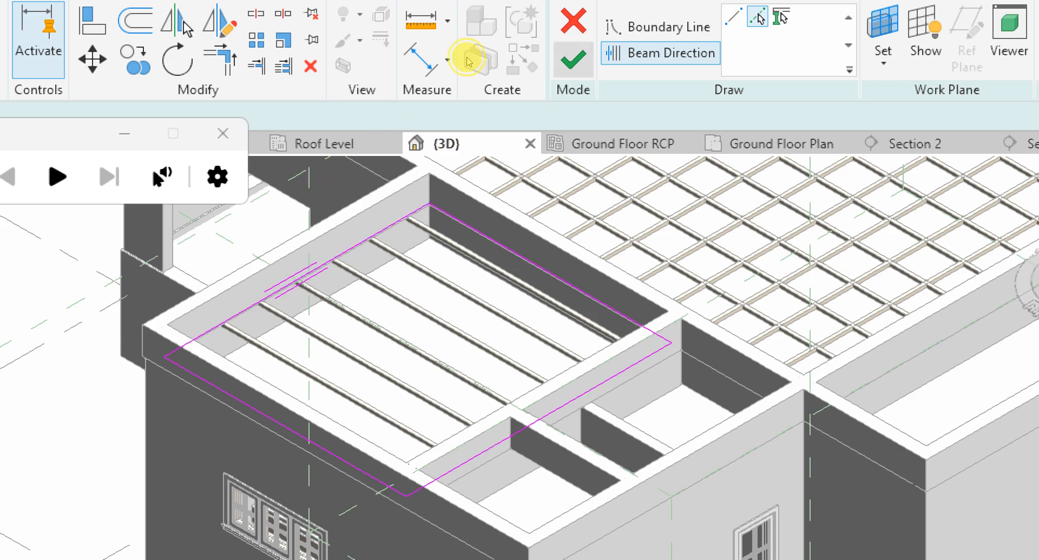
left_click(573, 60)
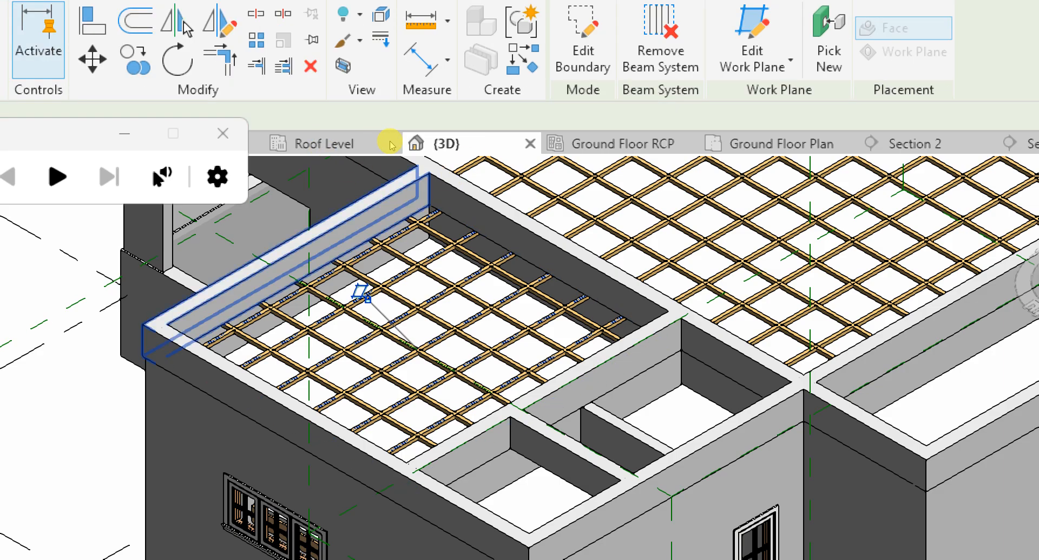
- Examine the crossing beams in the smaller room and the ceiling framing across the whole building in 3D
scroll(307, 227, "down", 3)
middle_click_drag(306, 227, 400, 193)
scroll(390, 192, "down", 3)
scroll(428, 186, "up", 6)
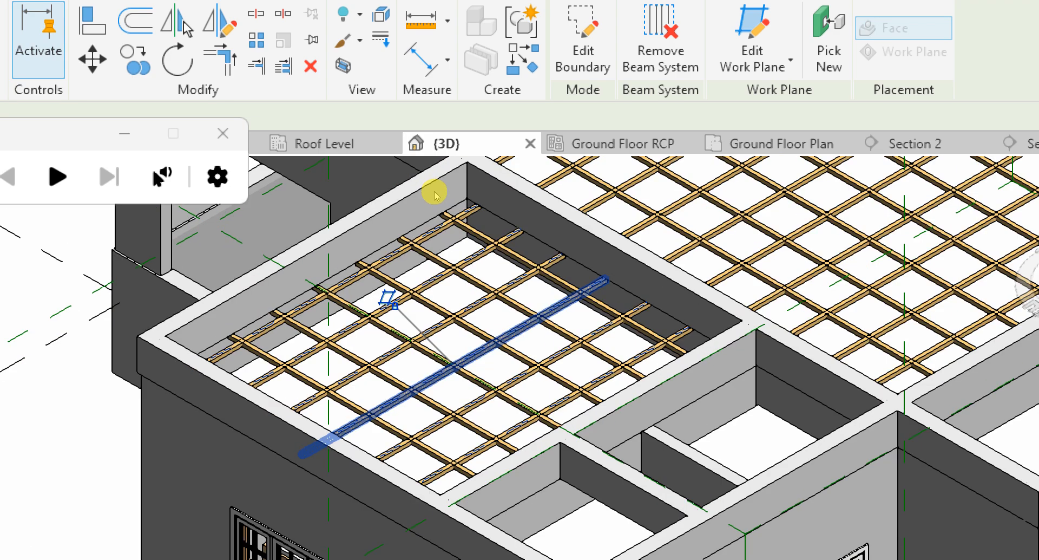
scroll(434, 190, "up", 1)
middle_click_drag(434, 191, 425, 148)
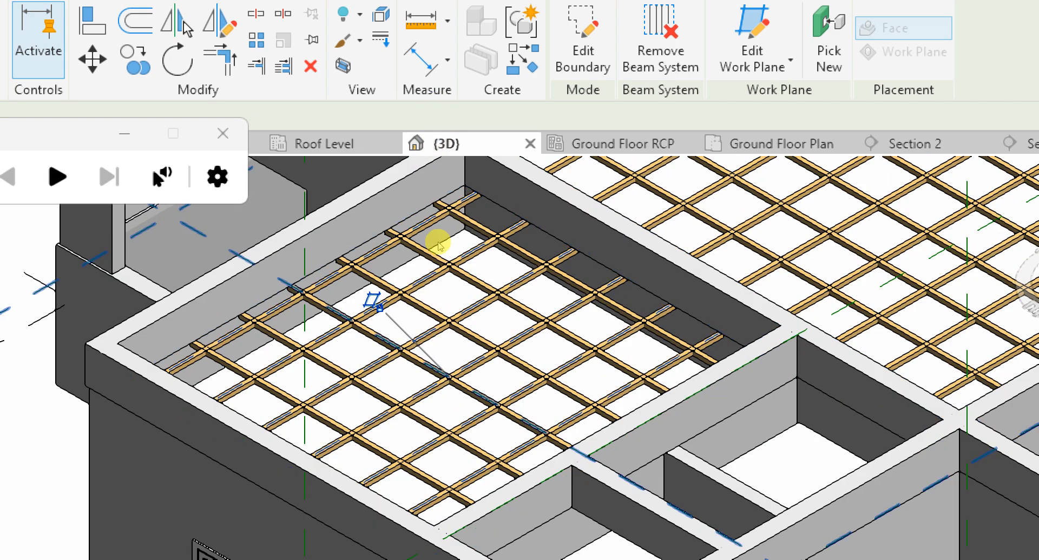
scroll(405, 215, "down", 2)
scroll(405, 215, "down", 1)
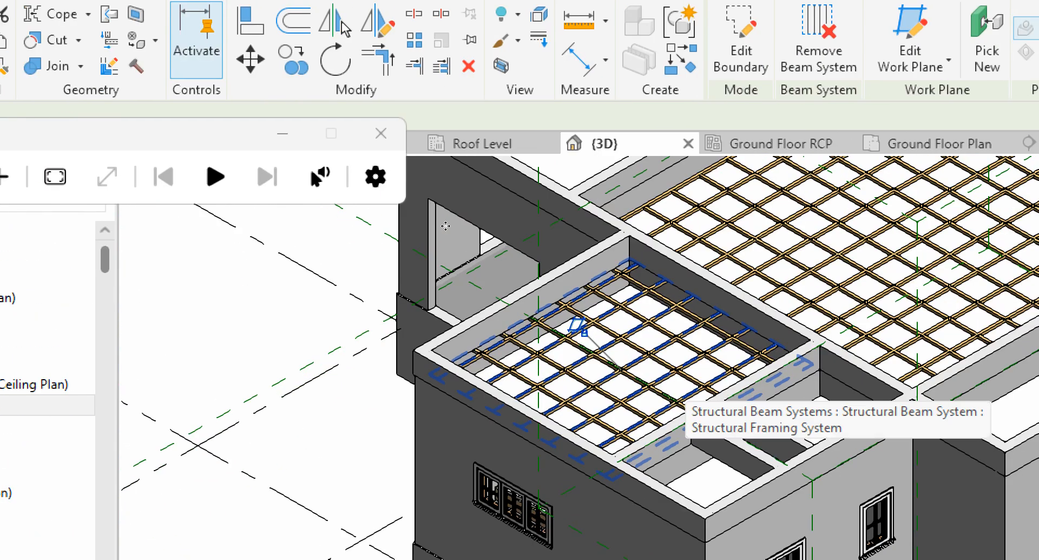
scroll(0, 273, "down", 1)
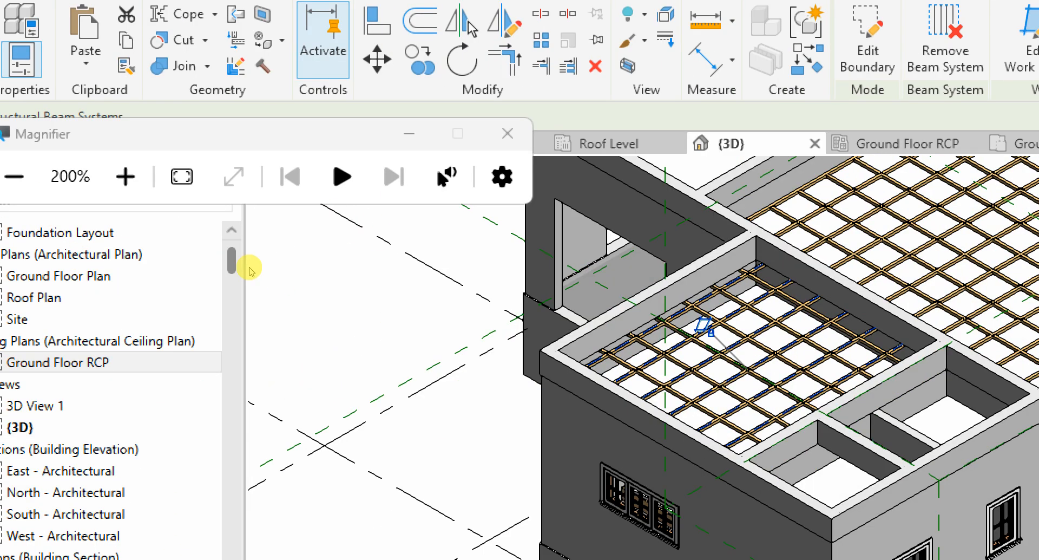
scroll(250, 271, "down", 7)
scroll(341, 262, "up", 2)
middle_click_drag(281, 247, 274, 241)
scroll(274, 241, "up", 1)
scroll(307, 225, "down", 2)
scroll(338, 209, "up", 1)
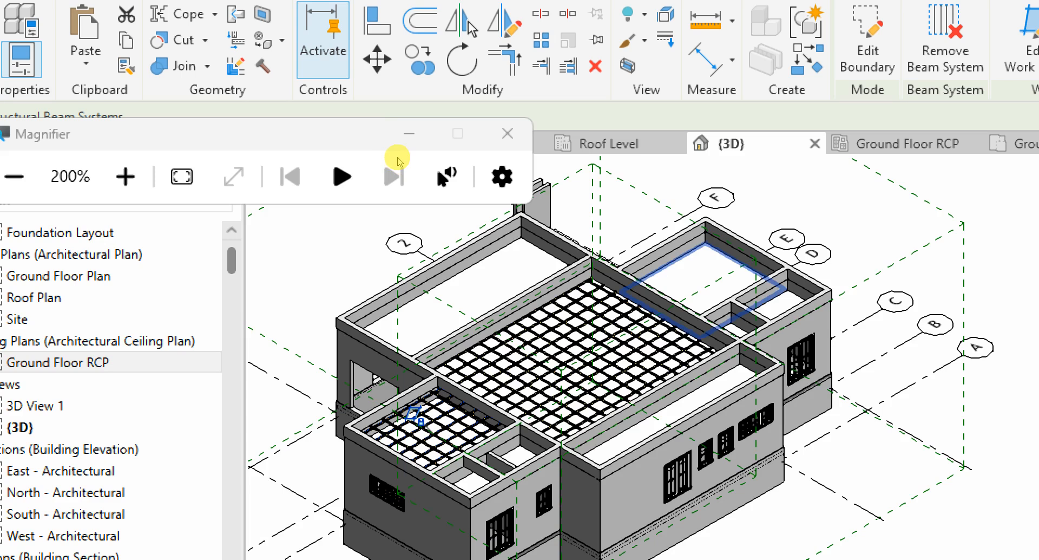
scroll(295, 213, "down", 2)
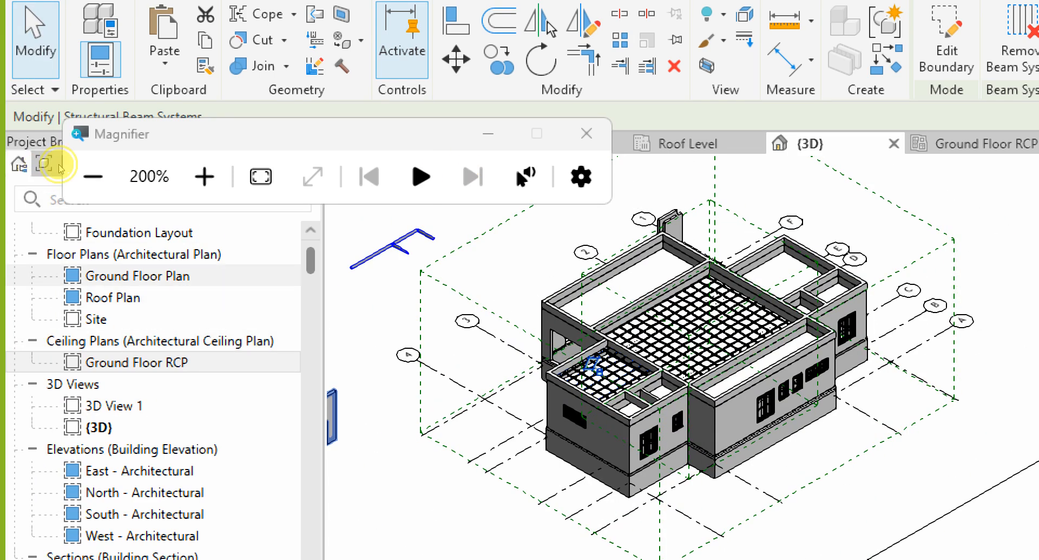
- Open the Ground Floor Plan, go to the cross section through the living room, and inspect the beams above both rooms
double_click(58, 164)
scroll(323, 198, "down", 4)
scroll(312, 238, "up", 3)
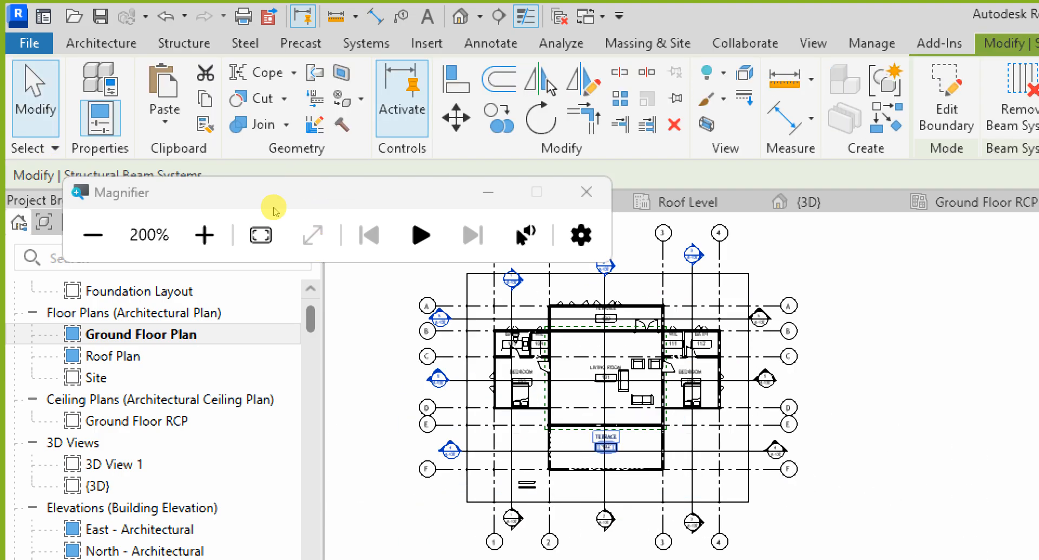
left_click(201, 192)
double_click(201, 192)
scroll(362, 187, "down", 4)
scroll(360, 194, "up", 2)
scroll(335, 184, "down", 5)
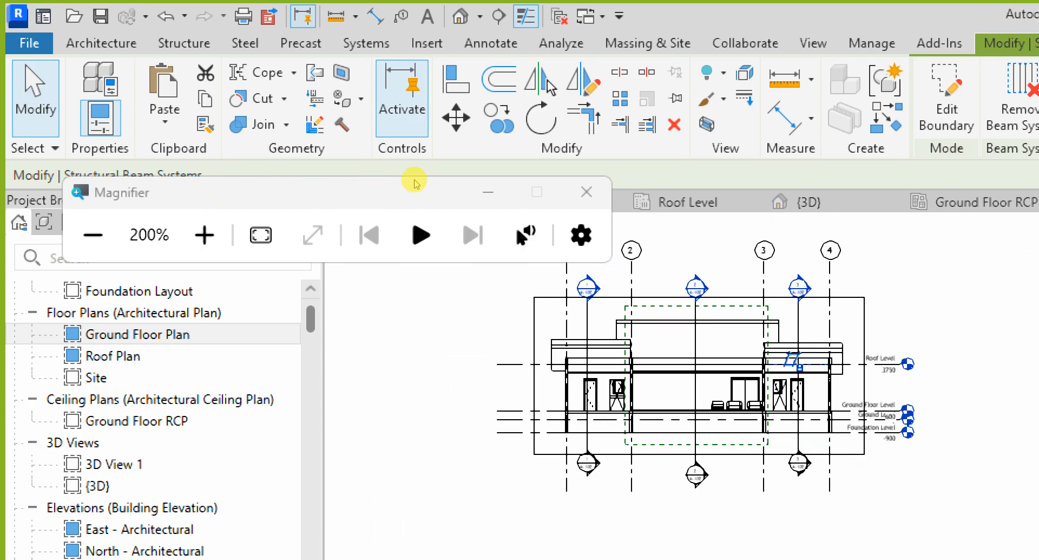
scroll(413, 181, "up", 5)
scroll(410, 205, "down", 3)
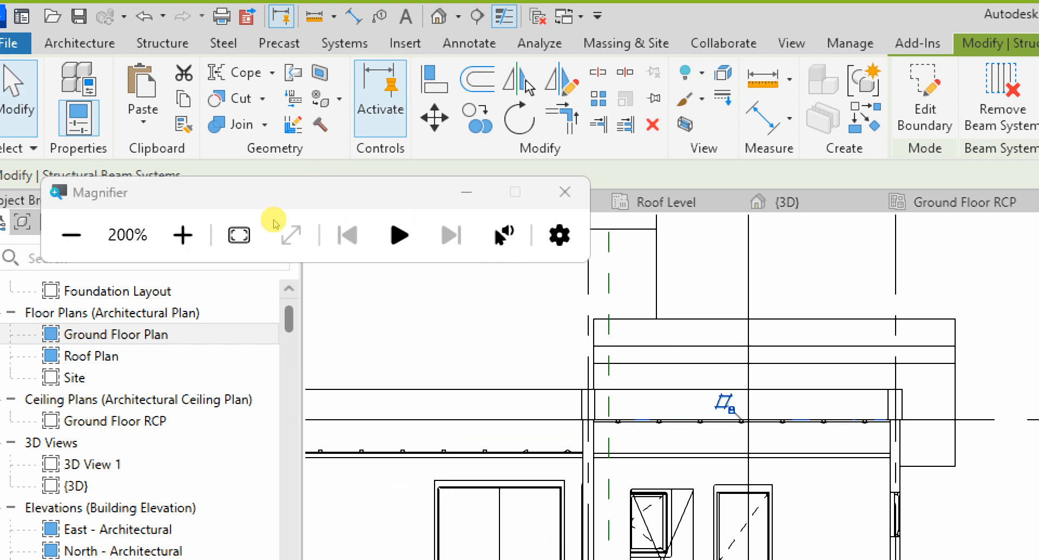
- Set the Elevation from Level of the smaller room's selected beam system to -300, below the Roof Level
scroll(277, 223, "up", 5)
scroll(370, 197, "down", 4)
scroll(294, 211, "up", 3)
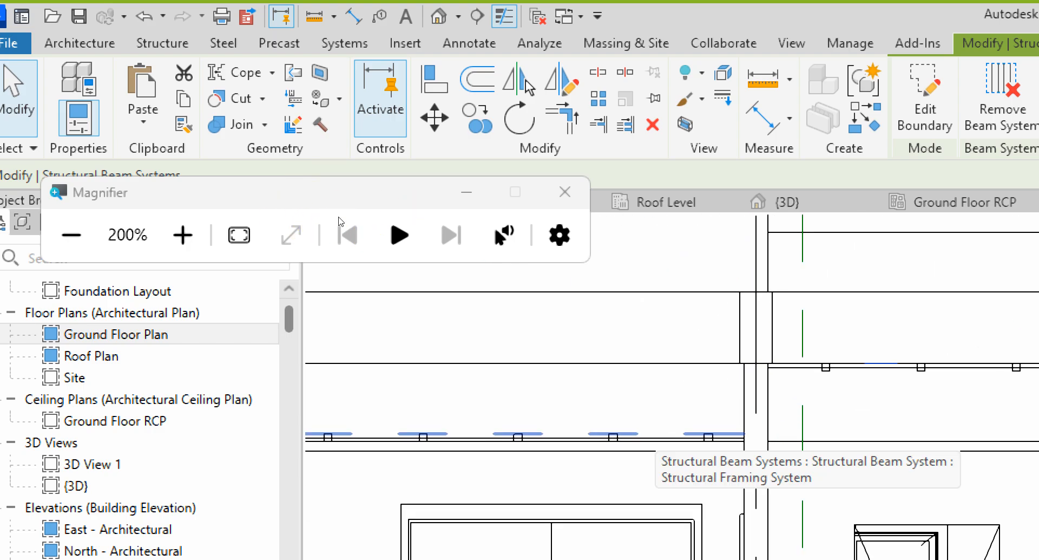
scroll(309, 208, "down", 5)
scroll(388, 205, "up", 6)
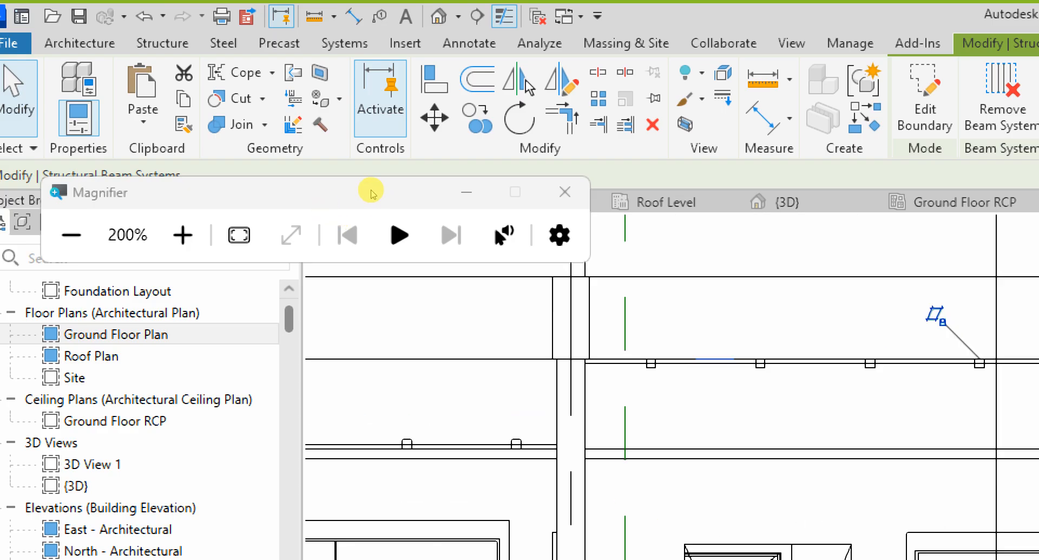
scroll(415, 211, "down", 5)
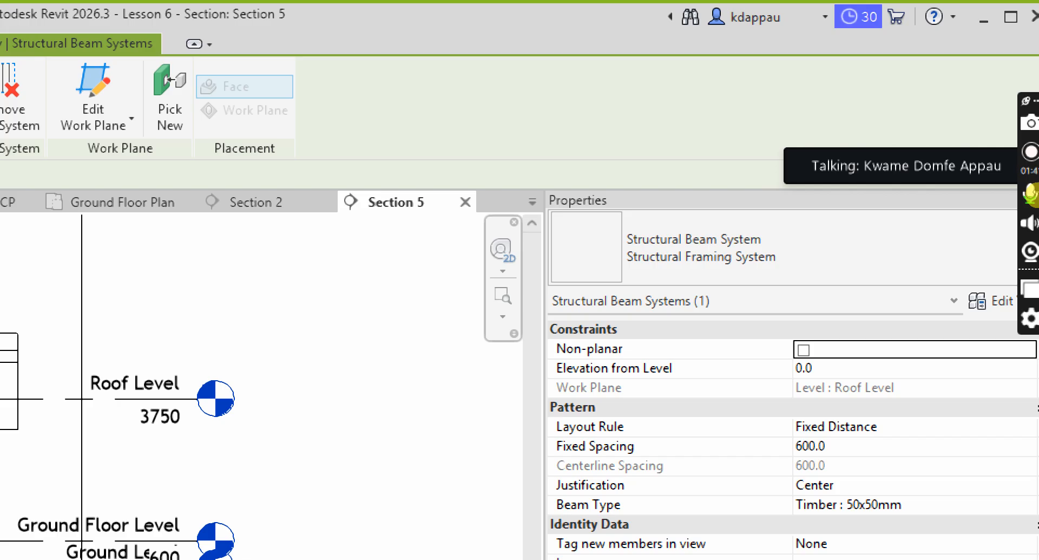
key("Tab")
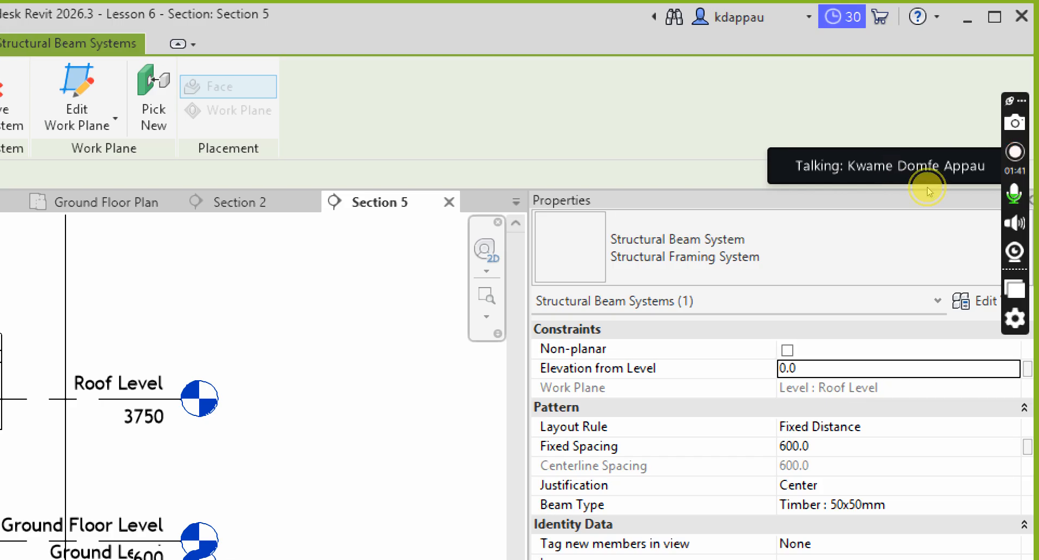
type("-4")
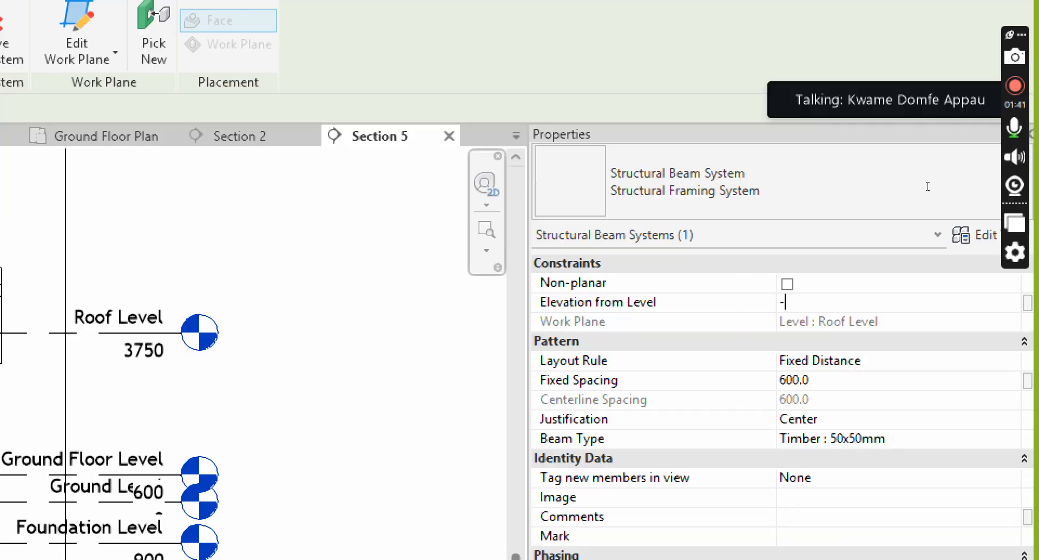
type("0")
- Select the smaller room's crossing beam system, still at Roof Level, and set its Elevation from Level to -300 as well
scroll(35, 237, "up", 2)
scroll(403, 238, "up", 5)
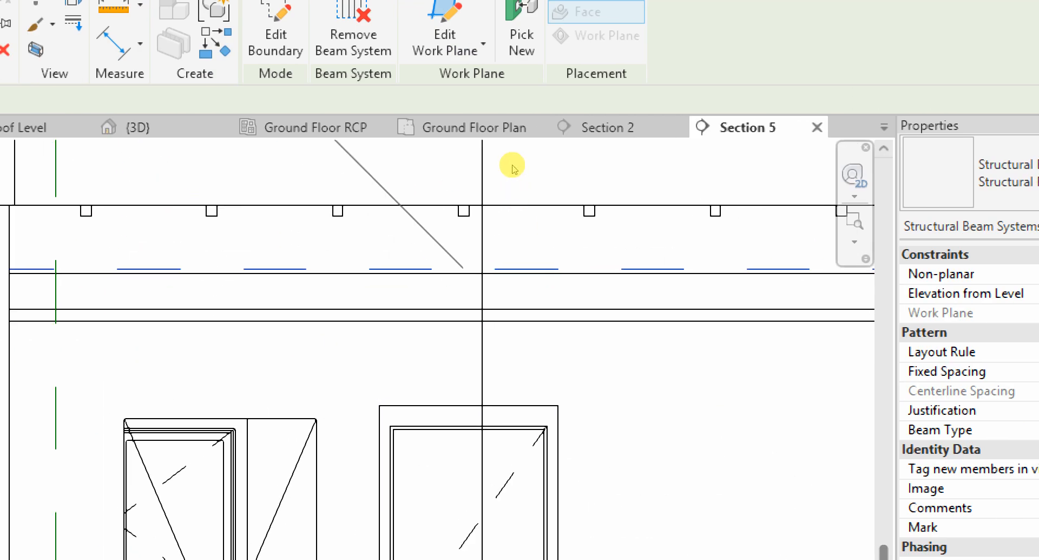
left_click(479, 155)
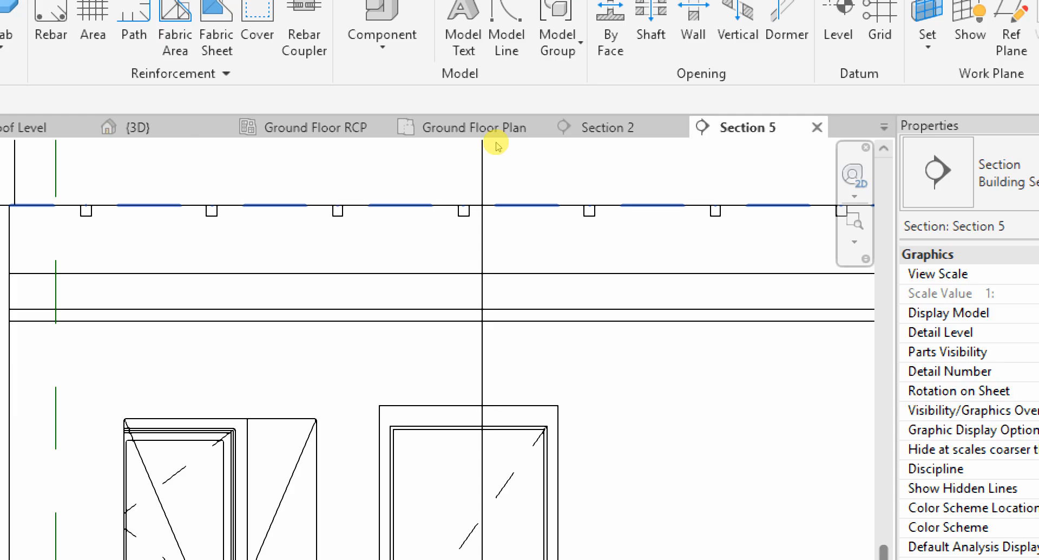
left_click(488, 148)
scroll(493, 166, "down", 4)
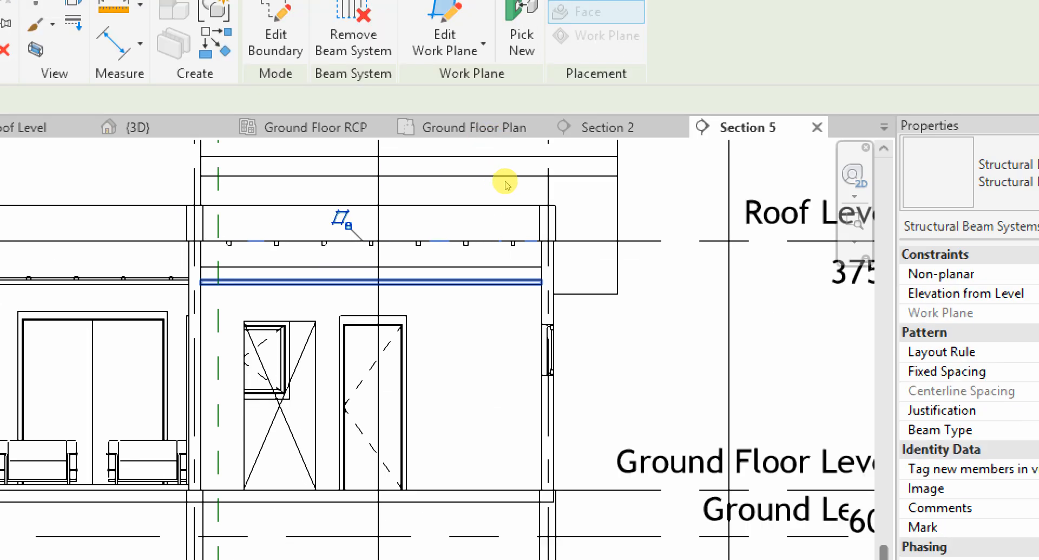
key("Tab")
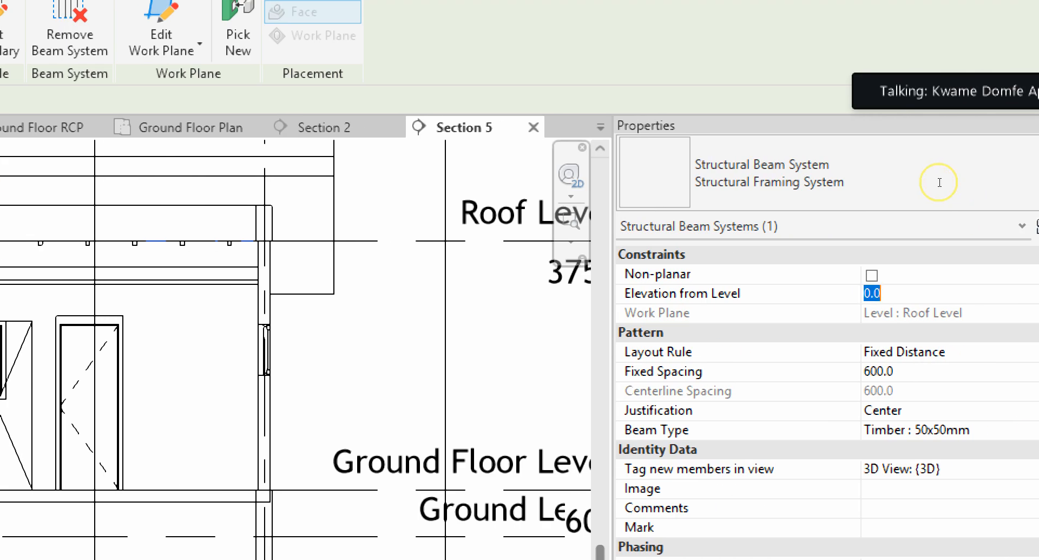
type("-300")
scroll(456, 209, "up", 3)
middle_click_drag(456, 208, 501, 147)
scroll(480, 186, "up", 3)
left_click(485, 150)
- Compare the heights of the smaller room's lowered beams, the living room's beams and the ceiling lines in the section
scroll(568, 177, "down", 2)
middle_click_drag(568, 176, 554, 219)
scroll(553, 217, "down", 2)
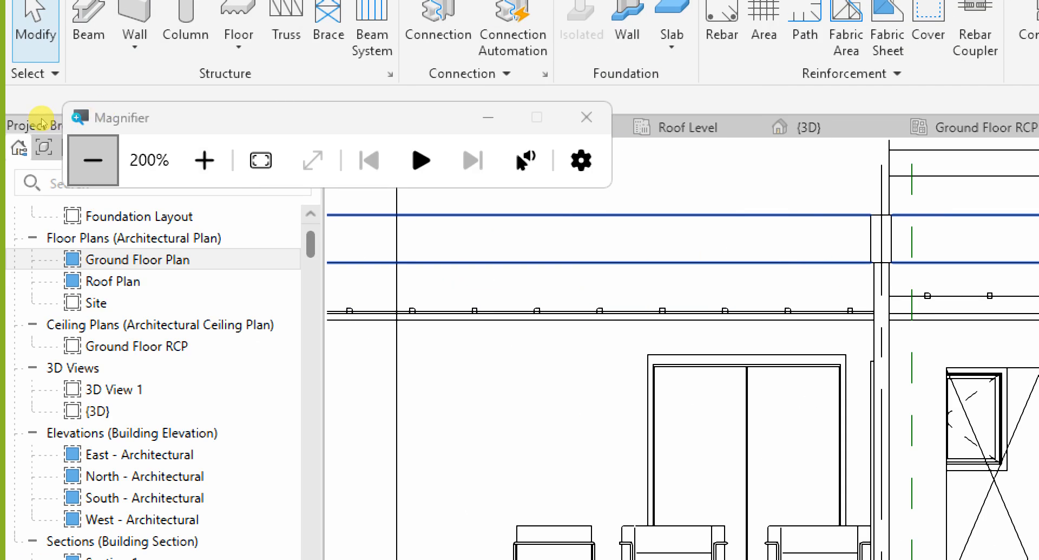
left_click(93, 160)
scroll(395, 249, "down", 3)
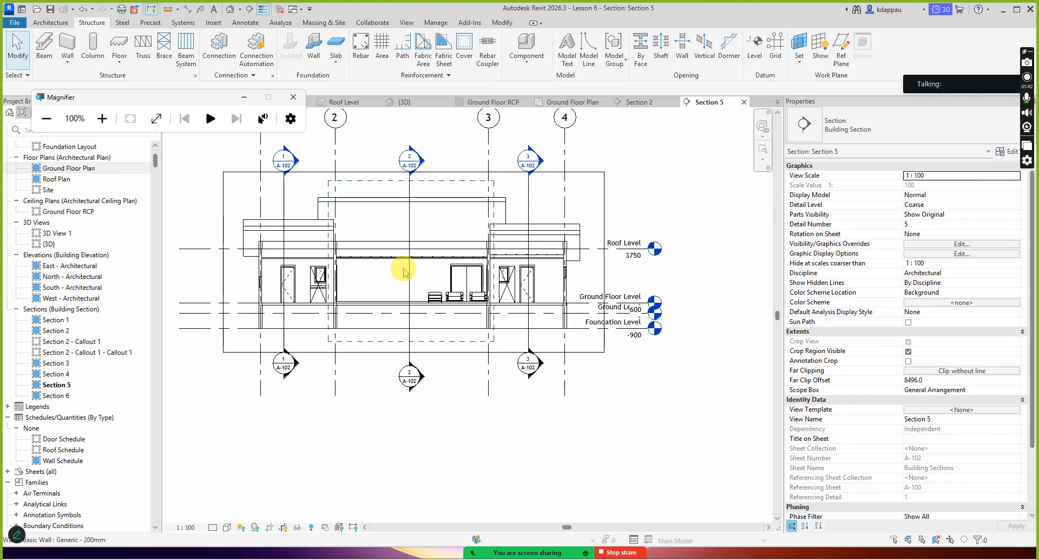
scroll(290, 225, "up", 2)
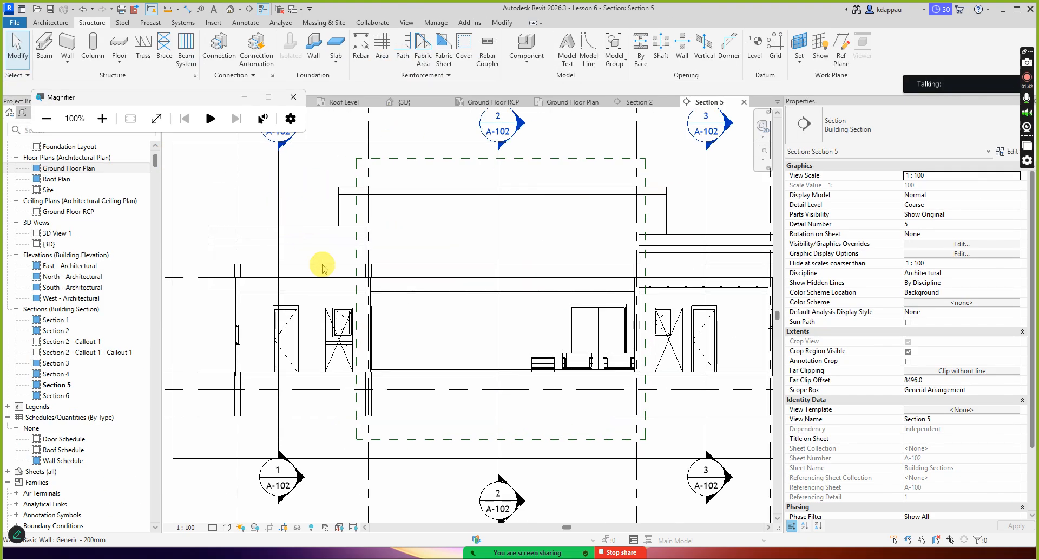
scroll(379, 313, "down", 2)
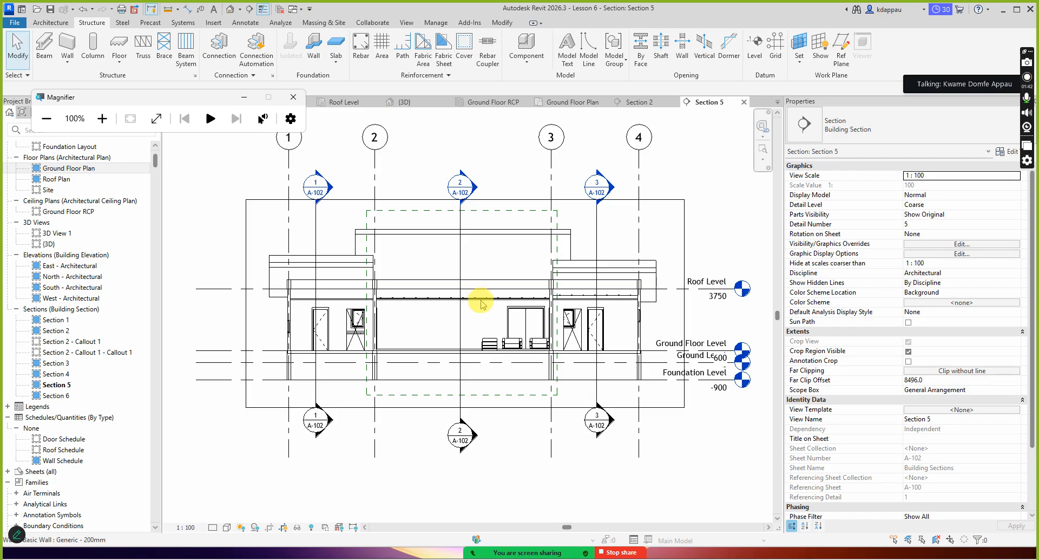
scroll(586, 306, "up", 1)
scroll(586, 305, "up", 1)
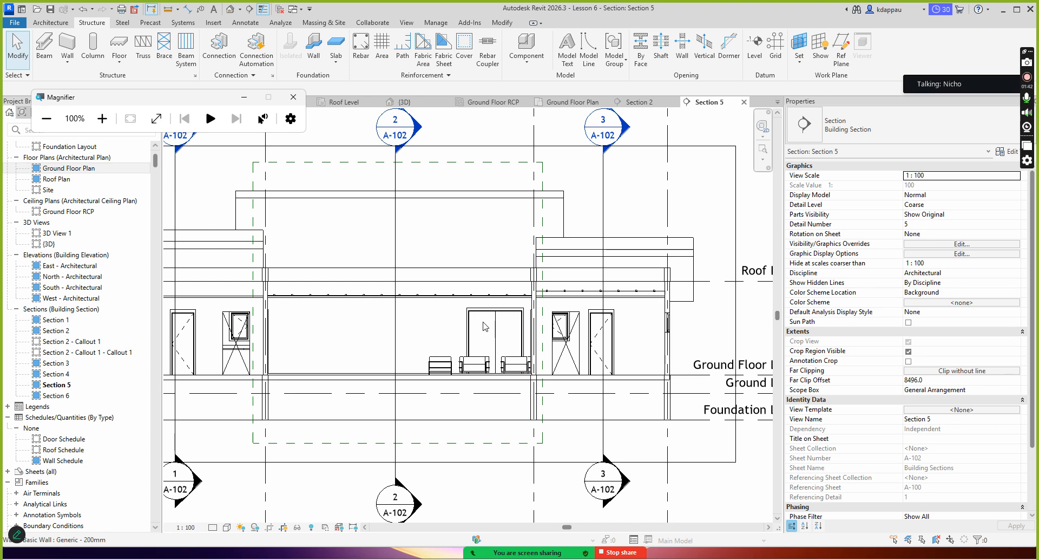
scroll(585, 325, "up", 3)
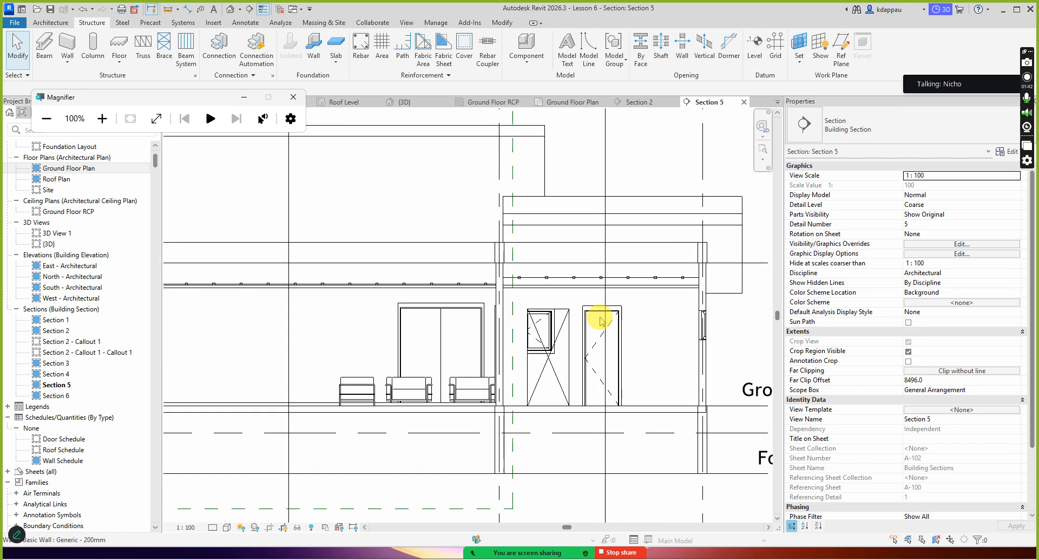
scroll(506, 266, "down", 1)
scroll(514, 287, "up", 3)
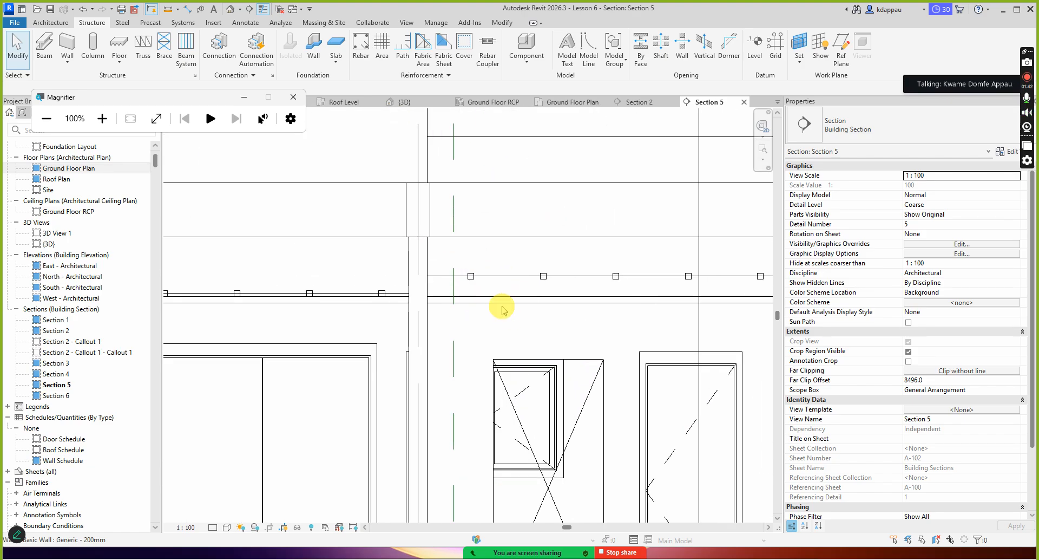
scroll(502, 307, "down", 2)
scroll(515, 298, "up", 2)
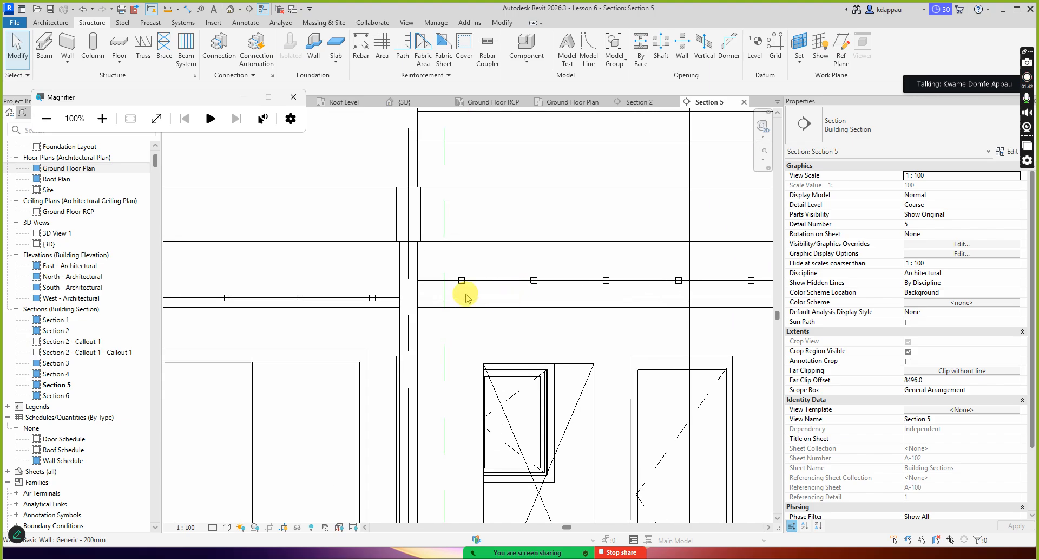
scroll(471, 290, "down", 2)
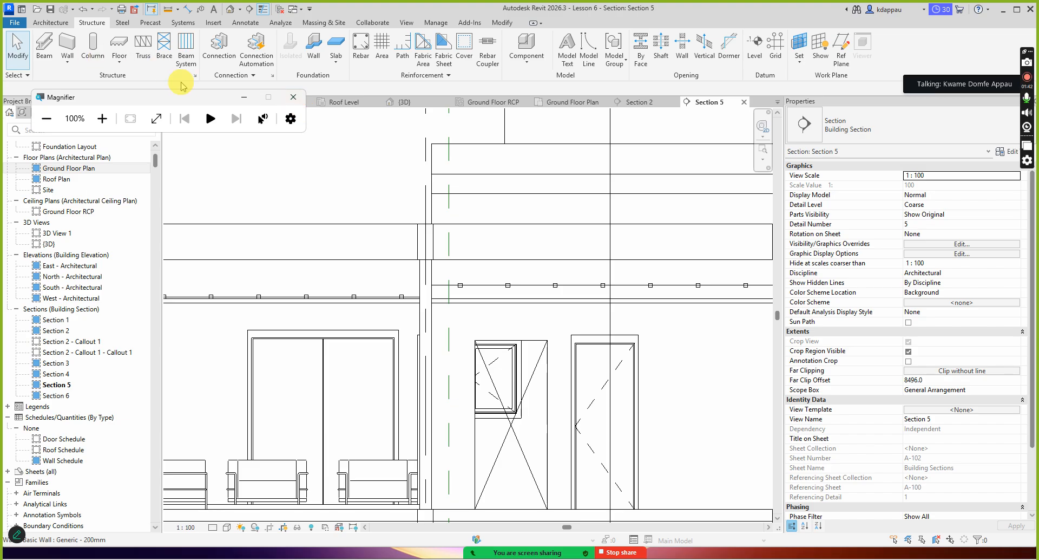
- Try to align the smaller room's beams to the ceiling line below them with the Align tool
left_click(504, 23)
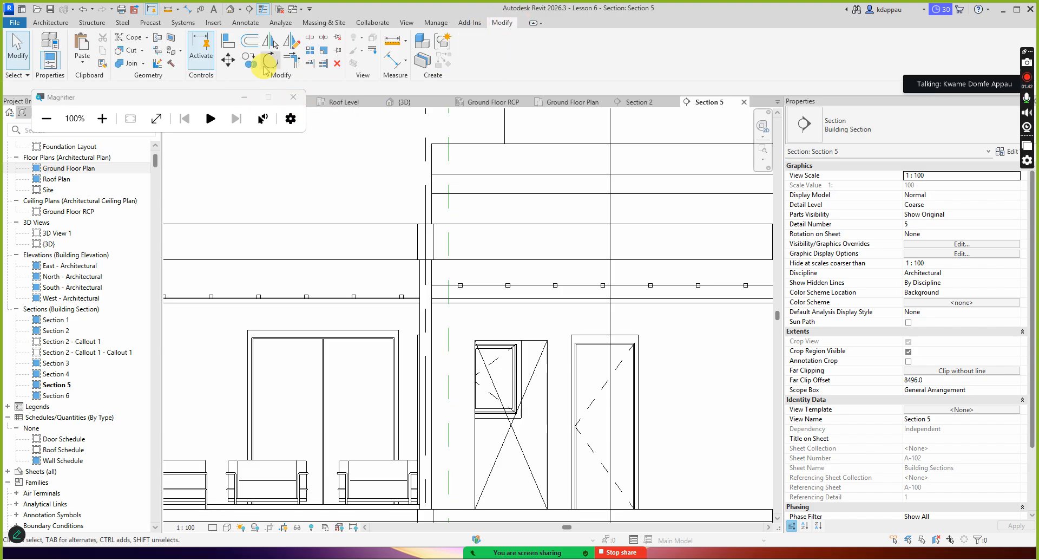
left_click(226, 42)
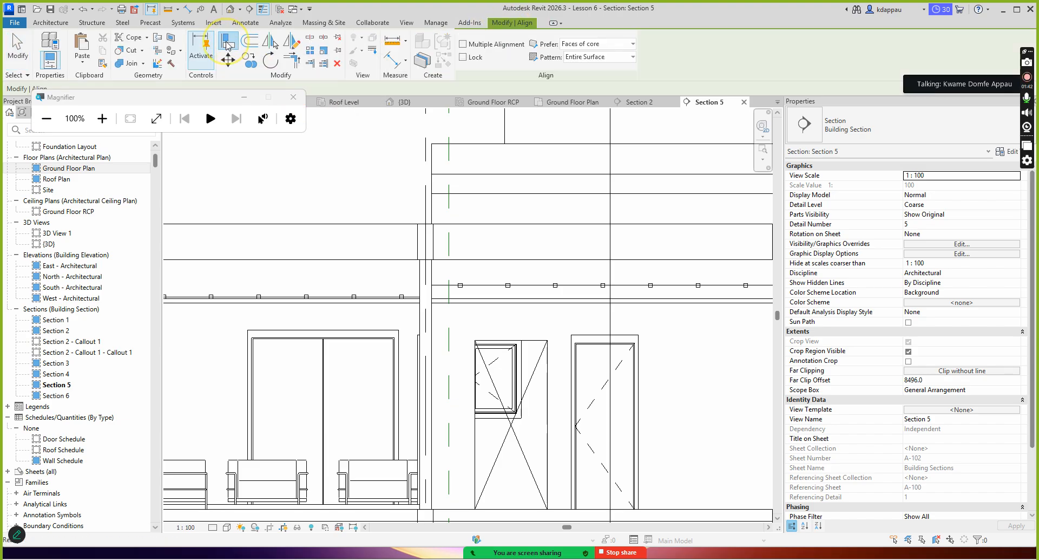
scroll(608, 282, "up", 3)
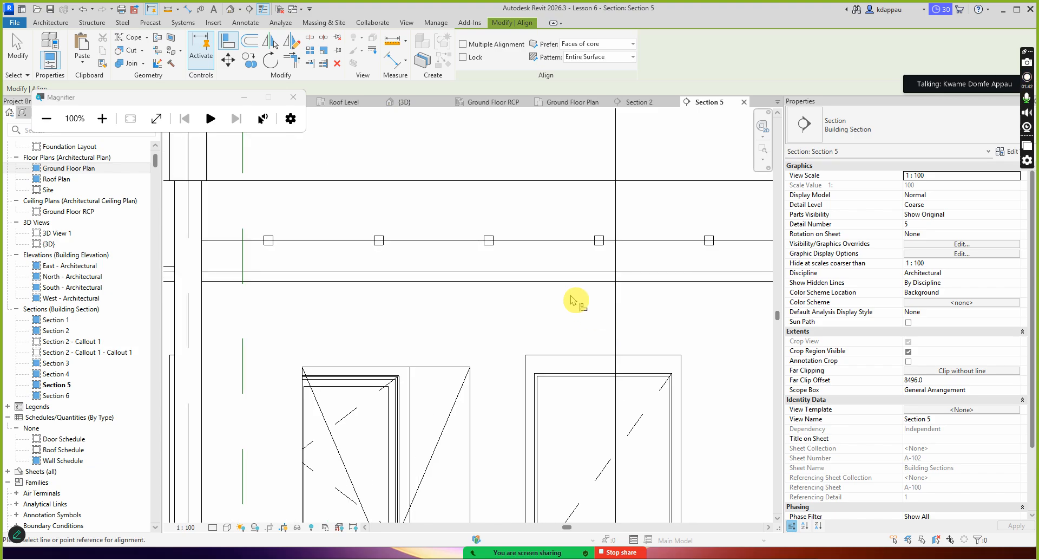
left_click(552, 273)
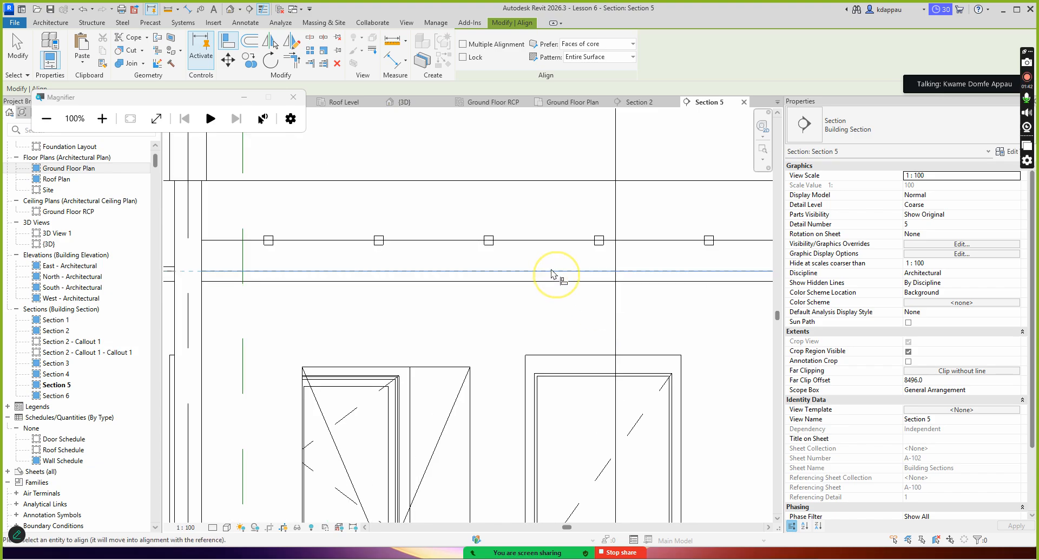
left_click(596, 250)
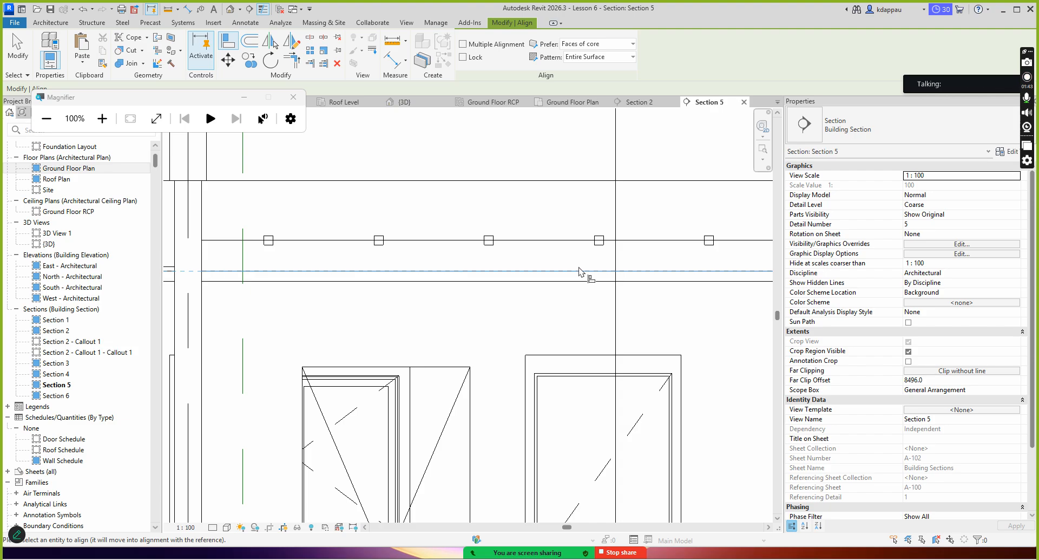
scroll(569, 354, "down", 5)
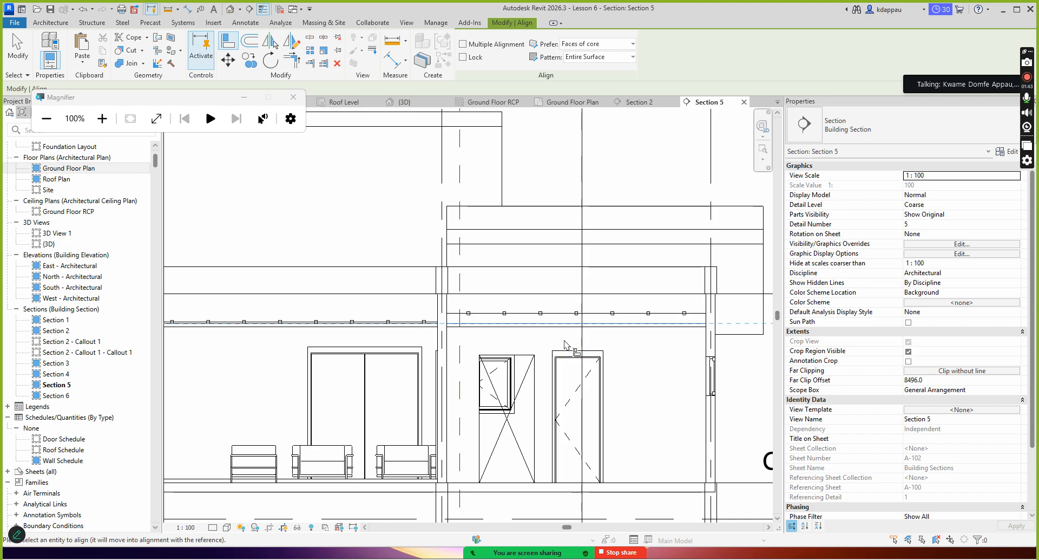
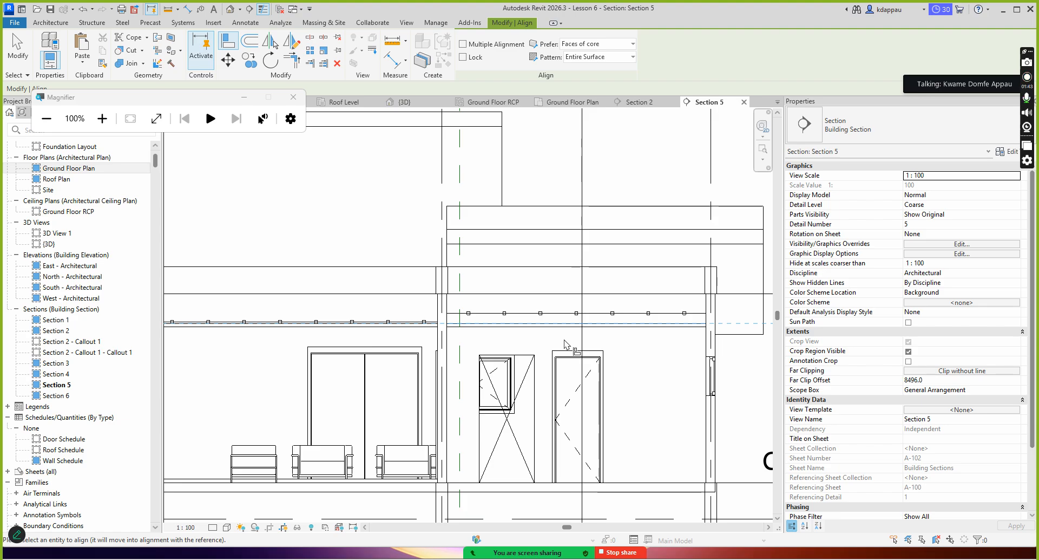
- Open the default 3D view and examine the timber ceiling grids over the large and smaller rooms
scroll(565, 344, "down", 6)
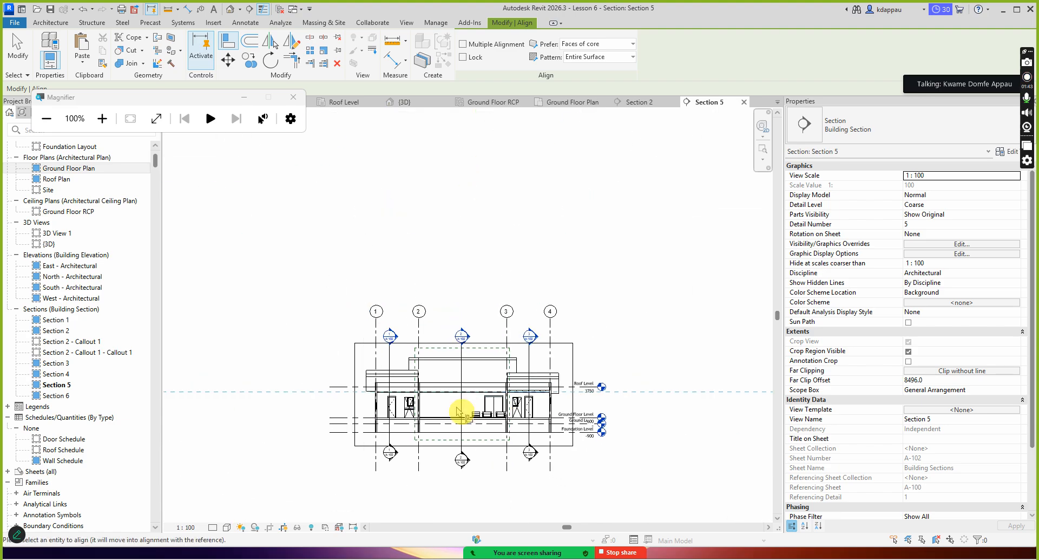
scroll(391, 368, "up", 3)
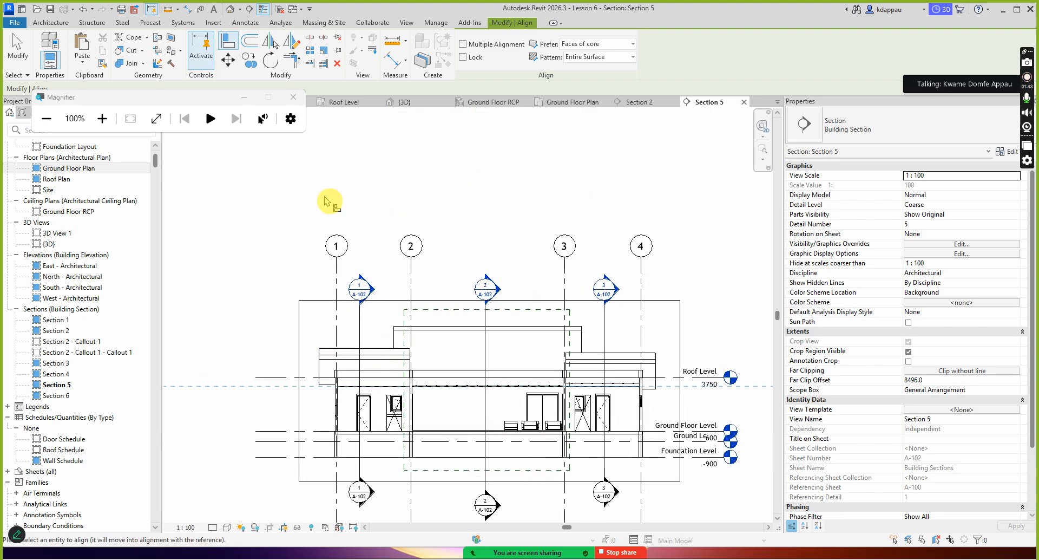
left_click(230, 8)
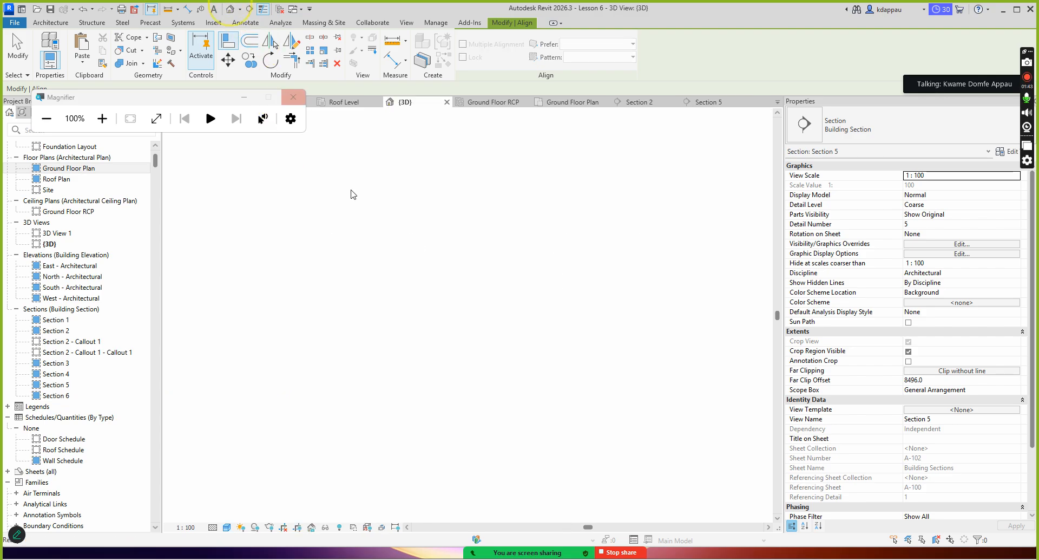
scroll(370, 299, "down", 1)
scroll(353, 252, "up", 3)
scroll(535, 318, "down", 1)
scroll(388, 285, "up", 1)
scroll(388, 286, "up", 1)
scroll(458, 344, "down", 1)
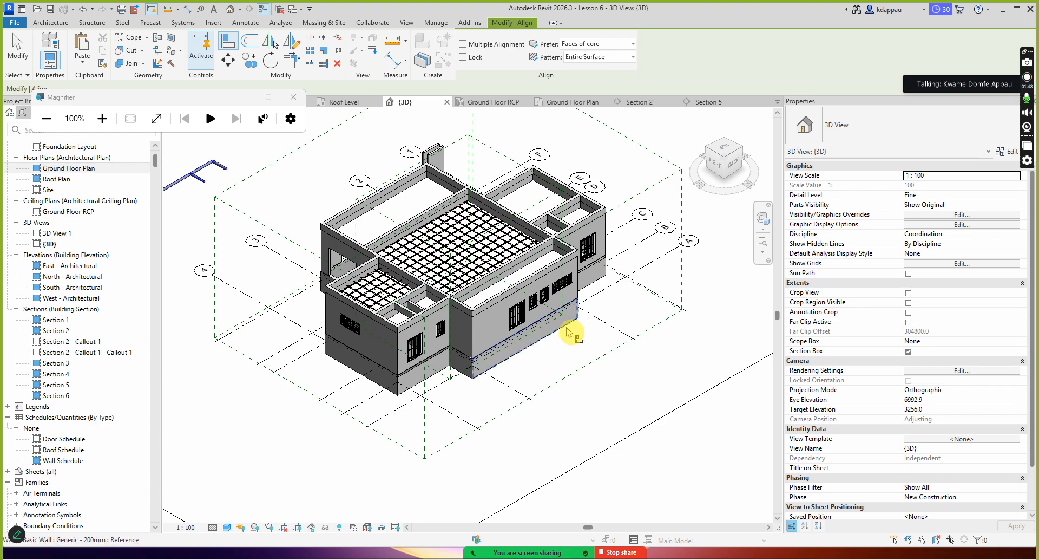
scroll(441, 255, "up", 3)
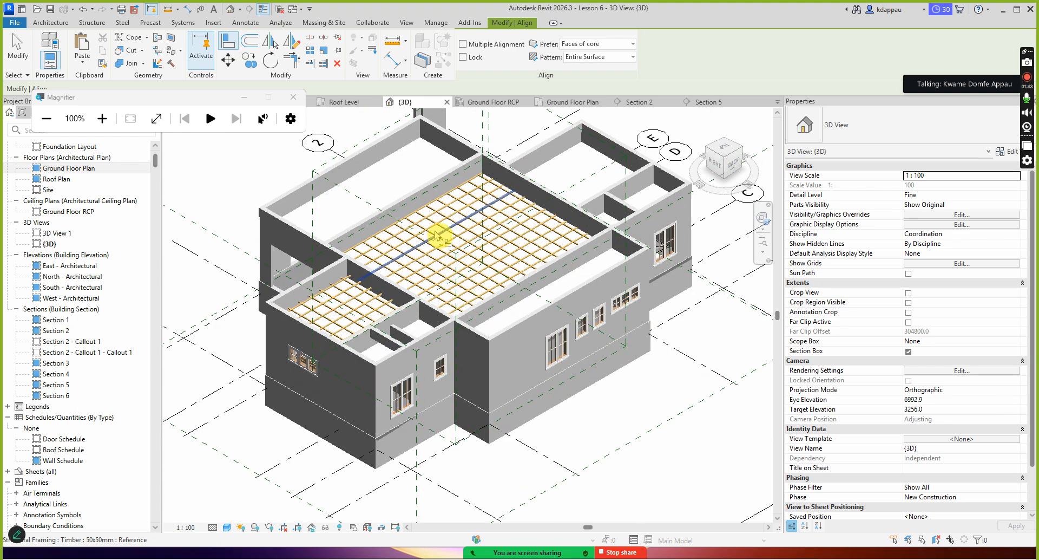
scroll(530, 312, "down", 2)
scroll(332, 243, "up", 1)
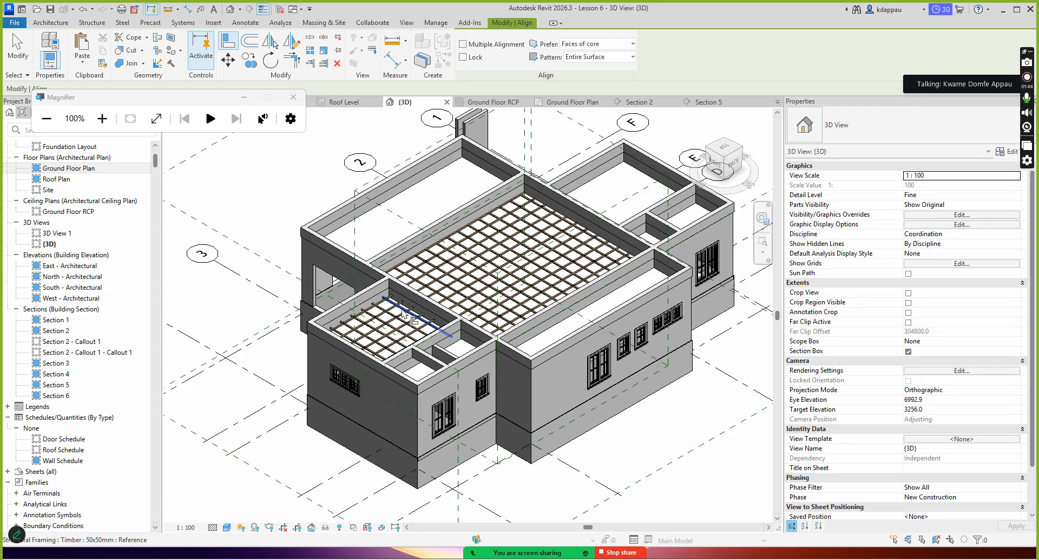
left_click(403, 313)
left_click(403, 313)
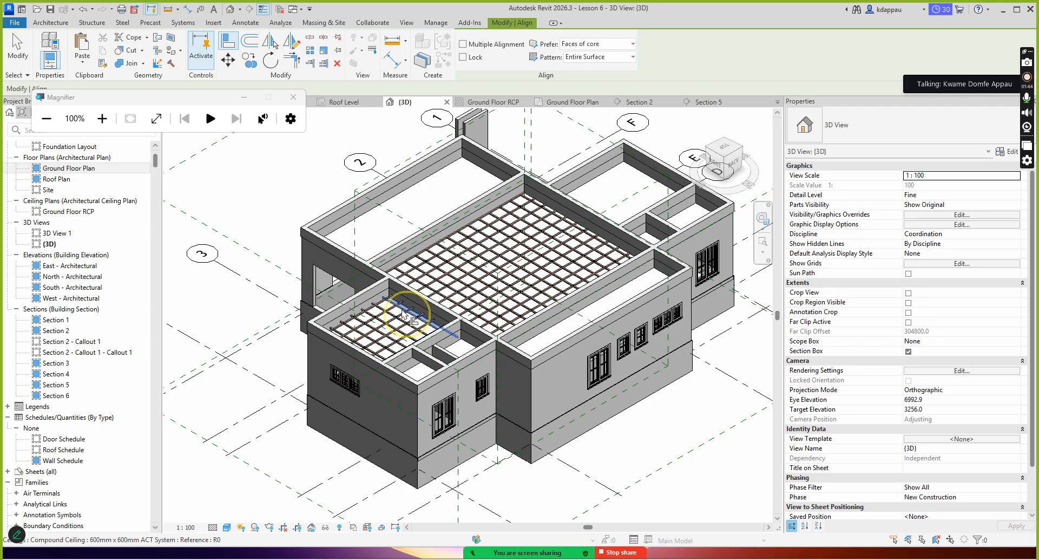
left_click(404, 313)
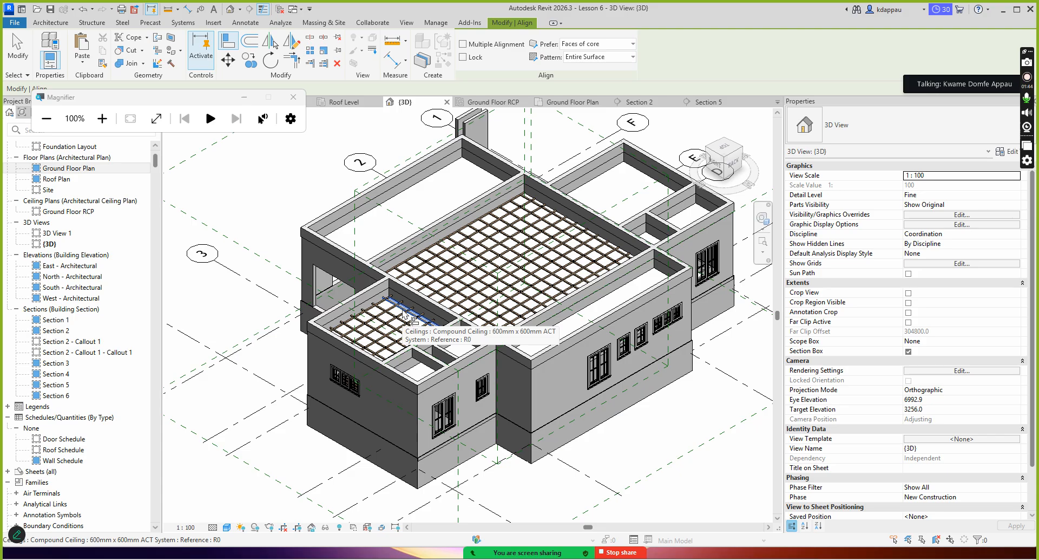
left_click(405, 315)
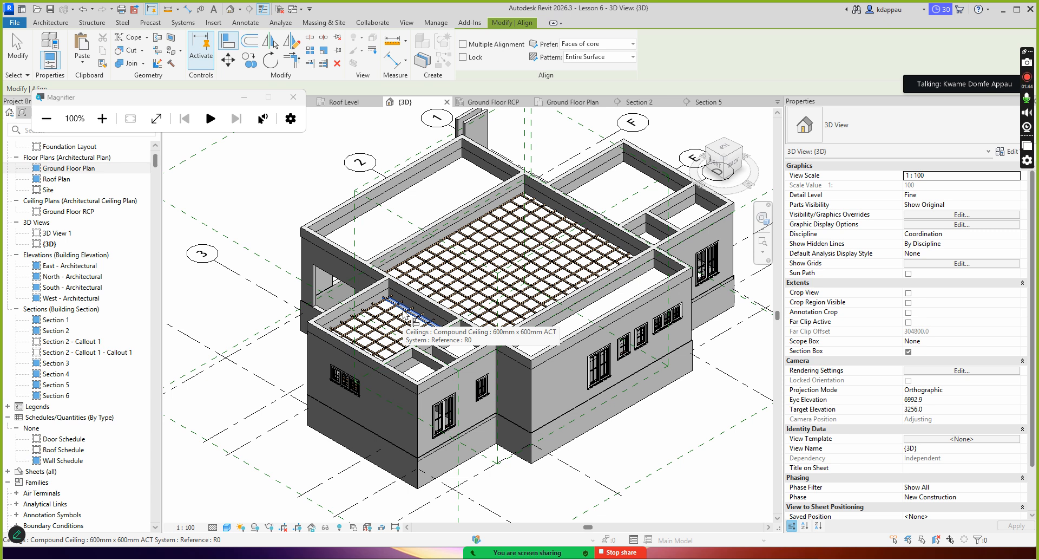
left_click(404, 314)
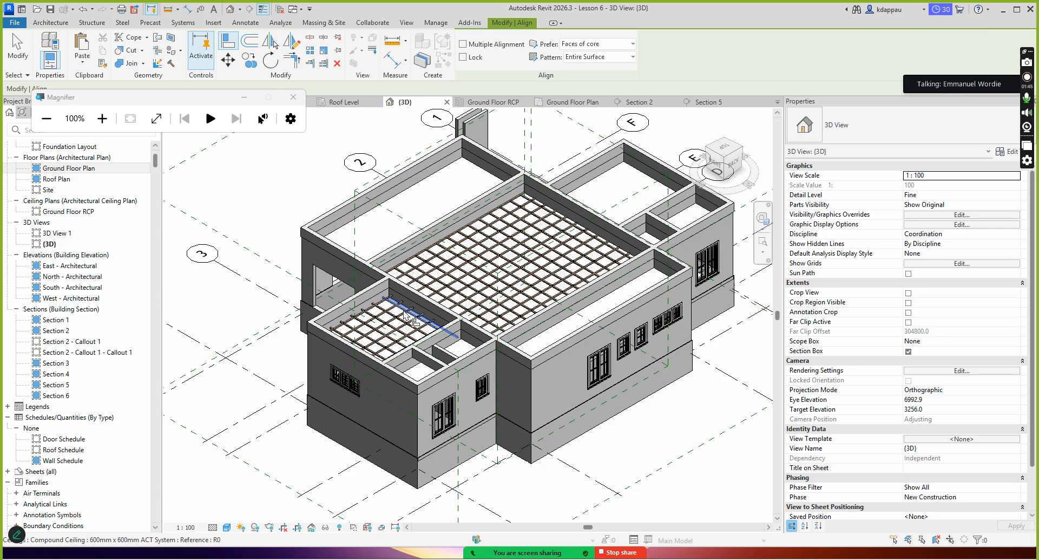
left_click(407, 317)
left_click(406, 318)
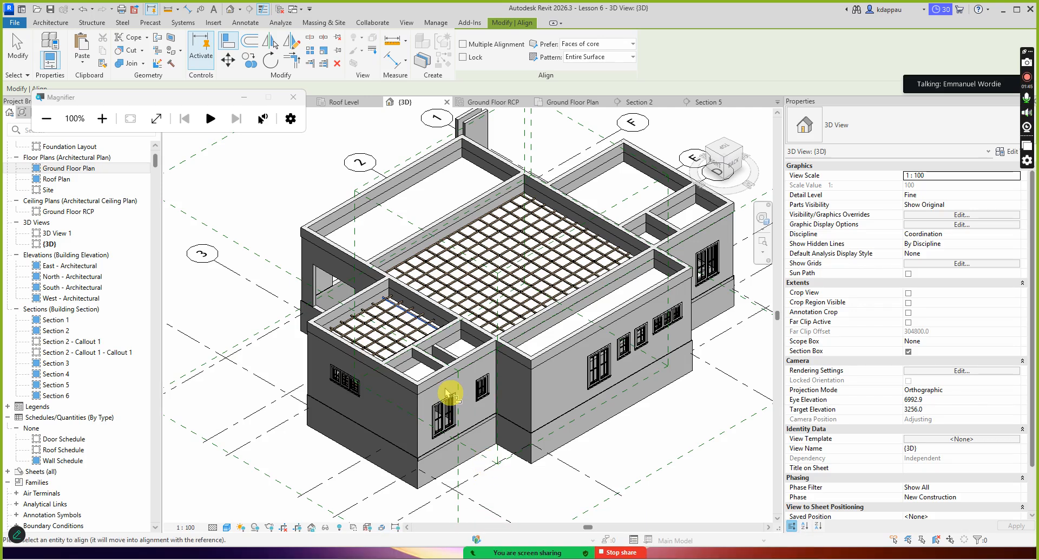
scroll(446, 430, "down", 2)
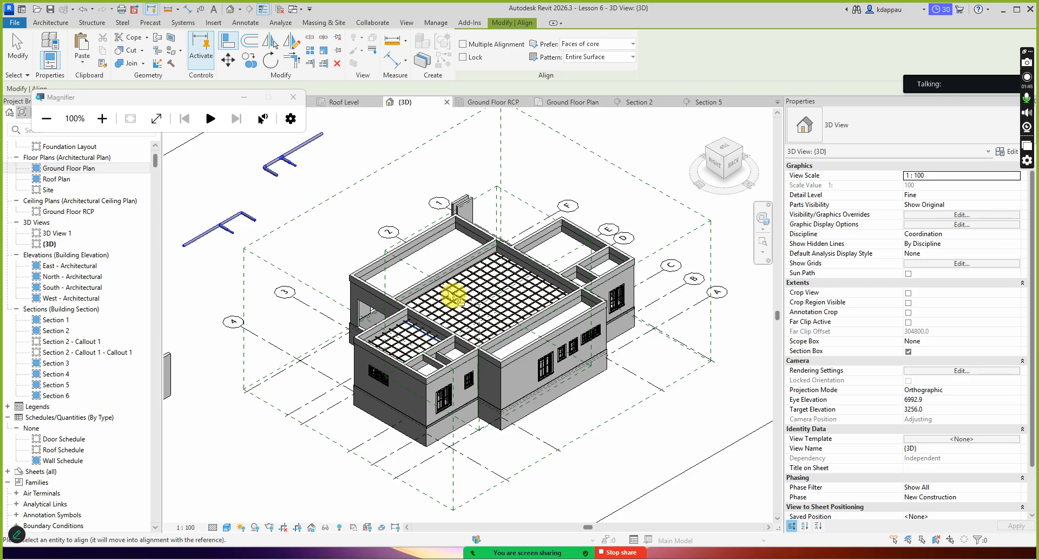
right_click(435, 256)
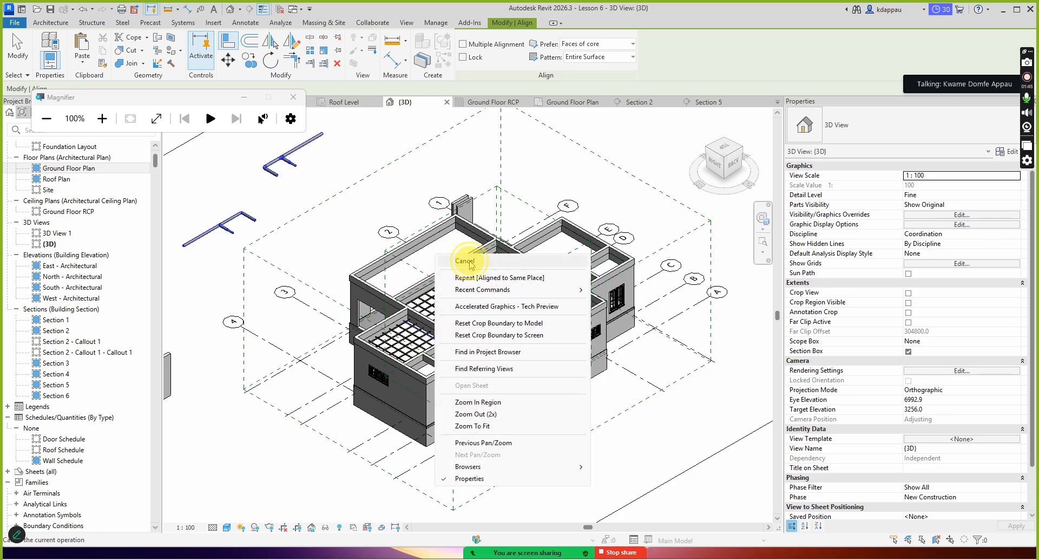
left_click(456, 268)
right_click(425, 222)
left_click(427, 218)
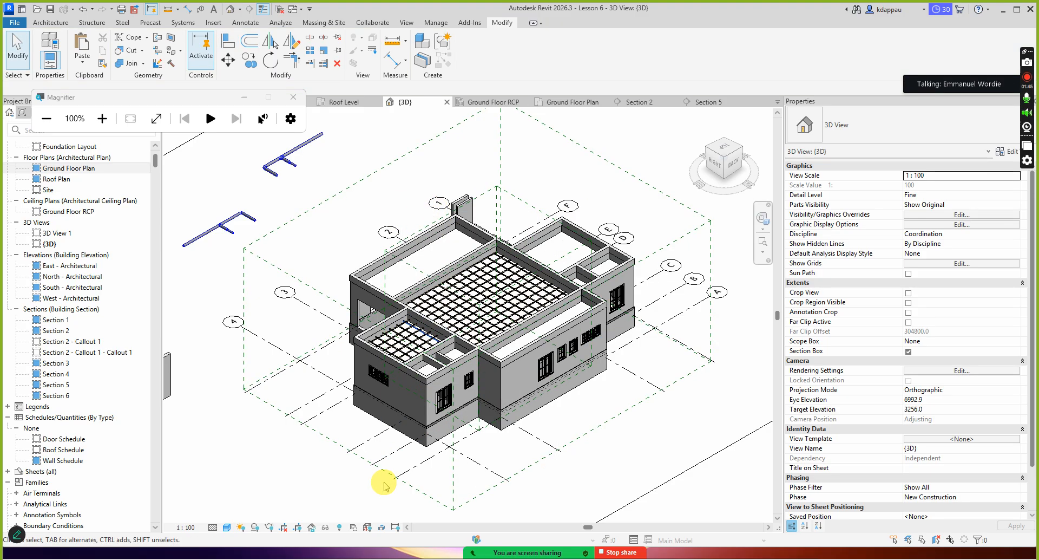
- Reveal the hidden elements in the 3D view, unhide the main gable roof over the large room and leave reveal mode
left_click(340, 526)
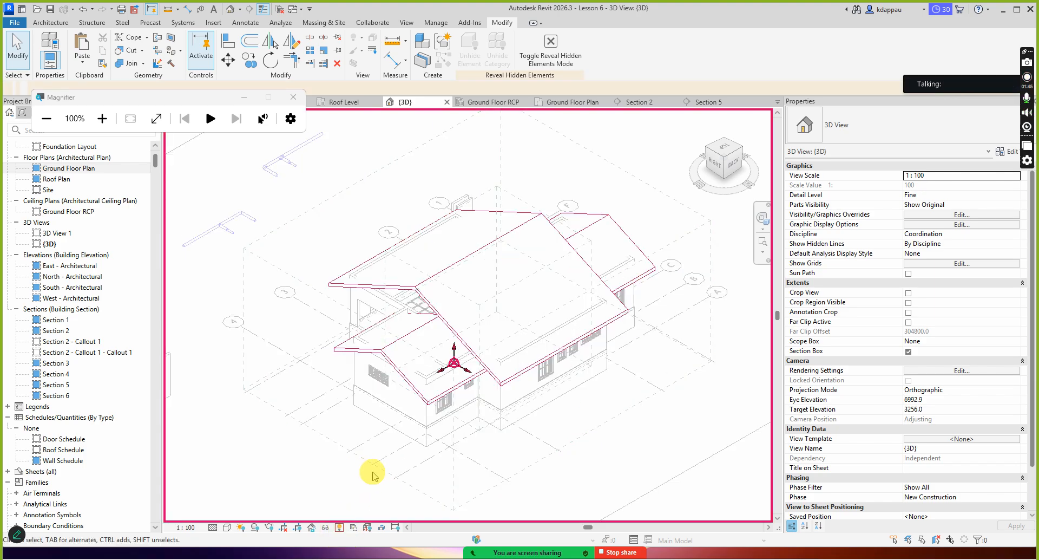
left_click(439, 307)
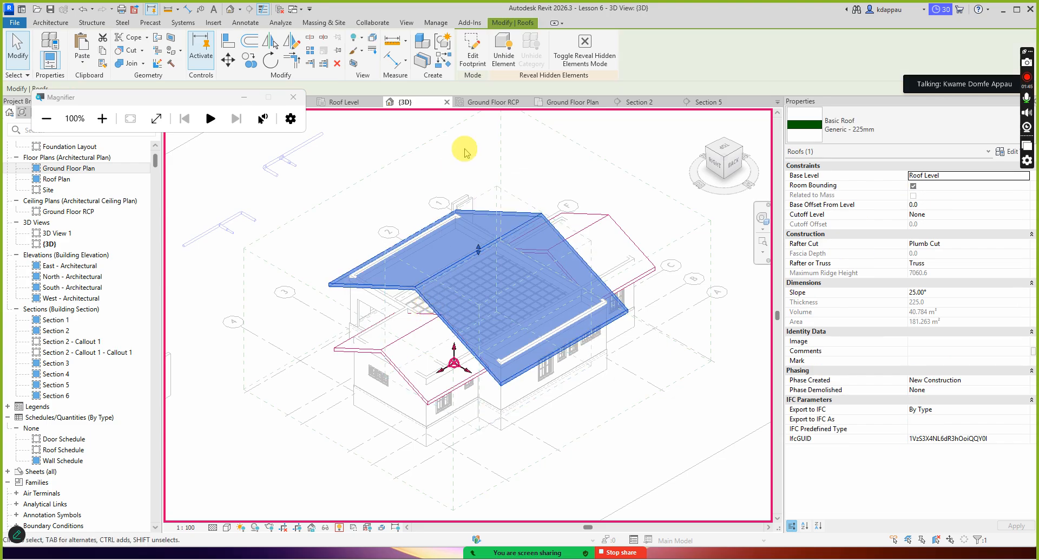
left_click(503, 48)
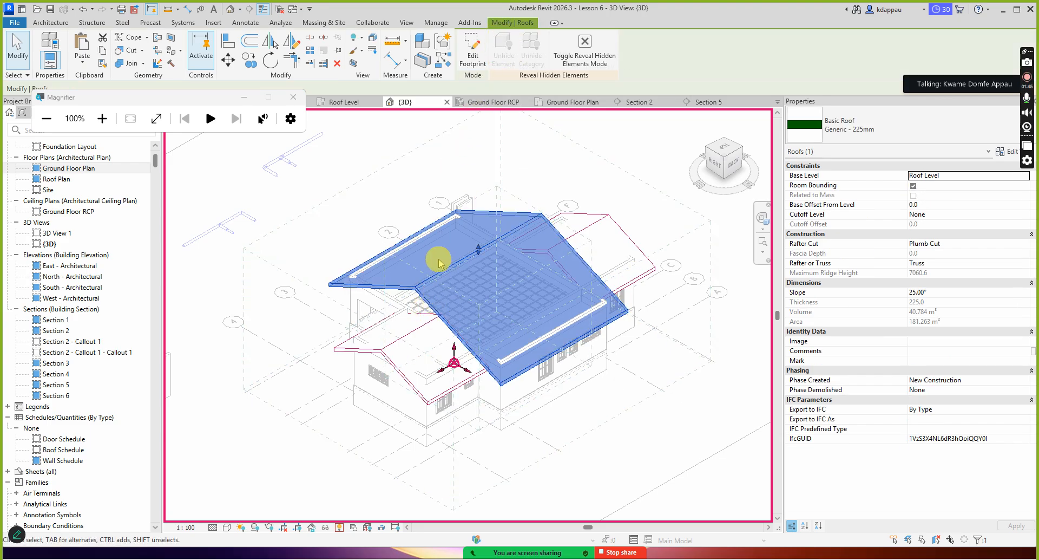
left_click(401, 197)
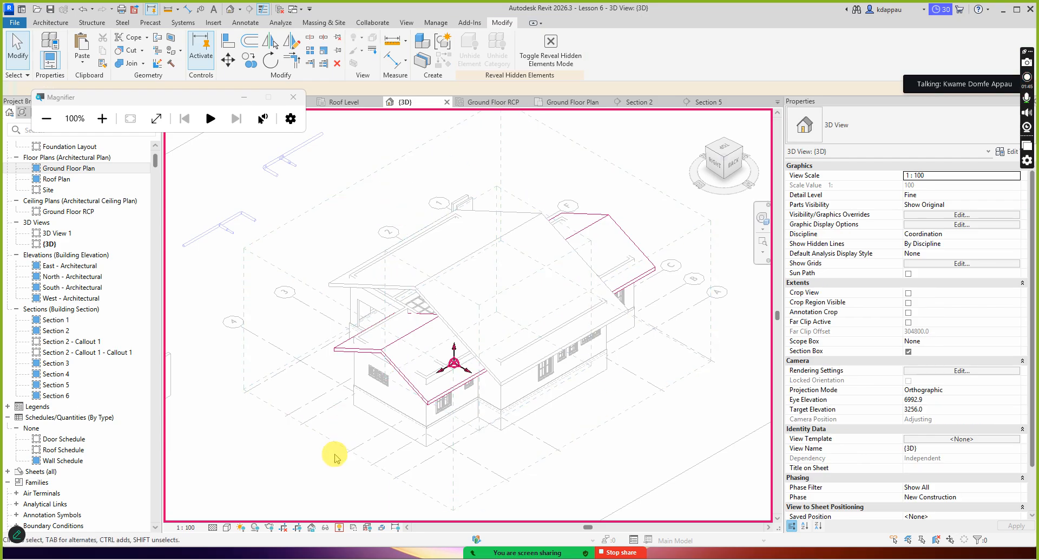
left_click(340, 526)
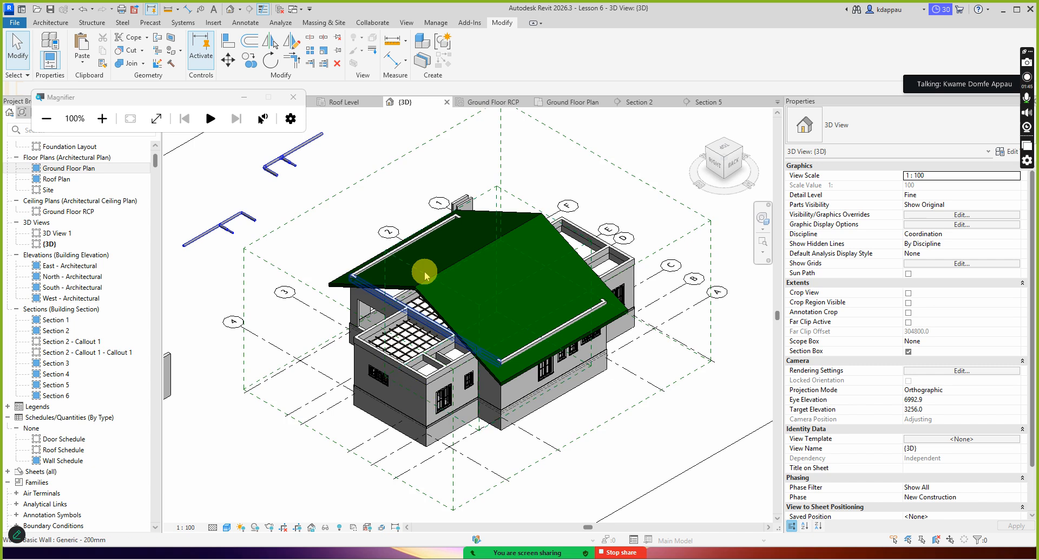
scroll(432, 327, "up", 5)
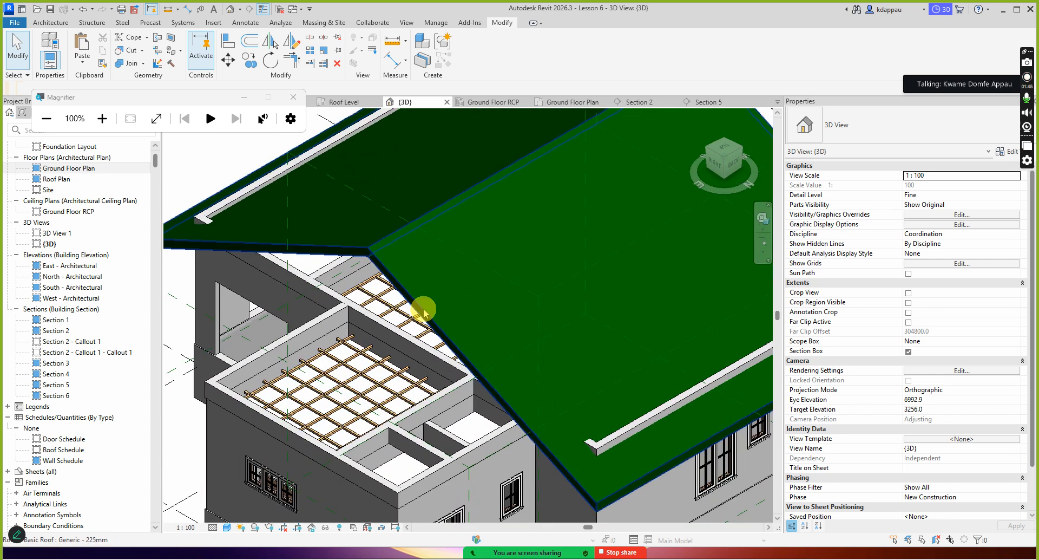
left_click(424, 312)
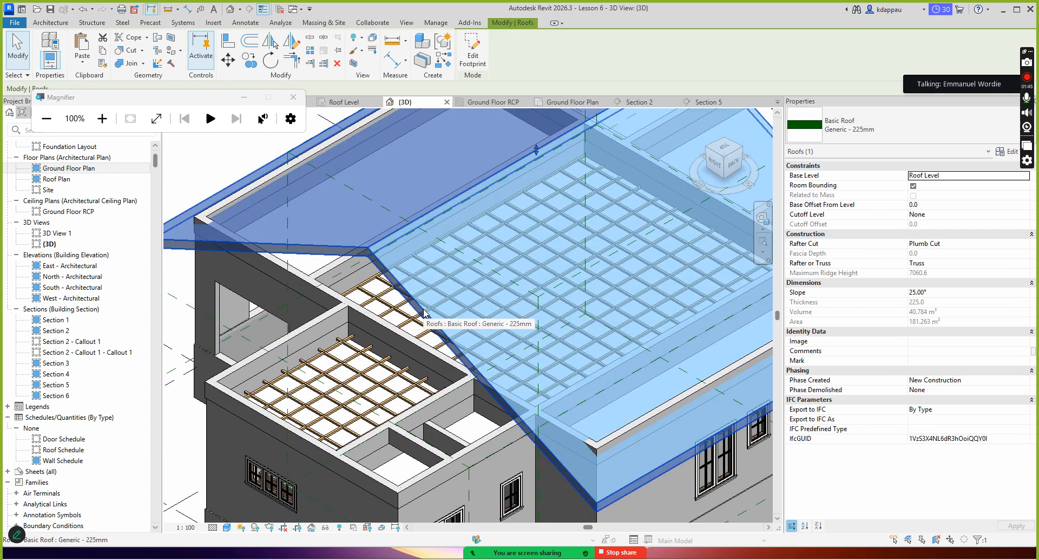
scroll(424, 313, "down", 5)
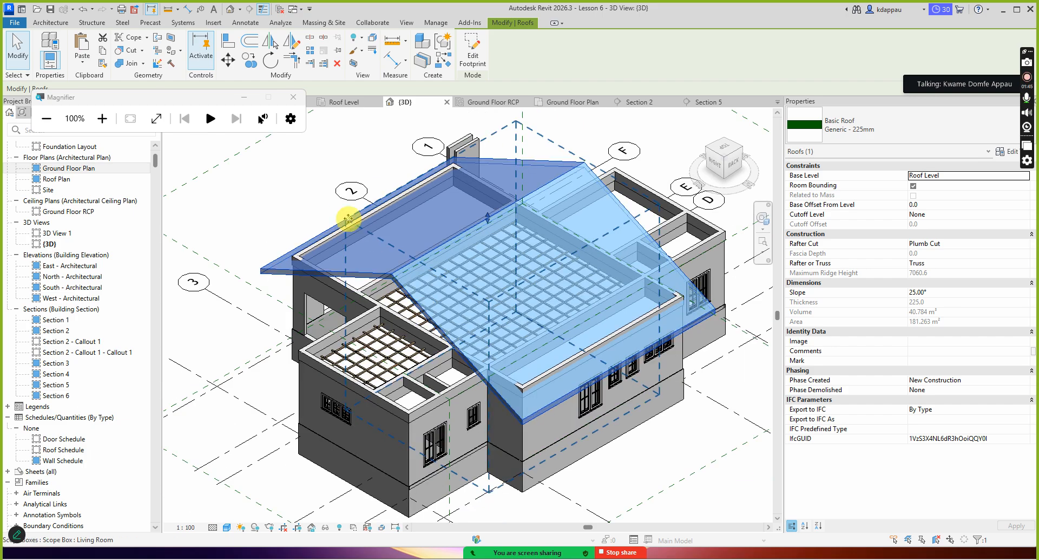
left_click(287, 202)
scroll(429, 225, "down", 4)
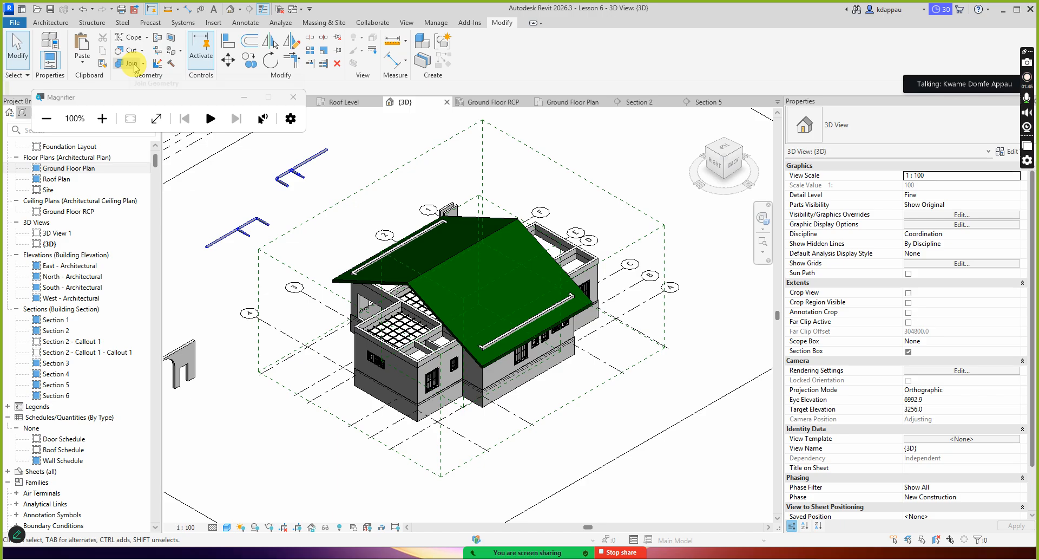
- Start a structural beam system and pick the main roof's near sloping face as its work plane
left_click(92, 22)
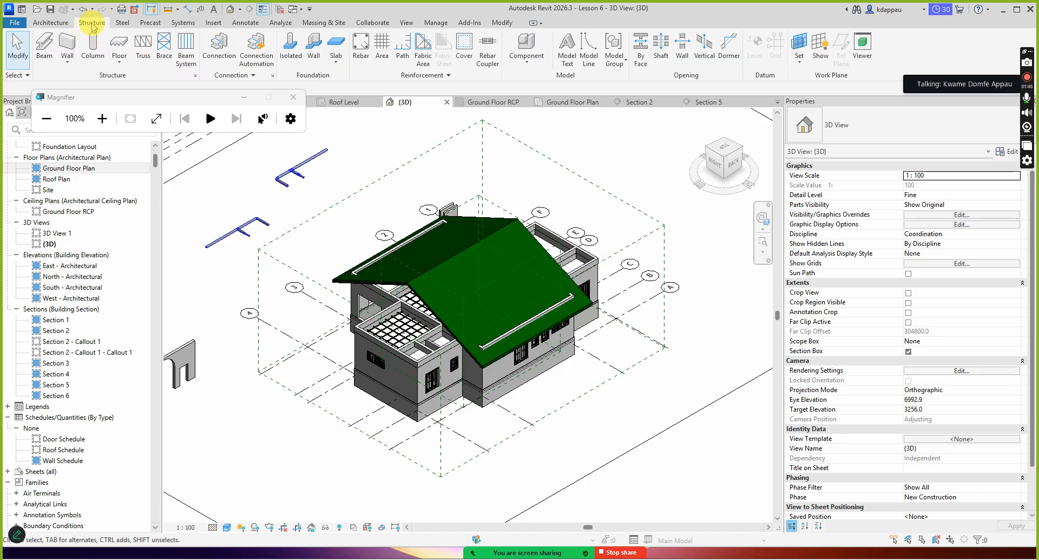
left_click(185, 52)
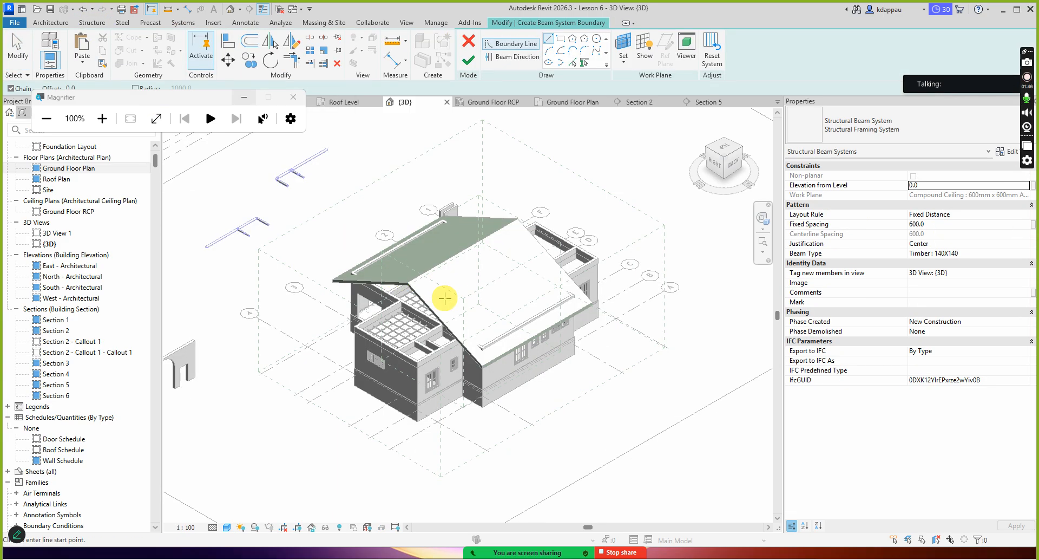
scroll(441, 297, "up", 2)
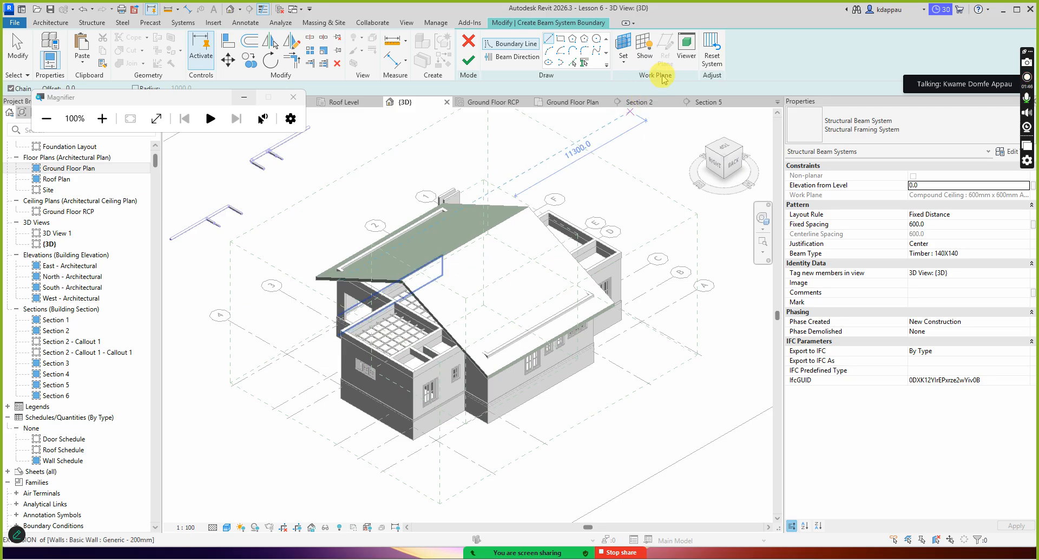
left_click(623, 61)
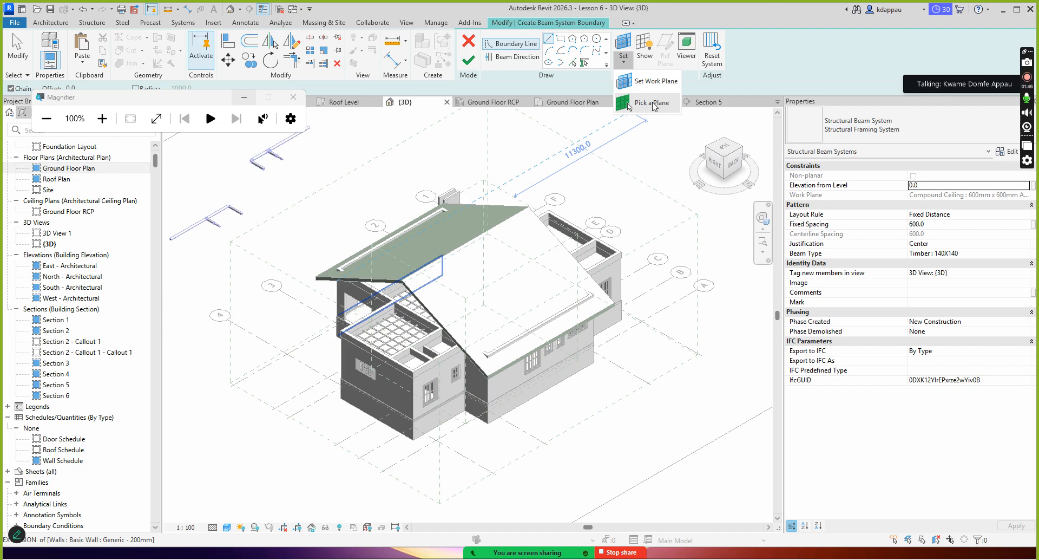
left_click(649, 106)
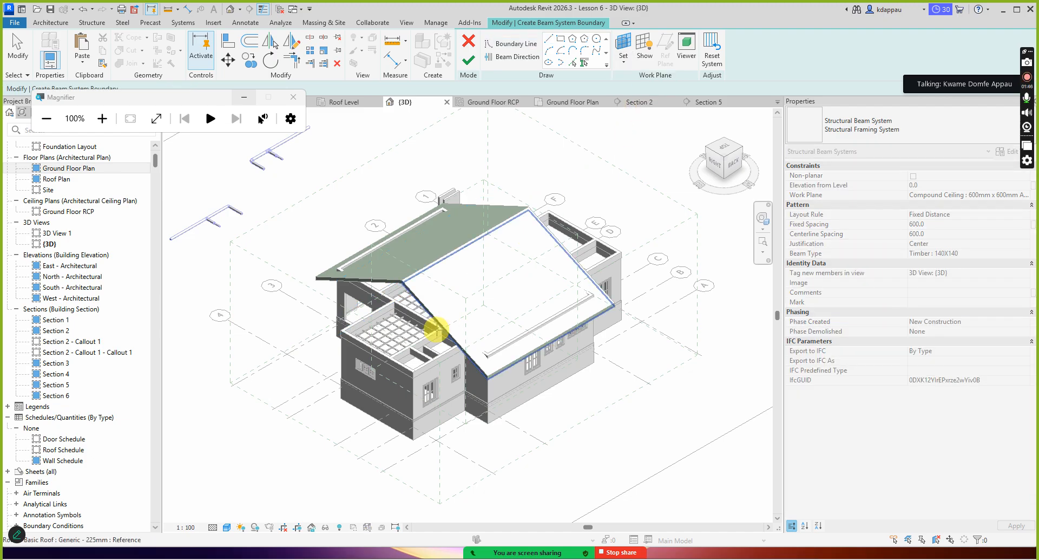
scroll(427, 325, "up", 6)
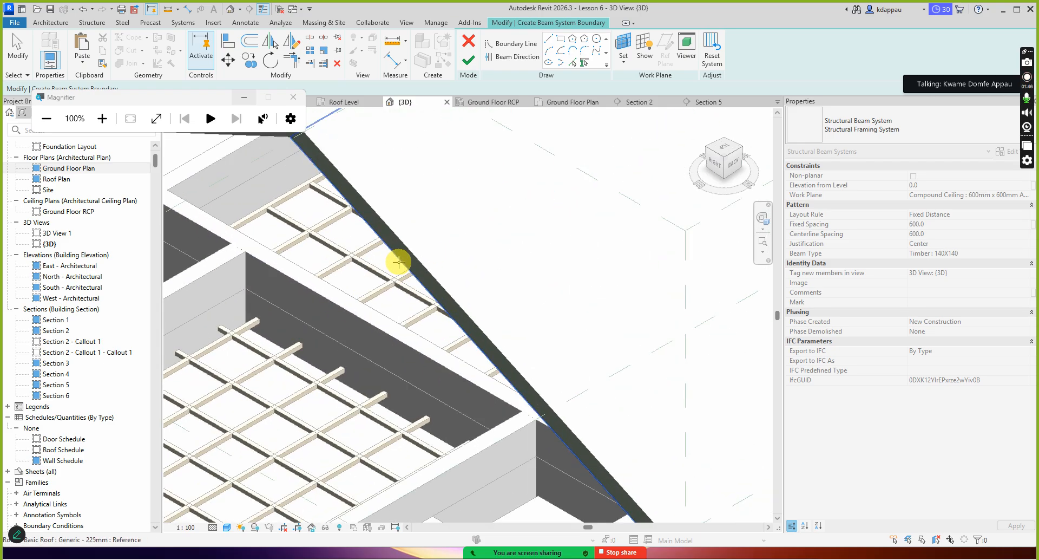
scroll(401, 268, "down", 3)
scroll(401, 264, "up", 2)
scroll(367, 225, "down", 2)
scroll(364, 219, "up", 2)
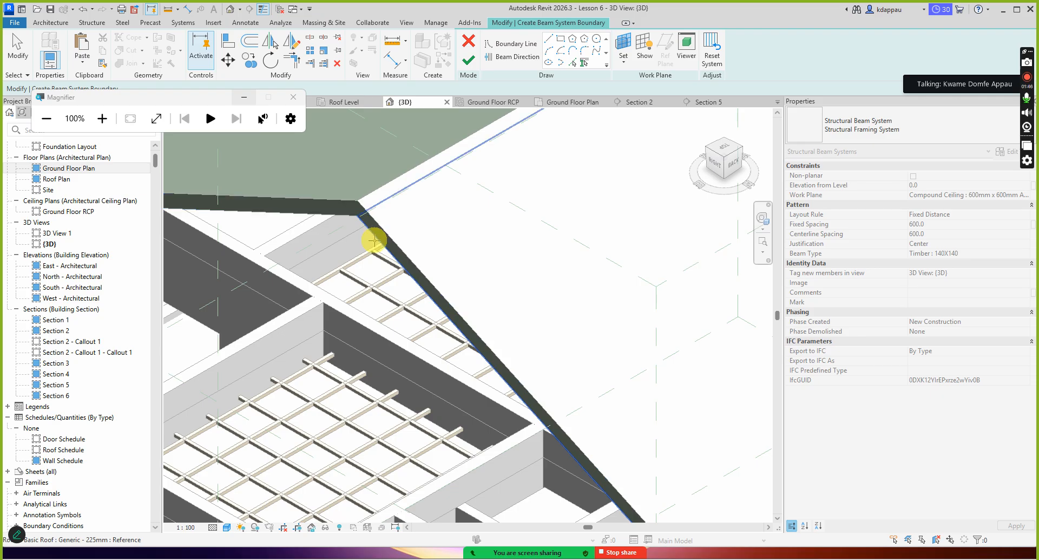
left_click(373, 232)
left_click(375, 229)
left_click(372, 240)
left_click(373, 239)
scroll(373, 241, "down", 5)
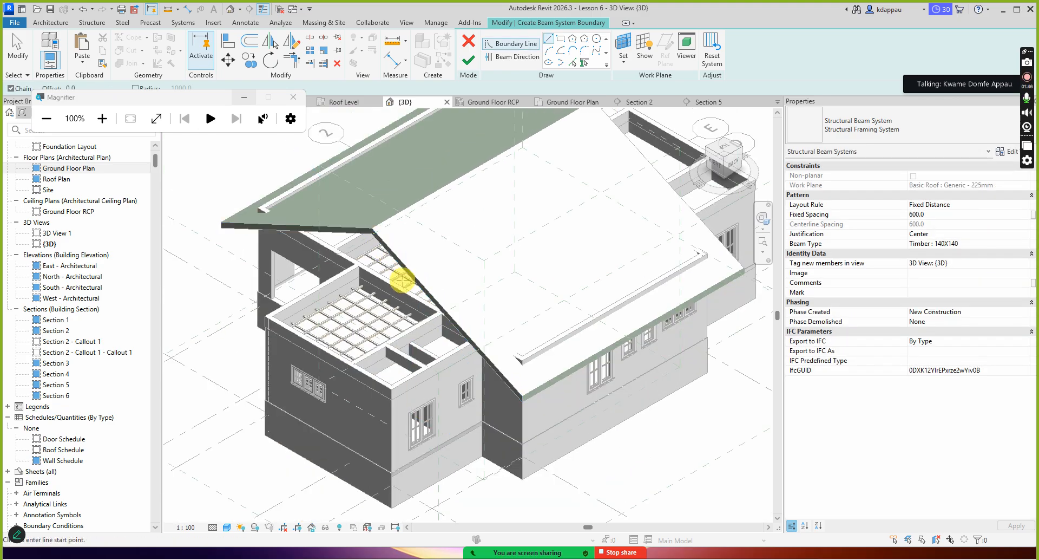
- Sketch a rectangular beam system boundary over the roof's near slope, from the ridge corner to the diagonally opposite eave corner
left_click(560, 38)
scroll(405, 223, "up", 5)
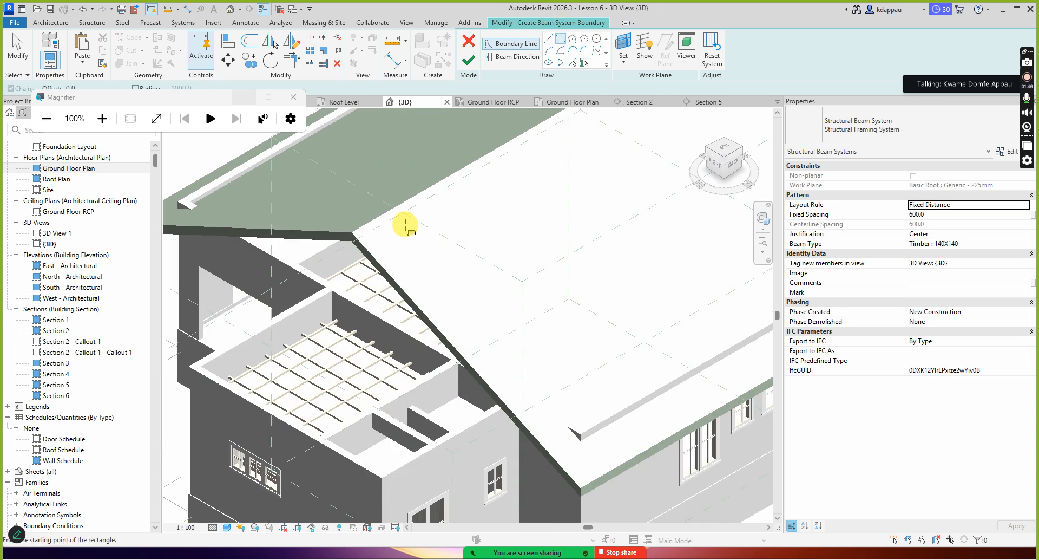
scroll(338, 263, "up", 2)
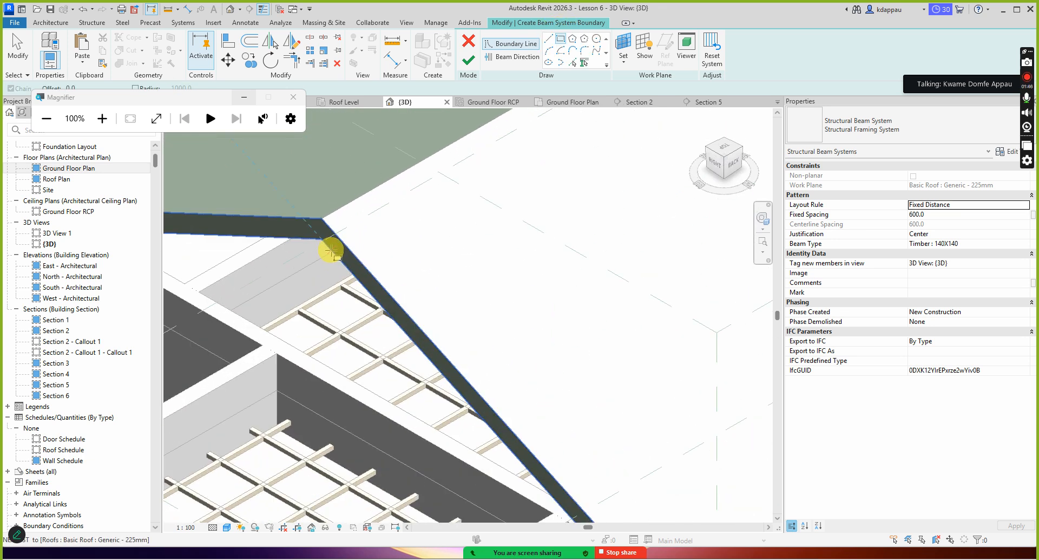
left_click(316, 234)
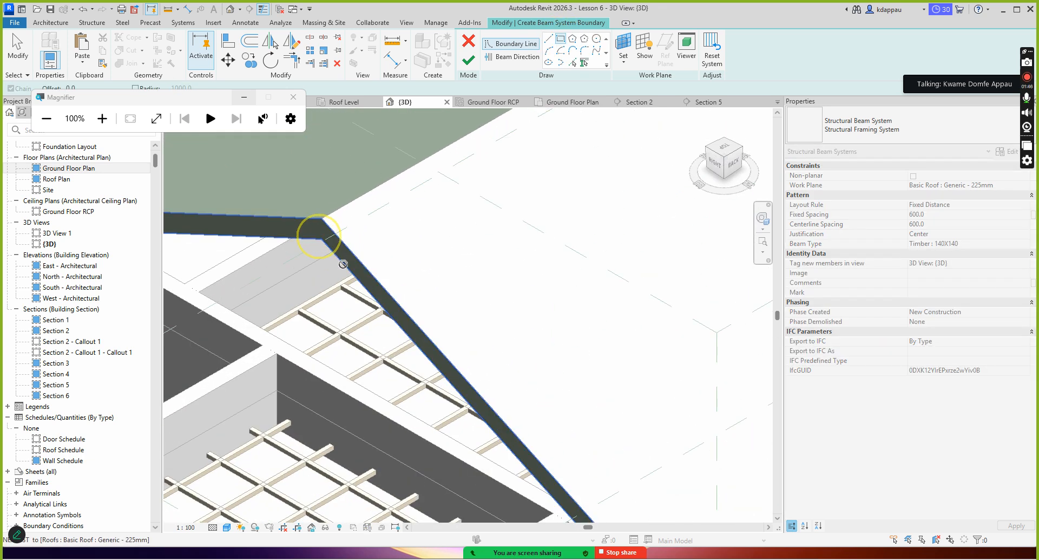
scroll(316, 234, "down", 4)
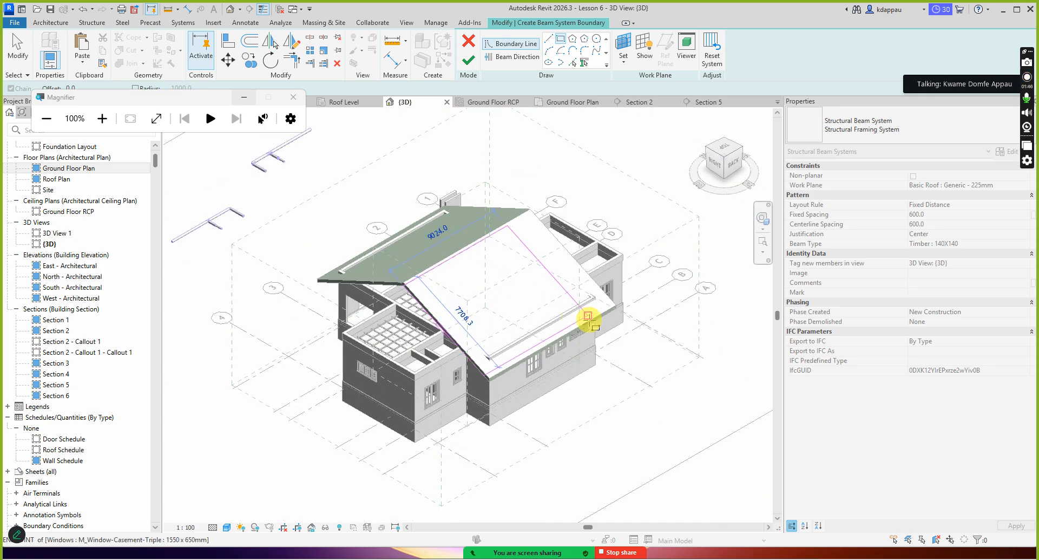
scroll(588, 316, "up", 6)
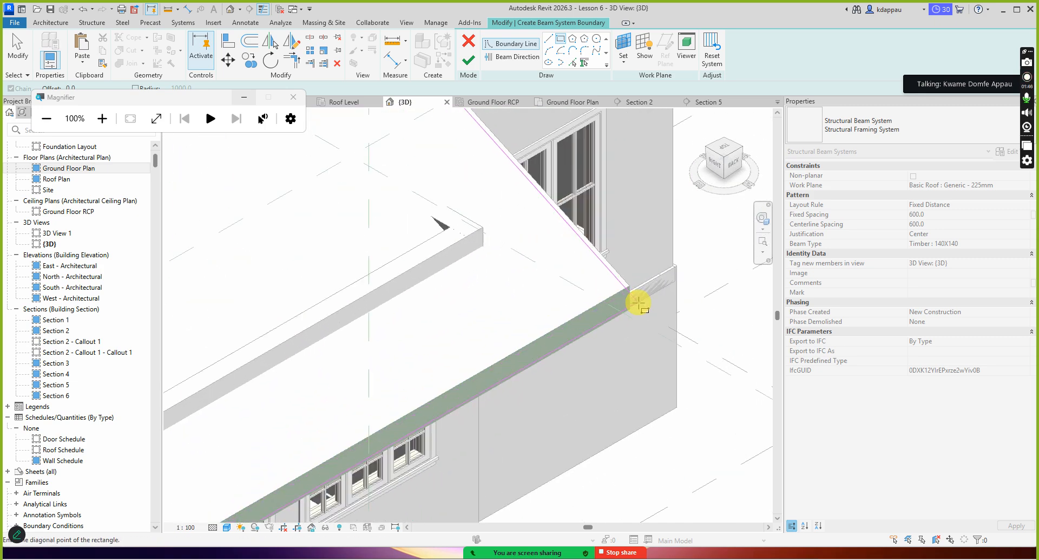
left_click(629, 307)
scroll(629, 306, "down", 6)
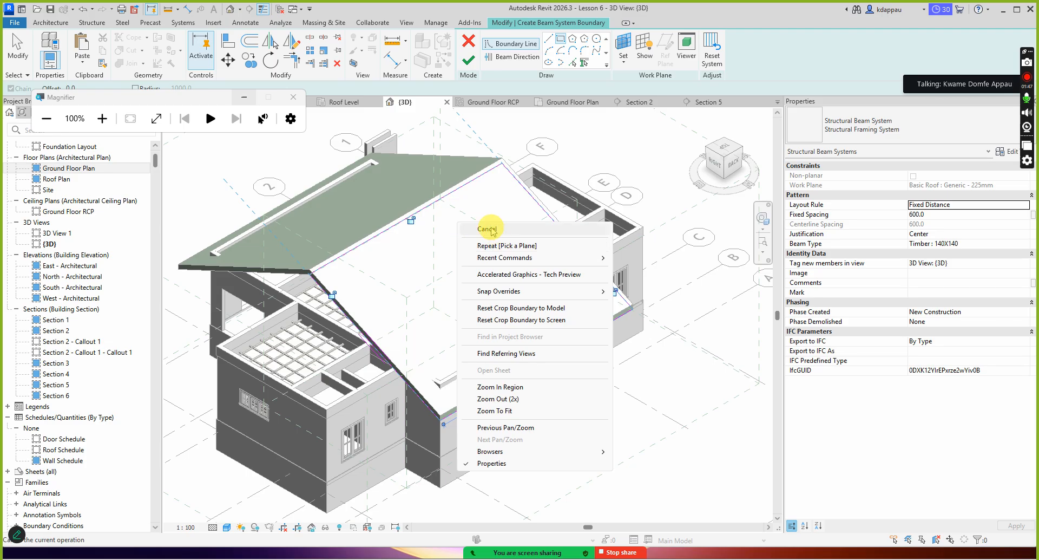
scroll(498, 279, "down", 2)
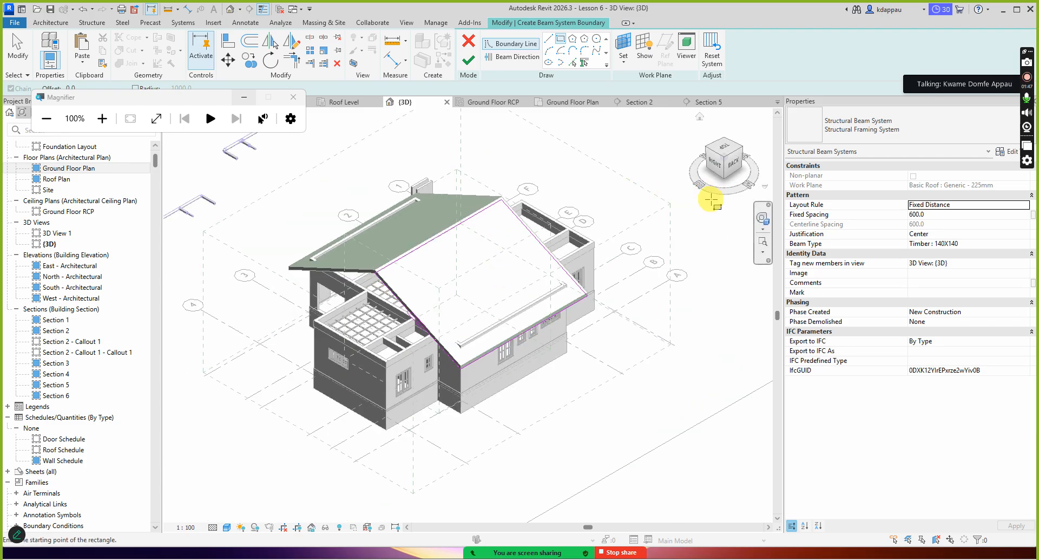
- Finish the beam system on the roof's near slope with Timber 140X140 beams at a fixed spacing of 600
left_click(762, 220)
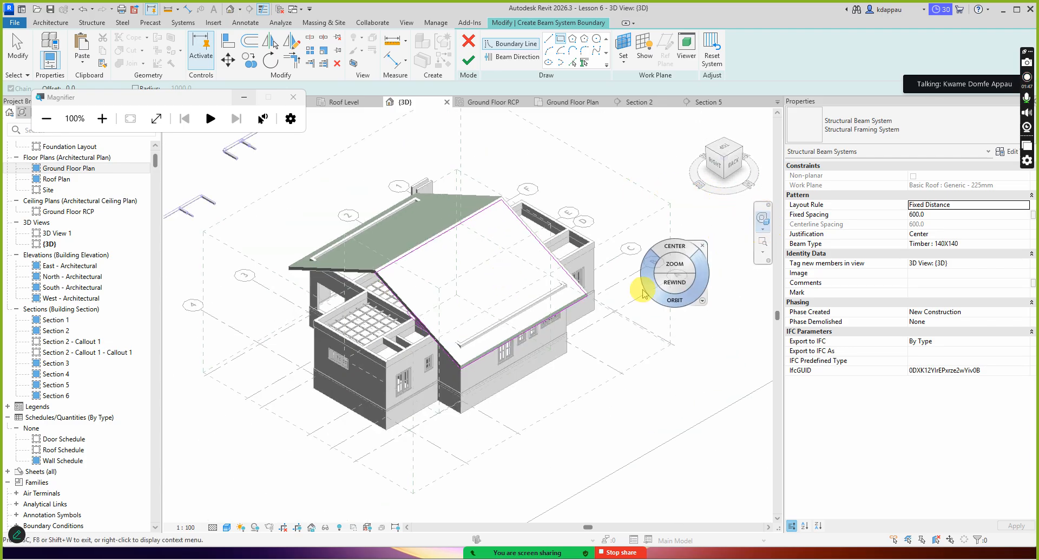
mouse_move(651, 293)
left_mouse_down()
mouse_move(703, 240)
mouse_move(753, 232)
mouse_move(524, 248)
mouse_move(176, 250)
mouse_move(174, 263)
mouse_move(742, 262)
mouse_move(661, 262)
mouse_move(629, 293)
mouse_move(622, 274)
mouse_move(664, 288)
mouse_move(754, 226)
mouse_move(644, 281)
mouse_move(651, 291)
mouse_move(577, 273)
left_mouse_up()
scroll(574, 273, "up", 5)
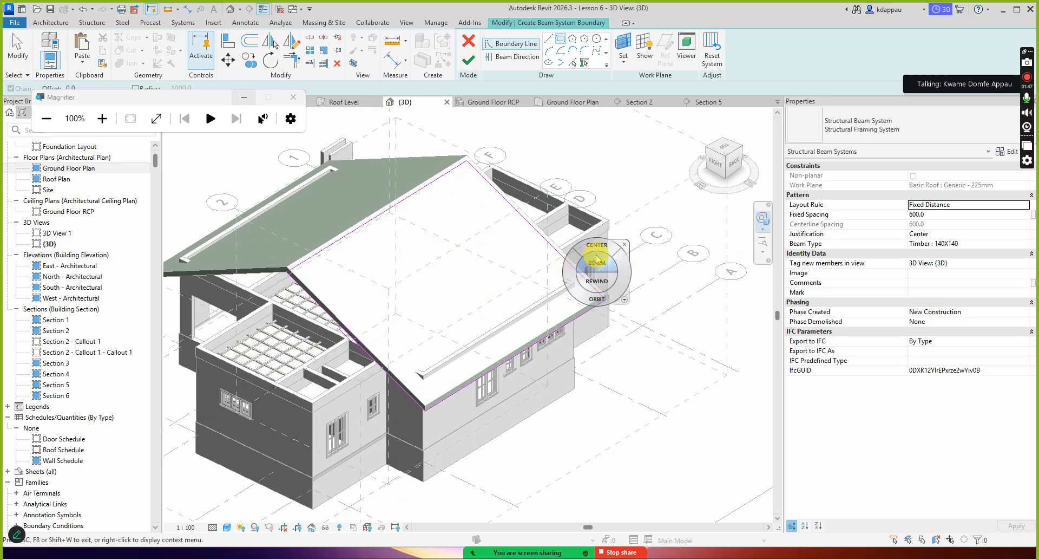
left_click(624, 244)
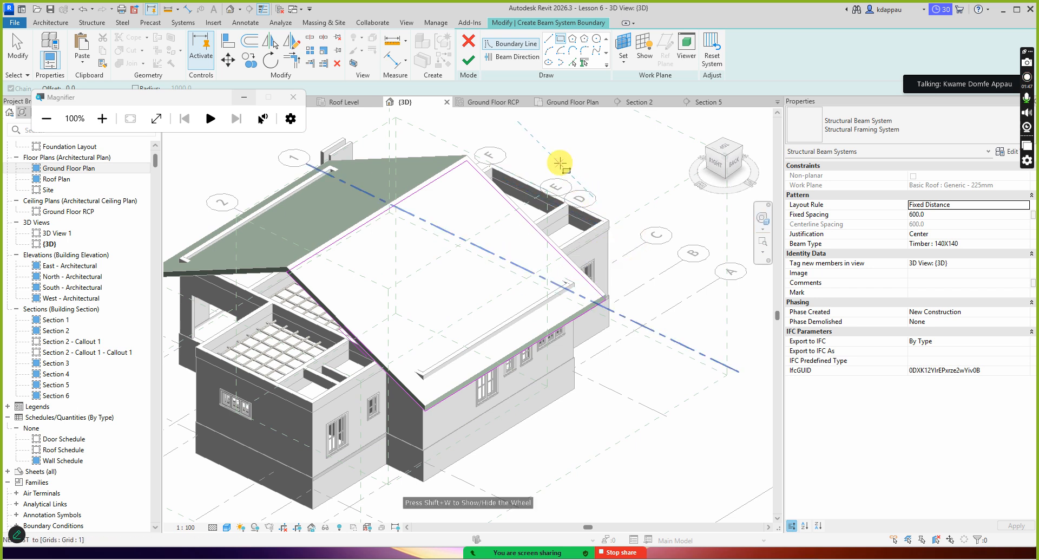
left_click(463, 60)
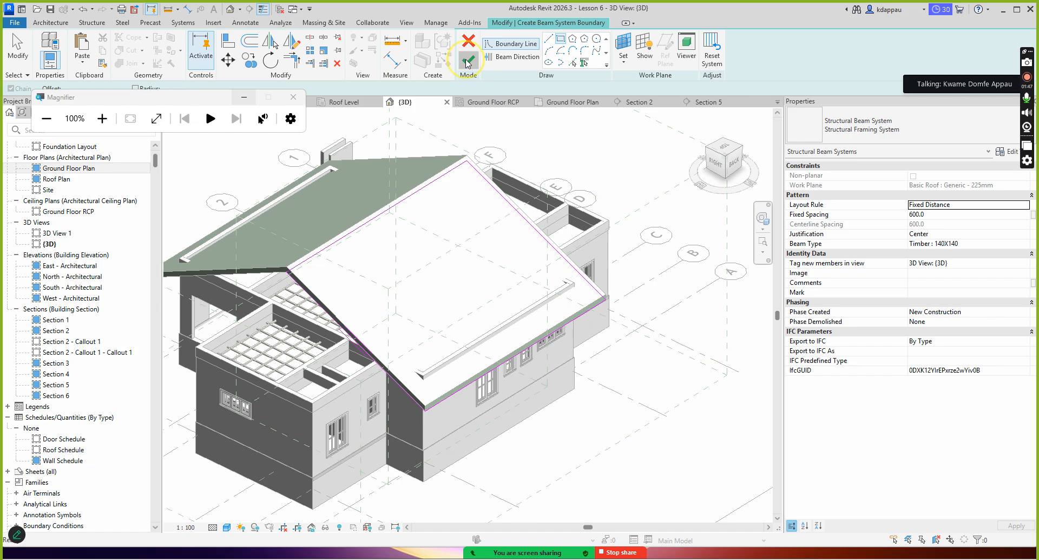
- Override the surface transparency of the Roofs category to 80% in the 3D view's visibility/graphics settings and clear the selection
scroll(378, 303, "up", 3)
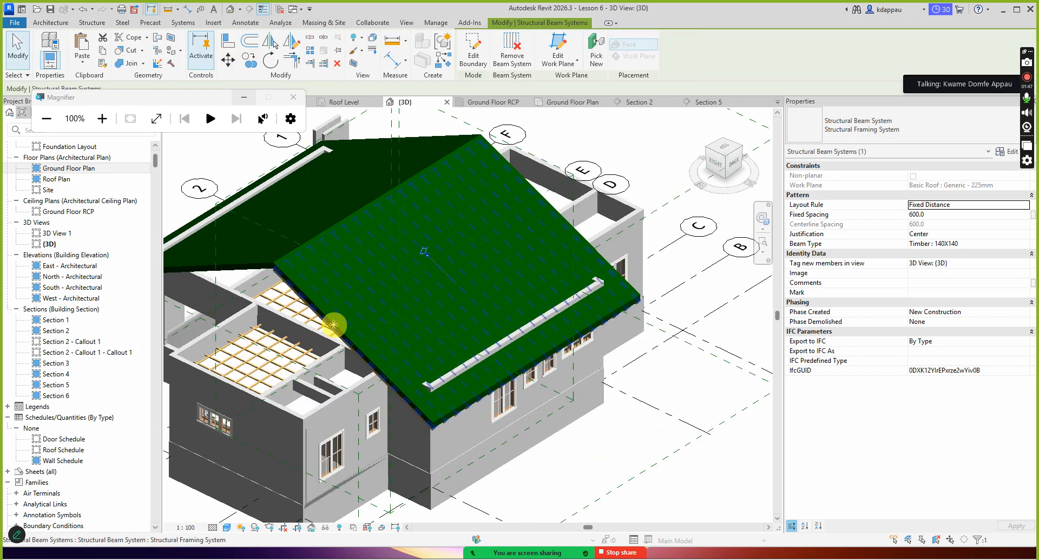
scroll(357, 311, "down", 2)
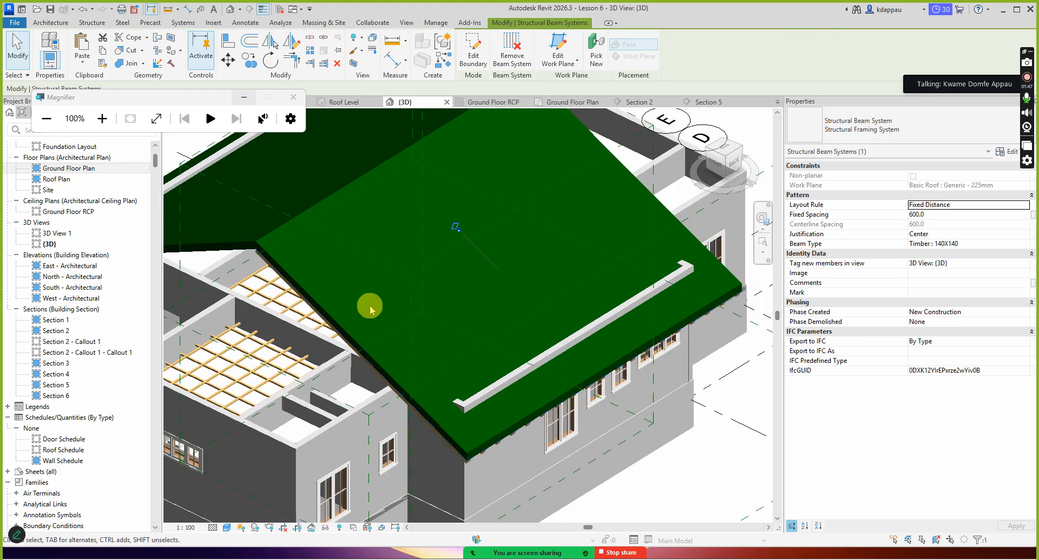
key("v")
key("g")
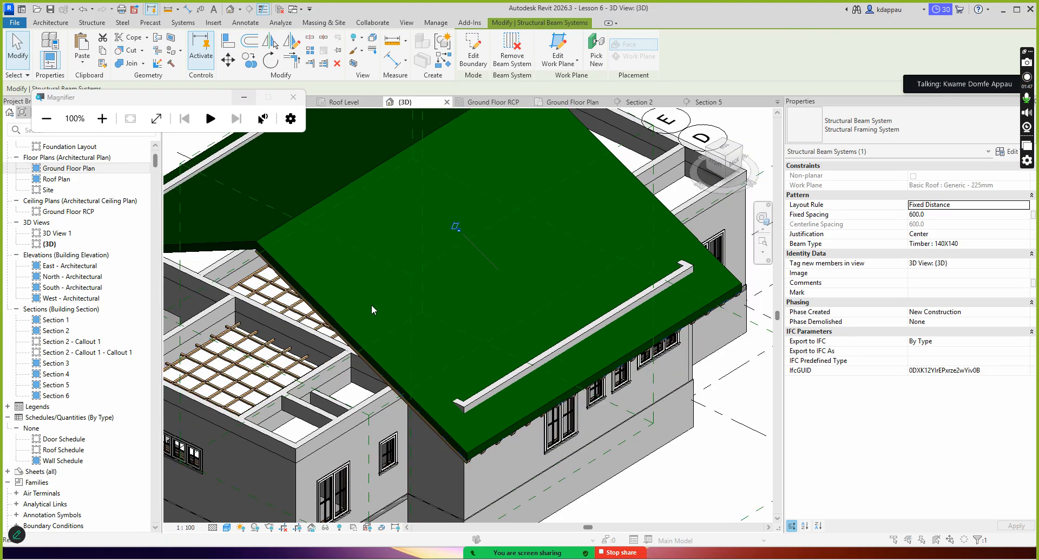
scroll(350, 293, "down", 1)
scroll(335, 292, "down", 3)
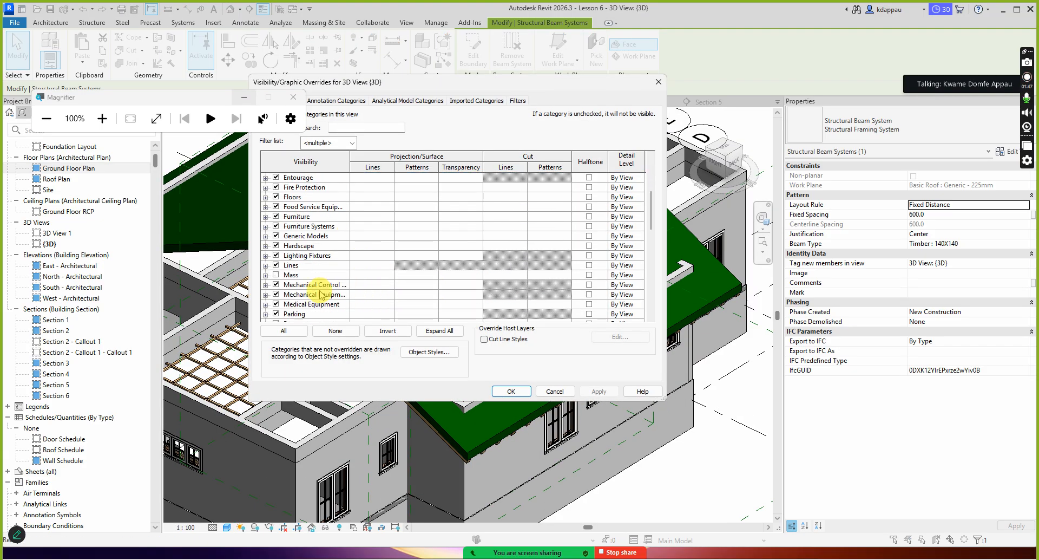
scroll(302, 283, "down", 2)
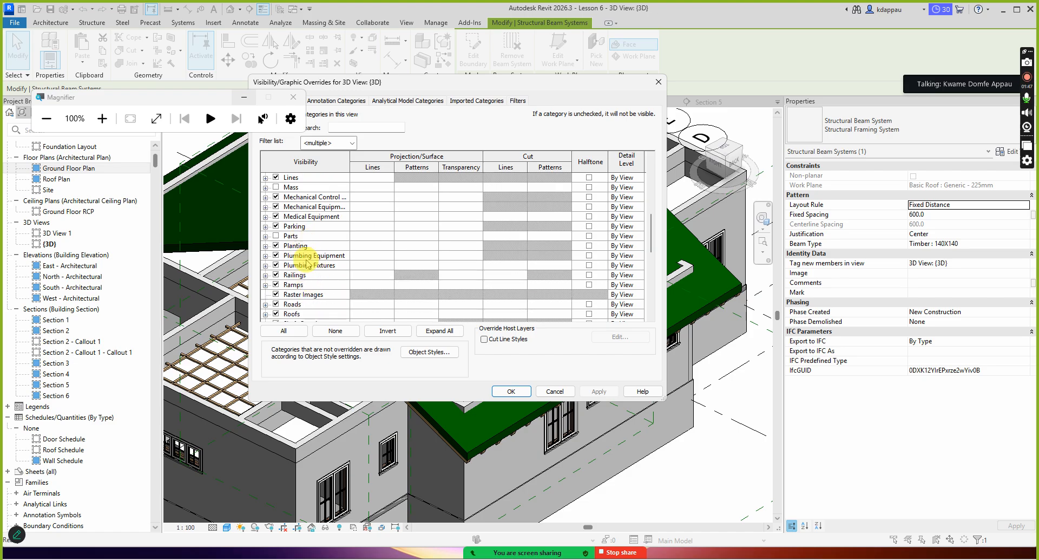
scroll(307, 264, "down", 2)
left_click(298, 295)
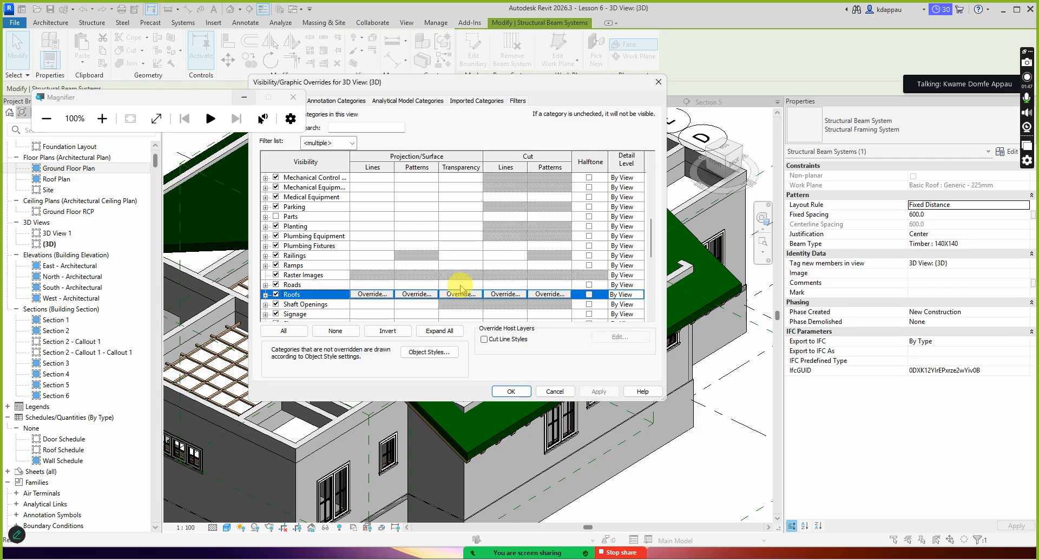
left_click(459, 295)
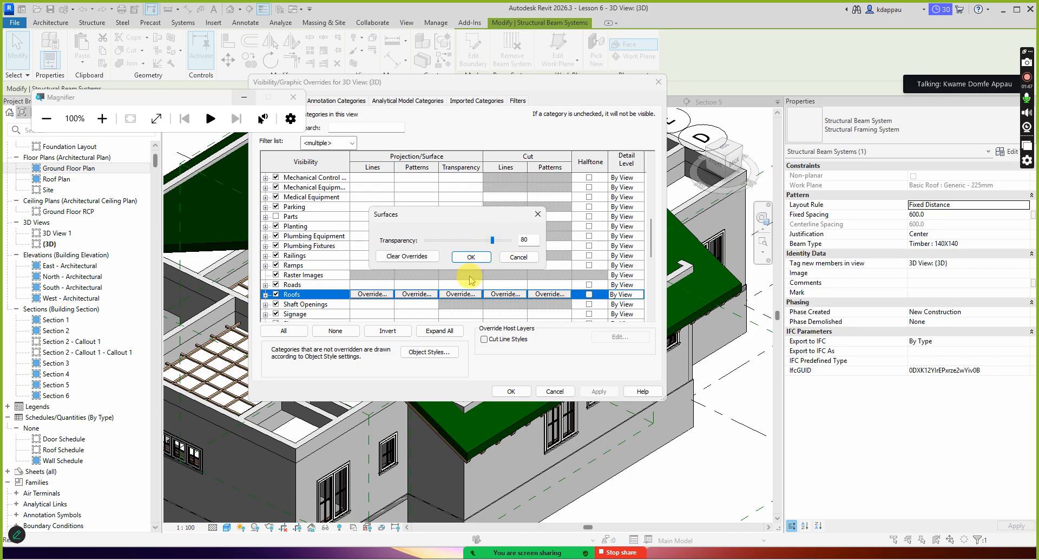
left_click(468, 258)
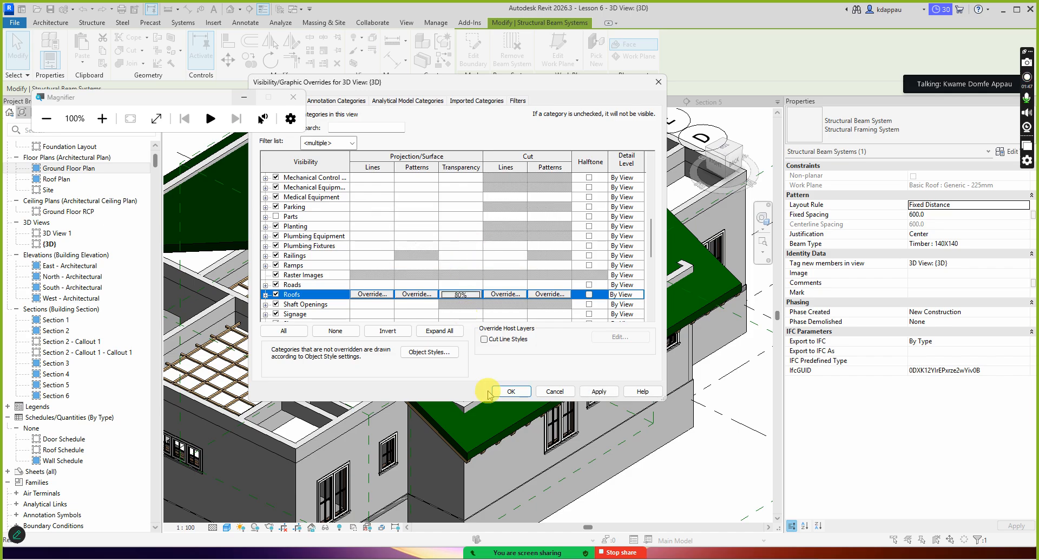
left_click(510, 391)
key("Escape")
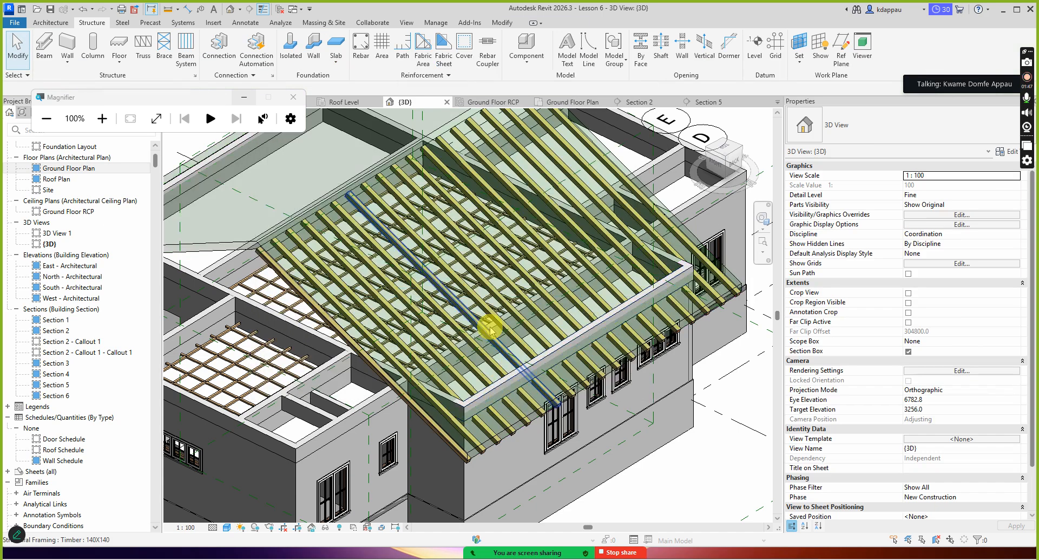
- Set the fixed spacing of the beam system on the roof's near slope to 1050
scroll(498, 327, "down", 3)
scroll(508, 331, "up", 6)
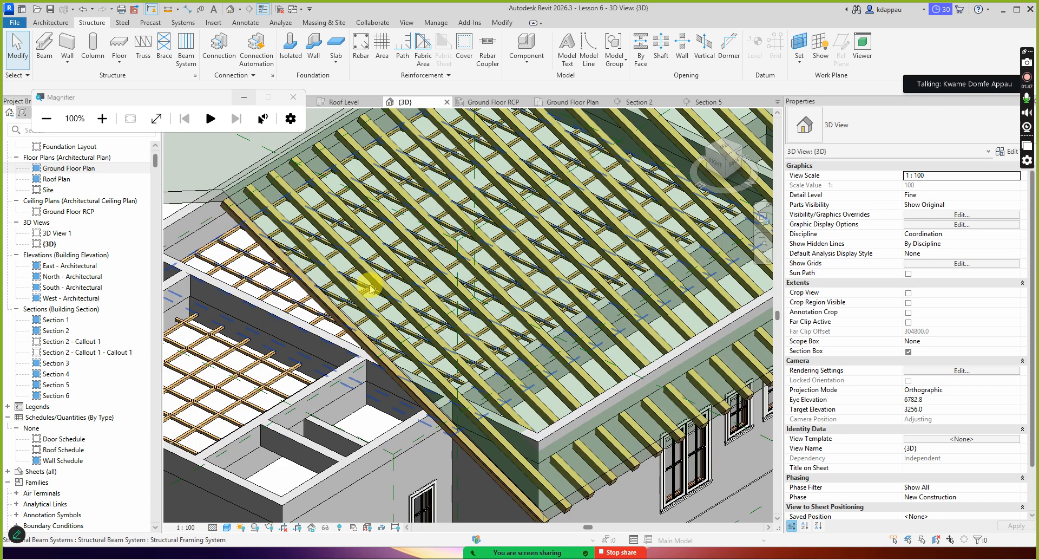
left_click(233, 209)
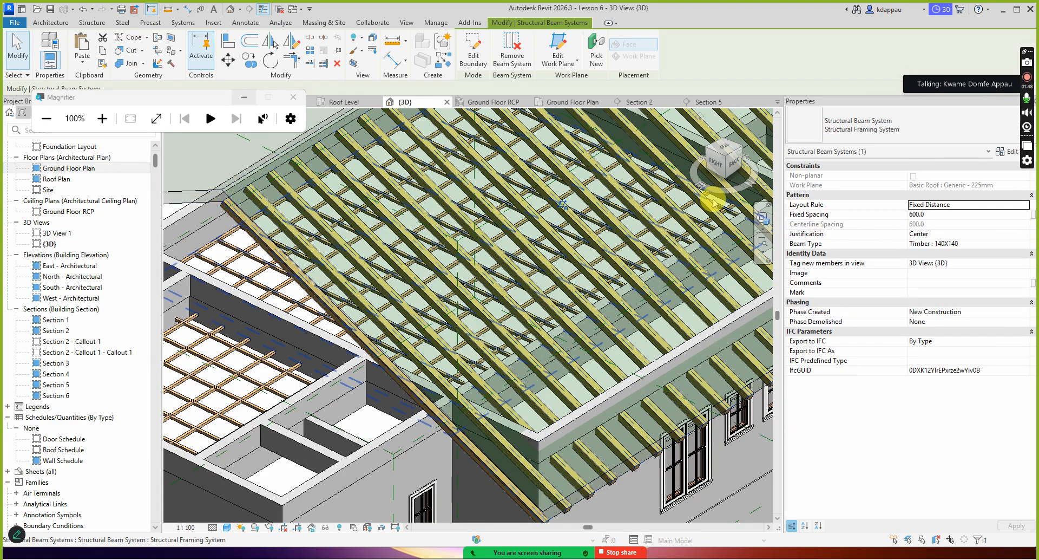
left_click(980, 244)
left_click(1025, 246)
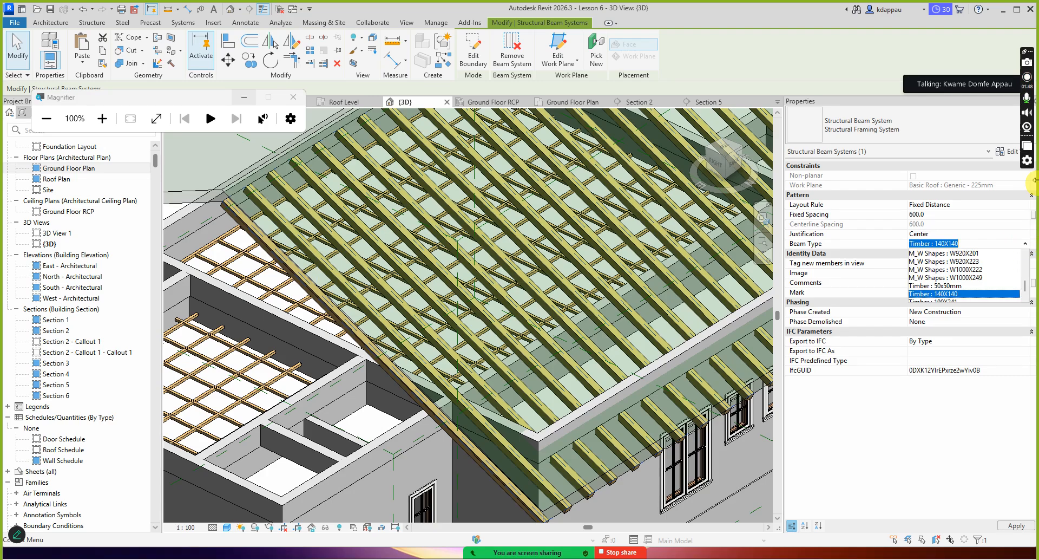
left_click(943, 218)
left_click(942, 215)
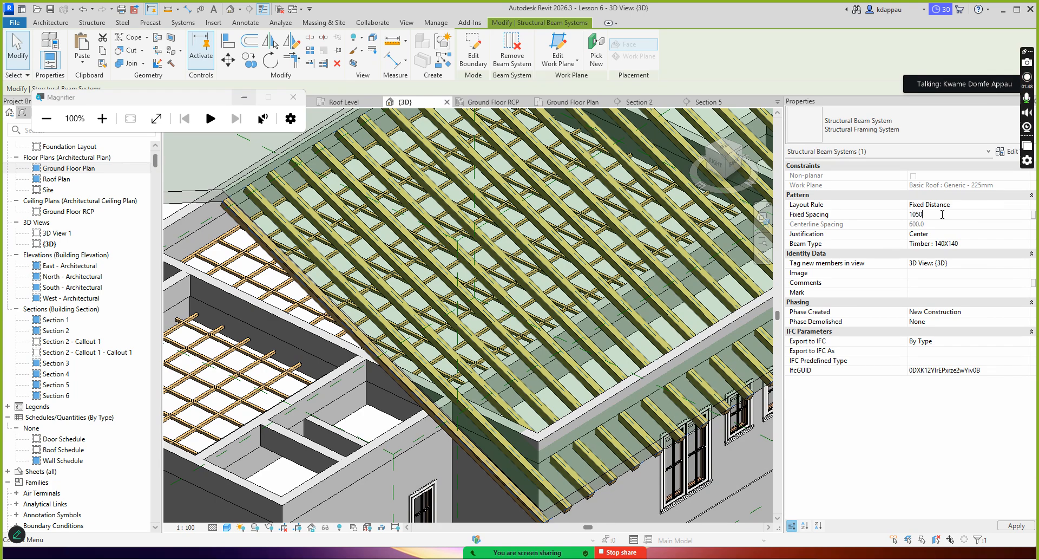
key("Return")
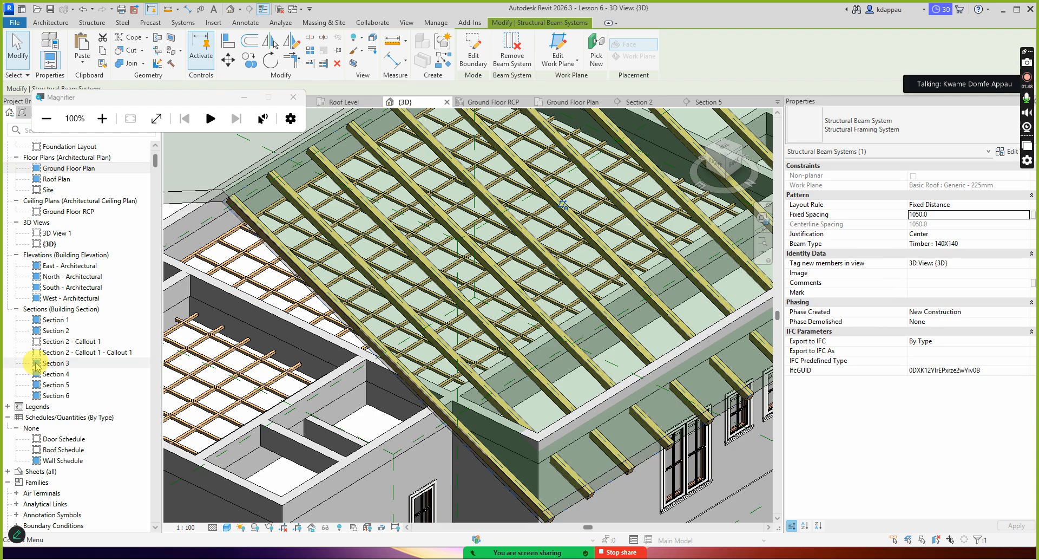
- Duplicate the Timber 140X140 type of the rafter at the roof slope's far end as a new type named 50x150mm
scroll(523, 297, "down", 4)
scroll(633, 255, "up", 1)
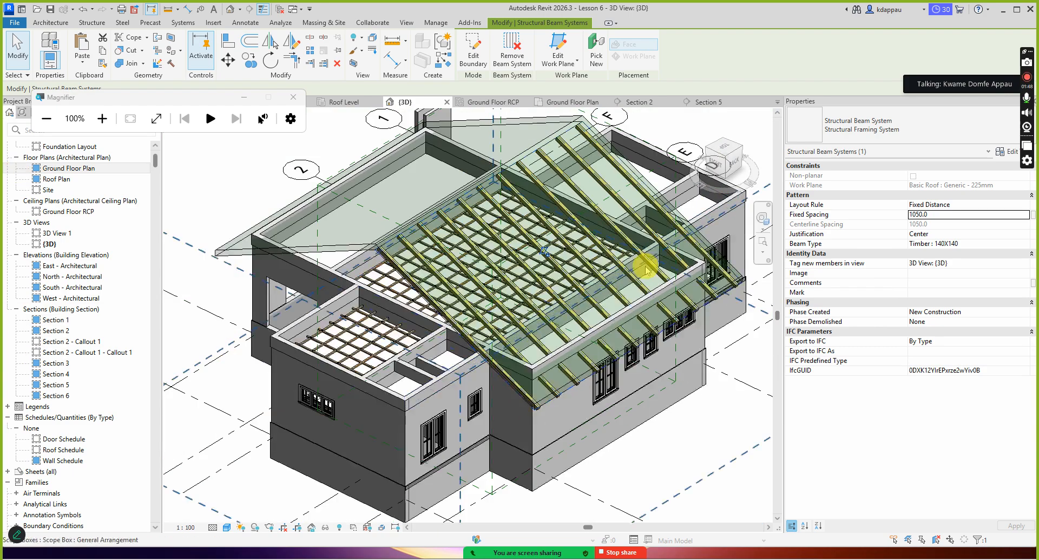
scroll(557, 225, "down", 2)
scroll(566, 301, "up", 4)
scroll(622, 295, "up", 5)
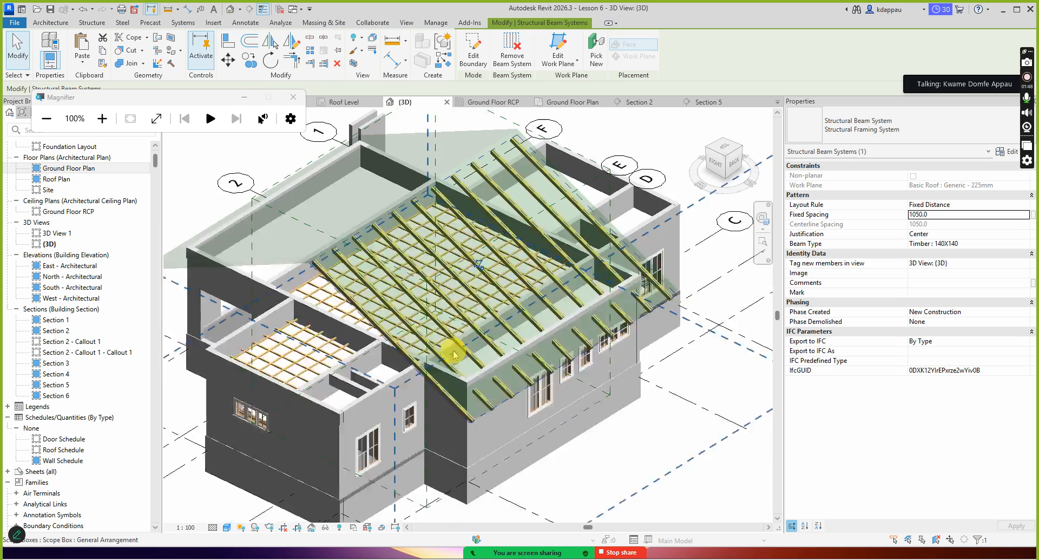
left_click(694, 273)
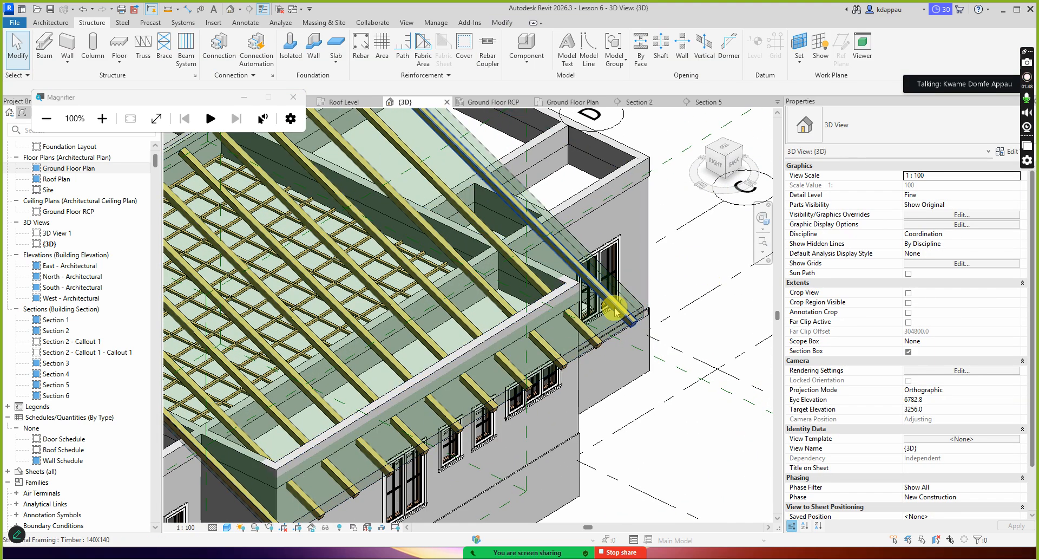
left_click(621, 299)
left_click(1010, 152)
left_click(517, 197)
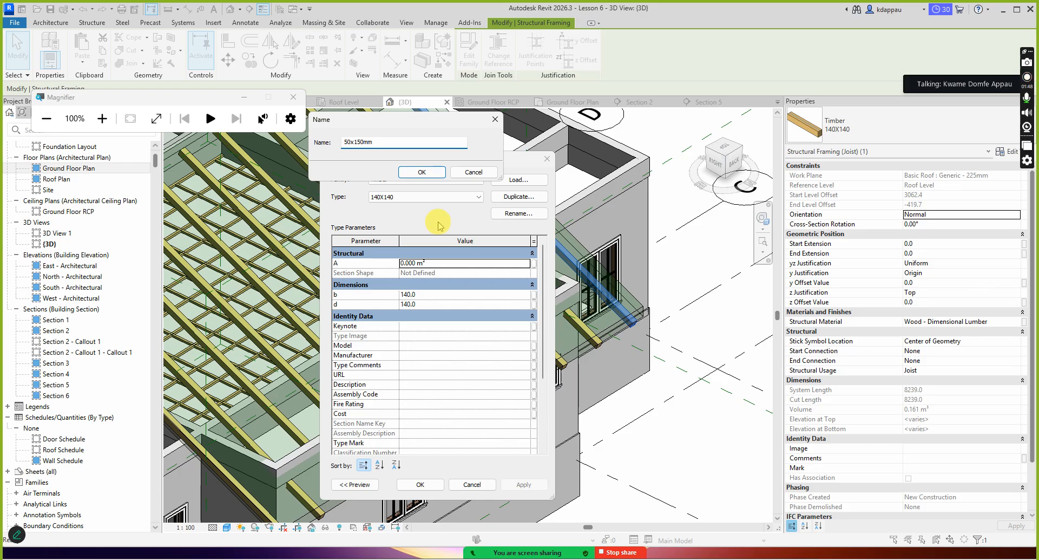
left_click(415, 172)
- Set the 50x150mm timber type's dimensions b to 50 and d to 150, then deselect the rafter
left_click(432, 294)
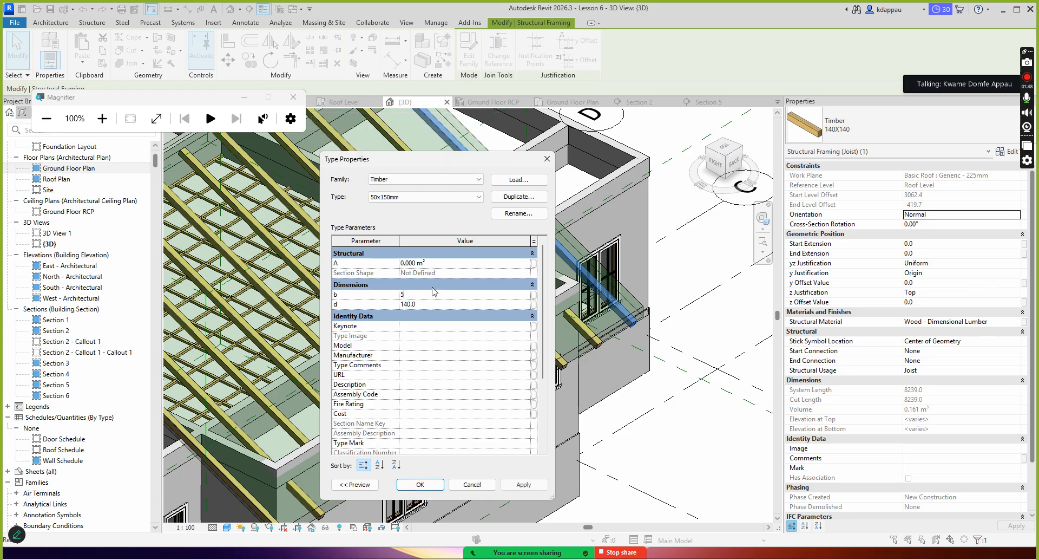
left_click(435, 296)
left_click(433, 304)
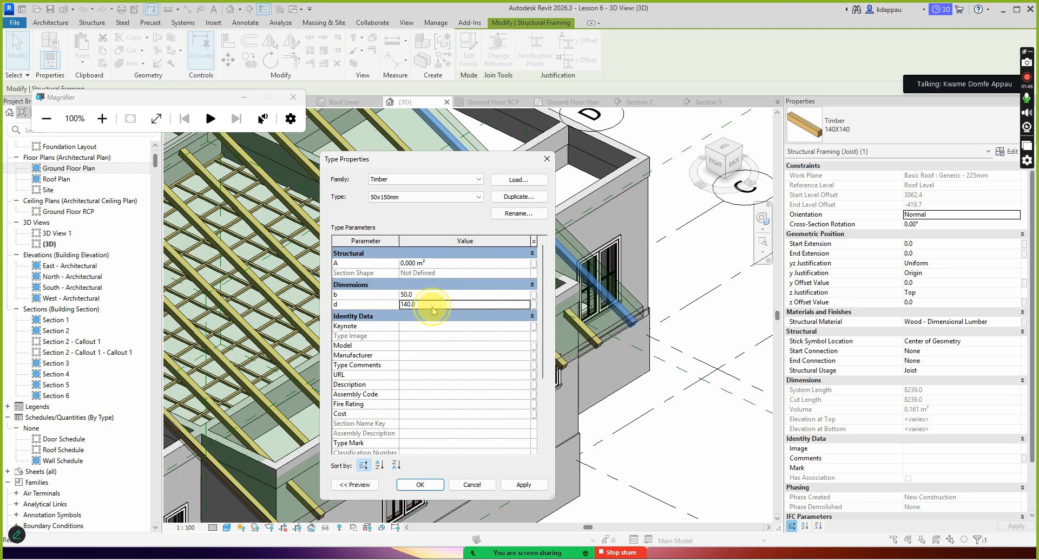
type("15")
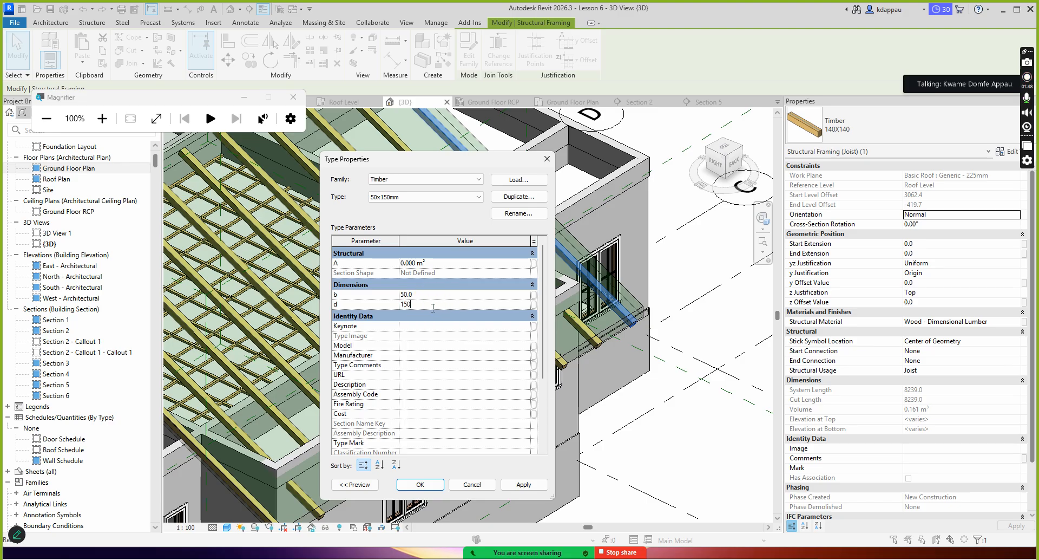
left_click(420, 485)
left_click(623, 391)
- Change the beam type of the near slope's beam system to Timber : 50x150mm
scroll(621, 356, "up", 3)
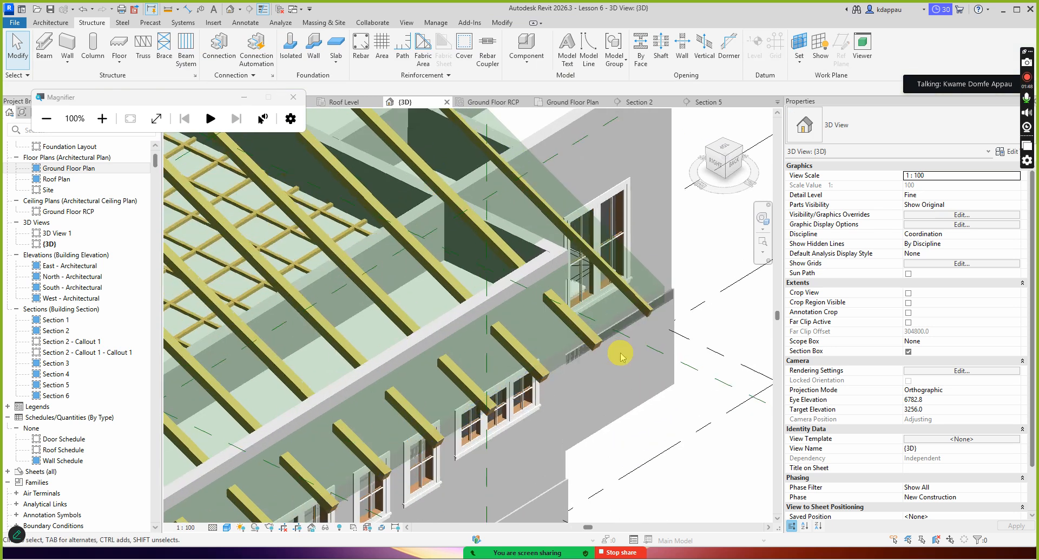
scroll(632, 264, "down", 1)
scroll(633, 265, "down", 1)
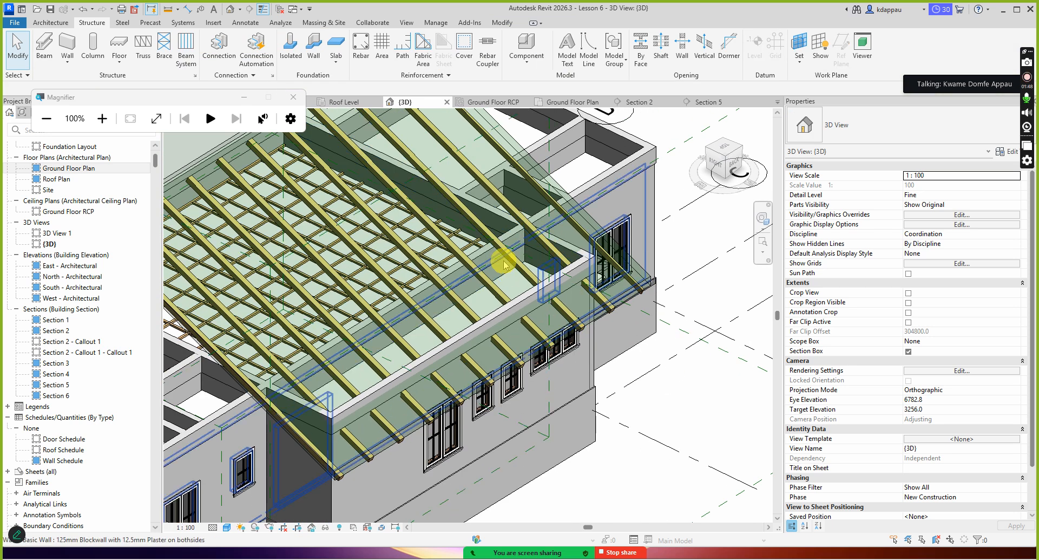
scroll(503, 260, "down", 2)
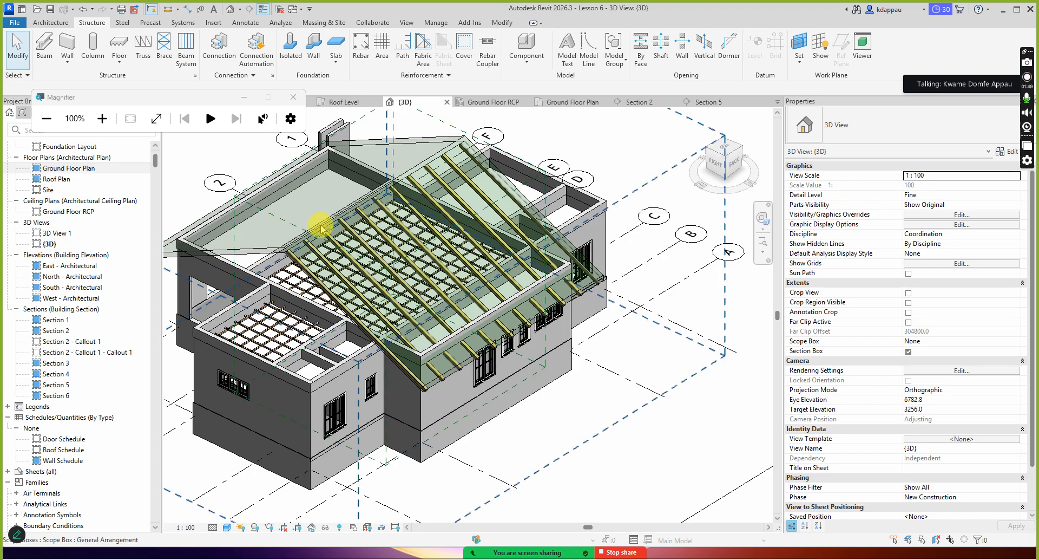
scroll(320, 227, "up", 3)
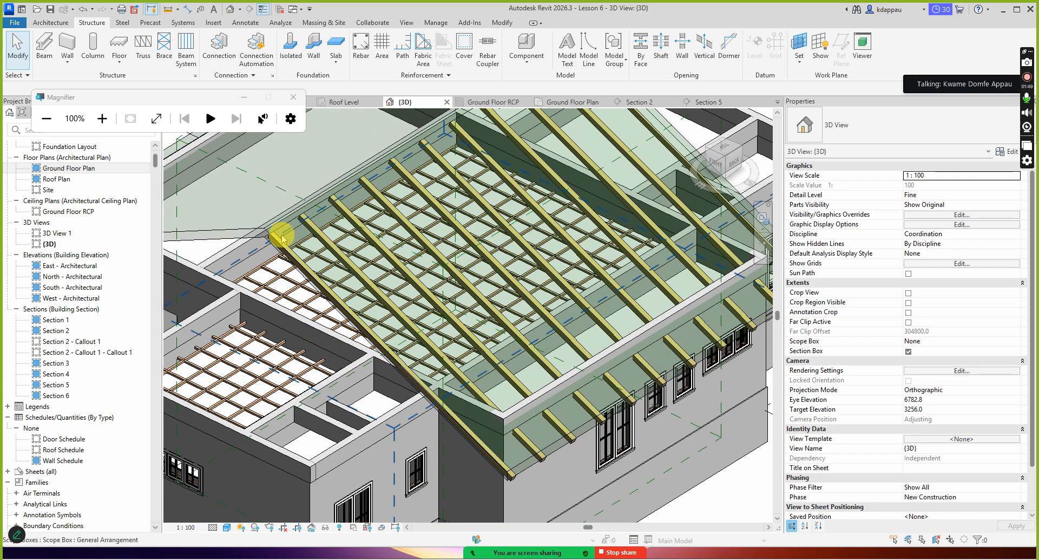
left_click(277, 257)
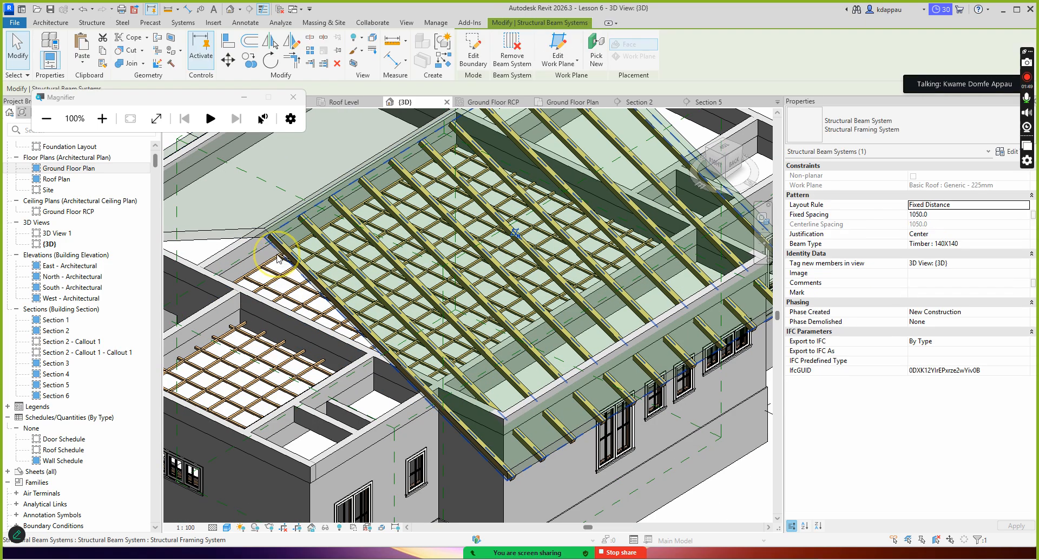
left_click(999, 244)
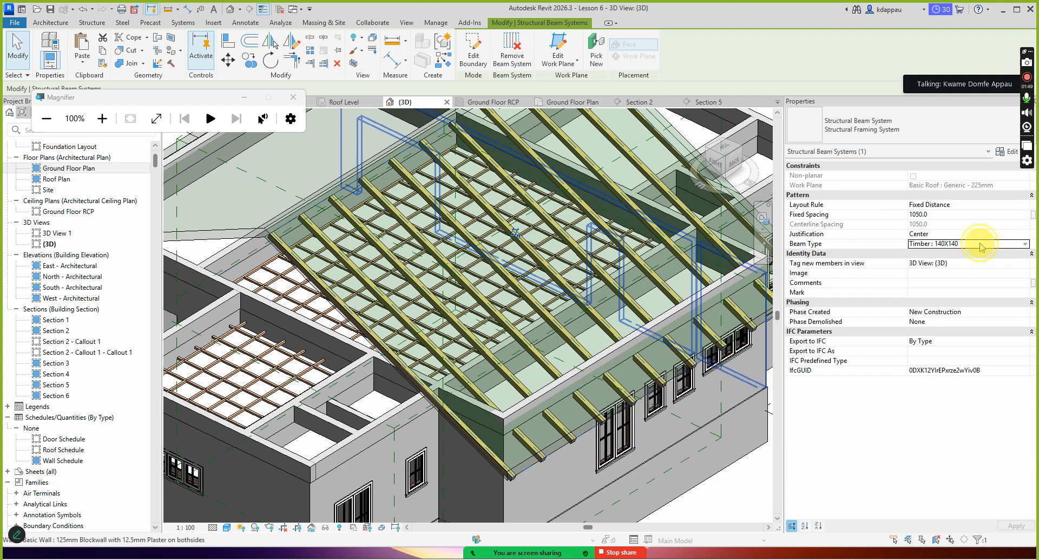
left_click(1024, 244)
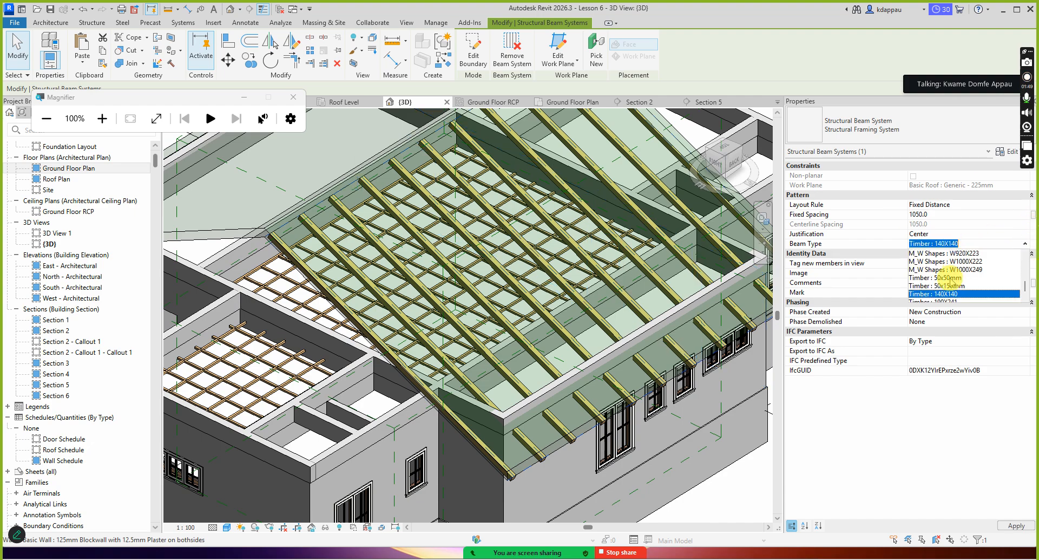
left_click(951, 286)
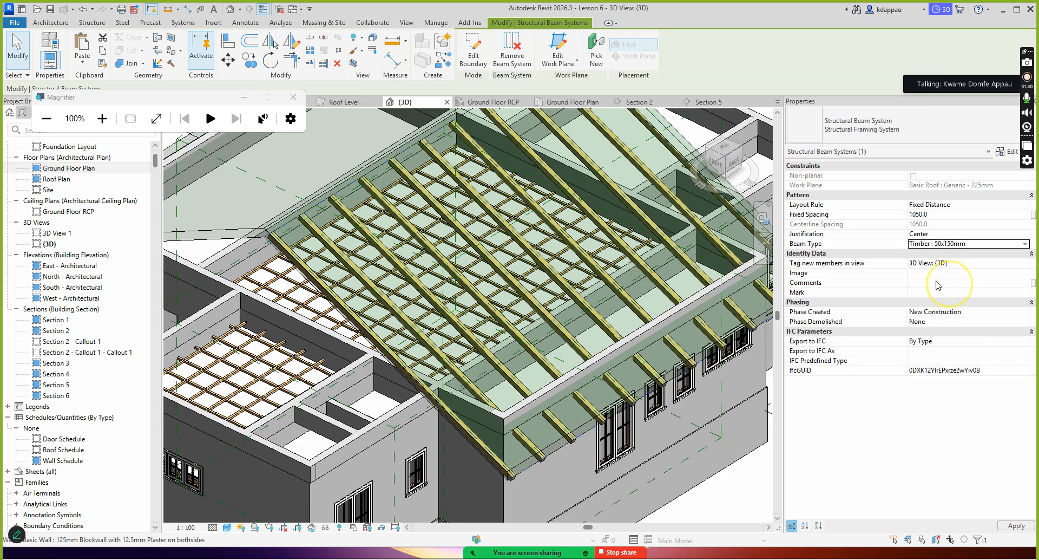
- Examine the resized rafters on the roof's near slope, close up at the eave and across the whole building
scroll(433, 254, "down", 3)
scroll(578, 221, "up", 3)
scroll(596, 260, "up", 5)
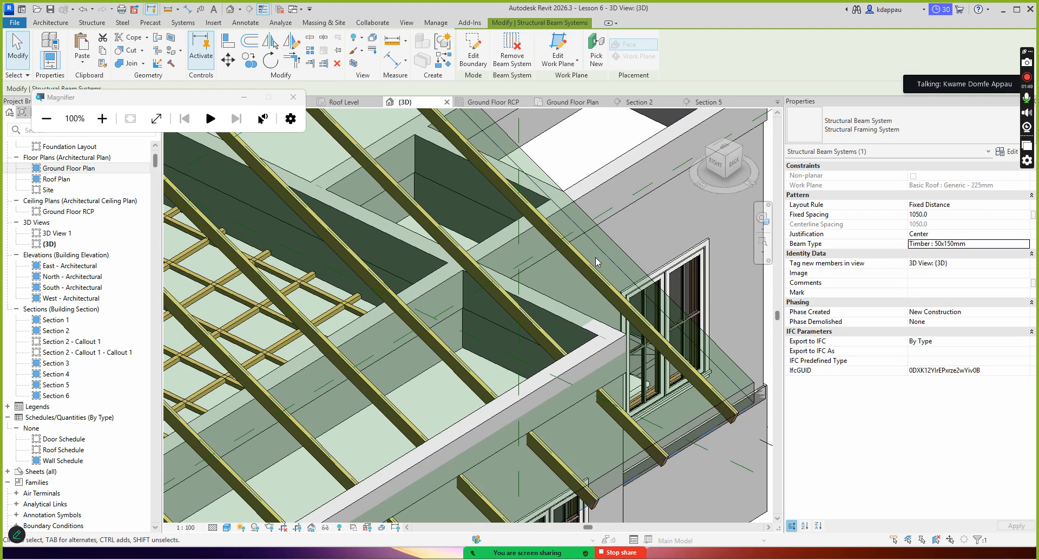
scroll(596, 262, "down", 7)
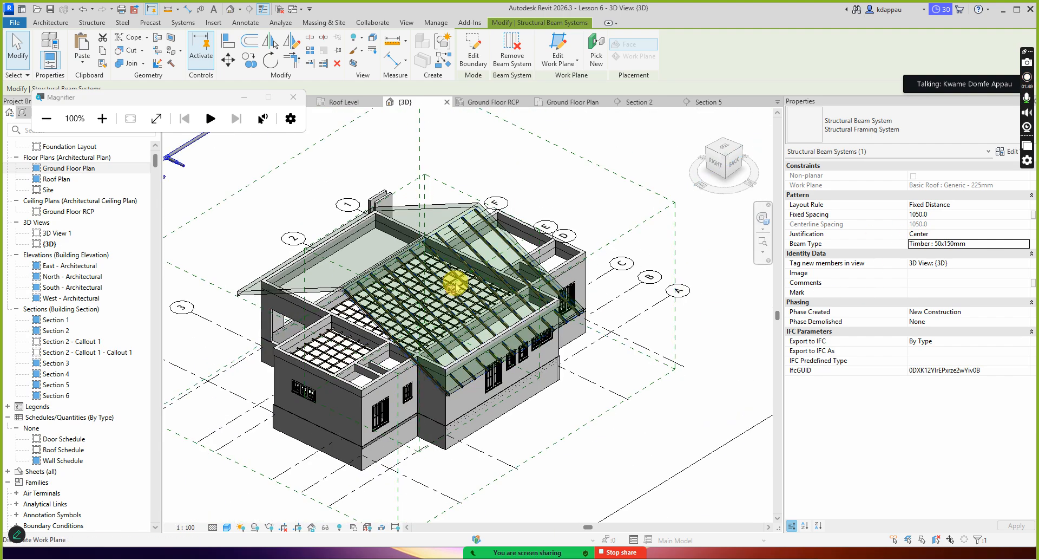
scroll(414, 271, "up", 4)
scroll(427, 279, "down", 5)
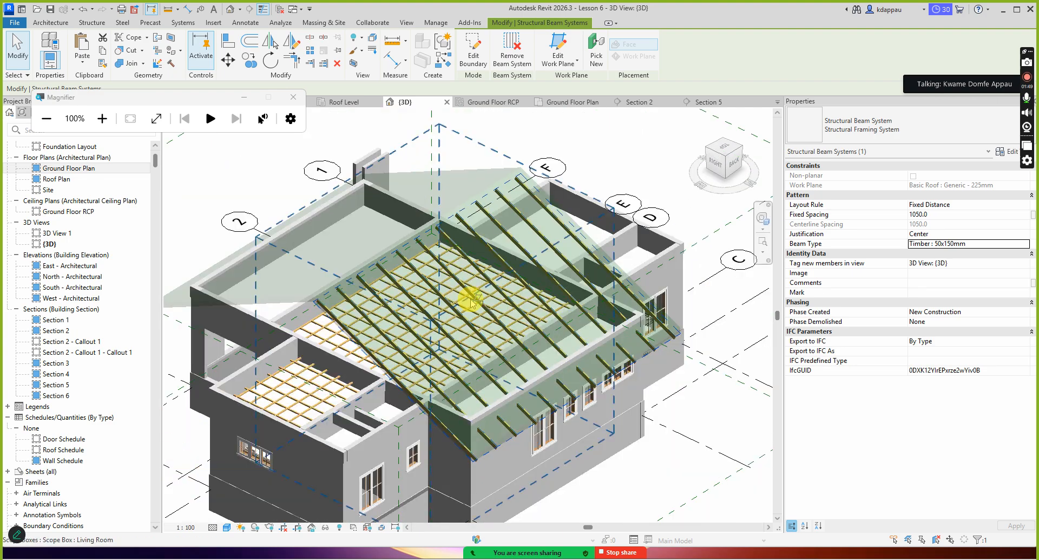
scroll(588, 259, "up", 2)
scroll(485, 338, "down", 2)
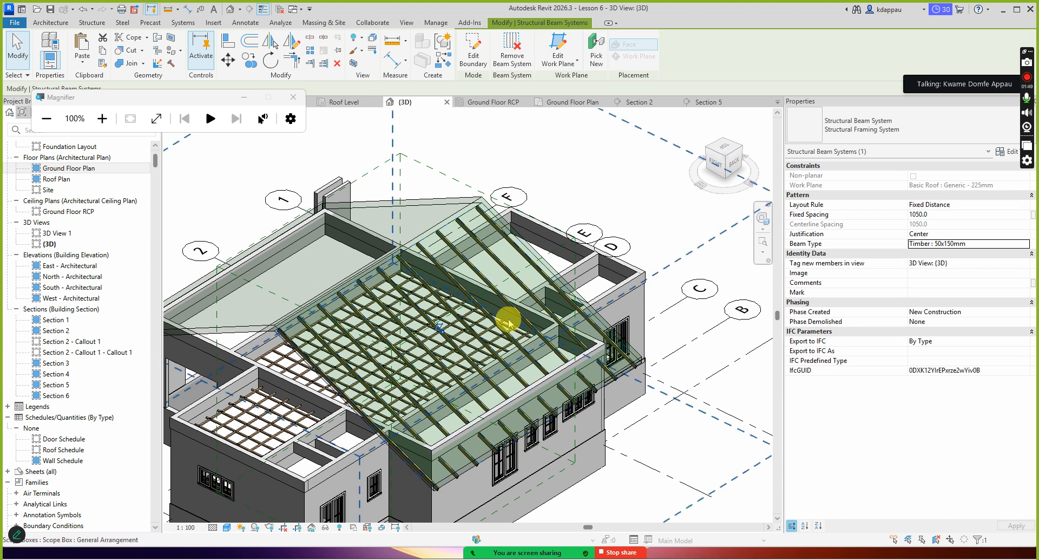
scroll(508, 321, "down", 5)
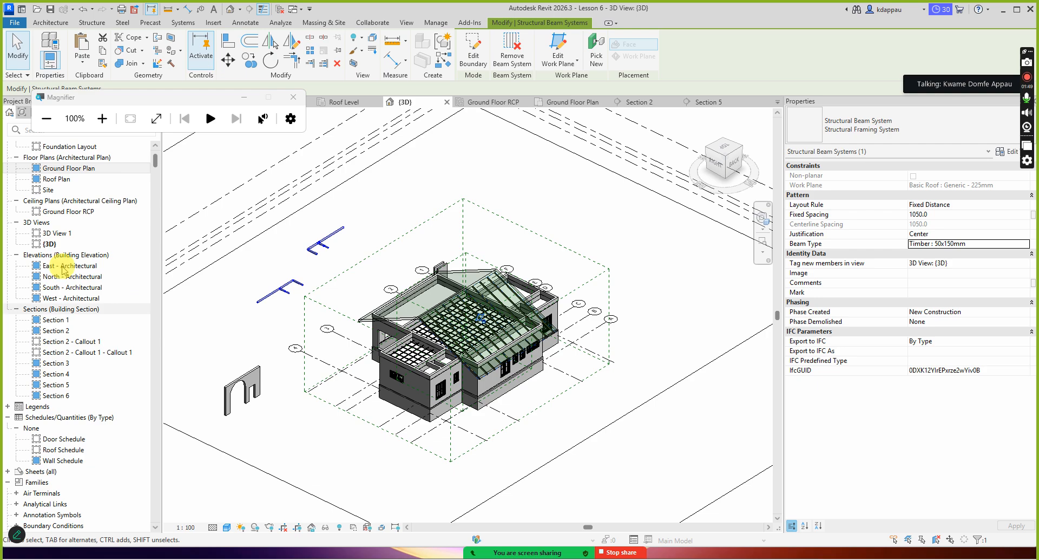
- Open the Ground Floor Plan view and frame the whole plan with its section markers
left_click(68, 277)
double_click(60, 169)
scroll(454, 281, "down", 4)
scroll(433, 273, "up", 3)
scroll(331, 286, "up", 2)
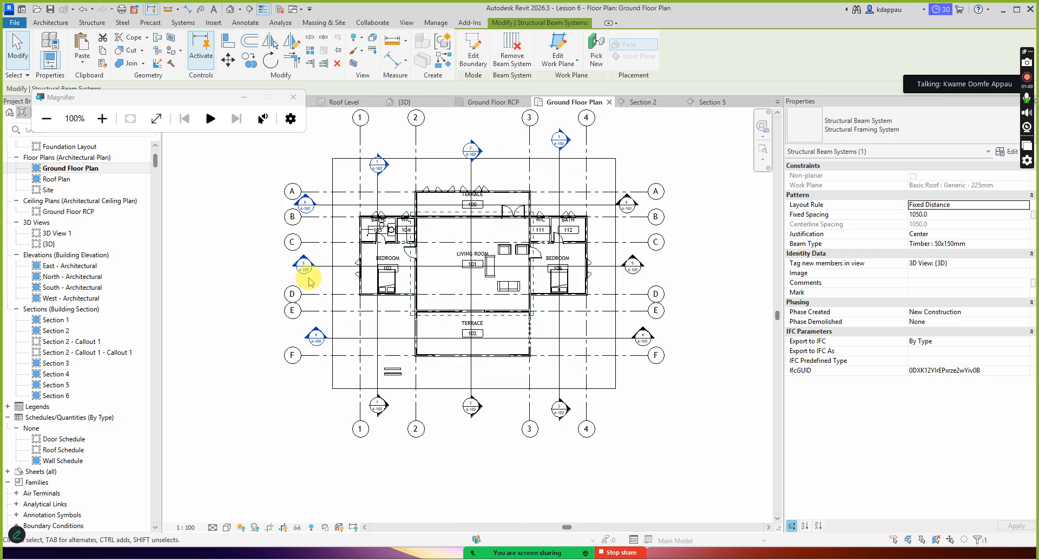
- Open the Section 4 view from its plan marker, clear the selection and examine the ceiling and roof framing in section
double_click(315, 338)
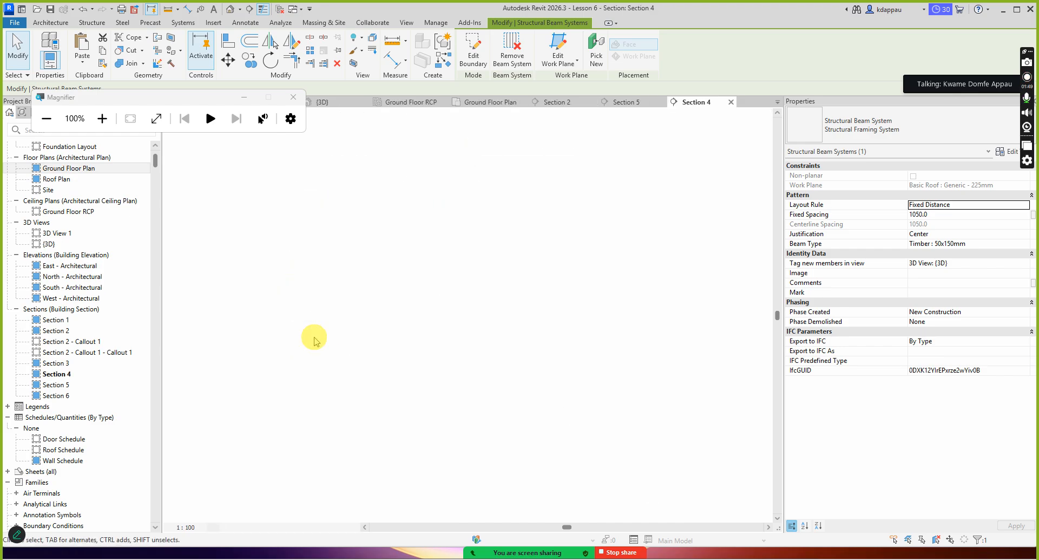
left_click(383, 358)
scroll(522, 365, "up", 10)
scroll(522, 389, "up", 4)
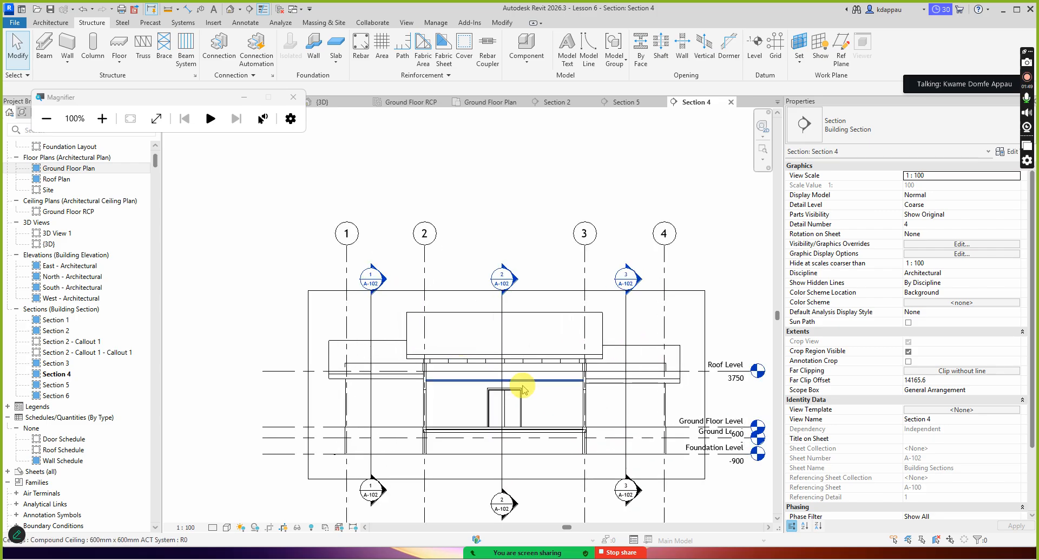
scroll(476, 344, "down", 3)
scroll(481, 338, "up", 1)
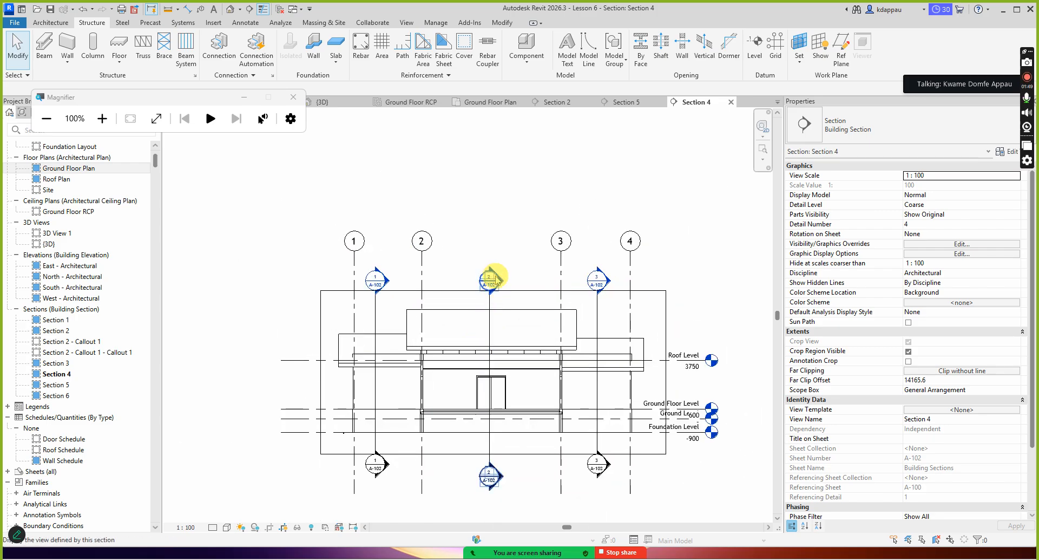
- Open the Section 2 view, select the 50x150mm rafter at the sloping eave and examine it across the whole section
double_click(489, 280)
scroll(406, 203, "up", 3)
scroll(410, 208, "up", 4)
scroll(364, 285, "down", 3)
scroll(247, 340, "up", 2)
scroll(247, 337, "up", 5)
left_click(263, 309)
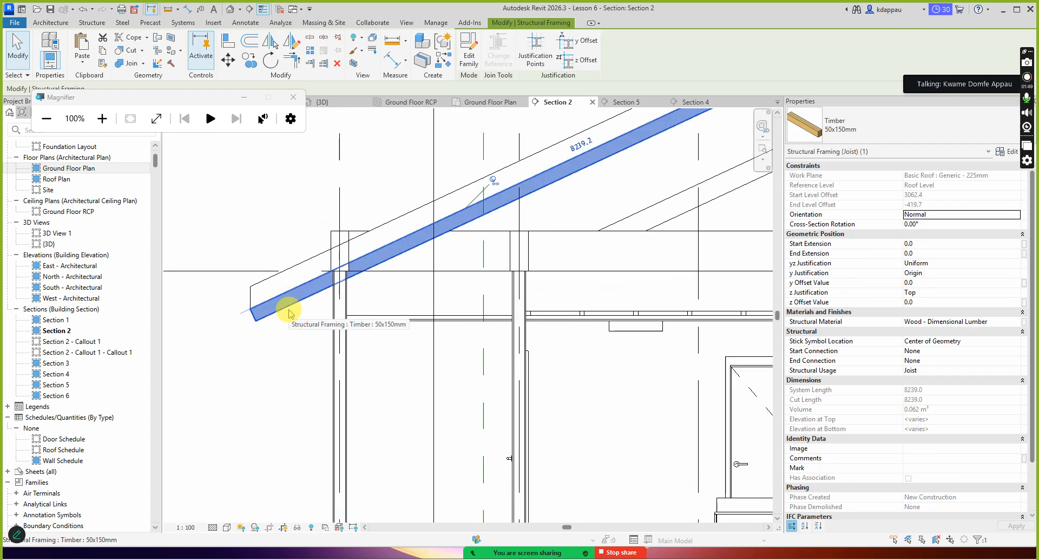
scroll(304, 342, "down", 4)
scroll(485, 233, "down", 2)
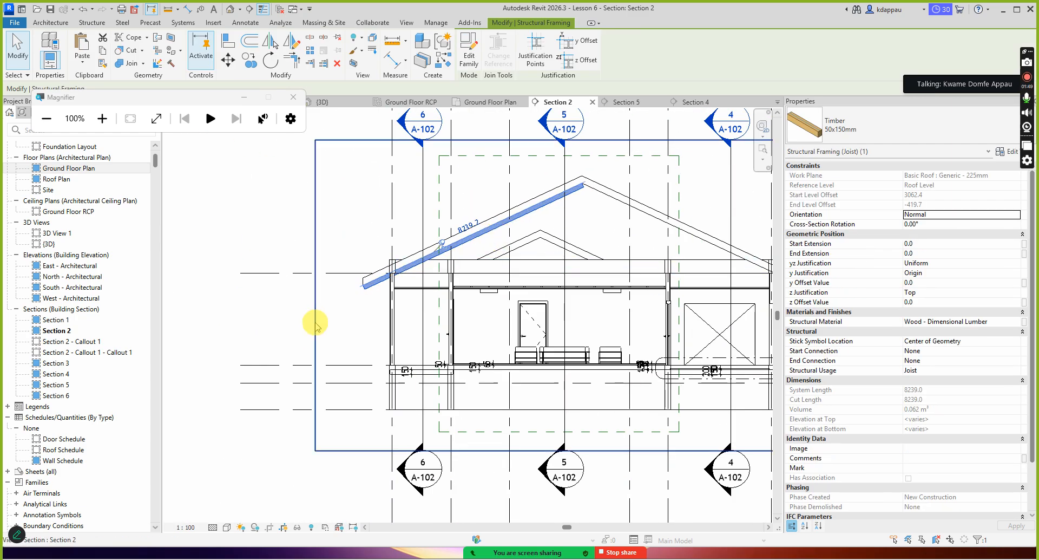
scroll(293, 341, "down", 4)
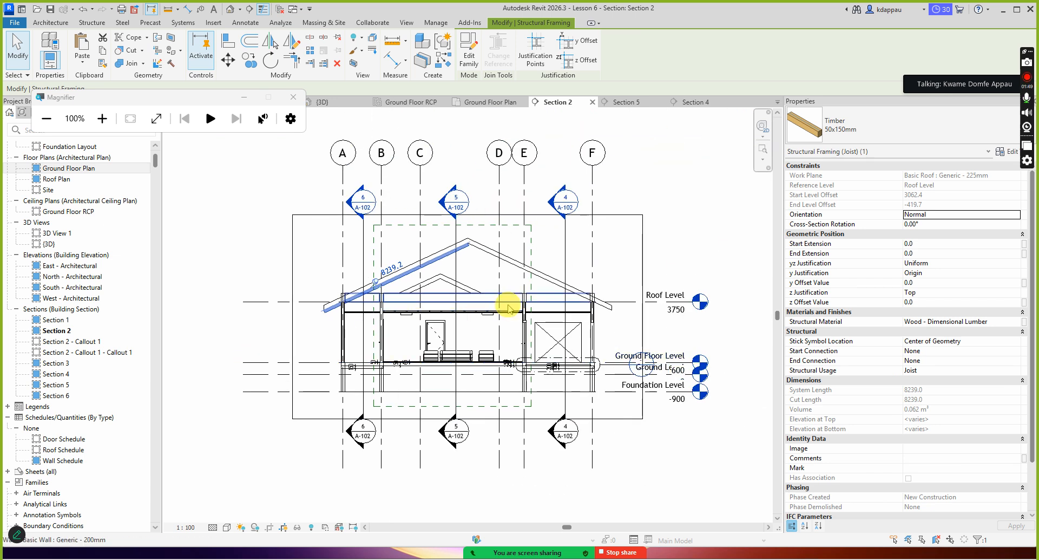
scroll(495, 276, "up", 2)
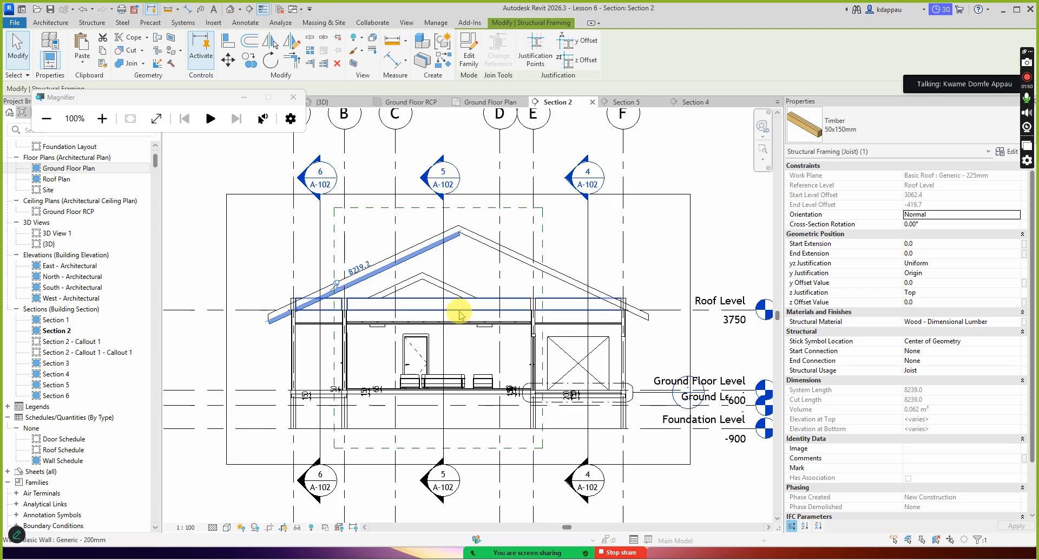
left_click(383, 377)
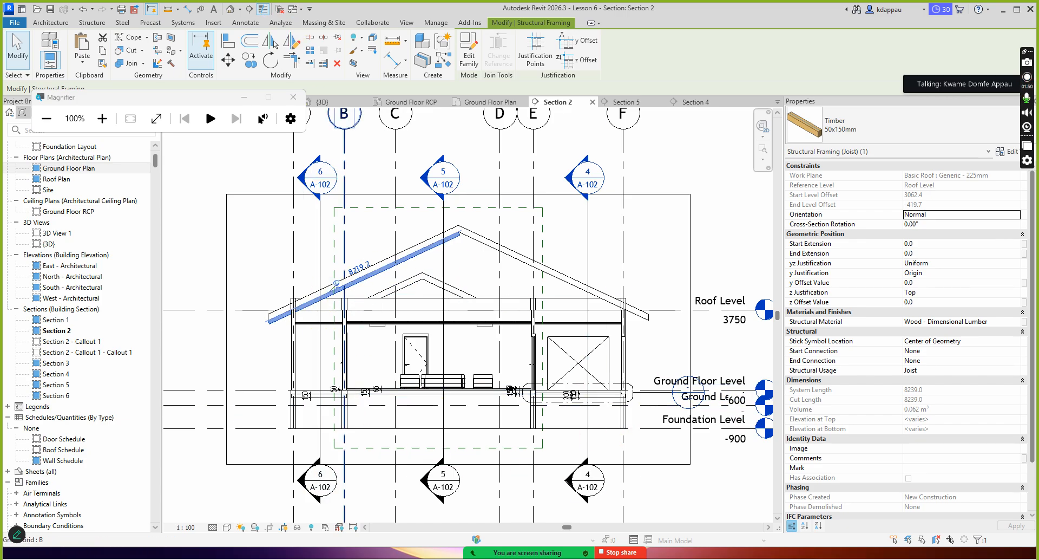
- Open the default 3D view and examine the roof rafters and ceiling framing grids from around the building
left_click(231, 9)
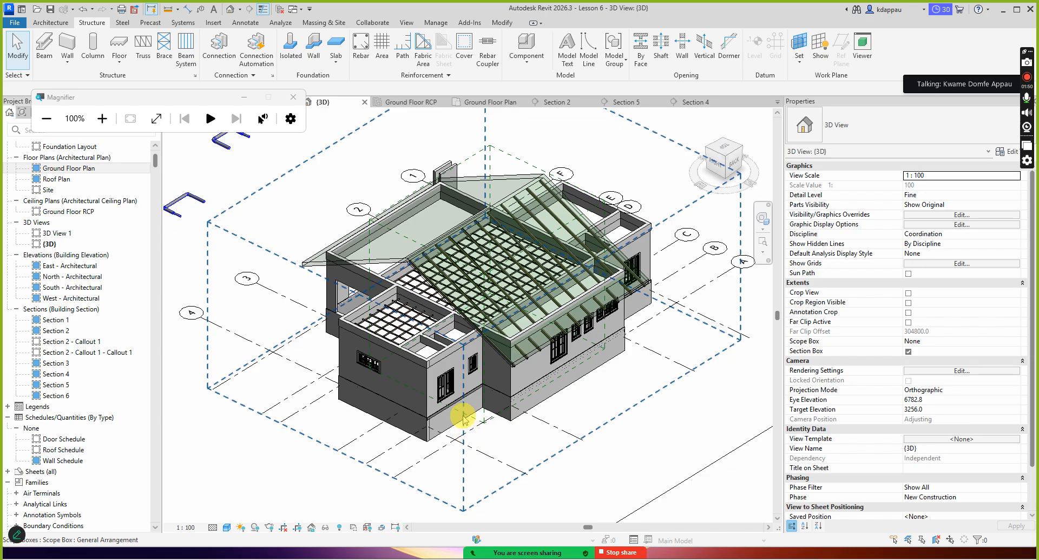
scroll(425, 409, "up", 3)
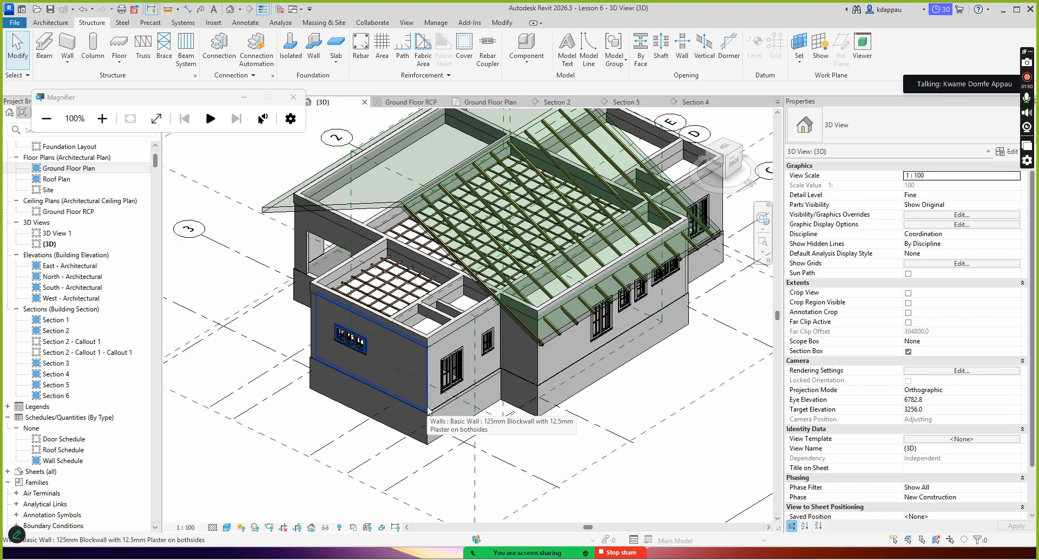
middle_click_drag(370, 292, 409, 292, "shift")
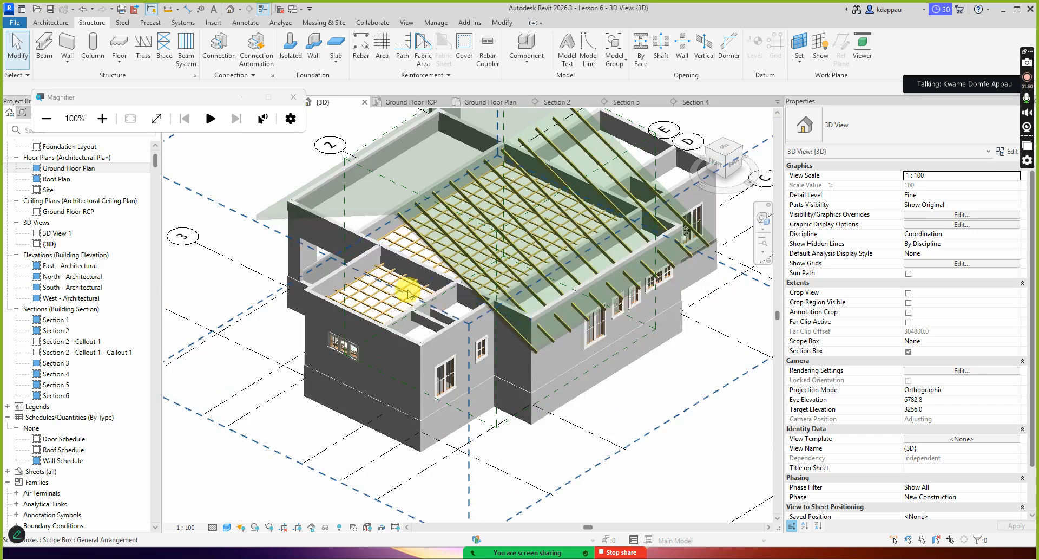
scroll(416, 275, "down", 2)
scroll(447, 246, "up", 2)
middle_click_drag(449, 230, 563, 239, "shift")
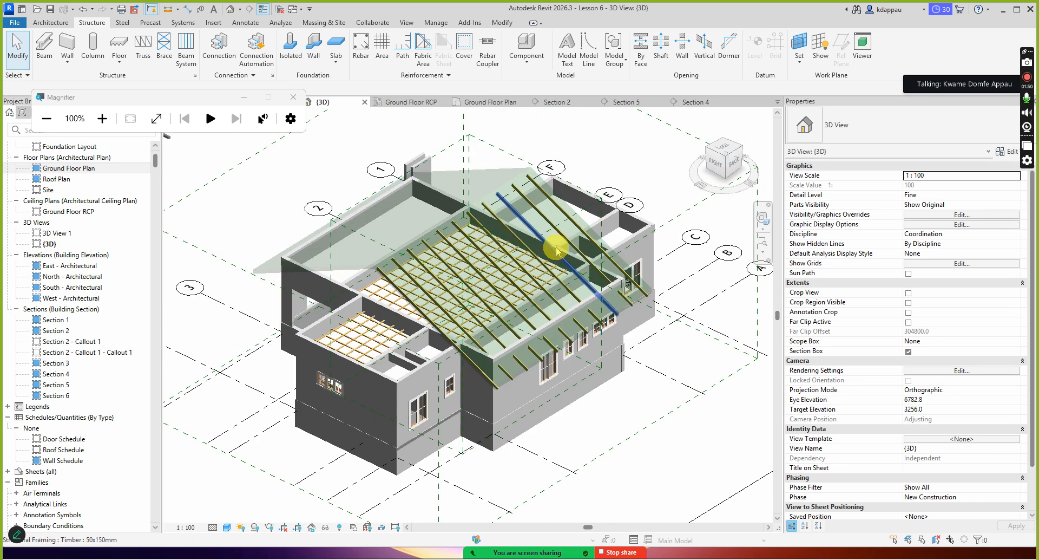
scroll(428, 244, "up", 2)
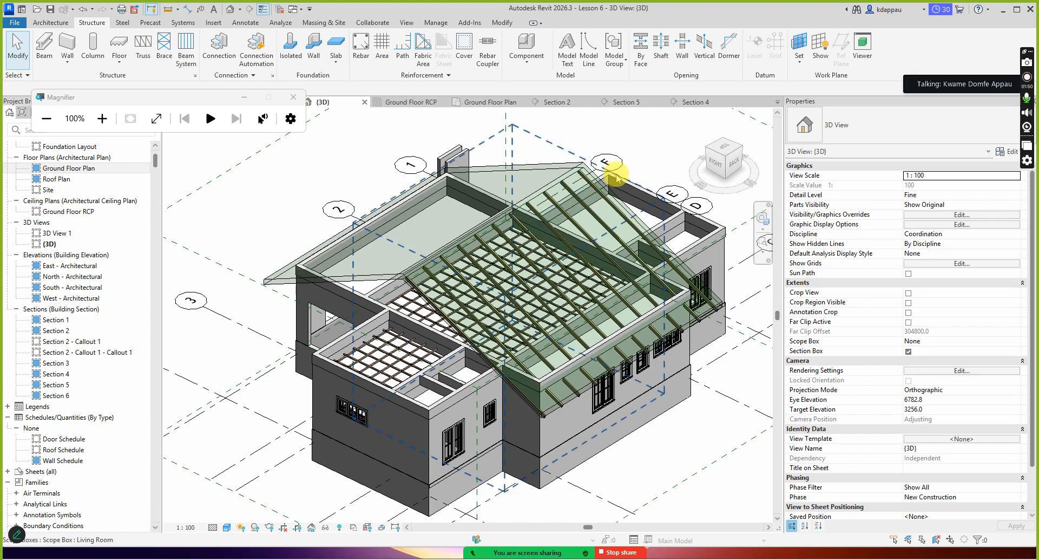
scroll(503, 361, "down", 1)
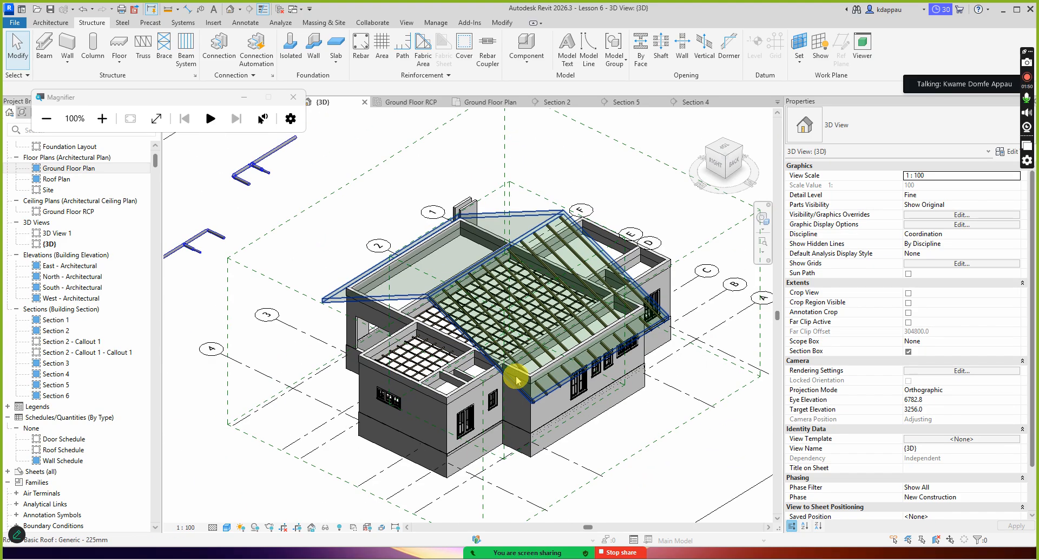
scroll(517, 379, "up", 2)
scroll(395, 290, "up", 4)
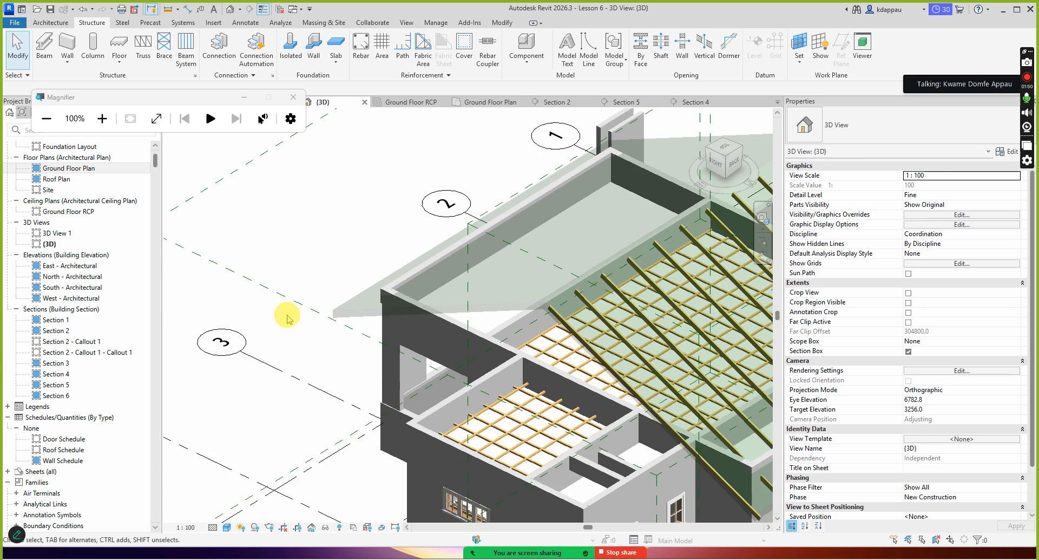
- Select the main Generic - 225mm roof and examine its gable edge and the rafters beneath it at close range
left_click(378, 297)
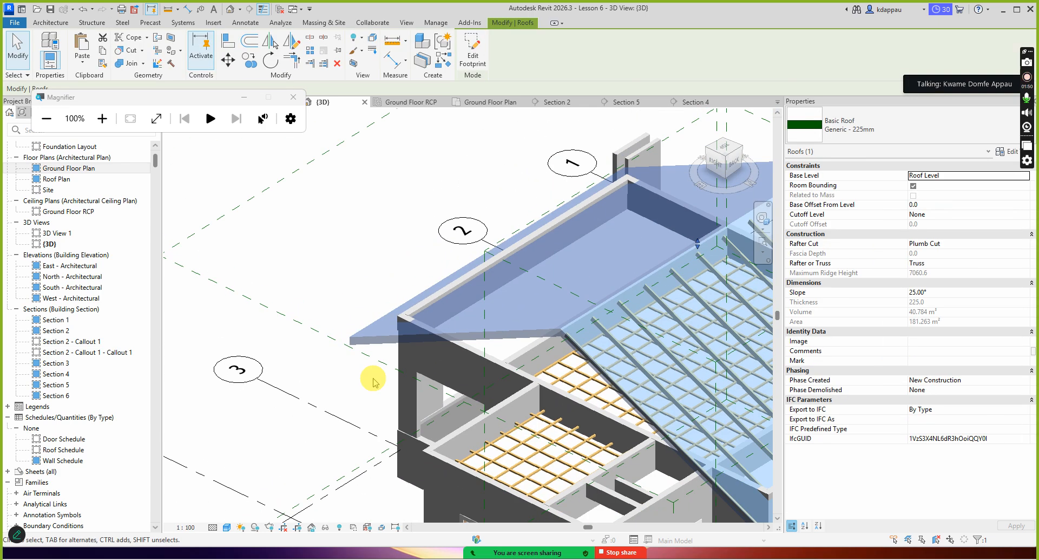
scroll(360, 367, "down", 4)
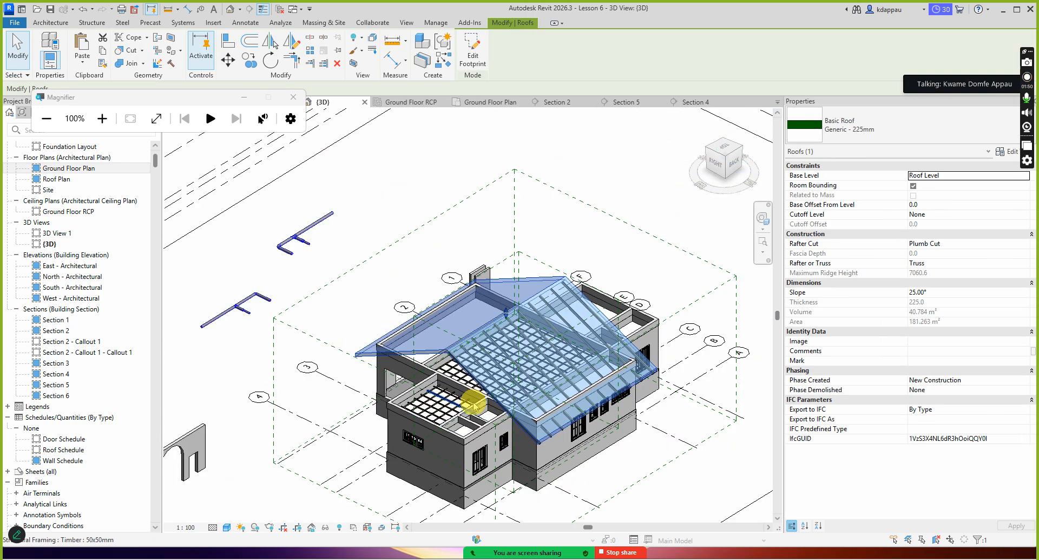
scroll(508, 489, "up", 3)
scroll(332, 297, "down", 2)
scroll(361, 349, "up", 3)
scroll(361, 349, "up", 1)
scroll(363, 352, "down", 2)
scroll(362, 352, "up", 2)
scroll(359, 351, "down", 2)
scroll(528, 499, "up", 2)
scroll(461, 421, "down", 3)
scroll(389, 306, "up", 2)
scroll(371, 265, "up", 3)
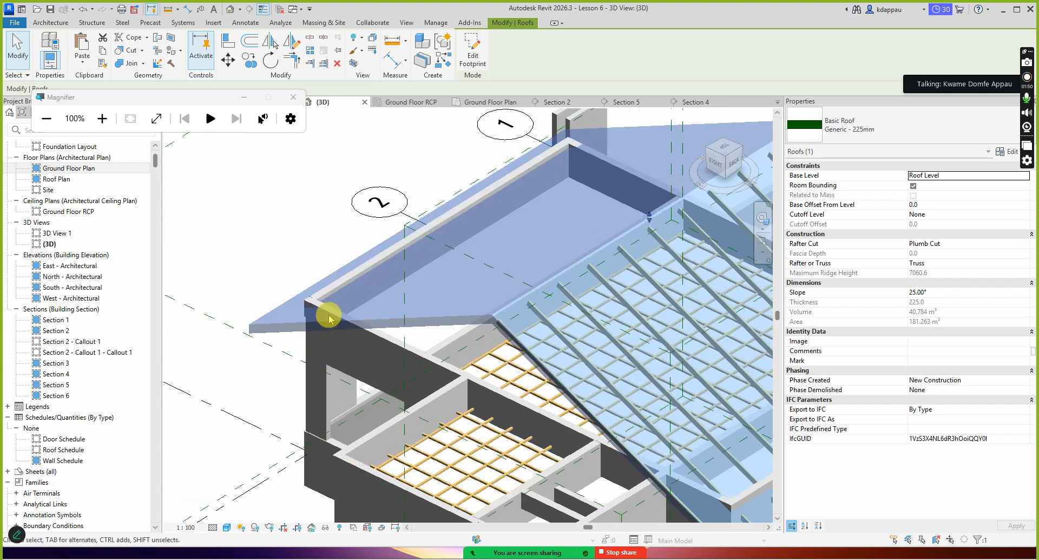
scroll(262, 325, "down", 1)
scroll(403, 371, "up", 2)
scroll(447, 357, "up", 4)
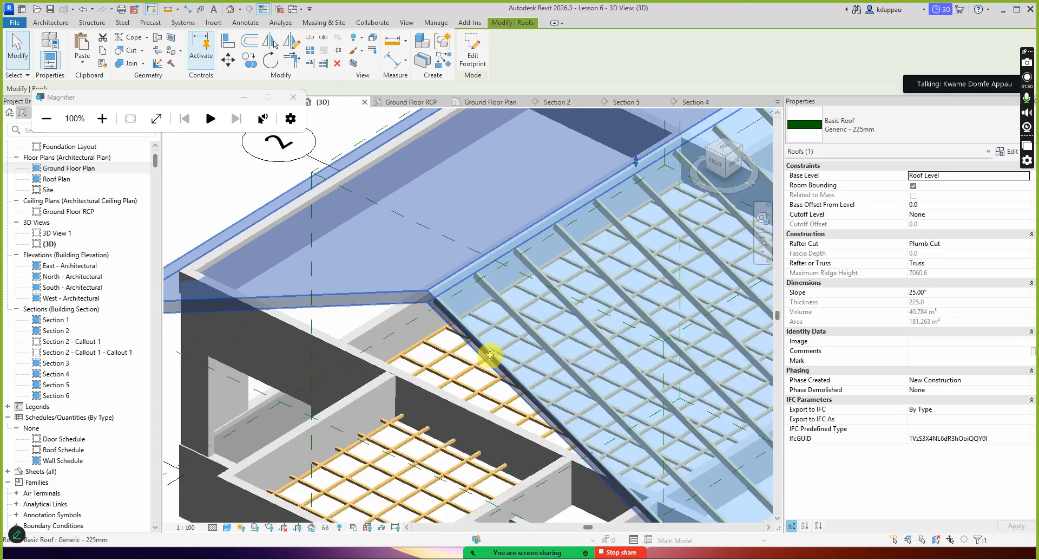
scroll(433, 362, "down", 4)
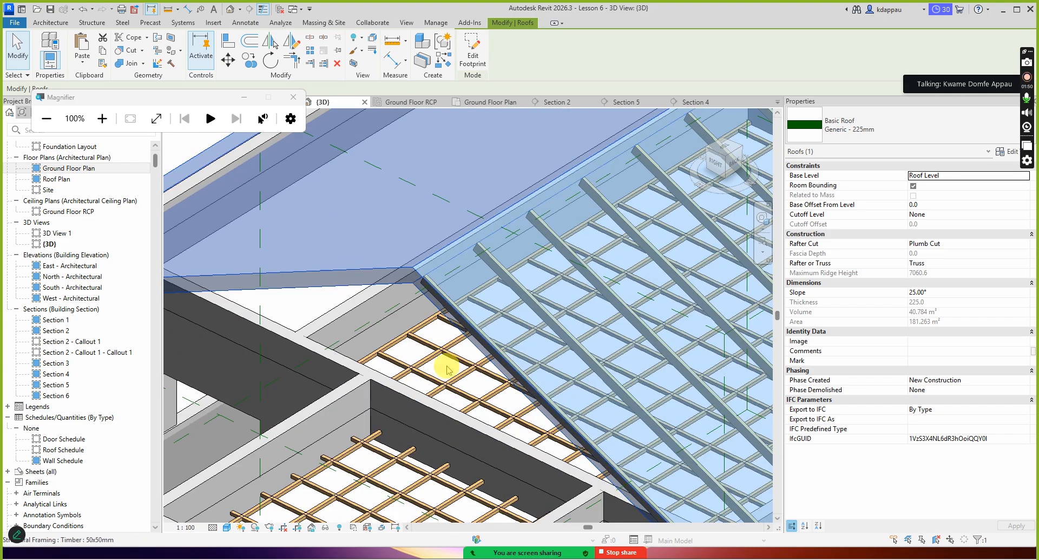
scroll(407, 361, "down", 5)
scroll(440, 429, "up", 1)
scroll(487, 438, "down", 1)
scroll(476, 413, "up", 5)
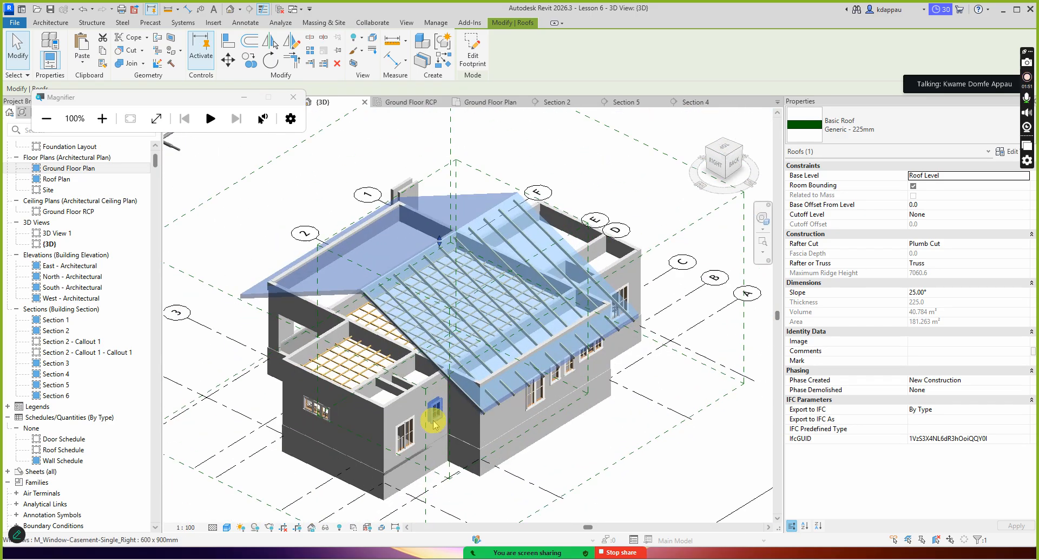
scroll(478, 412, "down", 6)
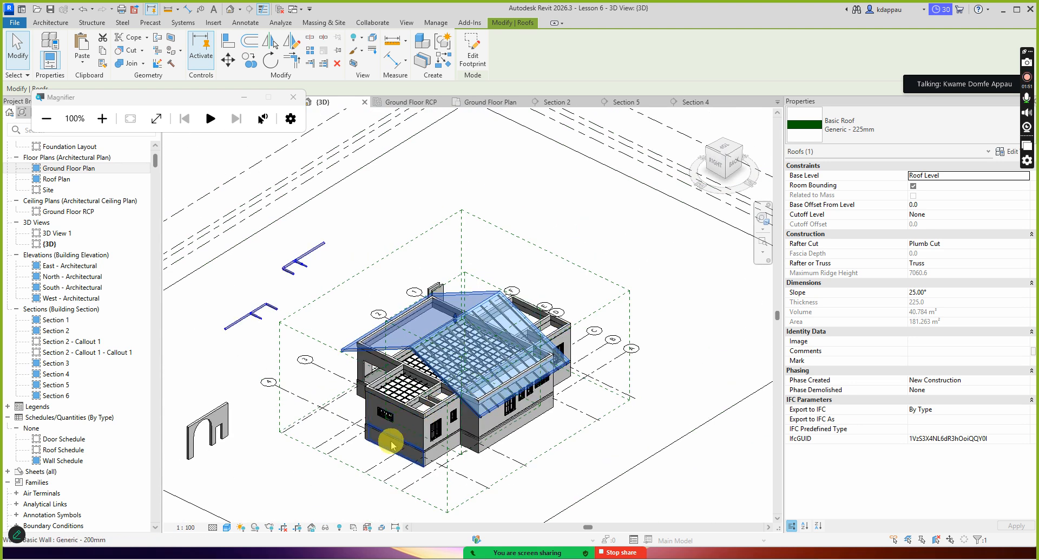
scroll(398, 448, "up", 2)
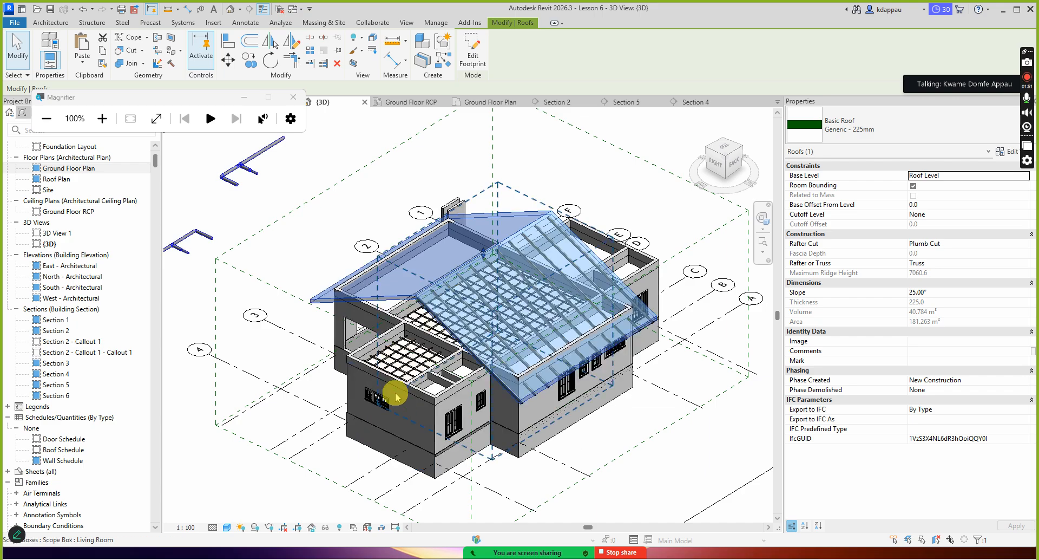
scroll(395, 395, "down", 2)
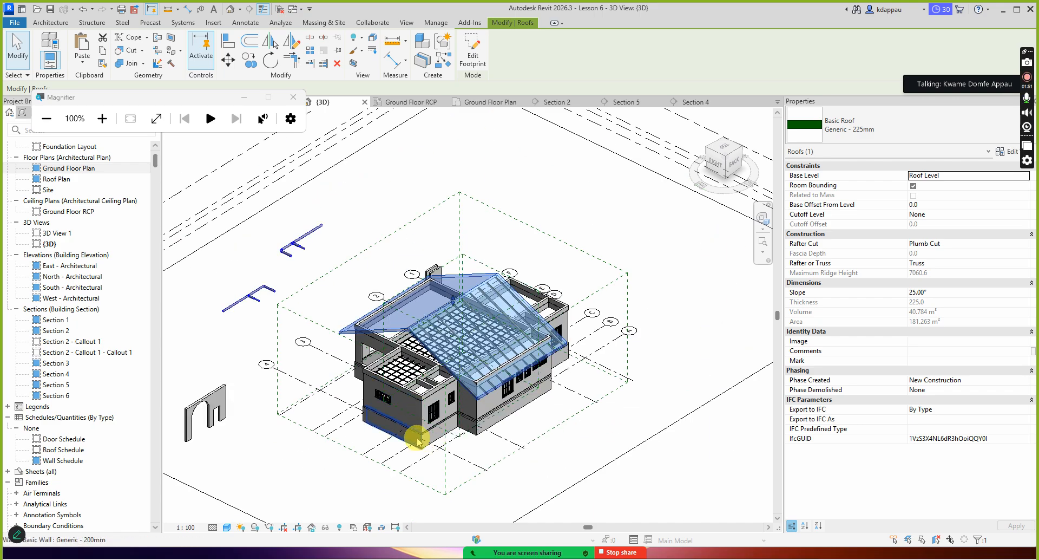
scroll(418, 442, "up", 2)
scroll(428, 438, "down", 2)
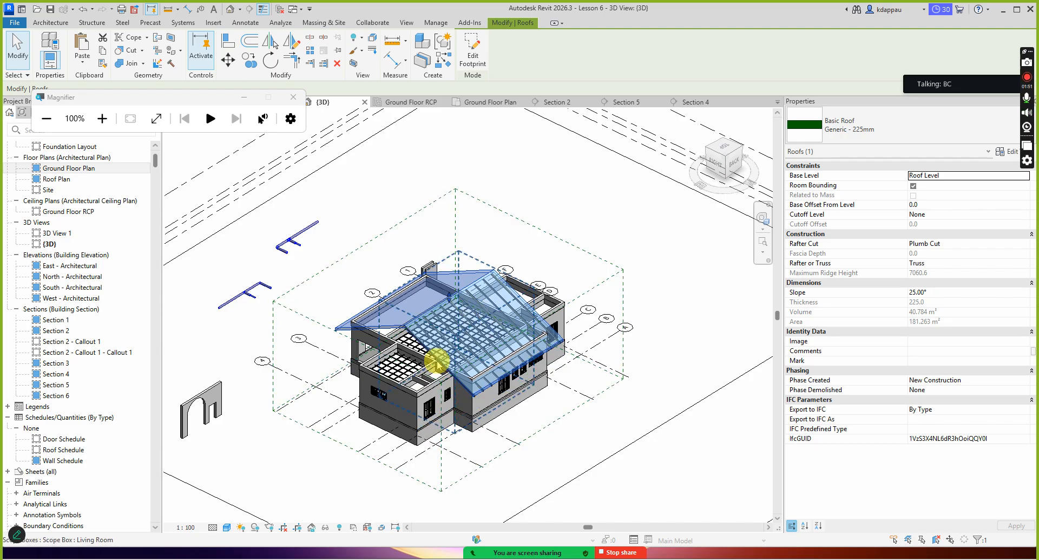
scroll(429, 333, "up", 2)
scroll(432, 425, "down", 3)
scroll(431, 424, "up", 4)
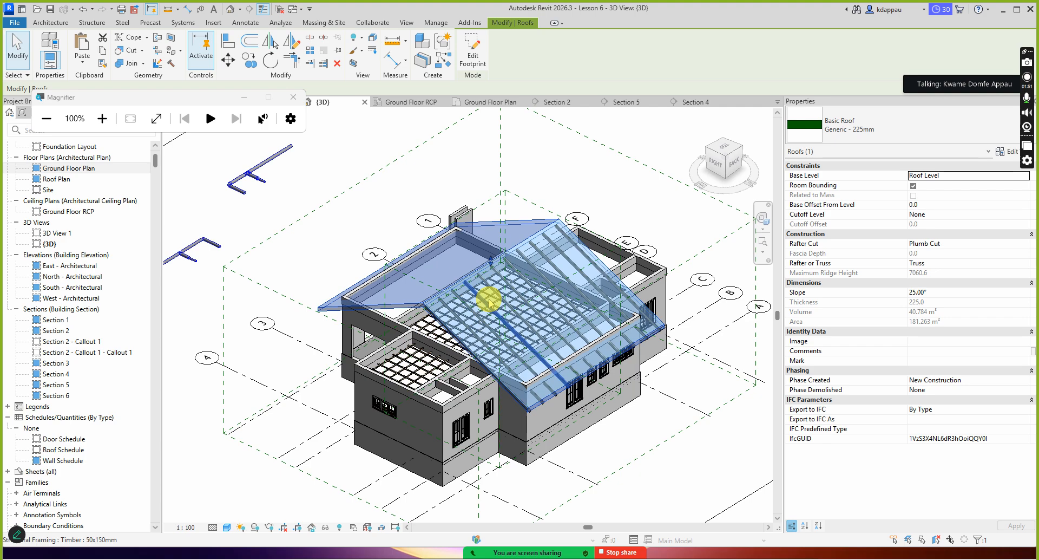
scroll(463, 383, "down", 1)
scroll(463, 383, "down", 2)
scroll(457, 366, "up", 2)
scroll(457, 362, "up", 3)
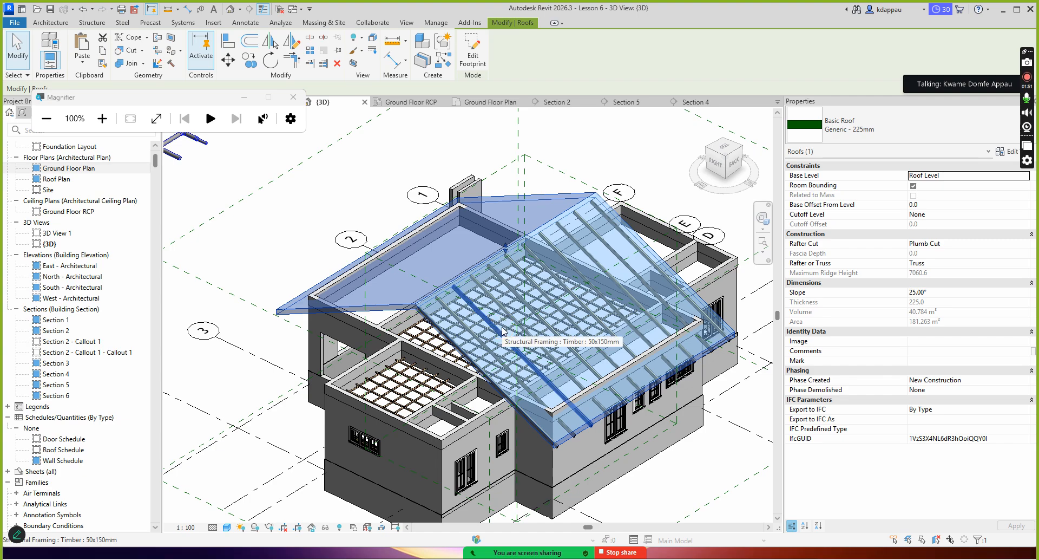
scroll(503, 347, "down", 3)
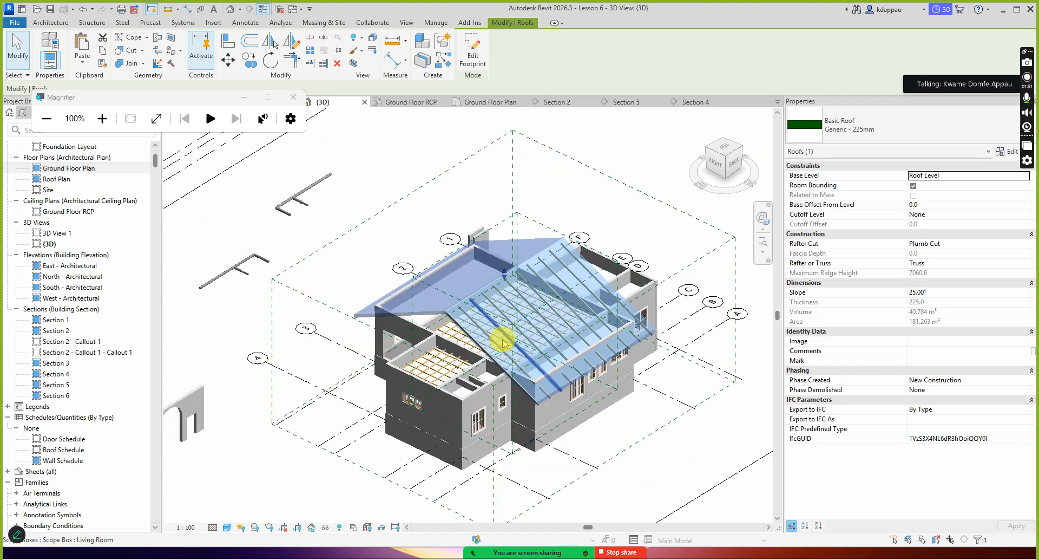
scroll(495, 347, "down", 2)
scroll(547, 343, "up", 2)
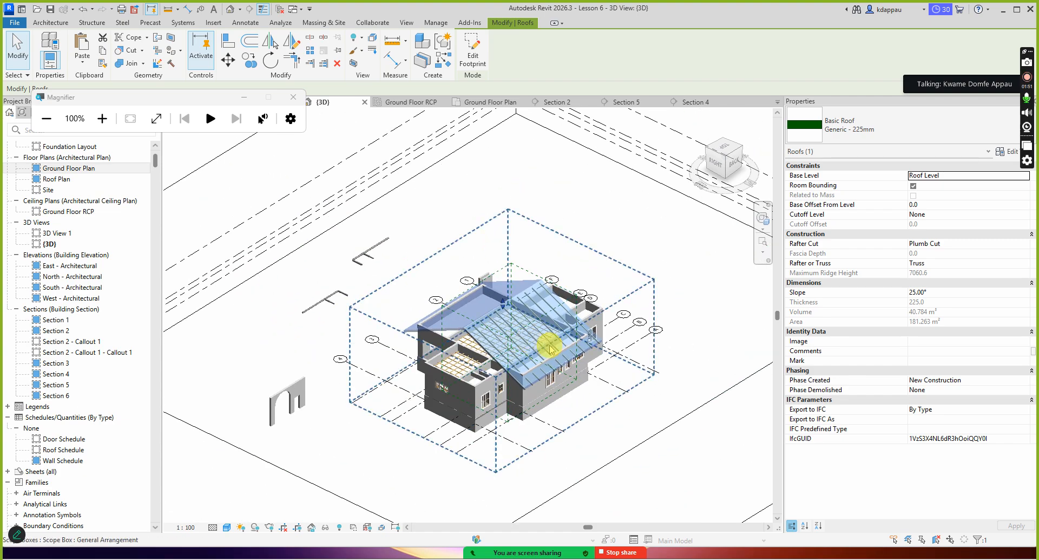
scroll(580, 346, "up", 1)
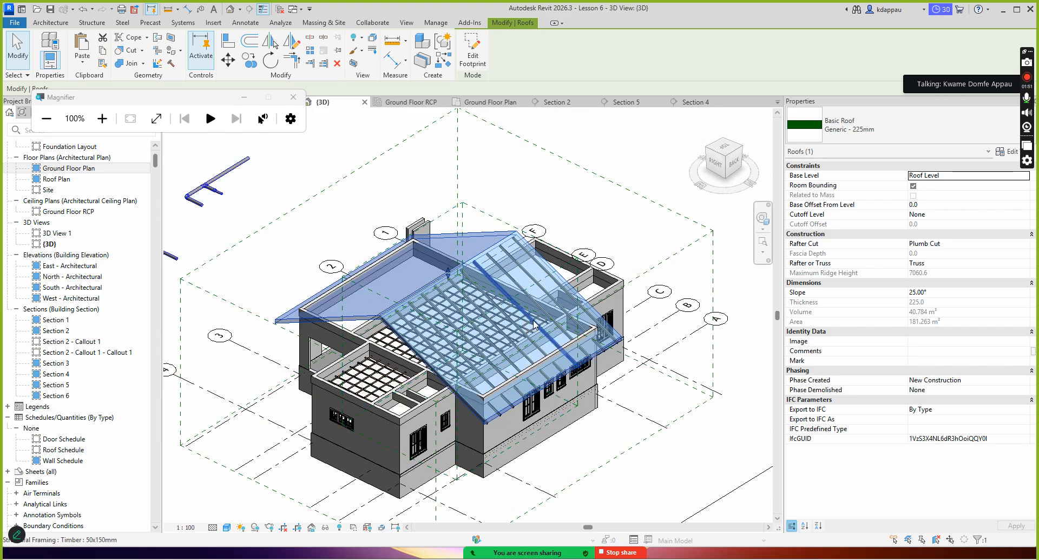
scroll(438, 303, "up", 1)
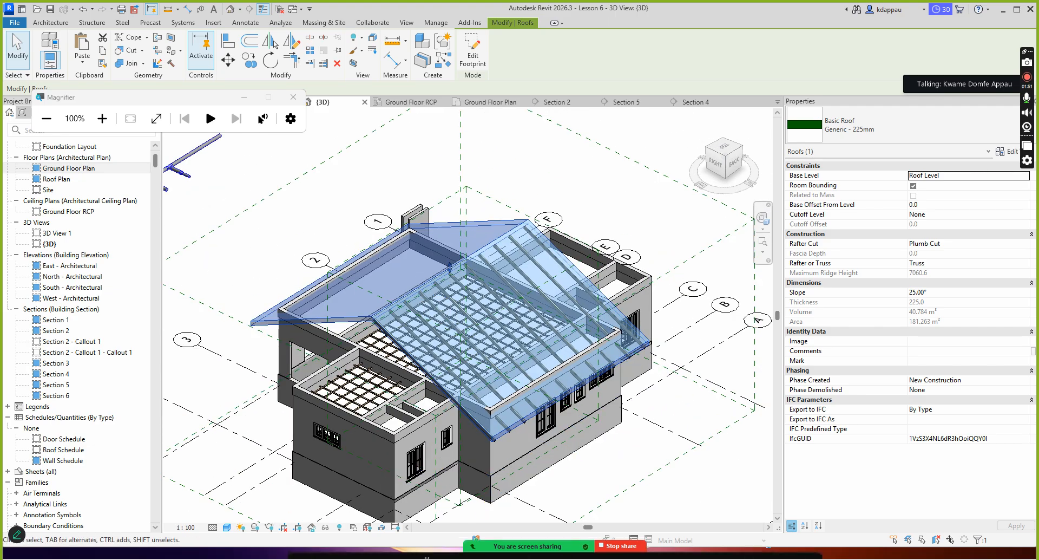
- Switch to the Zoom meeting's participants list and look through the attendees
left_click(414, 539)
scroll(514, 265, "up", 3)
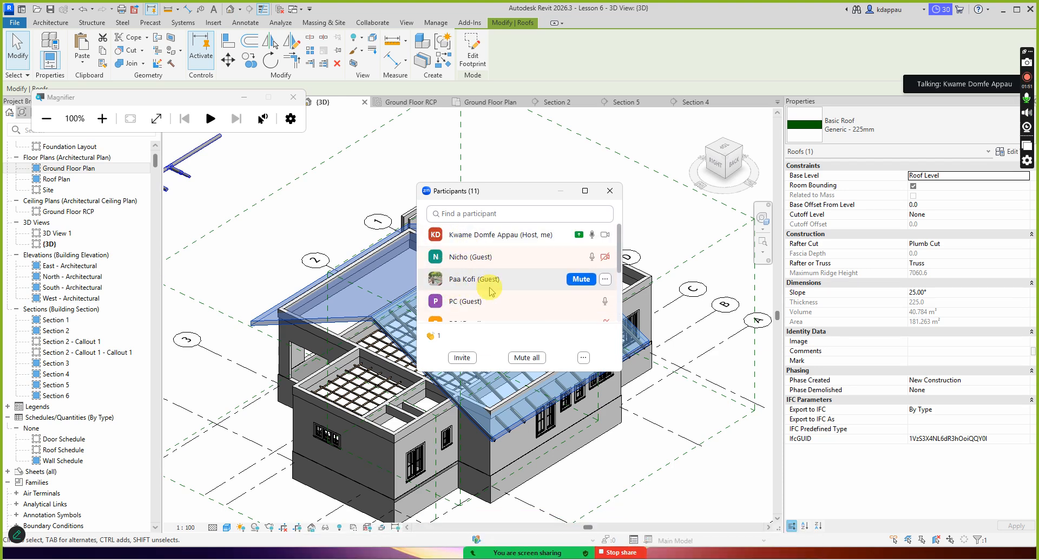
scroll(490, 291, "down", 1)
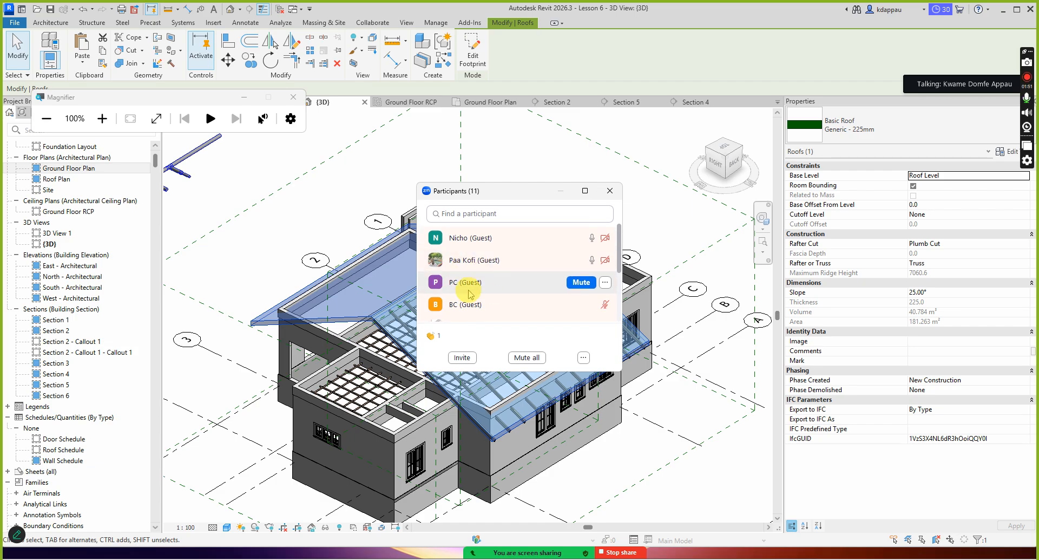
scroll(470, 294, "down", 2)
scroll(489, 293, "down", 1)
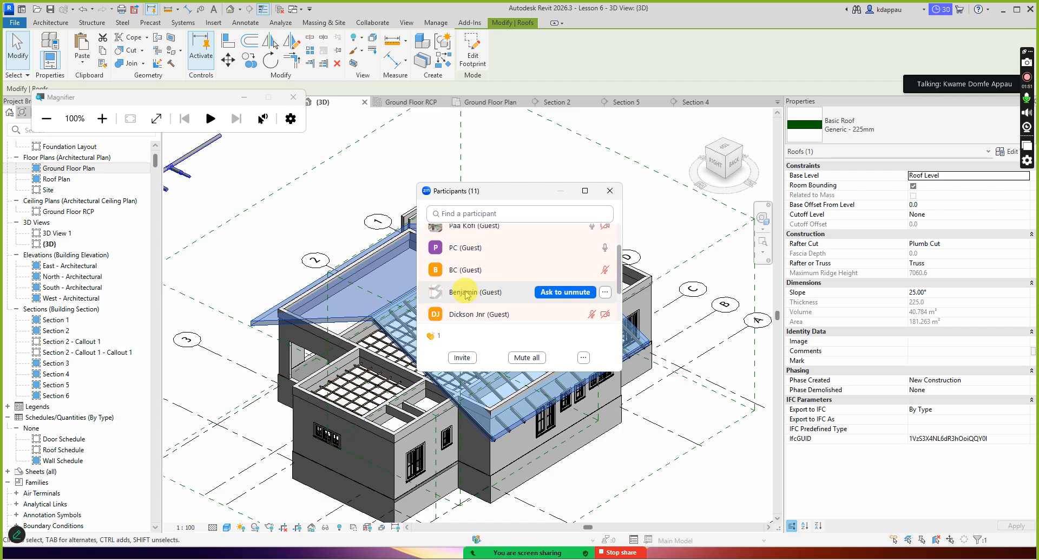
scroll(489, 297, "down", 2)
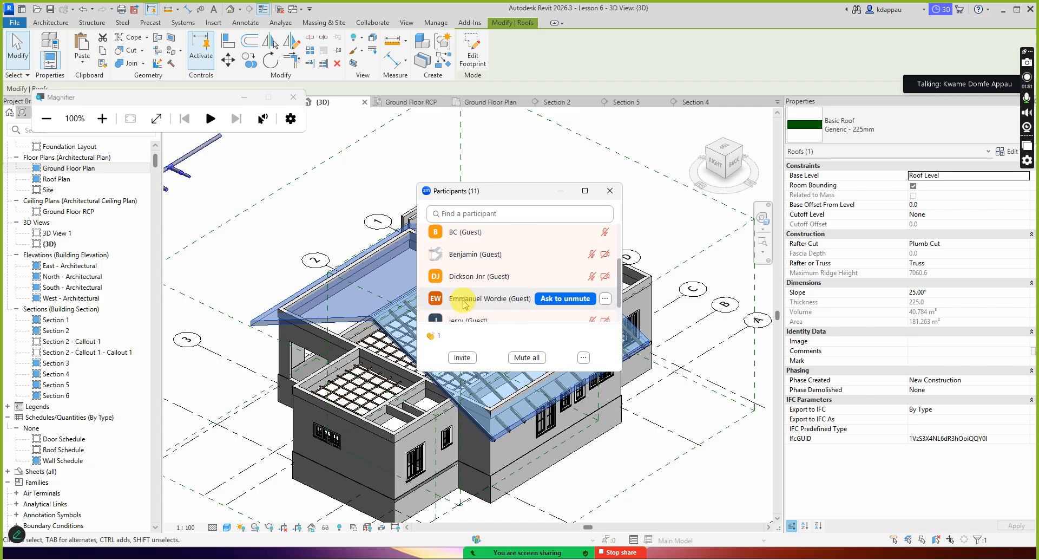
scroll(482, 302, "down", 2)
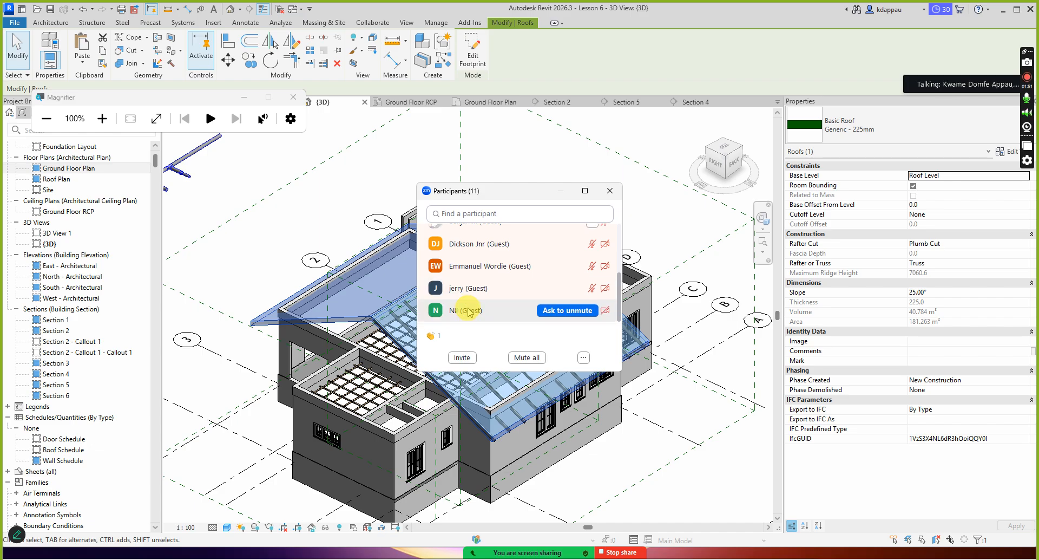
left_click(468, 312)
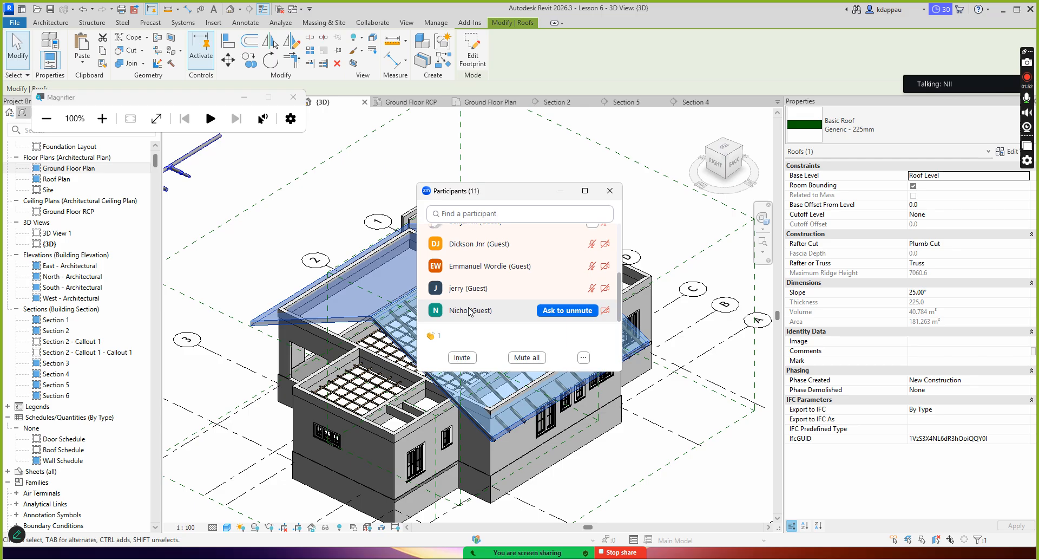
left_click(470, 309)
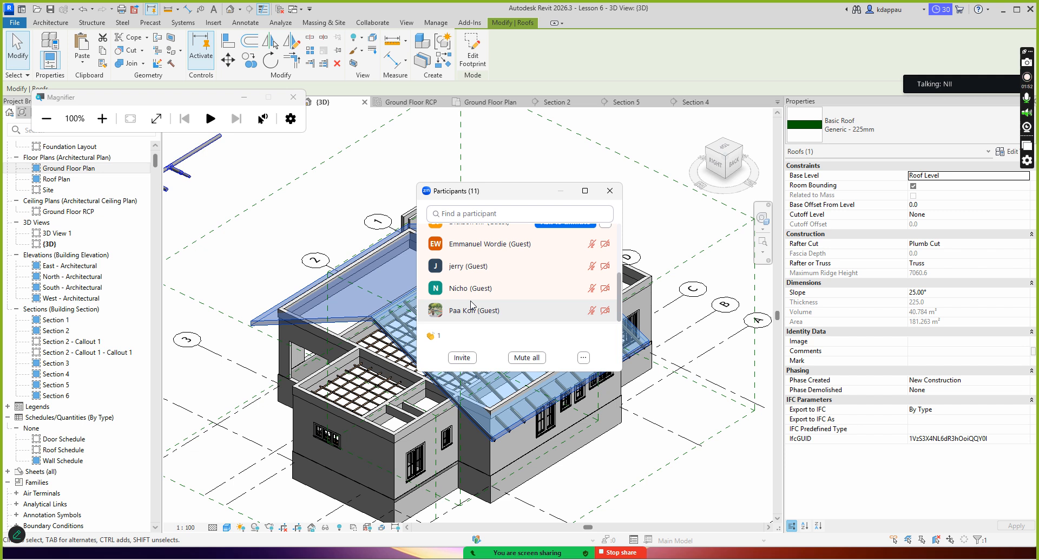
mouse_move(471, 305)
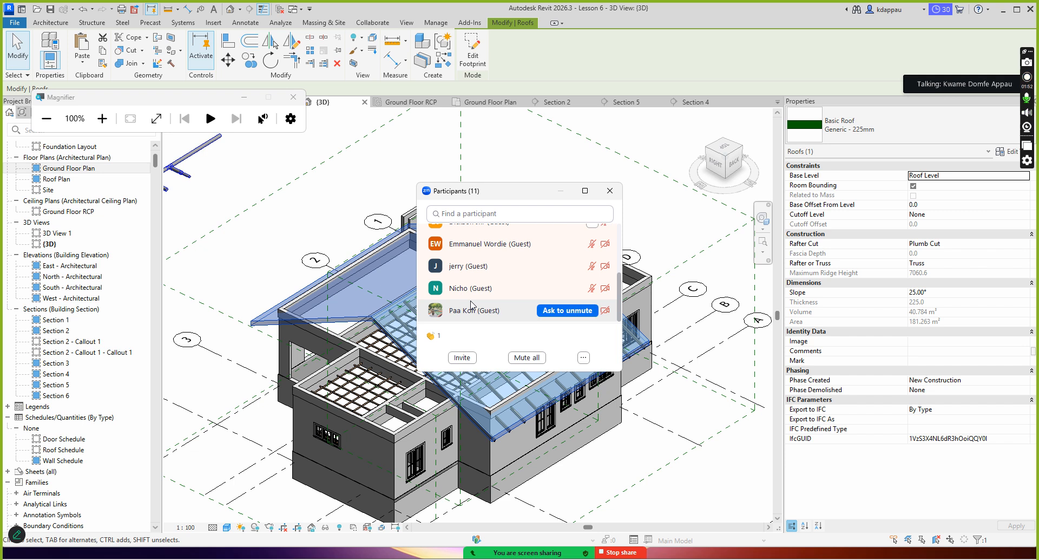